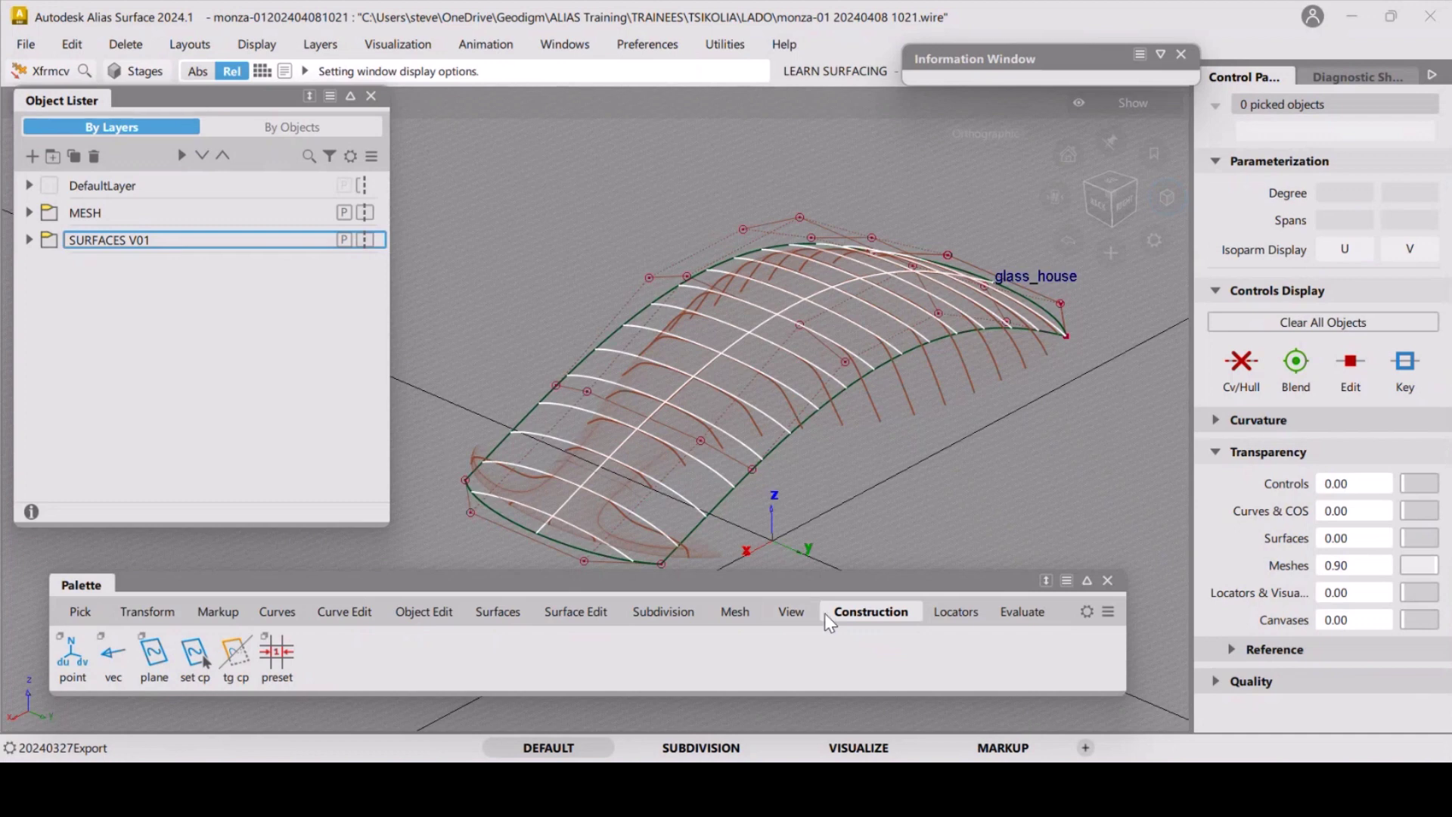
Apply a preset grid to all windows with 1000 mm spacing and 1 subdivision.
double_click(281, 655)
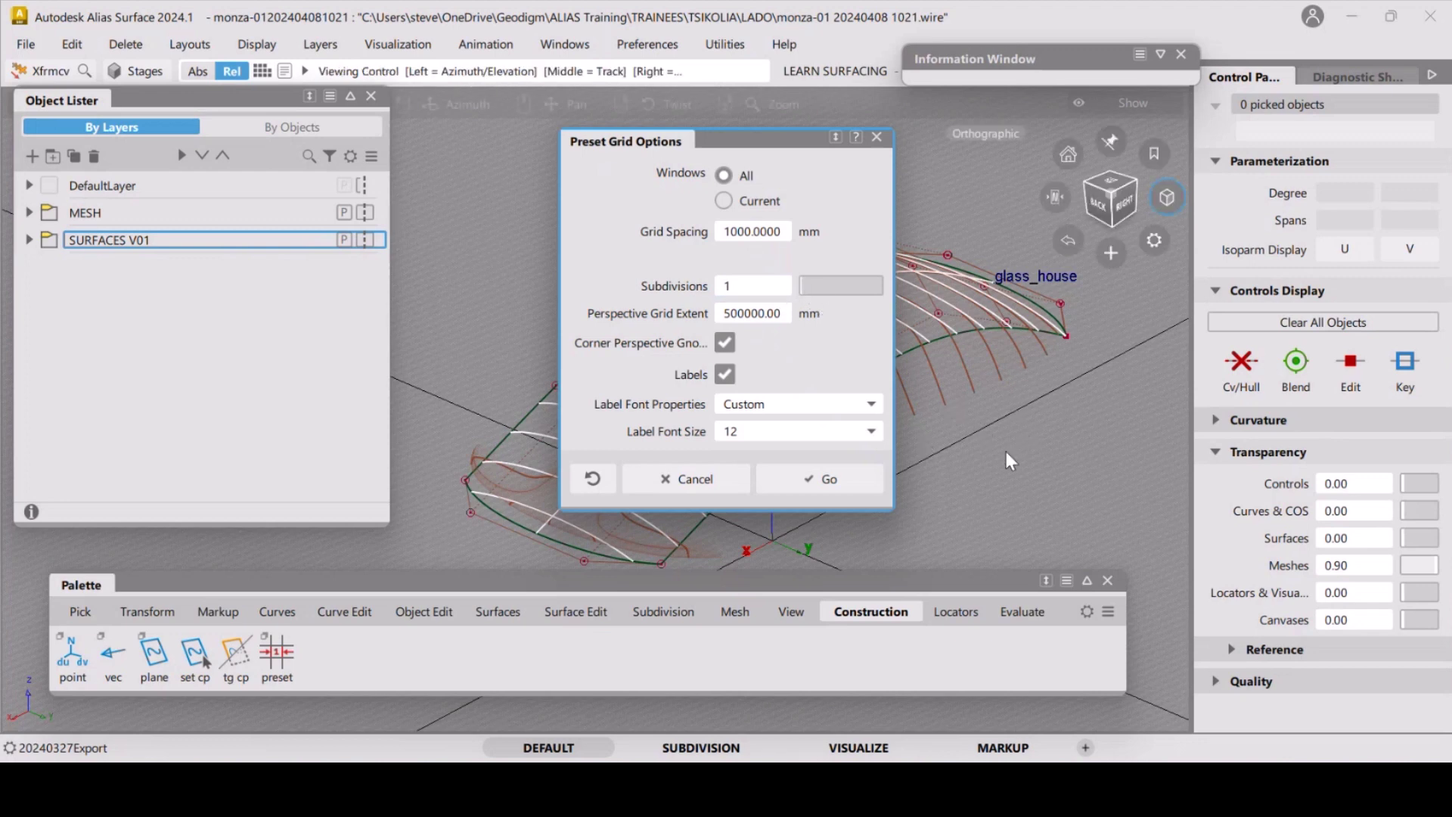
click(854, 477)
scroll(824, 476, up, 5)
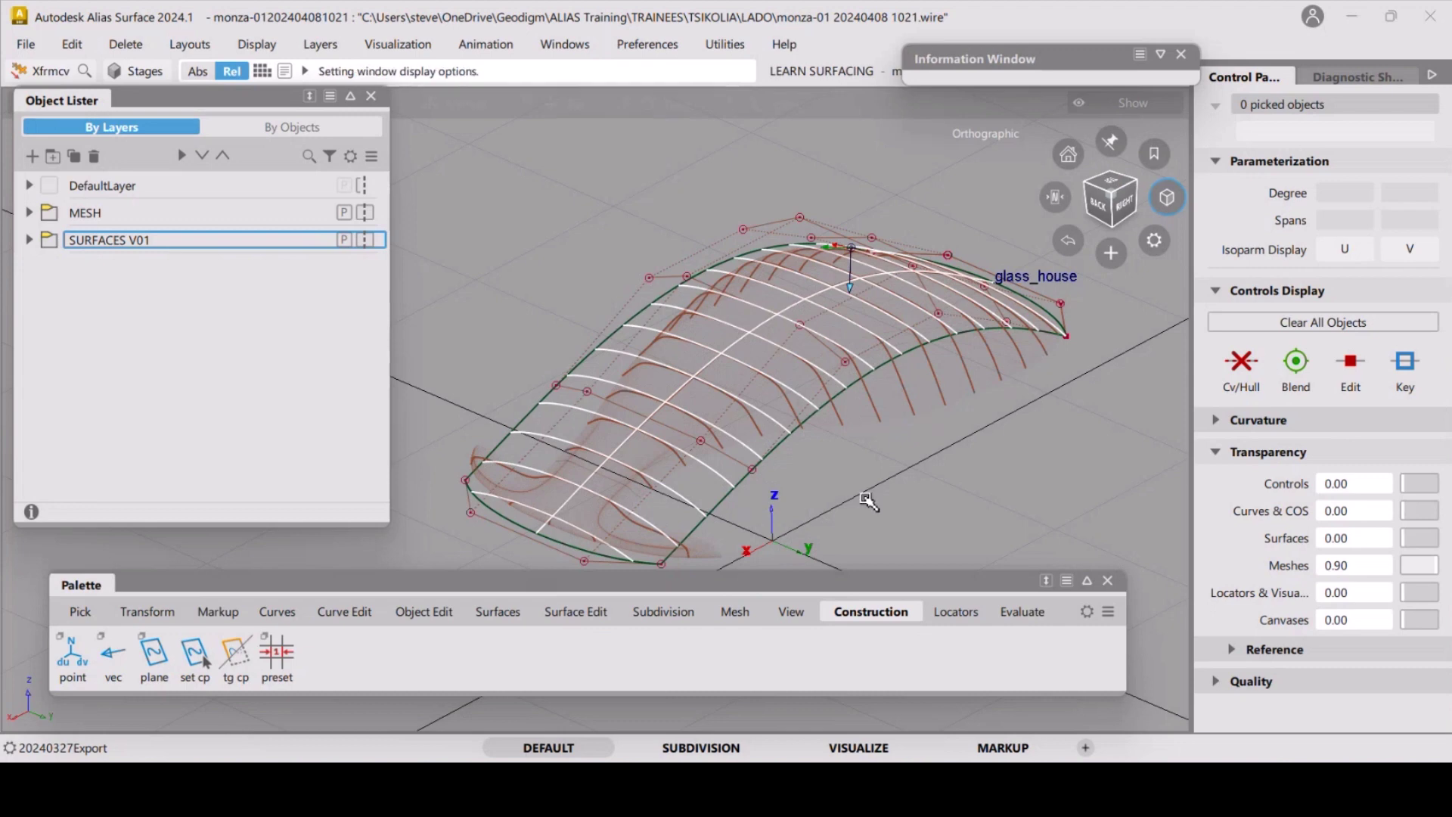
scroll(813, 476, down, 4)
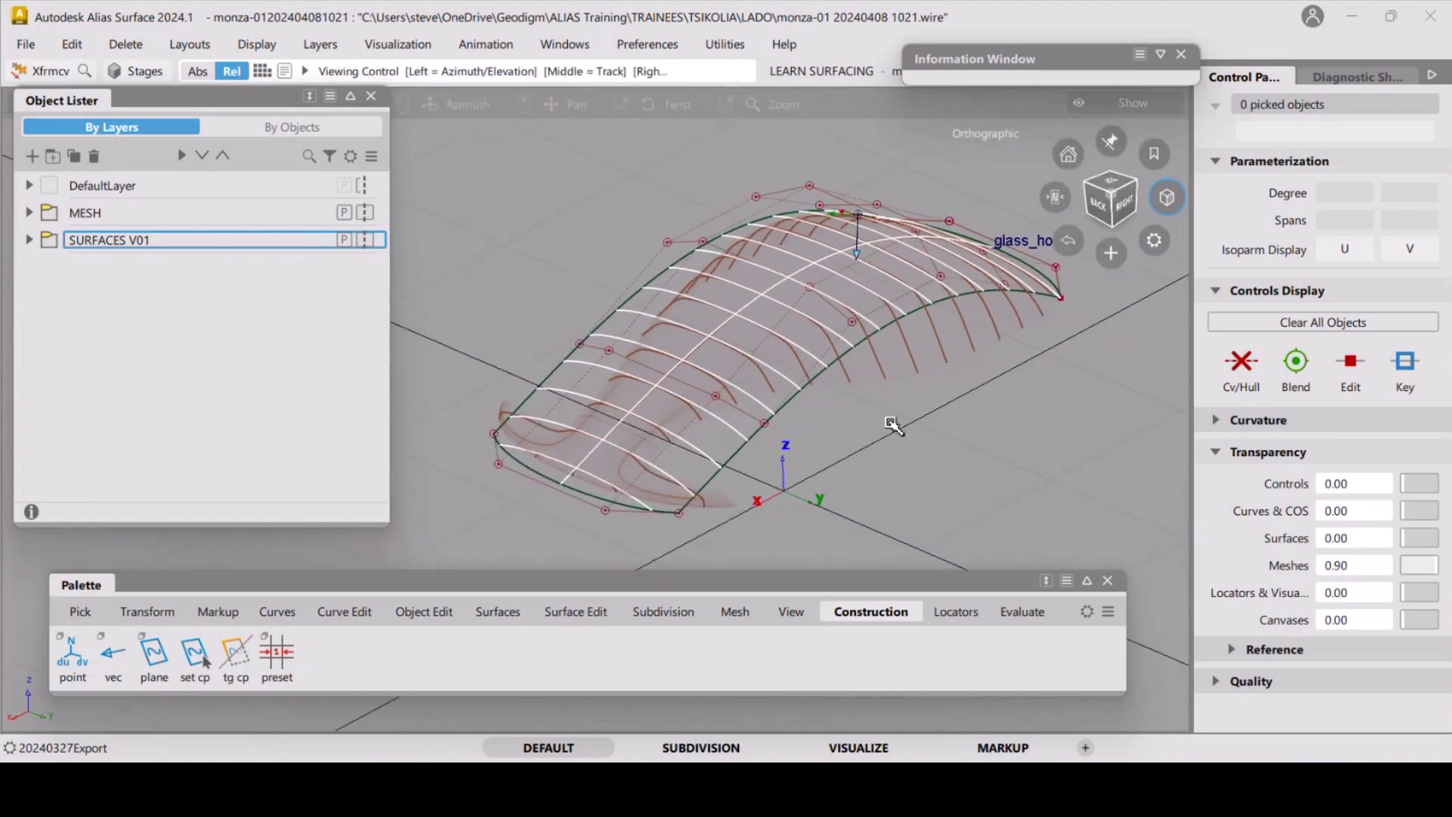
Edit the preset grid's subdivisions and reapply the grid to all windows.
double_click(276, 655)
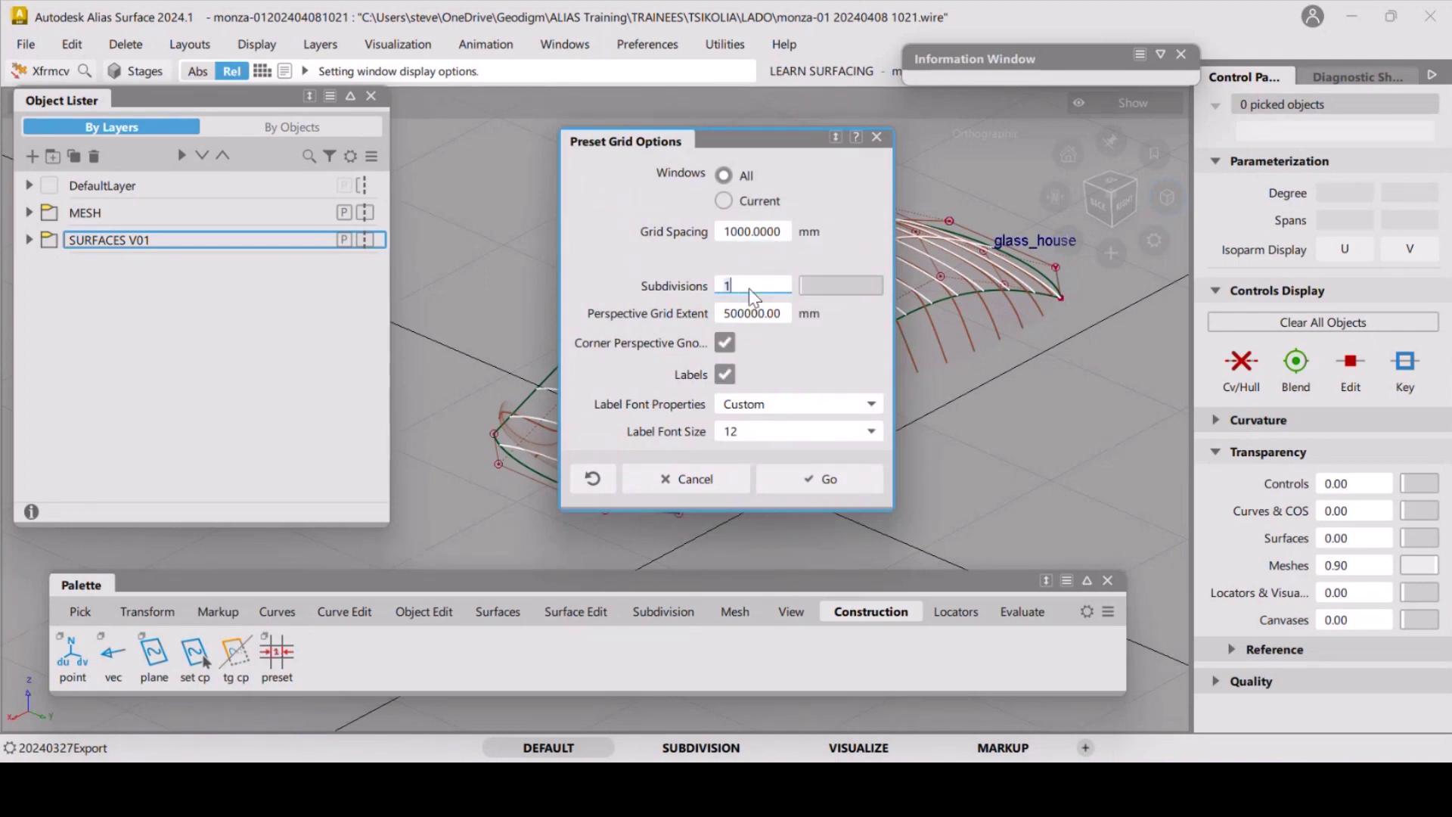
key(Return)
click(847, 475)
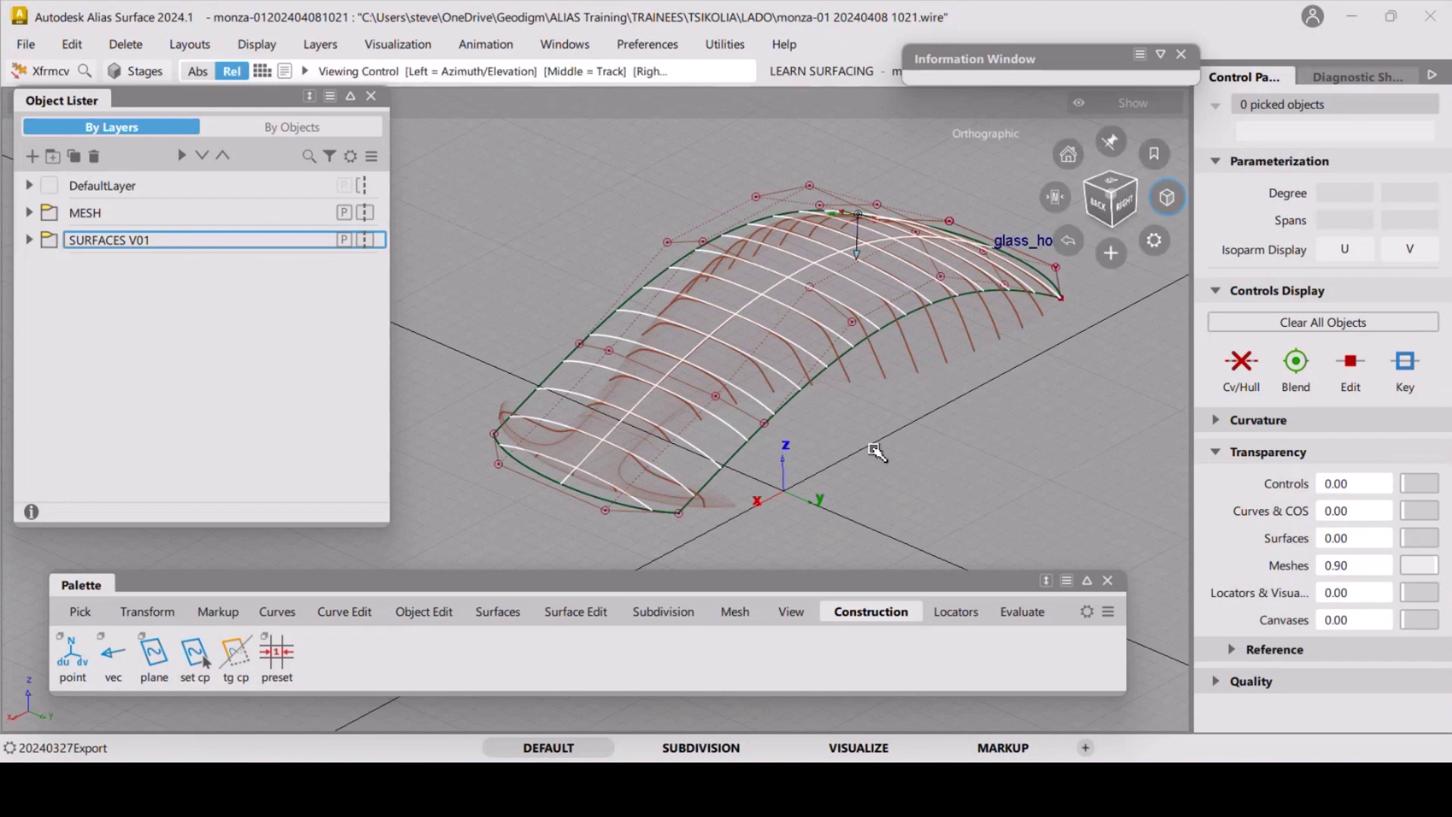
scroll(886, 345, up, 4)
scroll(885, 345, down, 3)
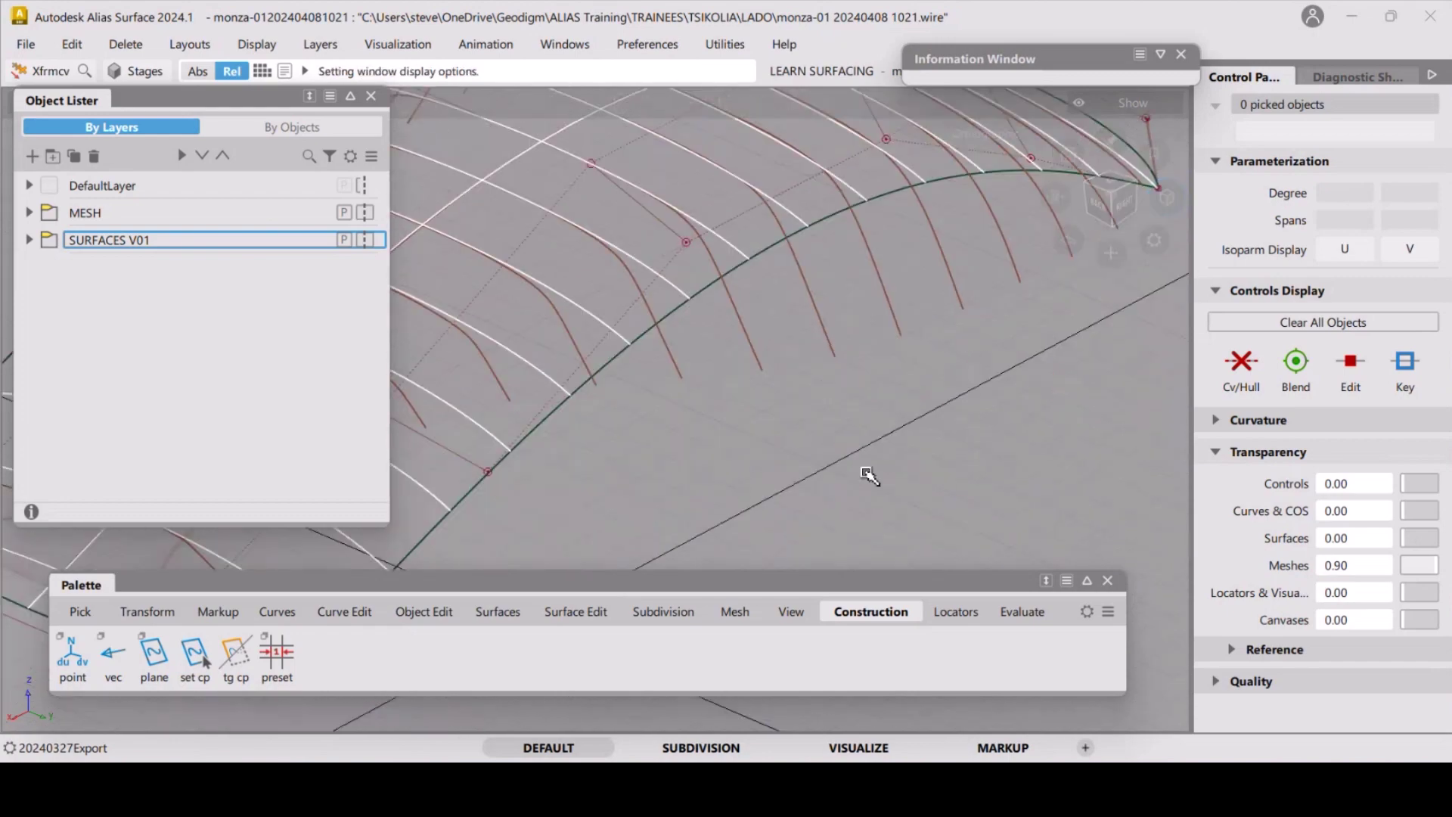
scroll(865, 478, down, 2)
scroll(730, 409, down, 2)
Expand the SURFACES V01 folder to show its layers, and close the Object Lister.
alt+shift+middle_drag(730, 409, 830, 370)
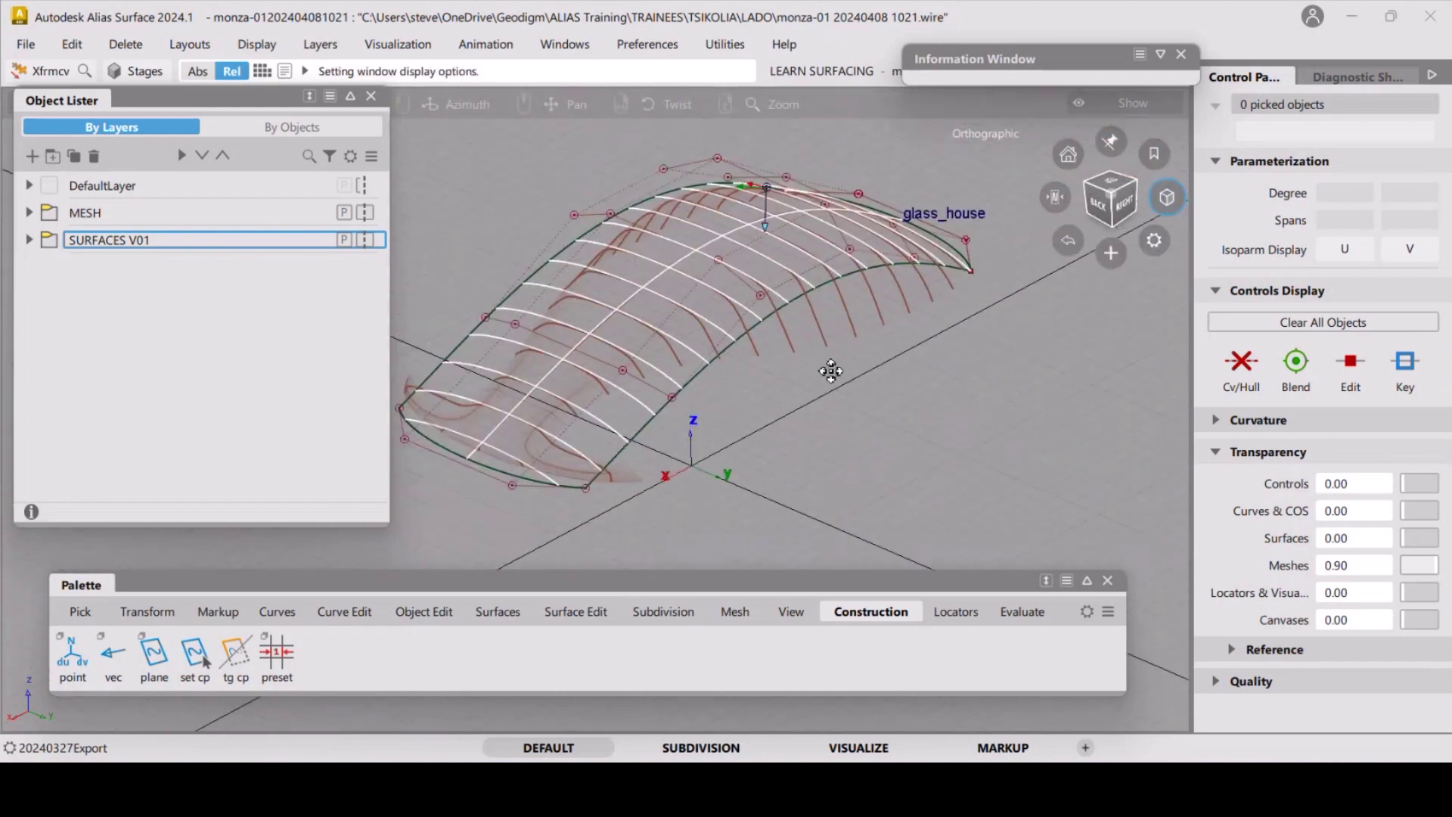
alt+shift+drag(831, 371, 802, 385)
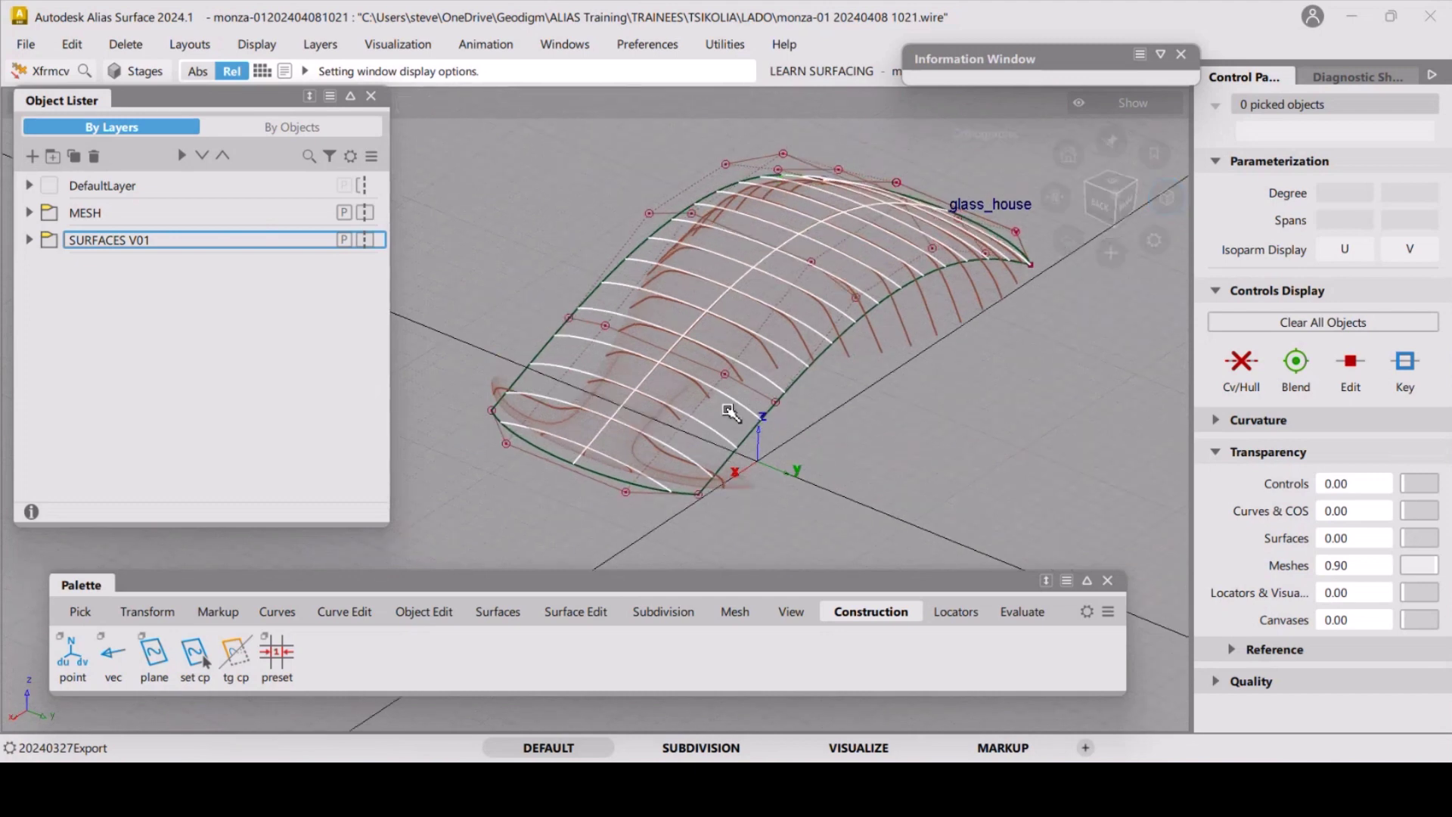
mouse_move(733, 386)
alt+shift+mouse_down()
mouse_move(879, 396)
mouse_move(794, 395)
mouse_move(798, 335)
mouse_move(764, 356)
mouse_move(817, 418)
alt+shift+mouse_up()
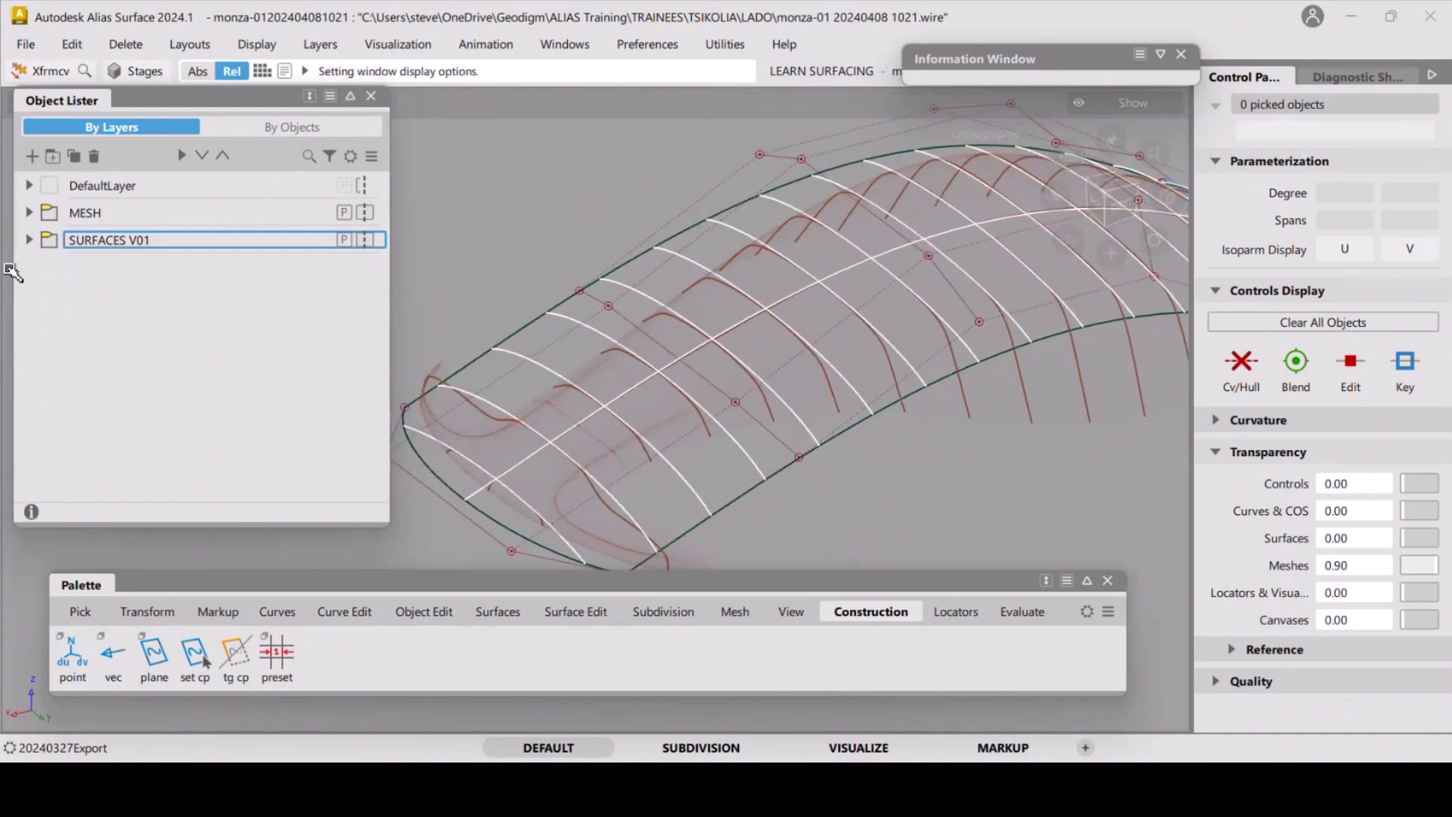
click(29, 239)
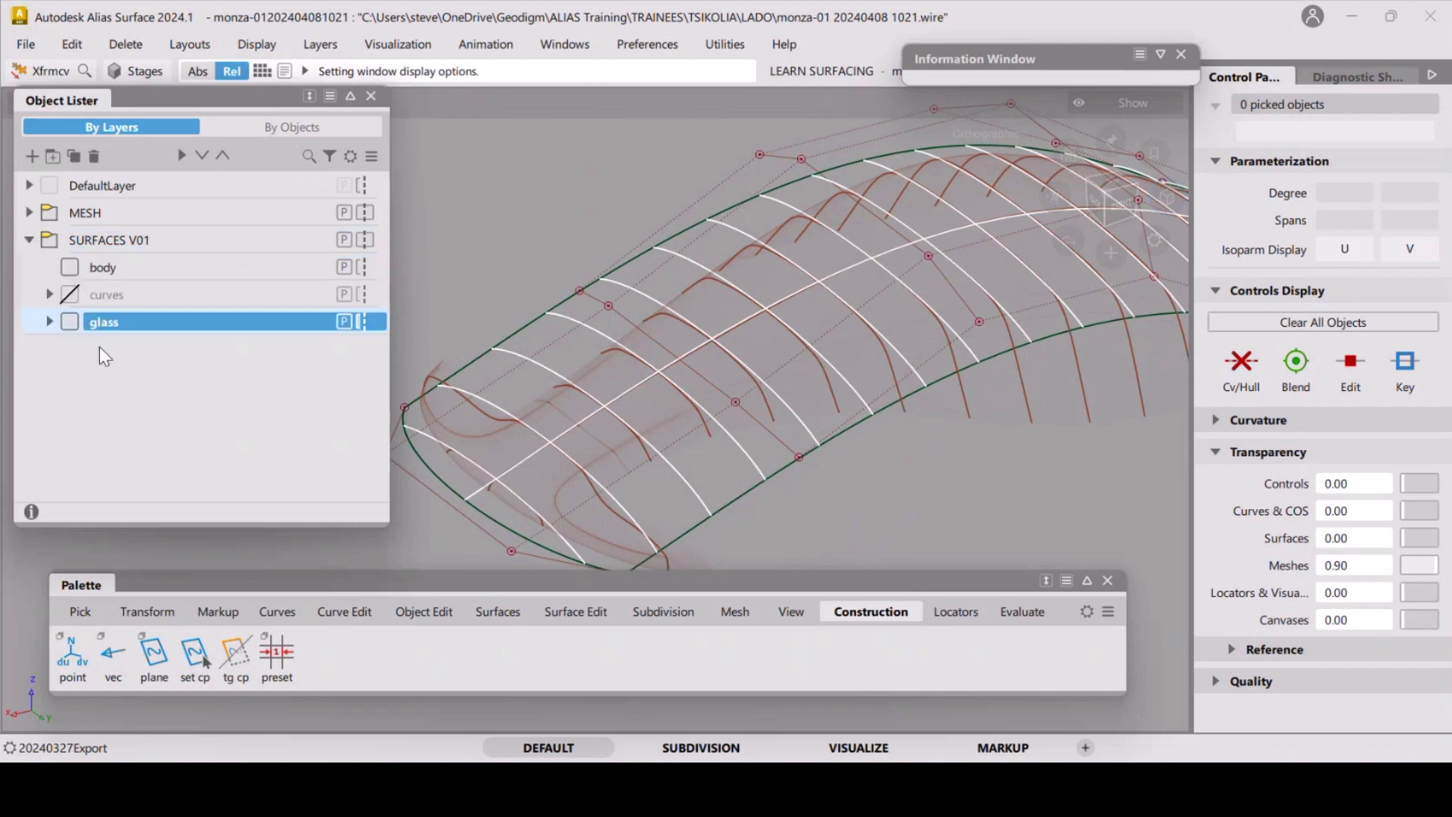
click(371, 96)
Switch to the right orthographic view and pick the glass house surface.
alt+shift+drag(1052, 280, 1077, 292)
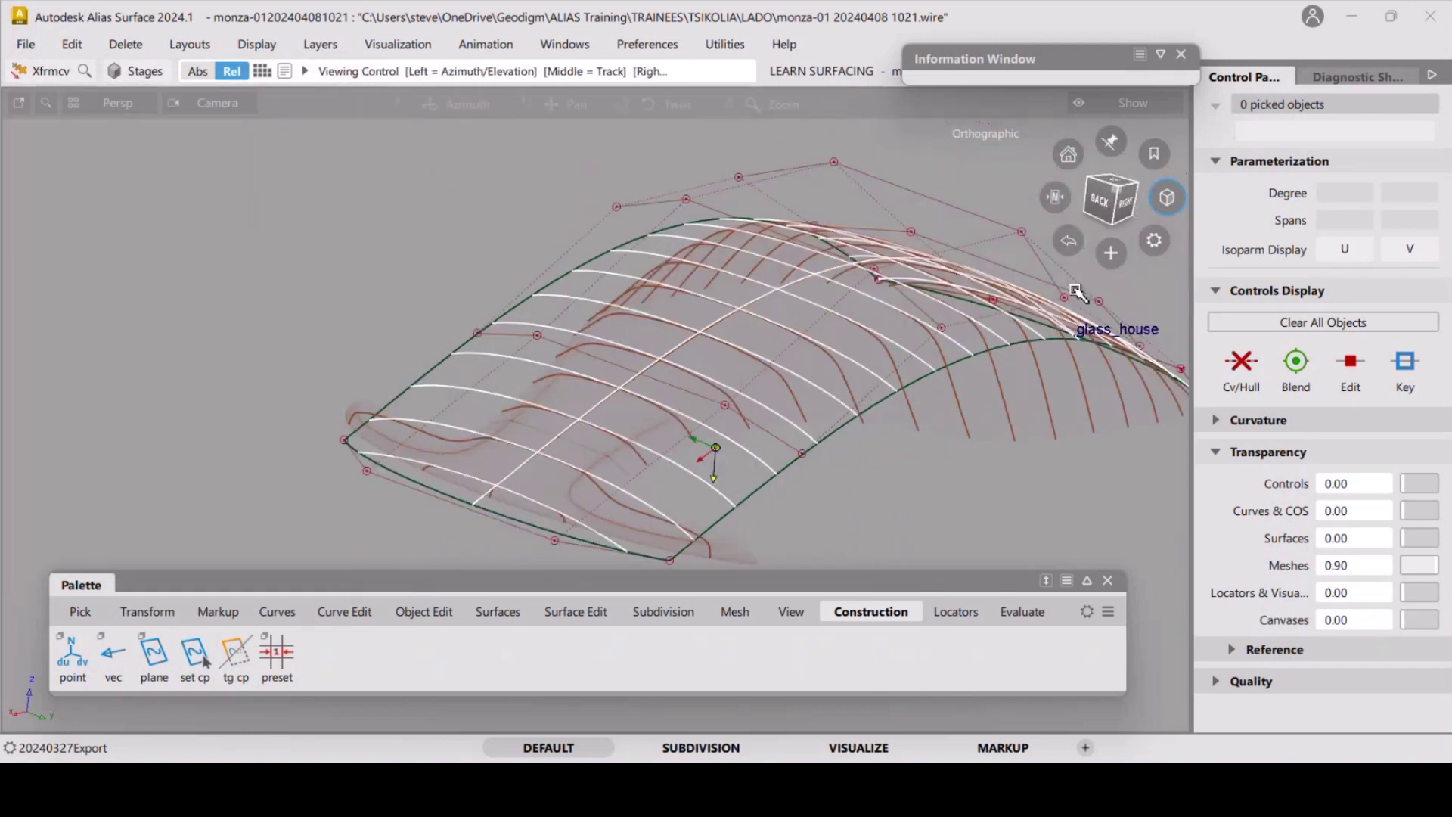
click(1127, 203)
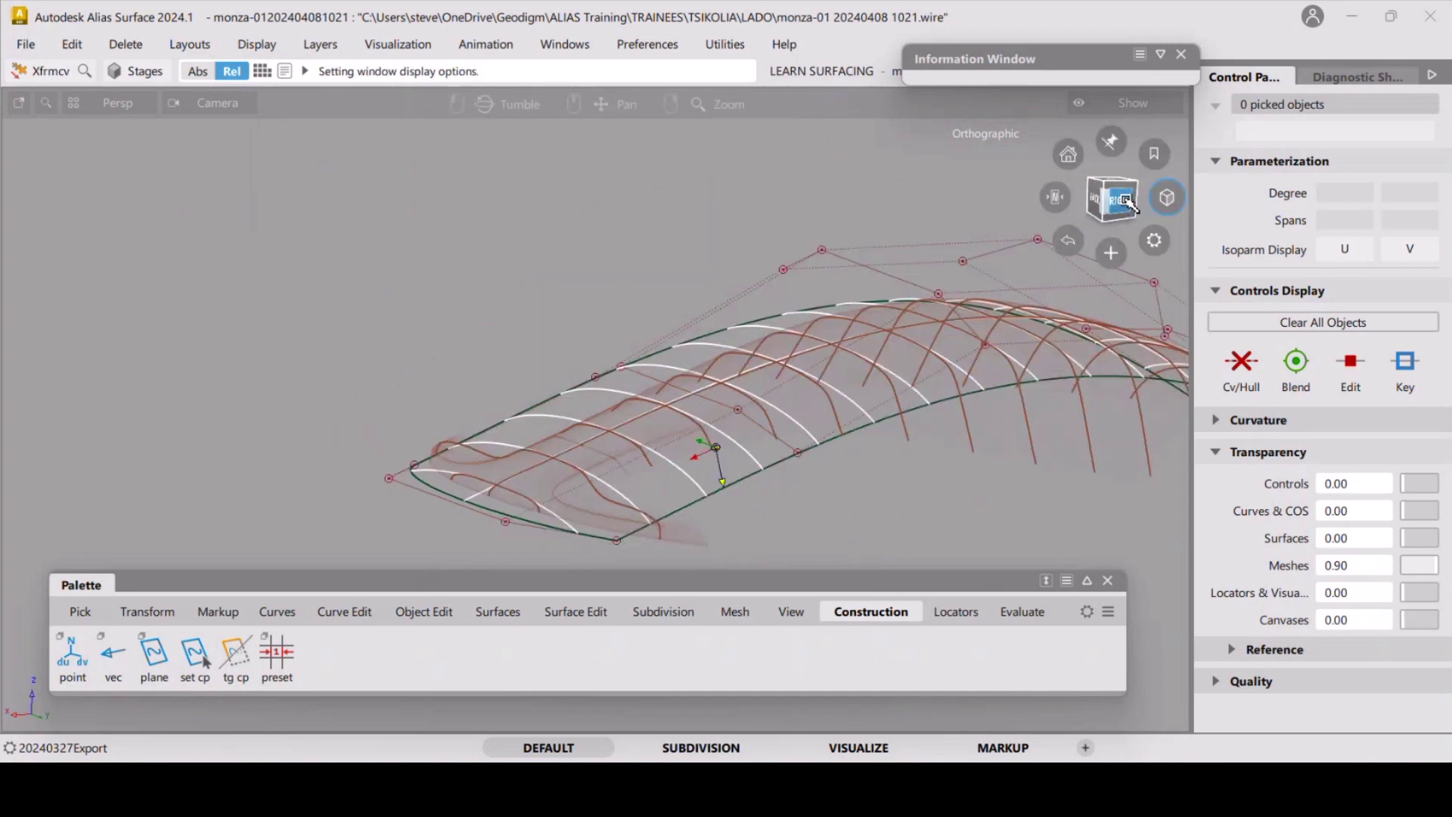
alt+shift+middle_drag(779, 316, 745, 314)
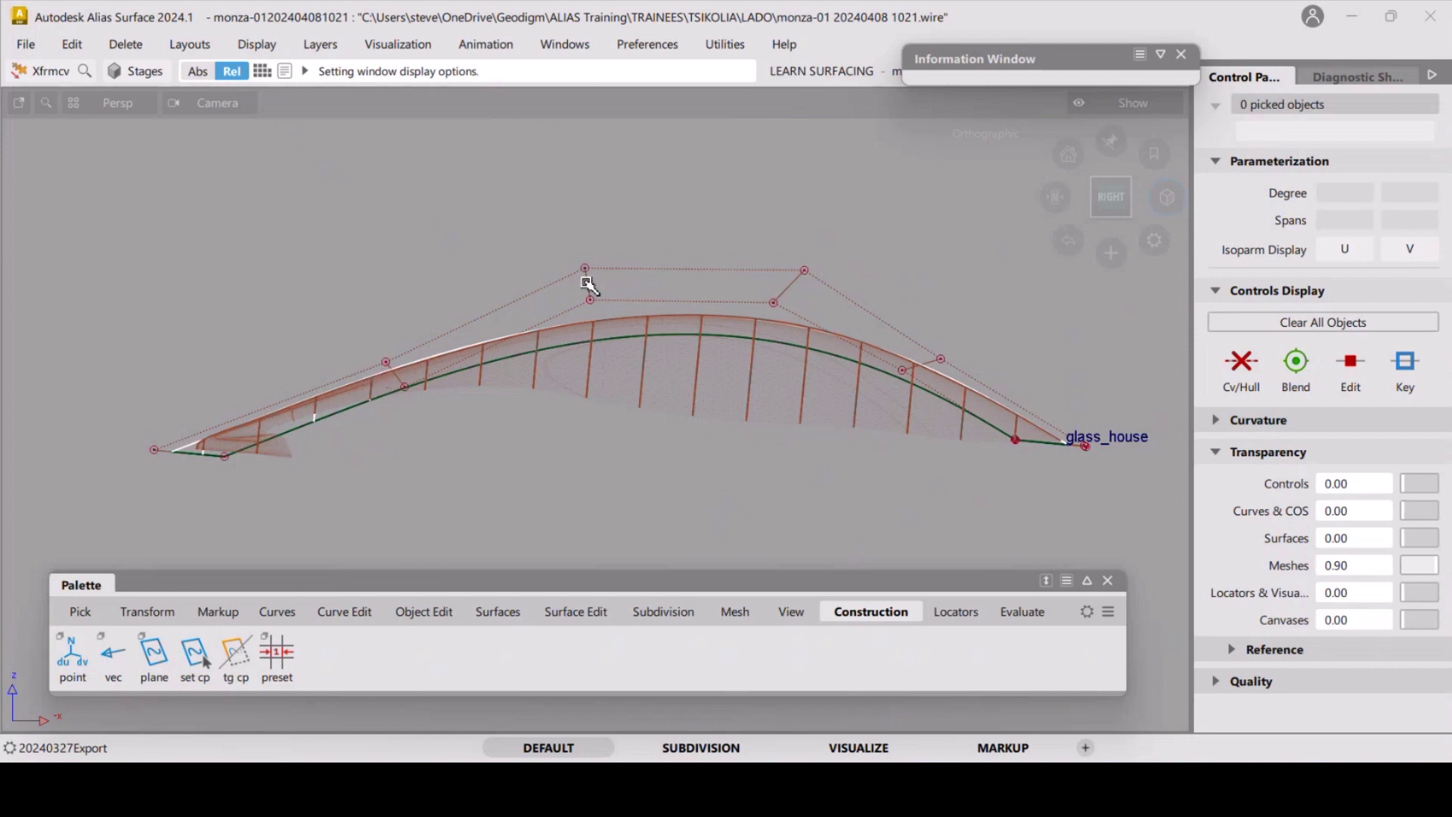
ctrl+shift+click(594, 394)
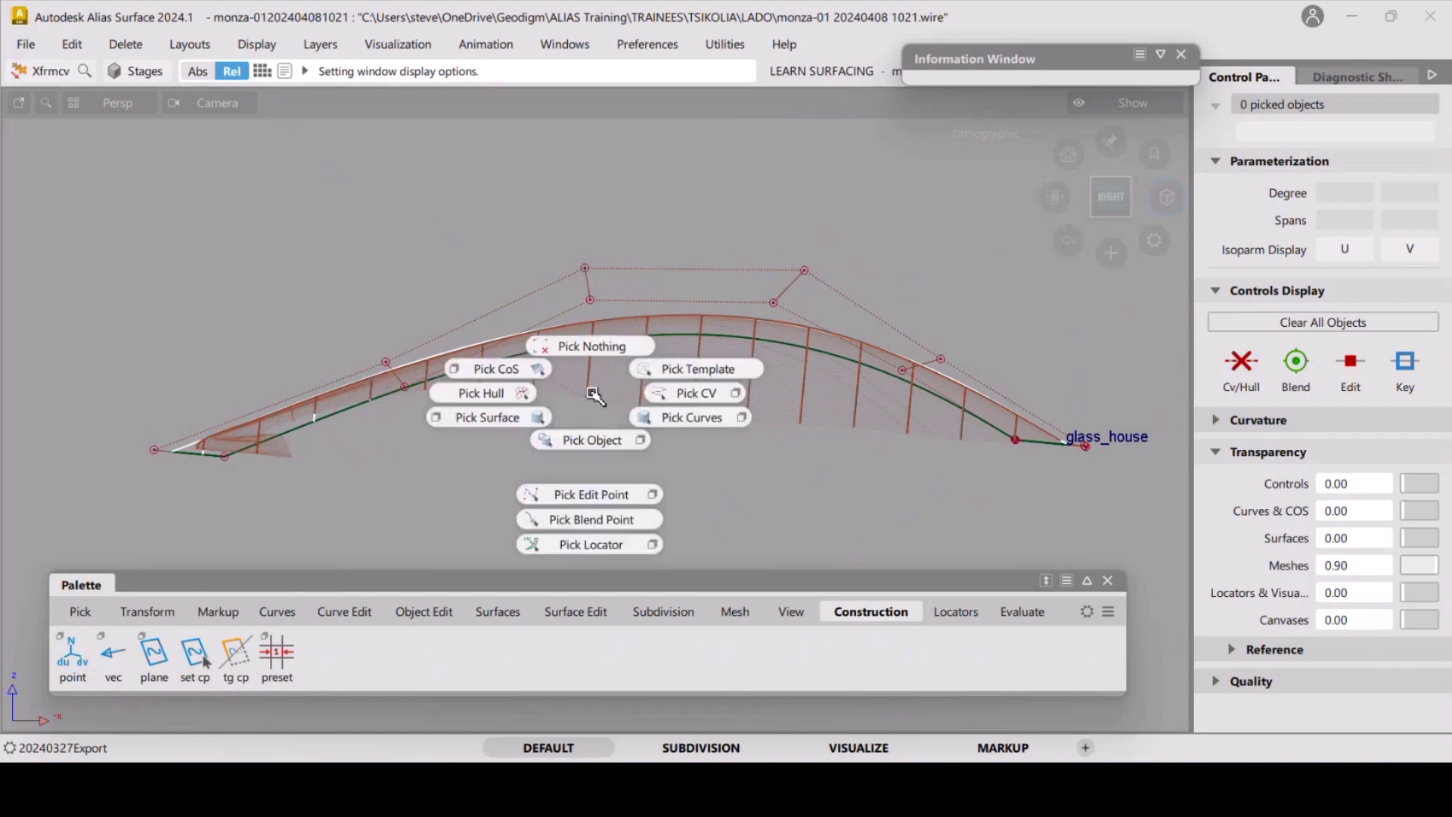
ctrl+shift+drag(594, 394, 522, 419)
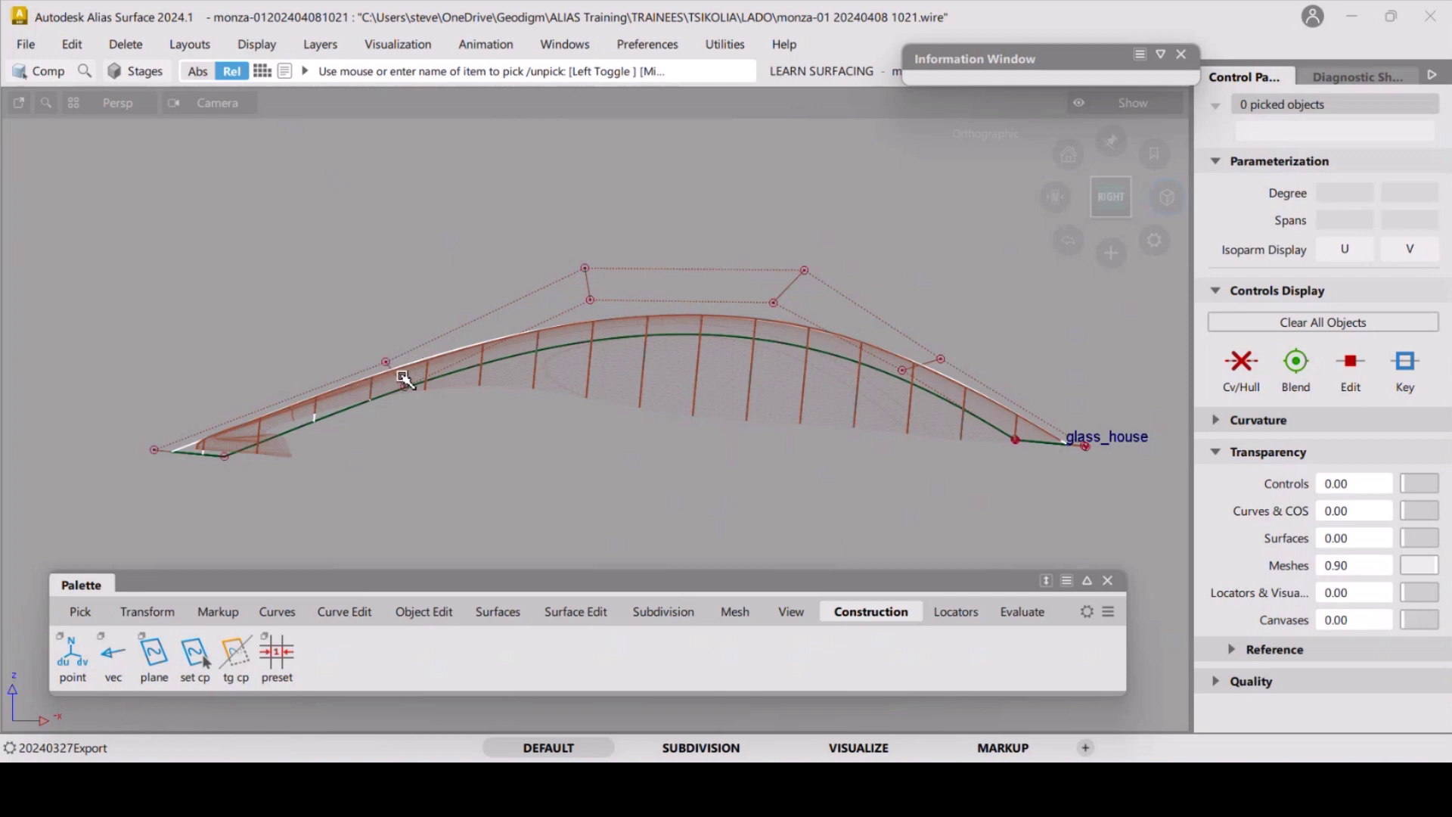
click(464, 326)
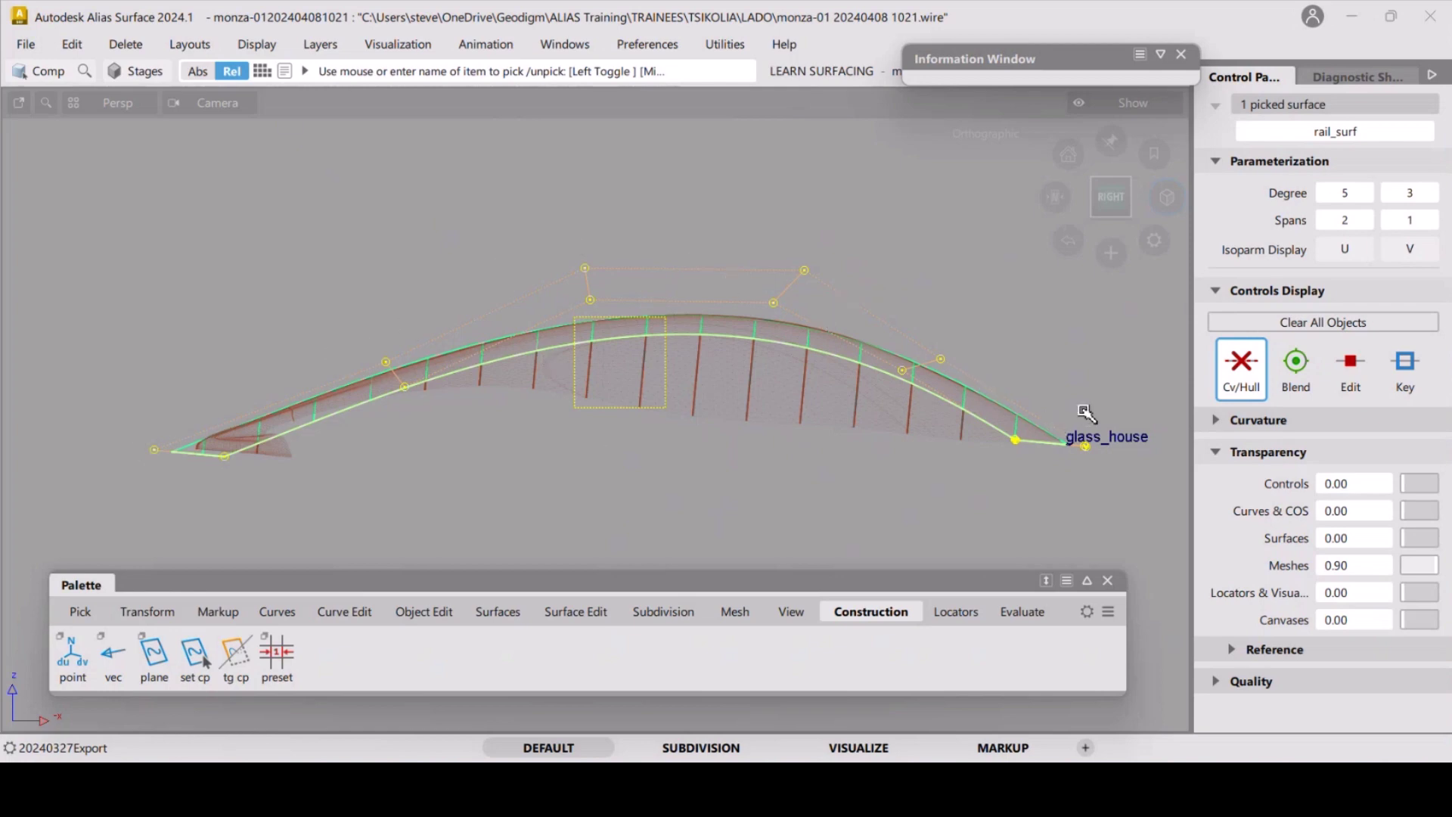
Show the curvature comb in the V direction on the picked glass house surface.
click(1218, 420)
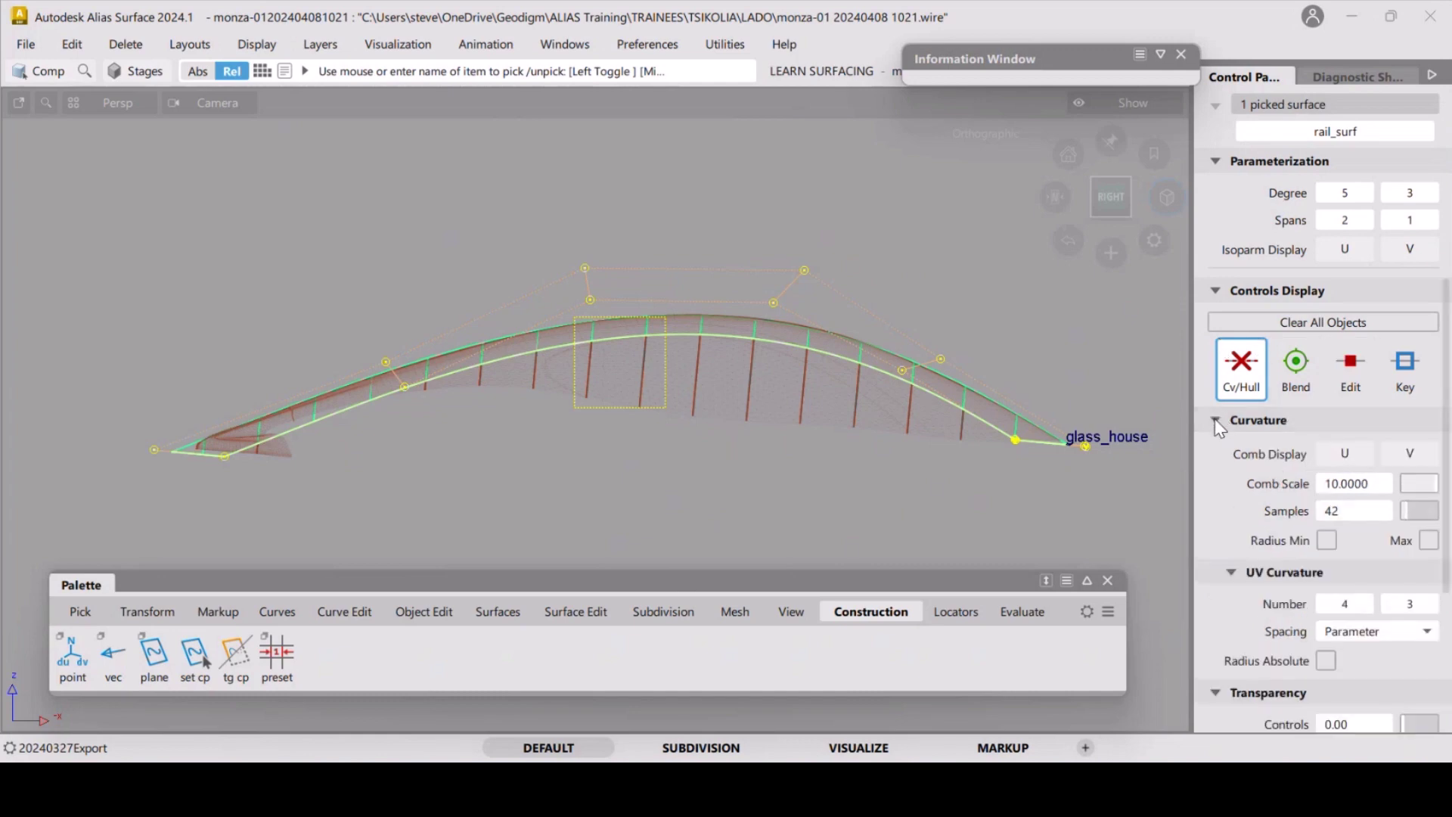
click(1347, 454)
click(1347, 454)
click(1410, 454)
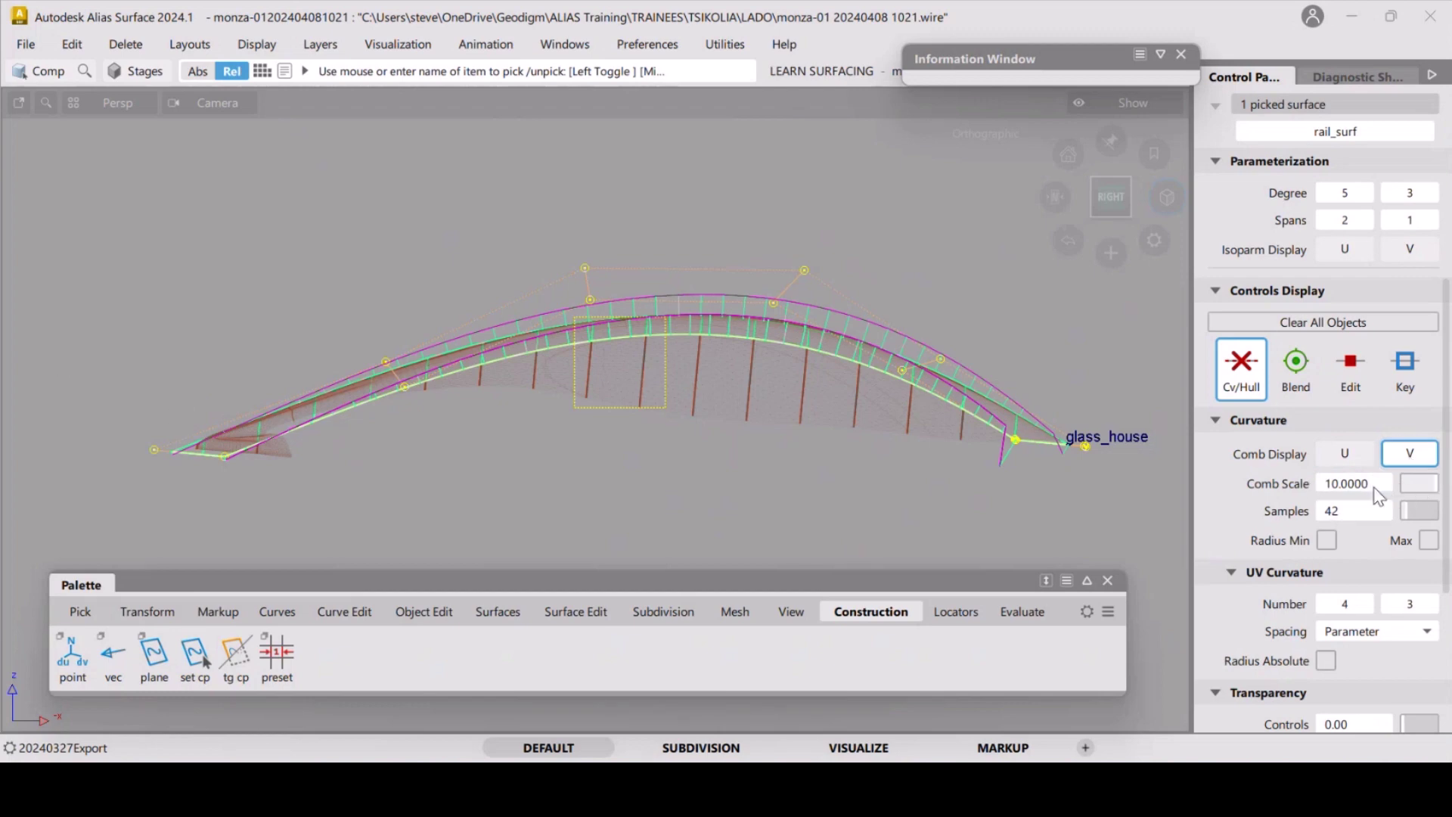
Examine the V curvature comb at both ends of the surface, turn it off and deselect the surface.
alt+shift+drag(681, 453, 220, 428)
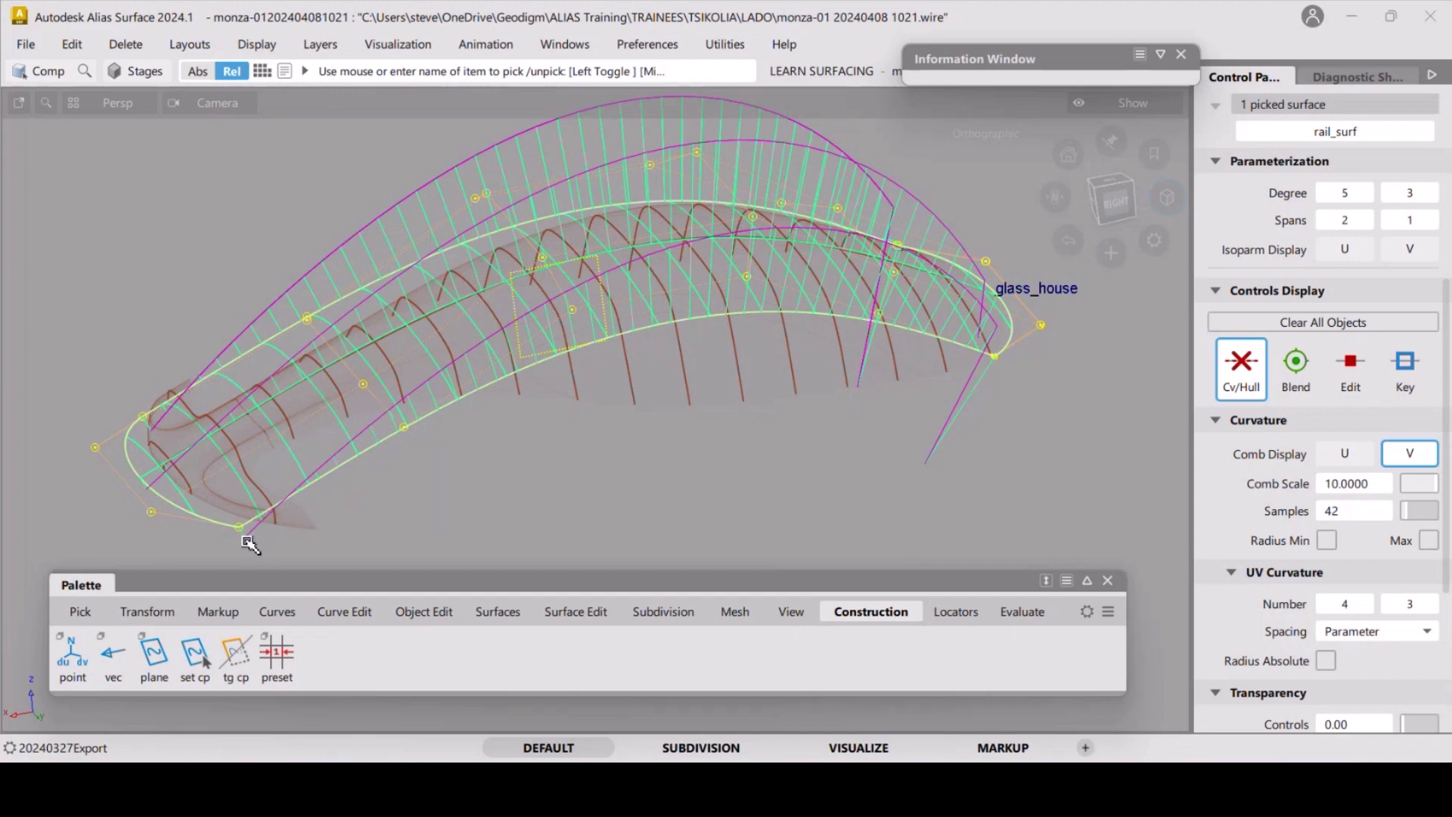
key(shift+alt)
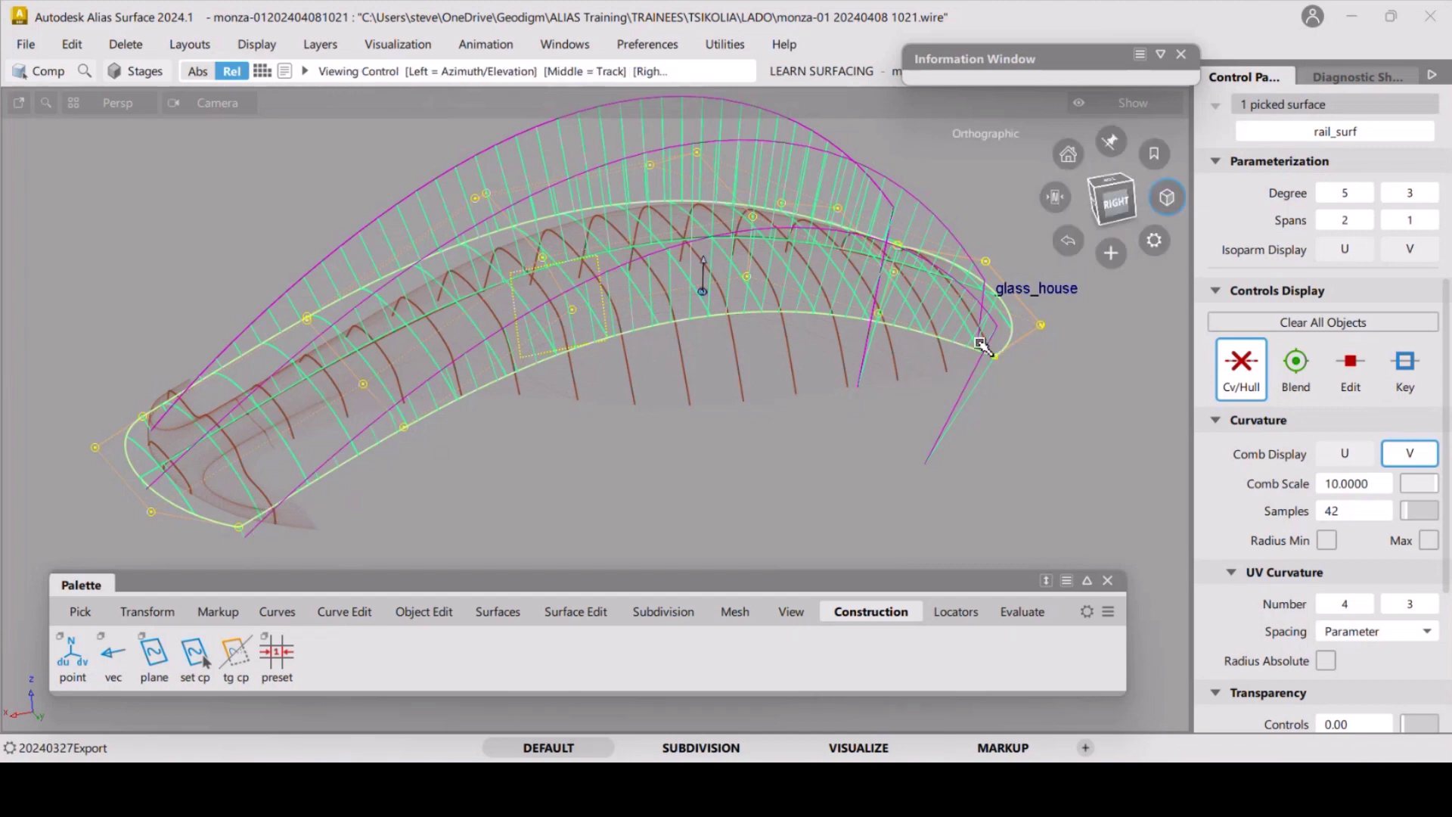
alt+shift+drag(982, 346, 754, 304)
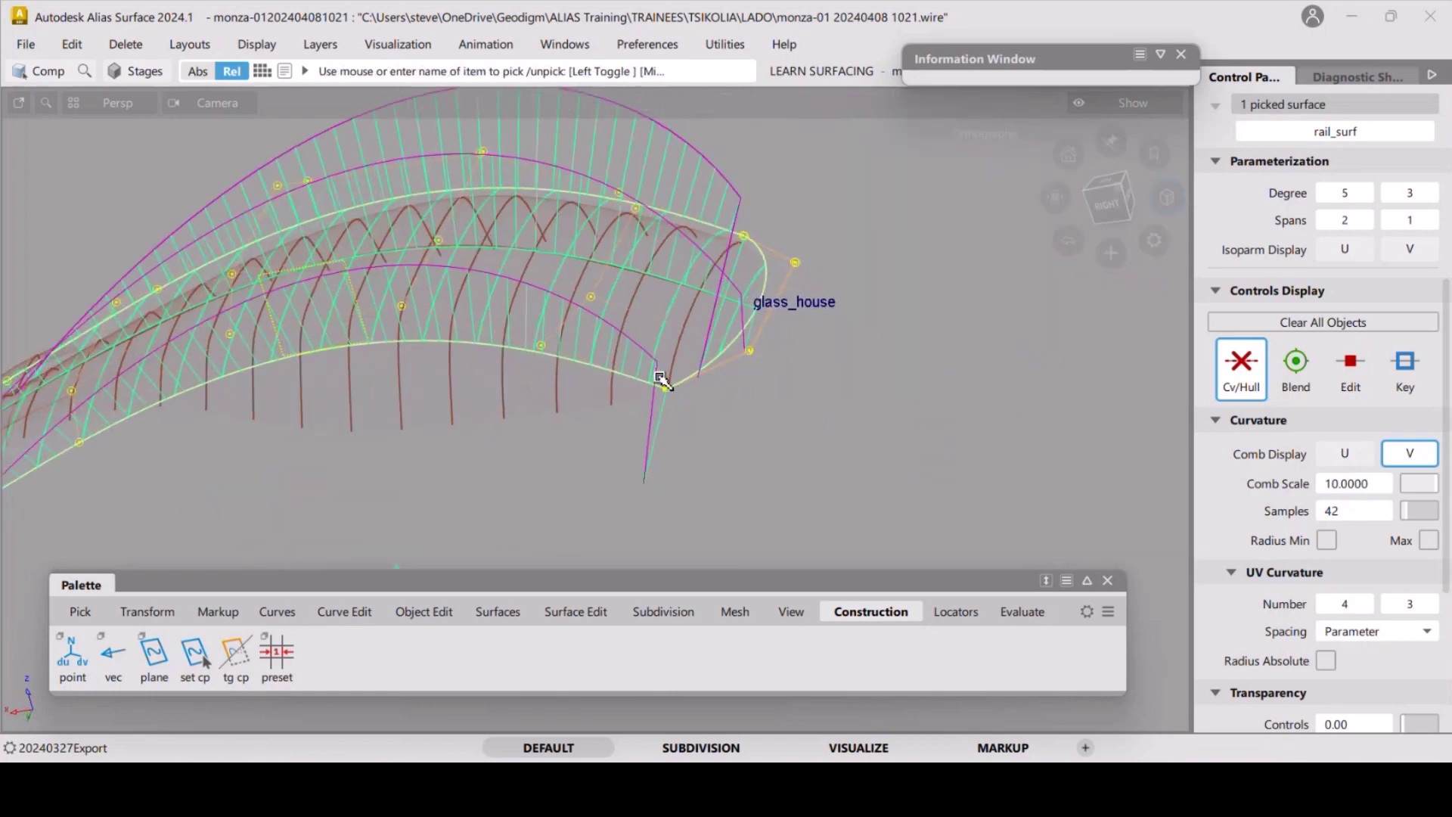
click(1107, 214)
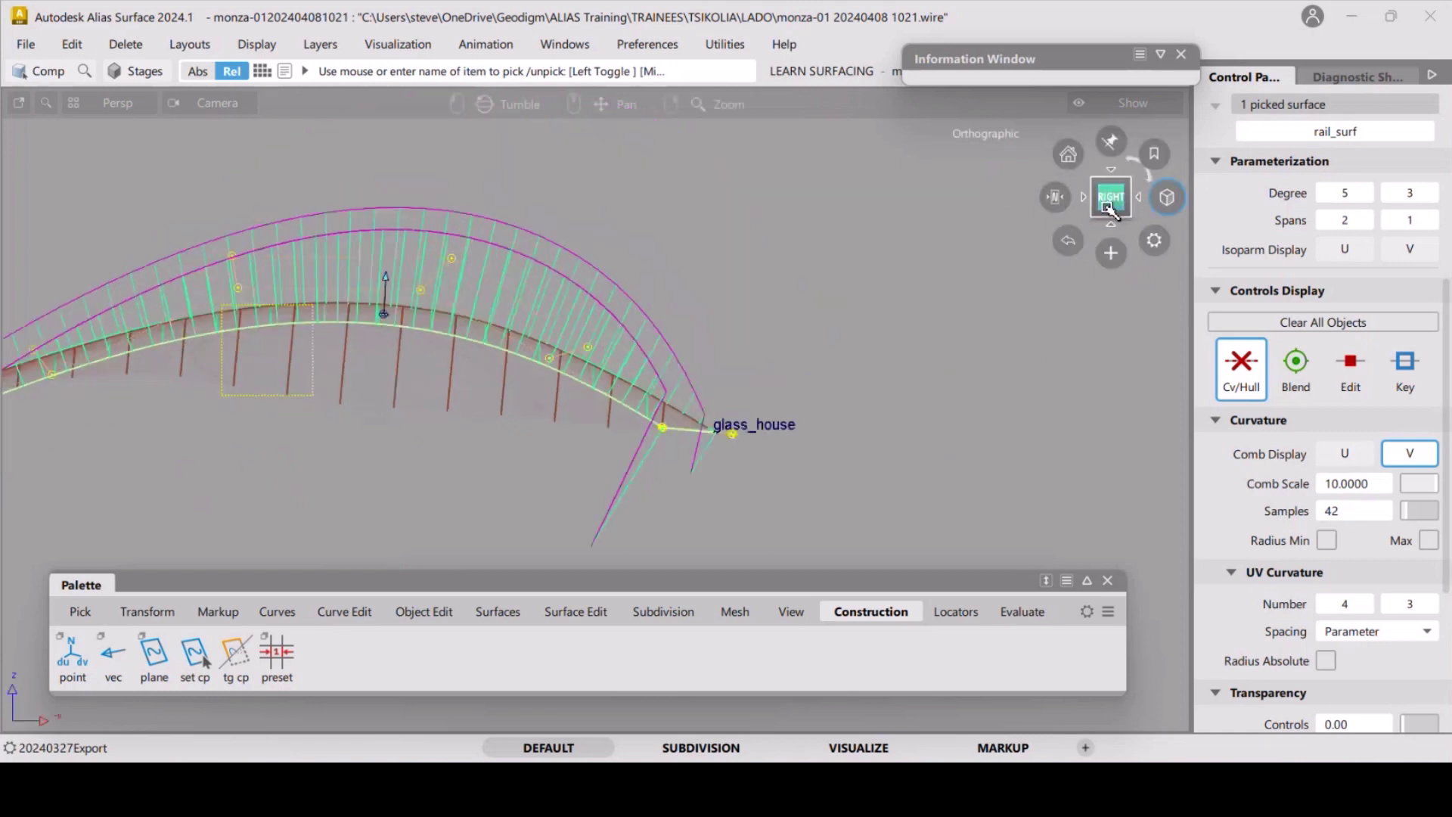
alt+shift+middle_drag(742, 357, 1006, 286)
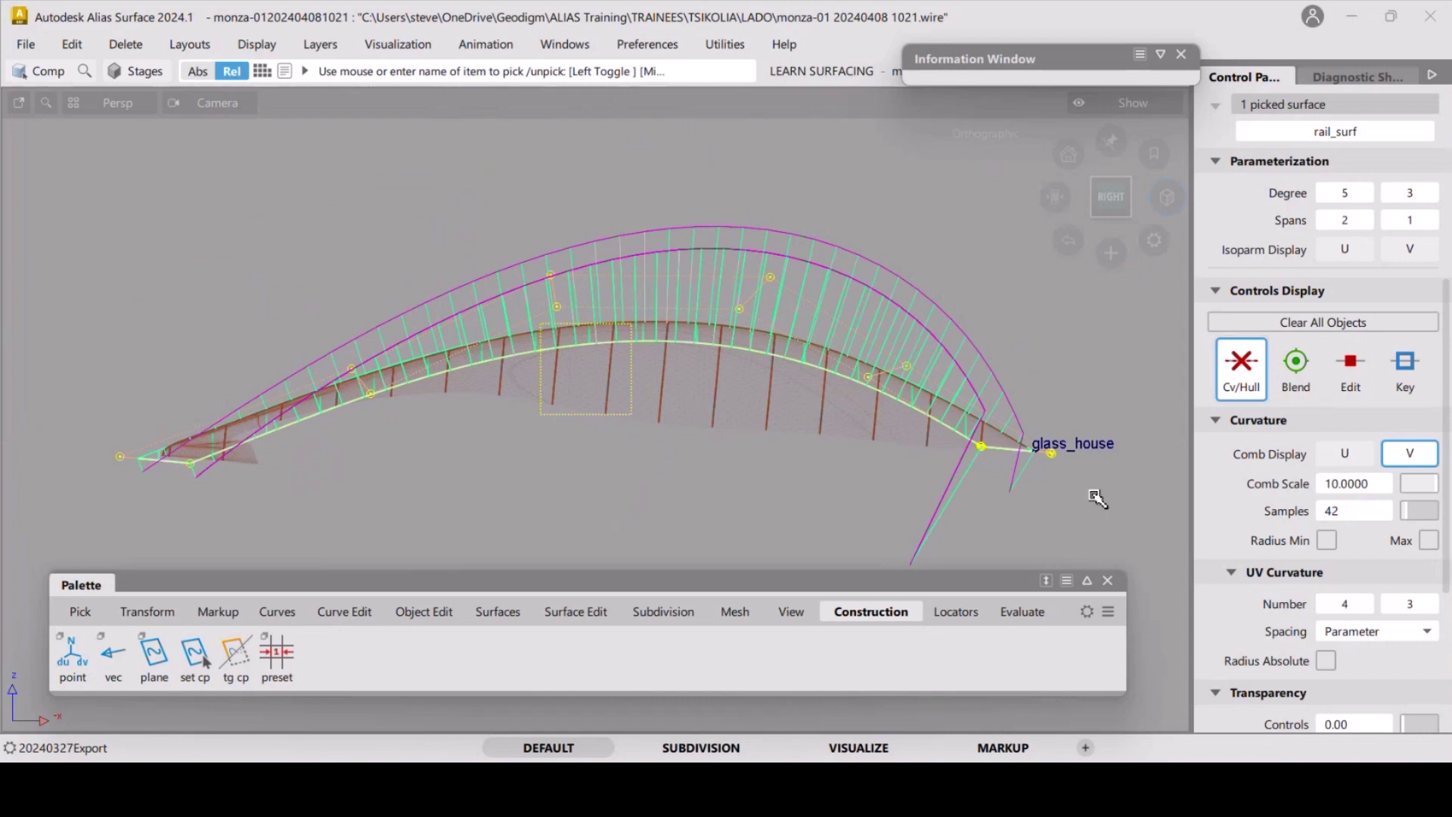
click(1407, 454)
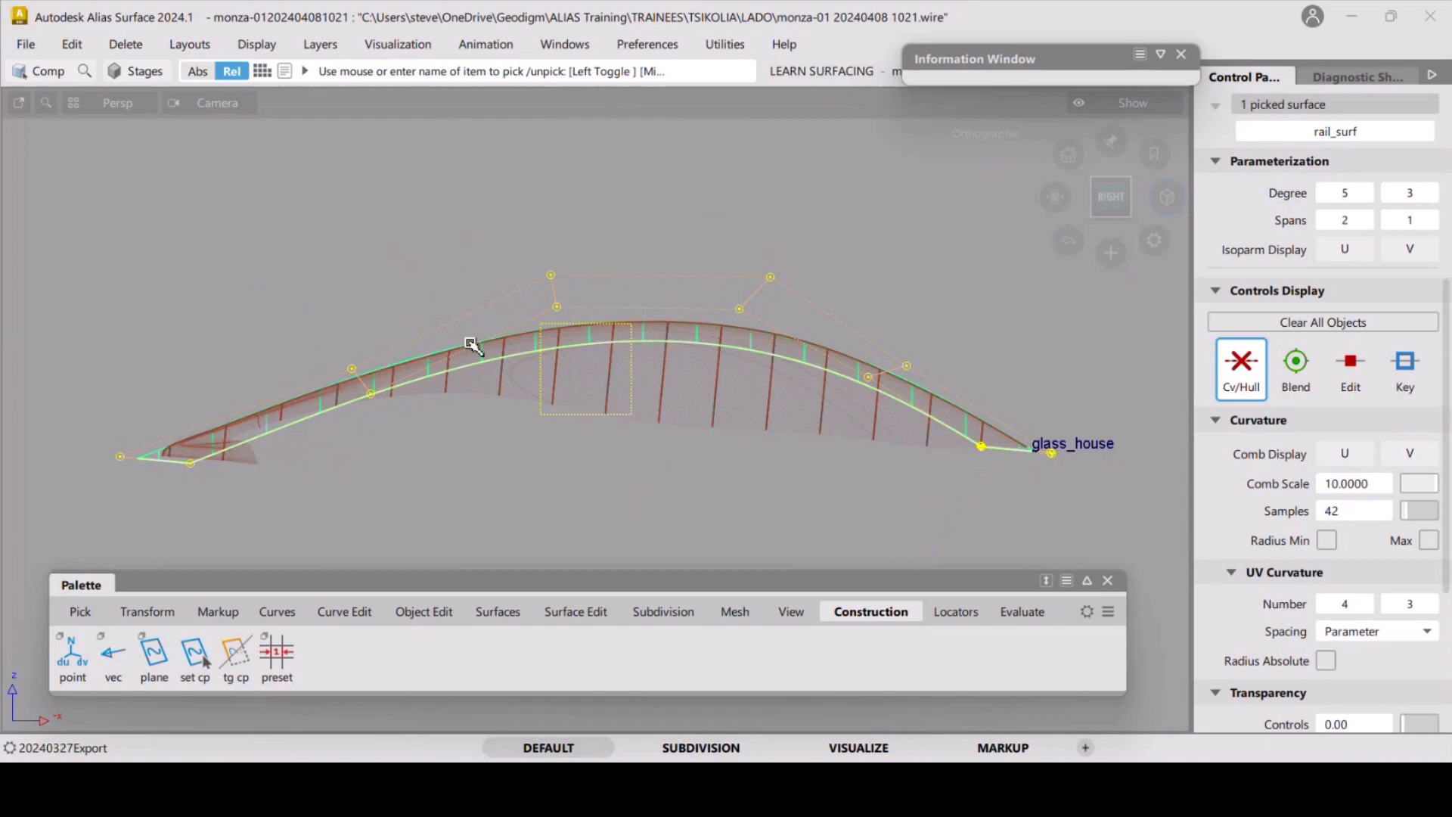
click(628, 481)
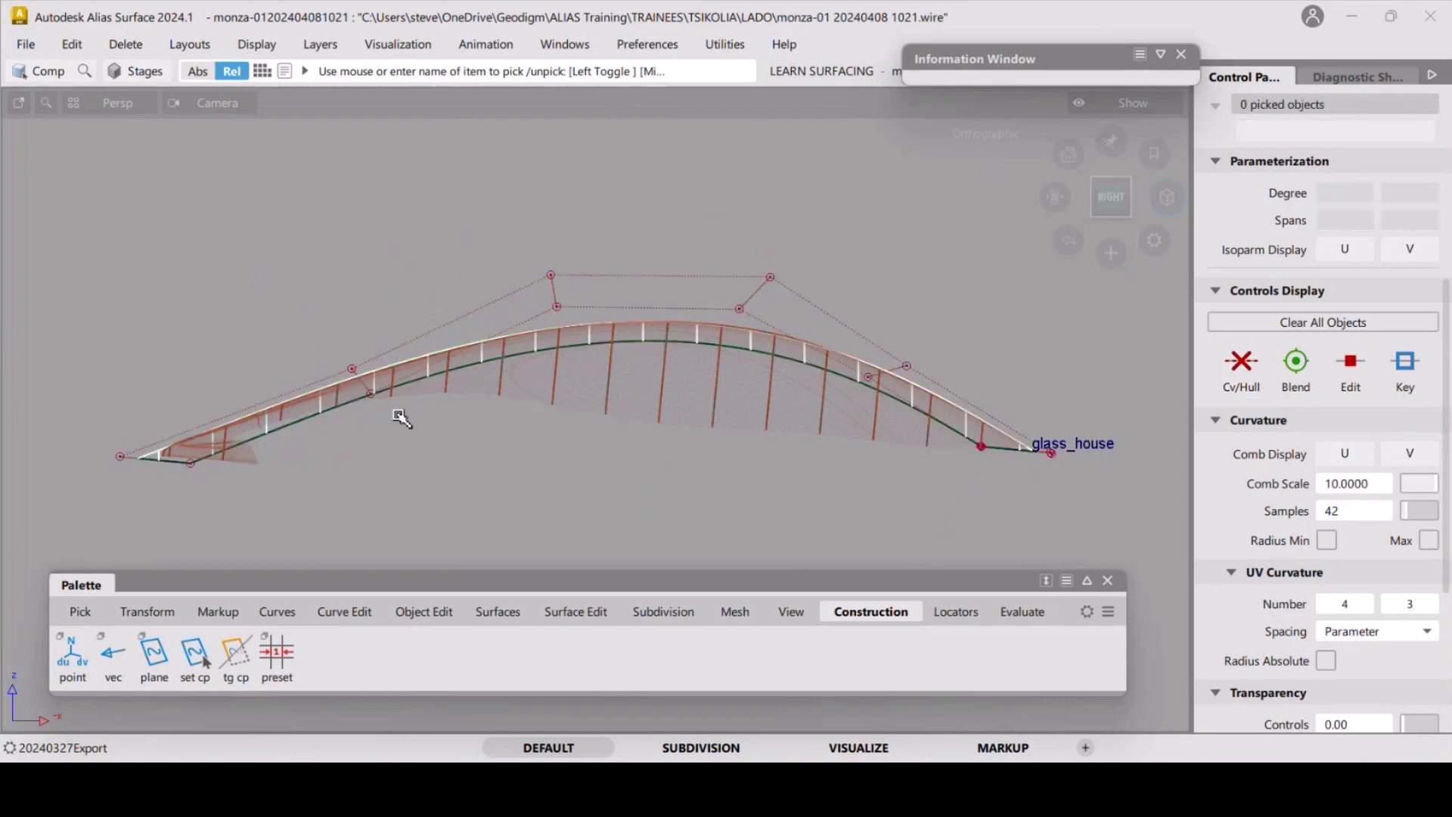
Change the view's tumble mode from object based to Camera Based Tumble.
key(shift+alt)
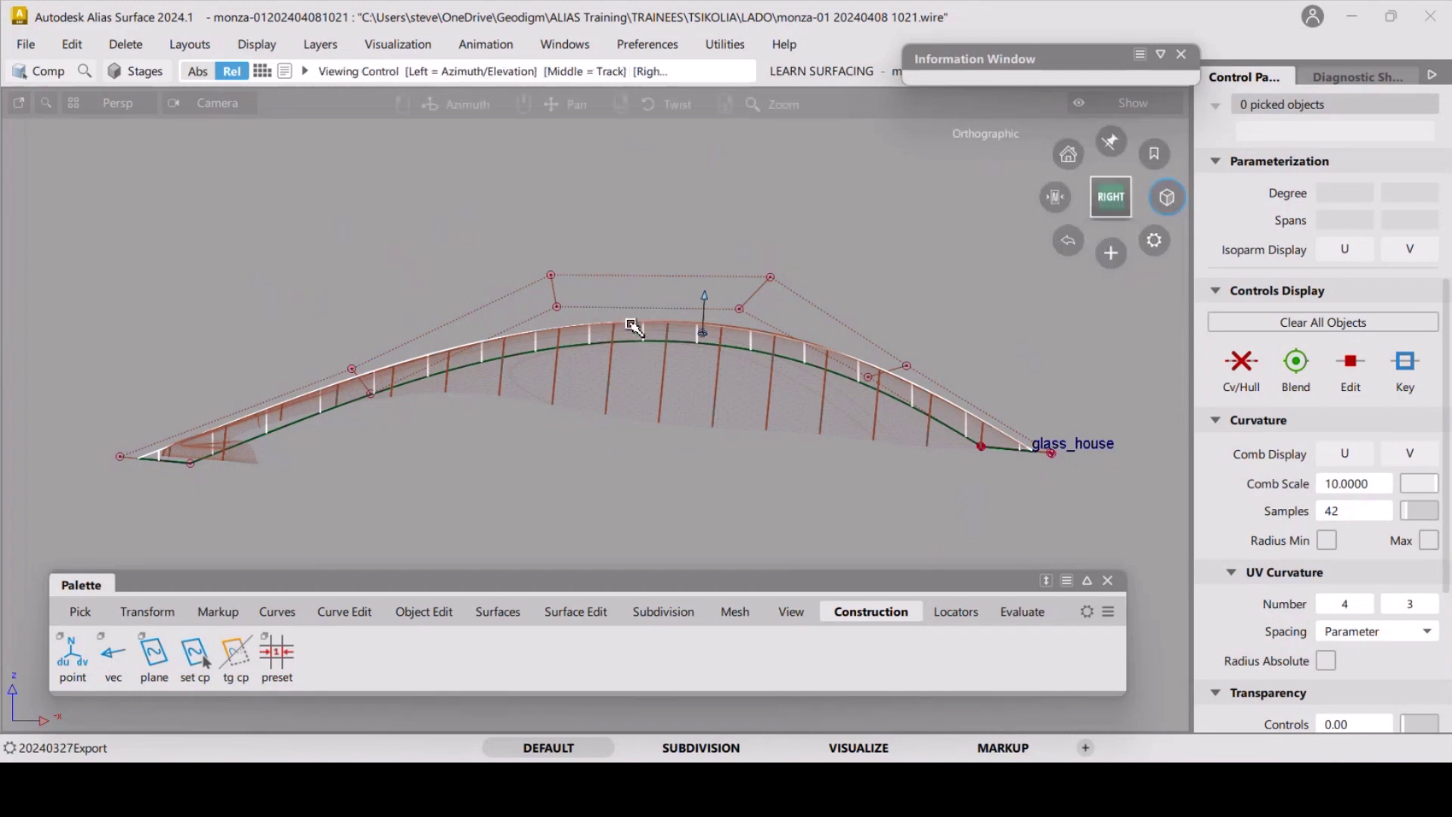
click(1157, 241)
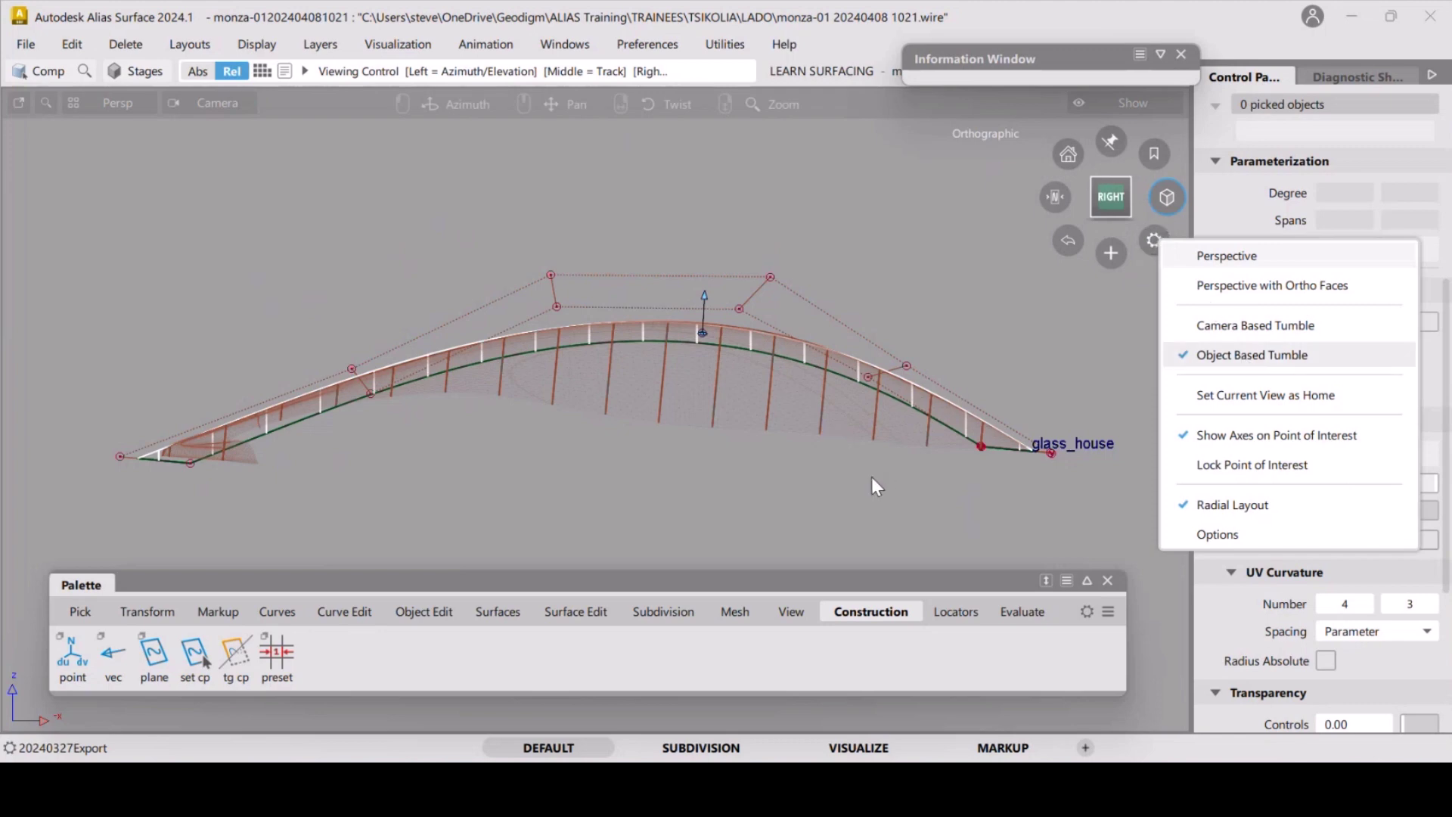
click(824, 481)
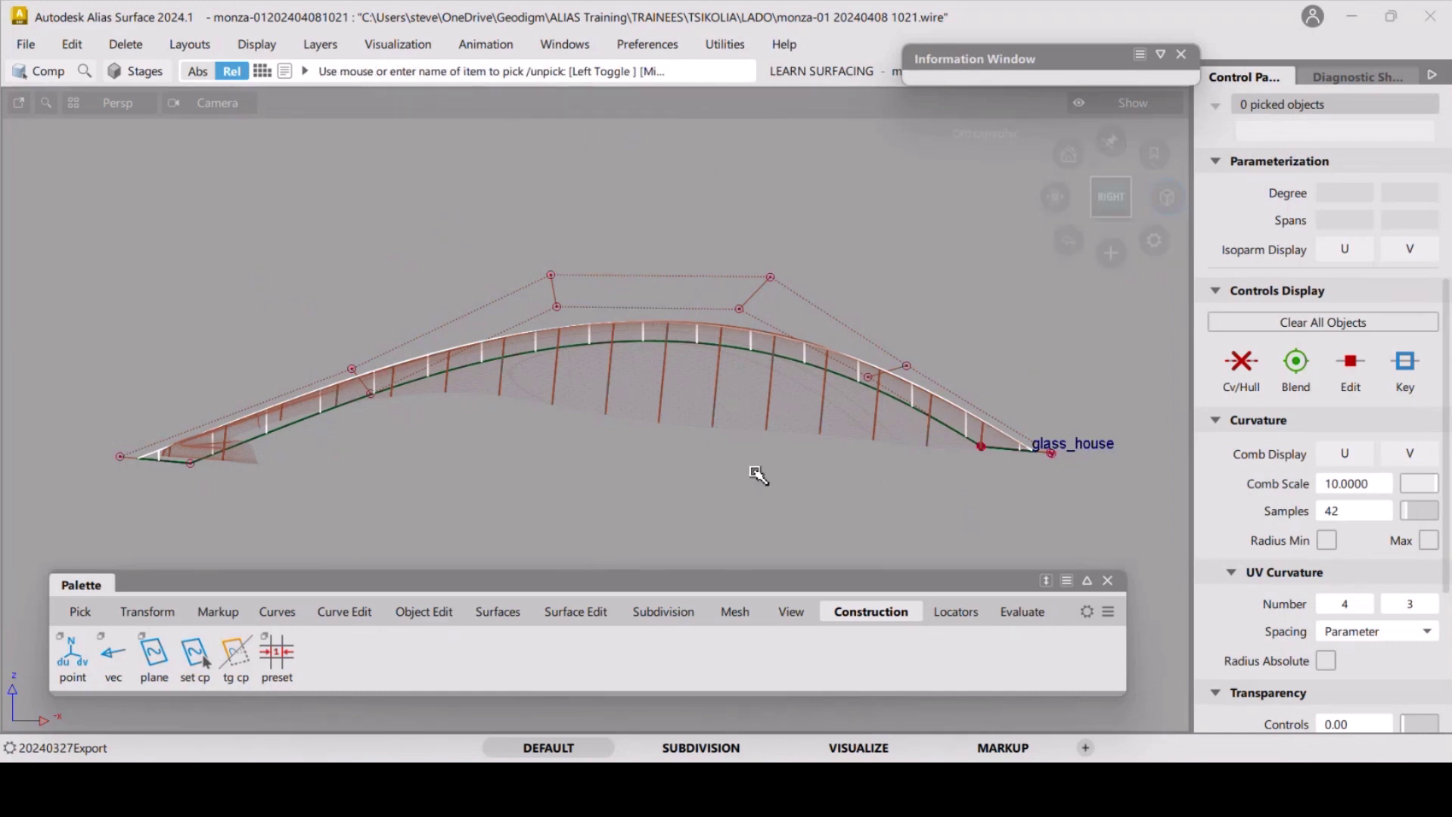
alt+shift+drag(794, 481, 772, 479)
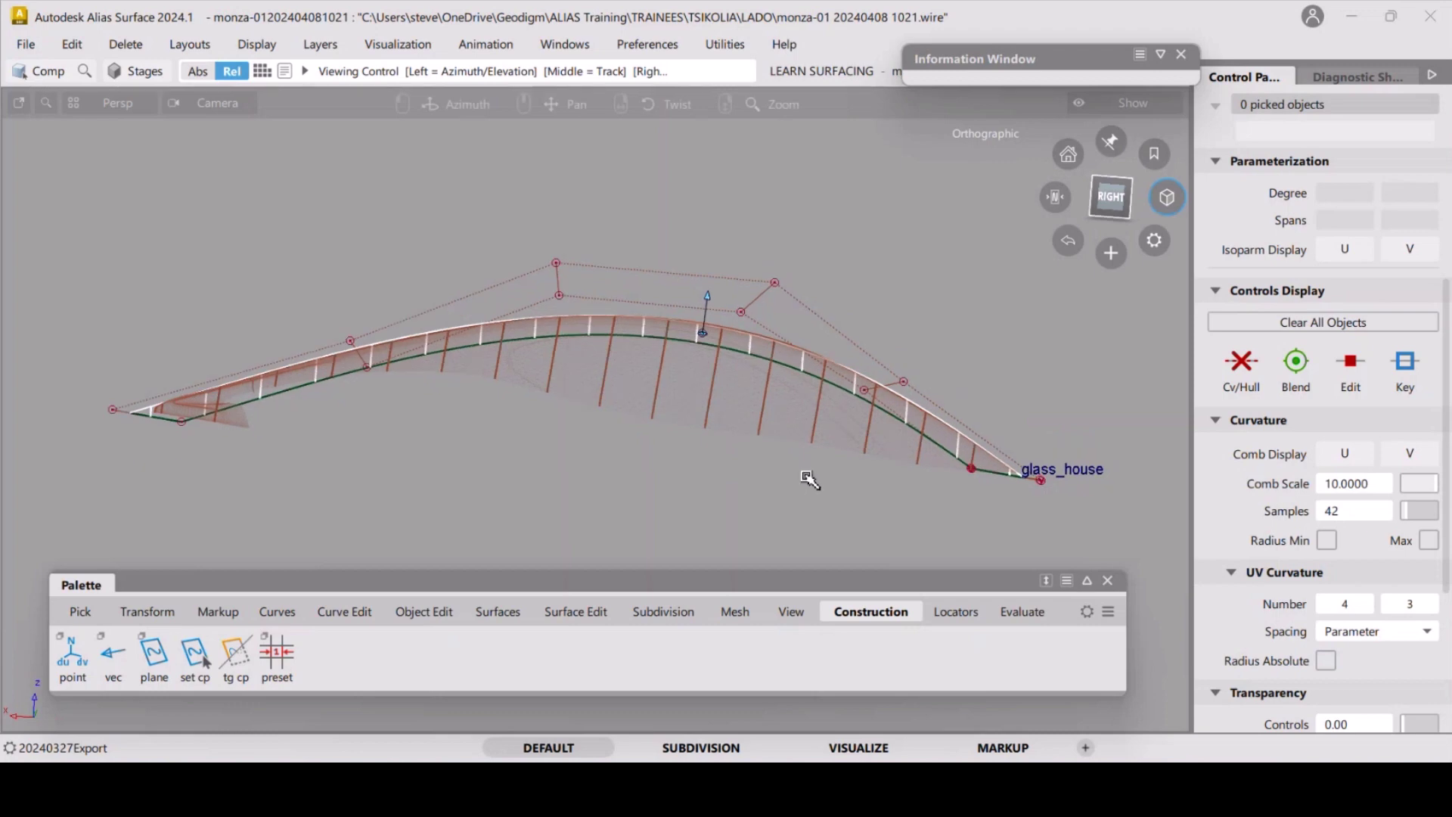
alt+shift+drag(809, 480, 975, 448)
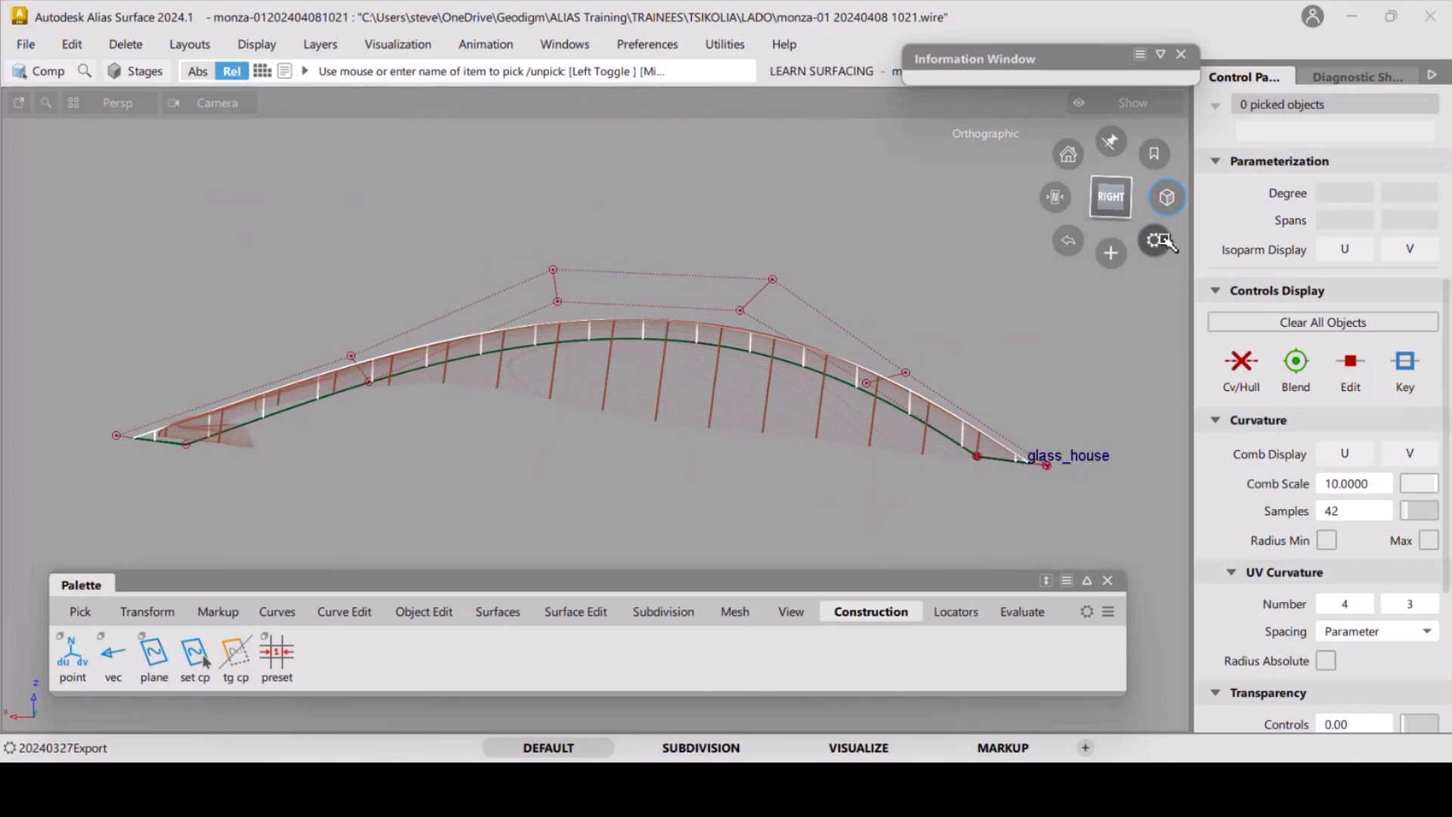
click(1154, 240)
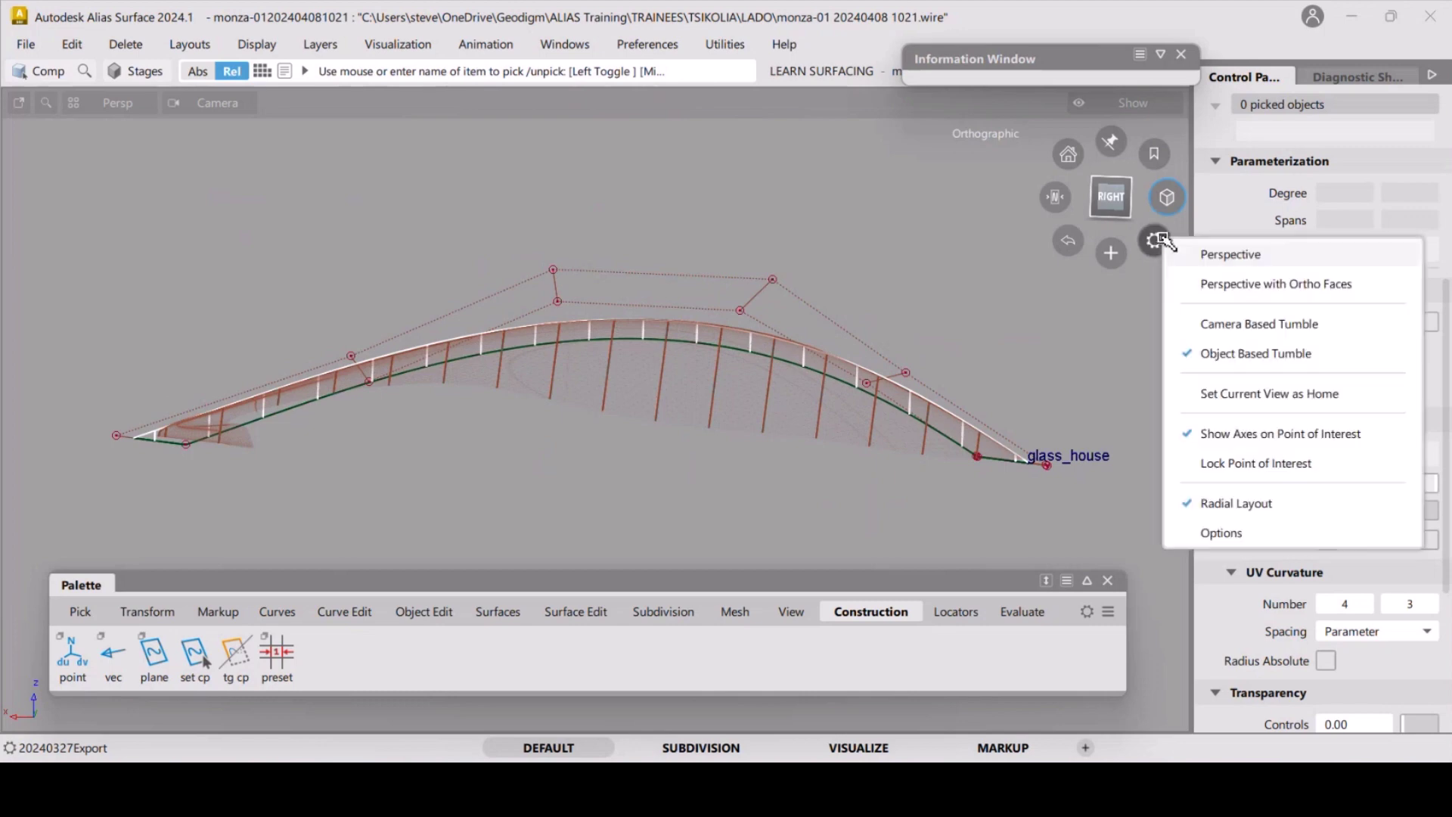
click(1223, 327)
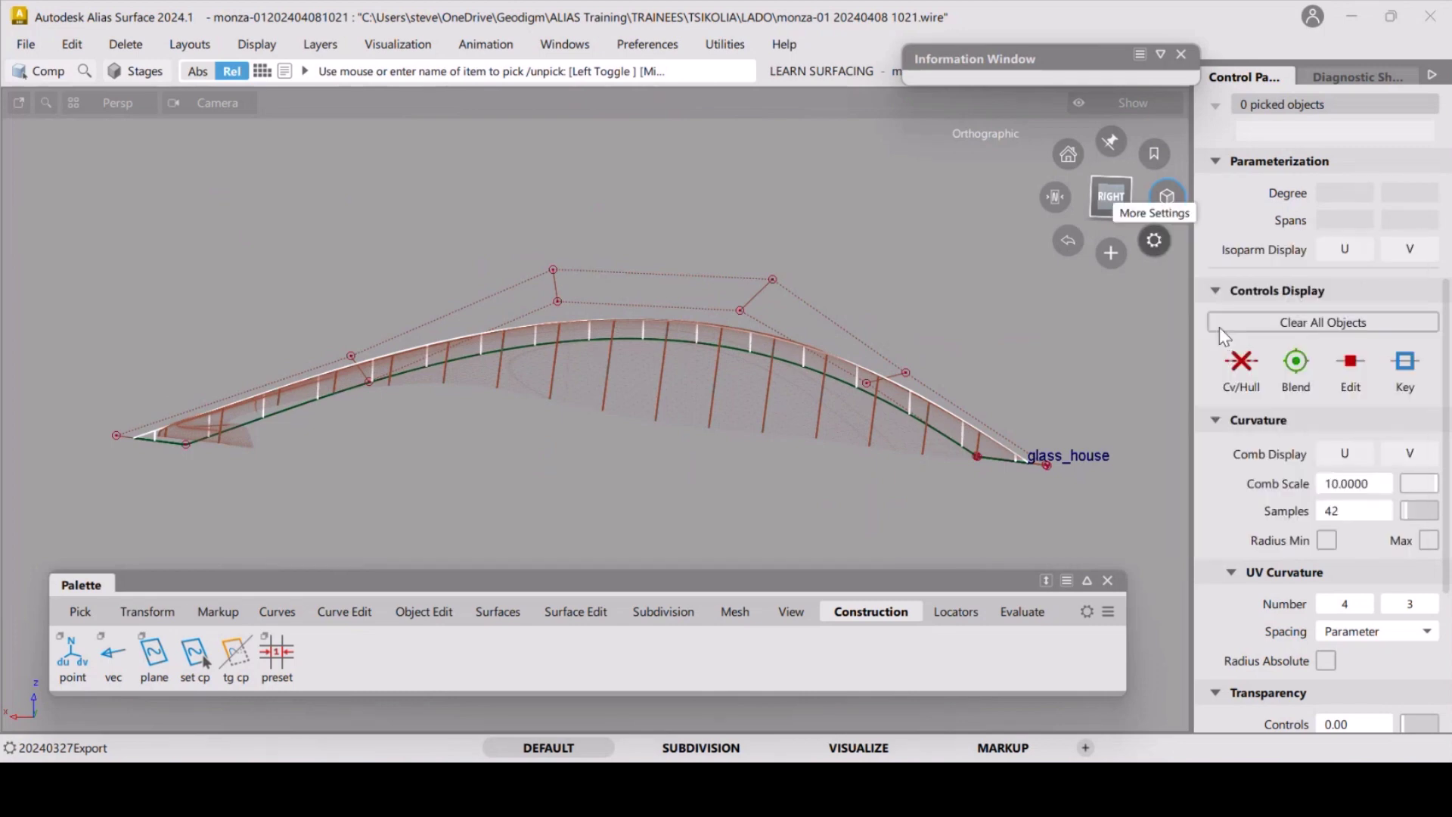
Twist the view until the glass house surface lies level.
click(1114, 253)
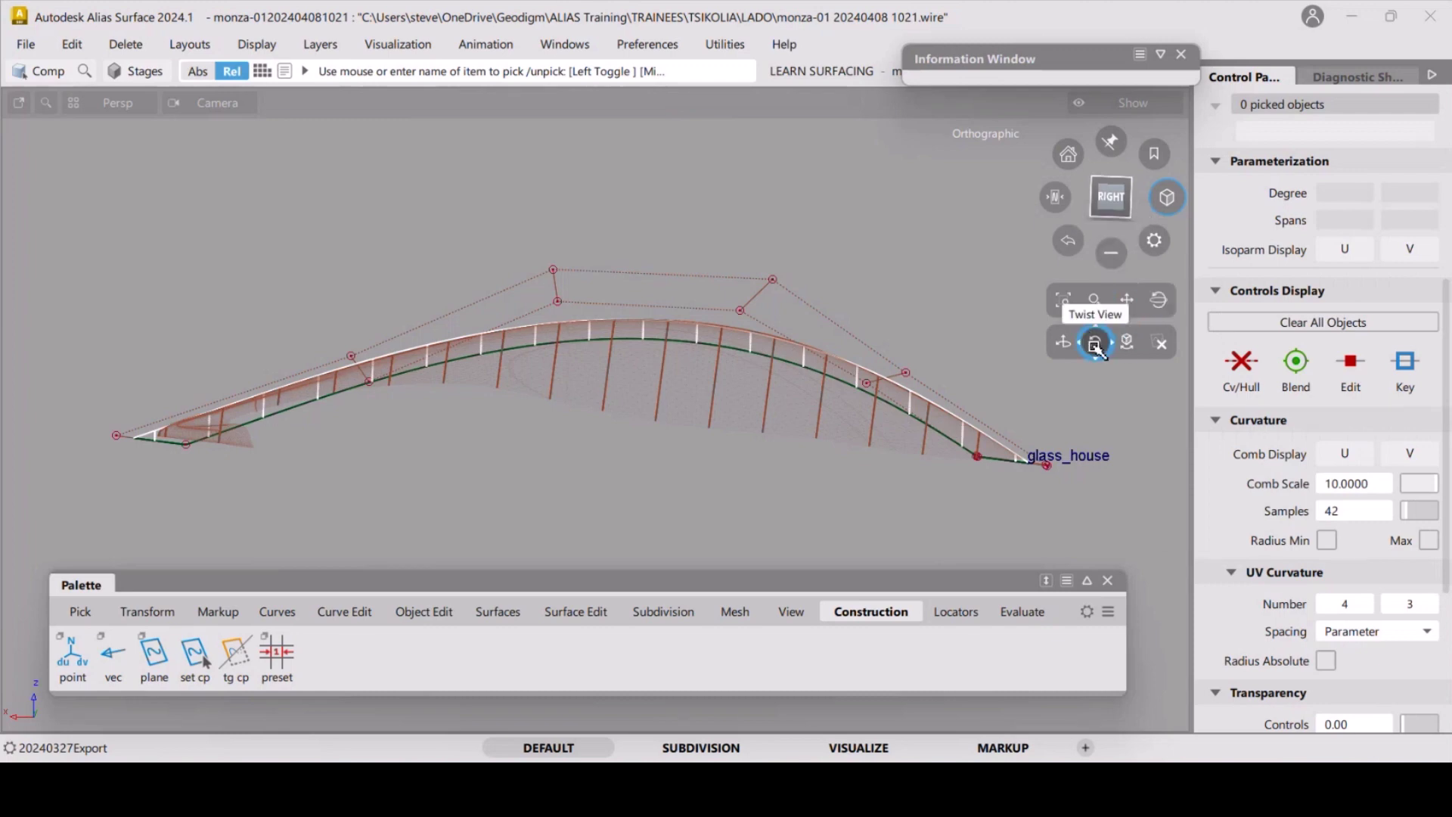
drag(1097, 346, 1096, 340)
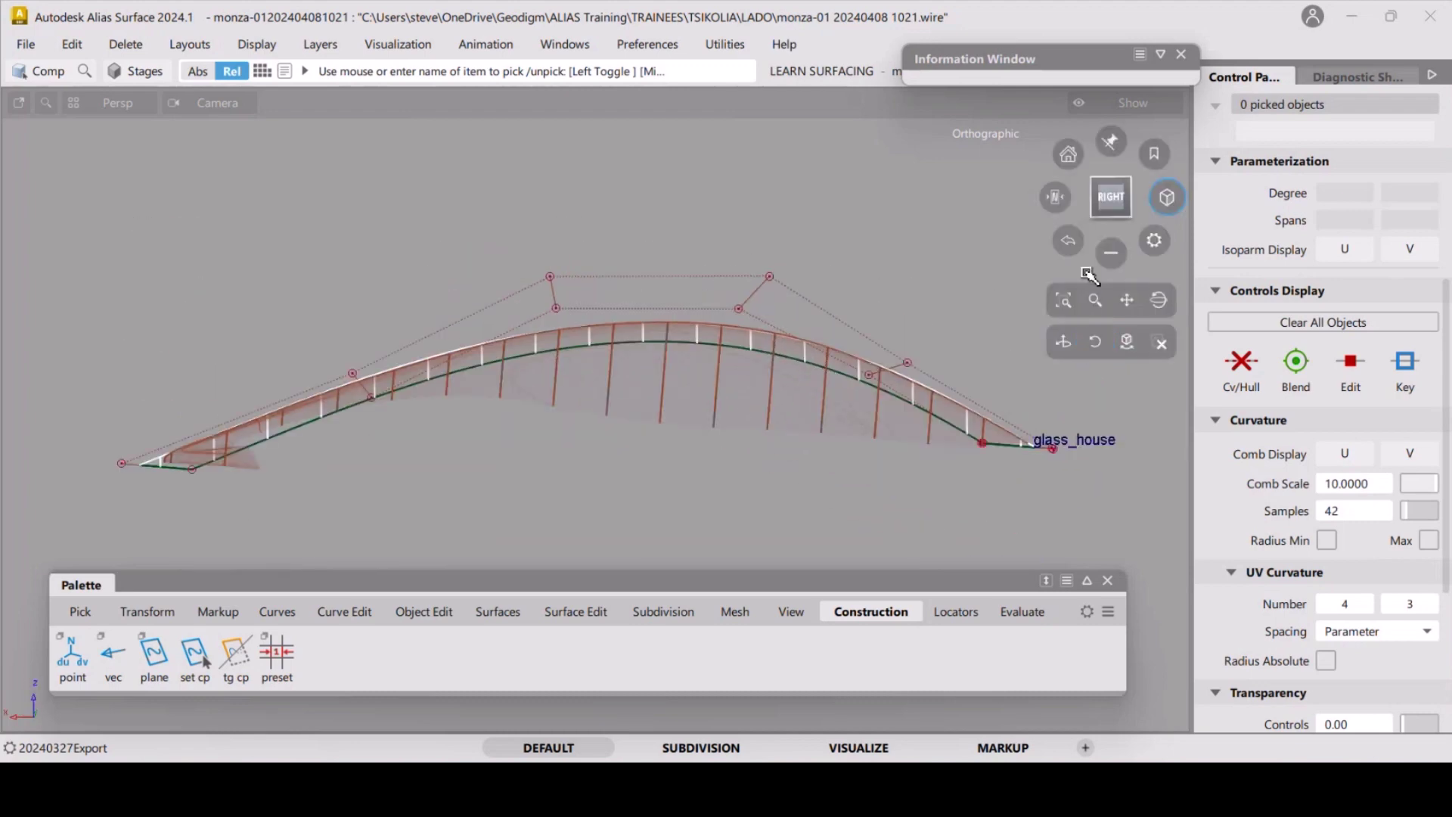
Change the view's tumble mode back to Object Based Tumble and try it on the glass house surface.
click(1149, 245)
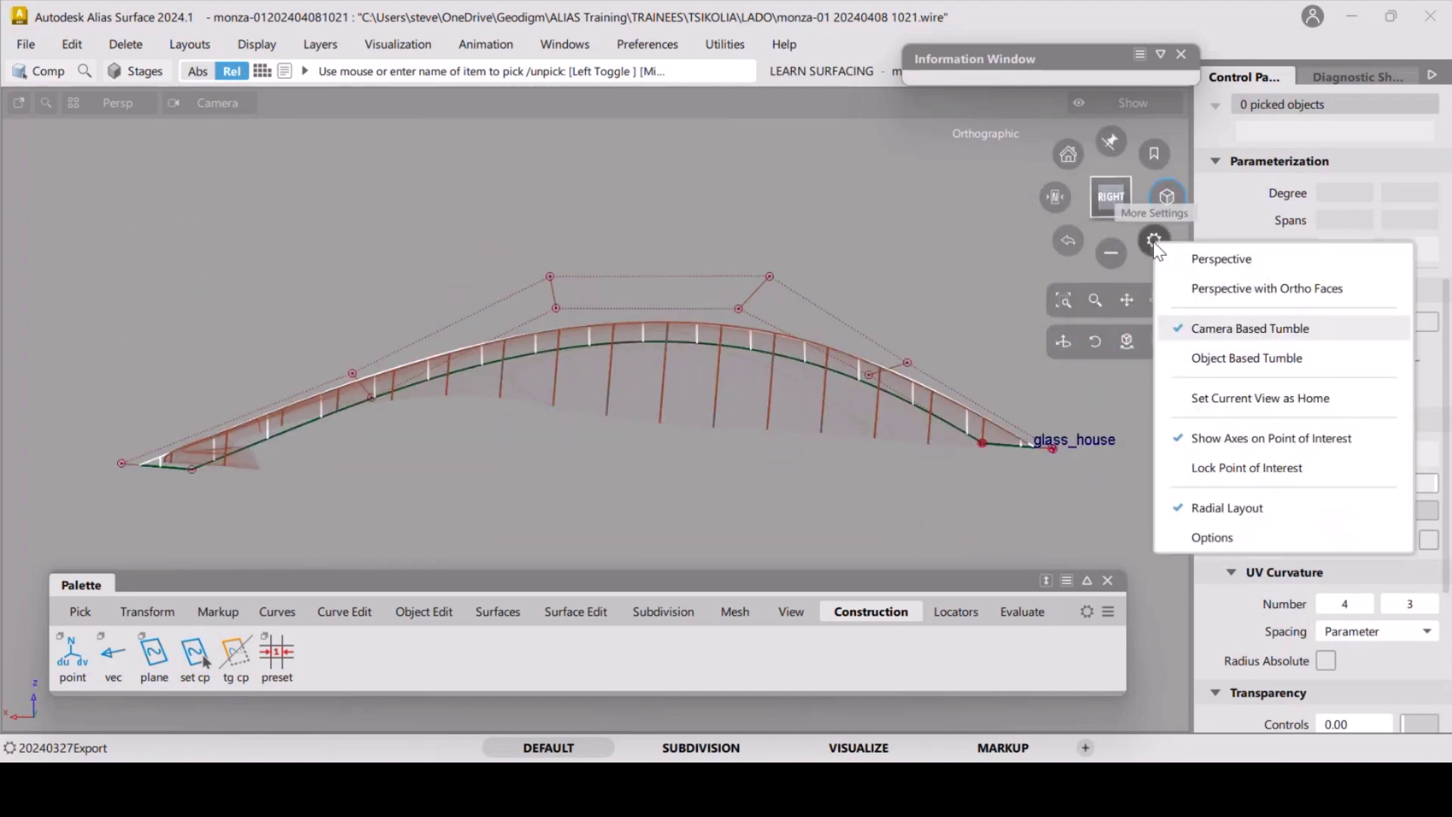
click(1213, 360)
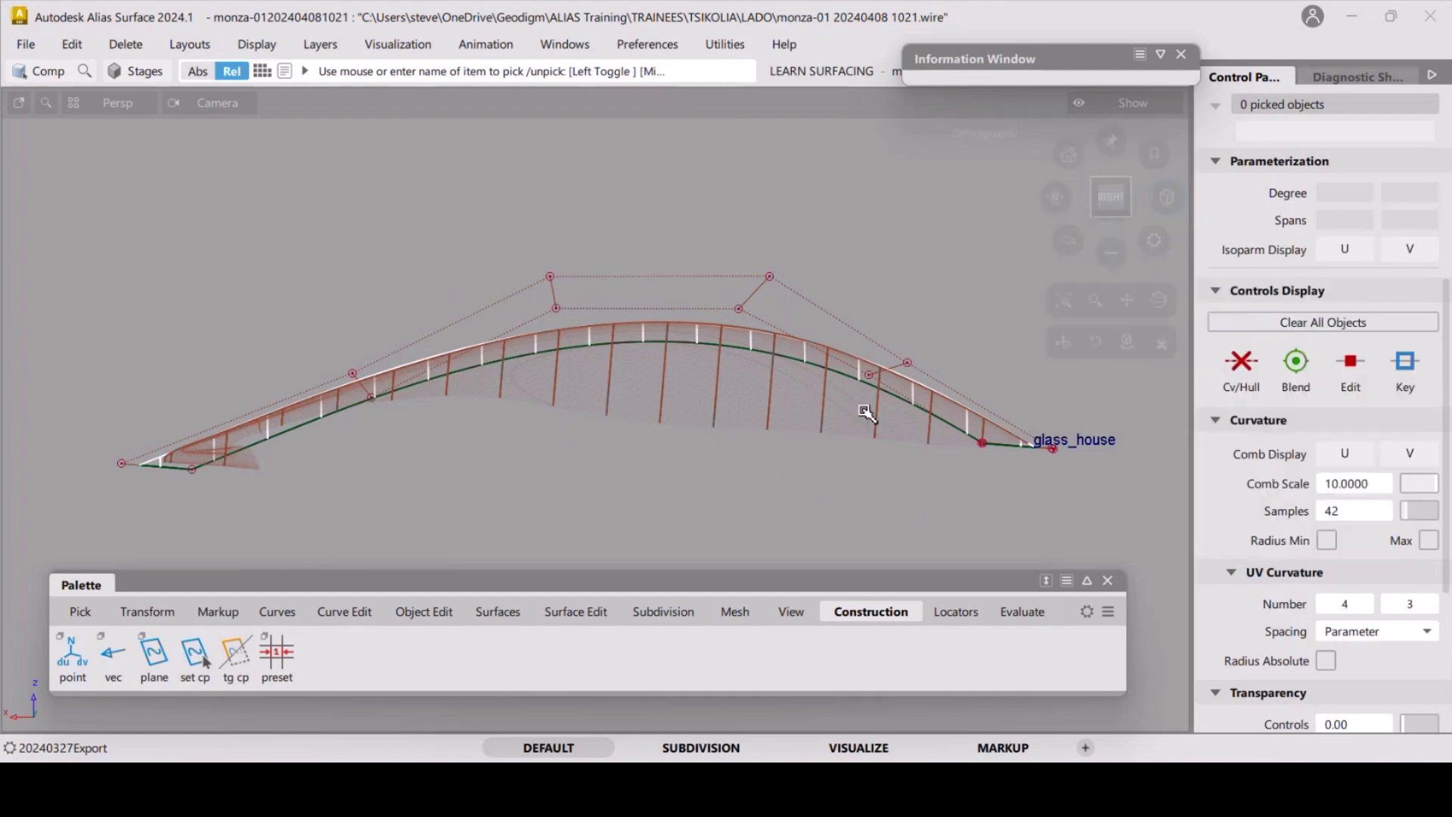
mouse_move(837, 406)
alt+shift+mouse_down()
mouse_move(683, 398)
mouse_move(899, 386)
mouse_move(688, 389)
mouse_move(837, 373)
mouse_move(804, 366)
mouse_move(745, 383)
mouse_move(851, 395)
alt+shift+mouse_up()
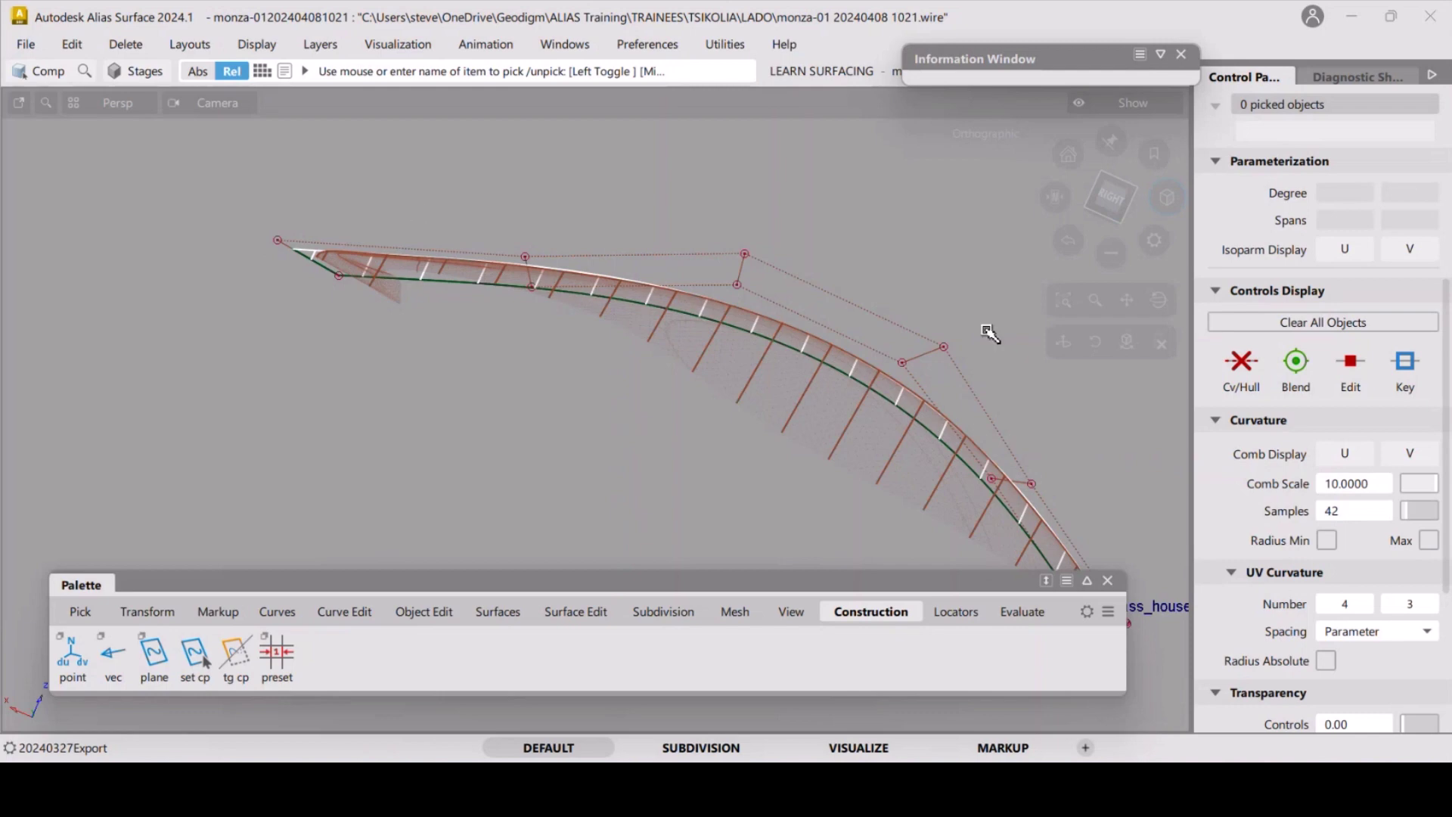
alt+shift+right_drag(661, 314, 674, 279)
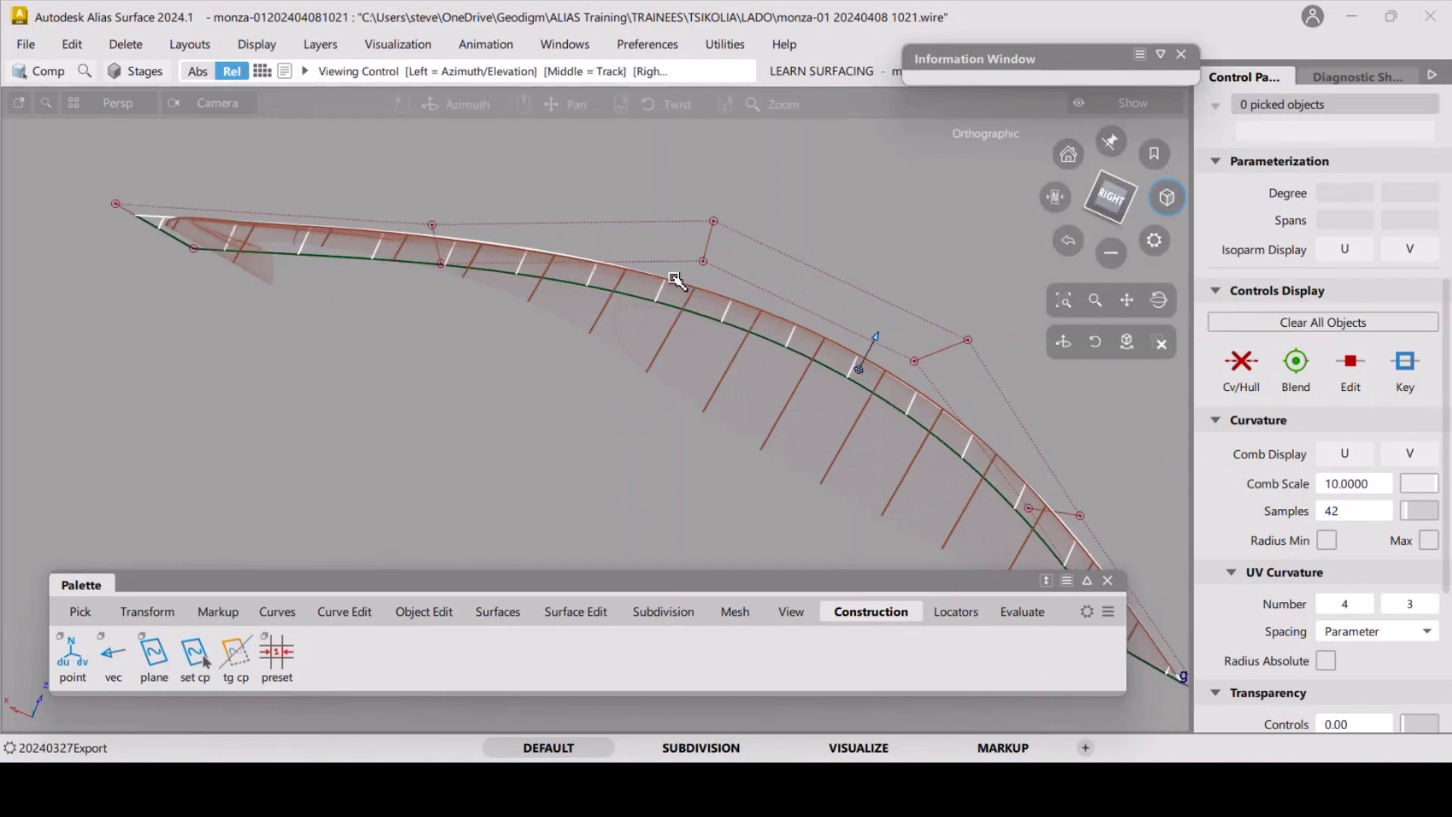
alt+shift+middle_drag(589, 293, 714, 418)
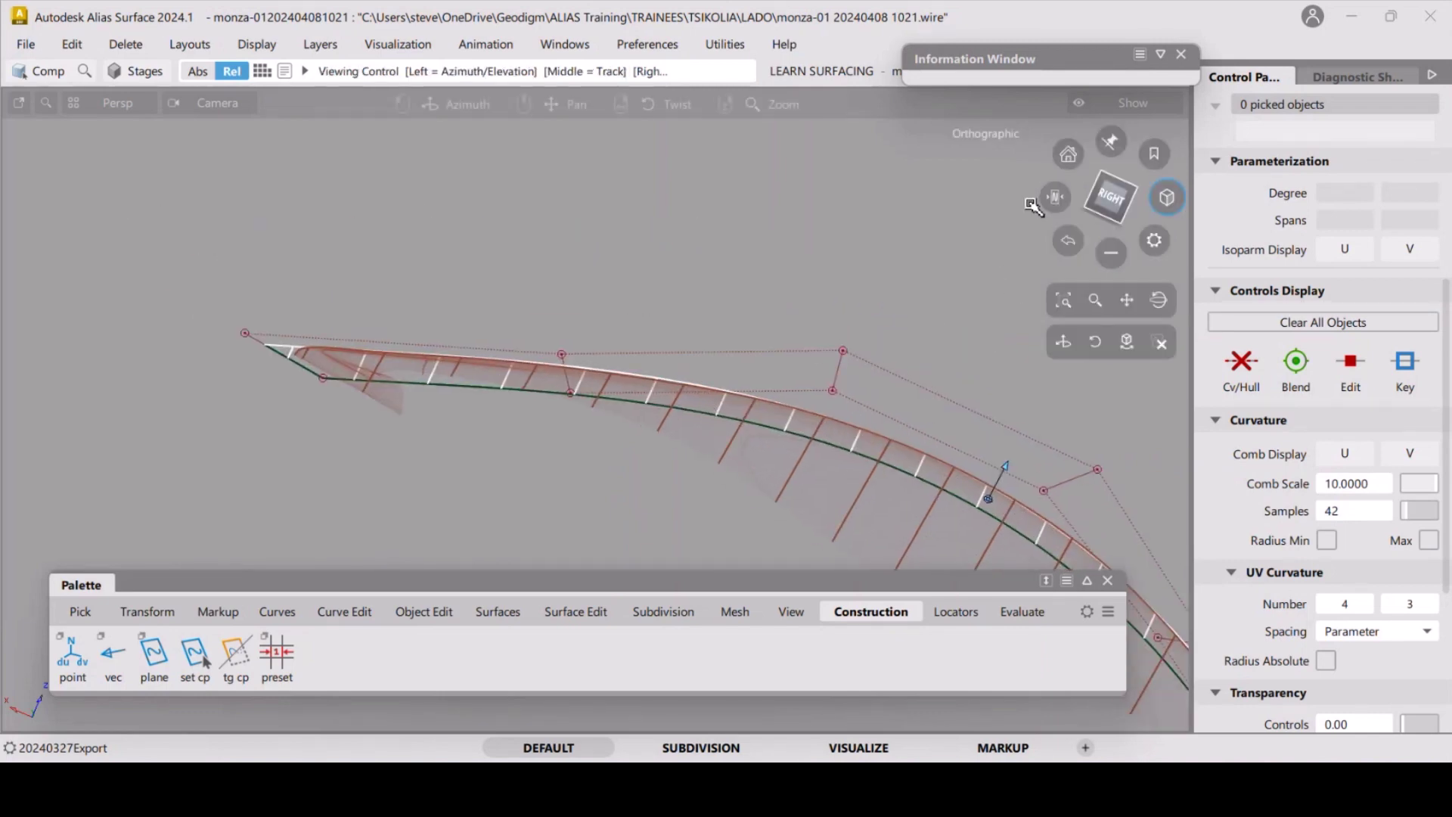
Squash the view with non-proportional zoom to exaggerate the curvature at the end of the glass house surface.
drag(1054, 201, 817, 206)
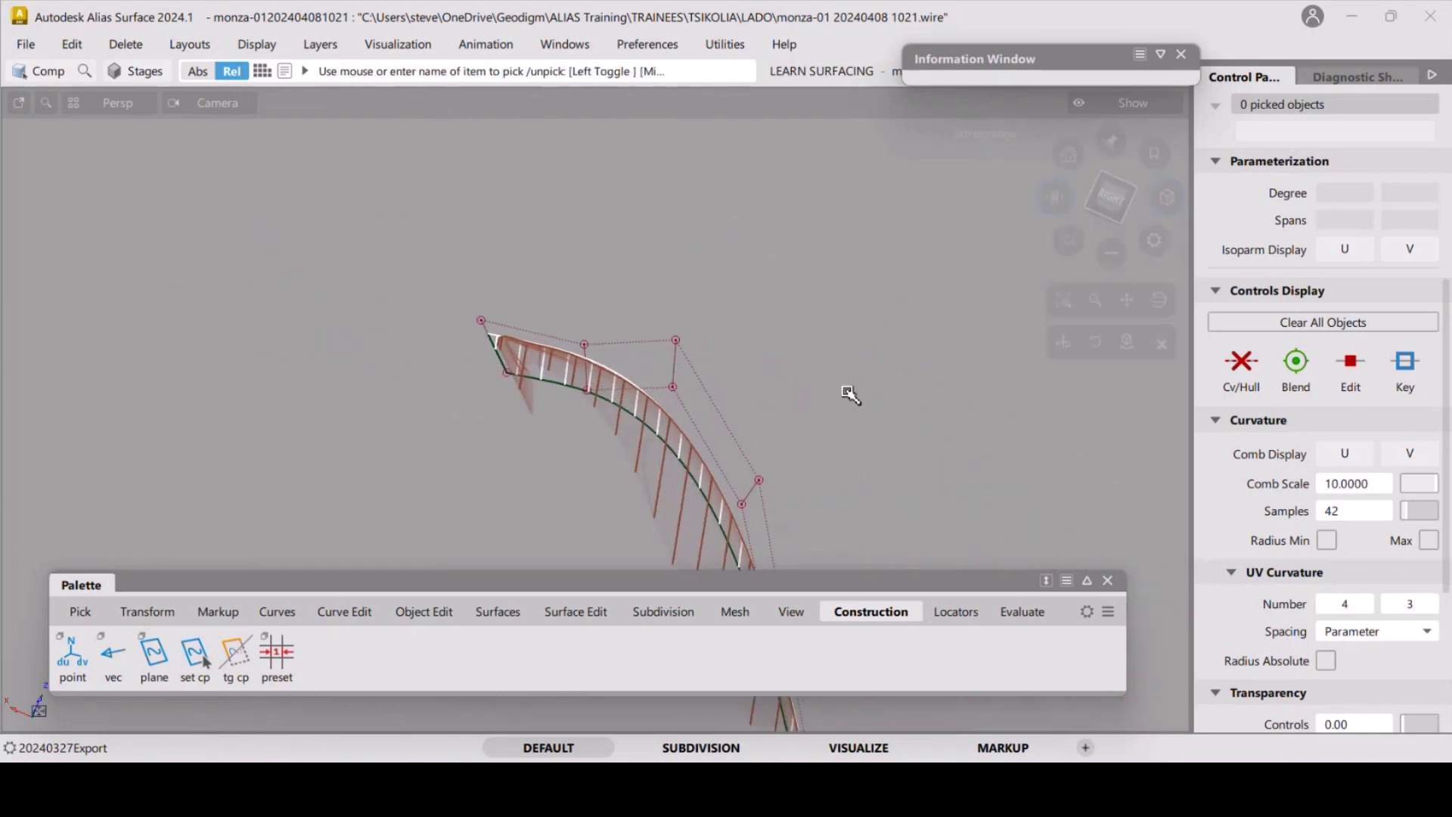
alt+shift+right_drag(600, 463, 573, 427)
alt+shift+middle_drag(572, 425, 688, 427)
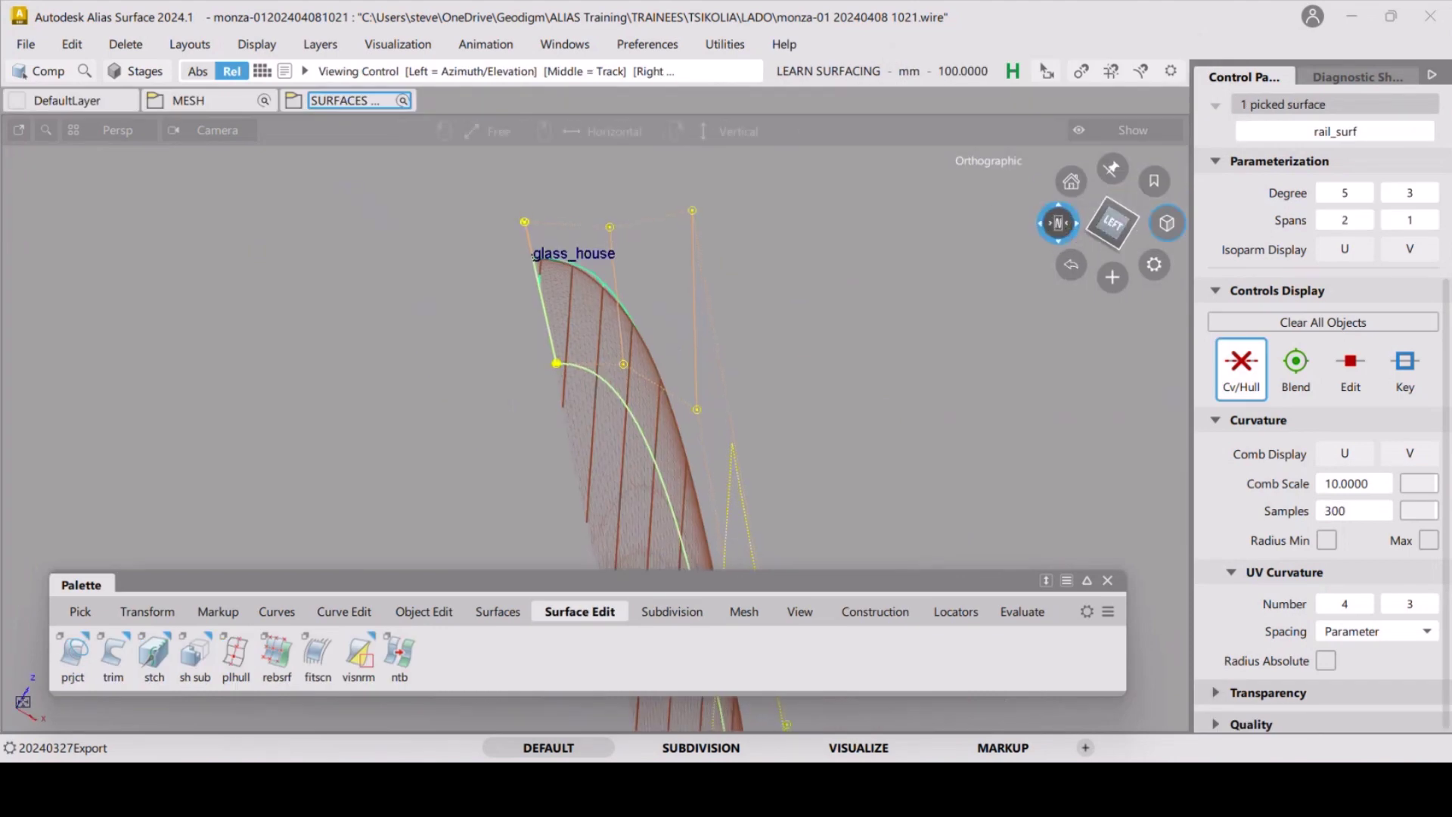
drag(1058, 223, 1057, 222)
alt+shift+drag(714, 356, 774, 370)
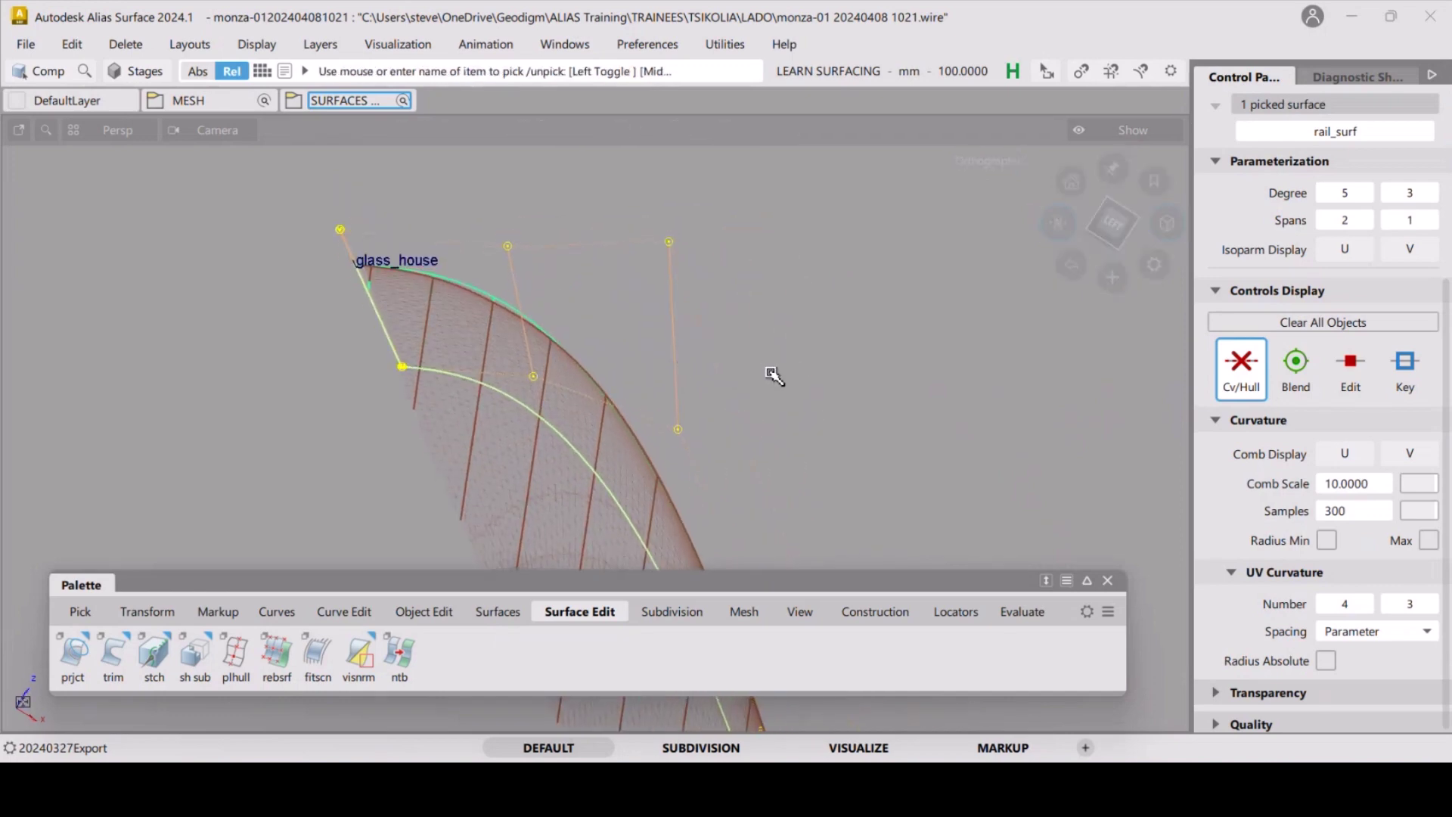
Deselect the surface, start Transform CV in Move XYZ mode and pick the CV rail_surf.u3v2.
click(715, 405)
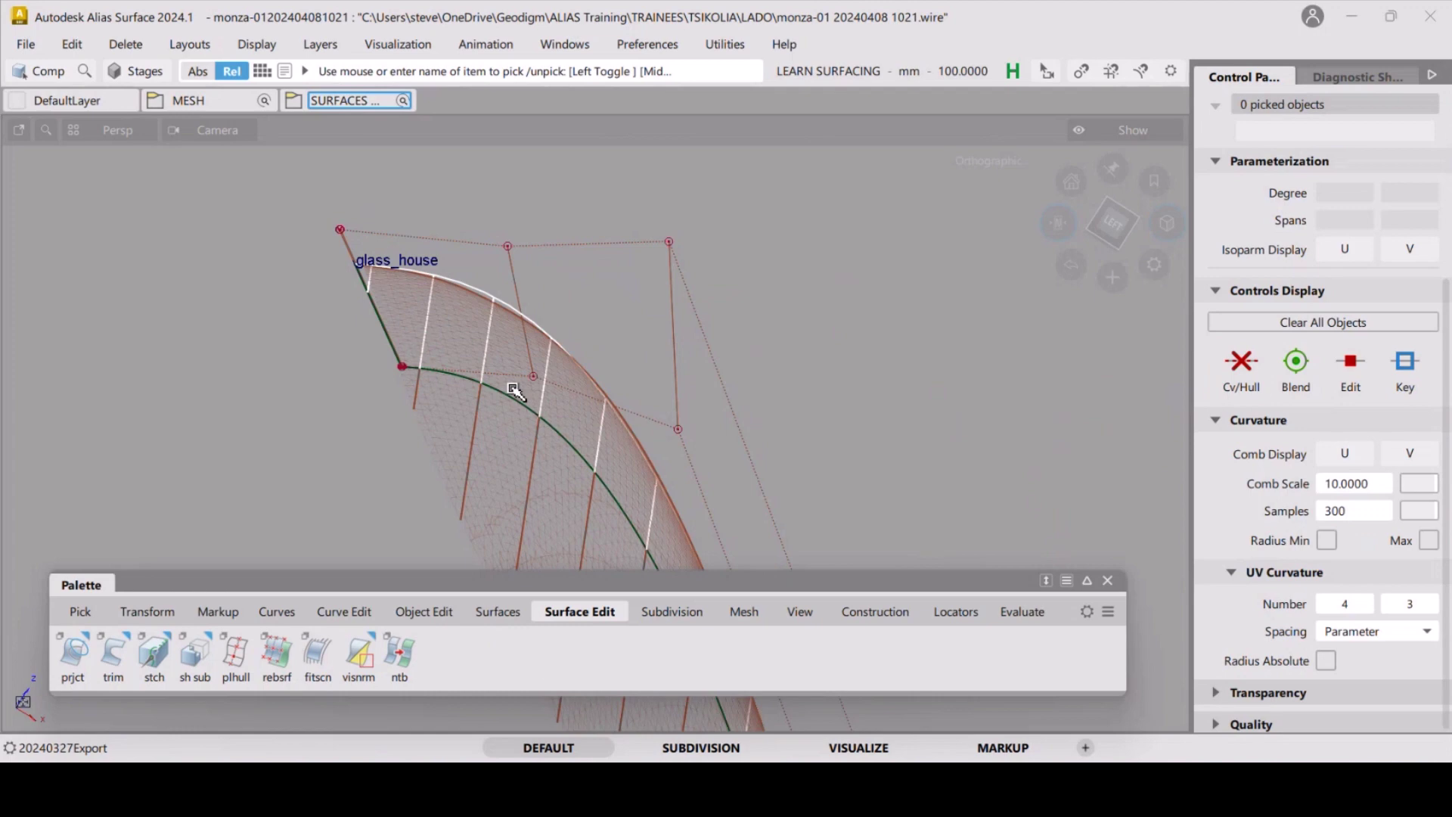
key(x)
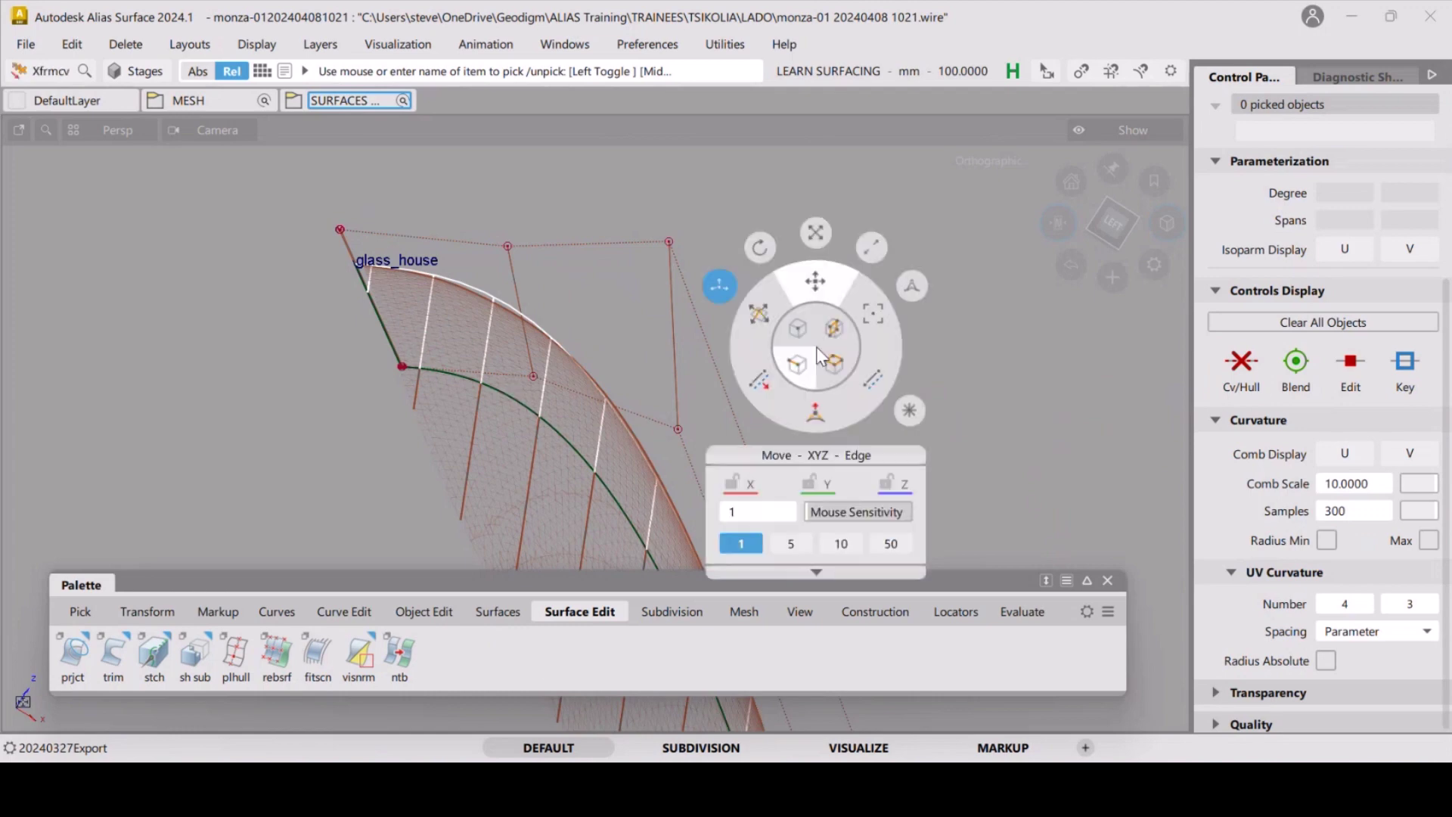
click(705, 343)
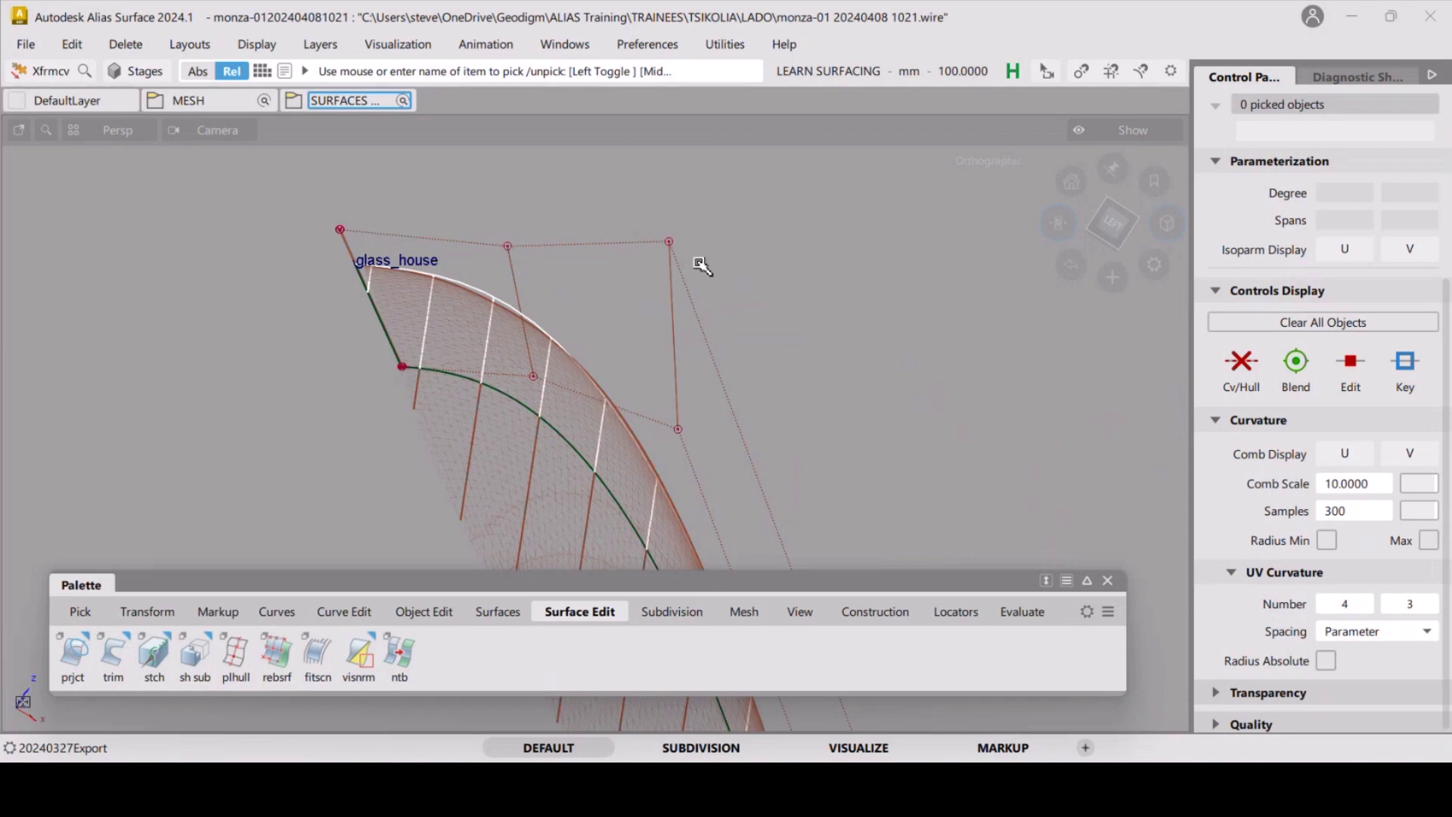
click(666, 241)
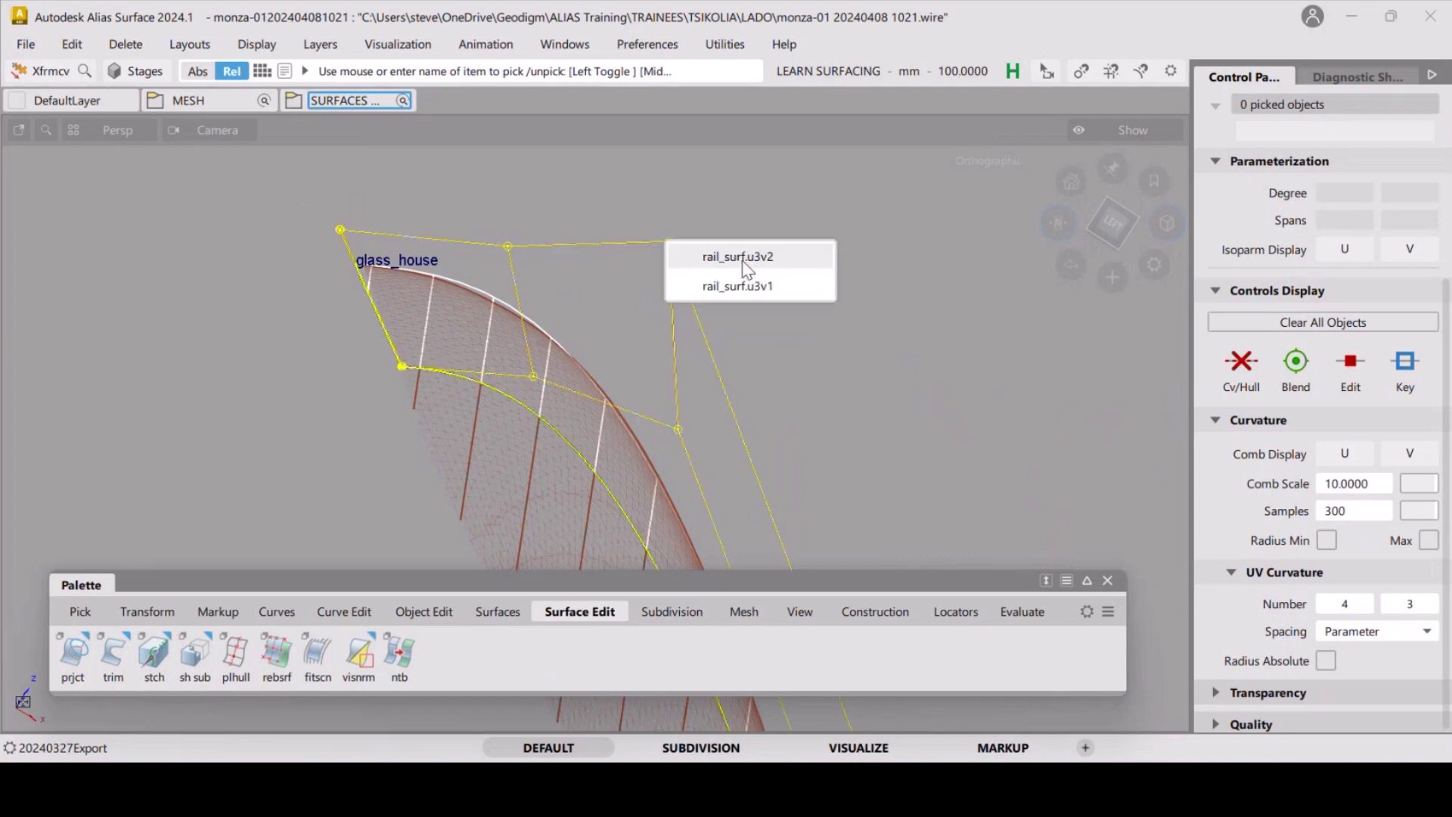
click(749, 257)
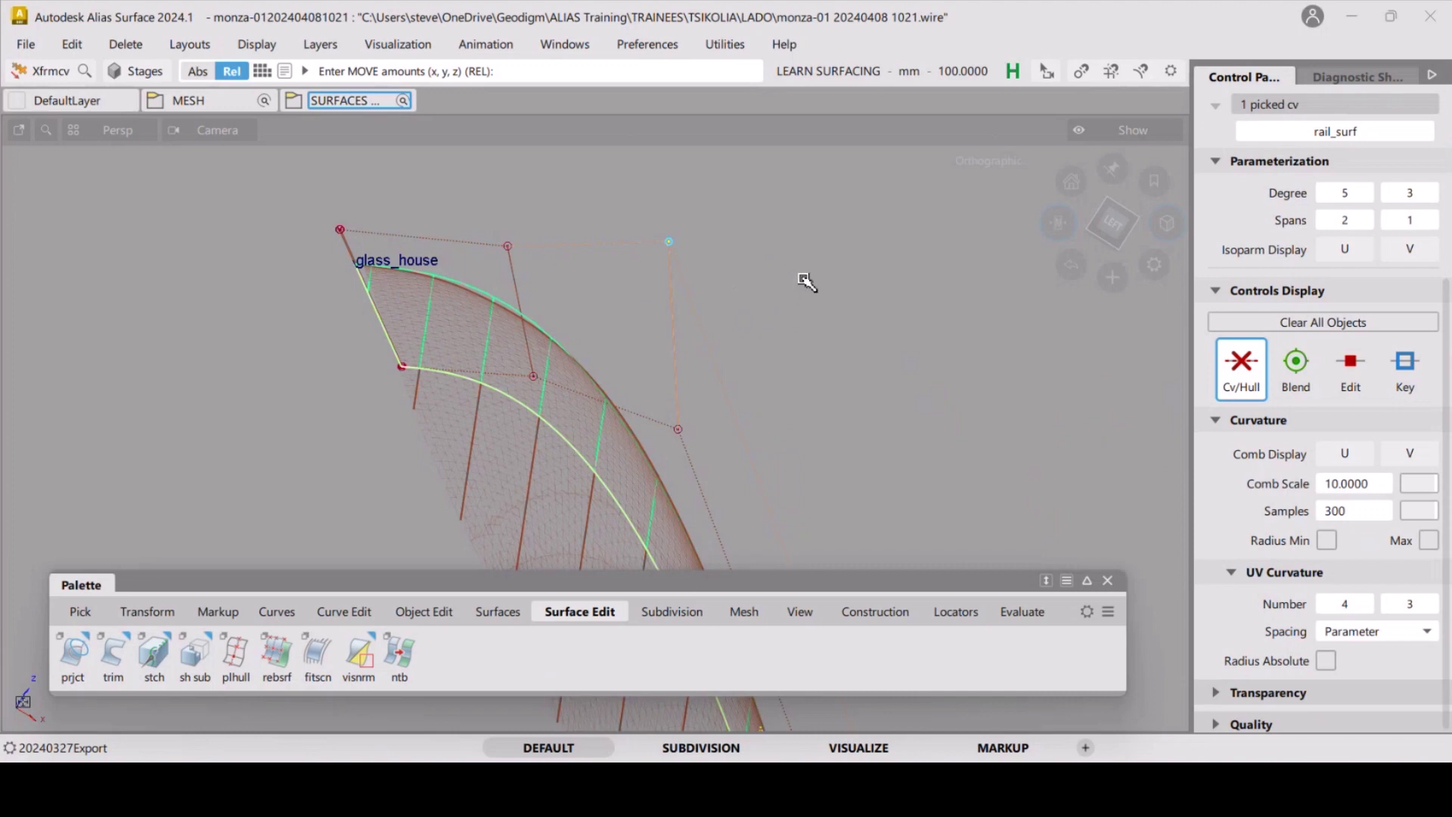
Try moving the picked CV under the current mouse button mapping, and undo the moves.
mouse_move(806, 282)
mouse_down()
mouse_move(803, 322)
mouse_move(823, 346)
mouse_move(823, 280)
mouse_up()
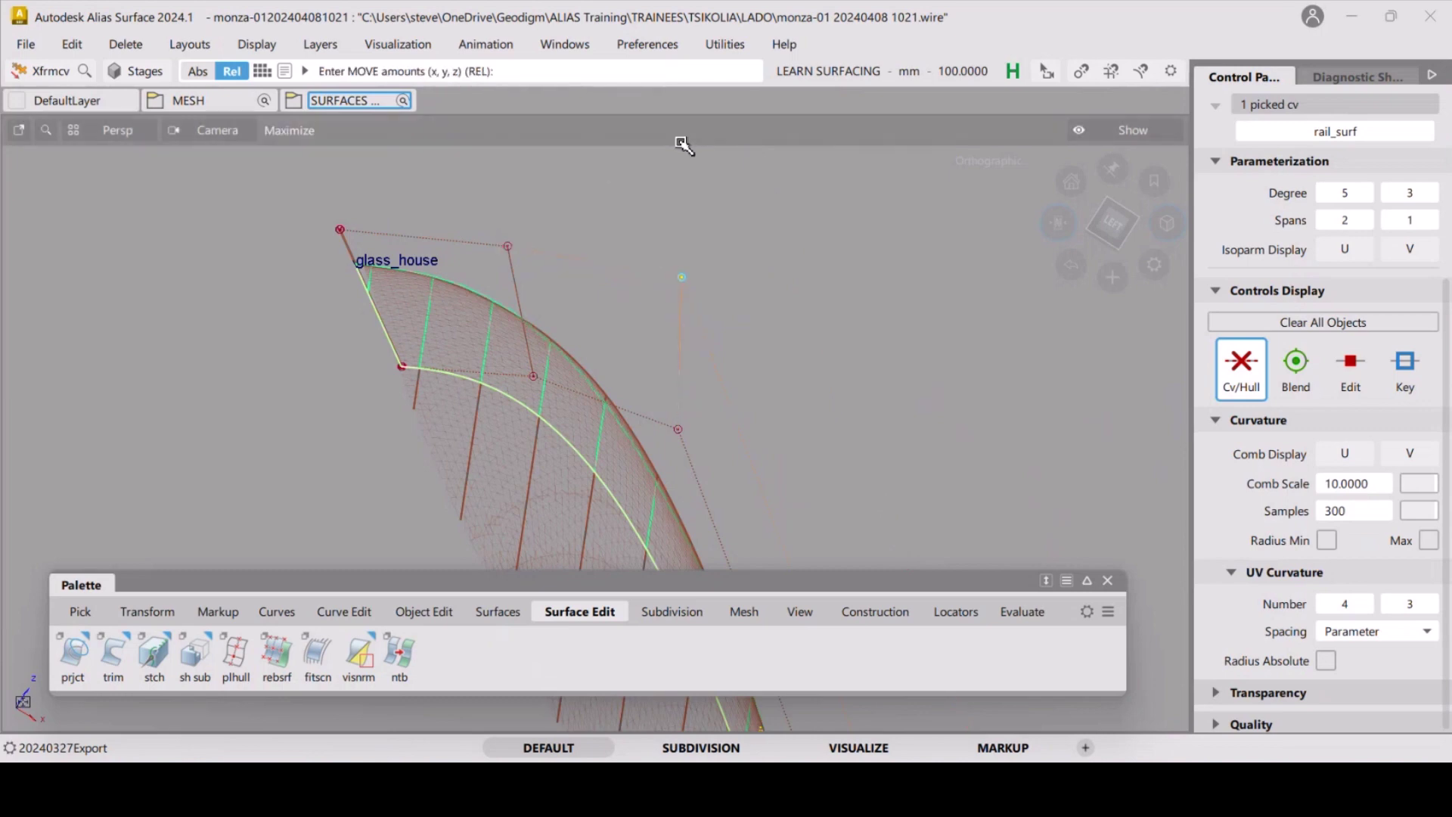
key(ctrl+z)
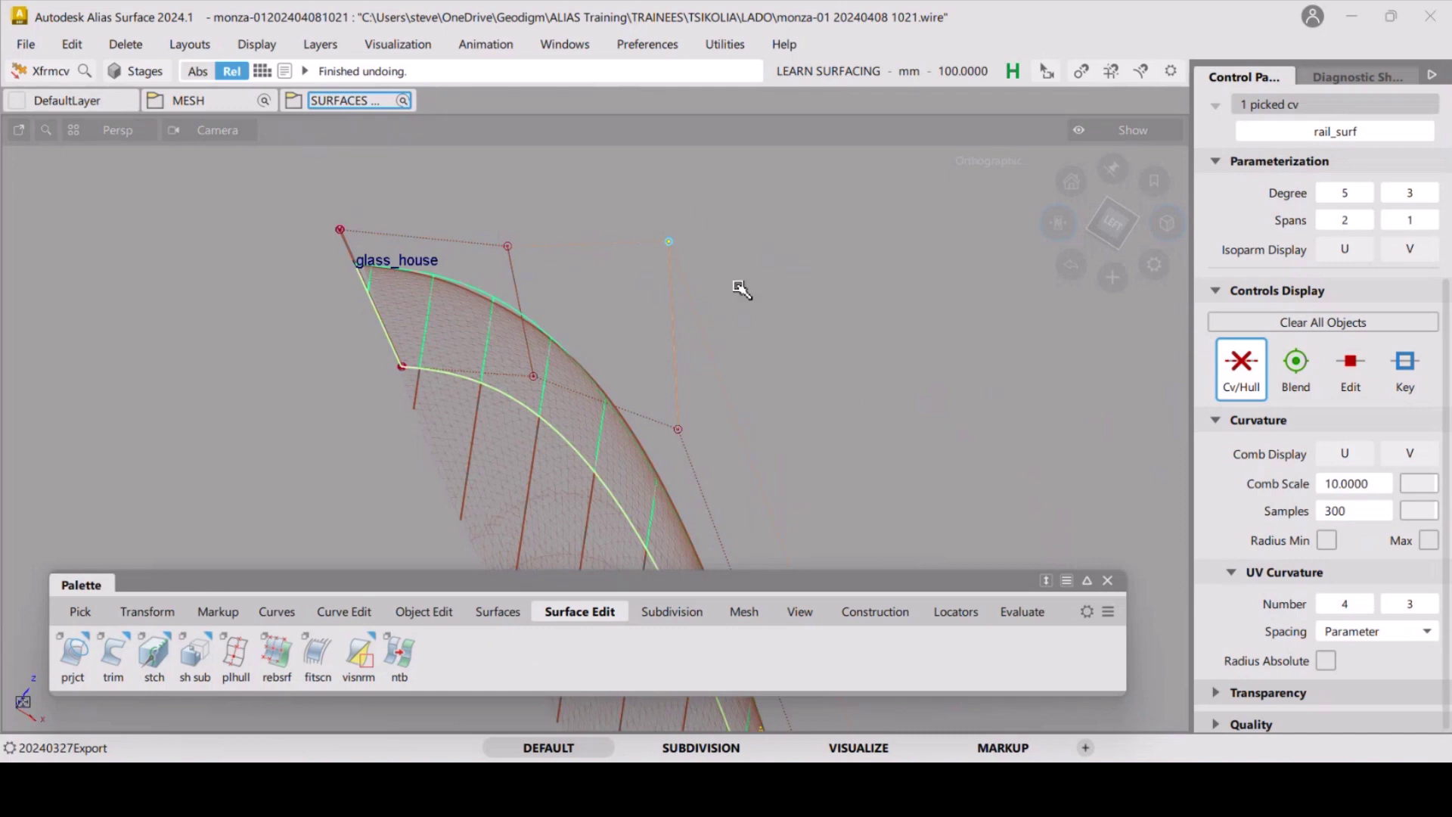
mouse_move(762, 267)
mouse_down()
mouse_move(776, 247)
mouse_move(777, 277)
mouse_move(790, 268)
mouse_up()
key(ctrl+z)
key(ctrl+z)
In the general modeling preferences, map moves on both the ground plane and construction plane to Left=Free Middle=X Right=Y.
click(660, 49)
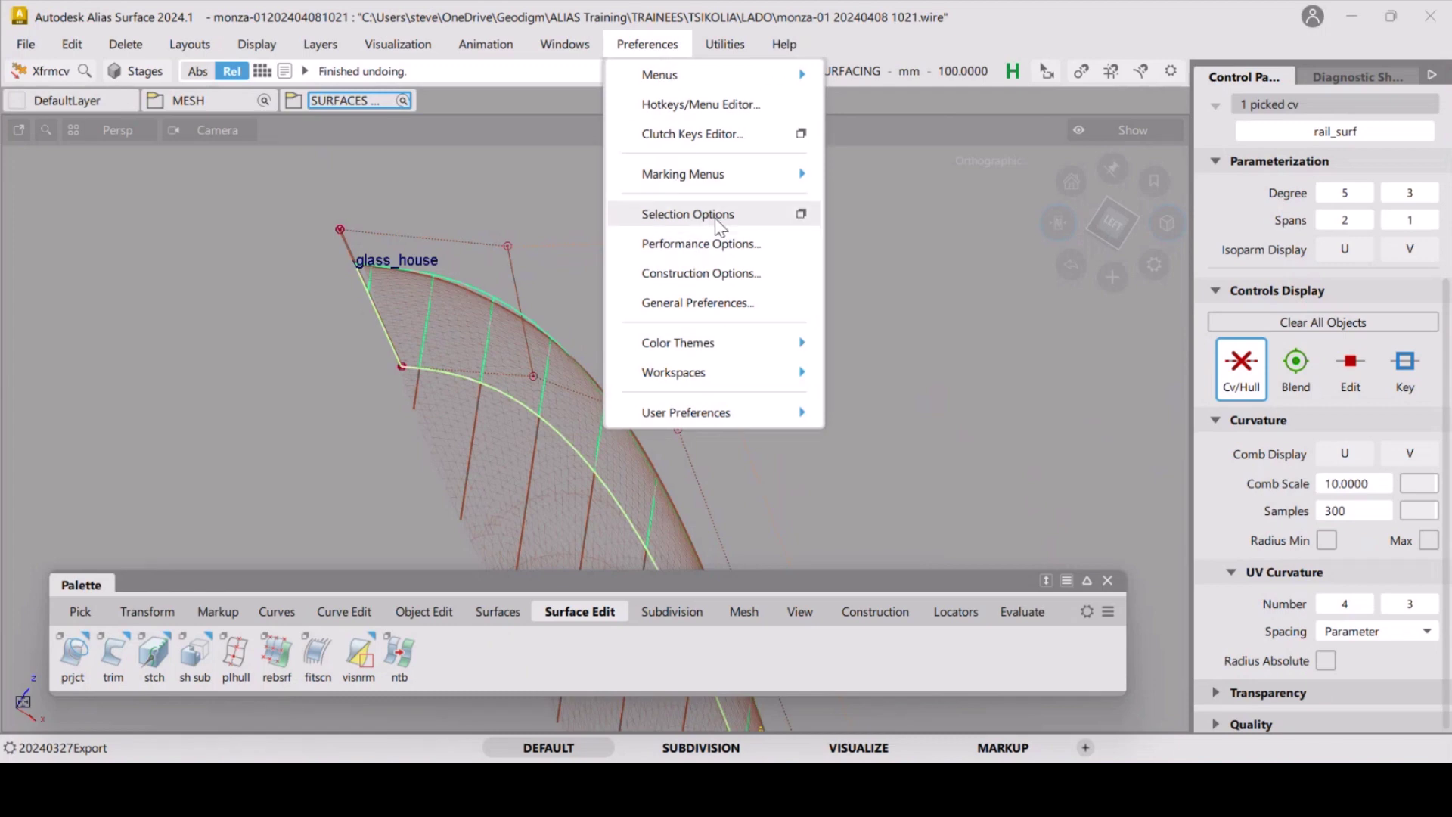
click(697, 302)
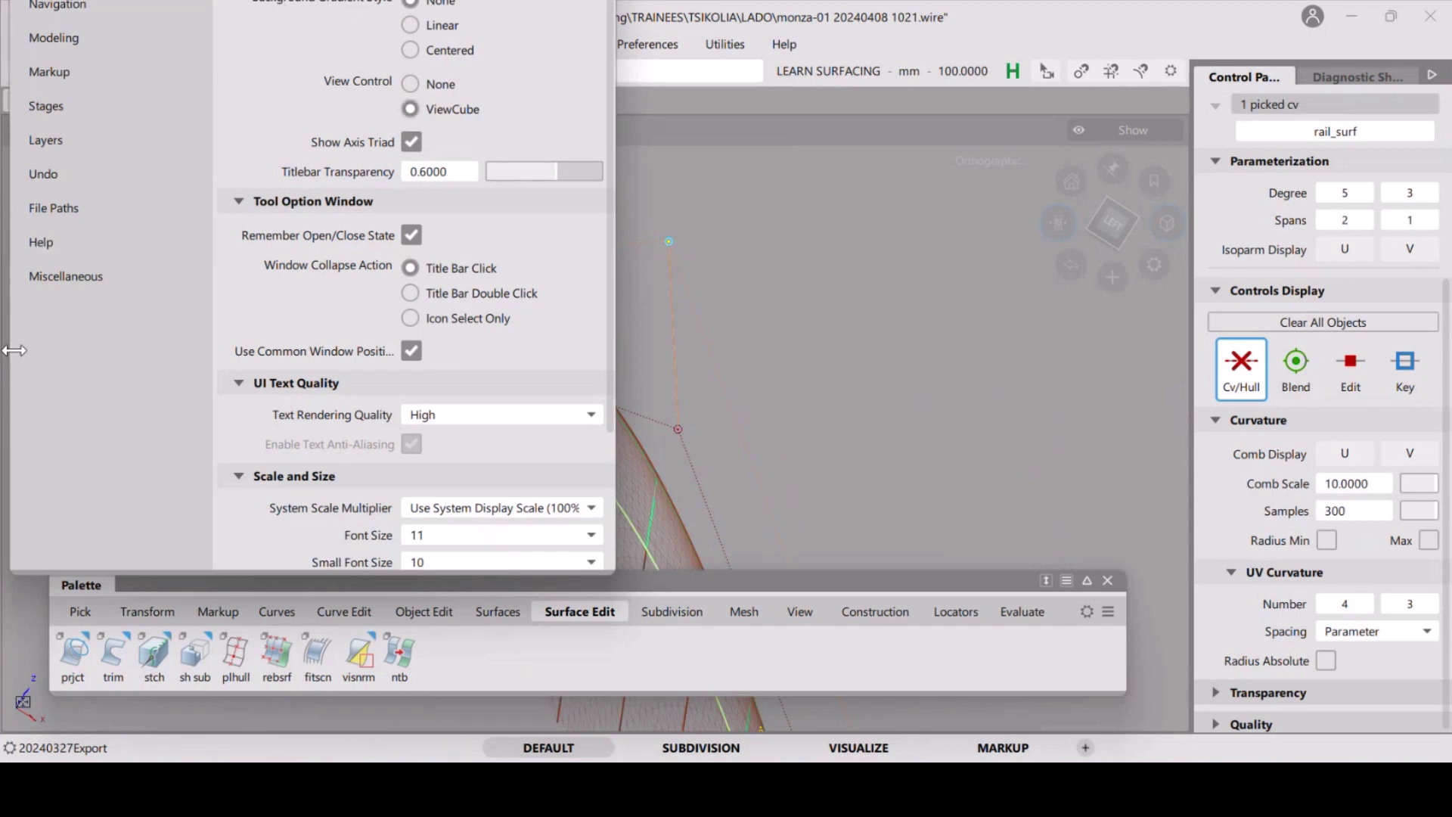
drag(14, 350, 62, 349)
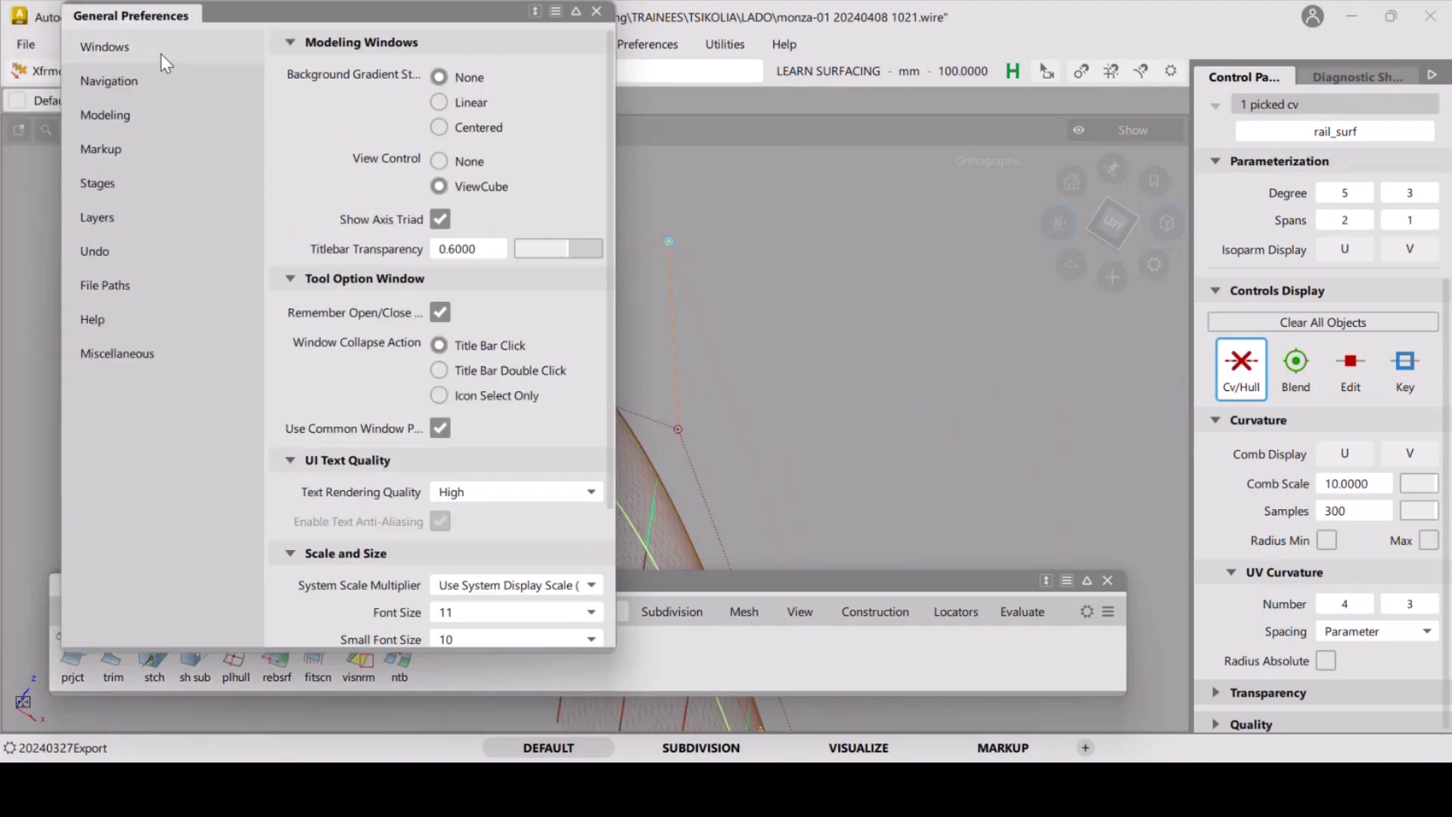
drag(271, 15, 893, 173)
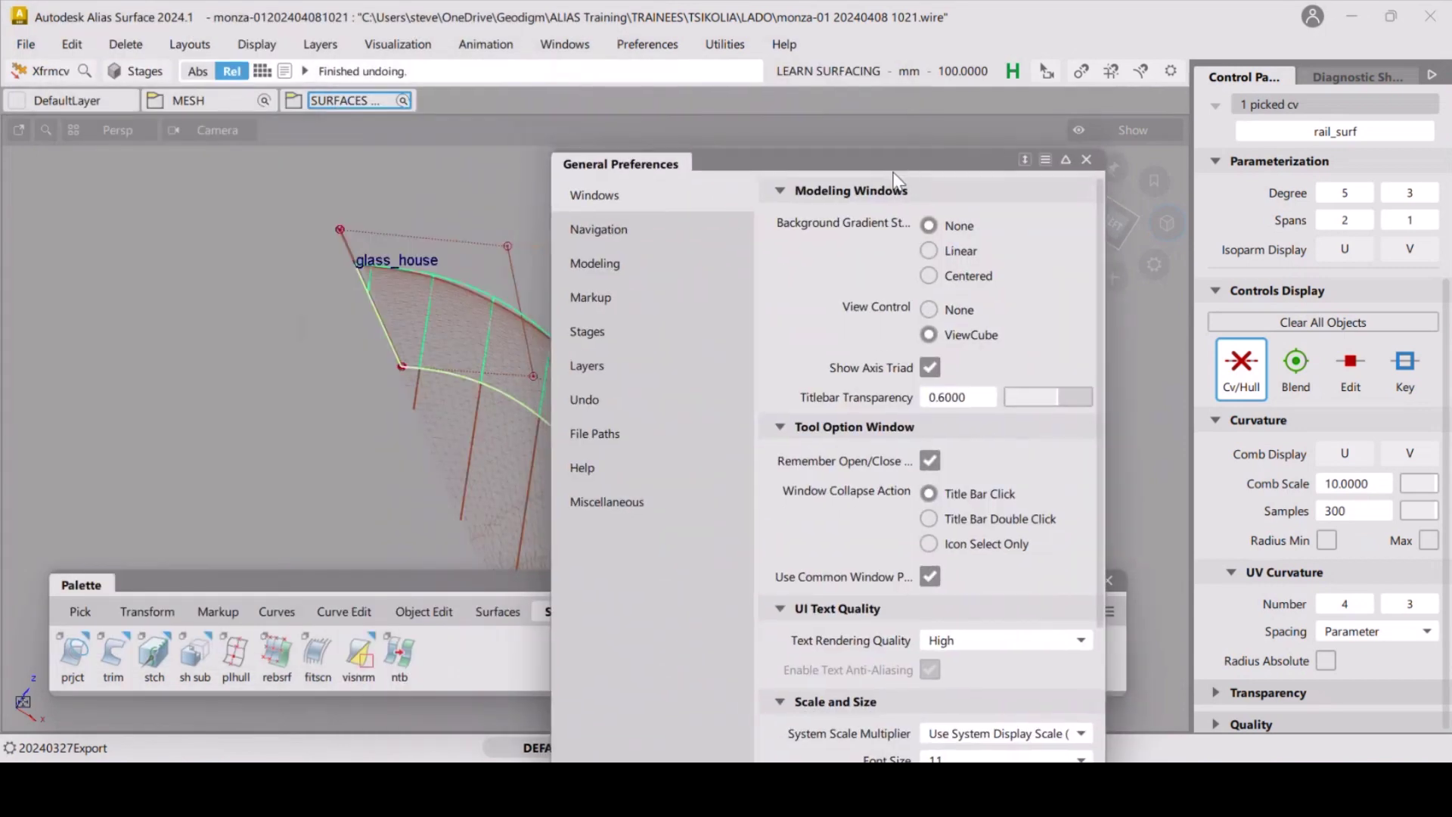
click(602, 269)
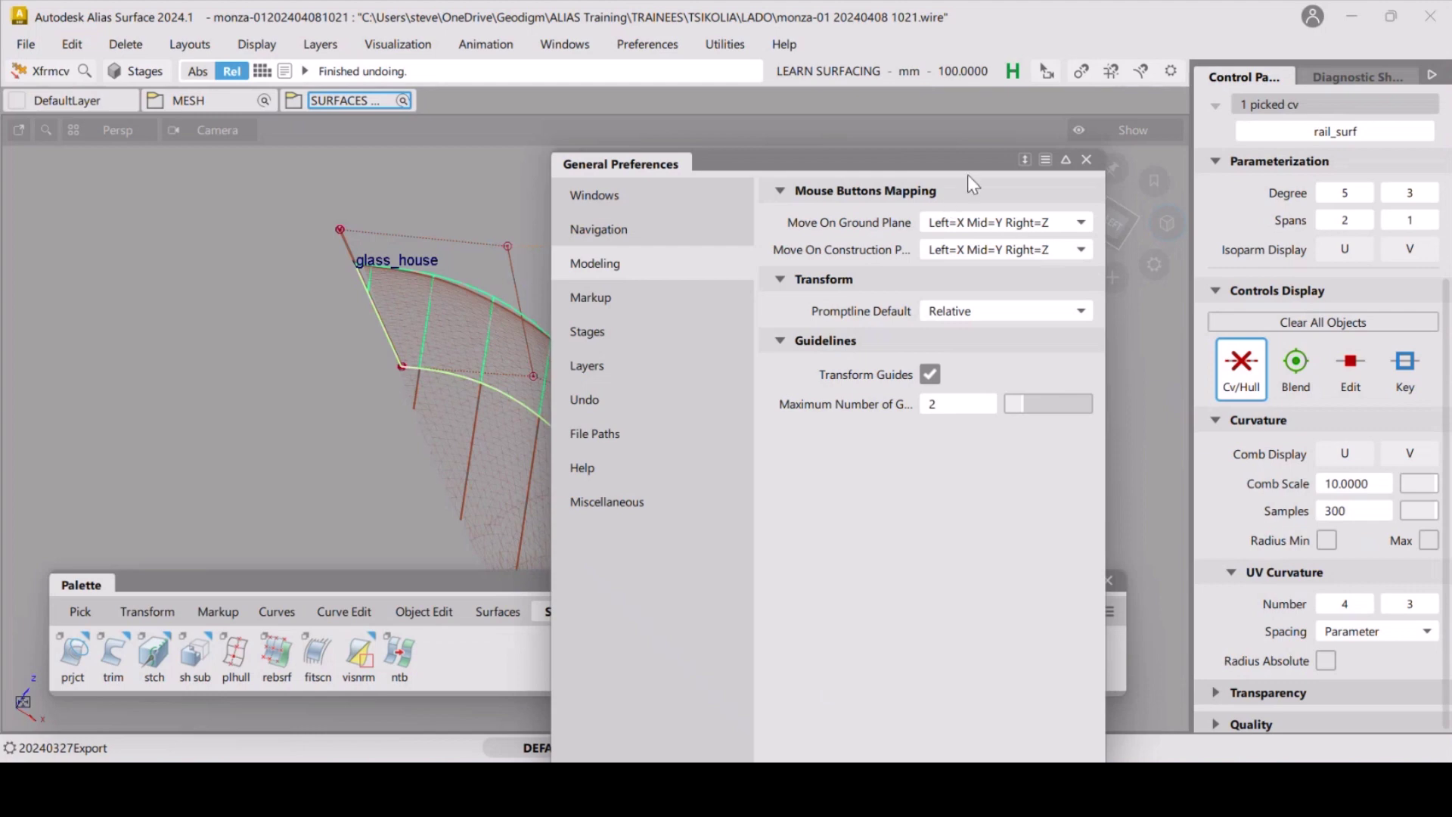
drag(979, 161, 821, 179)
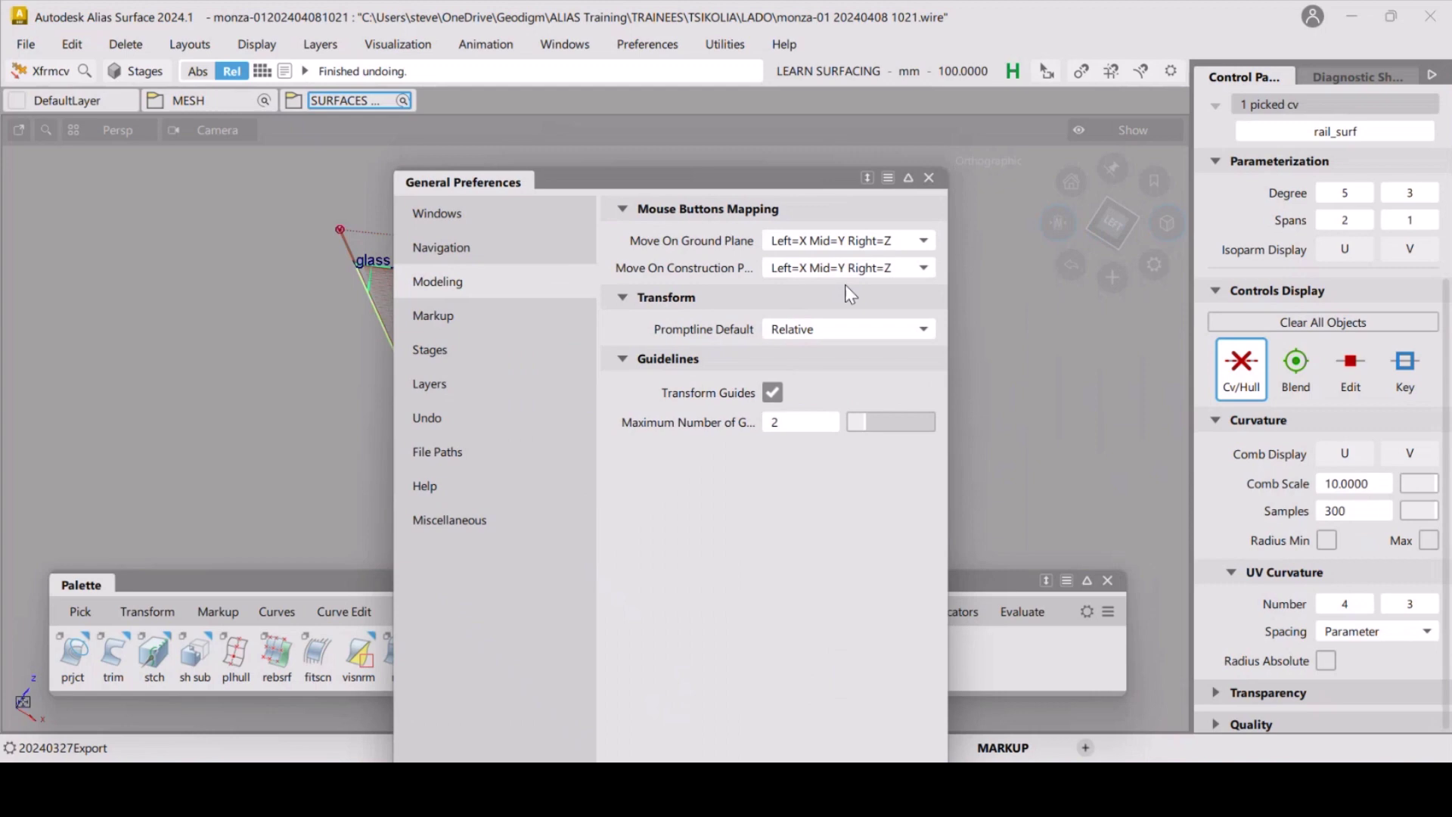
click(903, 252)
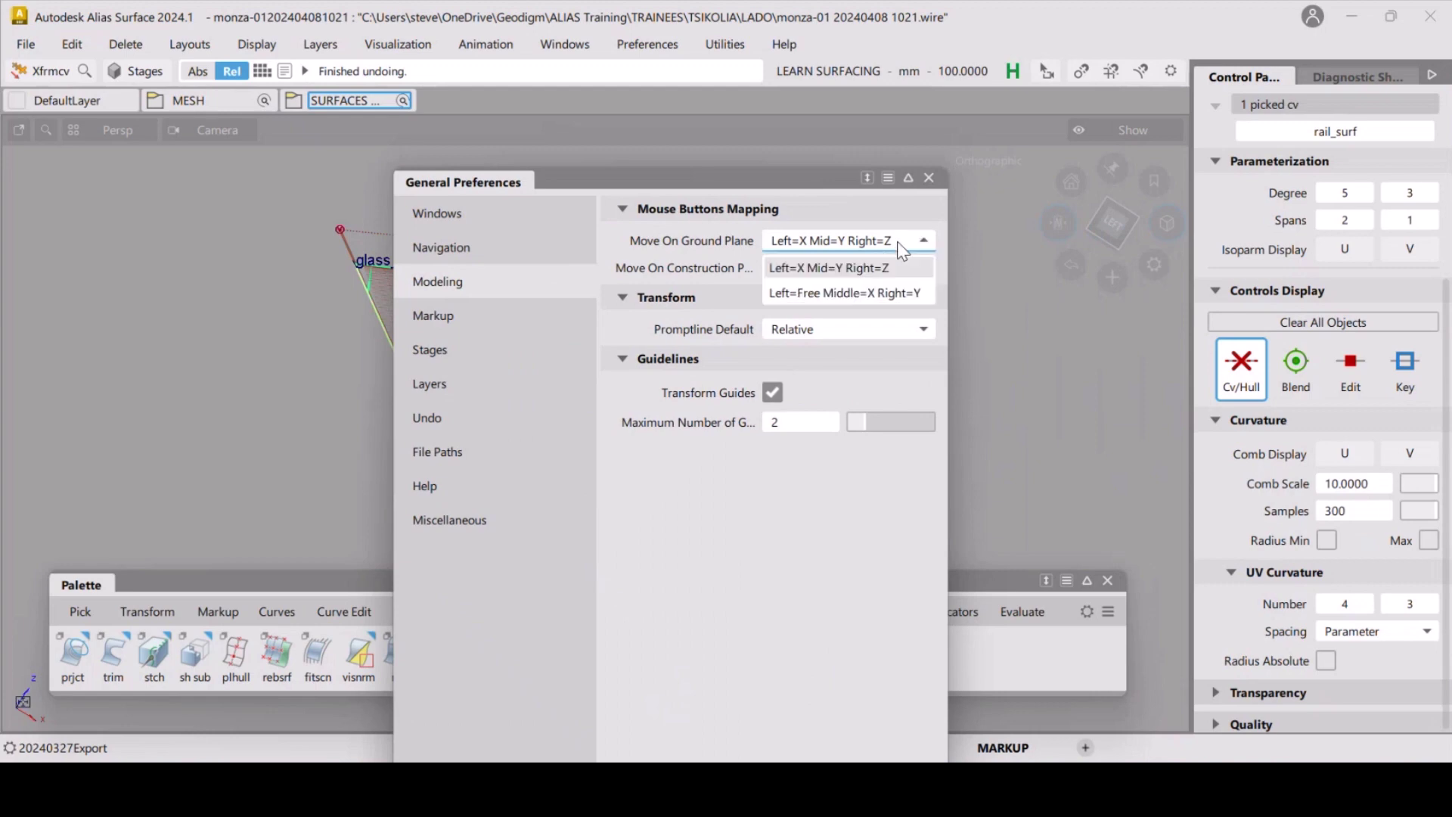
click(893, 295)
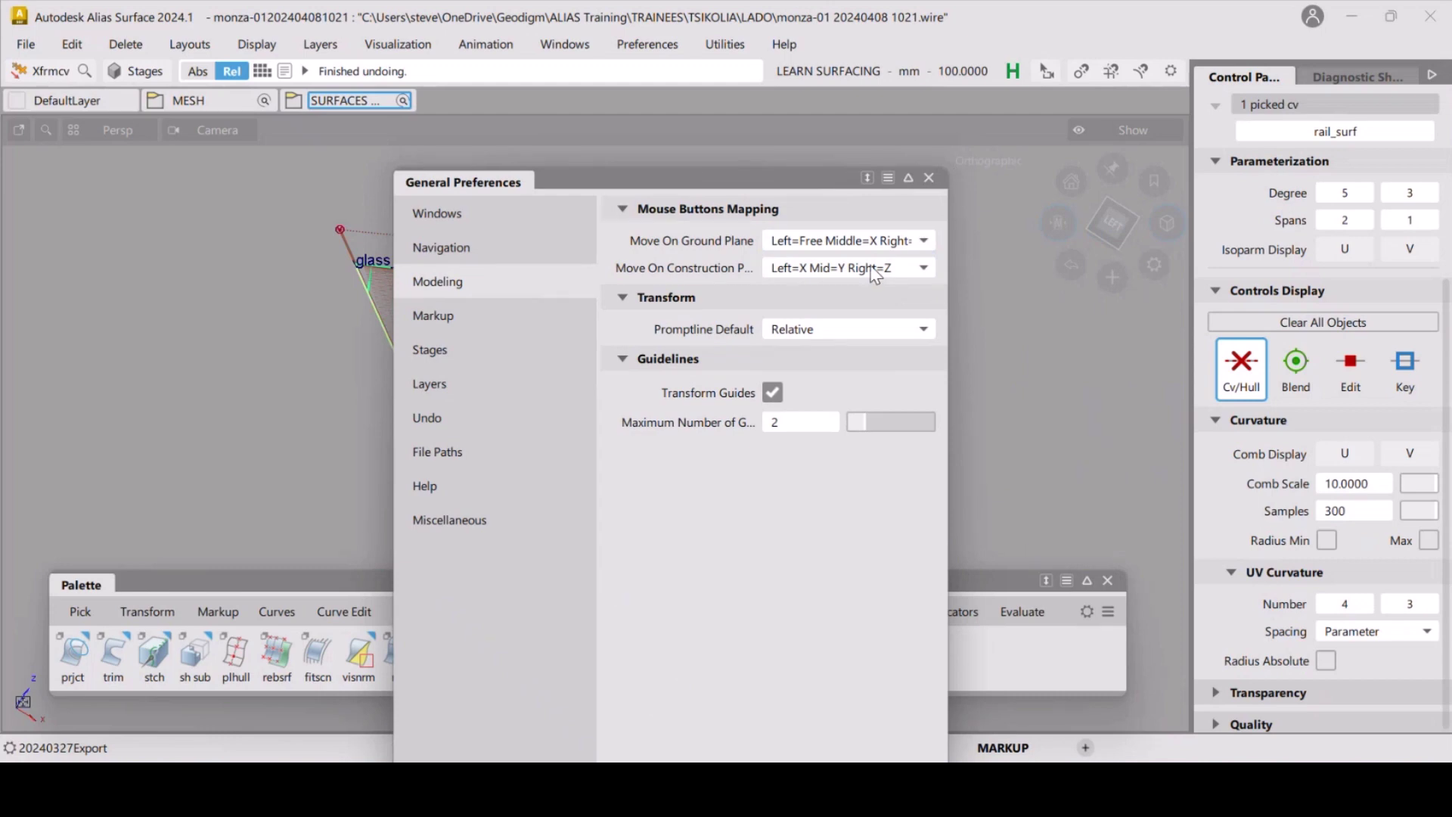
click(875, 272)
click(875, 321)
click(930, 179)
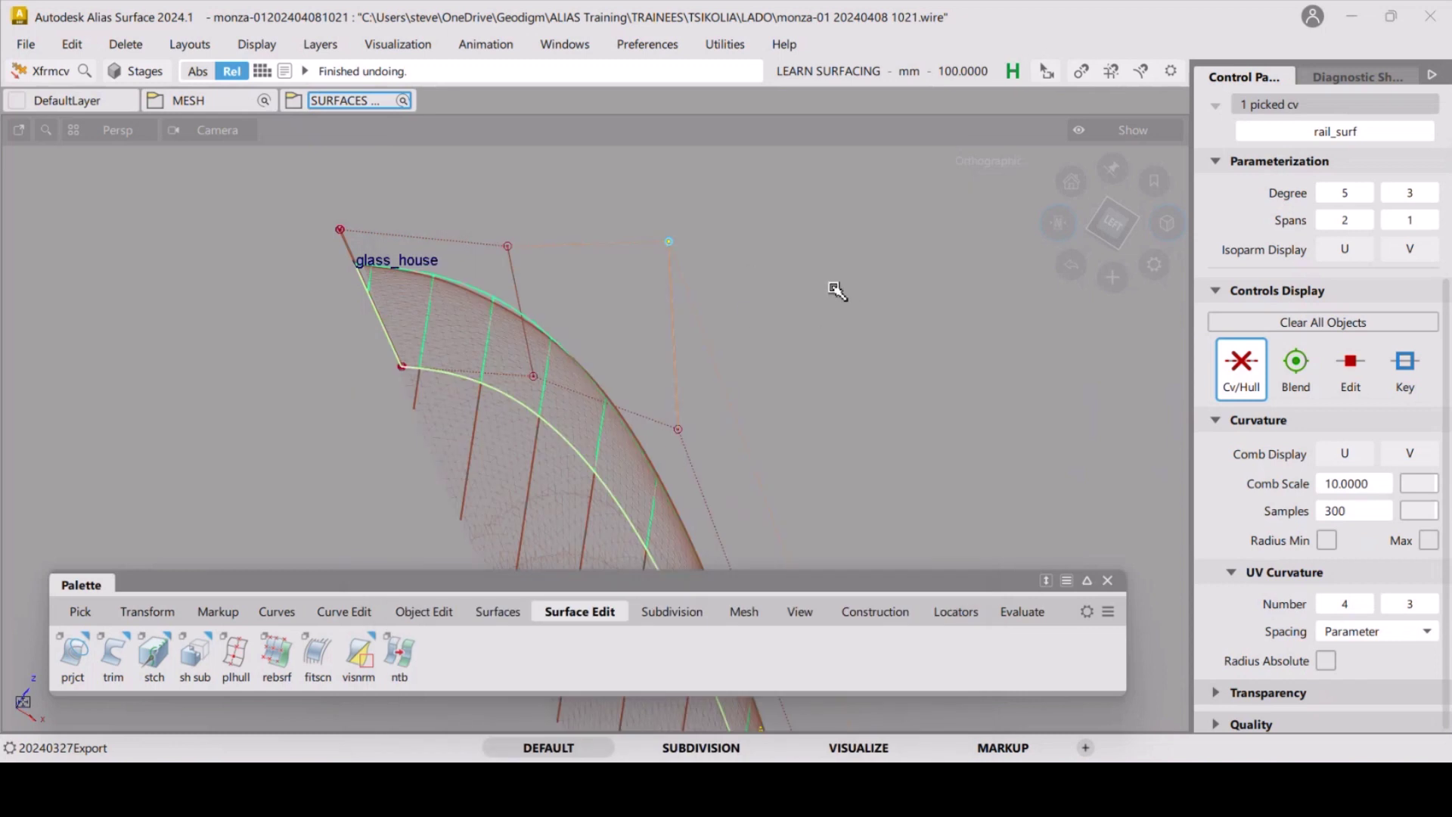
Reshape the glass house surface's hull by moving the CVs rail_surf.u3v2 and rail_surf.u2v2 freely in the view.
mouse_move(839, 274)
mouse_down()
mouse_move(821, 276)
mouse_move(847, 281)
mouse_move(823, 294)
mouse_move(645, 239)
mouse_move(720, 227)
mouse_move(865, 280)
mouse_move(814, 295)
mouse_move(872, 302)
mouse_move(852, 271)
mouse_up()
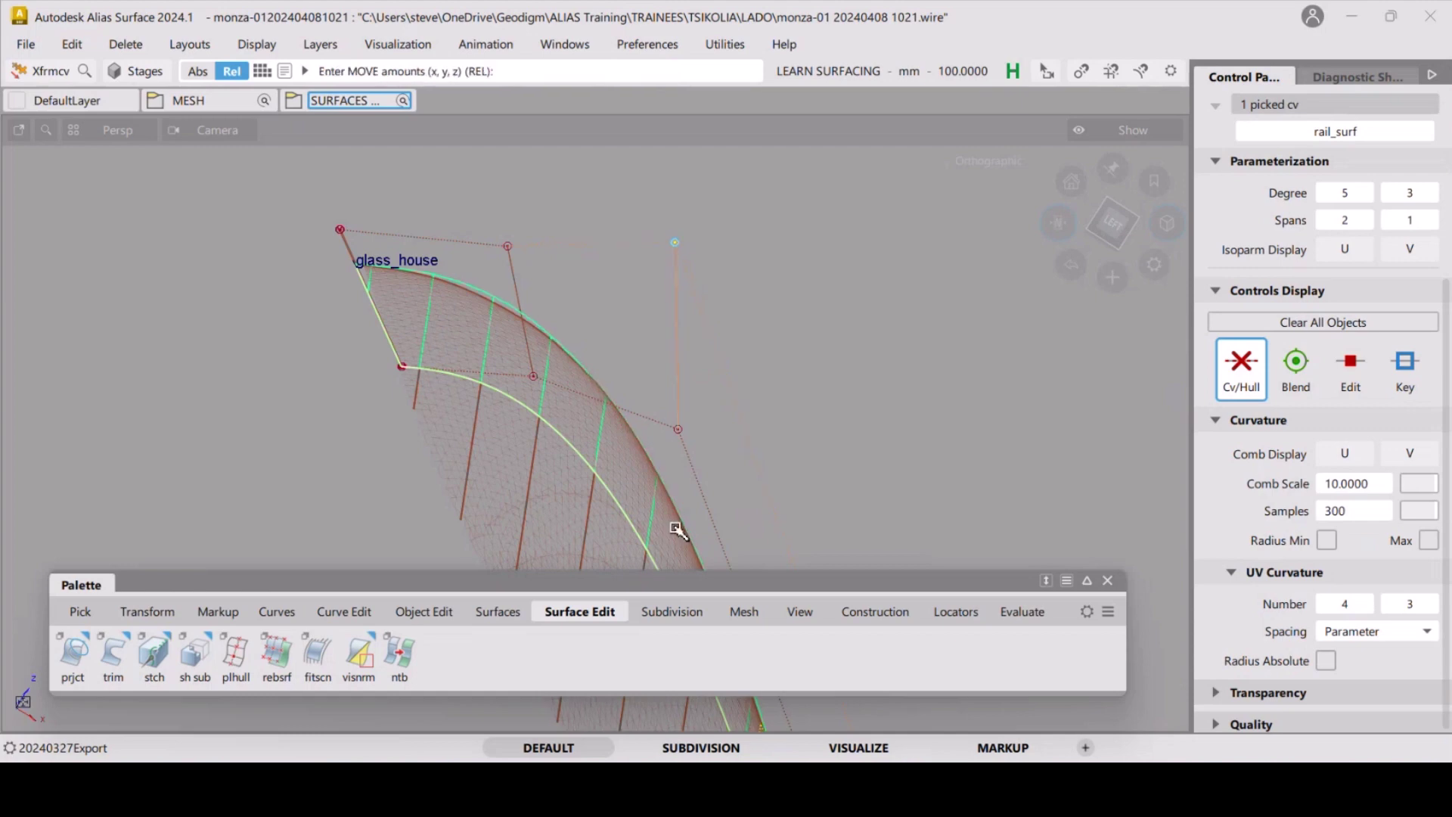
click(507, 250)
click(560, 267)
drag(772, 307, 803, 346)
click(677, 244)
click(688, 260)
click(520, 246)
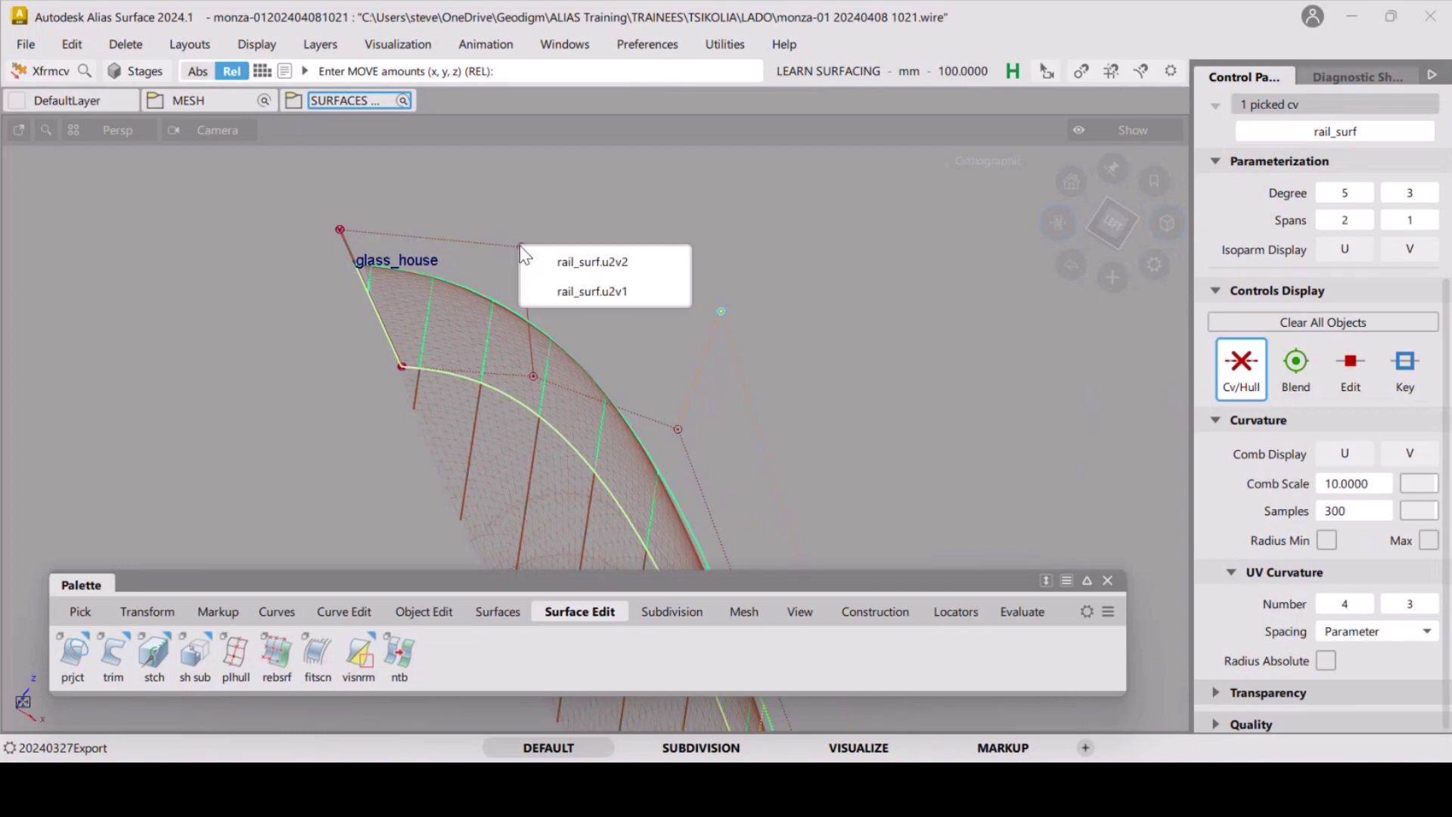
click(552, 261)
drag(568, 239, 488, 281)
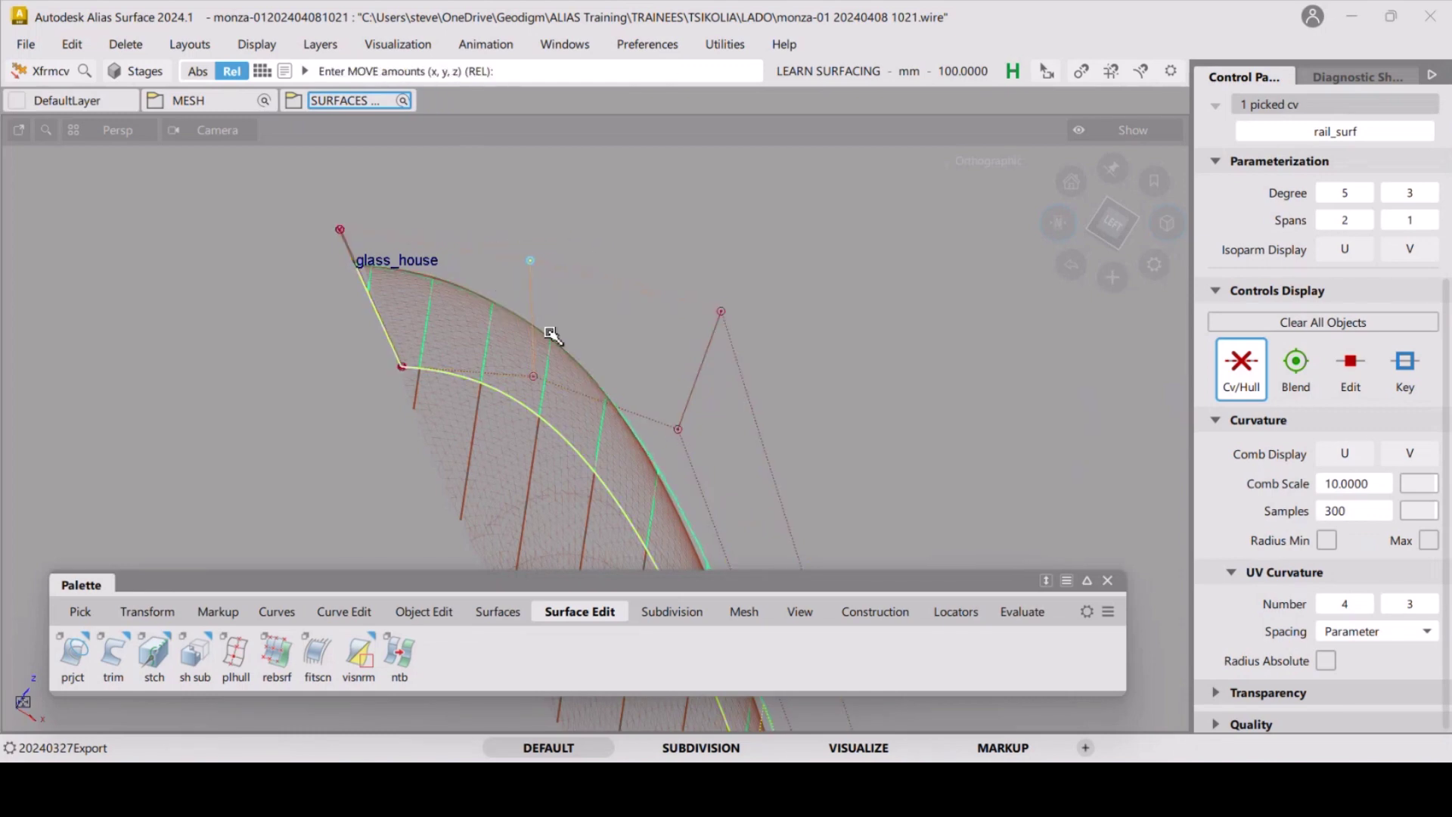
Try moving the end CV rail_surf.u0v2 away from the surface's corner, and undo the move.
click(343, 231)
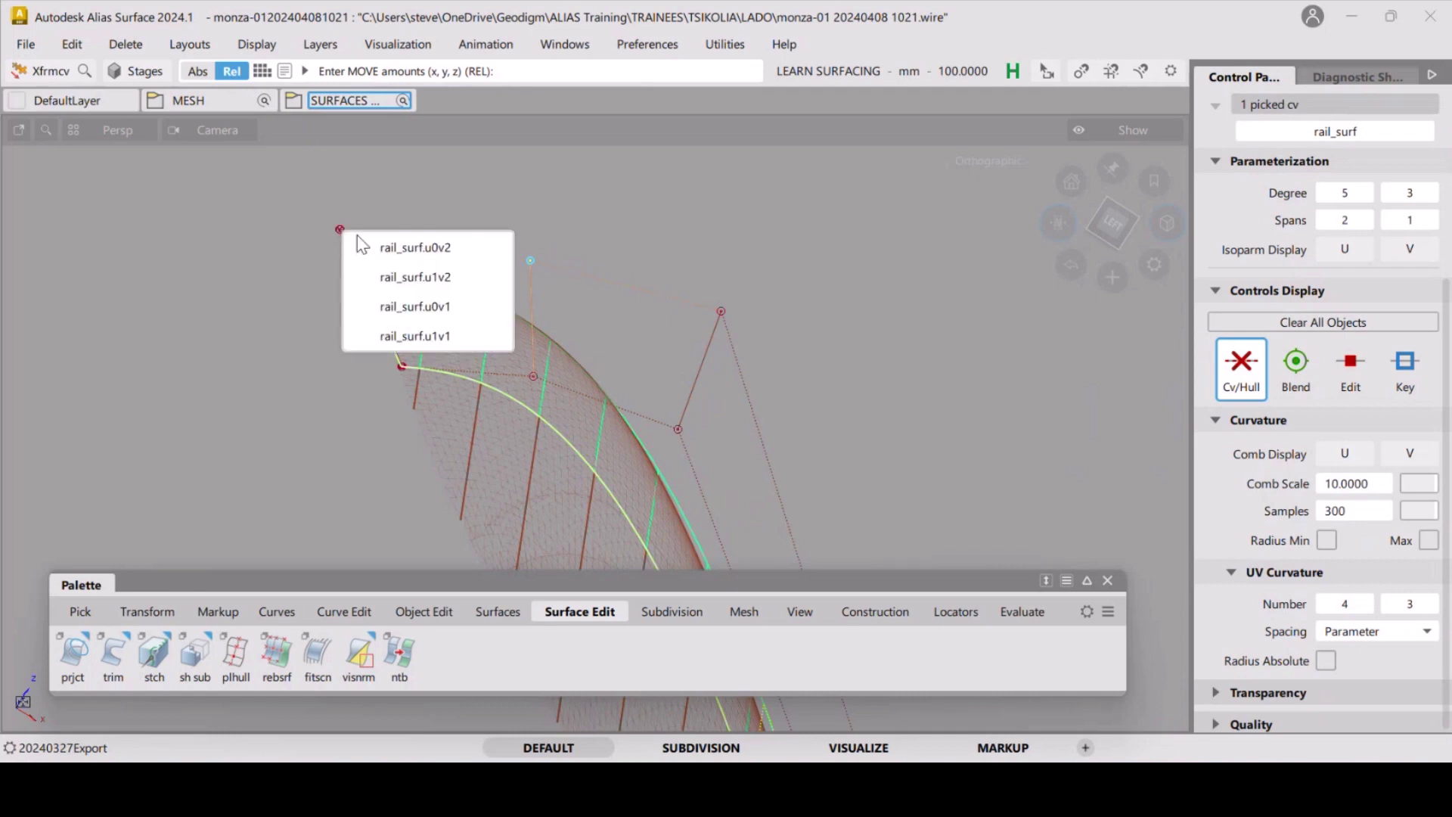
click(386, 246)
drag(408, 210, 605, 185)
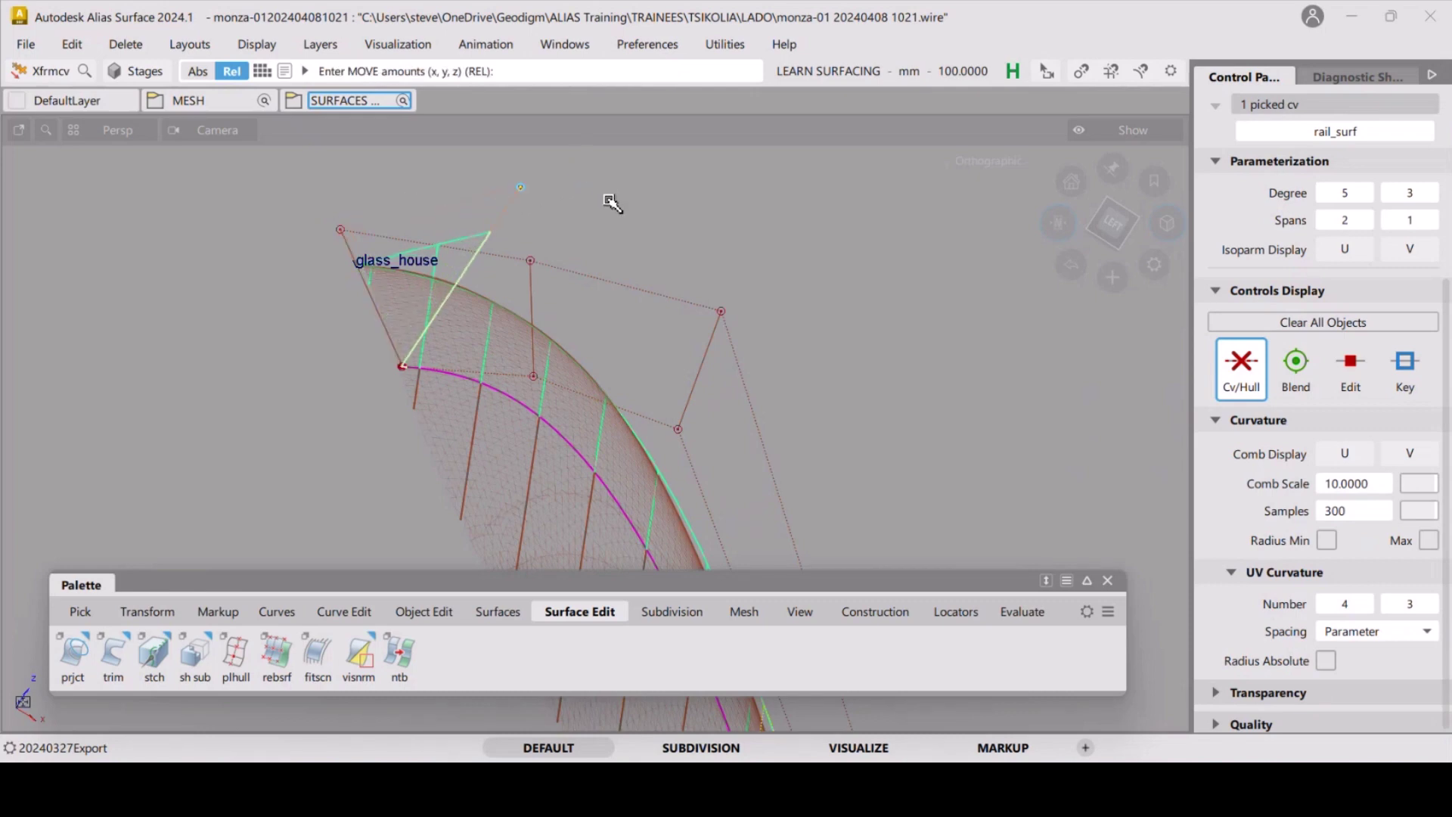
key(ctrl+z)
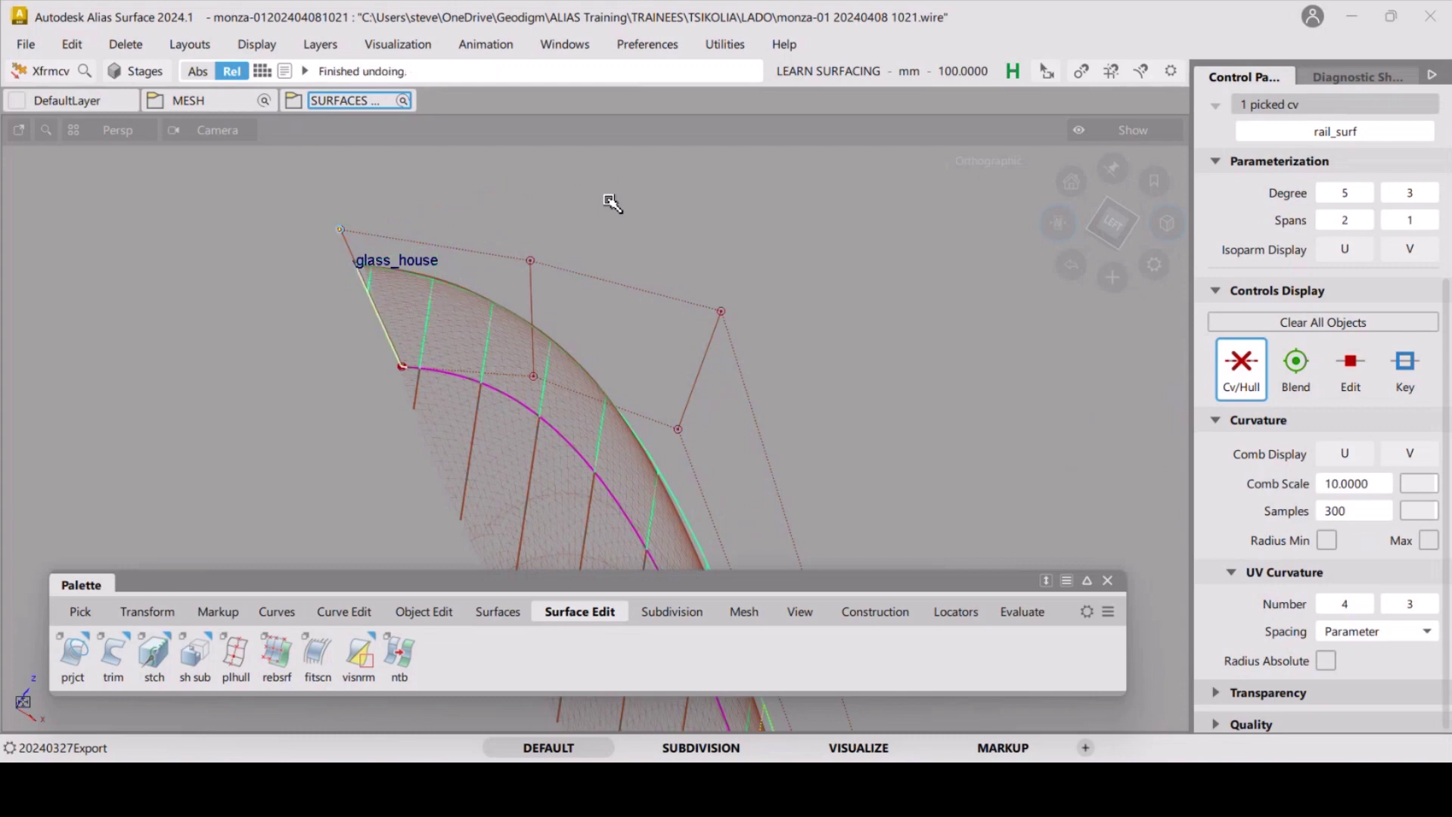
Box-pick the overlapping CVs at the upper corner of the surface's end, unpick them, and inspect that end from an angle.
ctrl+shift+drag(512, 308, 505, 261)
ctrl+shift+click(416, 275)
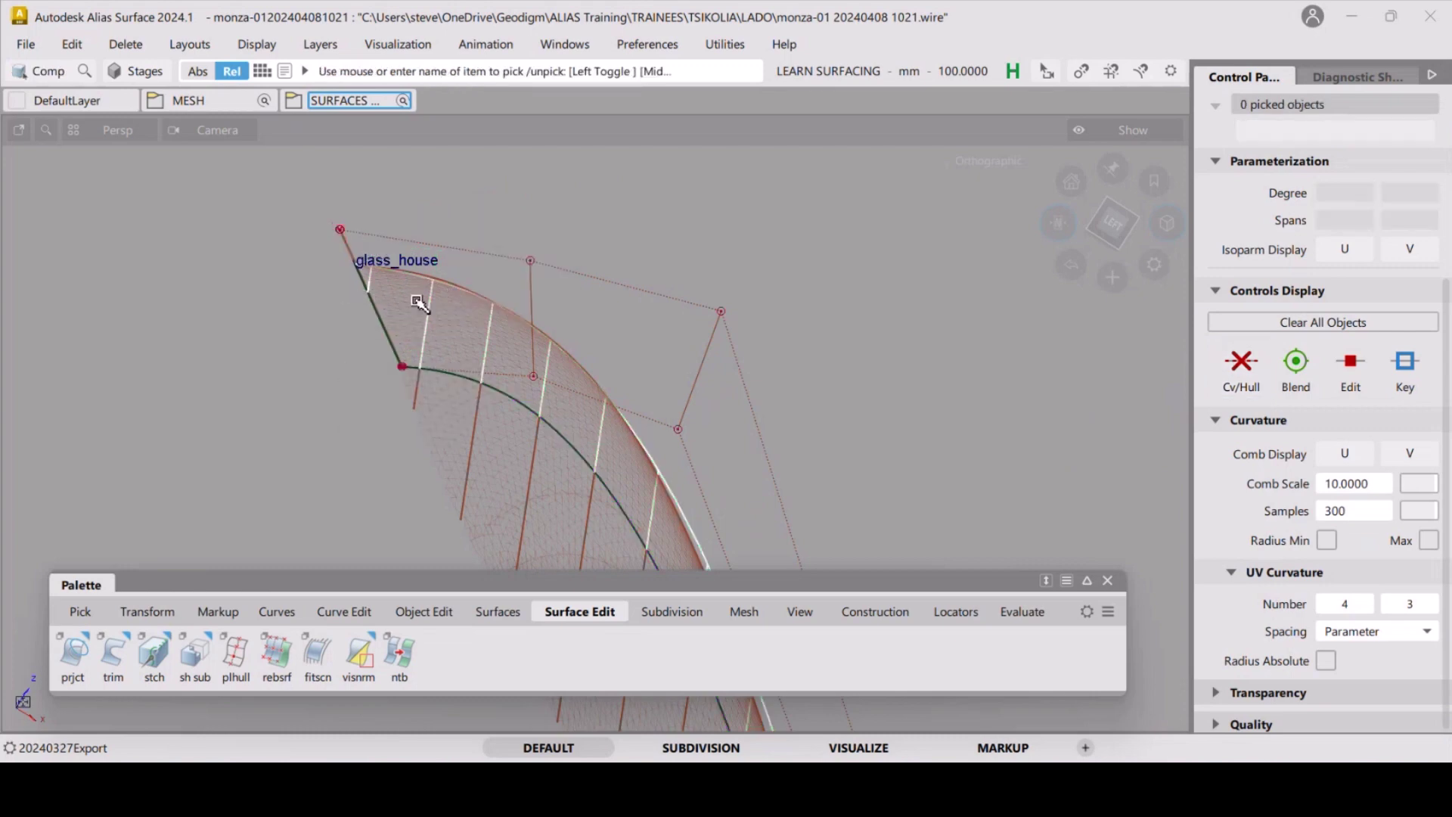
ctrl+shift+drag(420, 303, 503, 302)
drag(326, 216, 424, 248)
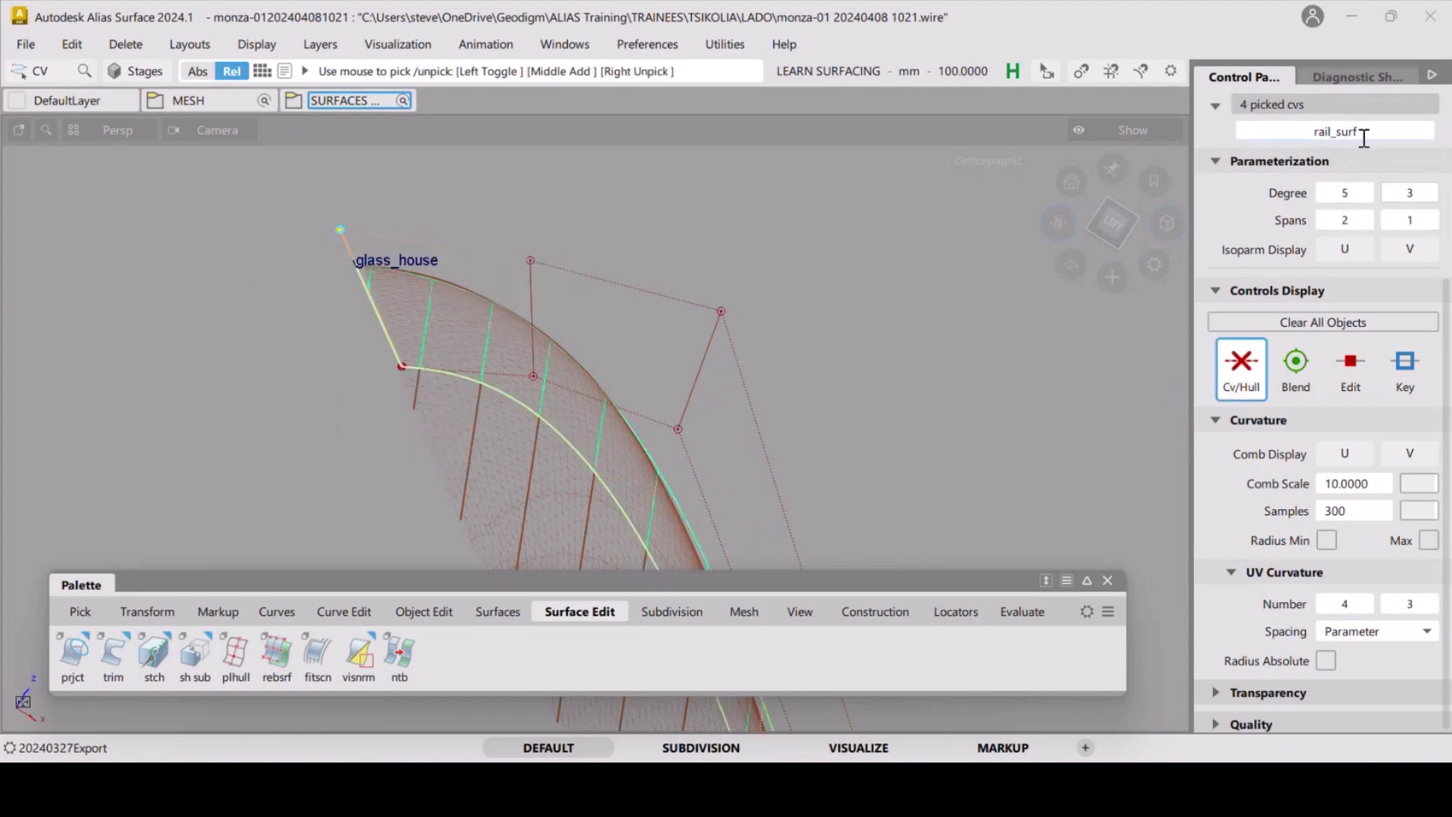
click(413, 245)
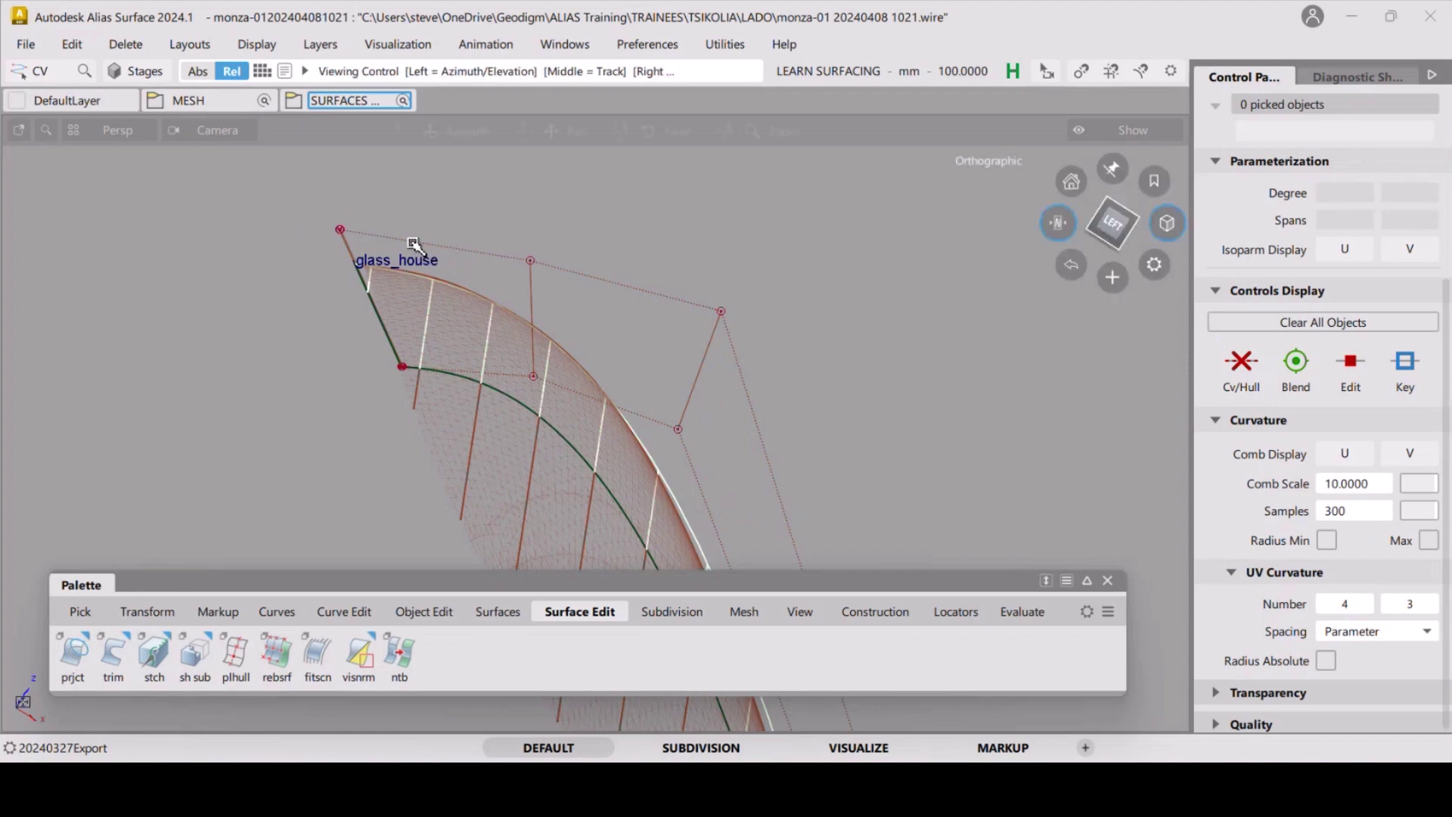
alt+shift+drag(414, 246, 371, 231)
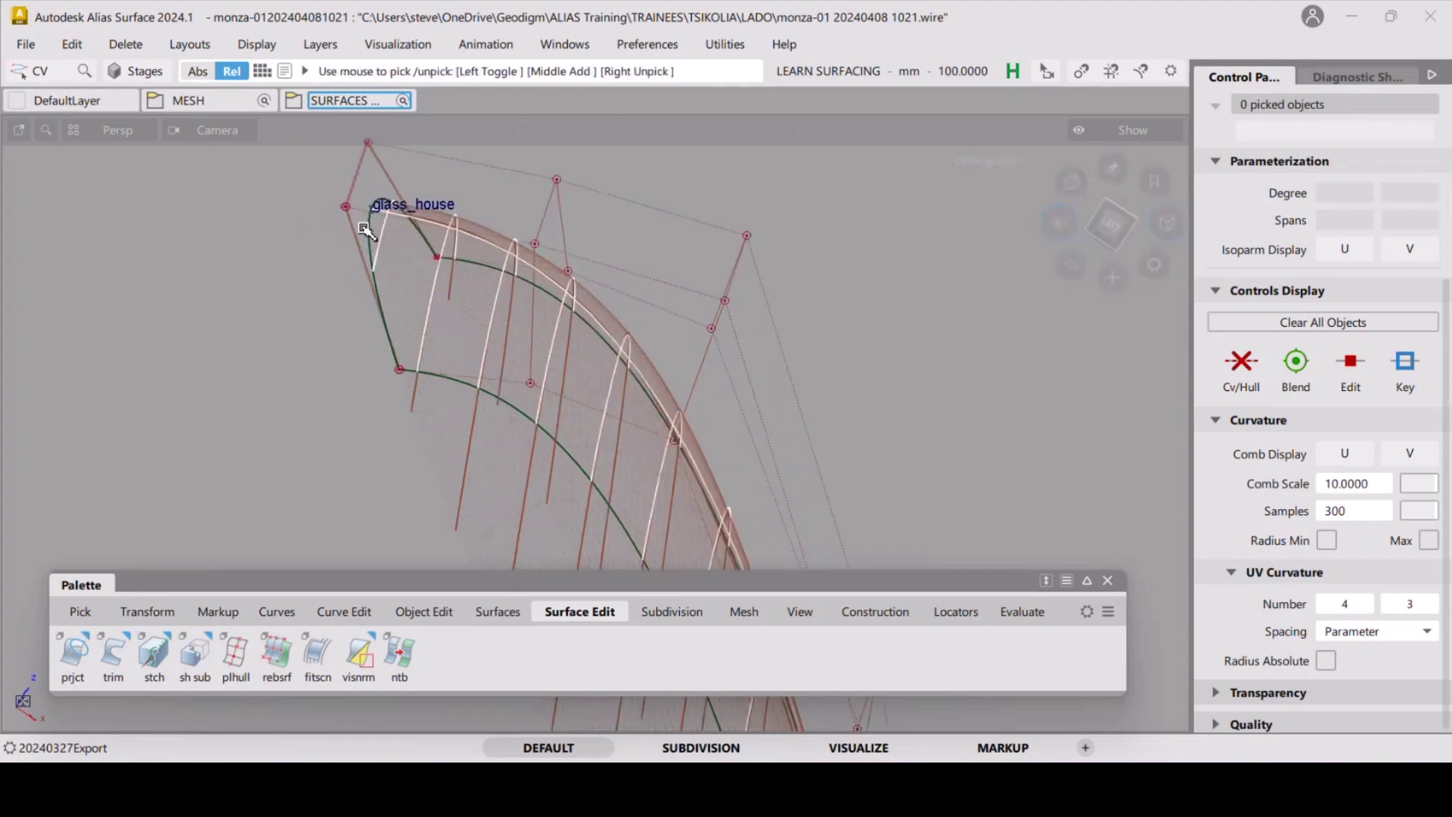
ctrl+shift+drag(443, 282, 368, 248)
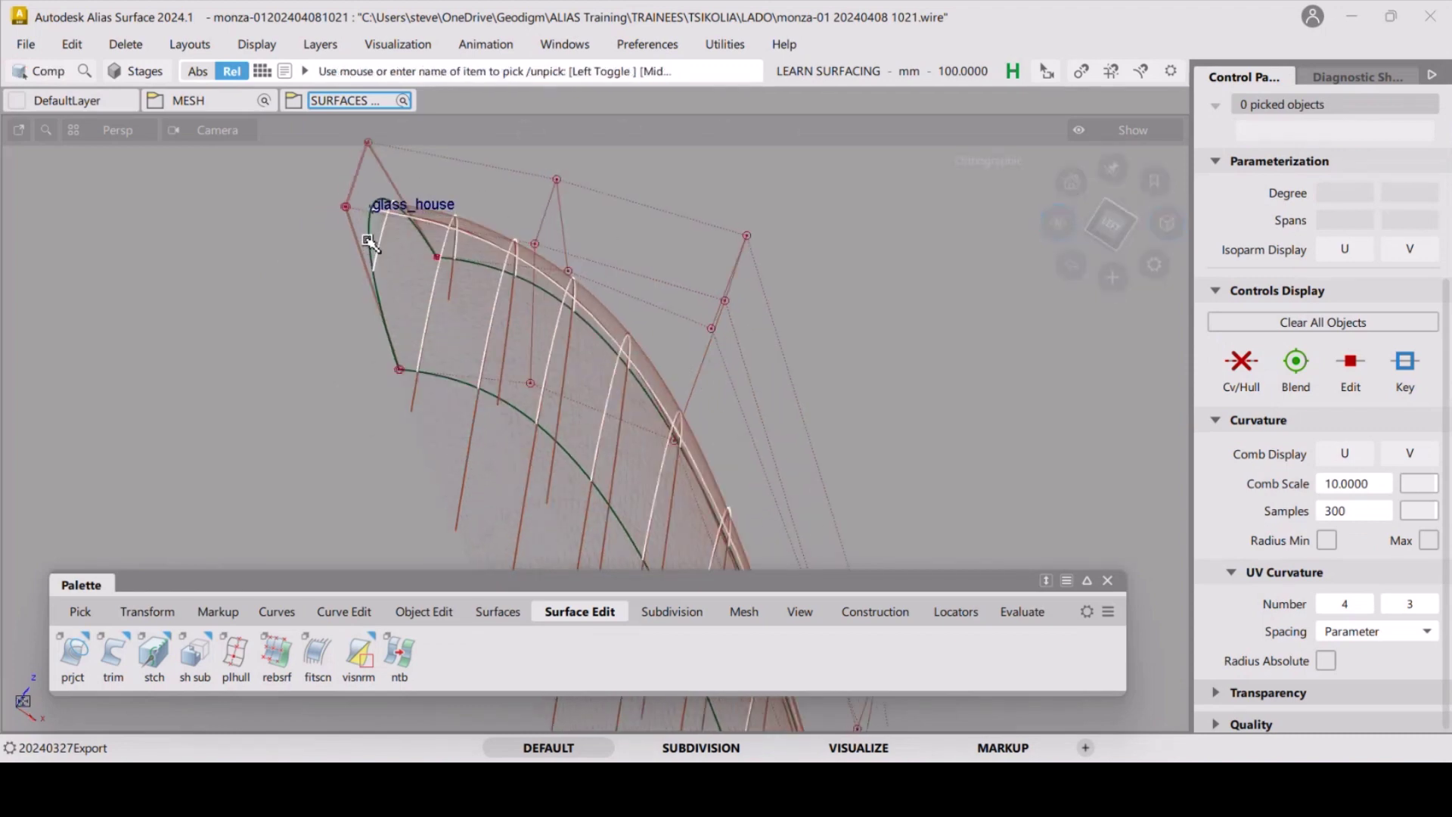
Set the glass house surface's U spans to 1 and look over its simplified hull at the end.
click(371, 243)
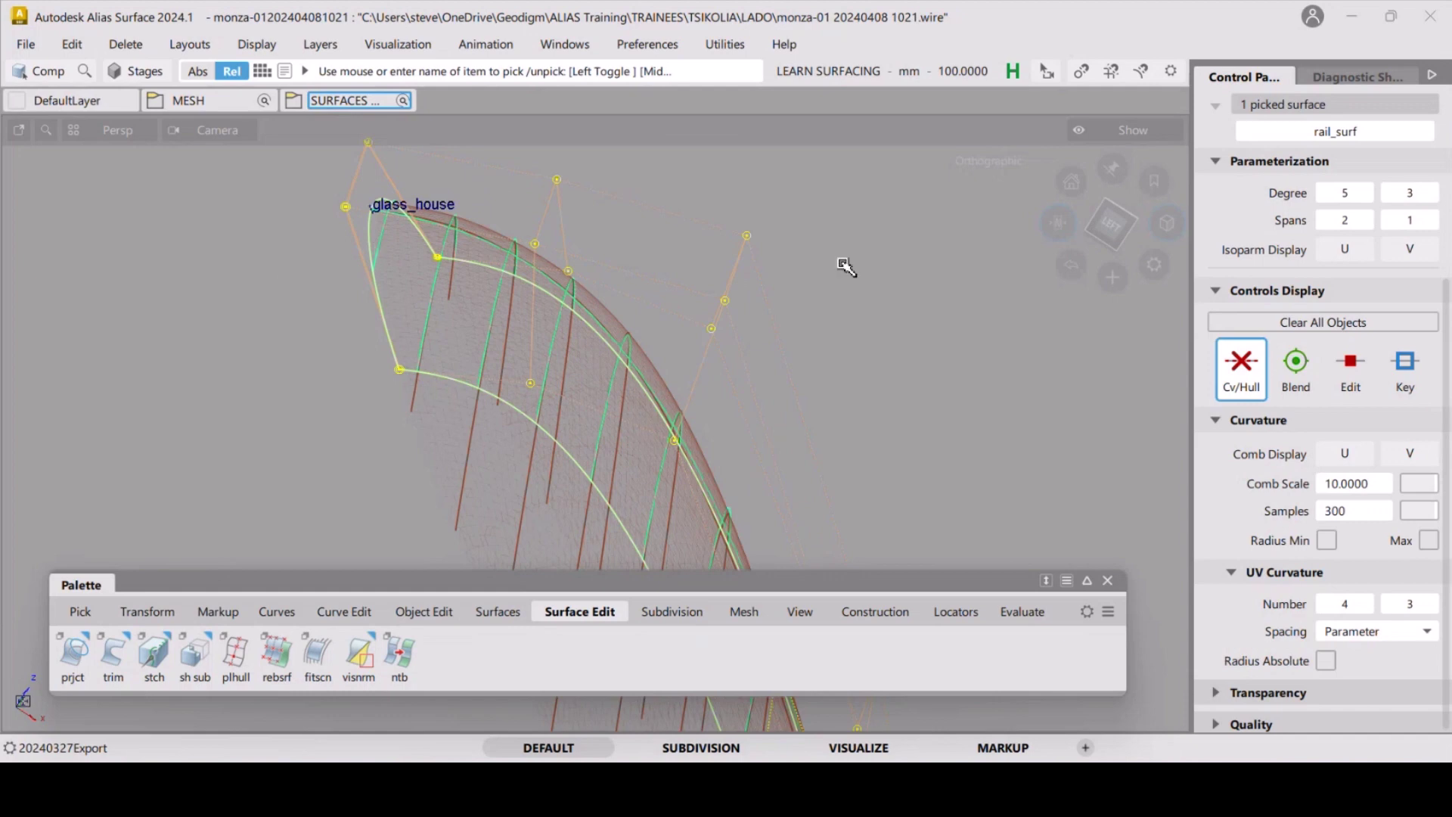
click(1327, 221)
key(Return)
click(1107, 223)
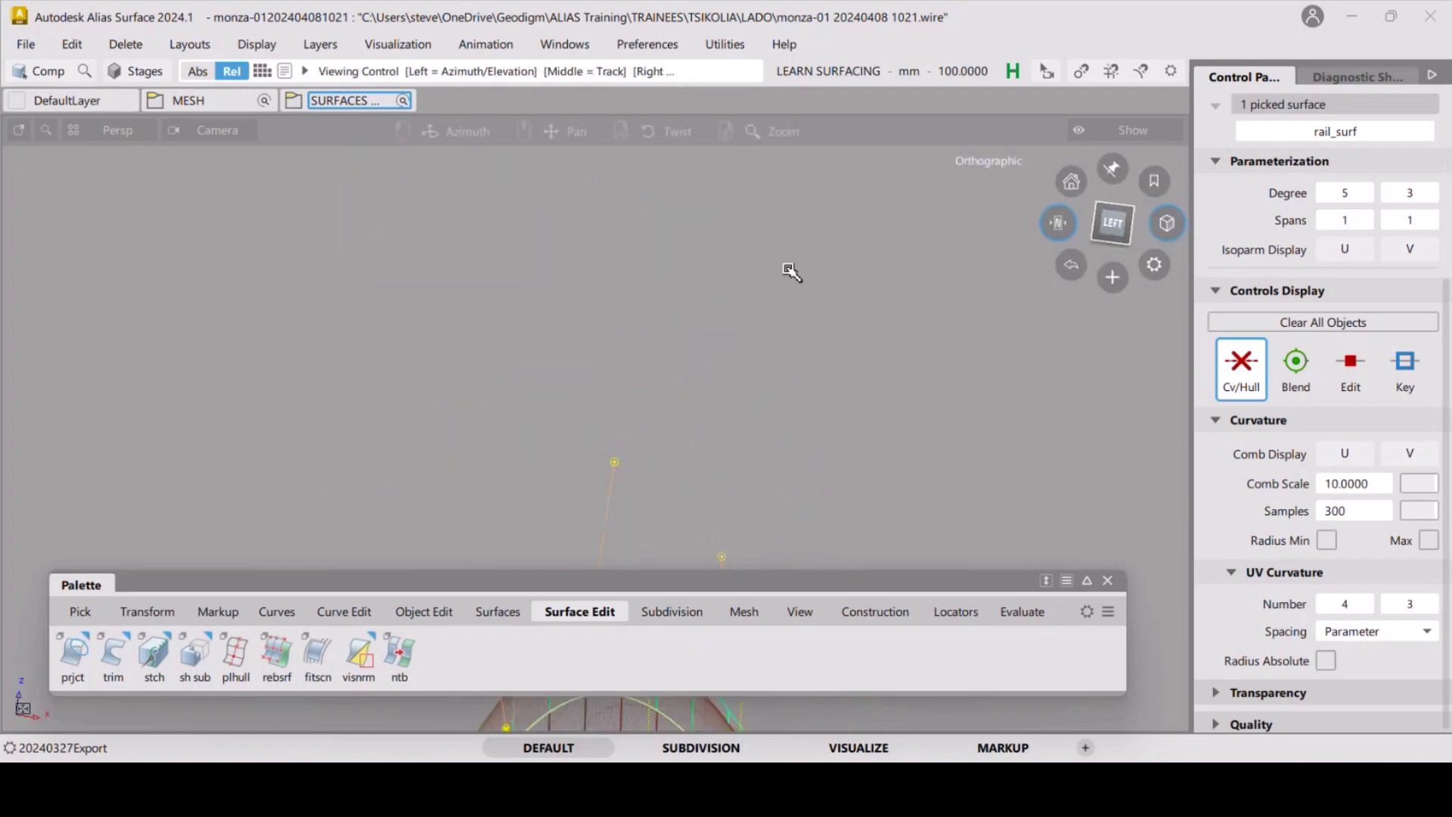
alt+shift+drag(699, 356, 622, 289)
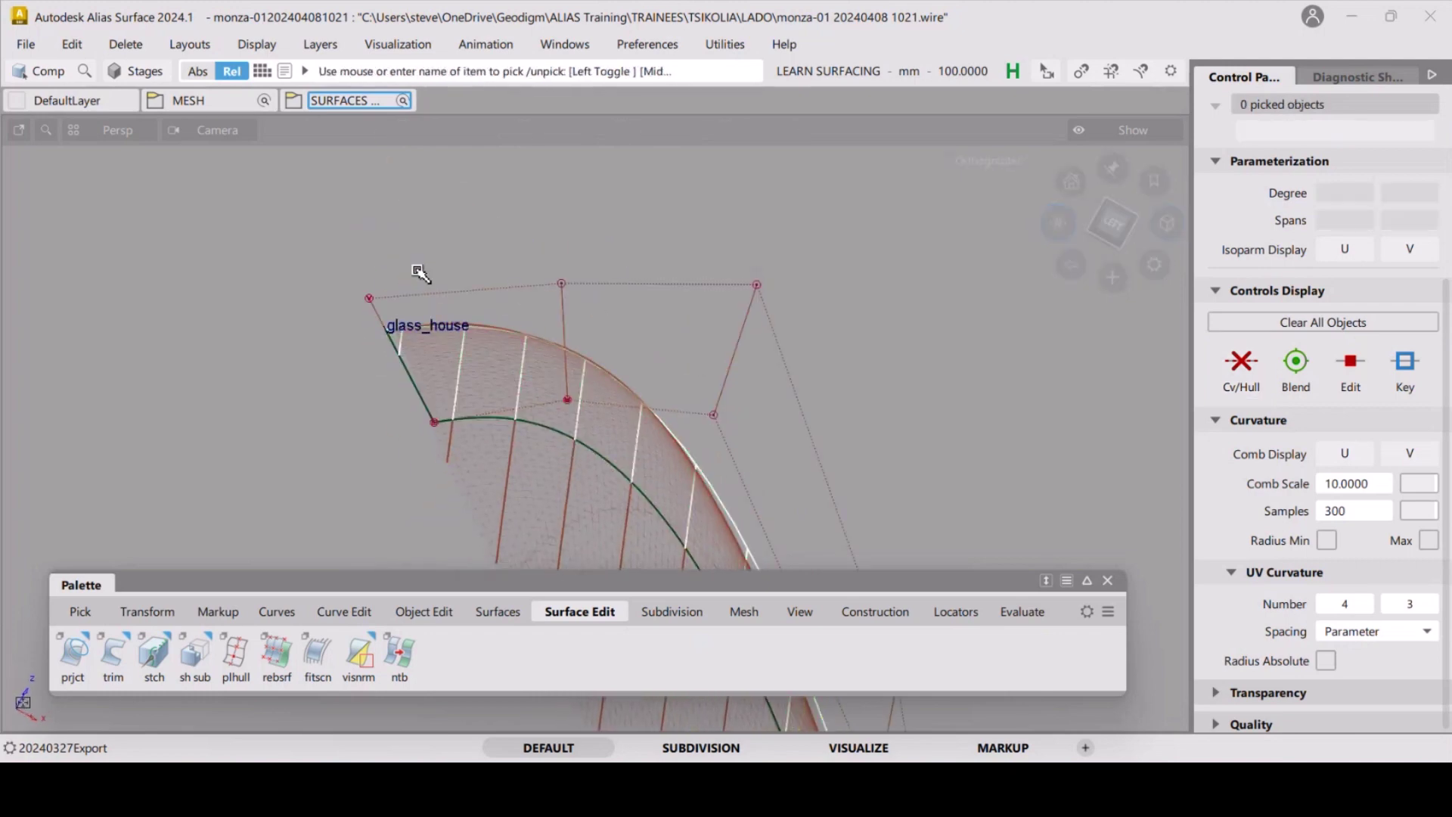
Move CV rail_surf.u0v2 slightly outward at the surface's end, and shift the neighbouring CV of that row further along the hull.
key(F12)
click(370, 297)
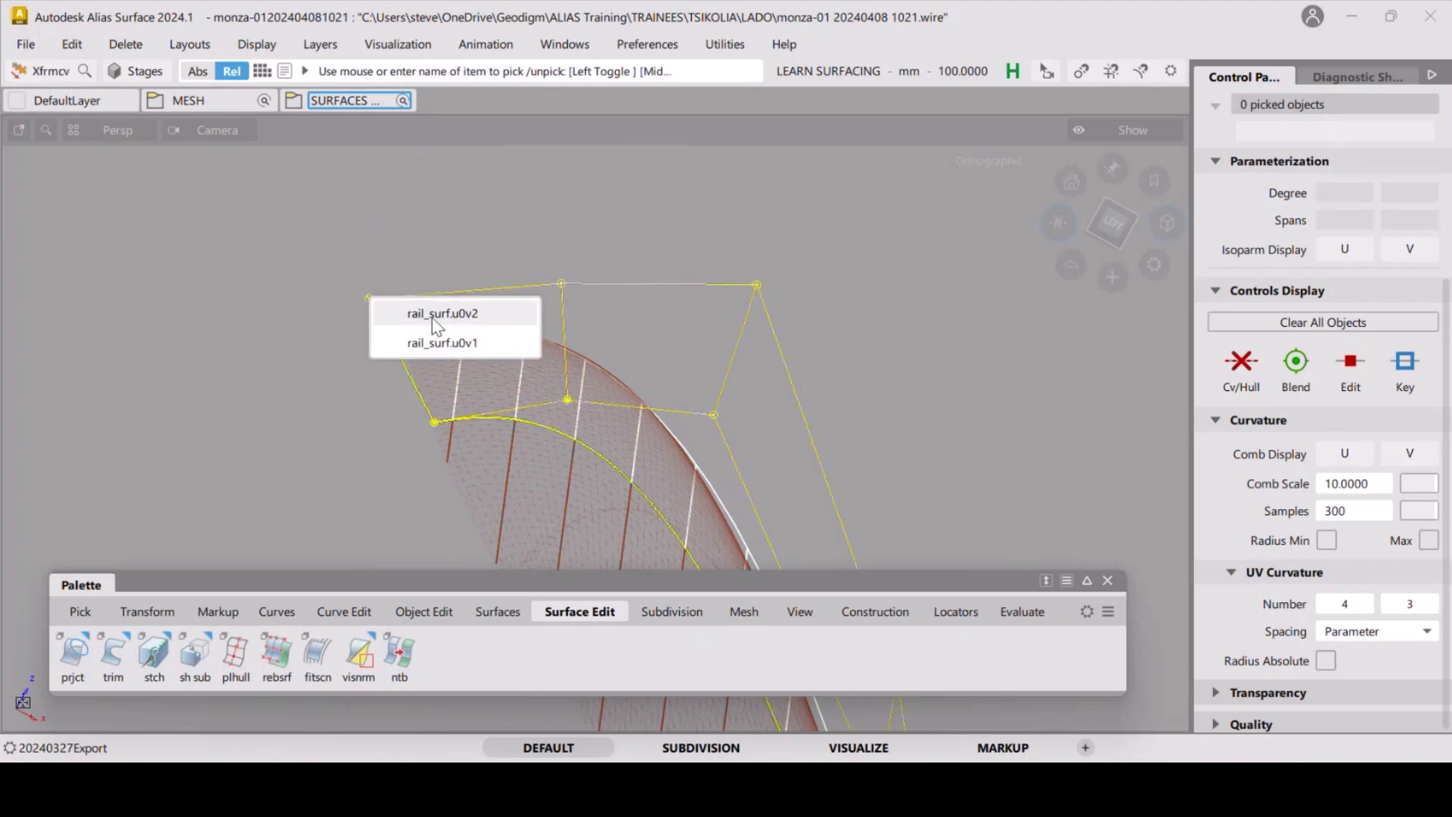
click(439, 314)
drag(353, 355, 352, 351)
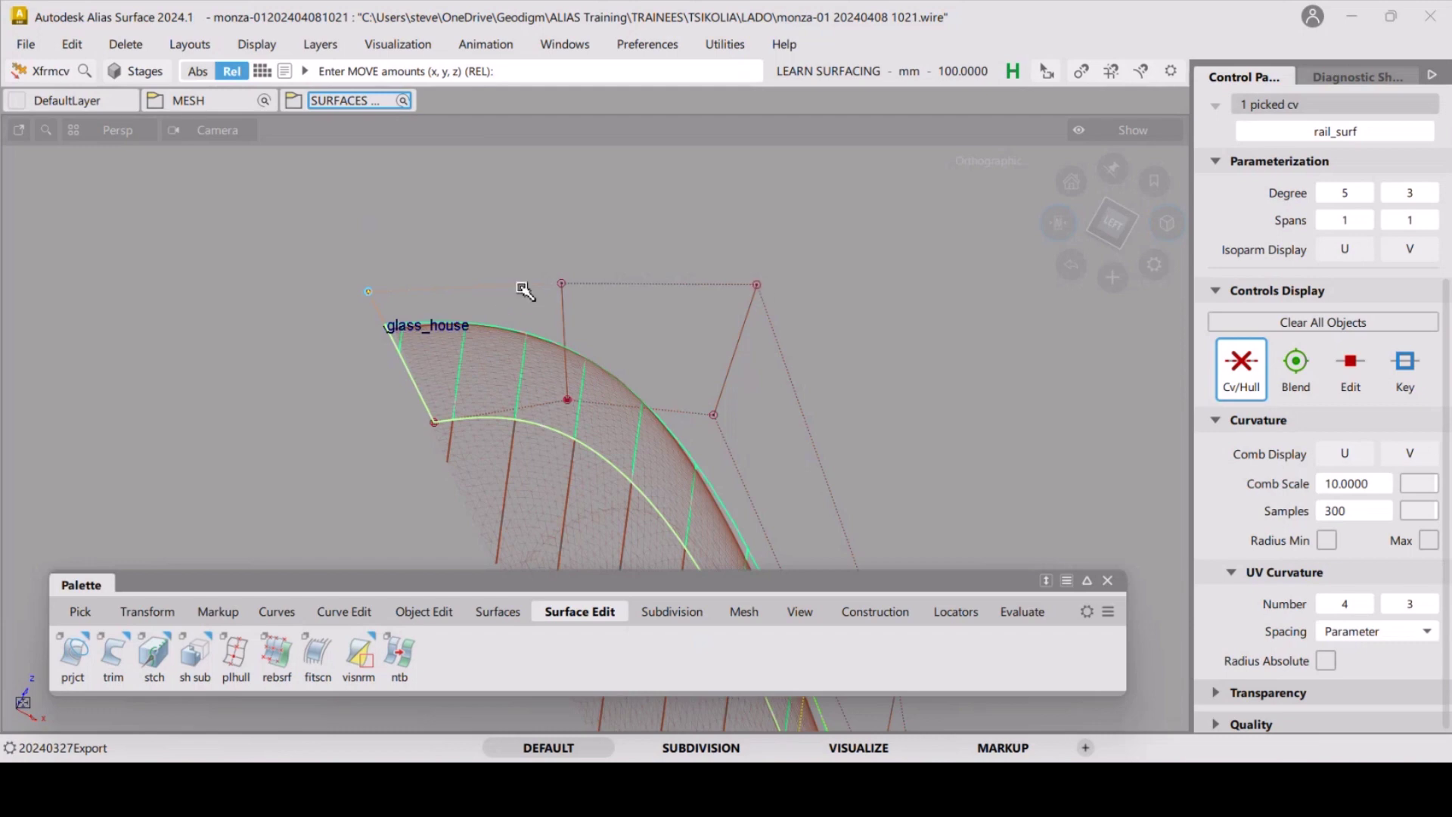
click(560, 287)
click(608, 301)
drag(638, 272, 656, 273)
Lower CV rail_surf.u2v2 and refine the CV between it and the end to smooth the upper hull row.
click(759, 288)
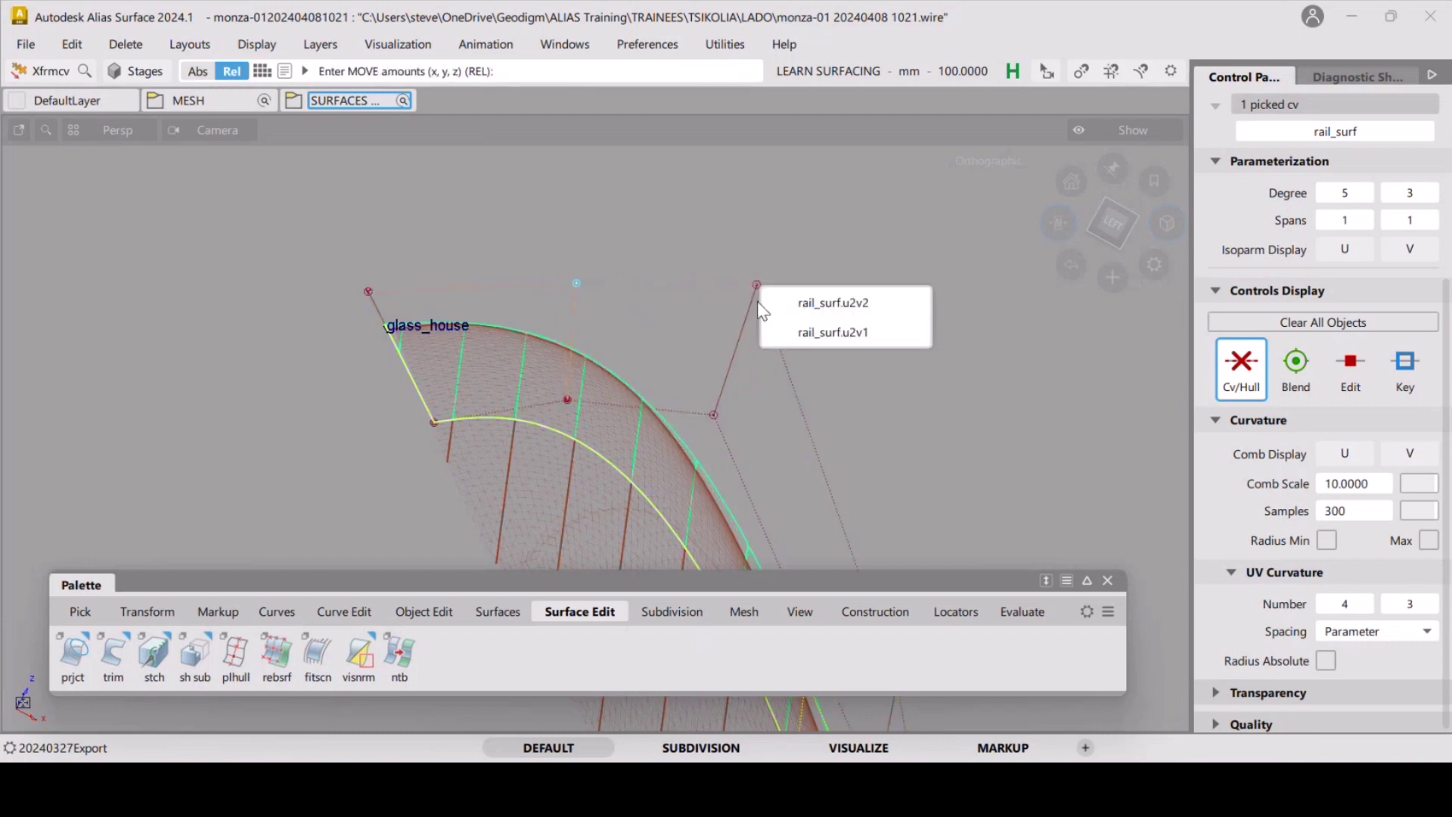
click(804, 306)
drag(830, 305, 821, 333)
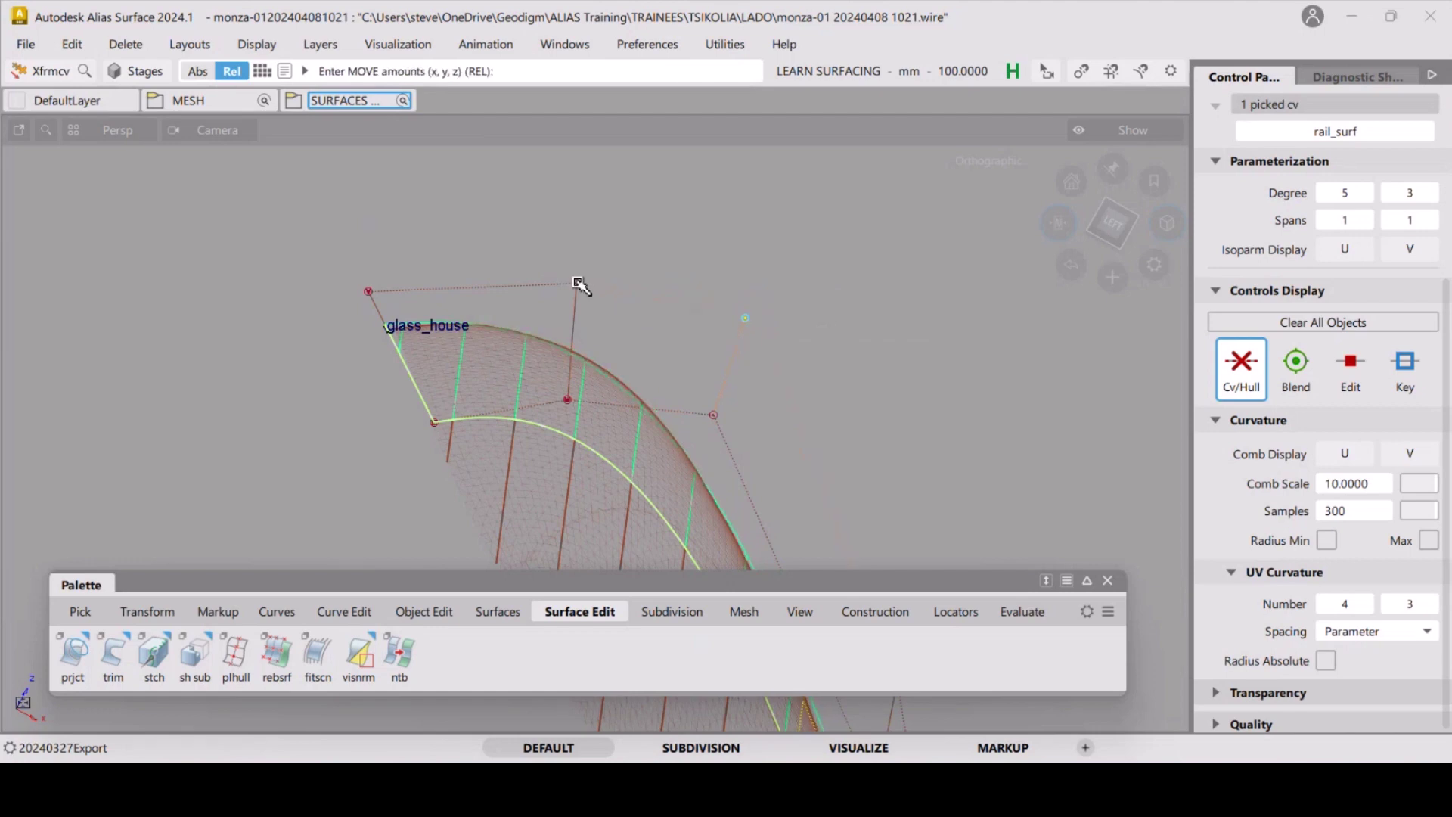
click(581, 284)
click(616, 295)
drag(634, 253, 645, 250)
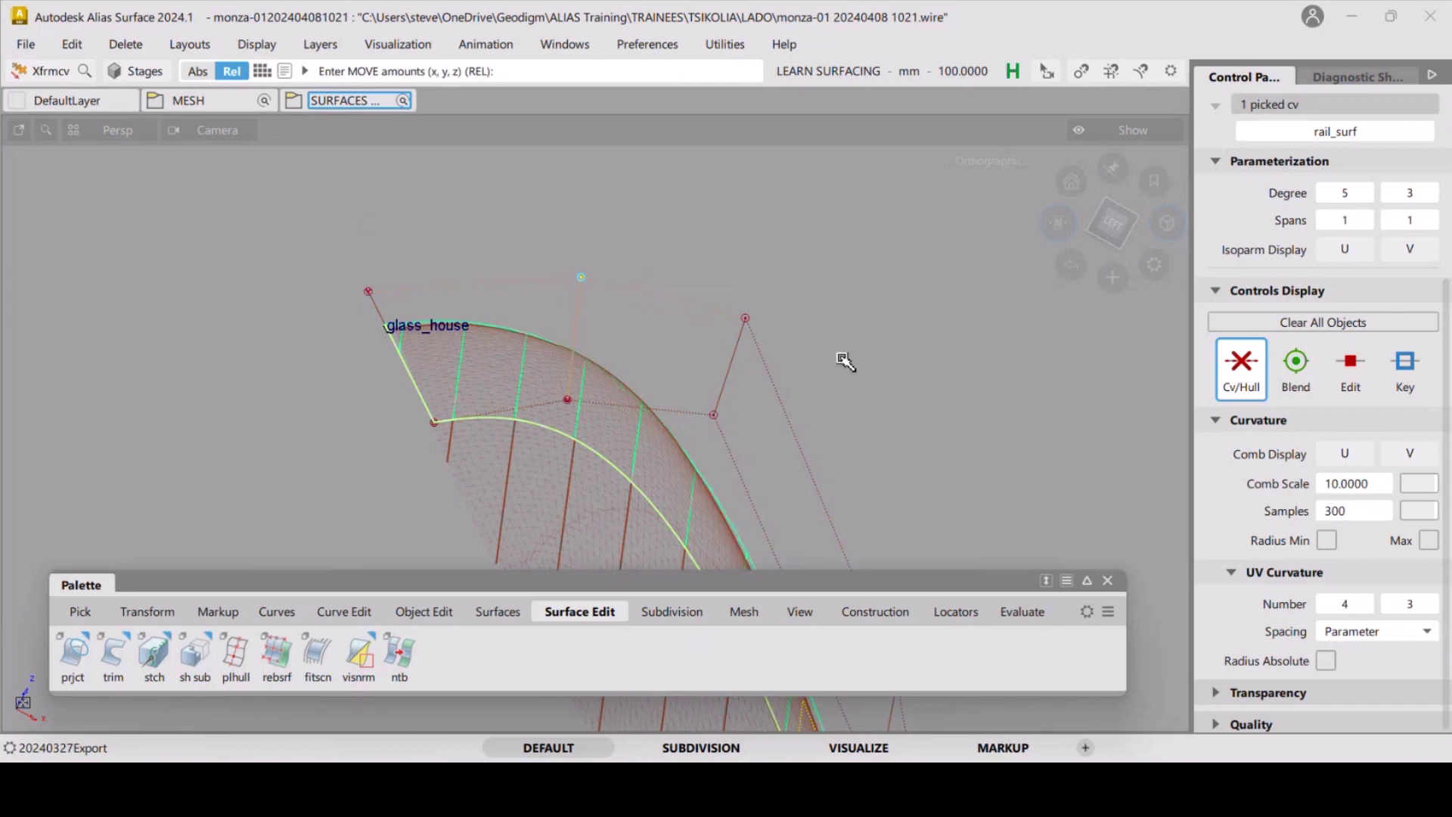
Adjust the third and second CVs of the hull row along the surface's lower edge, and unpick everything.
alt+shift+middle_drag(837, 366, 633, 331)
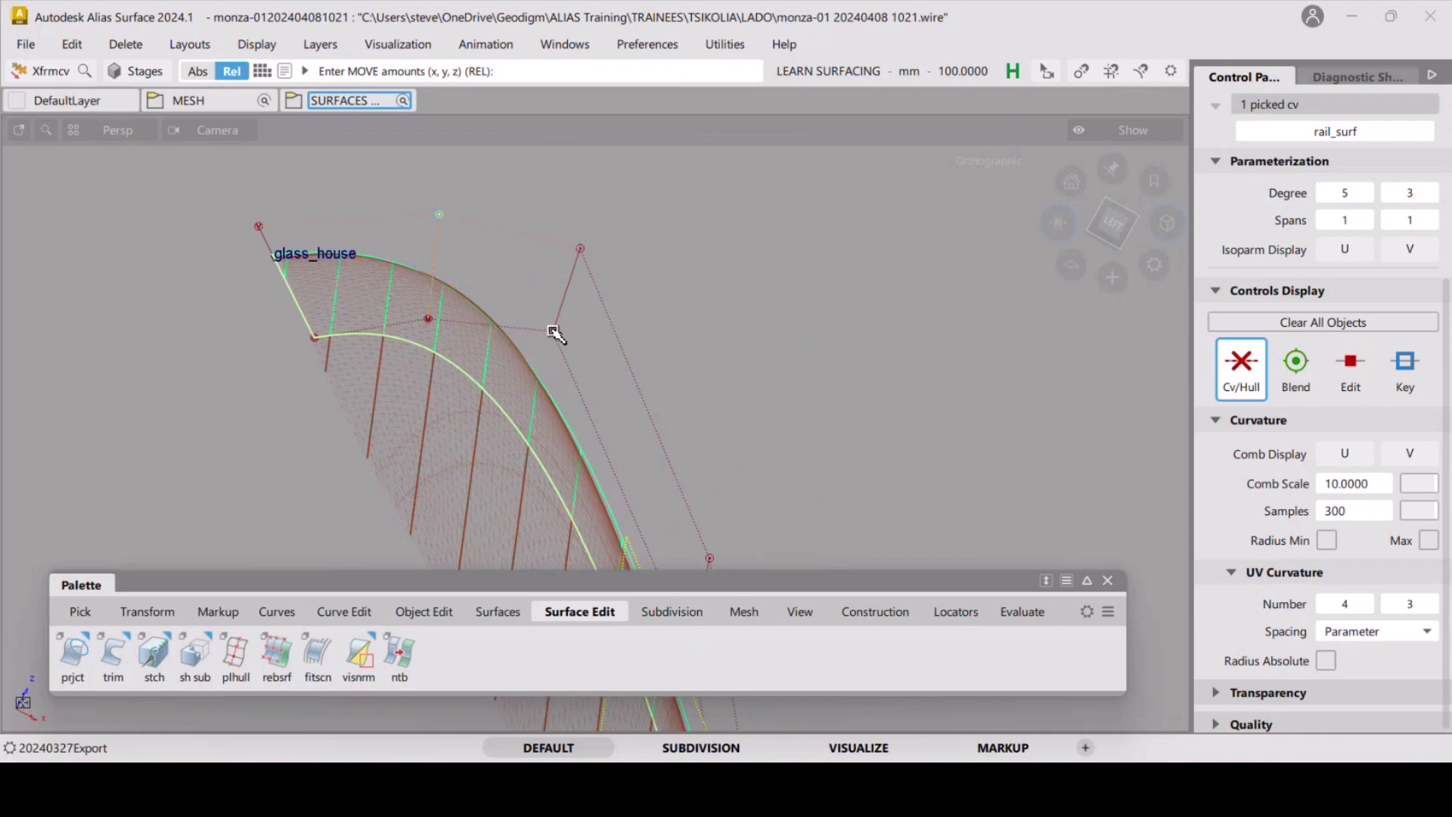
click(553, 331)
click(627, 362)
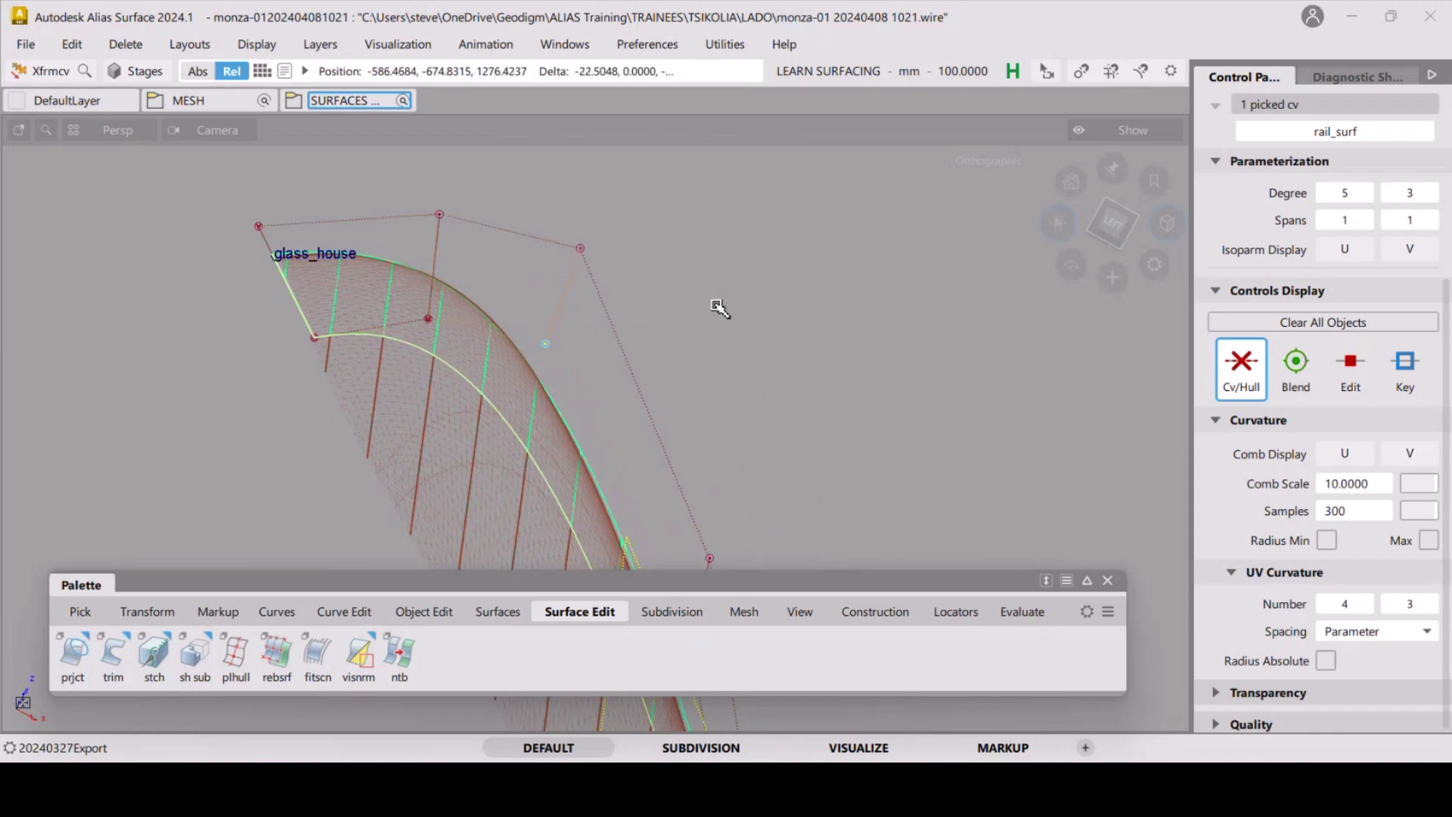
drag(718, 306, 715, 303)
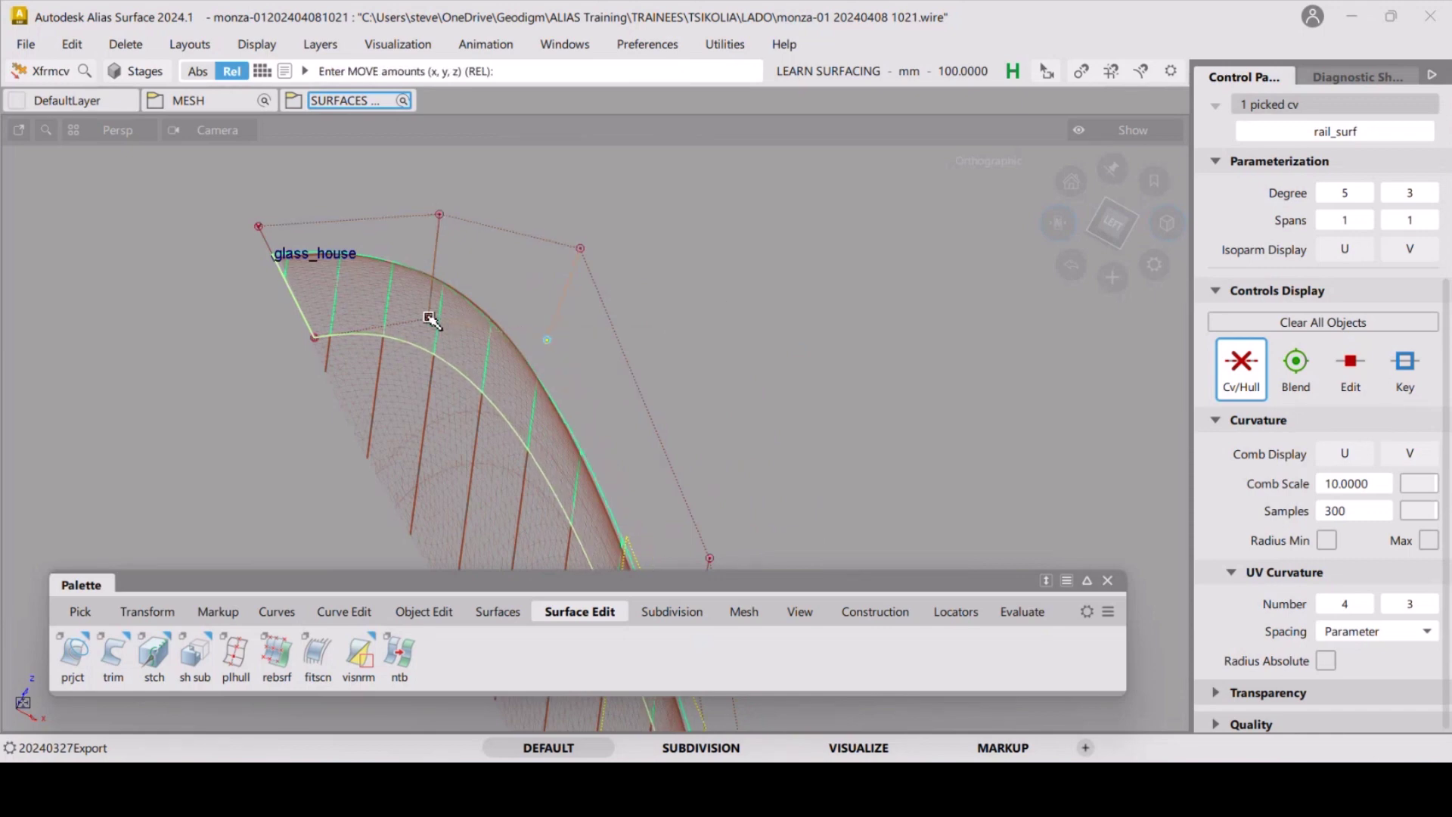
click(429, 320)
click(500, 334)
drag(512, 295, 516, 292)
drag(688, 237, 678, 237)
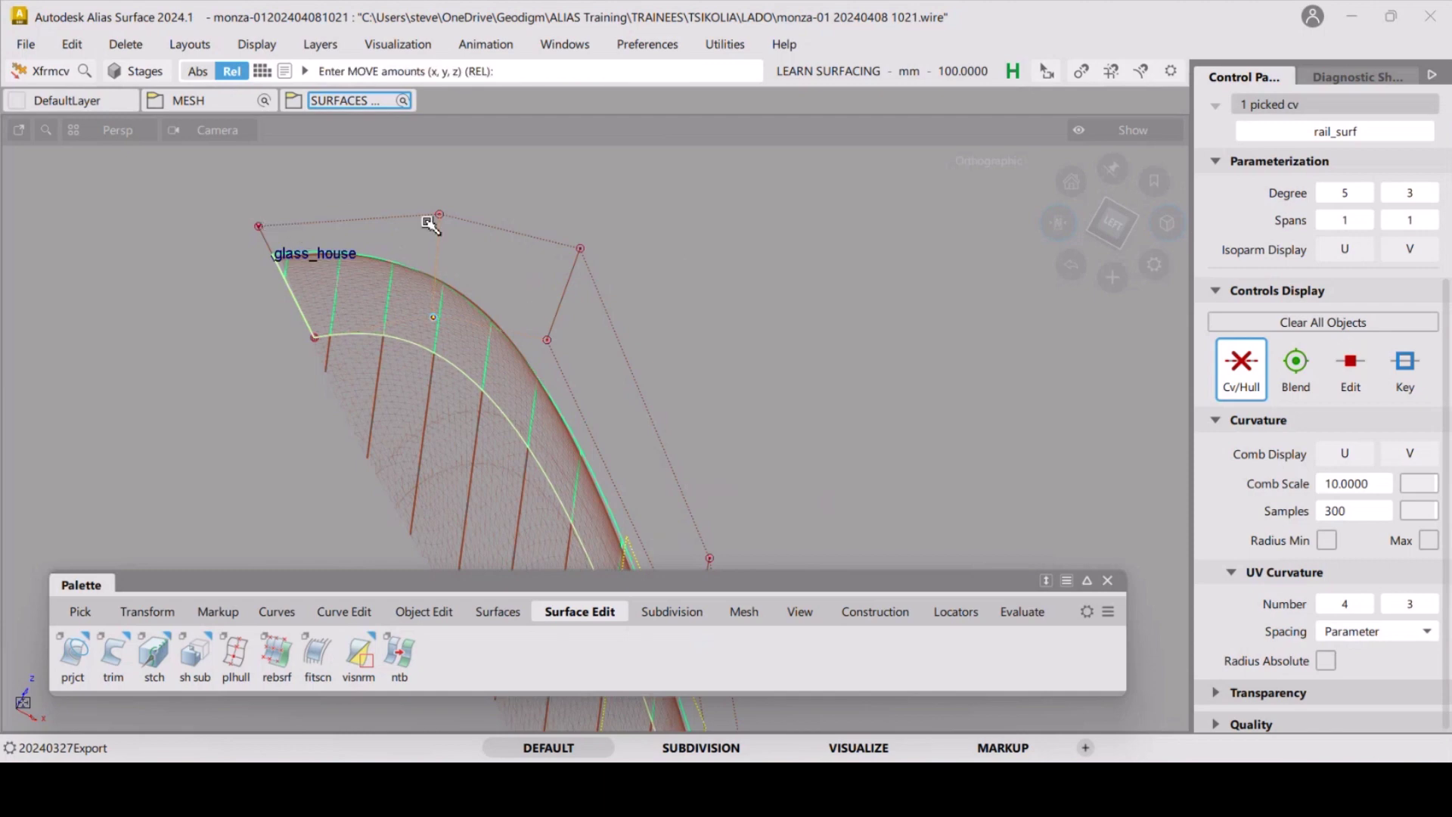
key(ctrl+shift+n)
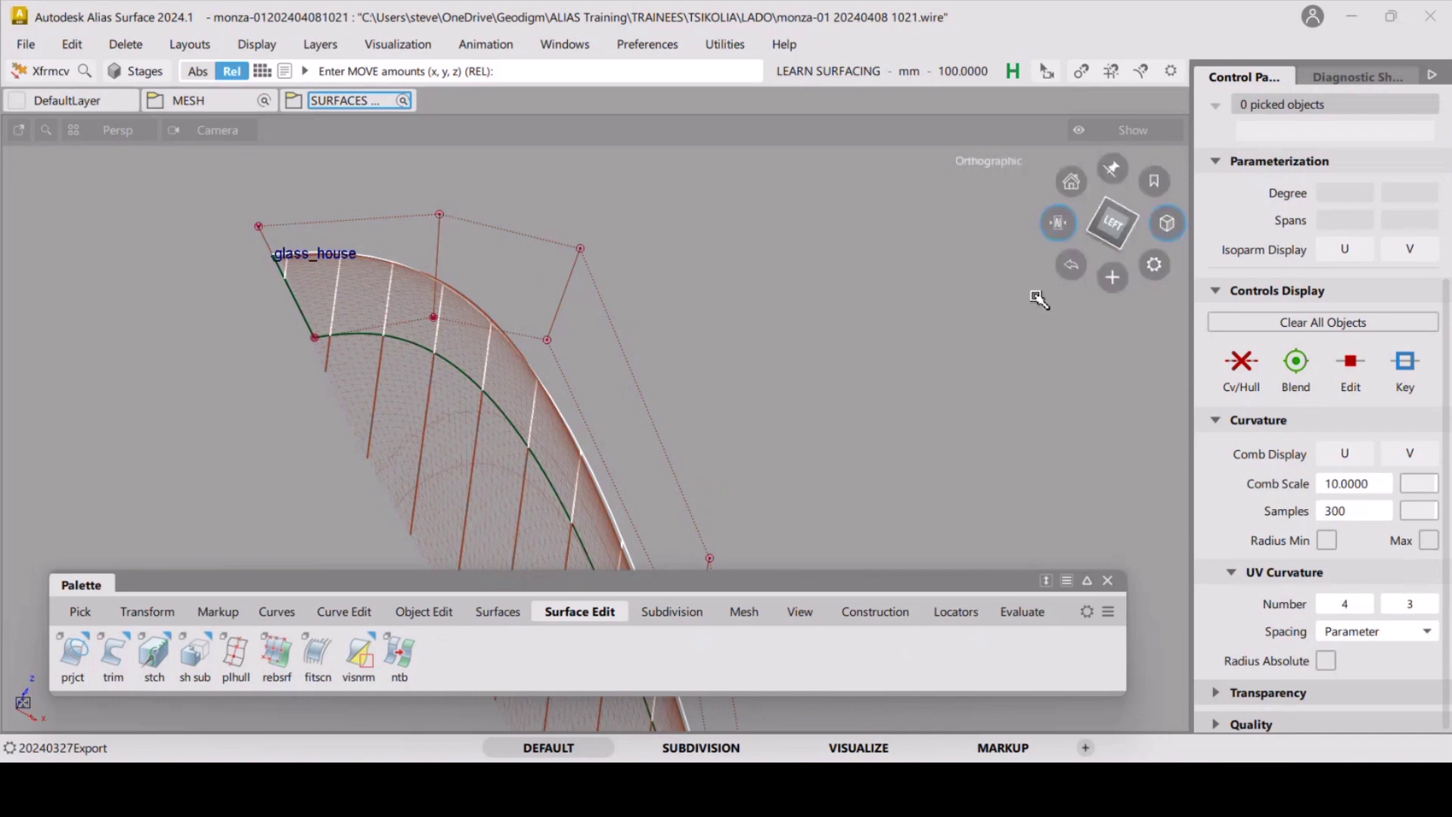
Turn off non-proportional scale and, in the left view, move CV rail_surf.u2v3 along the lower hull row toward the crown.
click(1059, 223)
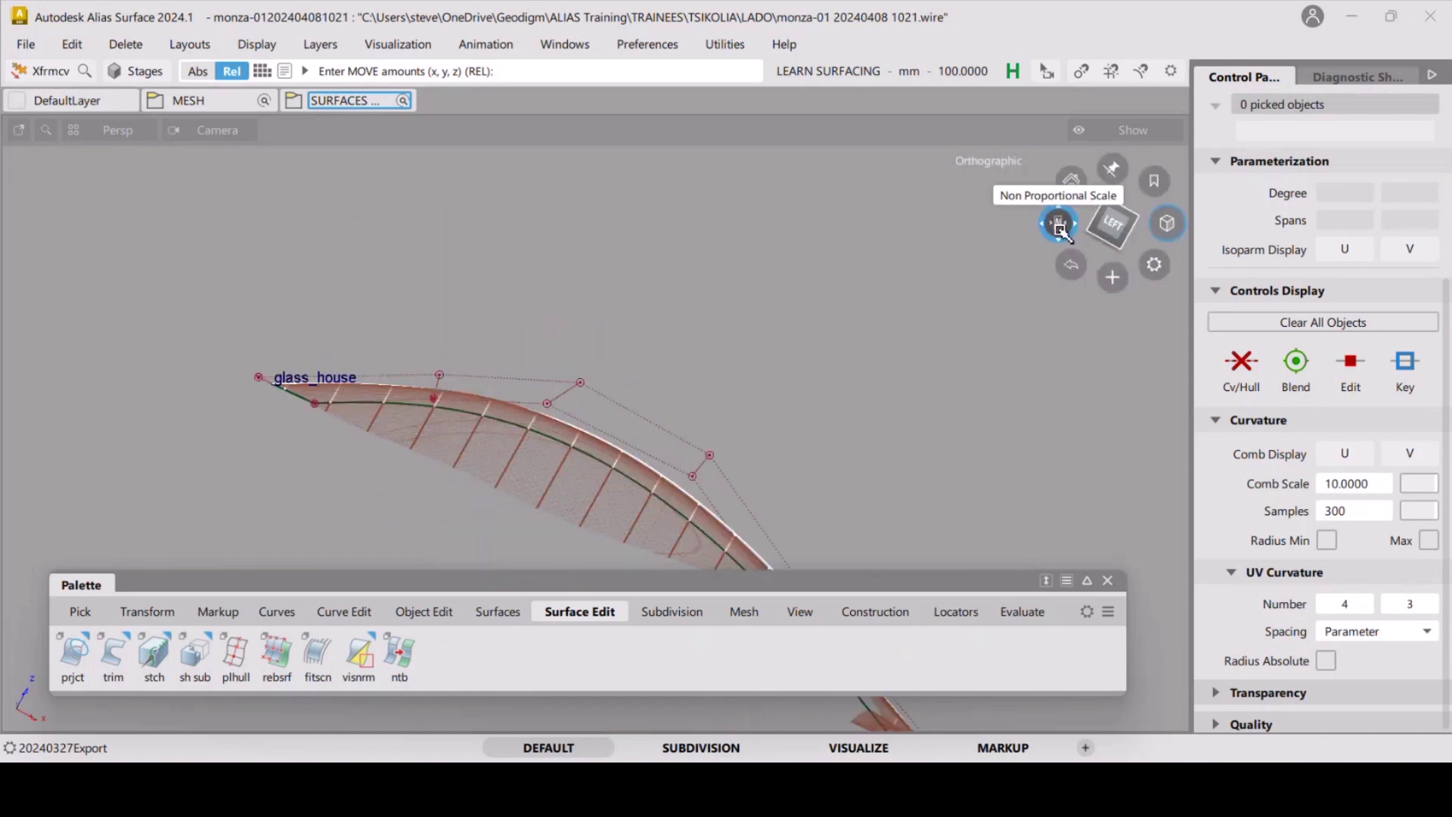
click(1068, 233)
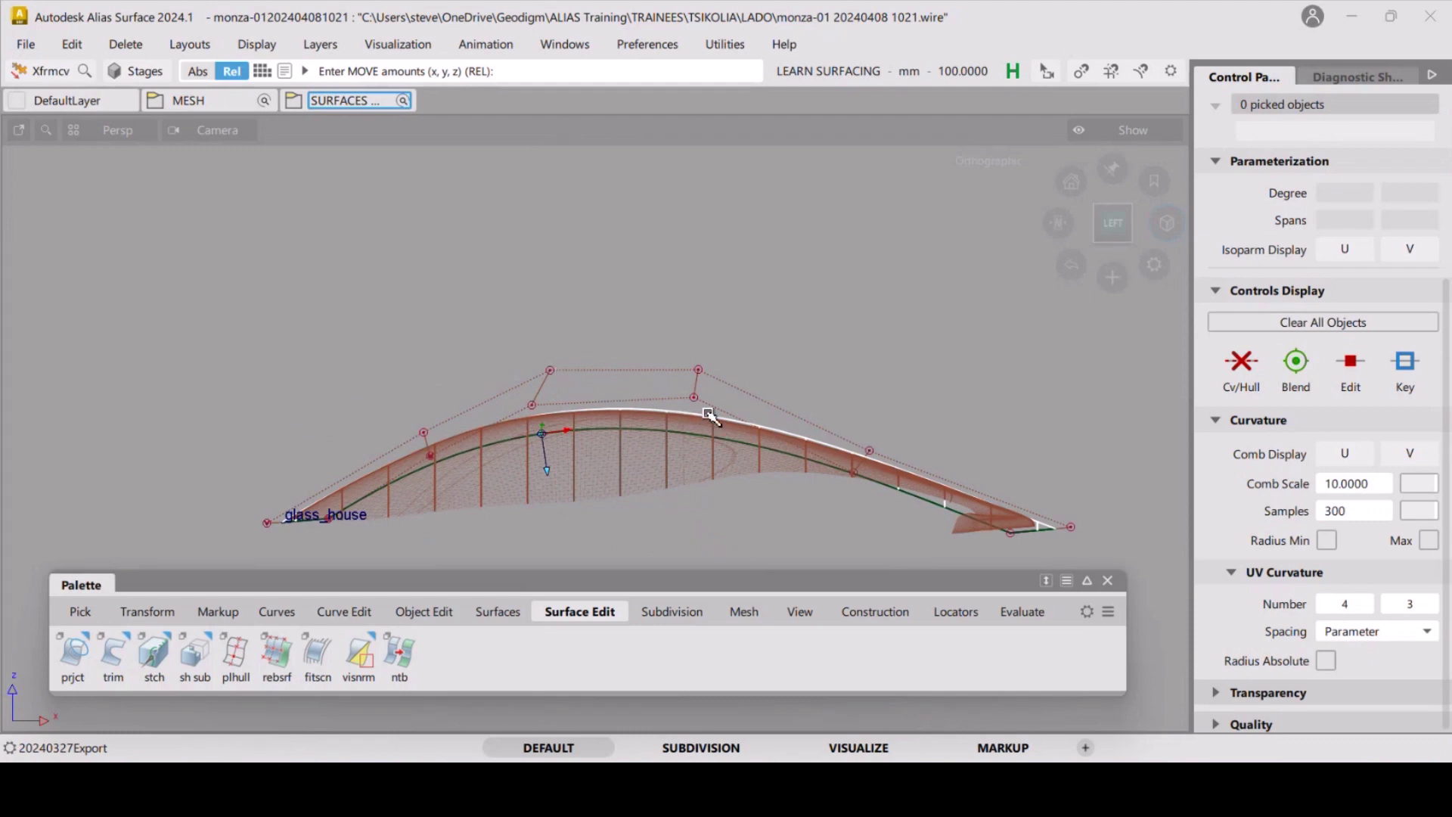
alt+shift+right_drag(685, 462, 759, 352)
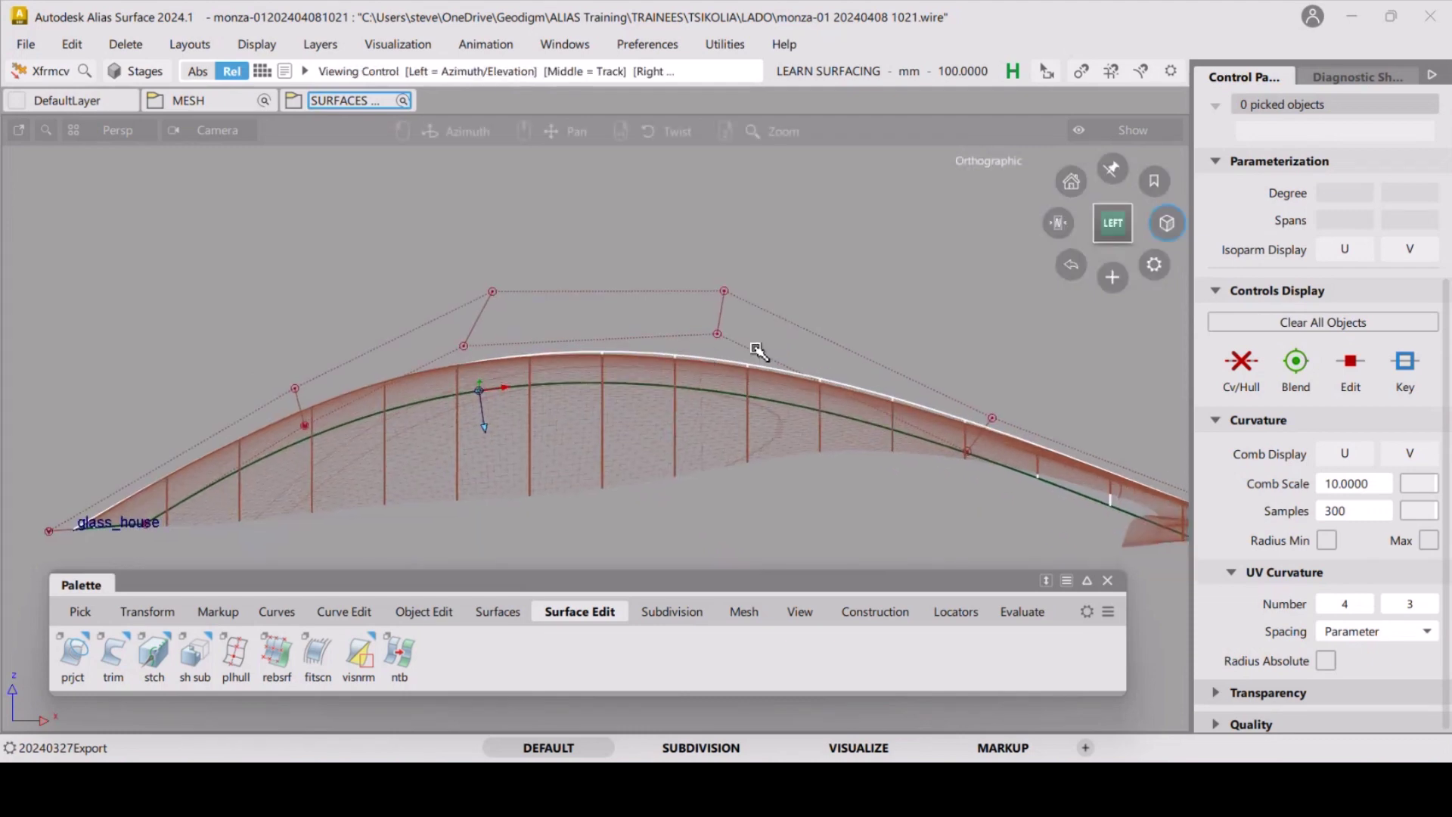
alt+shift+middle_drag(759, 352, 716, 342)
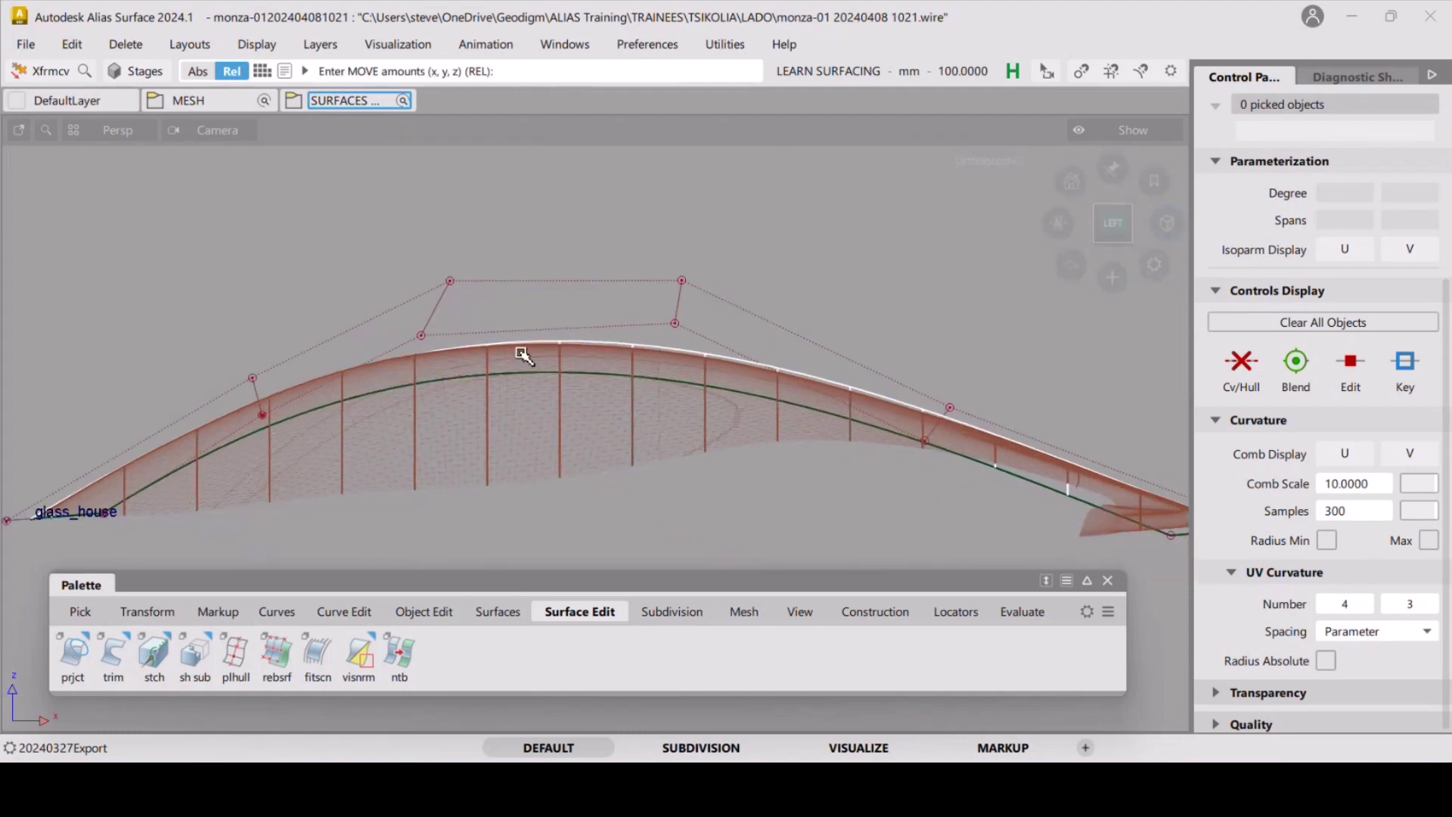
click(424, 337)
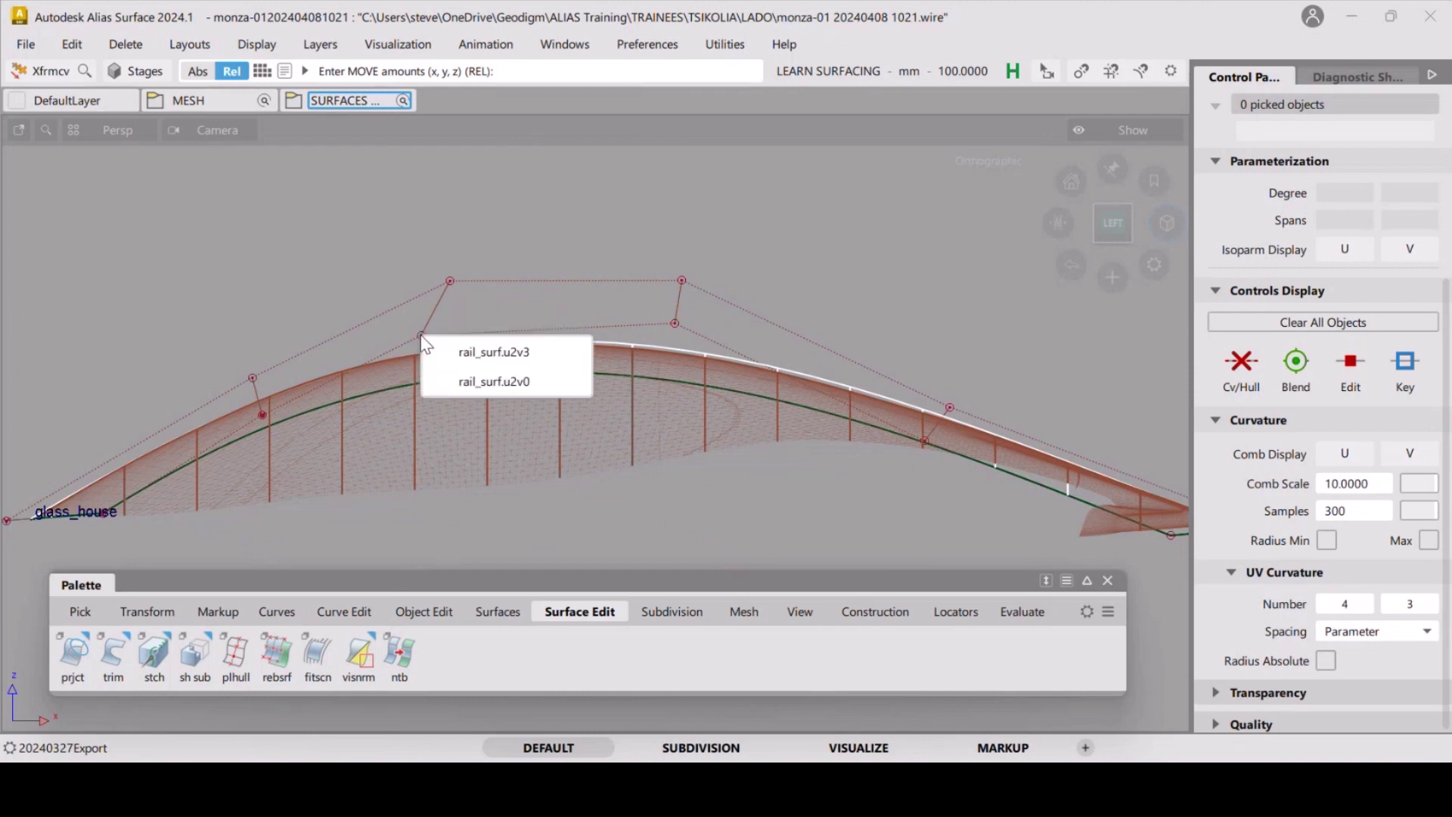
click(471, 346)
drag(401, 272, 416, 261)
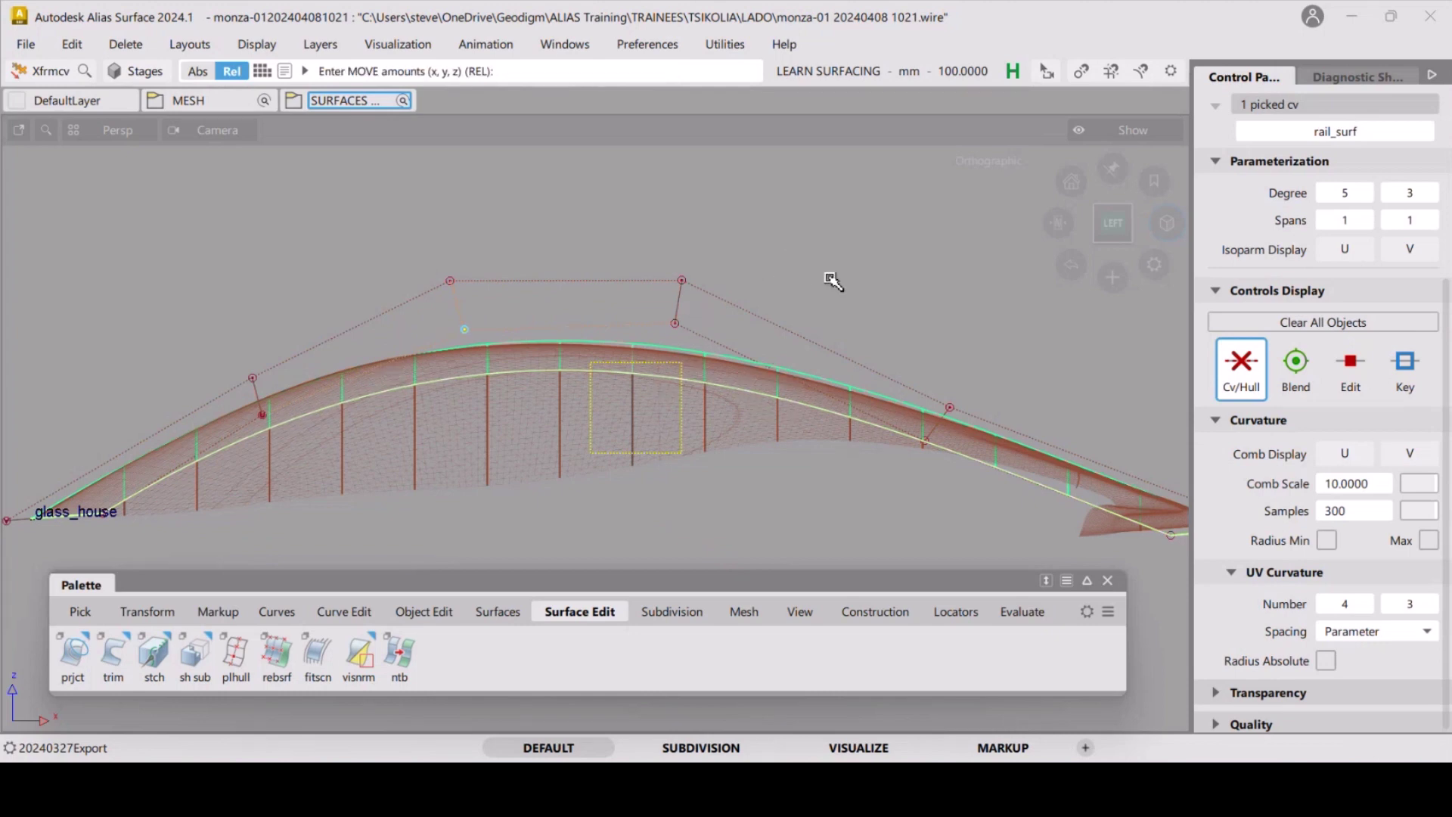
click(678, 318)
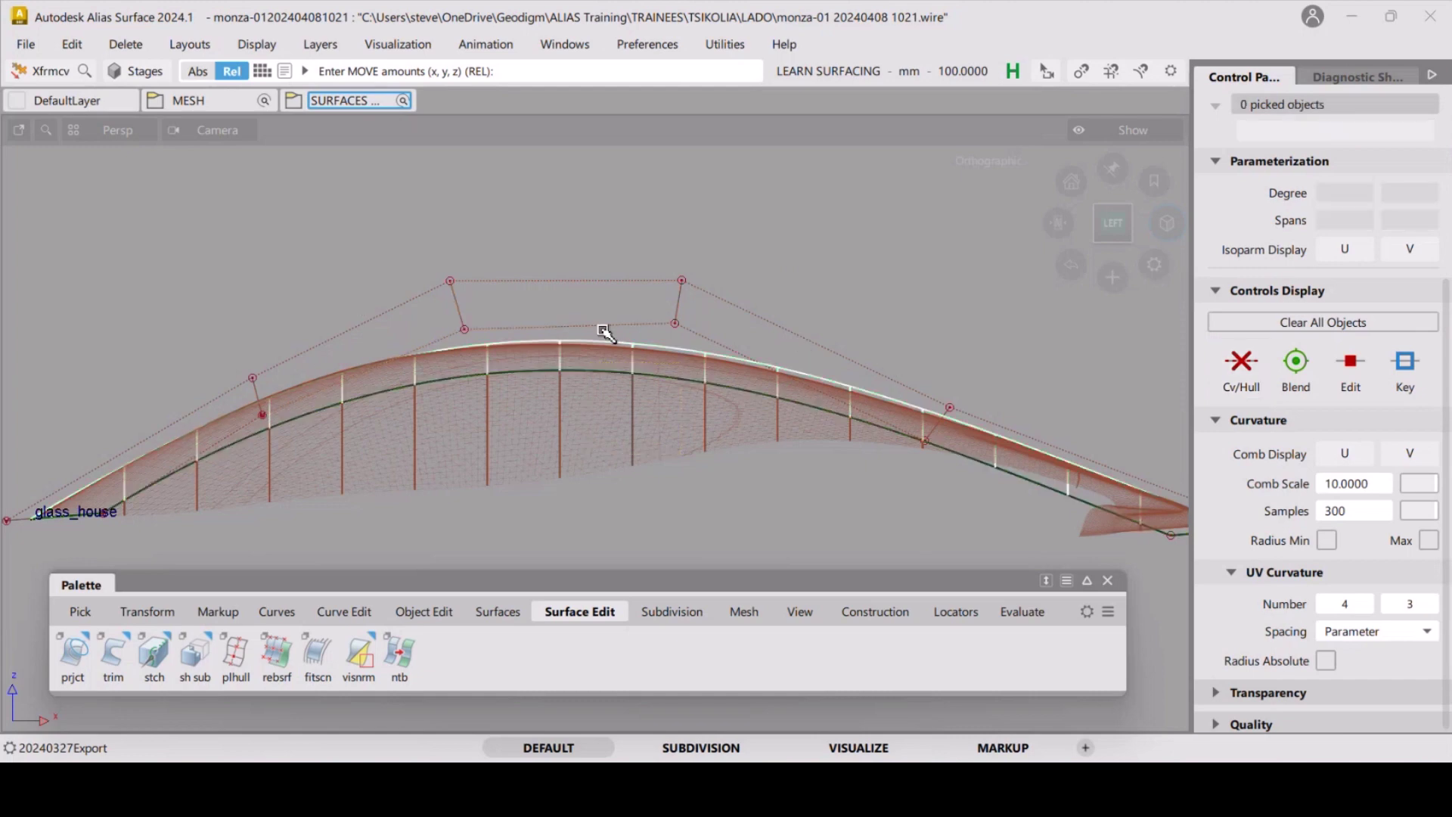
Show the surface's opposite end with non-proportional scale, and switch CV moving to Edge Loop selection.
scroll(661, 325, down, 2)
alt+shift+drag(740, 335, 683, 398)
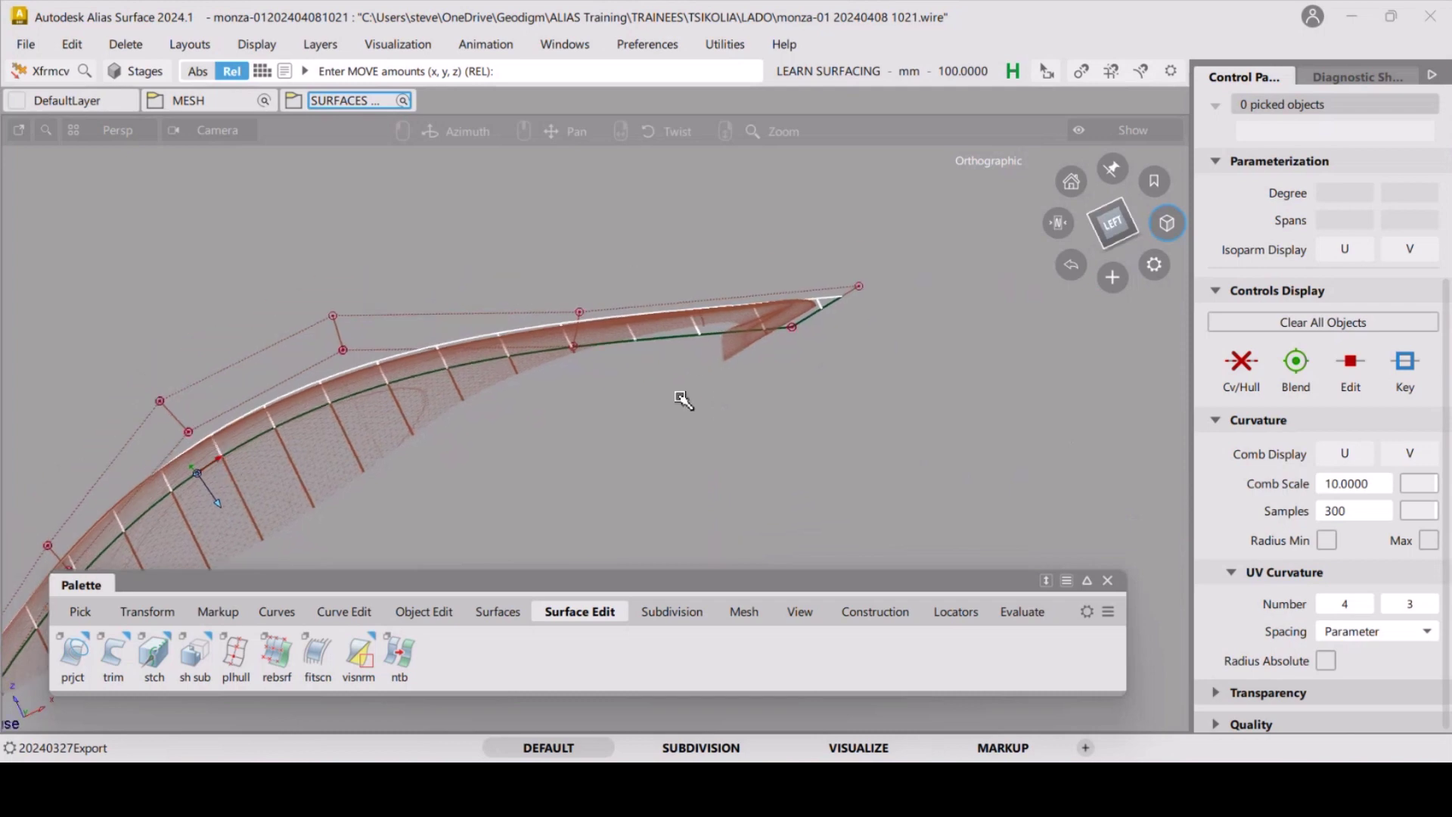
click(1058, 221)
scroll(878, 281, down, 5)
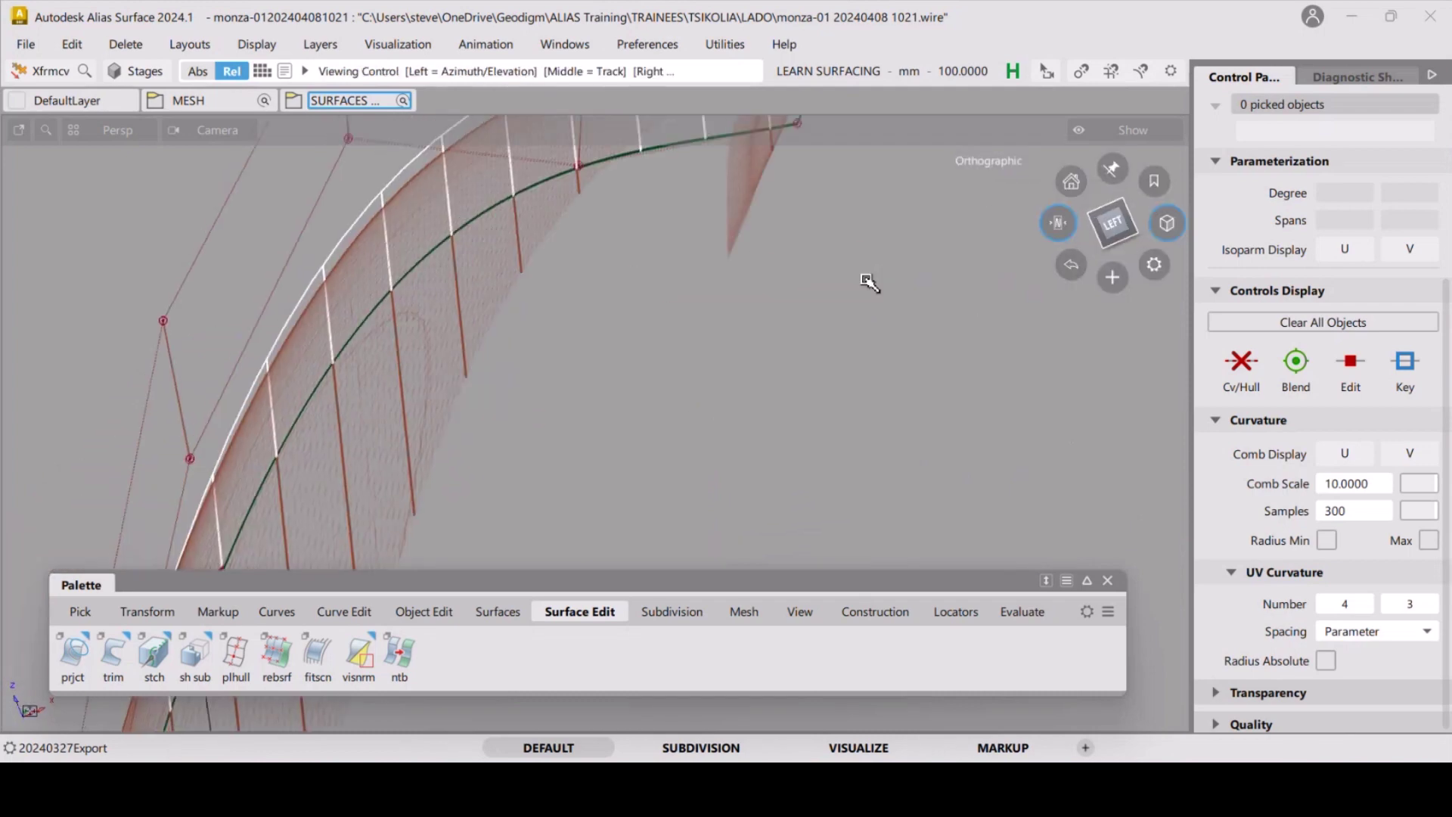
alt+shift+drag(744, 414, 742, 315)
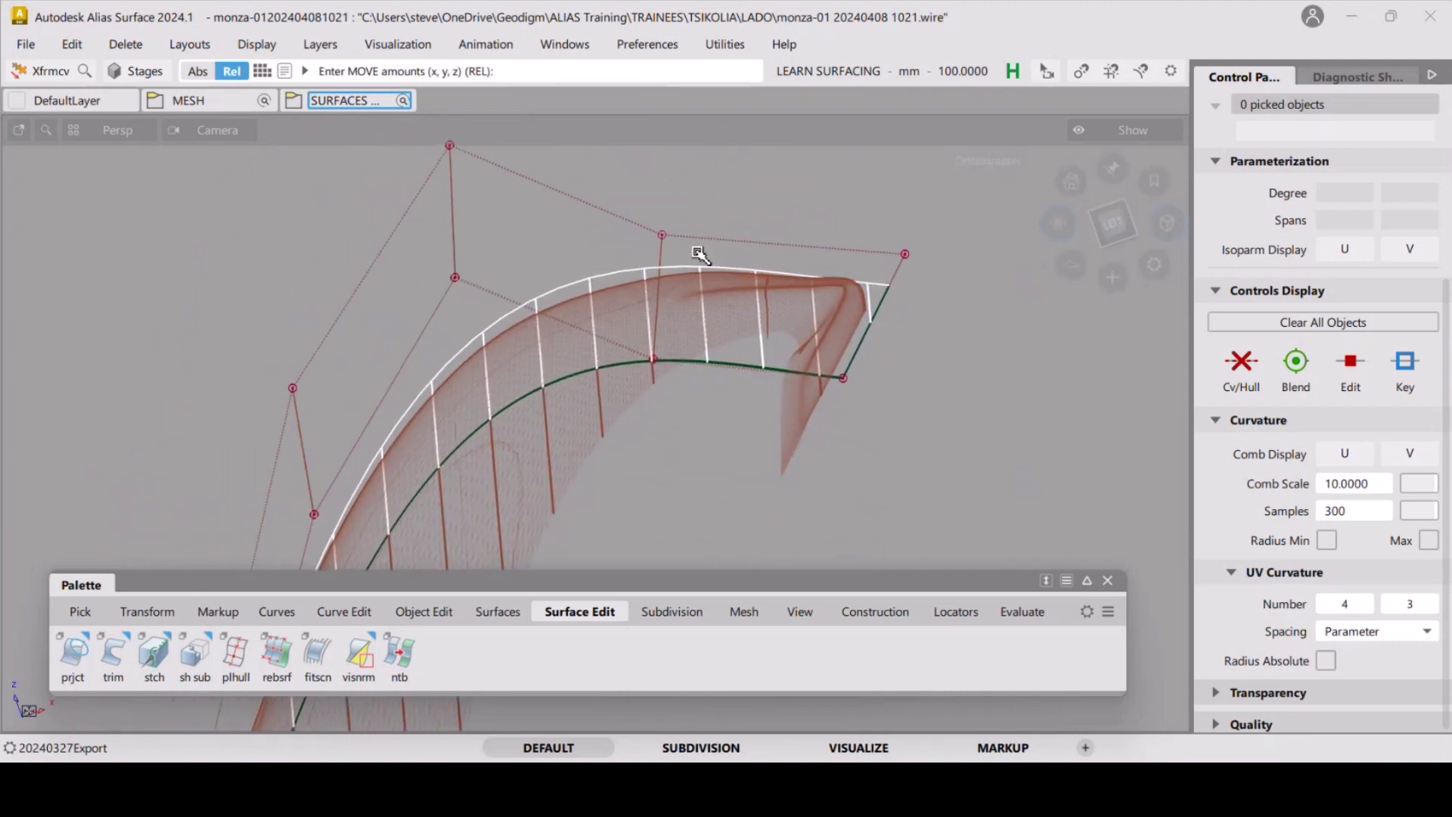
alt+shift+drag(699, 254, 565, 250)
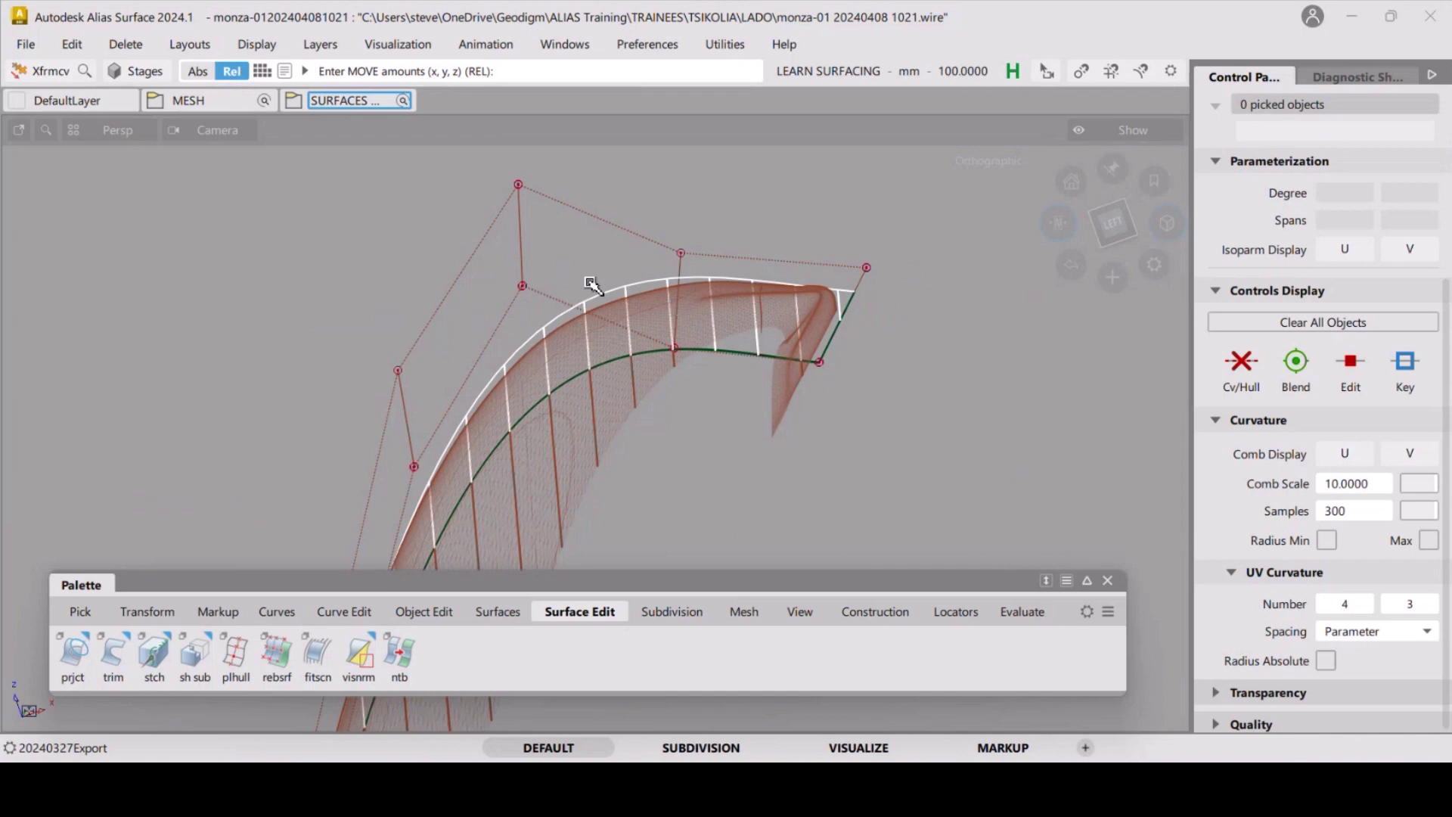
click(806, 359)
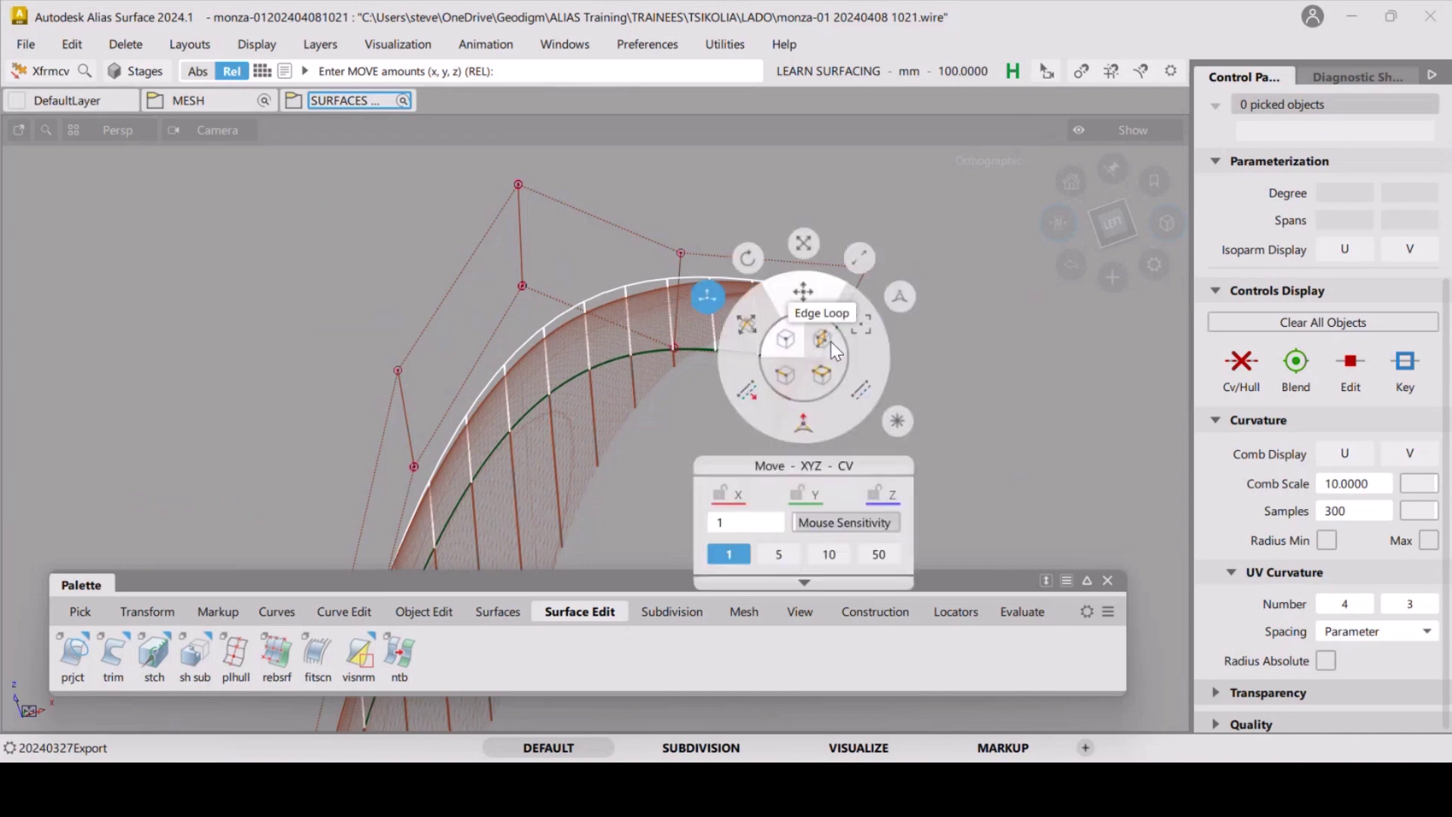
click(826, 338)
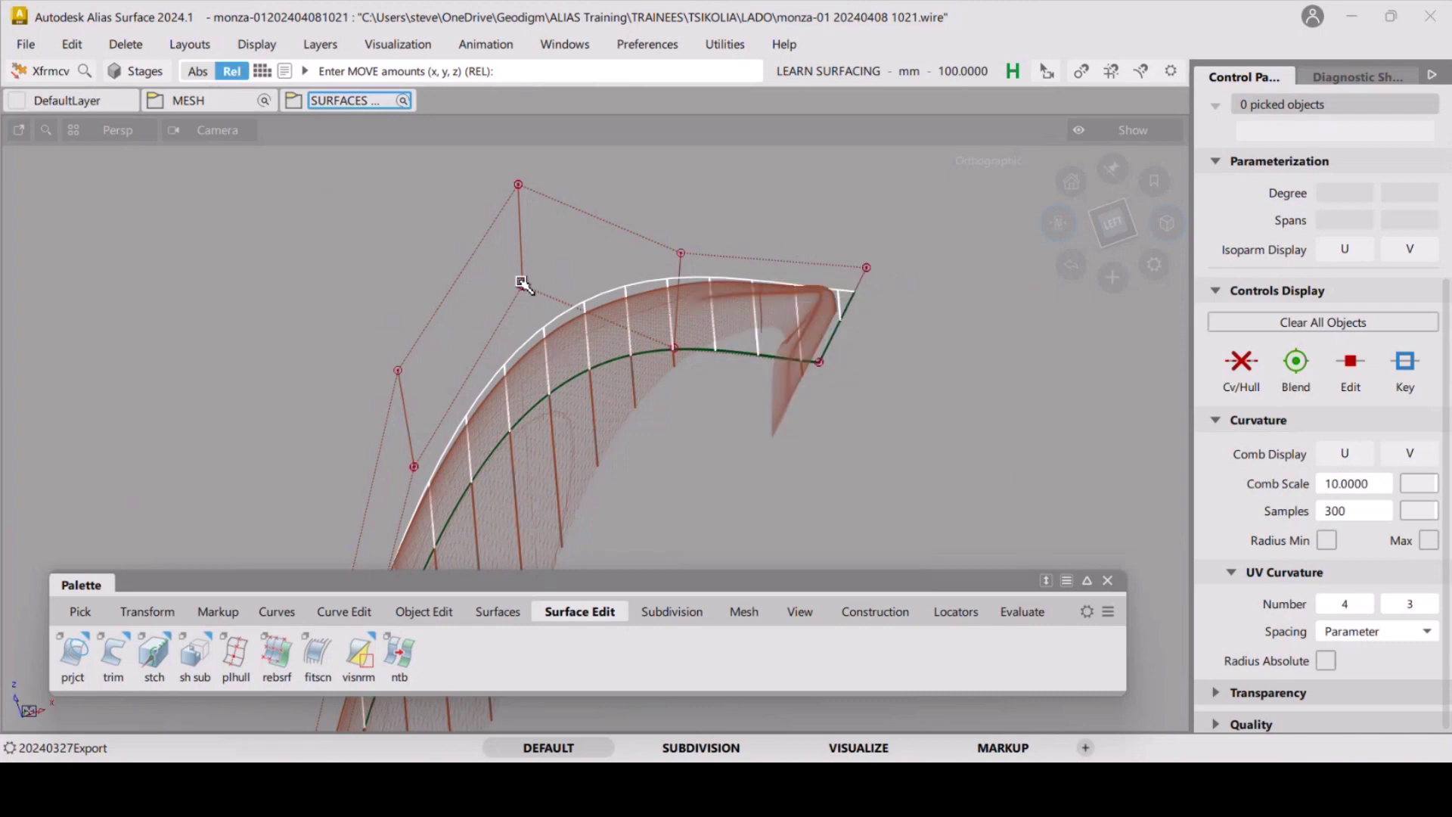
Try moving the cross hull row of four CVs third from the surface's far end, and undo the move.
click(520, 258)
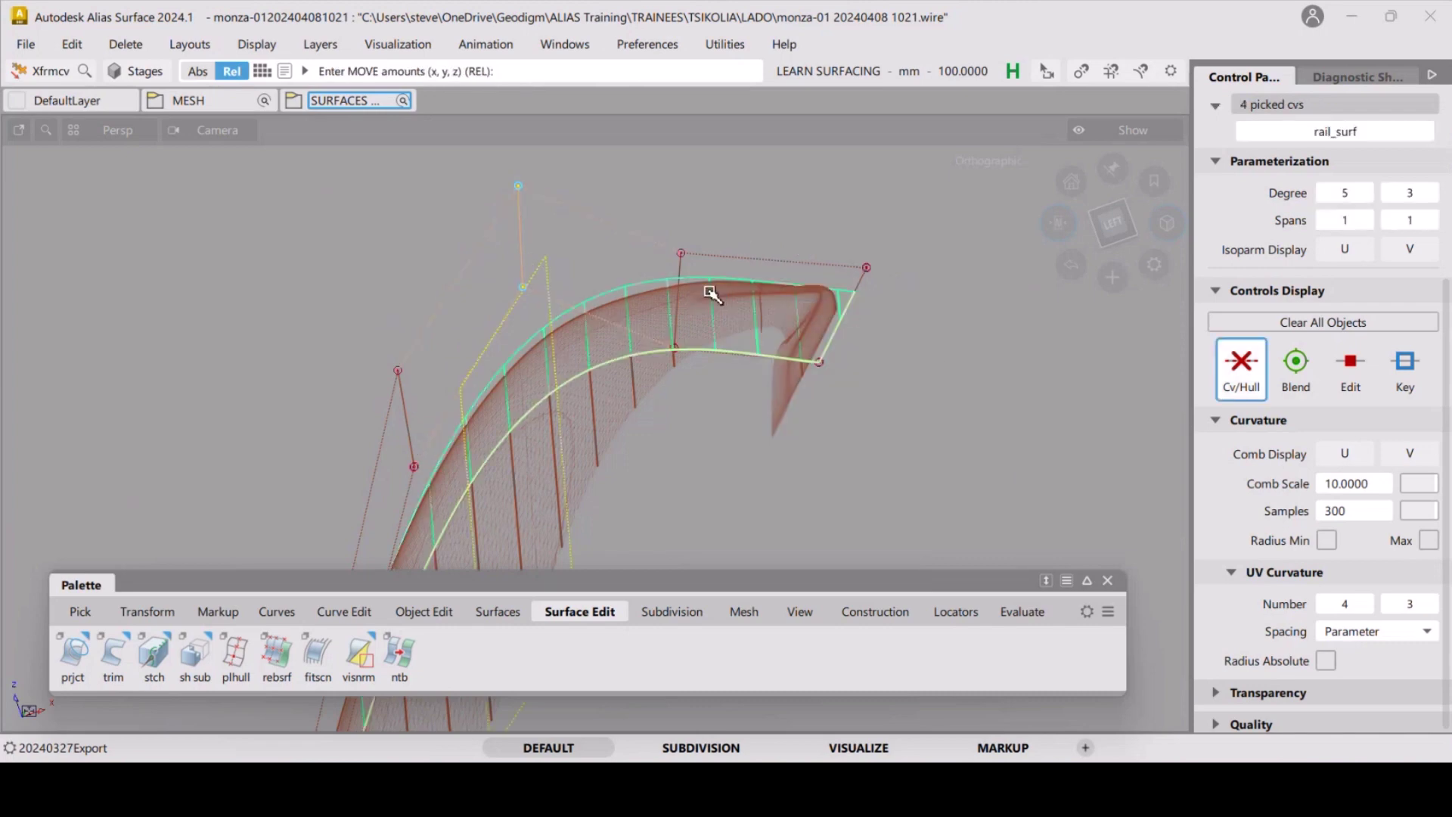
mouse_move(971, 336)
mouse_down()
mouse_move(992, 360)
mouse_move(974, 340)
mouse_up()
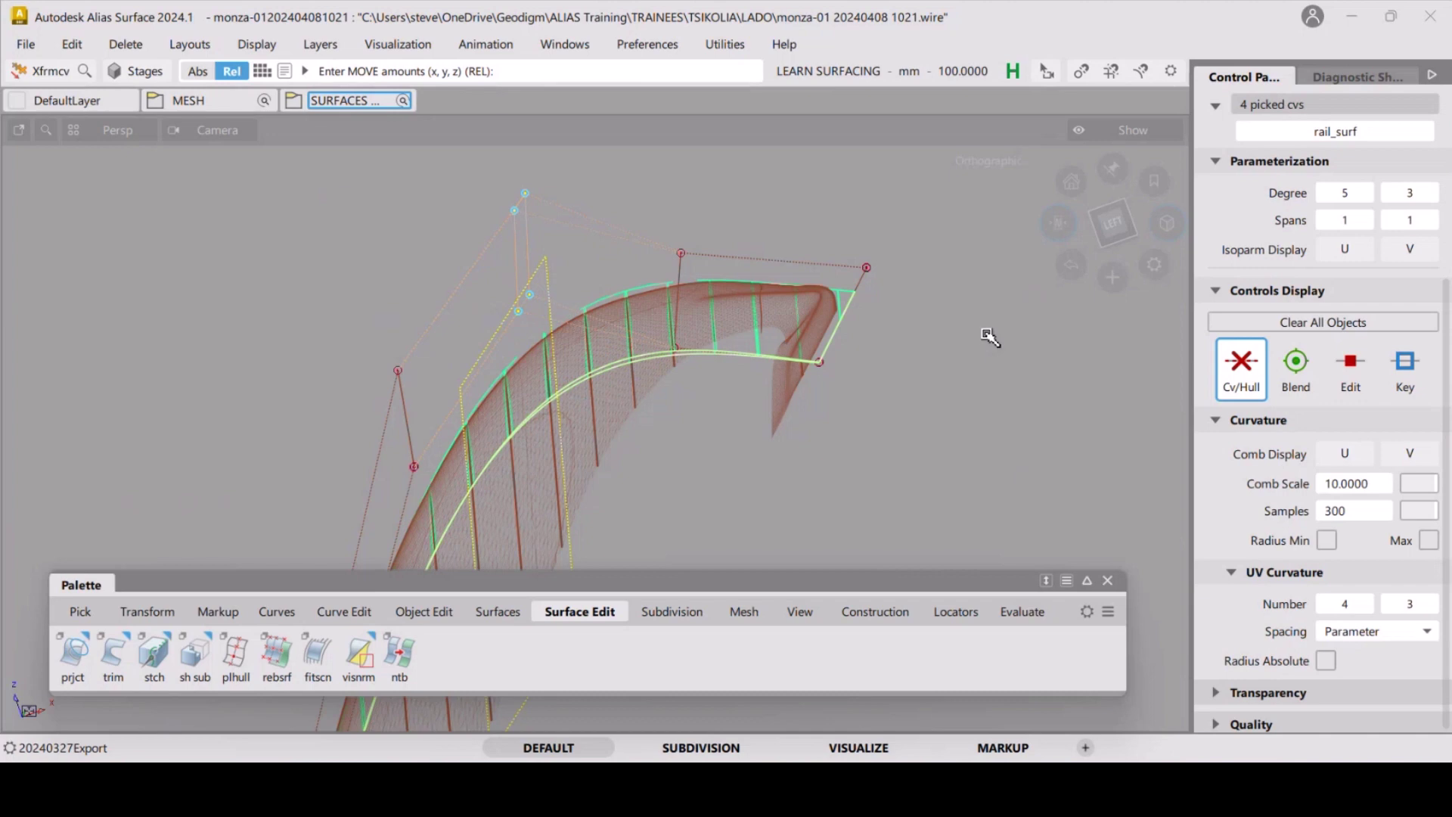
key(ctrl+z)
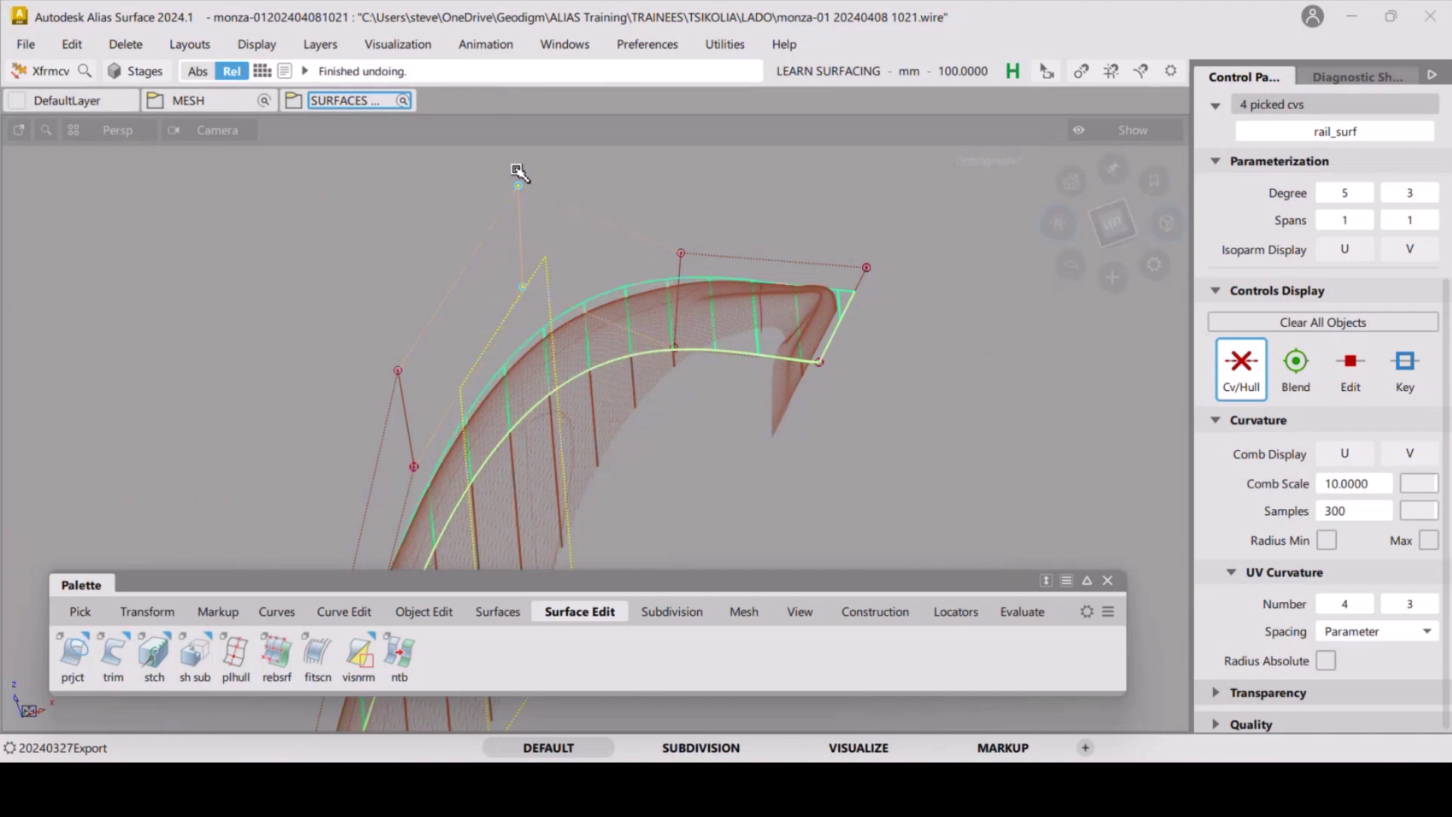
Lower the same cross hull row of four CVs to flatten the bulge near the surface's far end.
click(1115, 224)
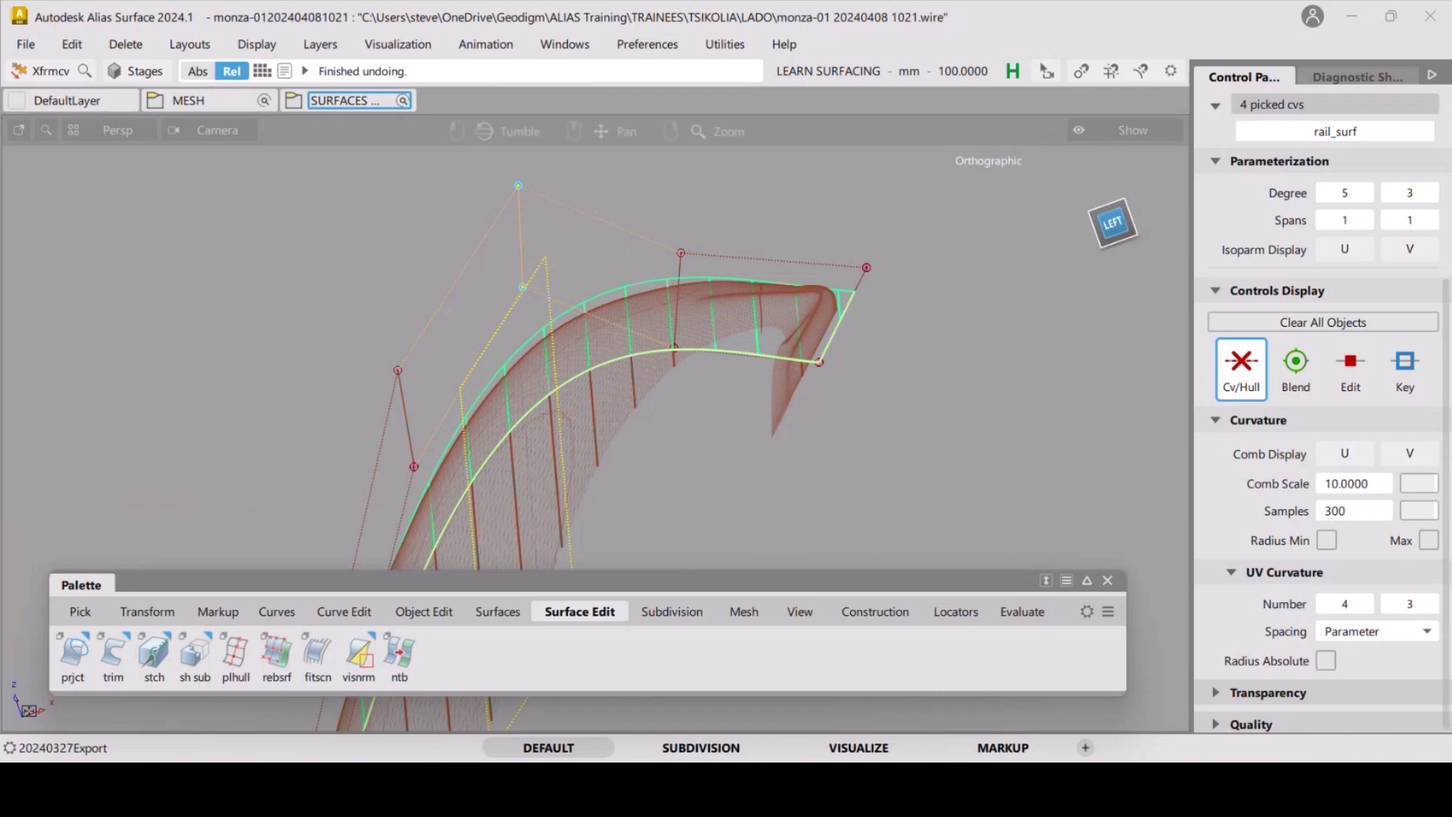
alt+shift+drag(649, 378, 719, 363)
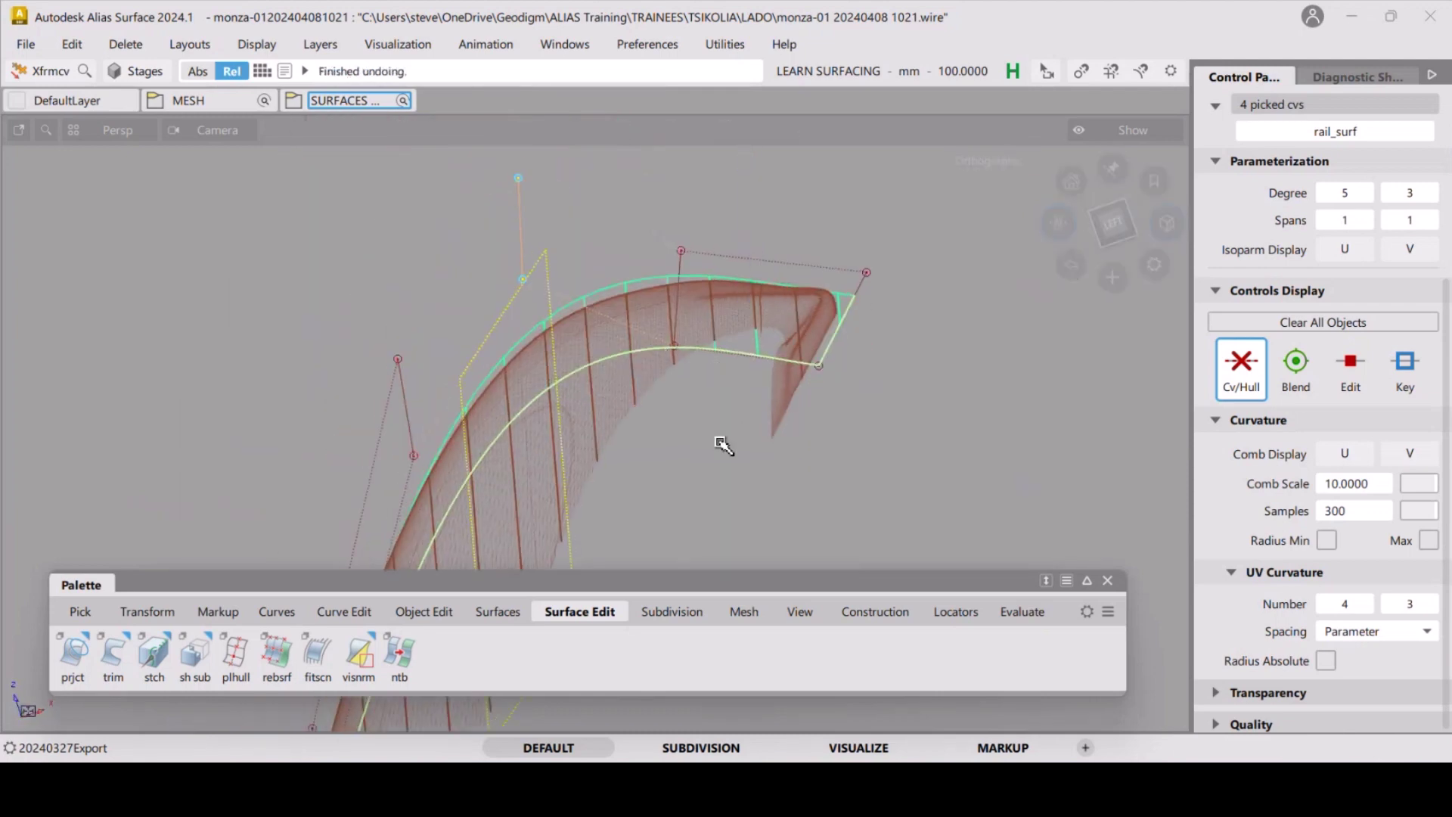
drag(719, 444, 725, 486)
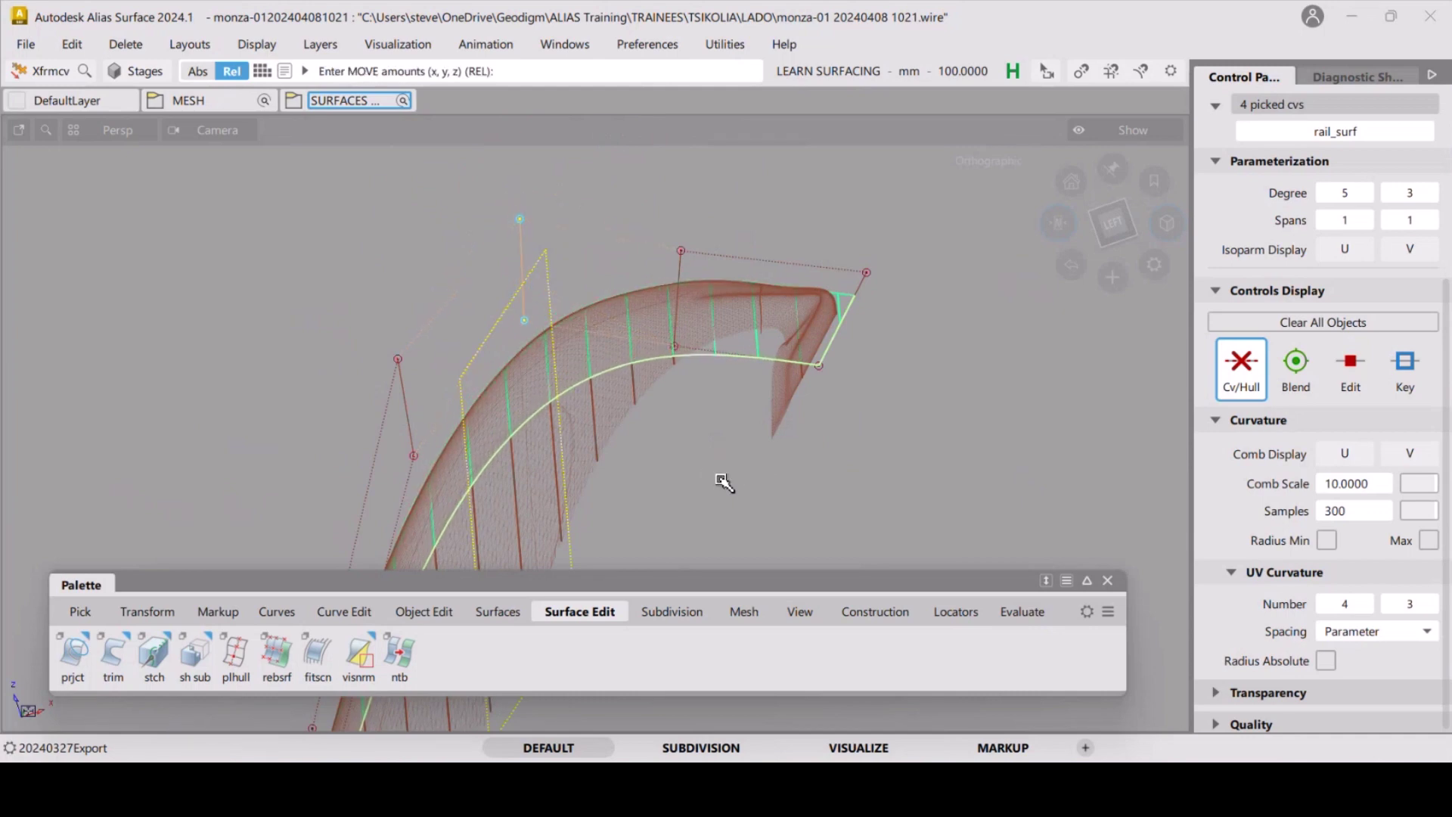
Raise the cross hull row next to the surface's far end slightly, and check the hull flow from another angle.
click(680, 263)
drag(848, 461, 876, 446)
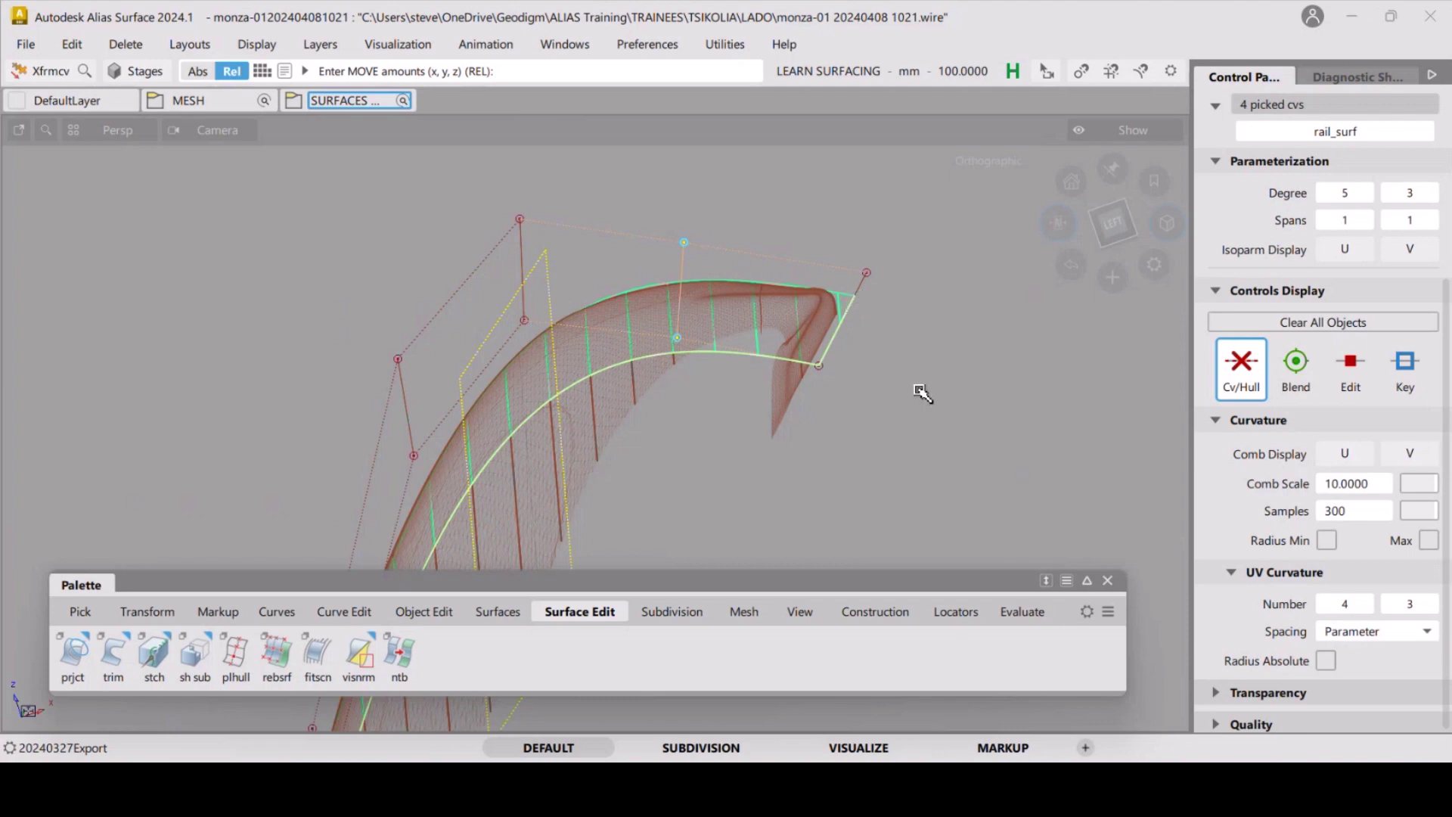
drag(919, 390, 921, 386)
alt+shift+drag(869, 269, 733, 298)
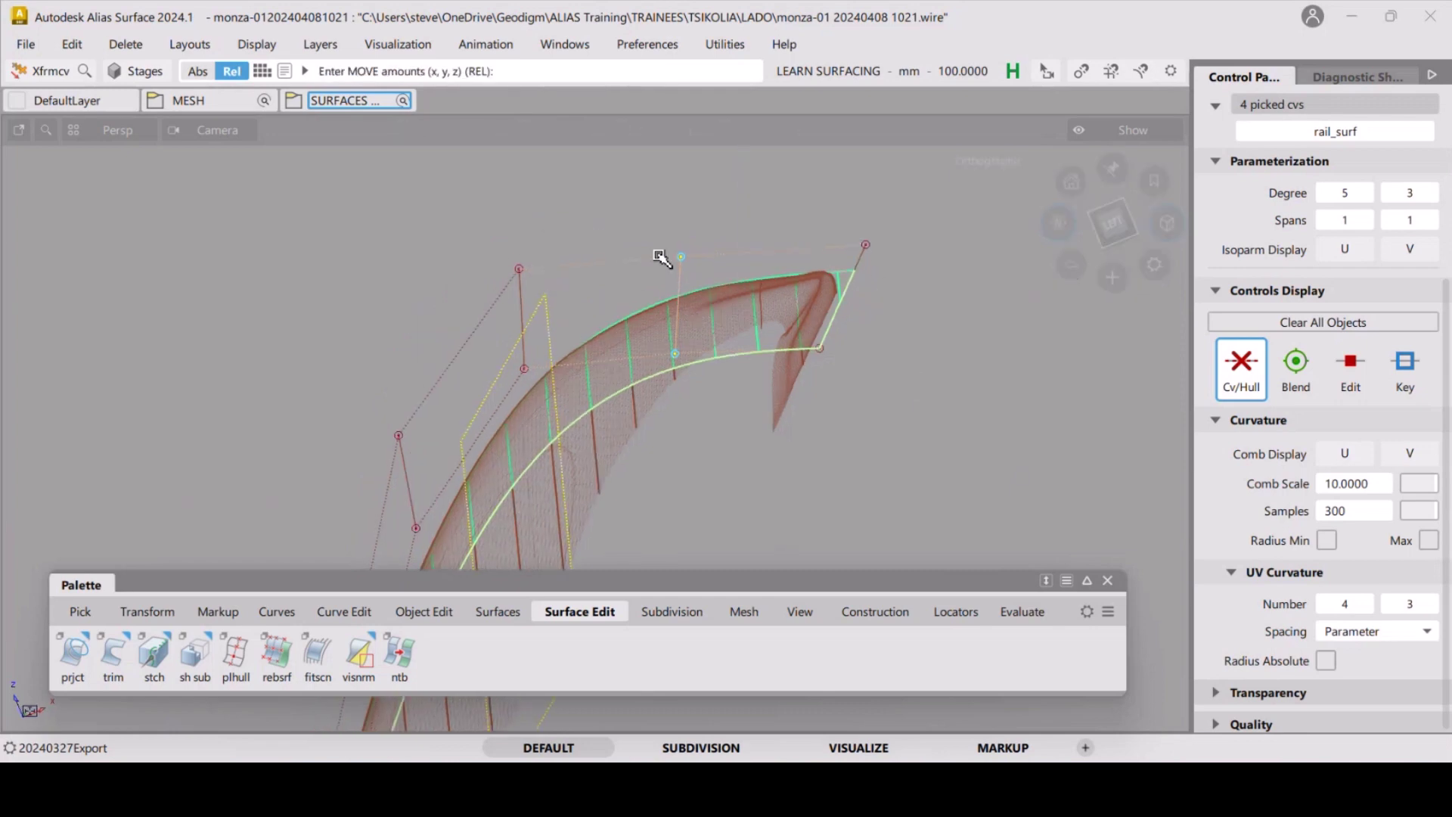
key(shift+alt)
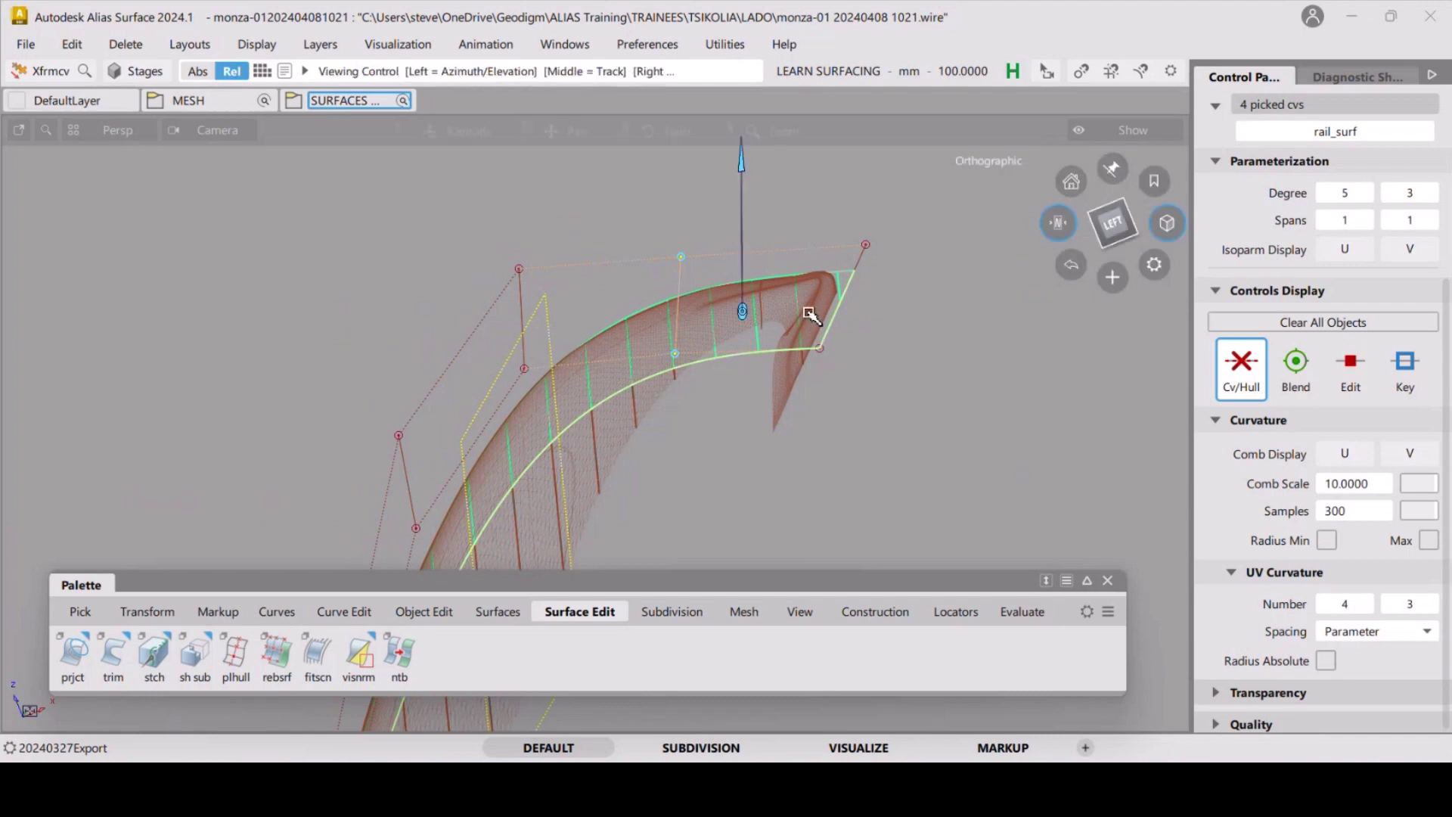
Switch CV moving to single CV selection and slightly lower the outer side CV of the hull row next to the surface's far end.
alt+shift+drag(811, 316, 972, 367)
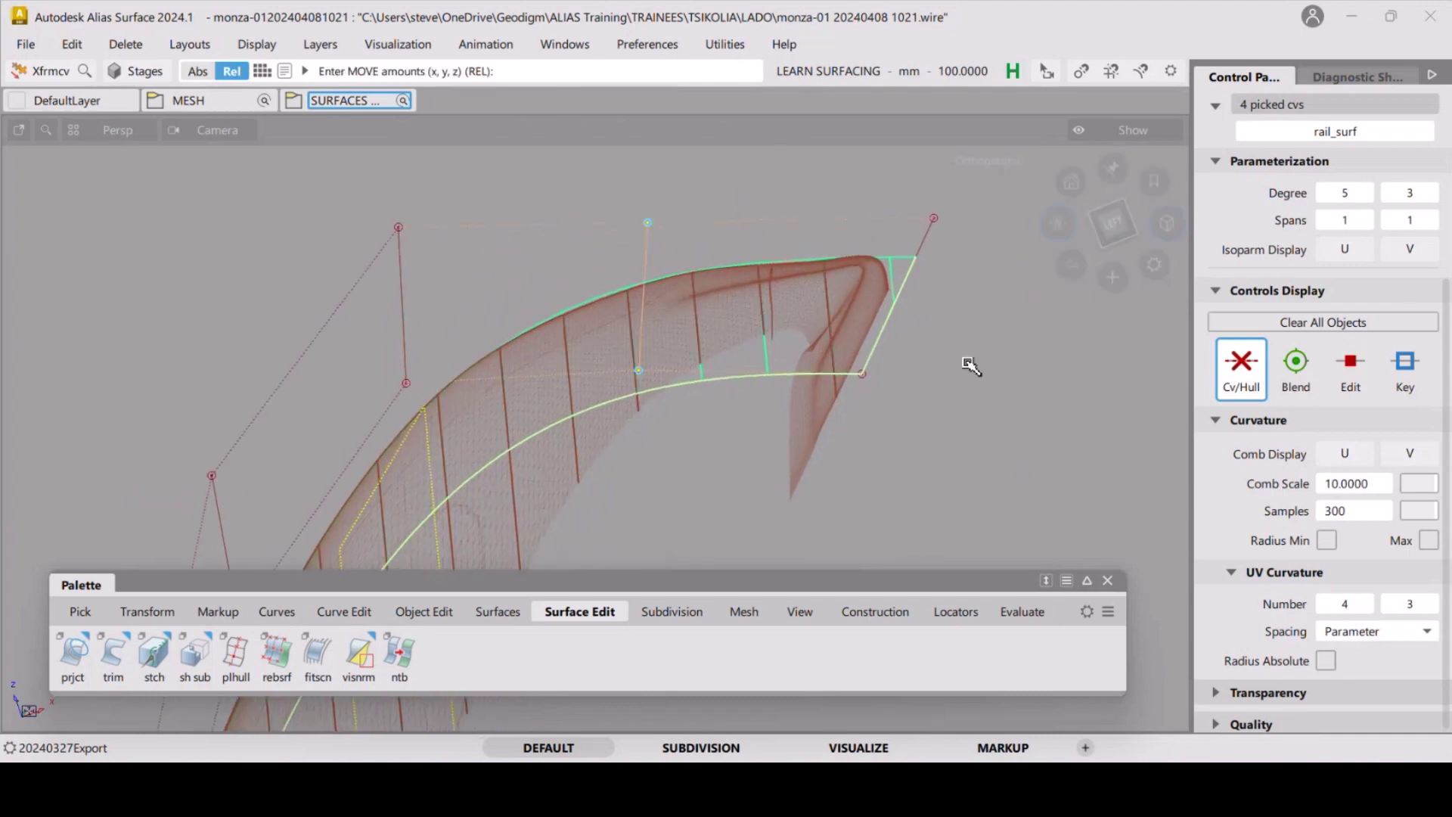
key(ctrl+shift+n)
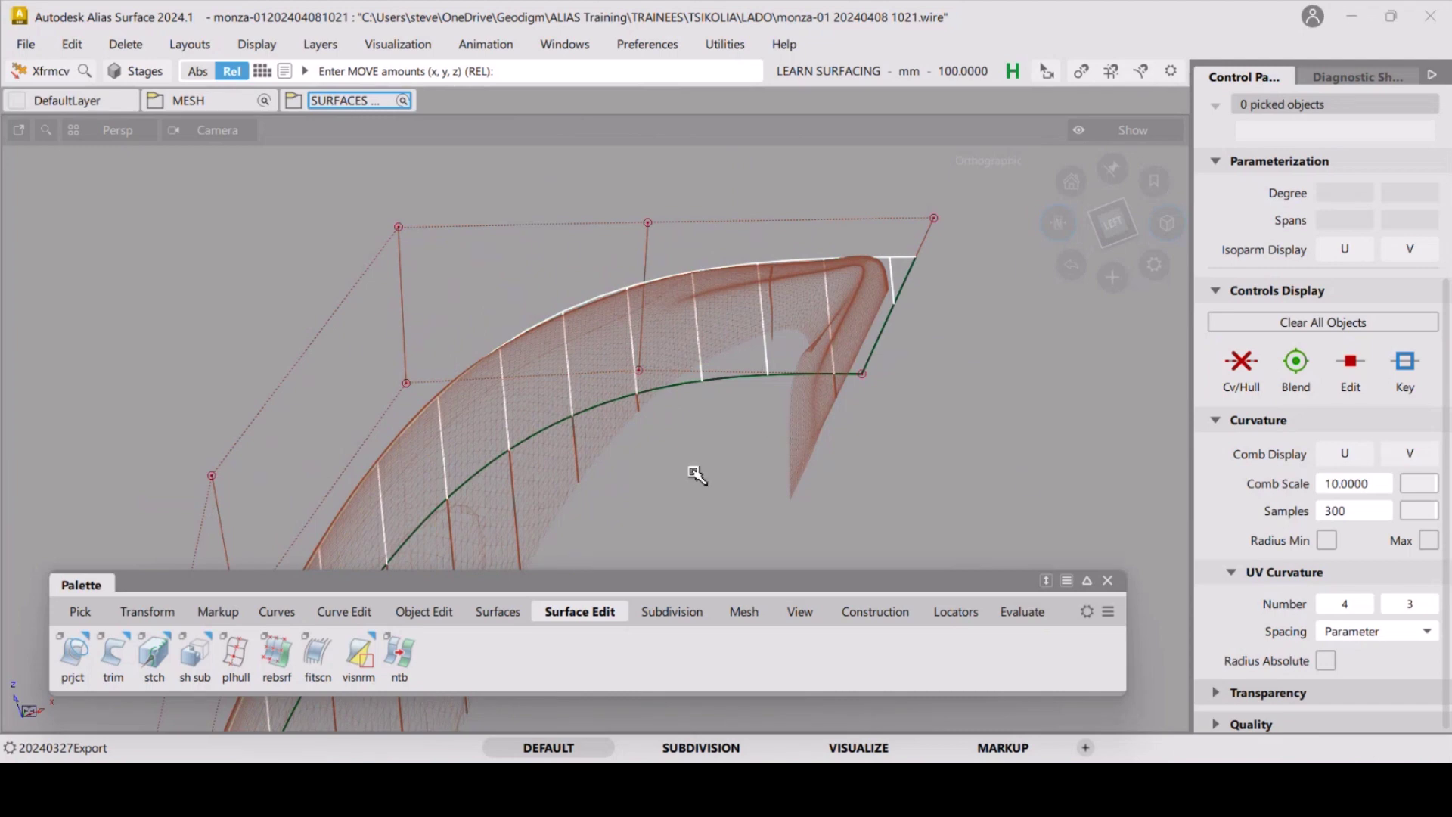
right_click(643, 389)
click(628, 380)
click(644, 374)
click(690, 384)
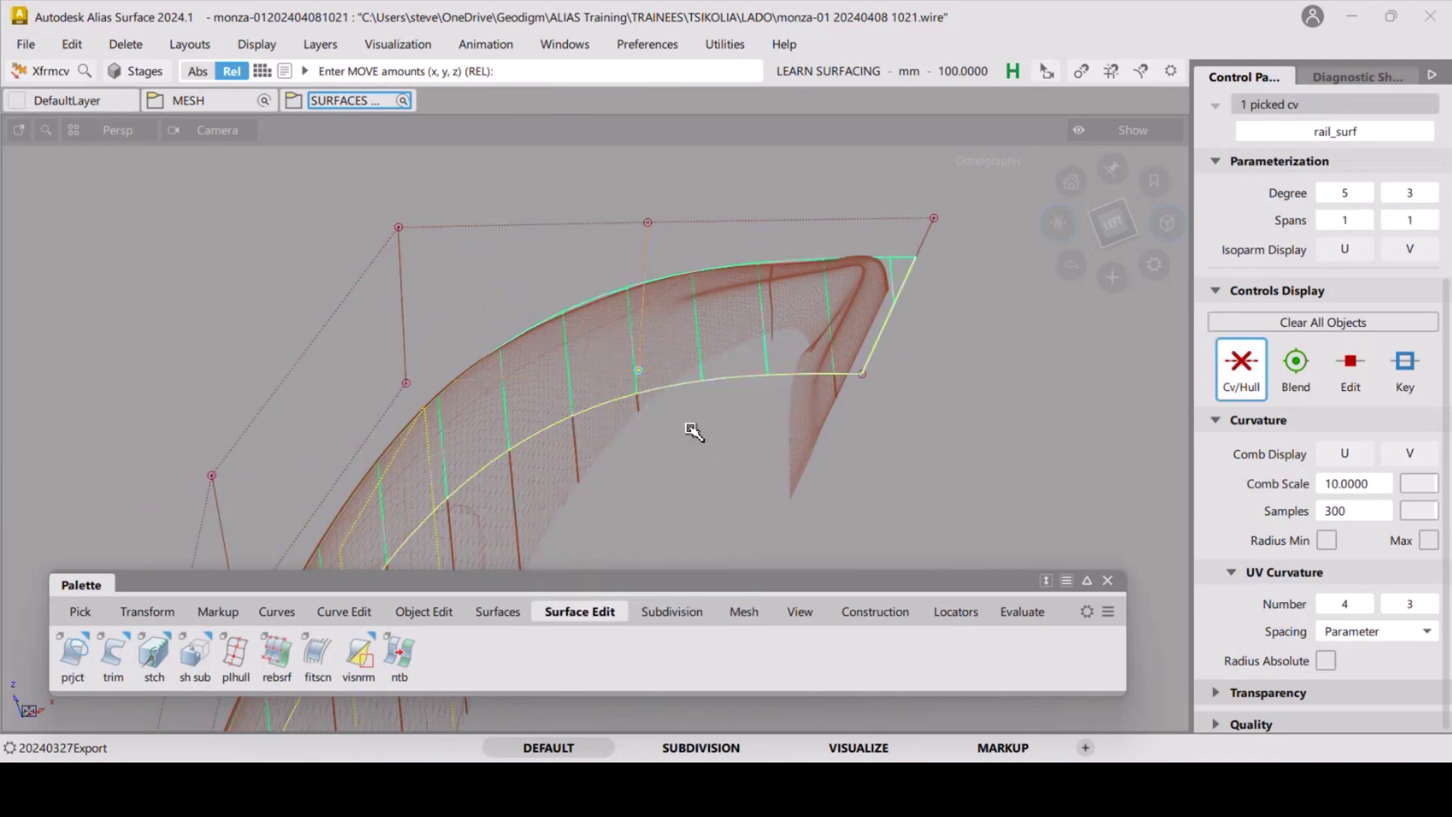
drag(693, 432, 695, 434)
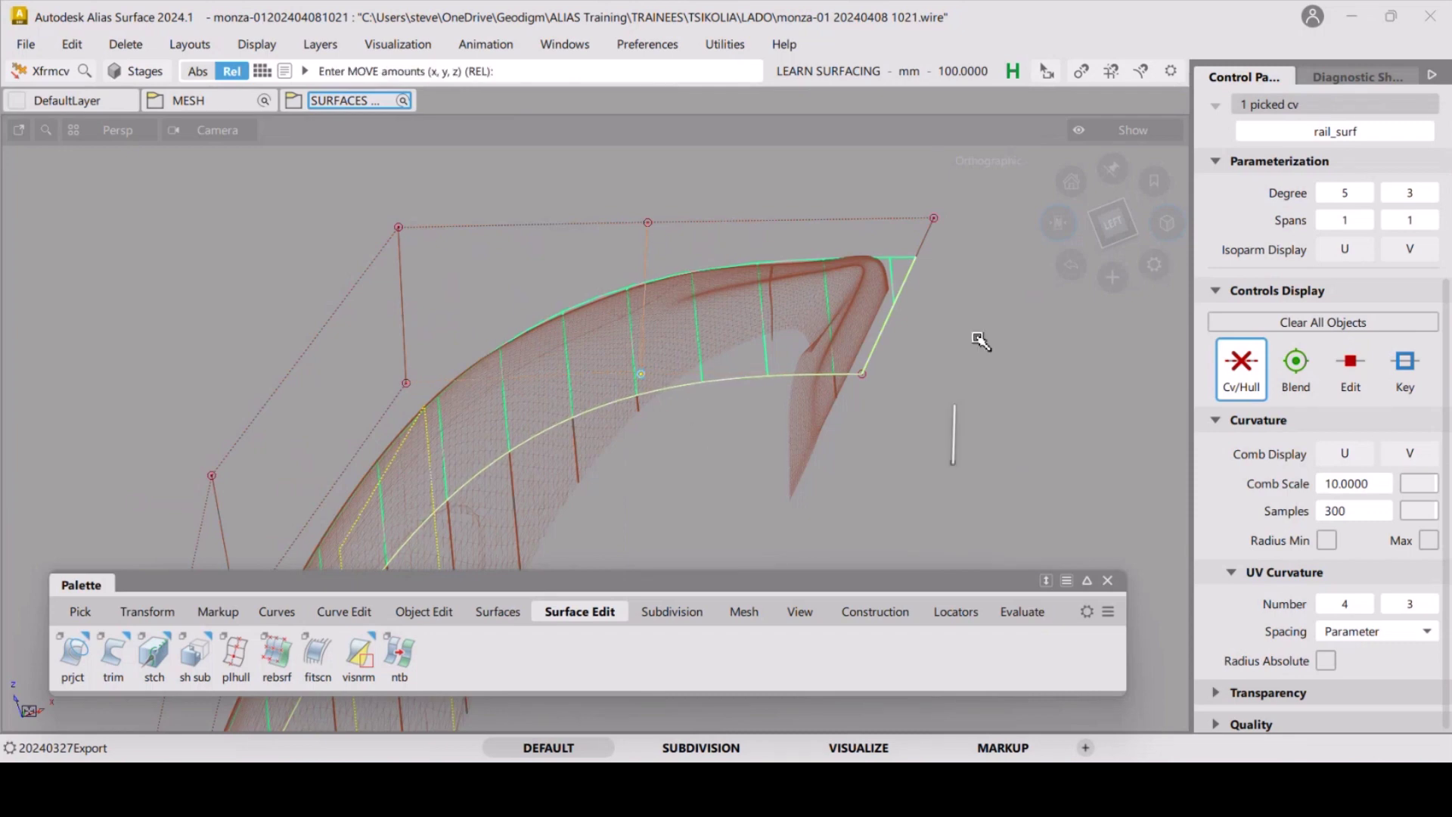
Turn off non-proportional scale and show the whole glass house surface in the left view.
alt+shift+drag(979, 341, 775, 360)
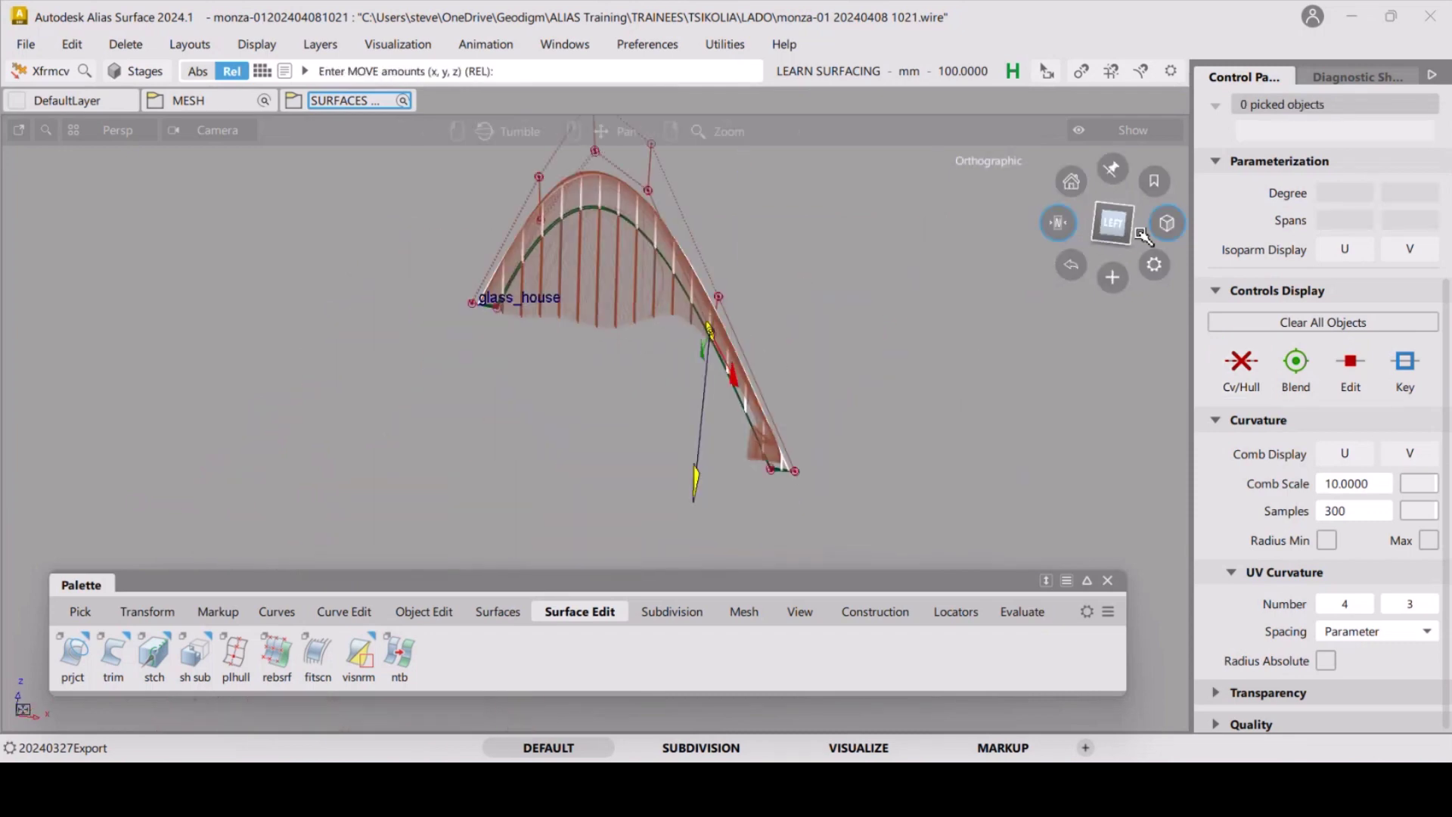
click(1061, 224)
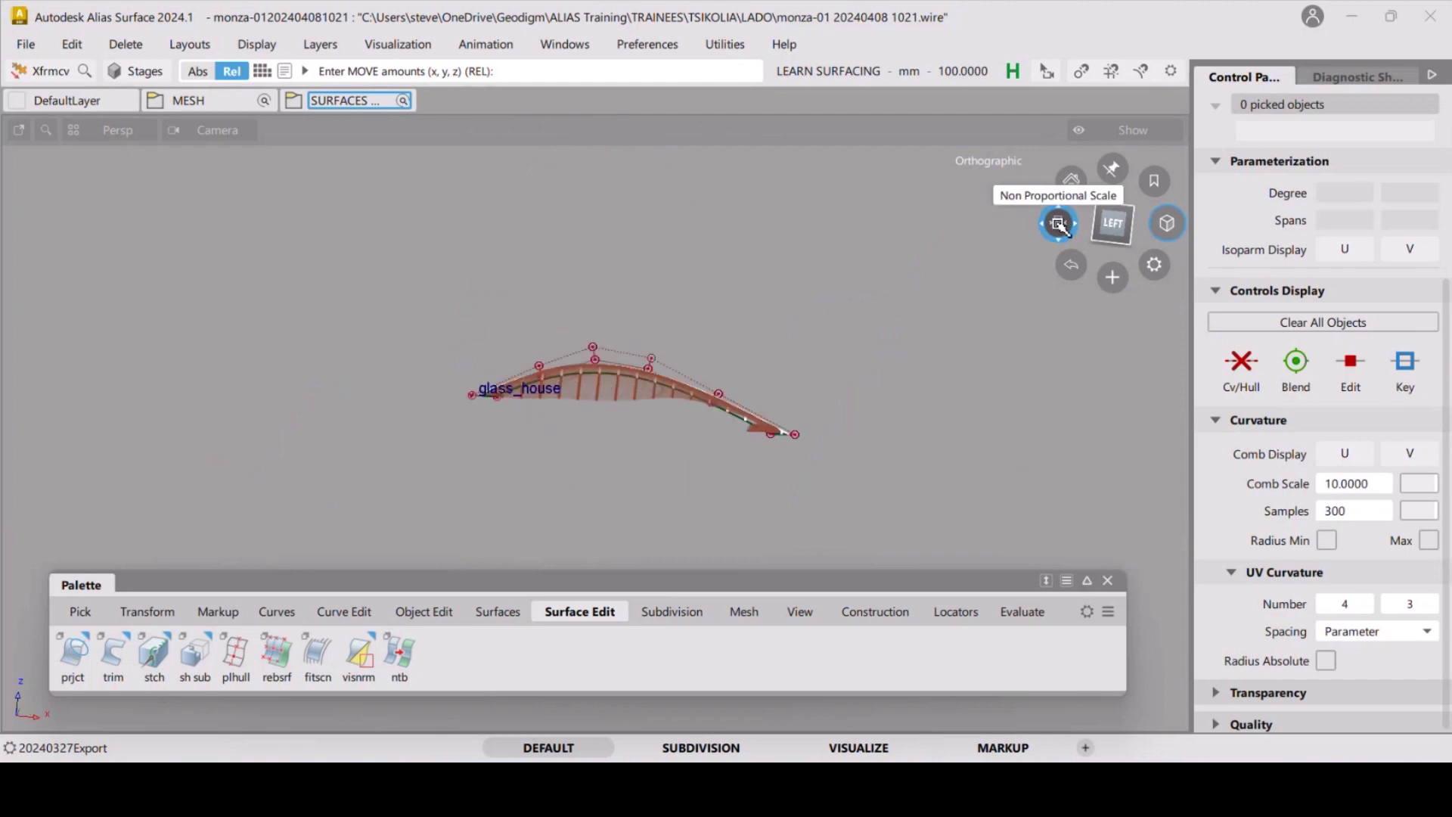
alt+shift+right_drag(810, 431, 826, 273)
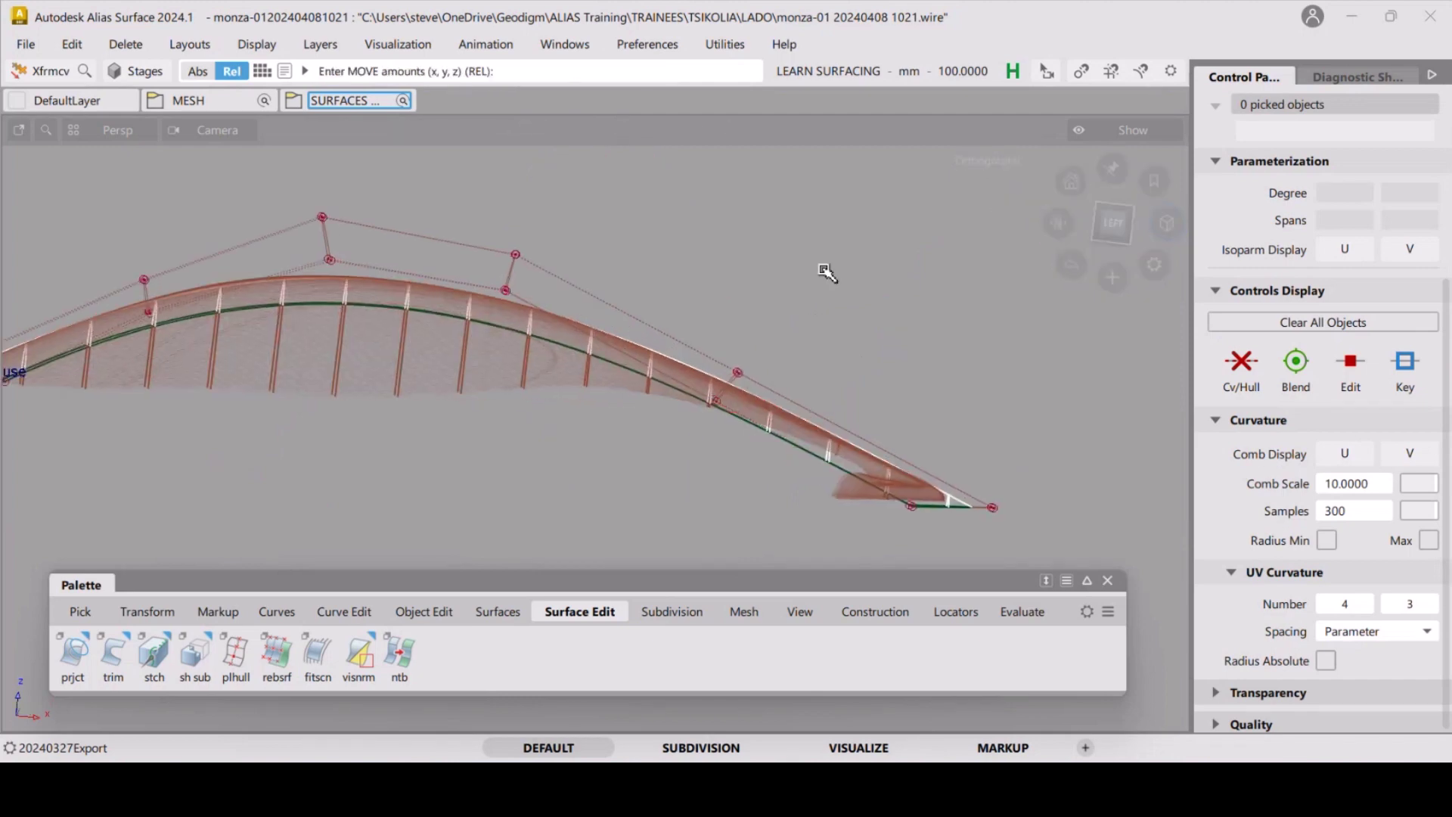
click(1113, 223)
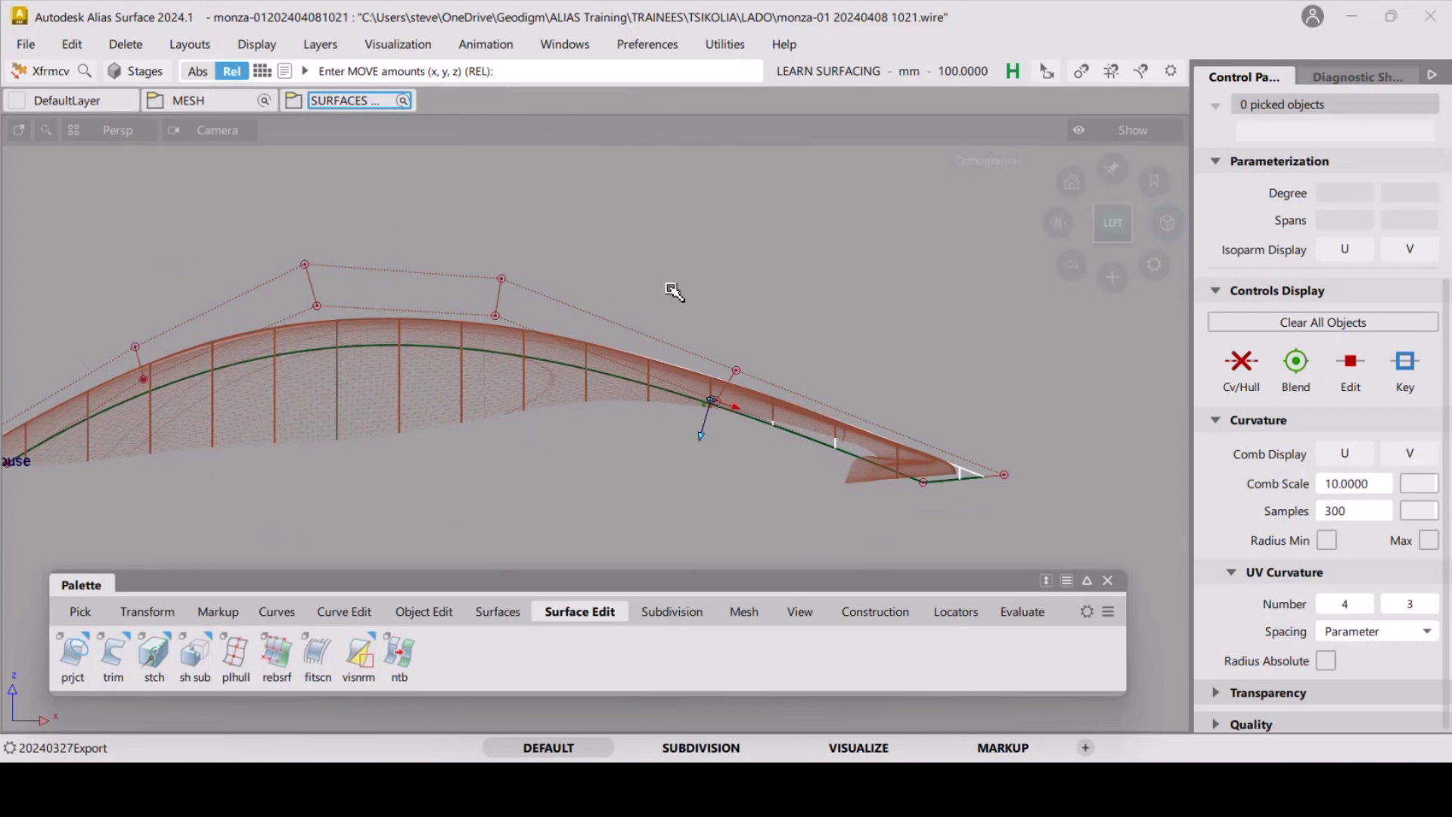
alt+shift+middle_drag(606, 265, 690, 308)
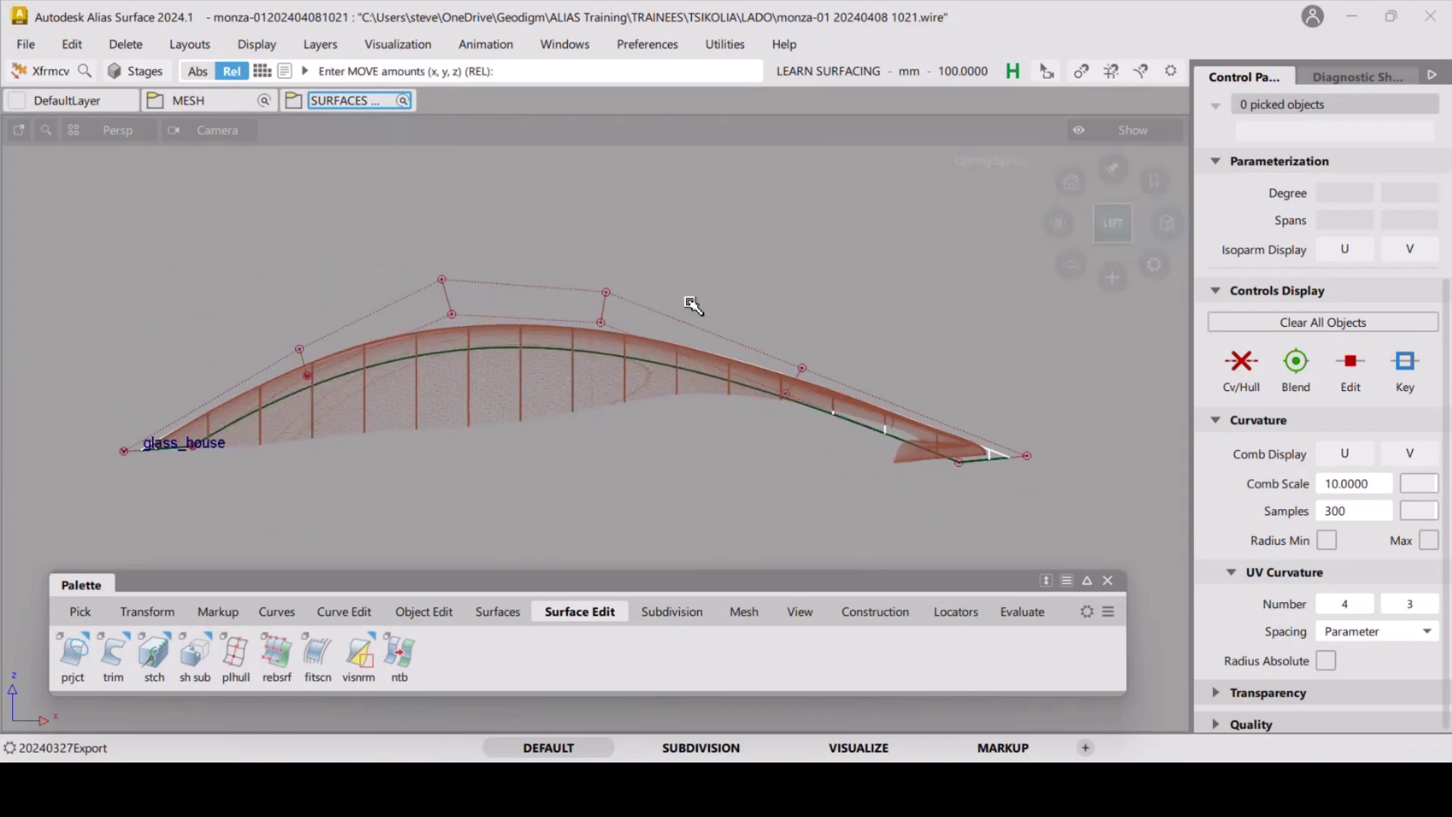
key(Escape)
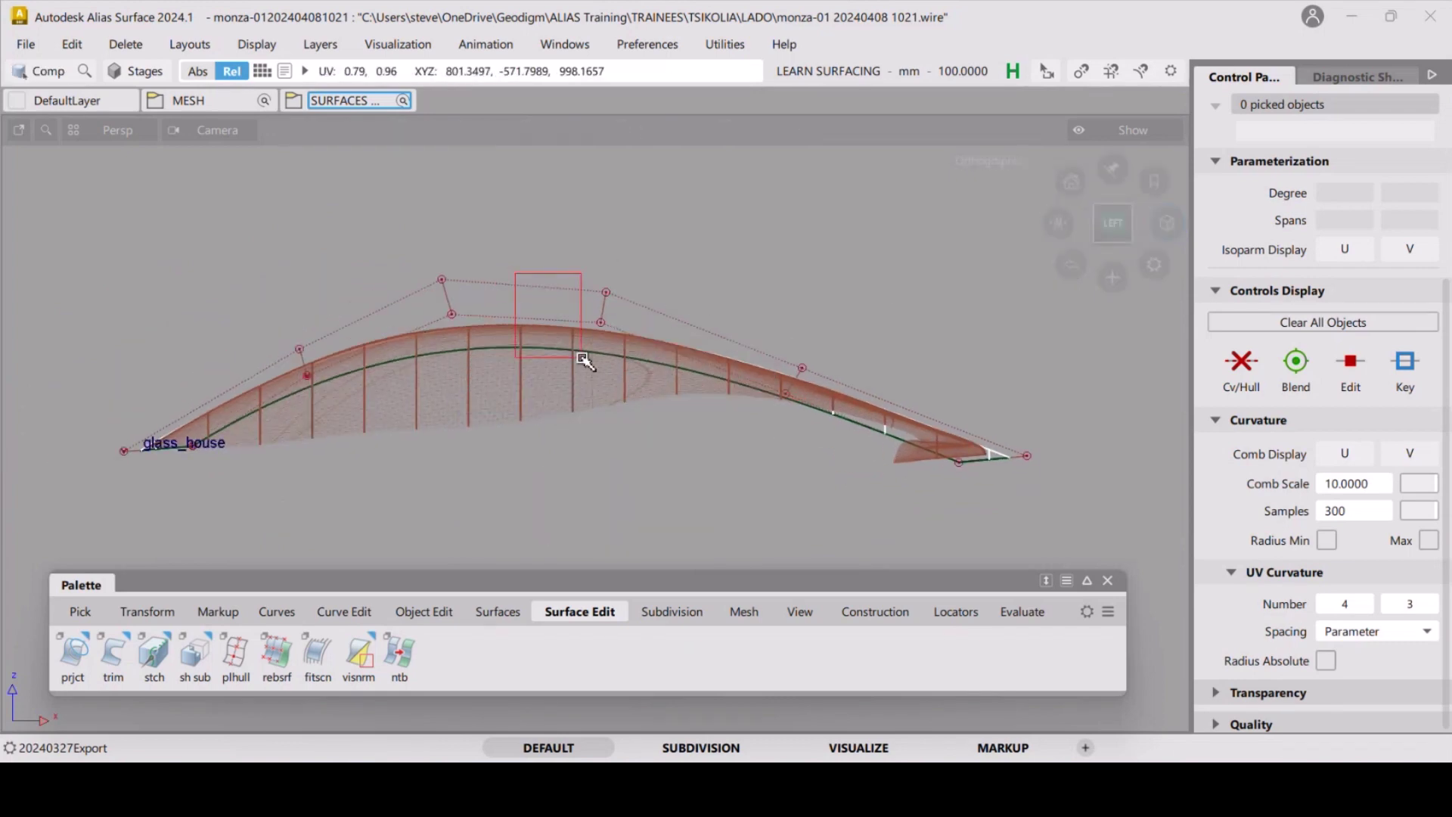
Examine the surface's V curvature comb from the side and at an angle, and hide the comb.
click(587, 366)
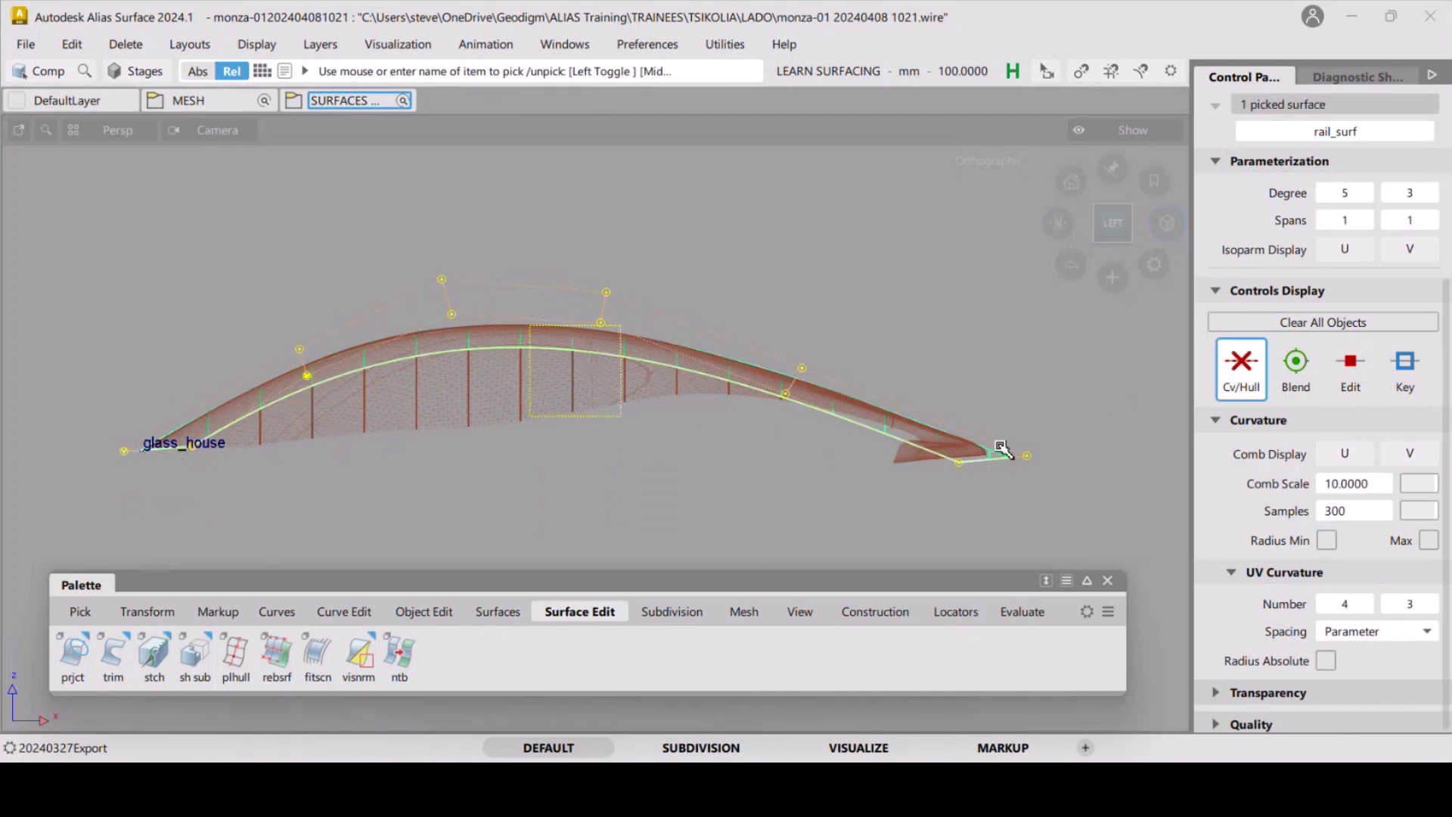
click(1408, 453)
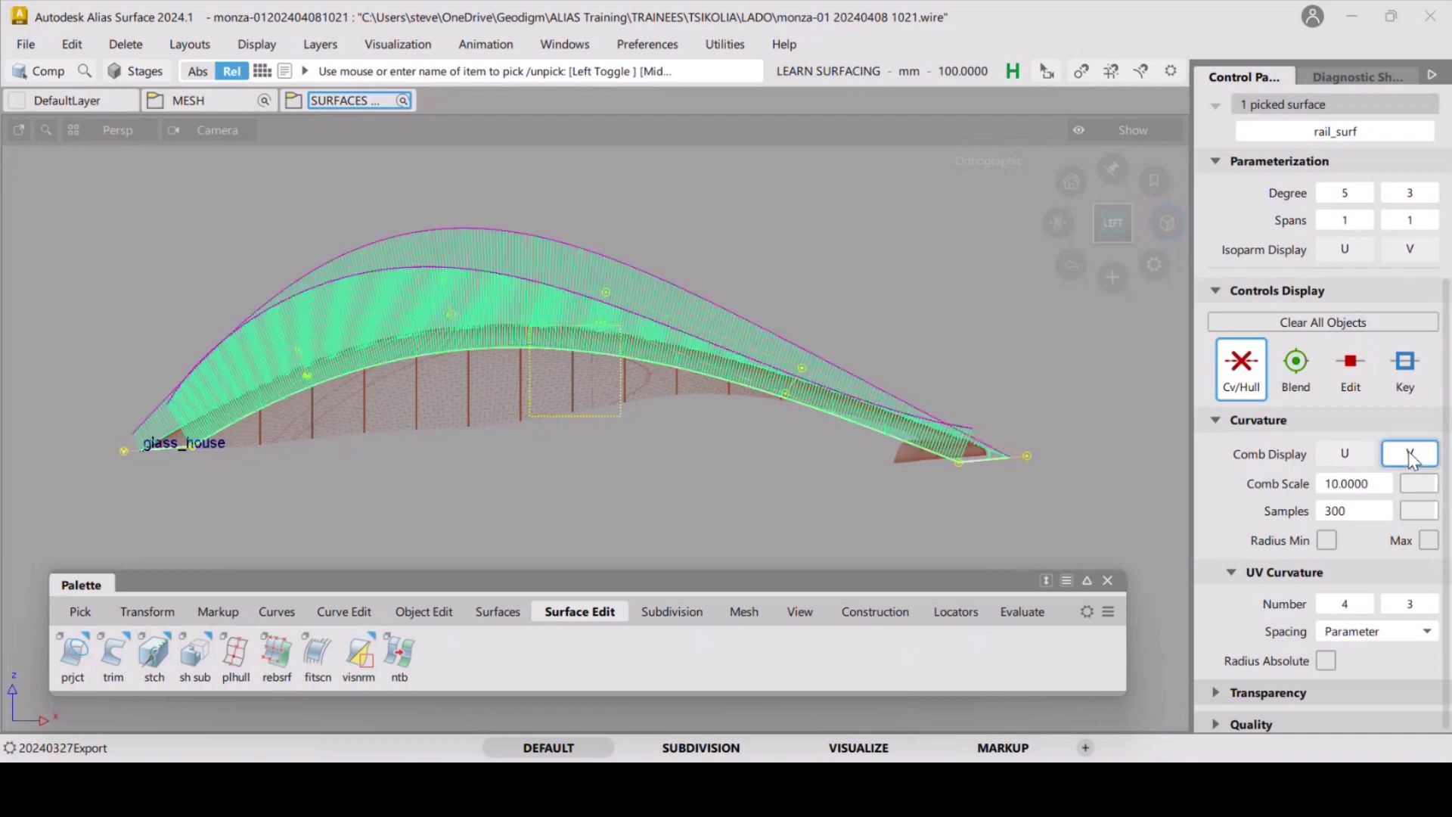
mouse_move(689, 279)
alt+shift+mouse_down()
mouse_move(649, 362)
mouse_move(982, 378)
alt+shift+mouse_up()
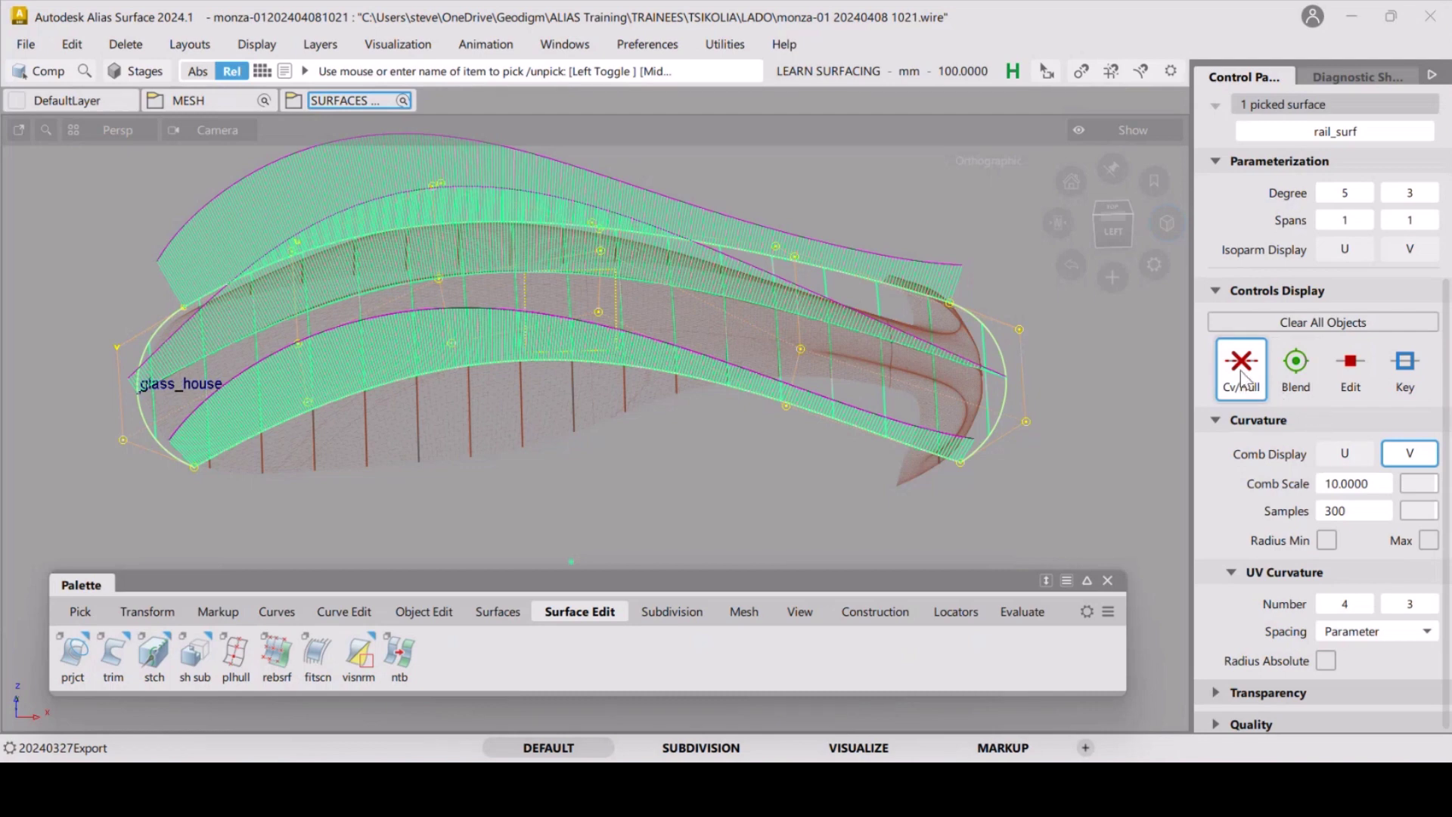
click(1410, 453)
Display the surface's V curvature comb in an angled front view and clear the selection.
alt+shift+drag(781, 390, 457, 412)
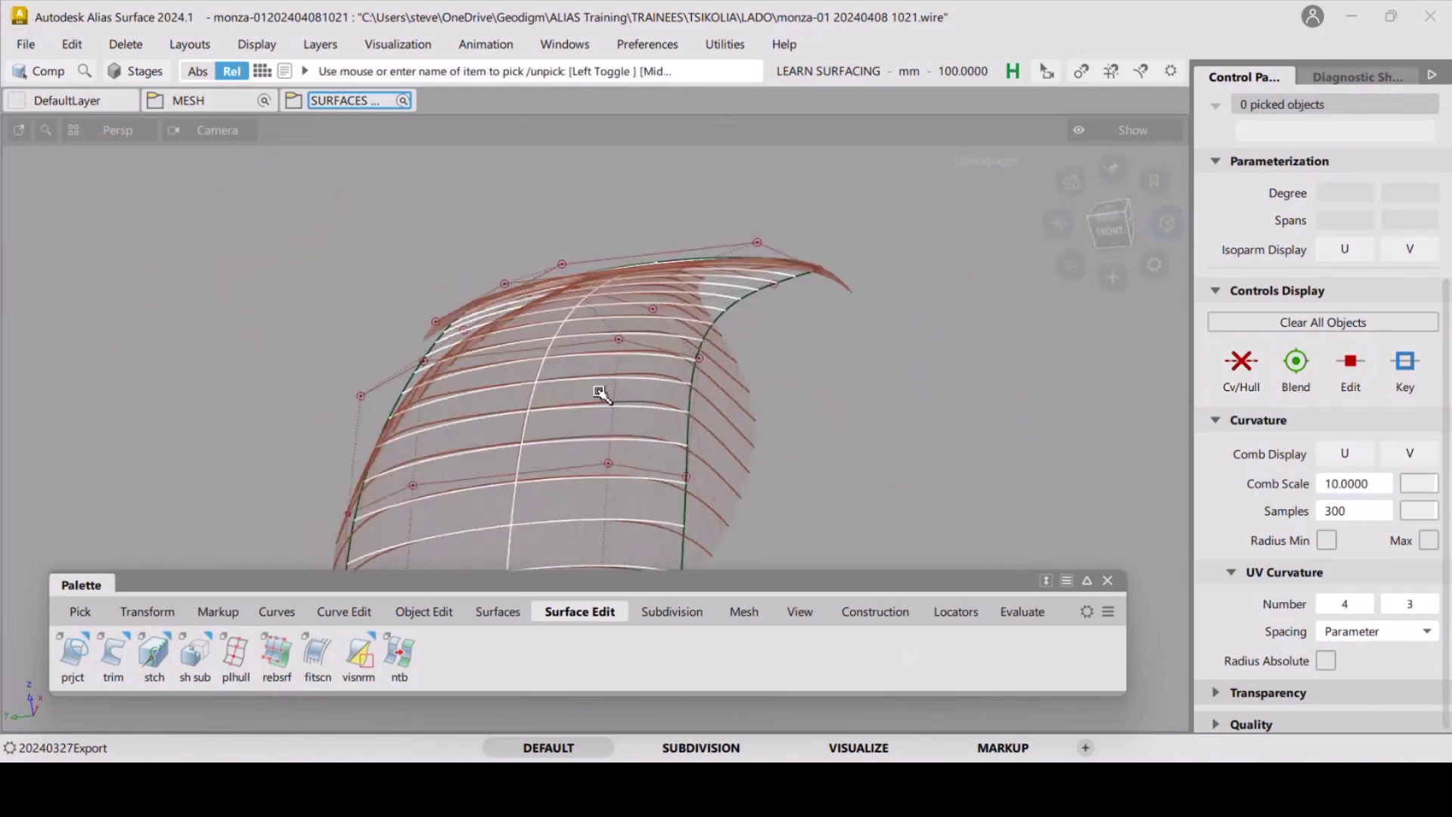
alt+shift+drag(600, 392, 484, 359)
alt+shift+drag(616, 381, 648, 333)
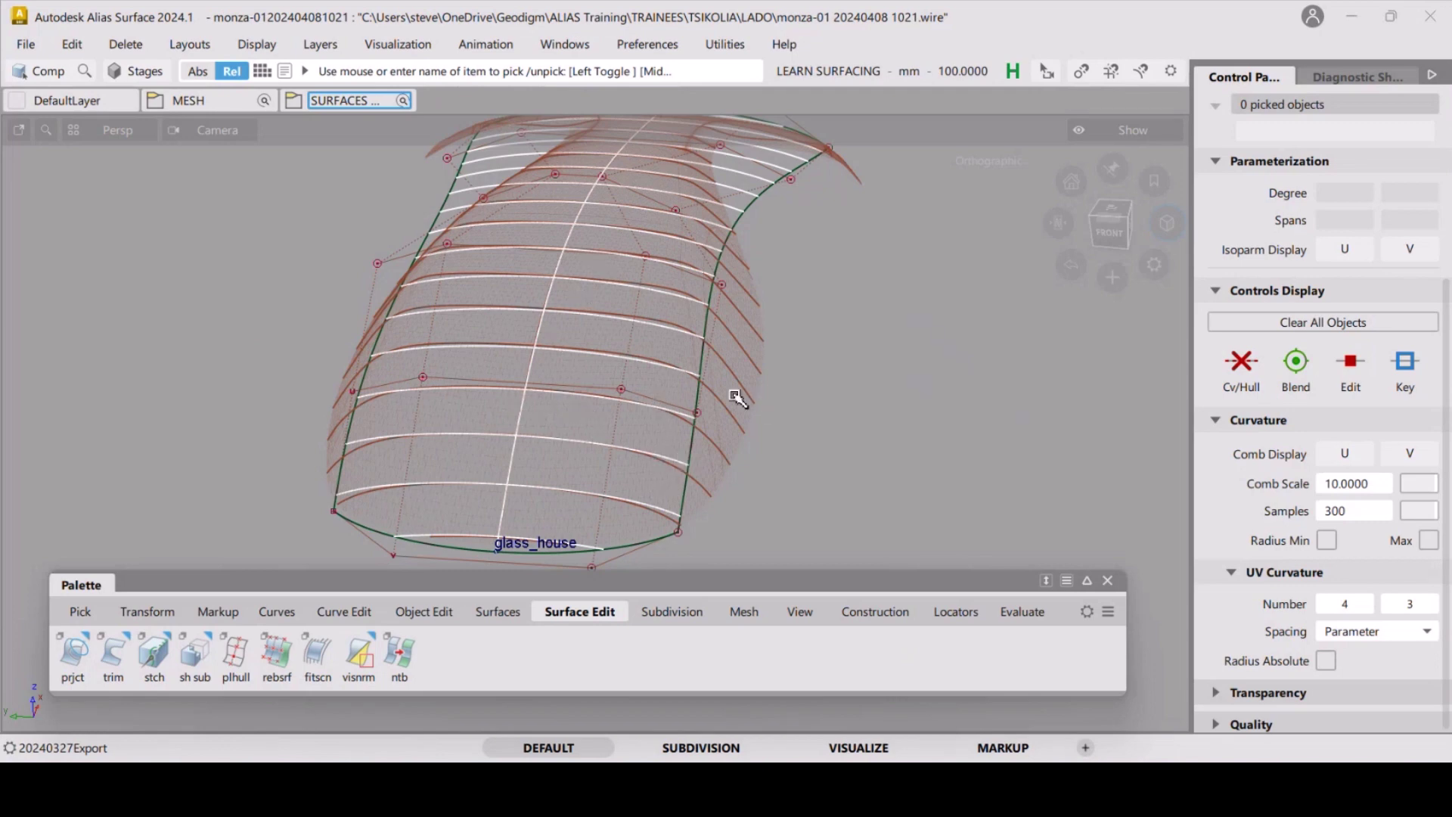
alt+shift+drag(738, 399, 703, 402)
ctrl+shift+drag(612, 415, 563, 421)
drag(536, 357, 571, 412)
click(1410, 454)
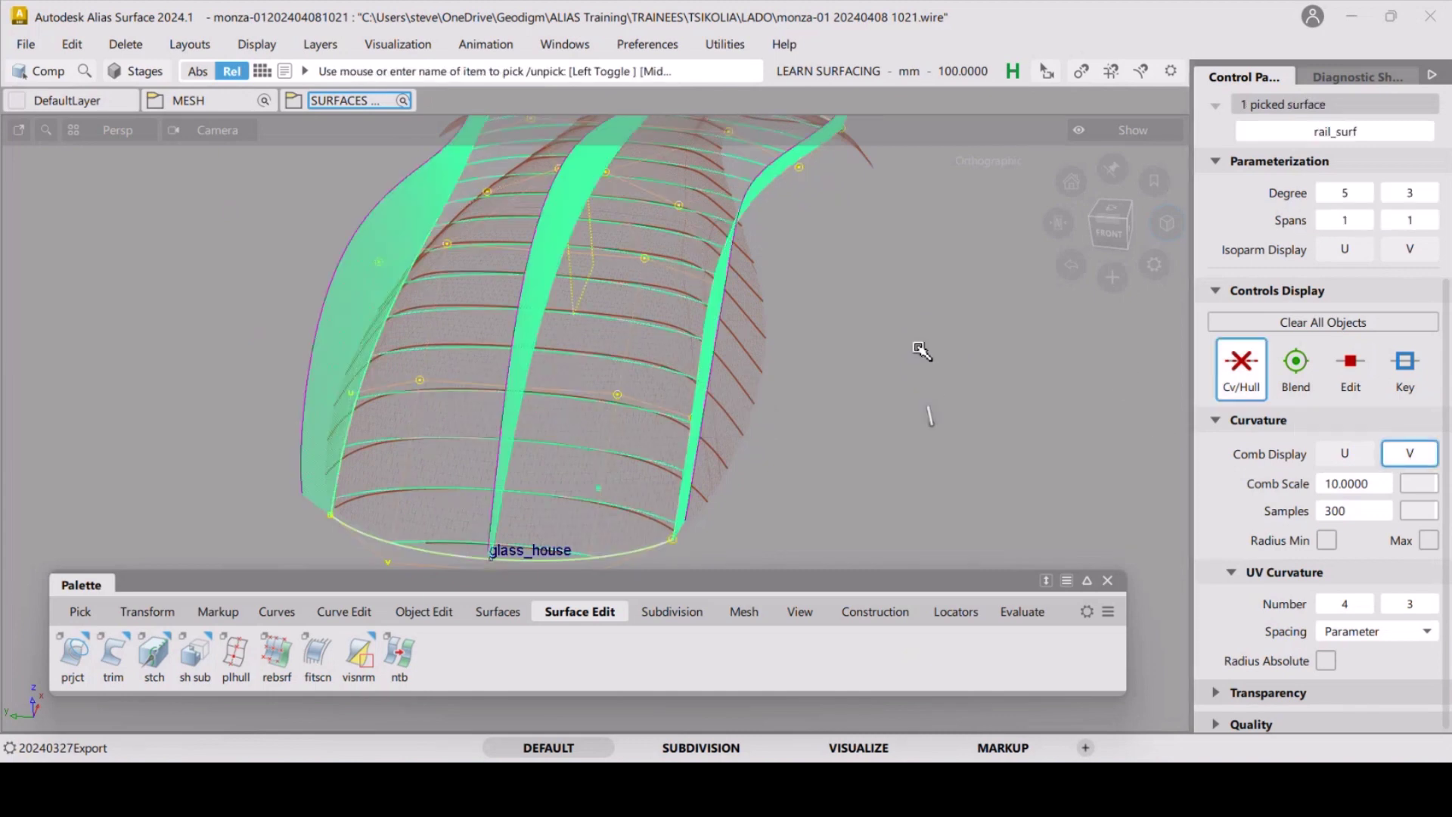
click(833, 333)
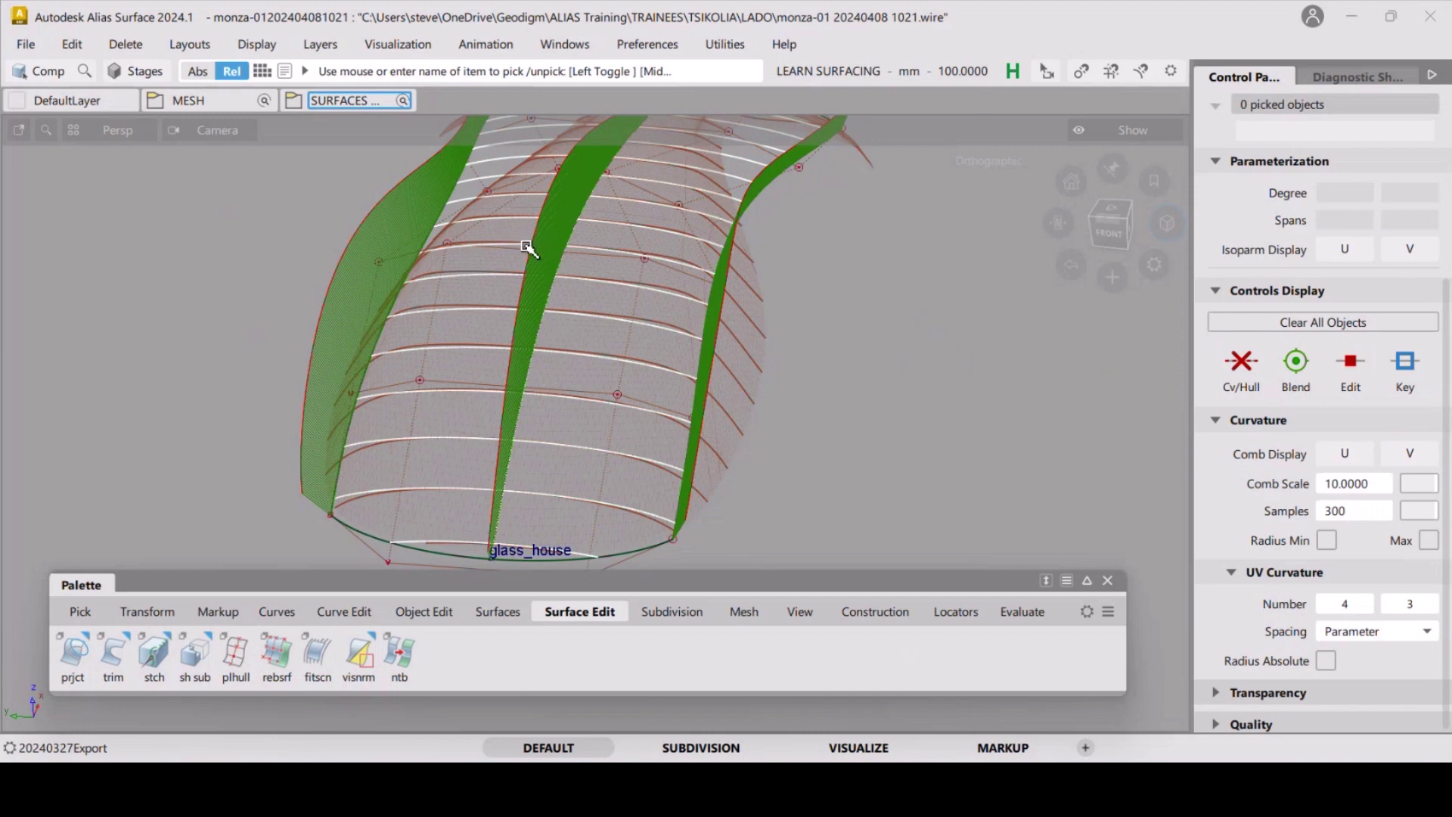
Switch CV moving back to Edge Loop selection.
right_click(842, 279)
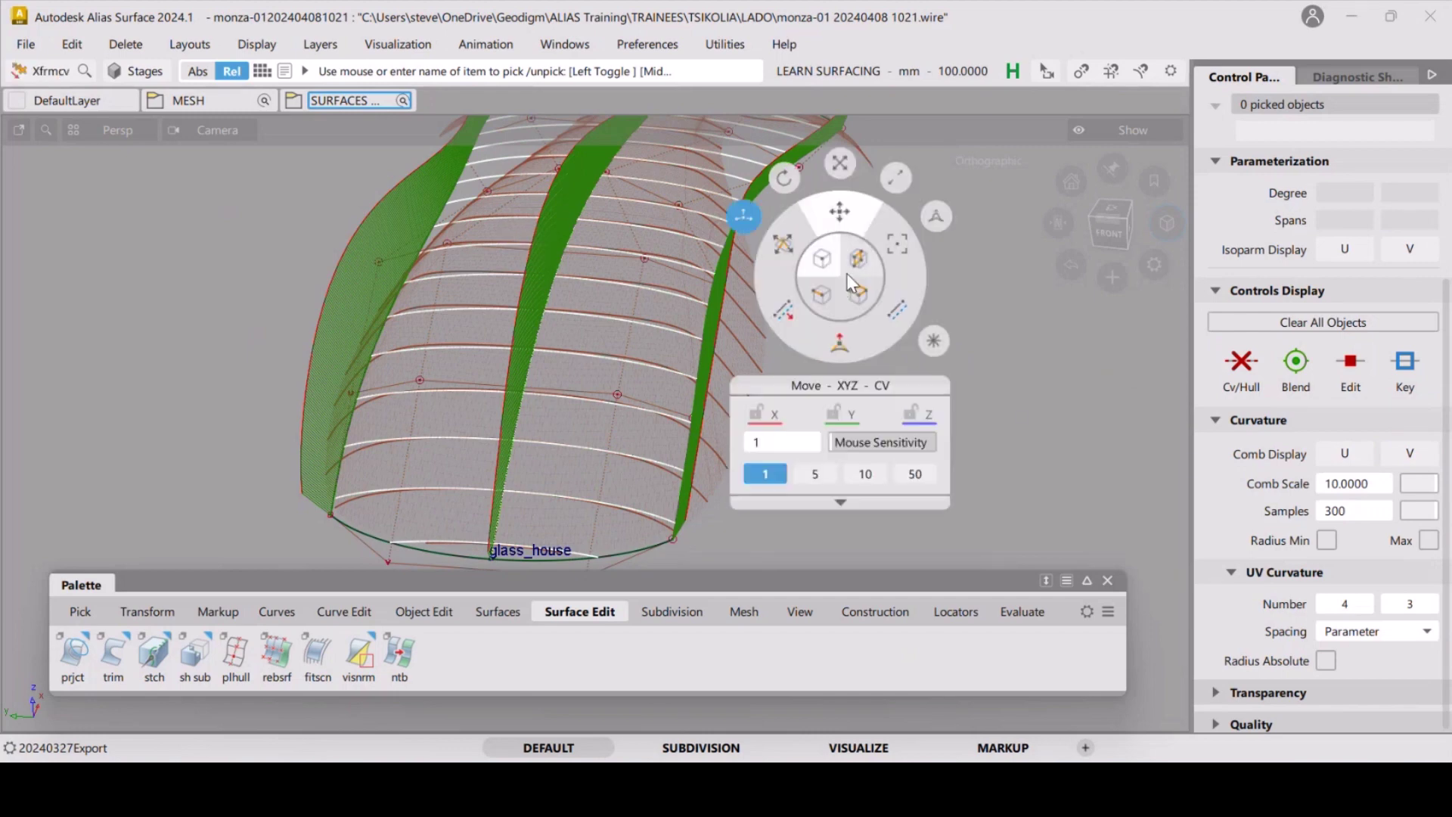
click(857, 260)
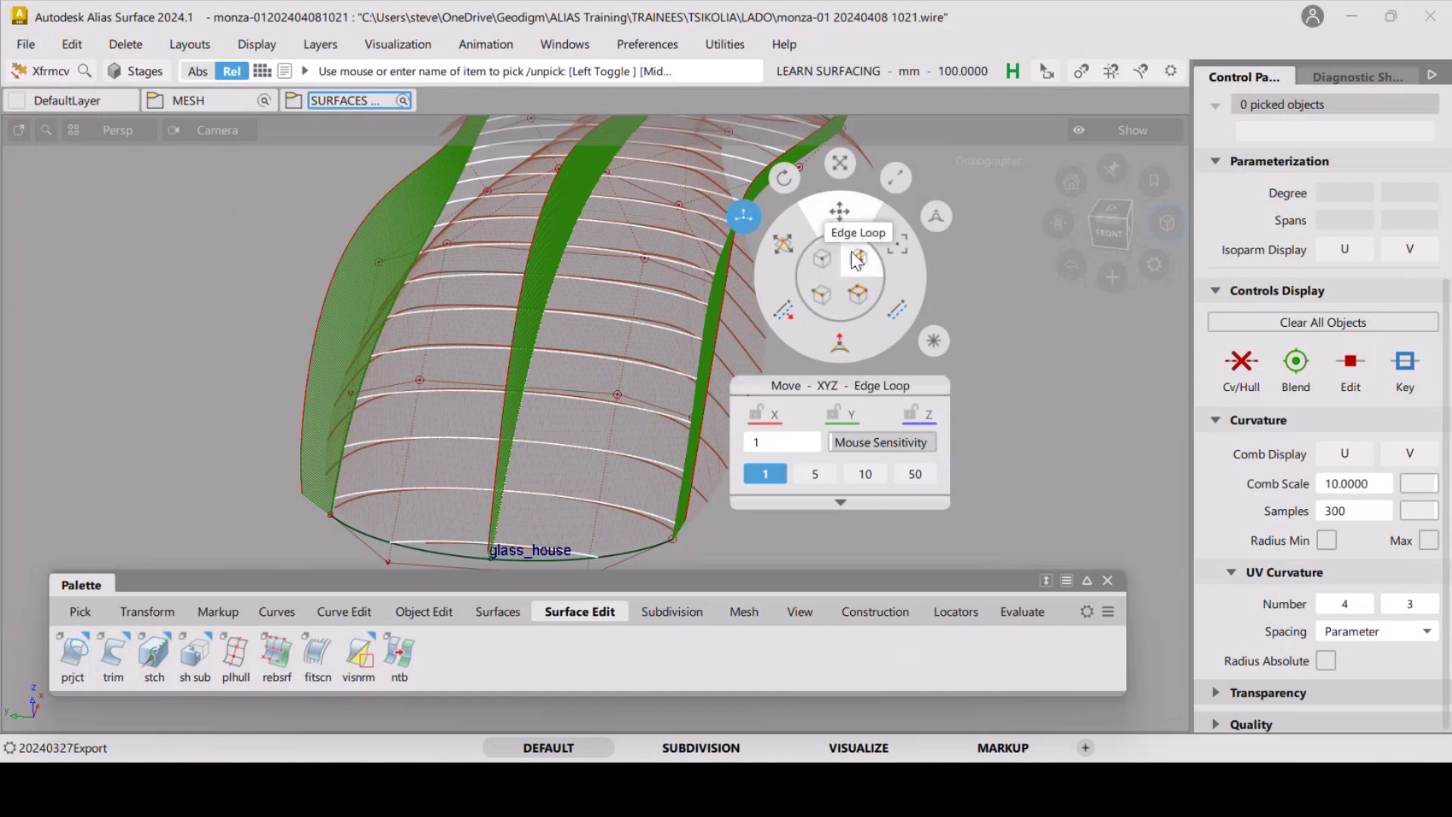
click(861, 261)
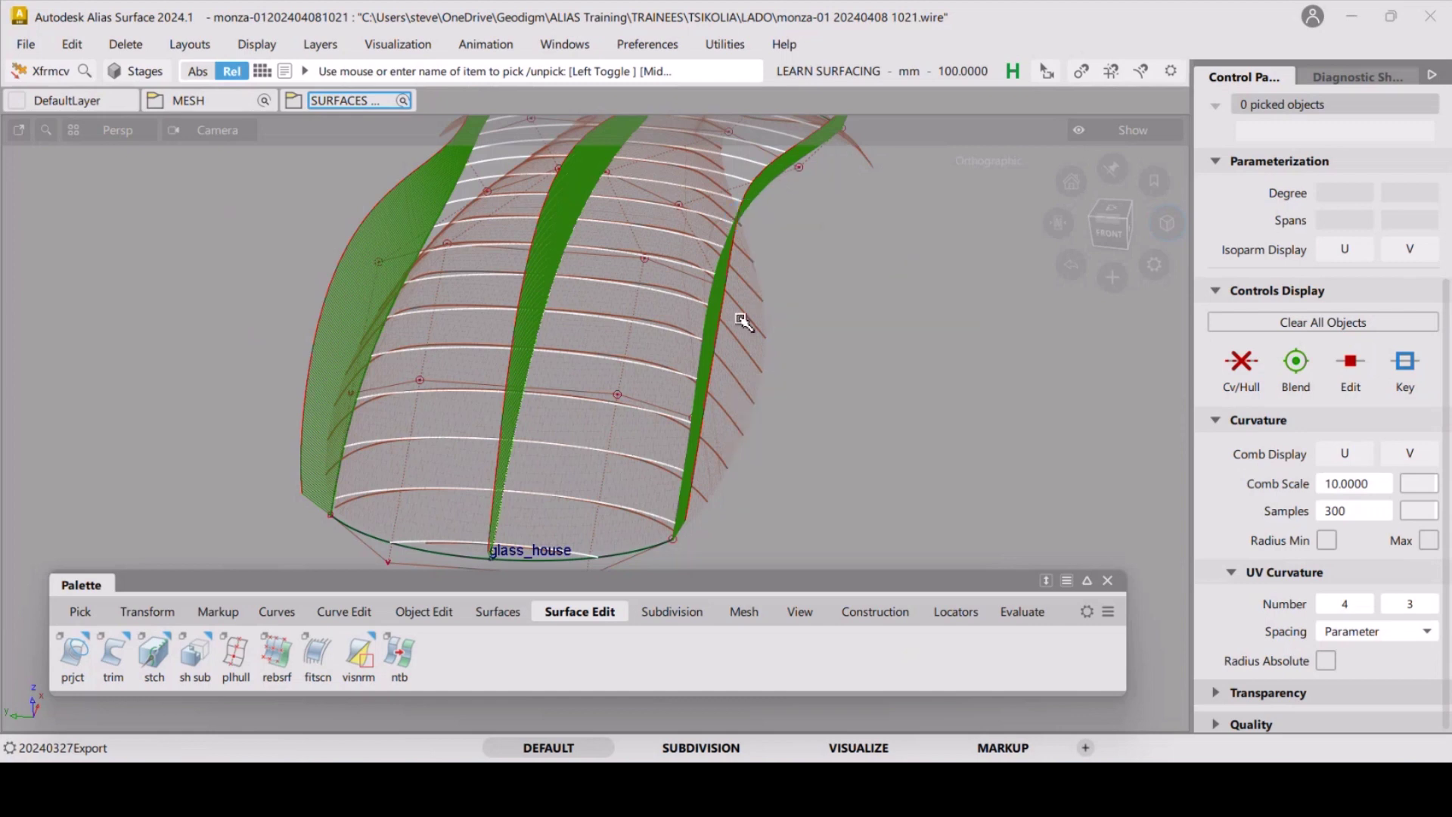
Try moving the third cross hull row from the surface's front end along Y, and undo the move.
click(629, 262)
drag(923, 366, 921, 363)
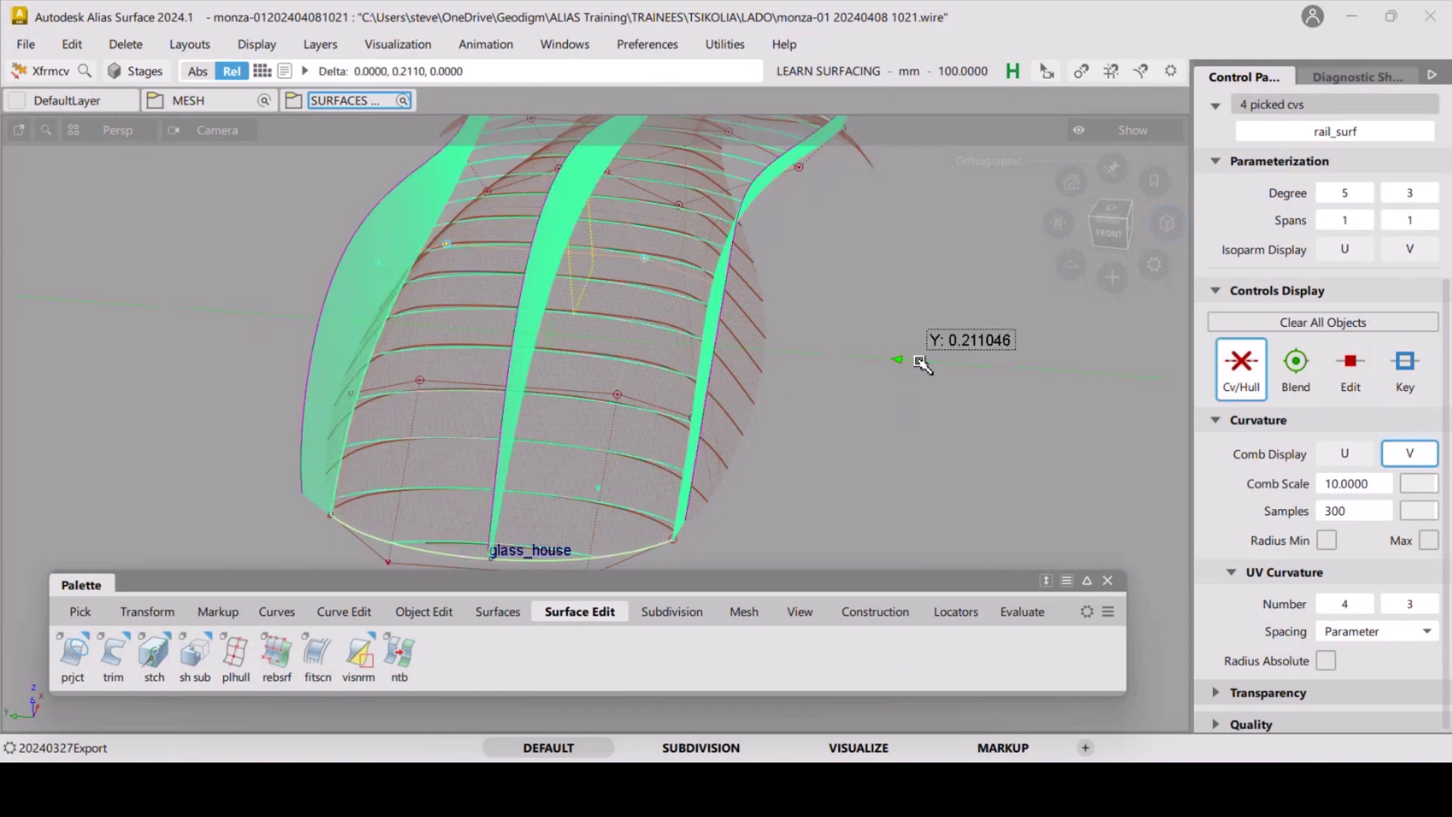
key(ctrl+z)
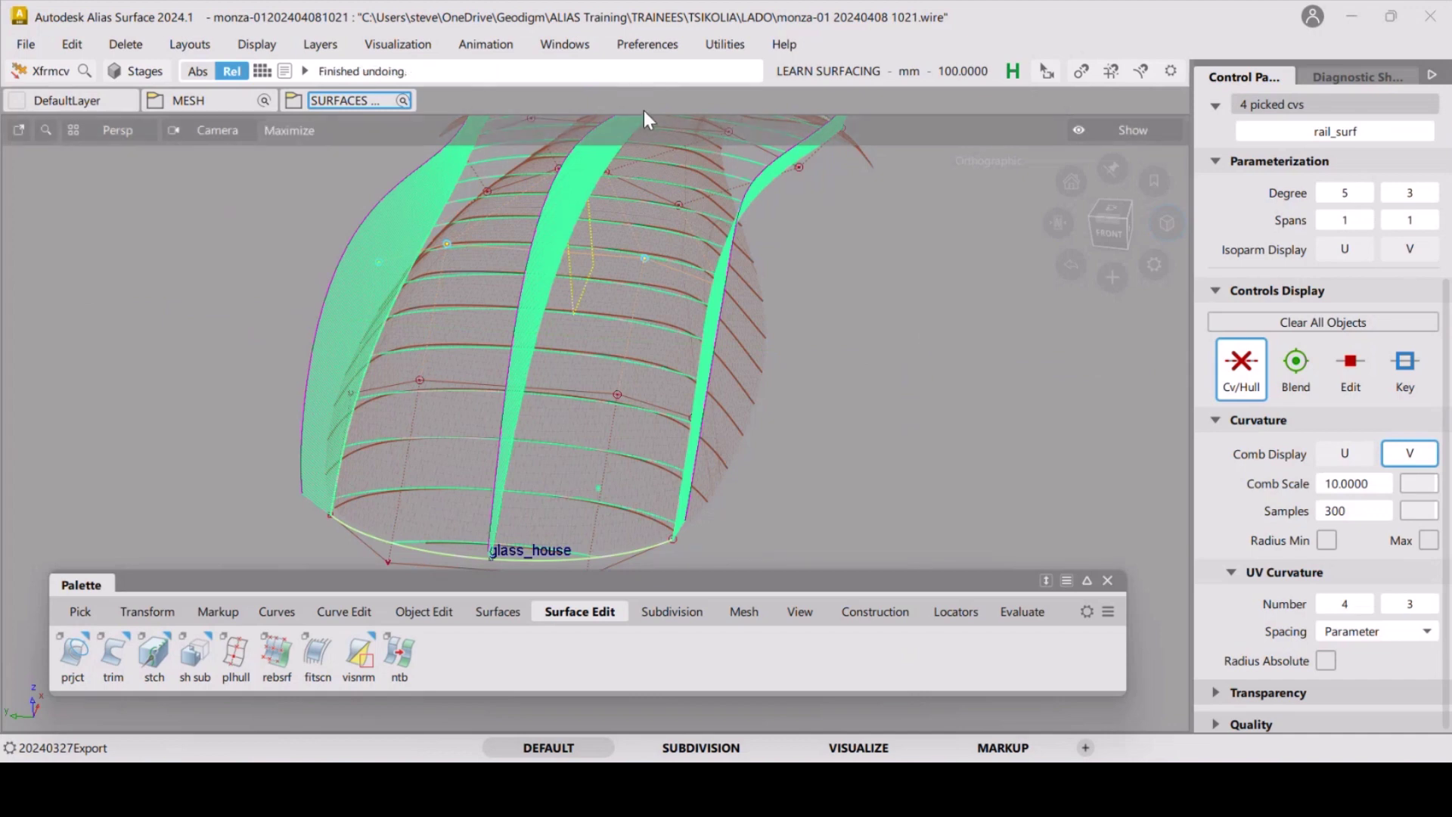
Set the modeling preferences for moving on the ground plane and on the construction plane to Left=X Mid=Y Right=Z.
click(658, 45)
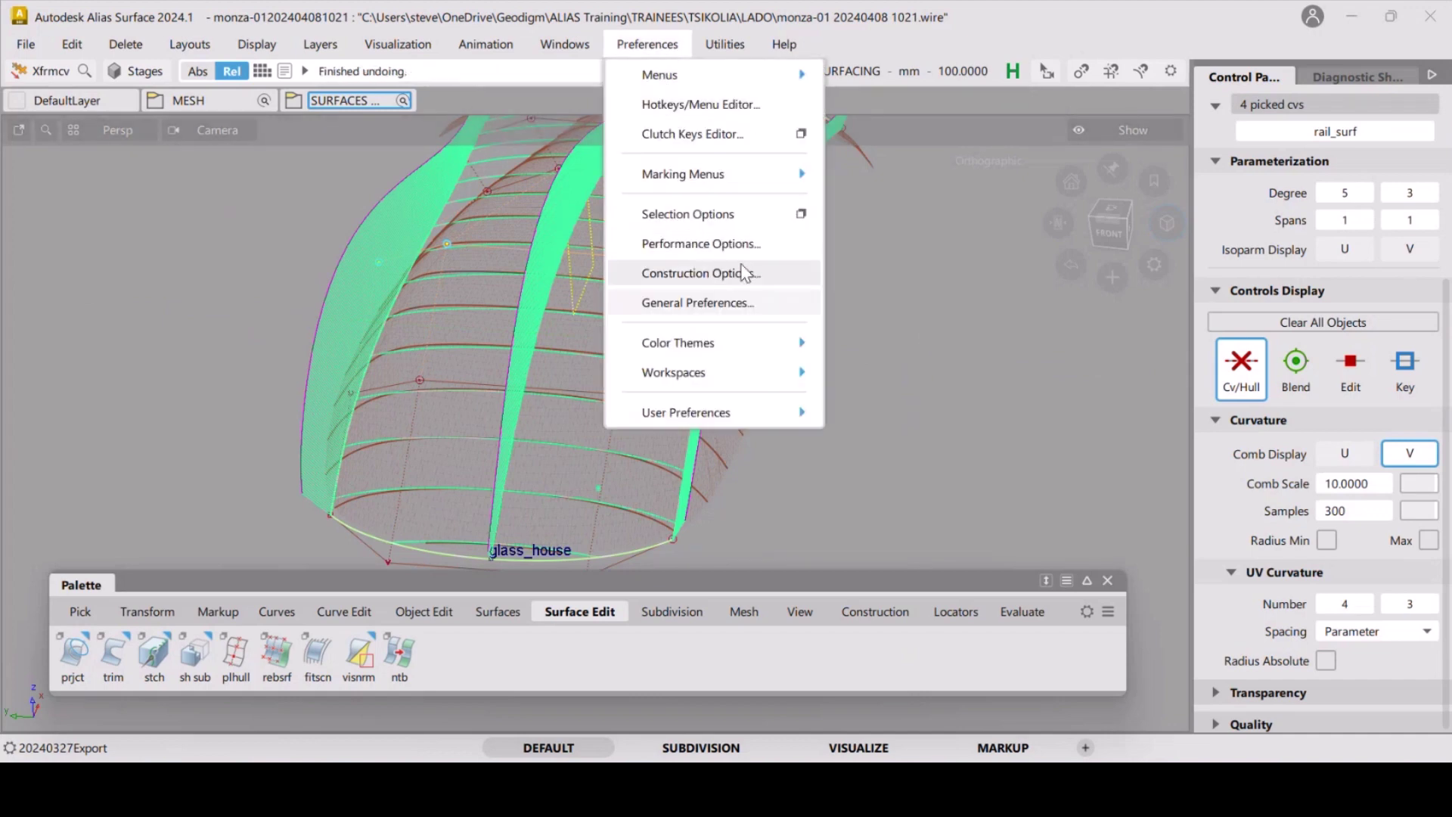
click(711, 304)
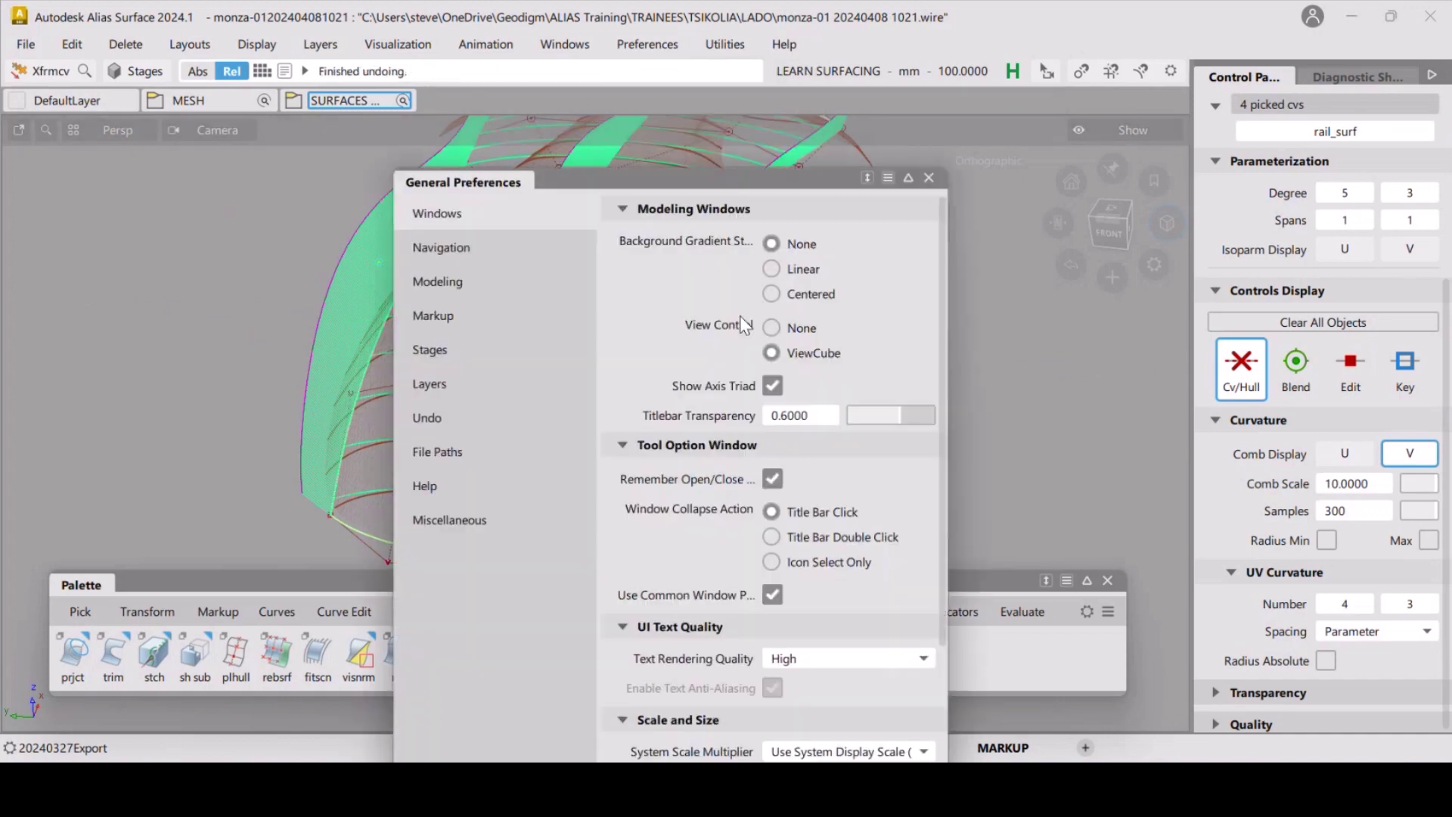
click(435, 282)
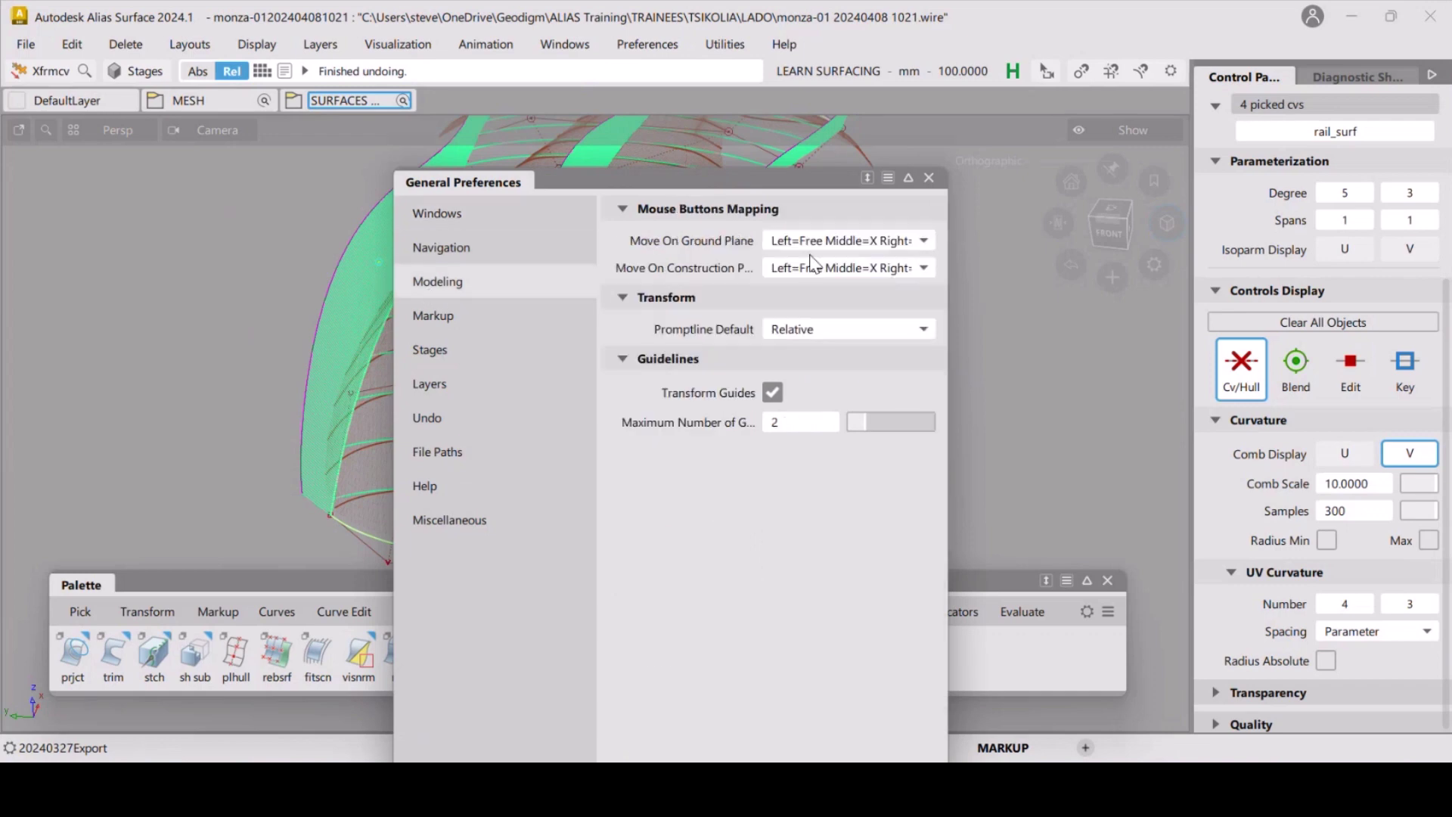
click(877, 242)
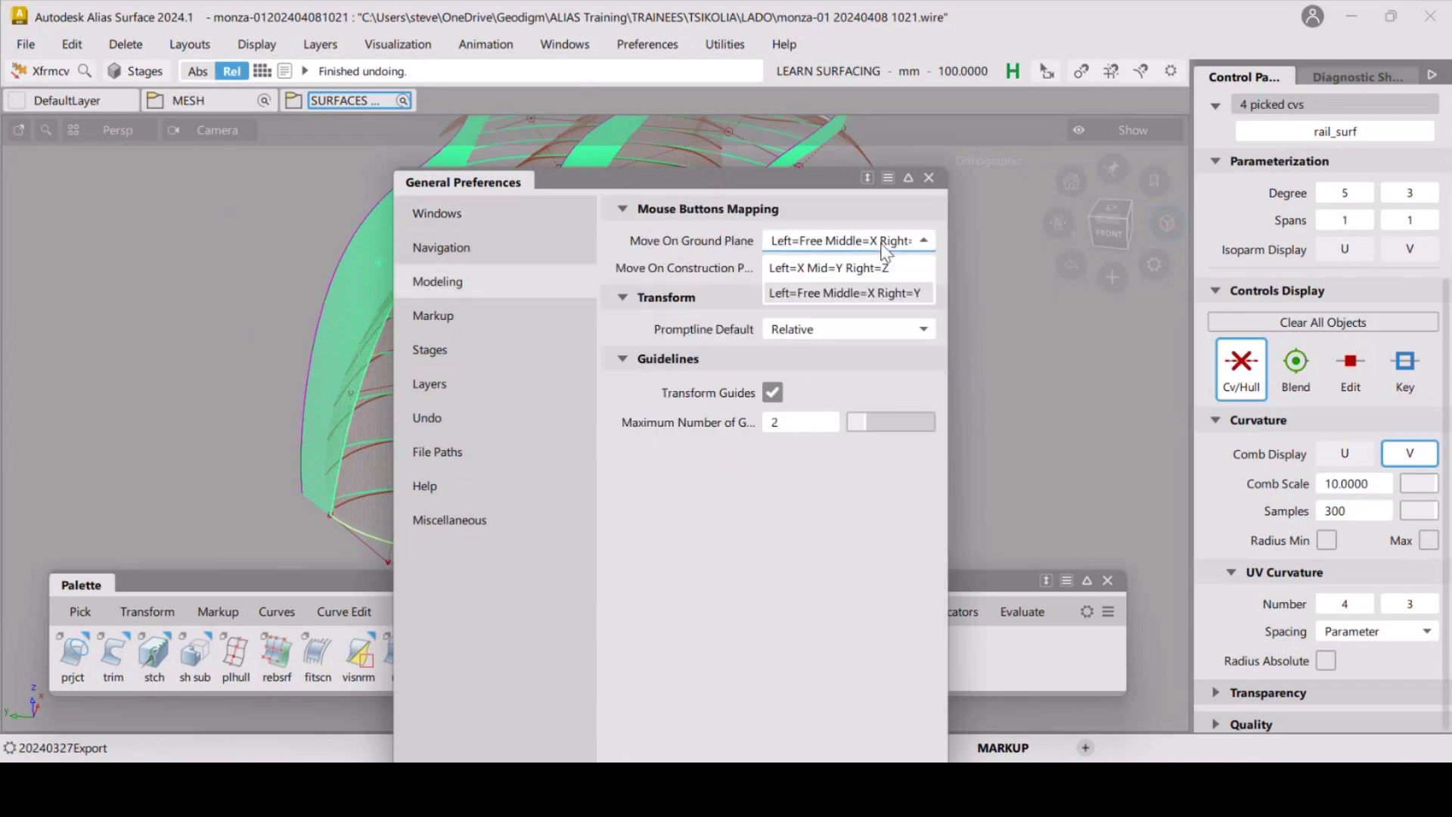
click(855, 266)
click(856, 270)
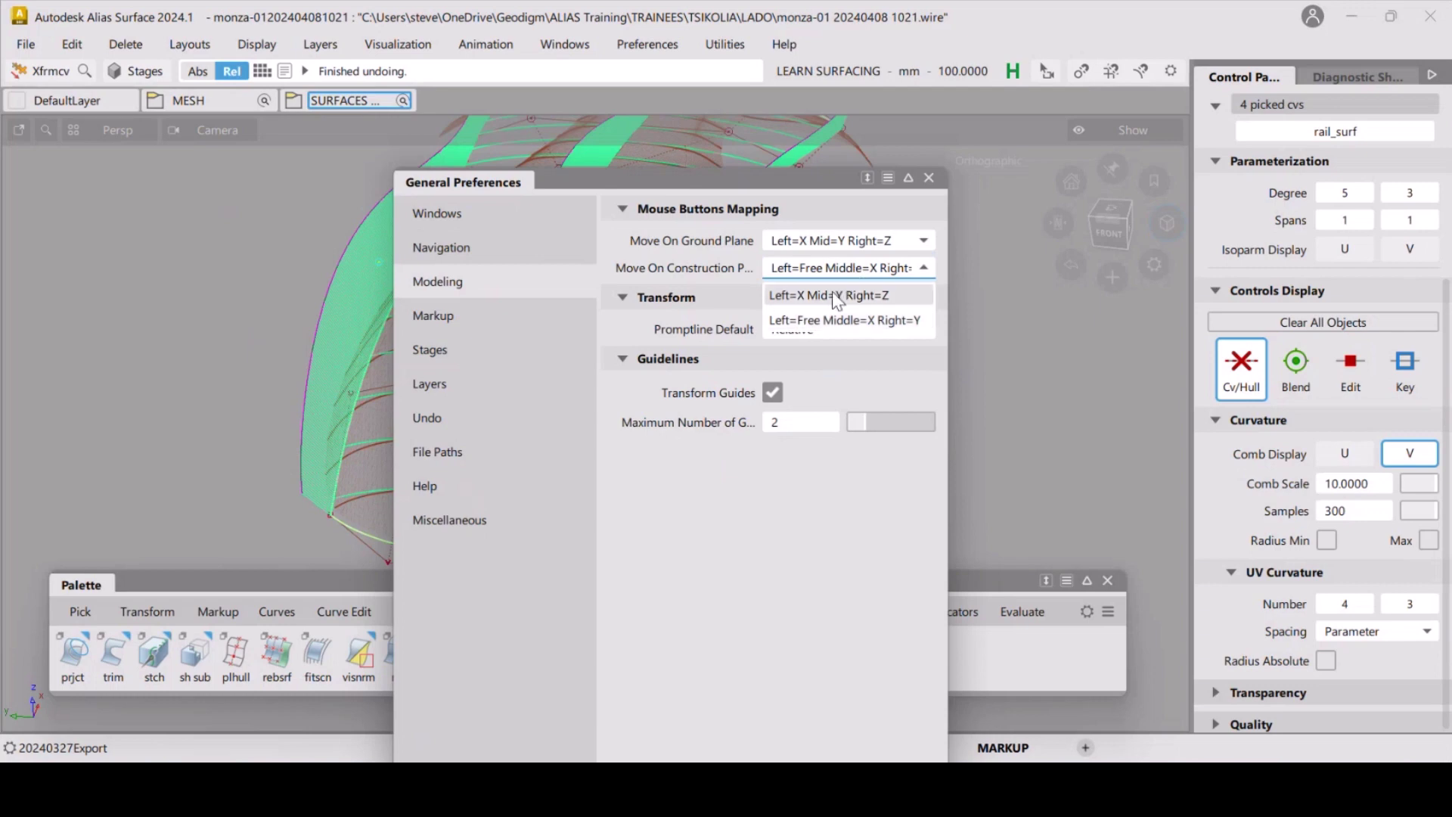
click(832, 294)
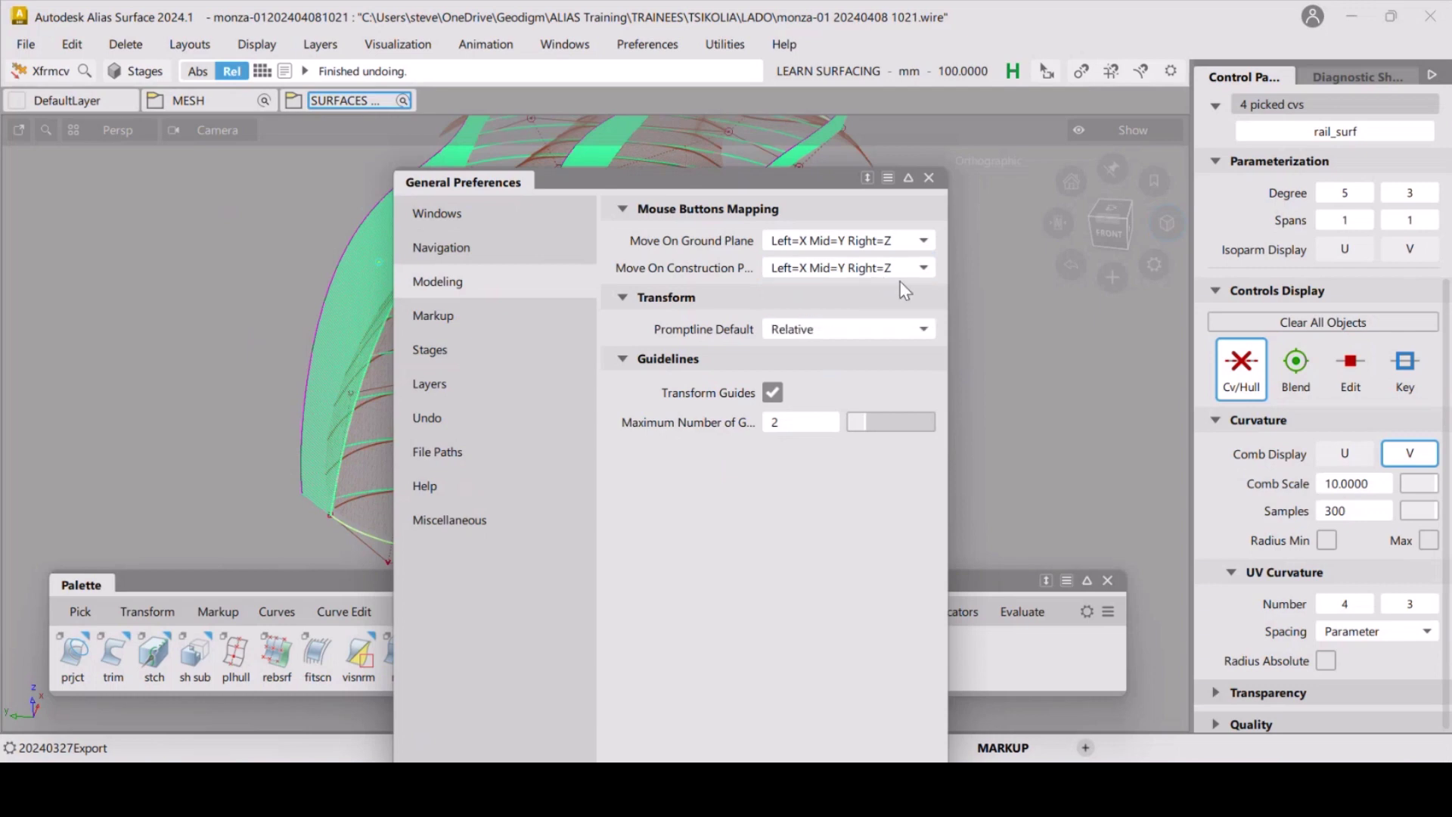
click(929, 179)
Set the CV move mouse sensitivity to 10, try moving the third cross hull row from the front end, and undo the move.
right_click(867, 345)
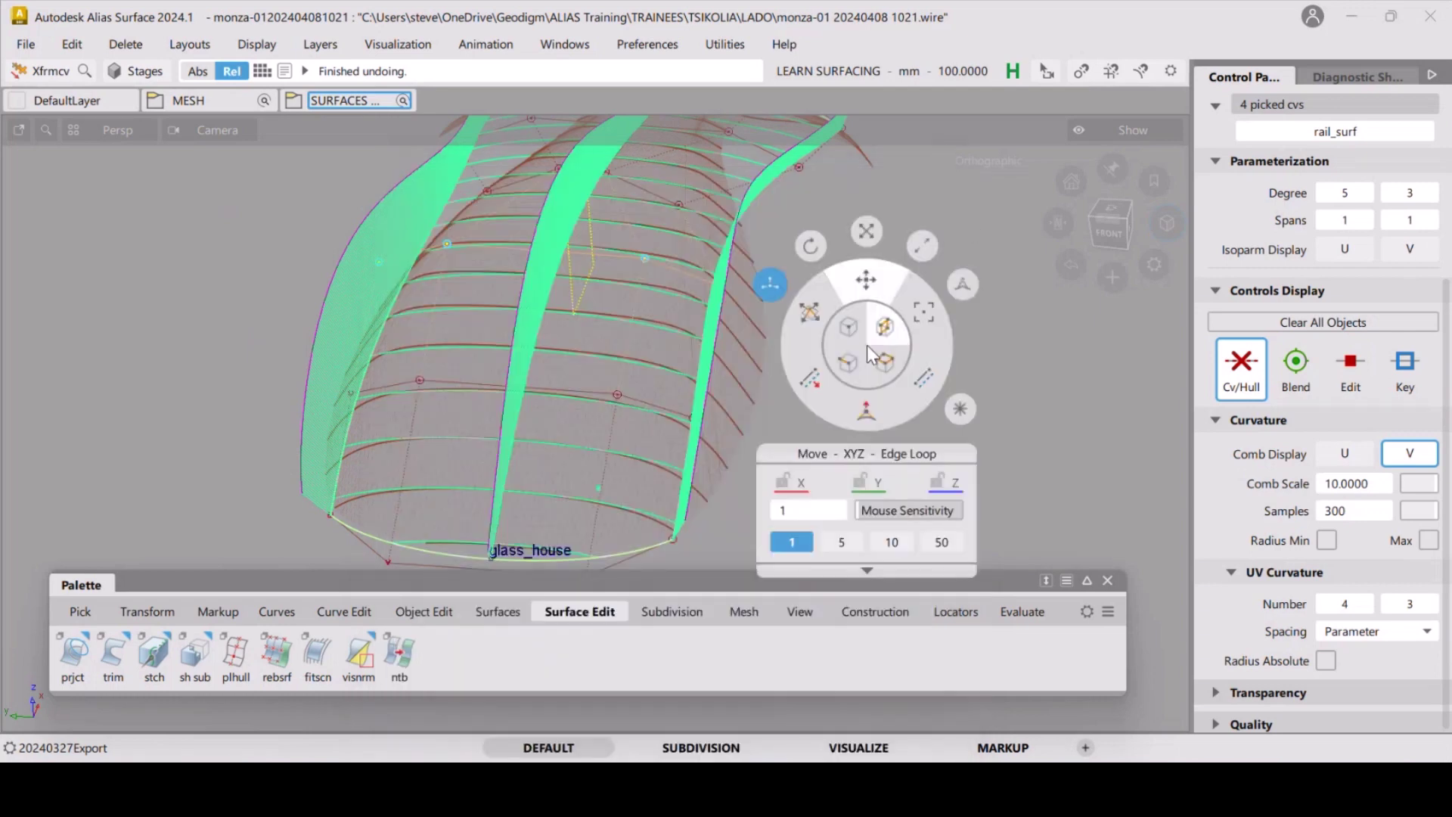
click(893, 543)
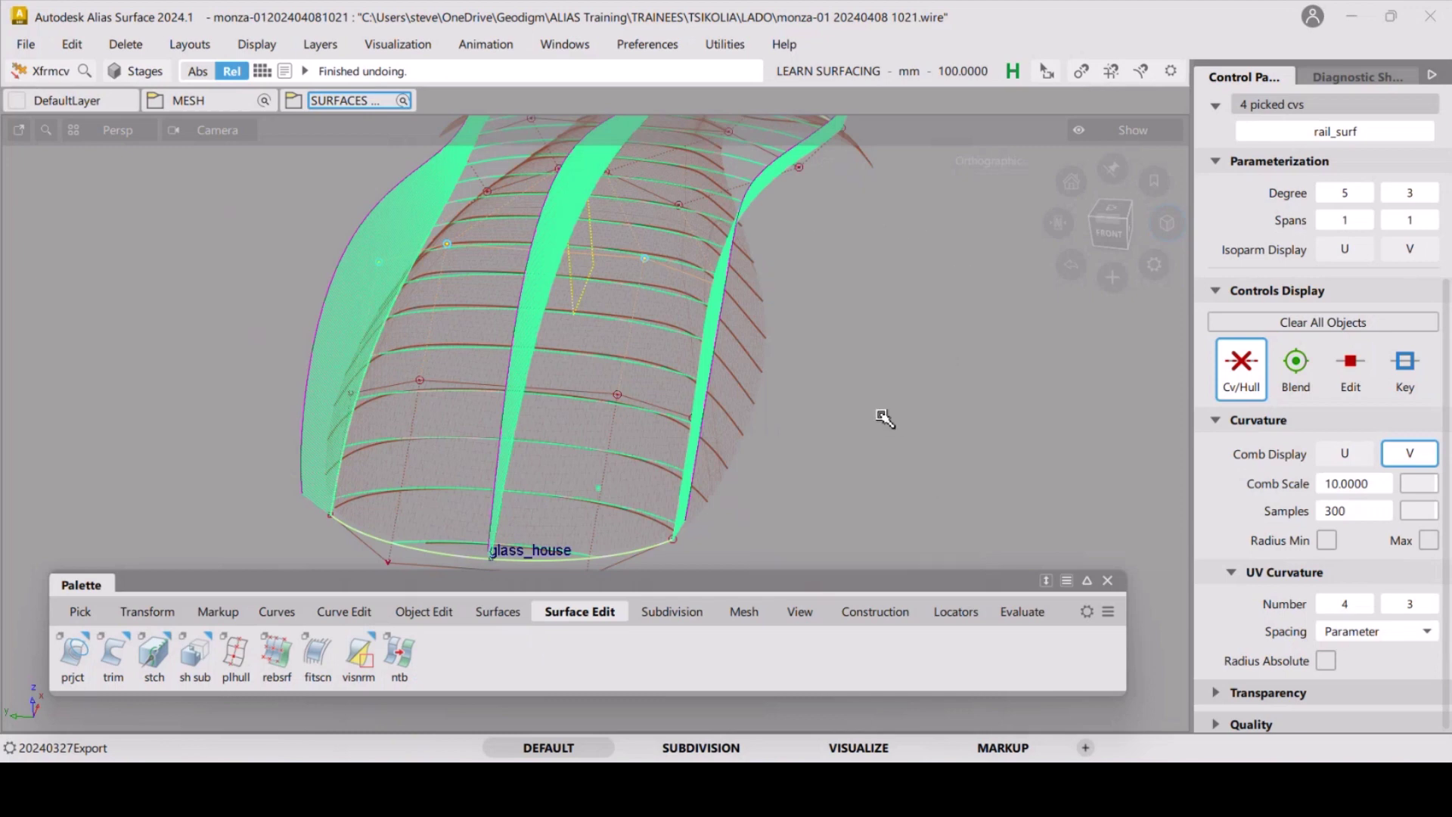
drag(883, 415, 890, 388)
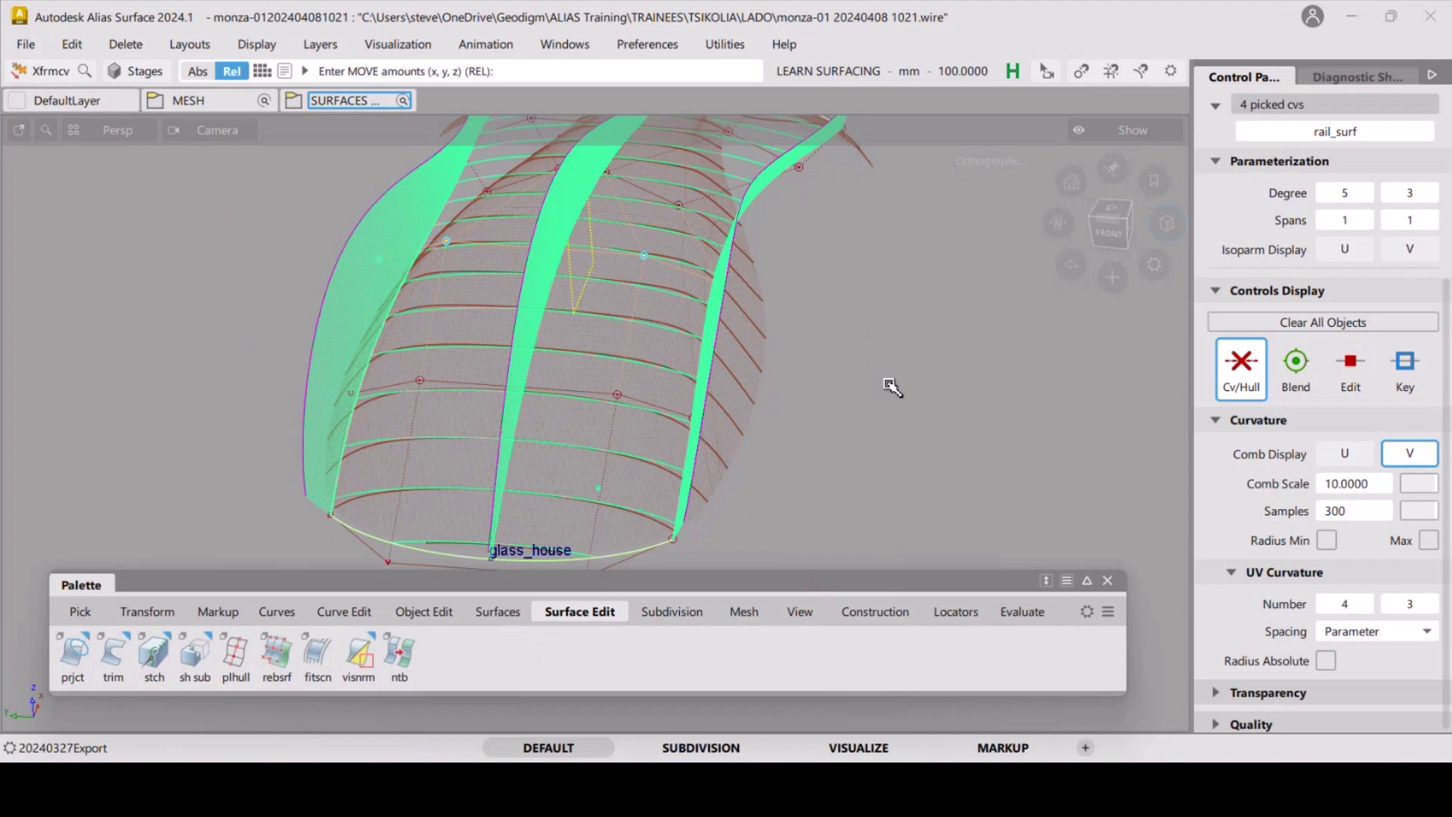
key(ctrl+z)
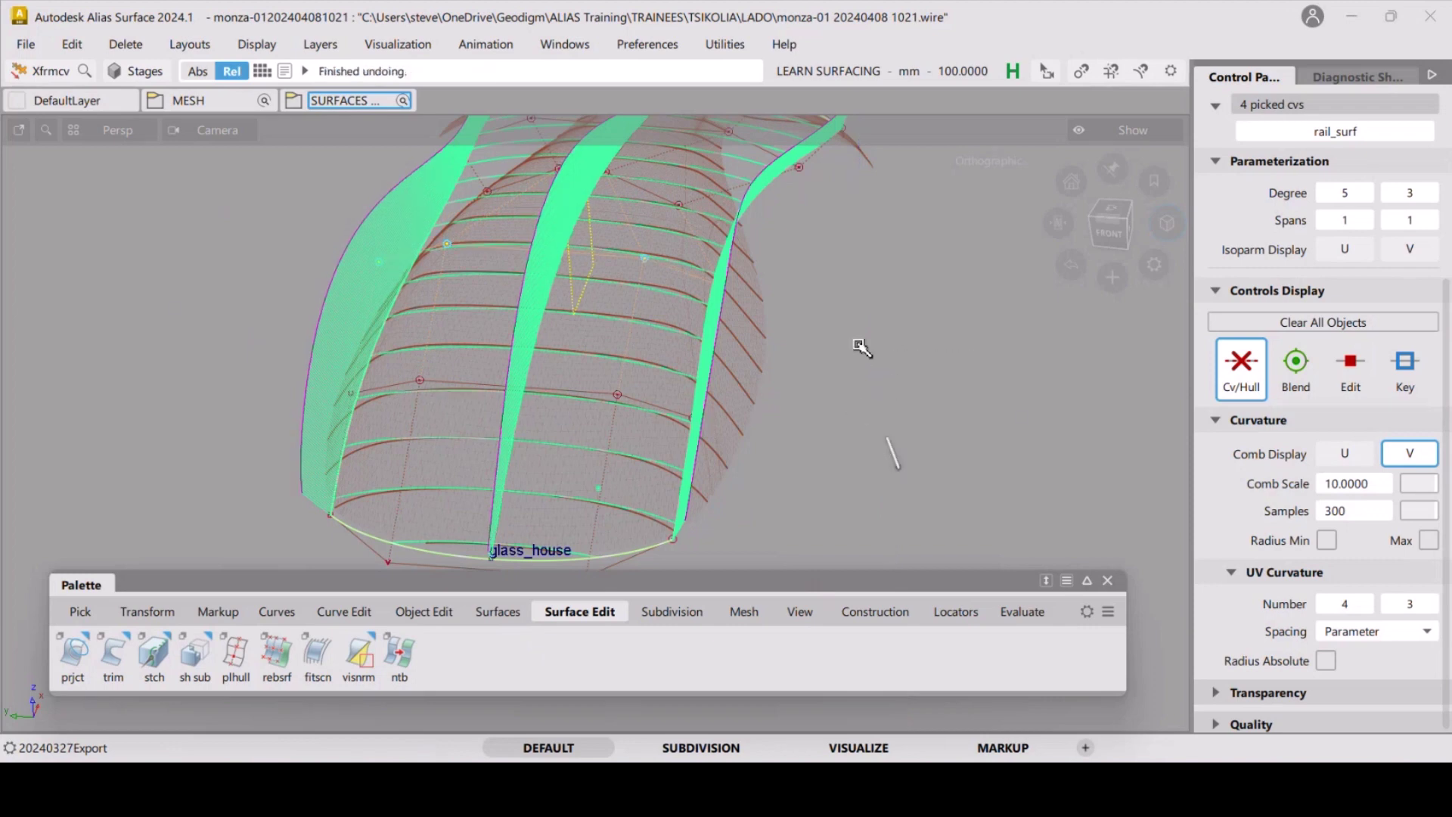
Raise the second and third cross hull rows from the surface's front end together about 12.9 mm along Z, then clear the selection.
ctrl+shift+click(830, 328)
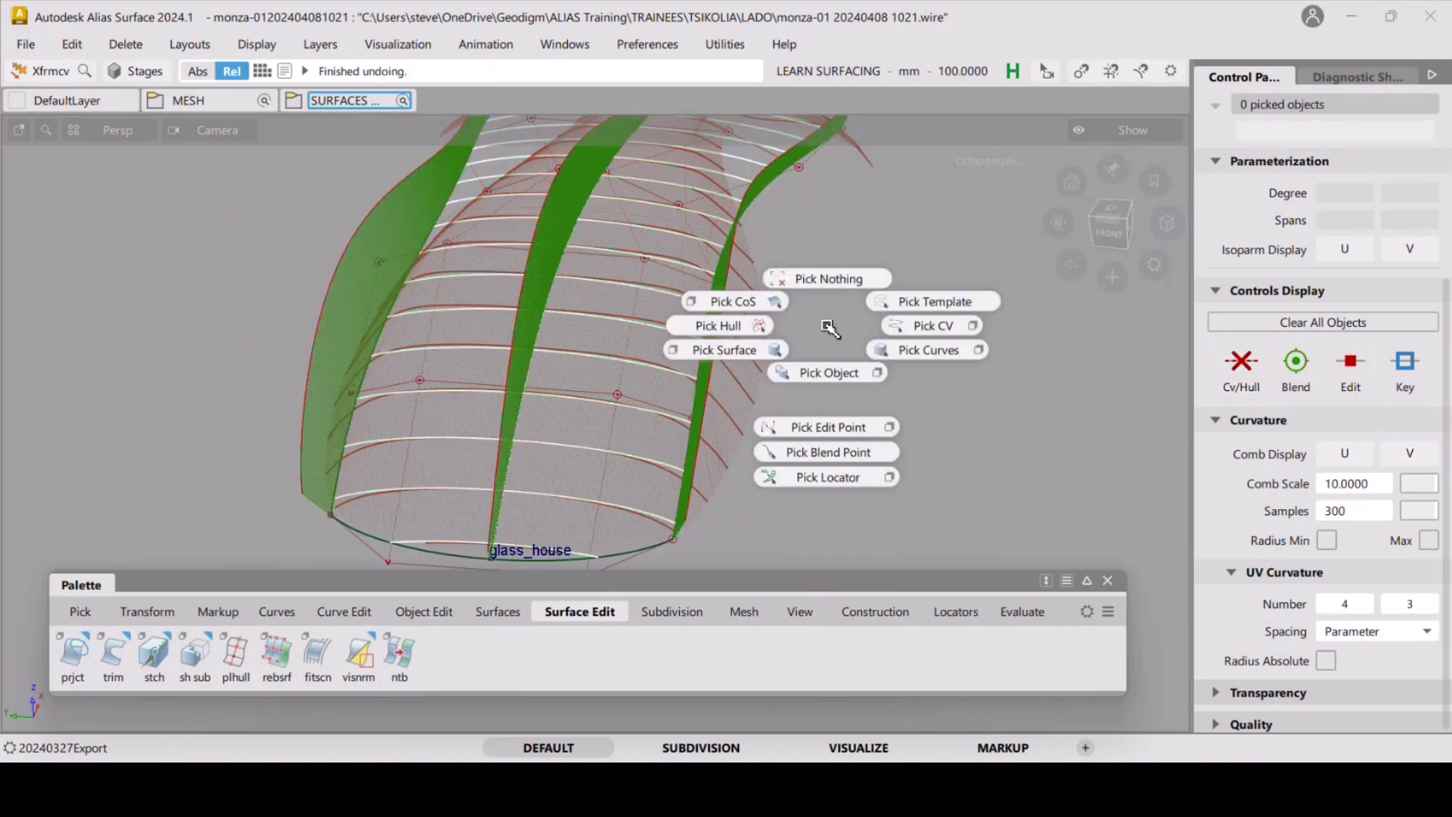
click(749, 325)
drag(603, 268, 603, 269)
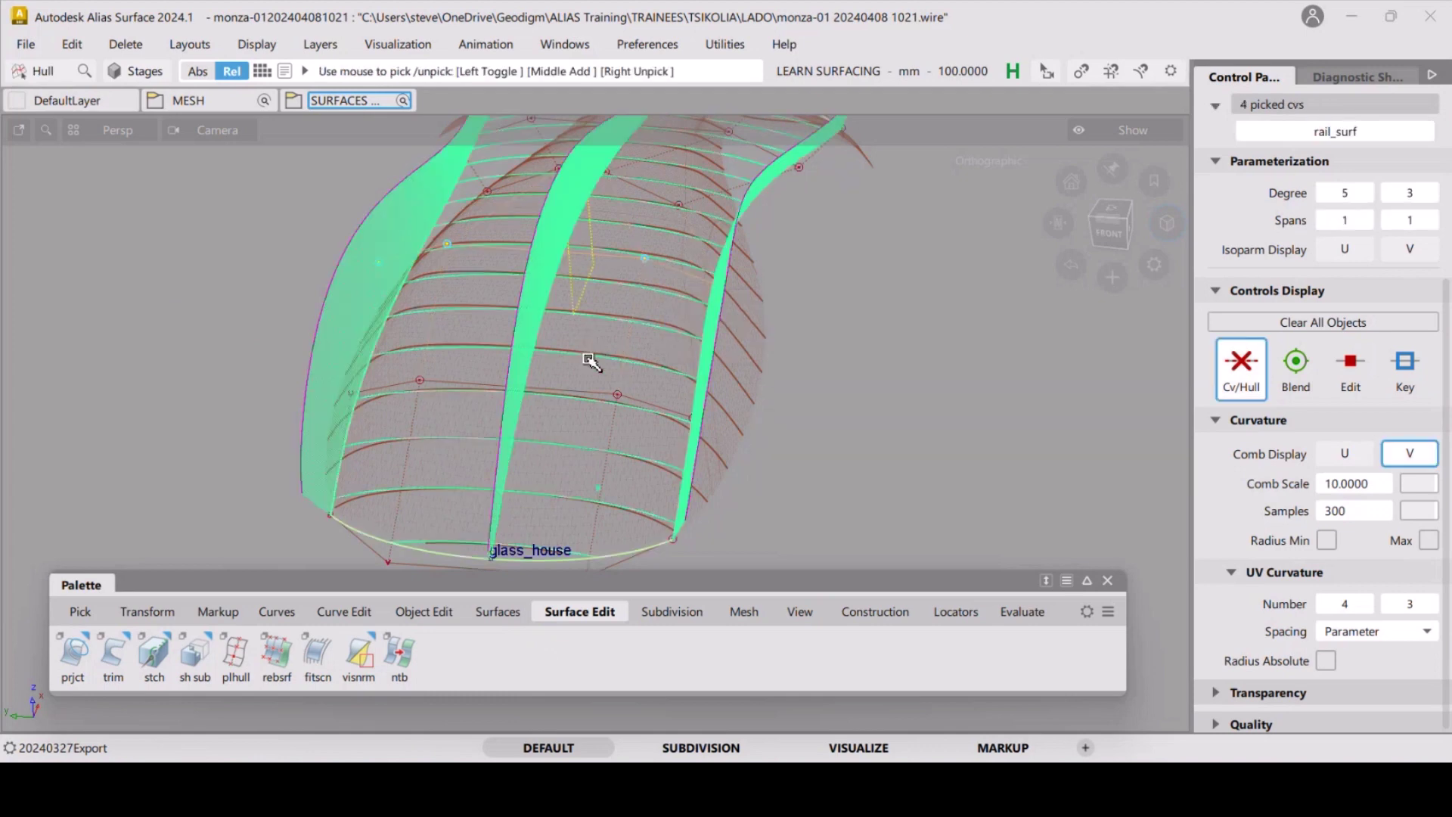
ctrl+shift+middle_click(869, 392)
ctrl+shift+middle_drag(868, 391, 764, 415)
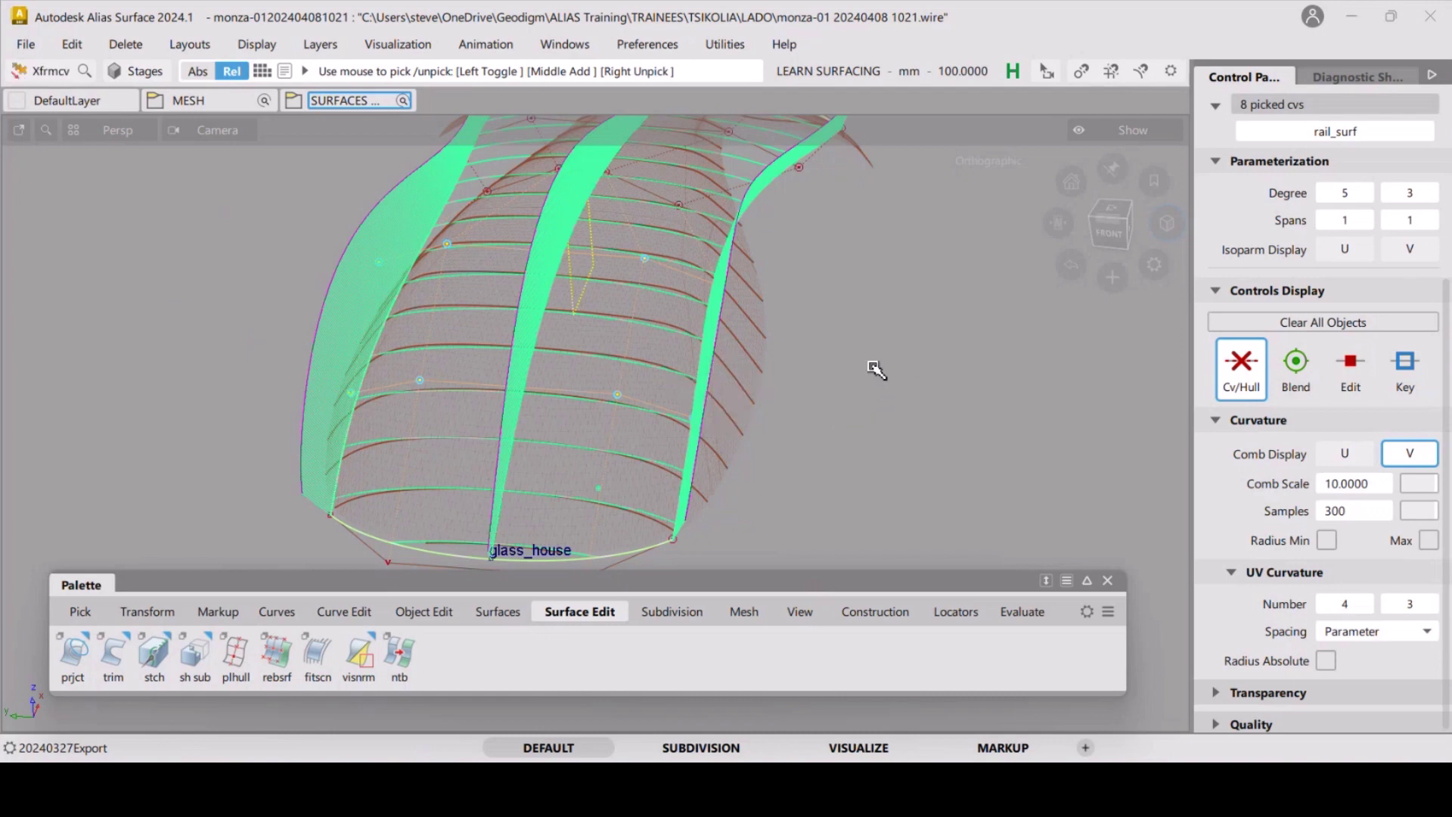
mouse_move(873, 365)
ctrl+shift+middle_down()
mouse_move(896, 352)
mouse_move(900, 363)
ctrl+shift+middle_up()
mouse_move(906, 378)
right_down()
mouse_move(901, 431)
mouse_move(898, 340)
mouse_move(904, 351)
right_up()
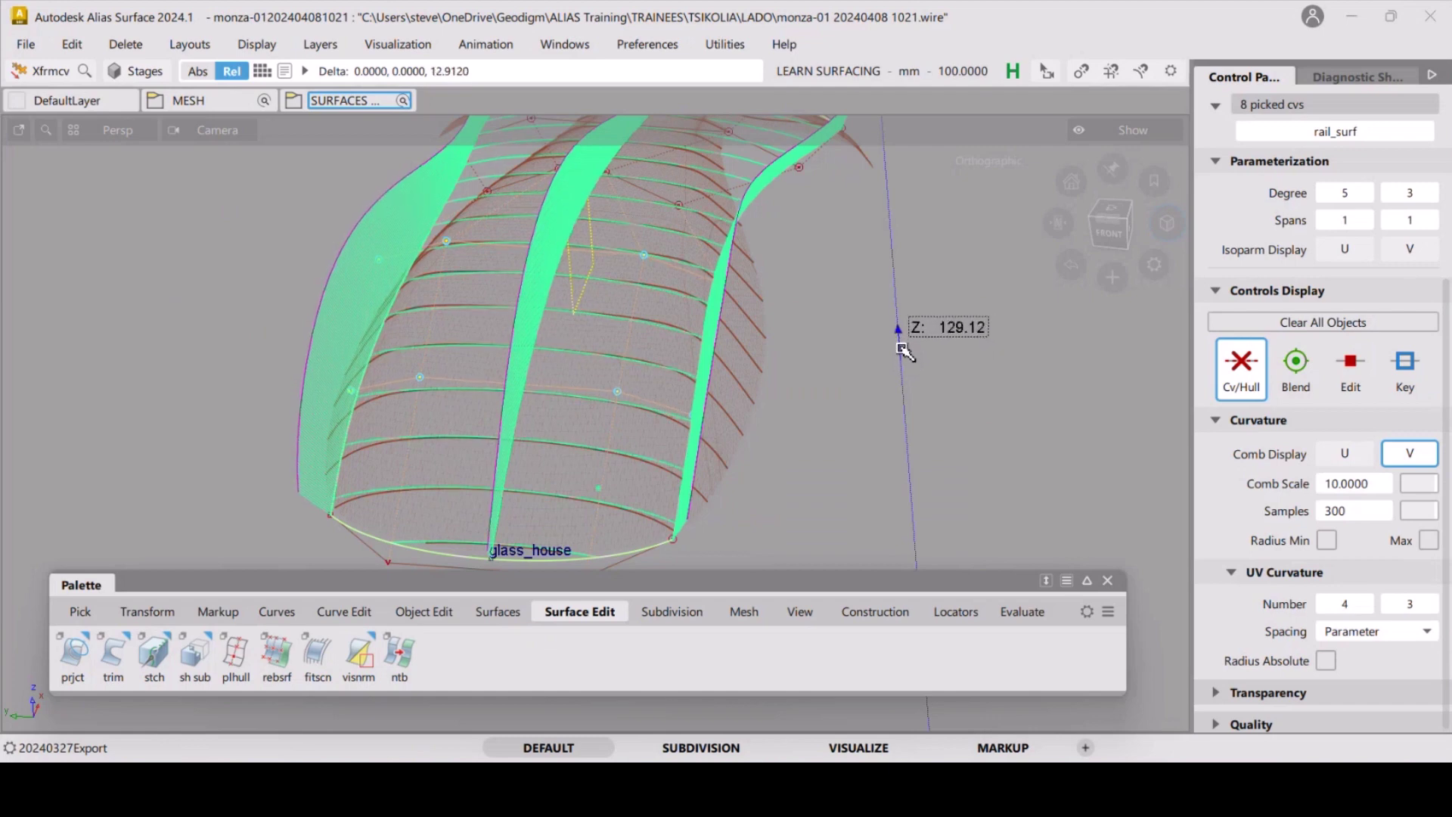
right_drag(900, 347, 900, 348)
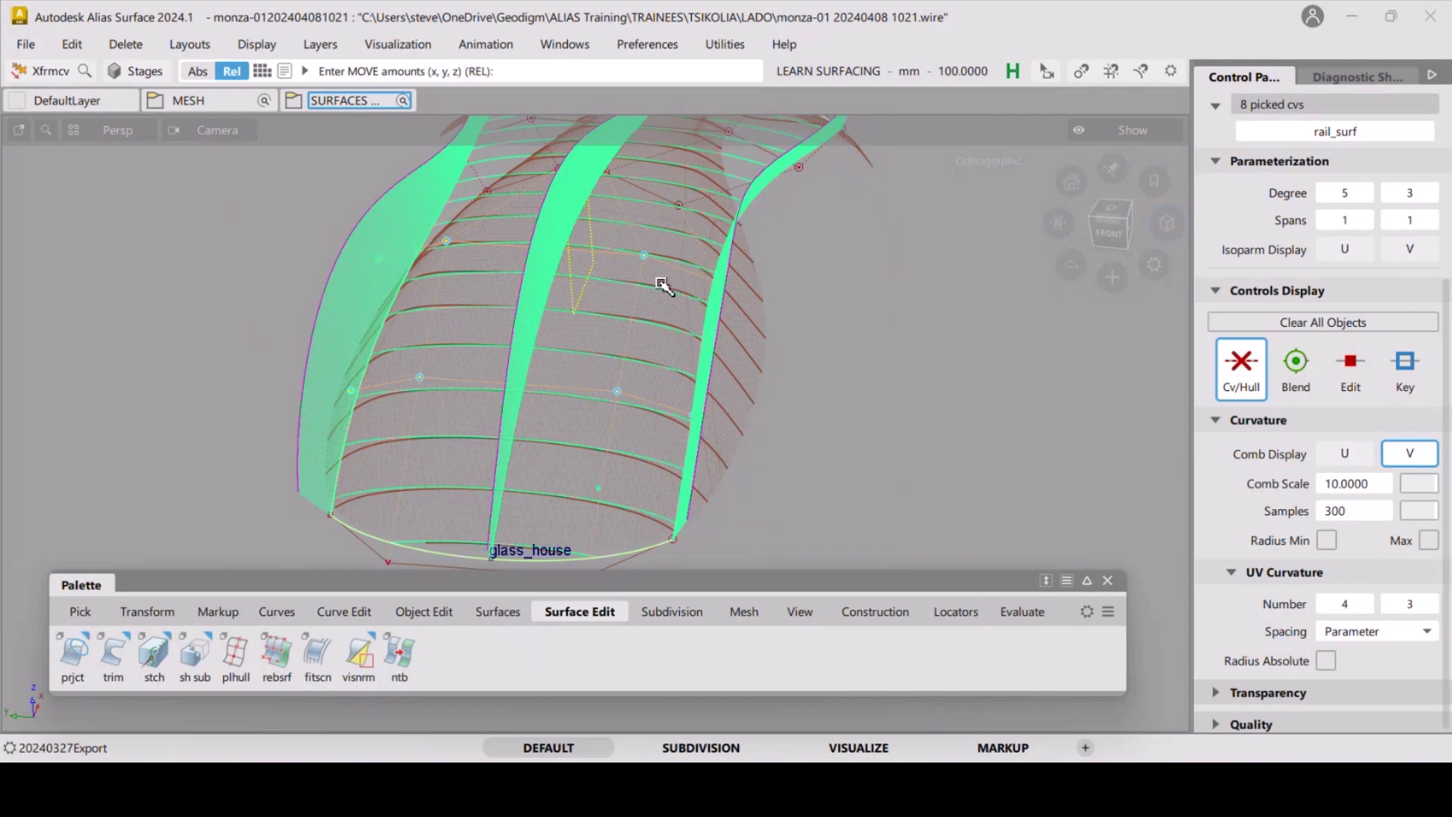
alt+shift+drag(814, 308, 882, 339)
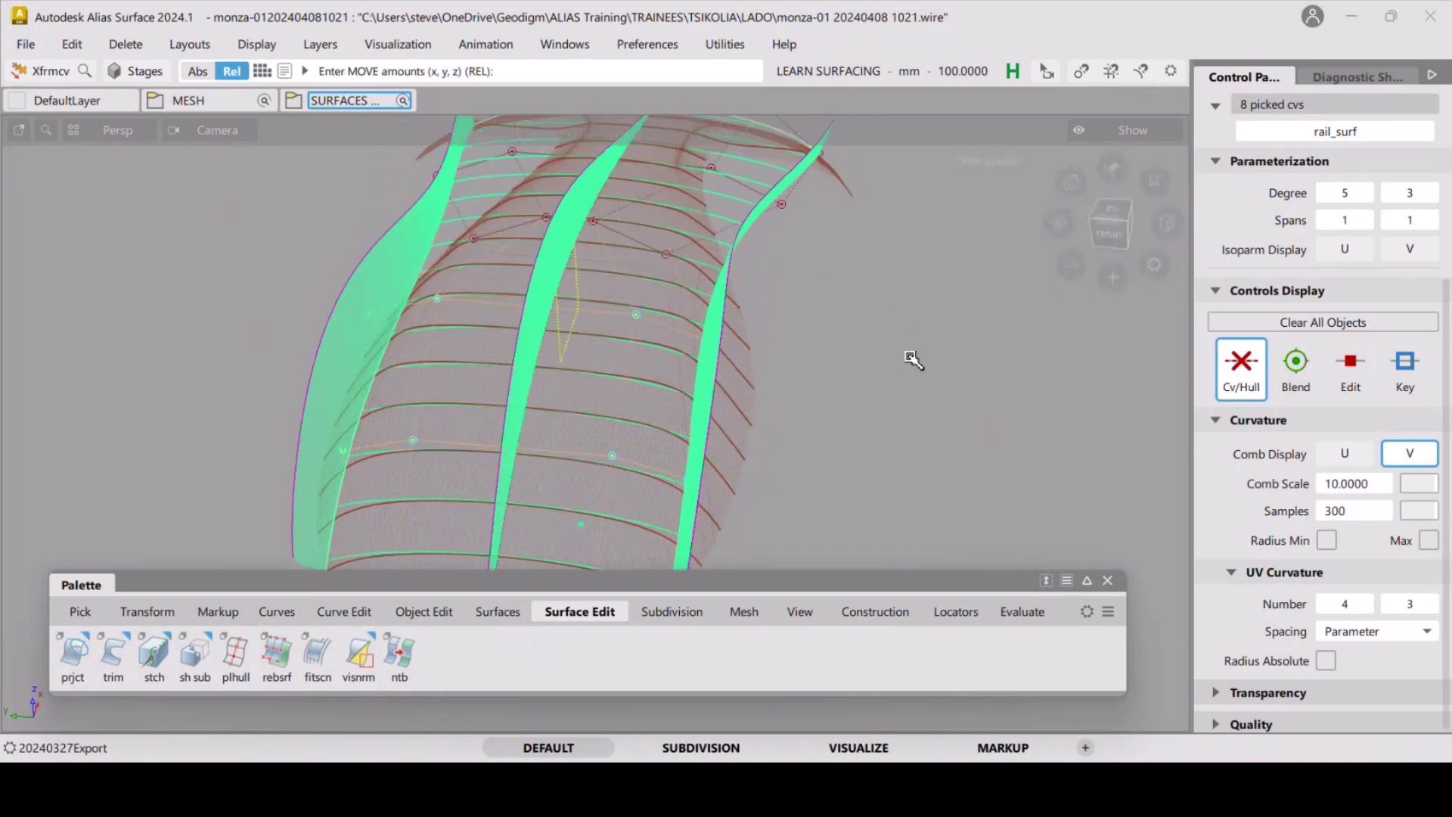
alt+shift+drag(746, 331, 808, 338)
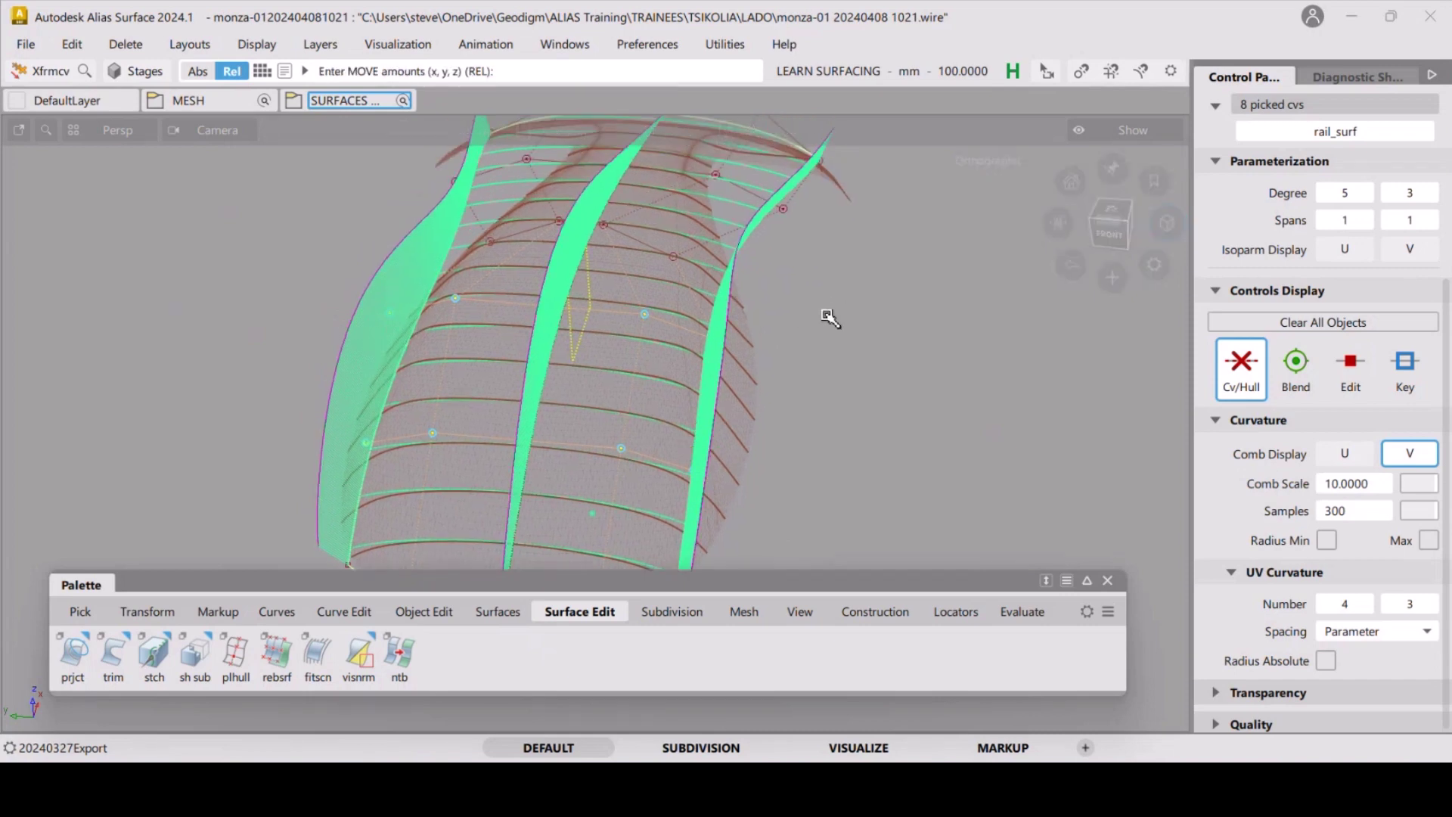
alt+shift+drag(779, 286, 683, 366)
key(ctrl+shift+n)
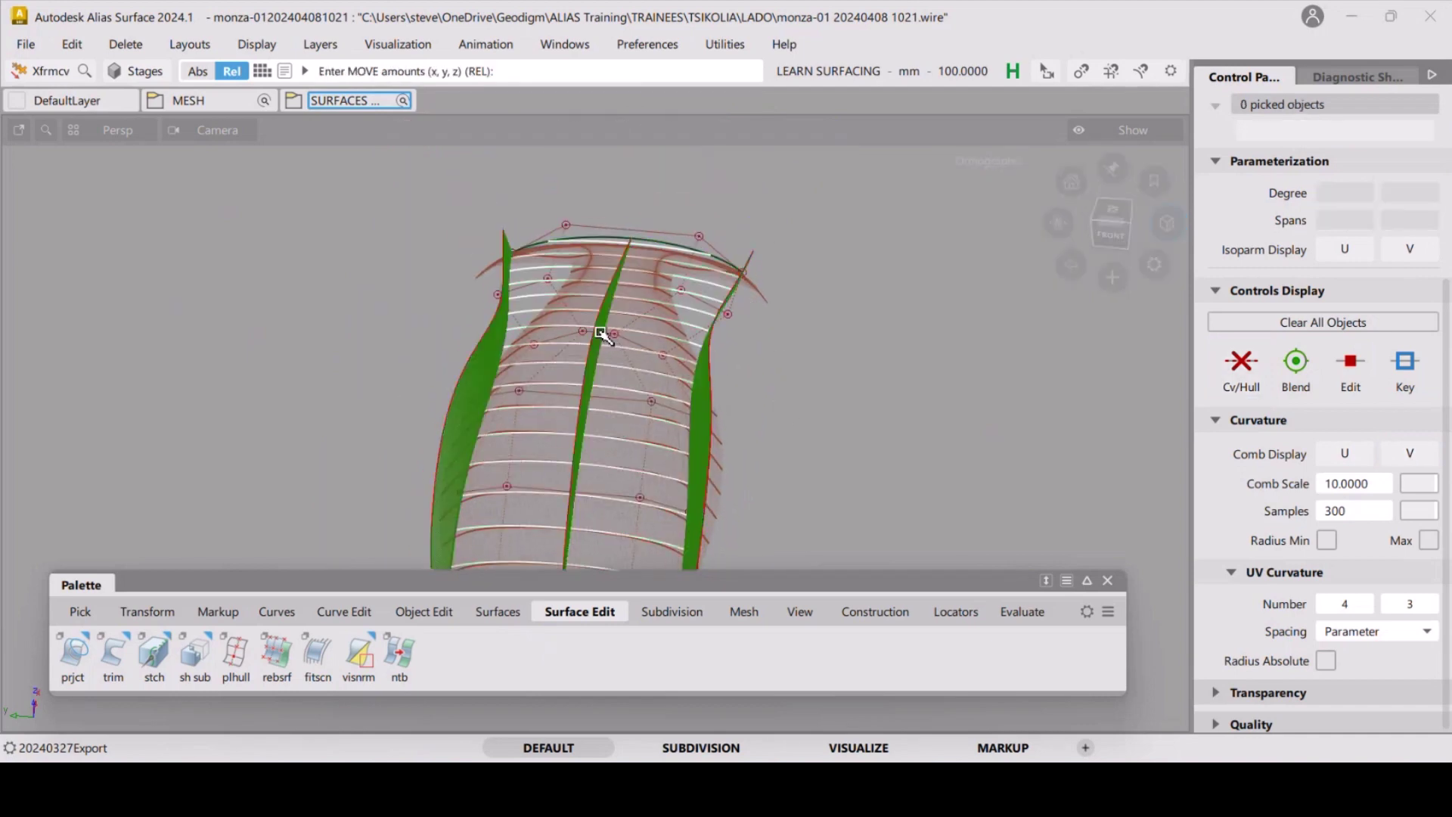
In the top view, move the outer CV of the fourth cross hull row into line with the neighbouring rows' outer CVs.
alt+shift+drag(752, 309, 643, 317)
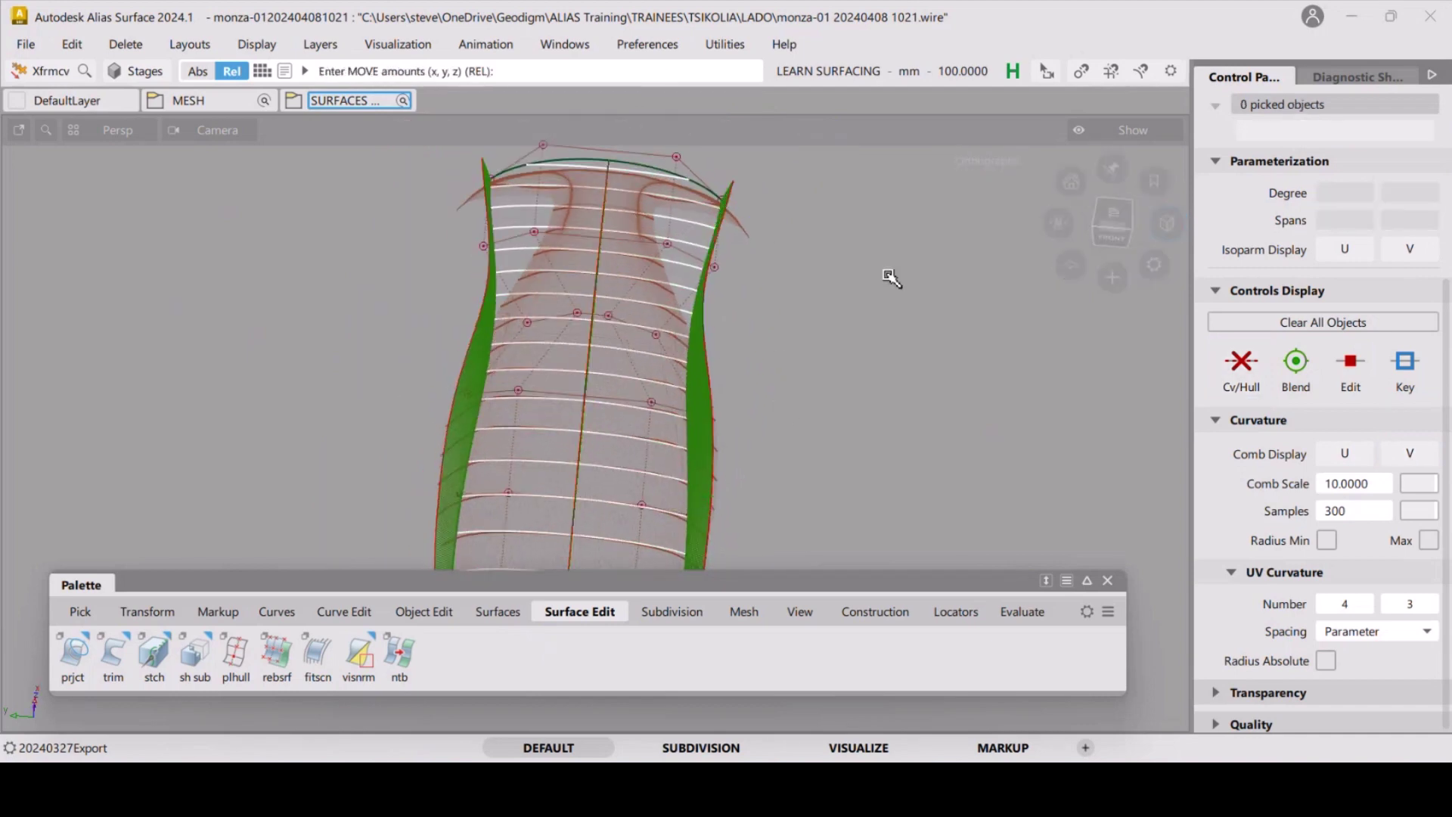
click(1112, 220)
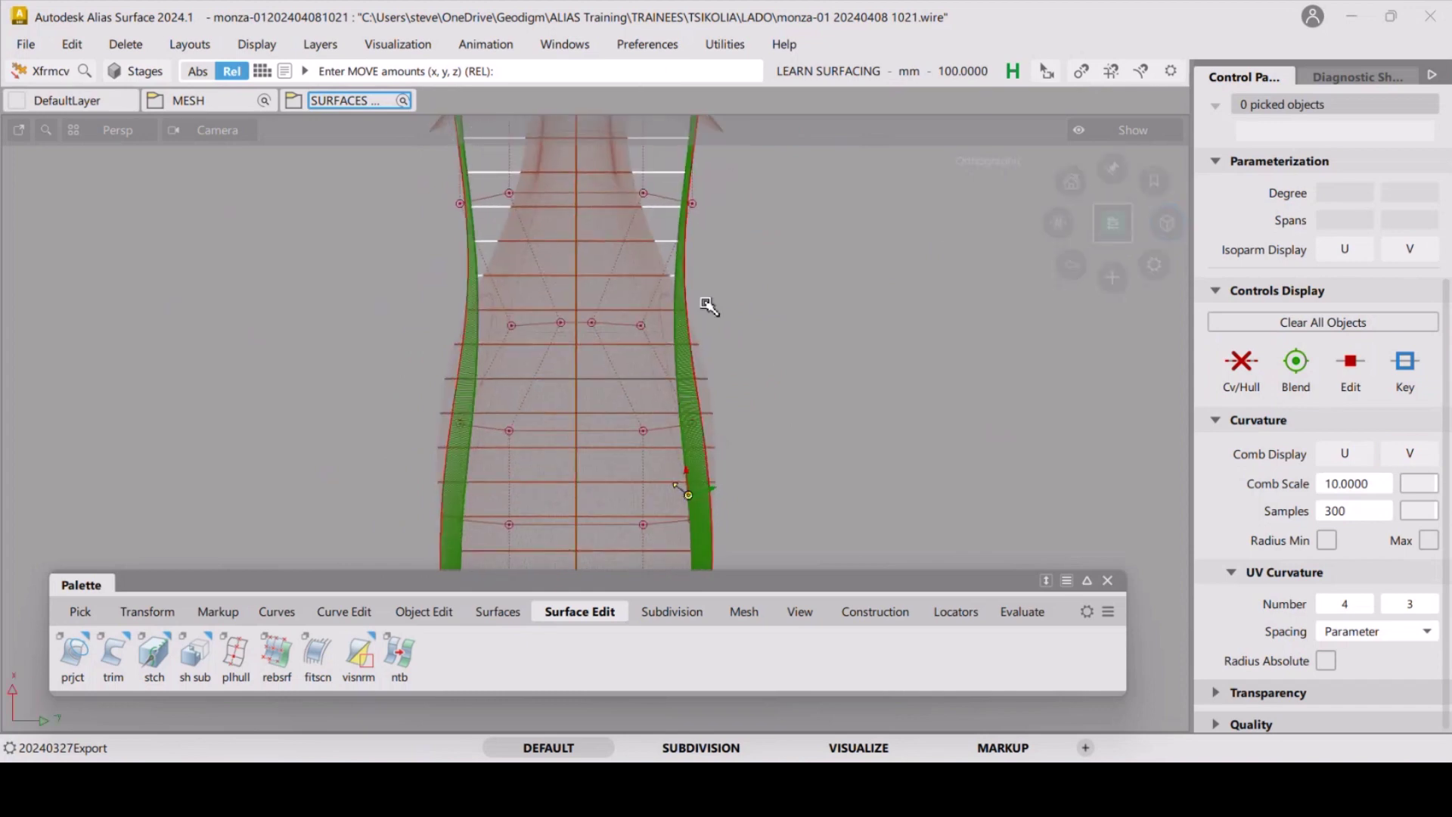
alt+shift+right_drag(603, 285, 610, 321)
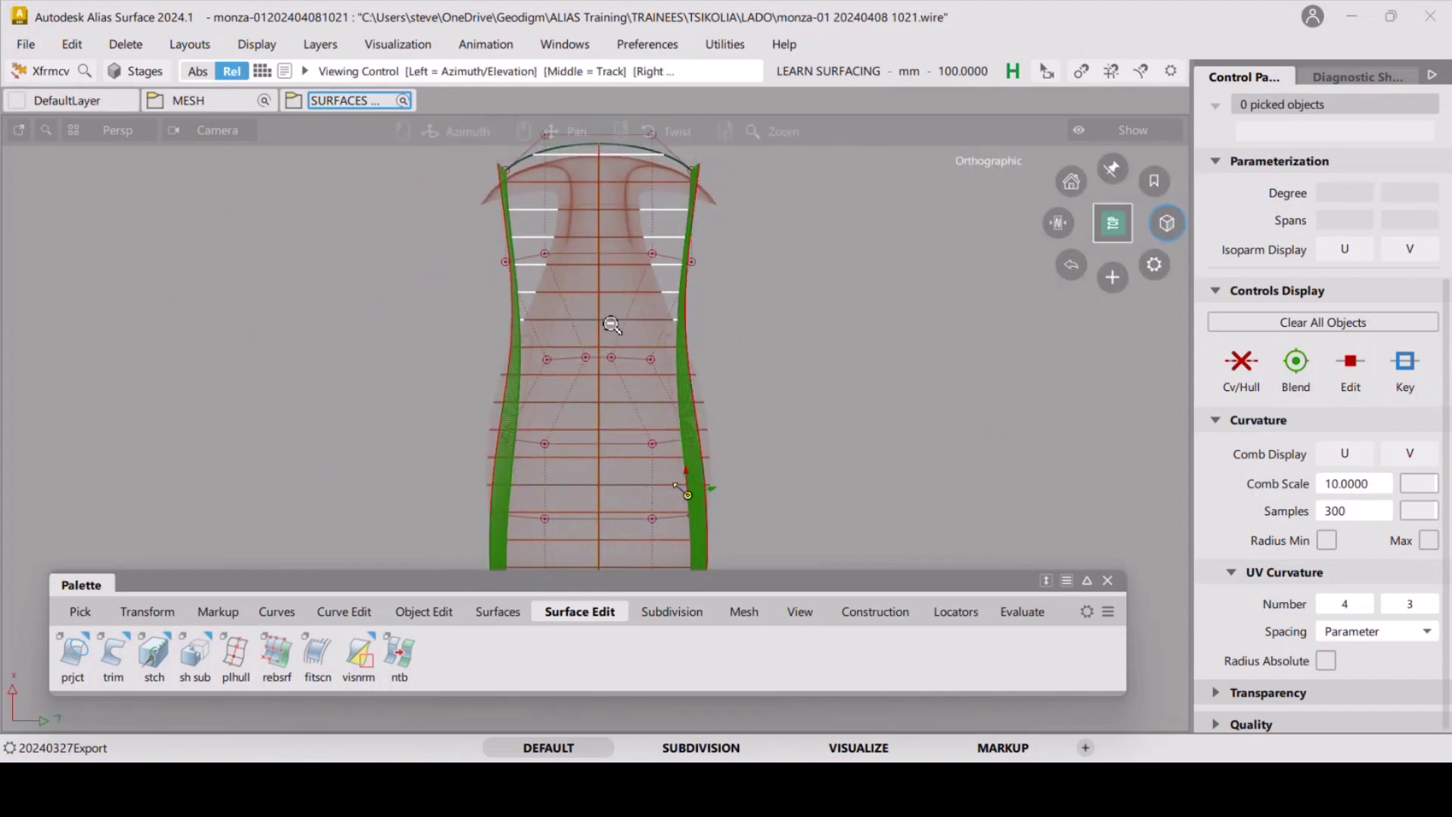
alt+shift+middle_drag(749, 386, 725, 343)
alt+shift+right_drag(724, 342, 733, 276)
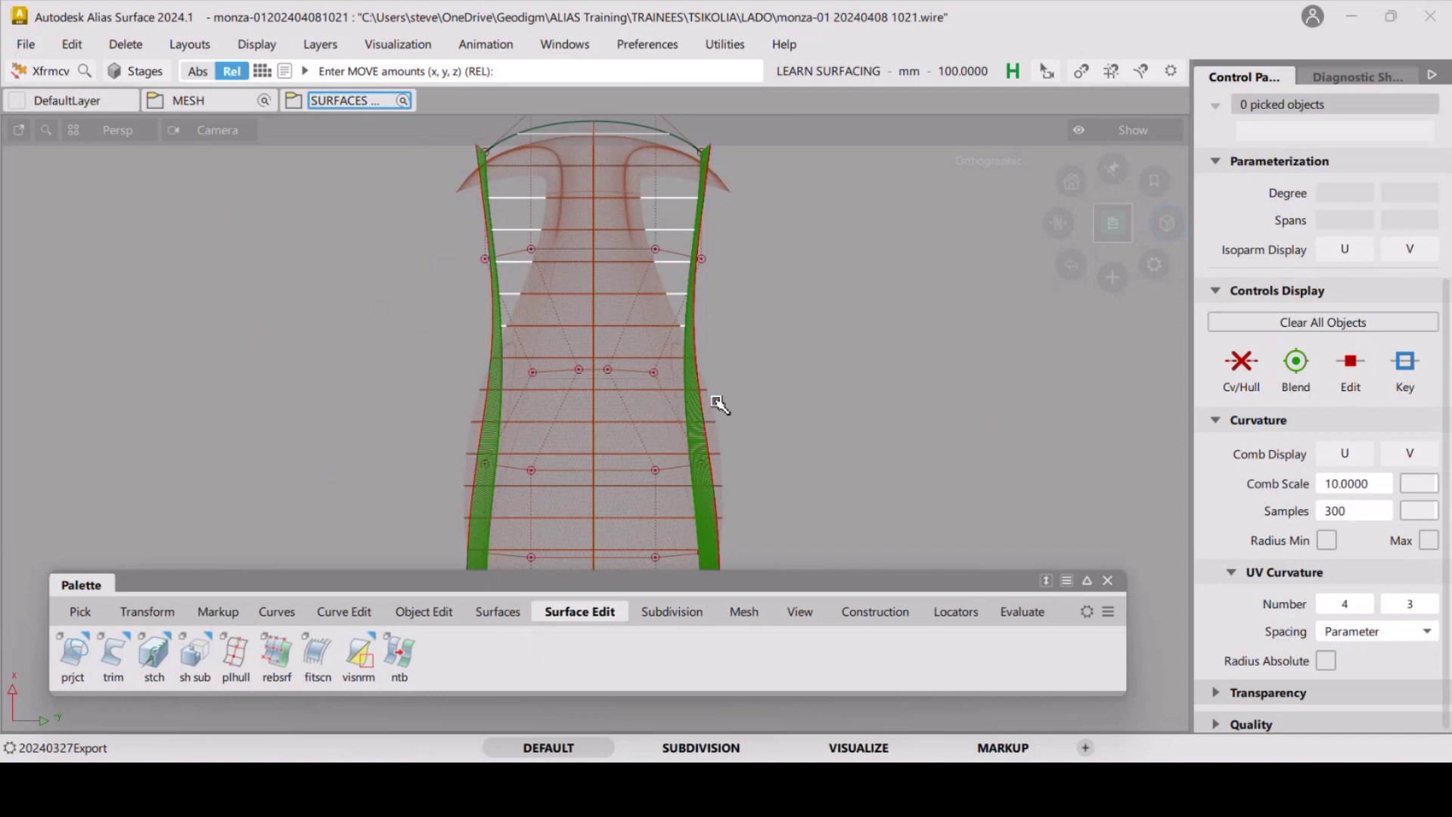
alt+shift+right_drag(719, 406, 840, 419)
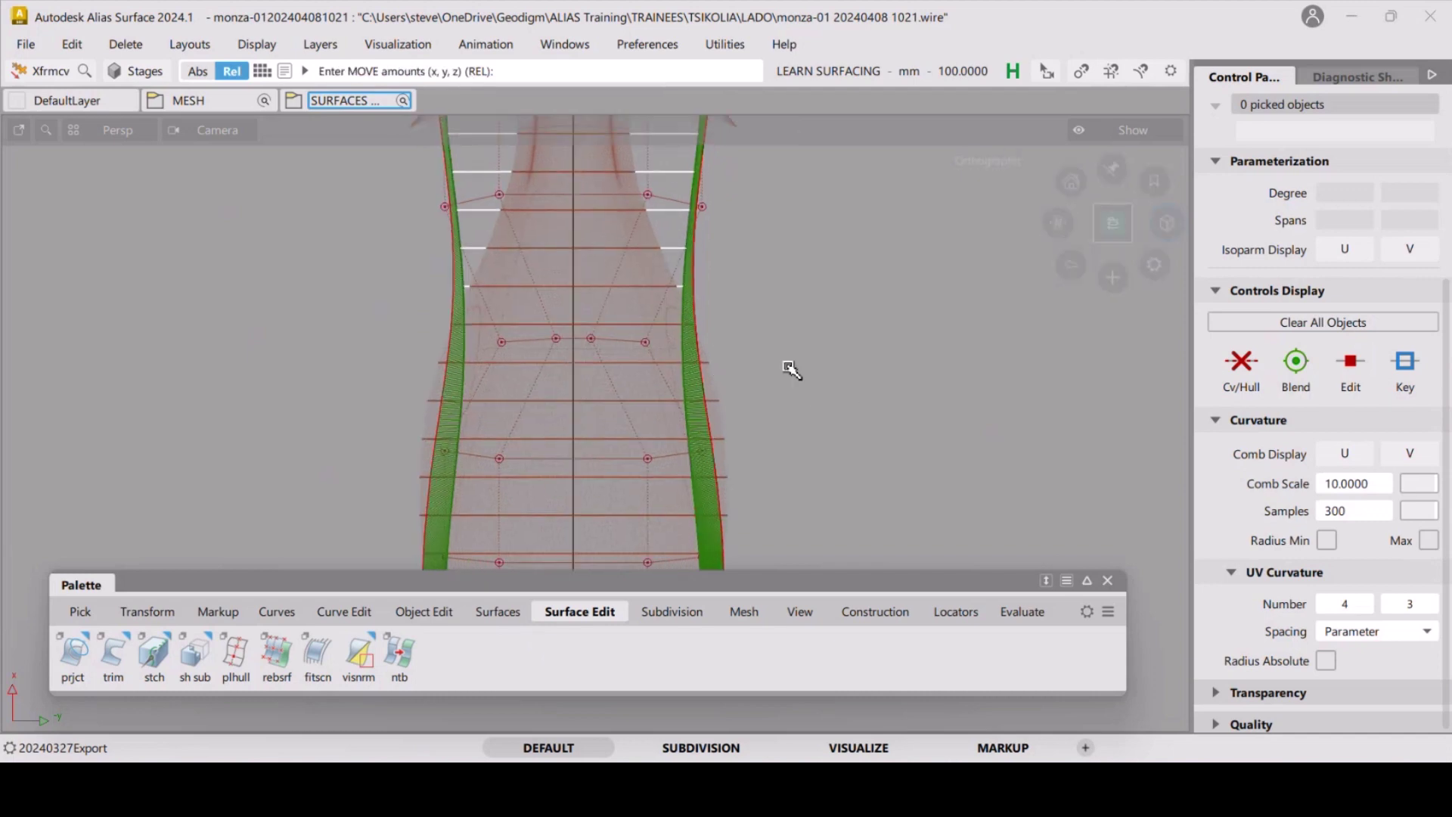
ctrl+shift+drag(804, 369, 878, 369)
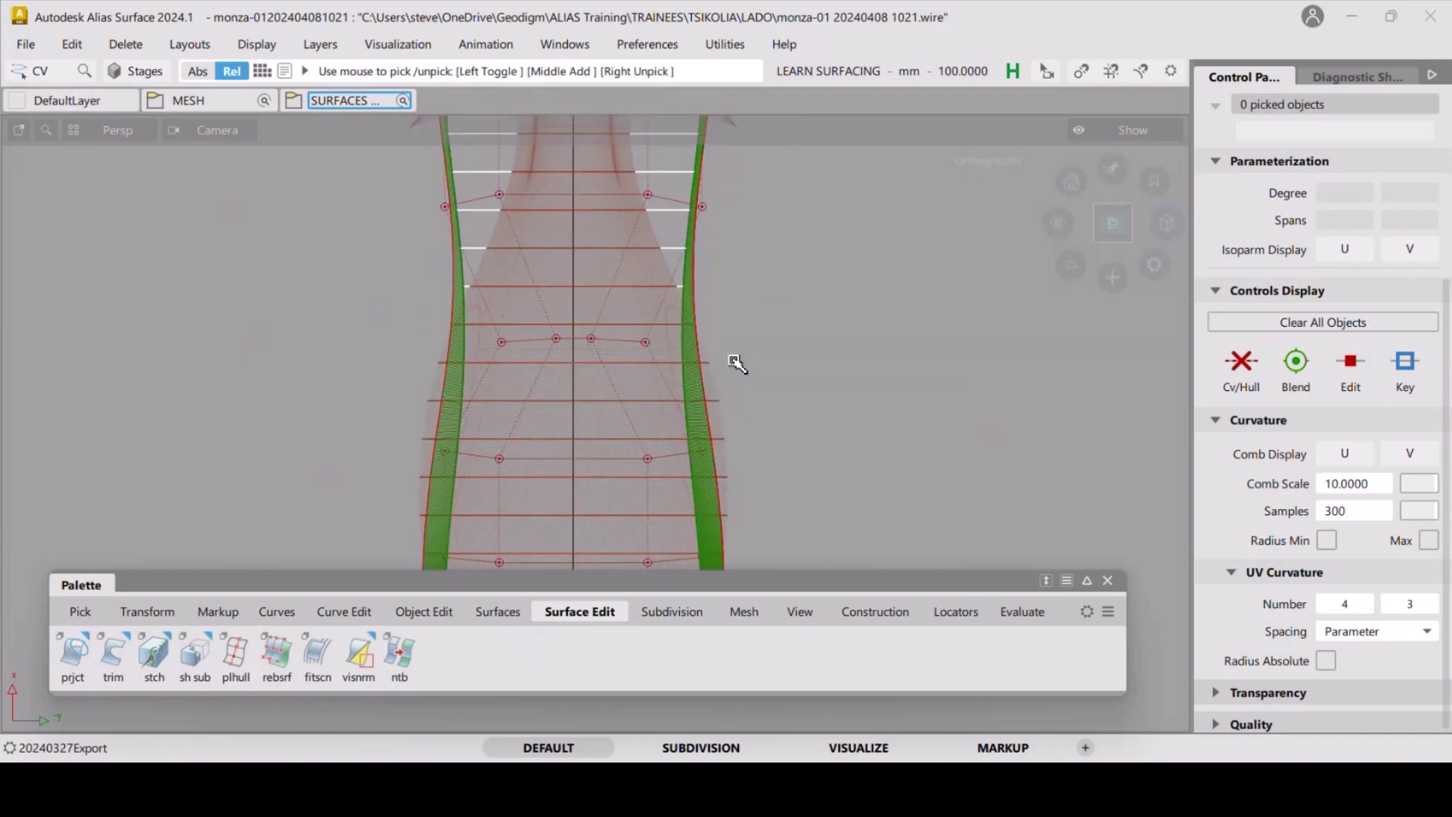
click(648, 344)
mouse_move(814, 321)
ctrl+shift+middle_down()
mouse_move(817, 275)
mouse_move(828, 311)
ctrl+shift+middle_up()
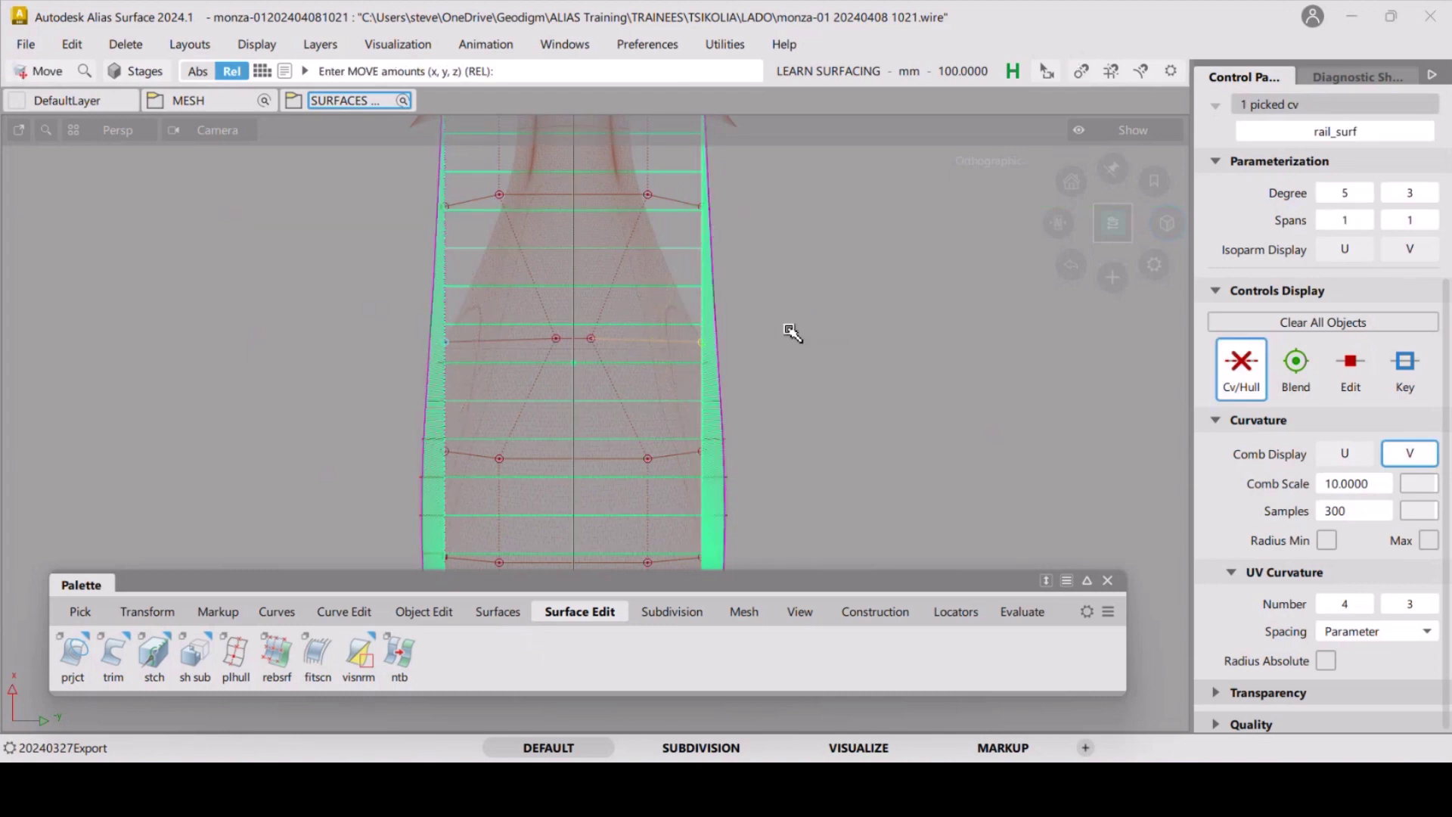
key(Escape)
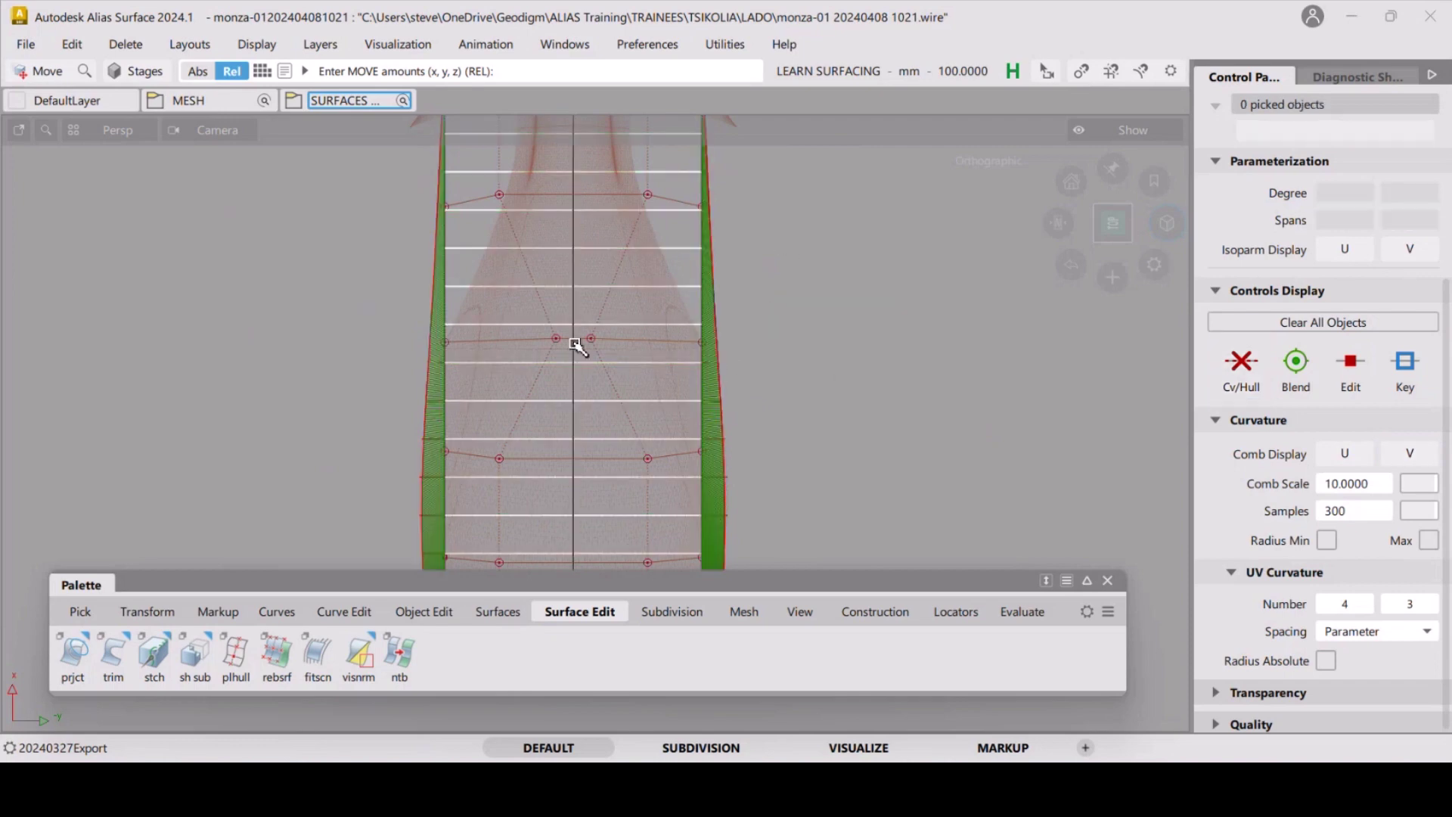
Snap the inner CV of the fourth cross hull row sideways into line with the fifth row's inner CV, and clear the selection.
click(594, 342)
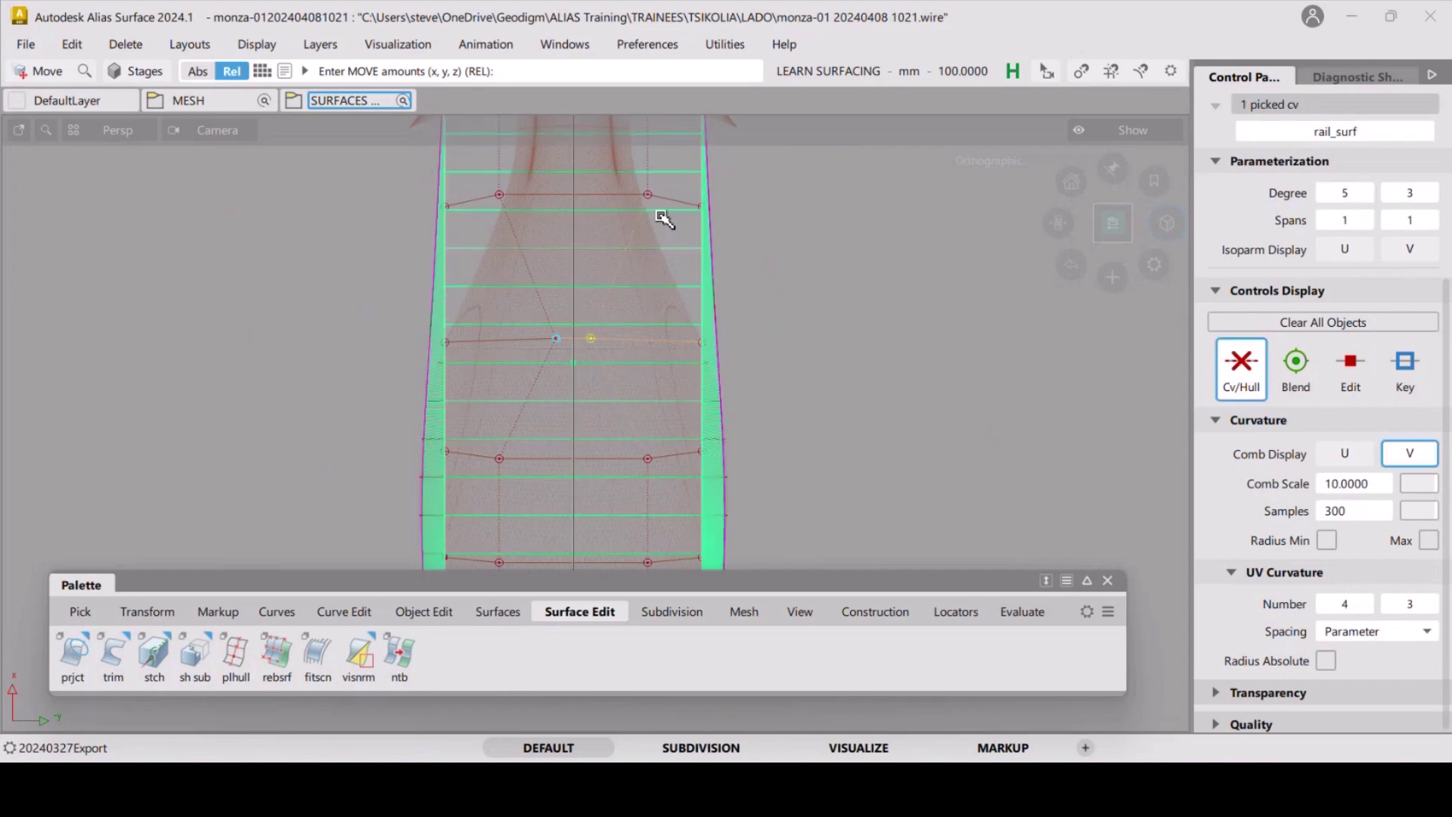
ctrl+middle_click(660, 186)
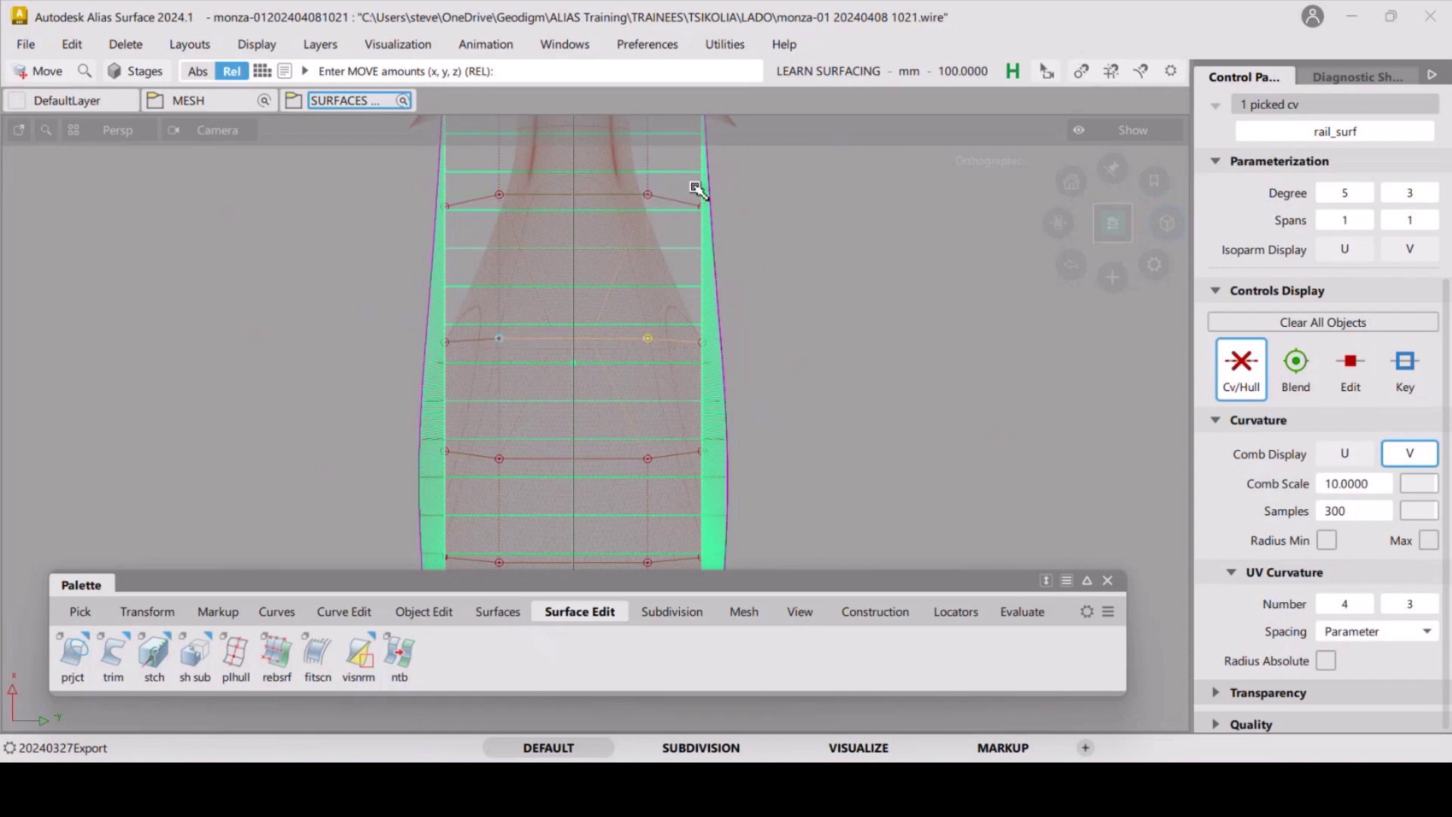
ctrl+shift+drag(824, 454, 792, 325)
Examine the adjusted surface's sections against the scan mesh and the flow of its curvature combs from front, side and close-up angles.
alt+shift+drag(711, 344, 633, 283)
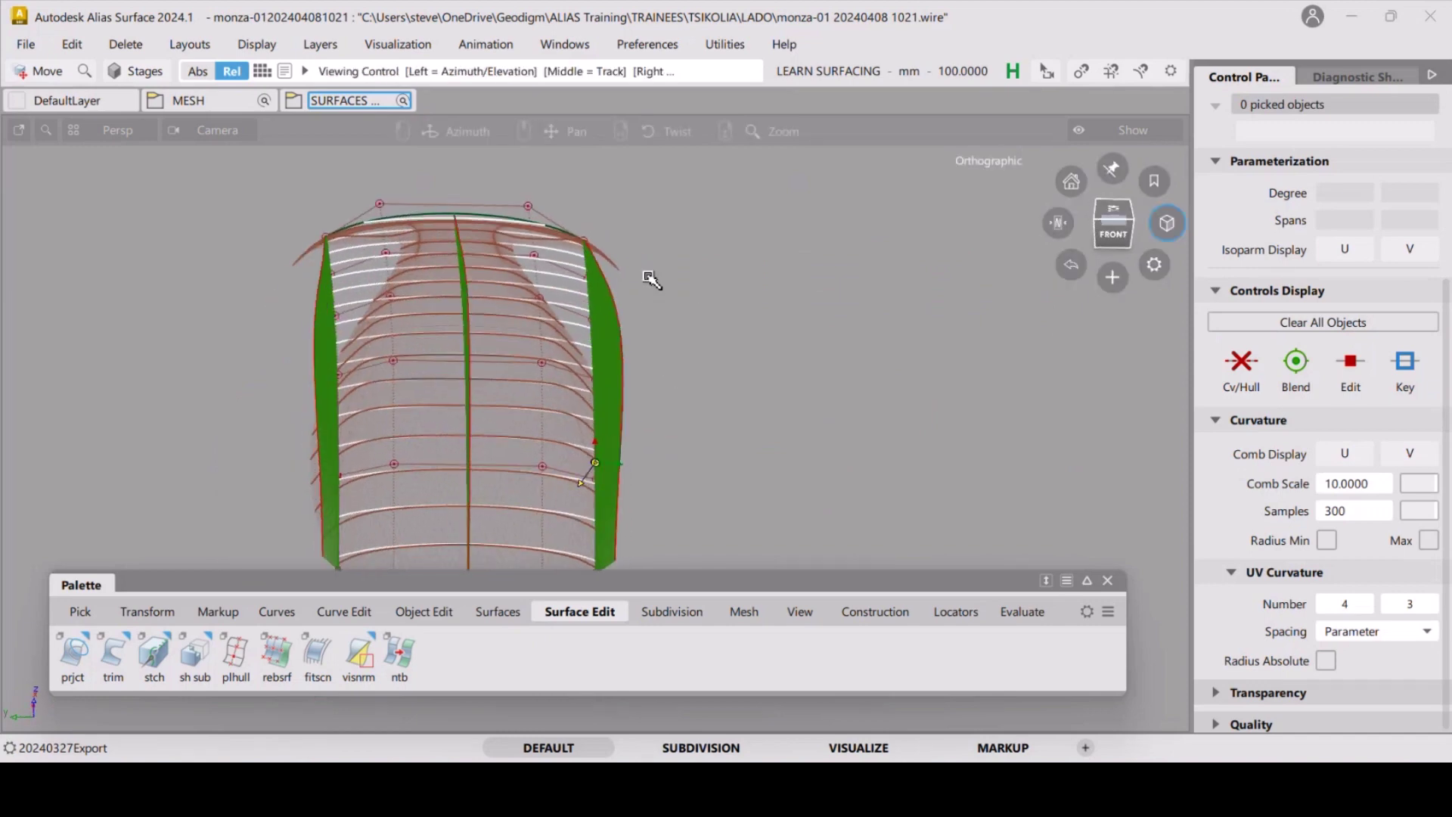
alt+shift+right_drag(588, 320, 791, 425)
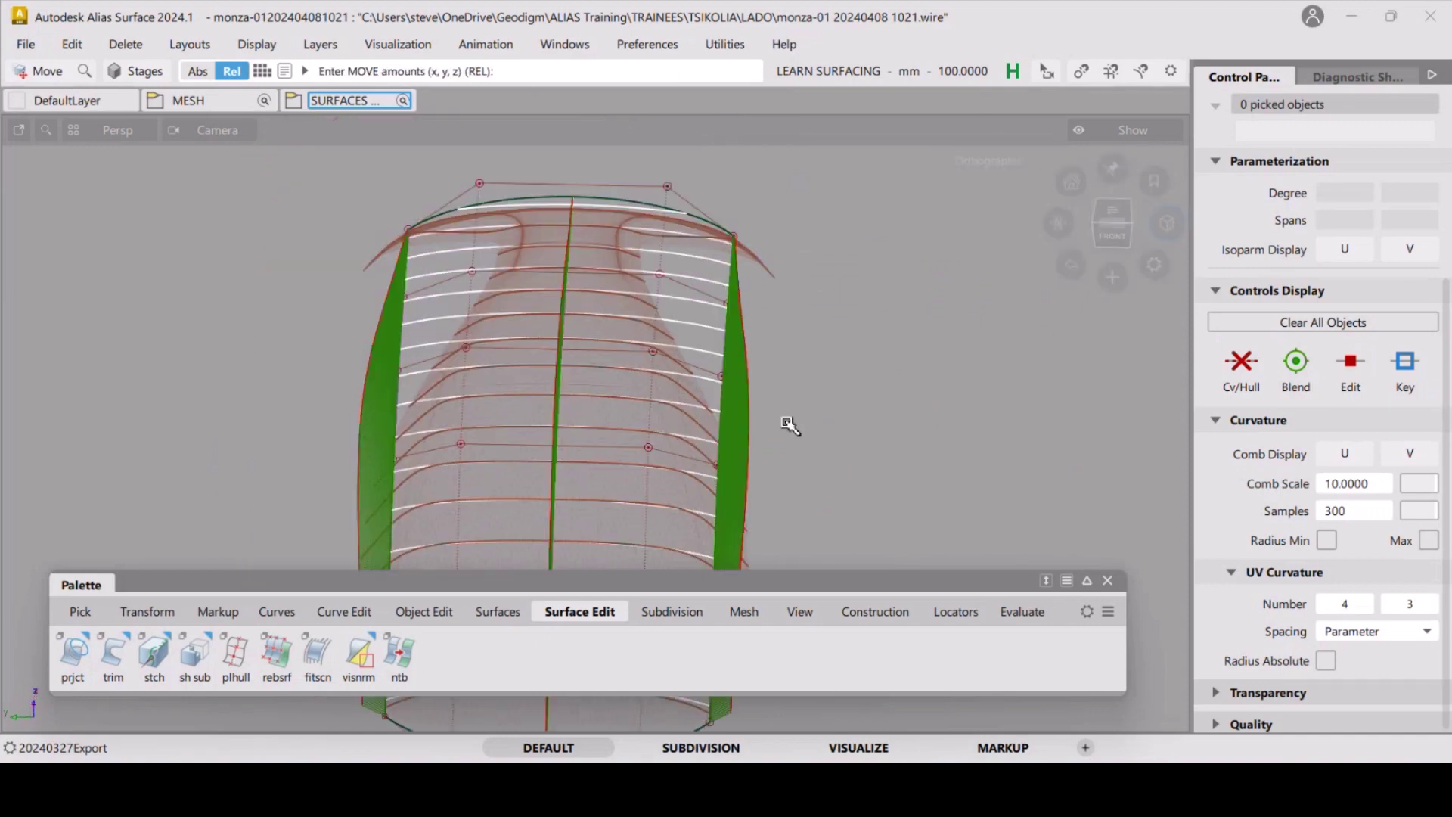
alt+shift+drag(683, 349, 612, 372)
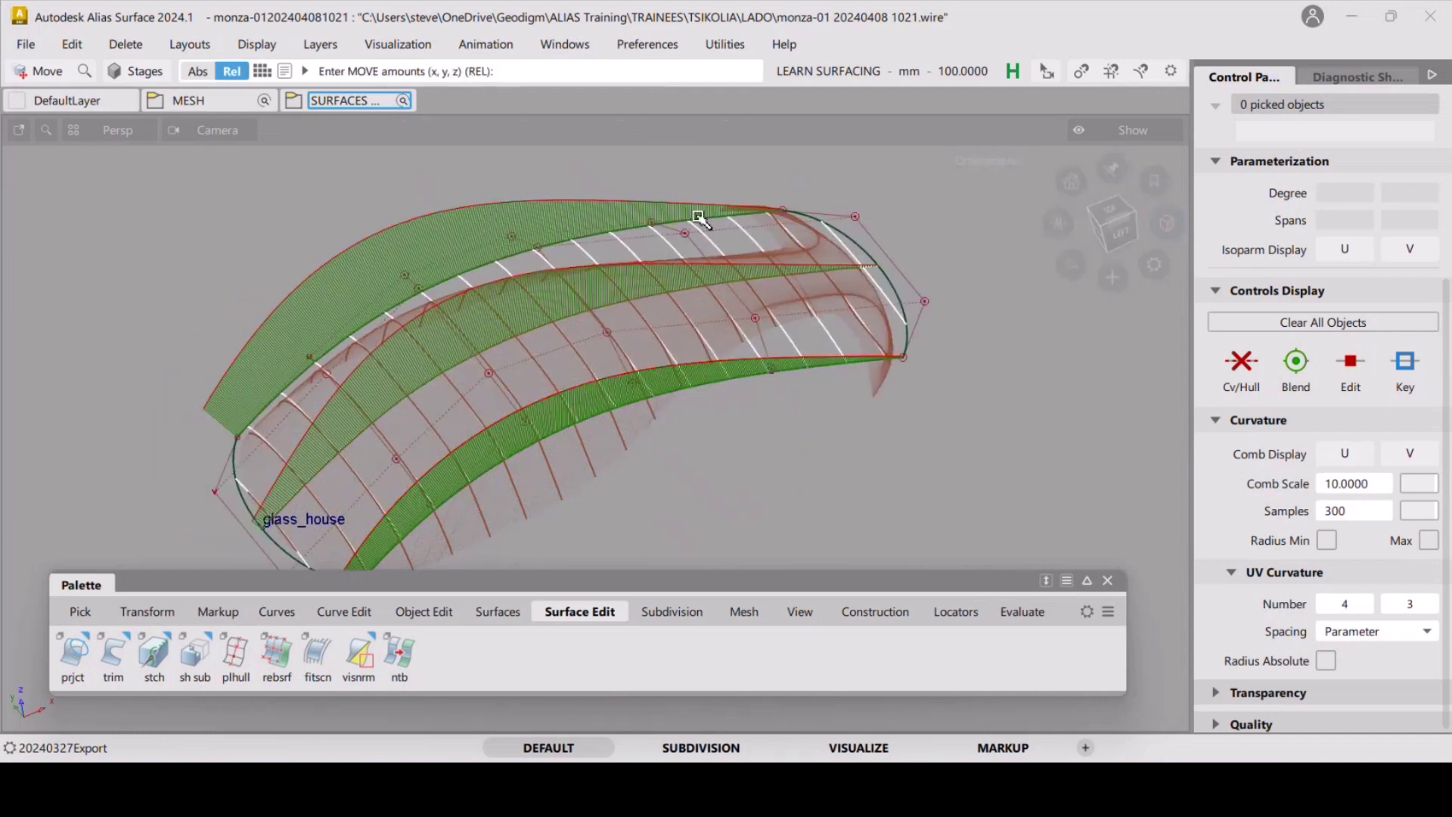
alt+shift+drag(902, 334, 794, 324)
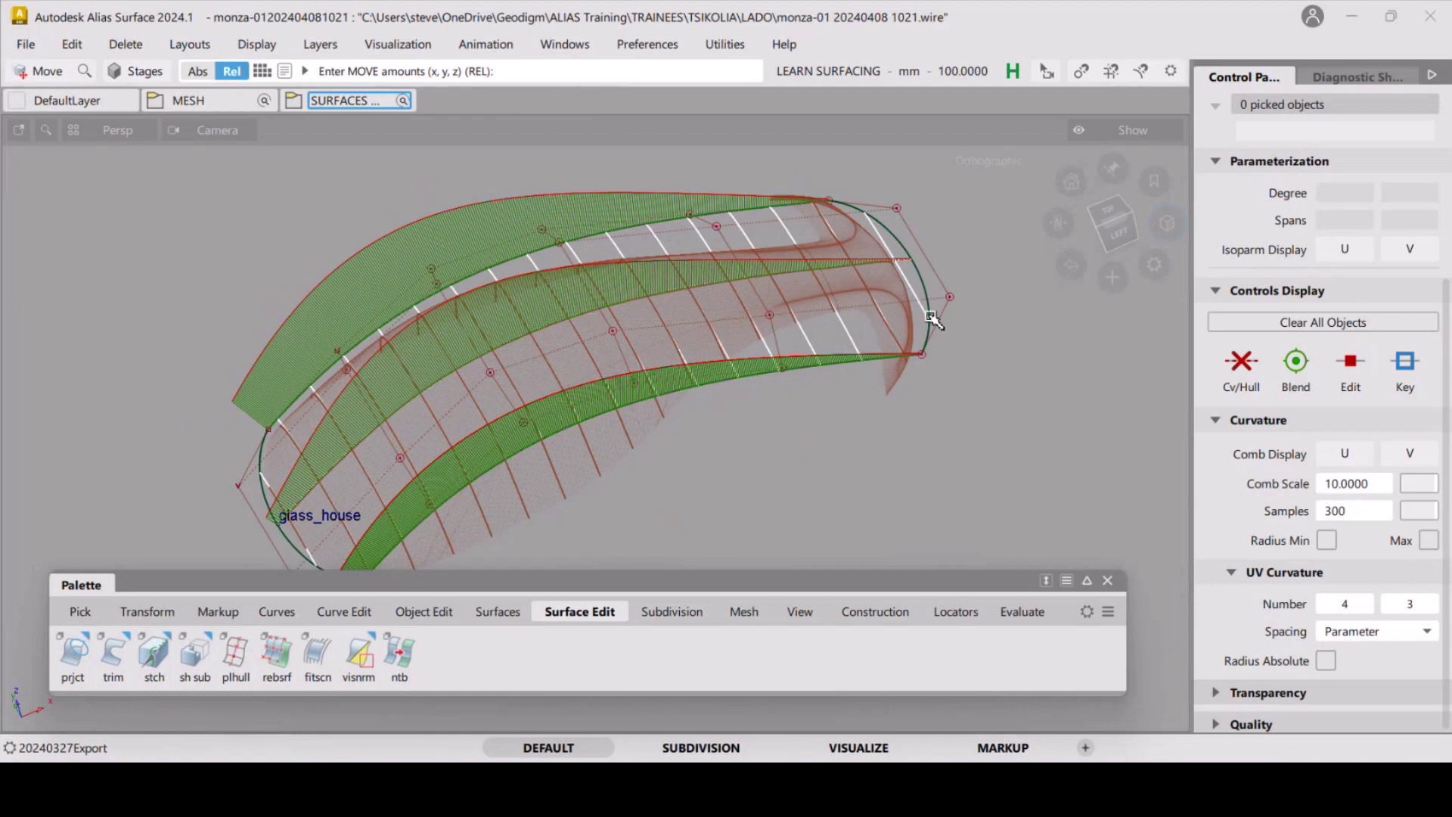
alt+shift+drag(932, 318, 932, 266)
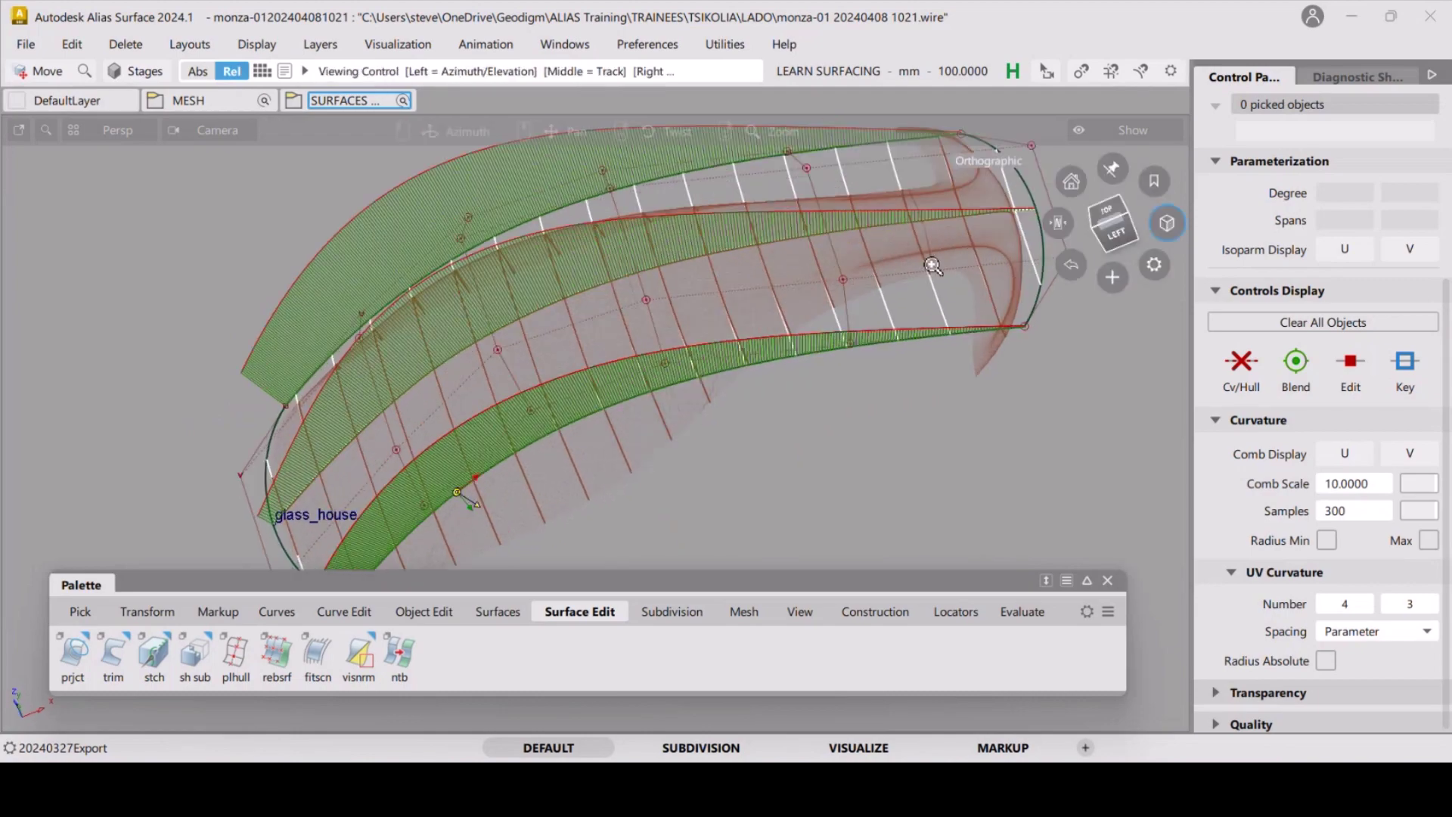
alt+shift+right_drag(932, 266, 529, 445)
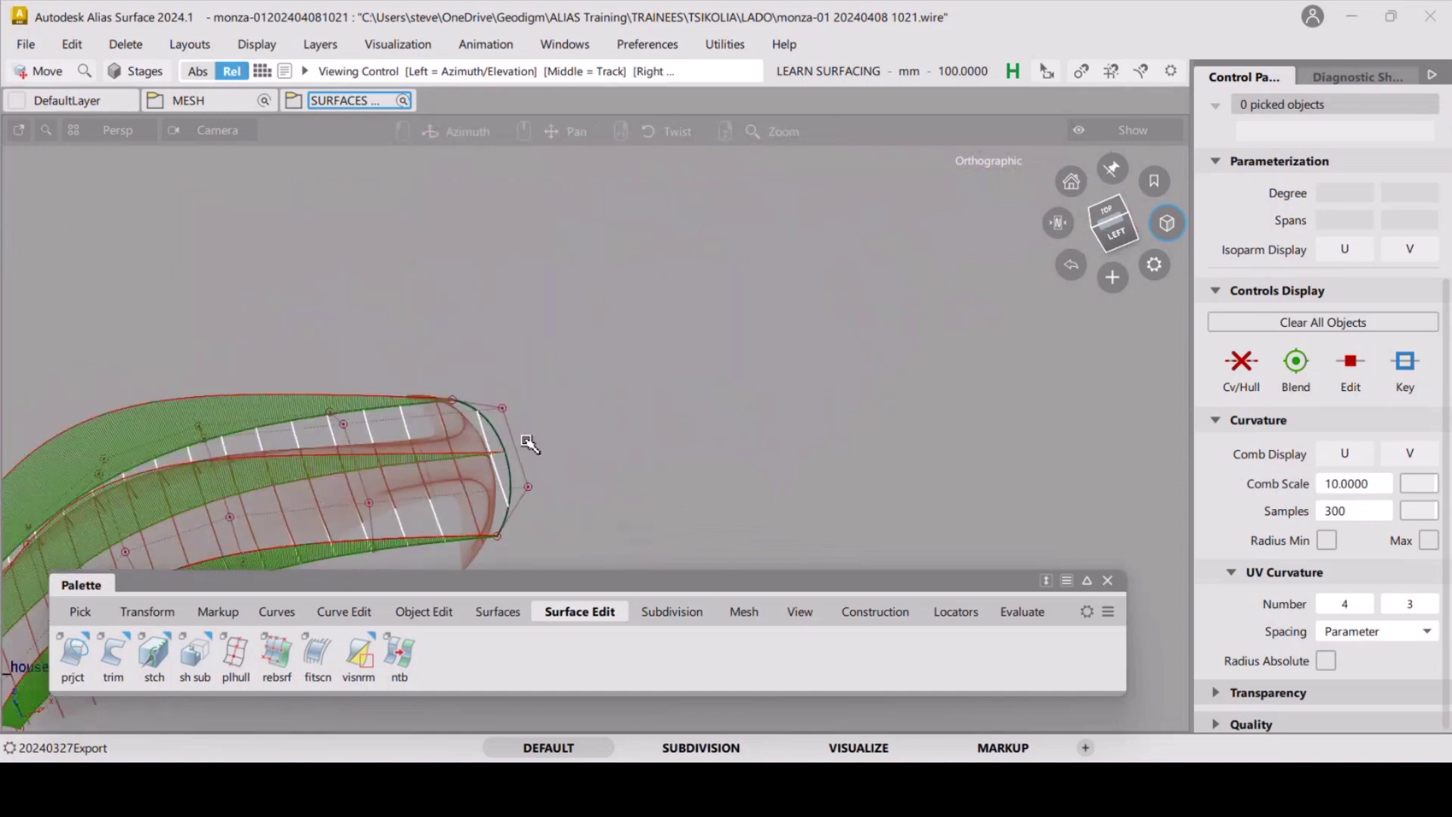
alt+shift+middle_drag(530, 445, 685, 354)
alt+shift+drag(685, 354, 648, 365)
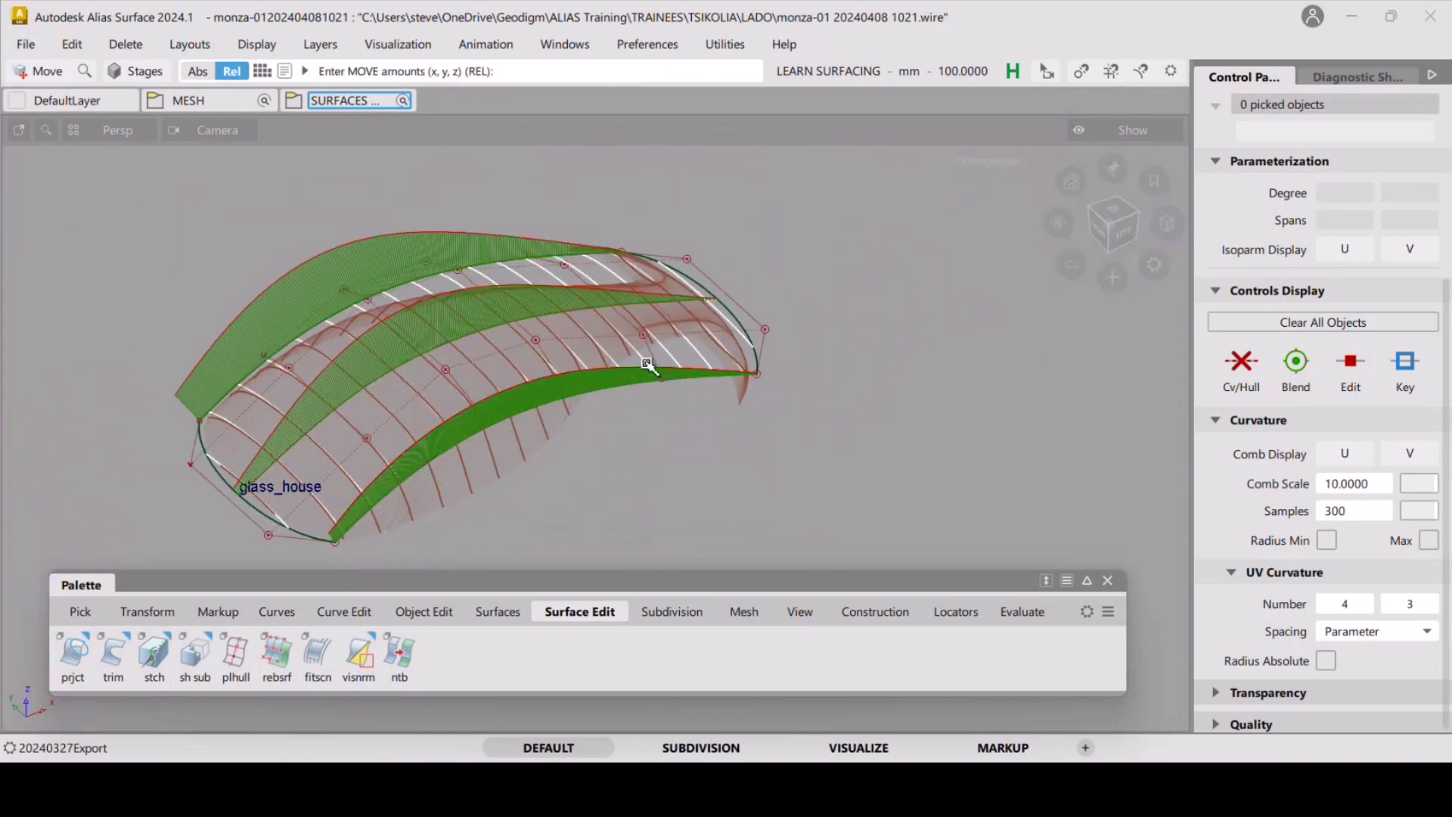
alt+shift+drag(457, 370, 508, 378)
alt+shift+middle_drag(425, 381, 601, 350)
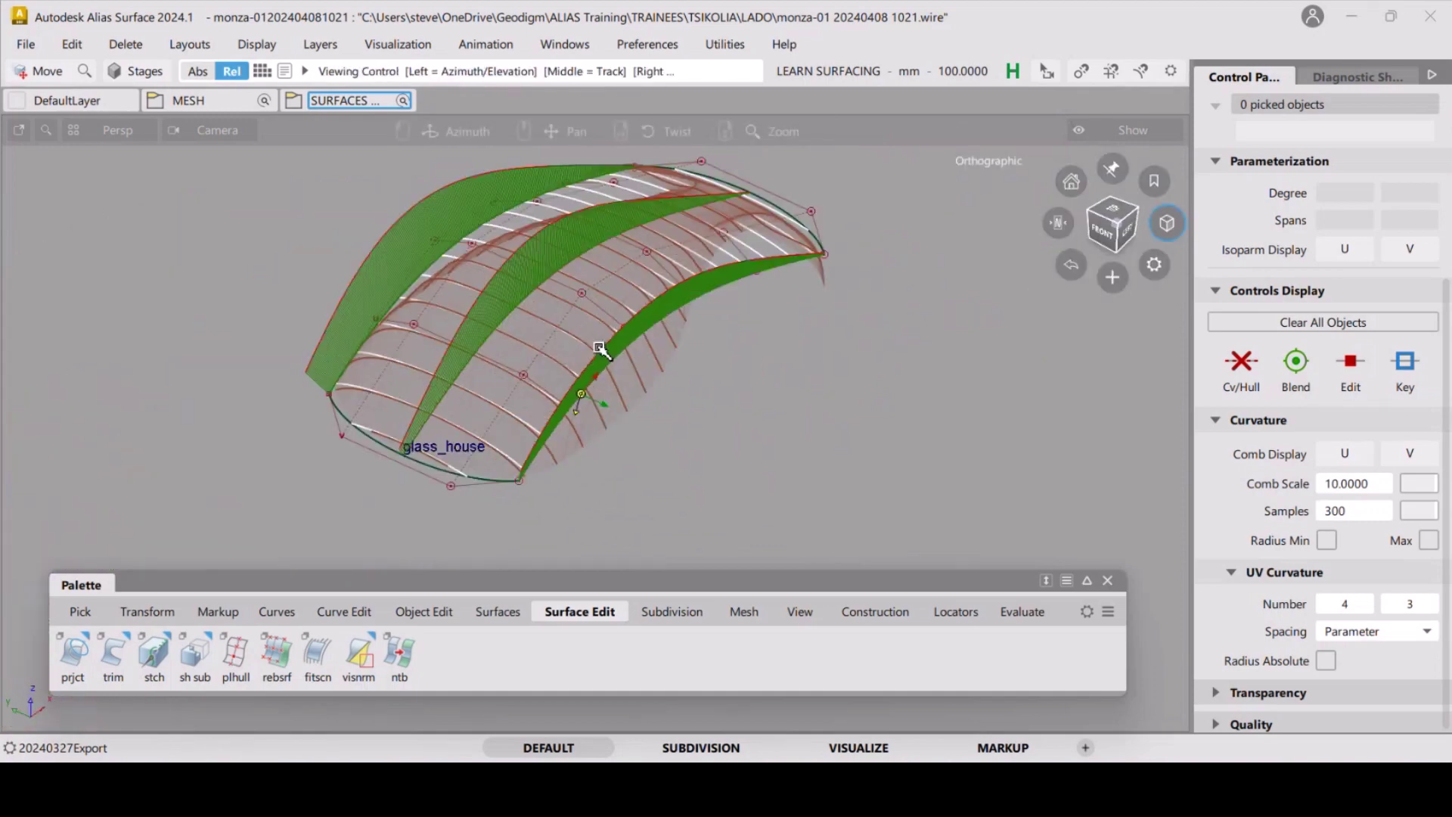
alt+shift+right_drag(389, 444, 384, 386)
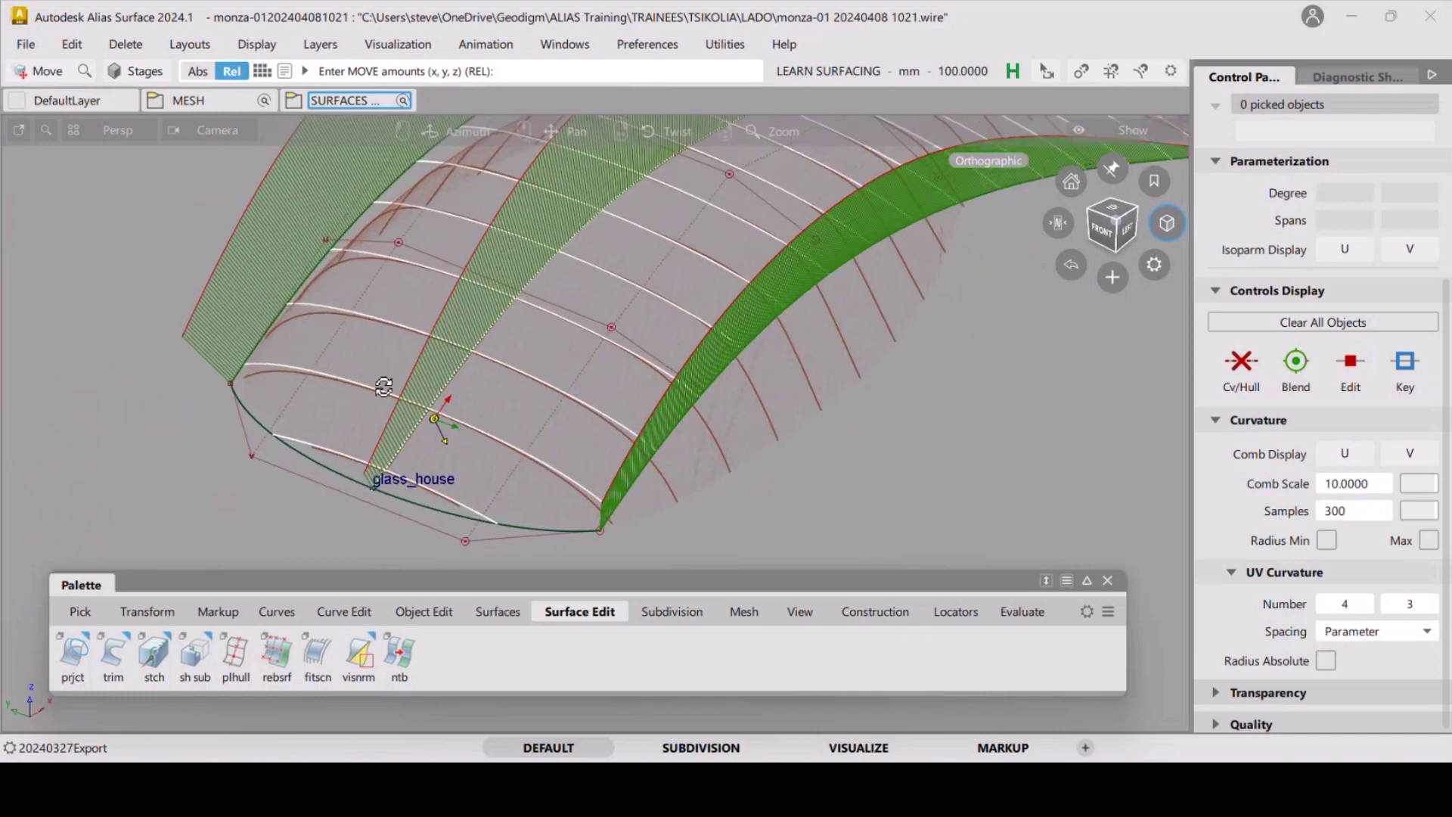
alt+shift+drag(384, 386, 324, 339)
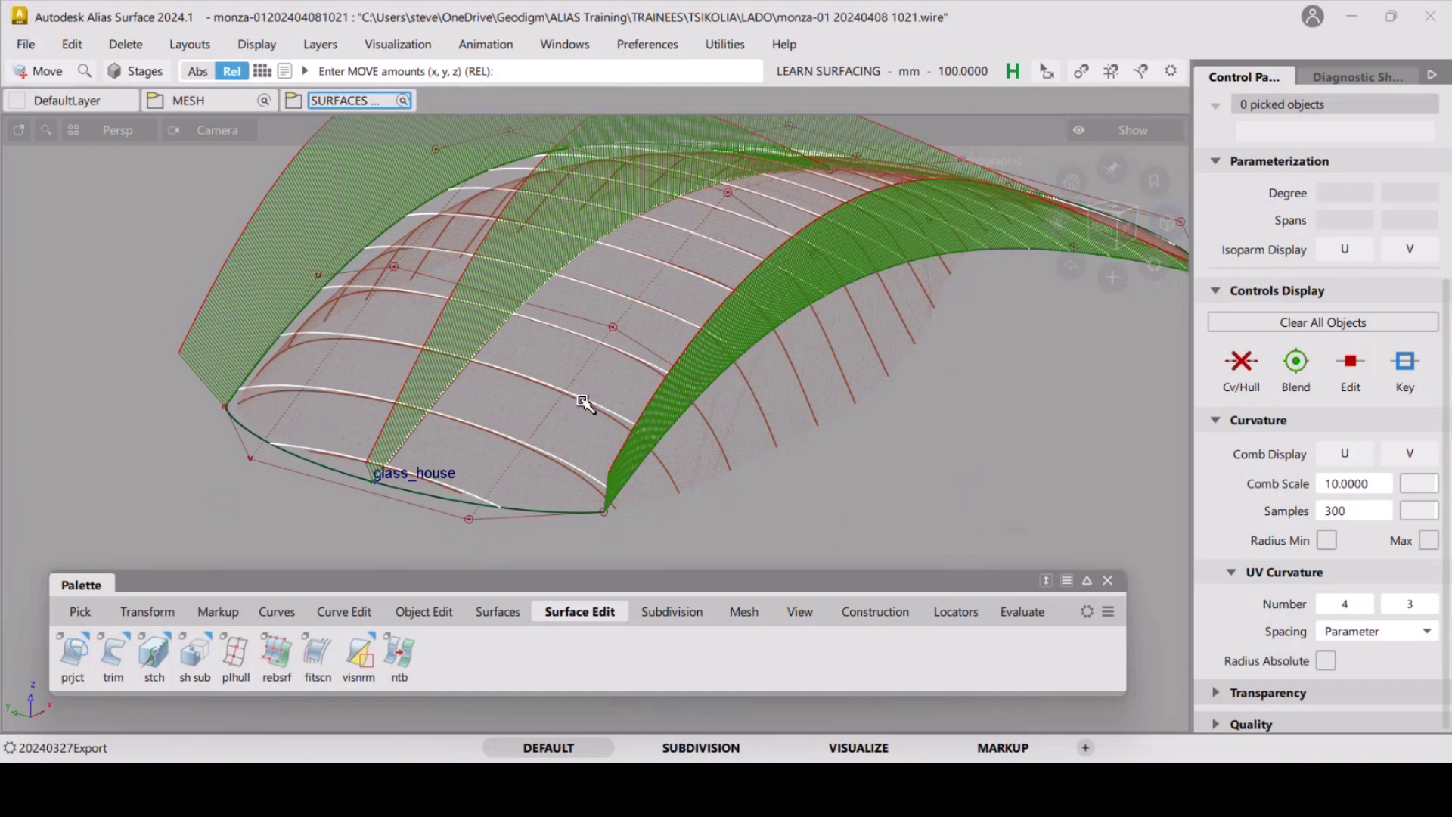
alt+shift+drag(556, 484, 538, 453)
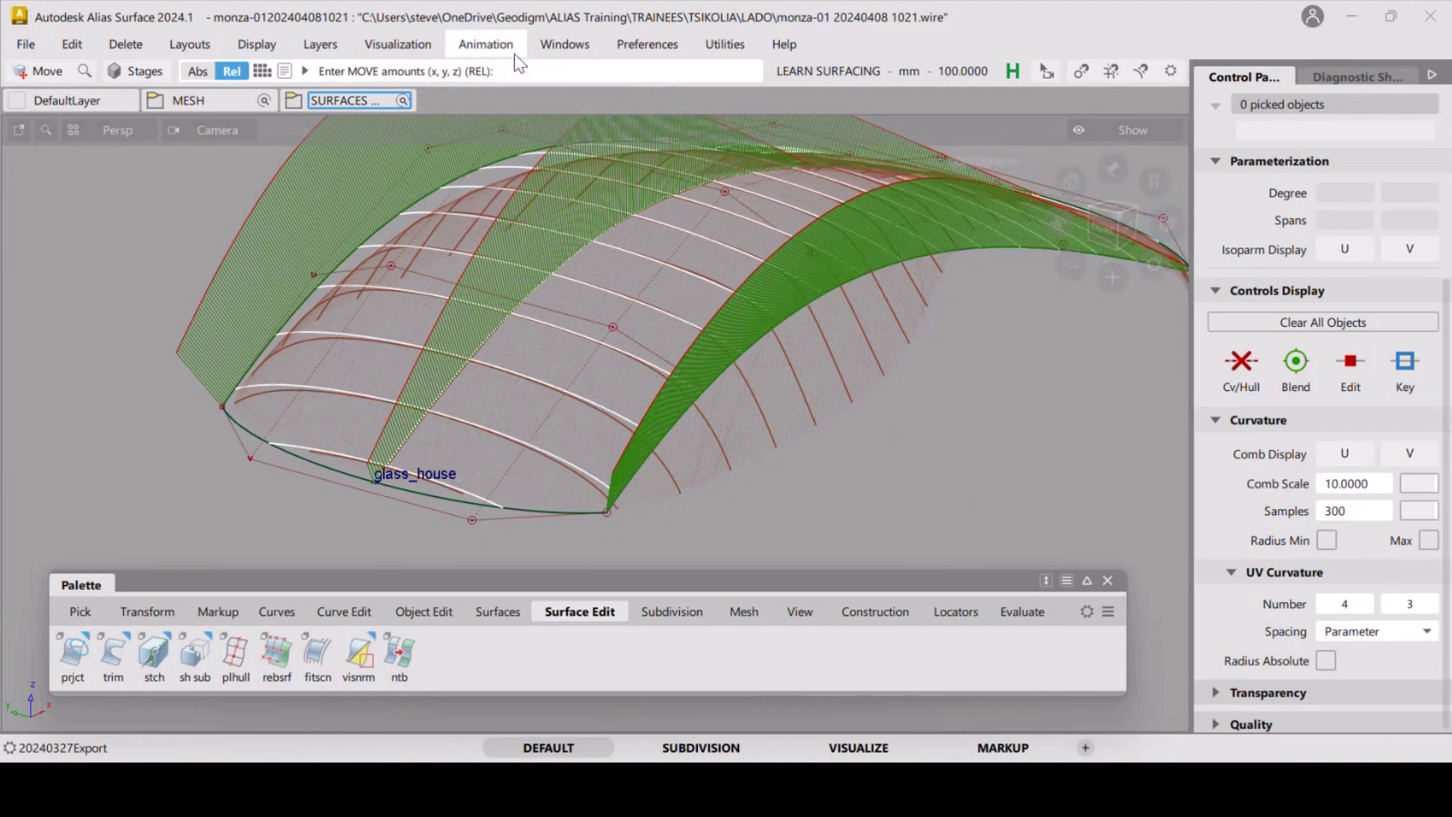
Display the Y-axis-aligned and X-axis-aligned cross sections on all objects with the Cross Section Editor.
click(546, 46)
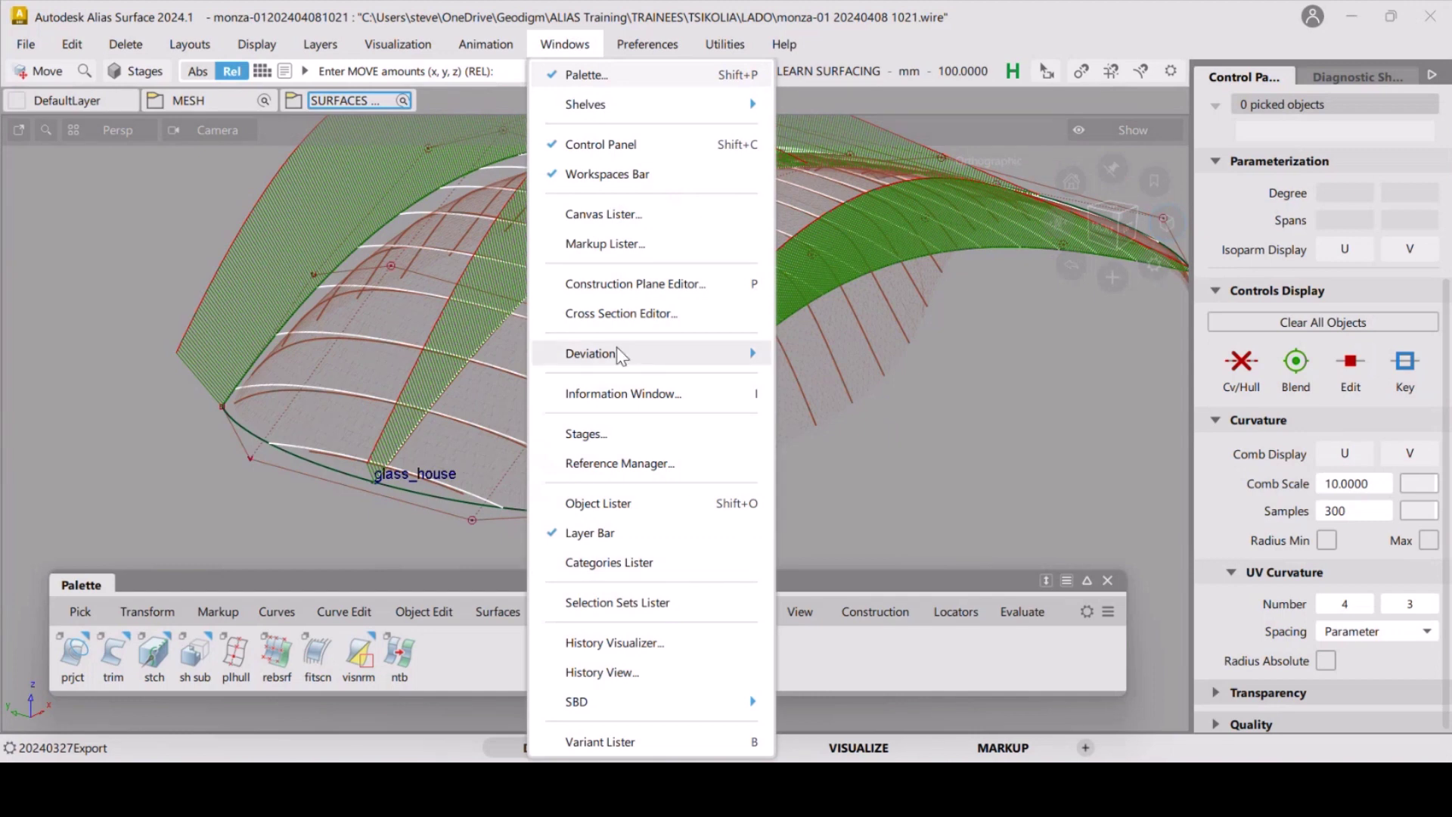
click(648, 314)
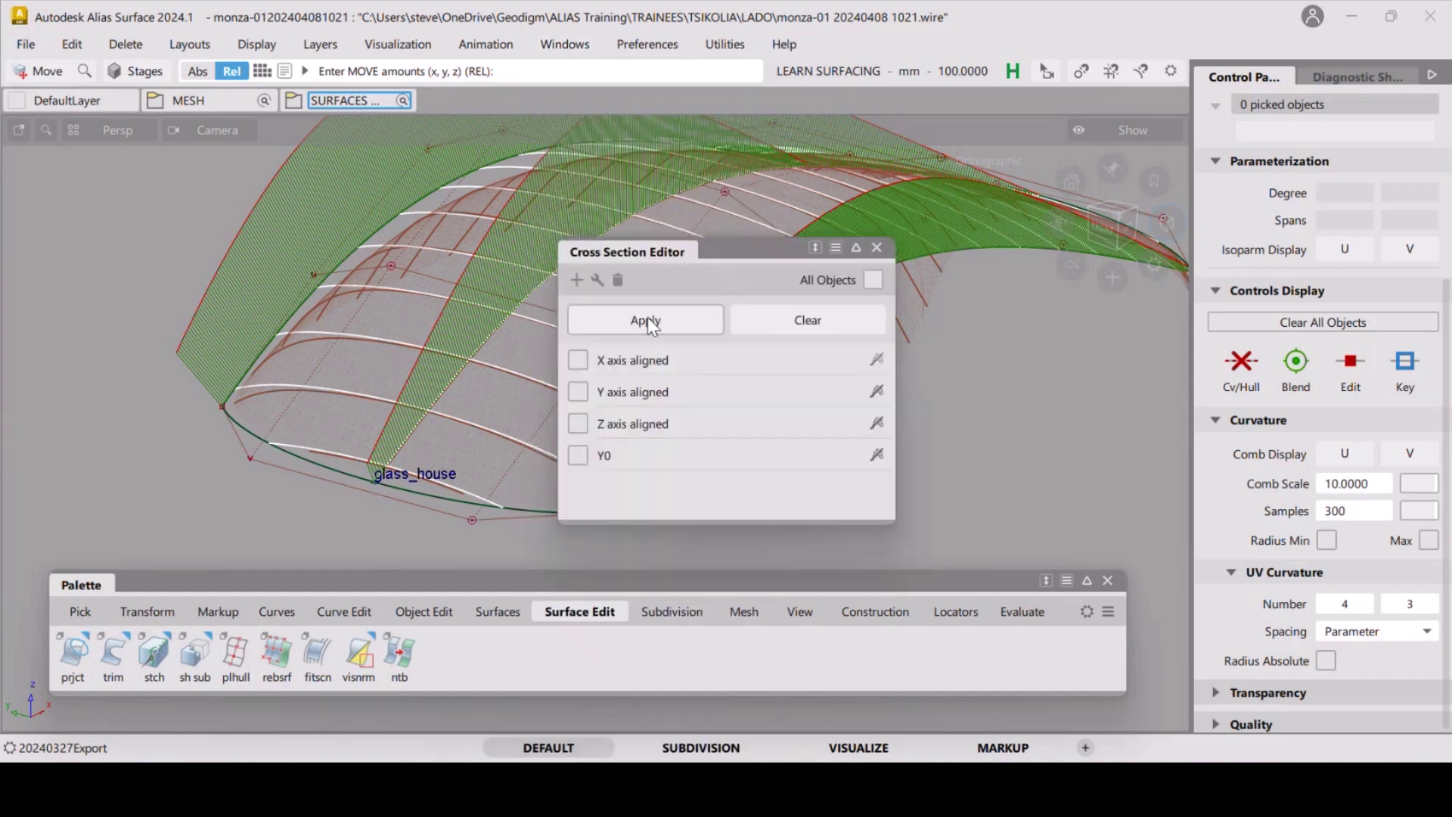
click(581, 392)
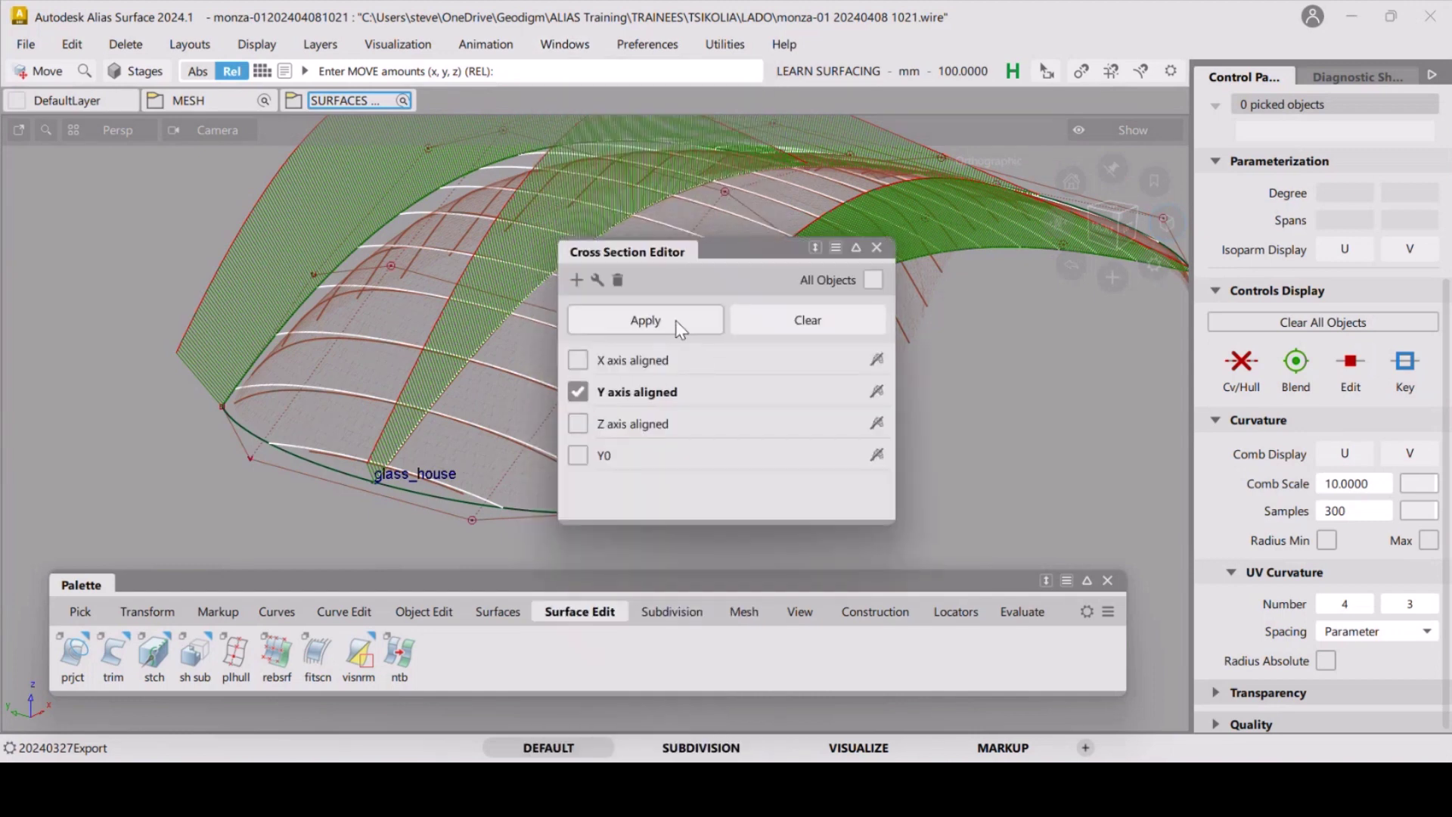
click(873, 280)
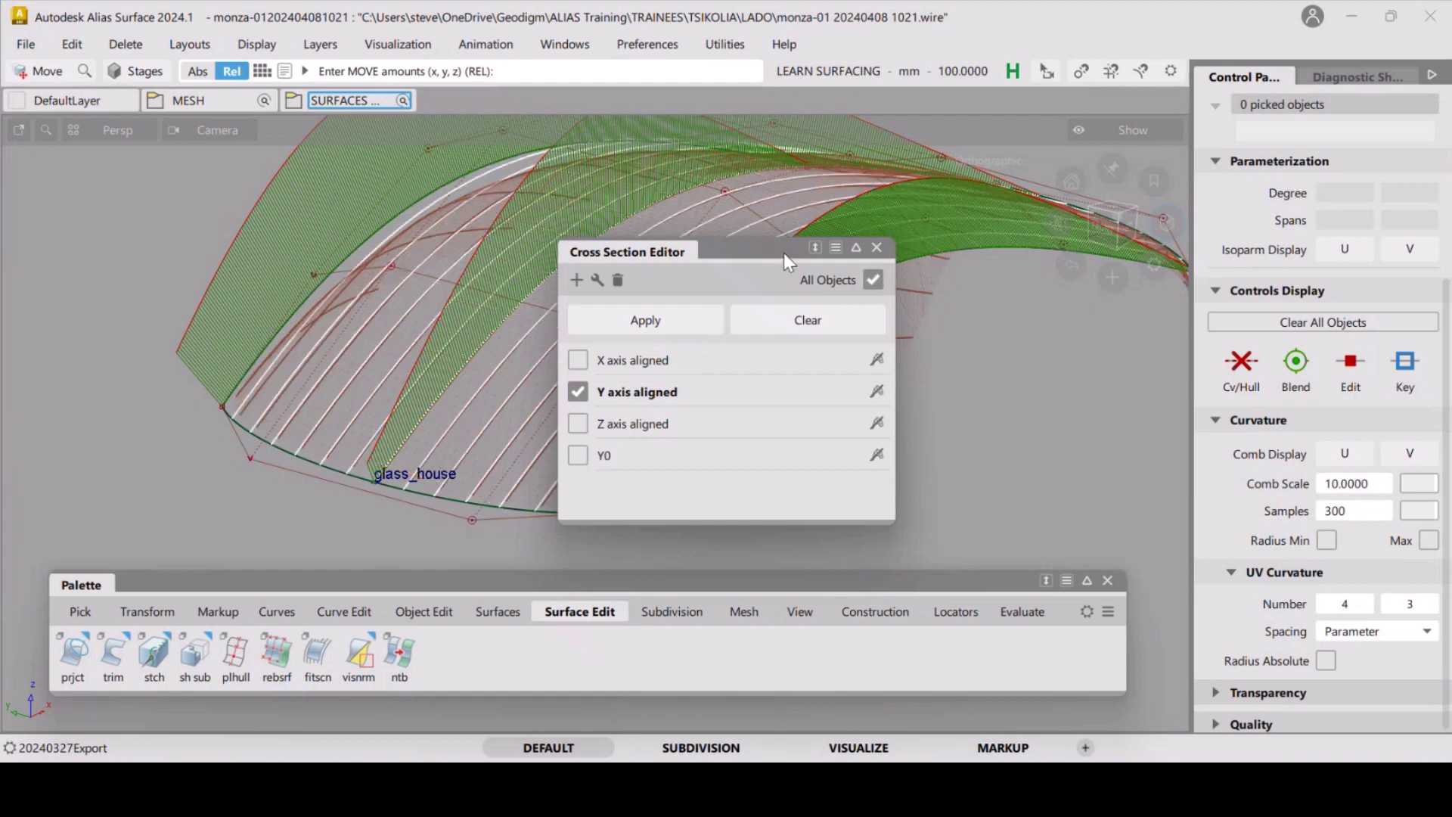
drag(805, 254, 960, 283)
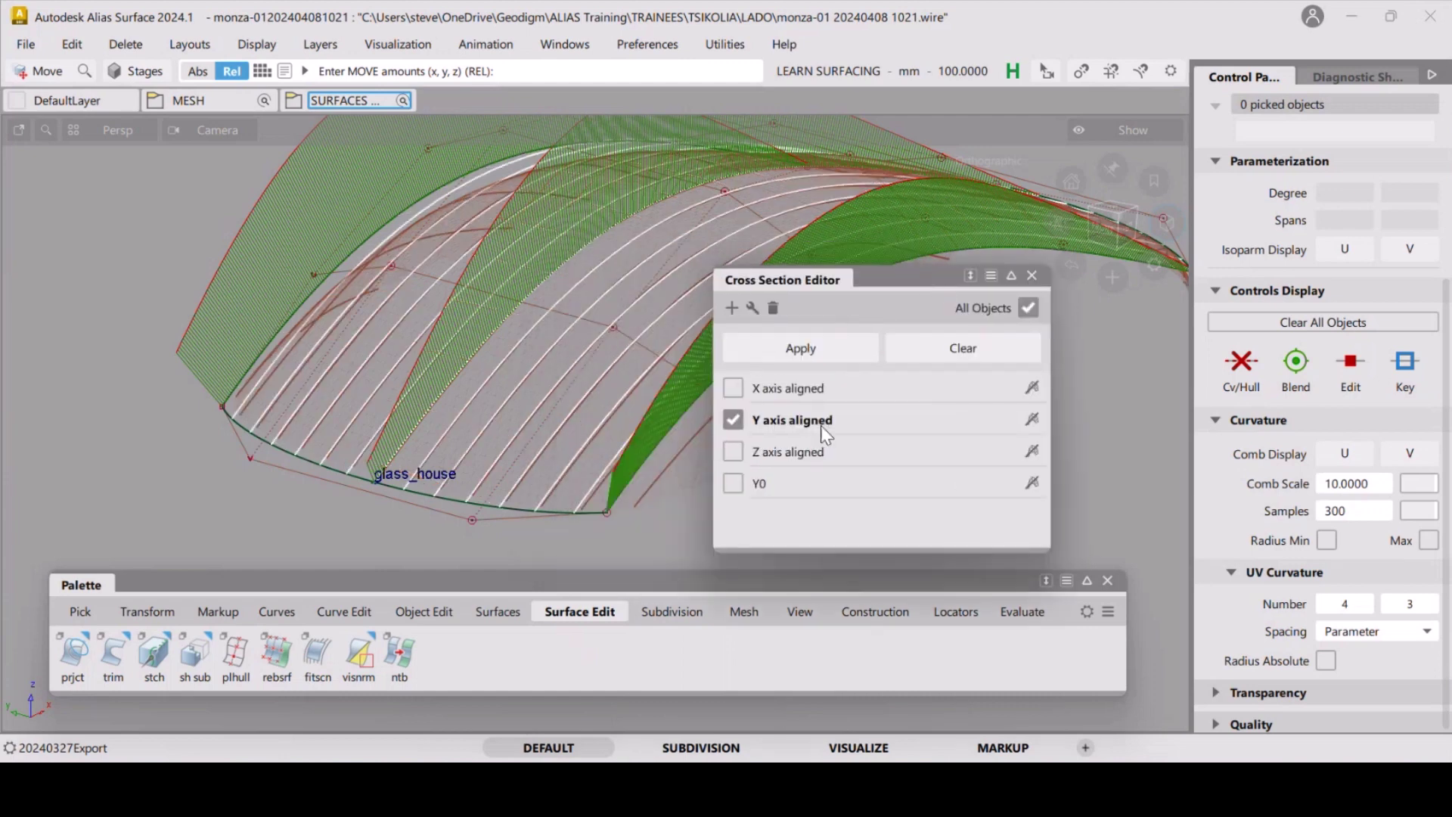
click(732, 388)
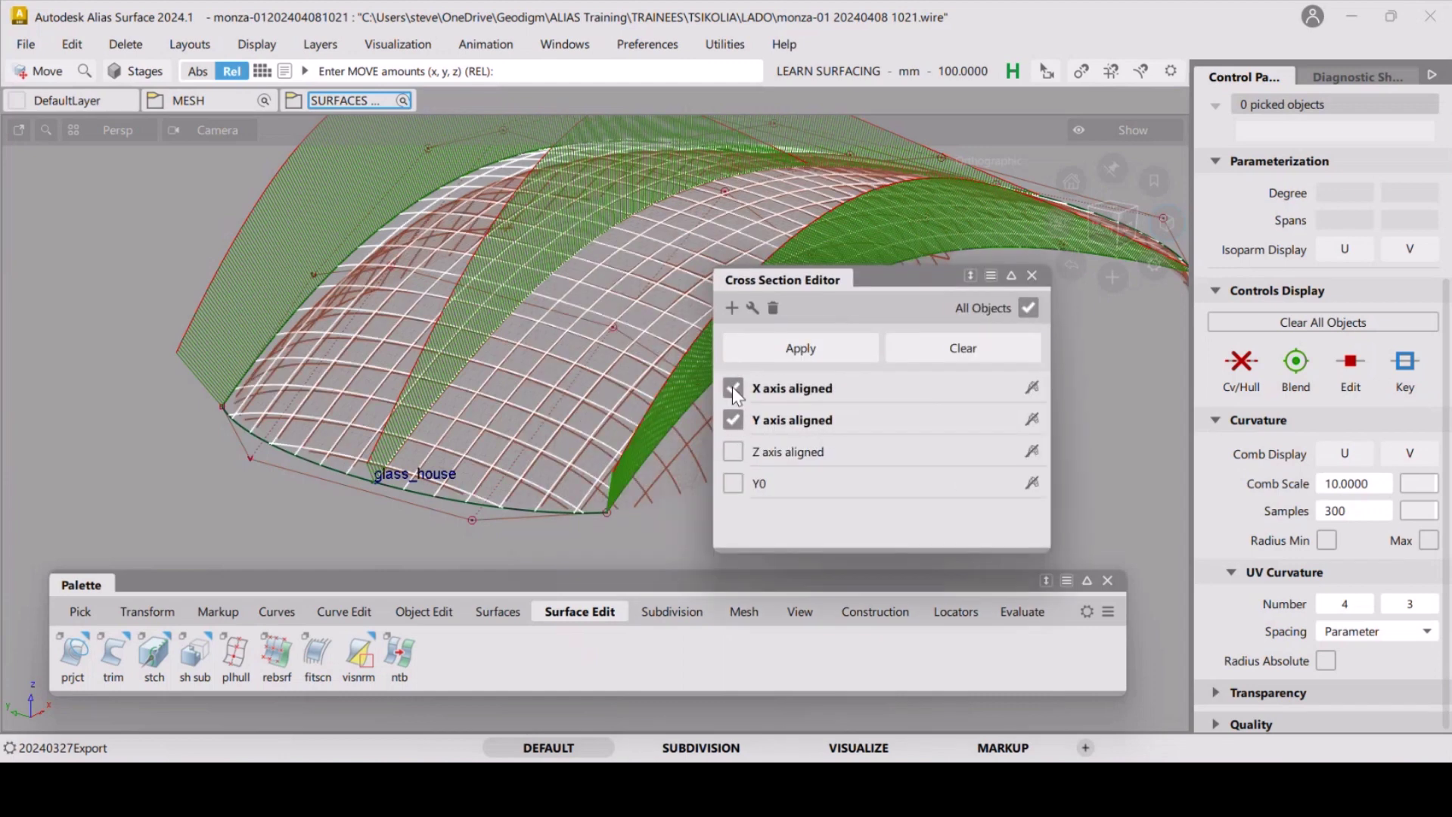
Set the step of the X-axis-aligned cross sections to 200 mm.
double_click(803, 398)
click(785, 301)
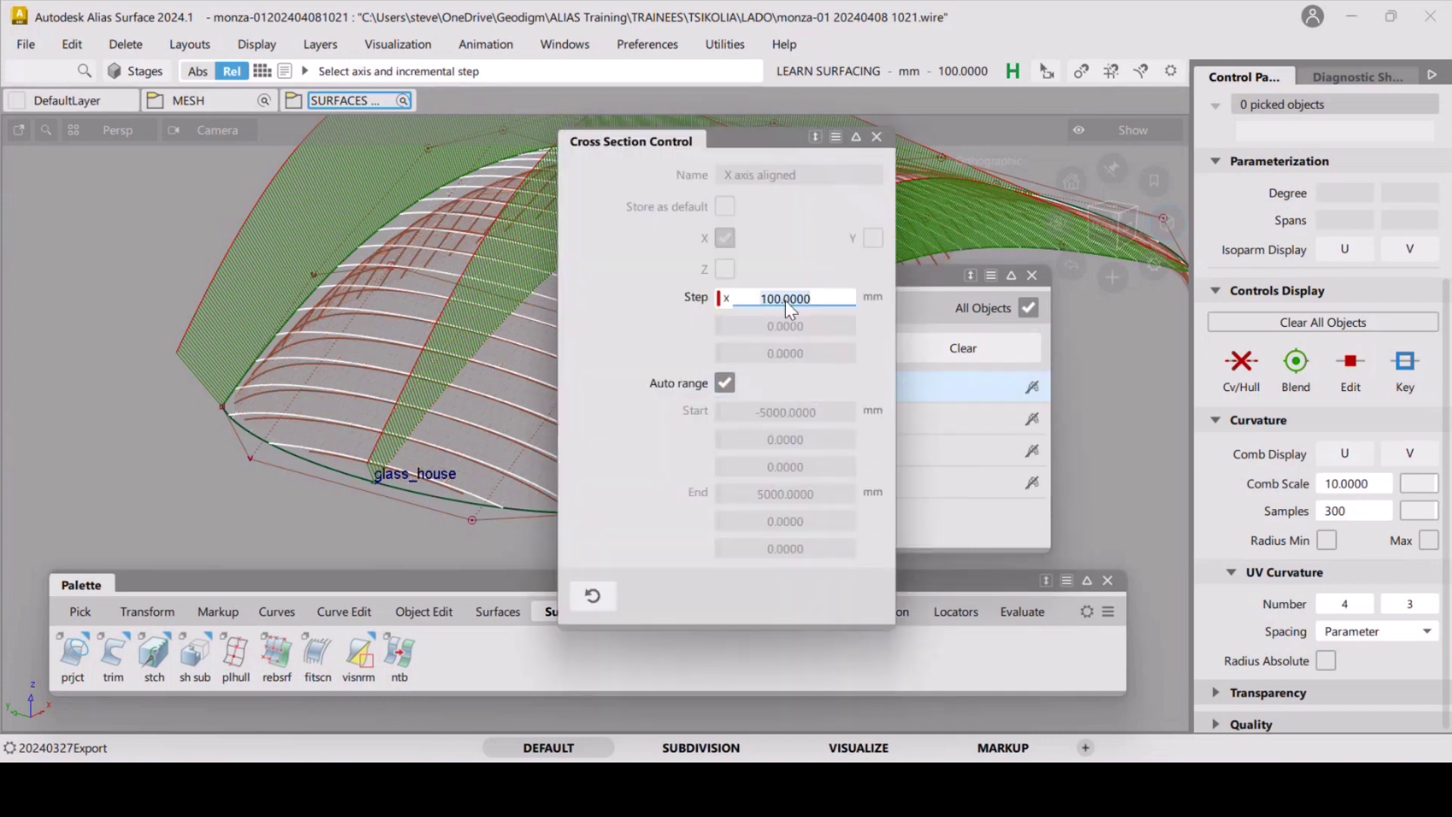
text(200)
key(Return)
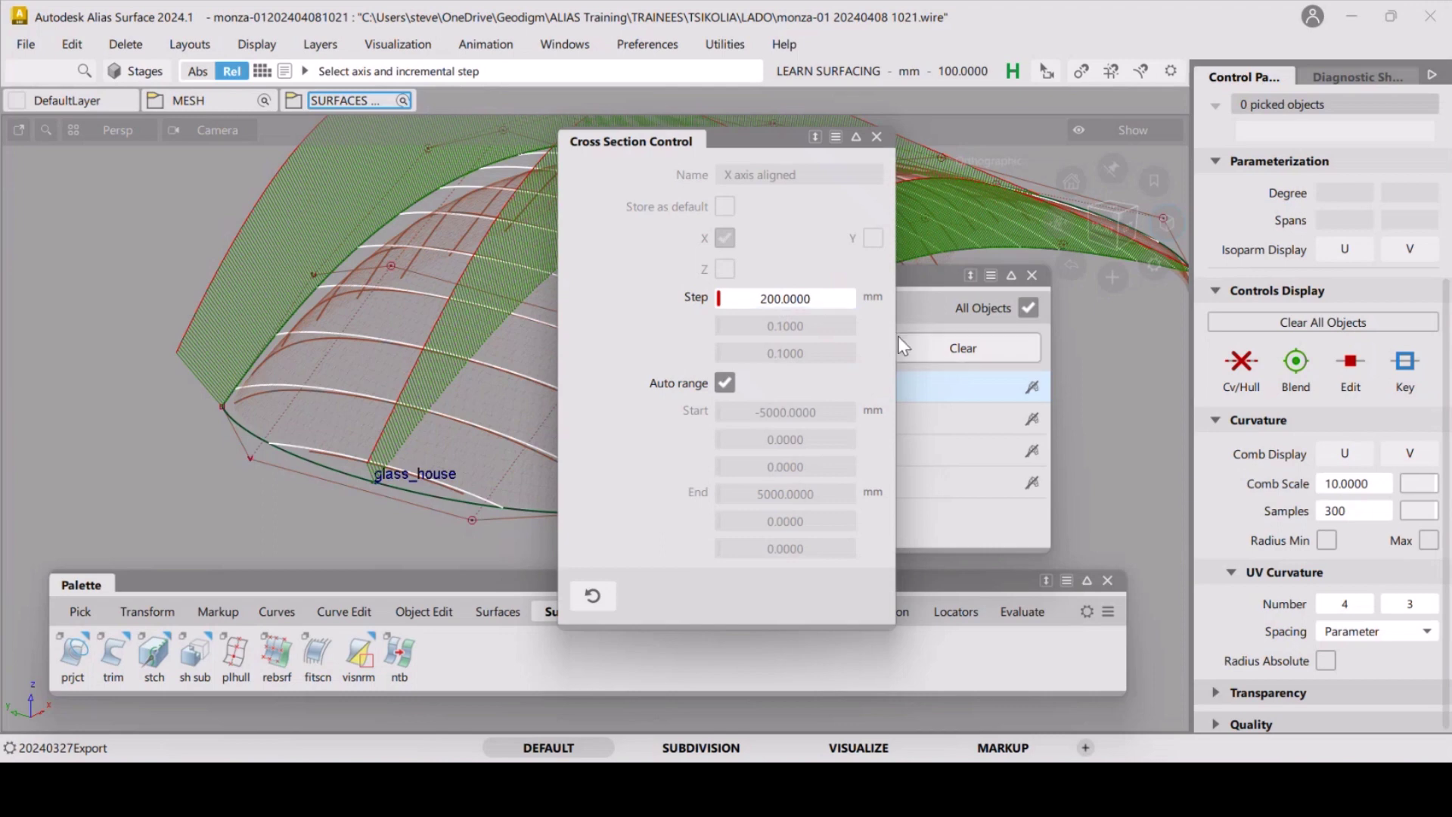
drag(778, 143, 460, 157)
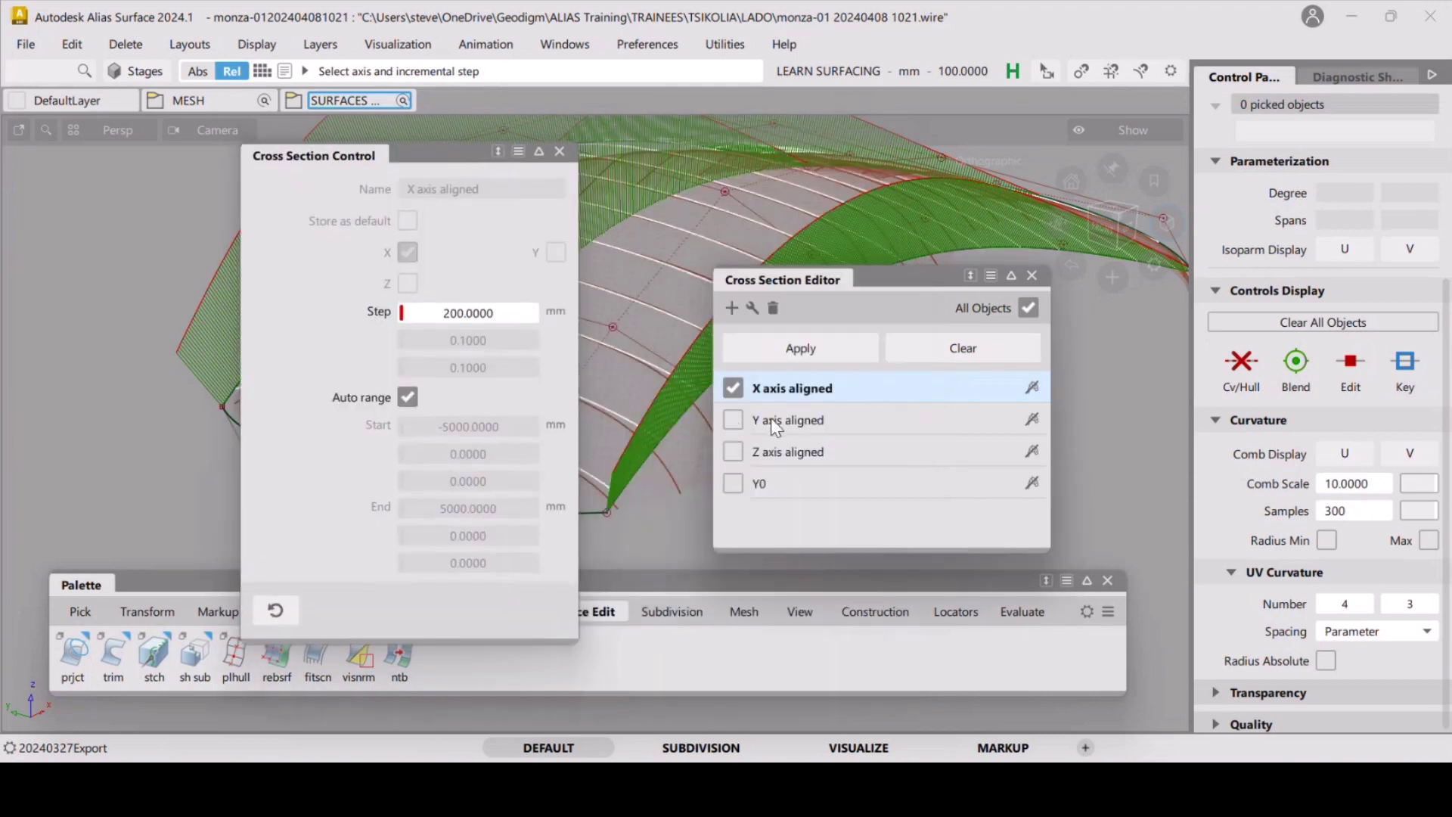
Set the Y-axis-aligned cross-section step to 200 mm and display both the X and Y sections, closing the cross-section windows.
click(765, 416)
click(480, 341)
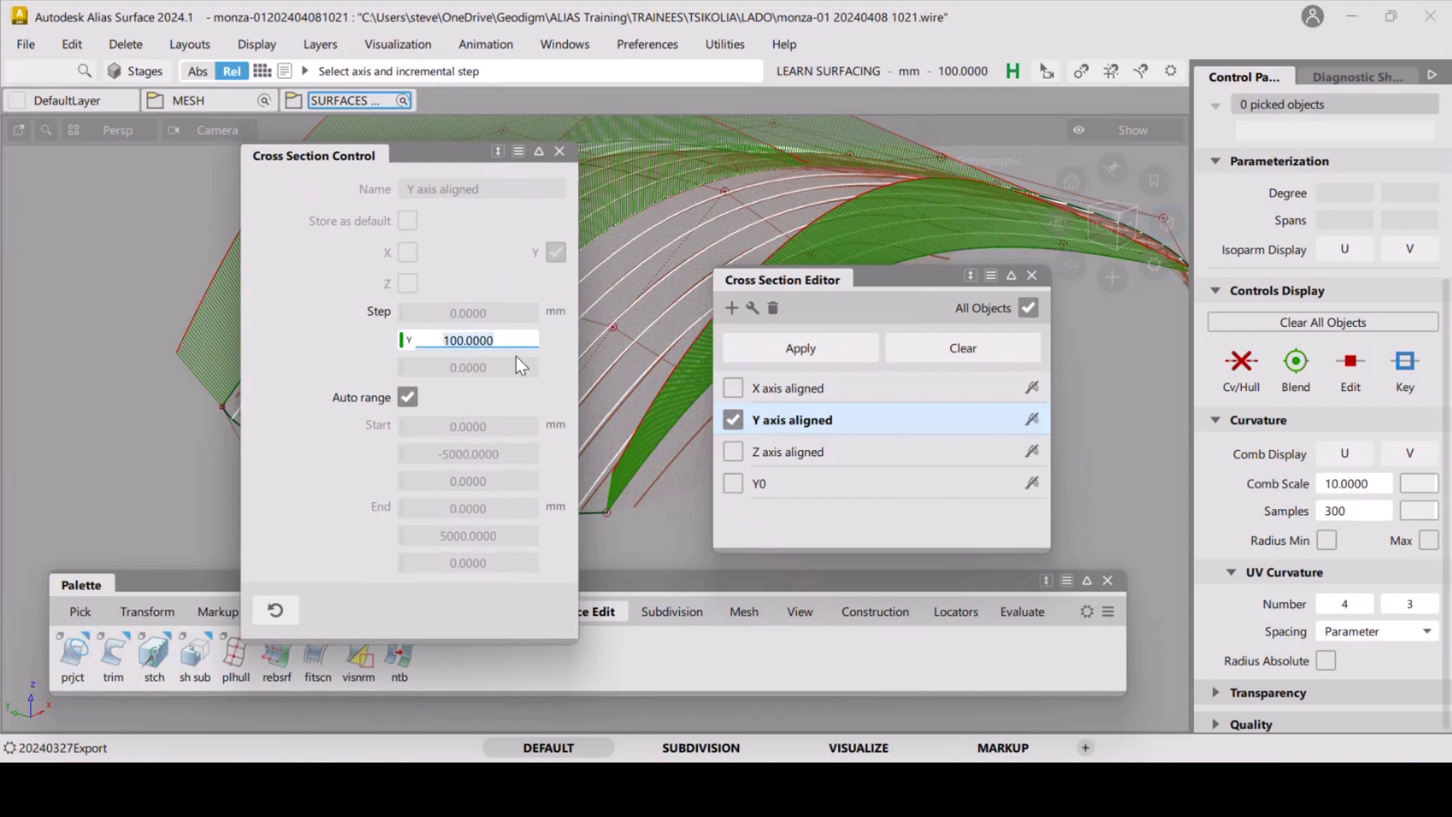
text(200)
key(Return)
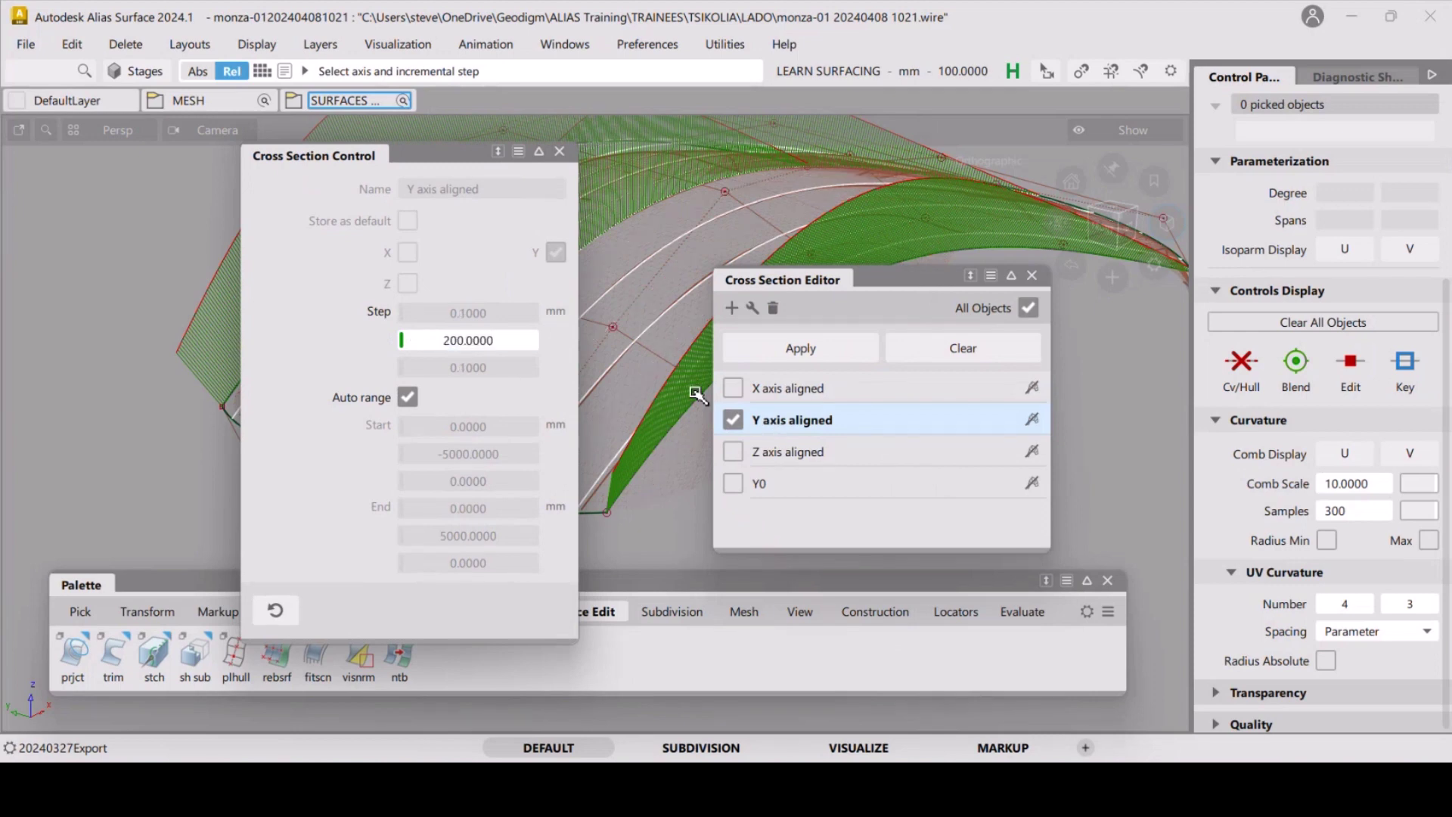
click(732, 390)
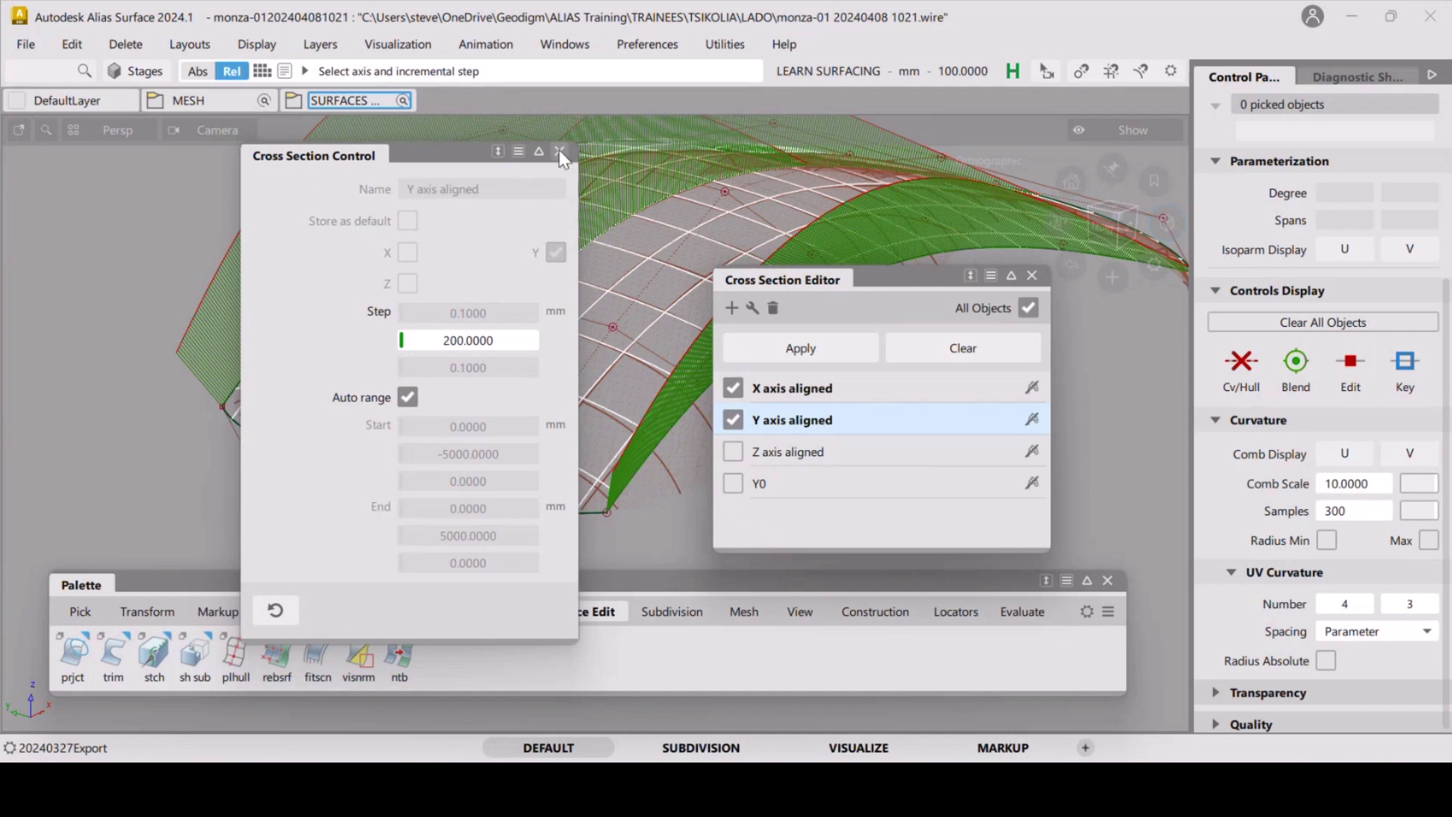
click(559, 153)
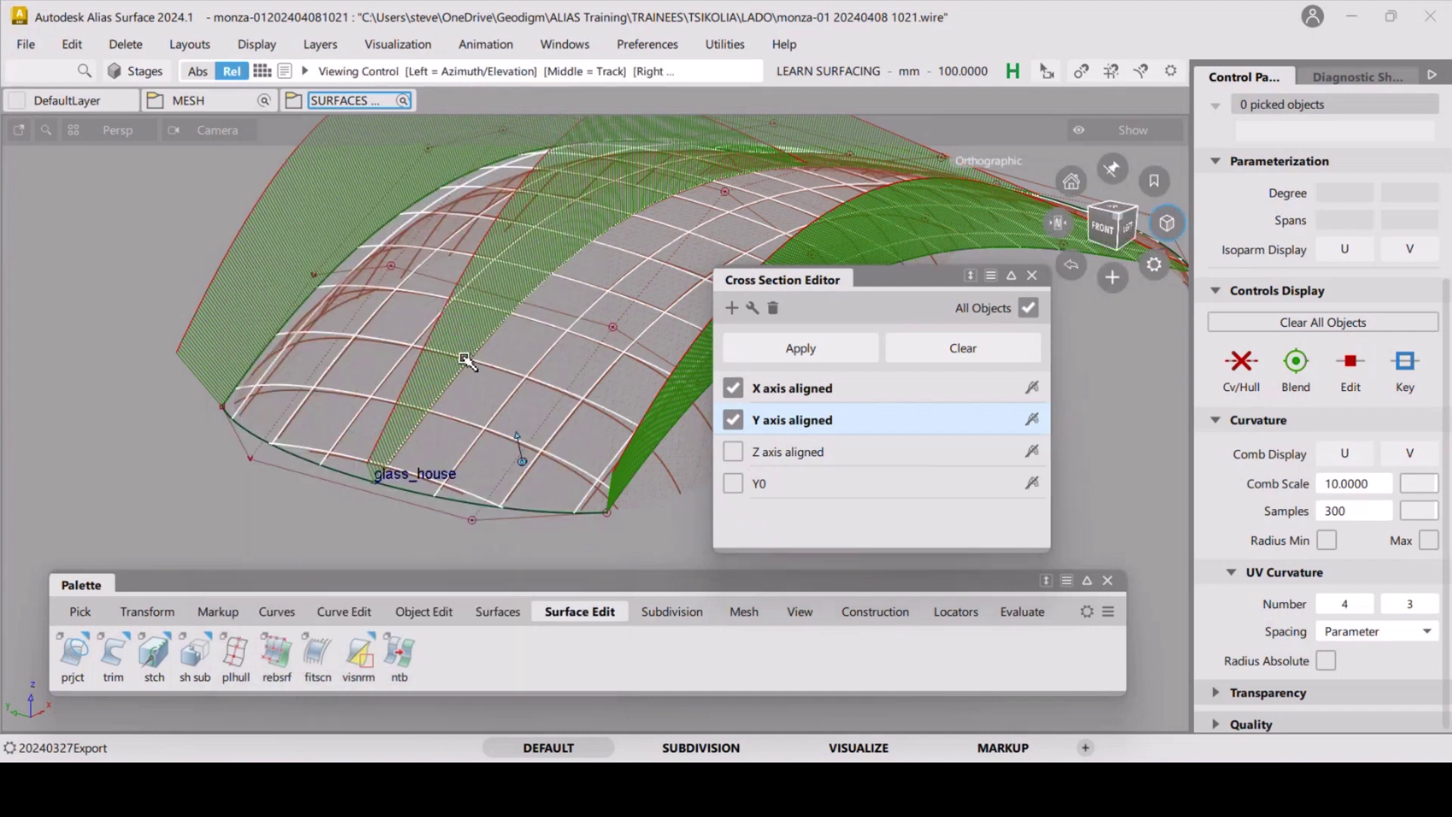
alt+shift+drag(467, 361, 817, 309)
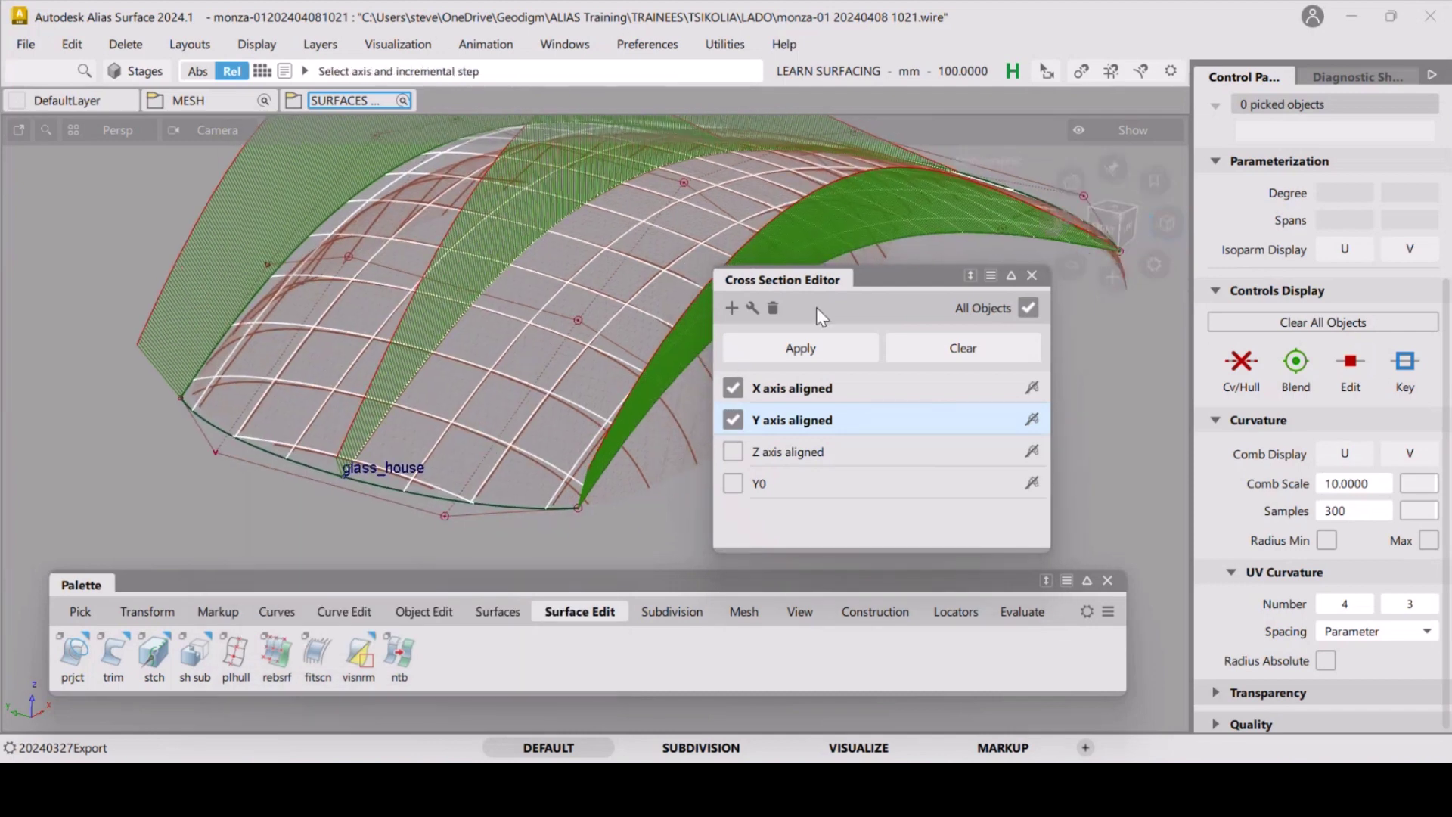
click(1031, 275)
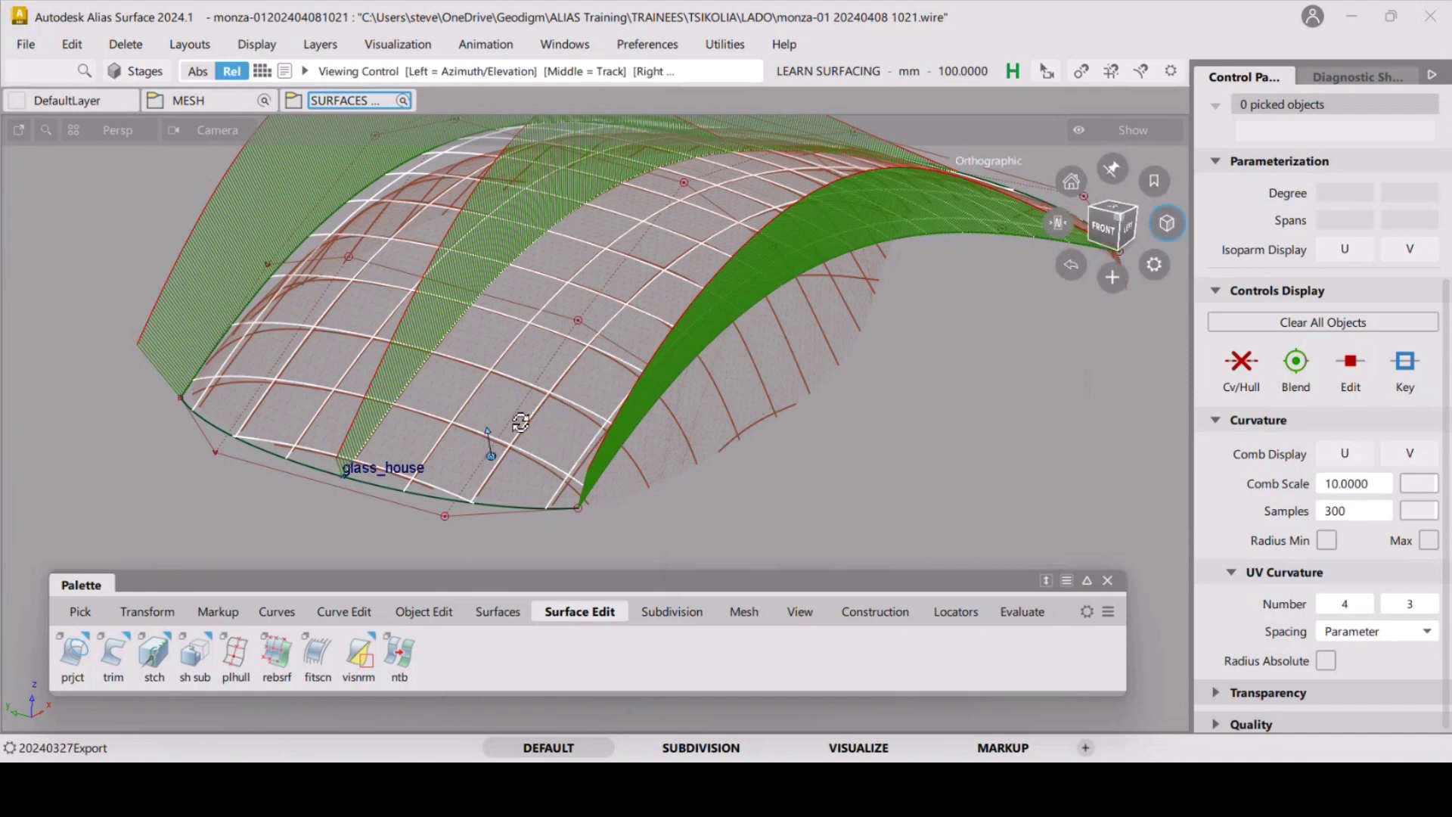
Shift the outer corner CV at the glass_house label end slightly inward along the surface's length with the Xform CV tool.
alt+shift+drag(534, 435, 538, 333)
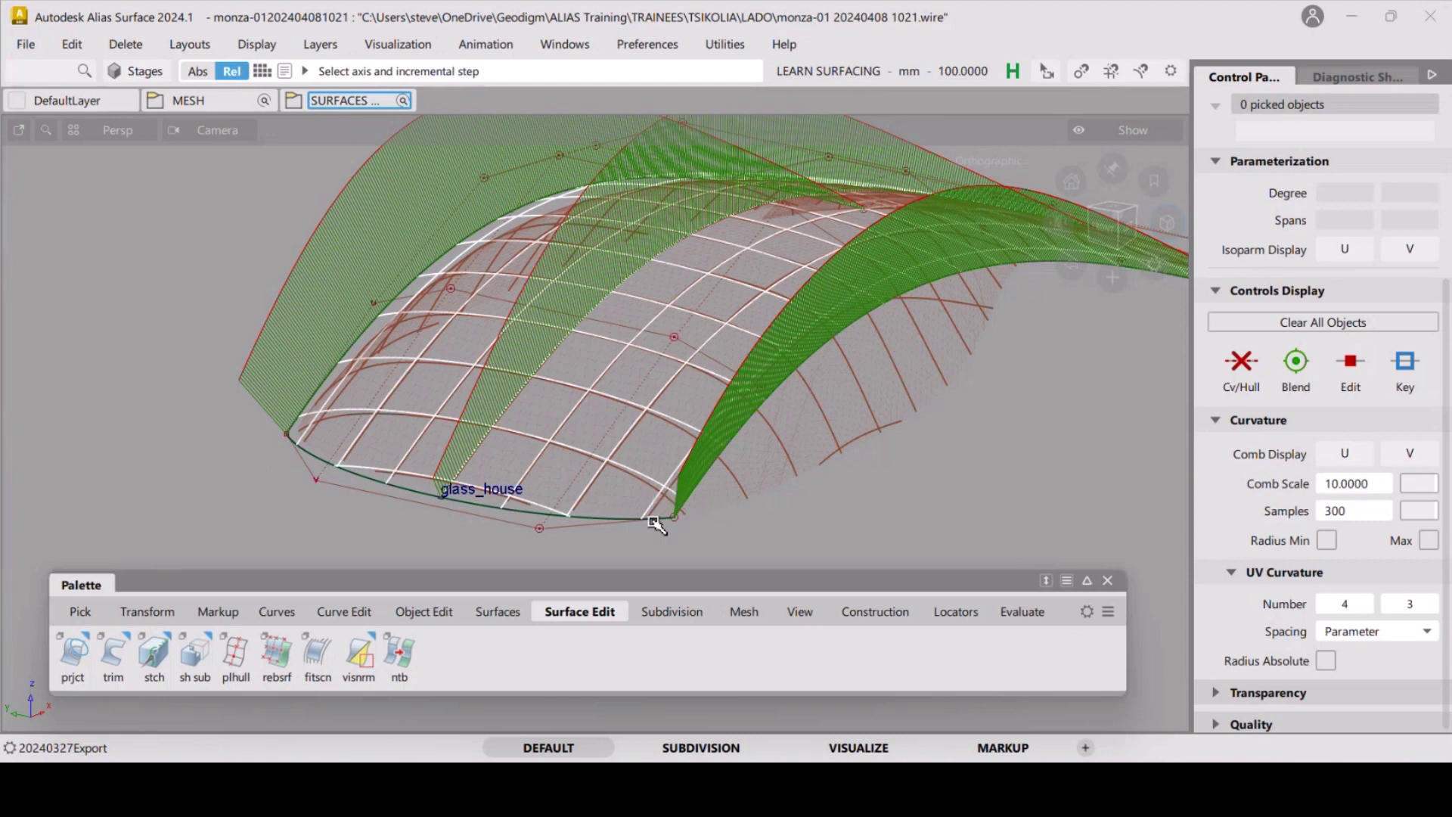
alt+shift+drag(824, 459, 789, 390)
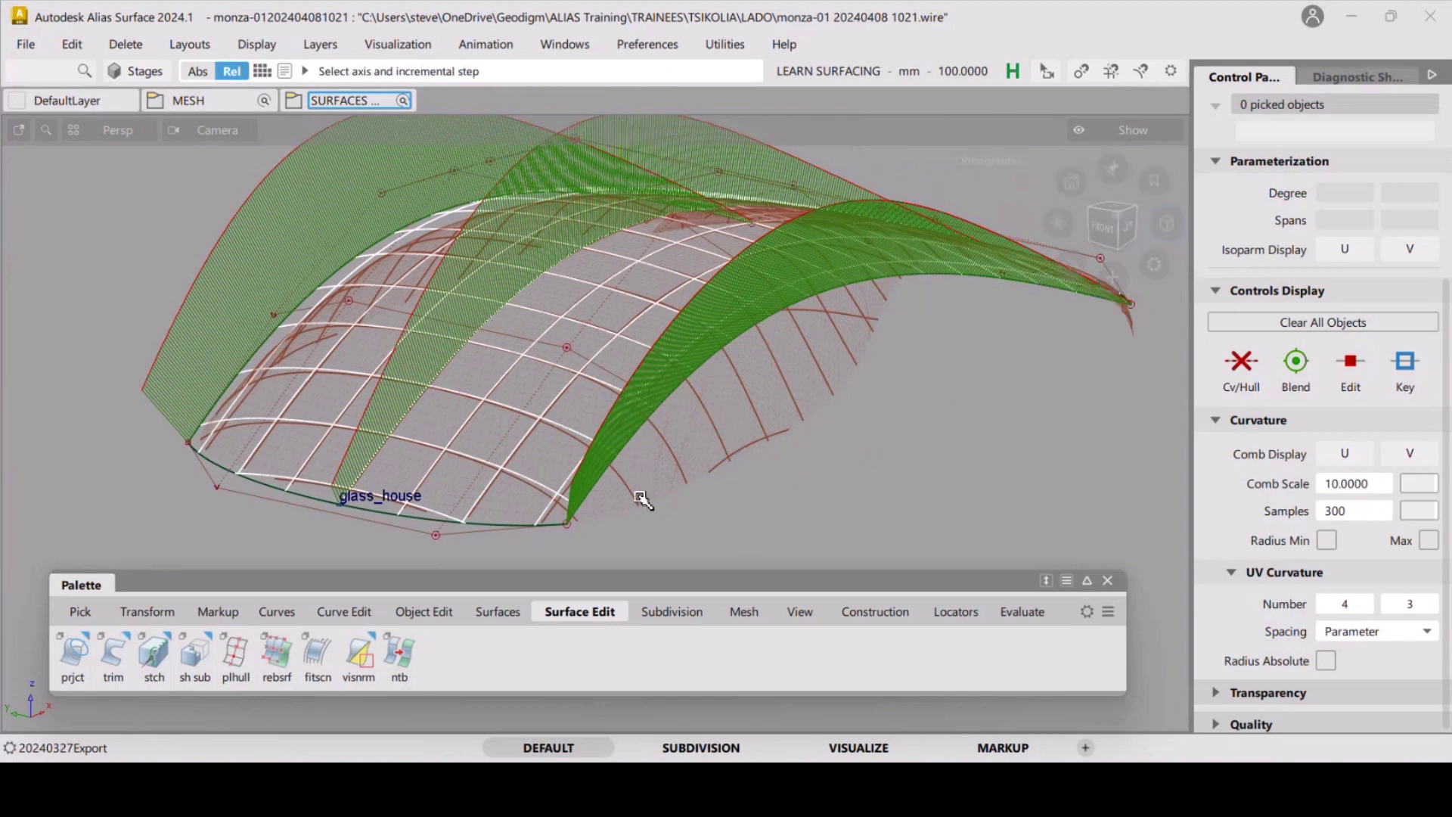
key(x)
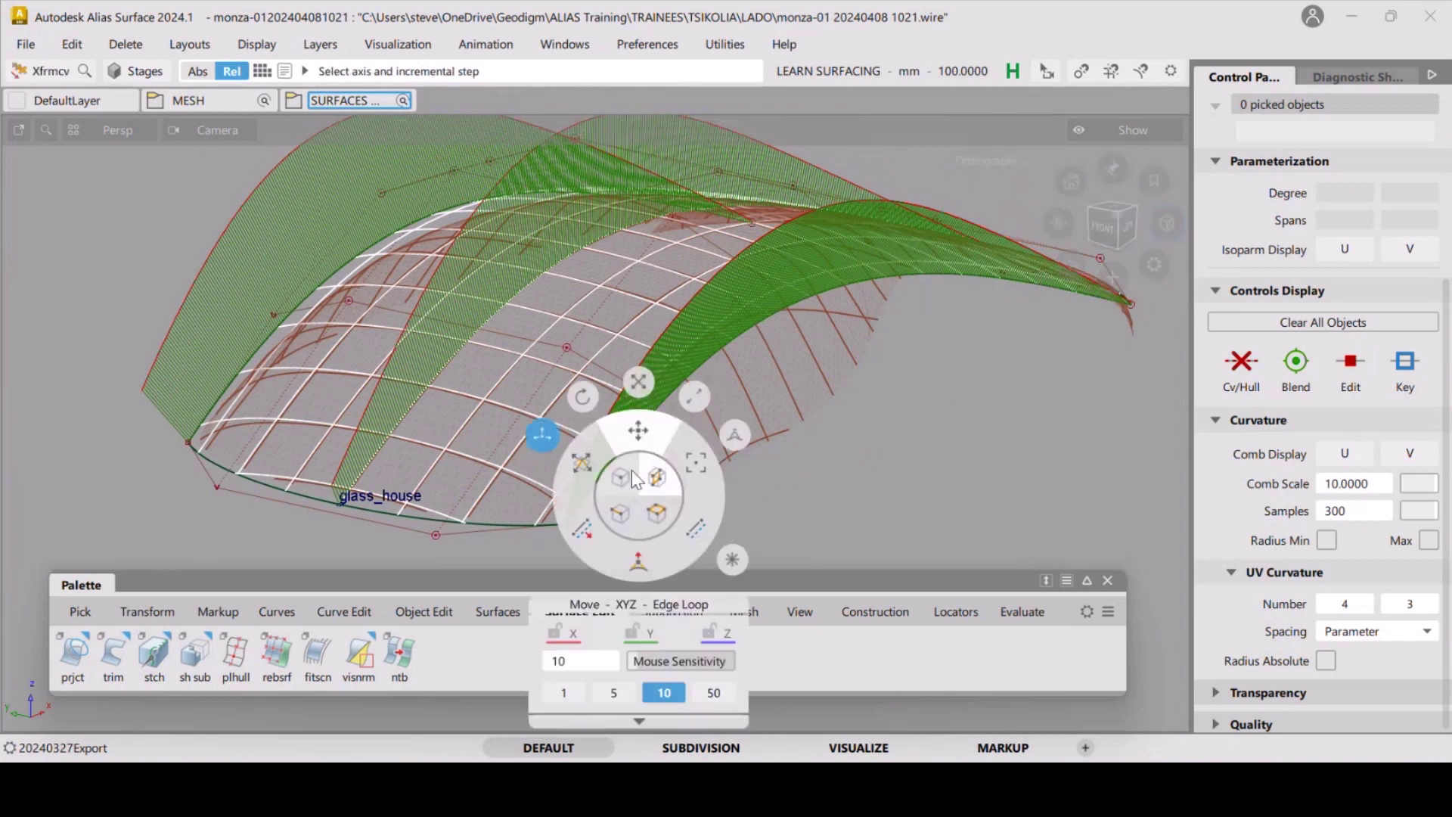
click(632, 470)
click(568, 525)
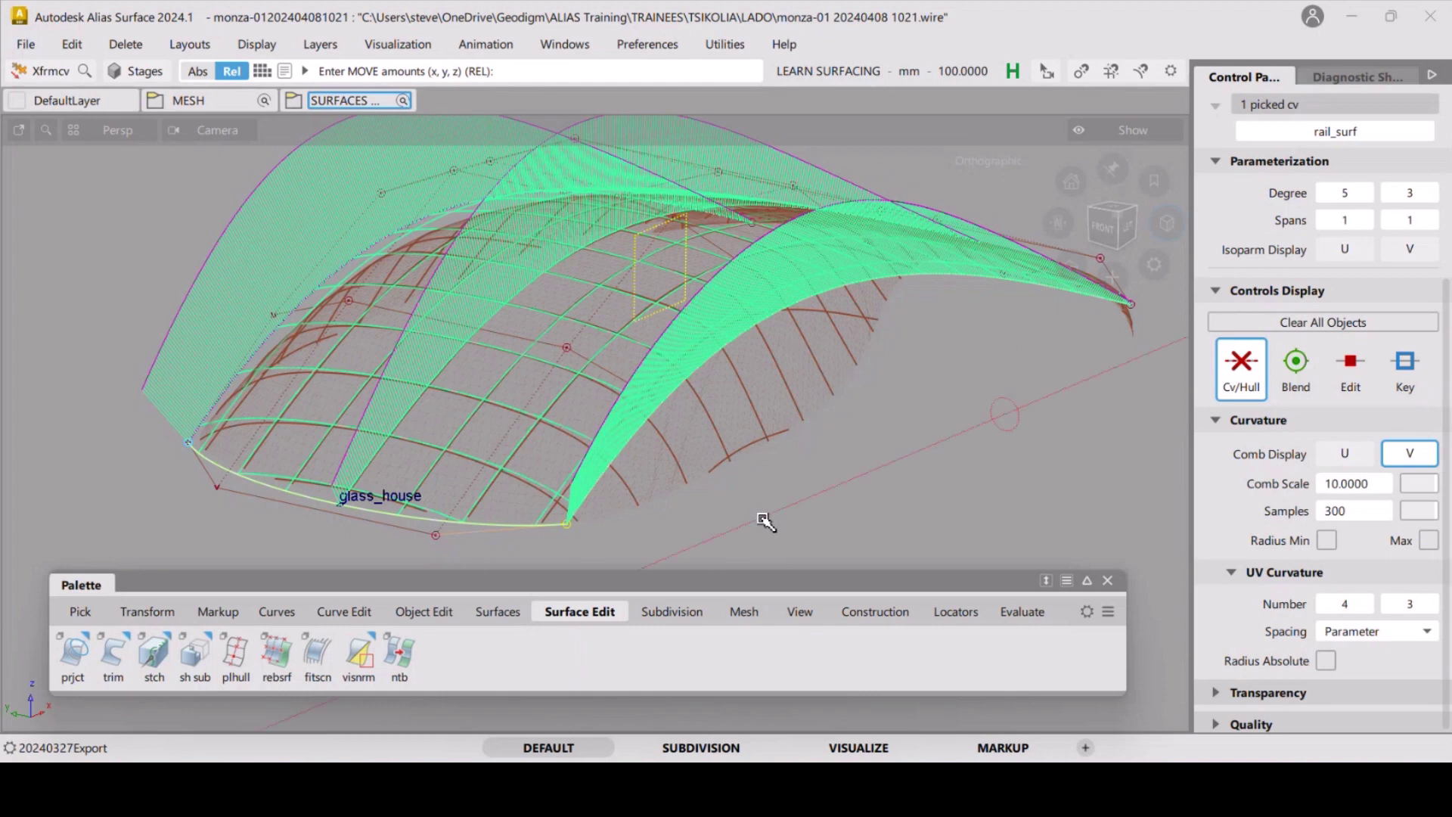
drag(764, 522, 855, 460)
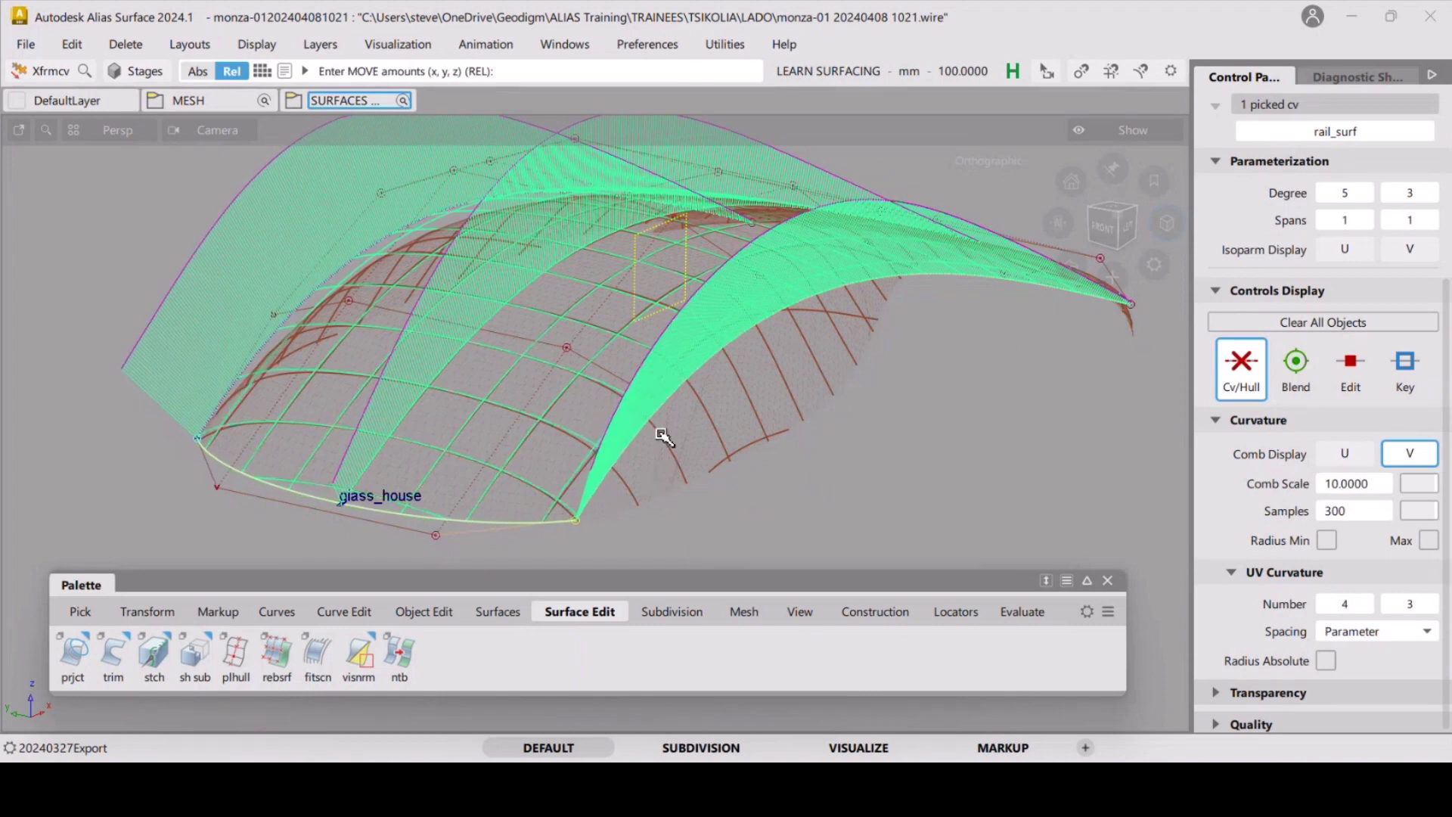
In the left view, hide the V curvature combs and move the side edge's second CV slightly along the edge.
alt+shift+drag(726, 431, 686, 486)
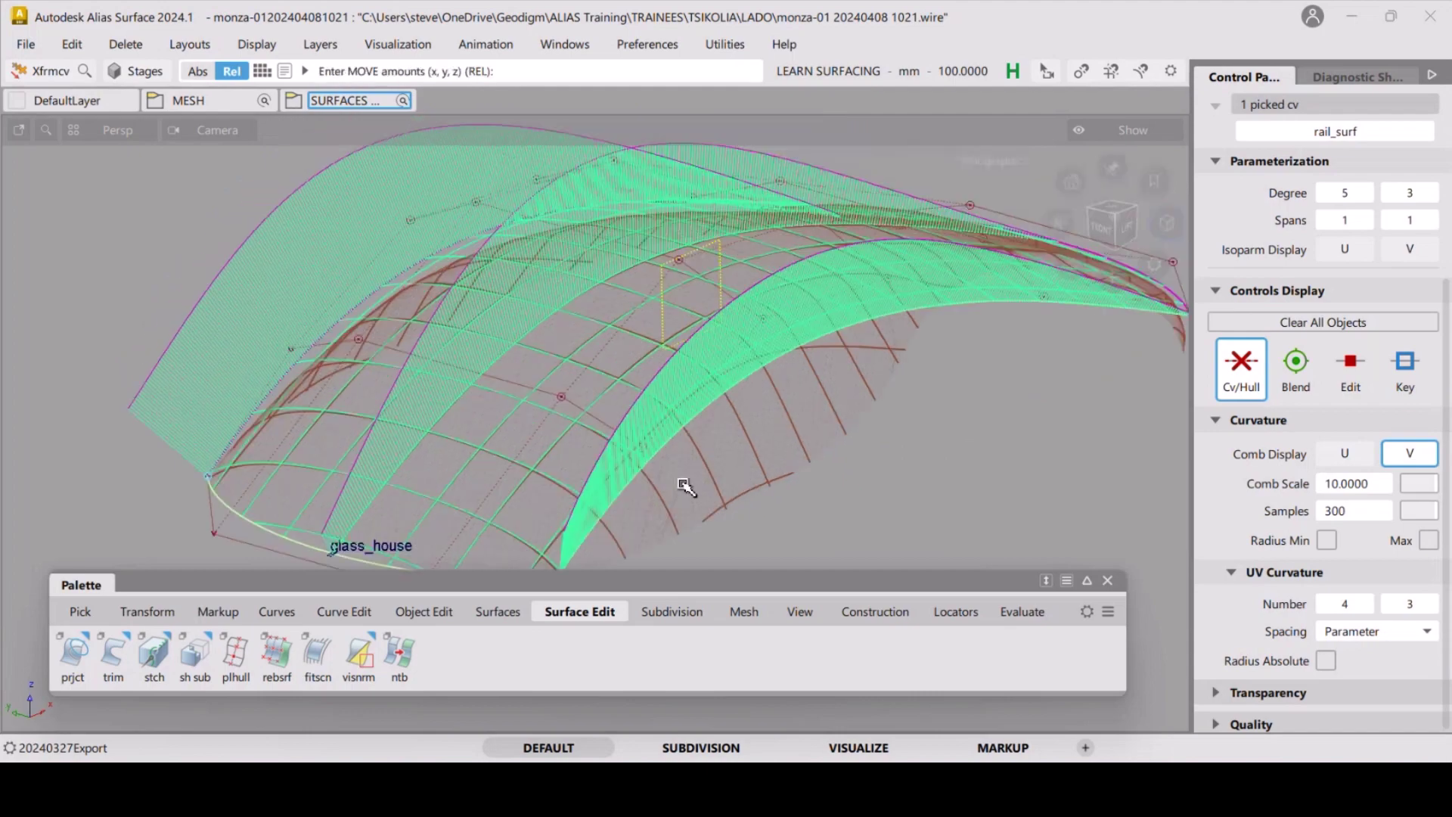
key(shift+alt)
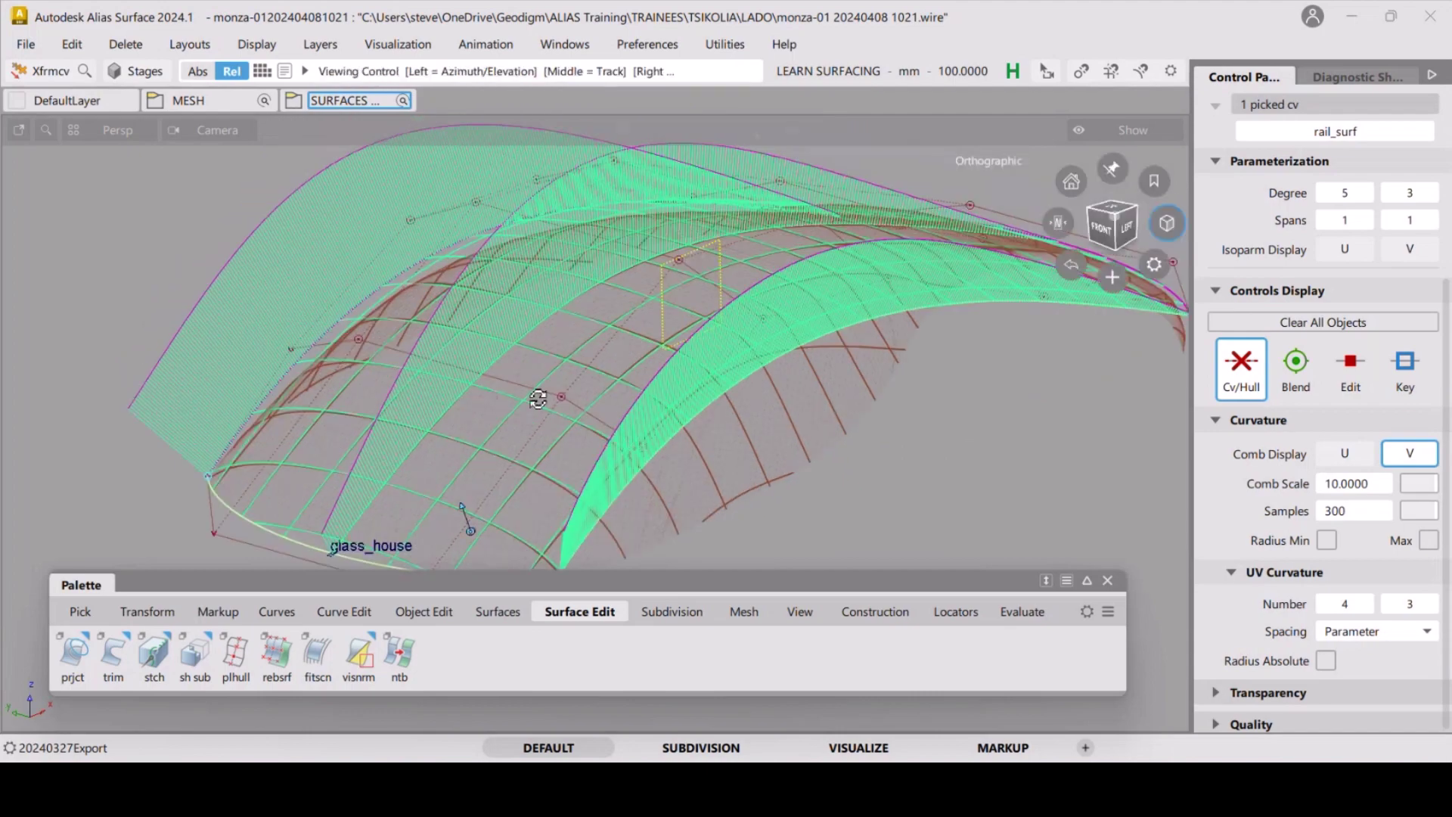
alt+shift+drag(538, 398, 668, 409)
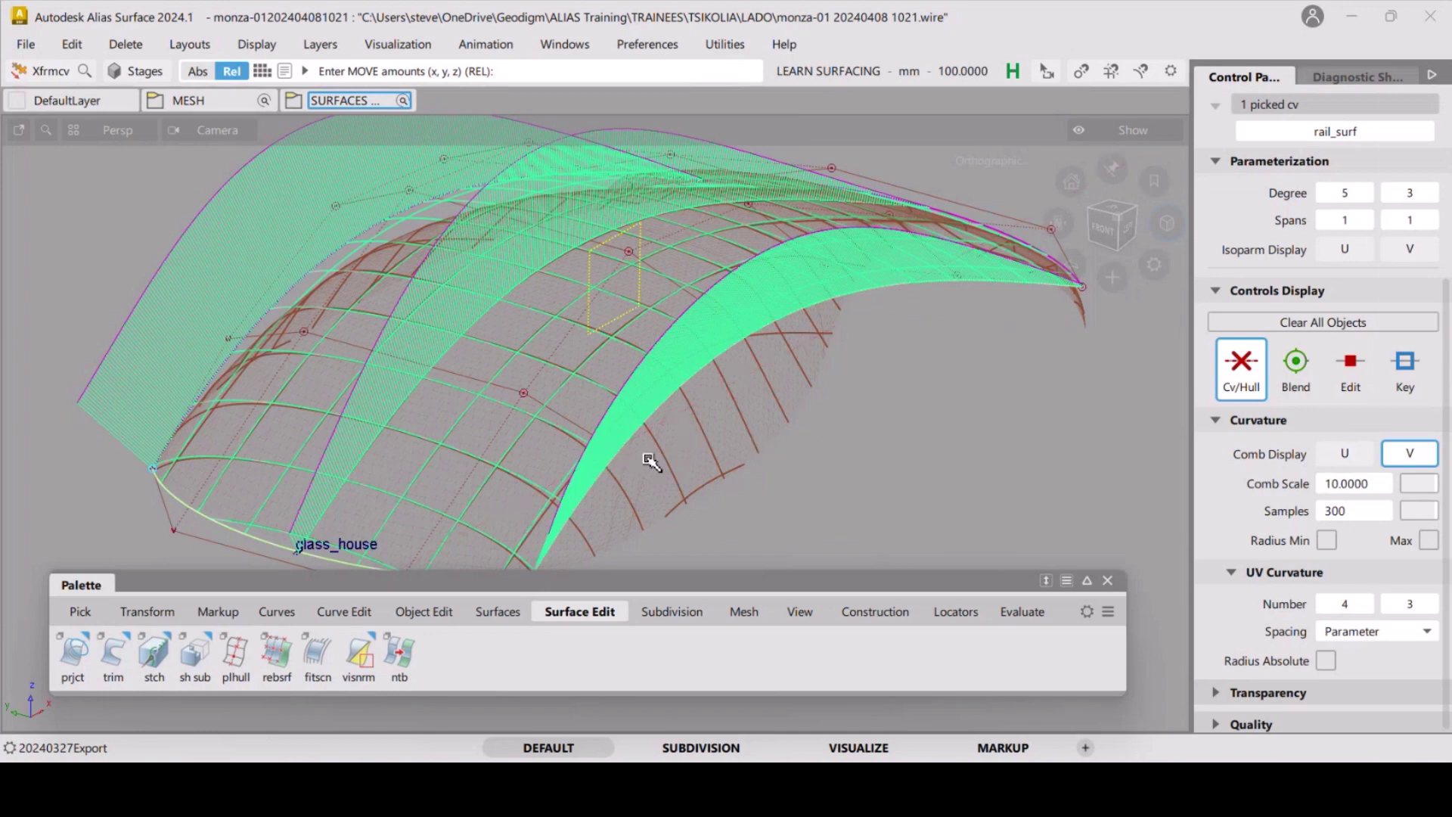
alt+shift+drag(652, 462, 590, 452)
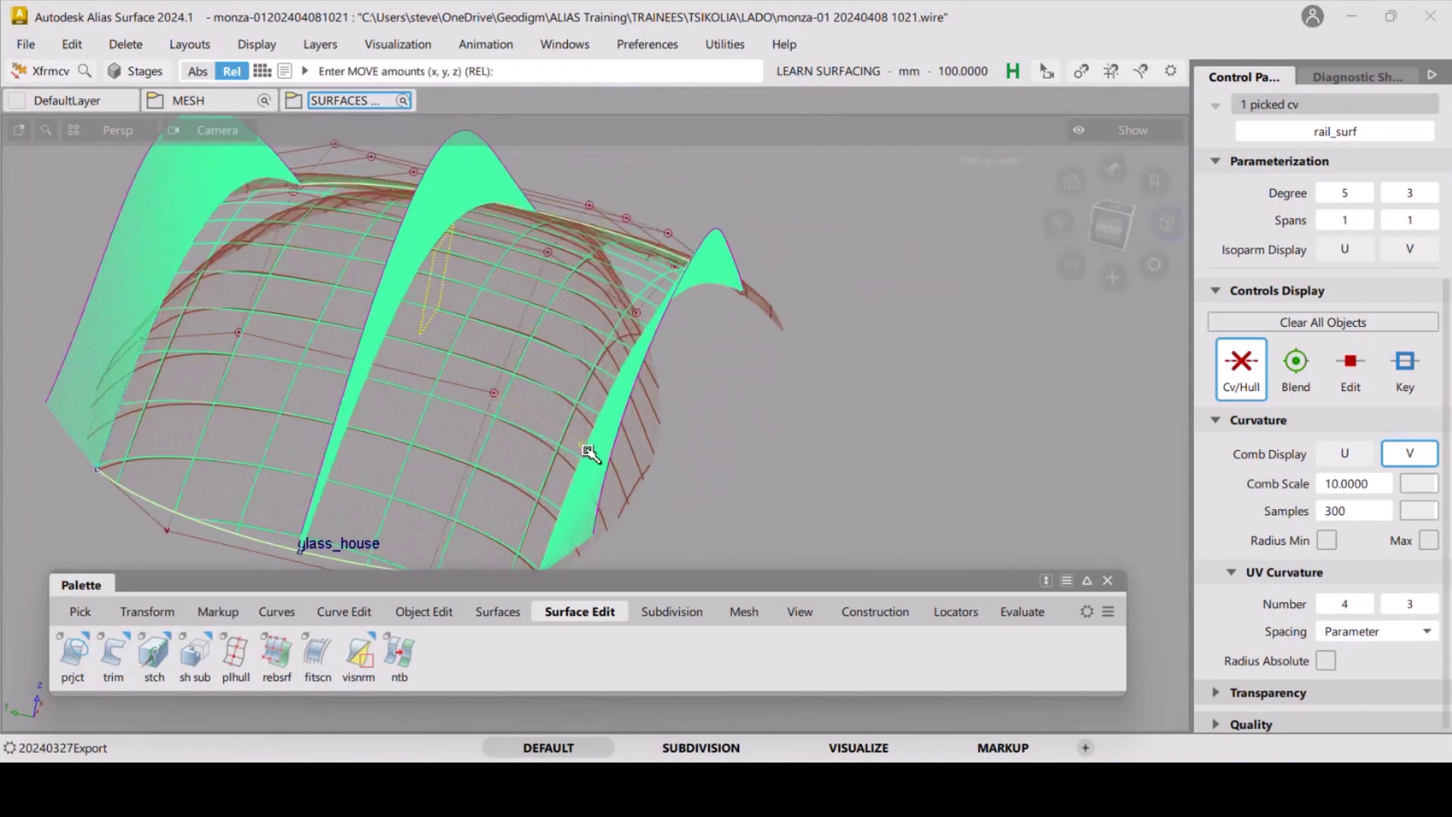
alt+shift+drag(1044, 396, 721, 397)
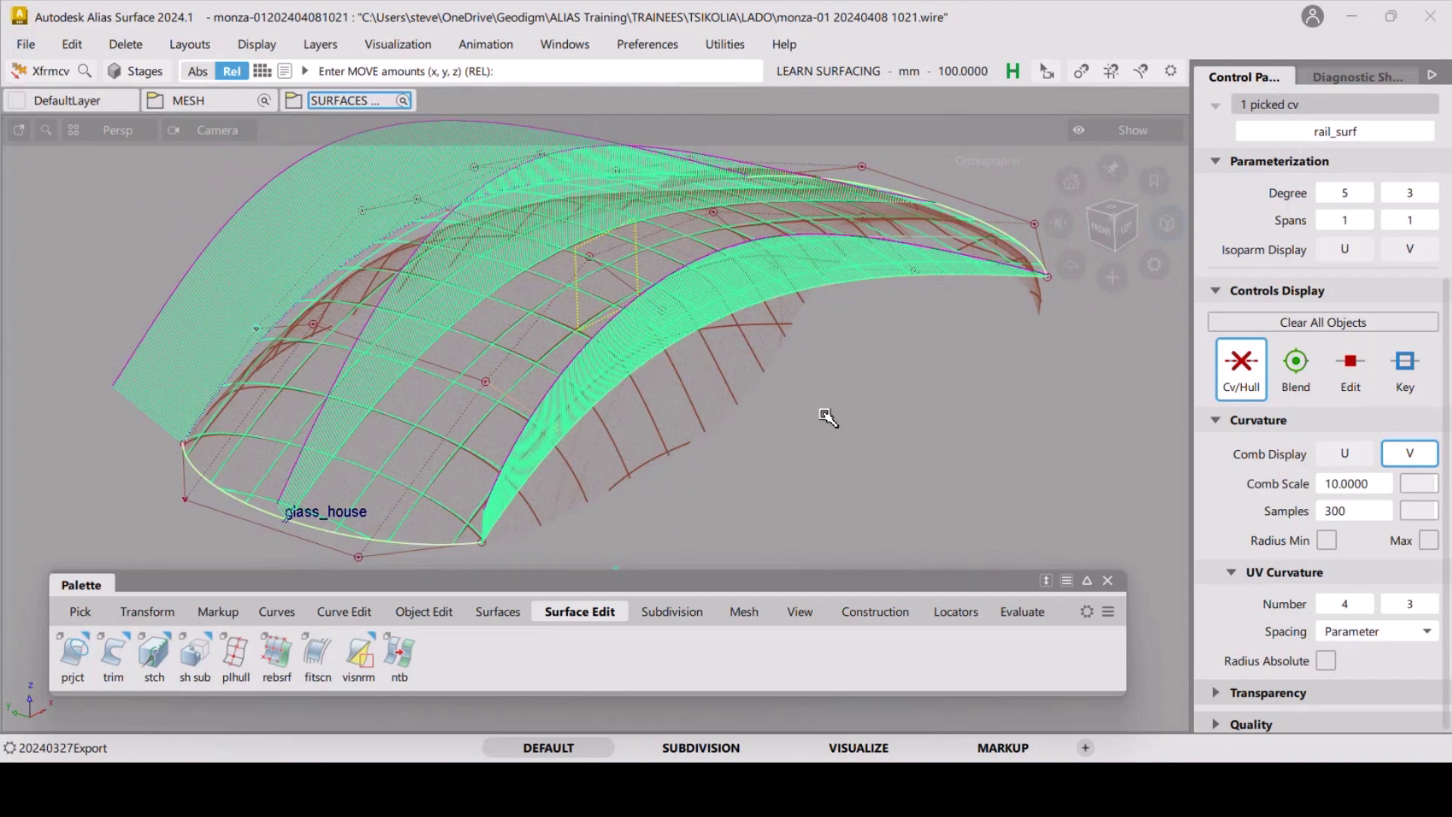
click(1127, 227)
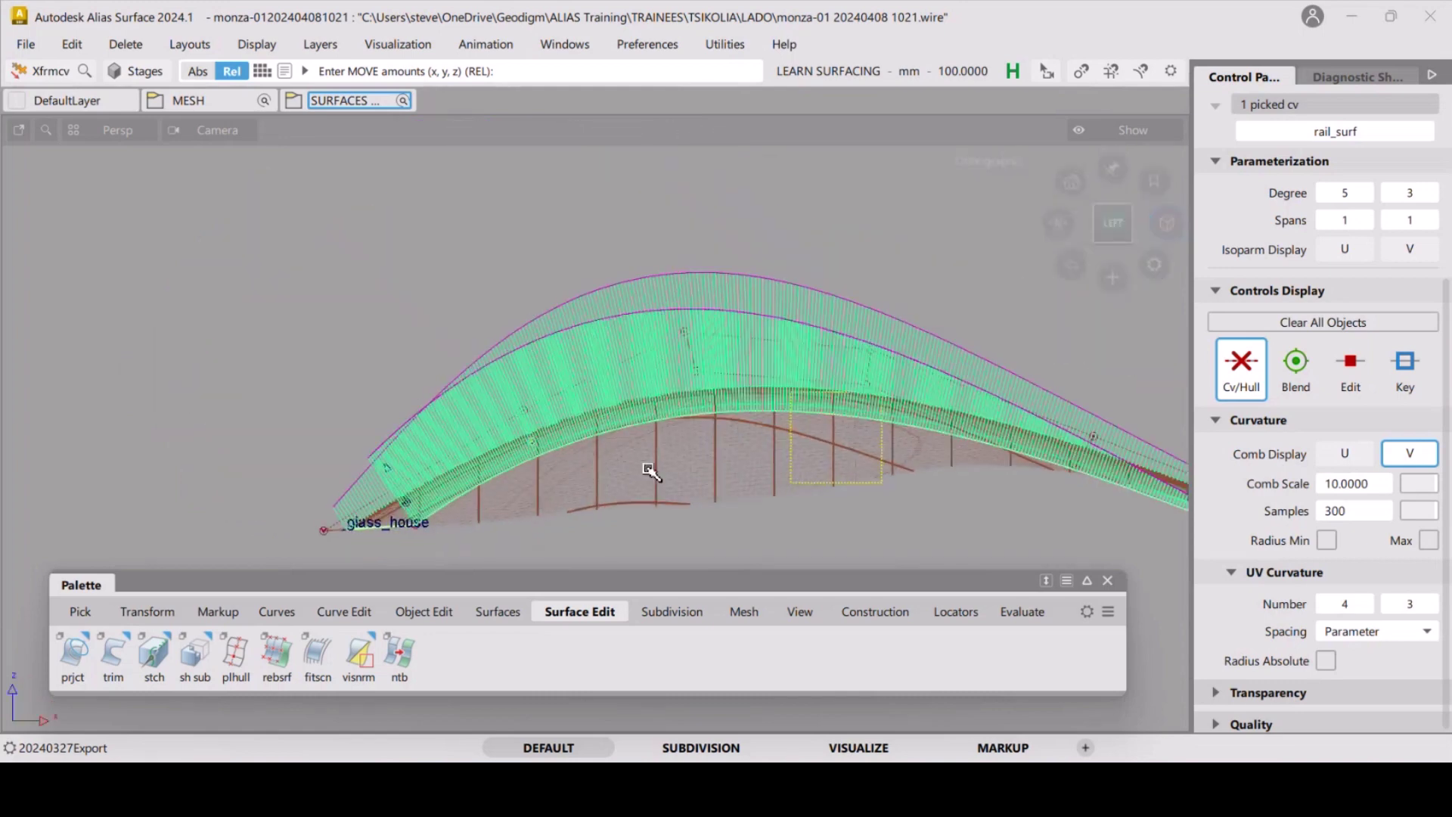
click(1408, 452)
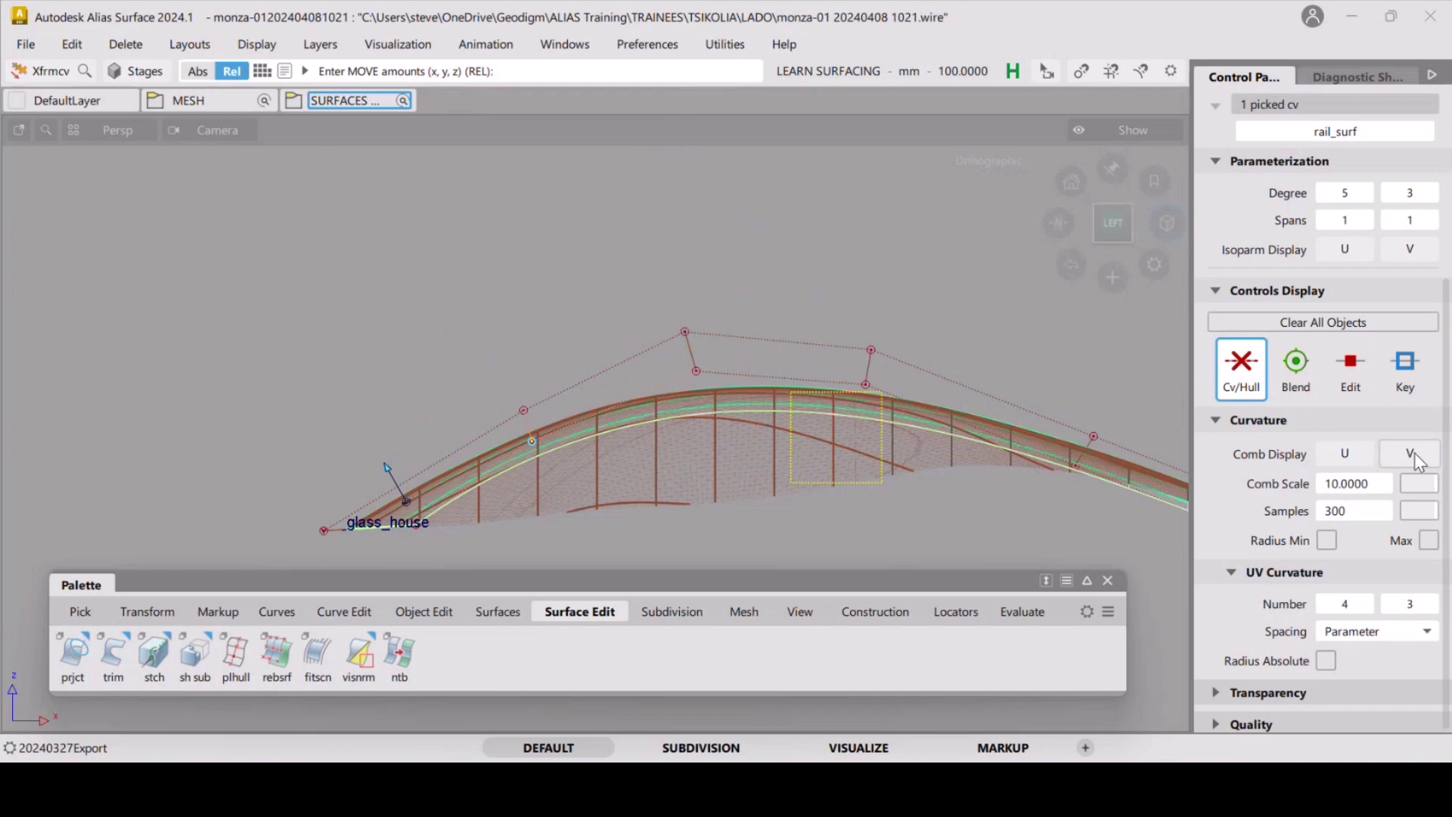
right_drag(408, 365, 395, 353)
mouse_move(395, 353)
mouse_down()
mouse_move(438, 361)
mouse_move(404, 331)
mouse_up()
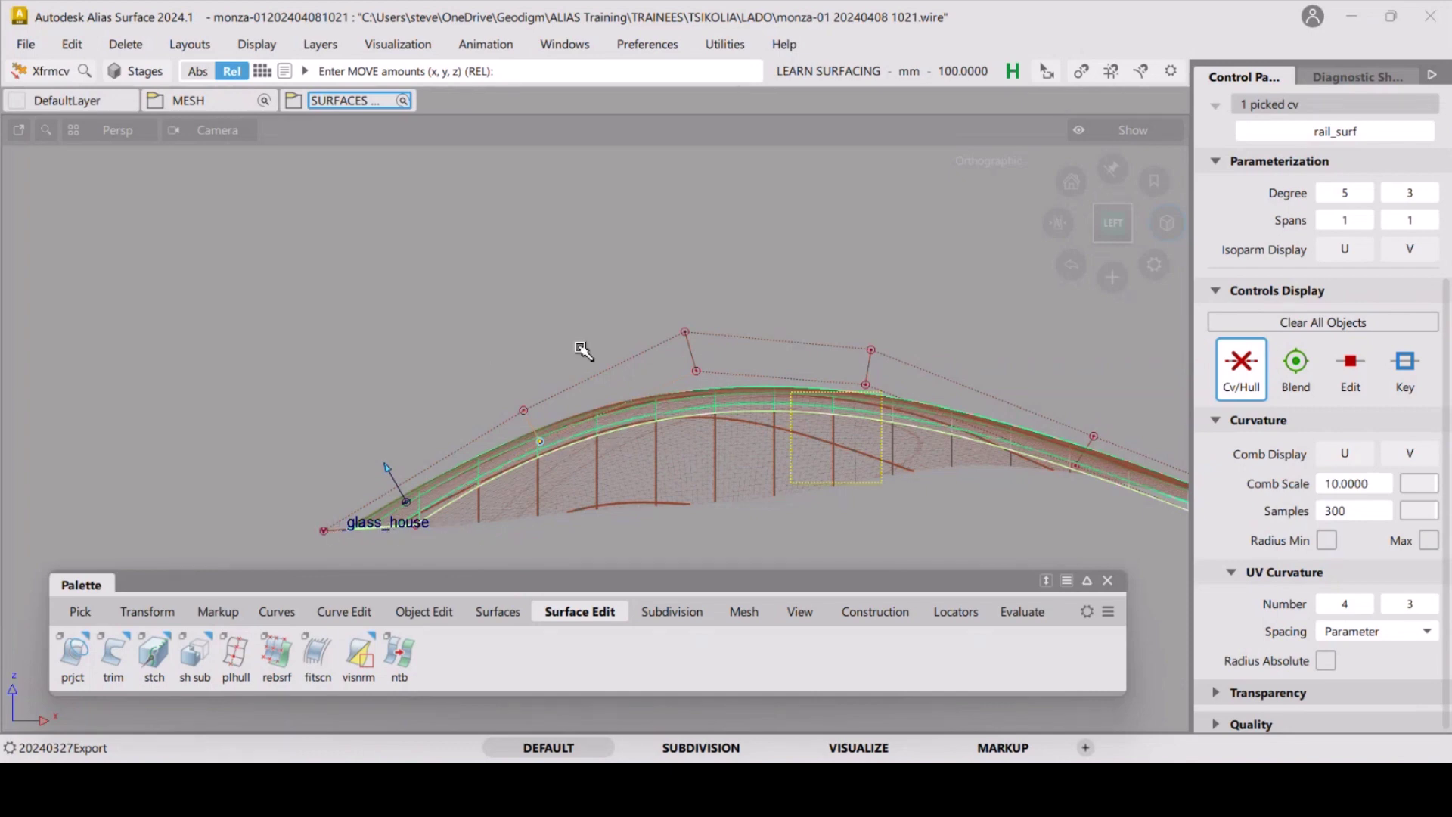
drag(438, 348, 711, 420)
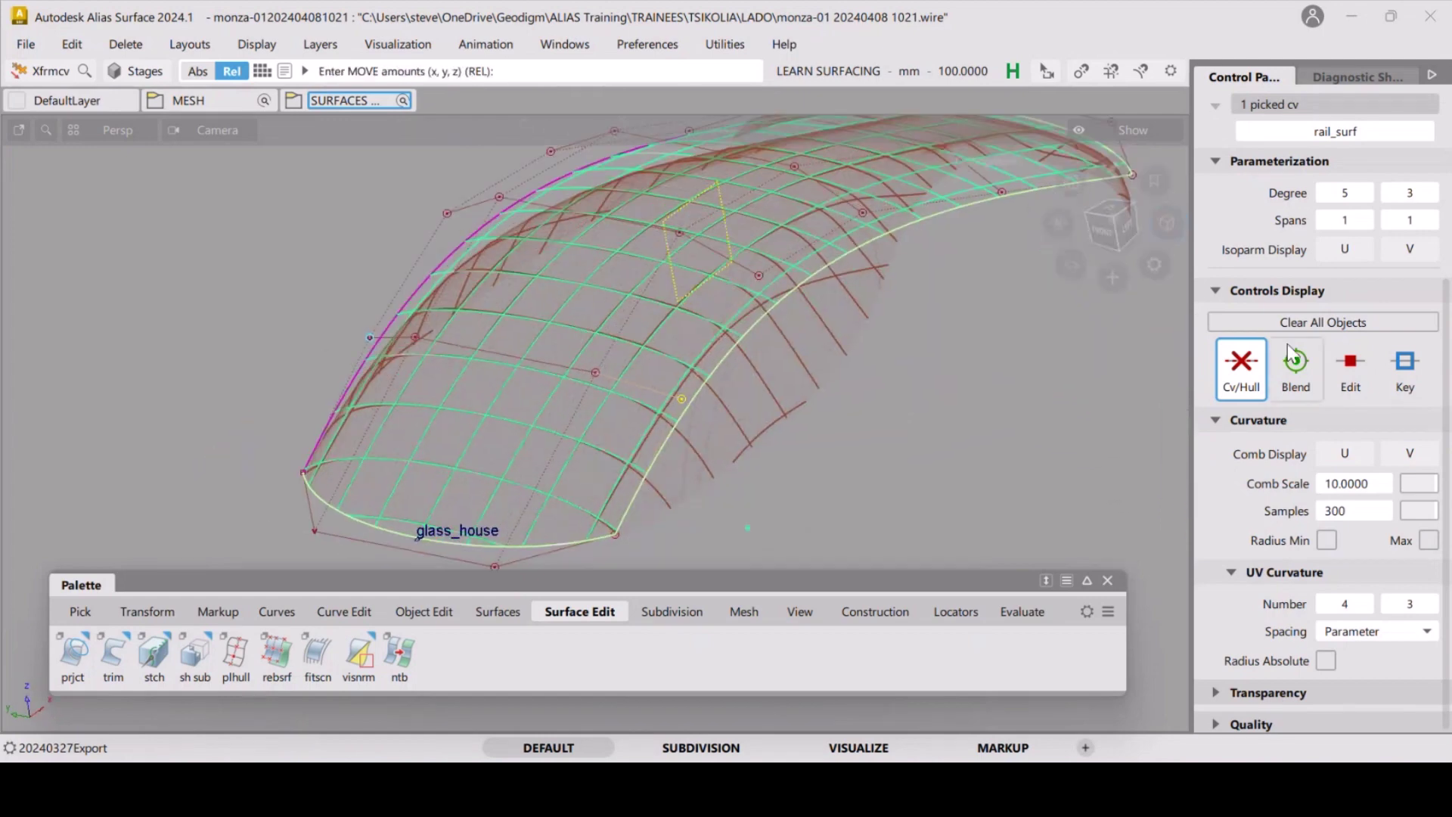
Examine the surface with its V combs and its cross sections against the scan mesh from the side and both ends.
click(1403, 456)
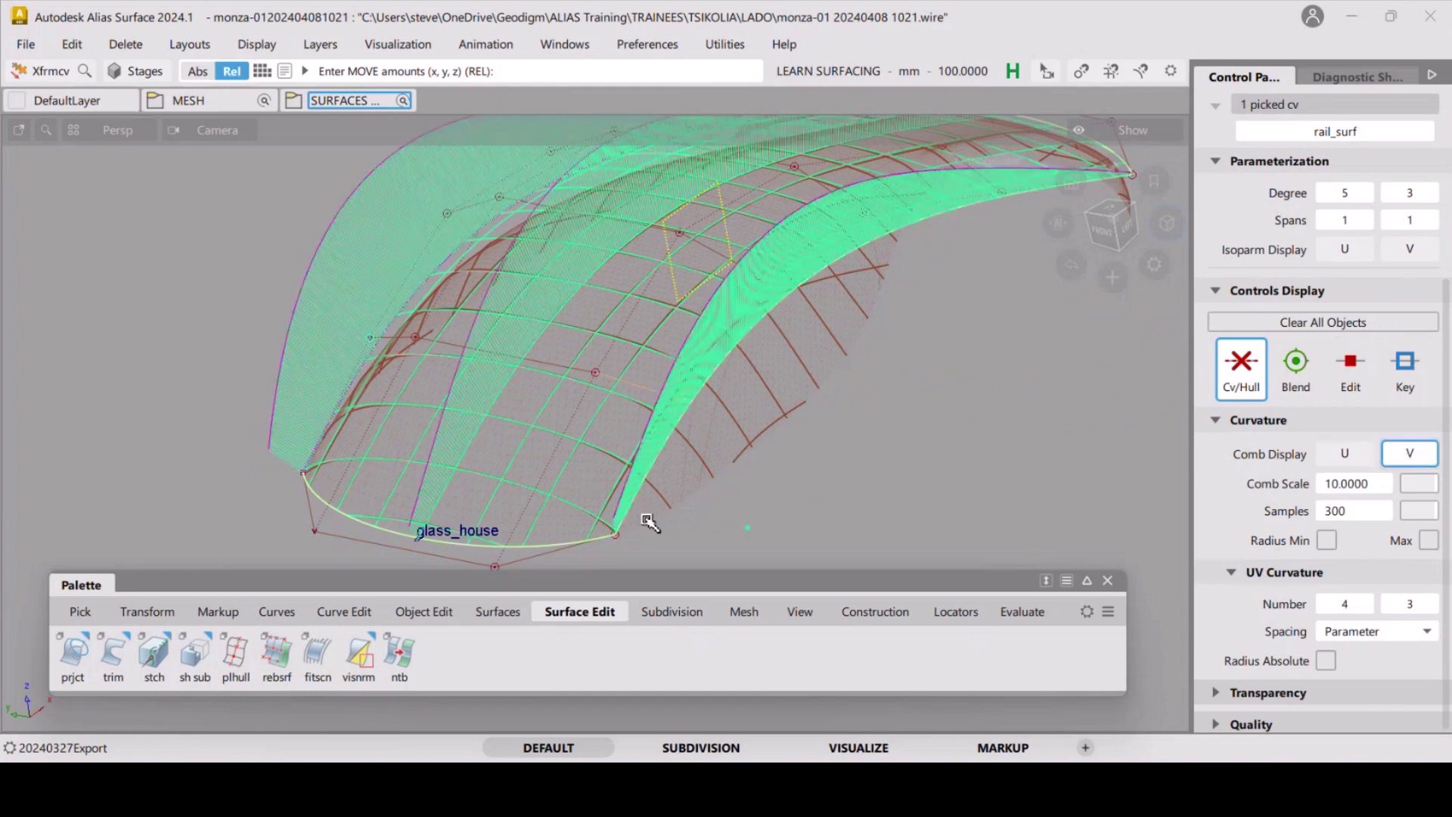
key(shift+alt)
alt+shift+drag(608, 526, 605, 481)
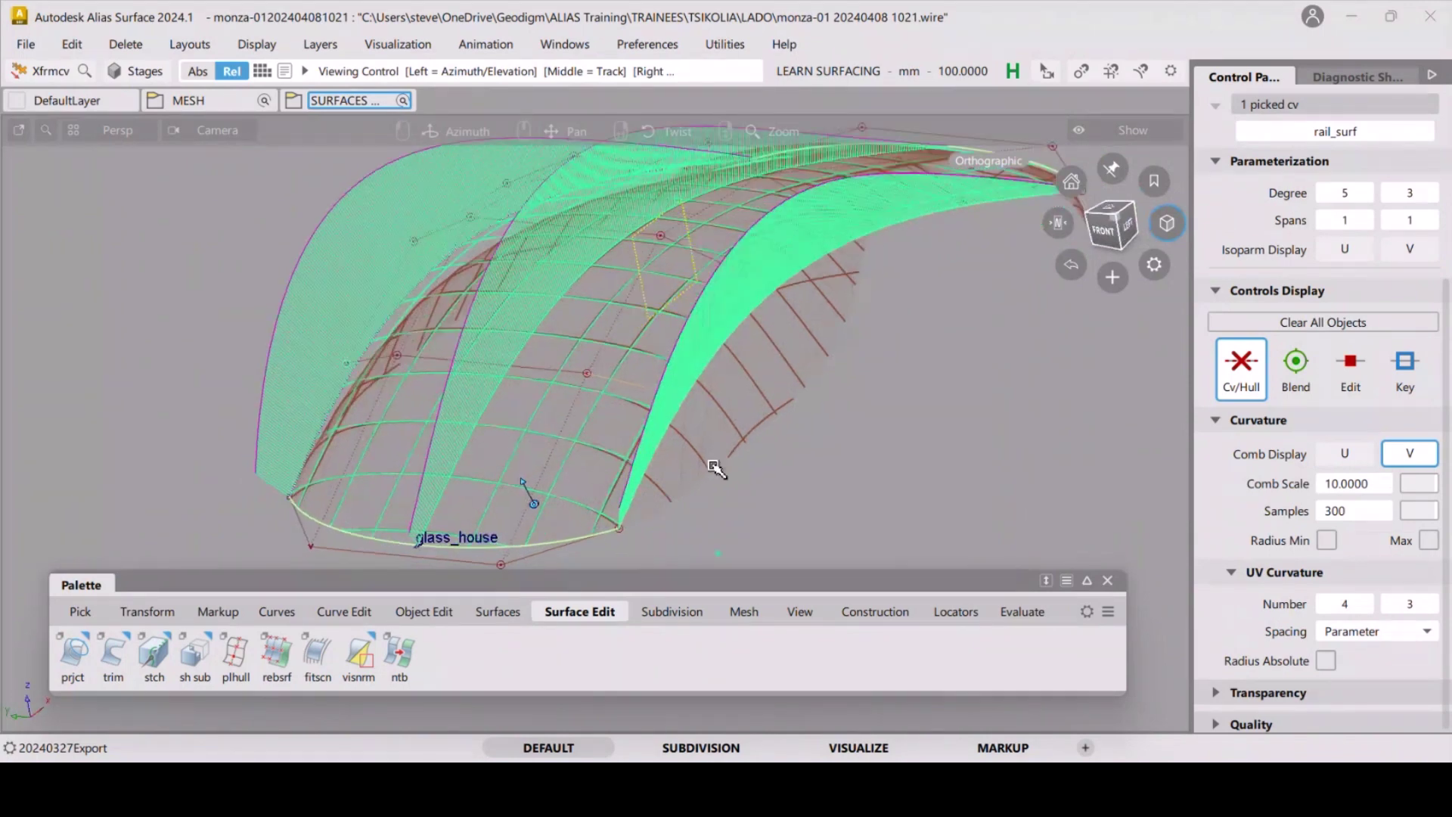
alt+shift+drag(717, 470, 724, 361)
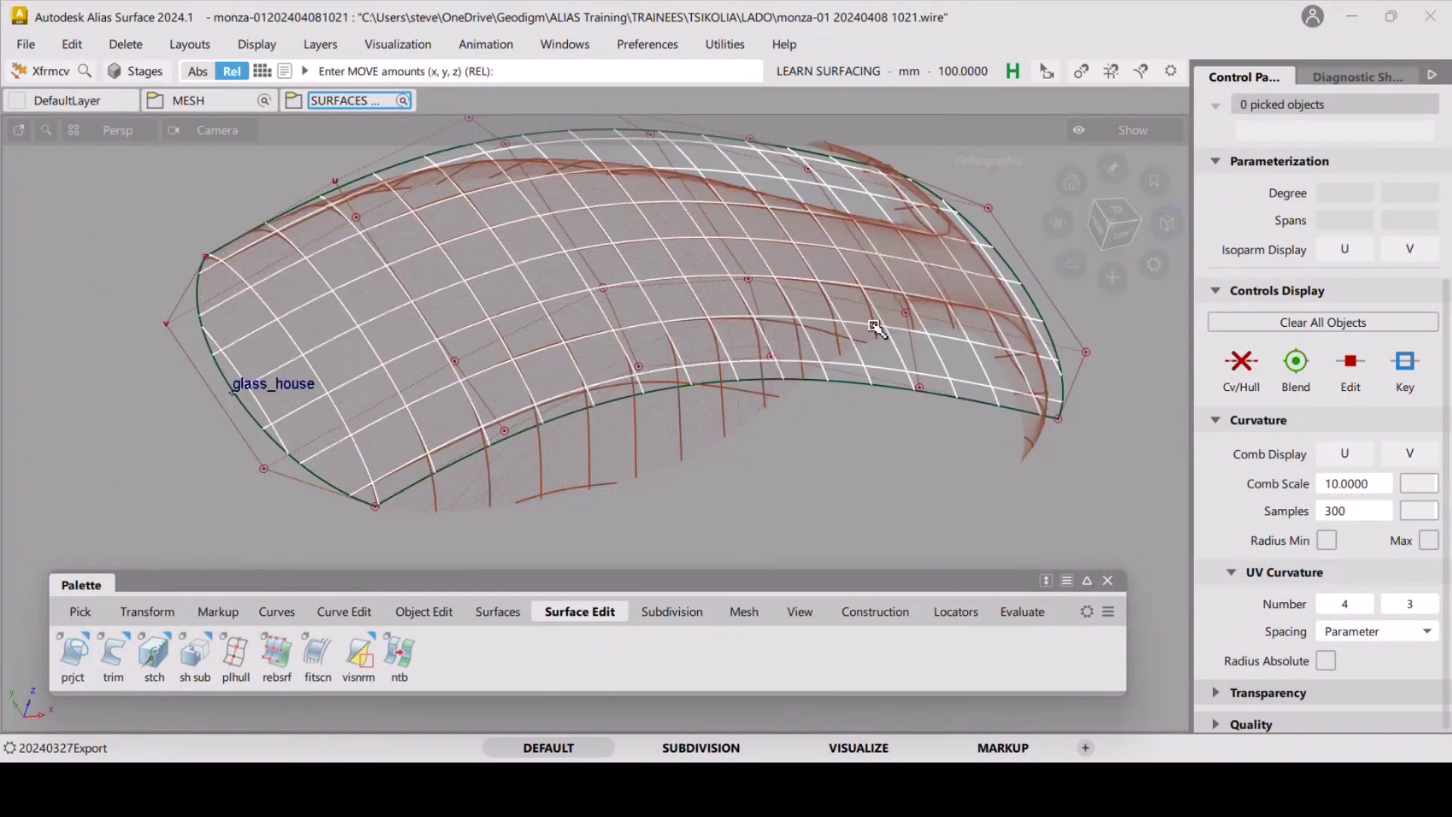
alt+shift+drag(878, 330, 642, 382)
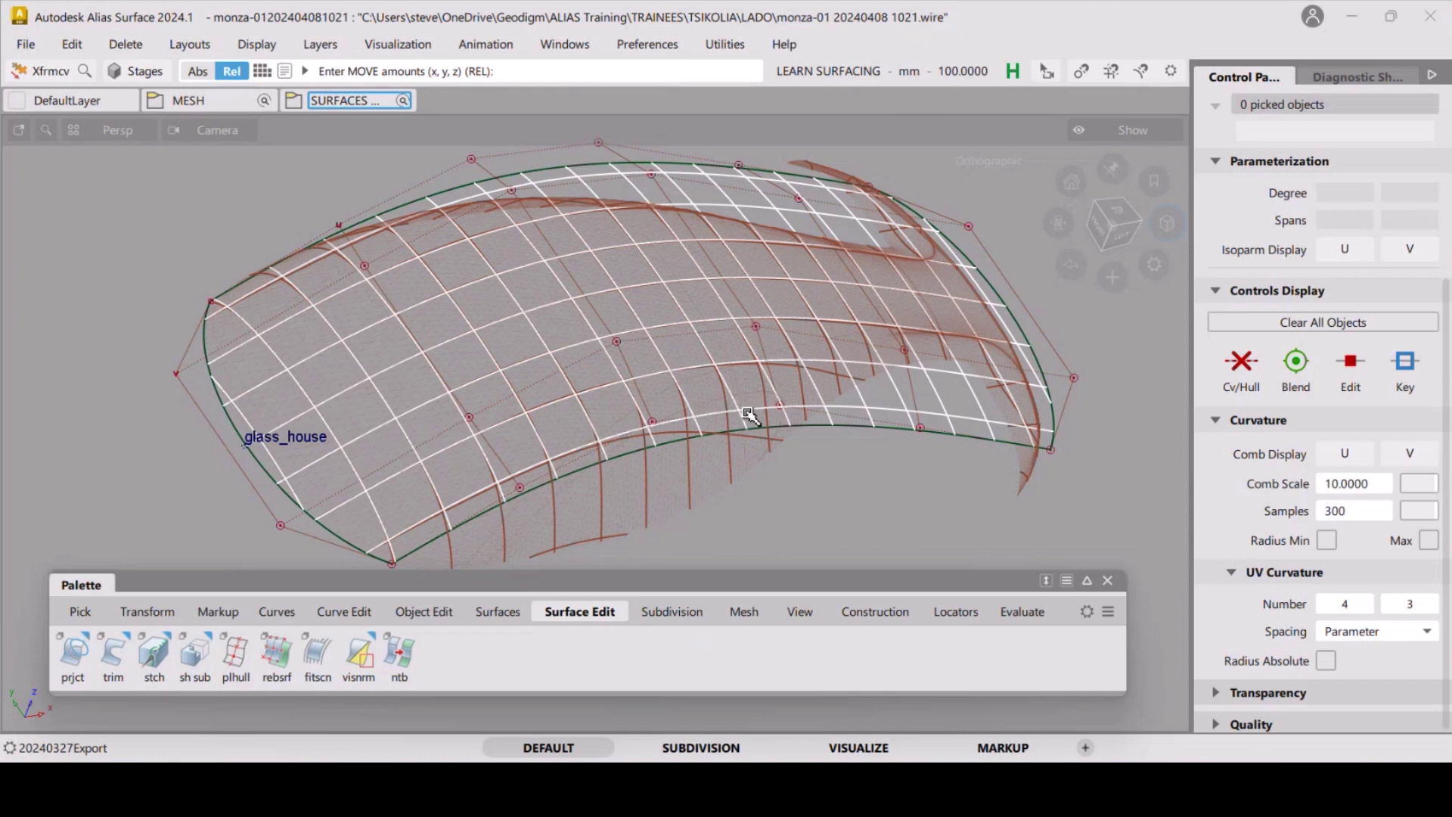
ctrl+shift+drag(799, 463, 702, 381)
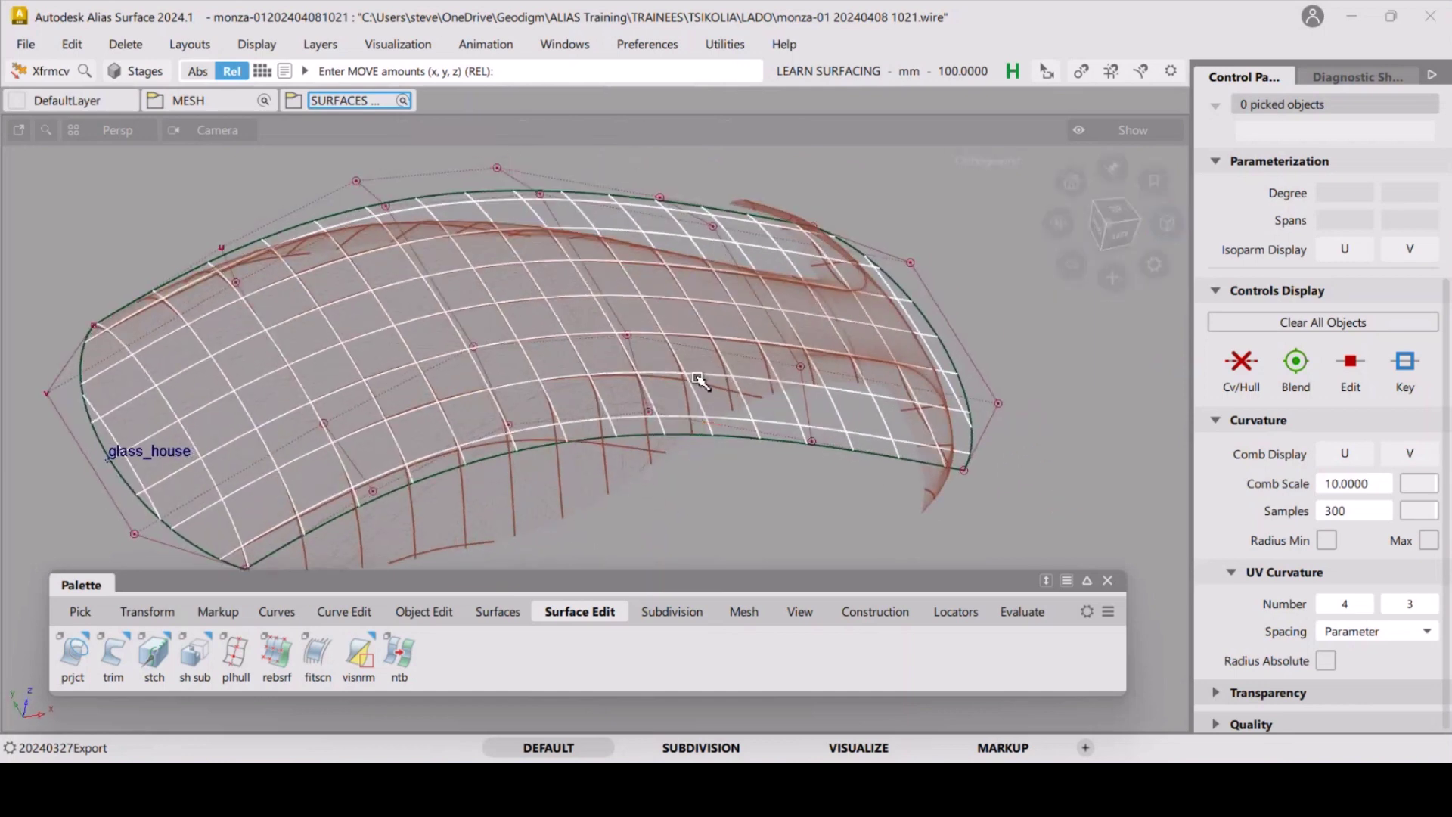
click(1119, 235)
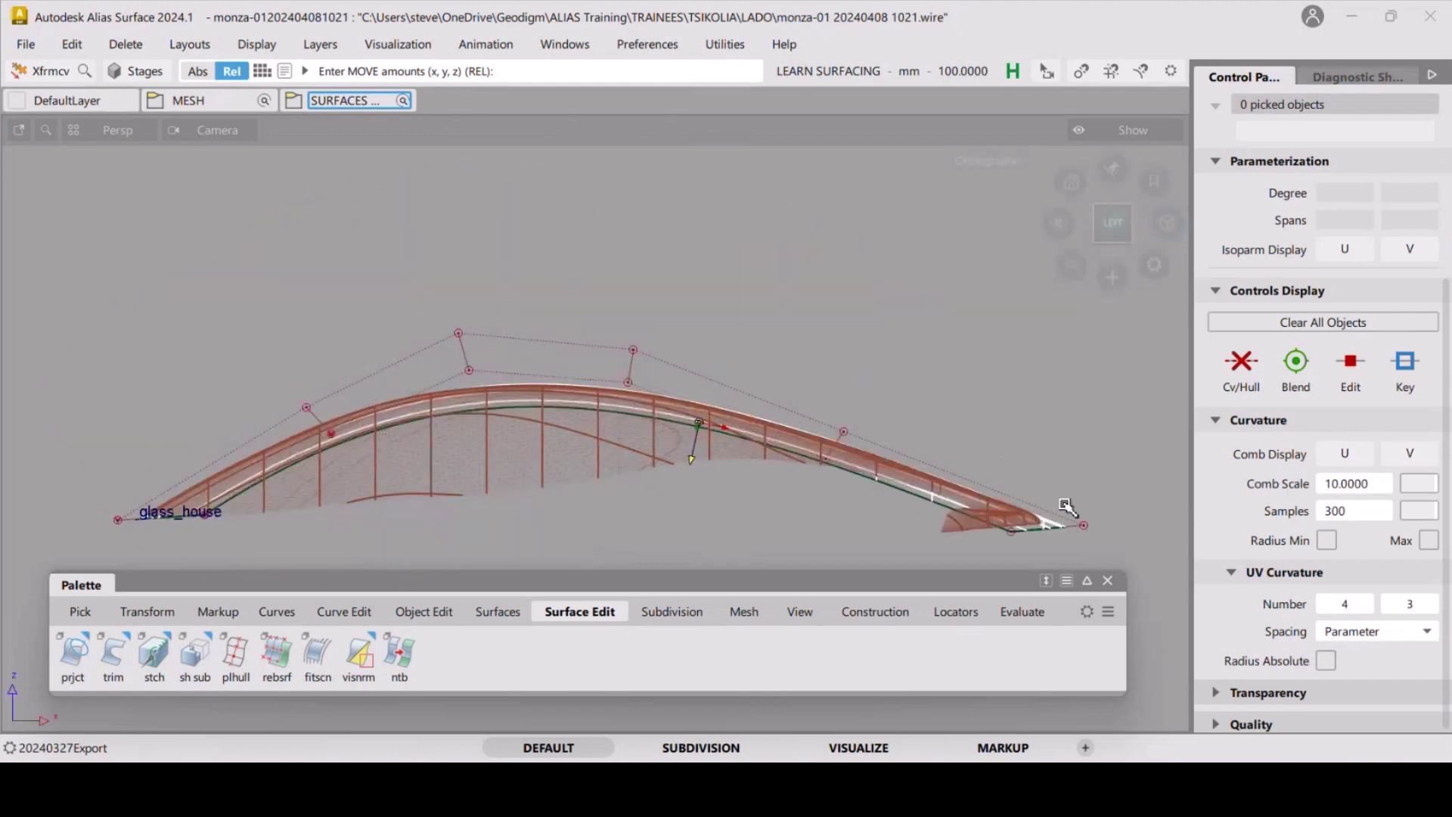
alt+shift+drag(670, 417, 707, 314)
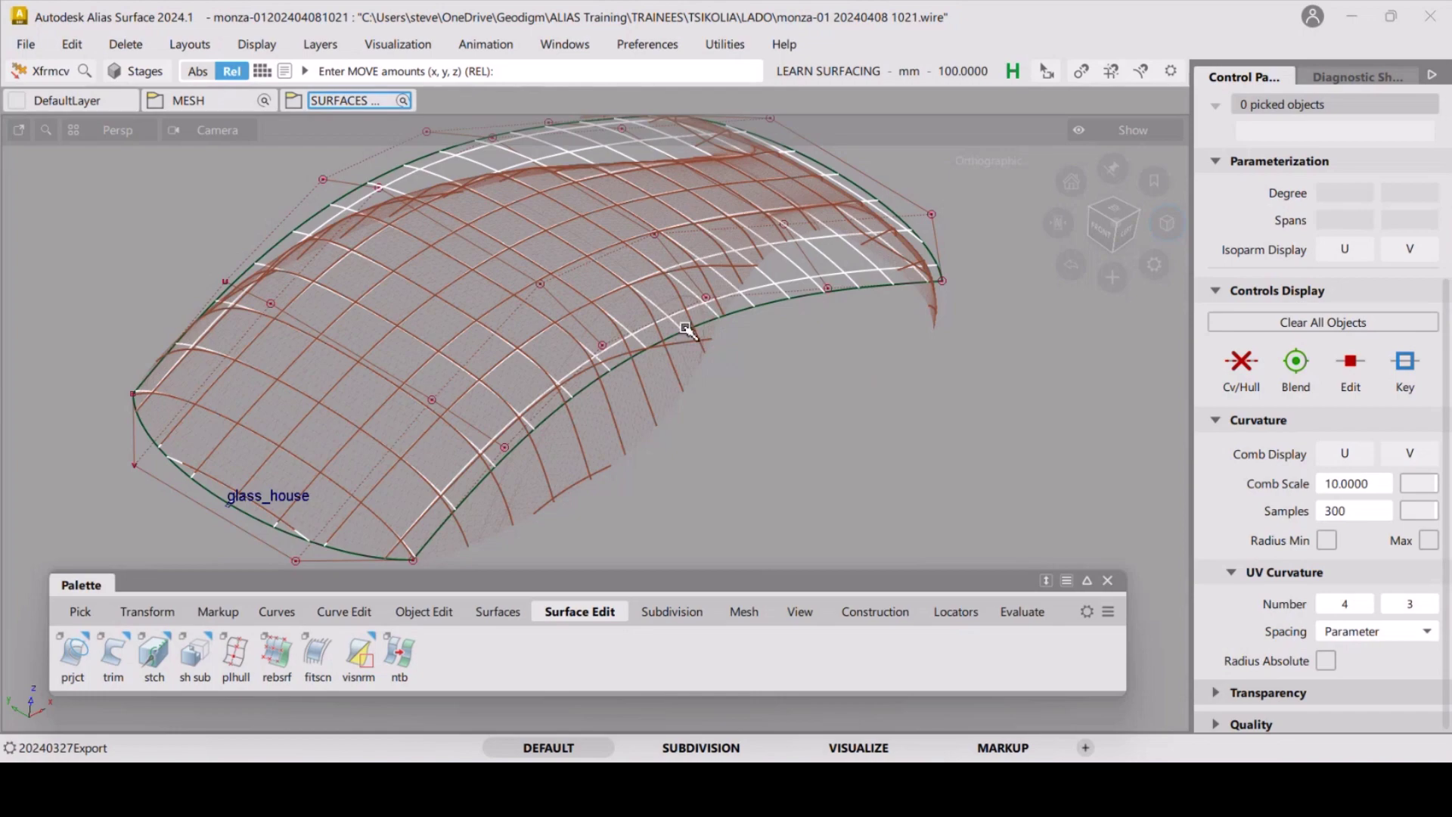
alt+shift+drag(704, 344, 856, 415)
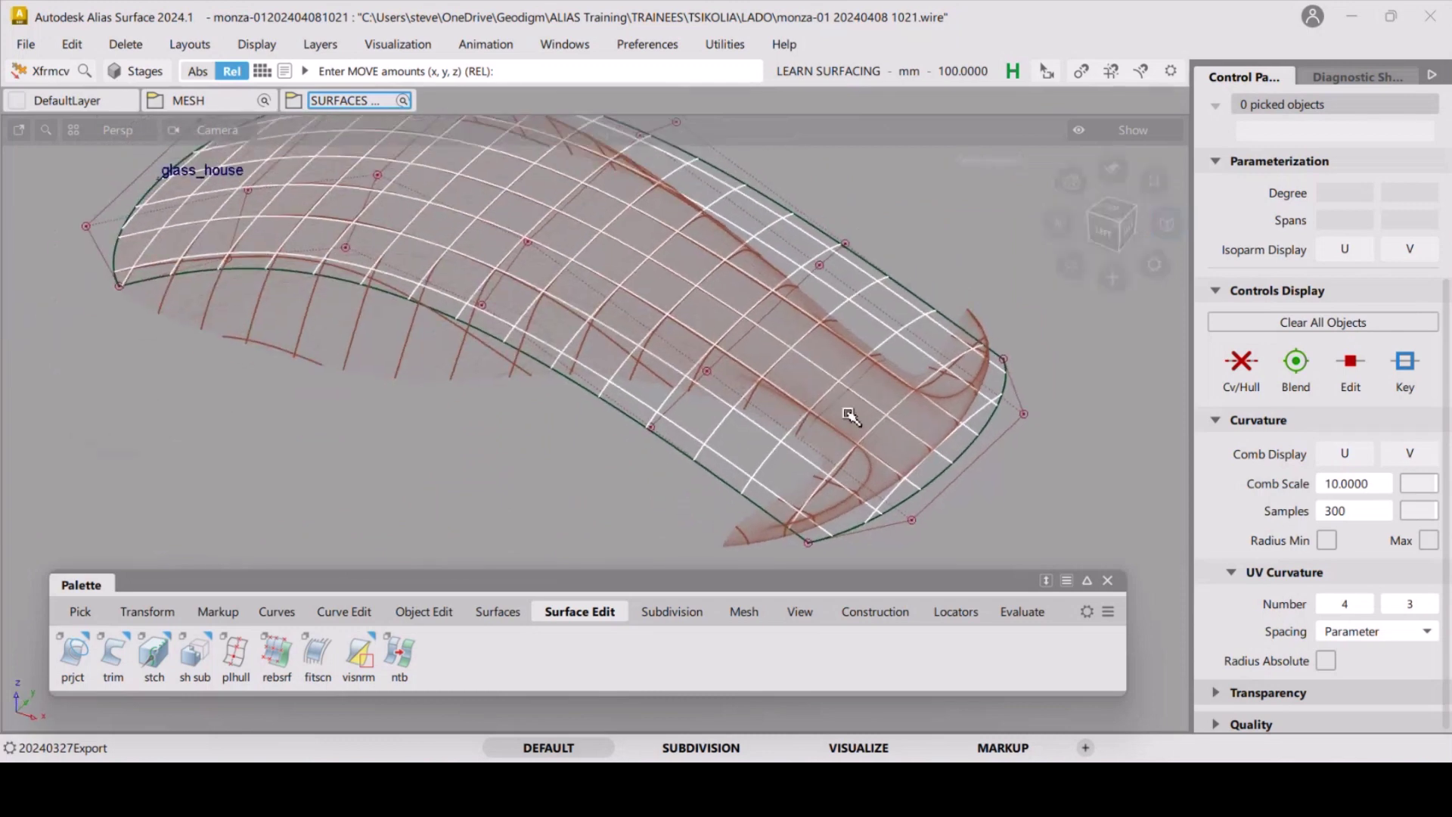
Open the Object Lister, expand the SURFACES V01 and MESH folders, and show the body upper mesh layer.
click(563, 46)
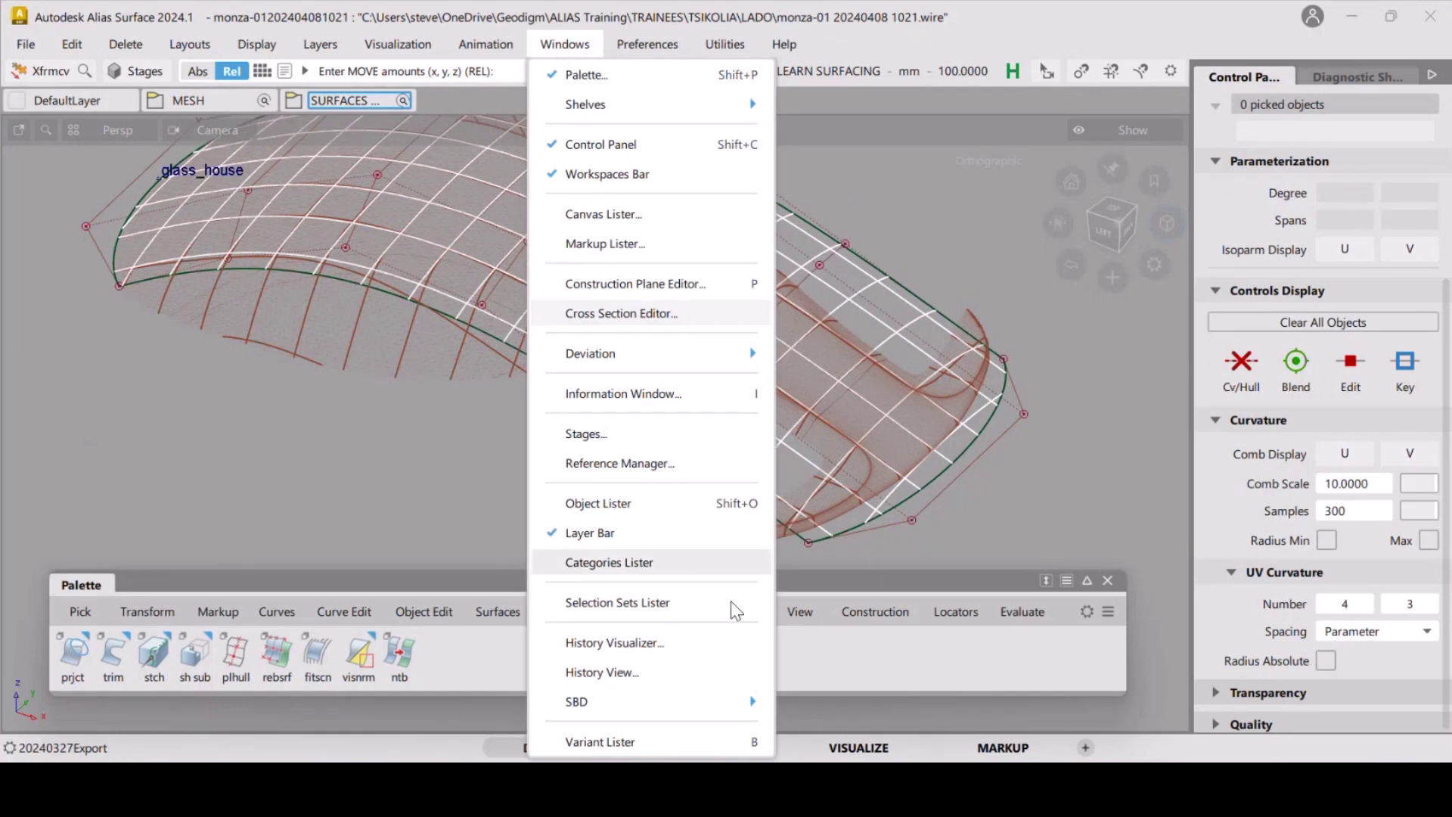
click(671, 503)
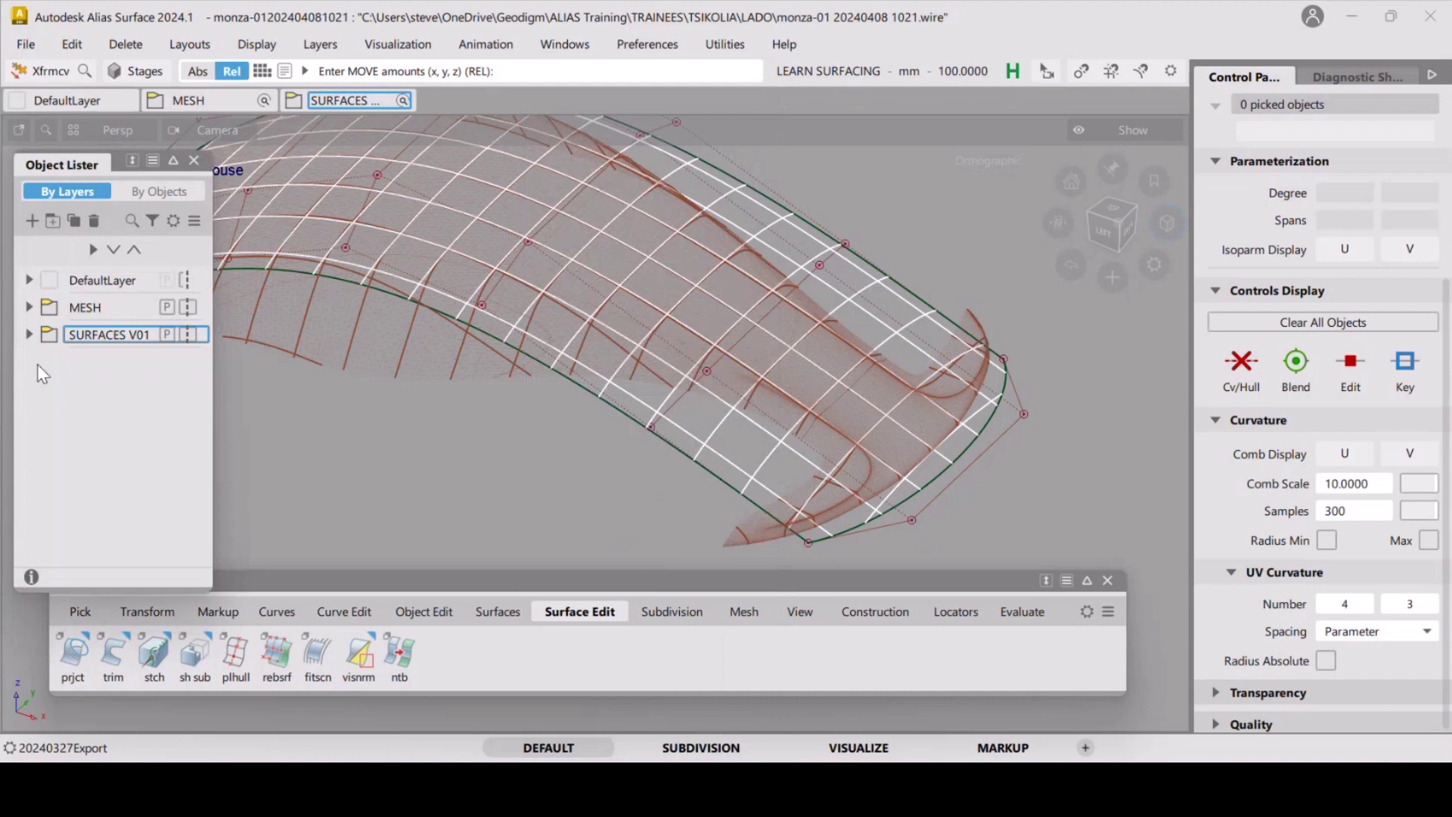
click(29, 335)
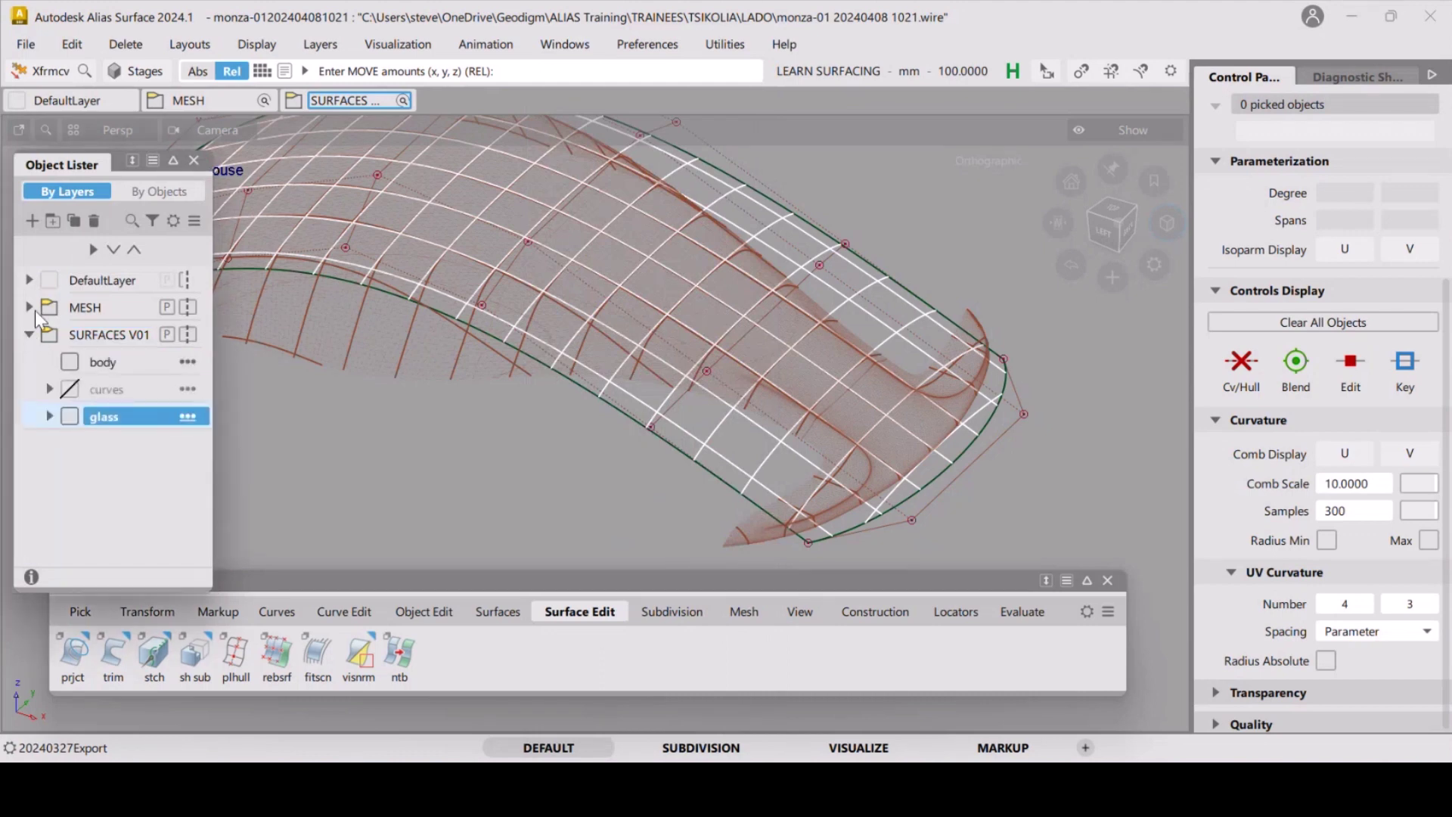
click(29, 305)
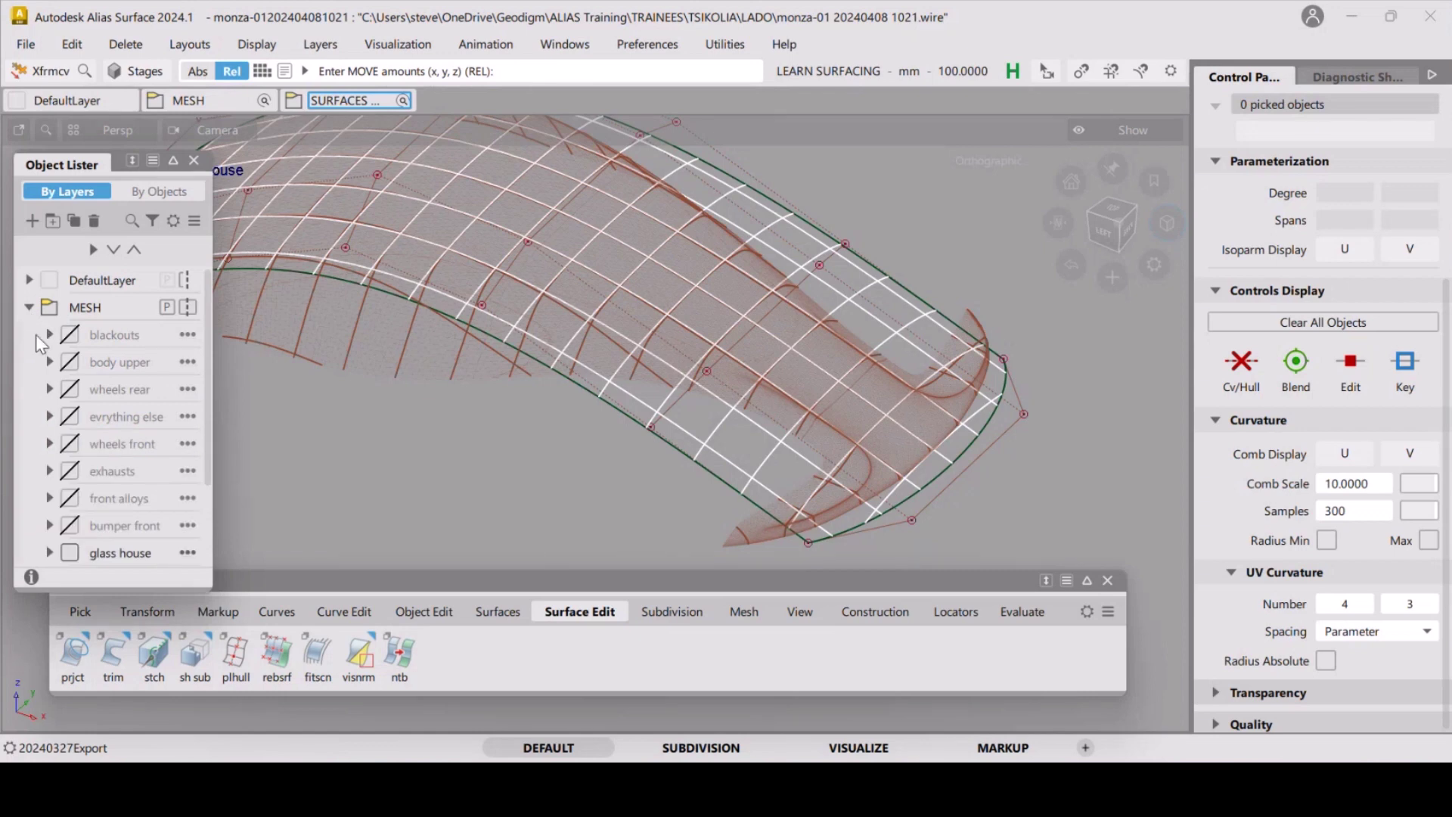
click(70, 361)
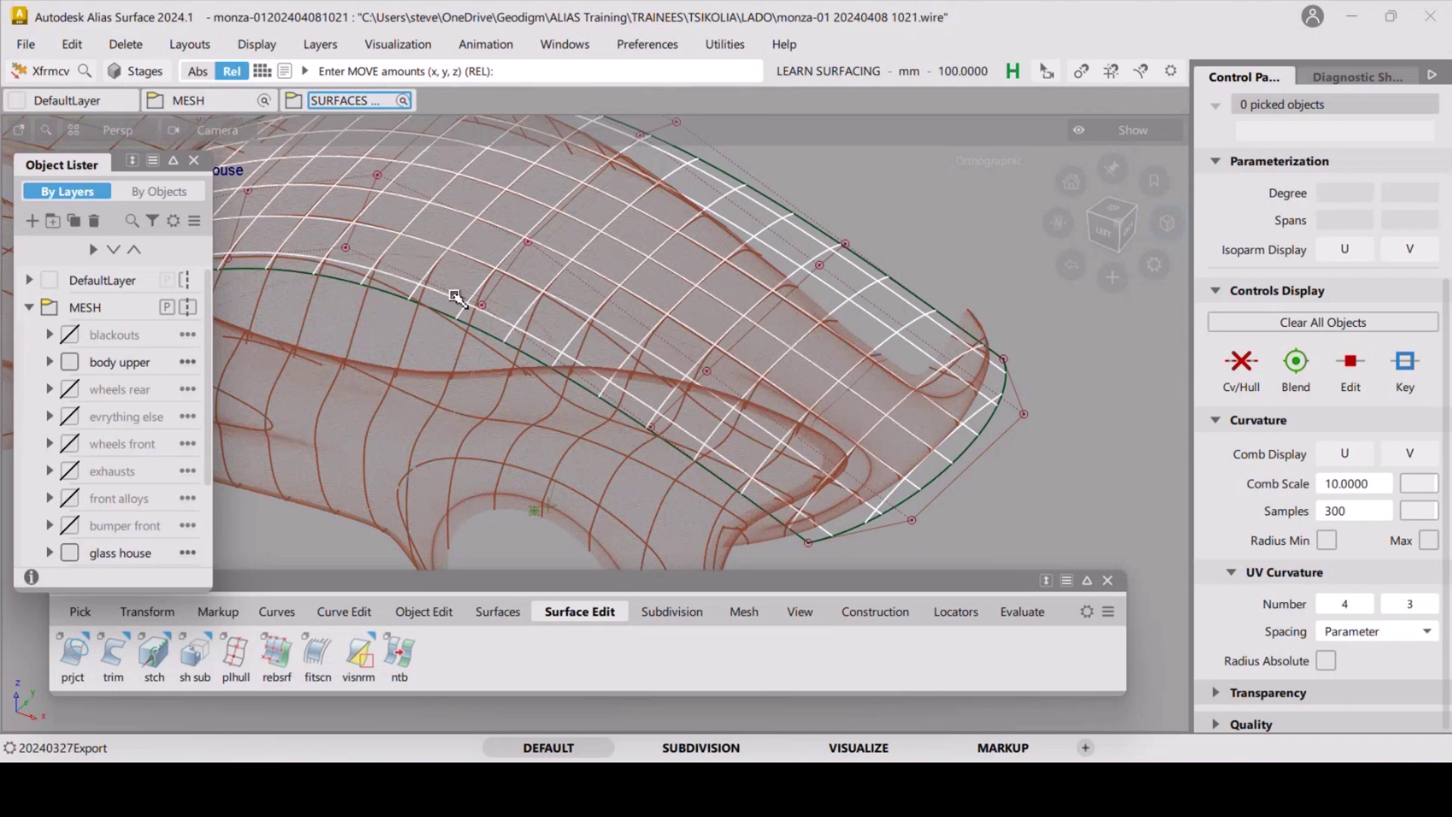
Examine the glass house surface against the body upper mesh sections from the side and back, especially along the lower glass edge.
key(shift+alt)
alt+shift+drag(583, 345, 781, 373)
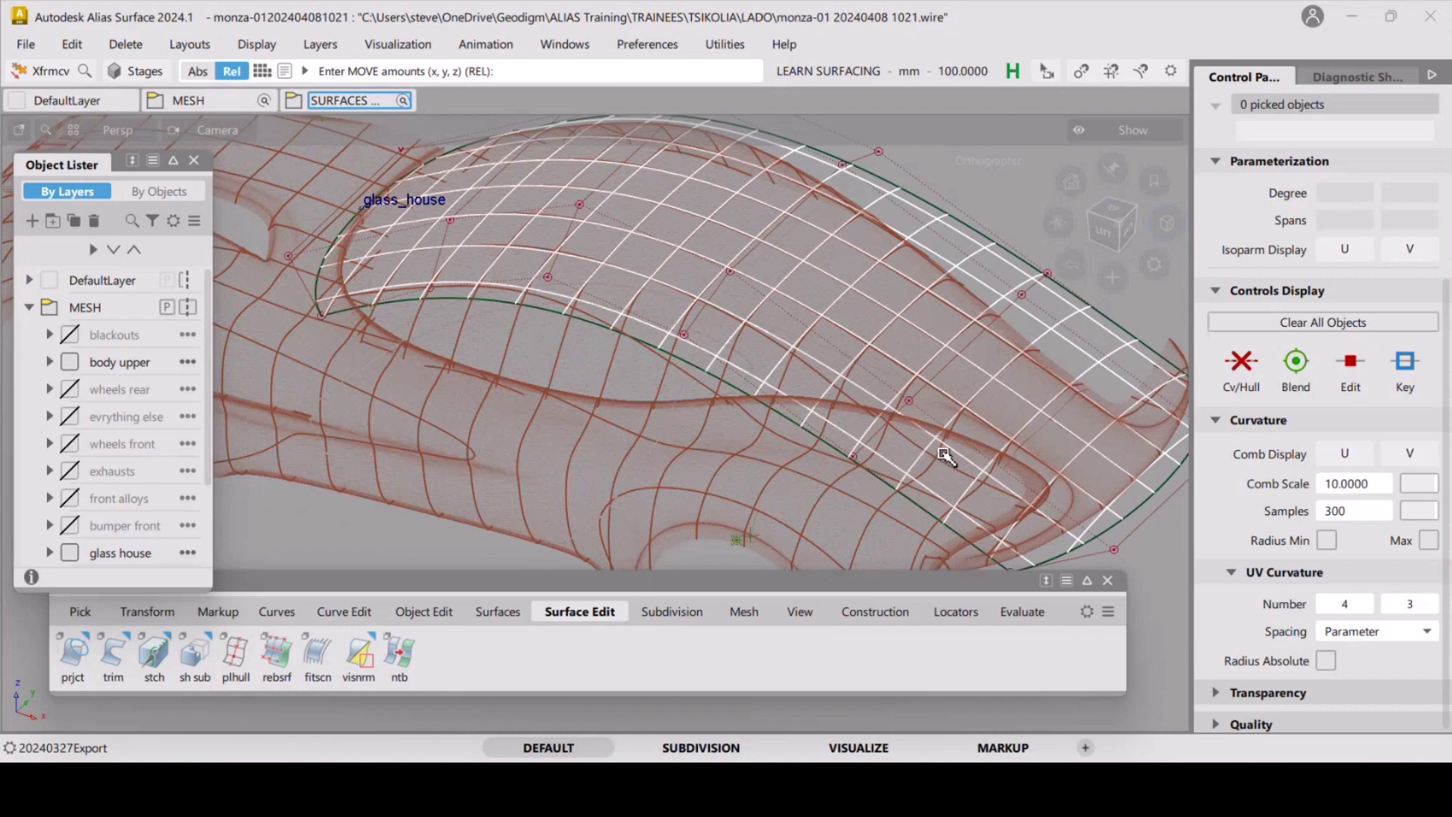
alt+shift+drag(874, 405, 721, 329)
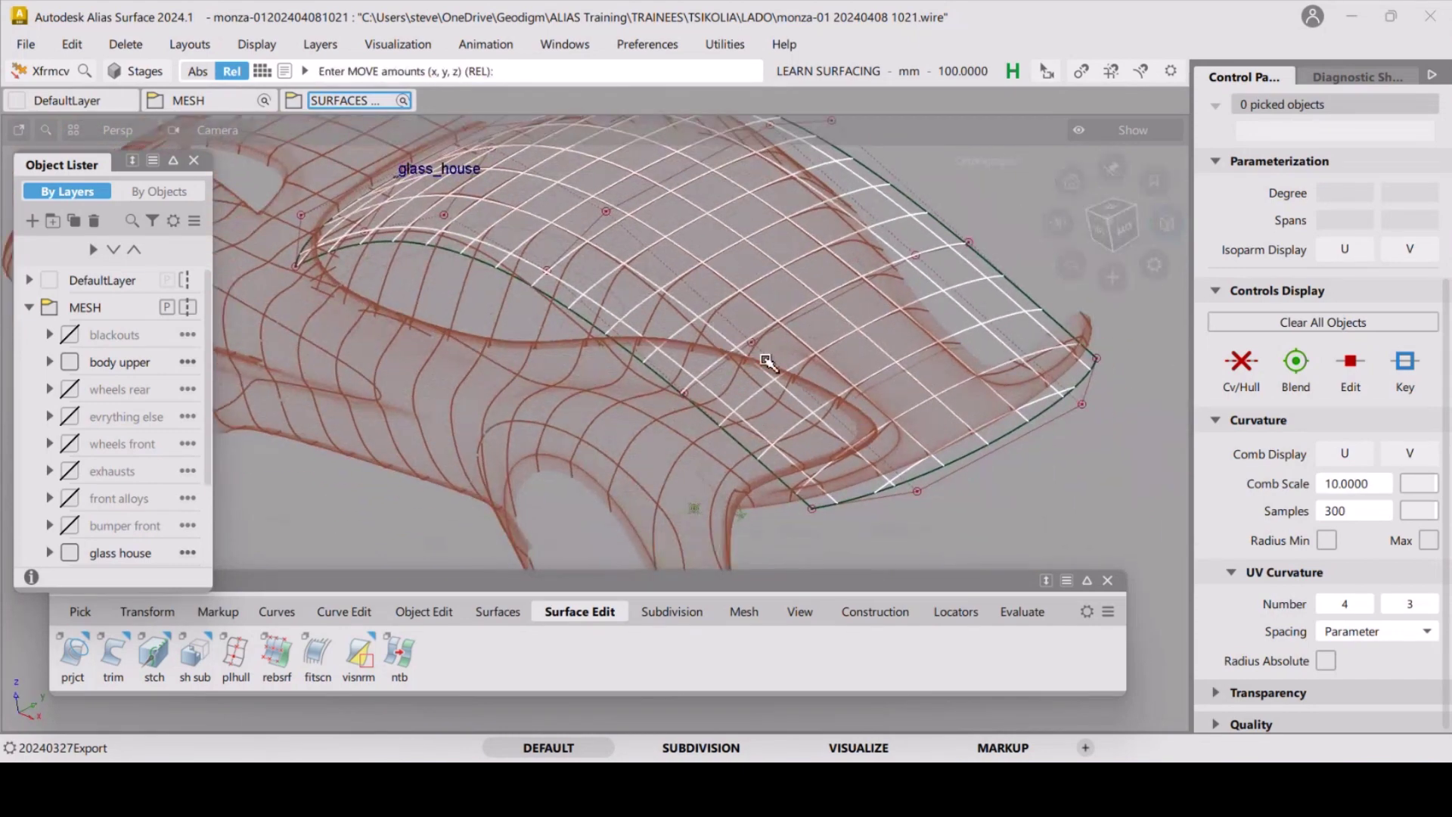
alt+shift+right_drag(768, 361, 822, 308)
alt+shift+drag(823, 309, 756, 310)
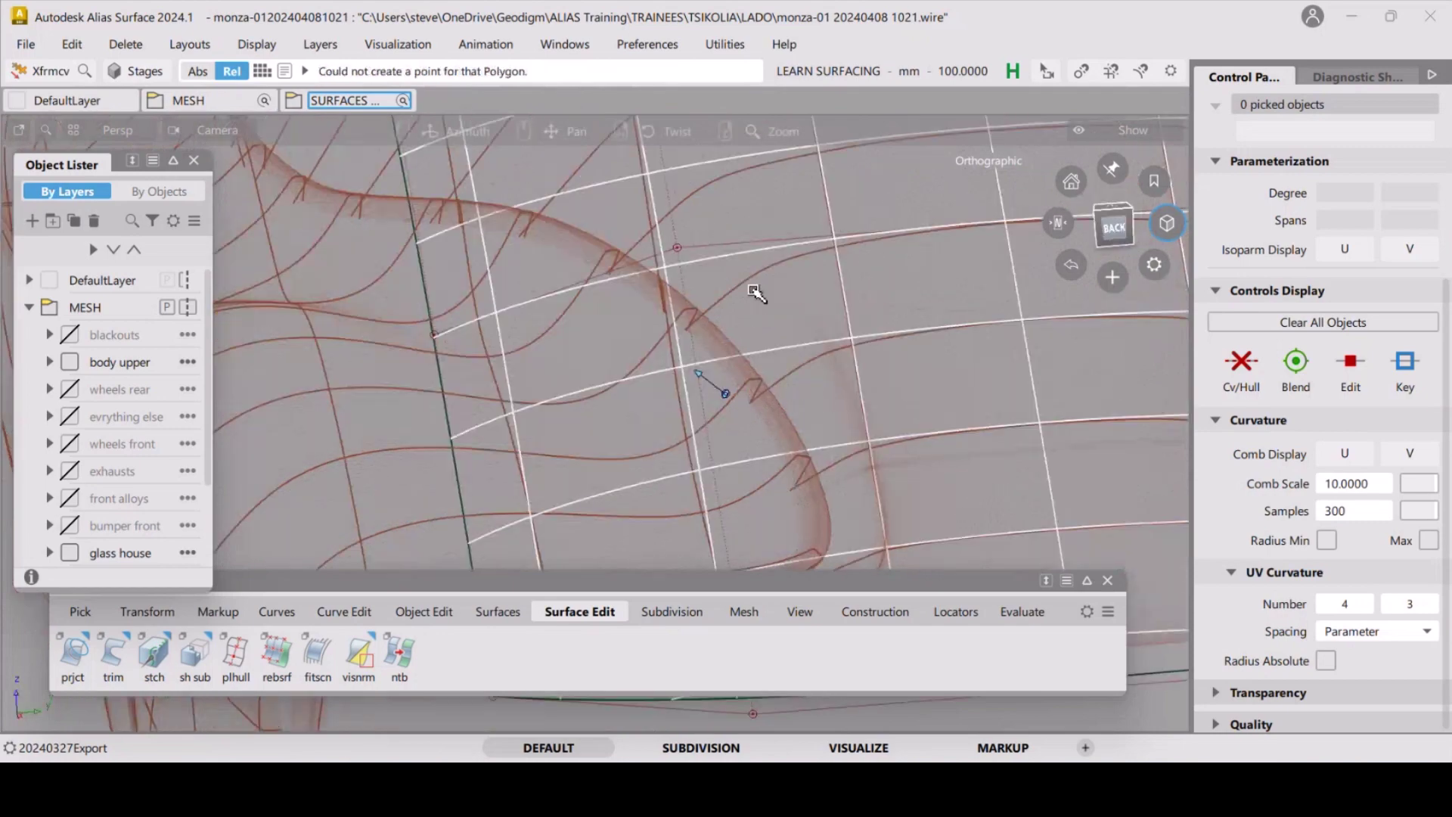
alt+shift+right_drag(756, 310, 760, 334)
alt+shift+drag(761, 334, 783, 371)
alt+shift+right_drag(783, 371, 777, 390)
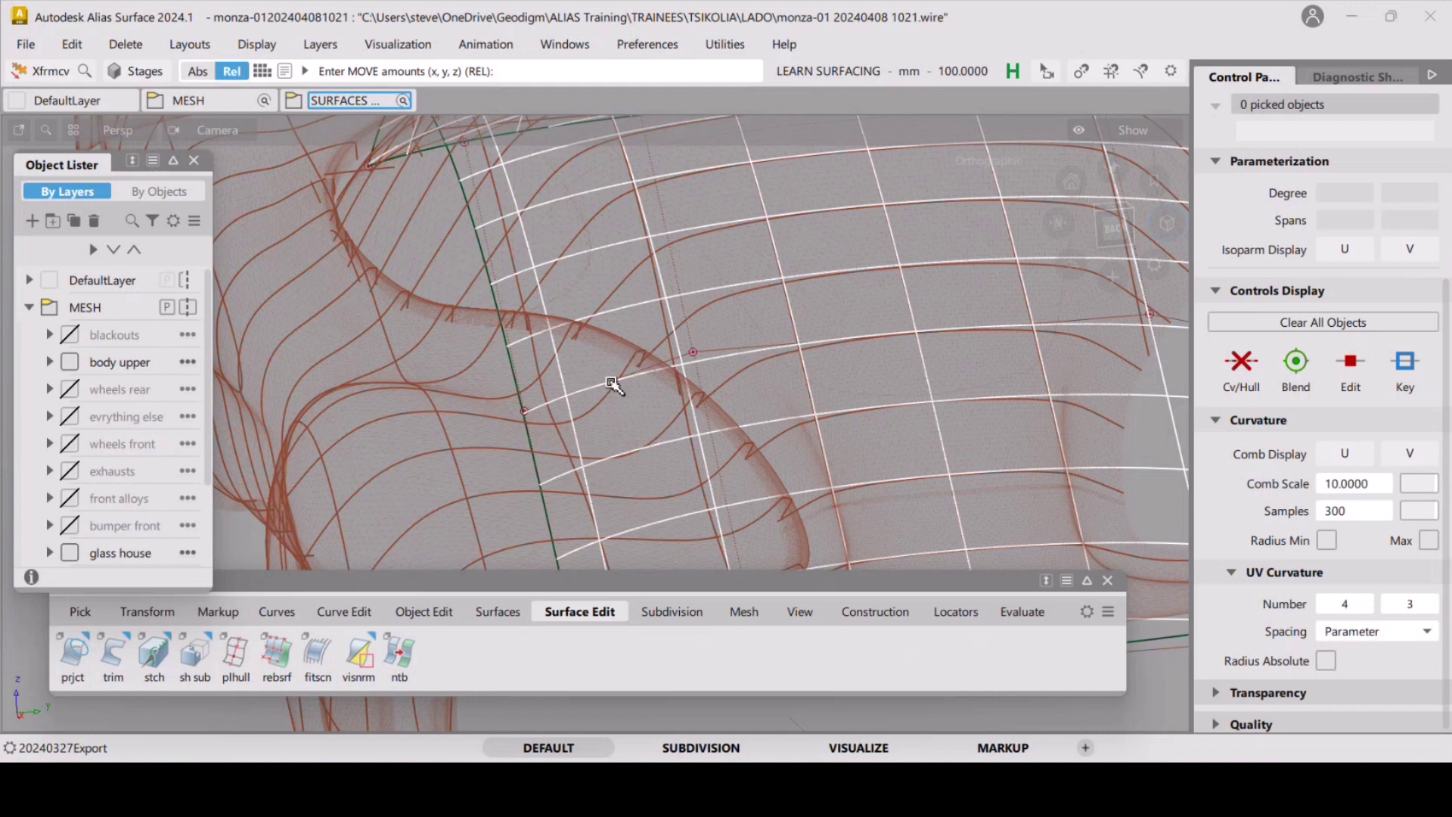
Hide the body and glass layers in SURFACES V01, and show the curves layer as the active one.
key(ctrl+h)
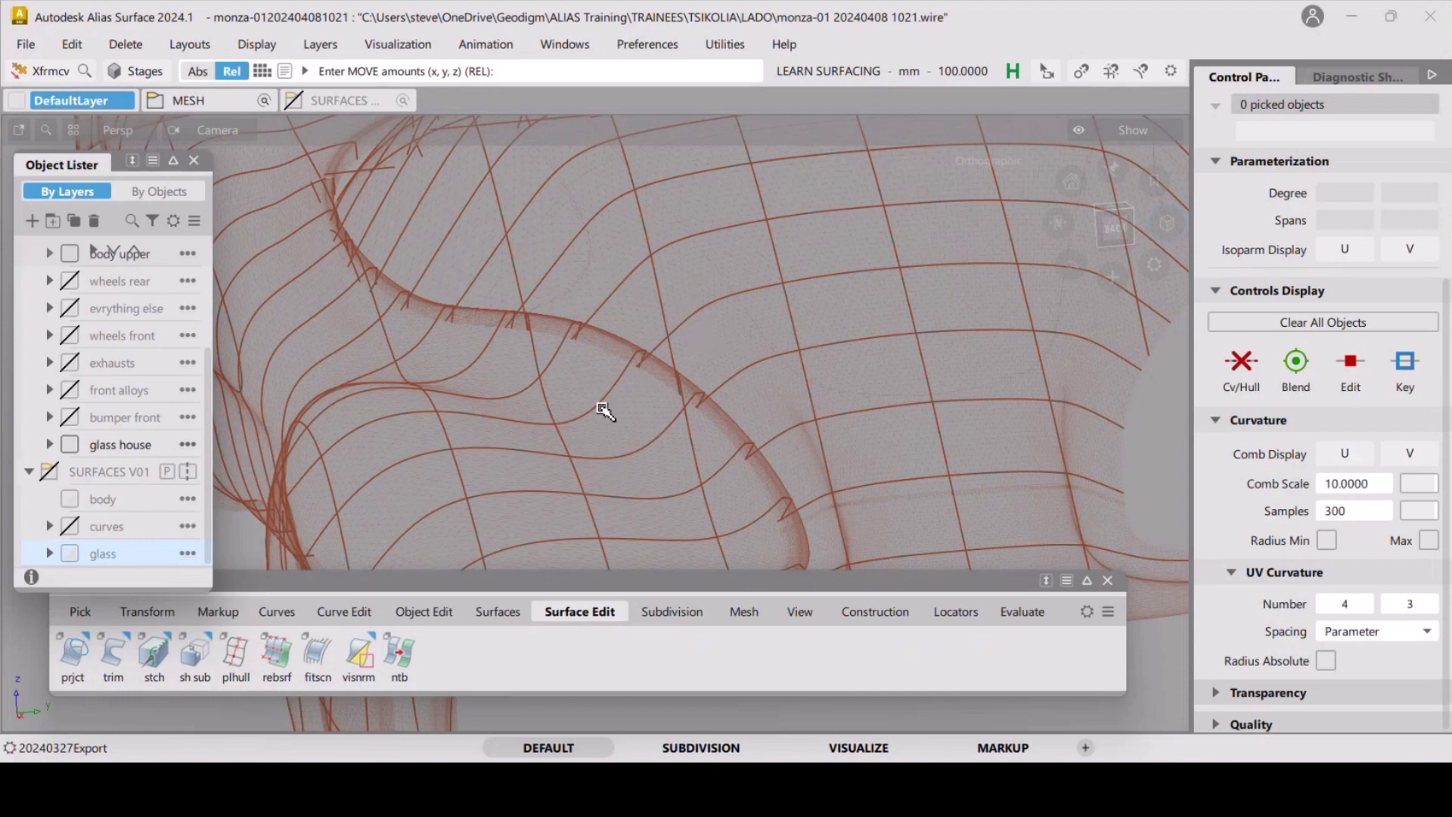
alt+shift+drag(729, 396, 697, 405)
scroll(486, 509, up, 3)
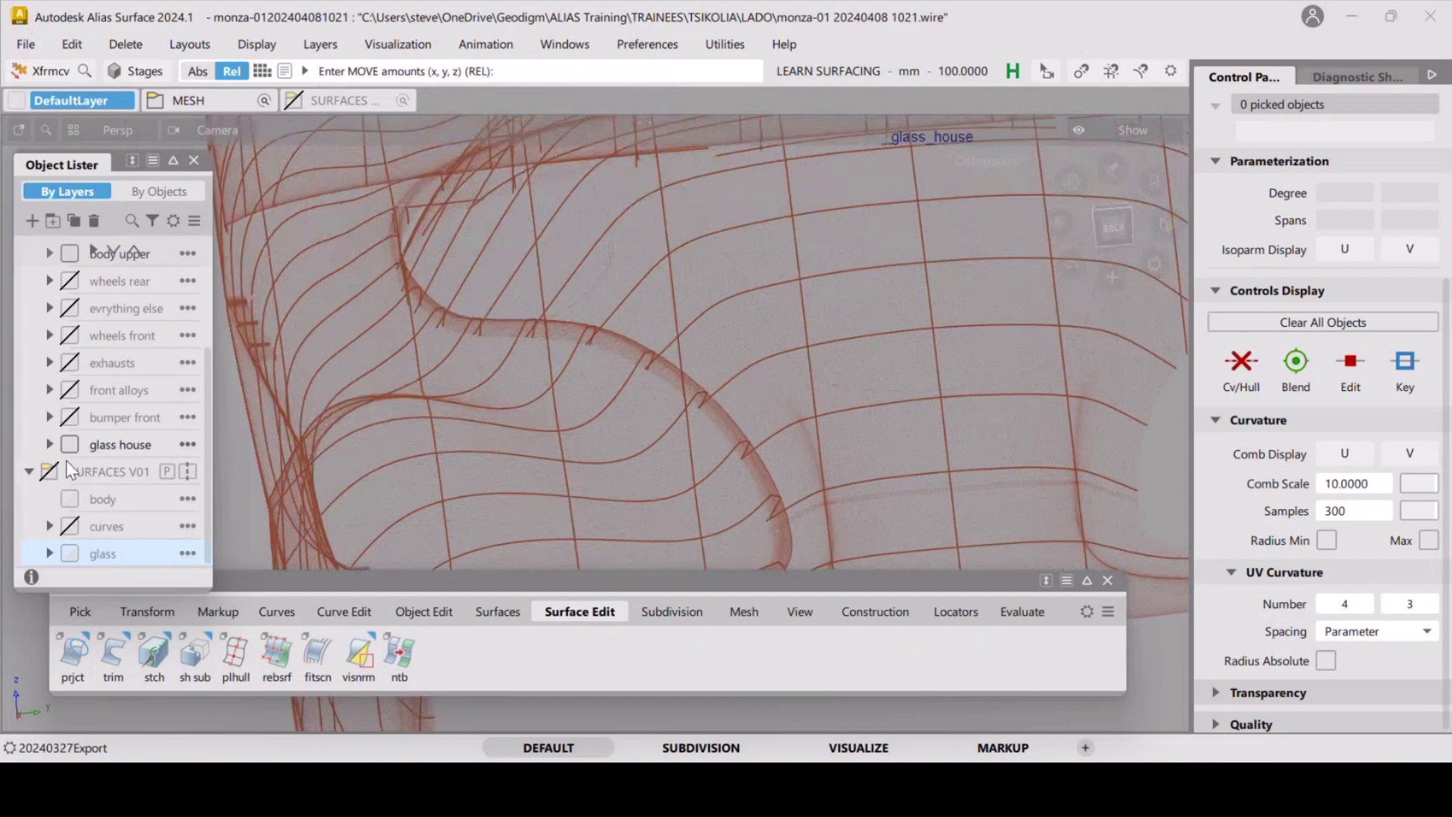
click(72, 526)
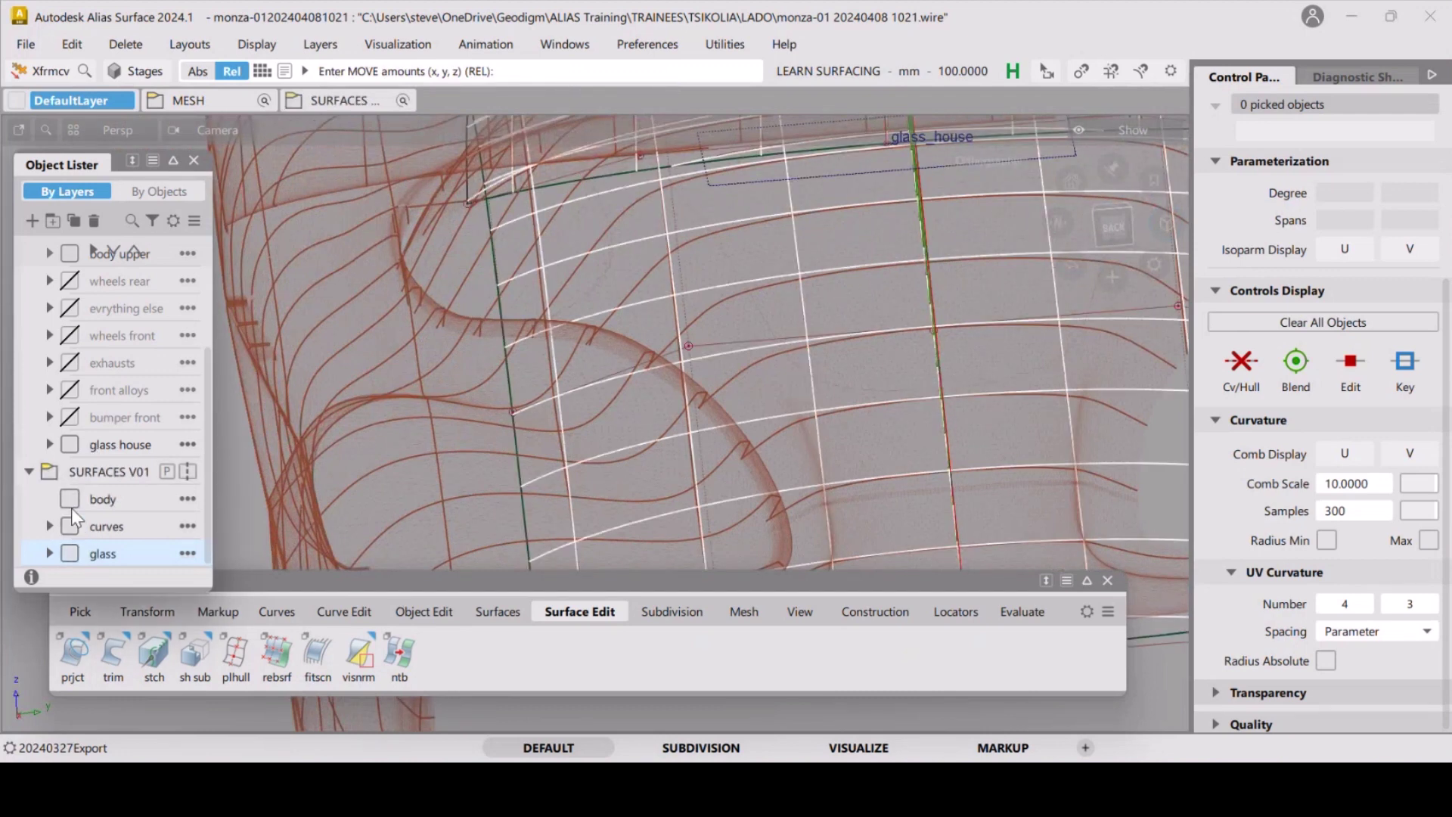
click(69, 554)
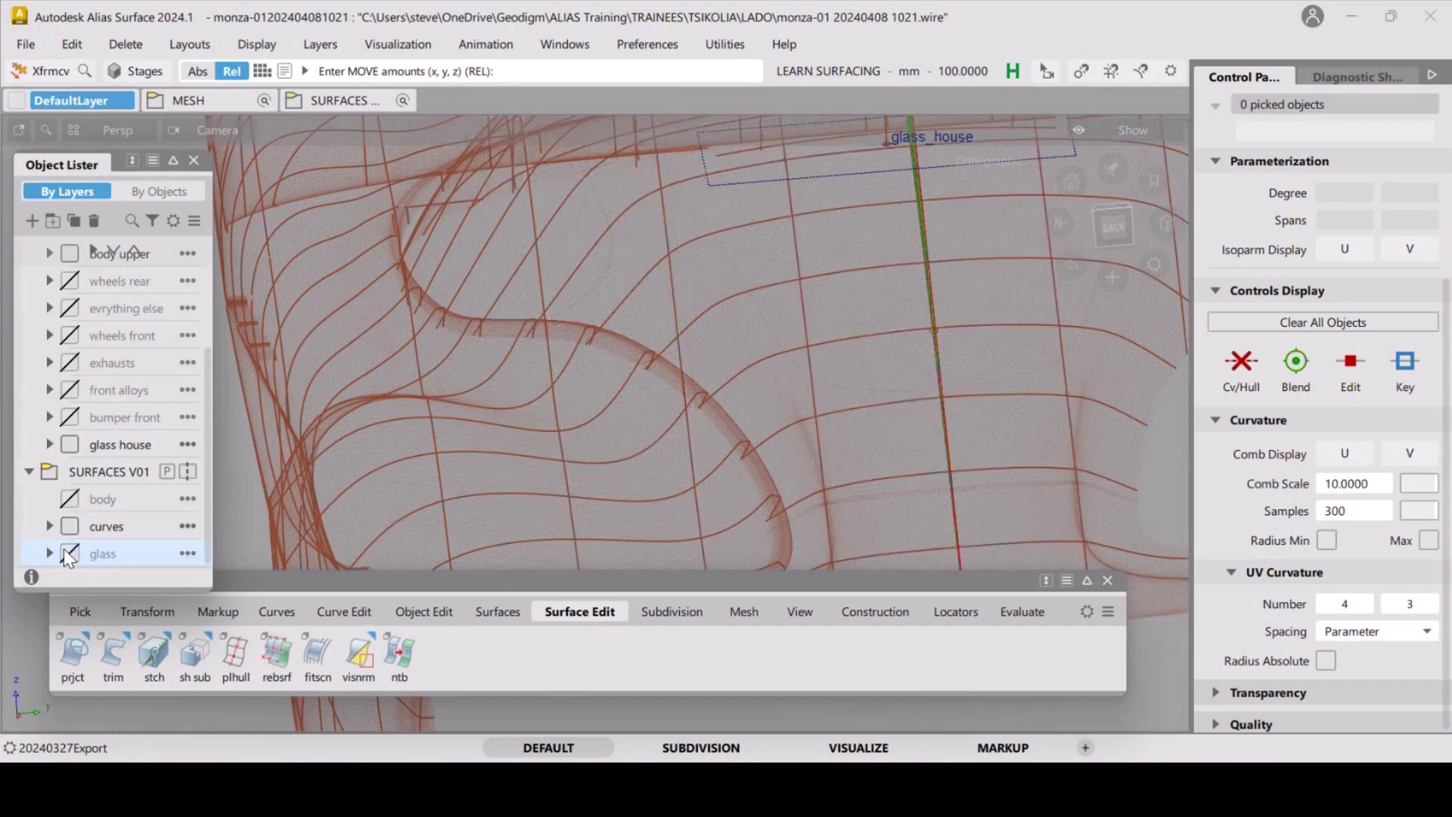
click(76, 528)
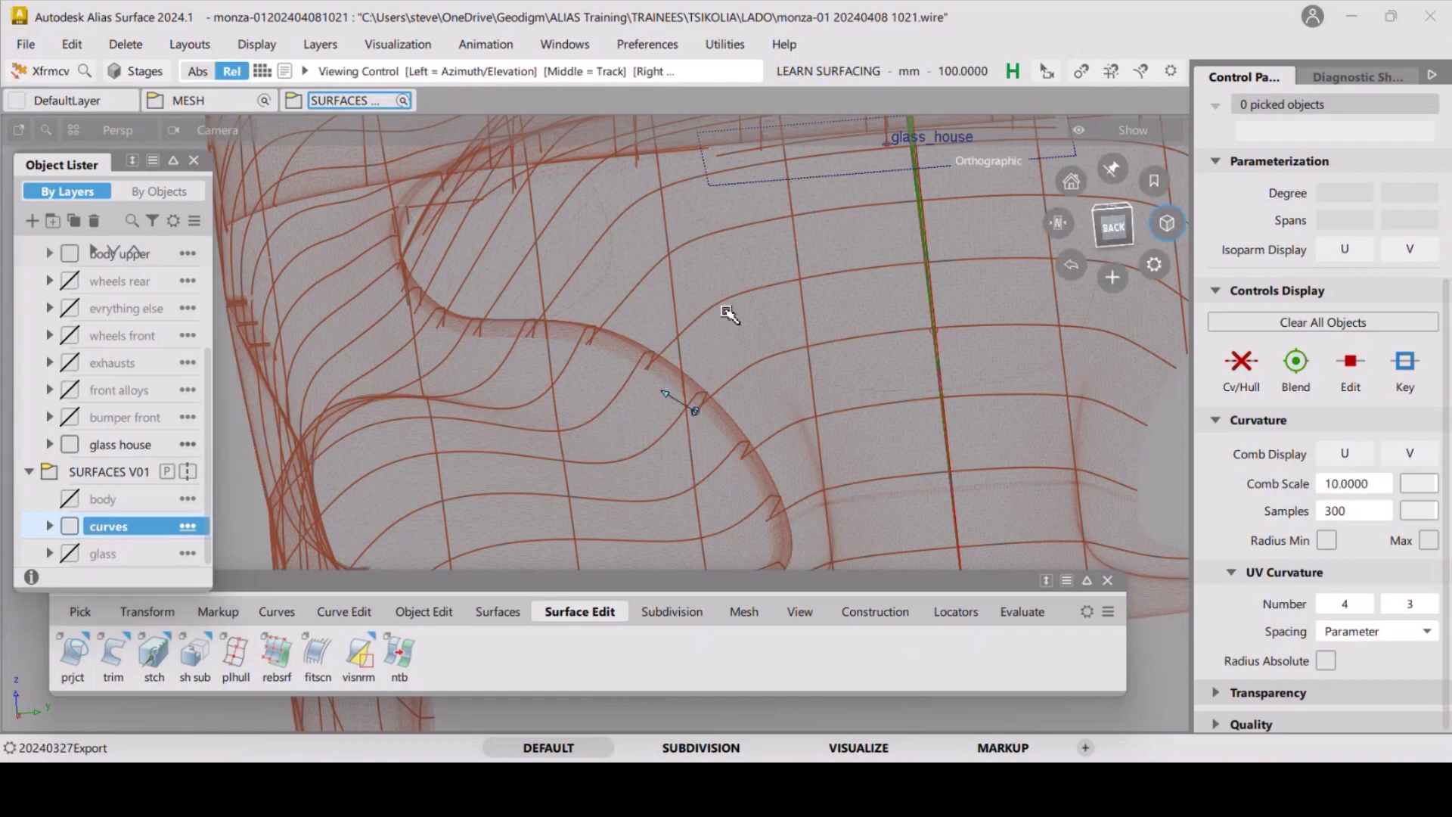
Pick all objects on the curves layer and examine the centreline curve over the mesh.
alt+shift+drag(680, 398, 529, 378)
right_click(117, 542)
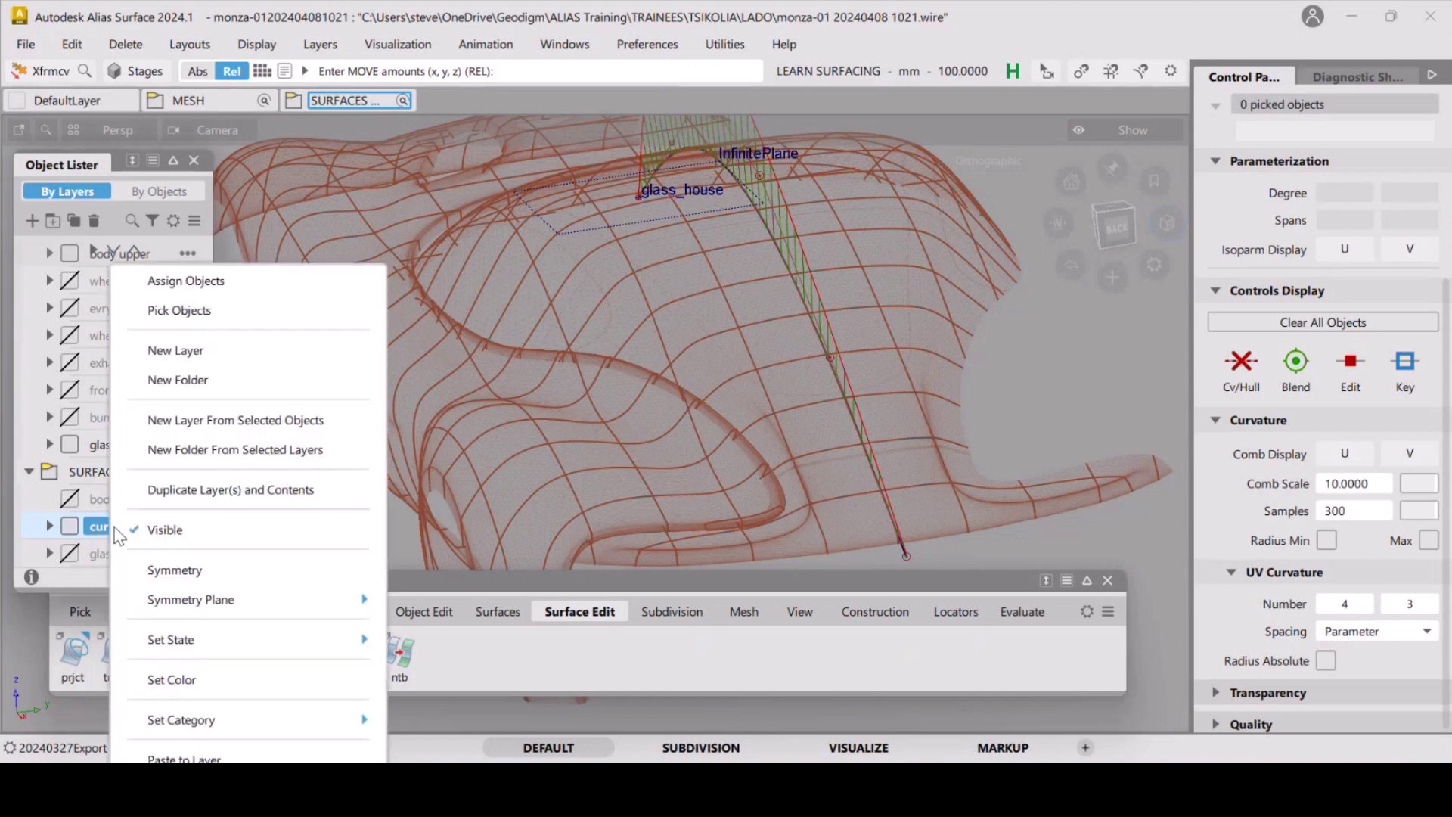
click(202, 313)
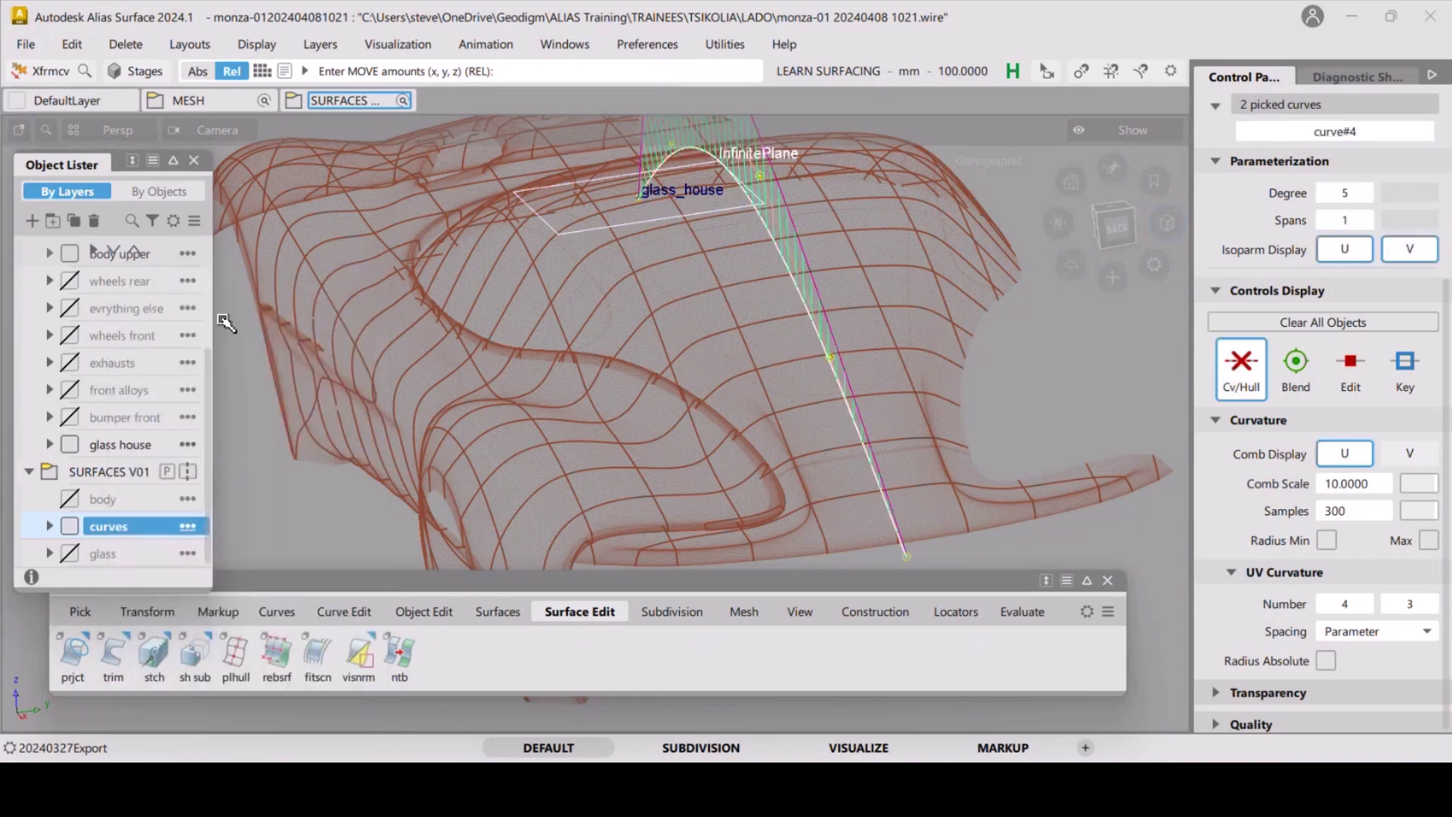
scroll(869, 338, down, 5)
alt+shift+drag(870, 341, 650, 369)
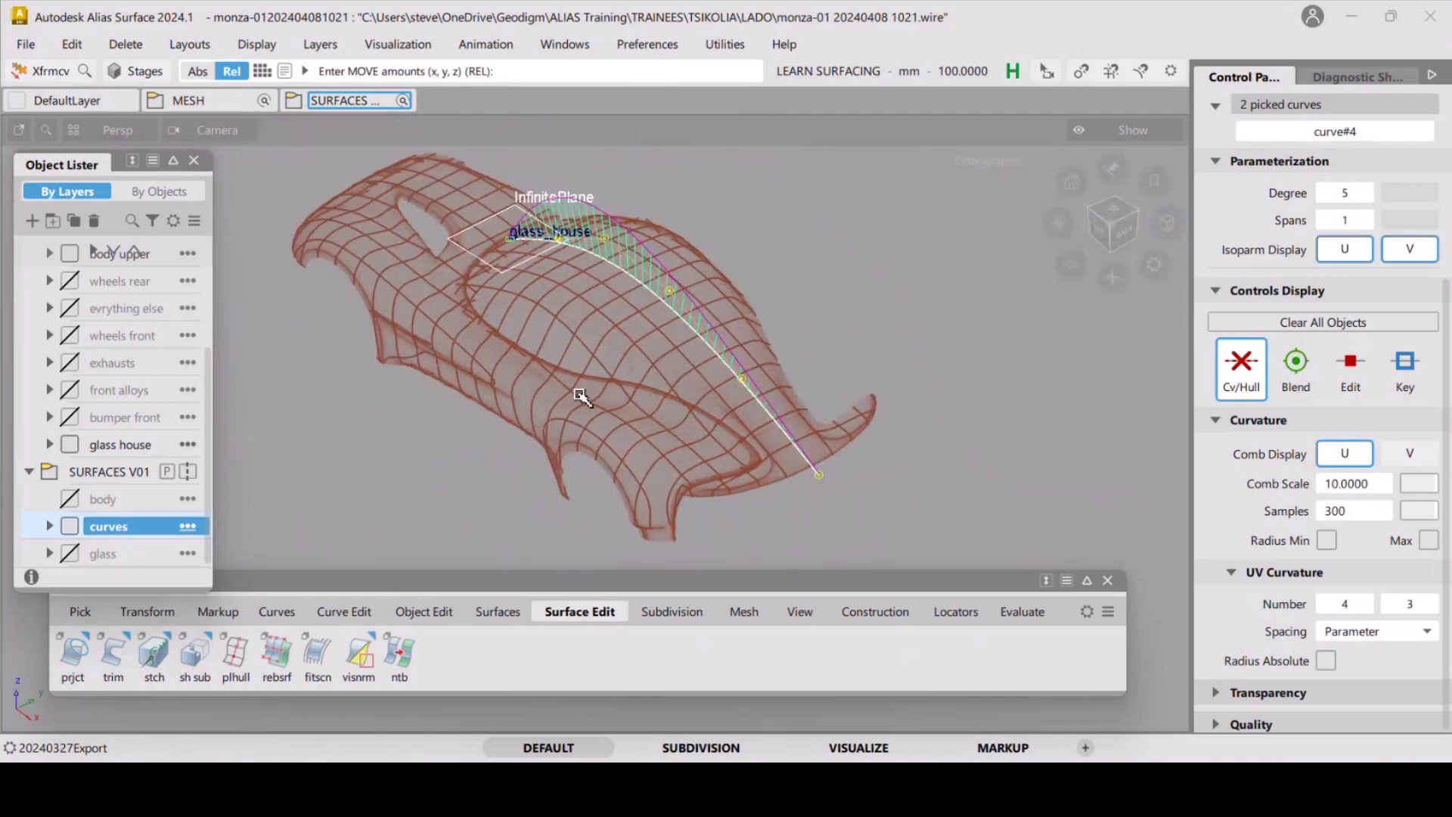
scroll(583, 395, up, 5)
alt+shift+drag(730, 340, 787, 325)
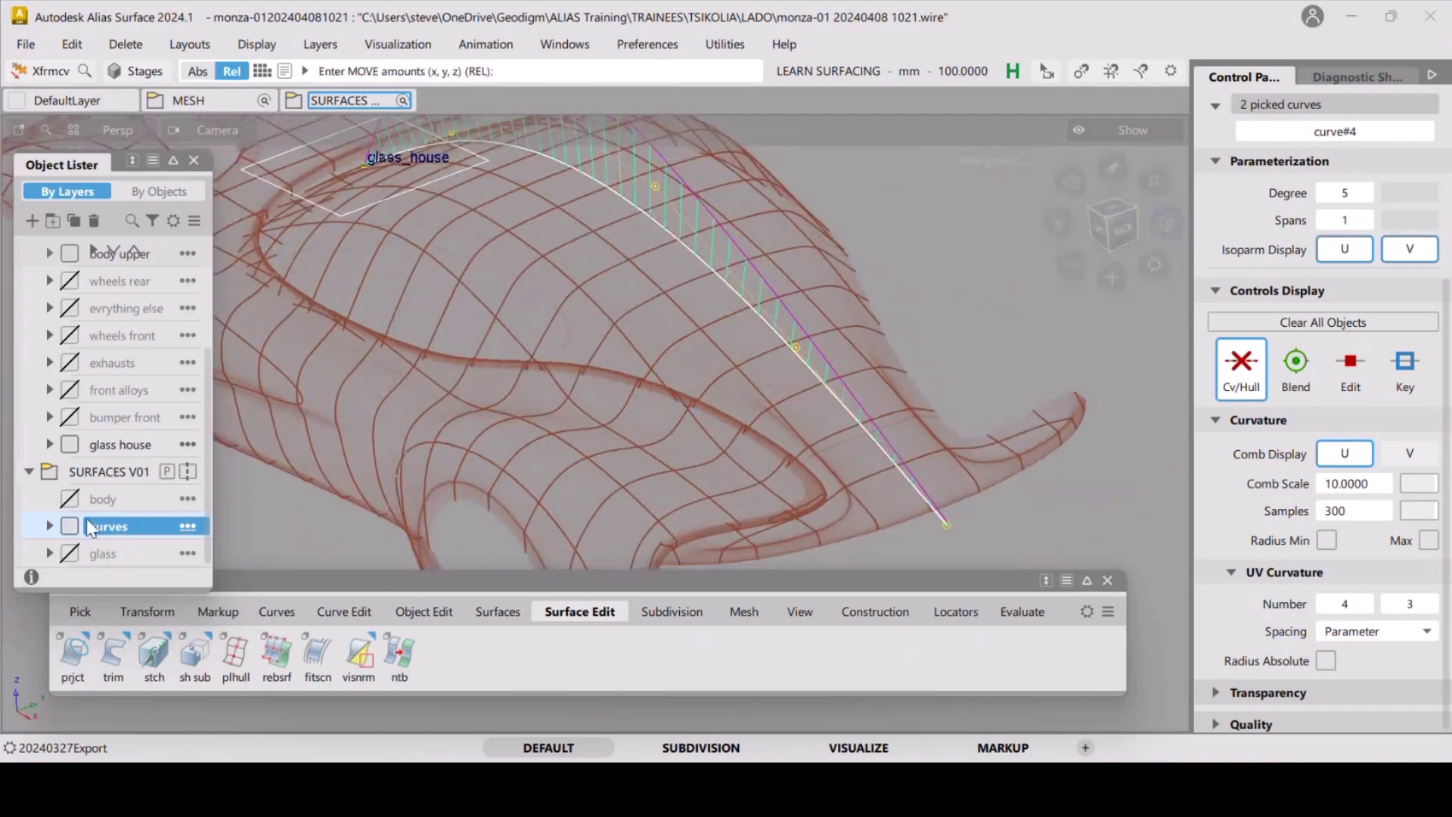
Rename the curves layer as curves 01 and hide it.
right_click(133, 524)
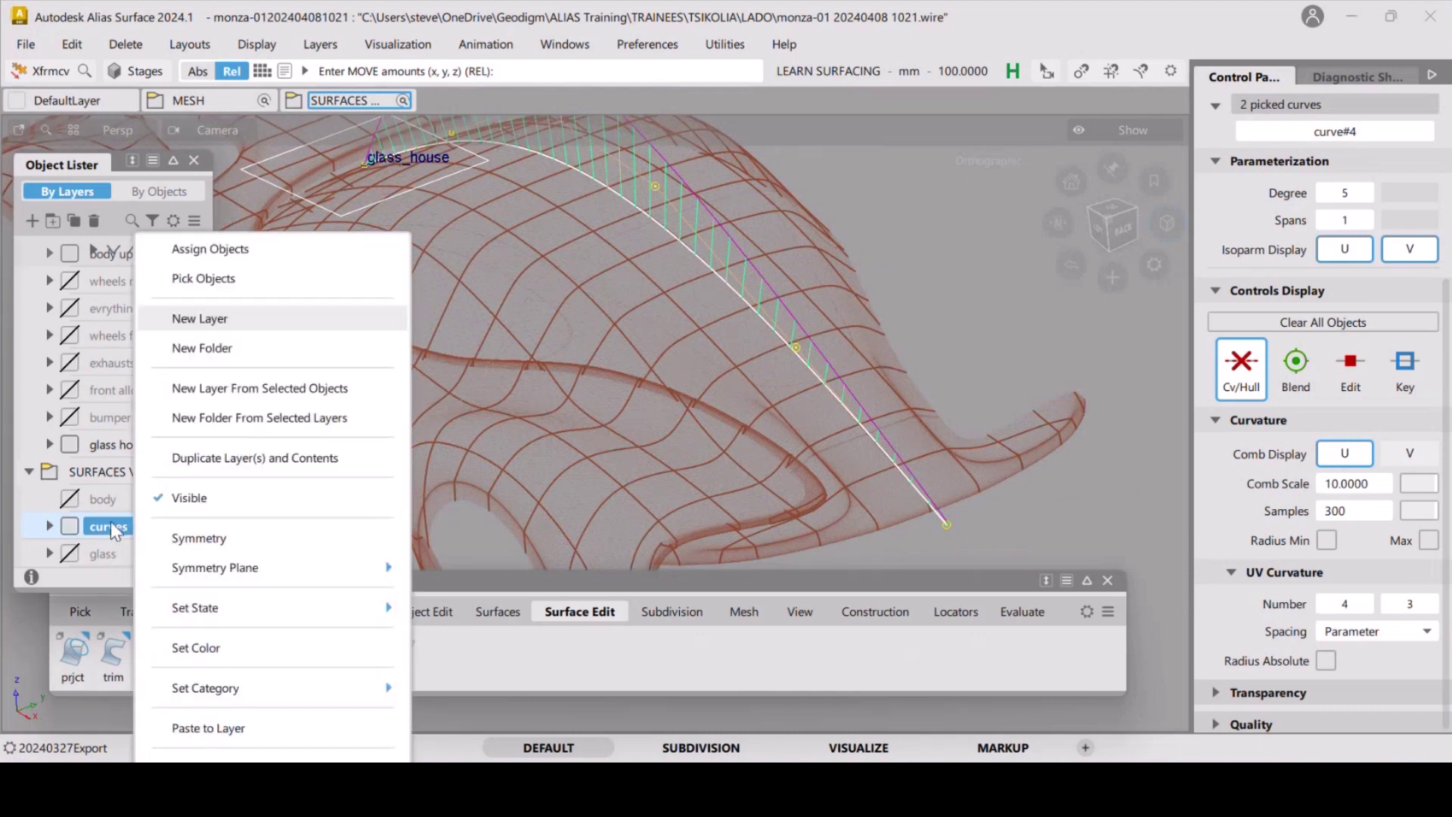
double_click(111, 527)
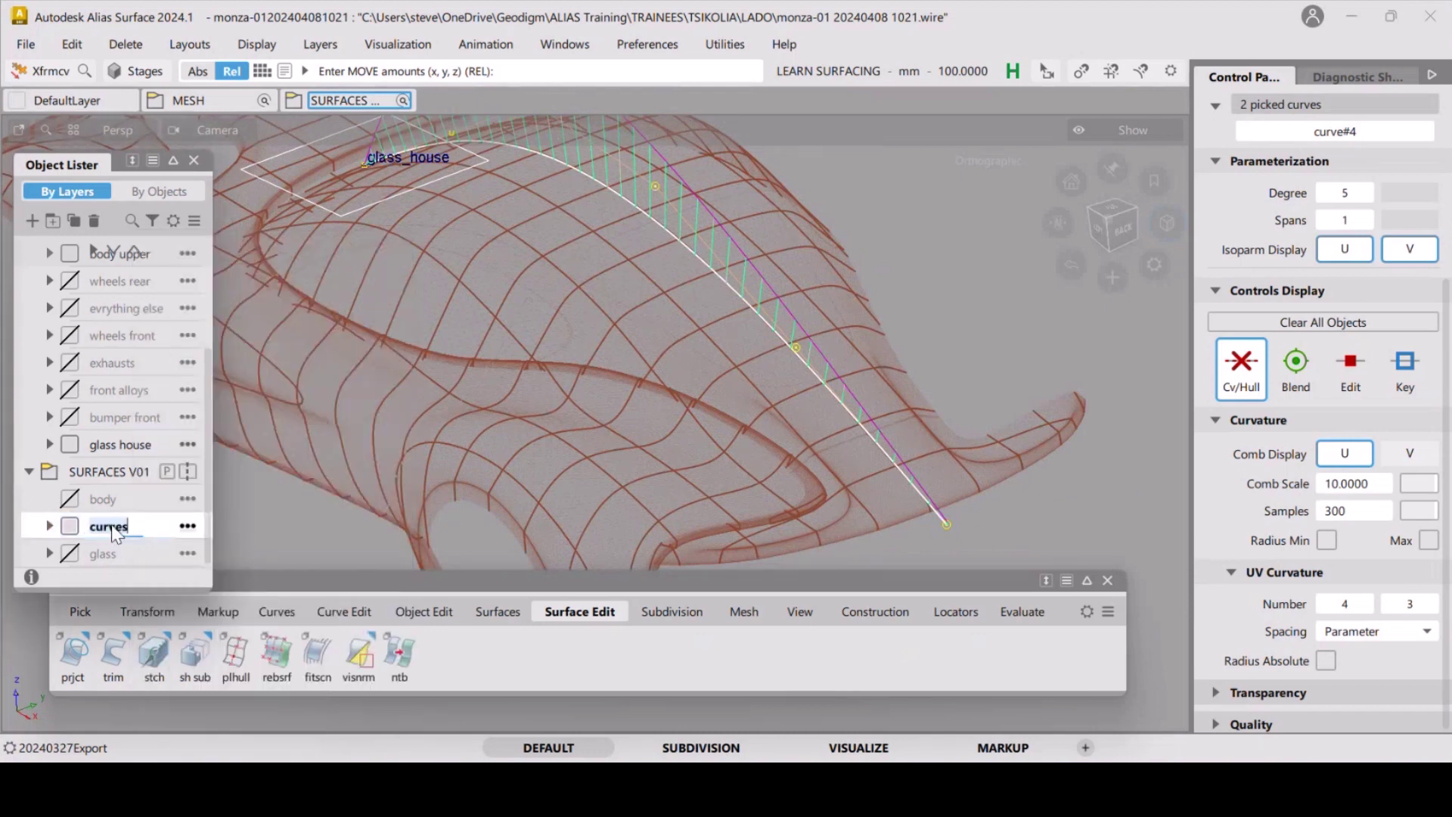
click(131, 527)
key(Return)
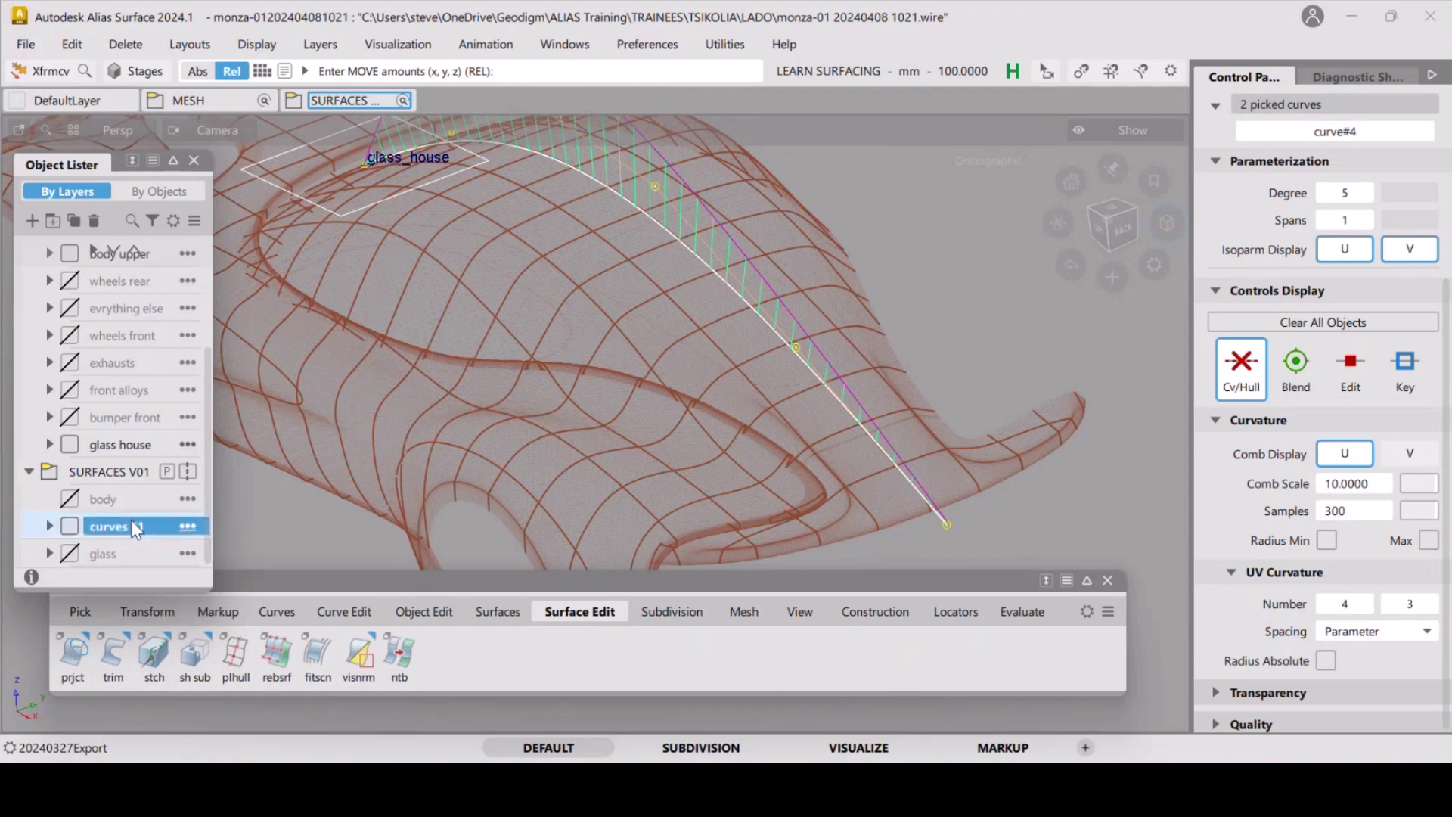
click(69, 530)
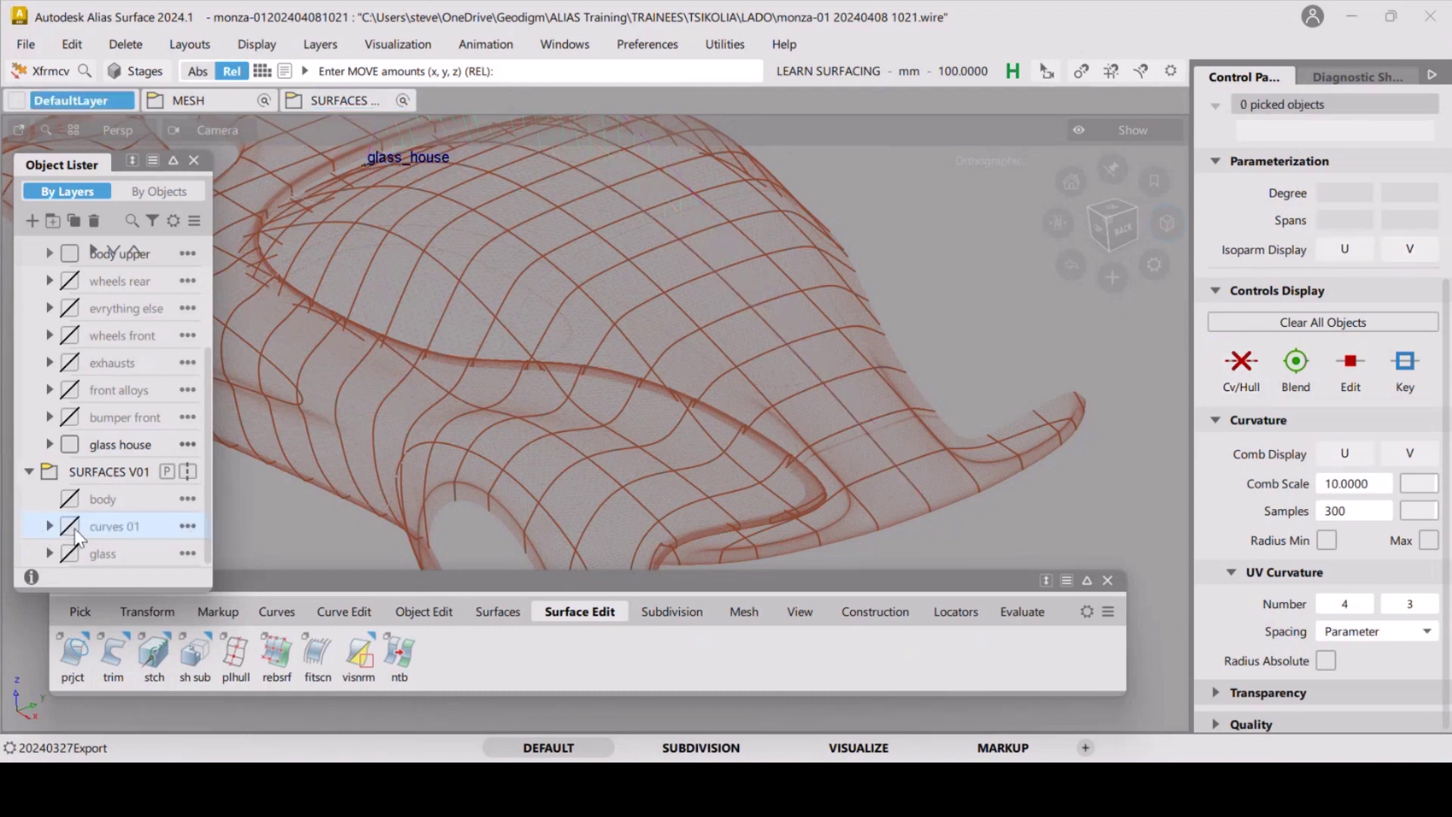
Add a green layer named curves 02 to the SURFACES V01 folder.
right_click(111, 470)
click(163, 320)
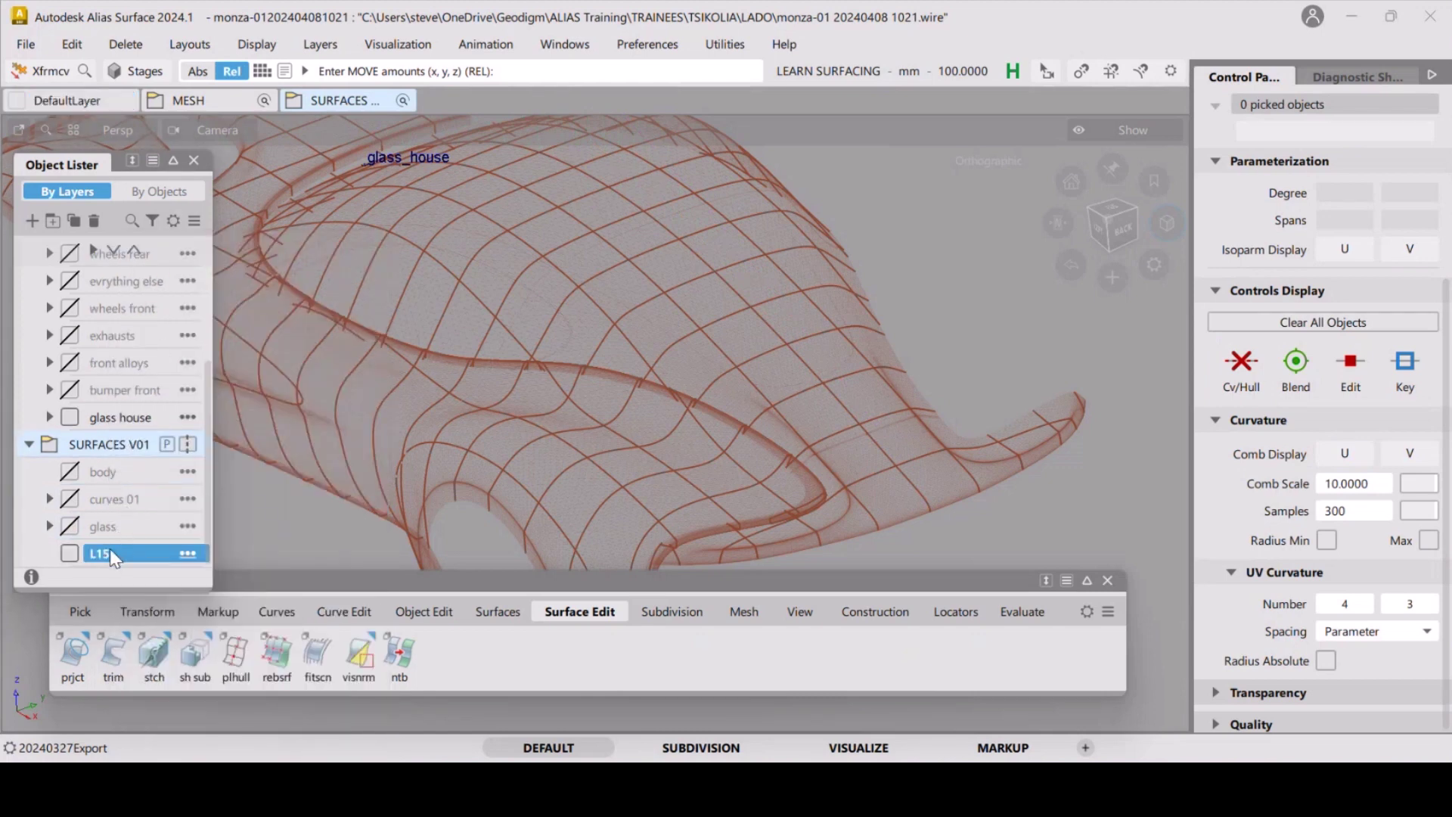
click(111, 547)
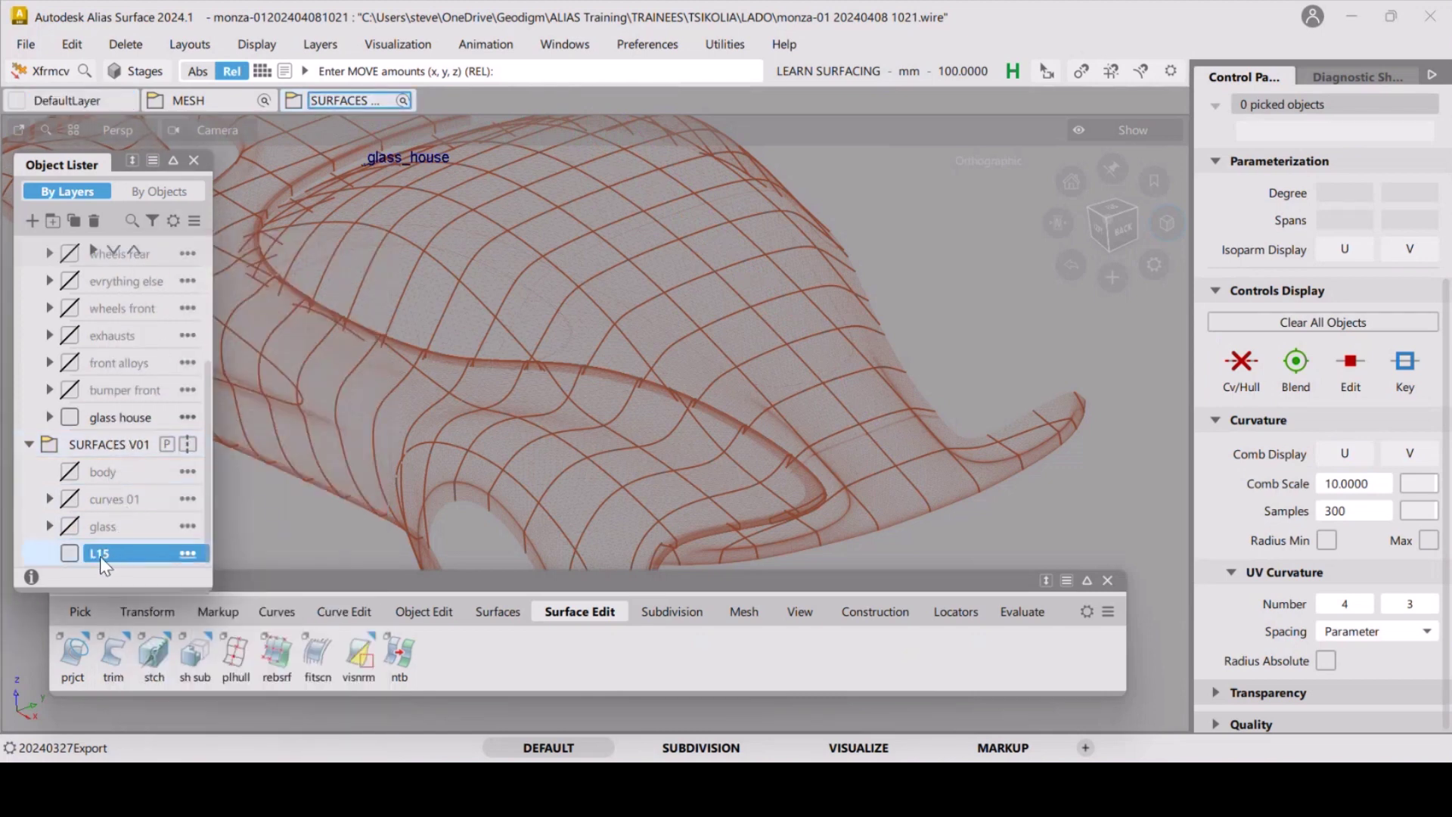
double_click(100, 556)
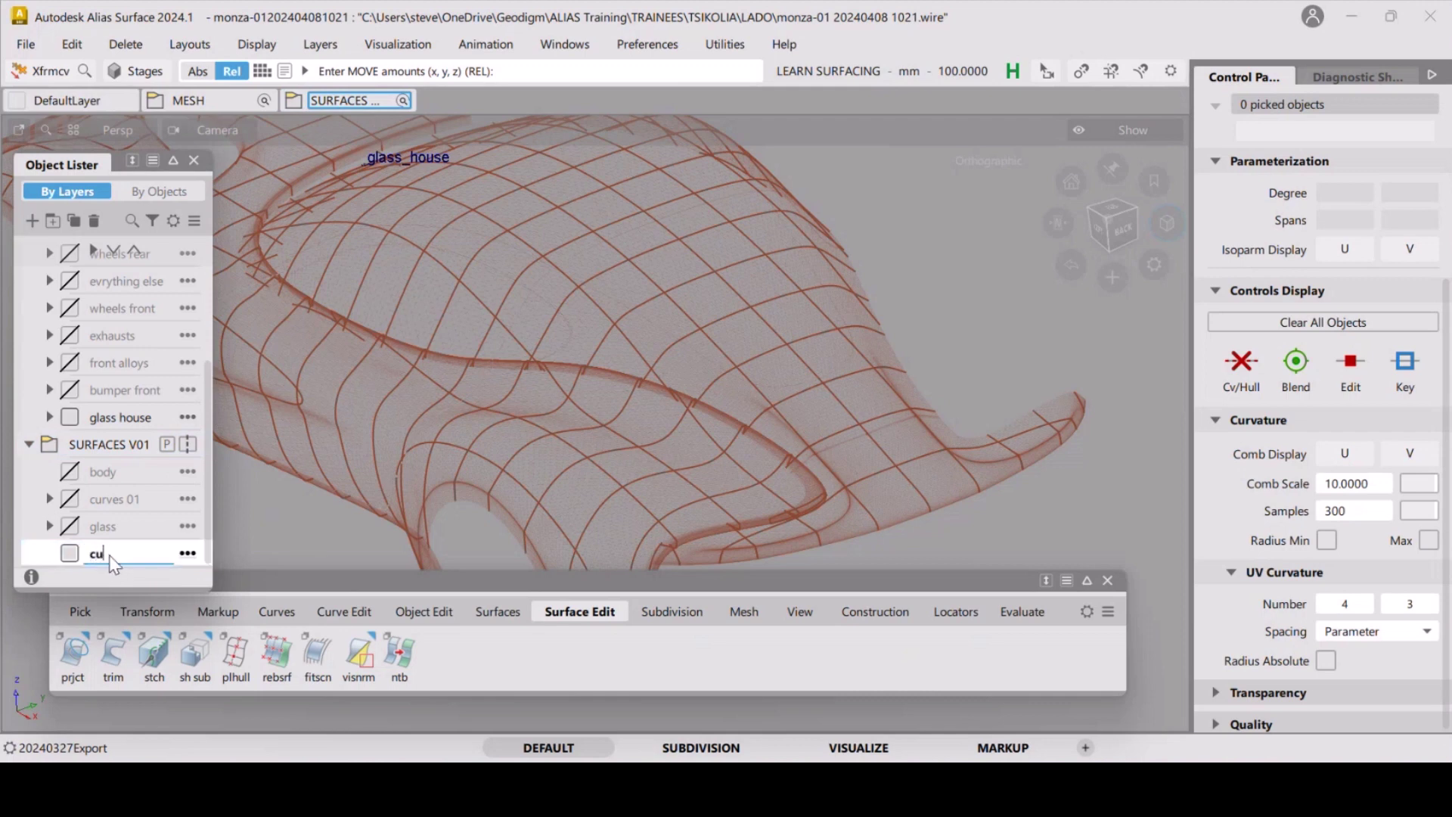
key(Return)
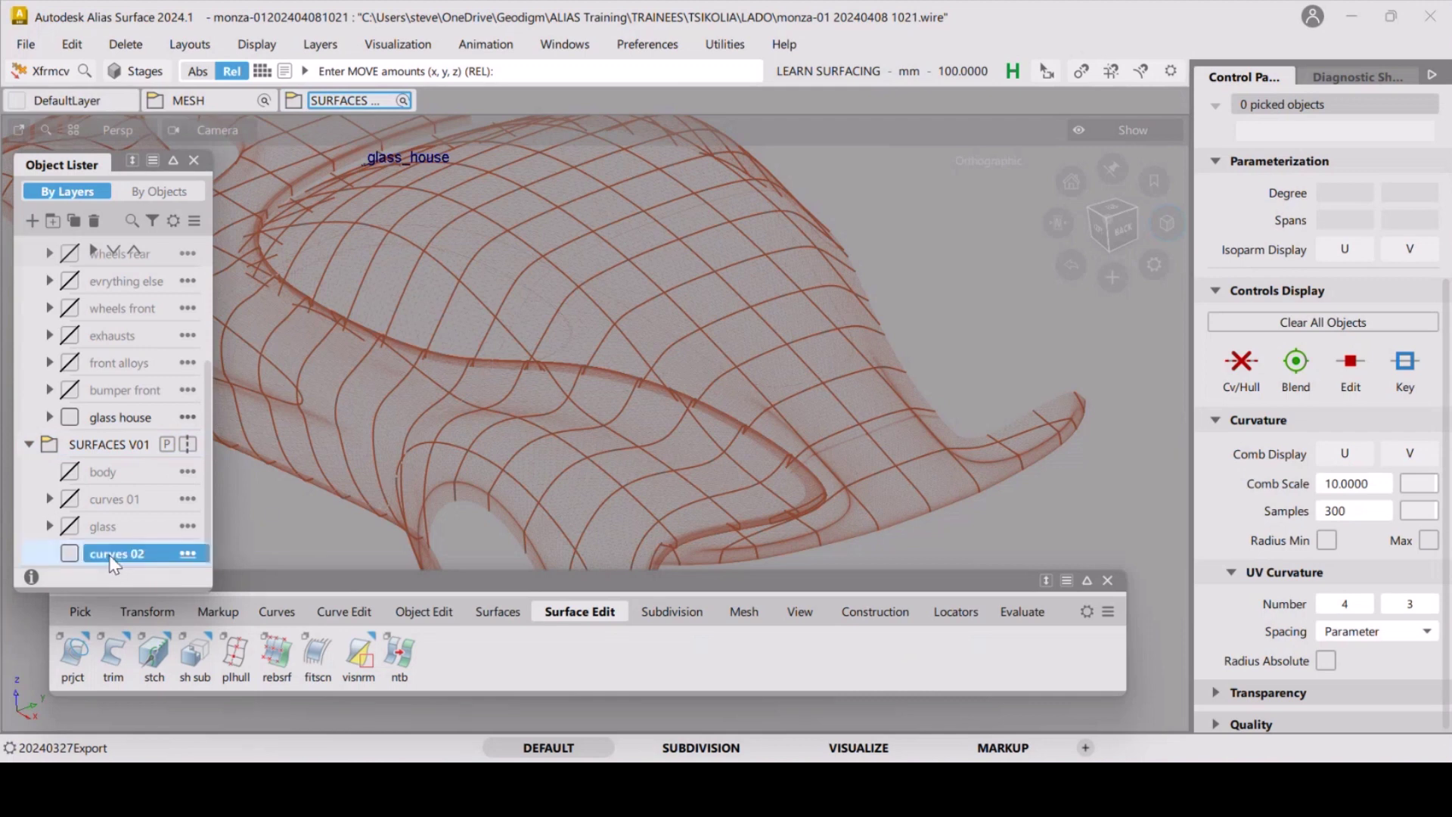
click(69, 555)
click(150, 588)
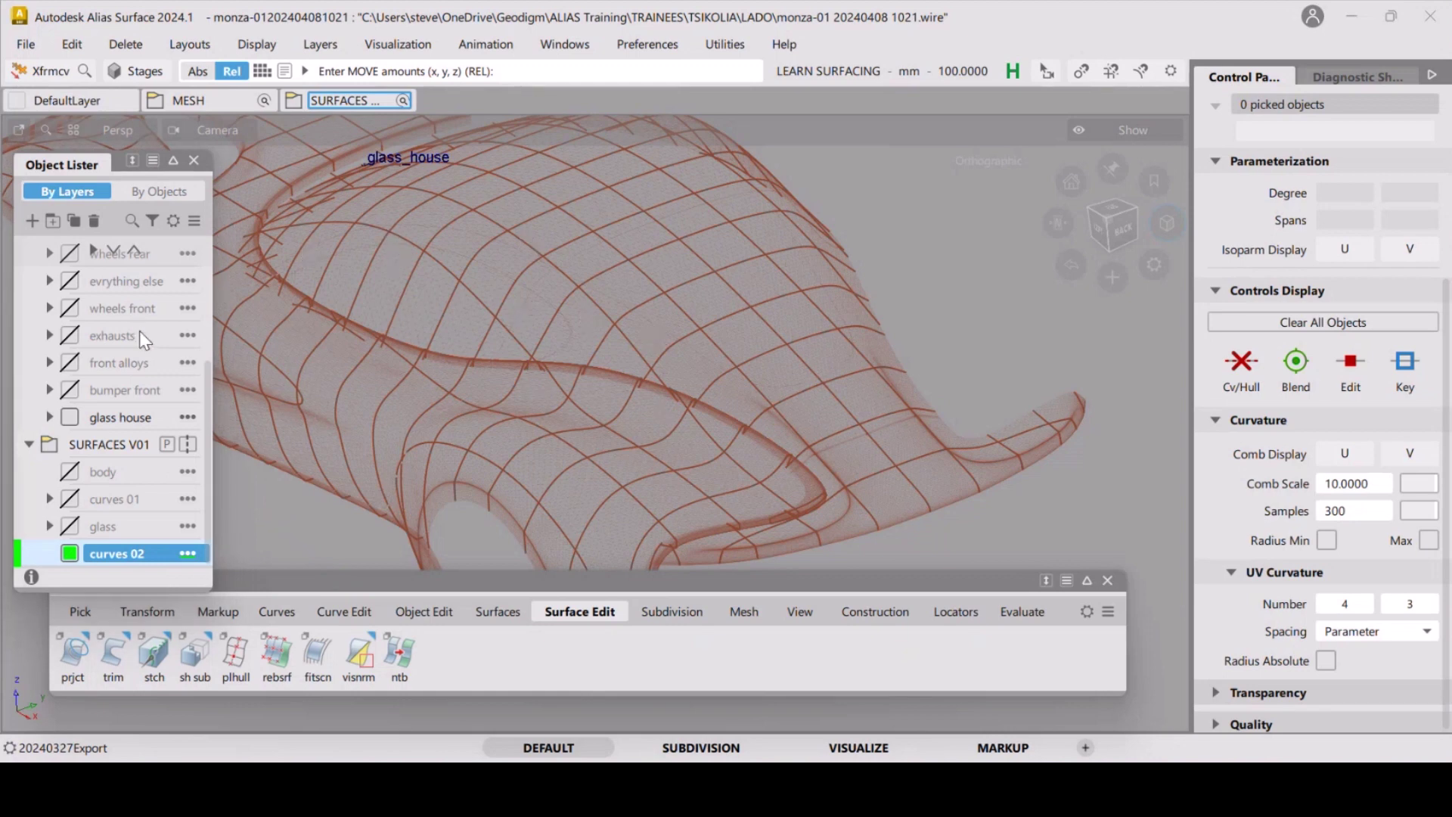
Pick the glass_house construction plane and inspect its layer and visibility in the Information Window.
scroll(139, 329, up, 3)
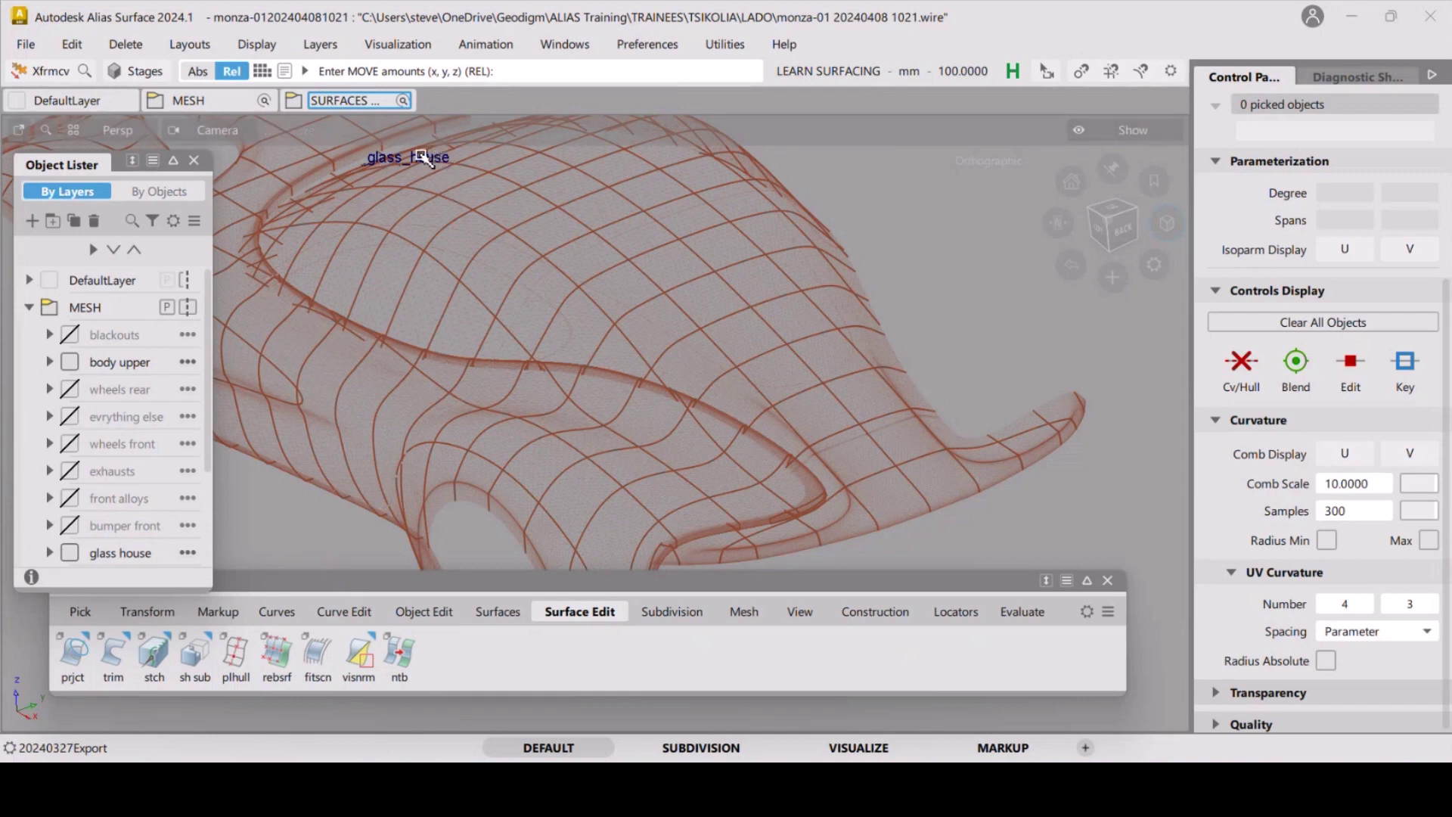
ctrl+shift+drag(446, 212, 448, 257)
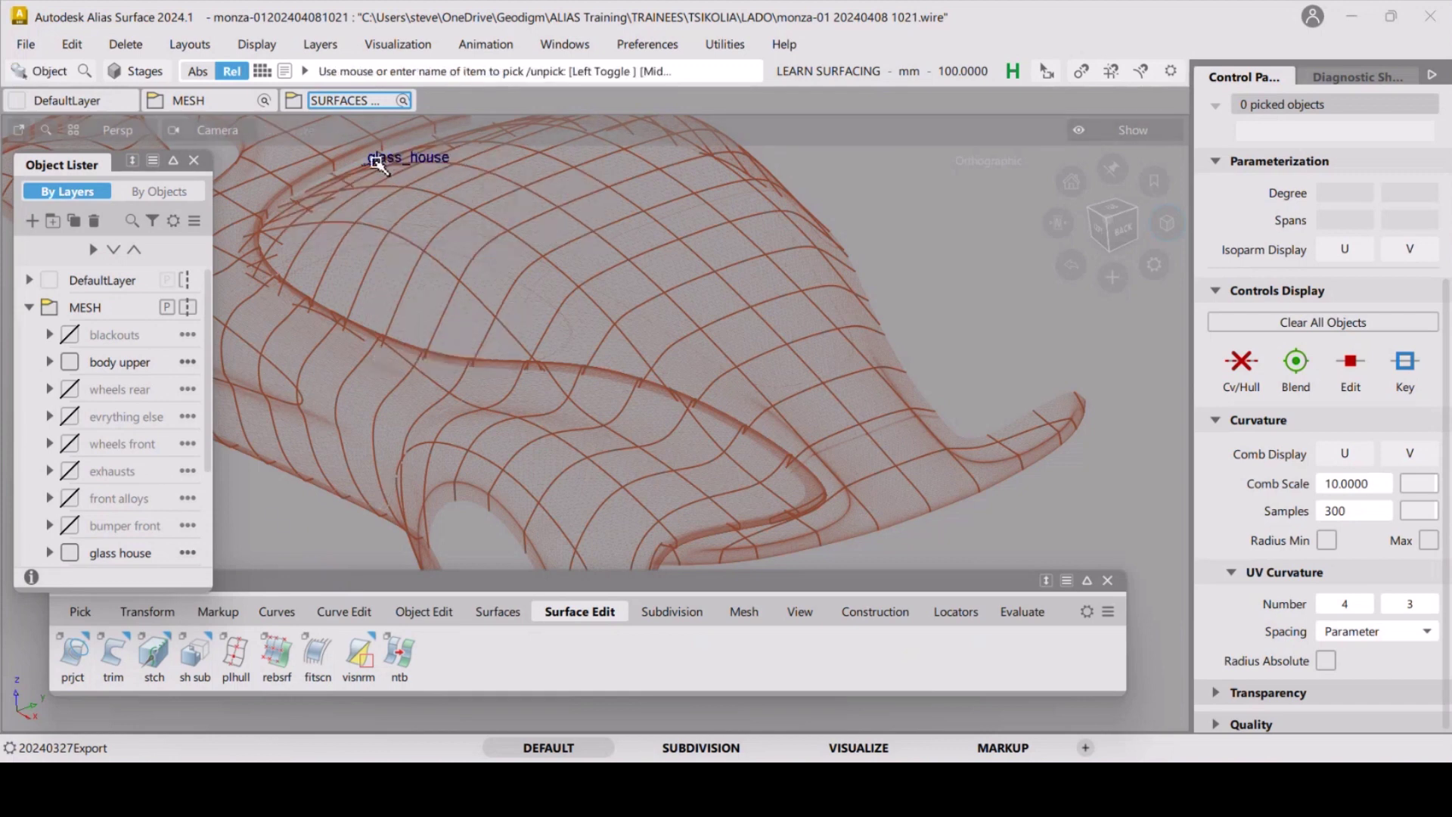
click(386, 161)
click(437, 209)
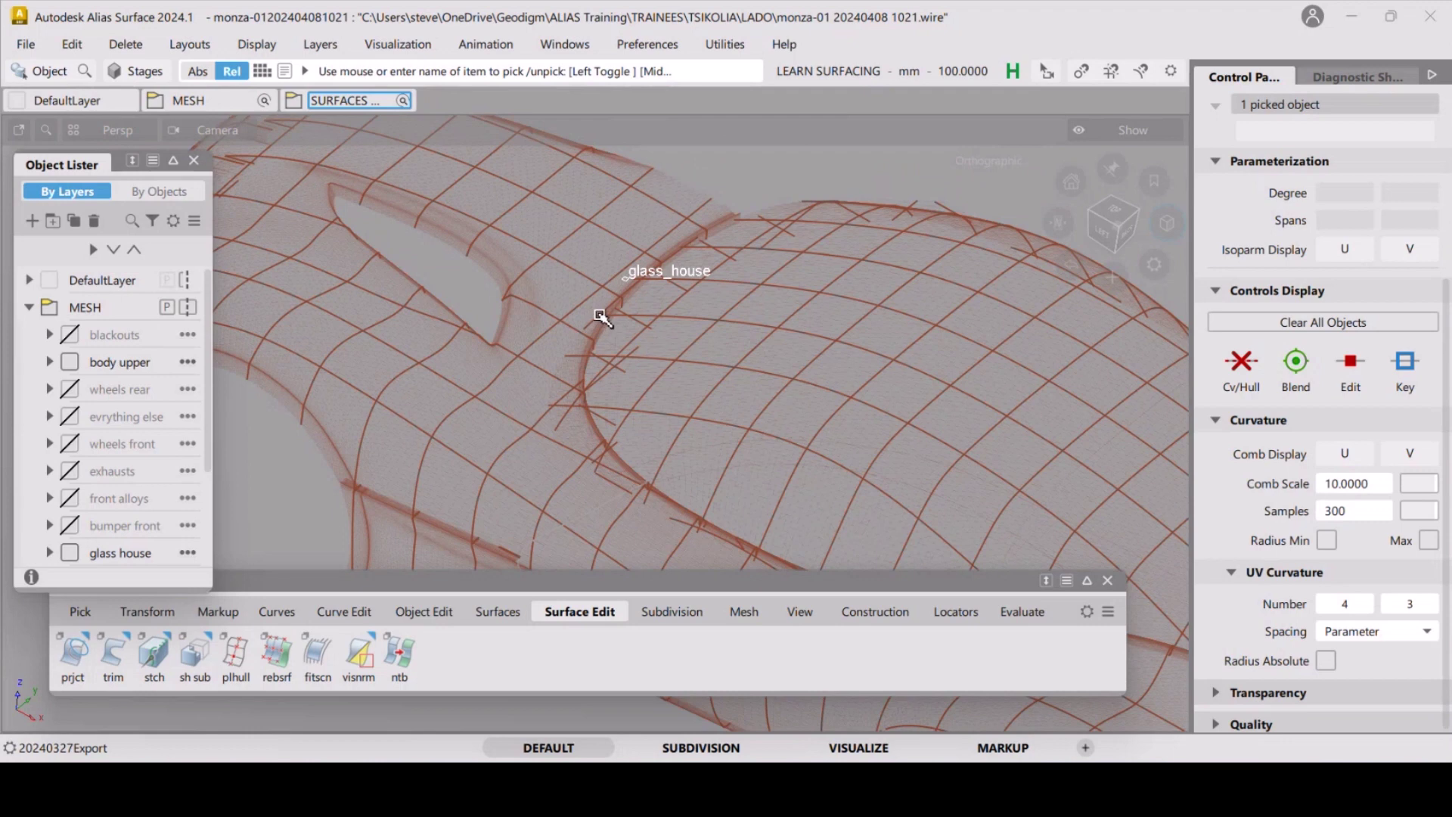
key(ctrl+i)
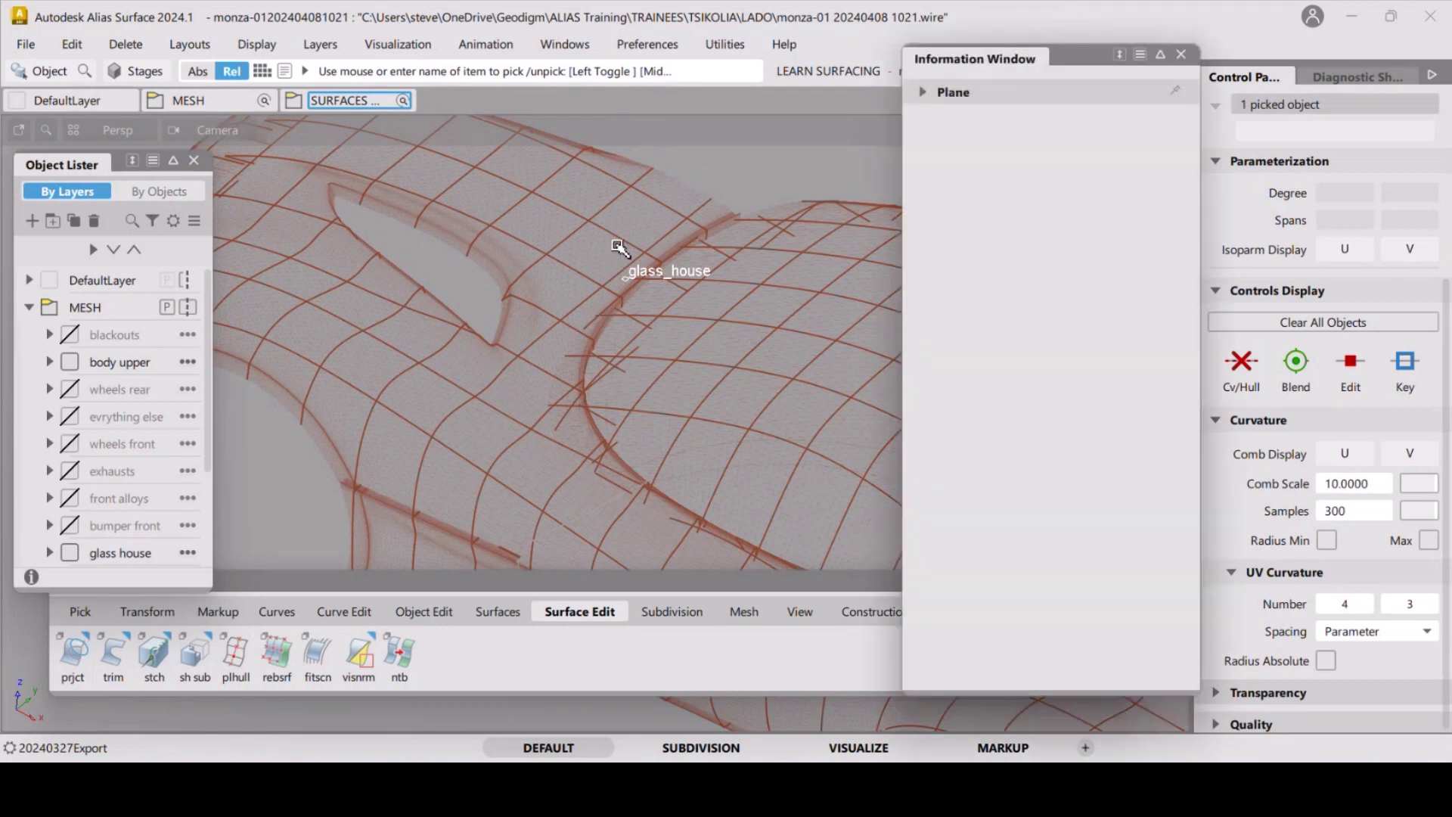
click(922, 89)
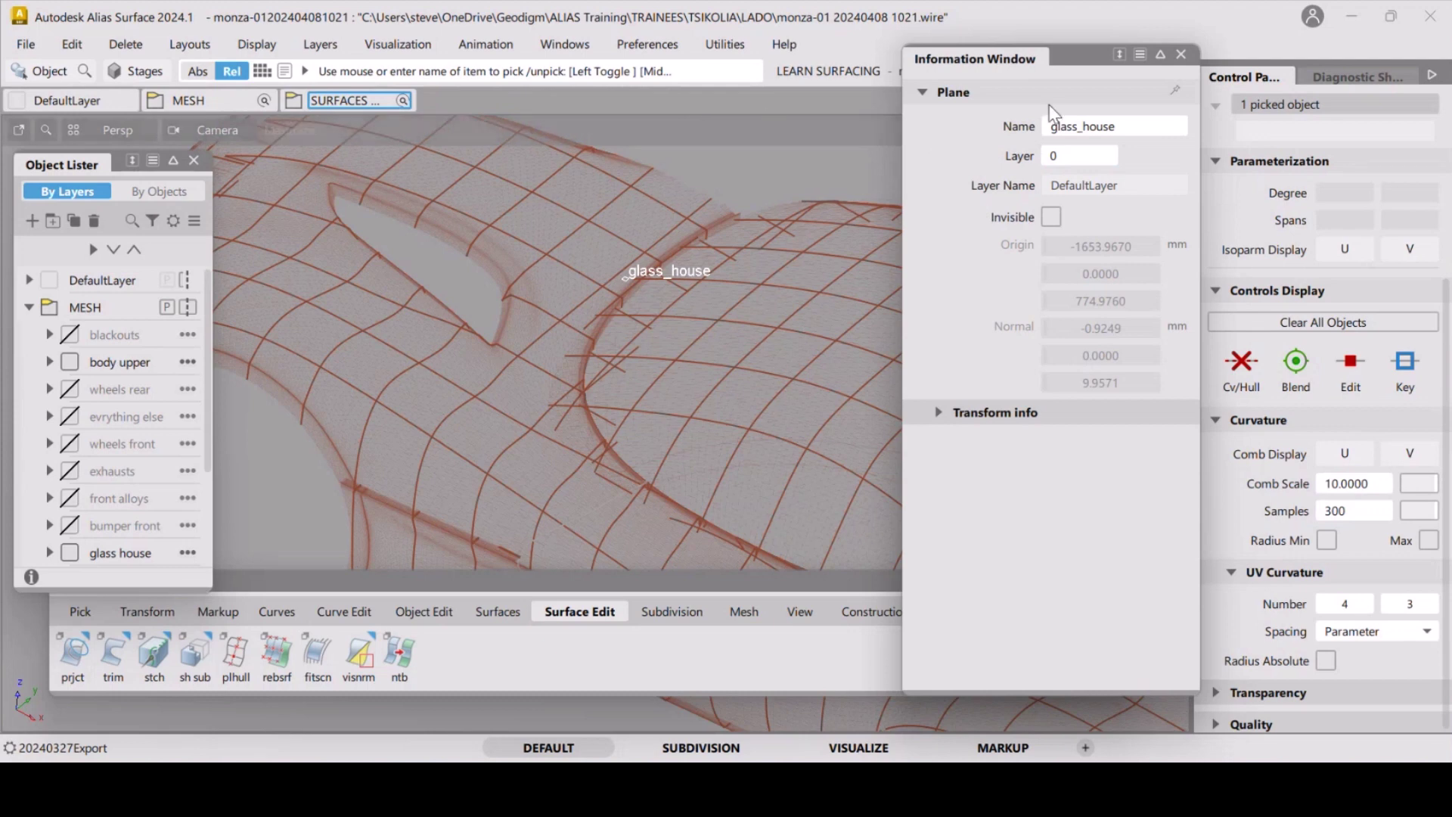
click(1182, 55)
Review the listed construction planes and the glass_house plane's visibility in the Construction Plane Editor.
click(581, 47)
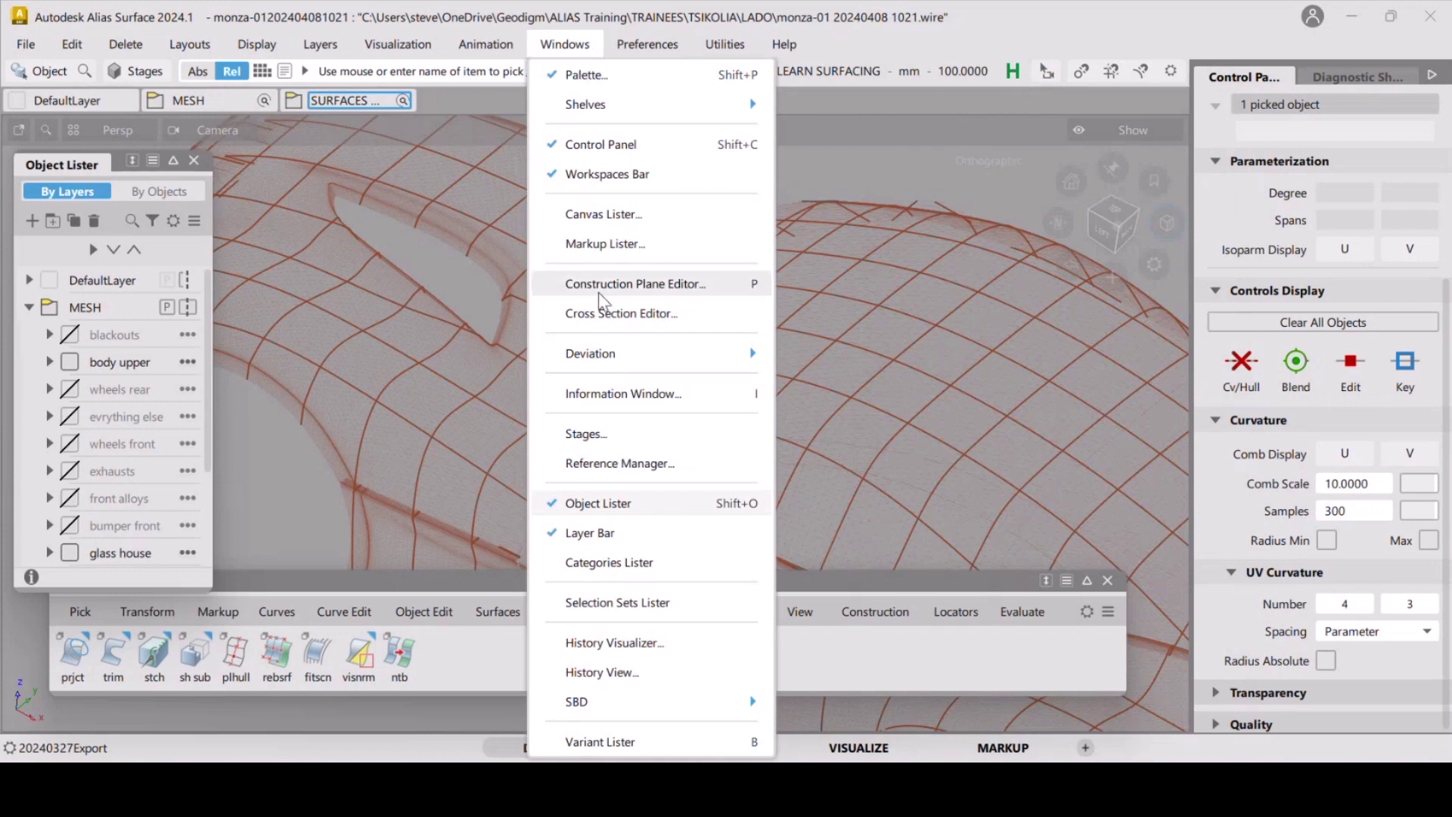
click(636, 286)
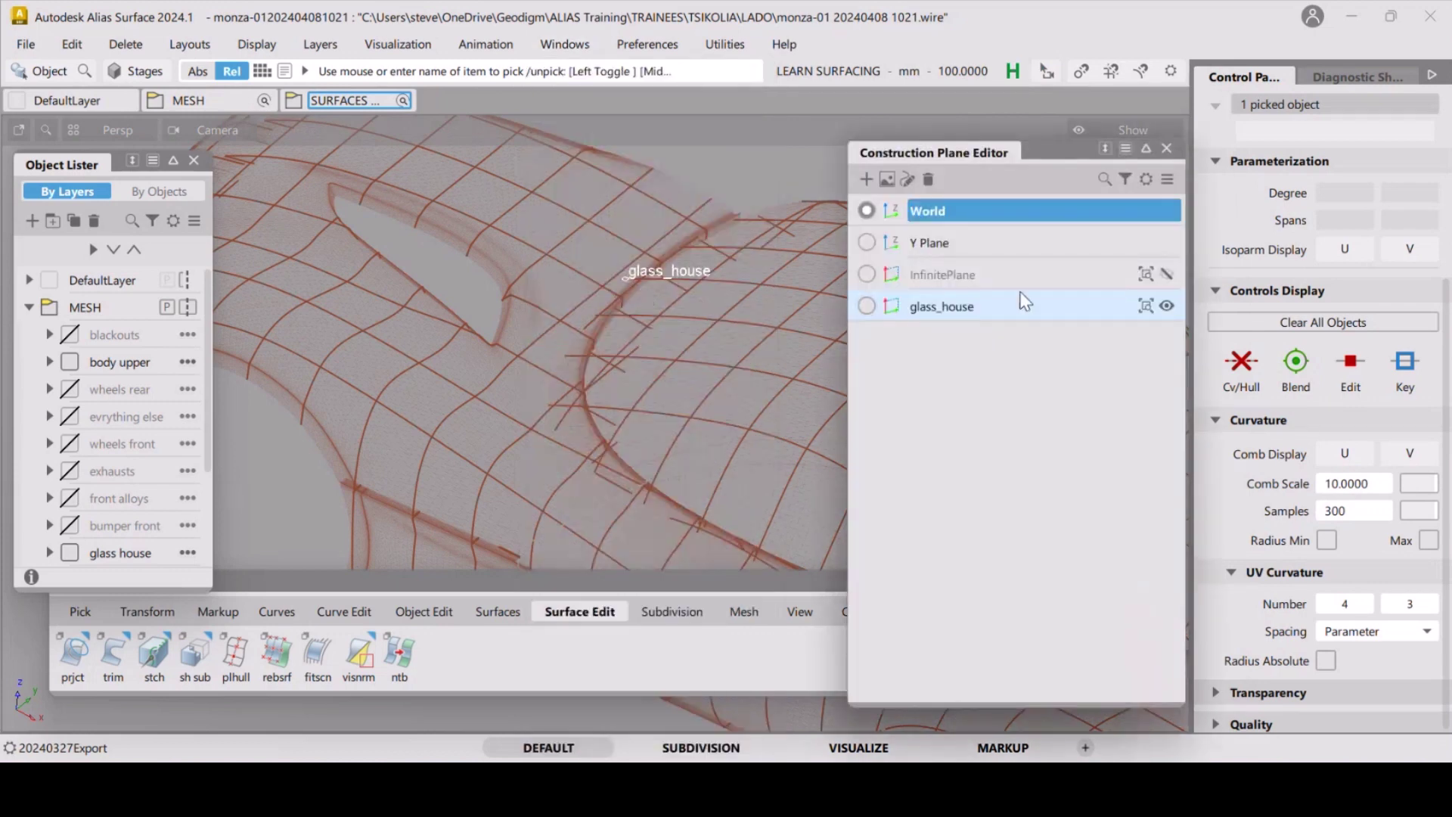
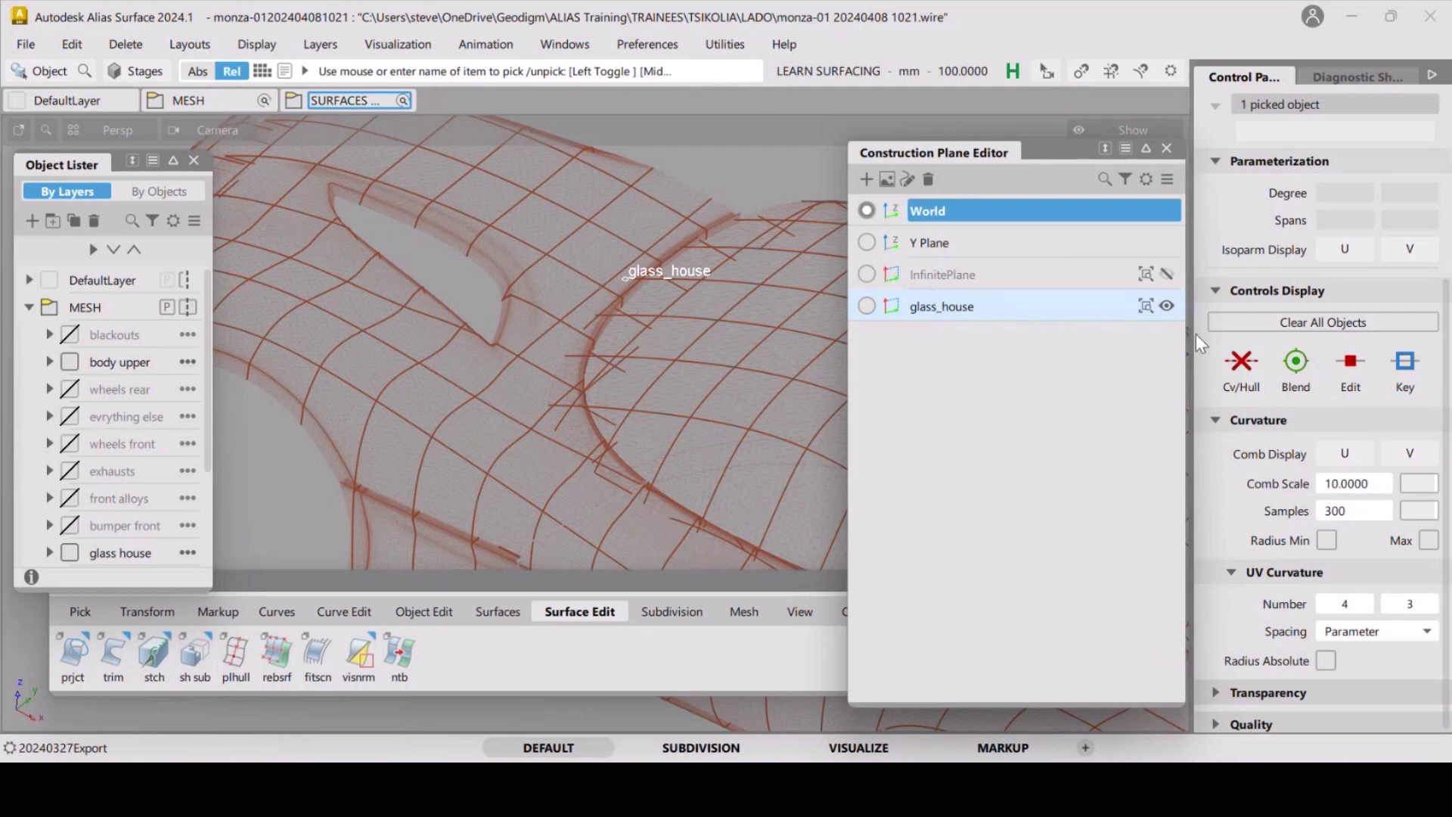
click(1167, 148)
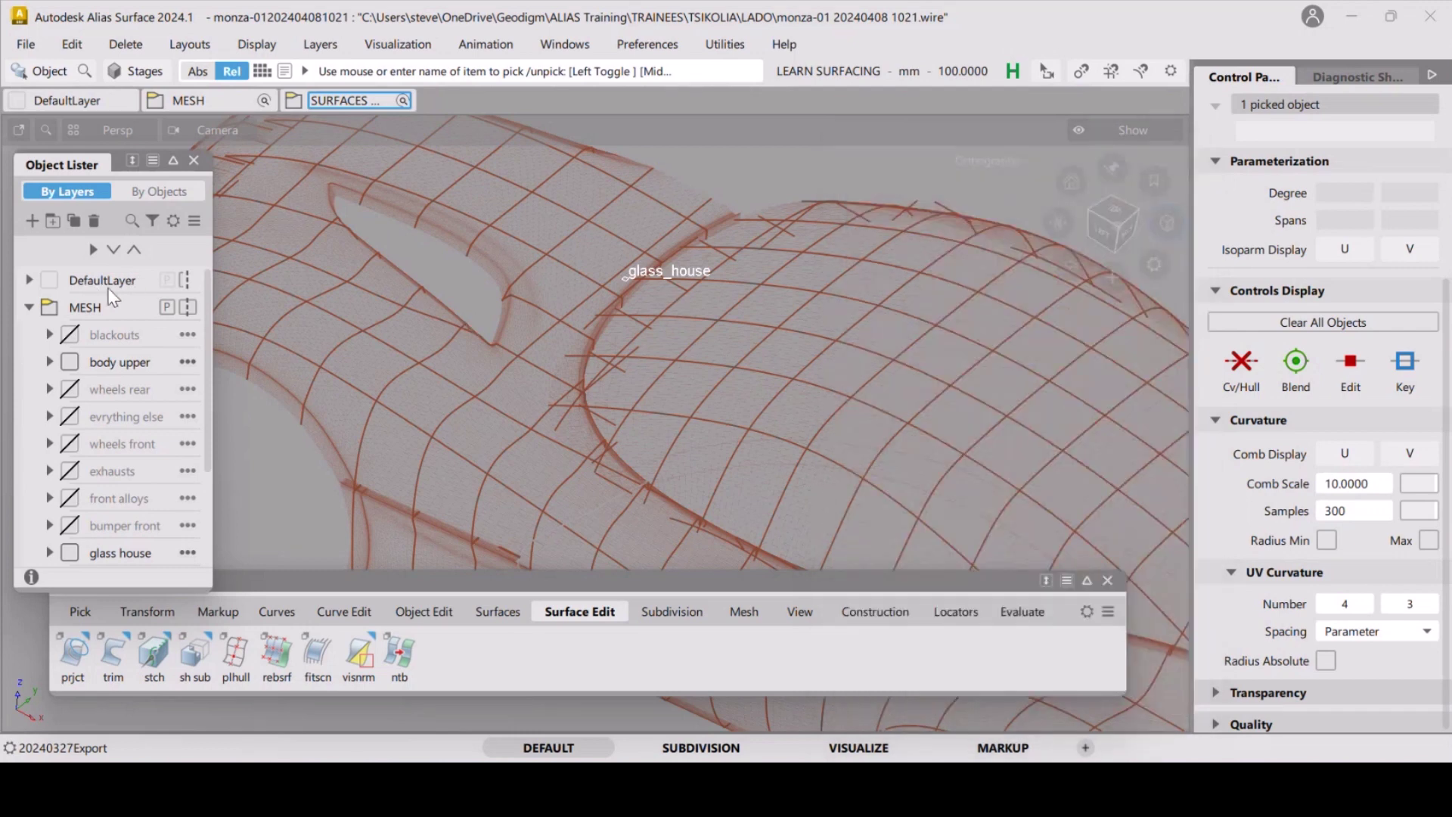
Add a new layer named PLANES below the SURFACES V01 folder.
click(31, 220)
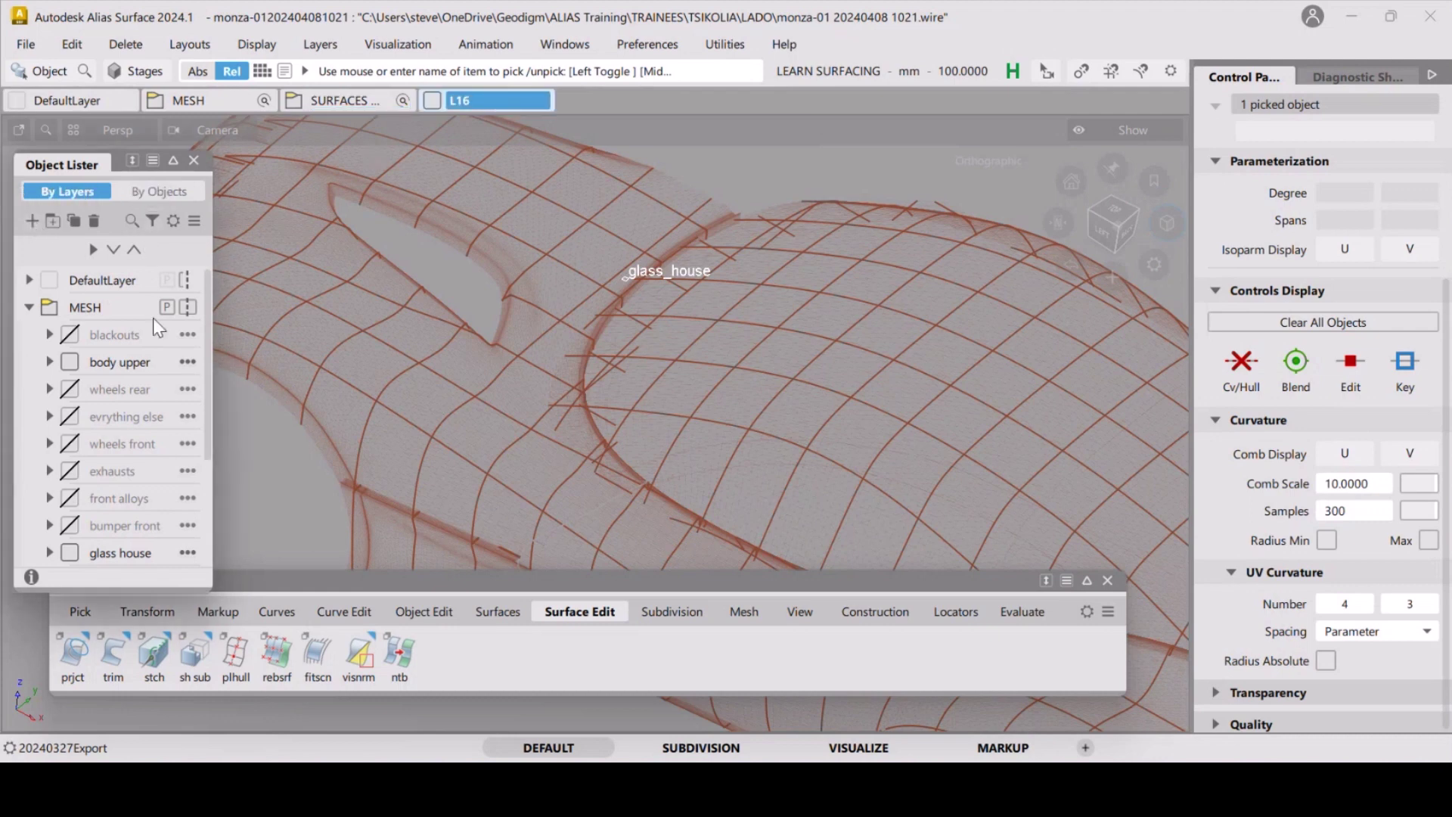
scroll(129, 393, down, 3)
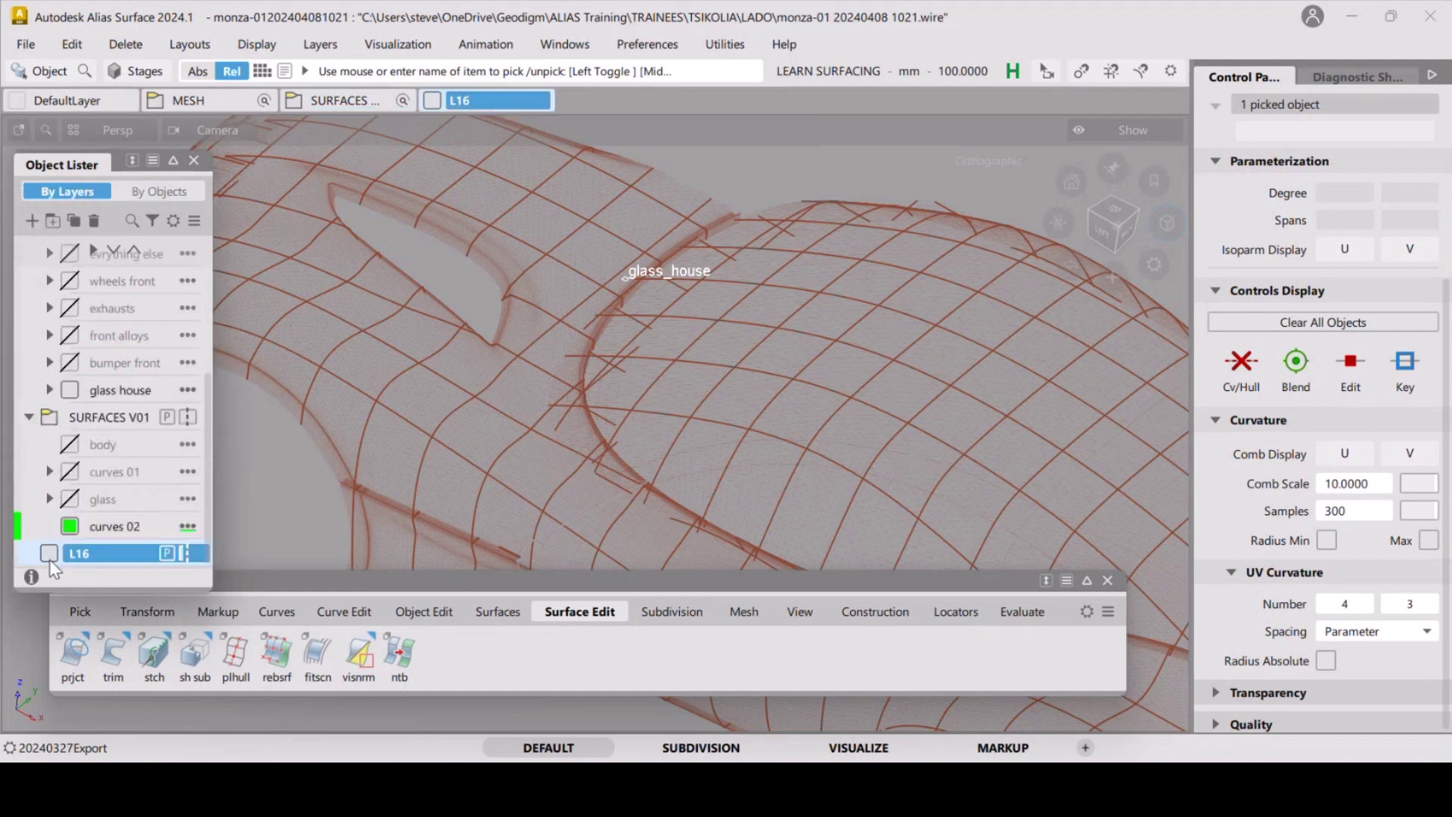
double_click(75, 555)
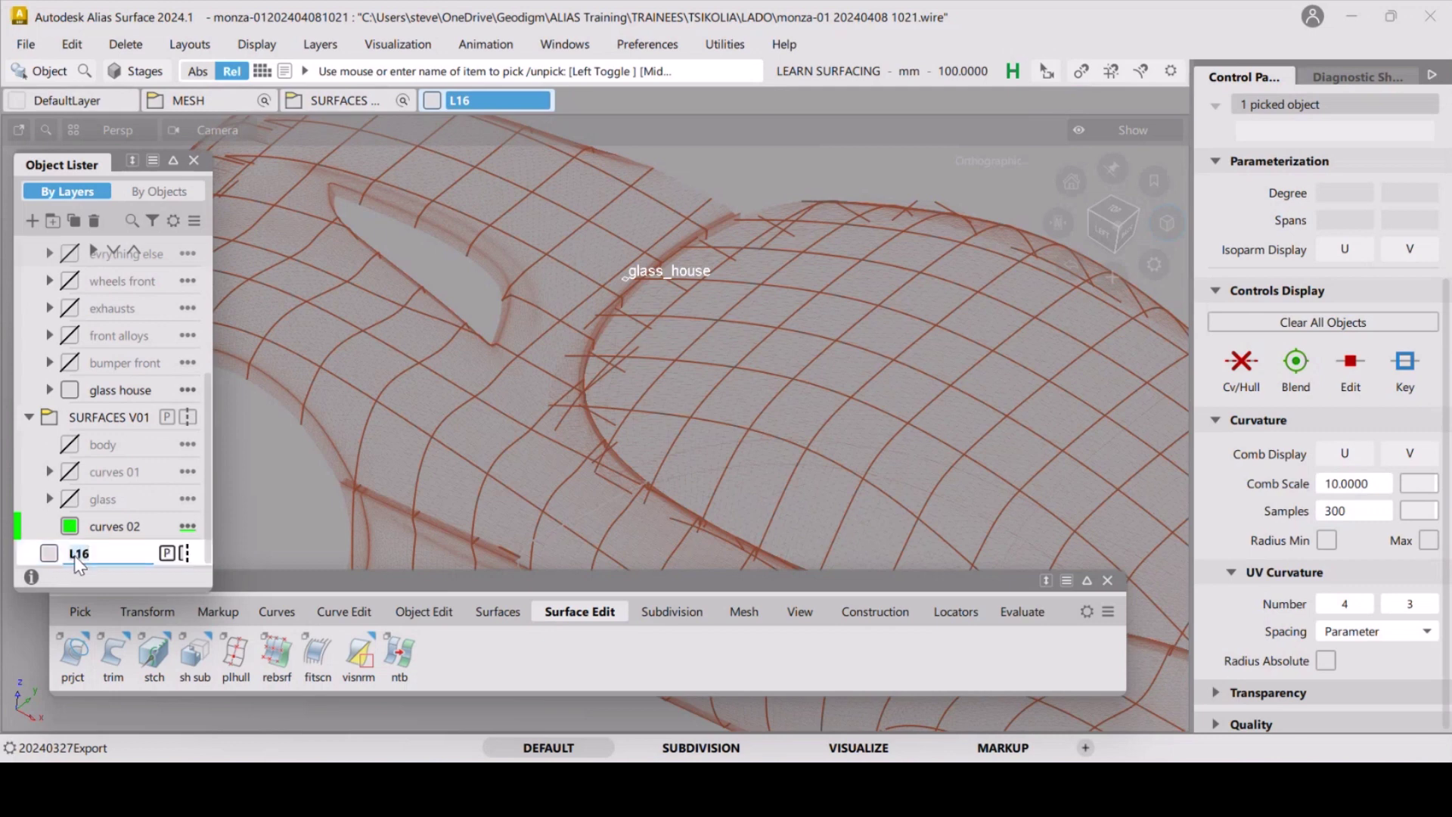
text(PLANES)
key(Return)
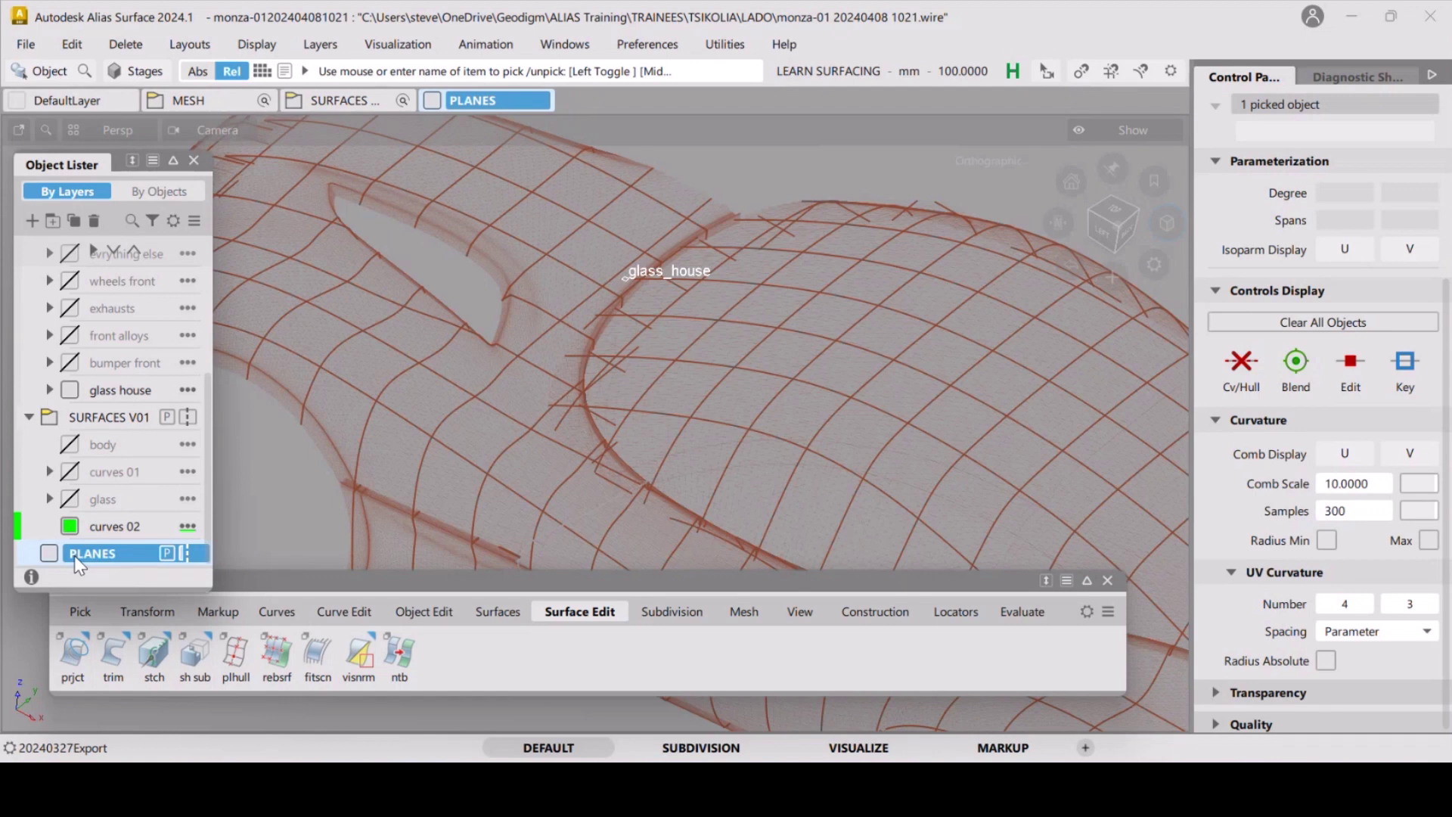
Assign the picked glass_house plane to the PLANES layer and check its layer name in the Information Window.
right_click(74, 555)
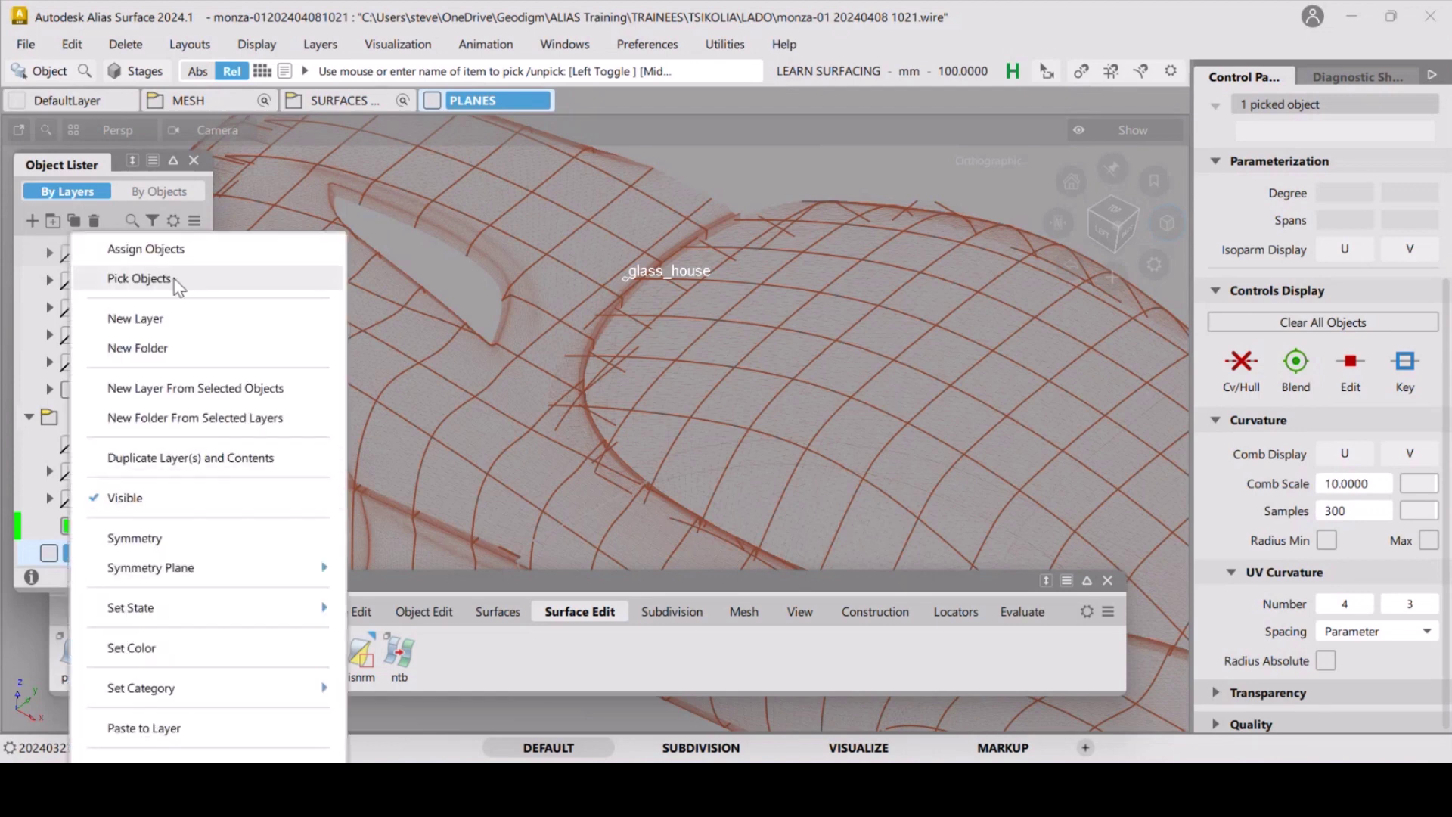
click(182, 255)
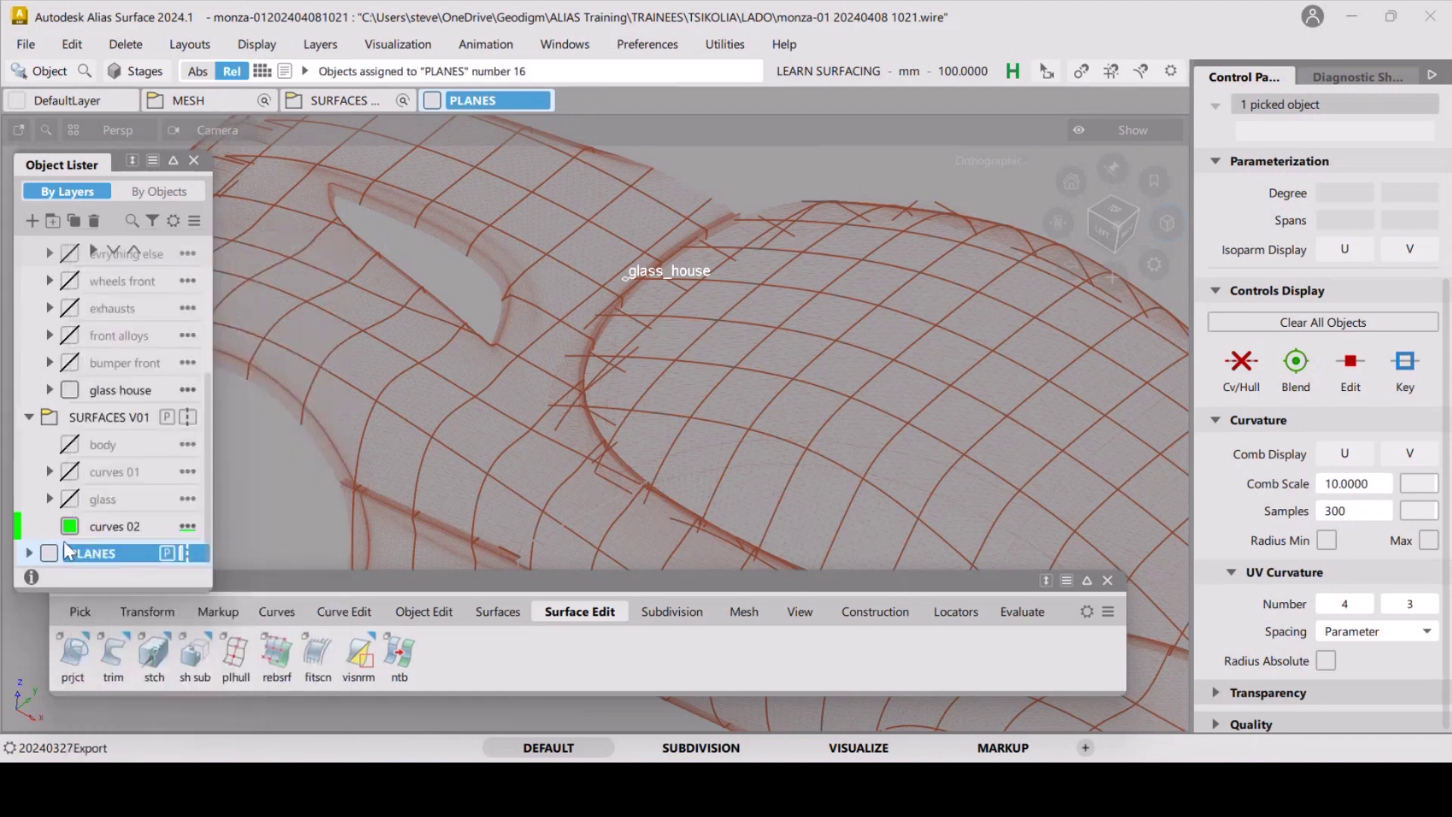
key(ctrl+i)
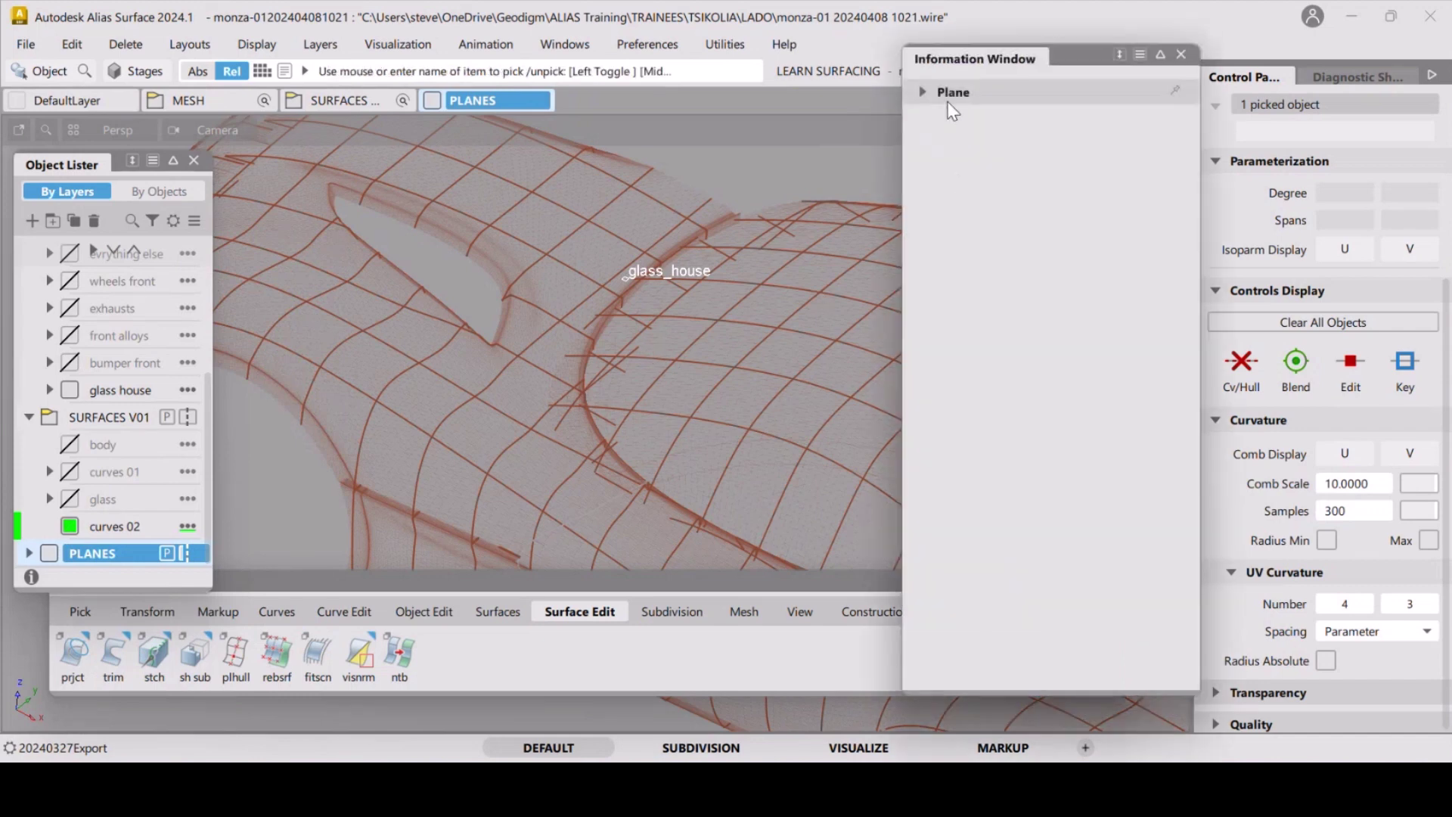
click(924, 93)
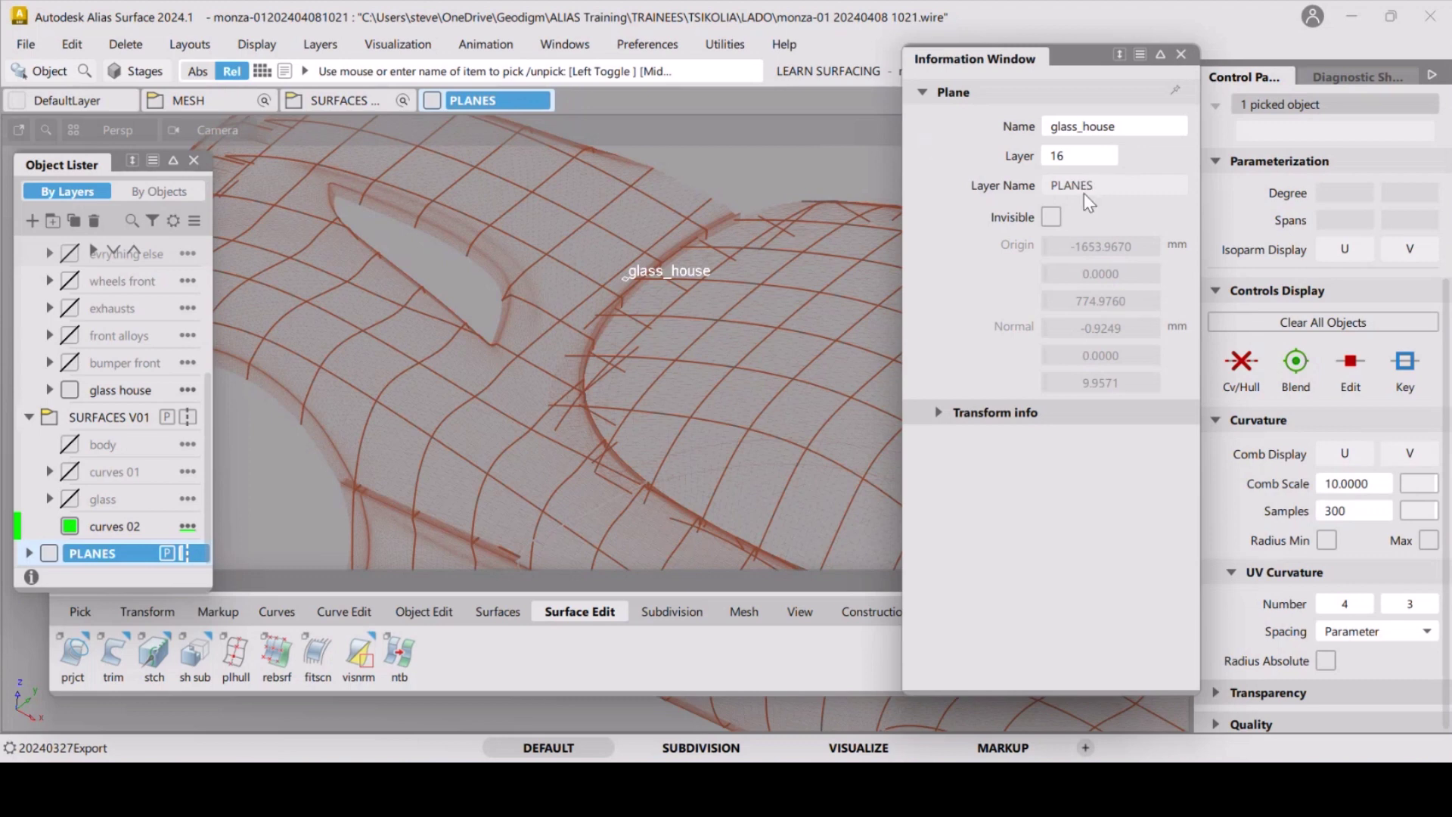
click(1182, 55)
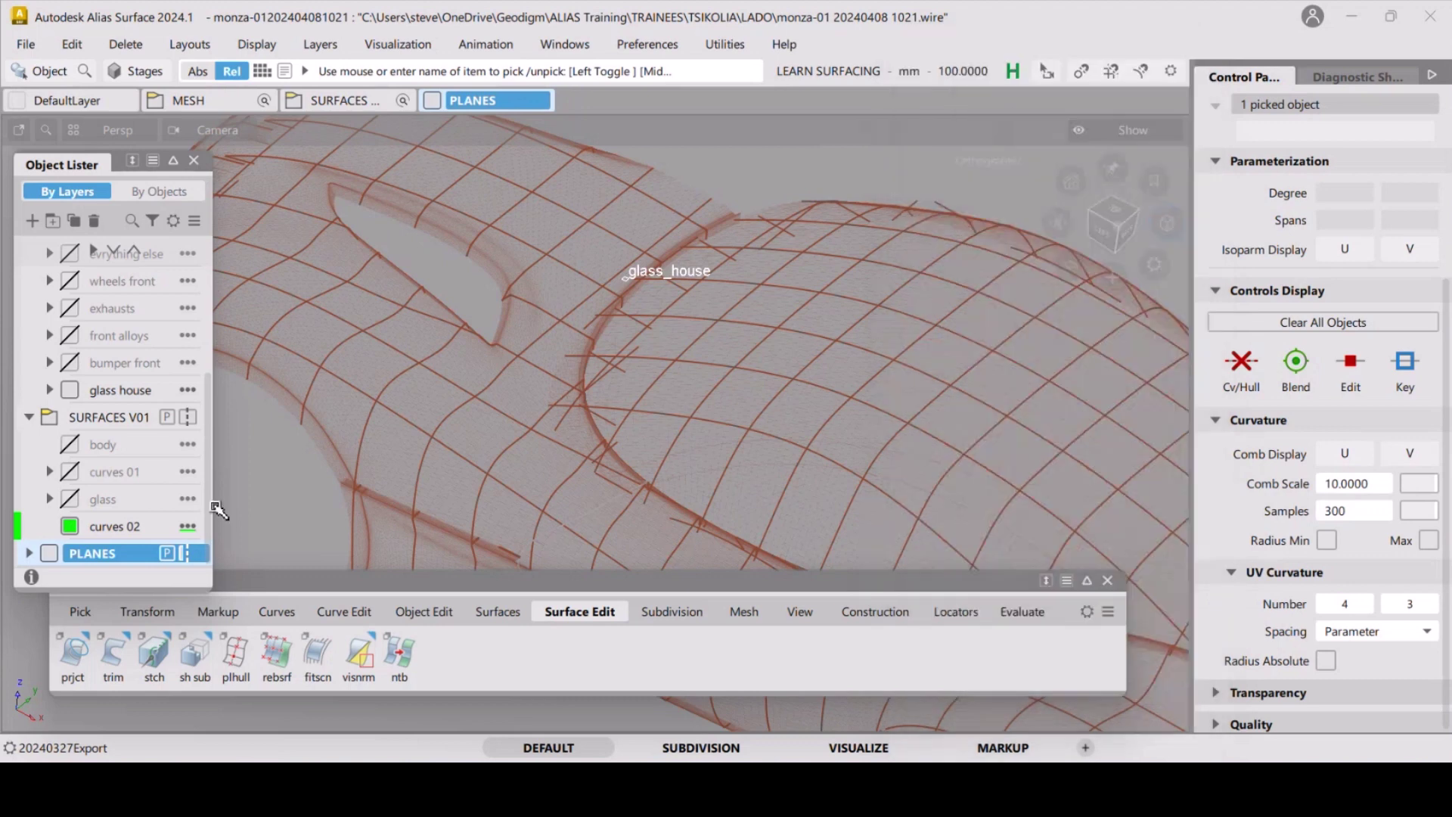
Toggle the PLANES layer's visibility to test it on the glass_house plane, leaving the layer hidden.
click(50, 553)
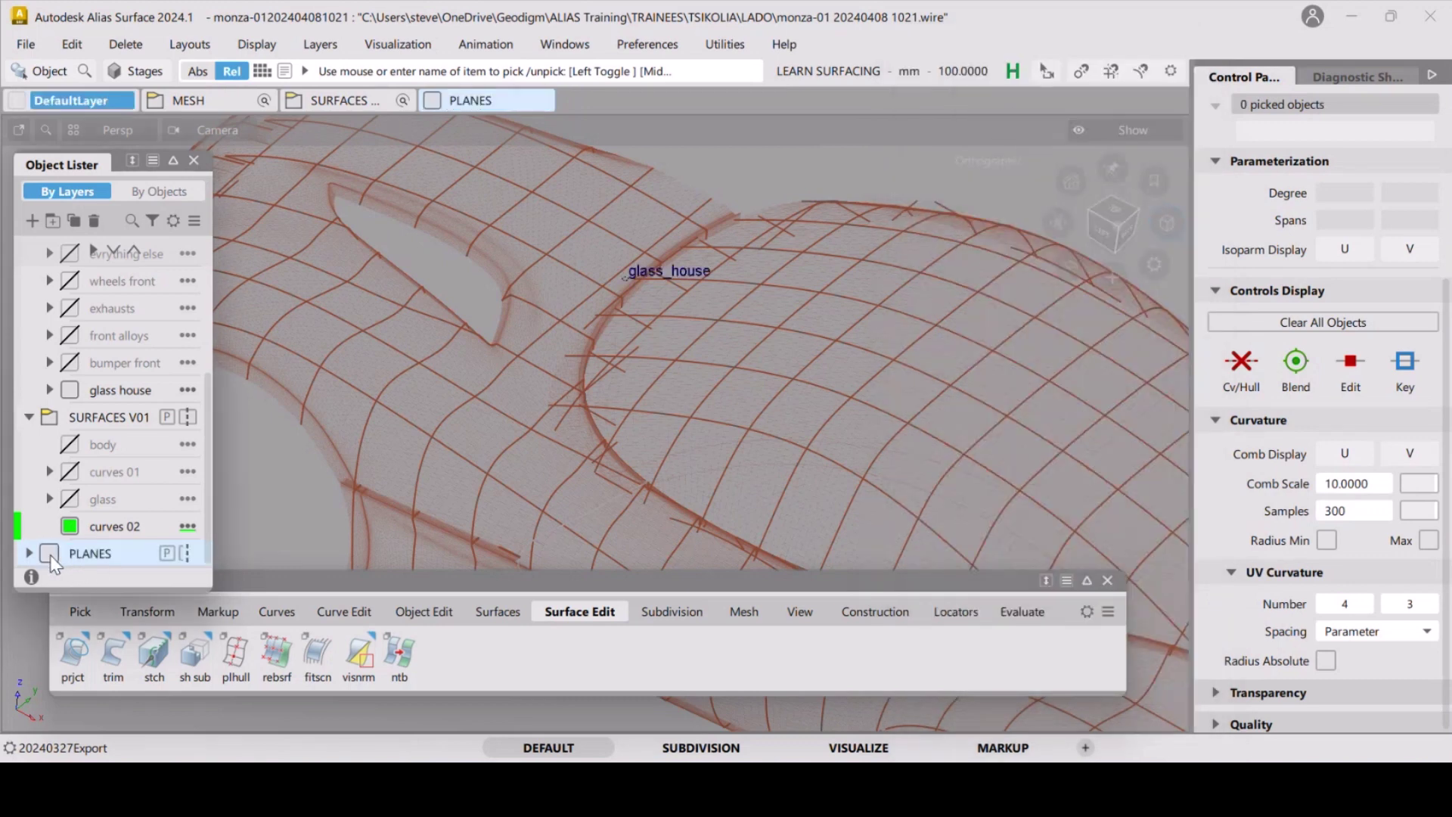
click(50, 553)
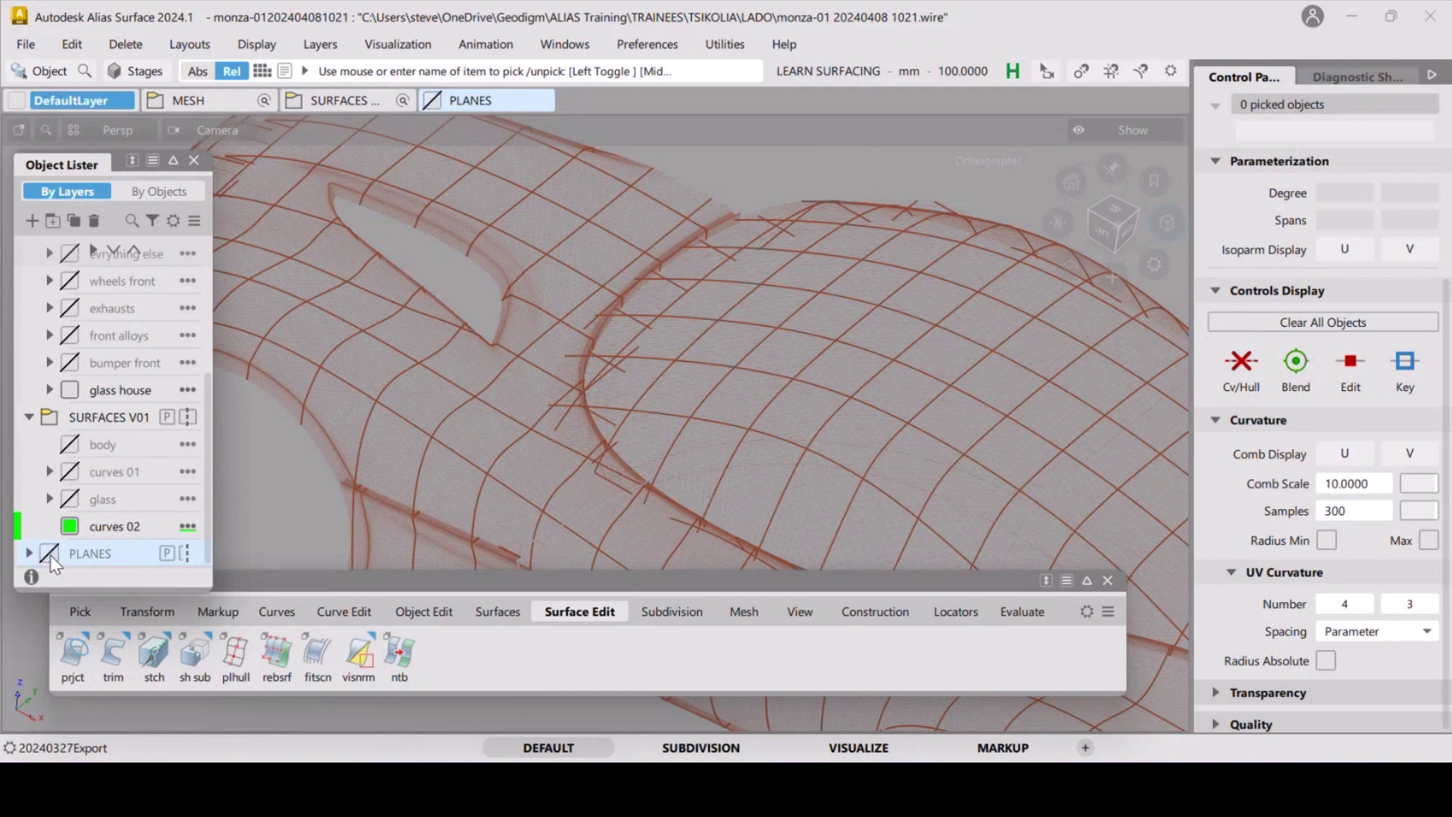
click(50, 554)
click(50, 554)
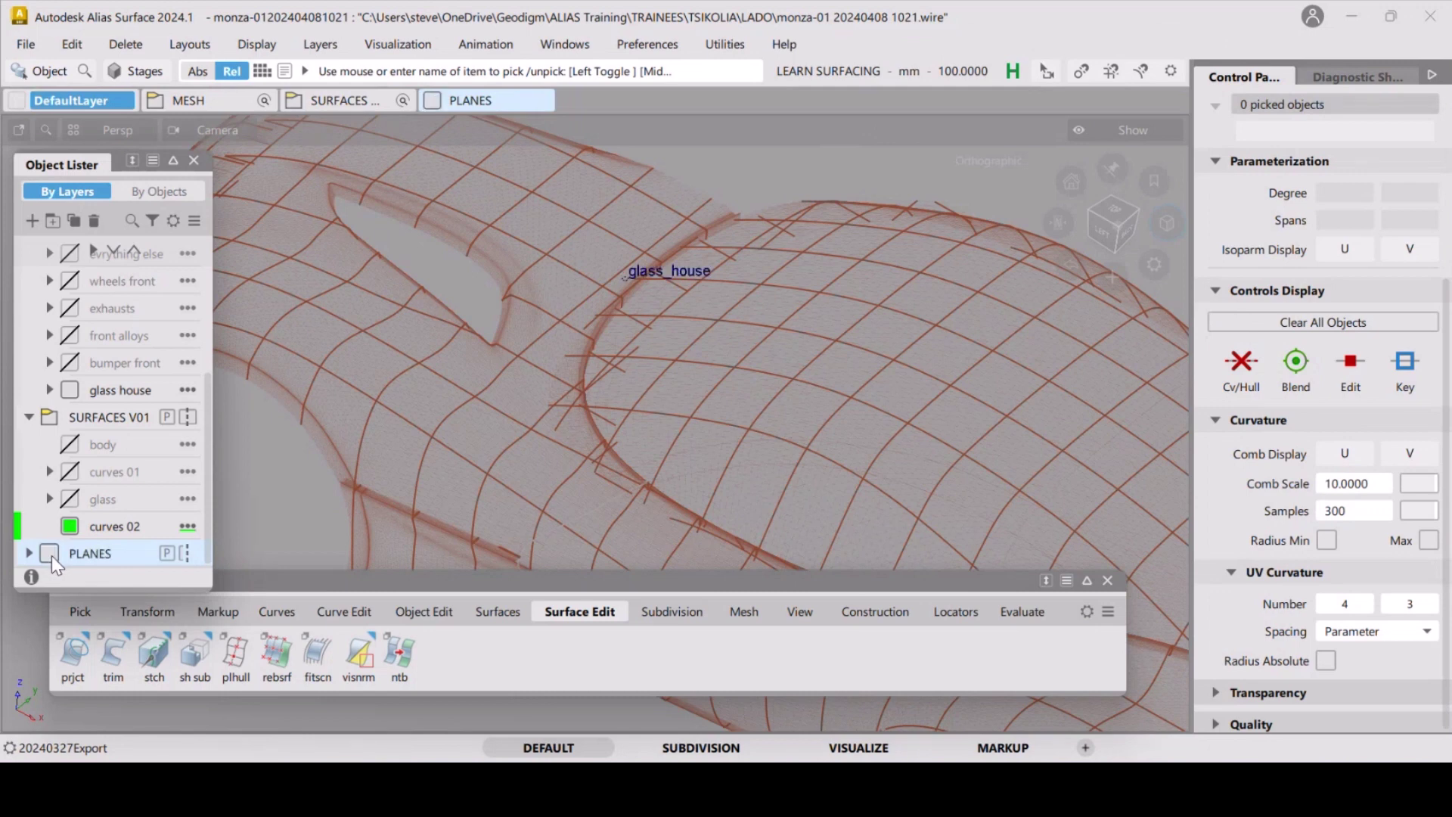
click(50, 555)
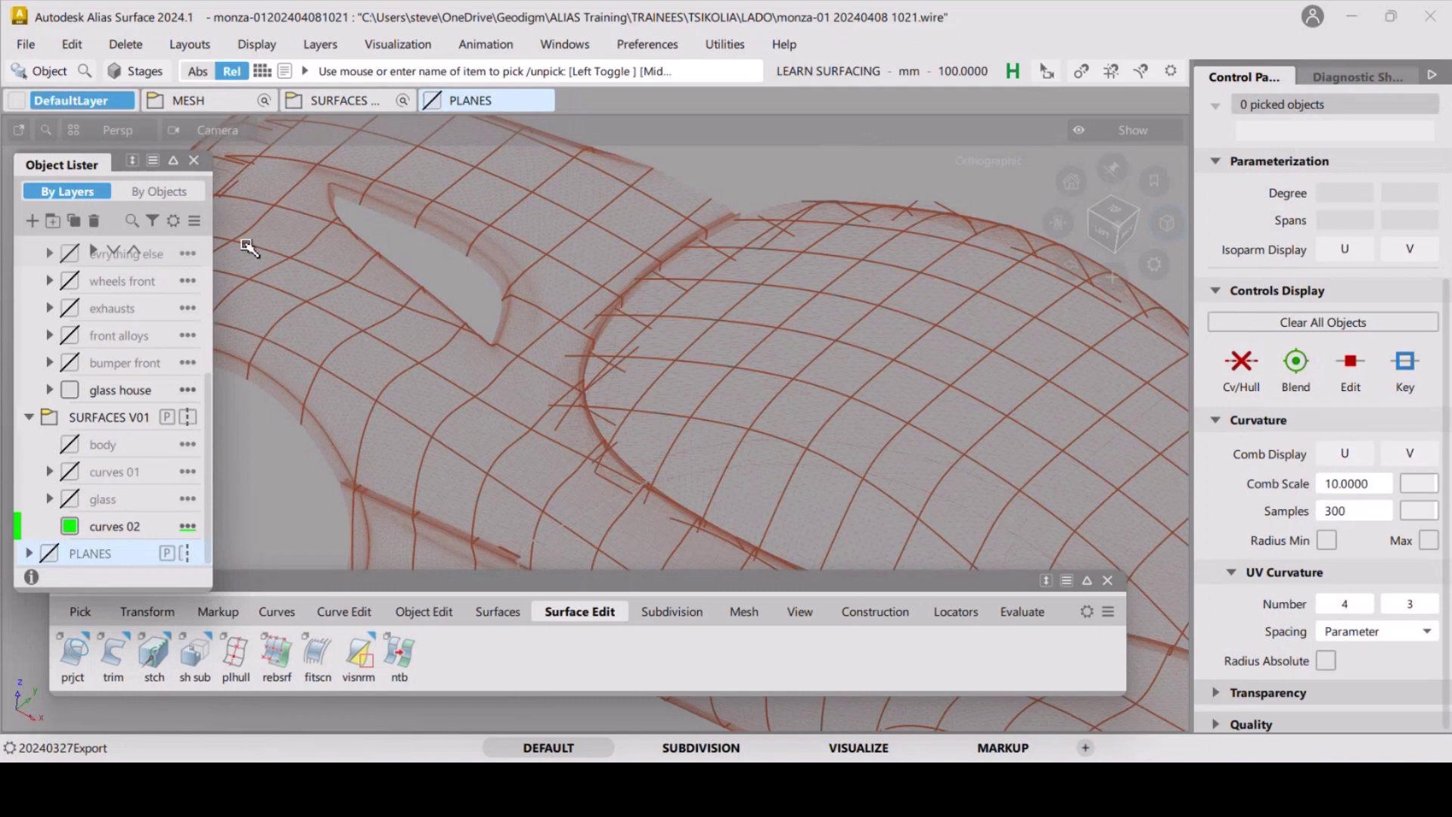
Check the glass_house entry in the Construction Plane Editor against the PLANES layer's visibility, keeping the layer hidden at the end.
click(575, 44)
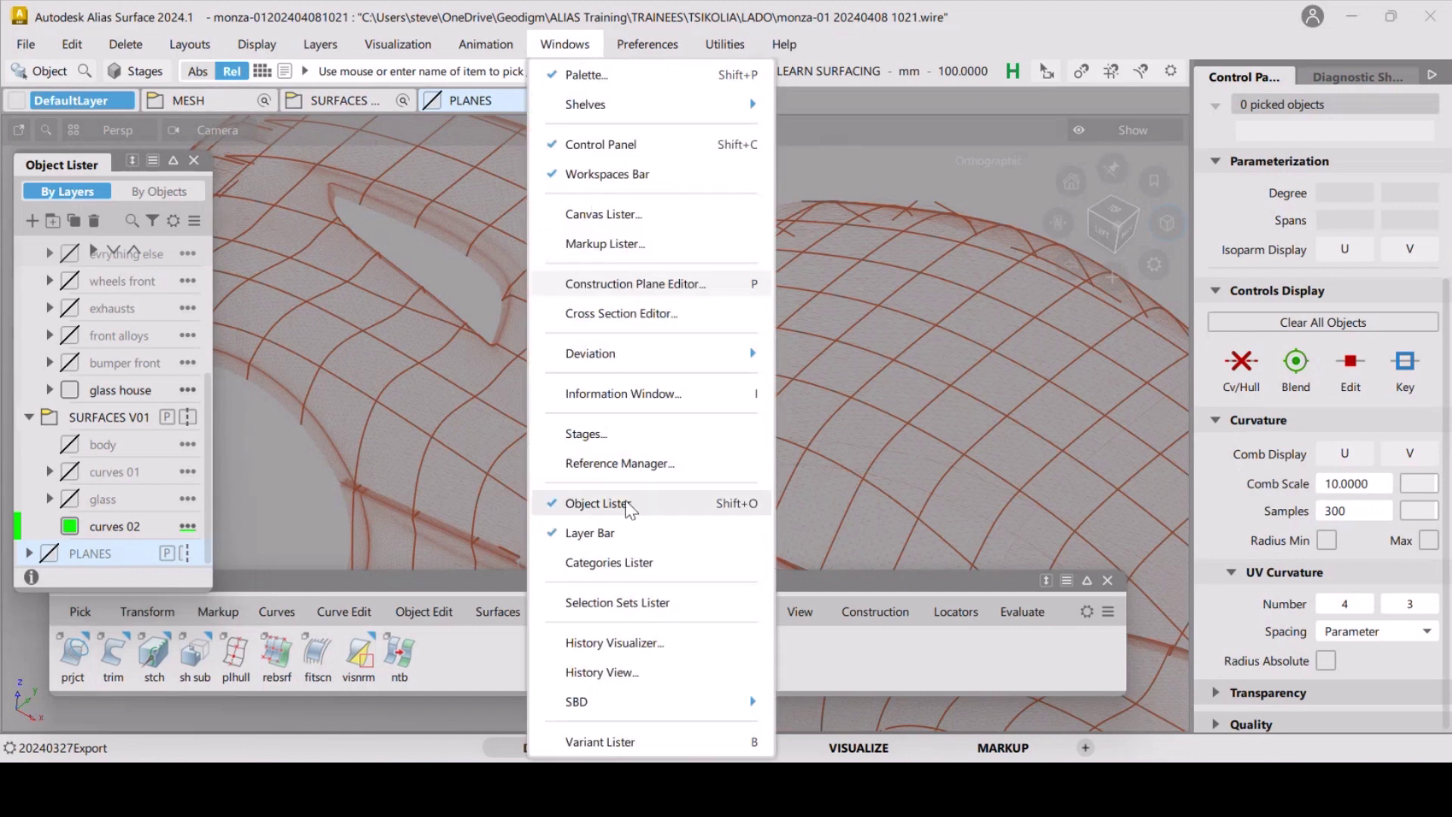
click(647, 286)
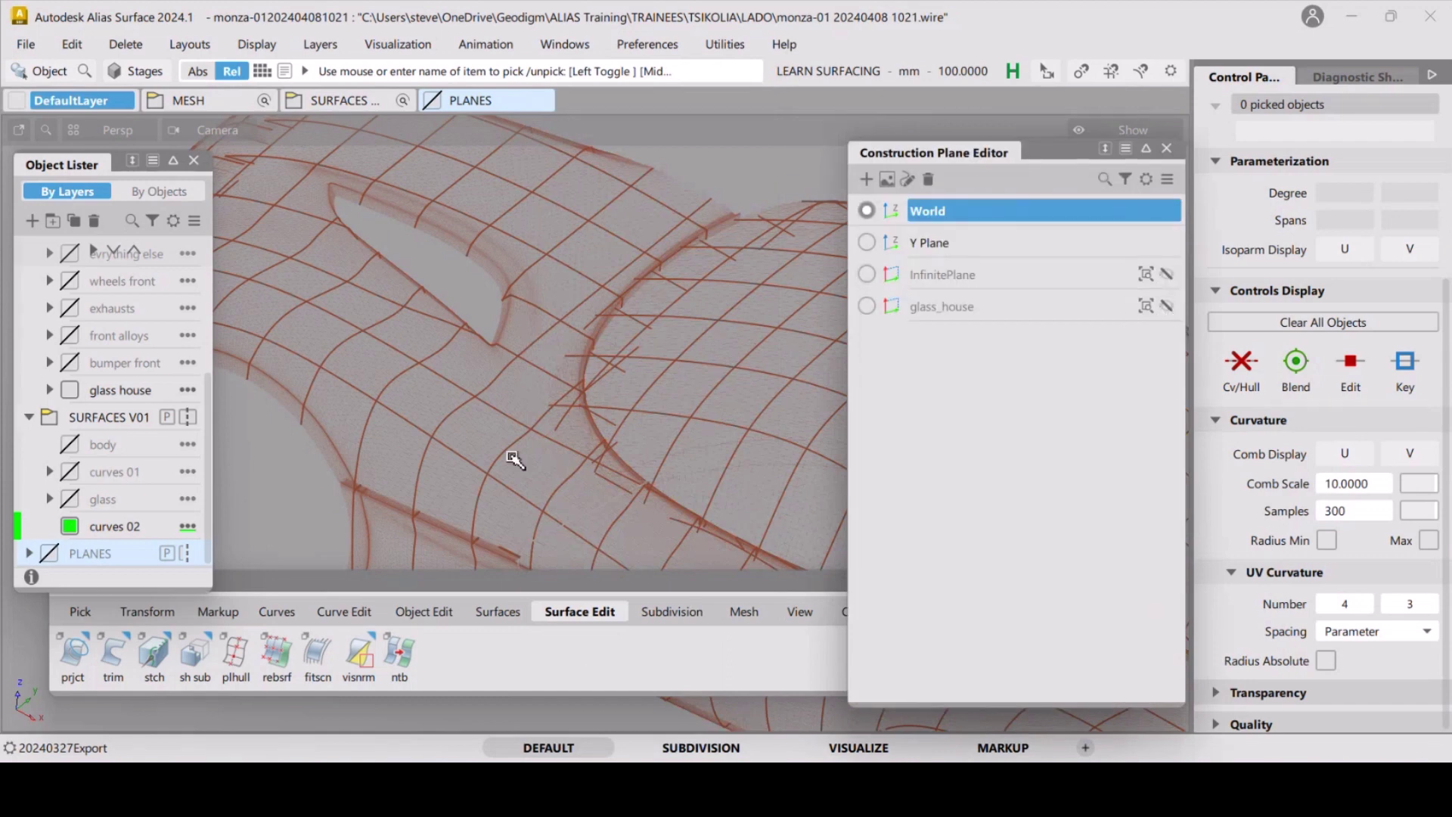
click(49, 553)
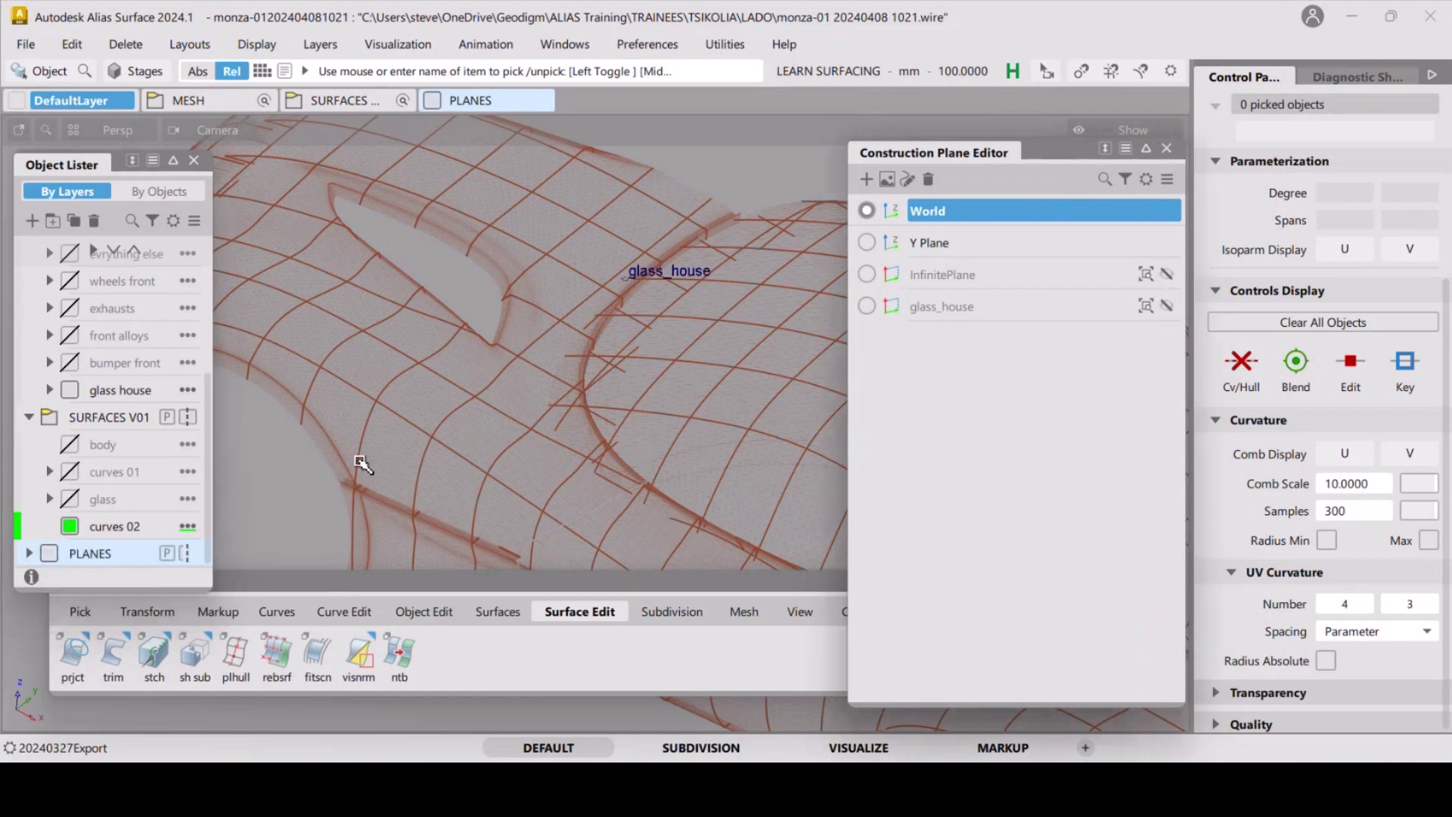
click(1167, 148)
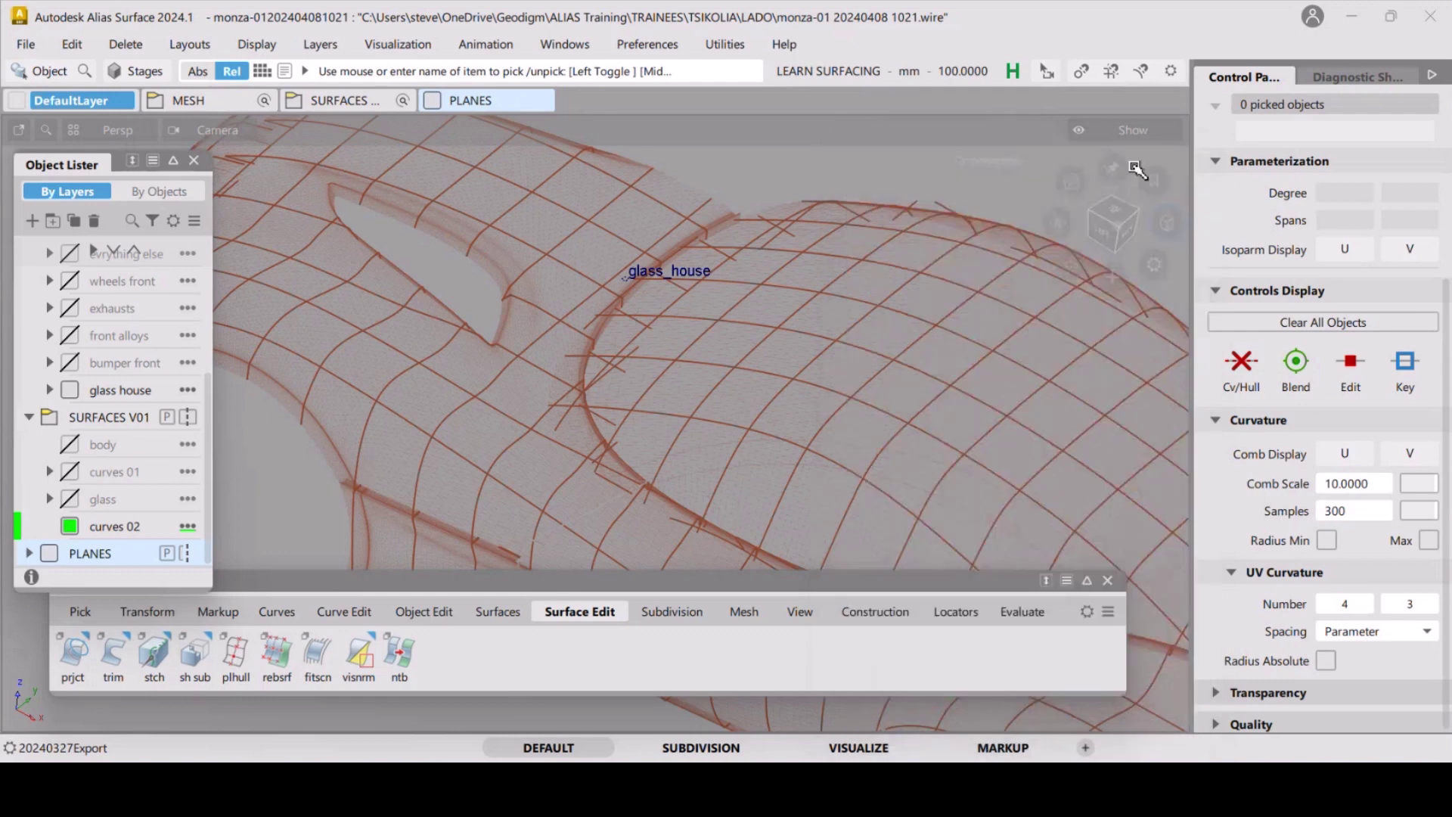
click(50, 555)
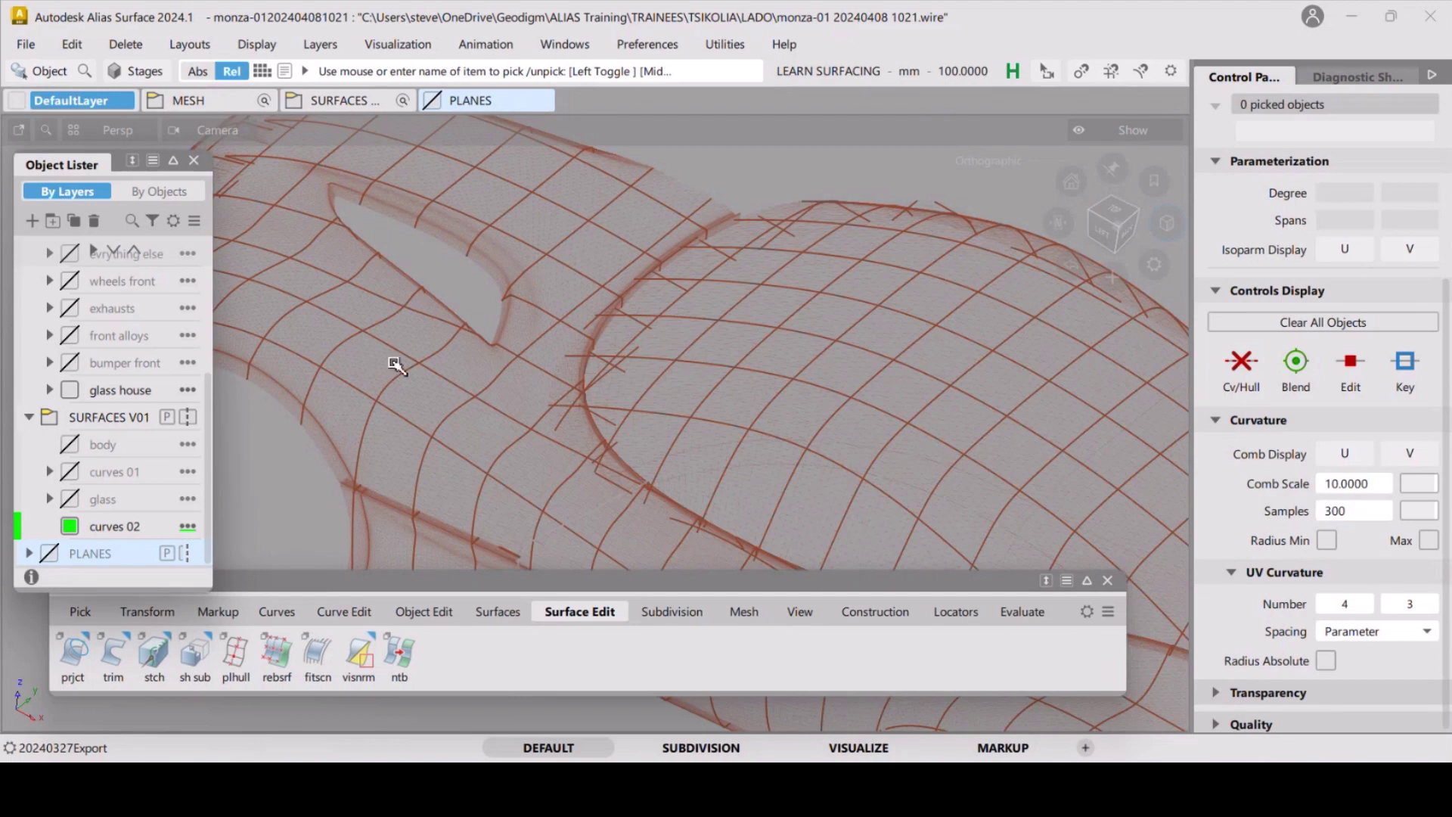
Examine the body mesh along the glass house edge from the rear of the car.
alt+shift+drag(716, 333, 704, 427)
mouse_move(702, 424)
alt+shift+right_down()
mouse_move(751, 430)
mouse_move(680, 408)
alt+shift+right_up()
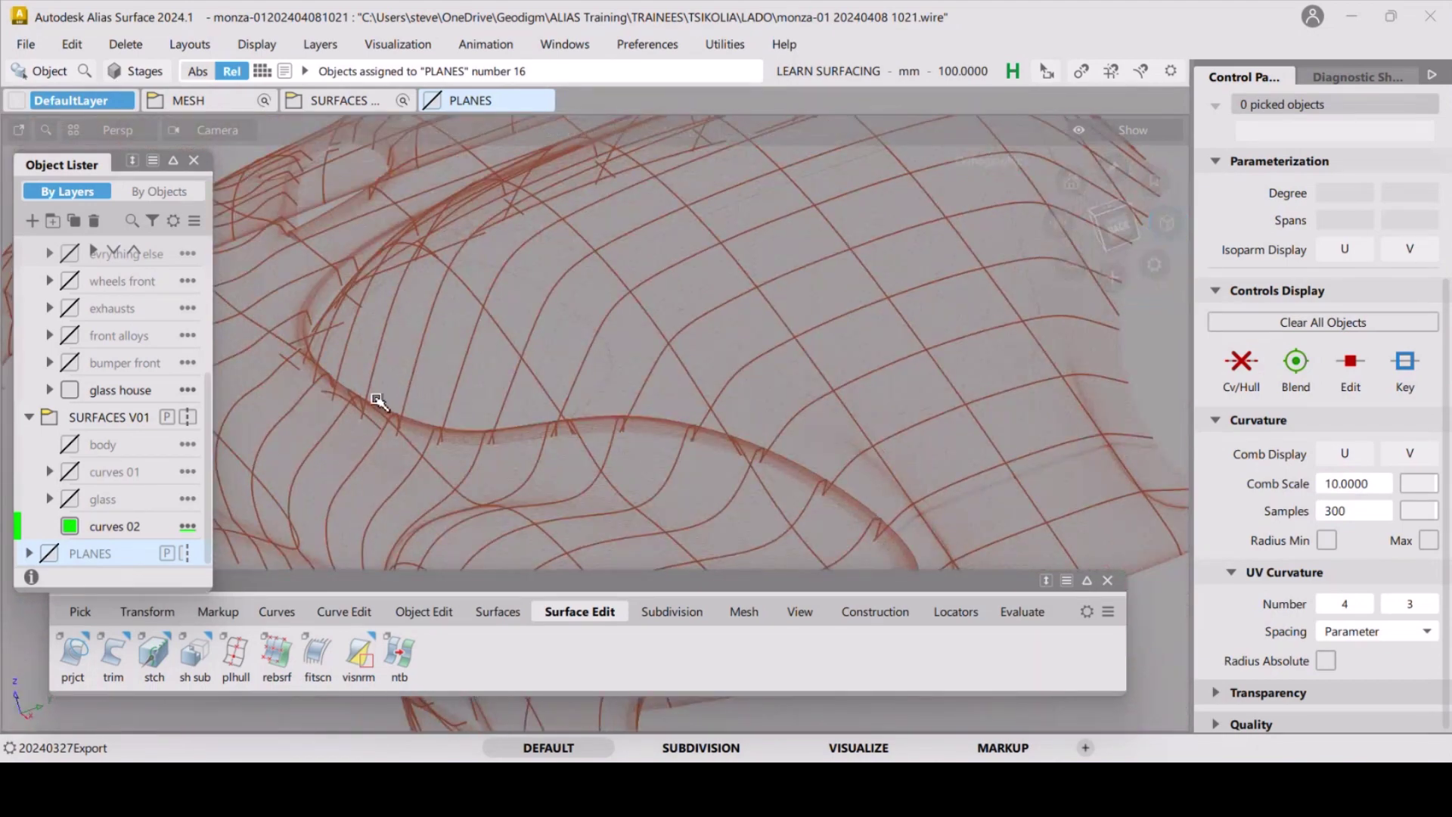
mouse_move(379, 396)
alt+shift+right_down()
mouse_move(497, 410)
mouse_move(423, 318)
alt+shift+right_up()
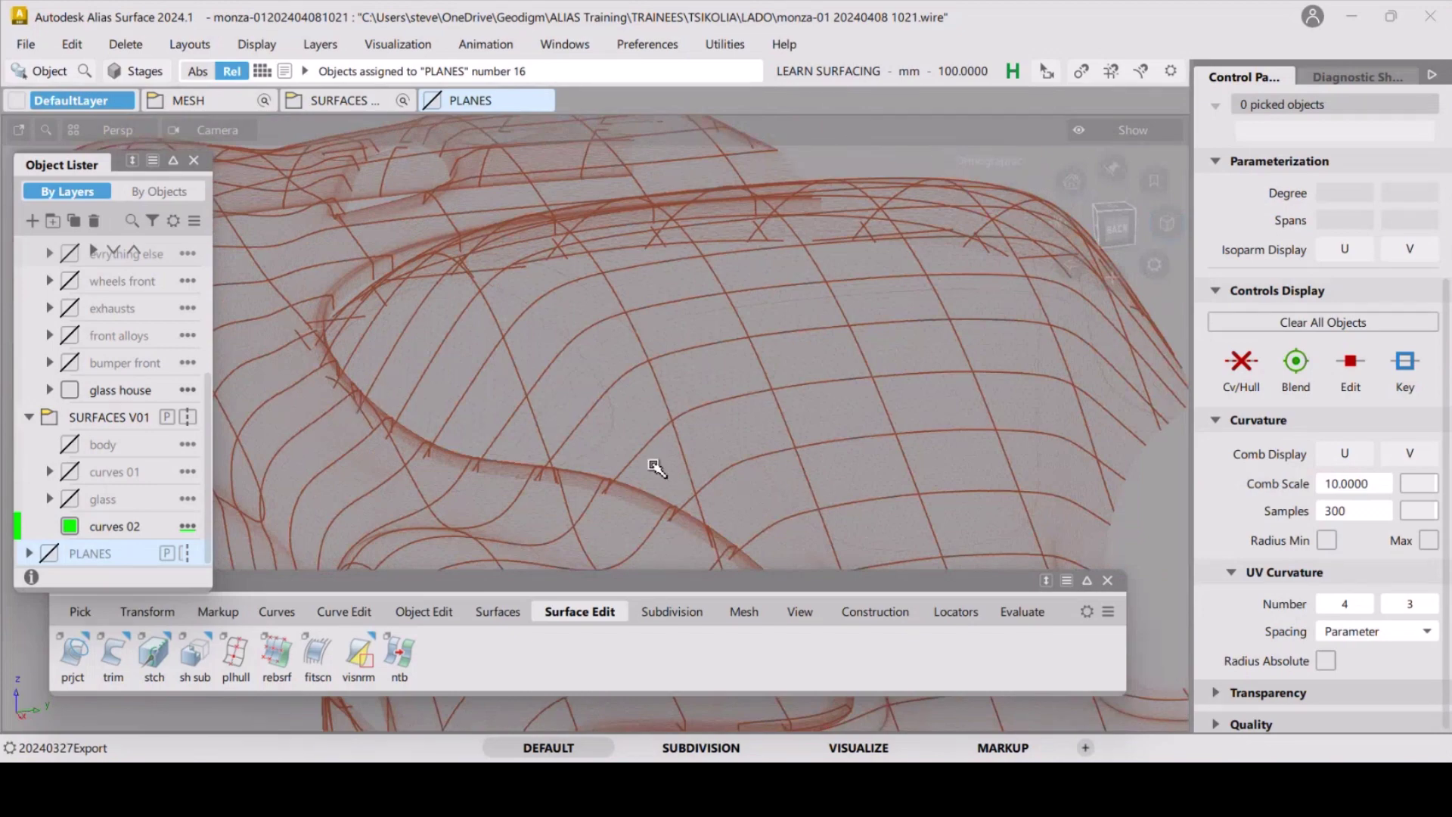
alt+shift+drag(652, 459, 743, 365)
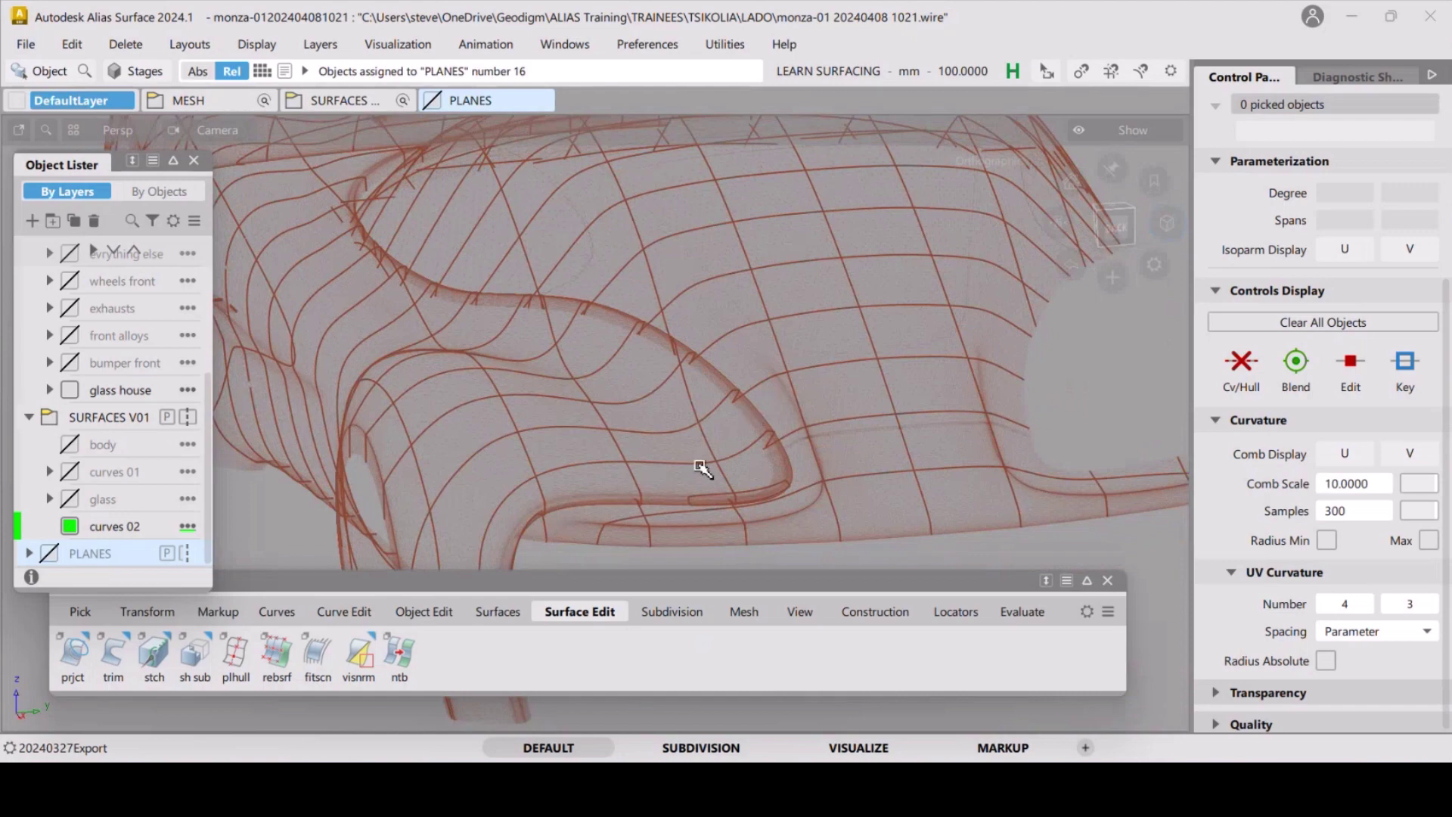
key(shift+alt)
alt+shift+drag(668, 401, 739, 398)
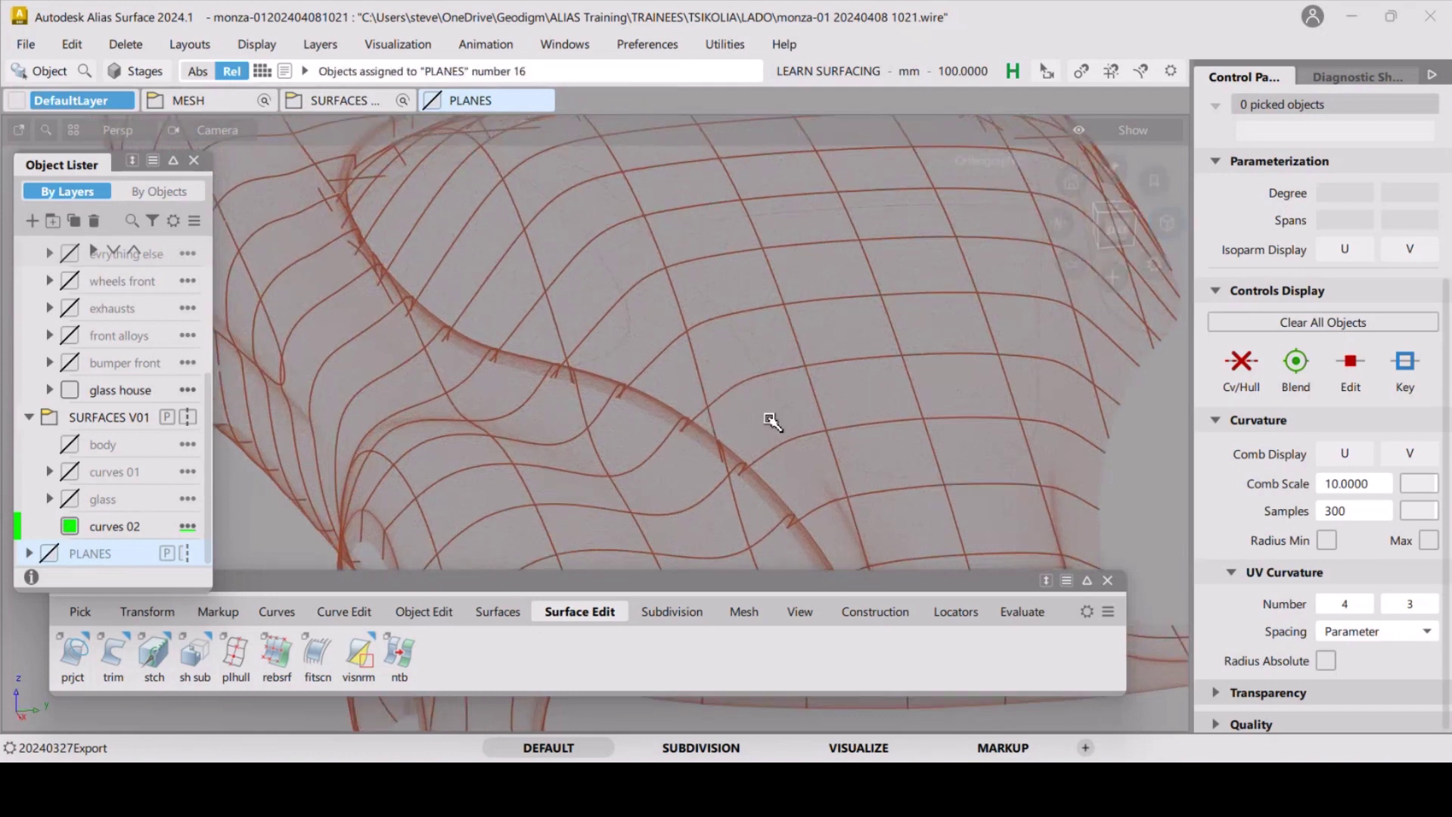
alt+shift+drag(772, 422, 691, 469)
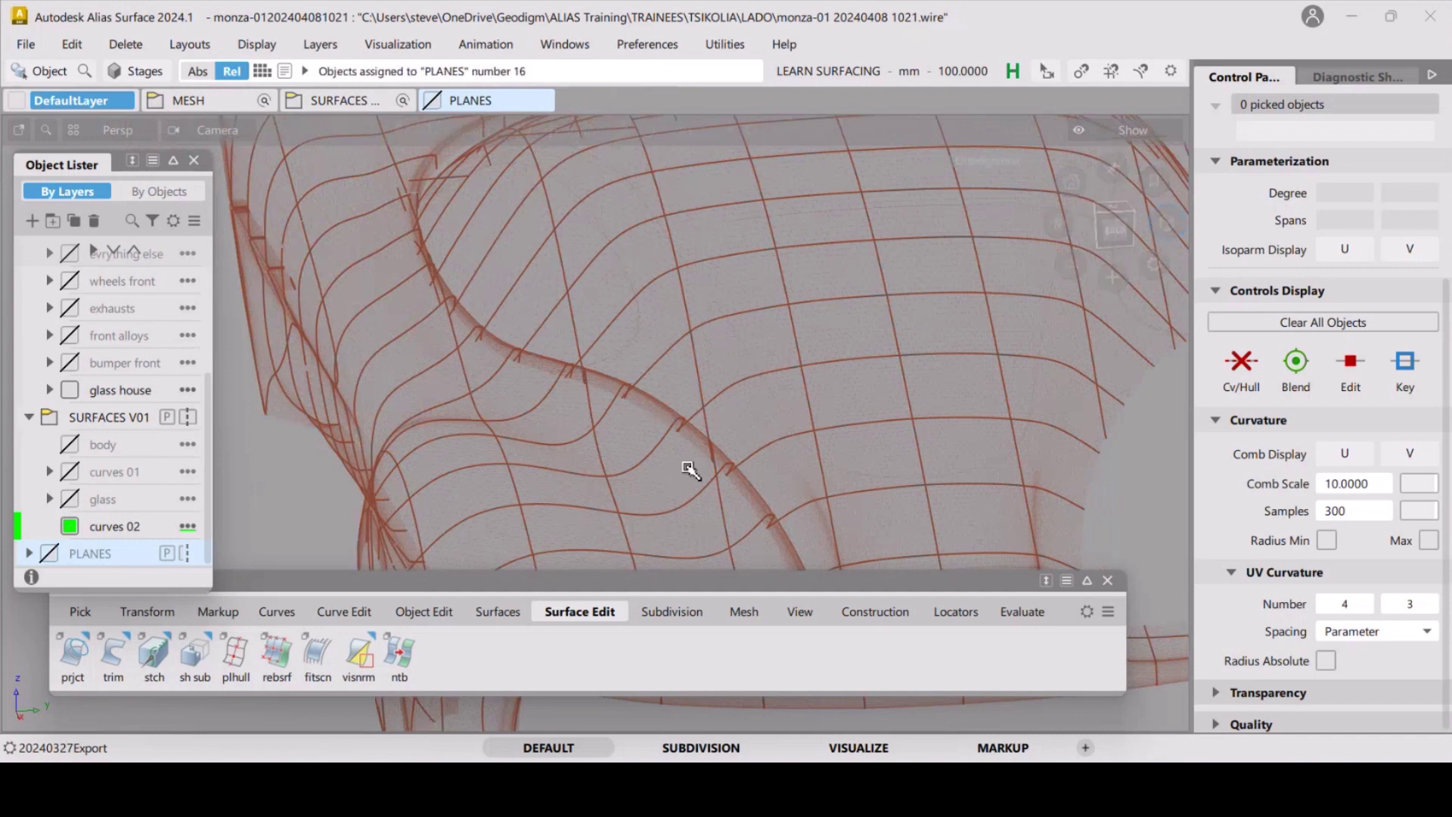
Make the curves 02 layer active for the new curves.
click(288, 616)
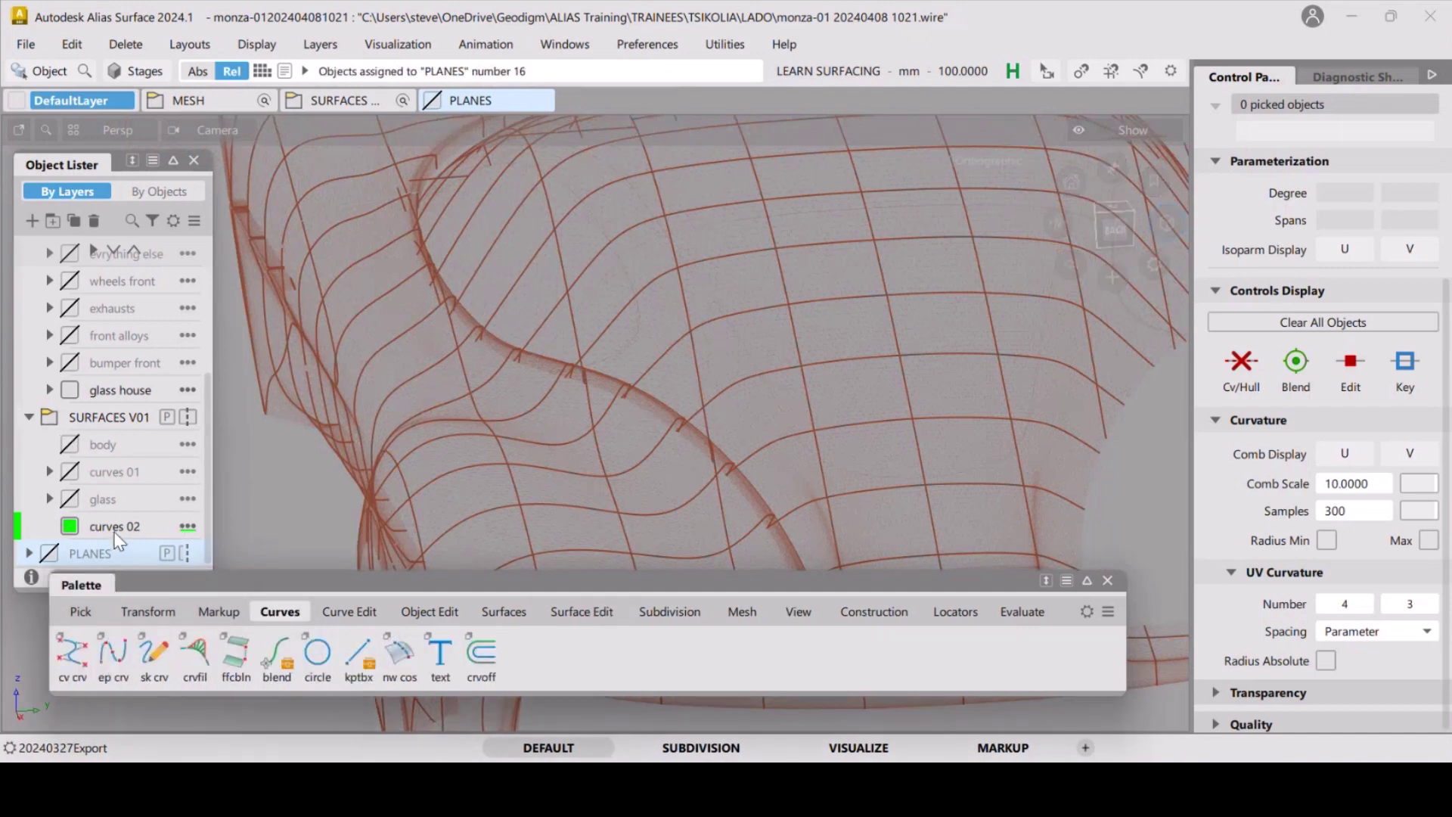
click(116, 530)
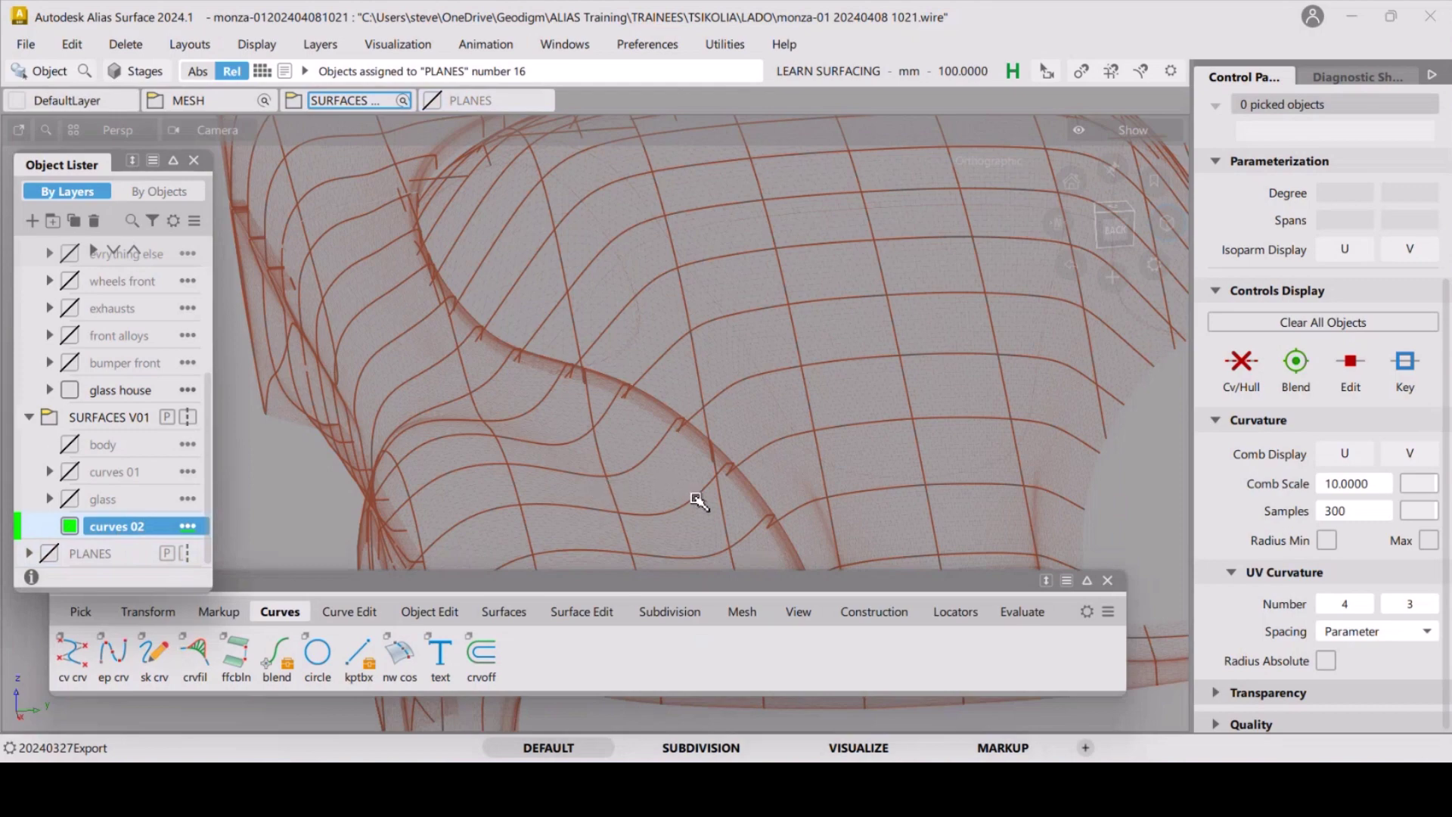
alt+shift+right_drag(700, 503, 762, 425)
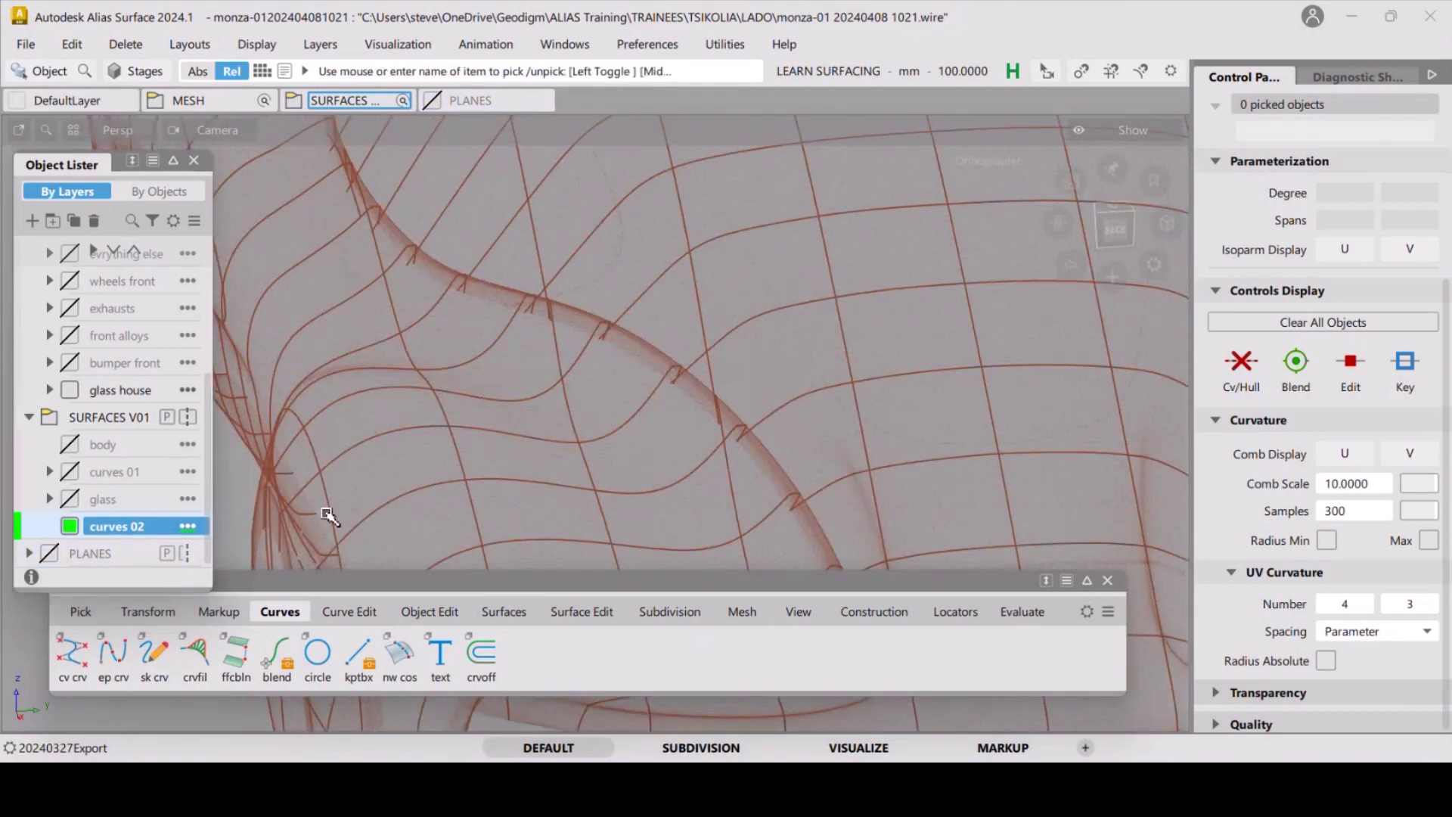
click(74, 655)
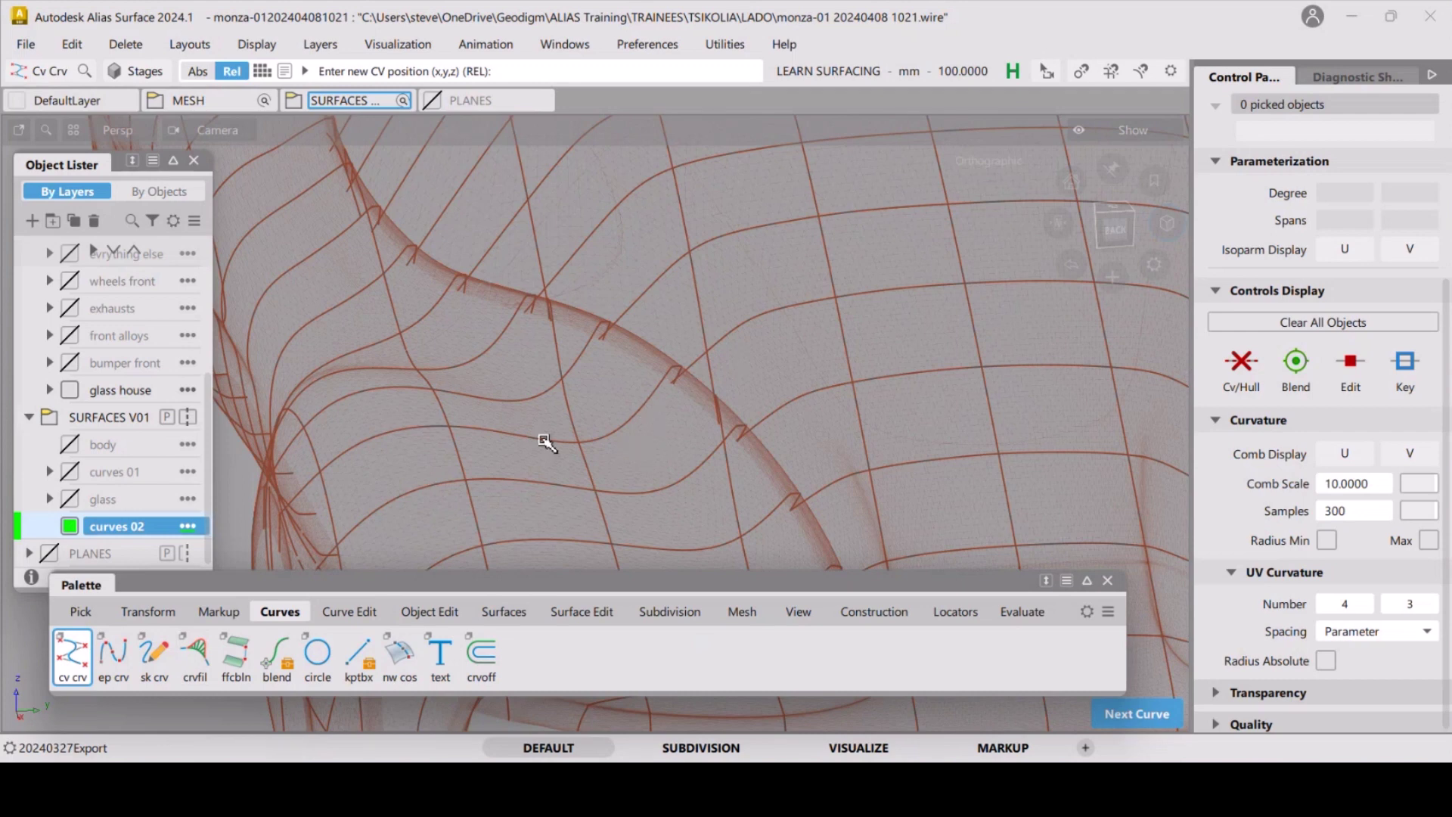
click(632, 443)
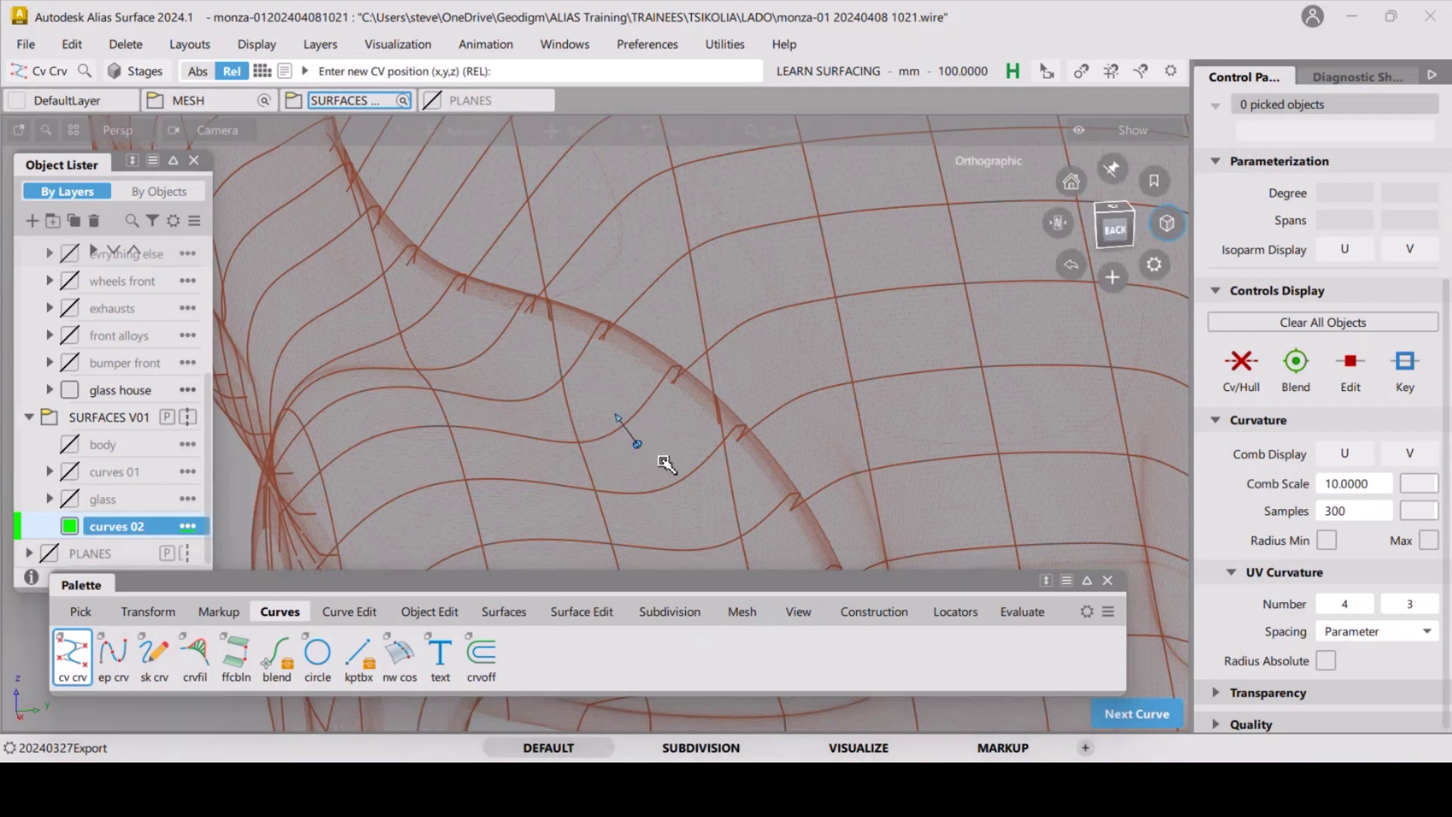
alt+shift+drag(665, 431, 665, 389)
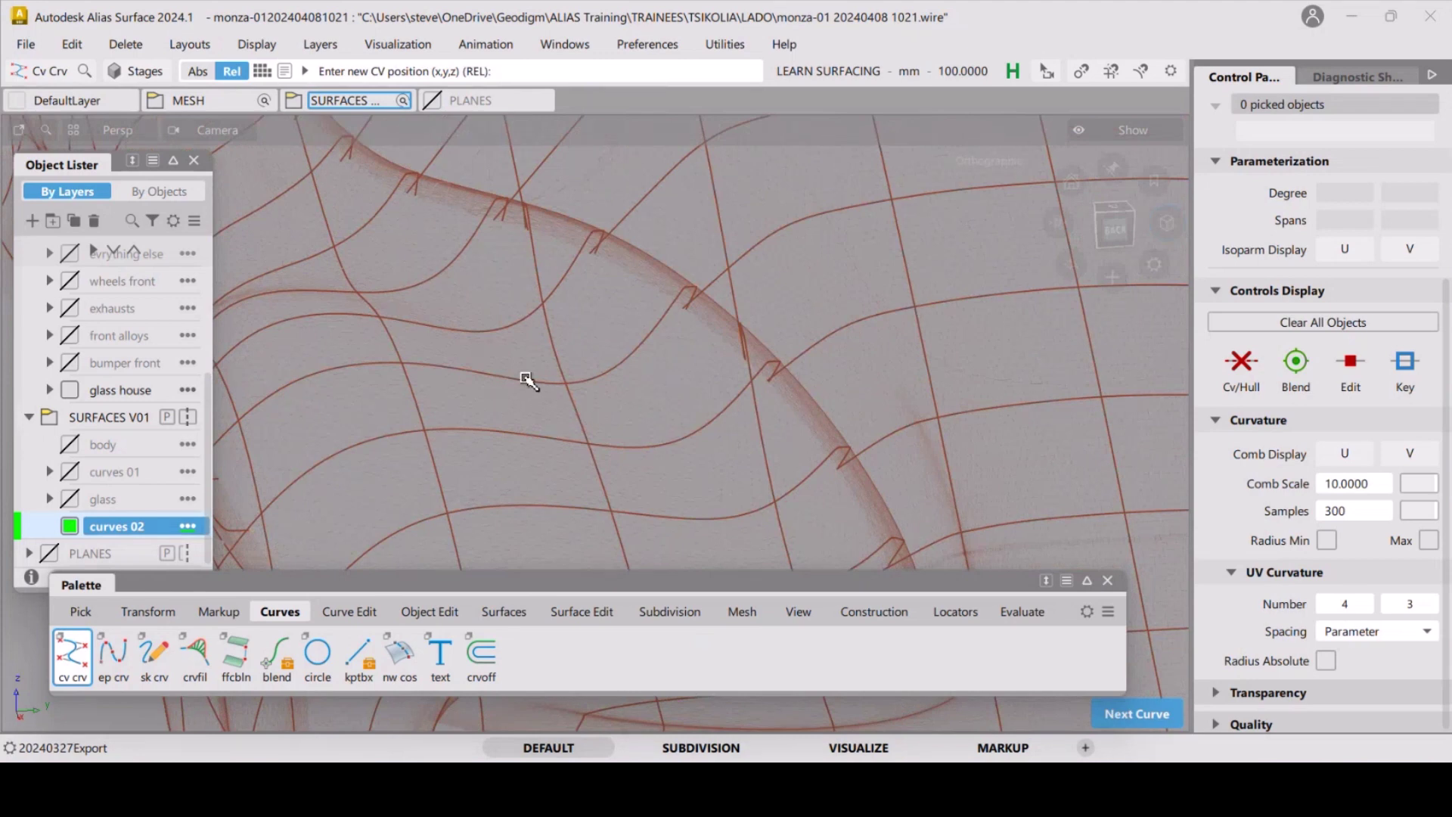
alt+shift+drag(527, 381, 595, 374)
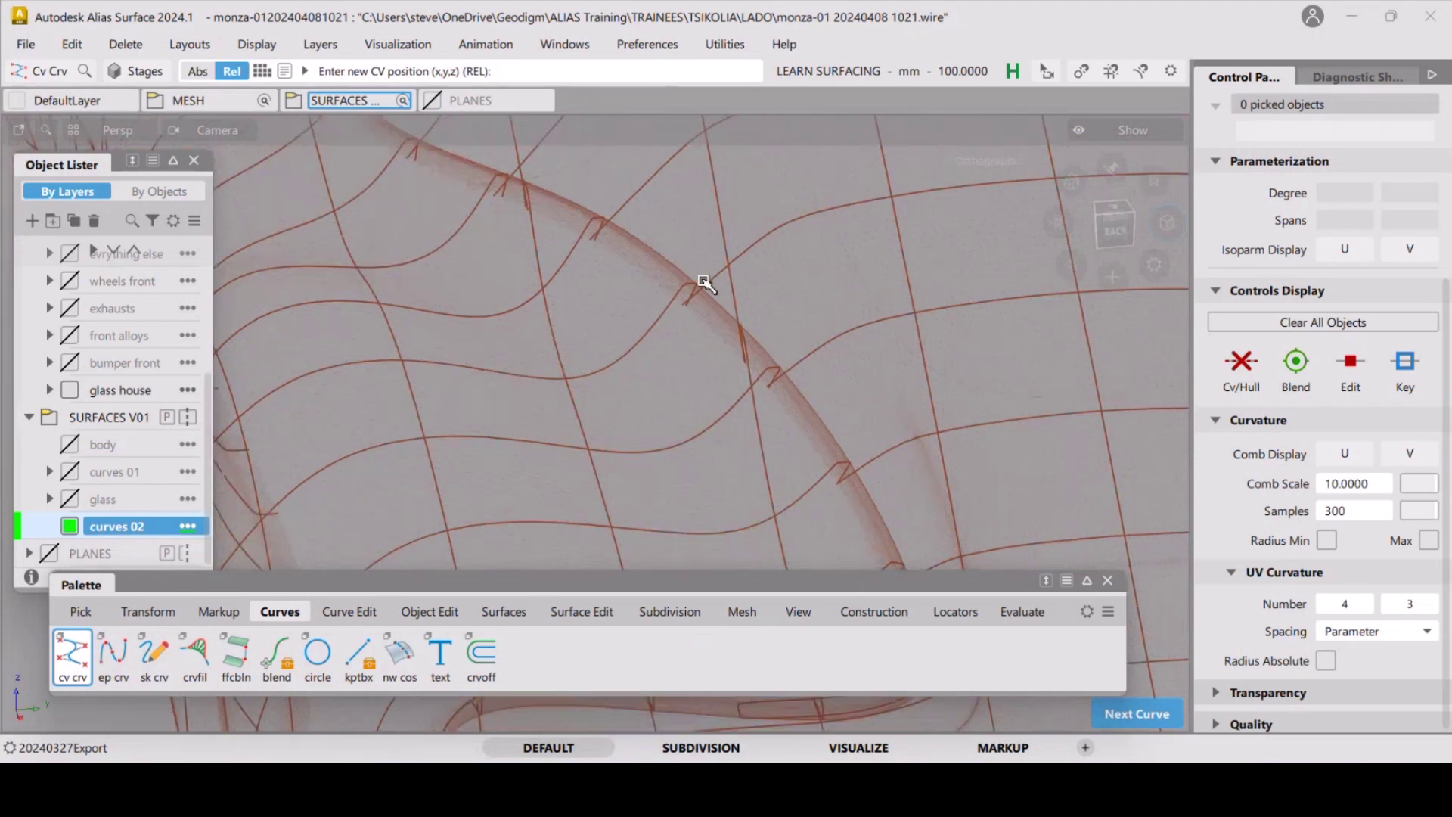
Start promoting cross sections from the Cross Section Editor, using the NURBS sections type and a tolerance of 0.1000.
click(574, 46)
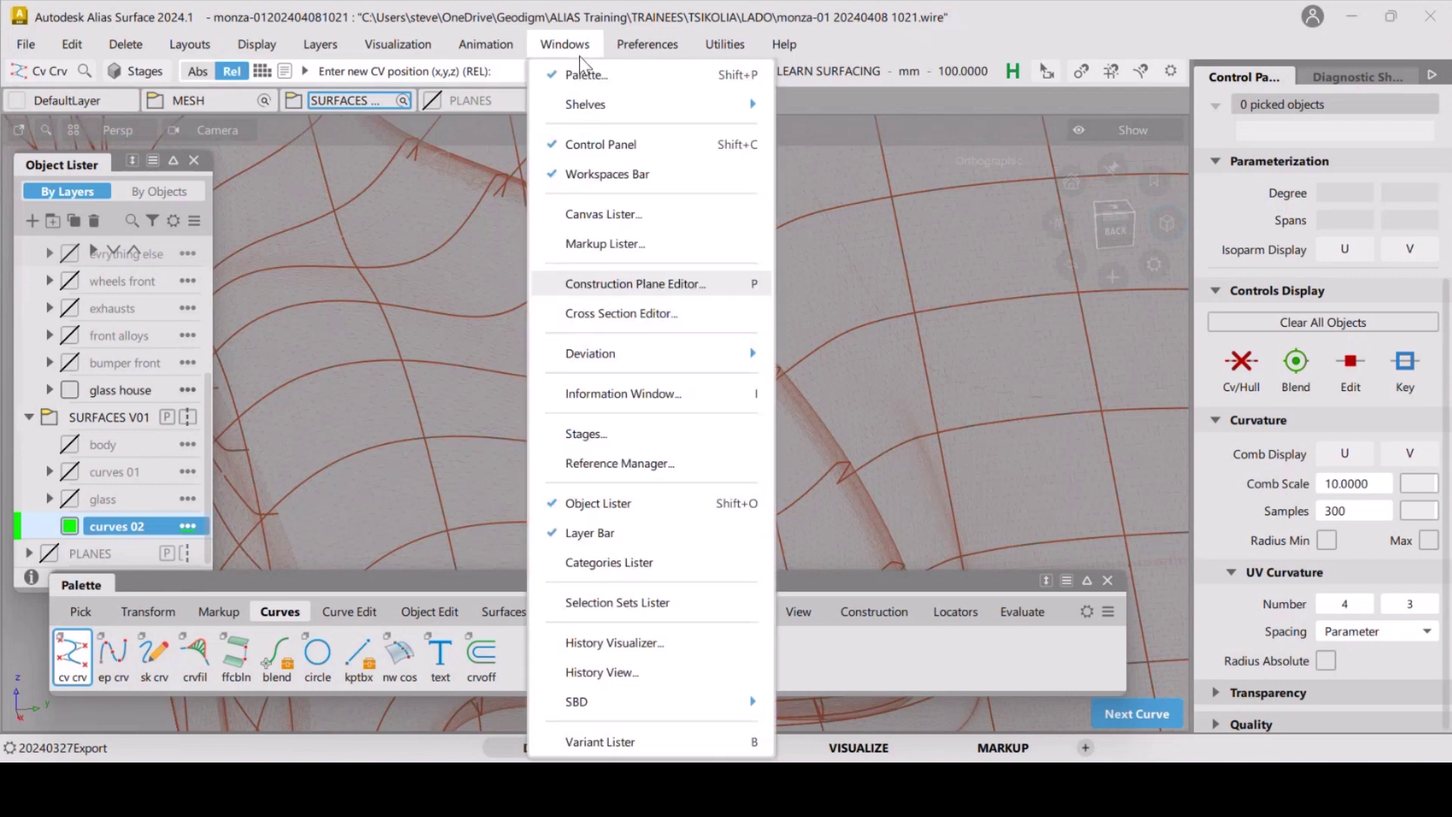
click(646, 313)
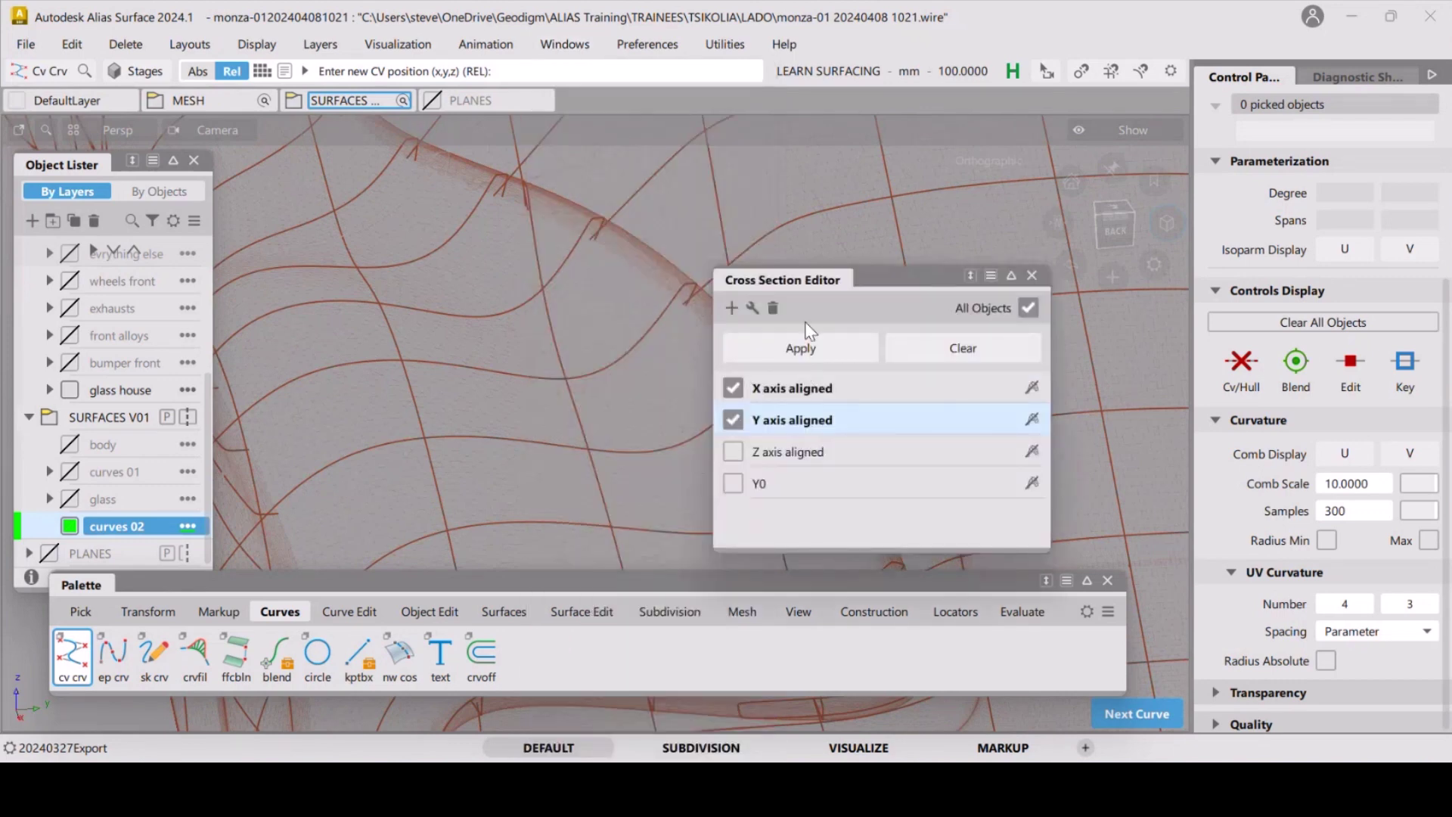
click(752, 308)
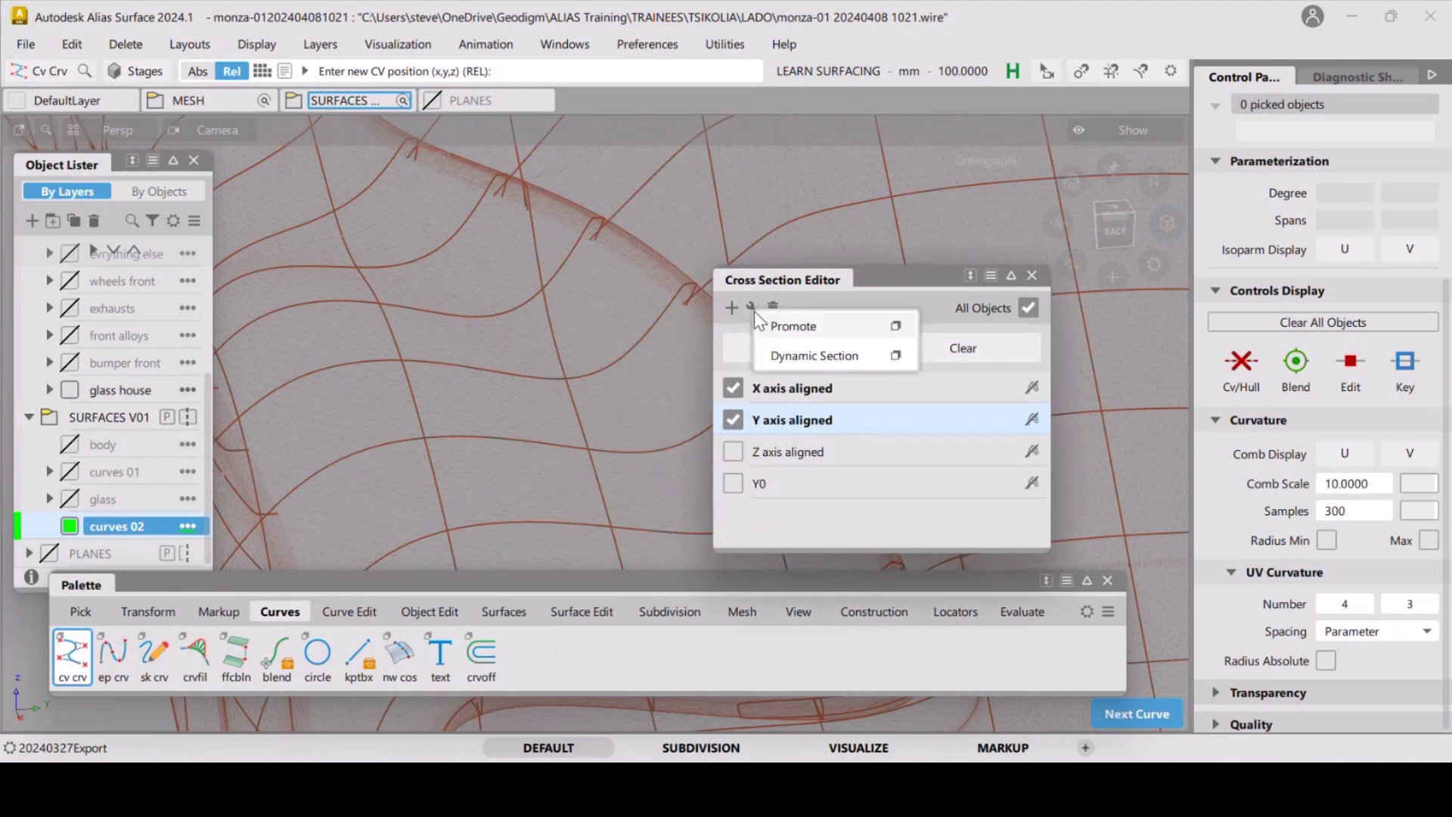
click(896, 328)
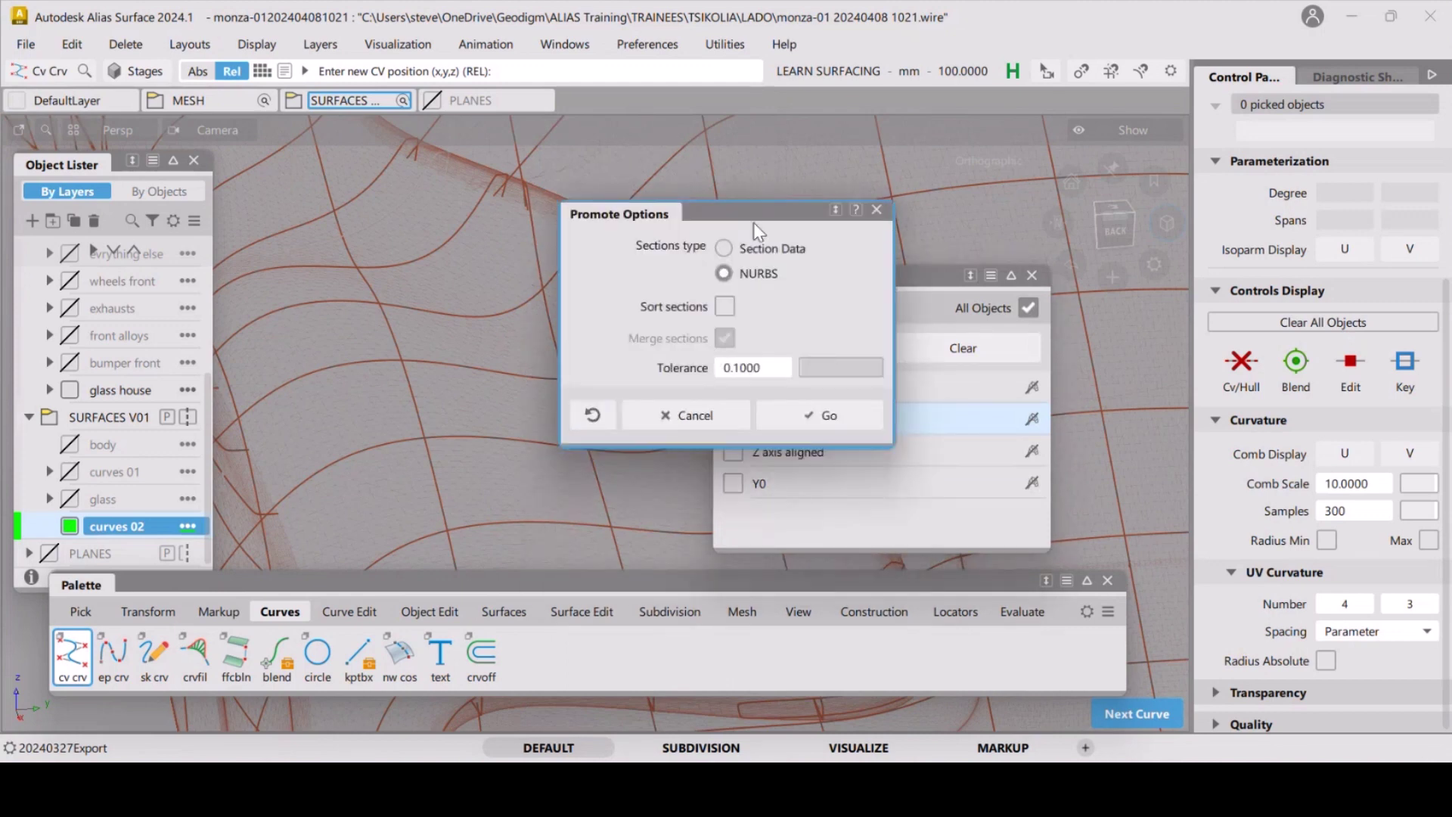
drag(777, 218, 296, 152)
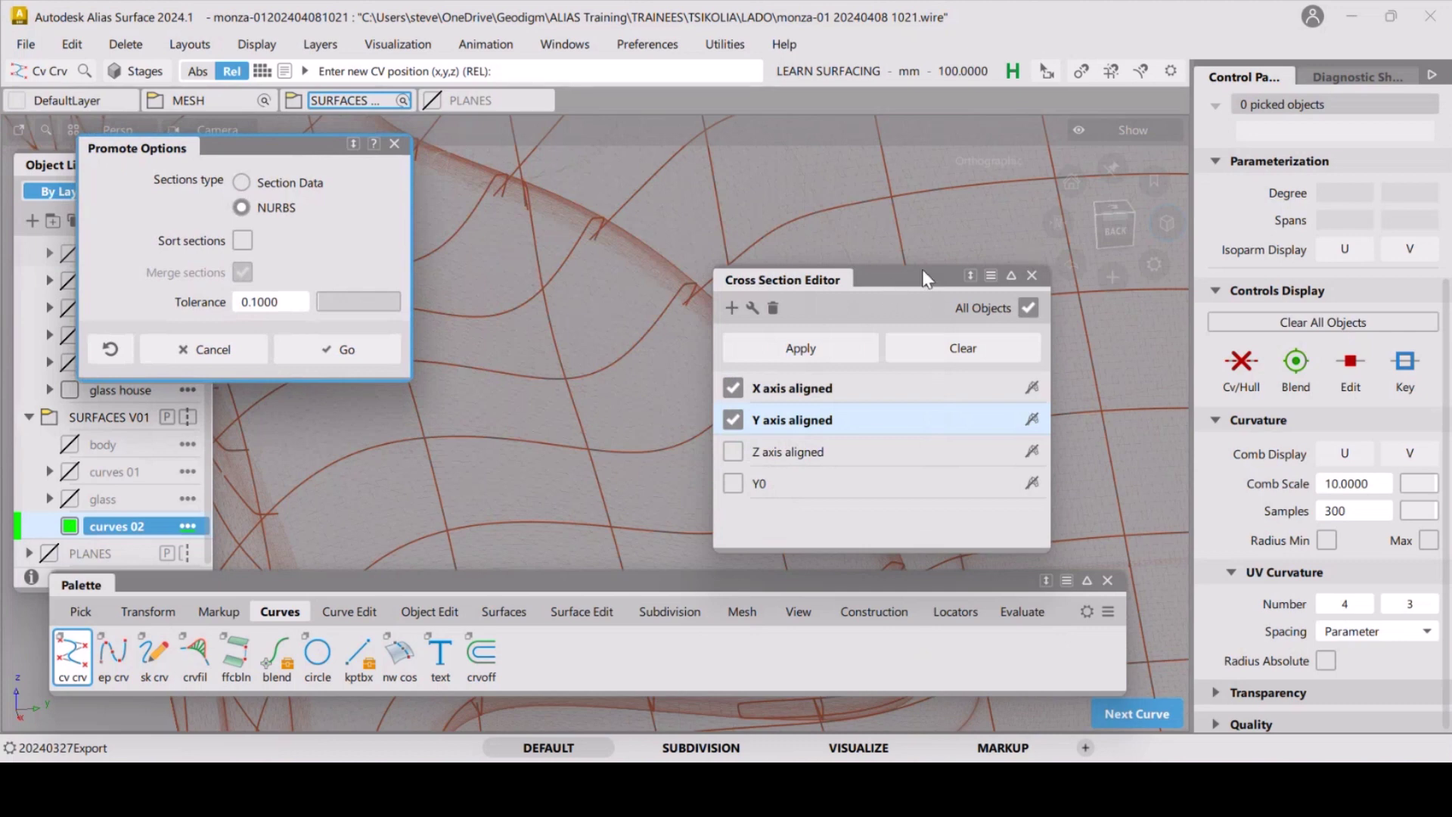
click(348, 349)
Pick the cross section that runs across the glass house edge on both the body and glass house meshes, and promote it to curves.
click(517, 443)
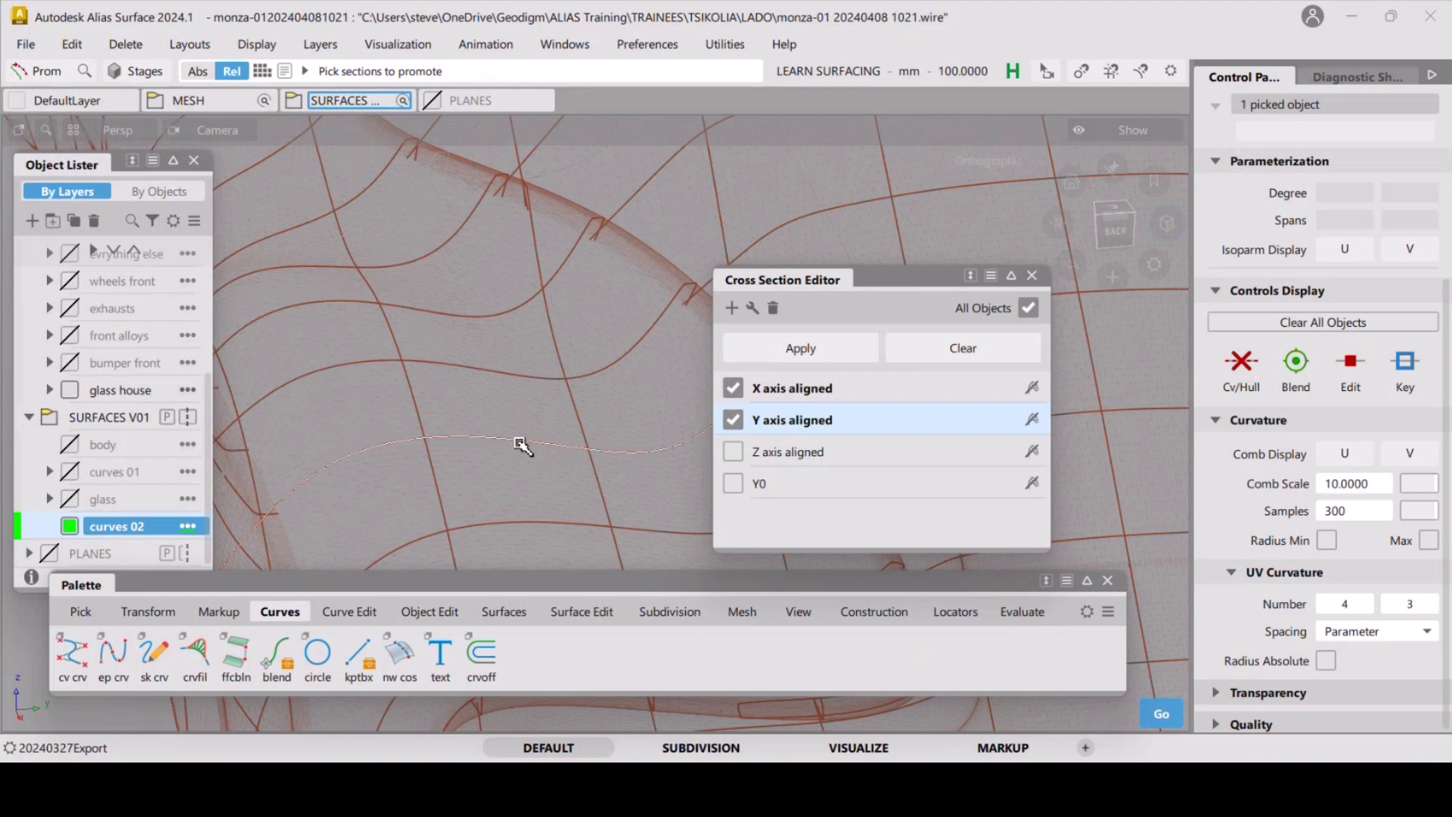
alt+shift+drag(499, 383, 616, 386)
click(497, 333)
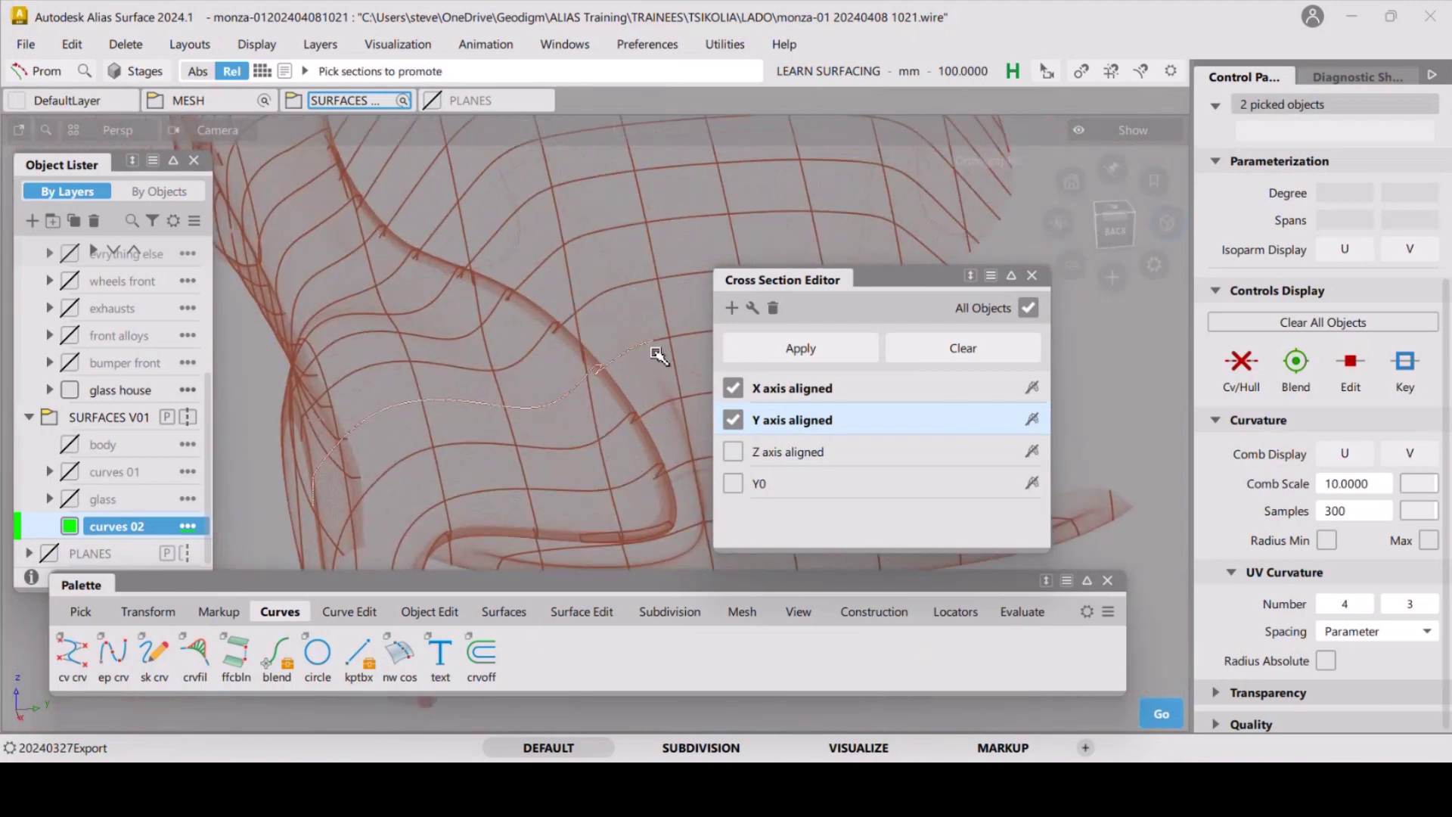
alt+shift+drag(630, 297, 494, 342)
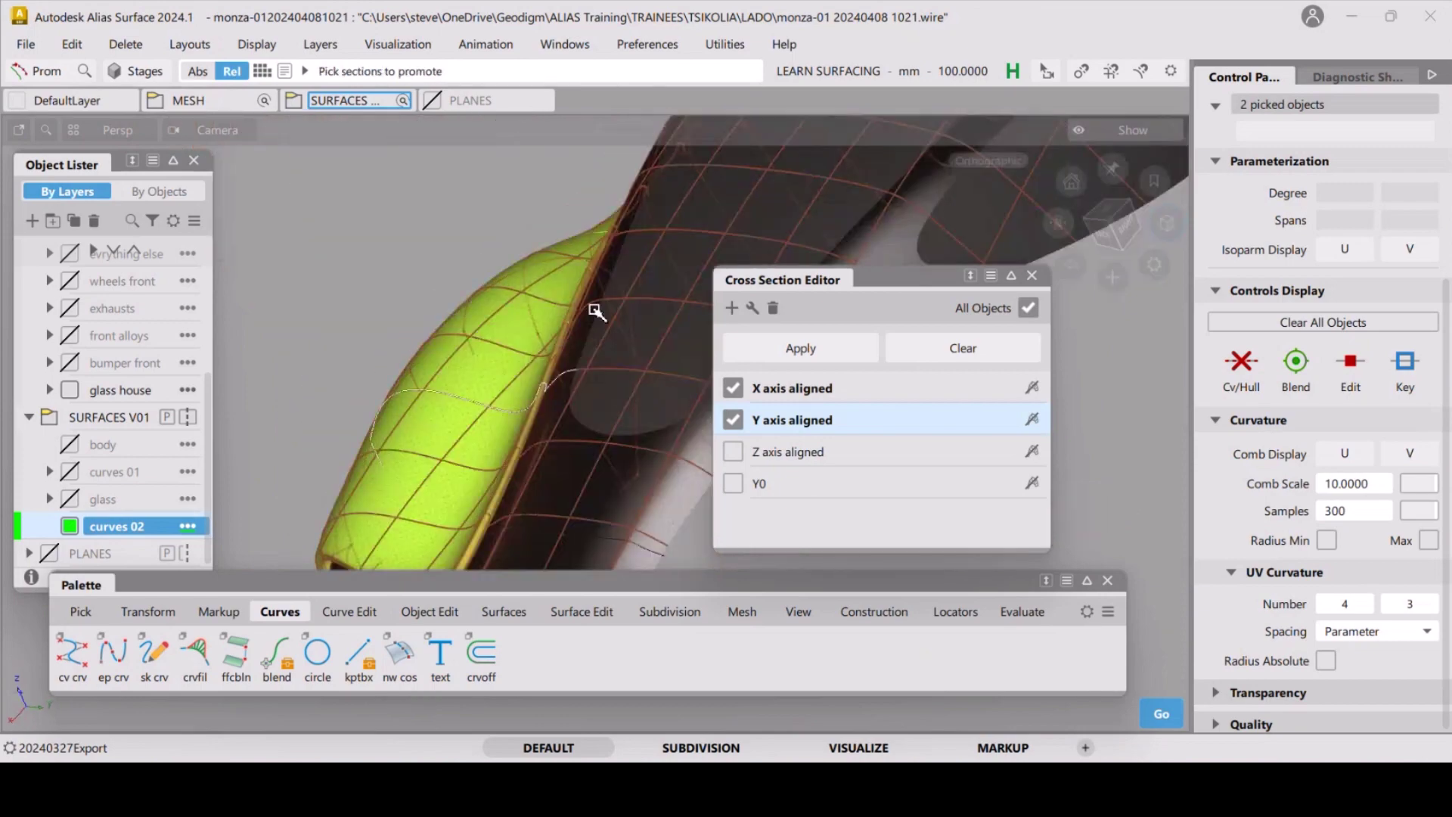
mouse_move(600, 308)
alt+shift+mouse_down()
mouse_move(487, 389)
mouse_move(394, 381)
mouse_move(379, 334)
mouse_move(522, 321)
mouse_move(389, 314)
alt+shift+mouse_up()
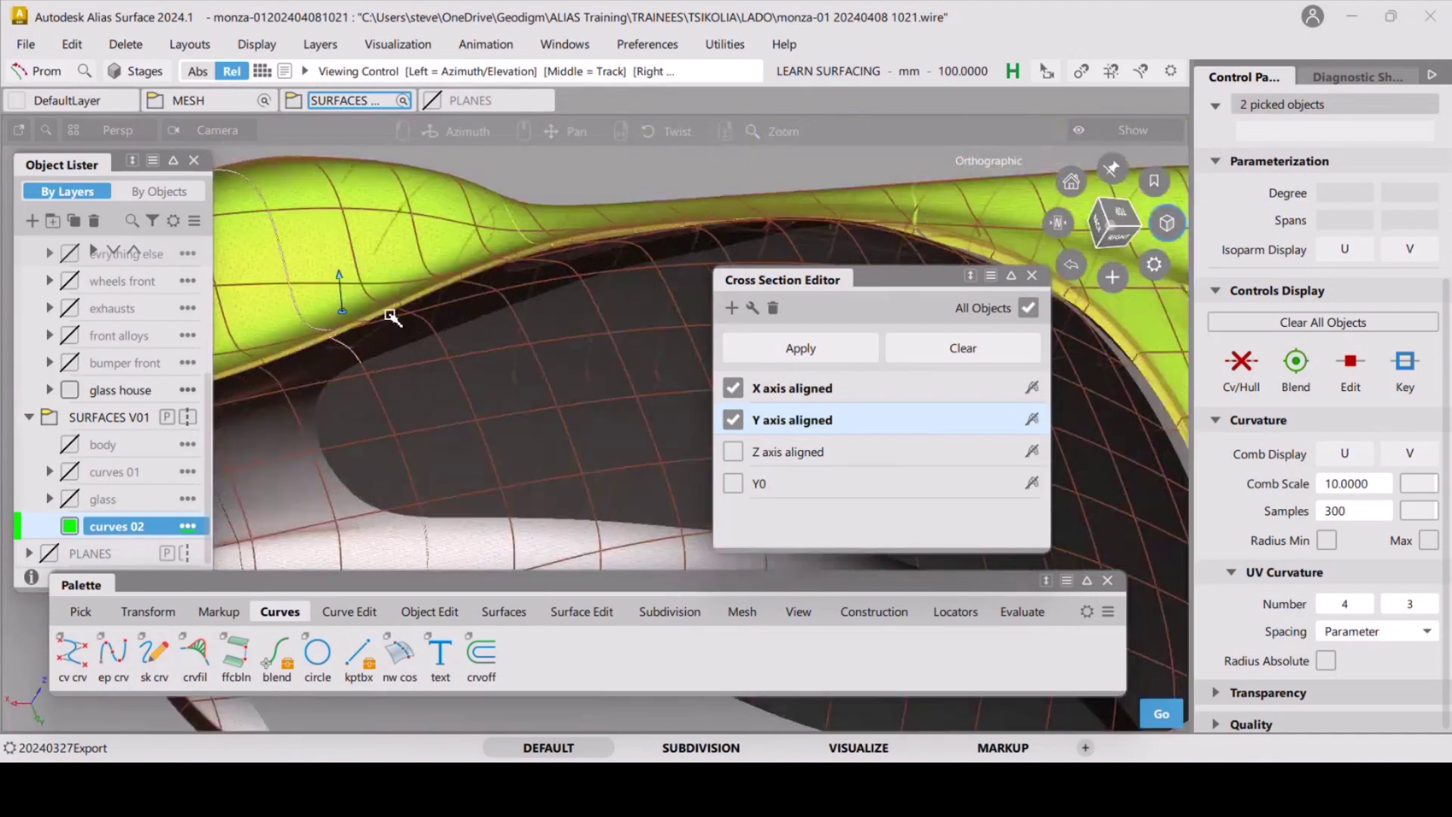
alt+shift+drag(616, 249, 594, 340)
key(space)
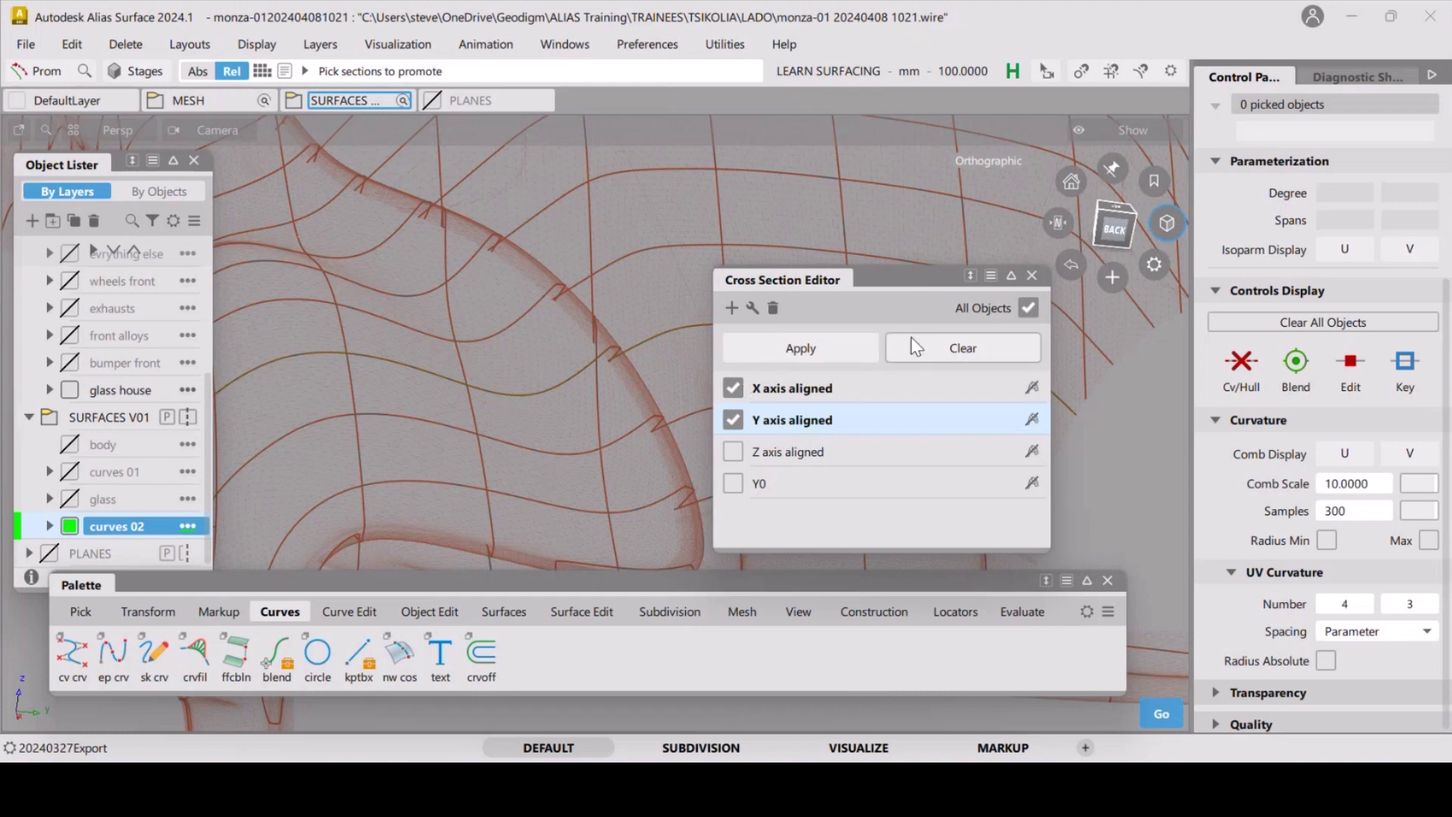
Clear all cross sections, close the Cross Section Editor and check the promoted section curve at the glass house edge.
click(950, 346)
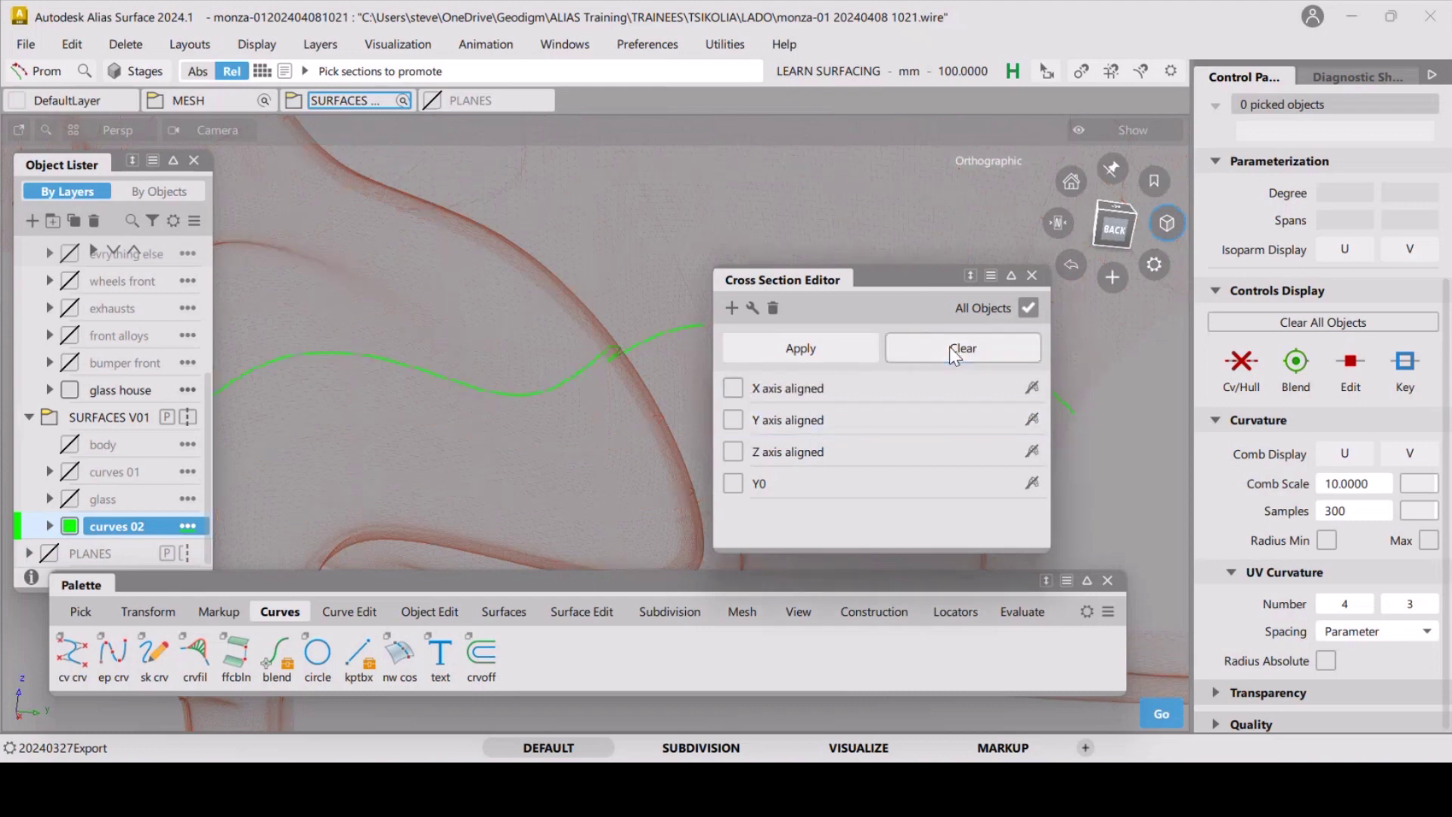
click(1031, 276)
ctrl+shift+drag(613, 385, 681, 407)
click(593, 379)
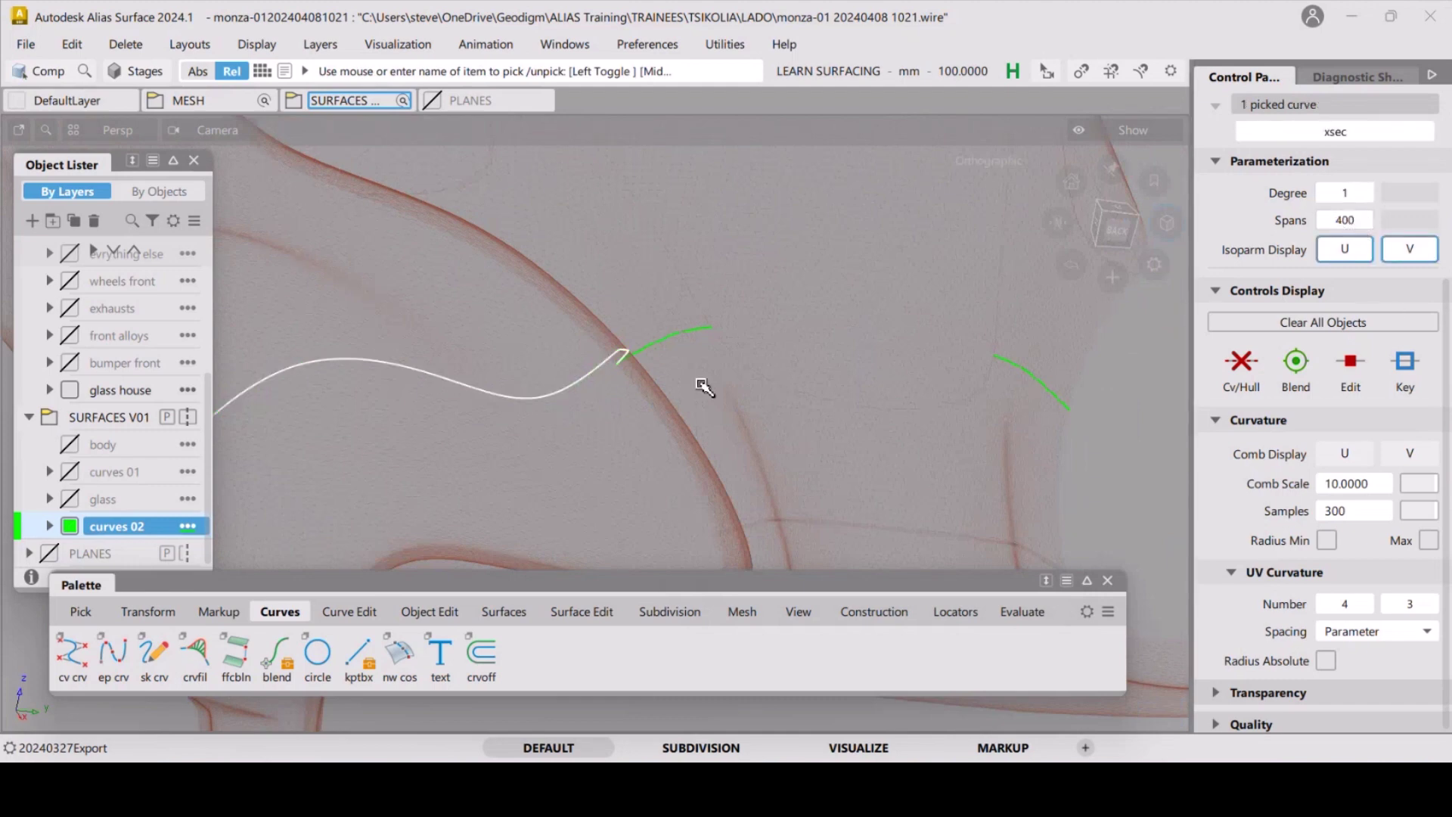
ctrl+shift+drag(726, 394, 665, 389)
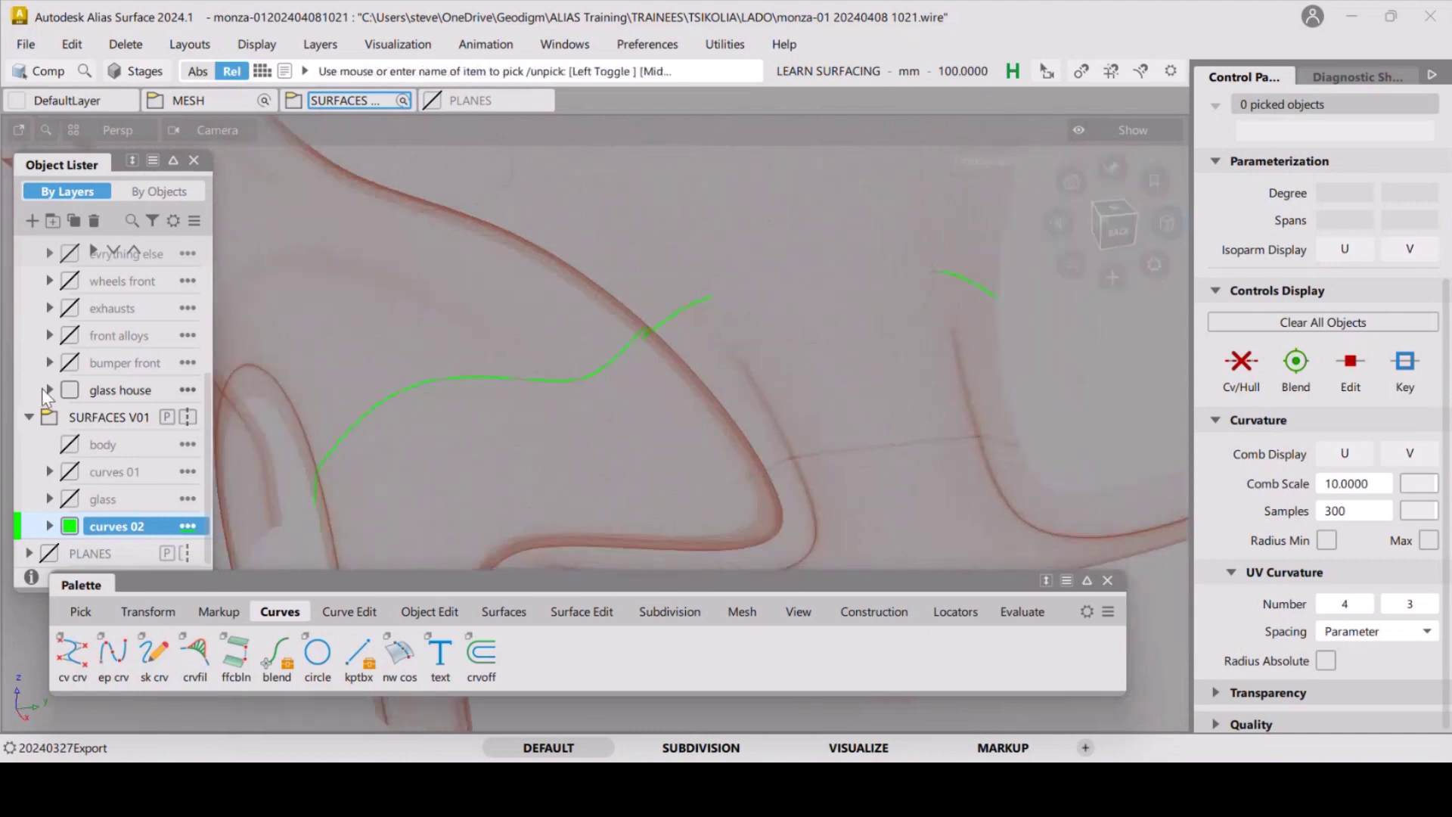
Collapse the MESH folder and hide it.
scroll(35, 337, up, 5)
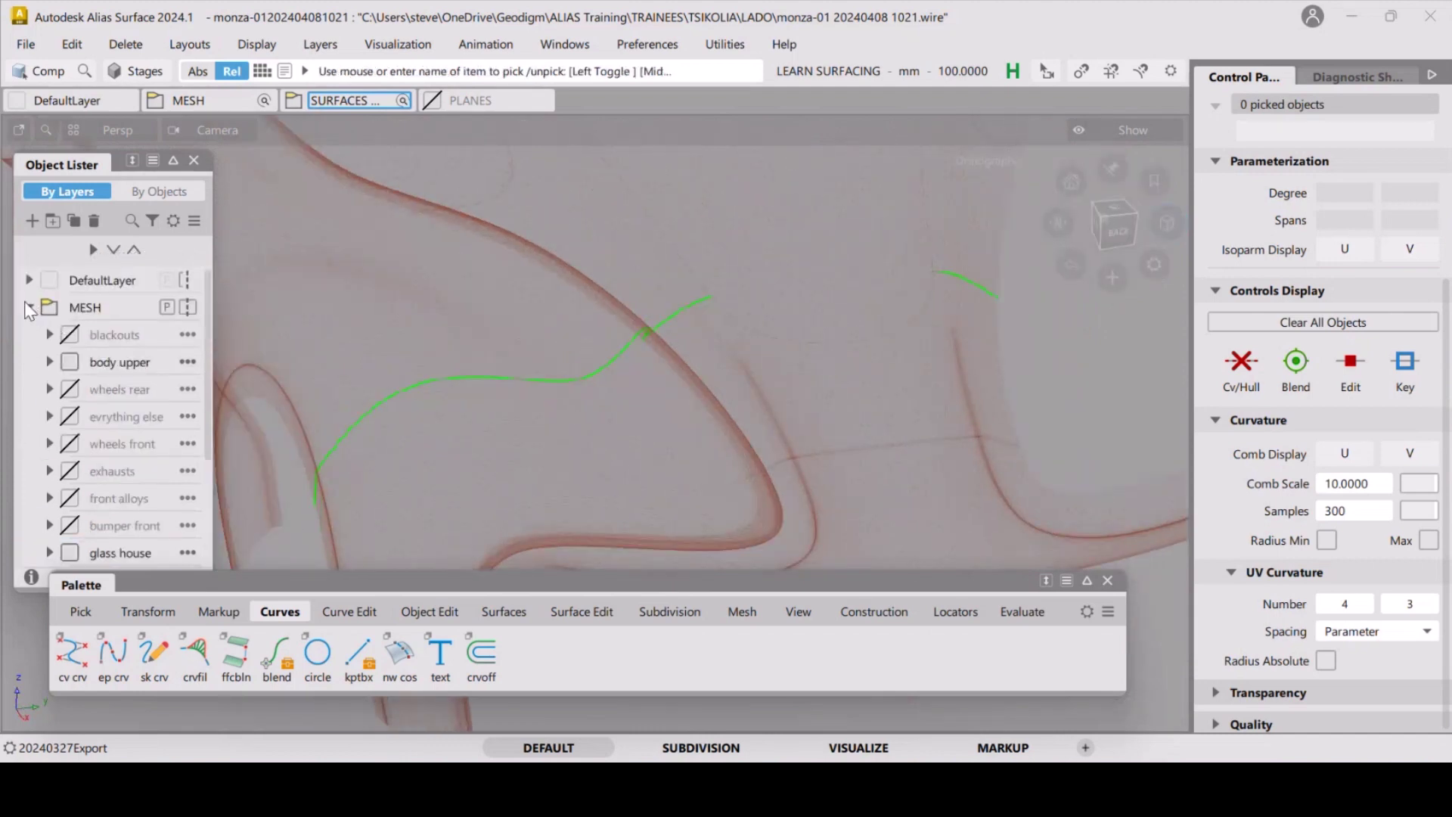
click(28, 307)
click(49, 309)
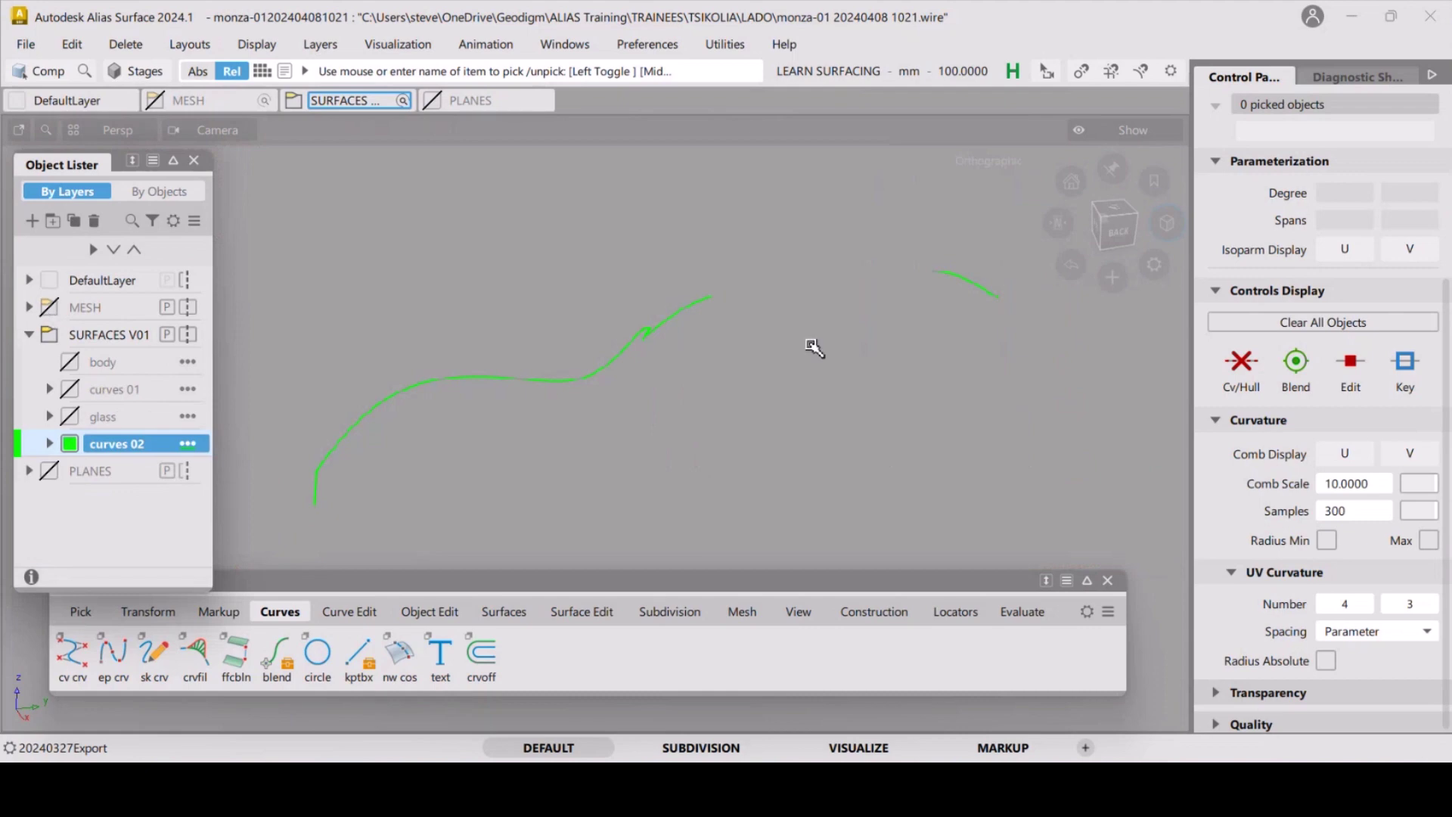
click(1121, 237)
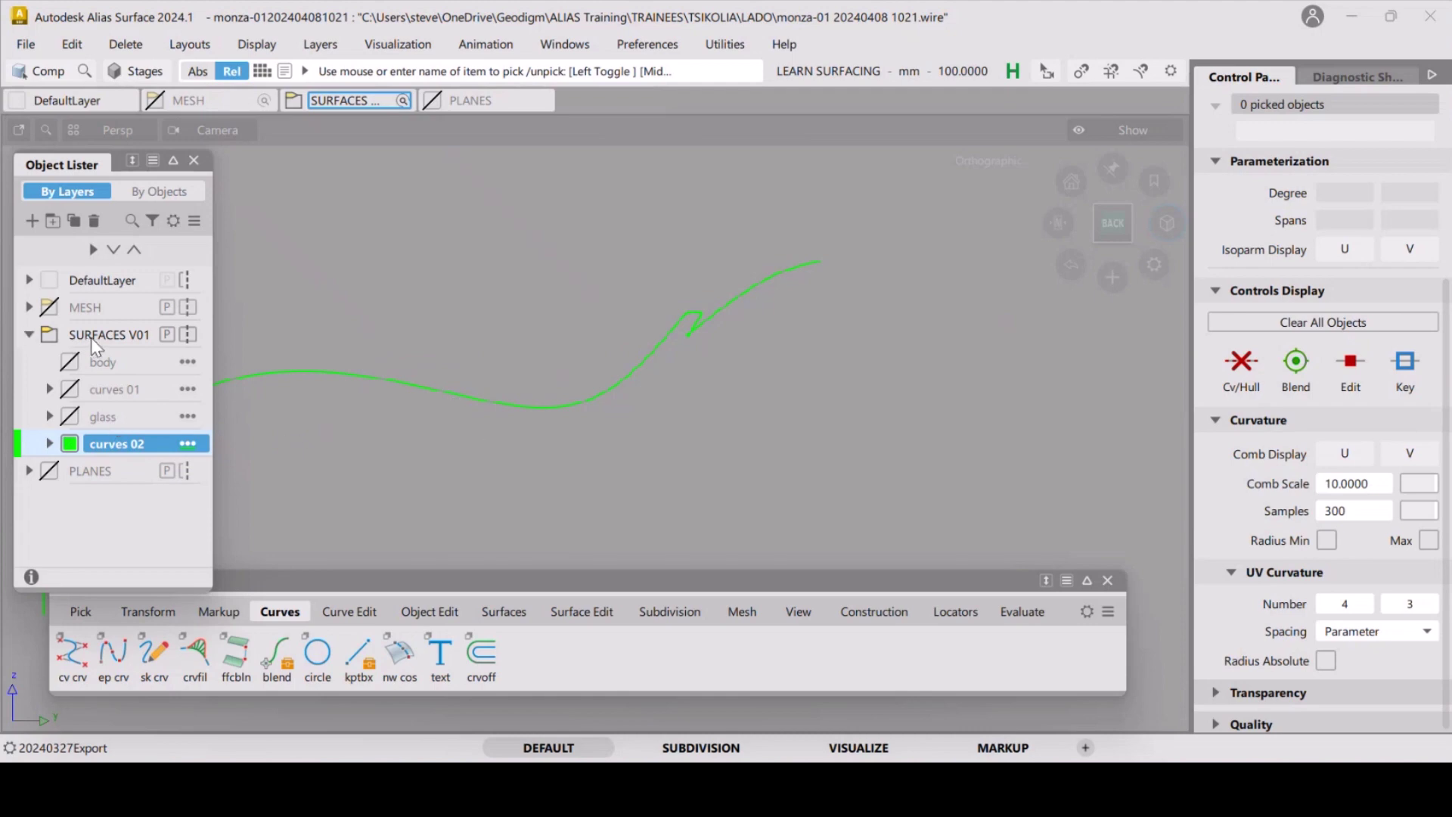
Add a new layer to the SURFACES V01 folder and name it curves 03.
right_click(112, 349)
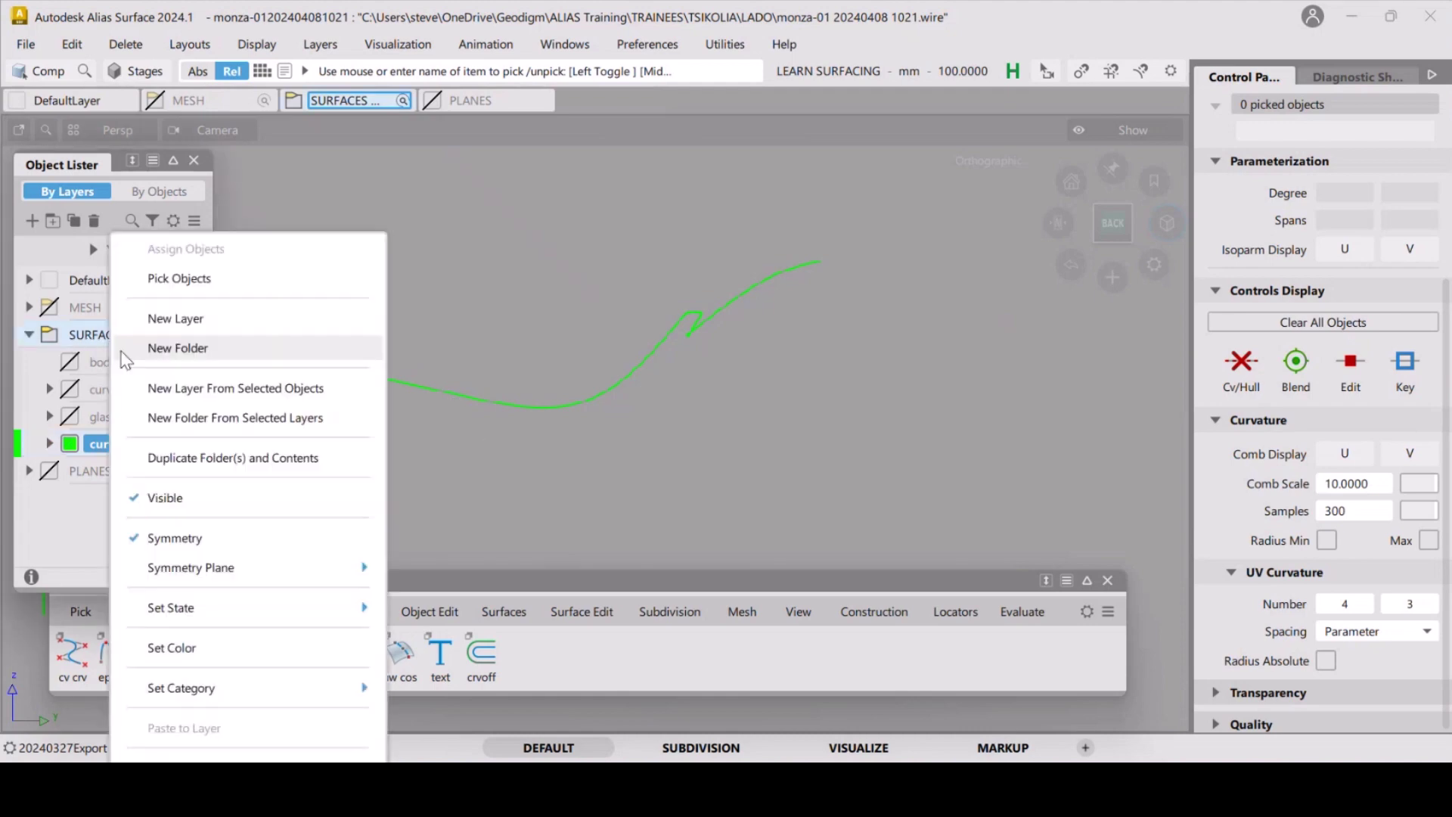
click(162, 315)
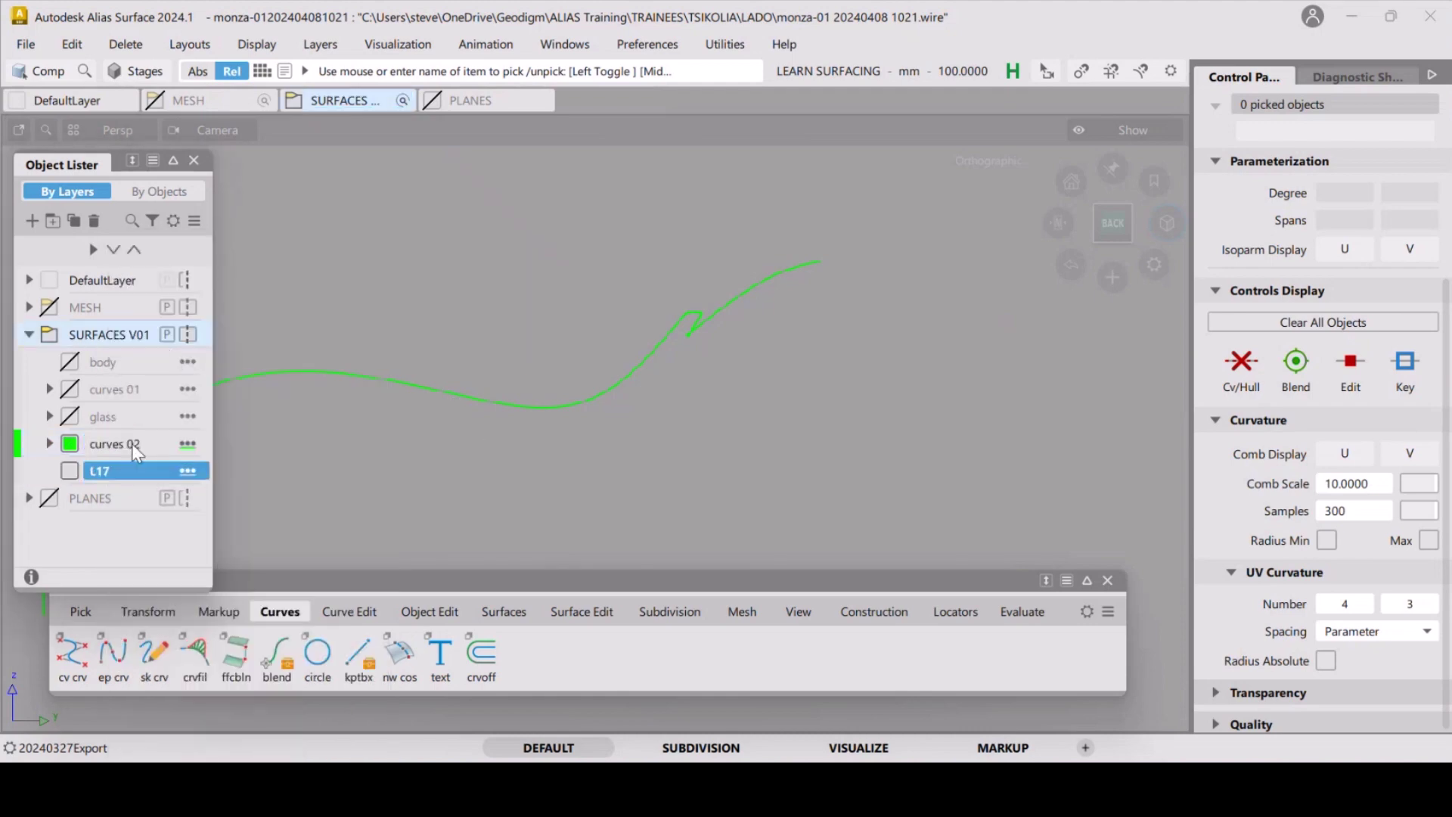
double_click(100, 470)
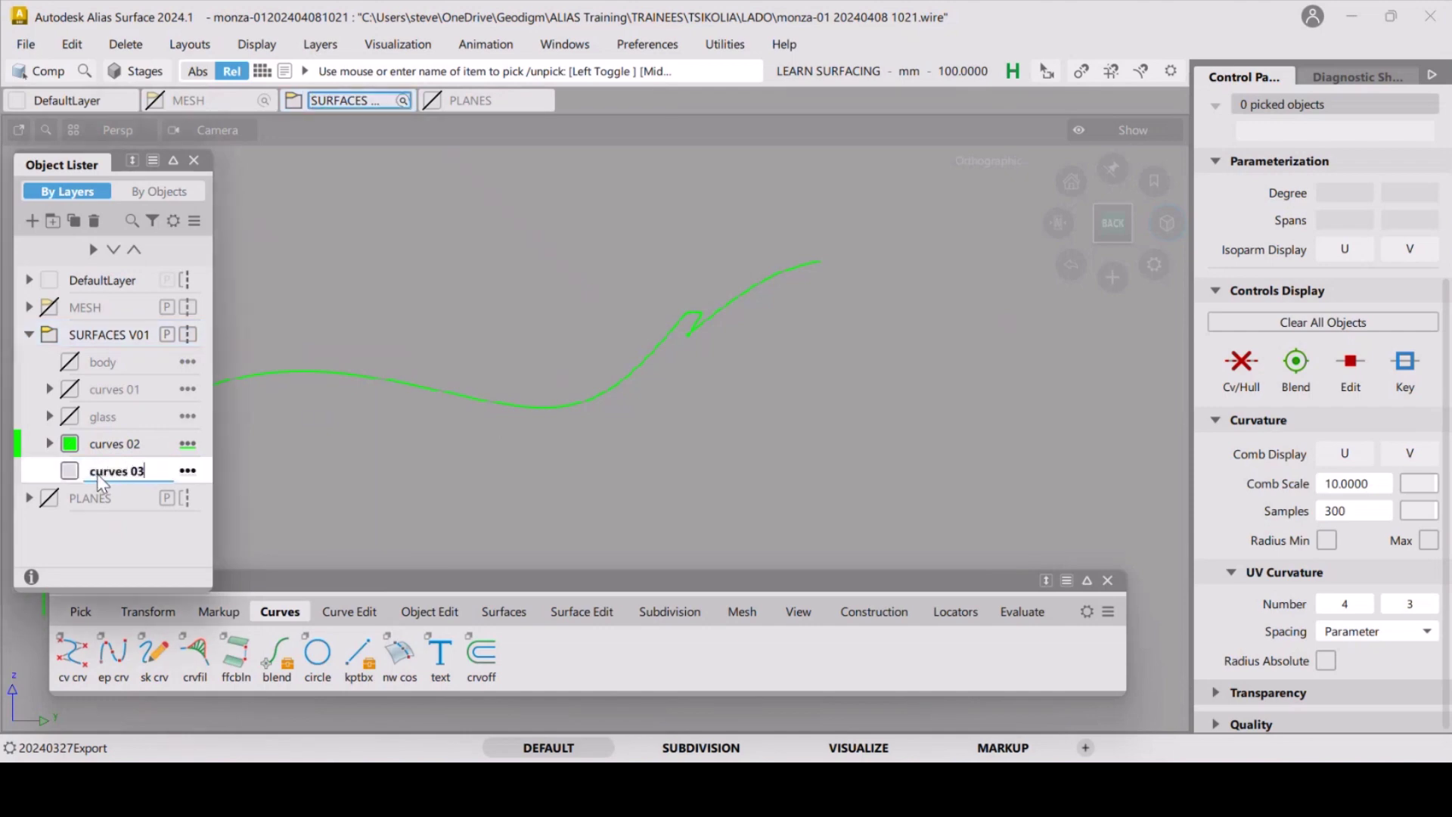
key(Return)
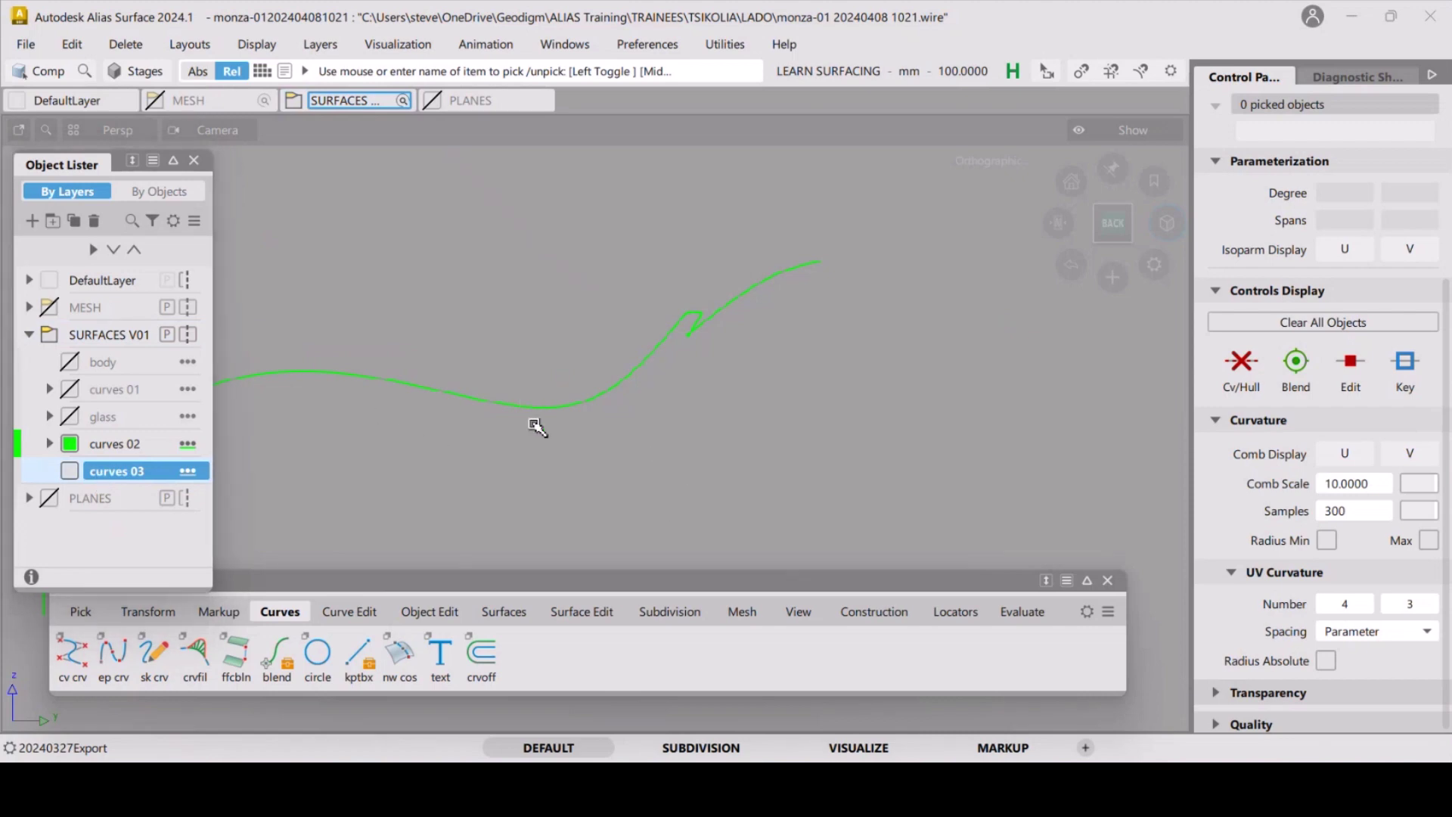
Draw two separate straight two-point CV curves along the promoted section, one before the dip and one crossing the notch at the glass house edge.
alt+shift+middle_drag(535, 432, 651, 441)
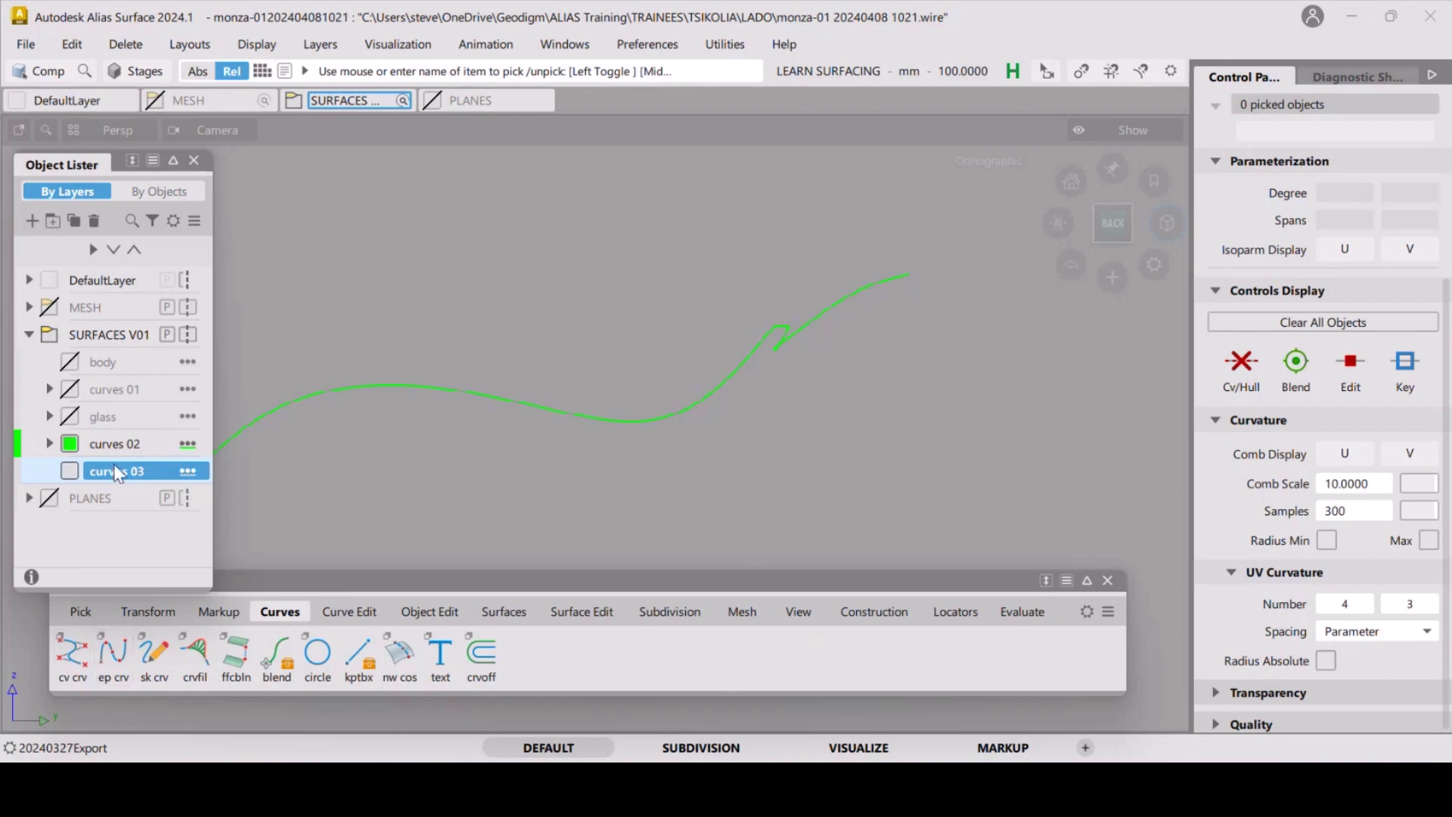
click(72, 655)
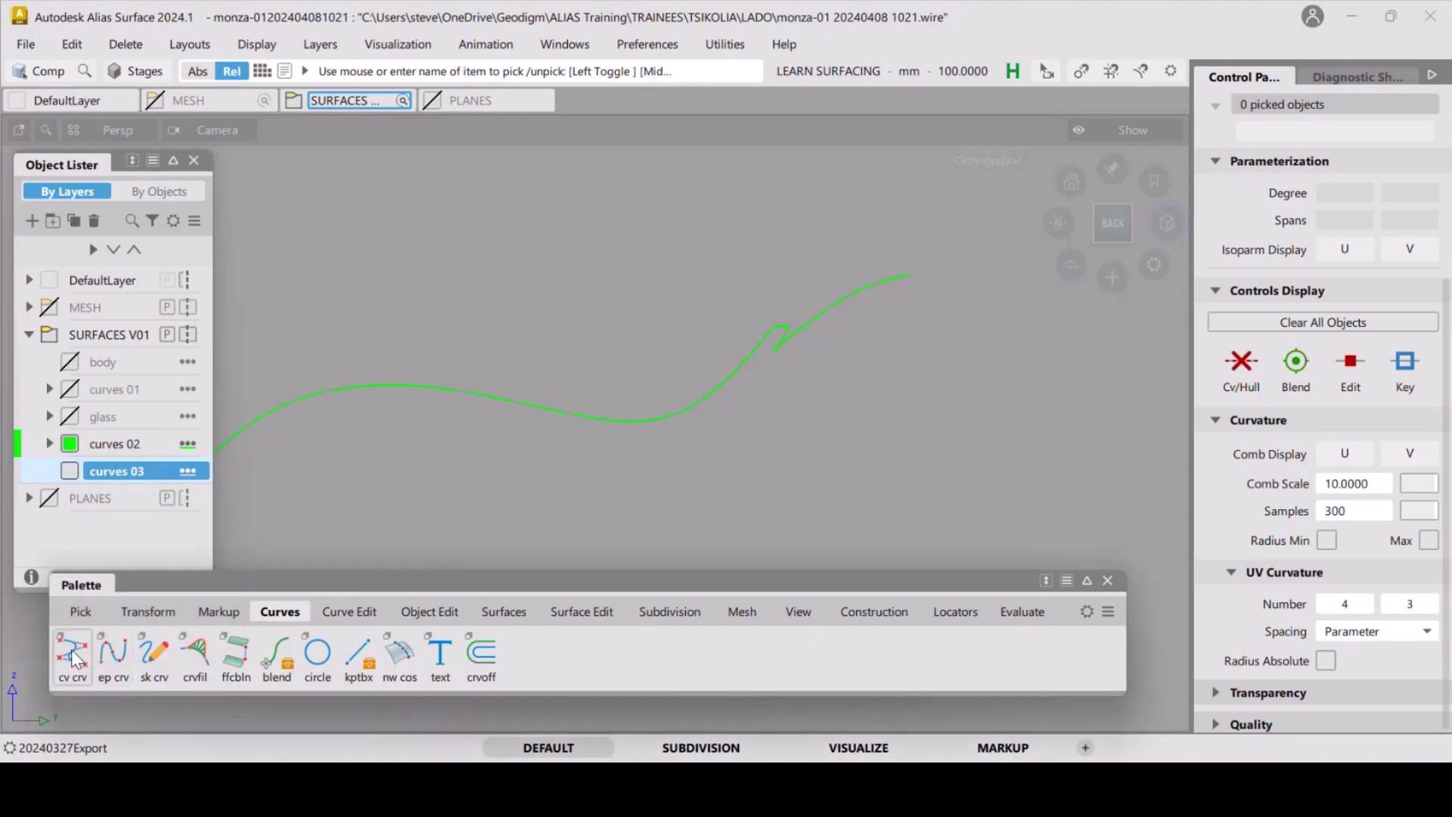
click(380, 386)
click(571, 414)
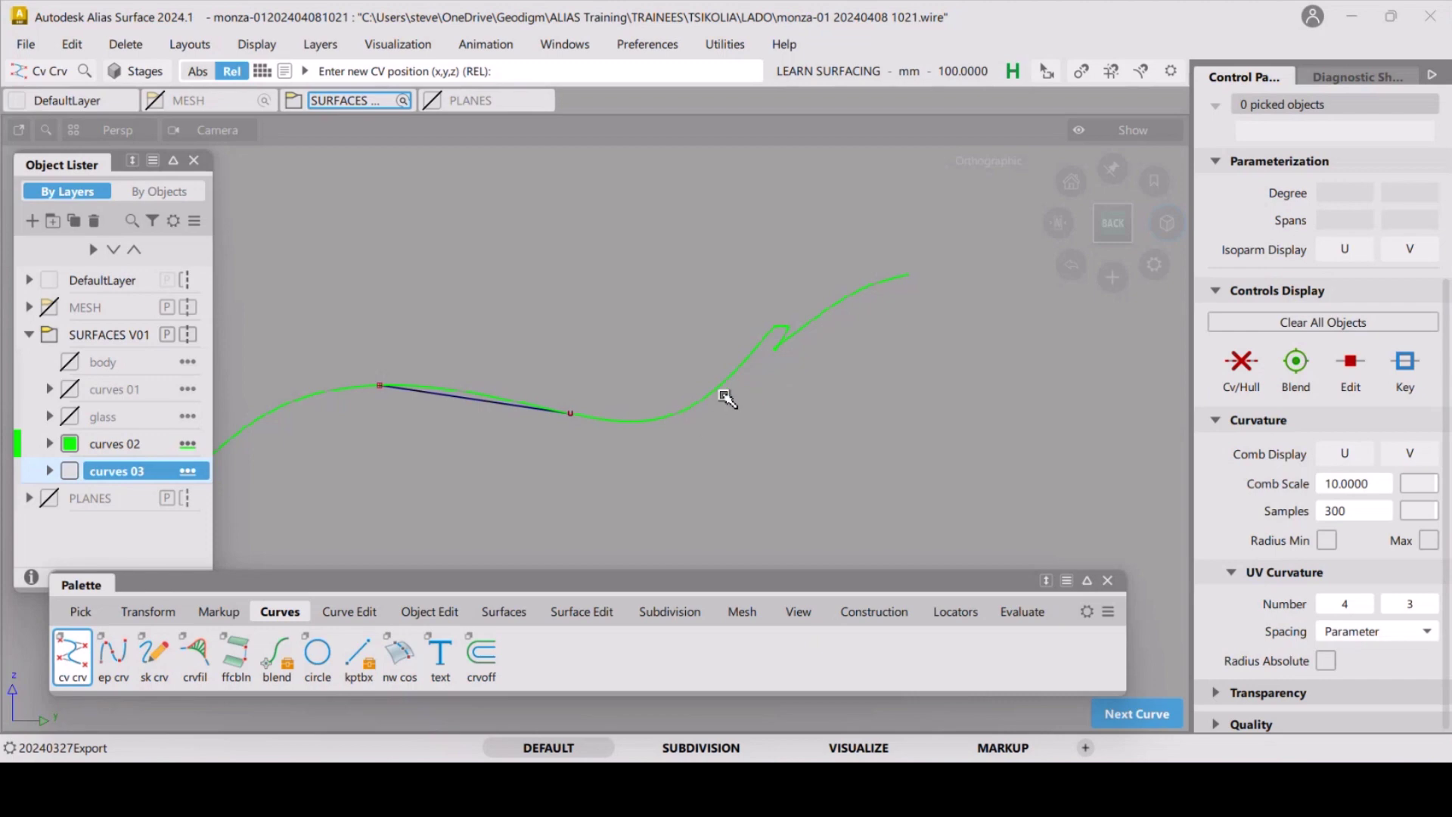
click(723, 391)
click(858, 292)
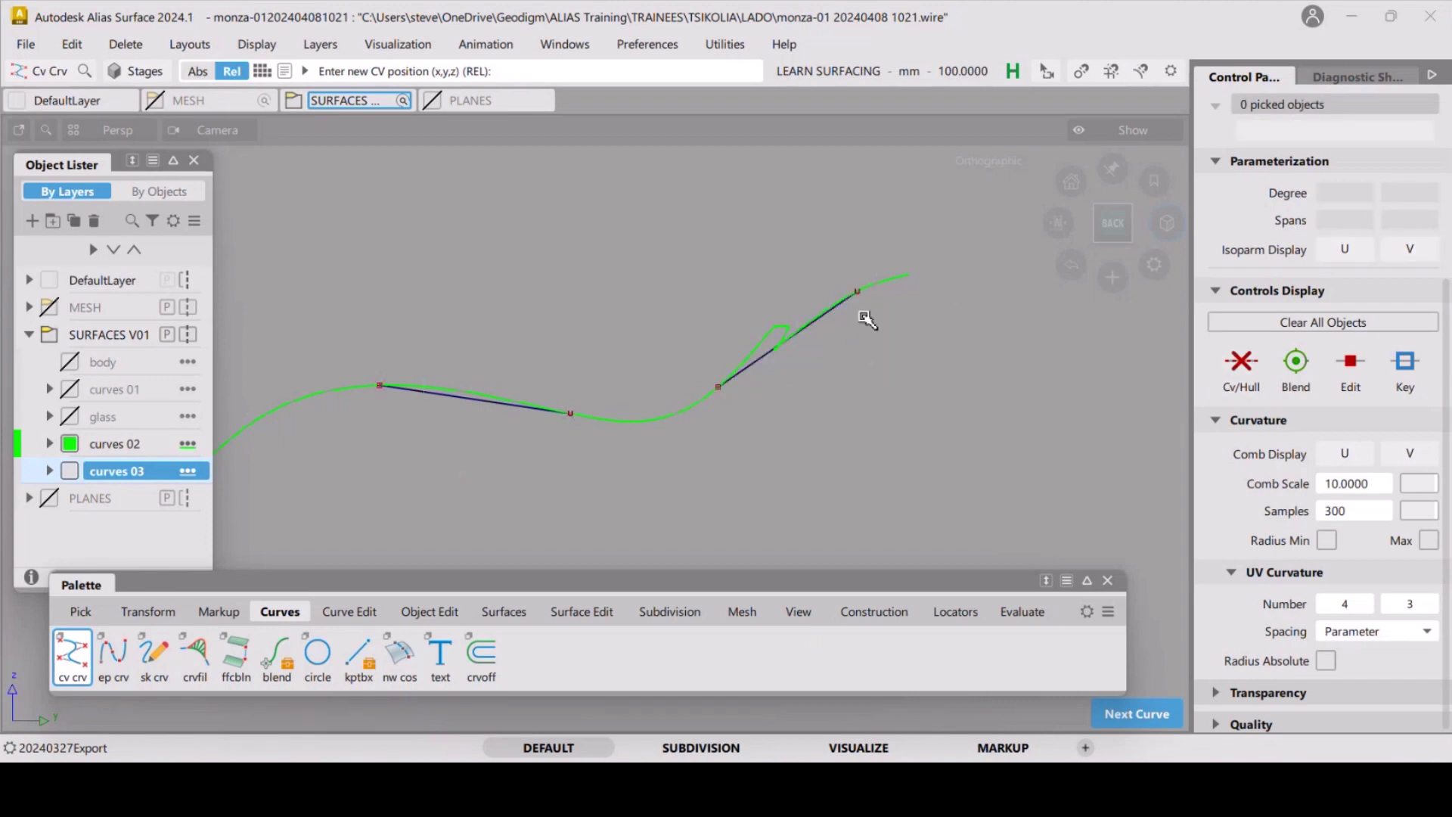
Extend the facing ends of both straight lines until they cross below the dip, and lengthen the first line slightly at its outer end.
key(e)
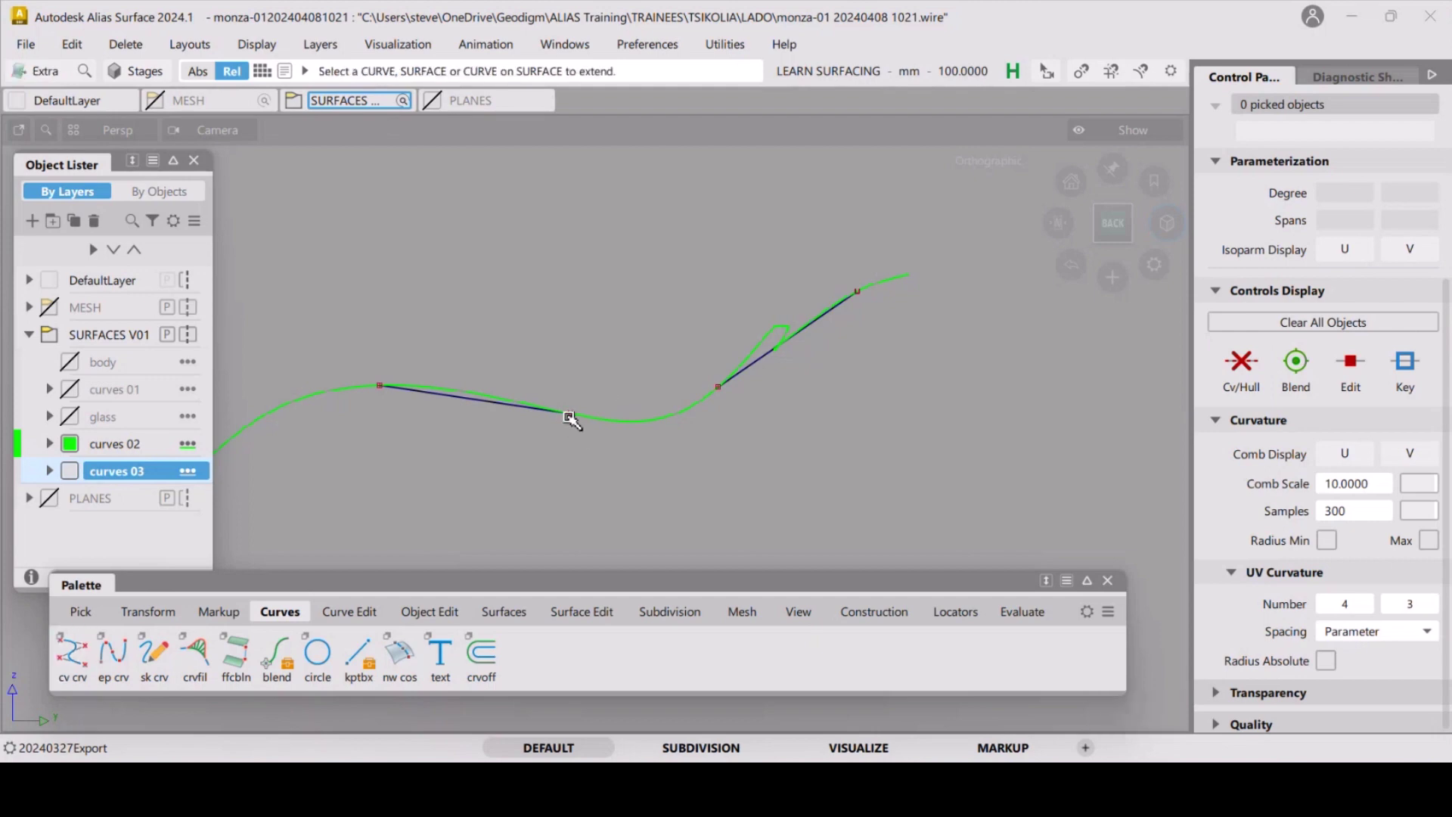
click(570, 417)
click(622, 457)
drag(616, 466, 746, 489)
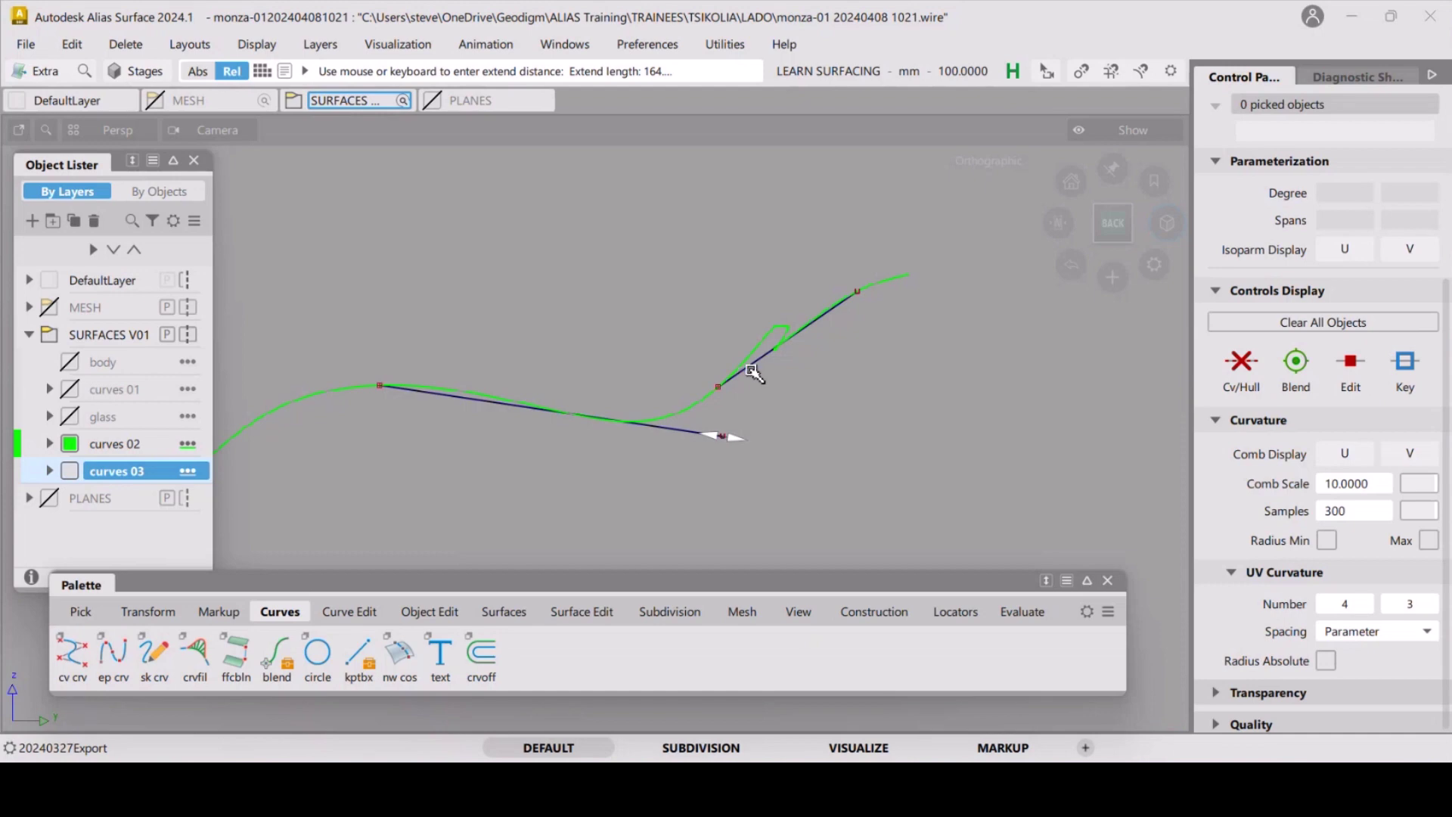
drag(751, 375, 753, 466)
alt+shift+right_drag(754, 465, 685, 415)
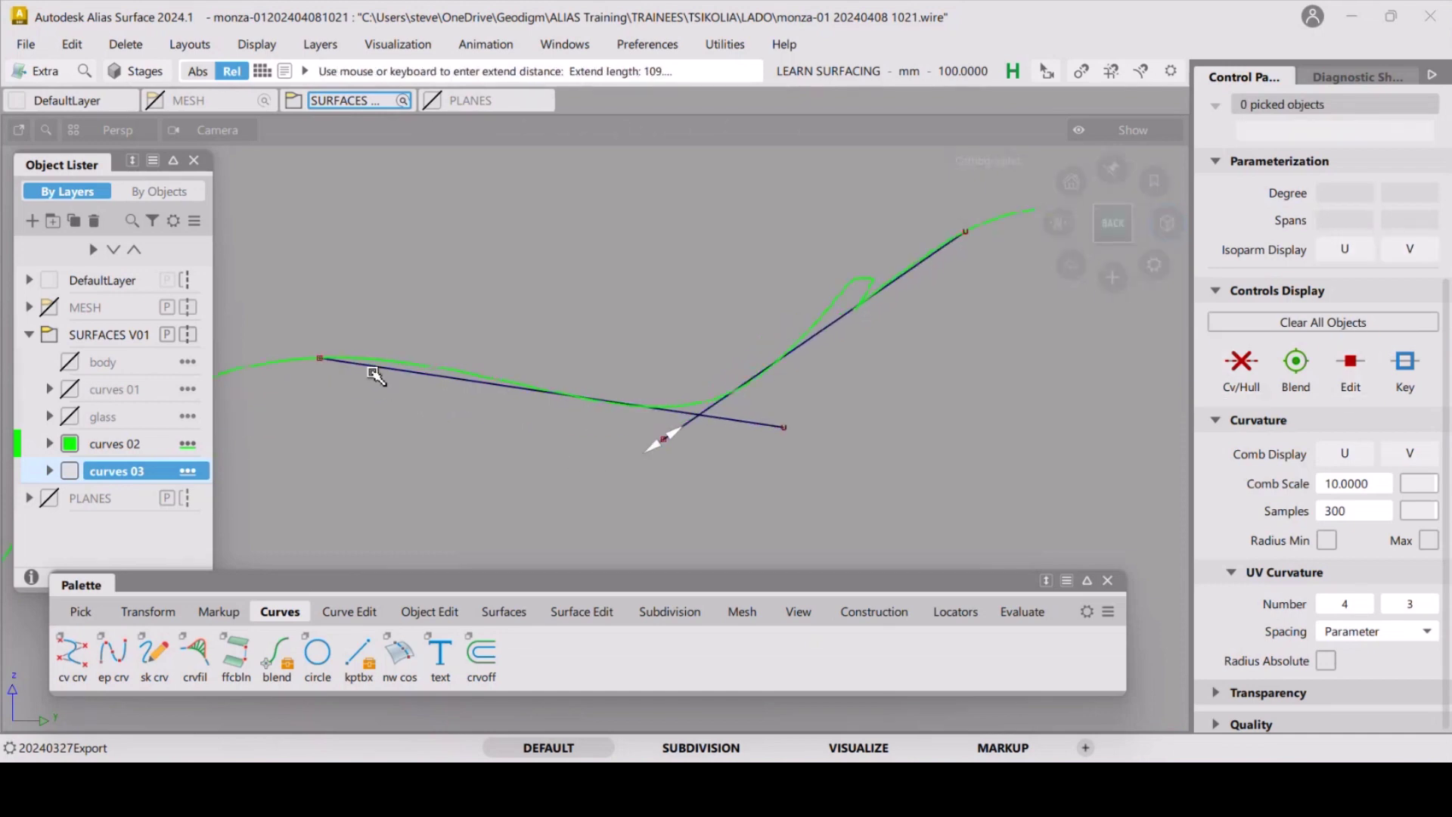
drag(376, 371, 287, 354)
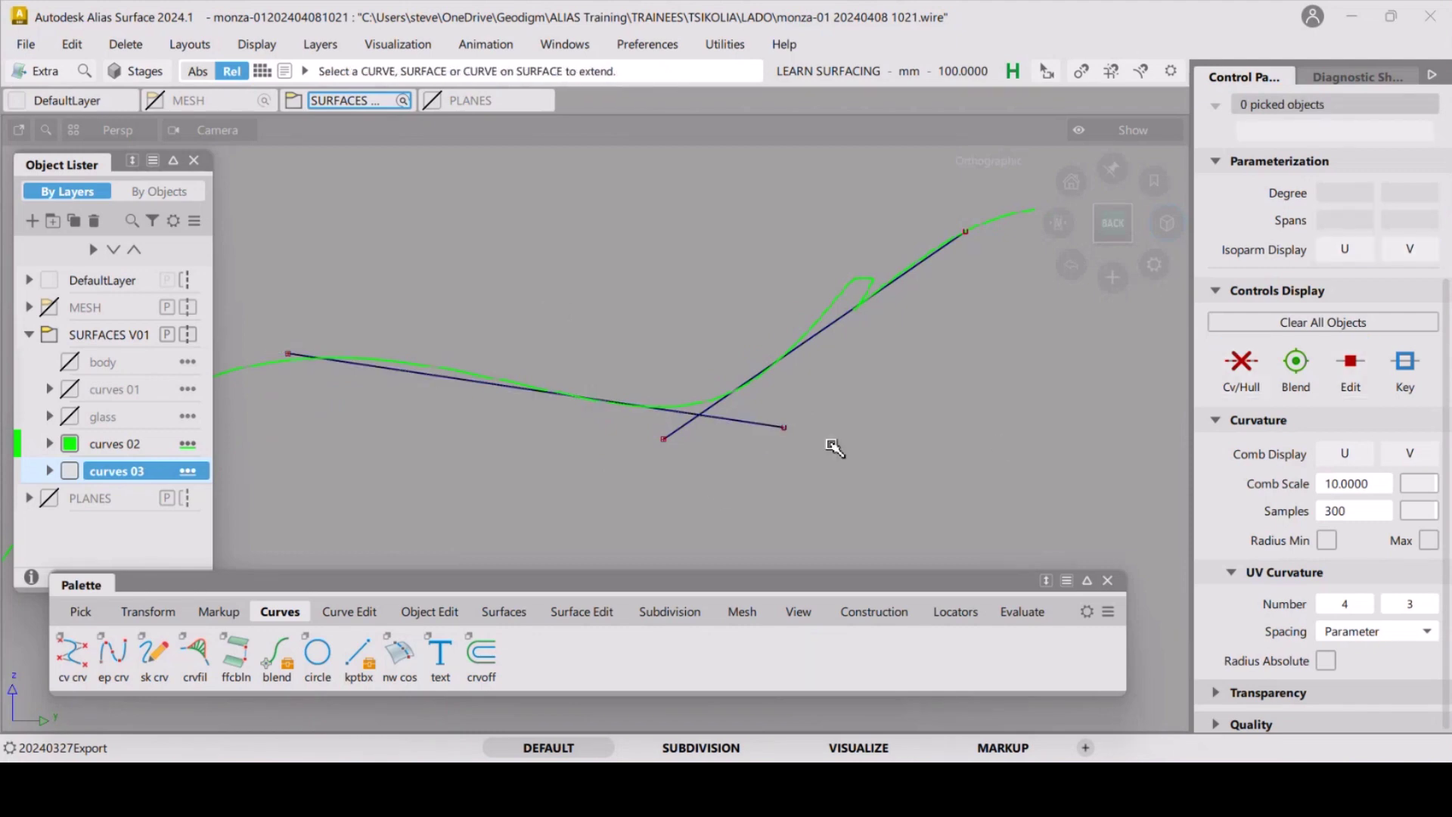
Raise the straight line before the dip to degree 2, keeping a single span.
ctrl+shift+drag(715, 490, 759, 503)
click(749, 457)
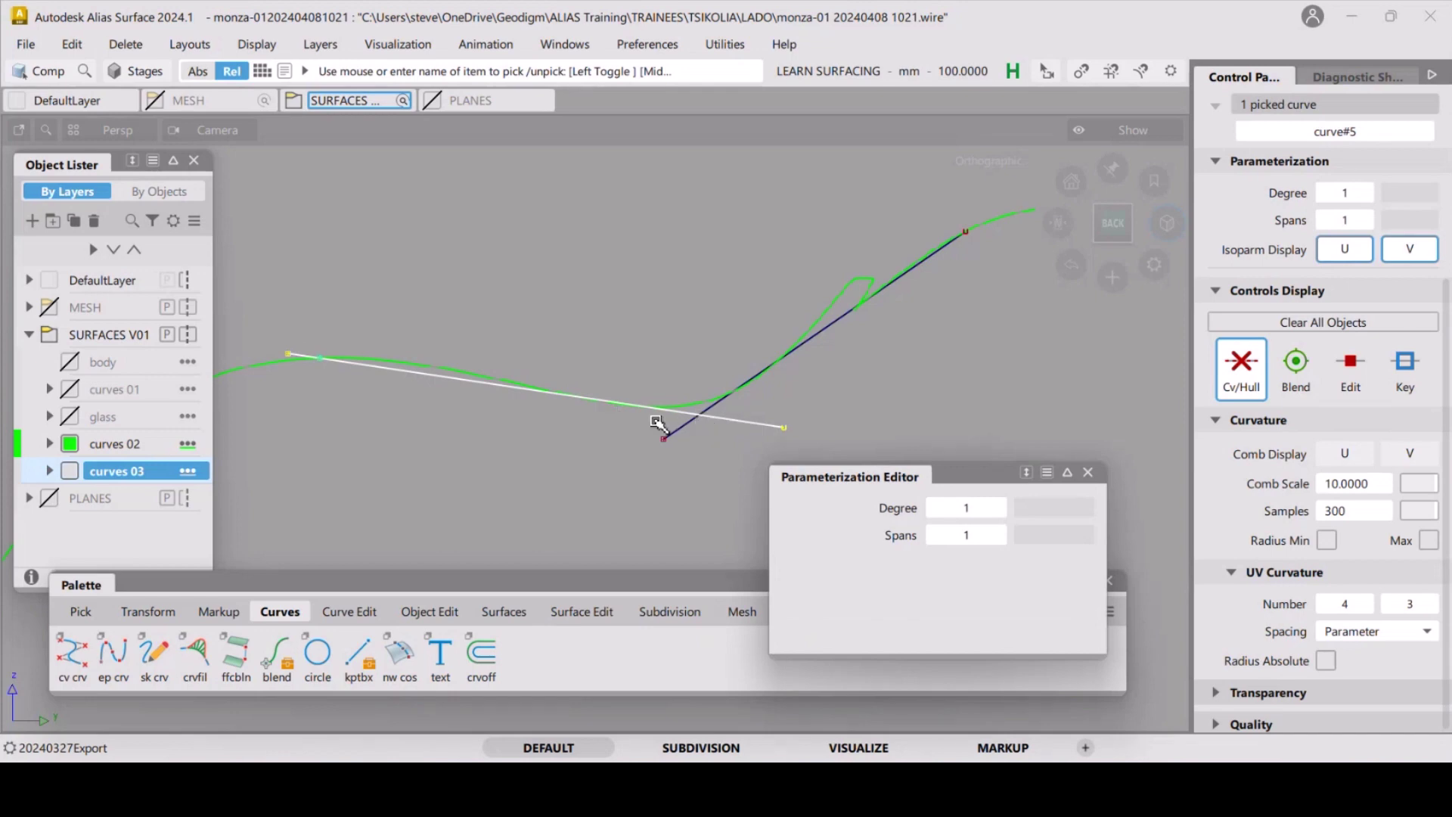
click(998, 508)
click(987, 437)
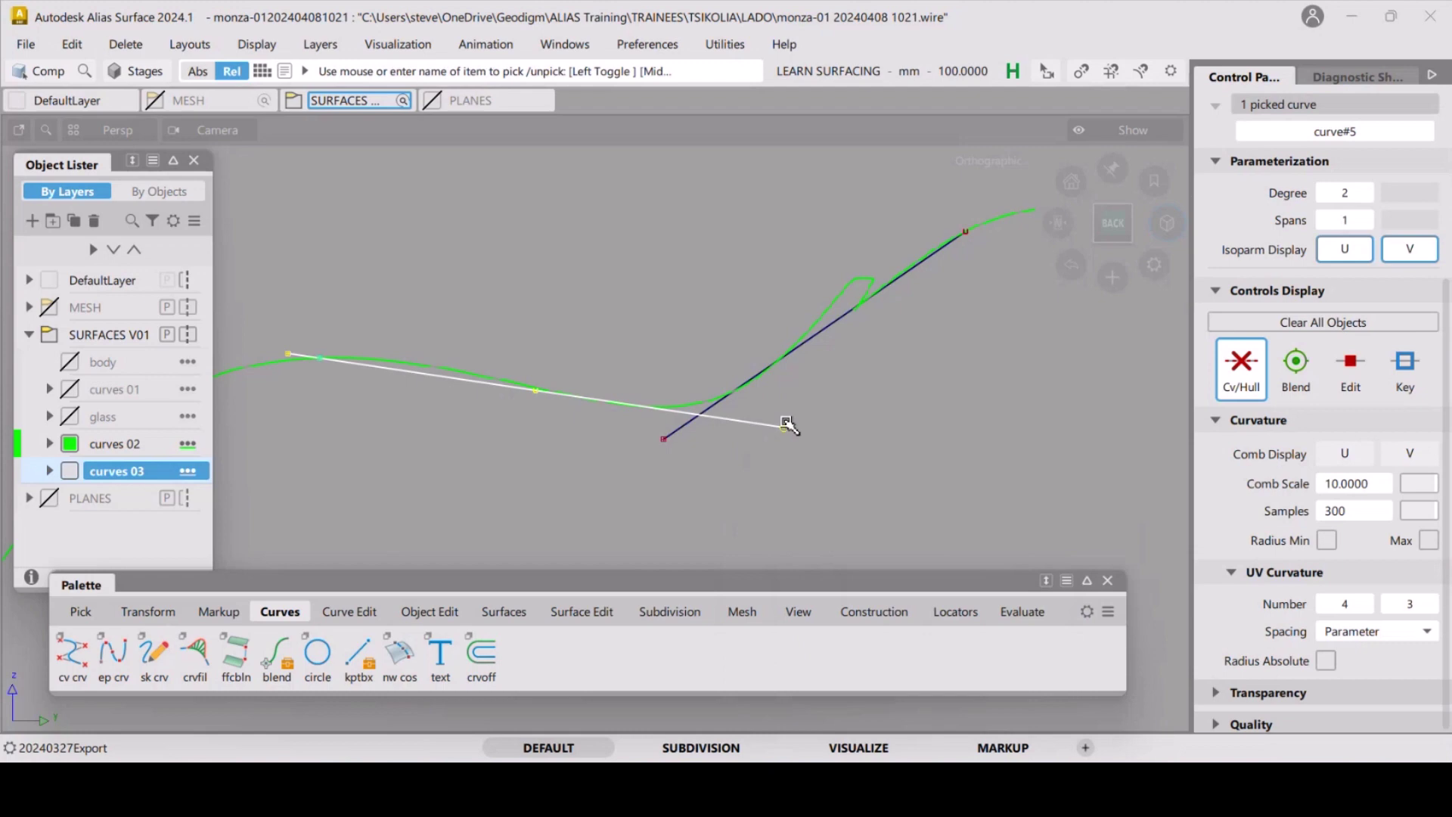
click(831, 490)
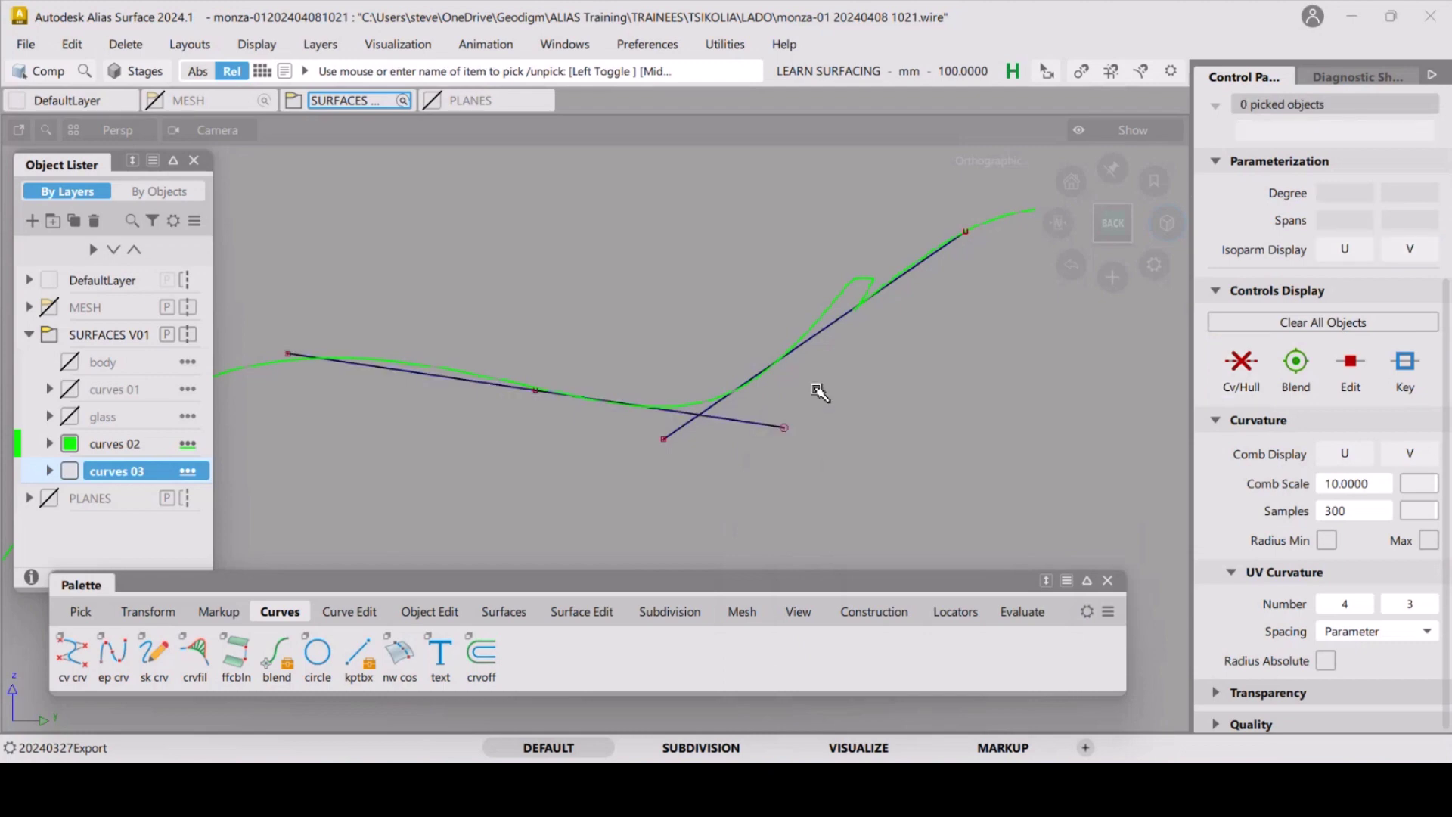
Move the middle and end CVs of the curve before the dip so it bows to follow the green mesh section.
right_click(897, 366)
click(885, 322)
drag(534, 390, 510, 364)
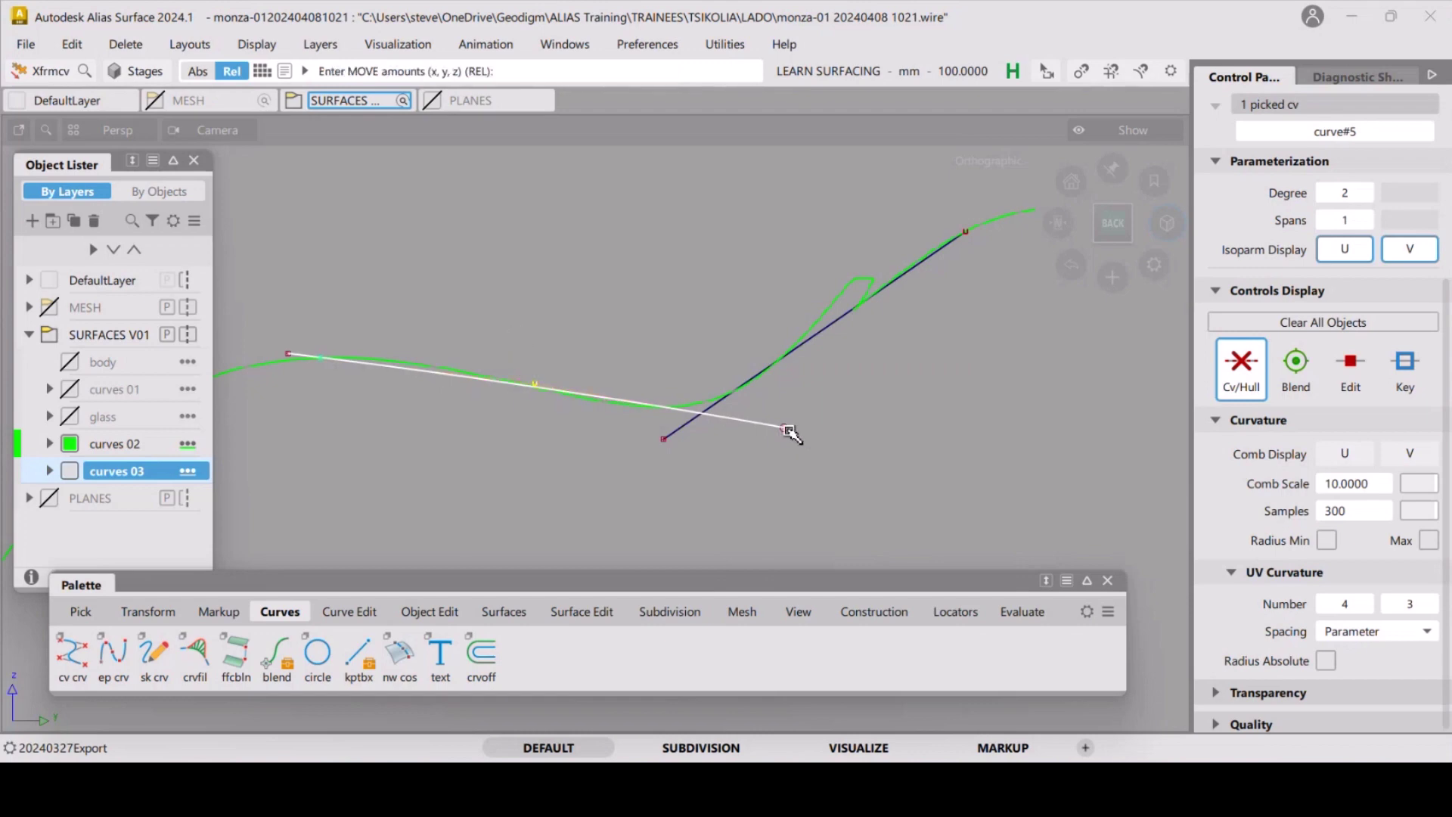
drag(789, 430, 522, 347)
click(540, 389)
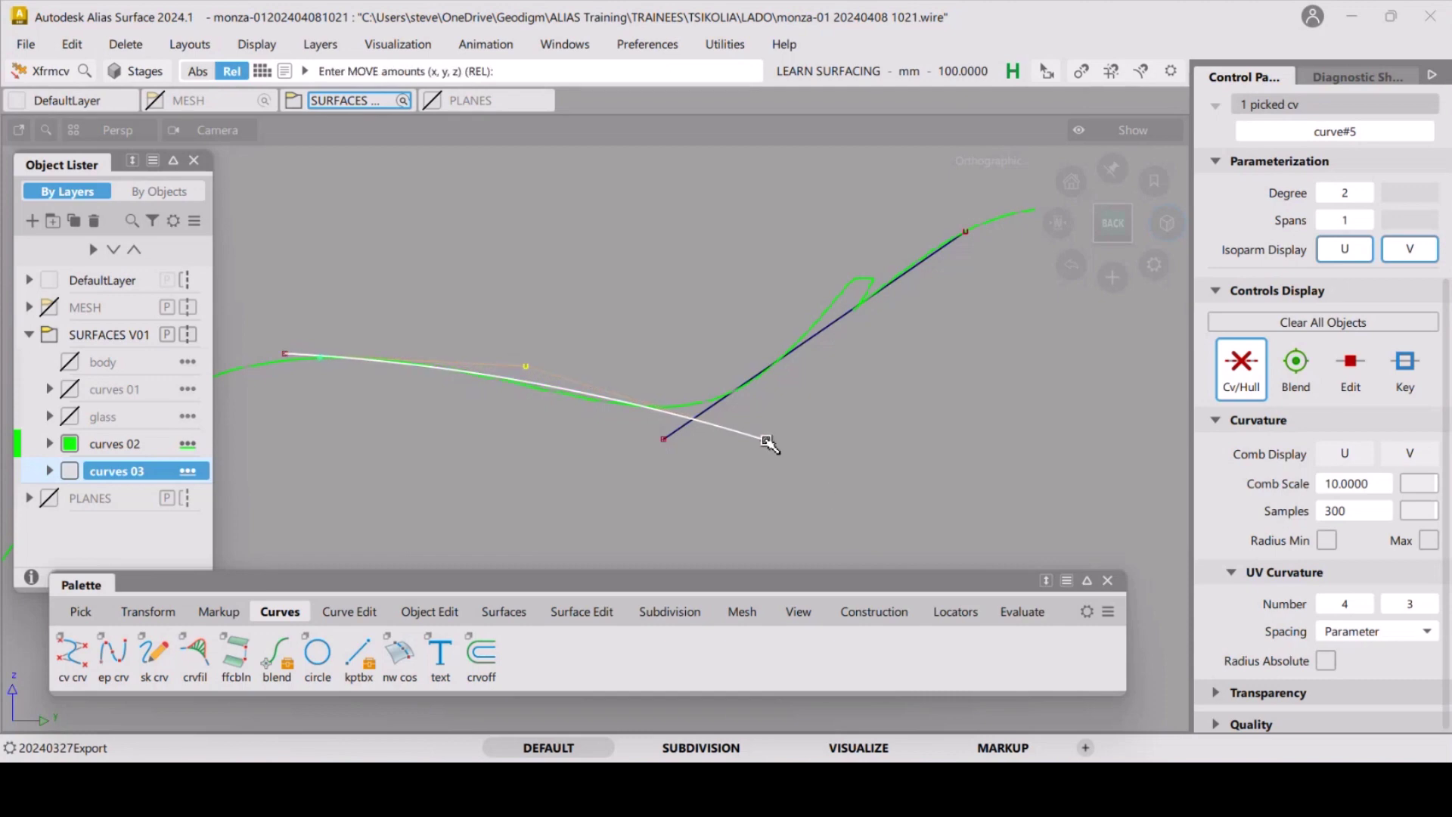
click(766, 442)
drag(766, 442, 770, 579)
click(291, 355)
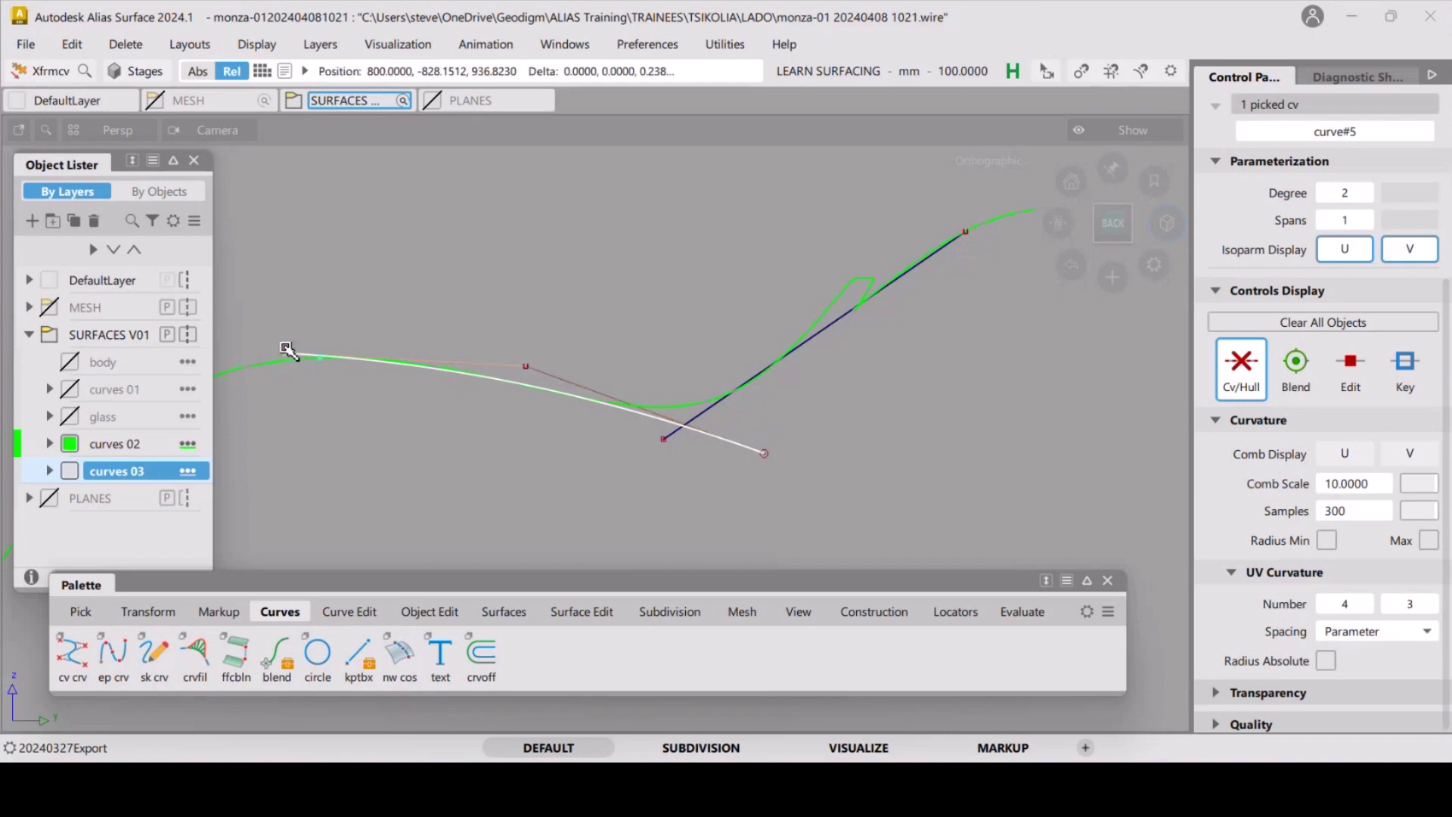
drag(291, 355, 309, 326)
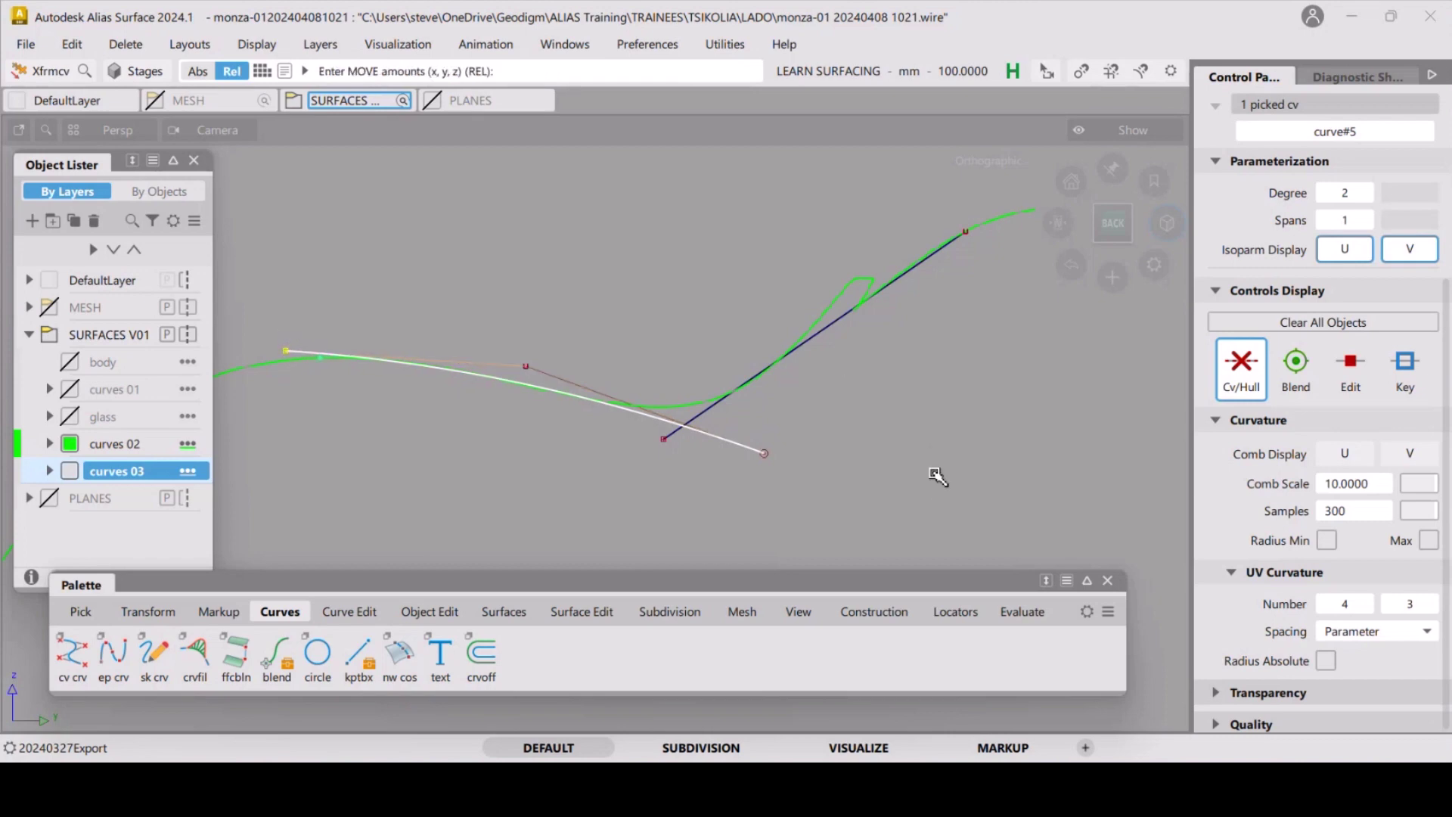
Raise the straight line crossing the notch to degree 2, keeping a single span.
click(860, 345)
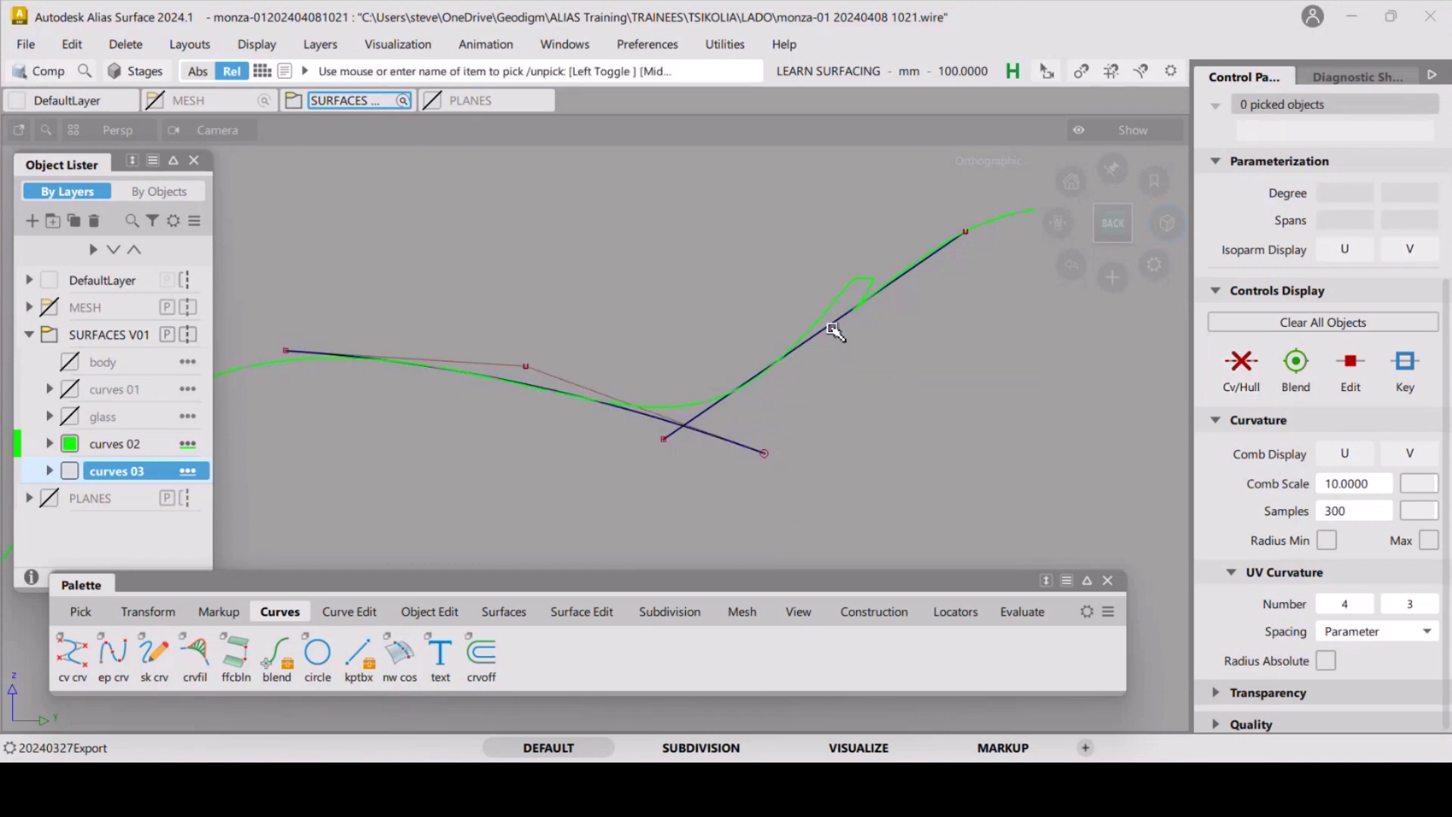
click(836, 321)
alt+shift+middle_drag(915, 380, 892, 382)
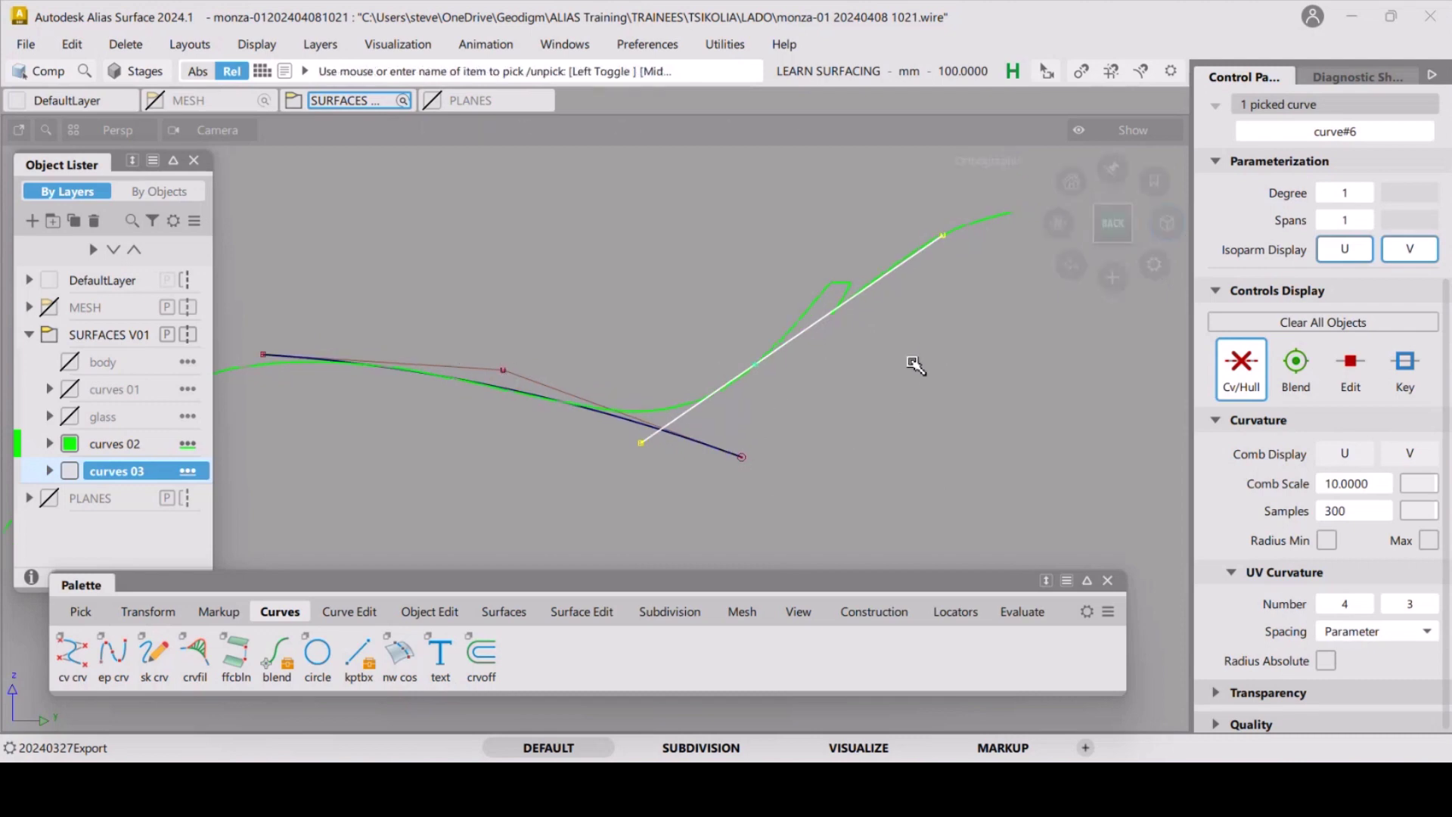
key(p)
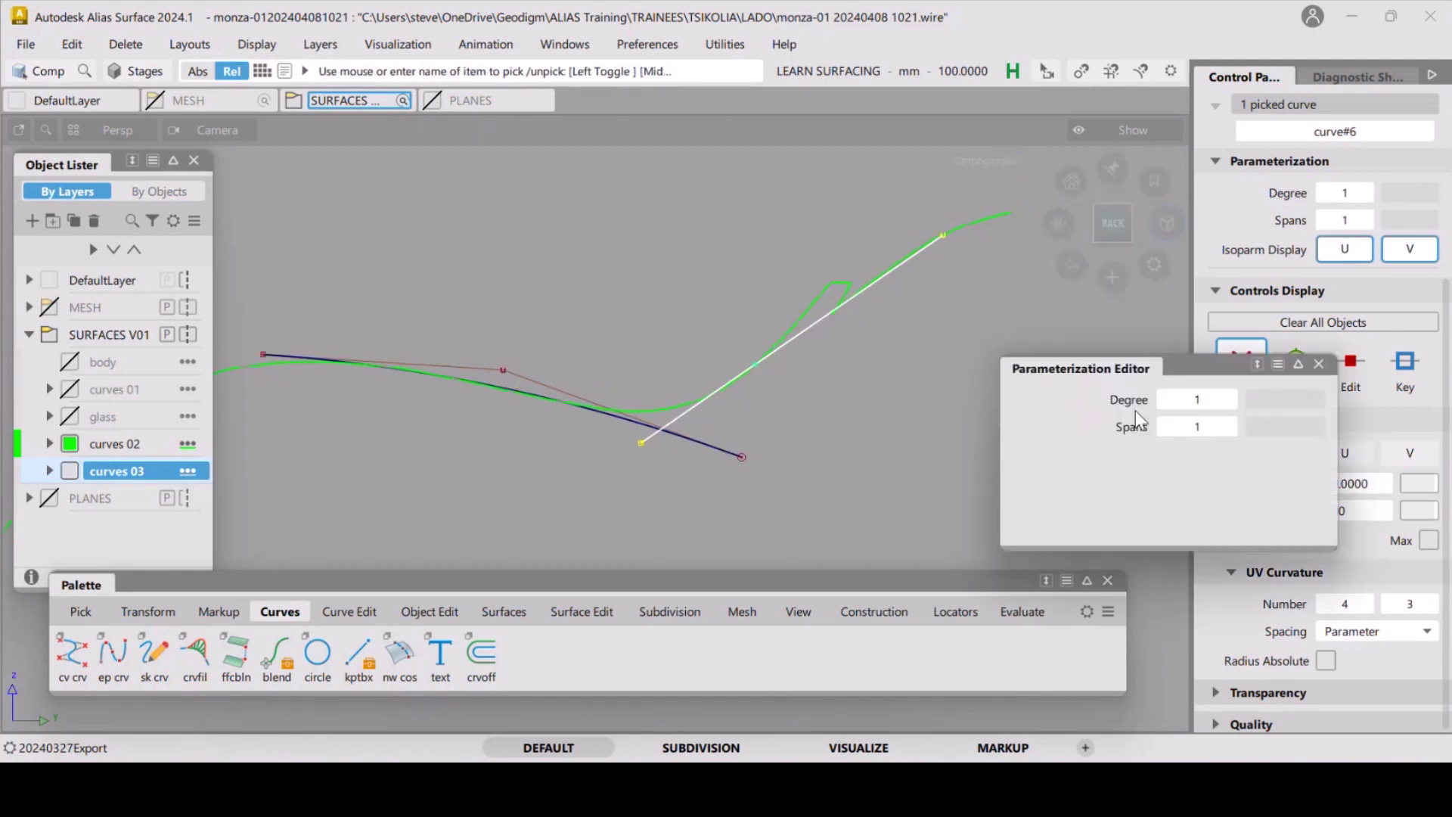
click(1228, 400)
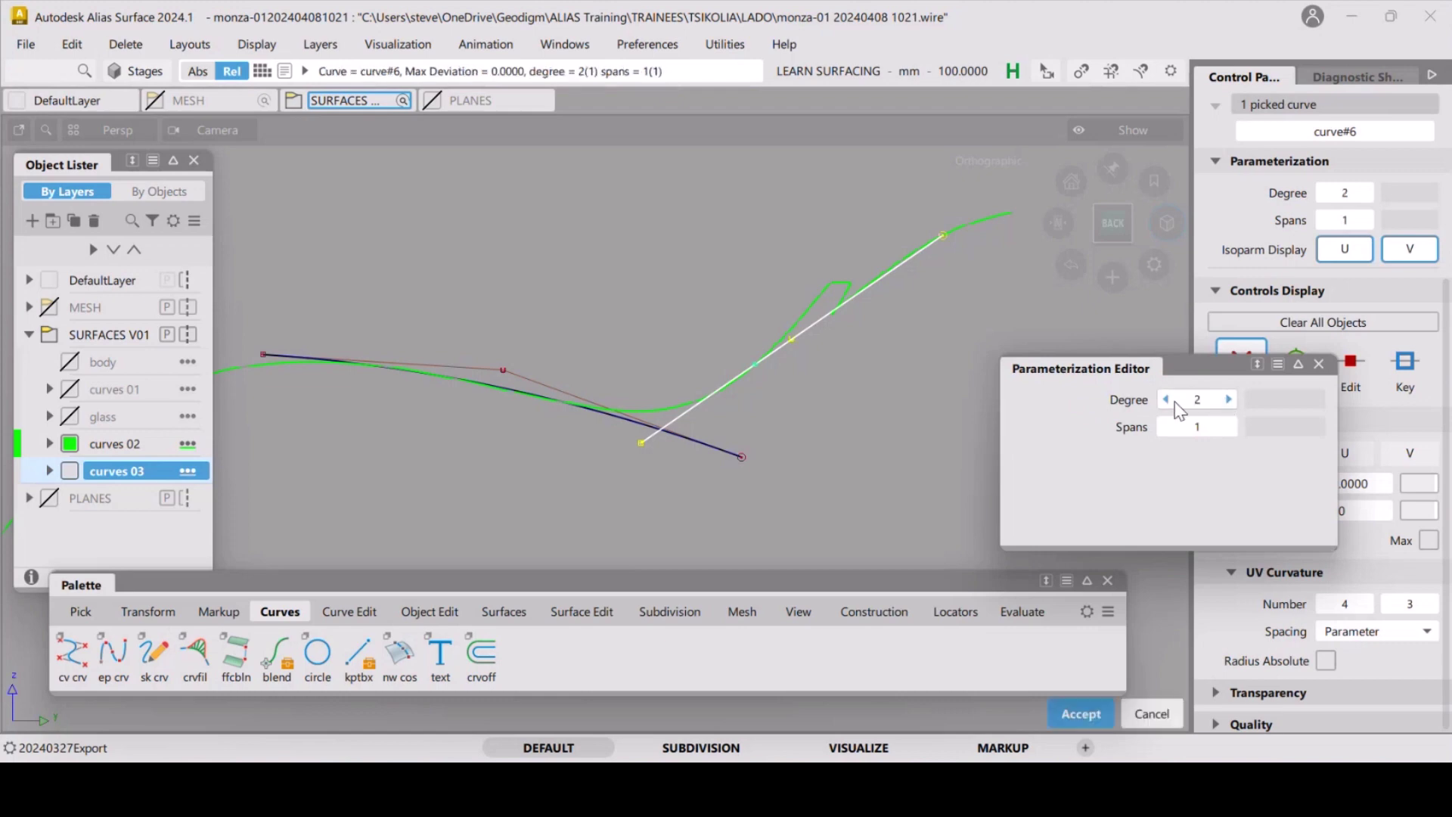
click(954, 406)
ctrl+shift+drag(955, 470, 925, 333)
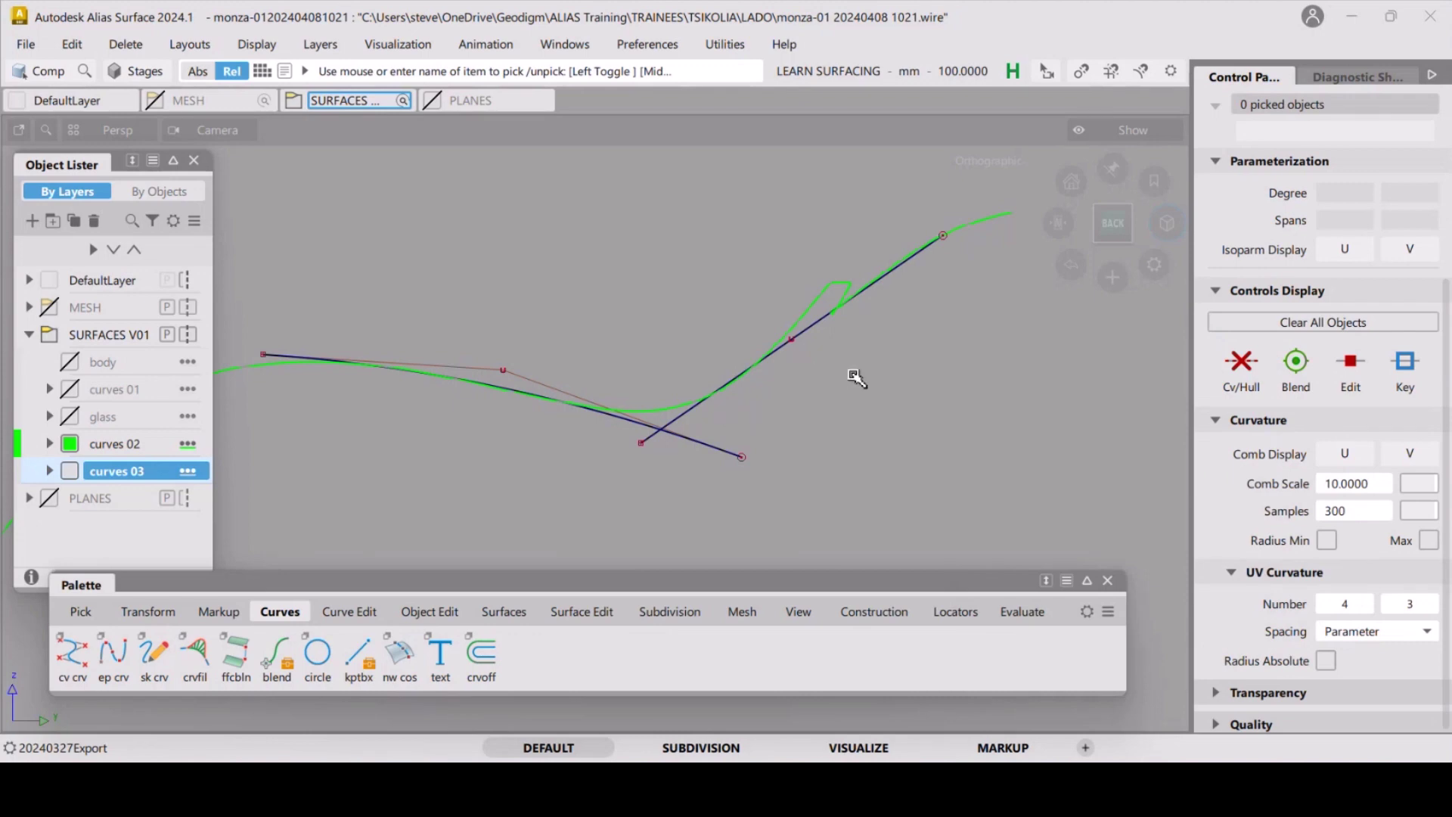
Show the MESH folder and display X axis aligned cross sections on all objects to examine the section shape near the glass house edge.
alt+shift+right_drag(558, 296, 469, 303)
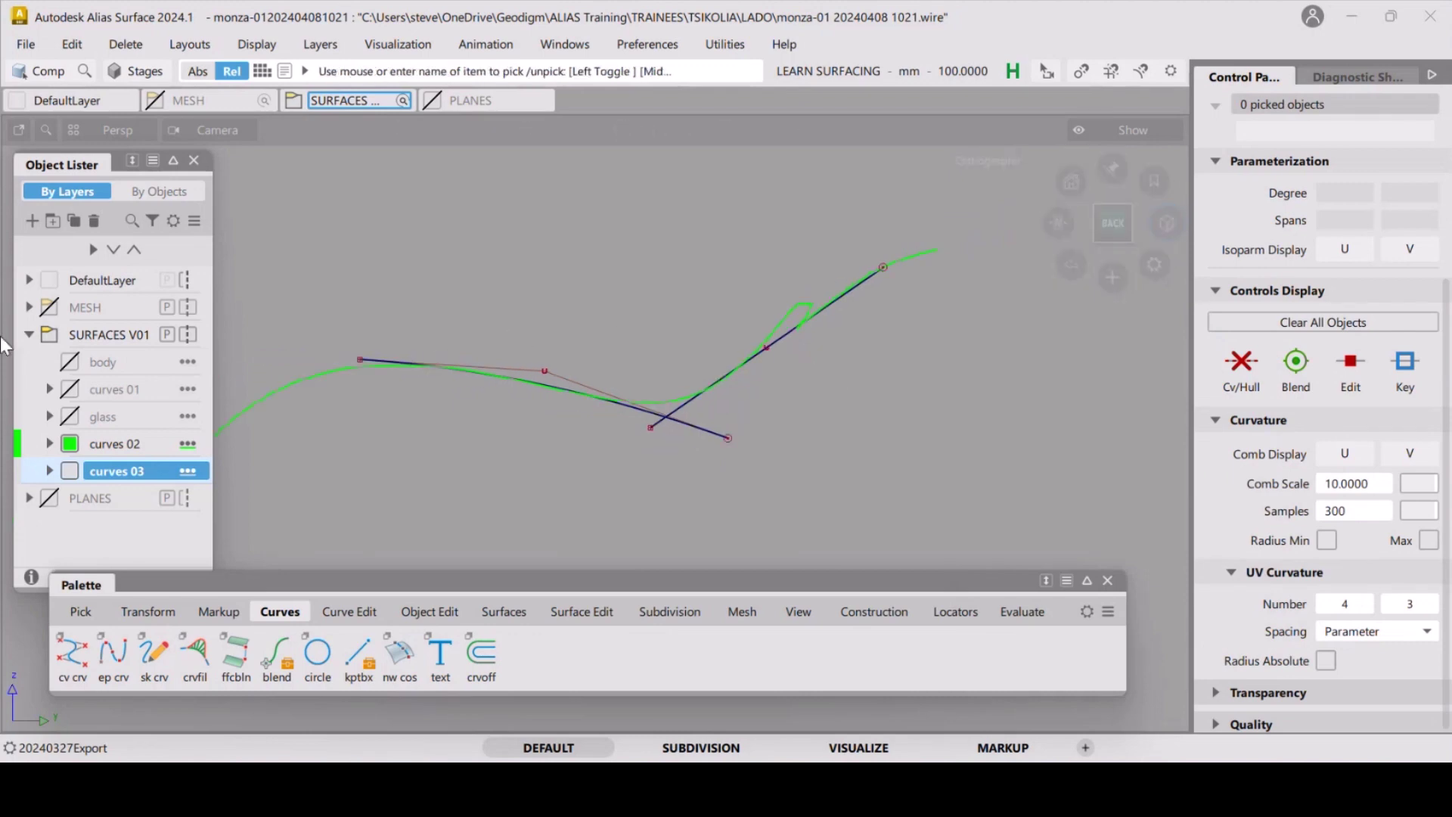
click(49, 308)
click(49, 308)
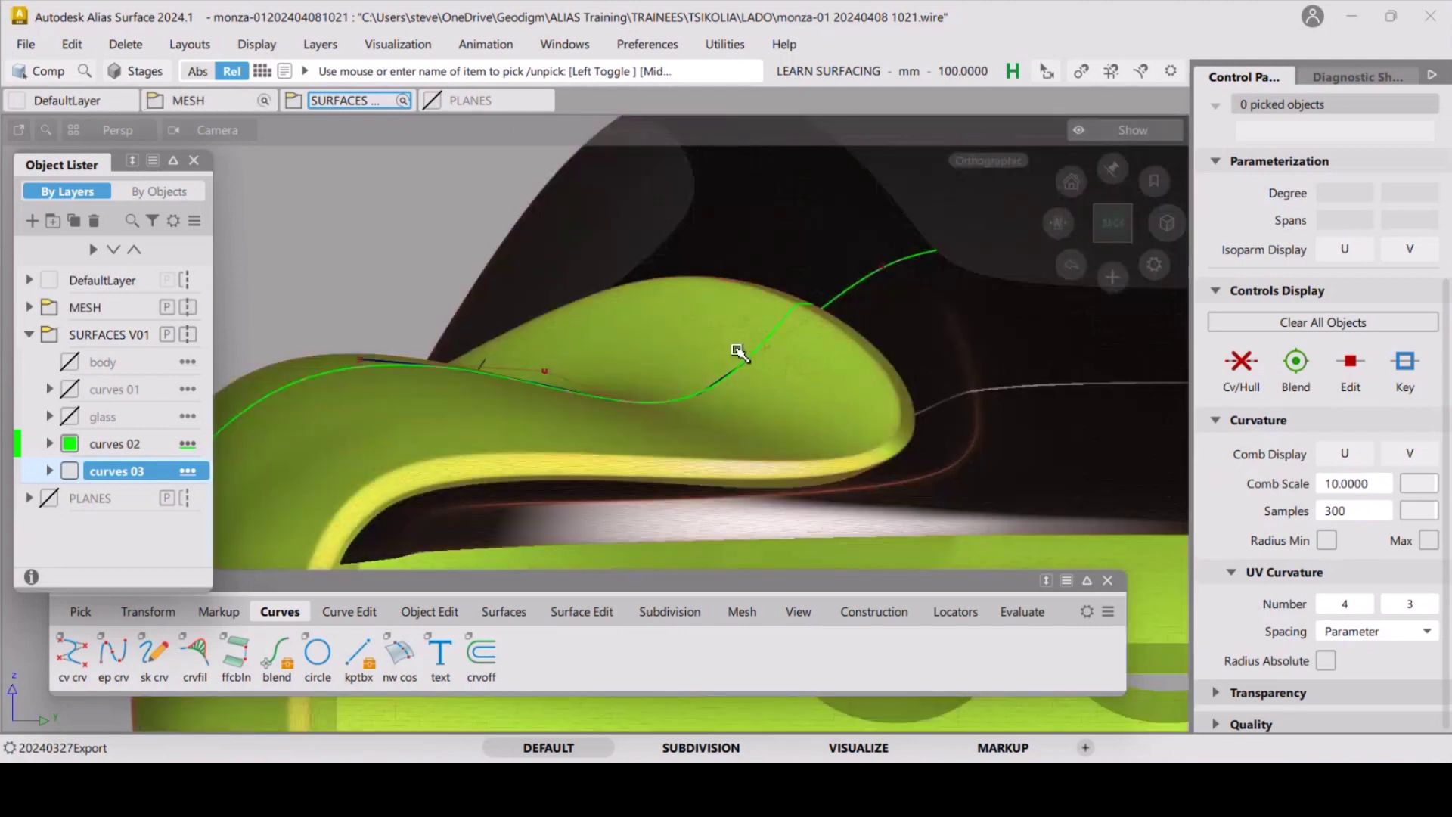
mouse_move(743, 356)
alt+shift+mouse_down()
mouse_move(774, 367)
mouse_move(737, 341)
alt+shift+mouse_up()
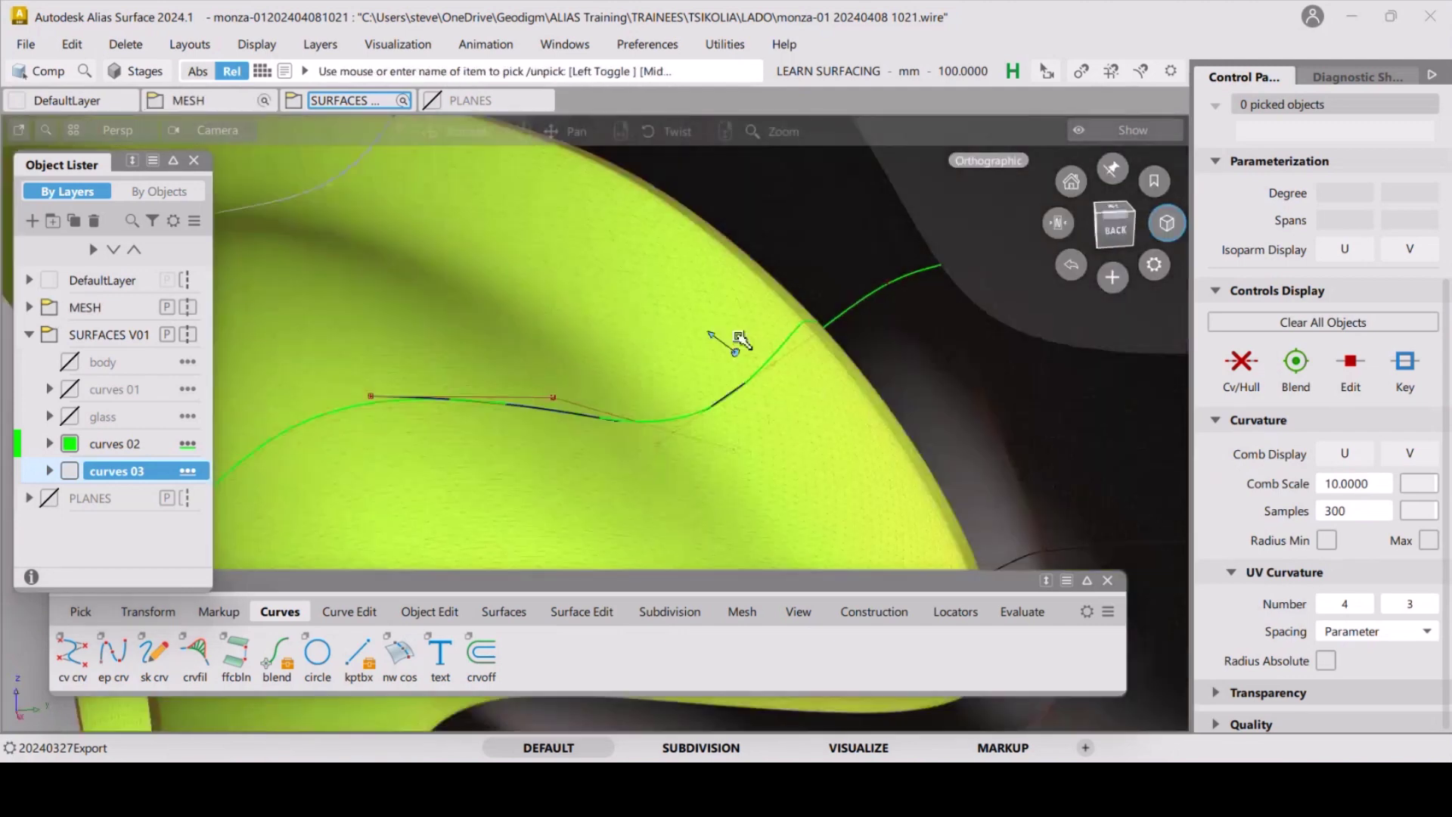
click(572, 44)
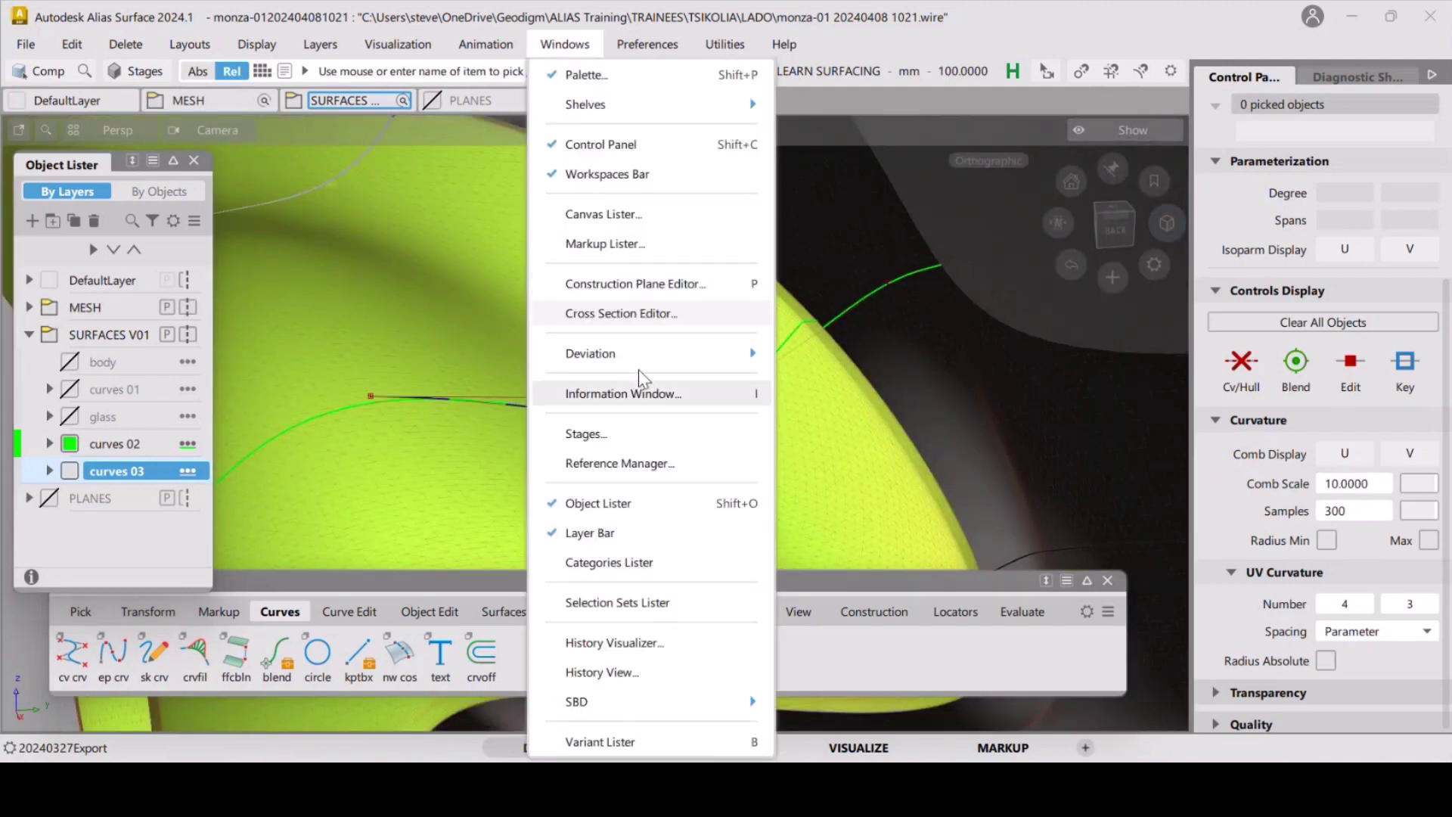
click(649, 313)
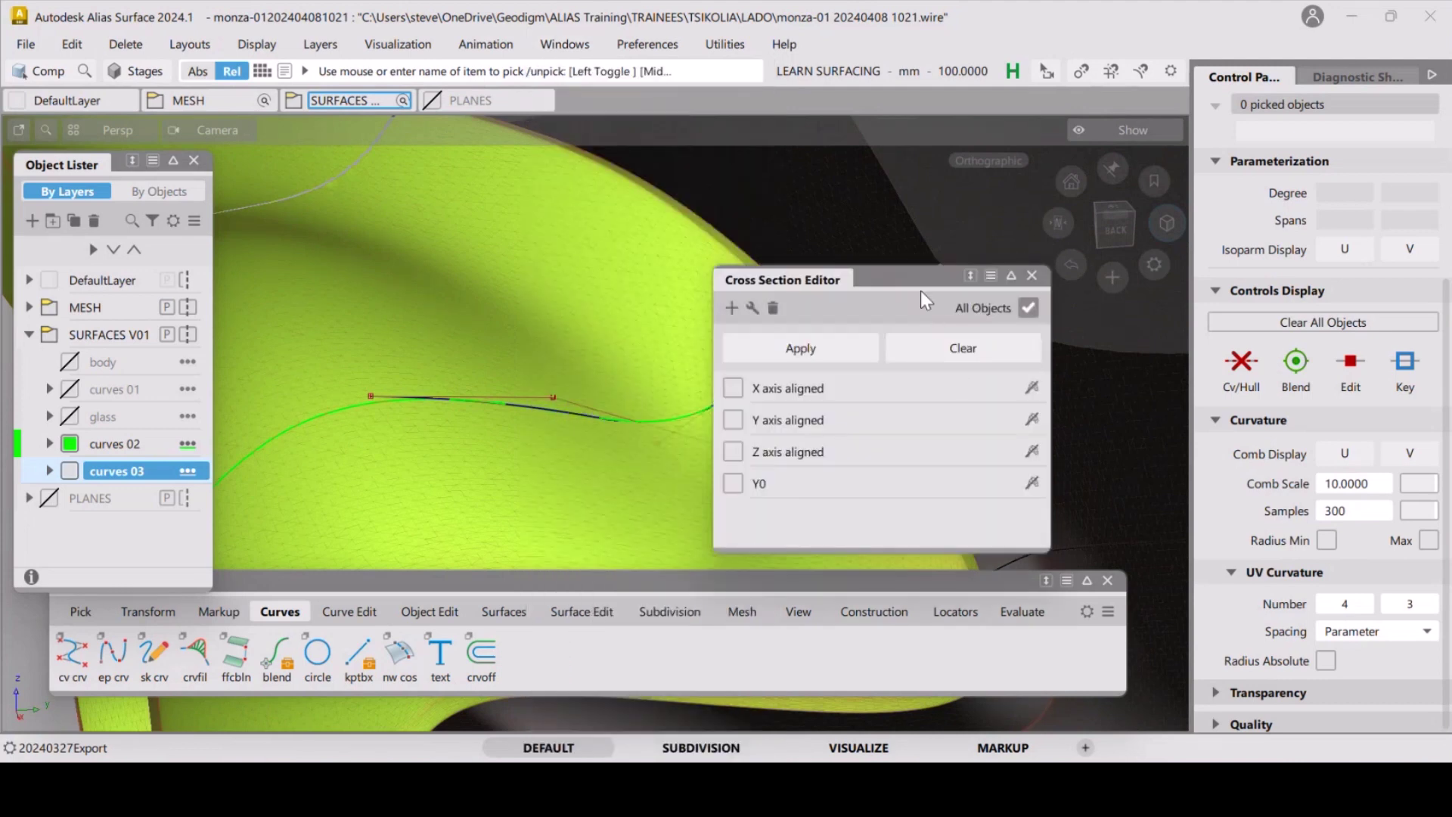
drag(926, 275, 1218, 543)
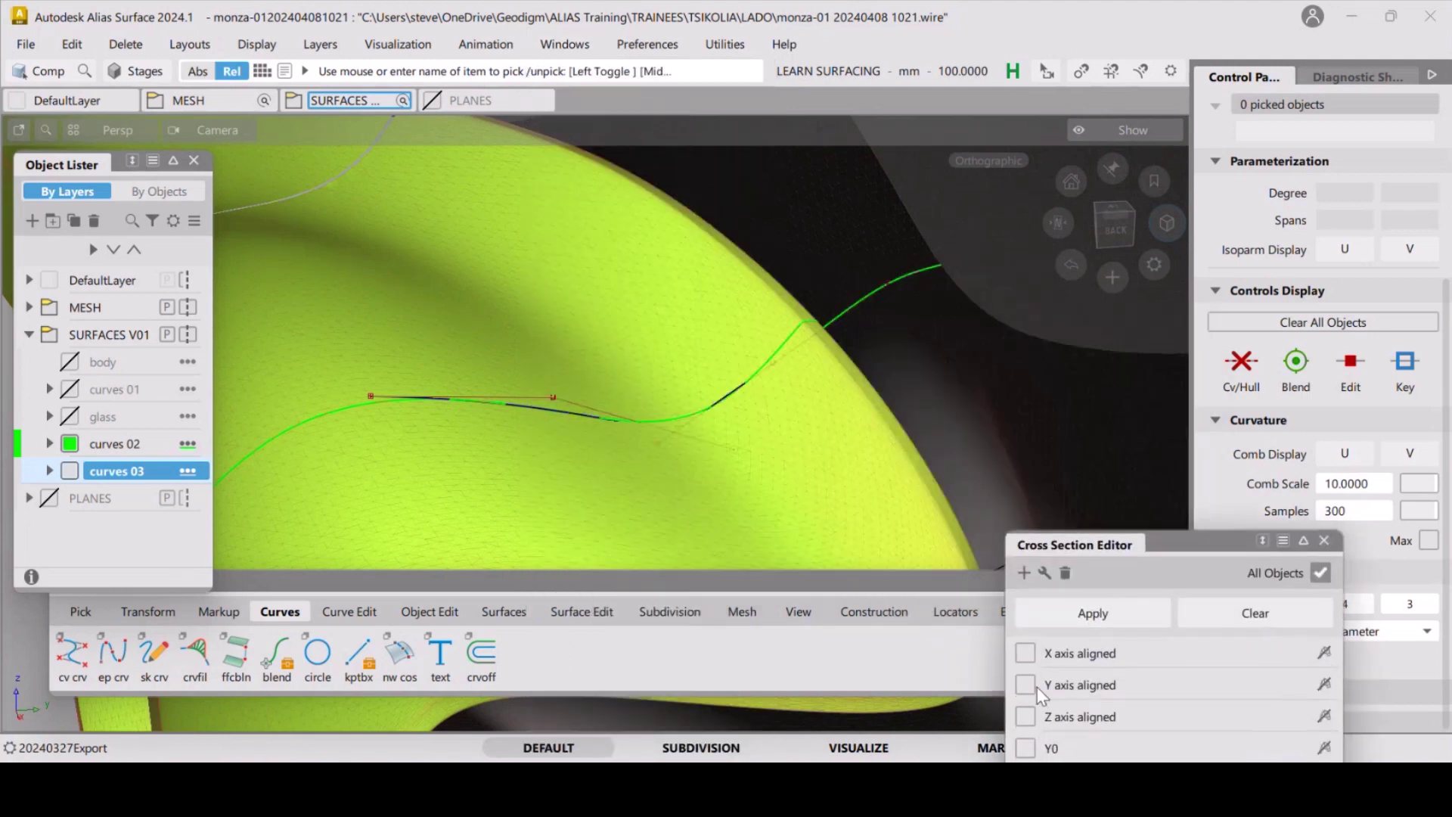
click(1027, 655)
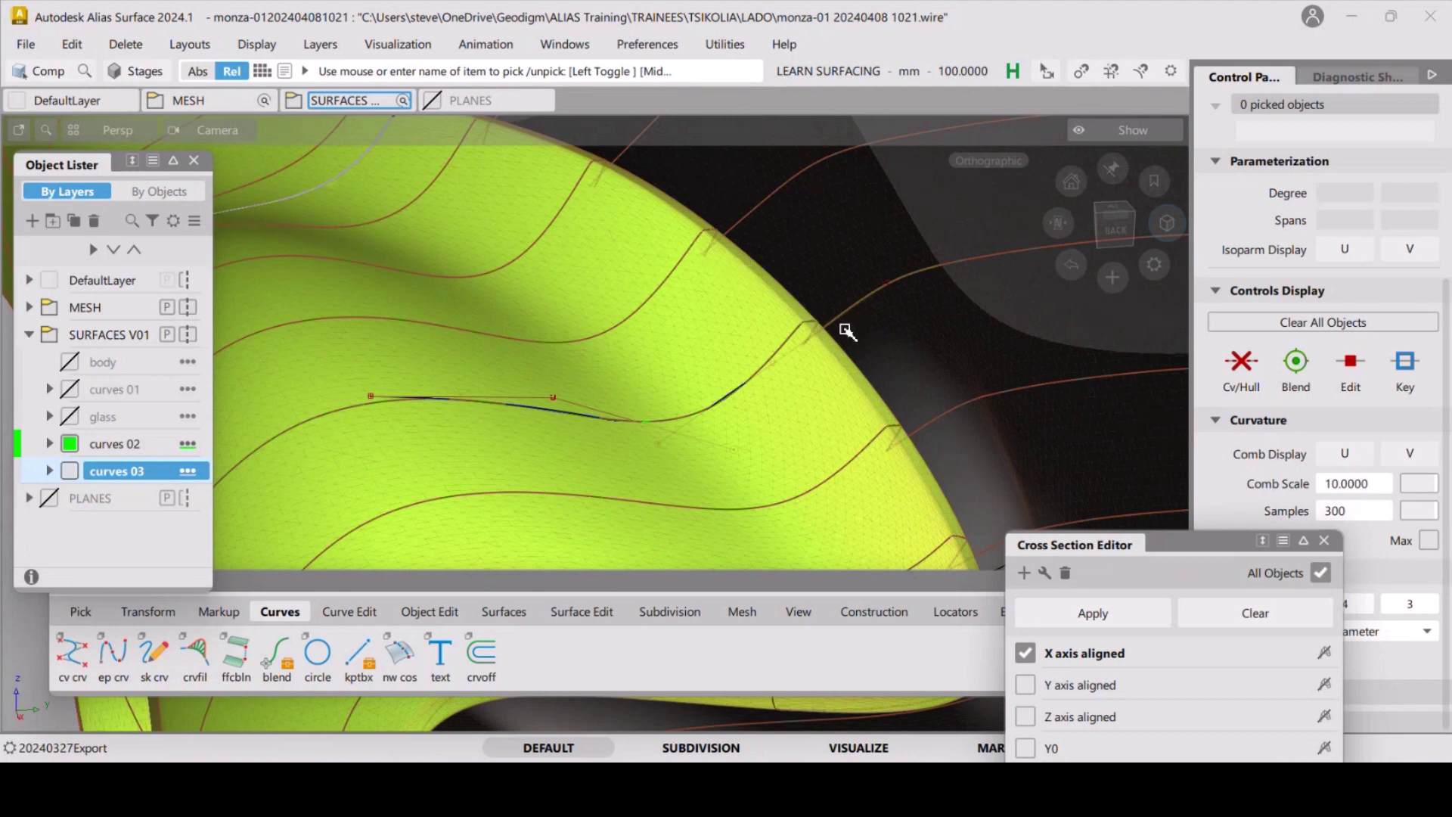
alt+shift+right_drag(847, 332, 690, 401)
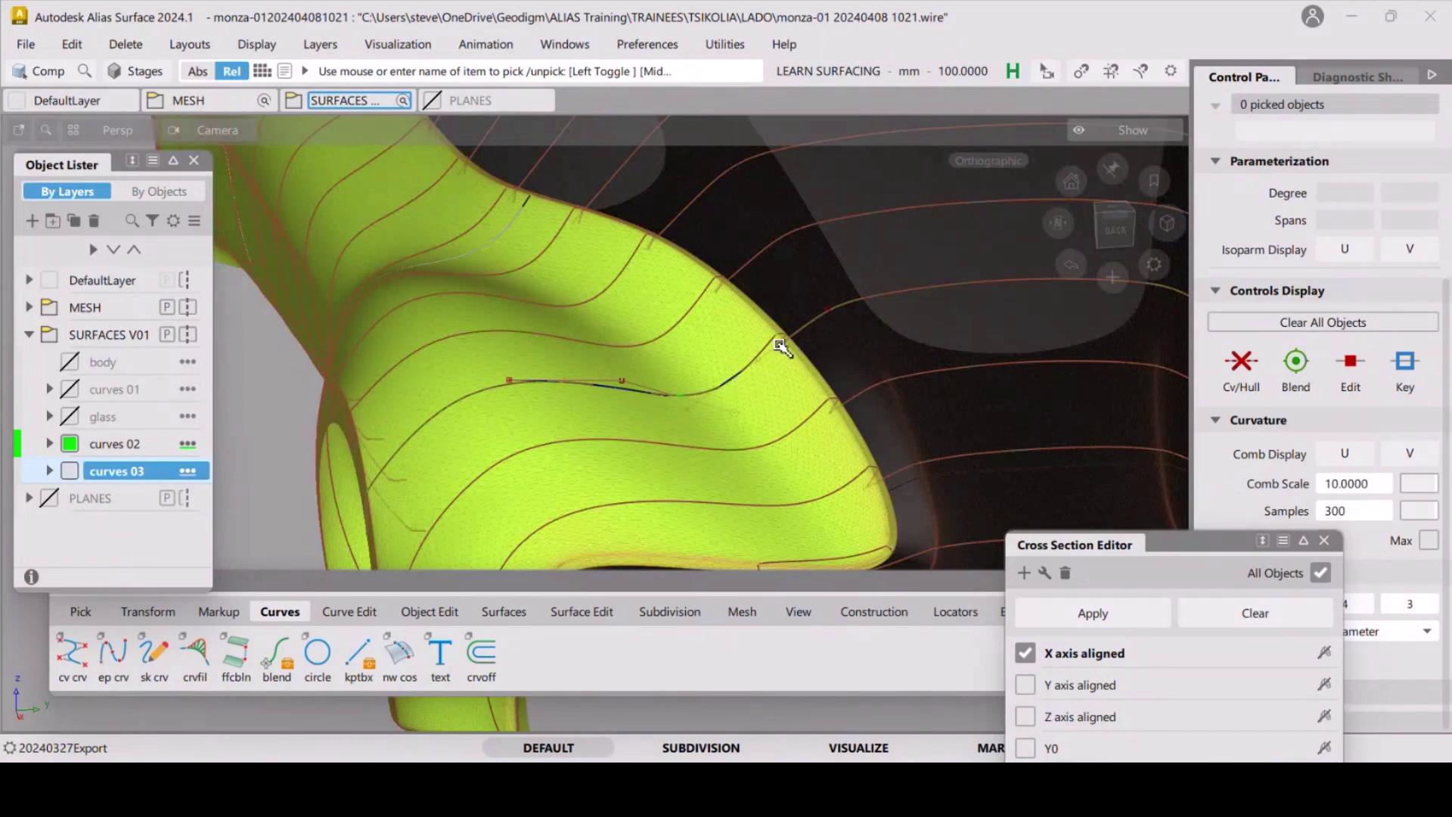
Turn off the cross sections on all objects, hide the MESH folder and close the Cross Section Editor.
click(1318, 572)
click(49, 307)
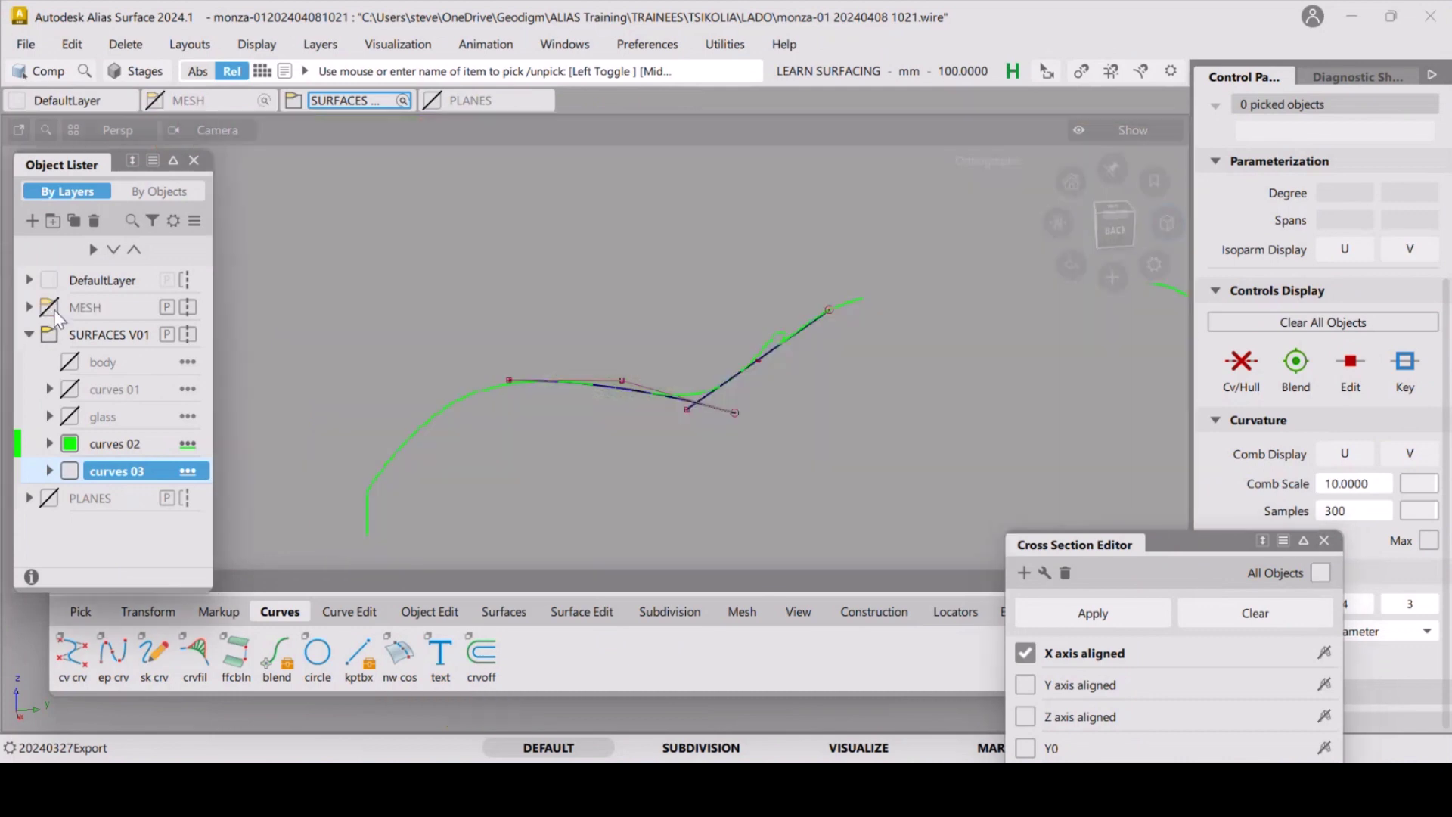
click(1325, 540)
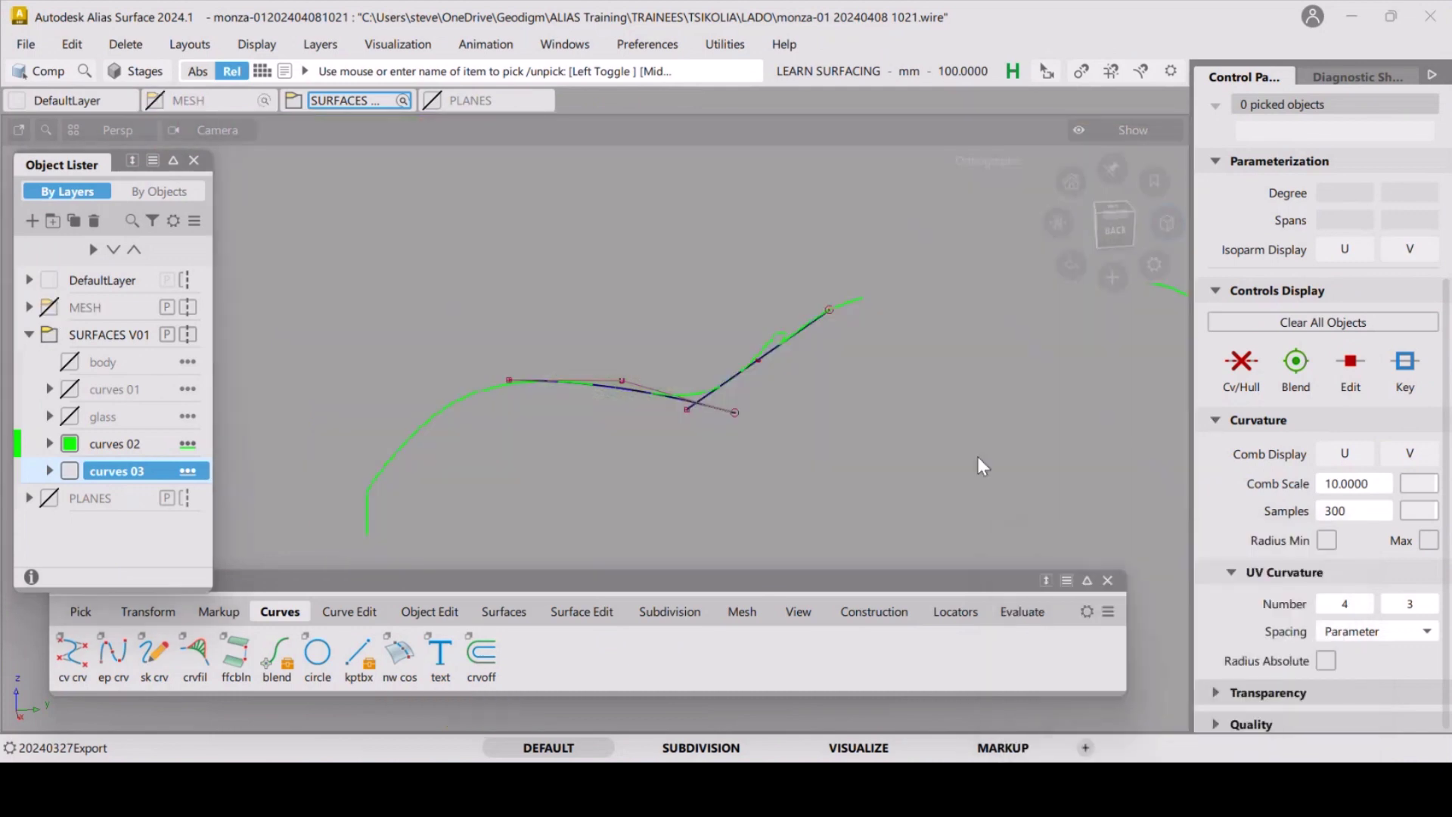
In the back view, move the middle and end CVs of the curve crossing the notch so it bows along the green section.
alt+shift+drag(868, 319, 850, 344)
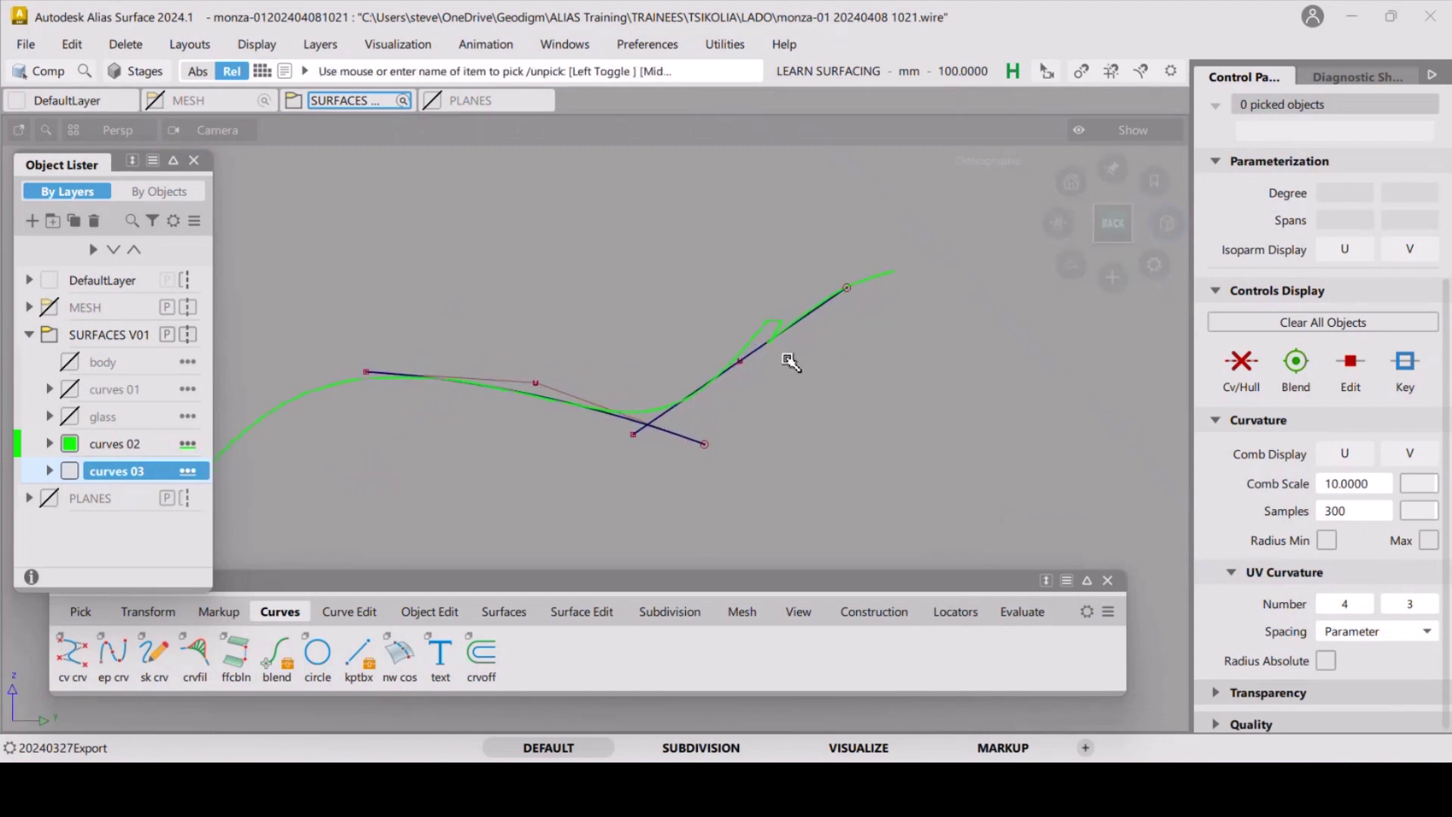
key(m)
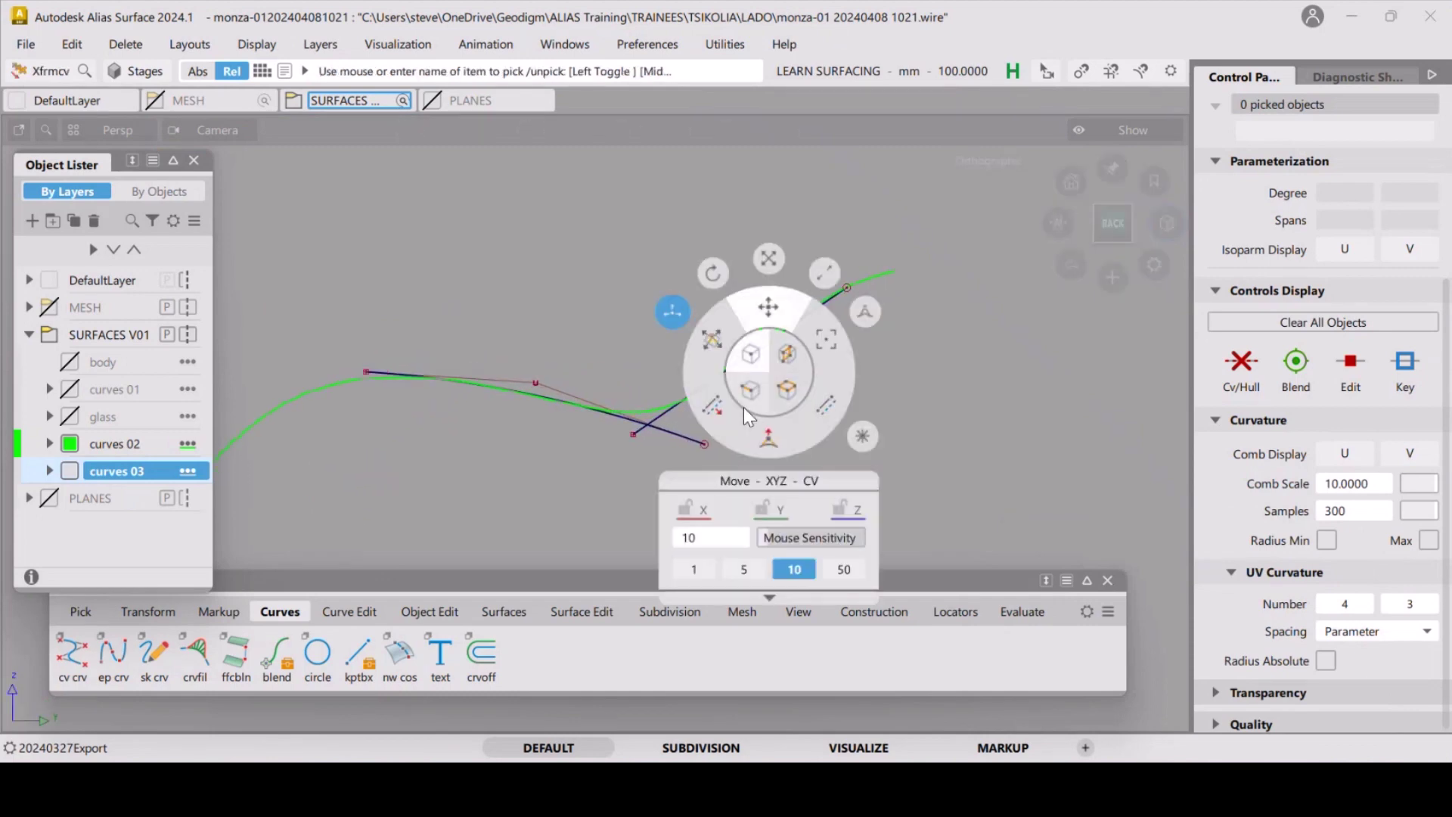
click(749, 361)
click(748, 362)
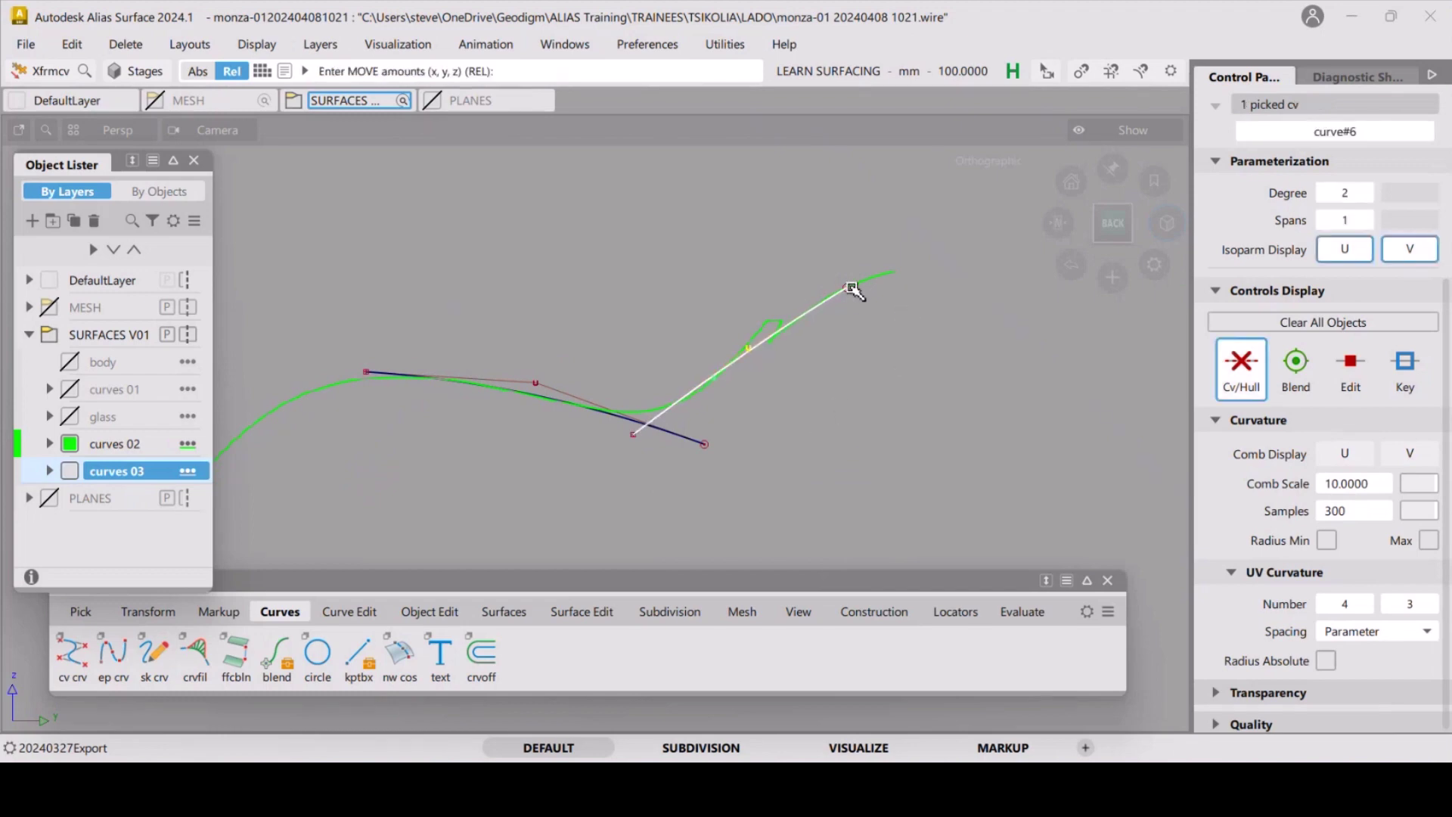
drag(856, 292, 935, 304)
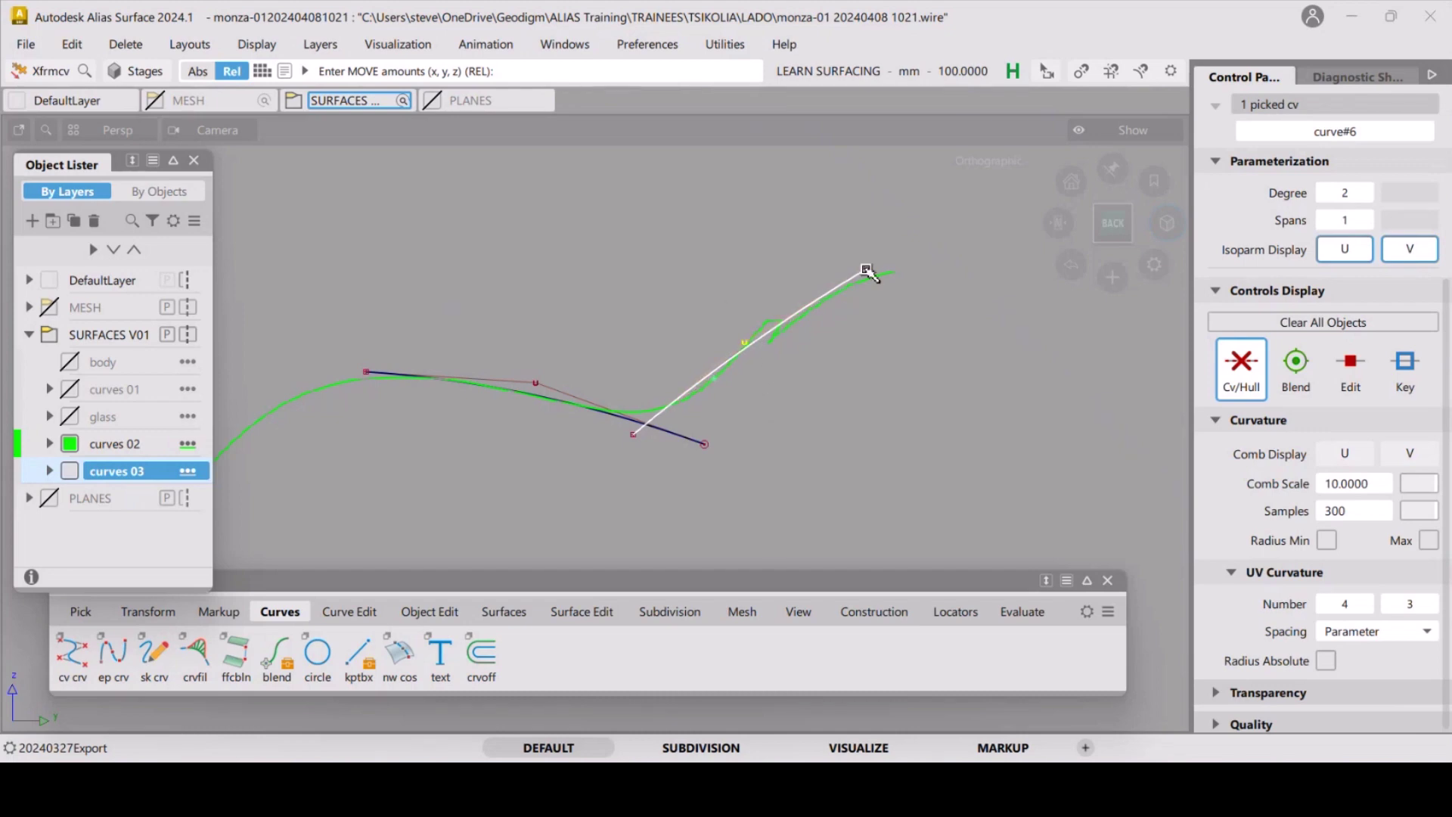
drag(870, 267, 871, 270)
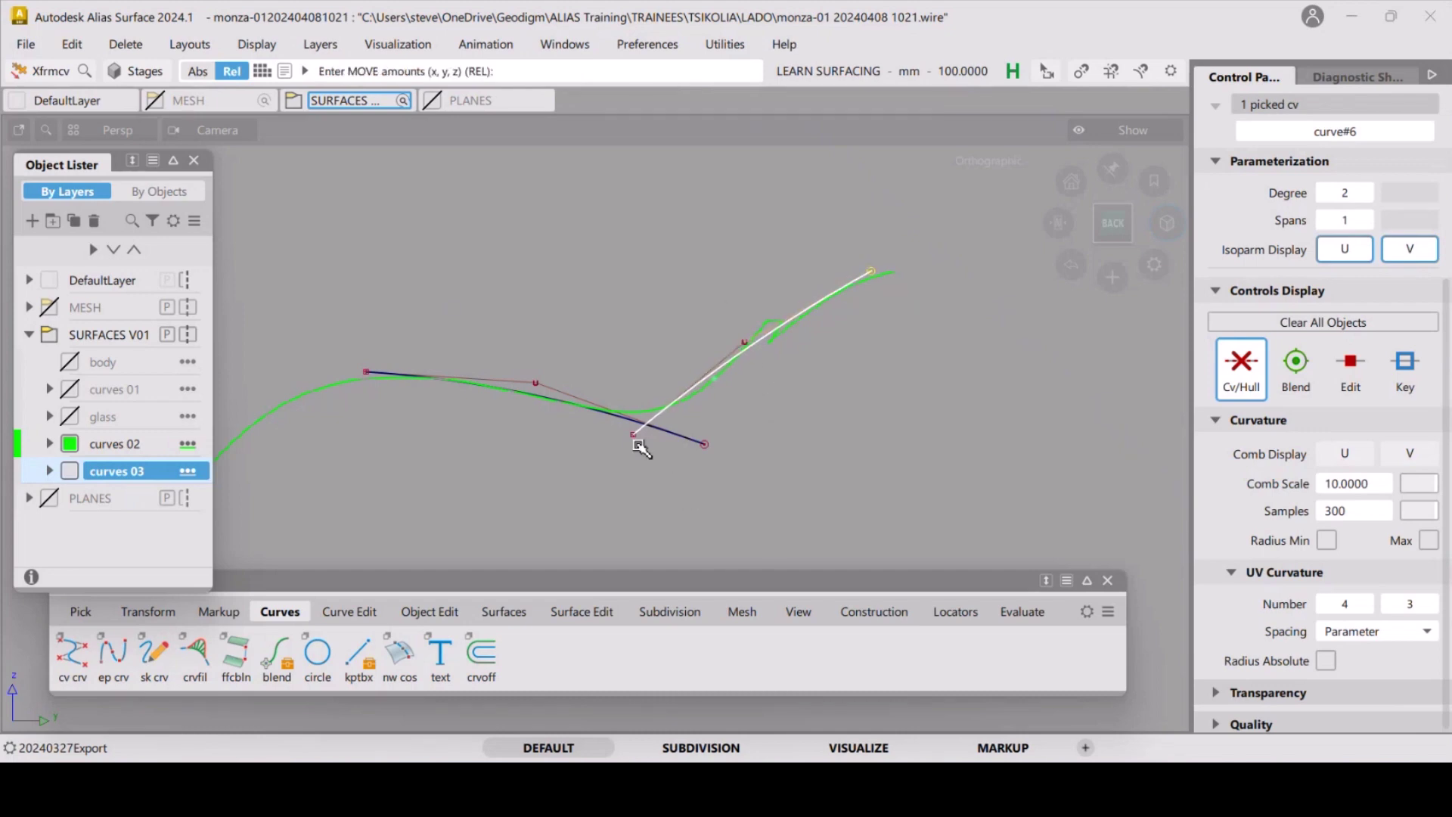
drag(635, 441, 762, 489)
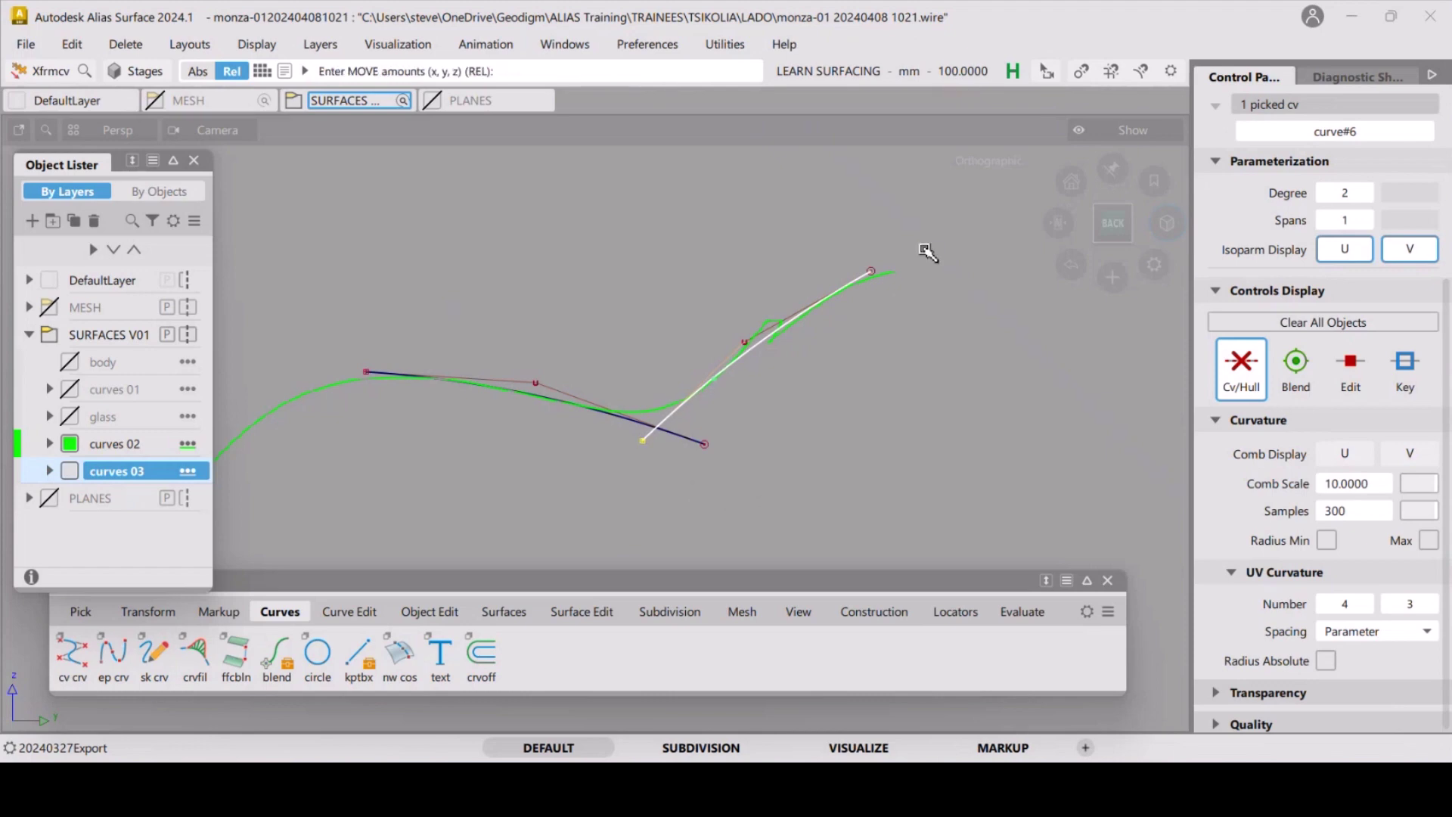
click(871, 272)
click(749, 347)
ctrl+shift+drag(843, 498, 837, 418)
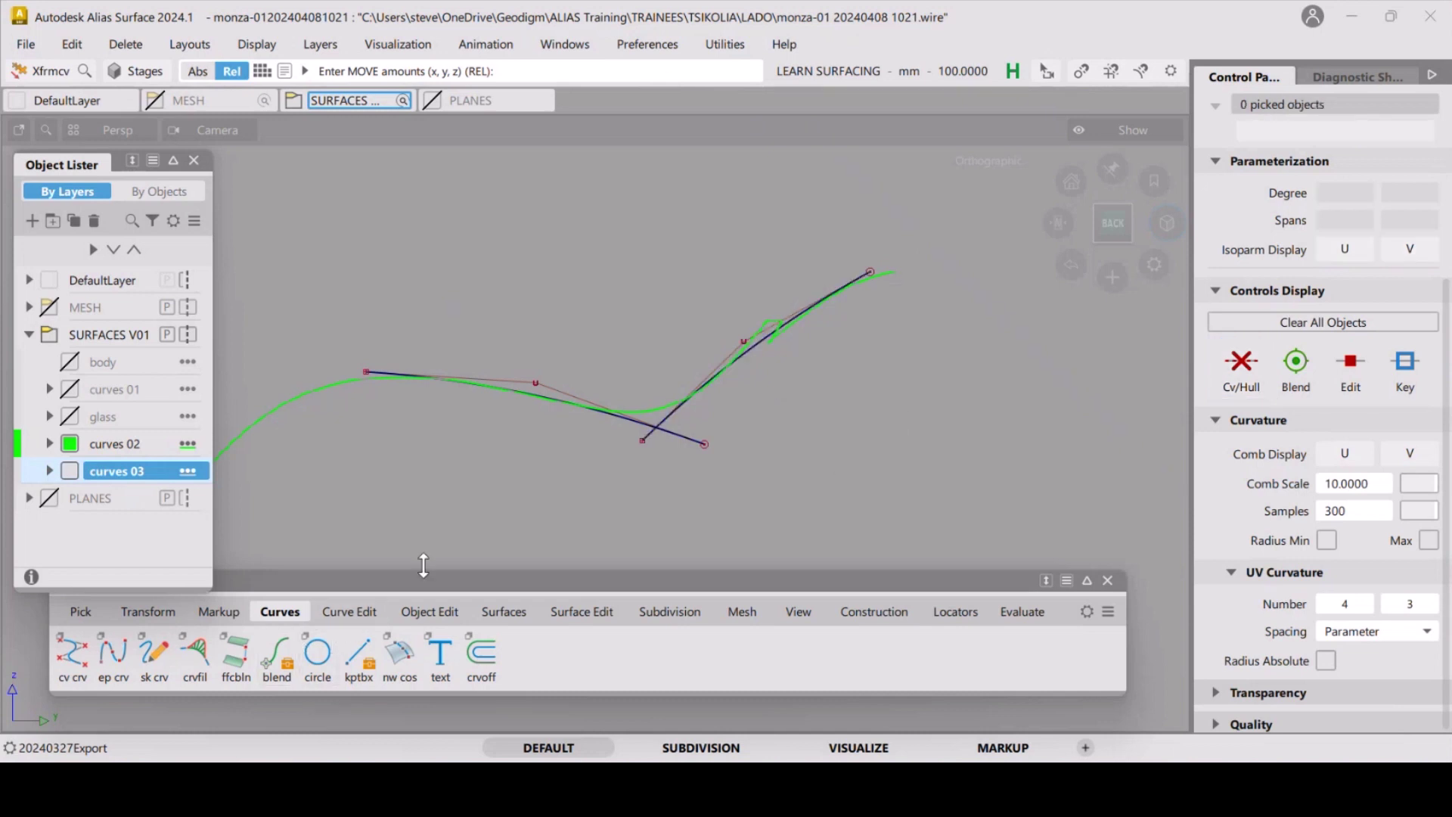
Trim both curves to their intersection below the dip with Curve Section, and hide the curves 02 layer.
click(361, 613)
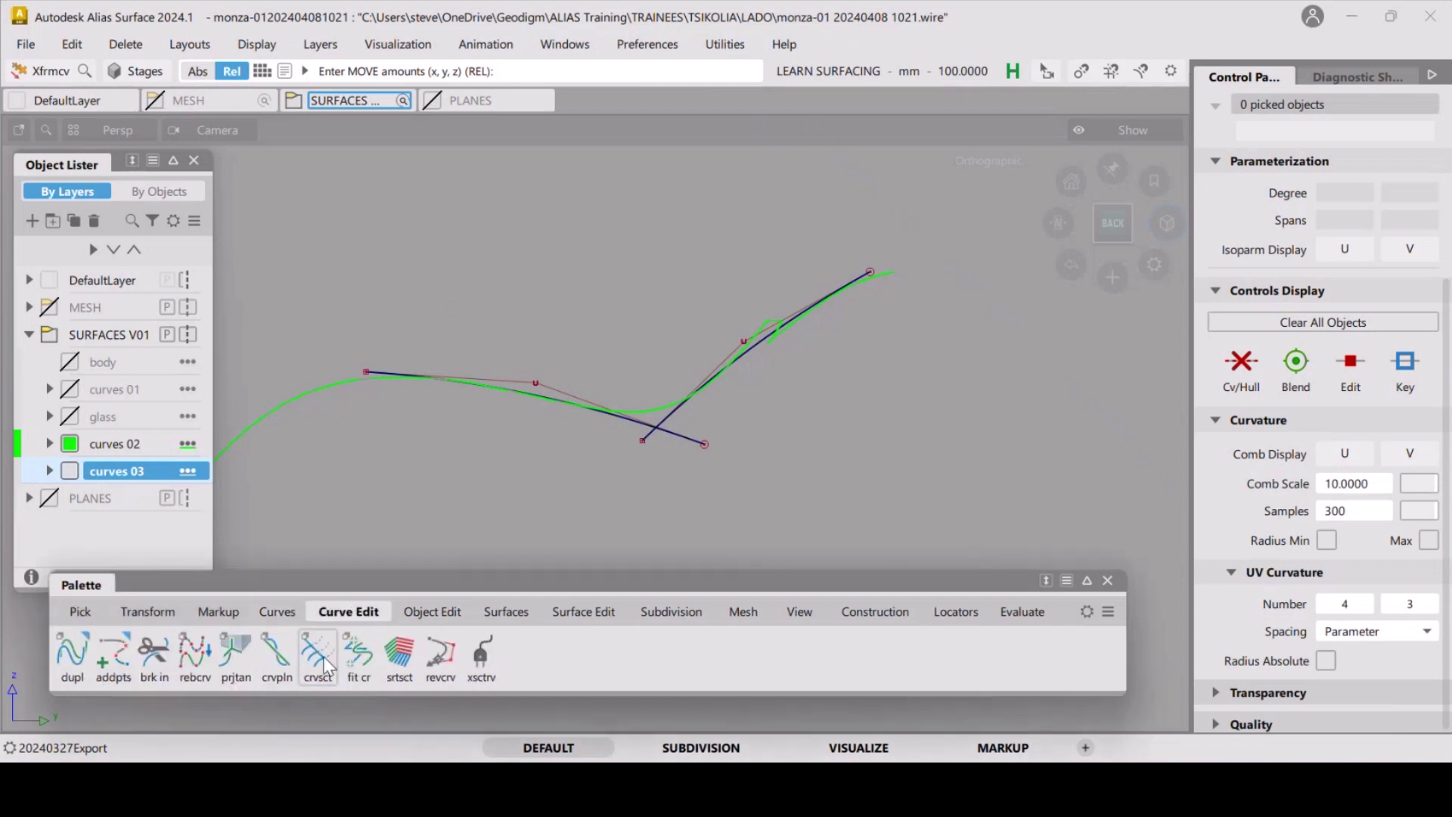
click(318, 655)
scroll(664, 427, up, 3)
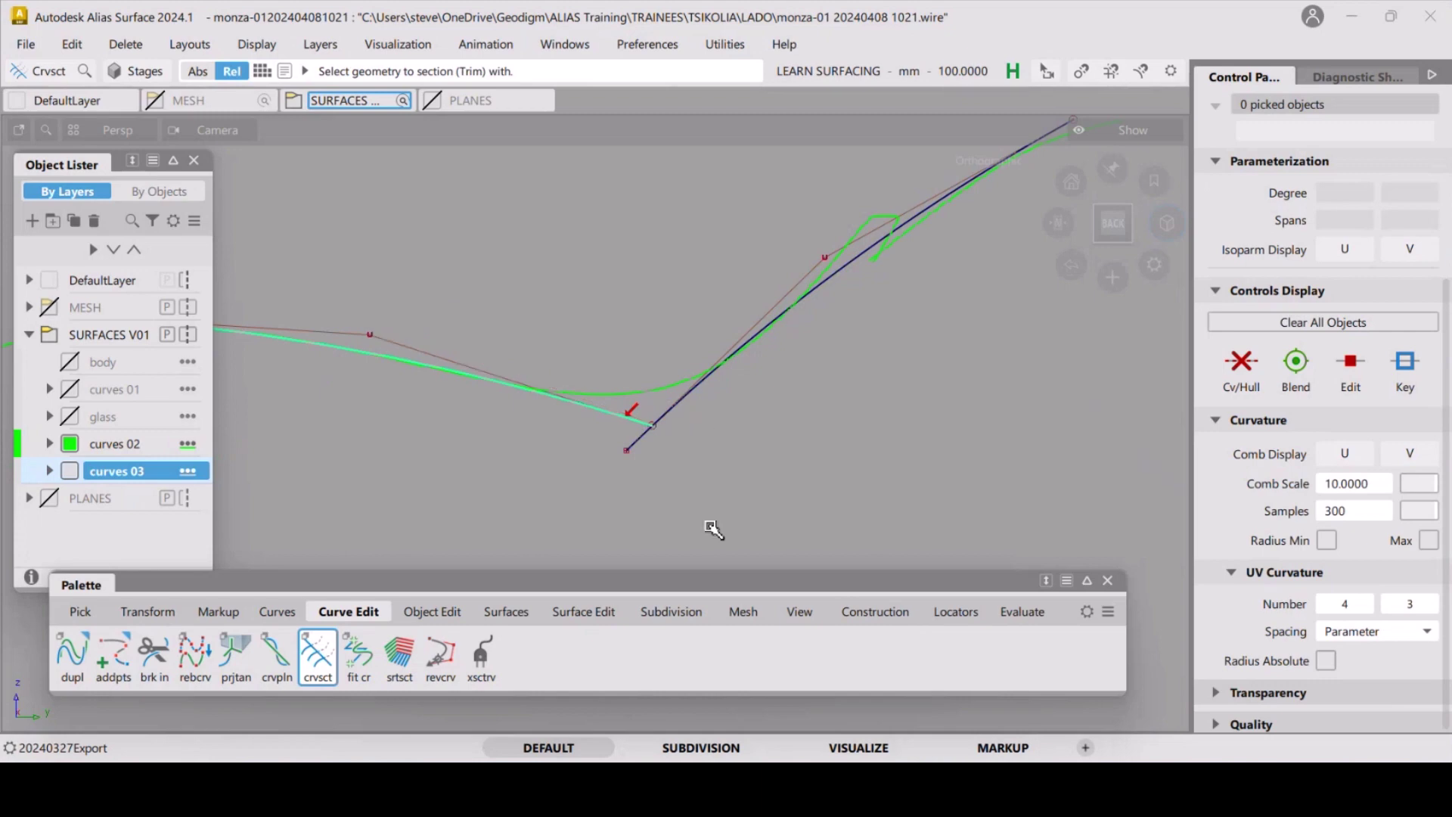
click(665, 406)
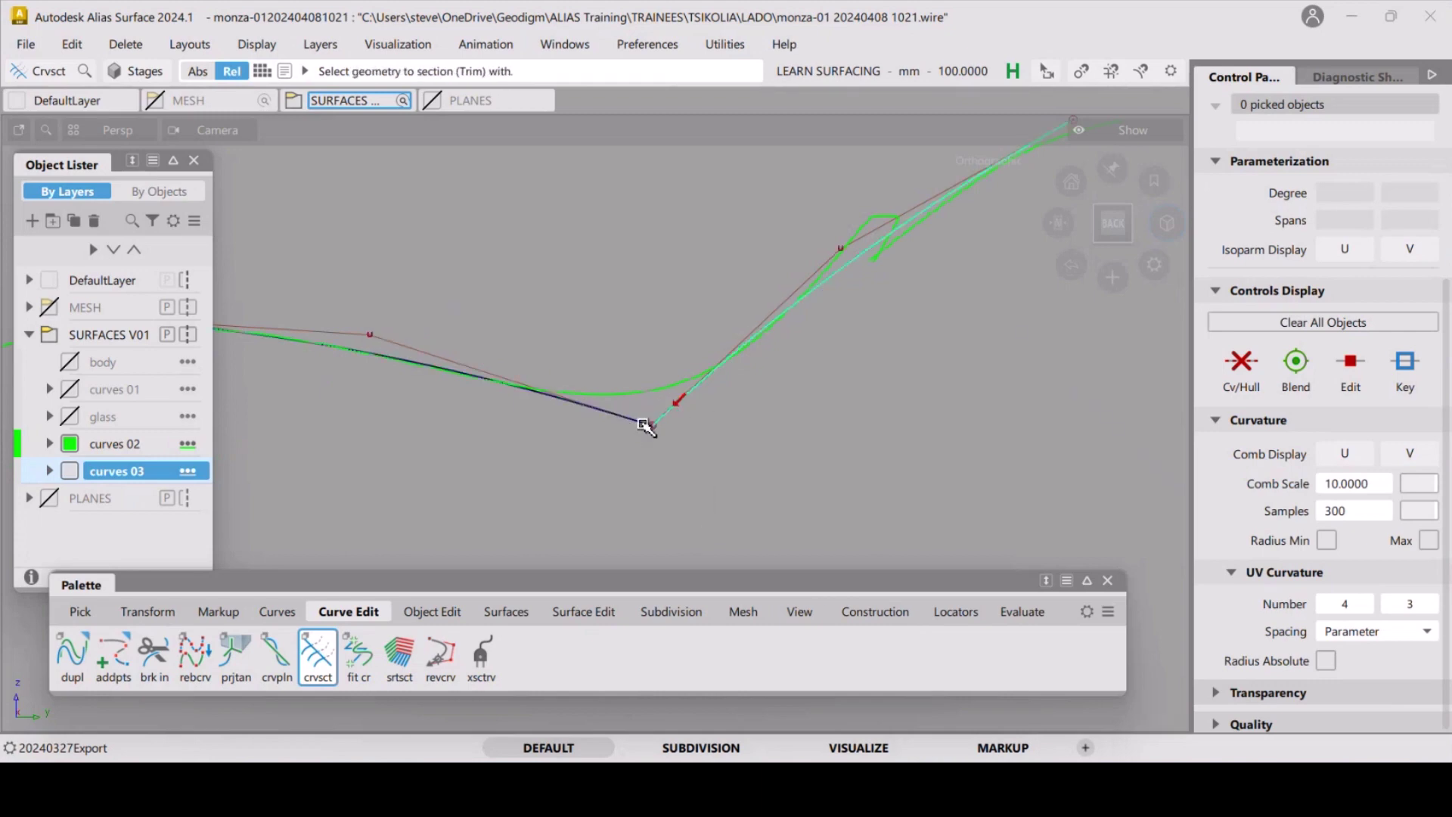
click(642, 435)
scroll(598, 409, down, 5)
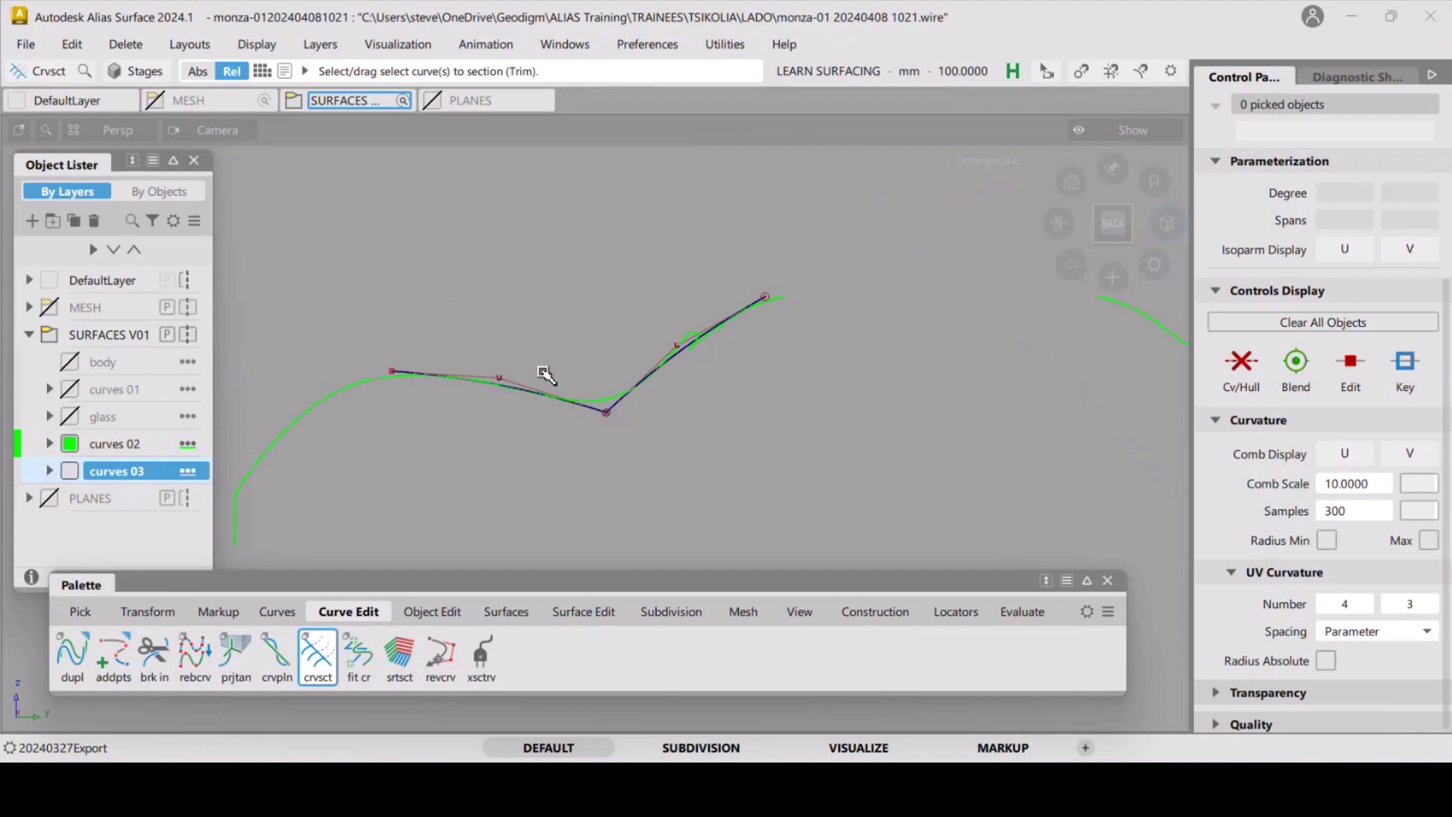
alt+shift+drag(547, 375, 563, 424)
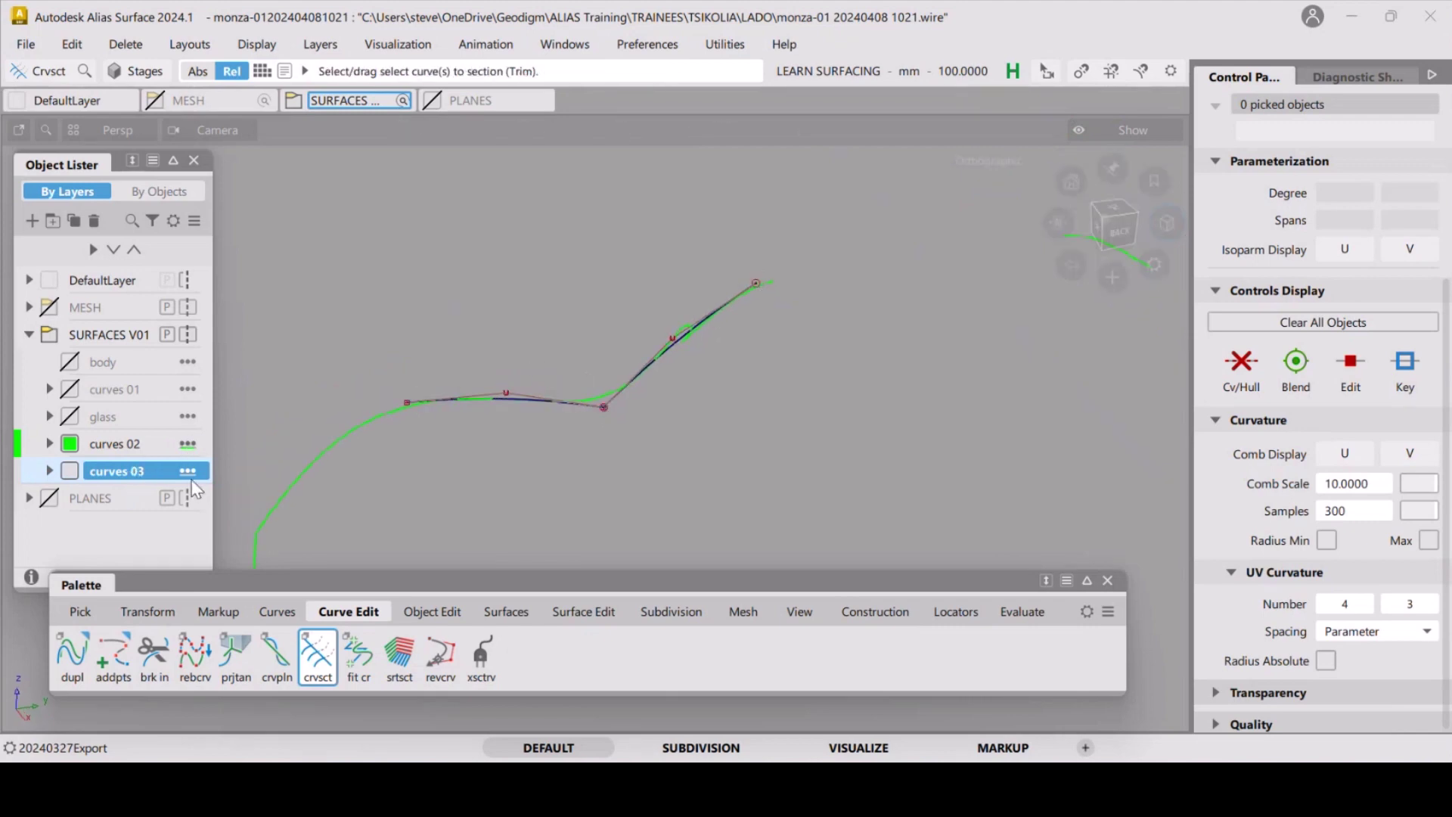
click(70, 446)
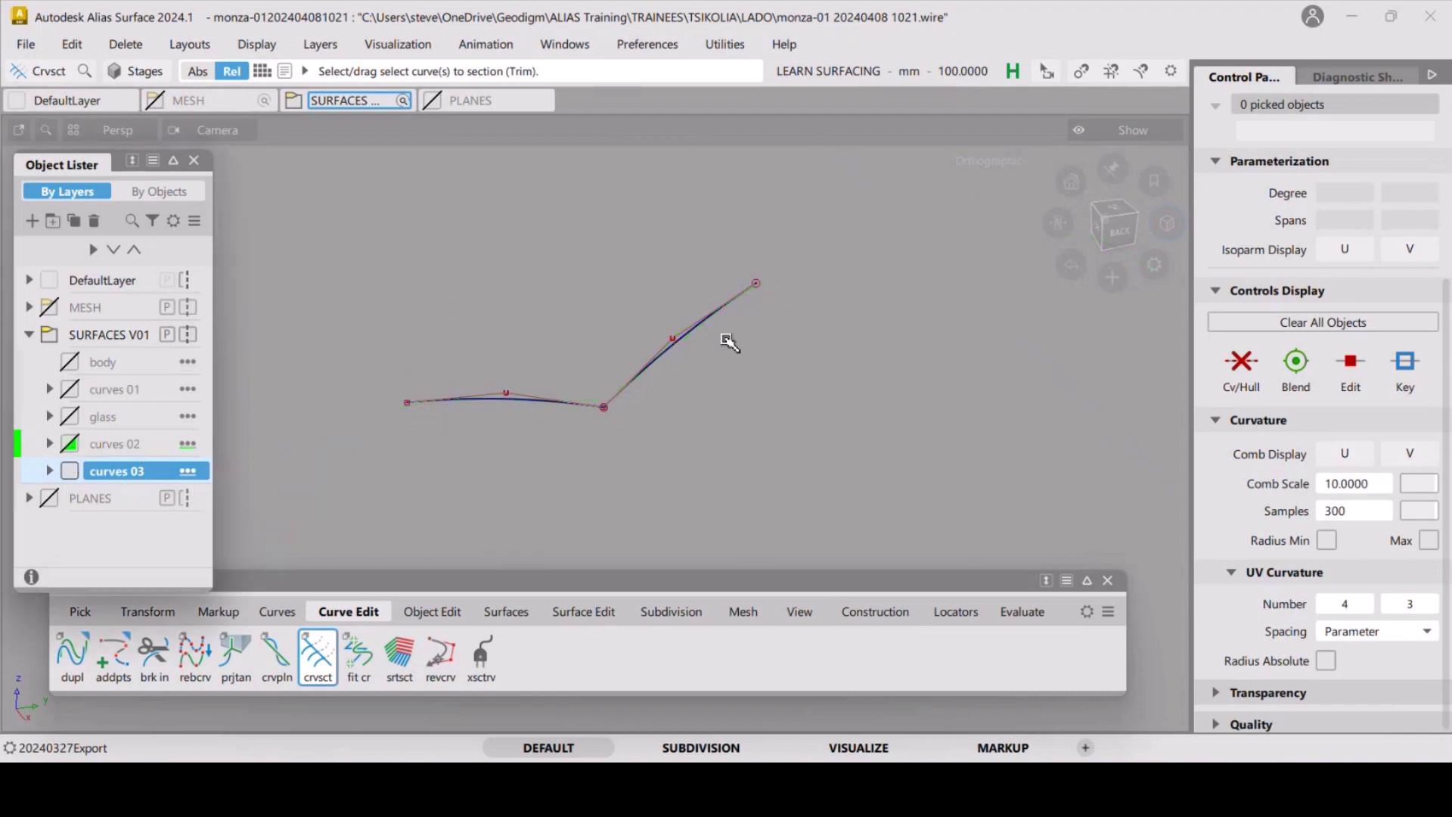
Show the MESH folder and briefly toggle the glass layer to inspect the mesh sections along the glass house edge.
click(50, 308)
alt+shift+right_drag(681, 250, 577, 379)
alt+shift+middle_drag(577, 379, 665, 415)
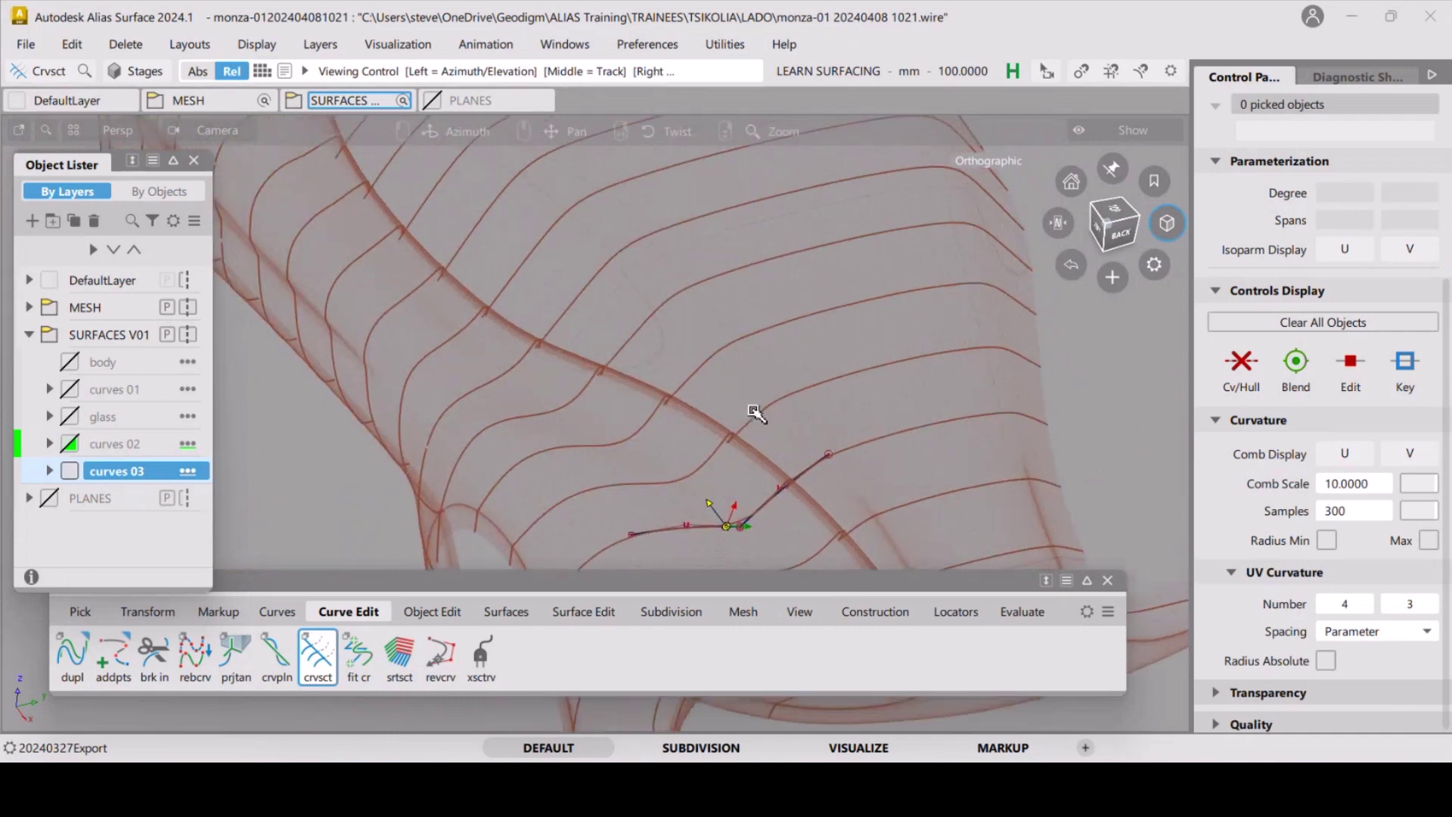
mouse_move(676, 367)
alt+shift+mouse_down()
mouse_move(696, 454)
mouse_move(567, 341)
mouse_move(674, 366)
alt+shift+mouse_up()
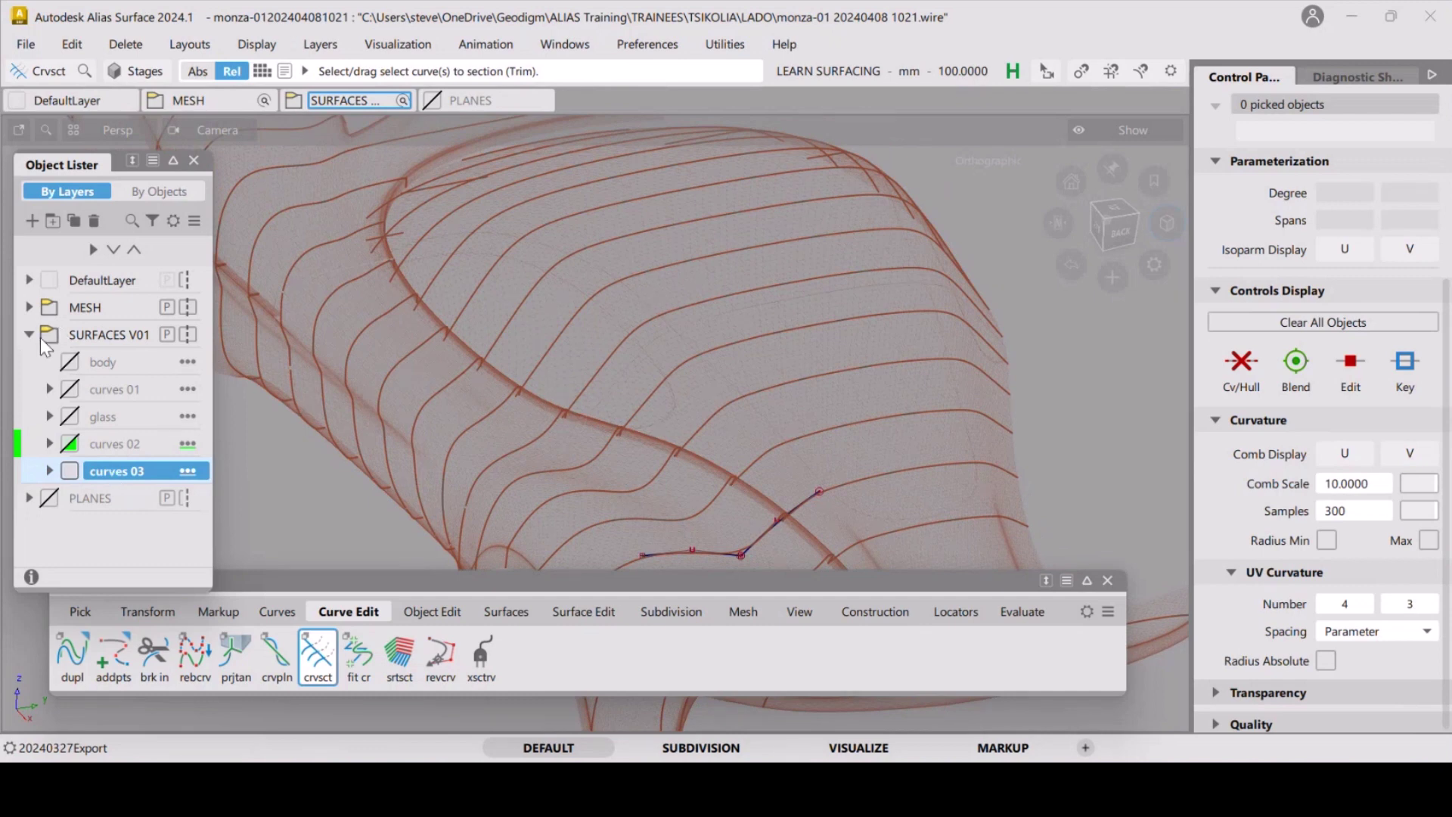
click(69, 417)
click(69, 417)
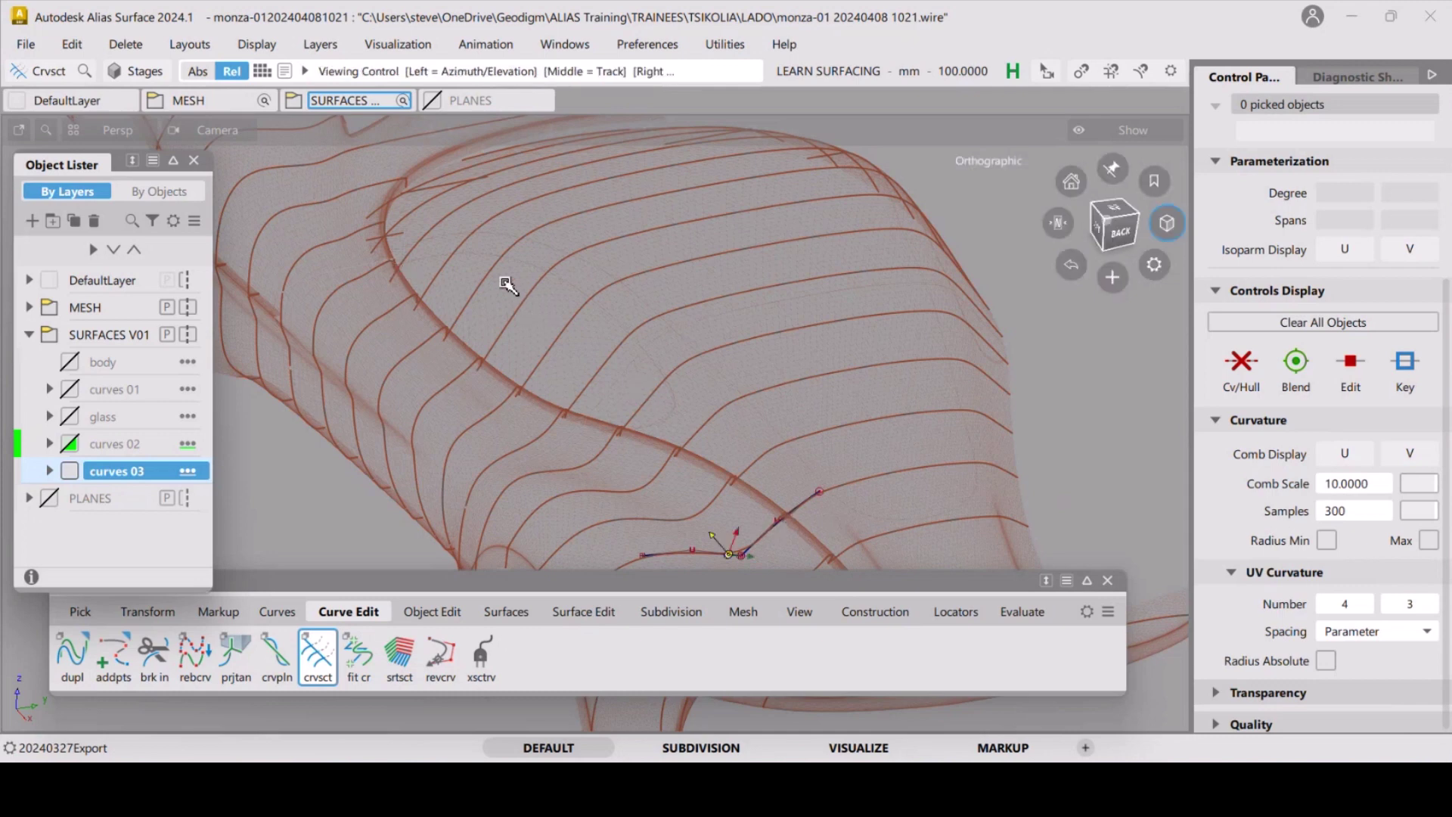
alt+shift+right_drag(537, 318, 529, 479)
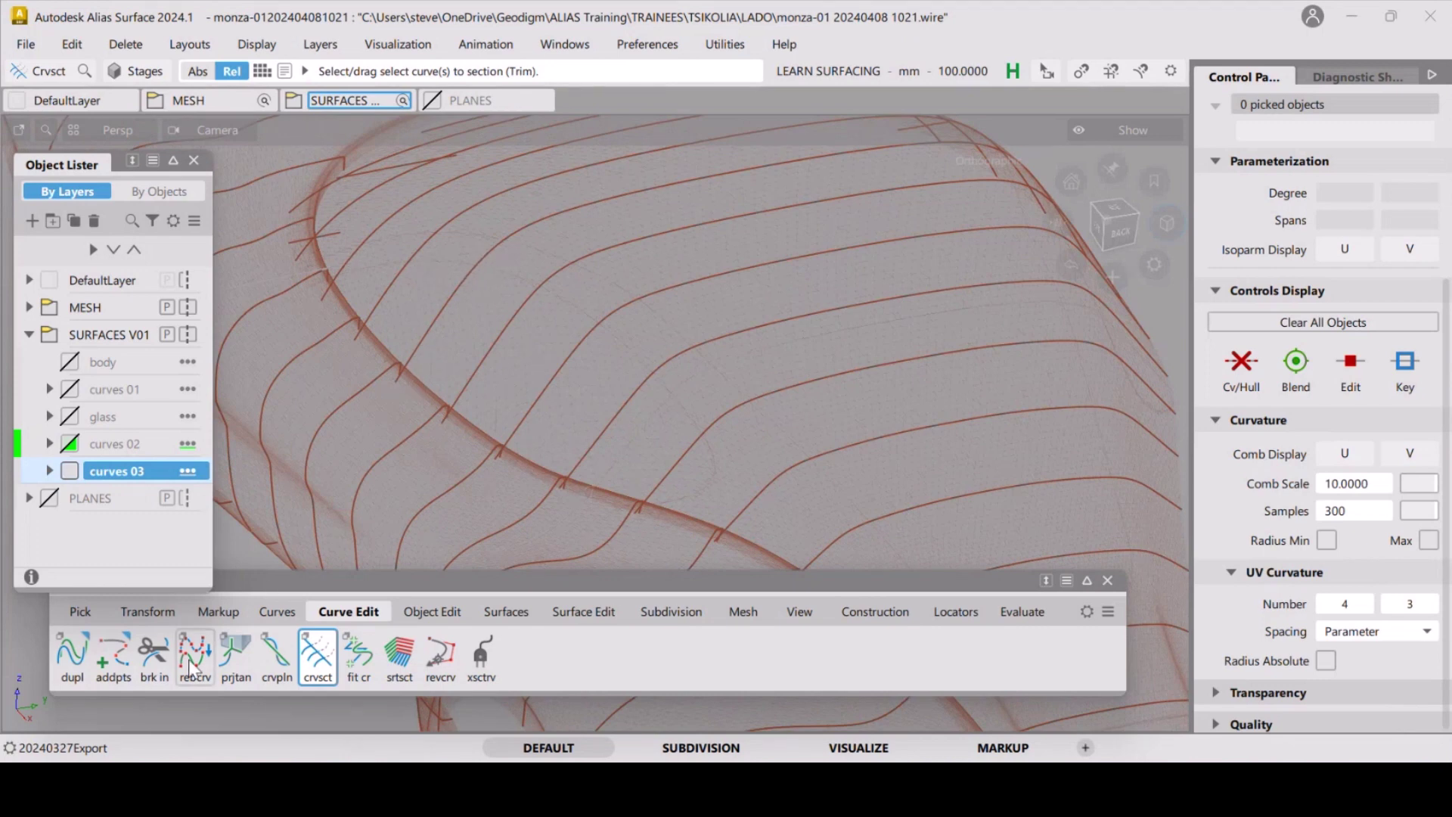
Draw a three-CV curve along a mesh section farther up the glass house, starting just outside its edge.
click(278, 613)
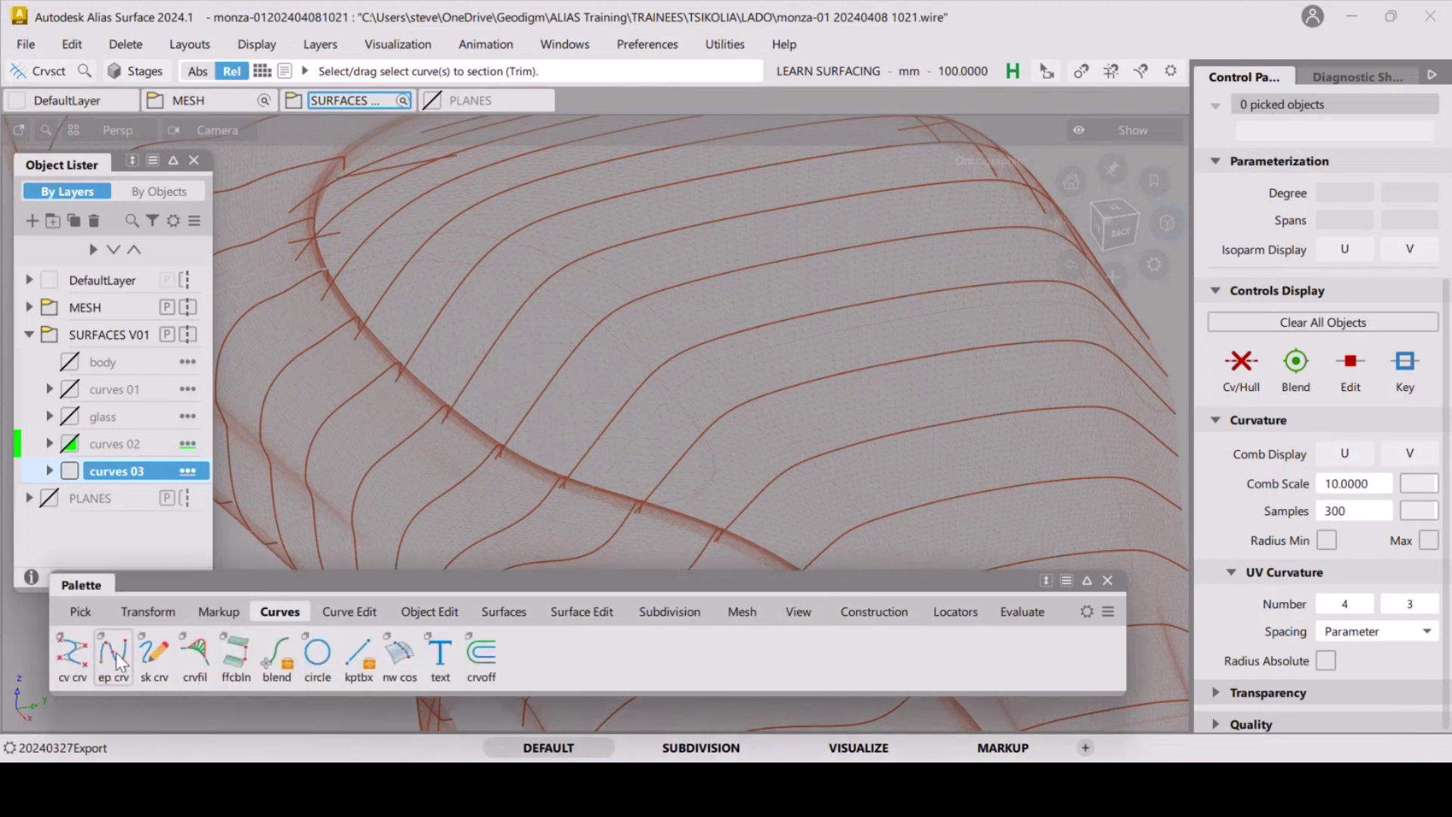
click(79, 661)
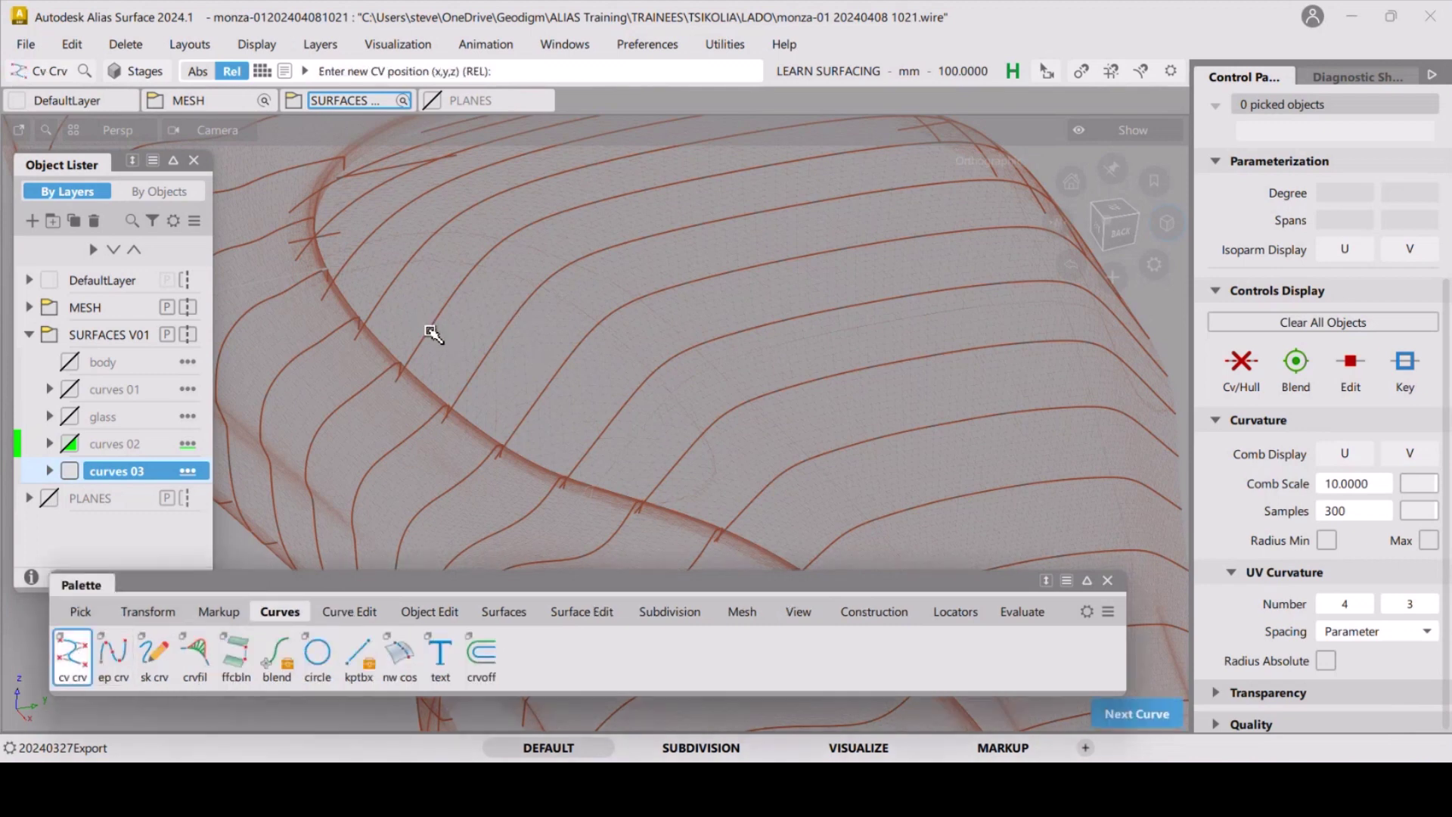
click(395, 382)
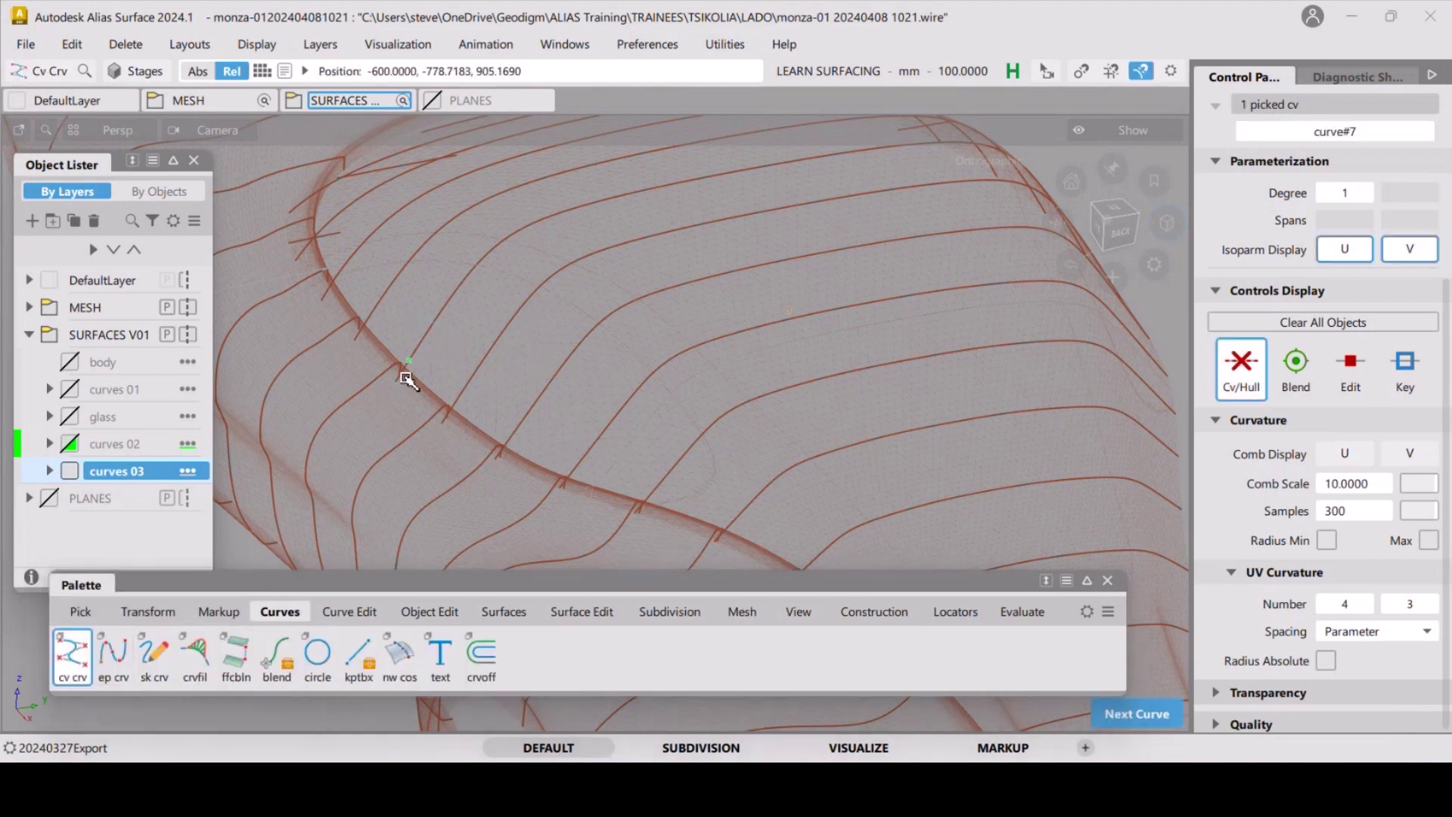
click(433, 323)
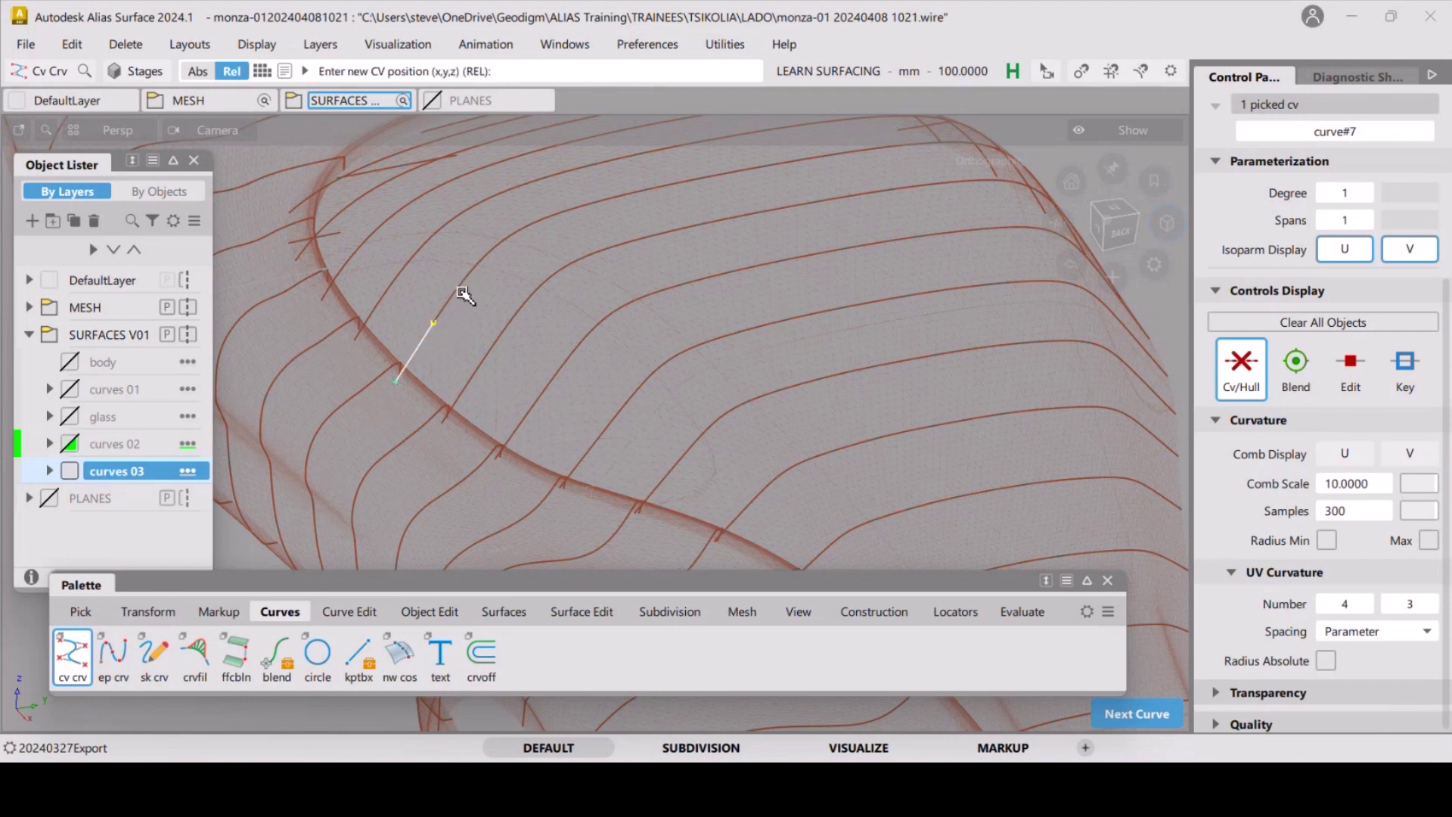
click(476, 266)
key(Escape)
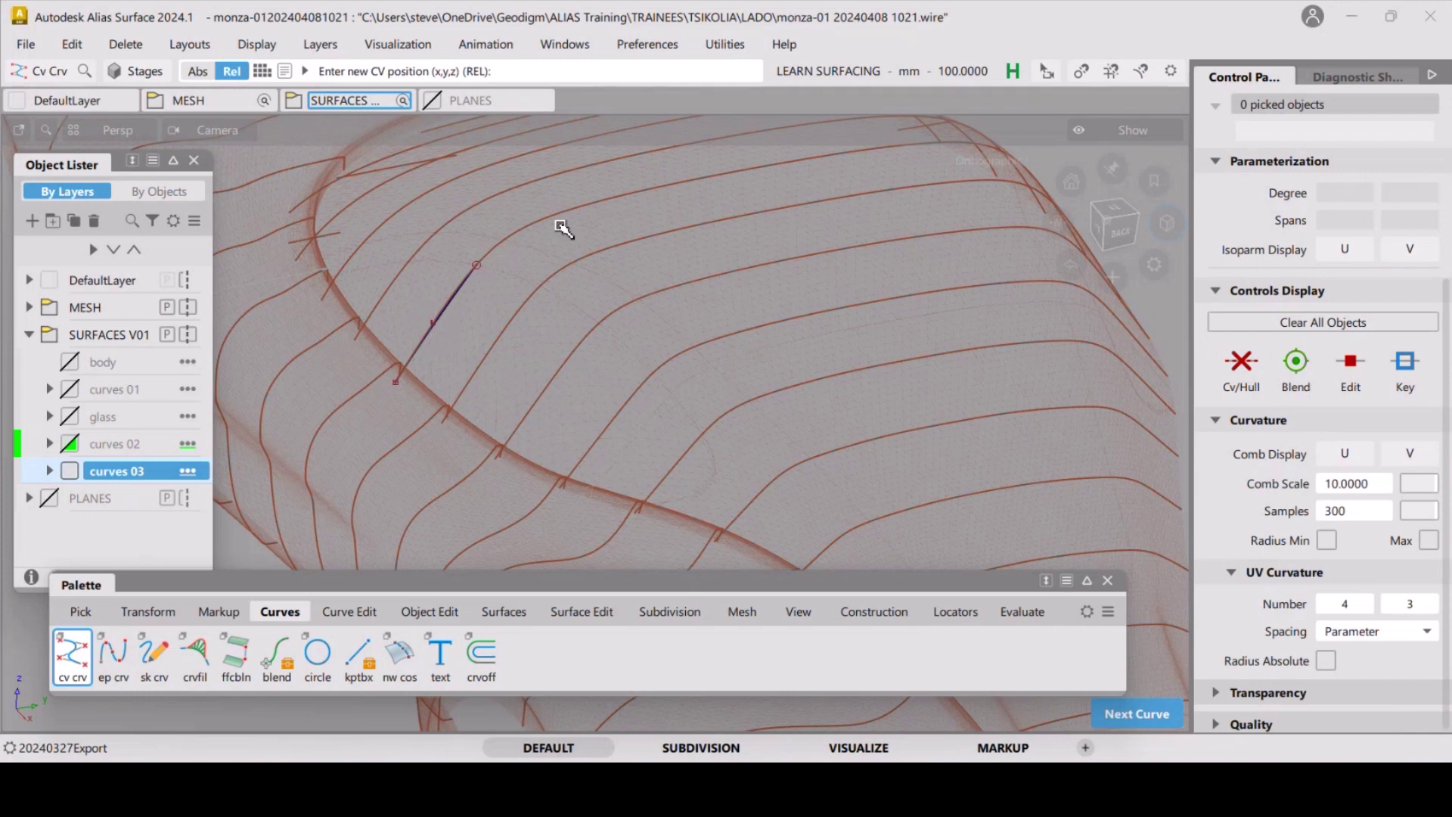
Move the middle CV of the new curve outward so the curve bows along the mesh section.
key(shift+alt)
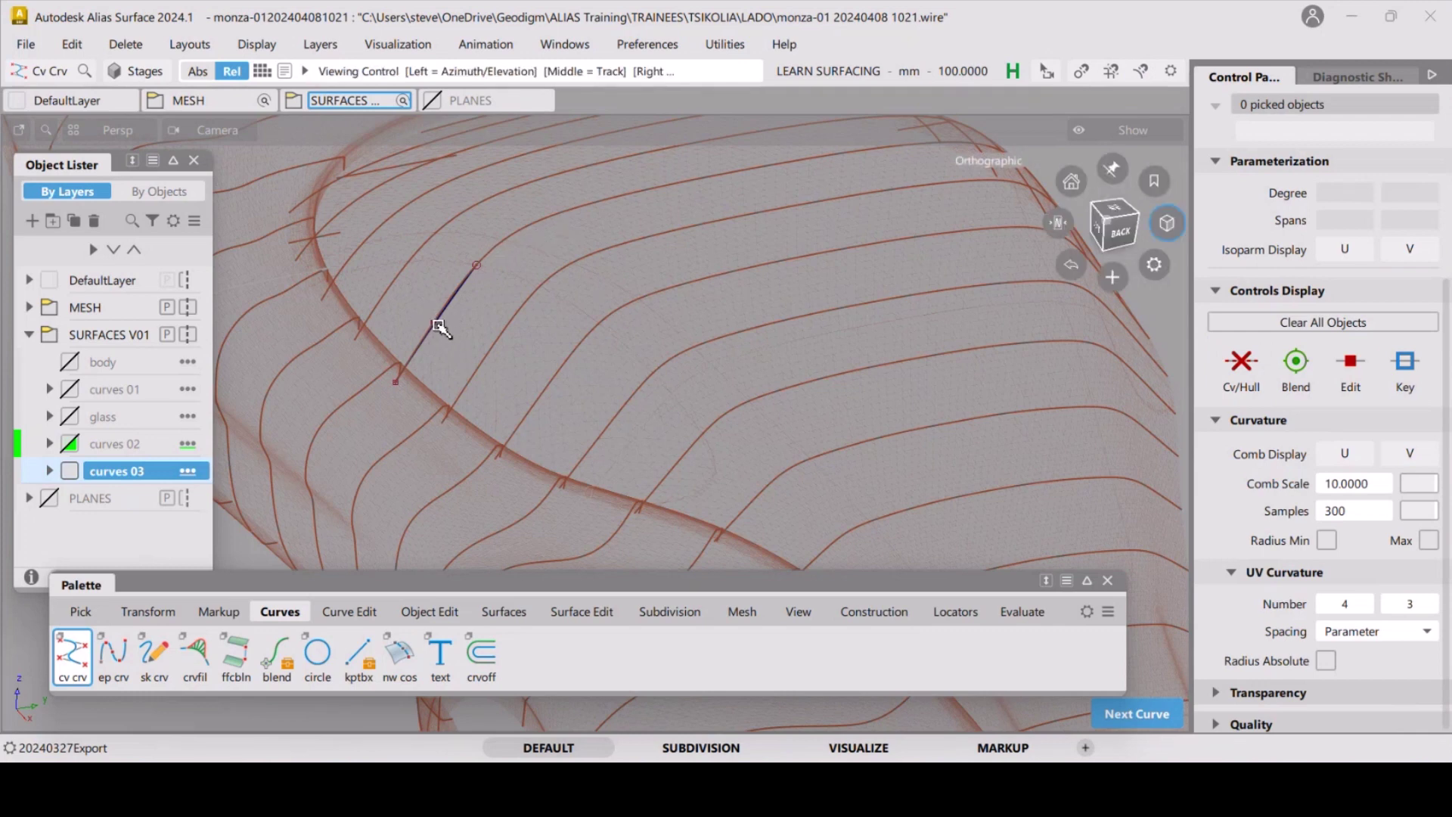
scroll(439, 333, up, 5)
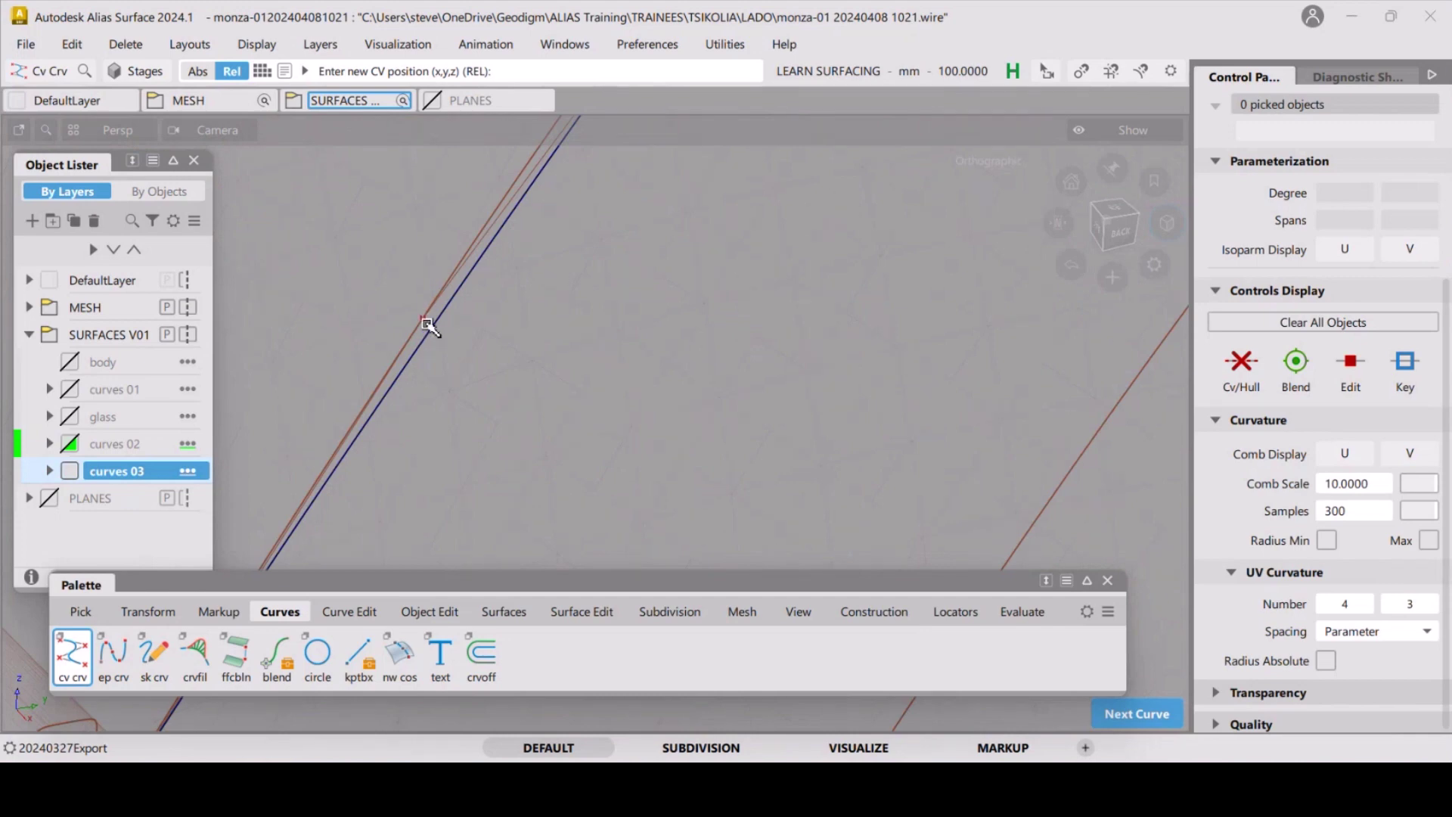
key(shift+alt)
alt+shift+scroll(424, 314, down, 6)
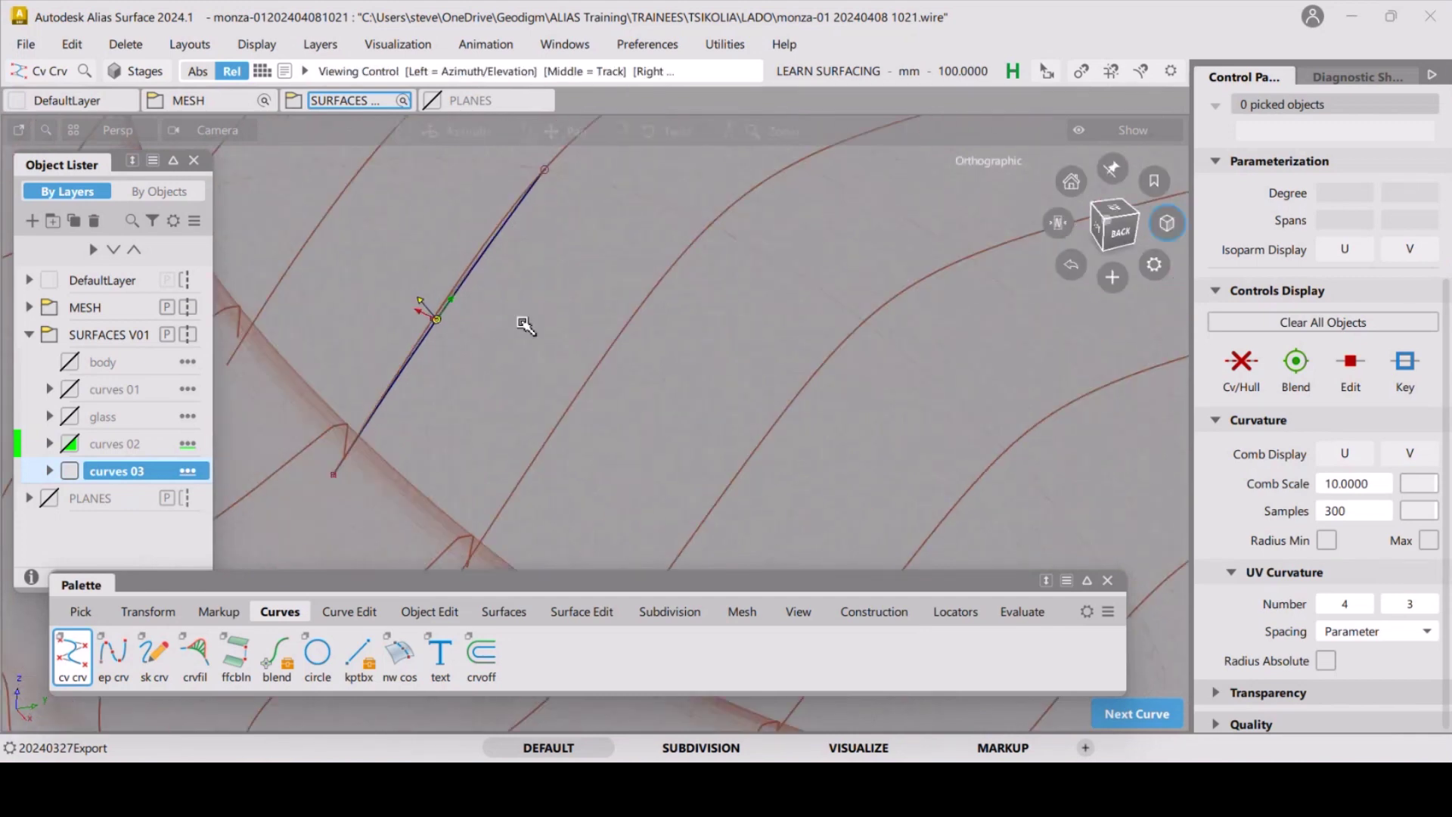
alt+shift+drag(433, 268, 688, 382)
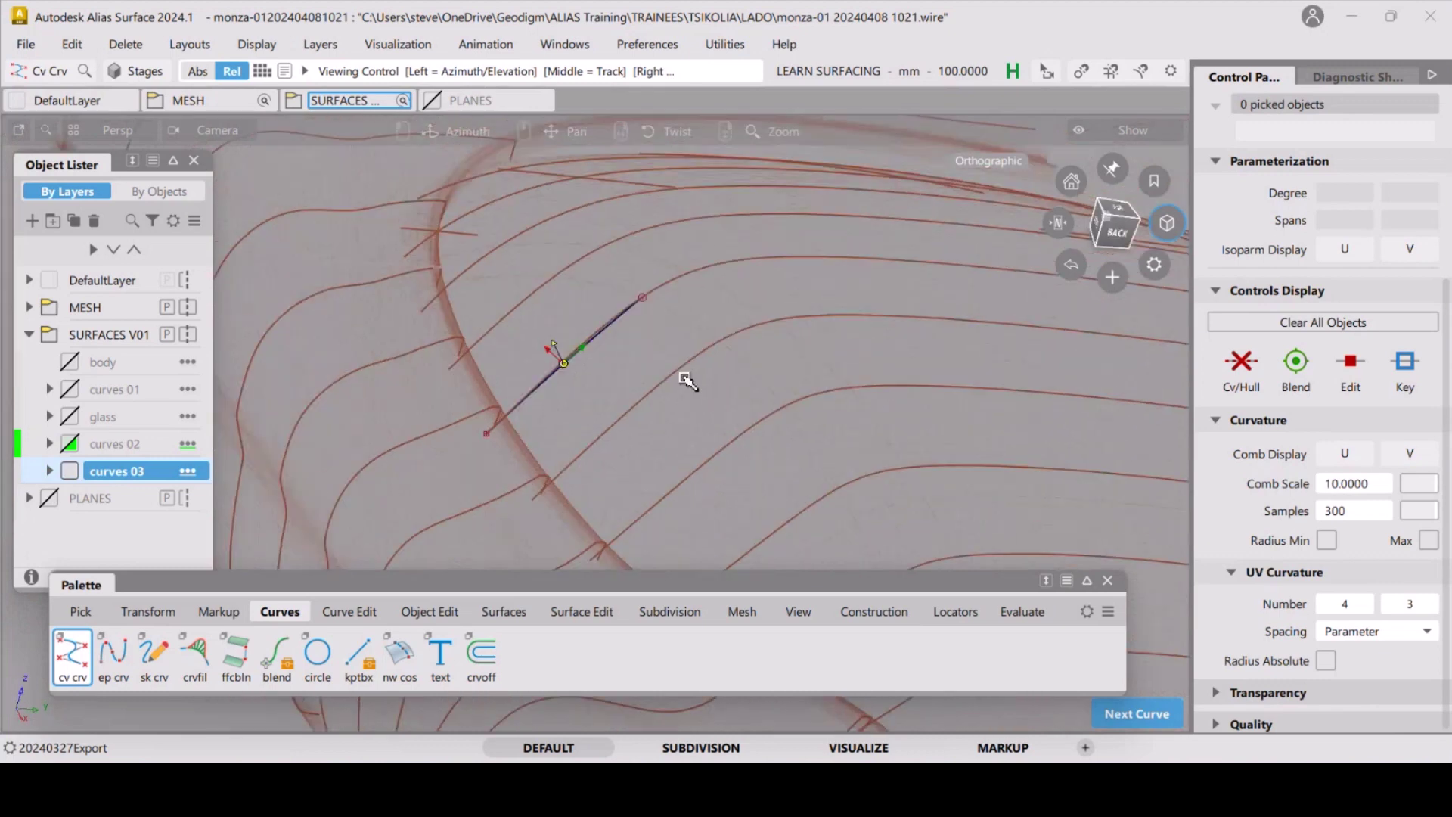
alt+shift+scroll(605, 382, up, 4)
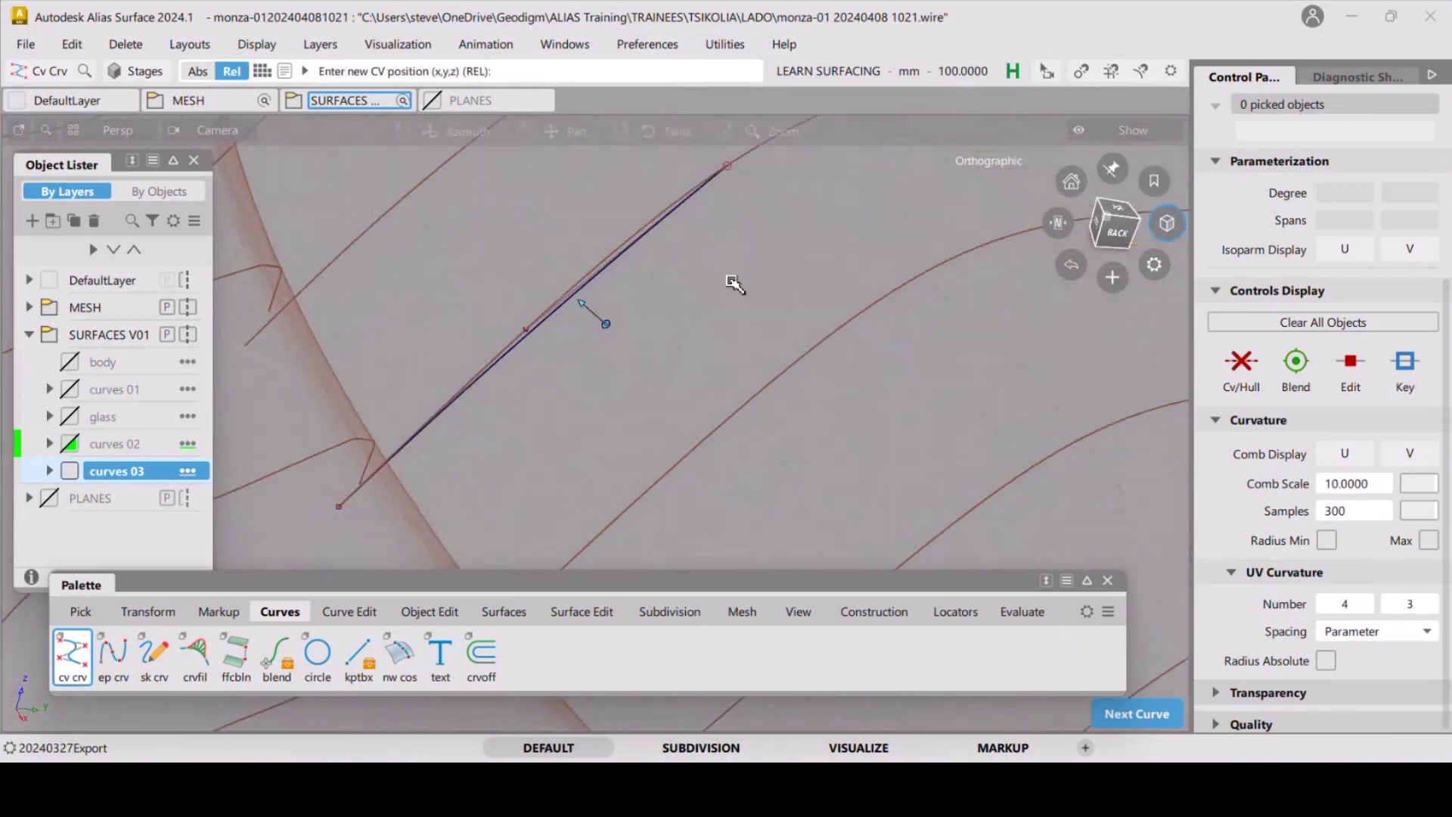
ctrl+shift+drag(588, 397, 588, 333)
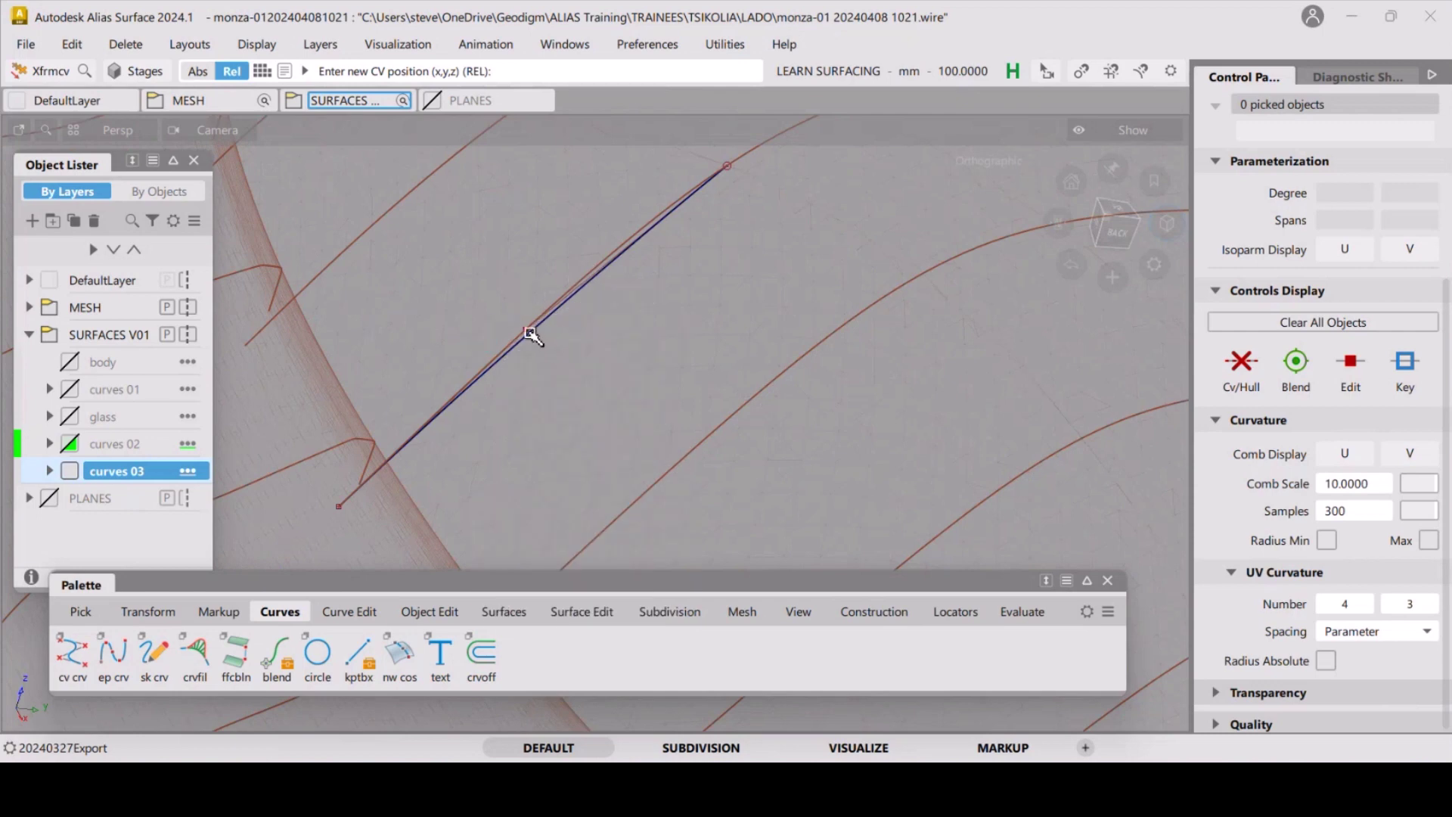
click(529, 333)
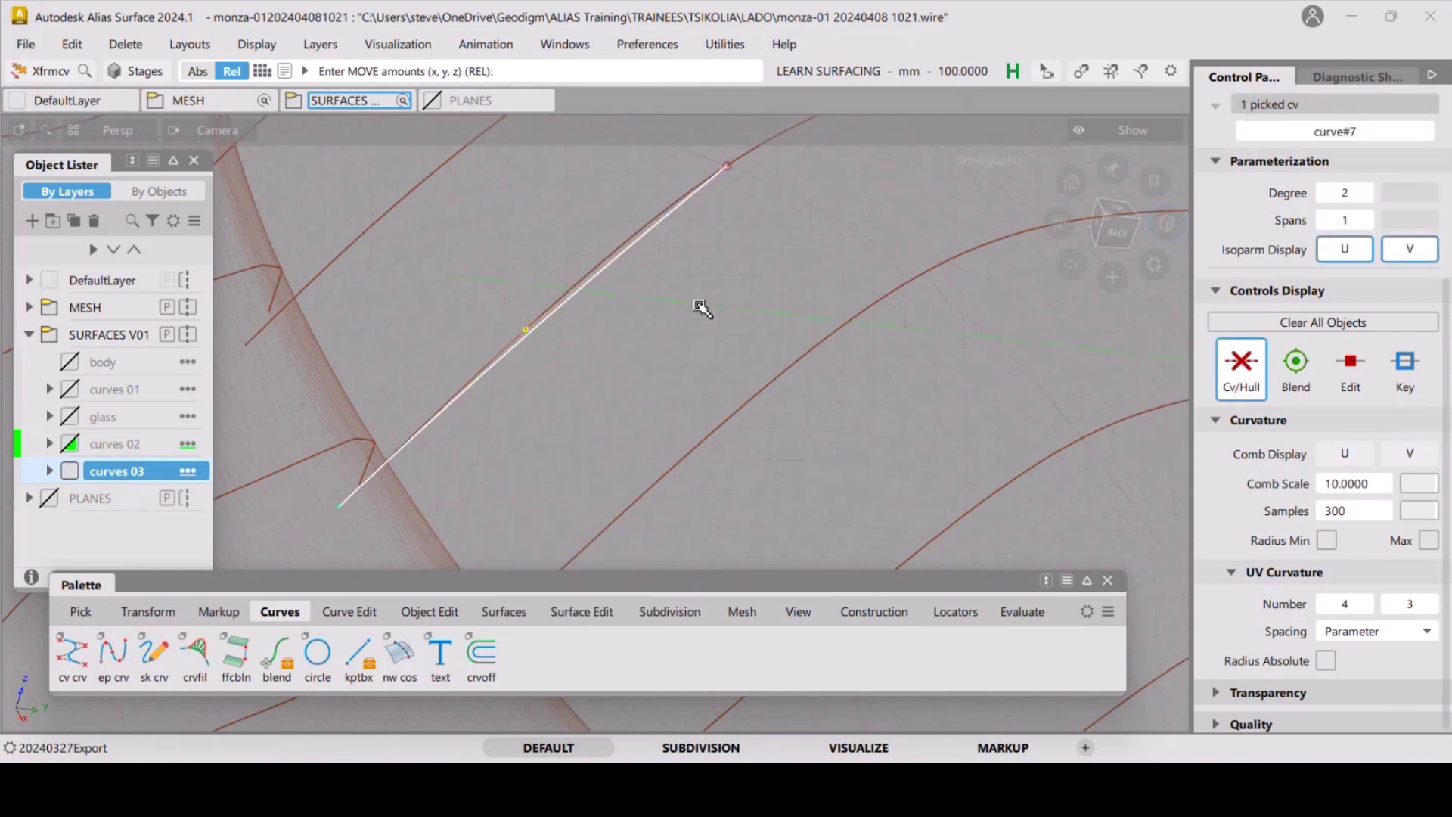
middle_drag(702, 308, 556, 266)
right_drag(688, 311, 654, 311)
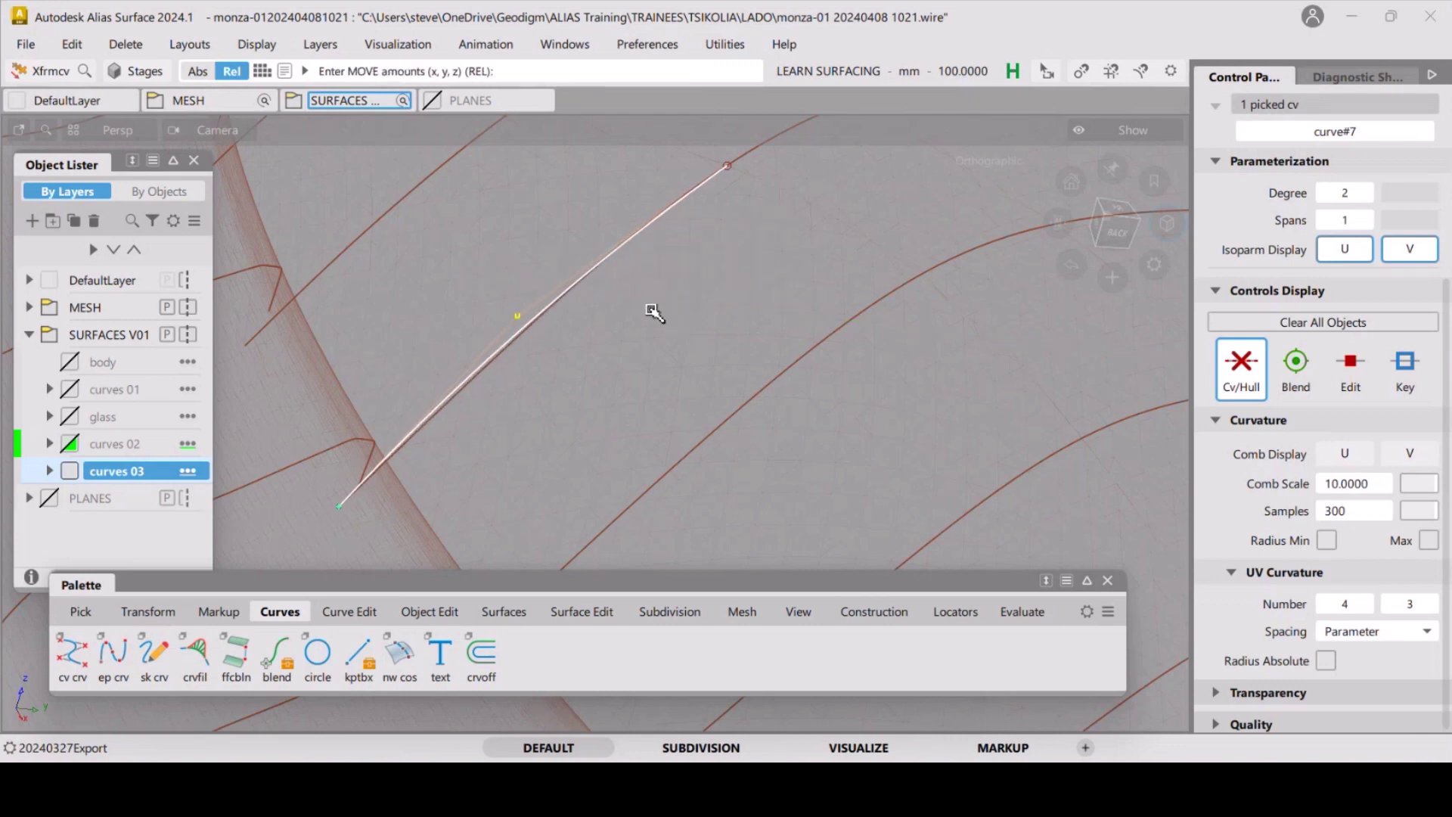
middle_drag(653, 312, 832, 301)
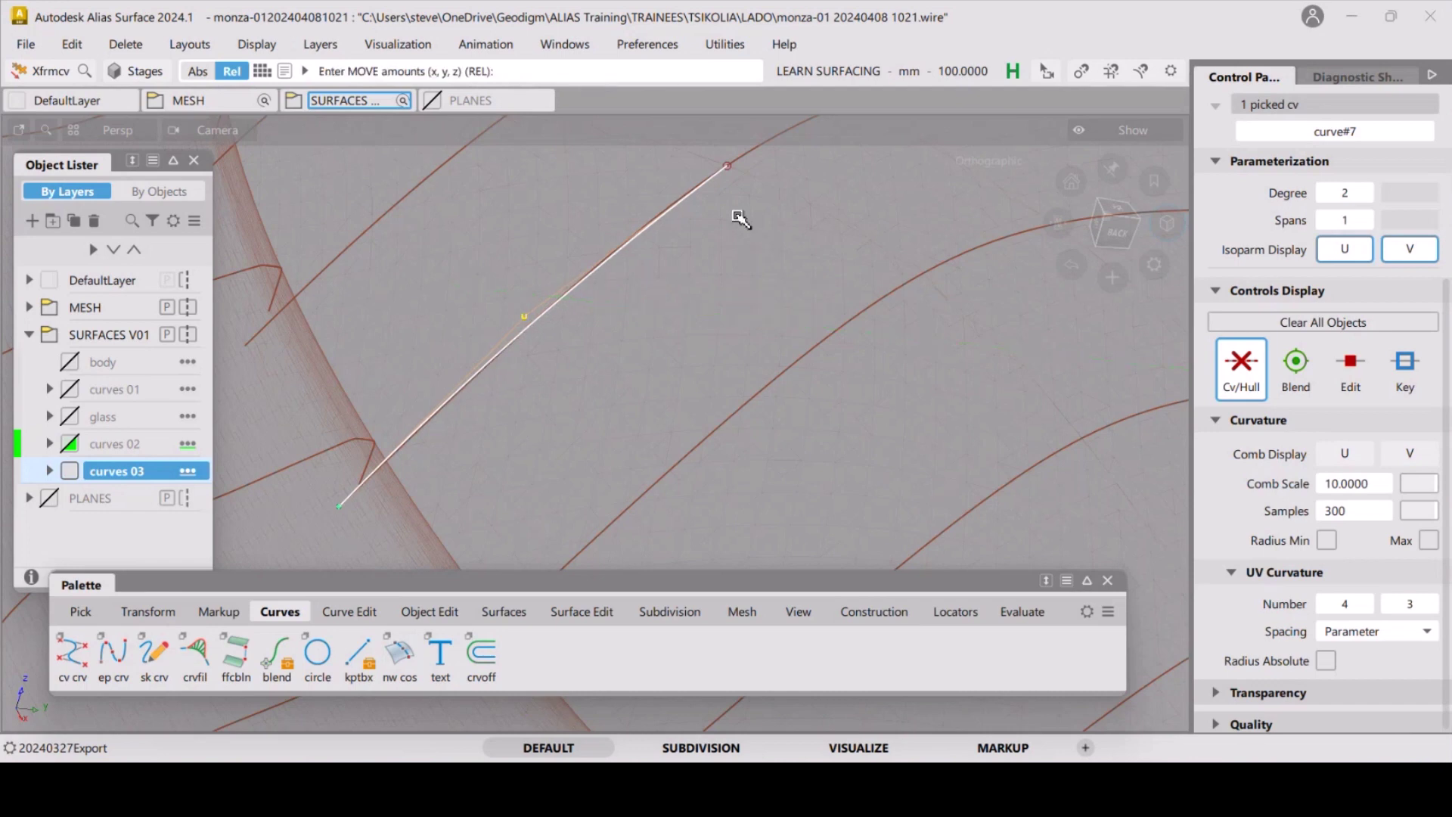
Adjust the upper end CV of the new curve onto the mesh section and pick the middle CV again.
alt+shift+drag(740, 219, 674, 246)
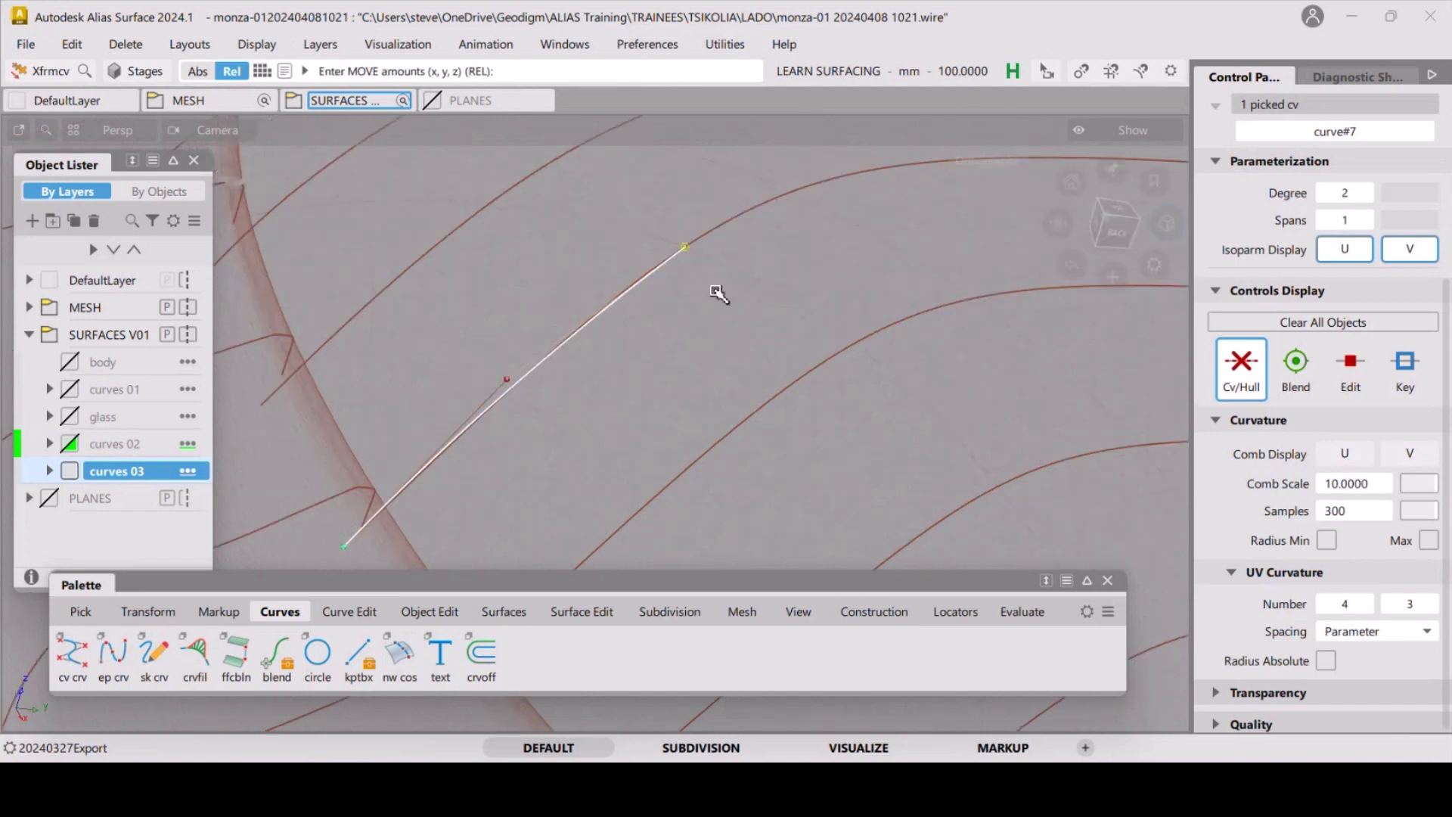
middle_drag(738, 315, 737, 322)
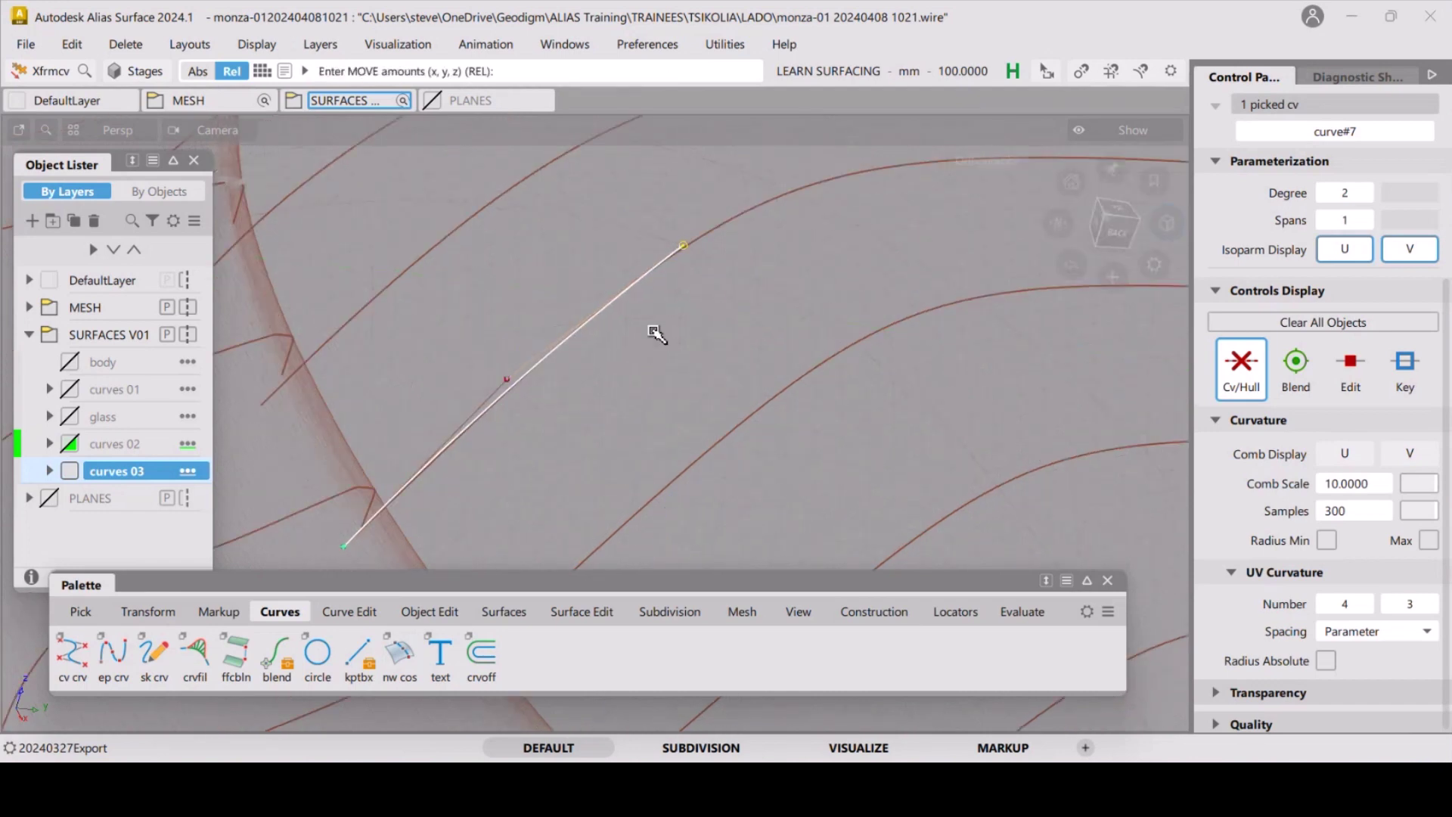
click(511, 382)
Adjust the ends of the new curve along the mesh section with the Extend tool.
alt+shift+drag(639, 393, 567, 379)
alt+shift+right_drag(568, 379, 552, 342)
key(e)
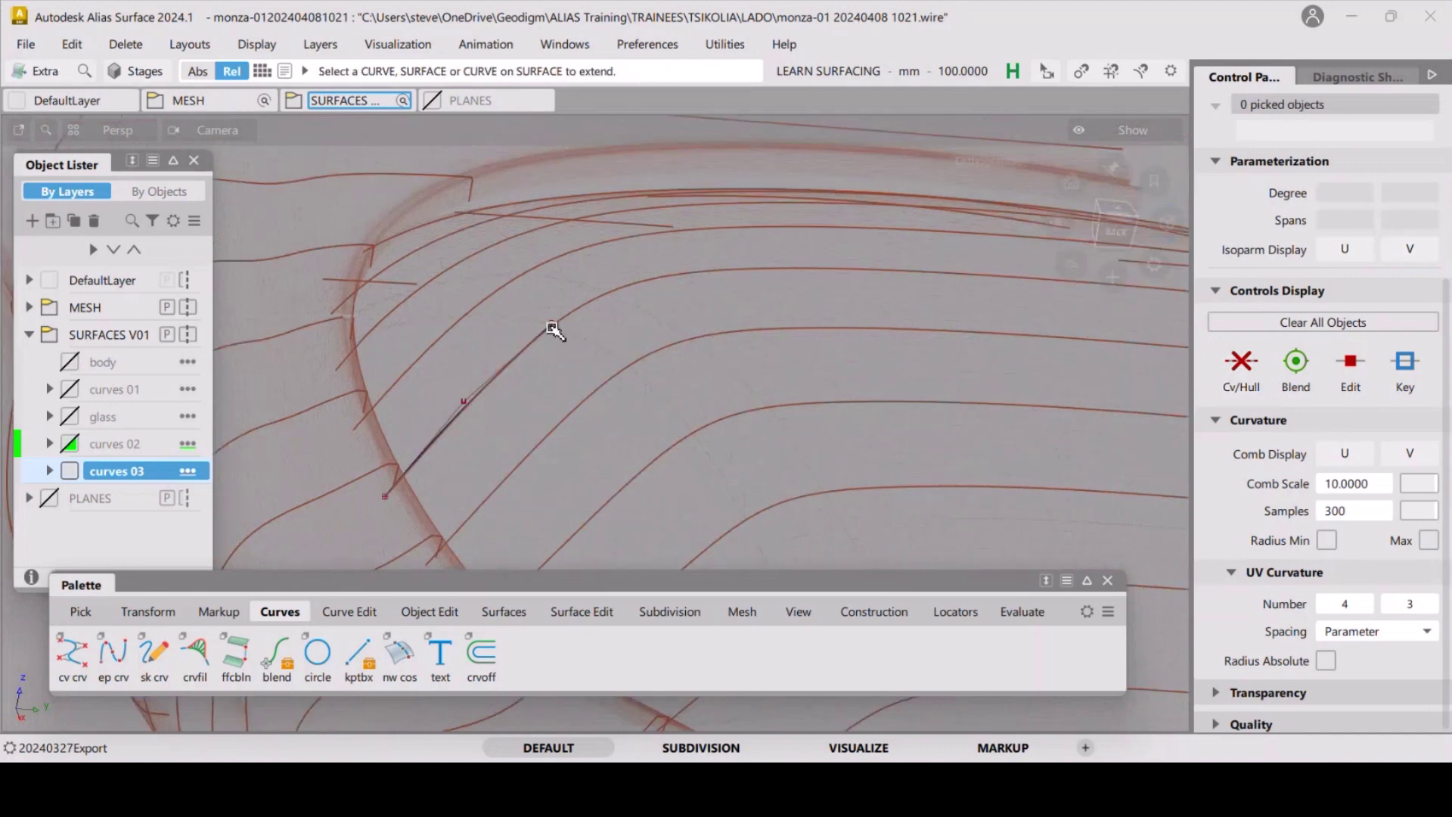
drag(550, 329, 399, 488)
alt+shift+drag(492, 396, 670, 437)
click(594, 346)
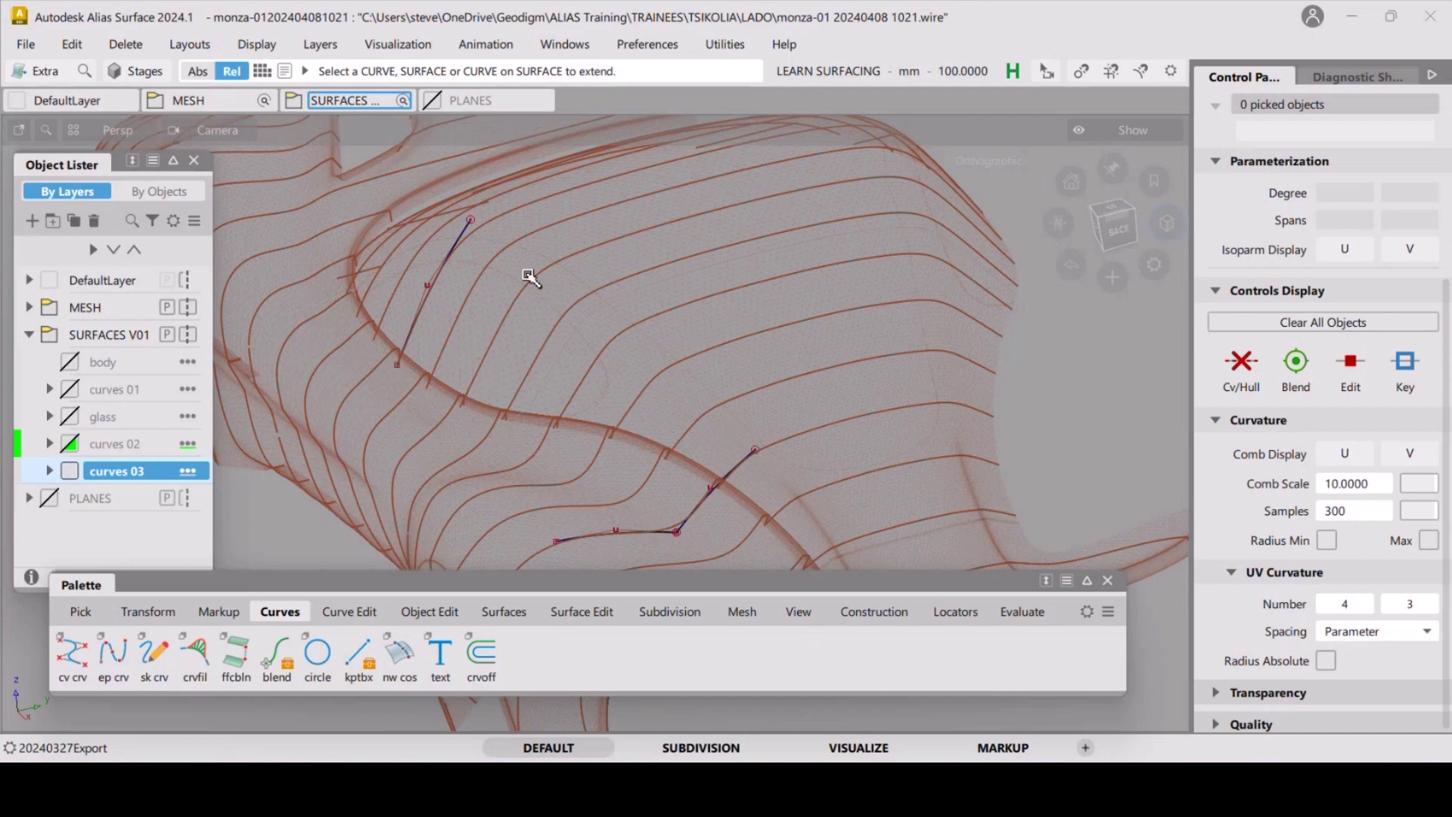
Create a Skin surface between the new upper curve and the lower curve crossing the glass house edge.
click(497, 613)
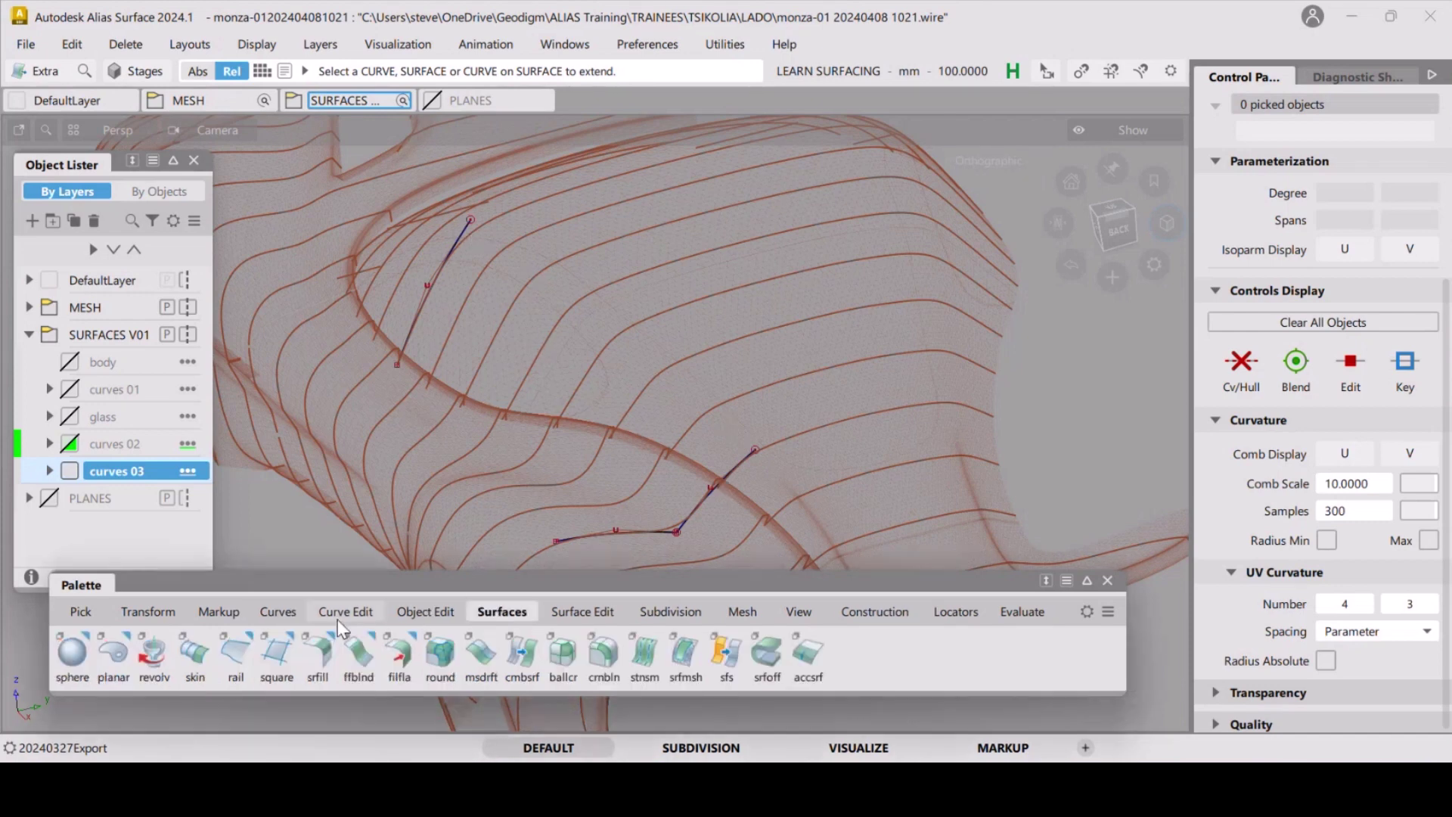
click(195, 656)
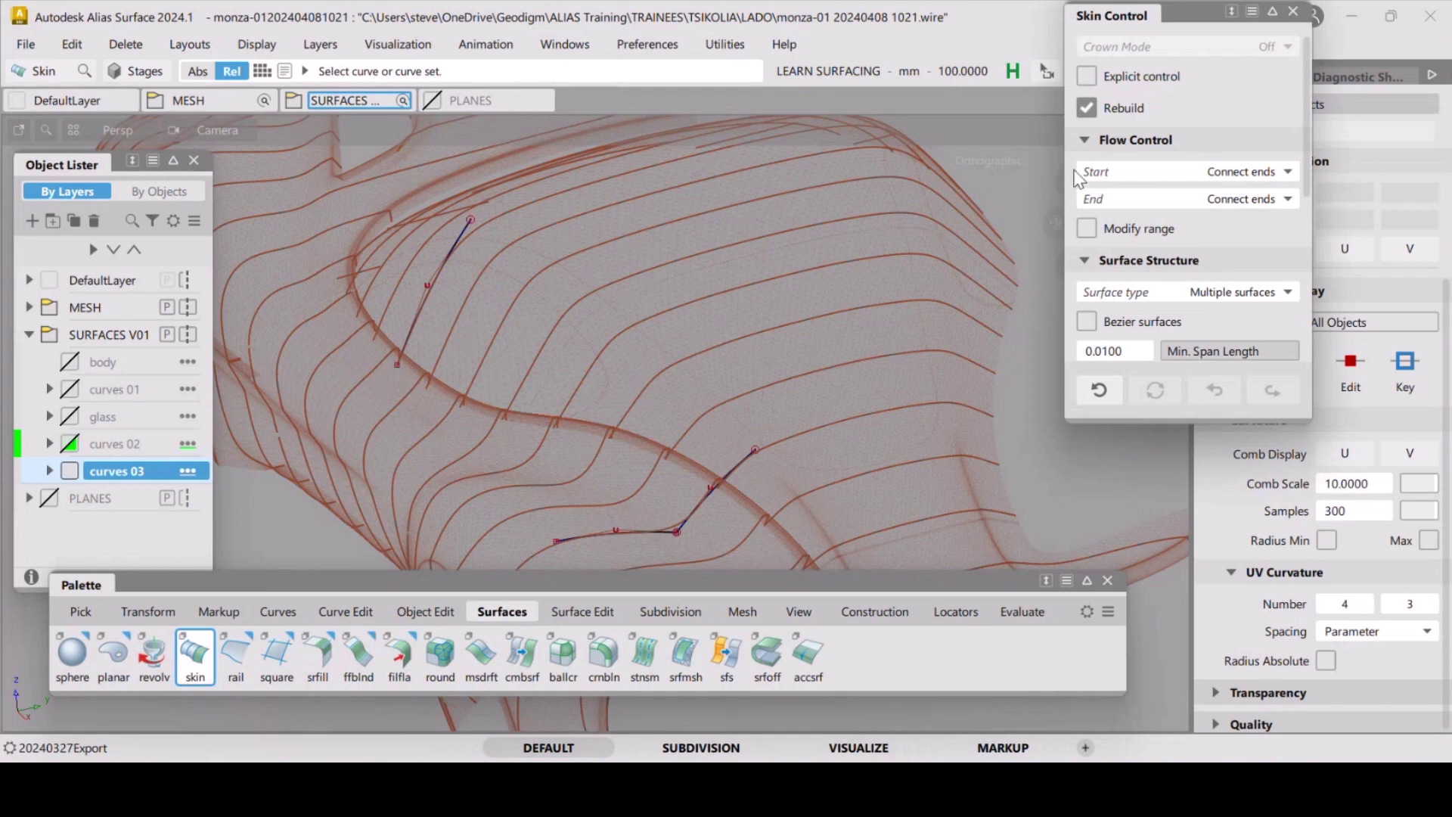
drag(1065, 163, 934, 162)
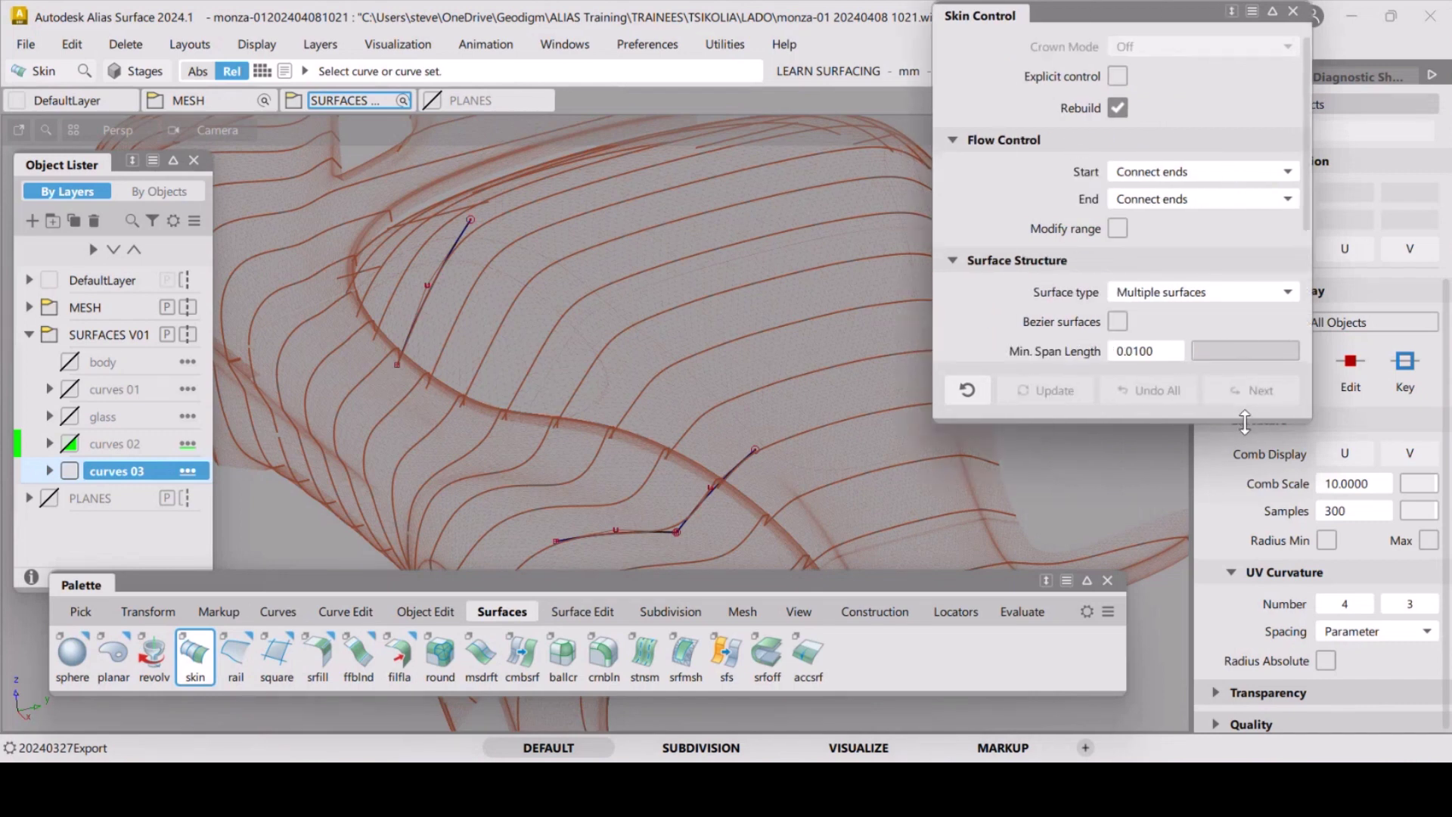
drag(1245, 422, 1232, 579)
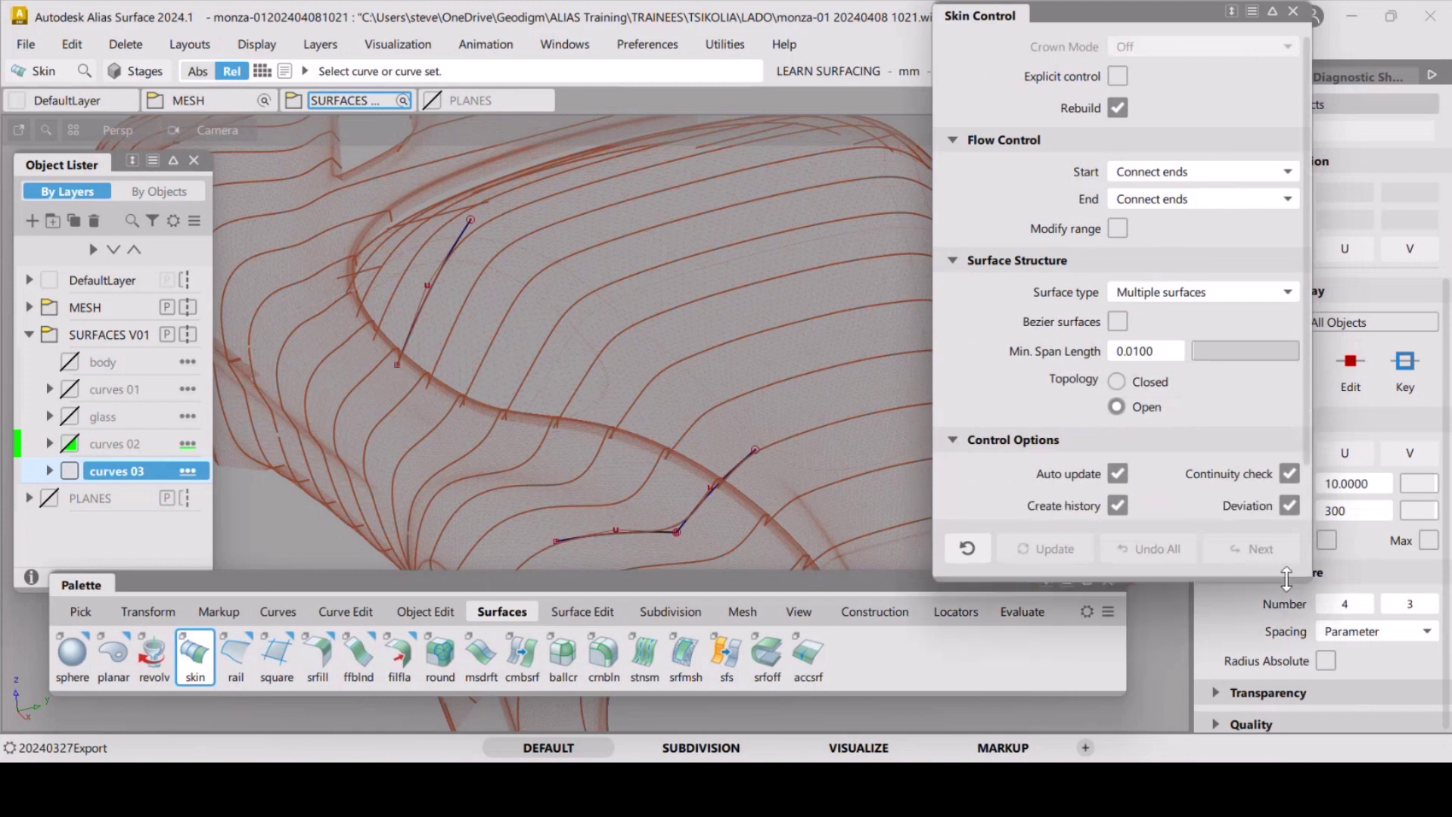
click(475, 231)
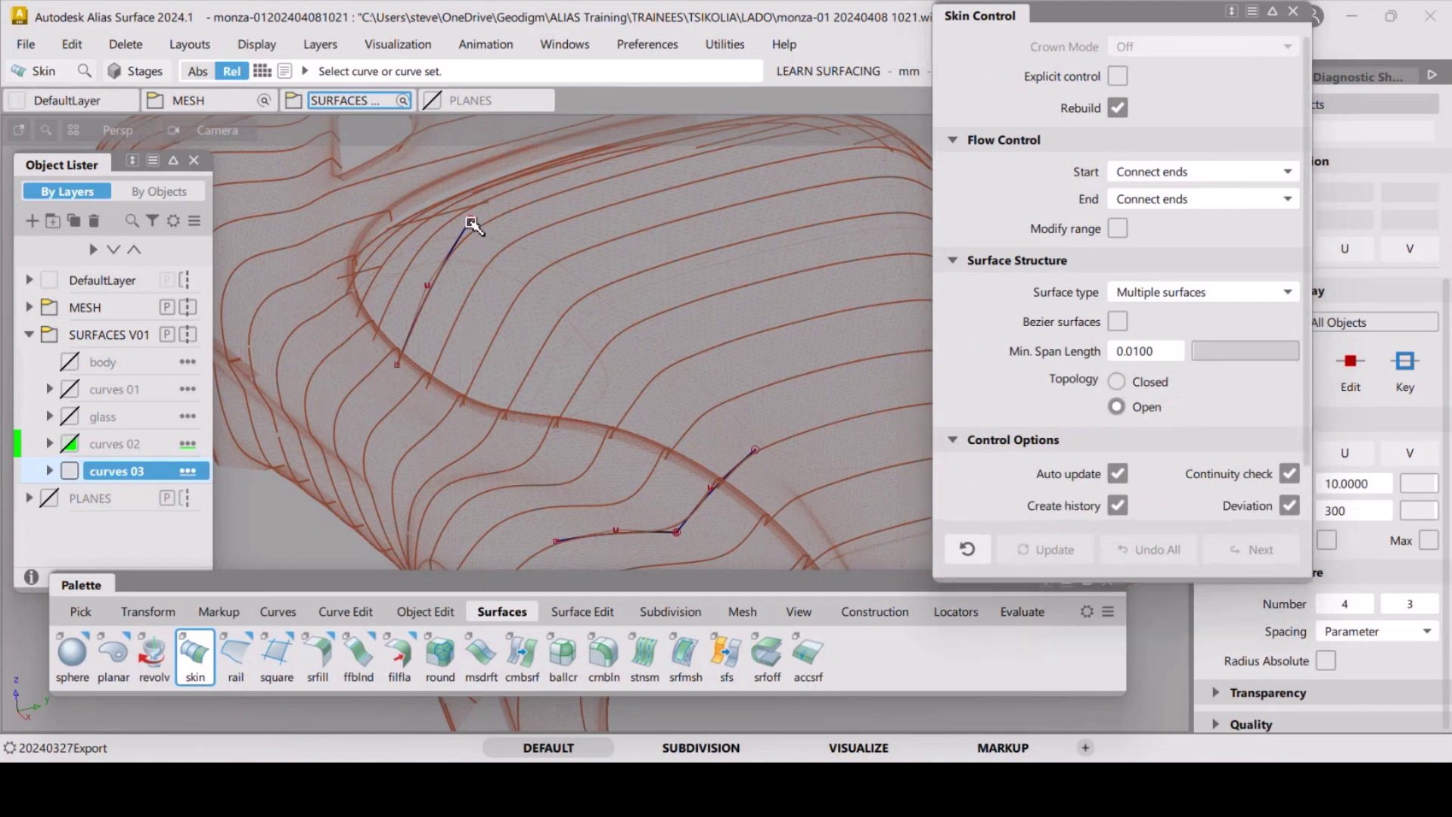
click(753, 456)
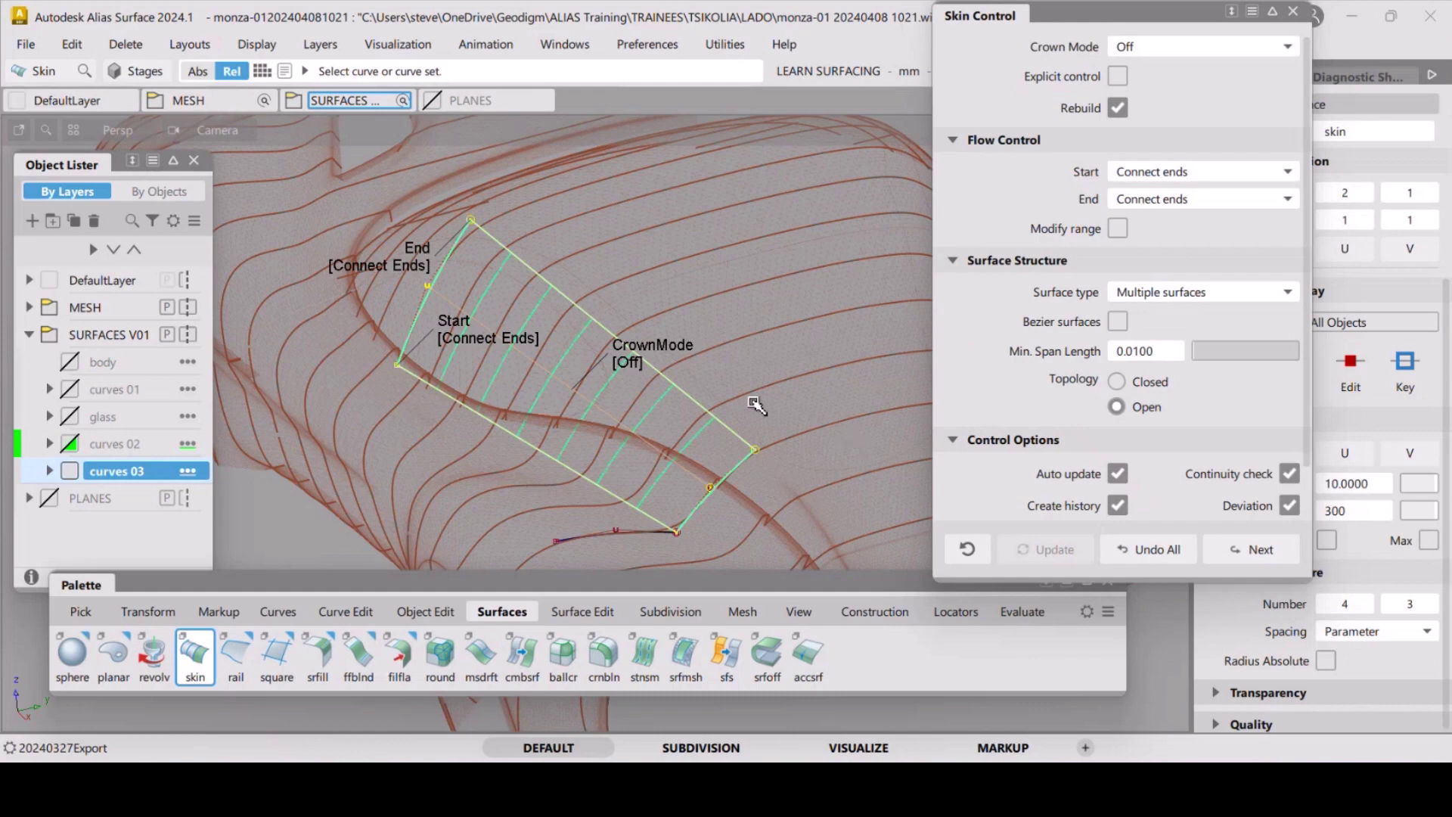
Reveal all the Skin Control options and open the Crown Mode choices for the skin surface.
mouse_move(670, 280)
alt+shift+mouse_down()
mouse_move(649, 260)
mouse_move(702, 280)
mouse_move(695, 369)
alt+shift+mouse_up()
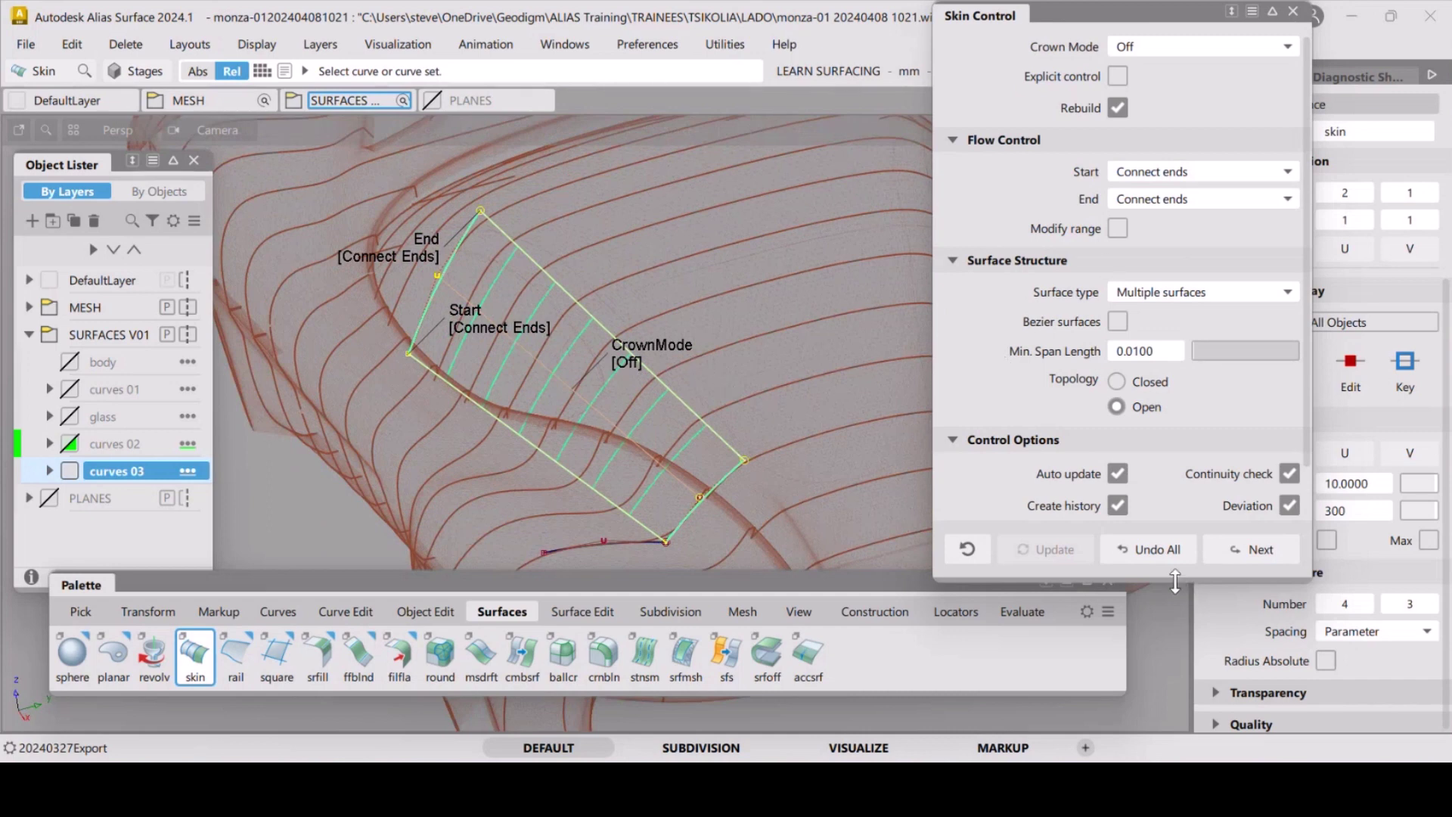
drag(1175, 581, 1206, 713)
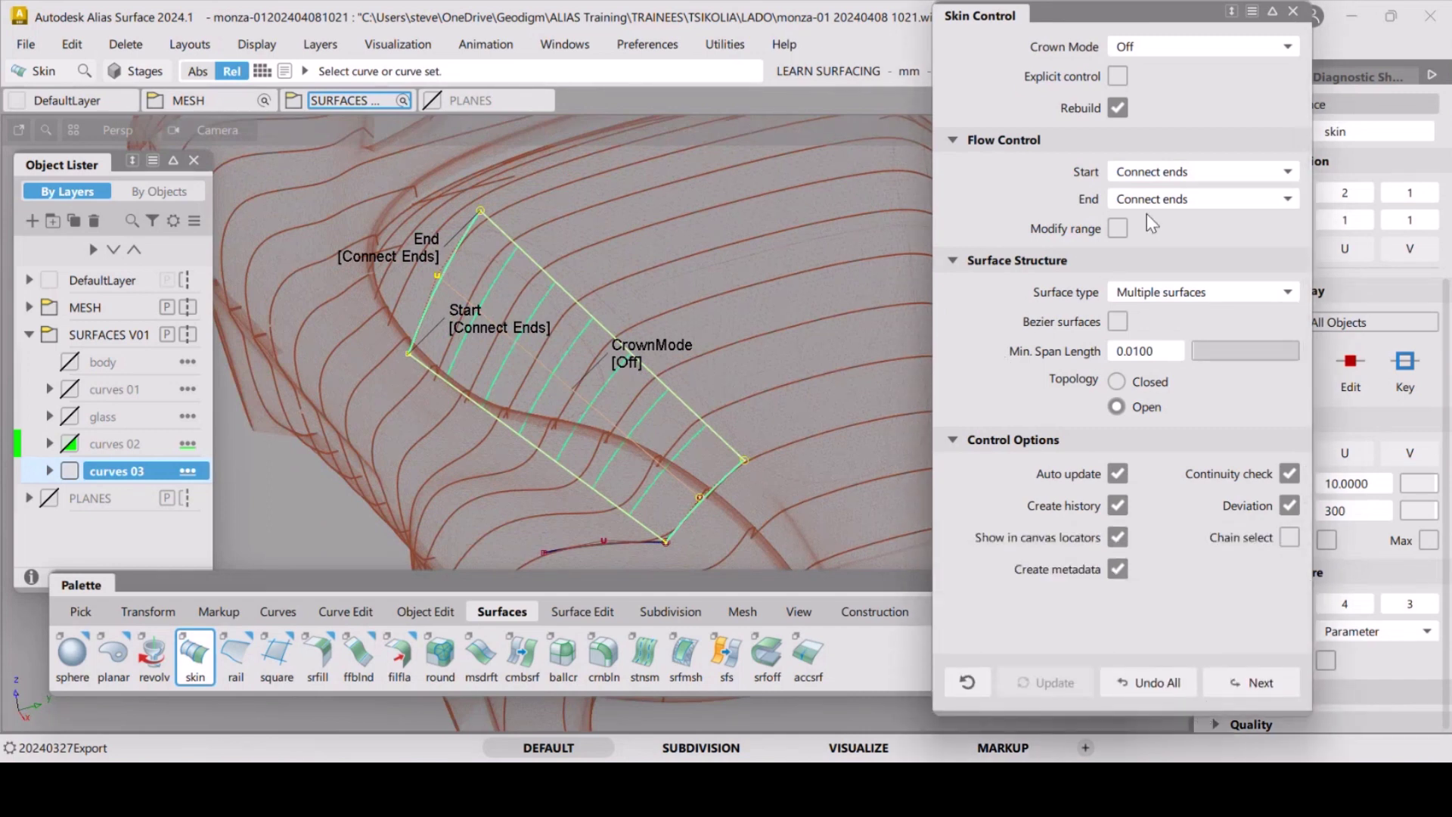
click(1231, 49)
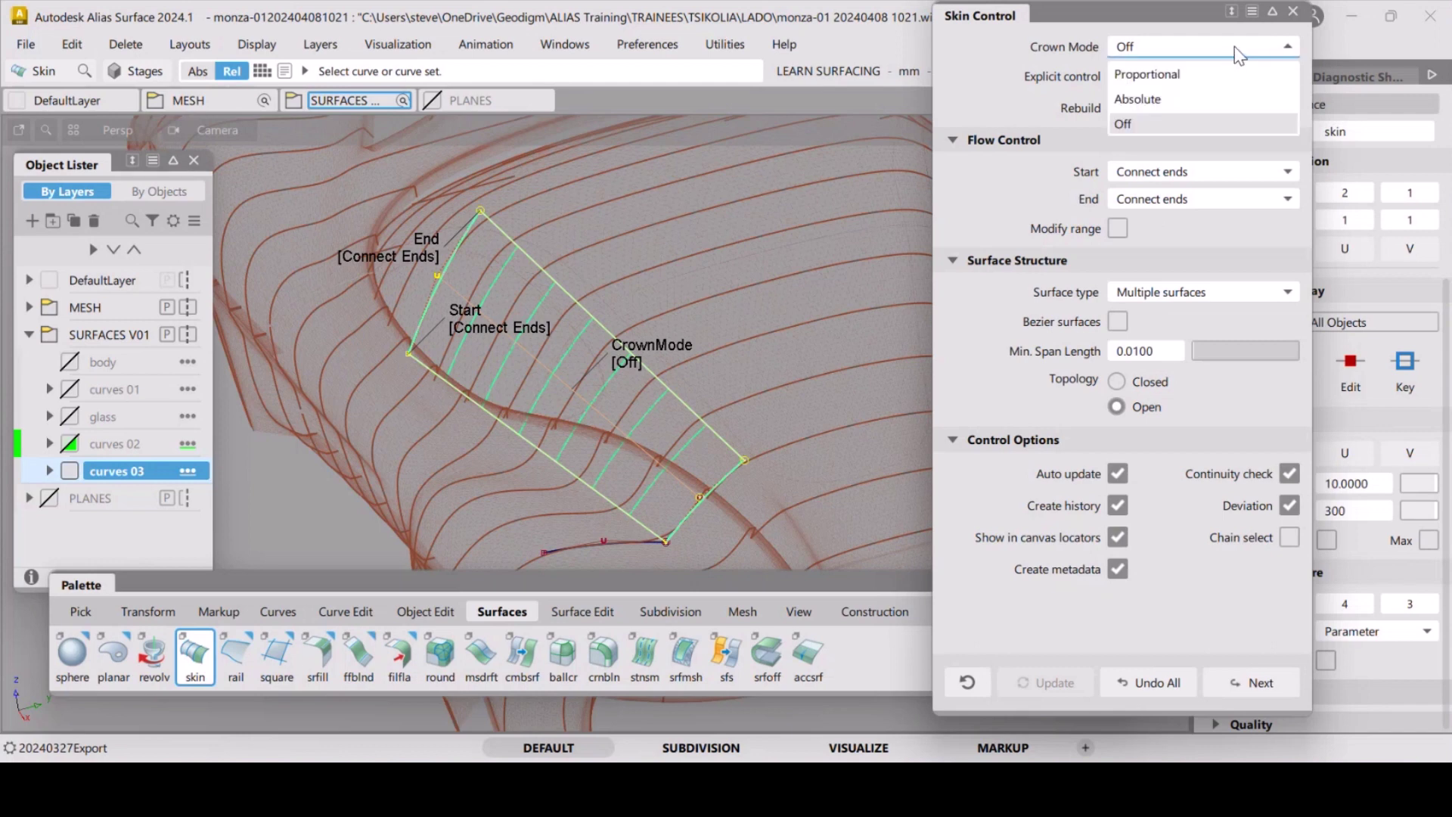
Set the skin surface's crown mode to Proportional with a crown value of 0.0440.
click(1195, 75)
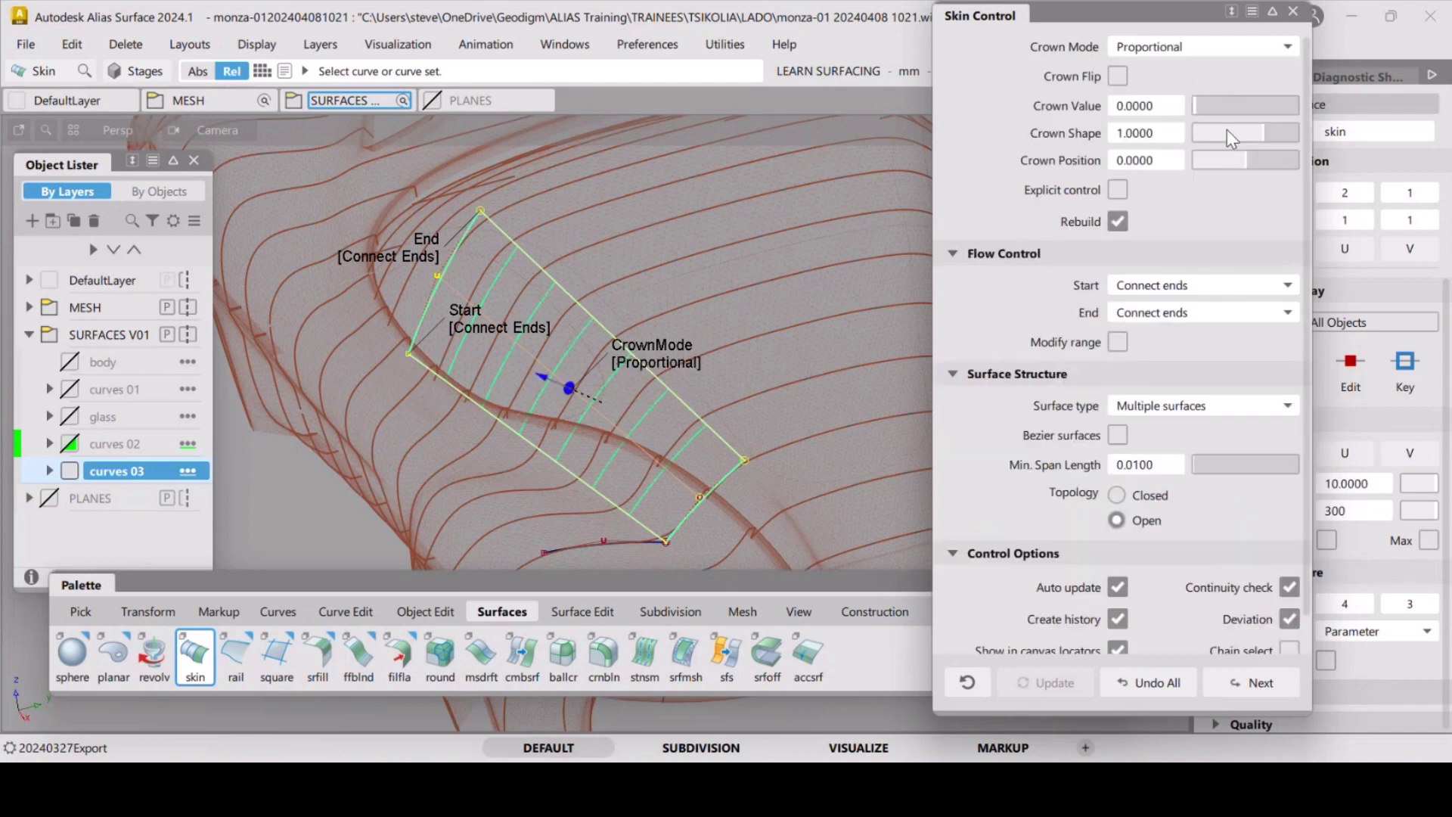
click(1198, 102)
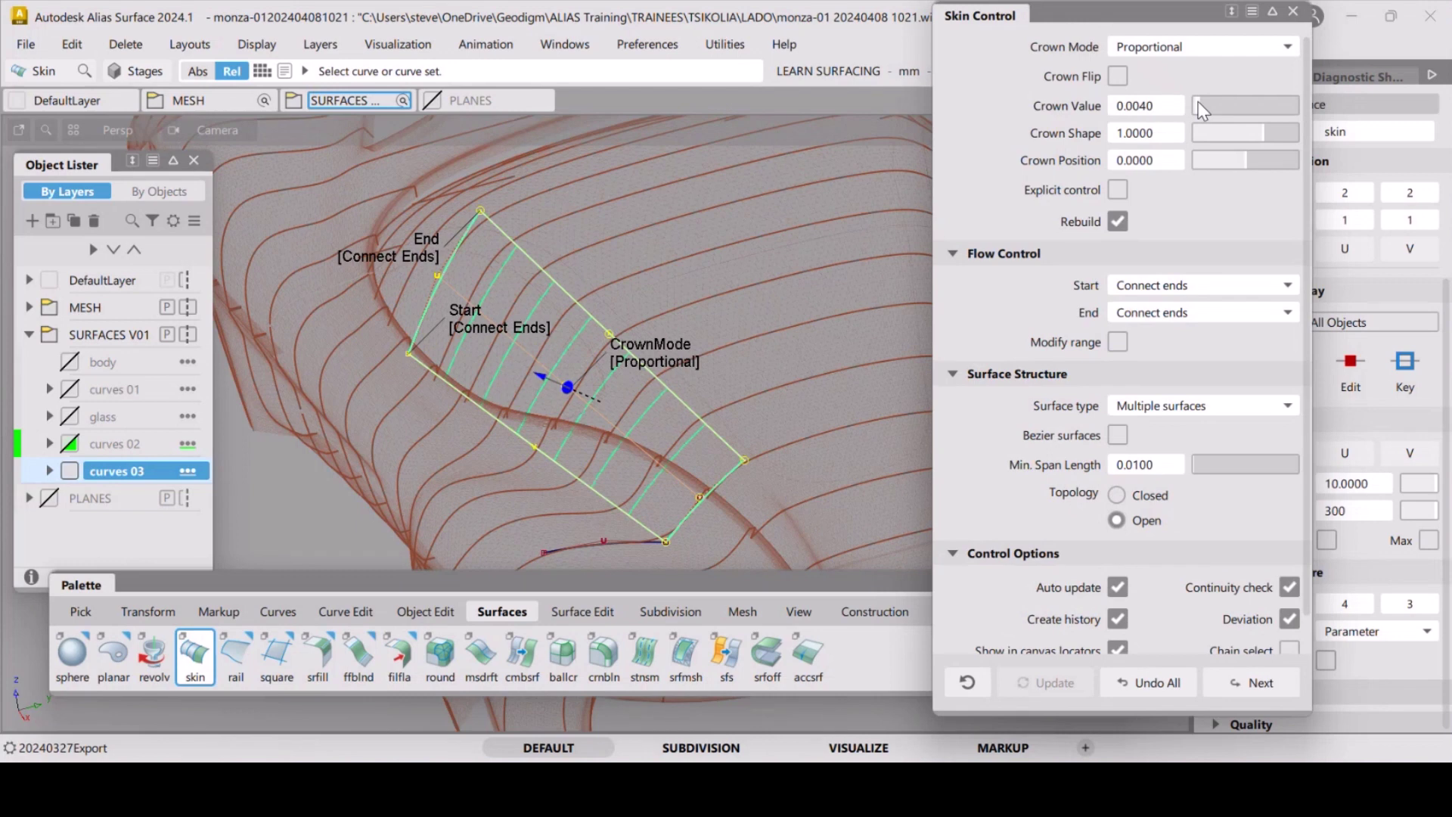
drag(1198, 102, 1241, 97)
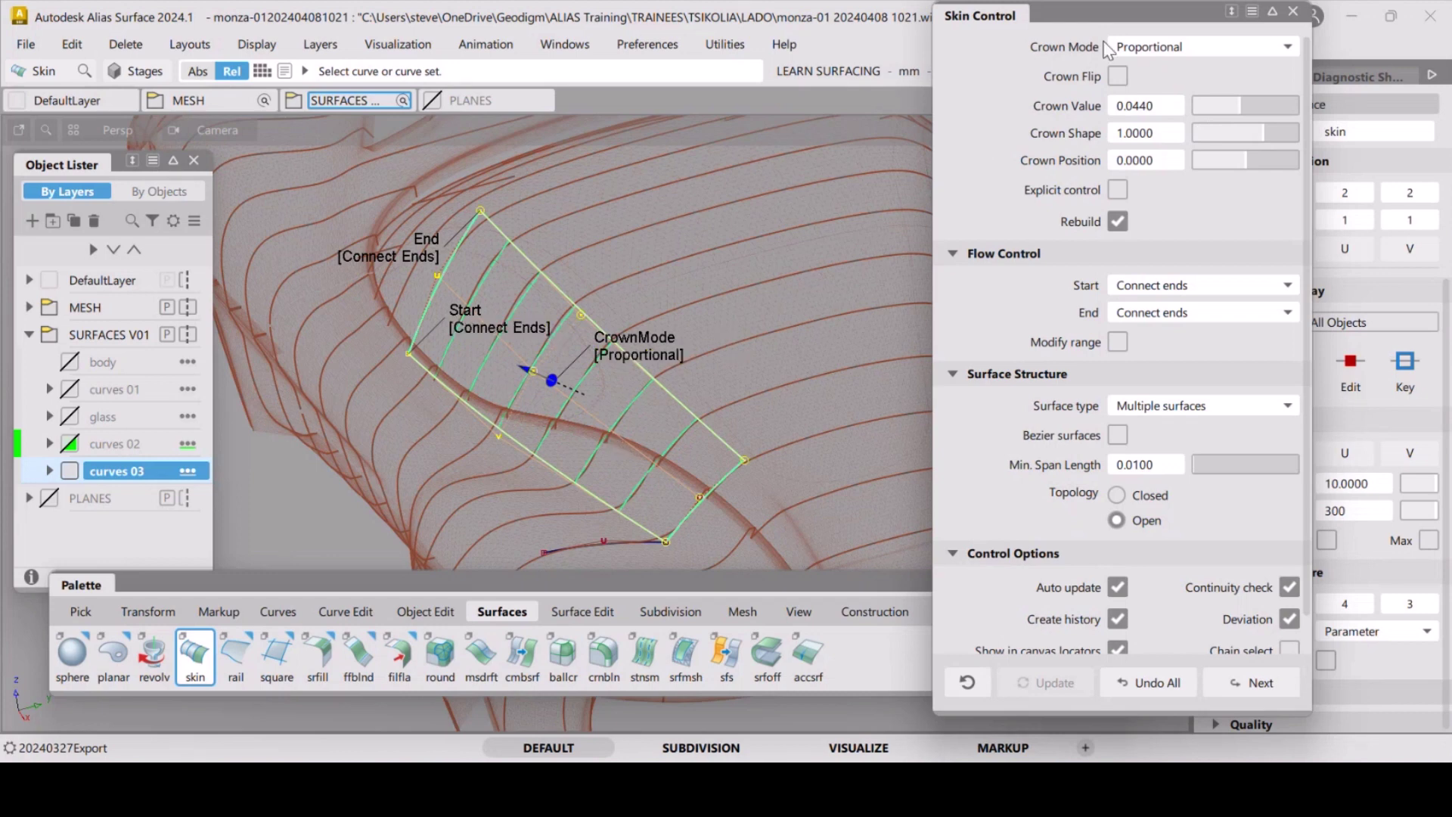
click(1293, 12)
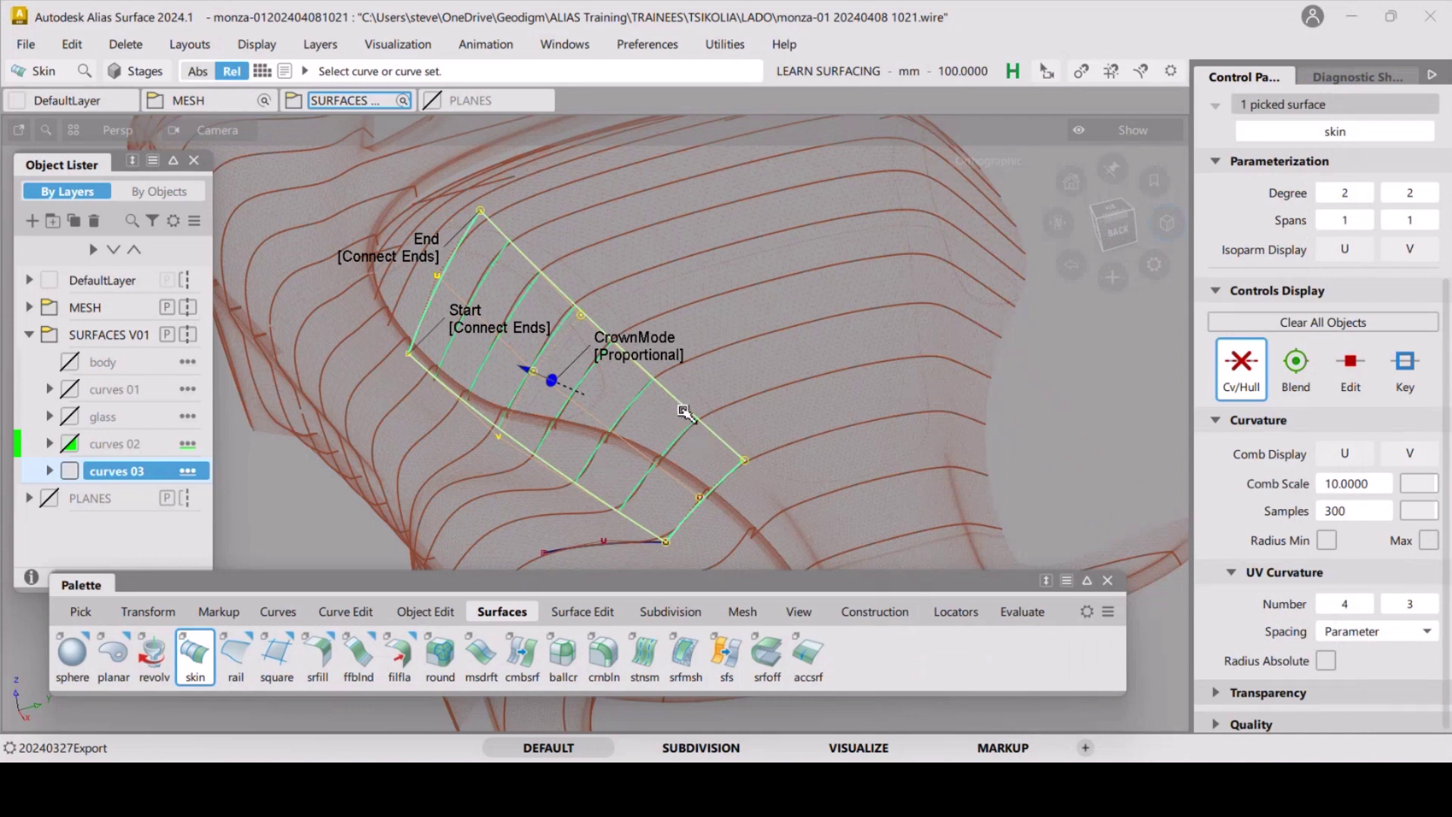
click(855, 430)
Examine from several angles how the crowned skin surface follows the side window area of the mesh section curves.
alt+shift+drag(702, 406, 855, 361)
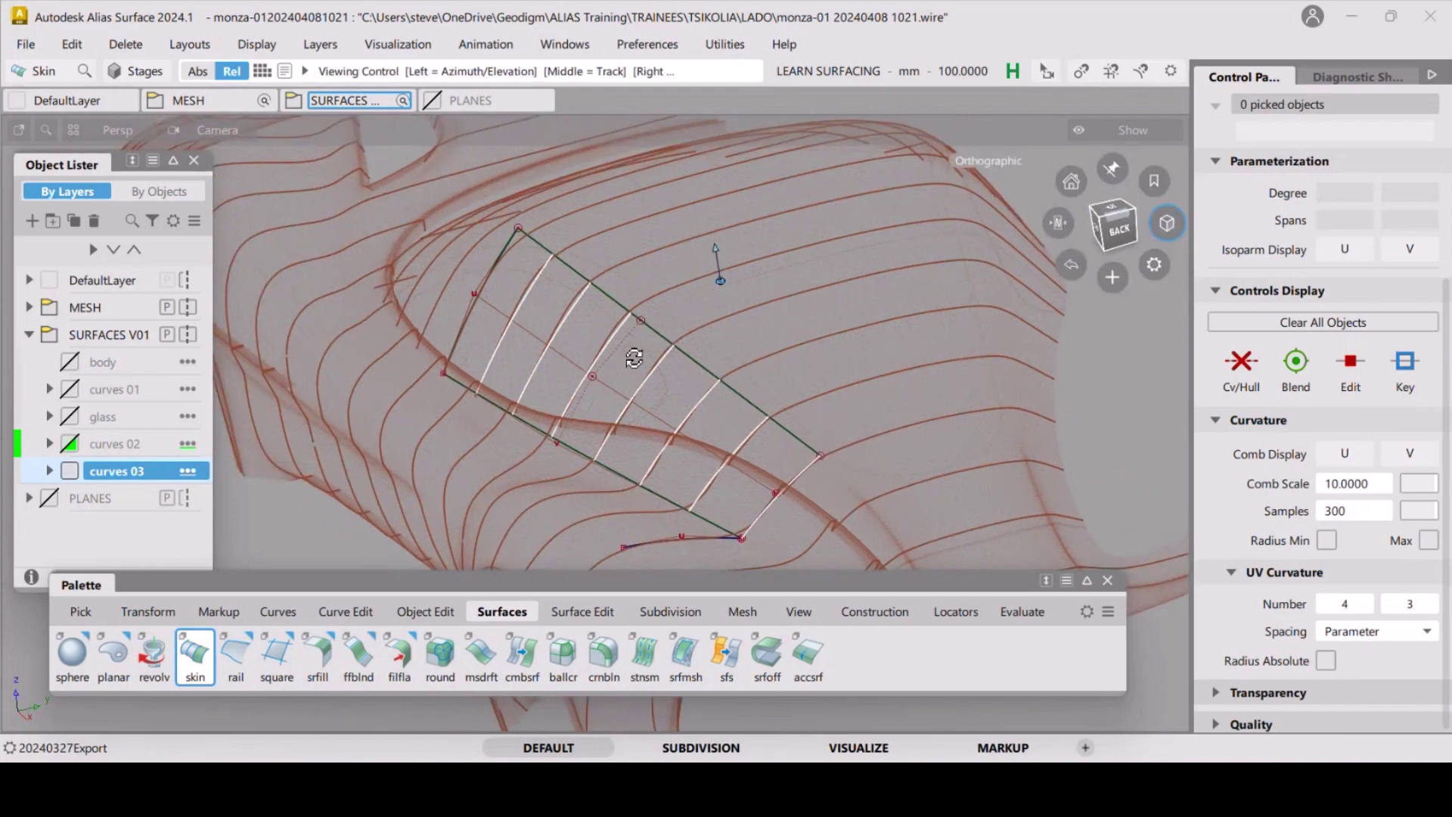
alt+shift+drag(617, 355, 662, 382)
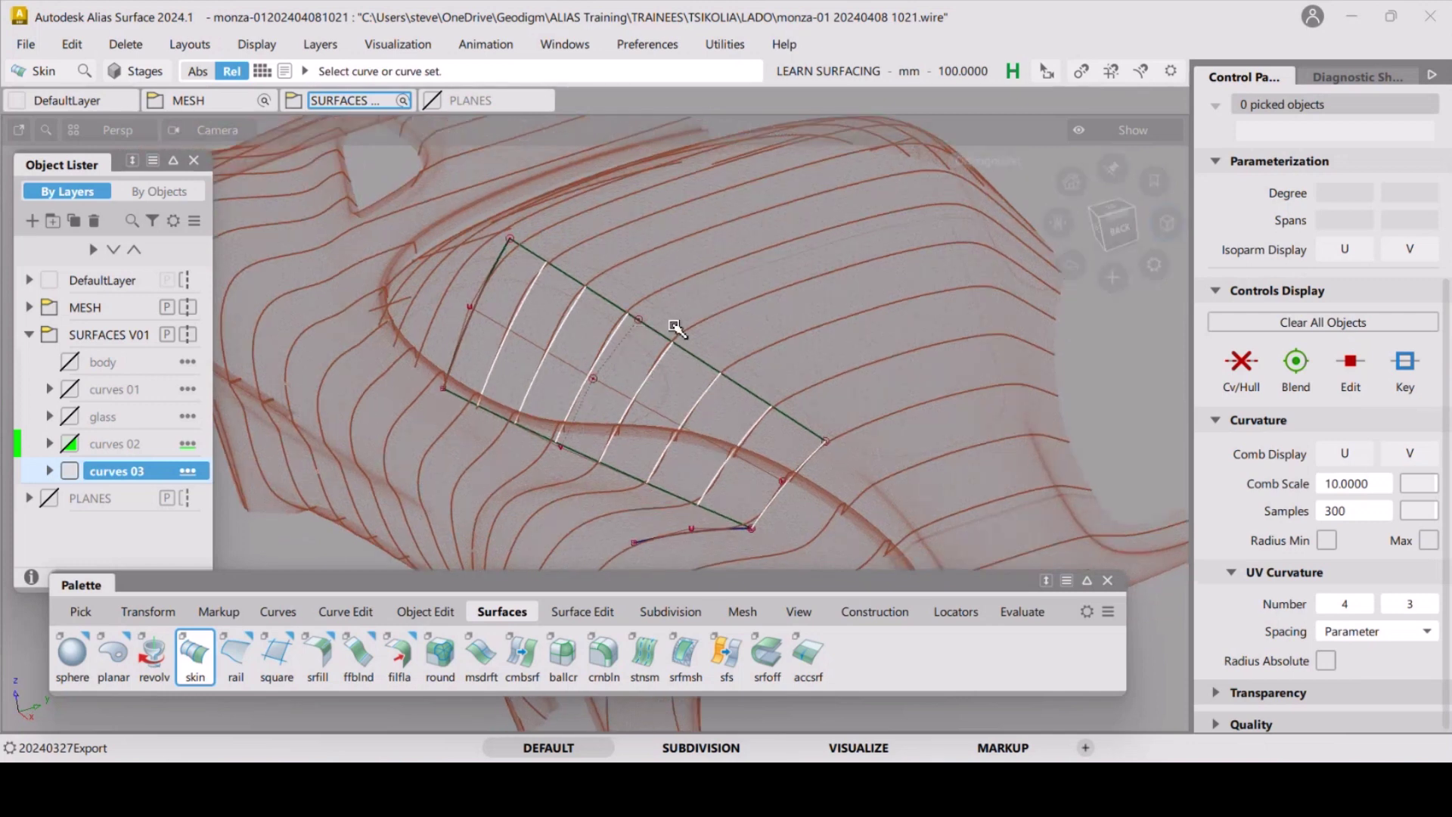
alt+shift+drag(749, 383, 742, 376)
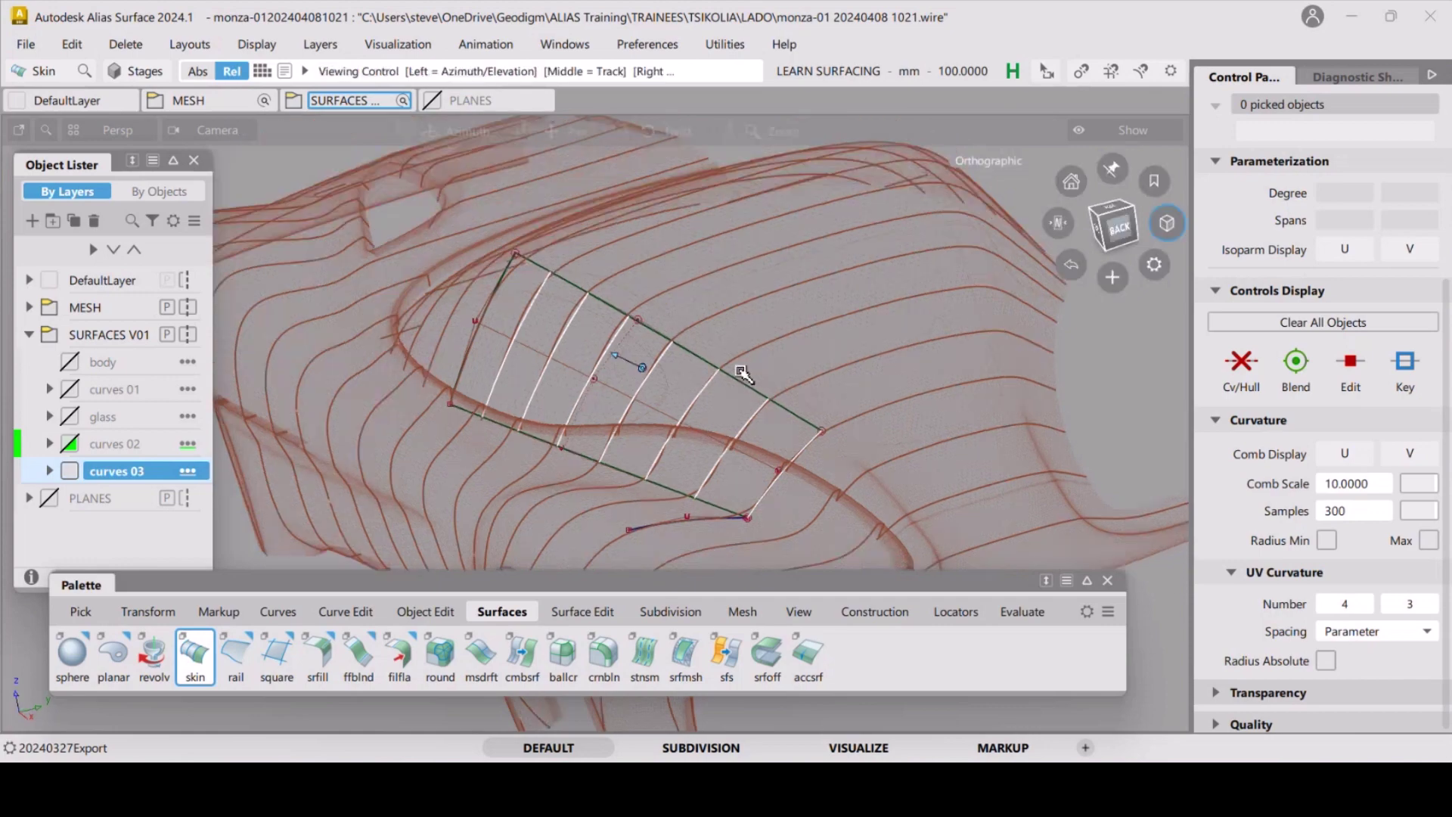
alt+shift+drag(589, 341, 662, 384)
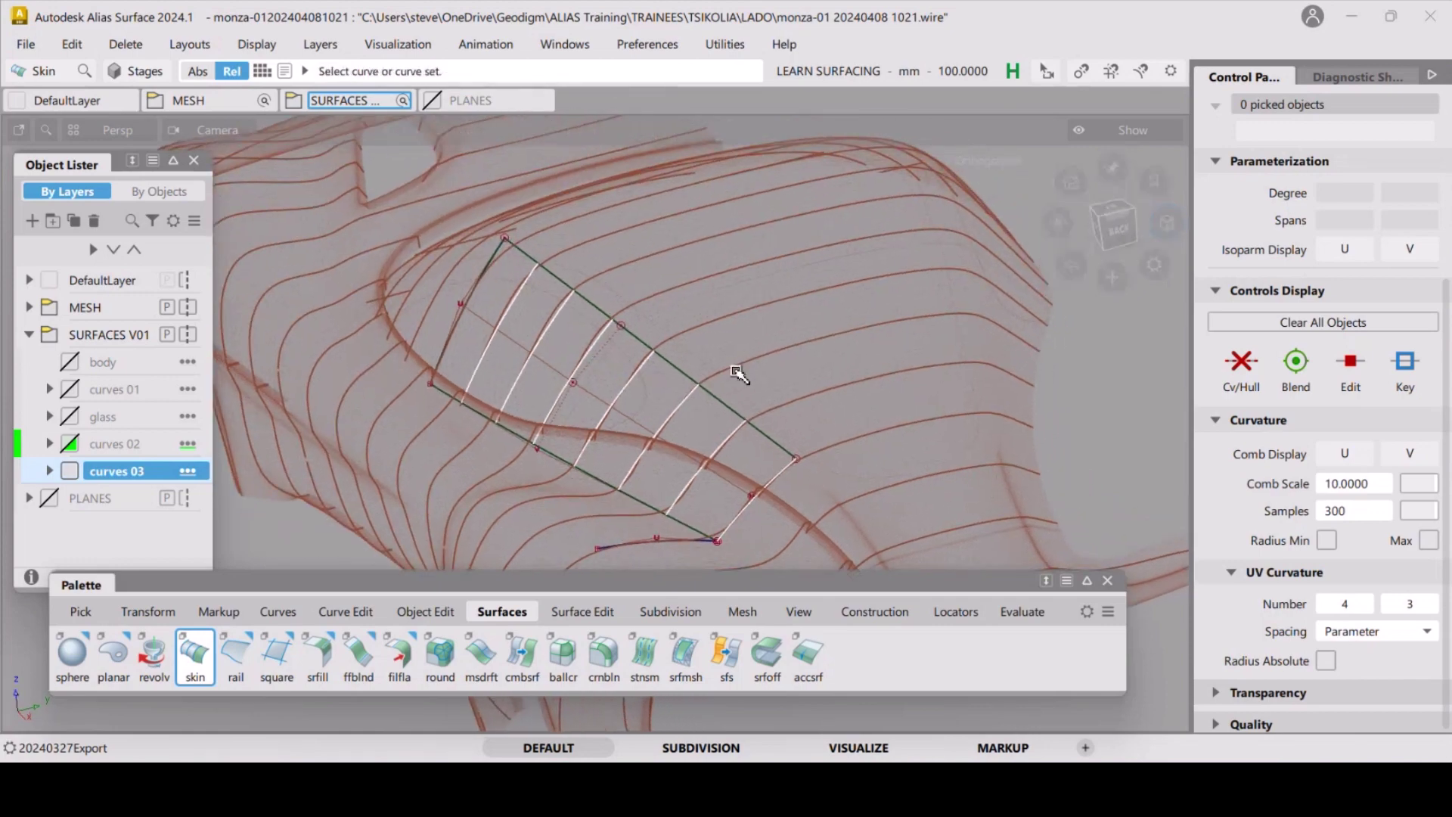
alt+shift+drag(593, 339, 549, 350)
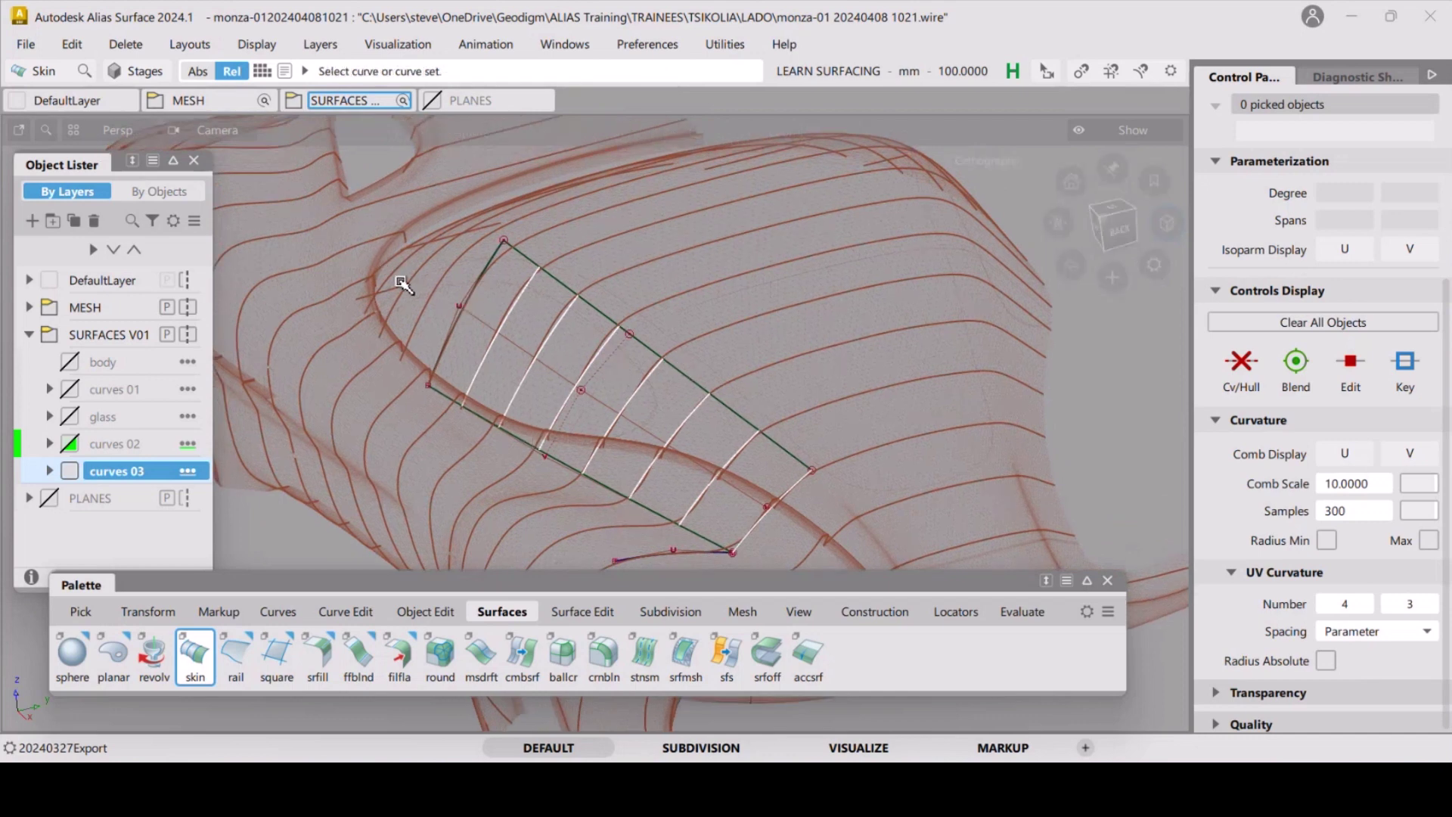
key(shift+alt)
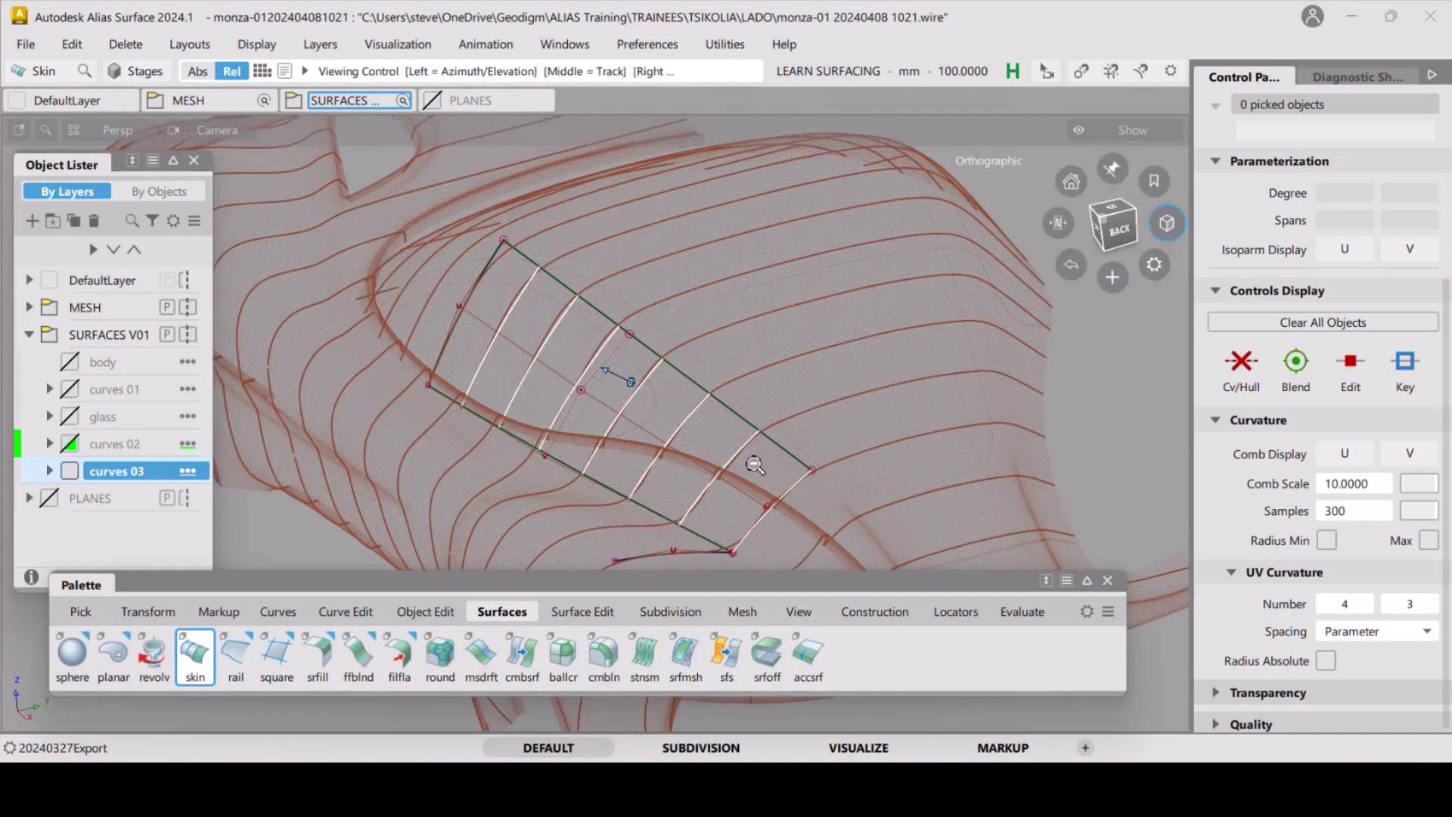
alt+shift+right_drag(755, 465, 730, 476)
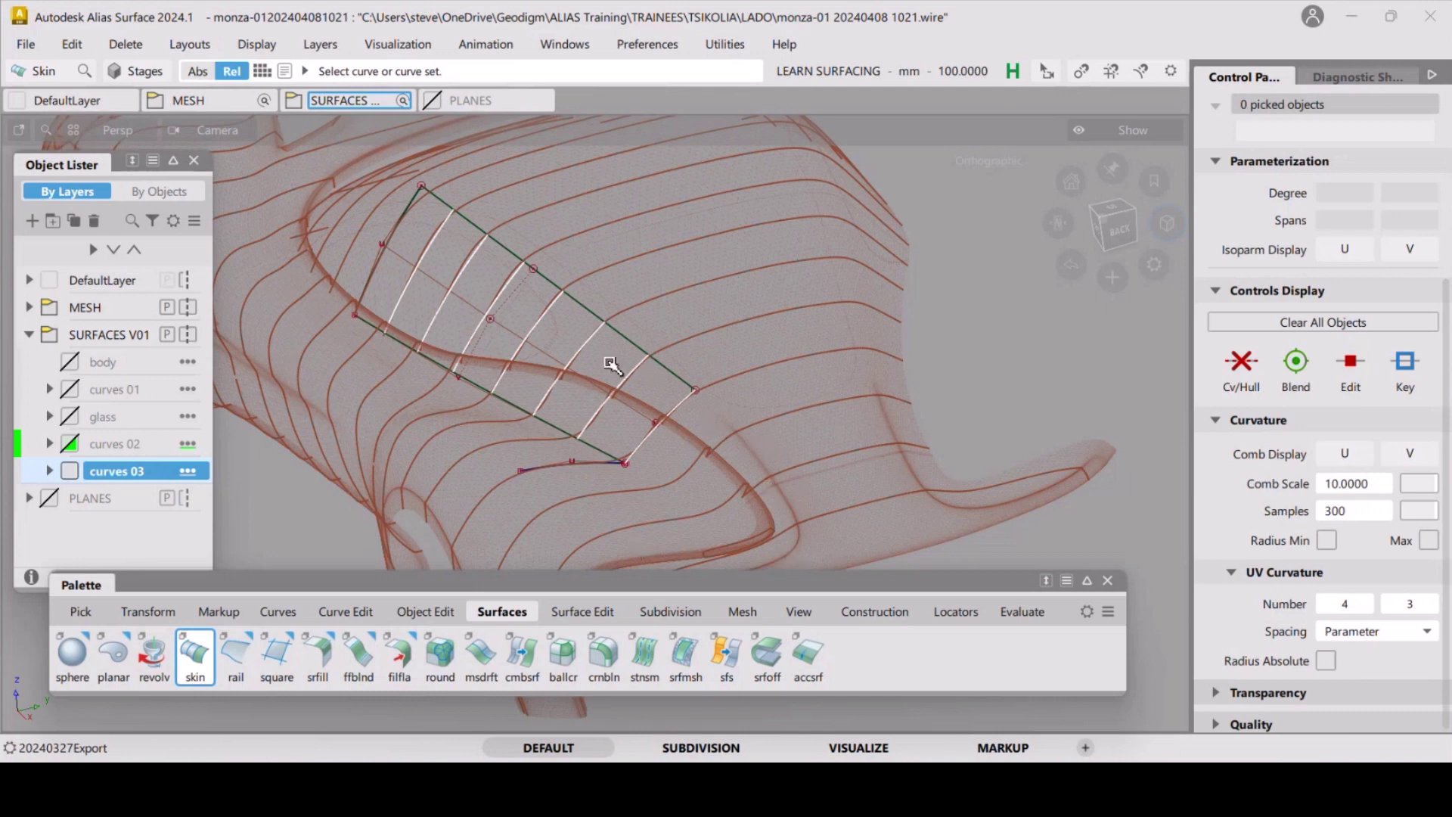
alt+shift+middle_drag(451, 197, 495, 252)
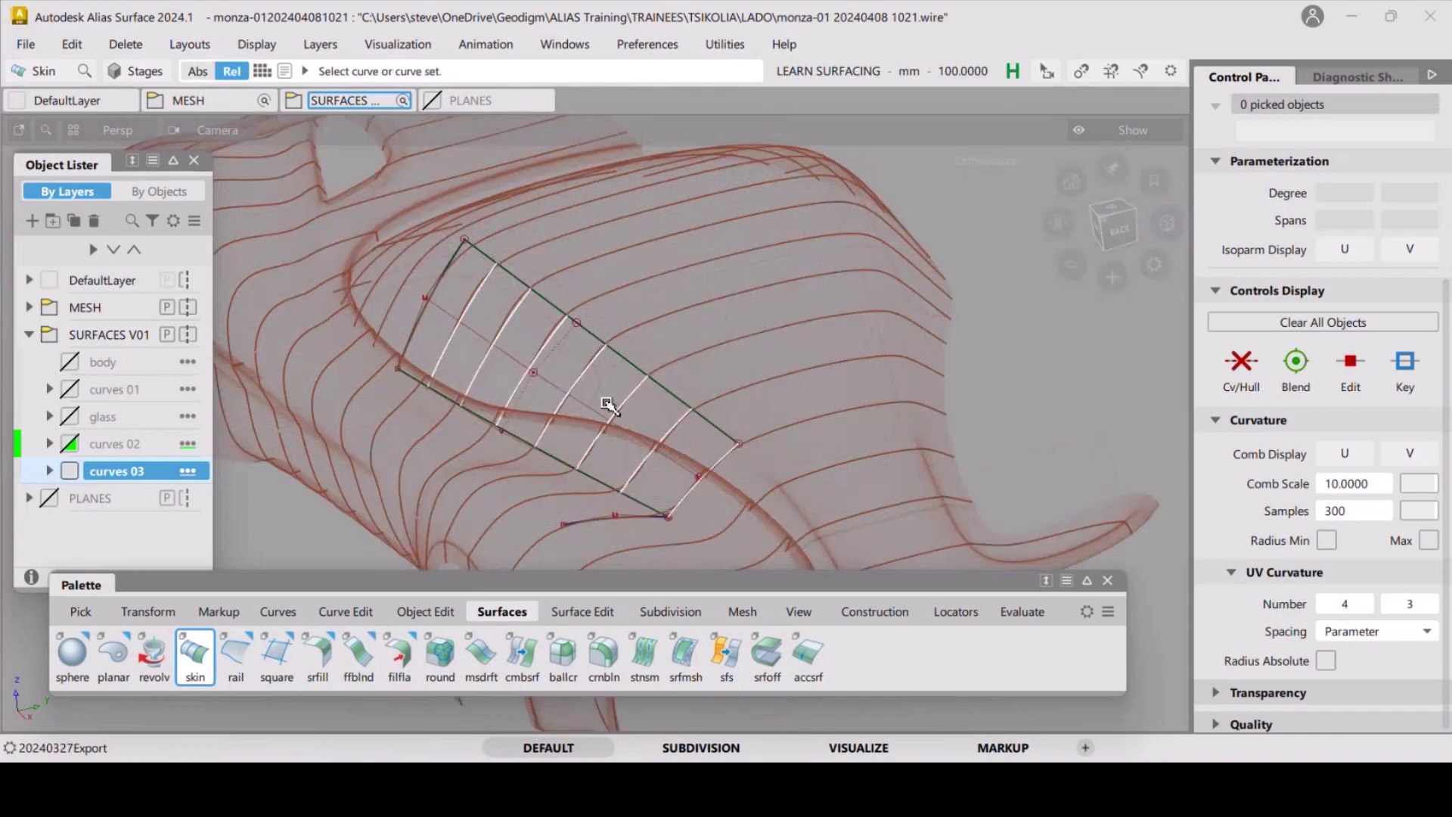
key(ctrl+shift+c)
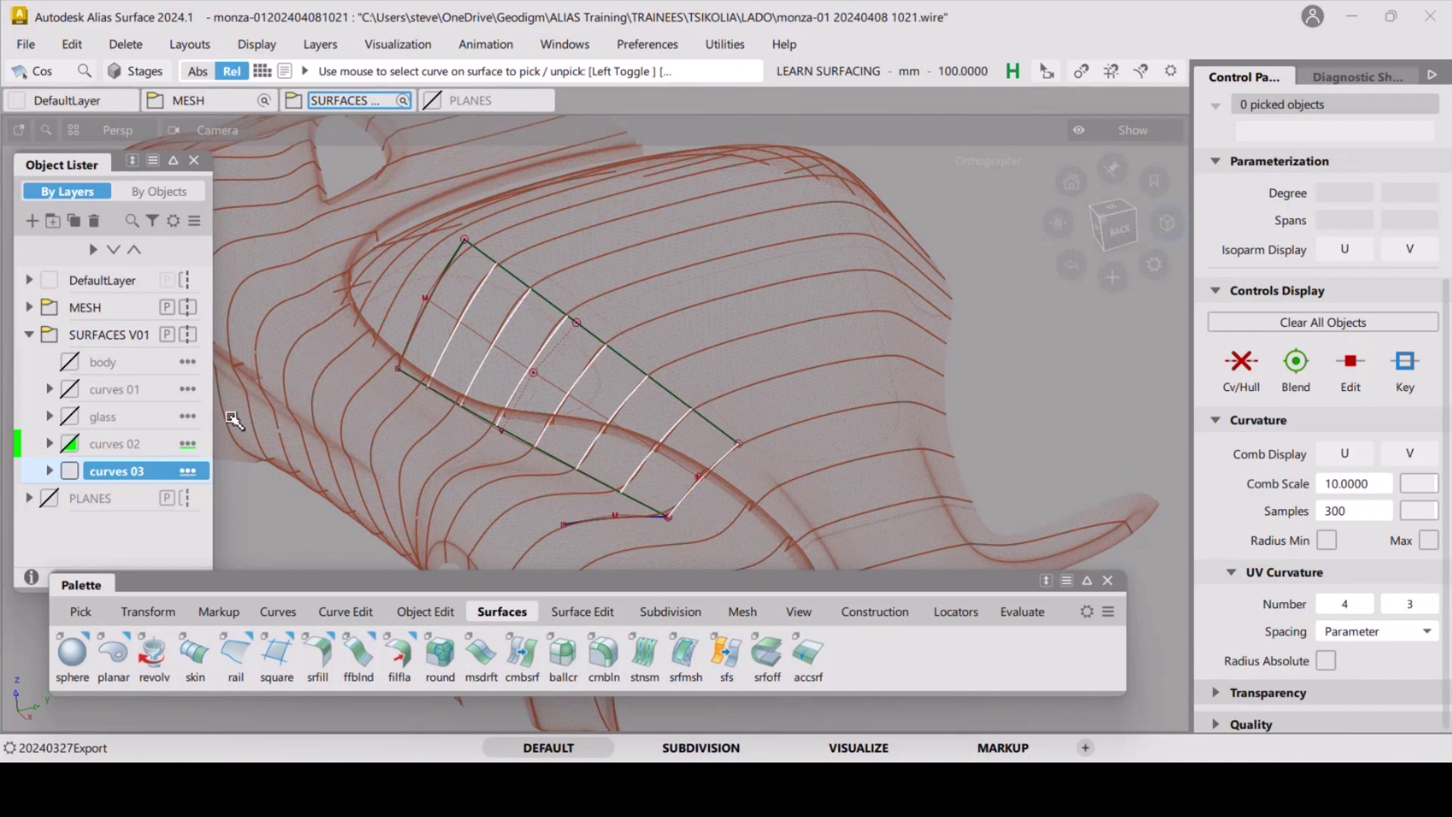
click(28, 43)
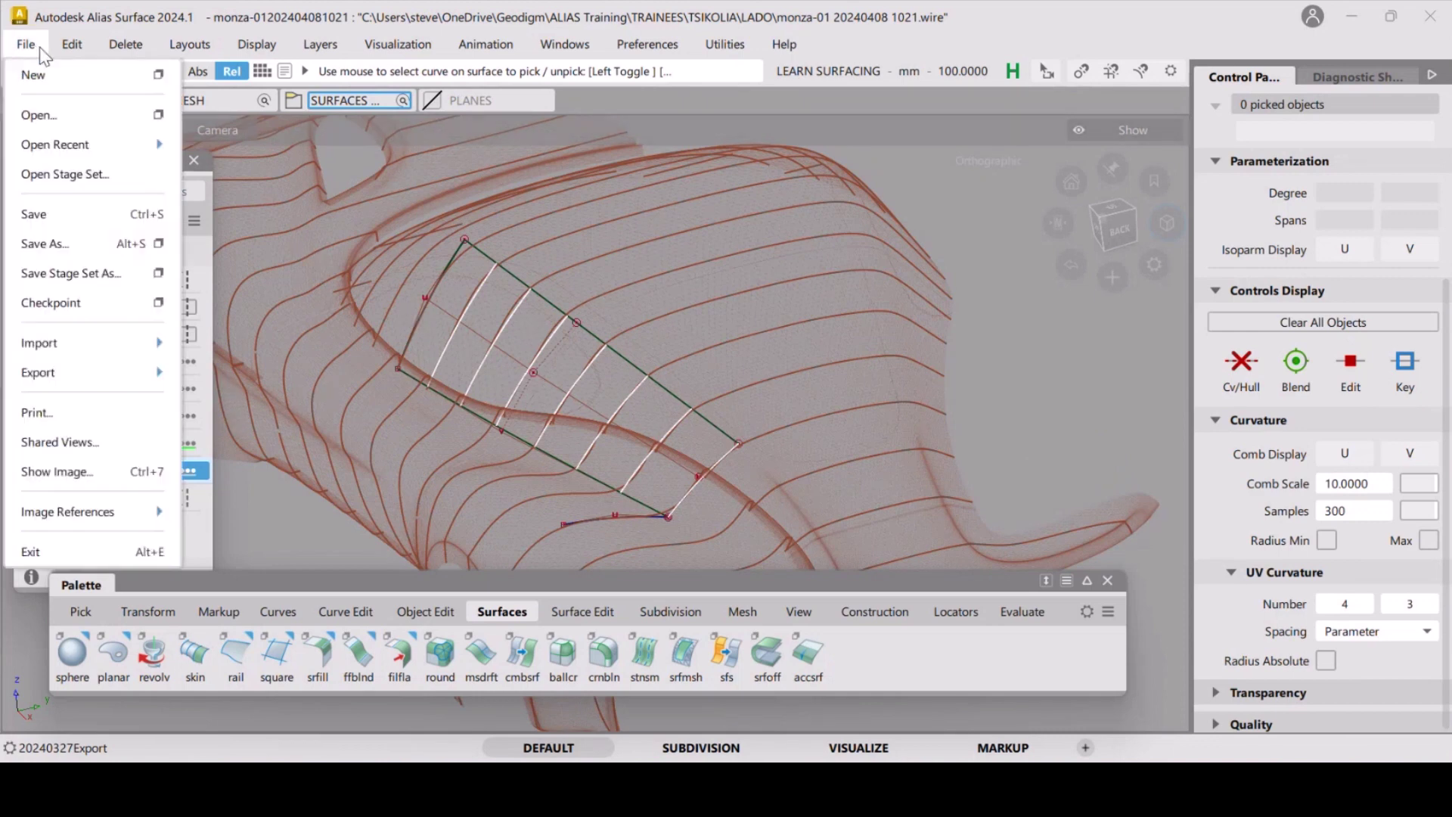
click(56, 252)
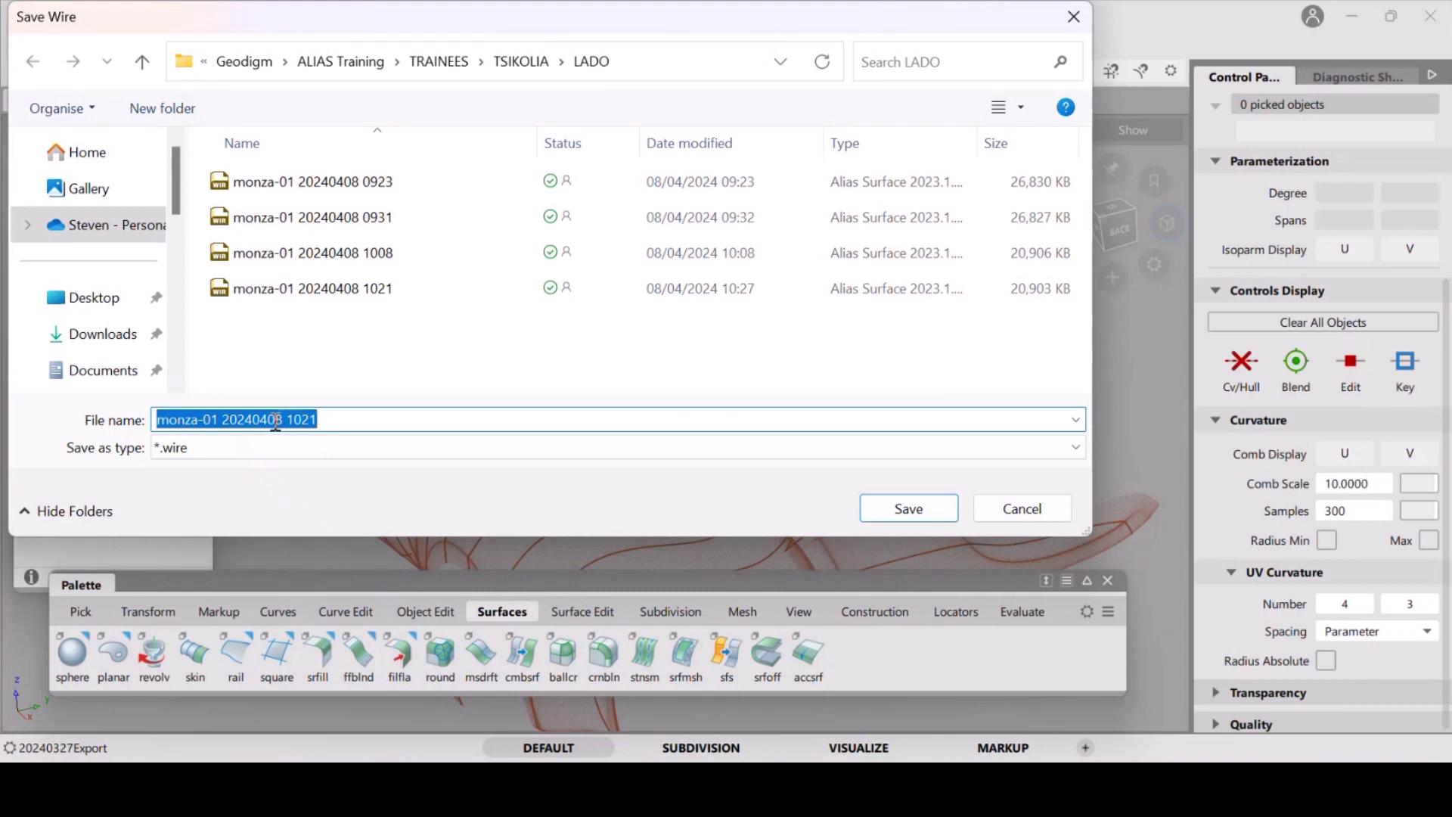
drag(268, 421, 364, 424)
text(10)
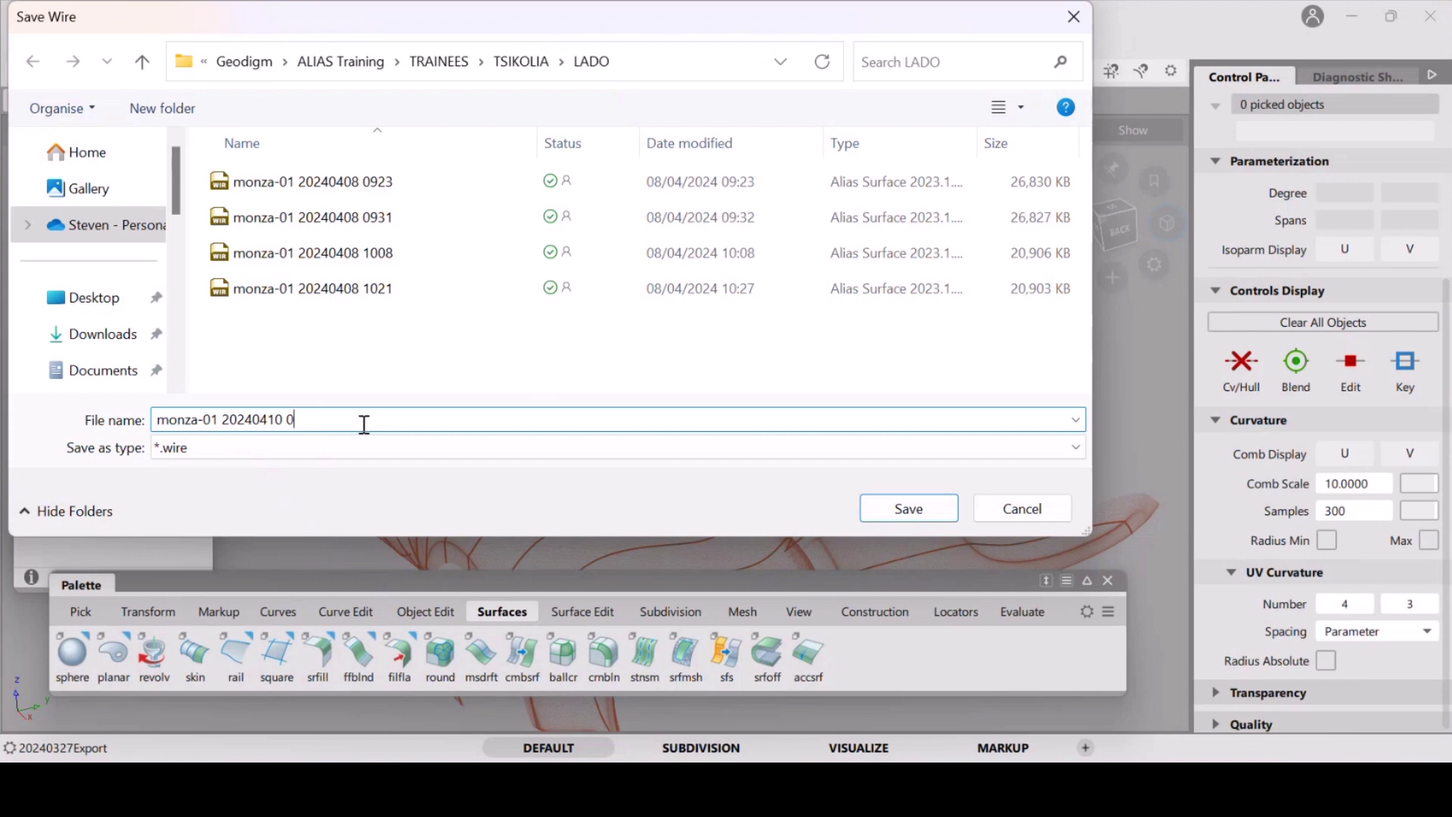
key(Return)
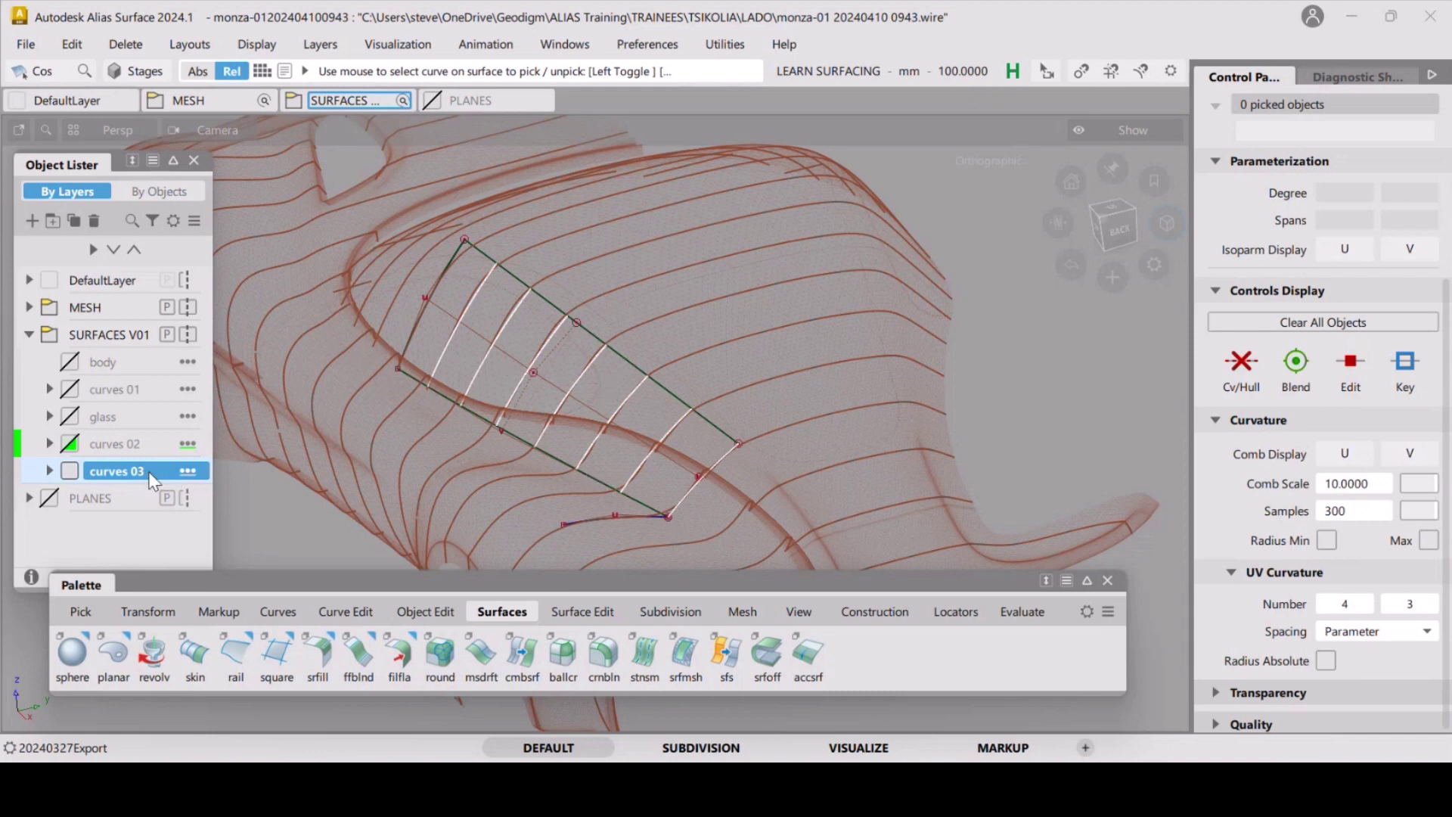
Create a layer named side glass under SURFACES V01 and assign the skin surface to it.
right_click(123, 342)
click(196, 321)
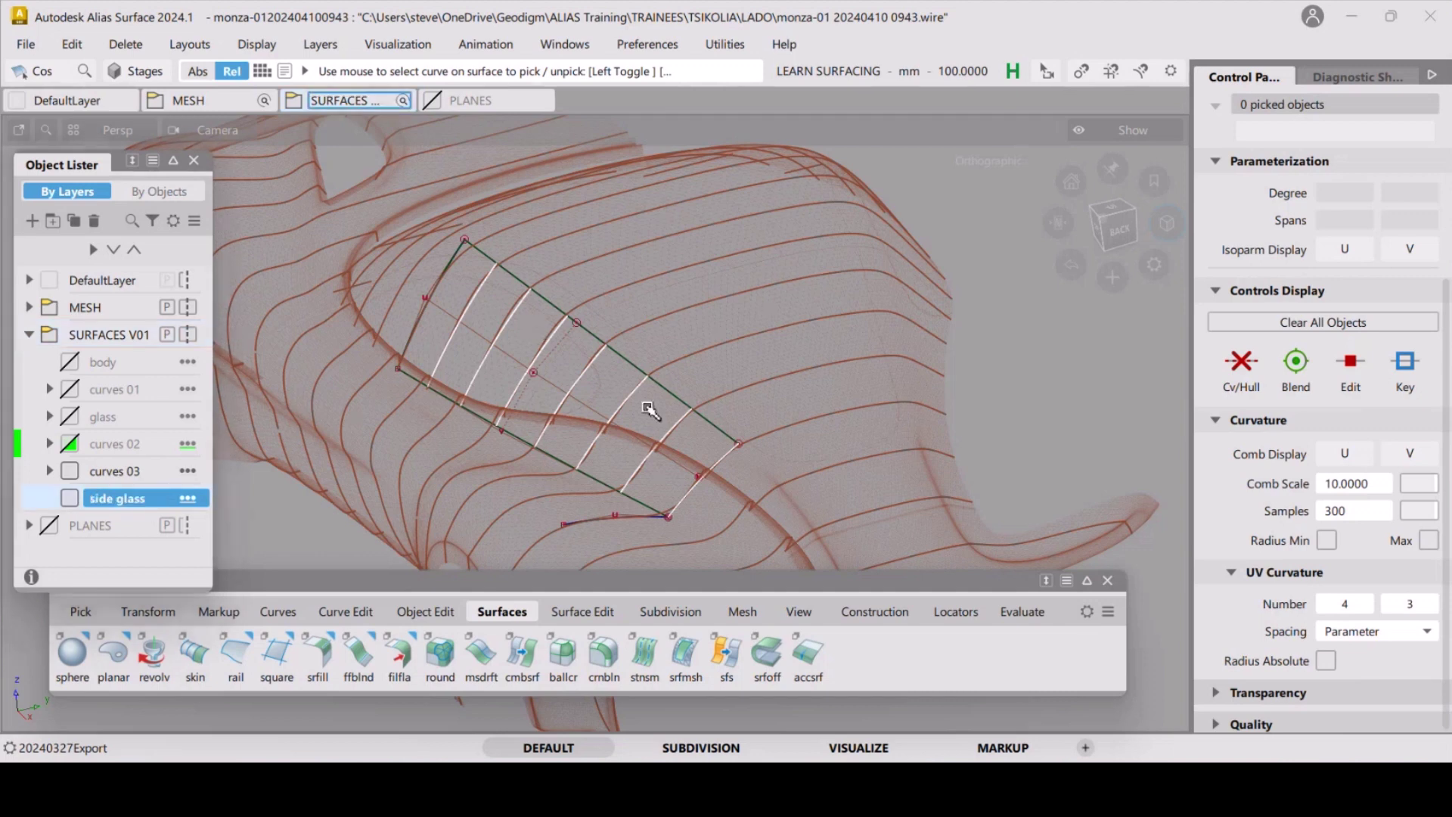
ctrl+shift+drag(595, 316, 546, 299)
click(546, 299)
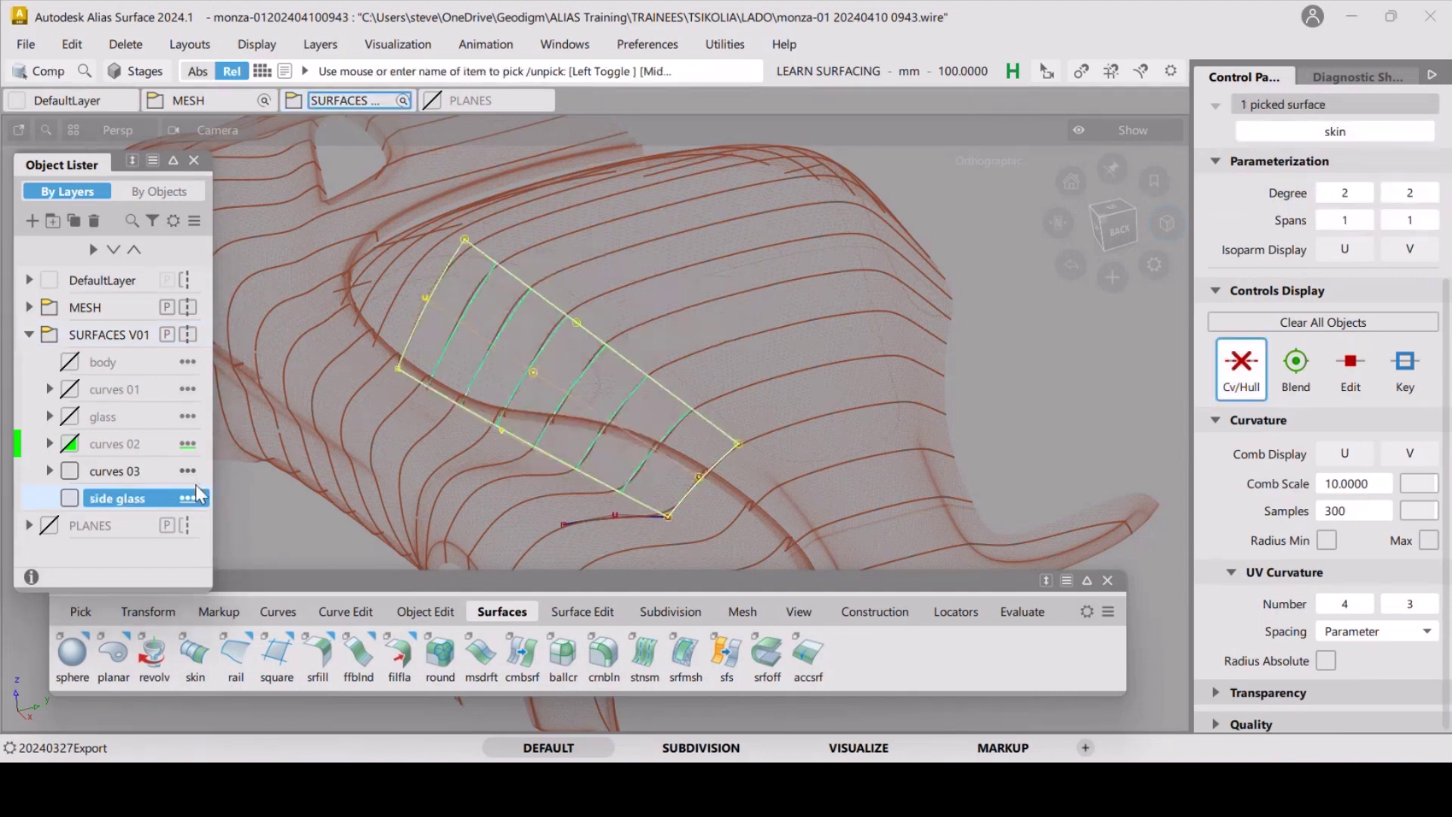
right_click(146, 505)
click(208, 248)
ctrl+shift+drag(496, 383, 552, 411)
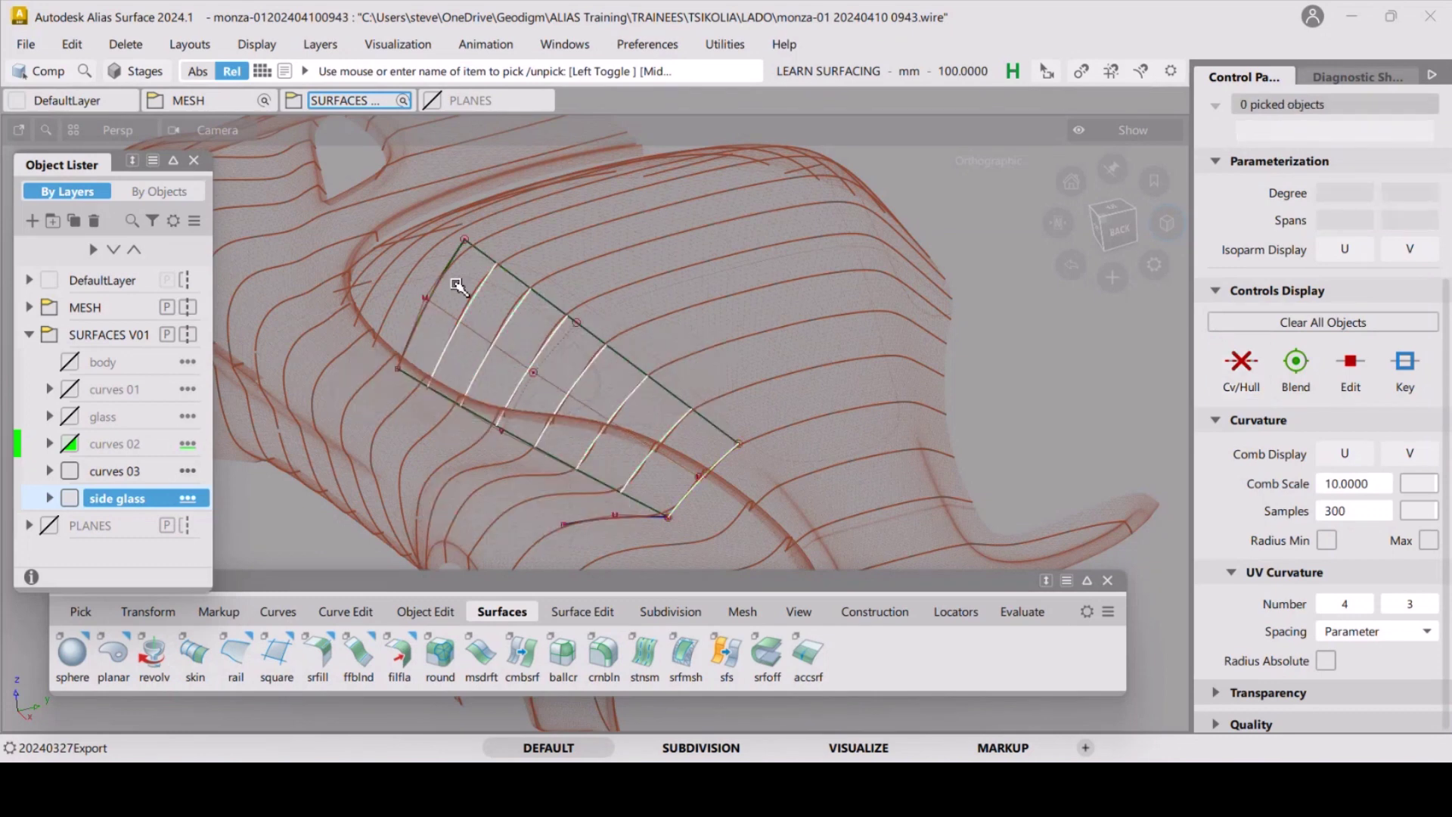
Delete the two curves at the ends of the skin surface, together with its construction history.
drag(416, 272, 768, 505)
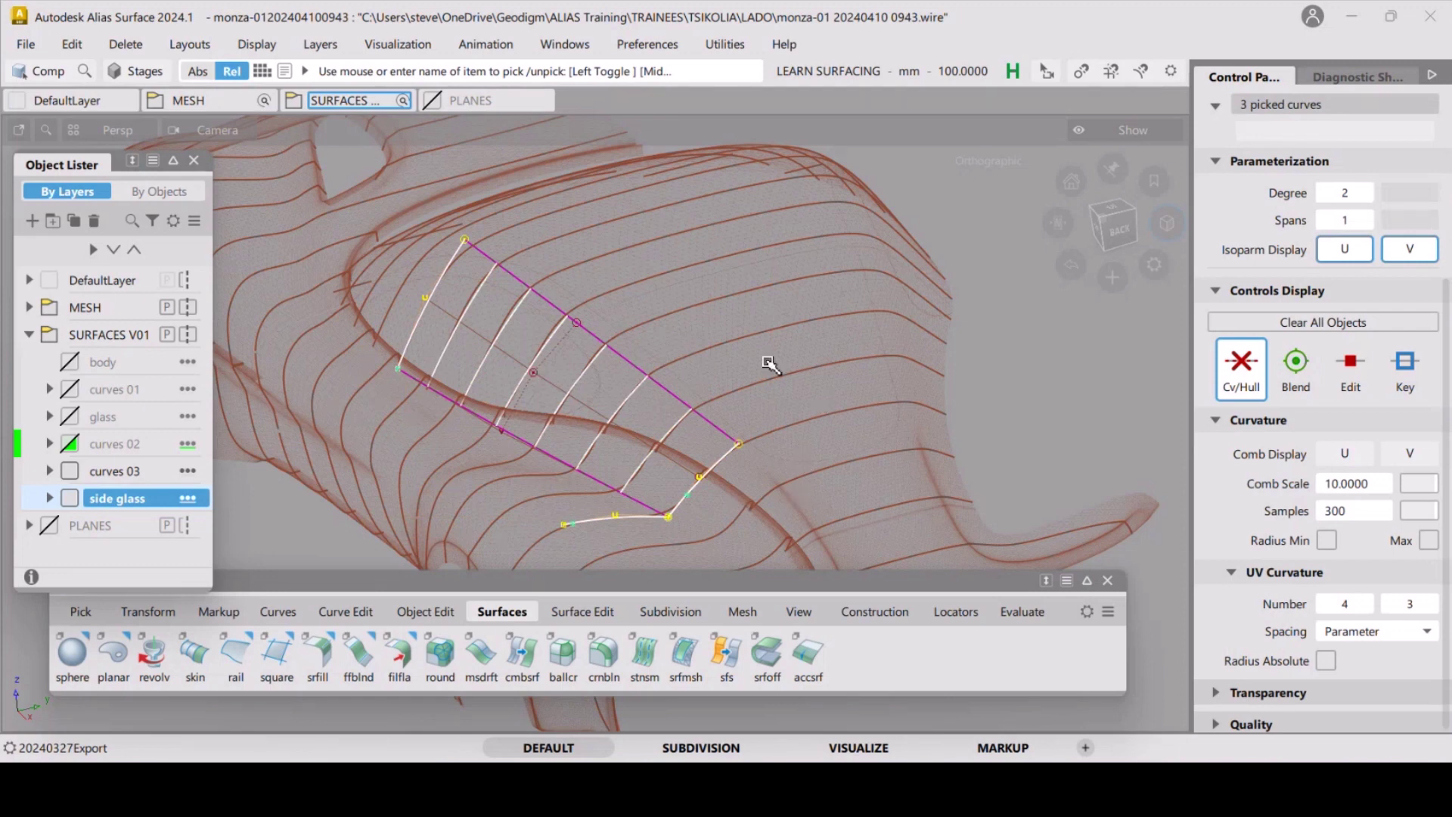
ctrl+shift+drag(793, 413, 826, 367)
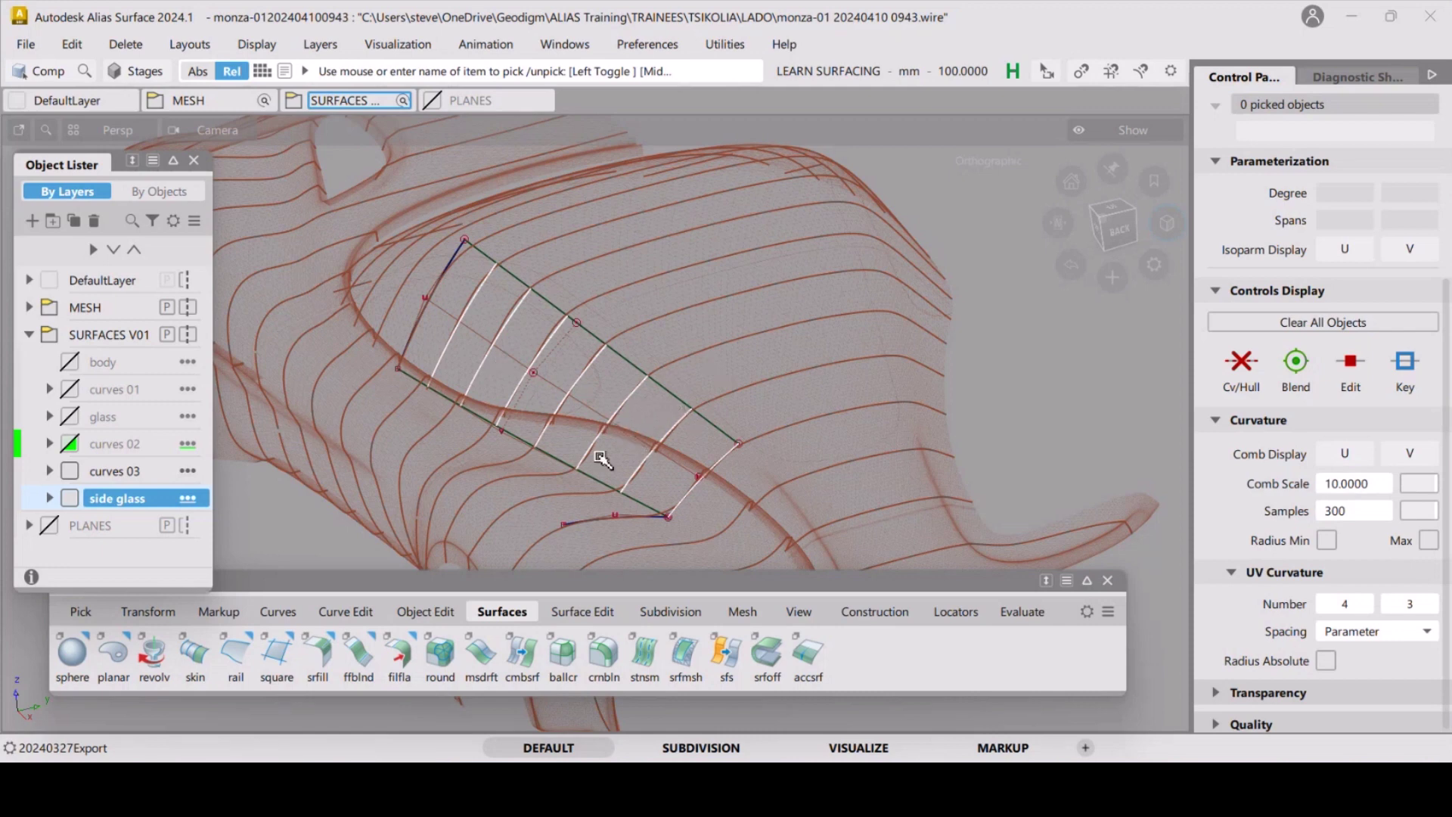
ctrl+shift+click(575, 401)
ctrl+shift+drag(575, 401, 624, 424)
click(430, 295)
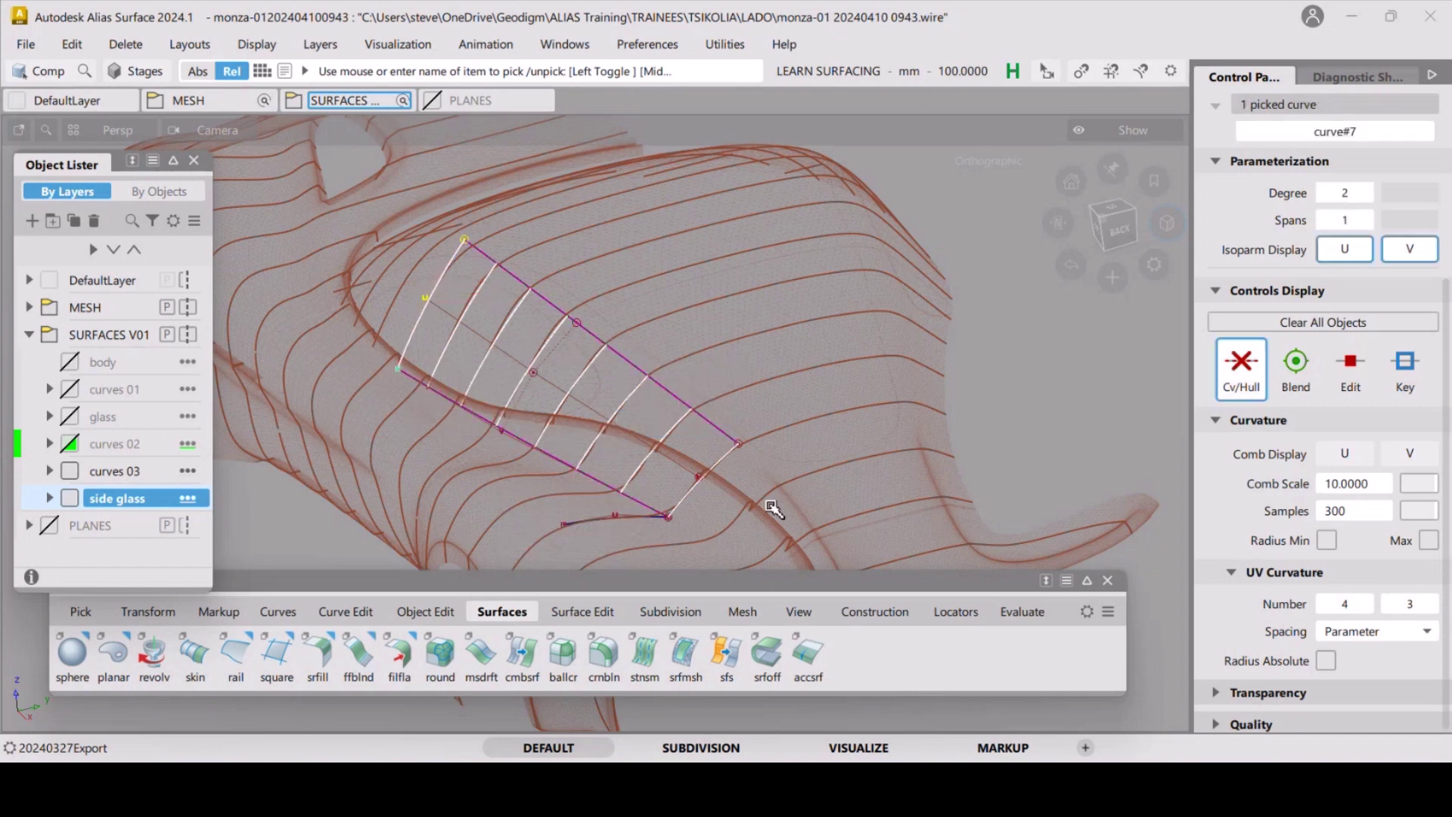
click(715, 446)
key(Delete)
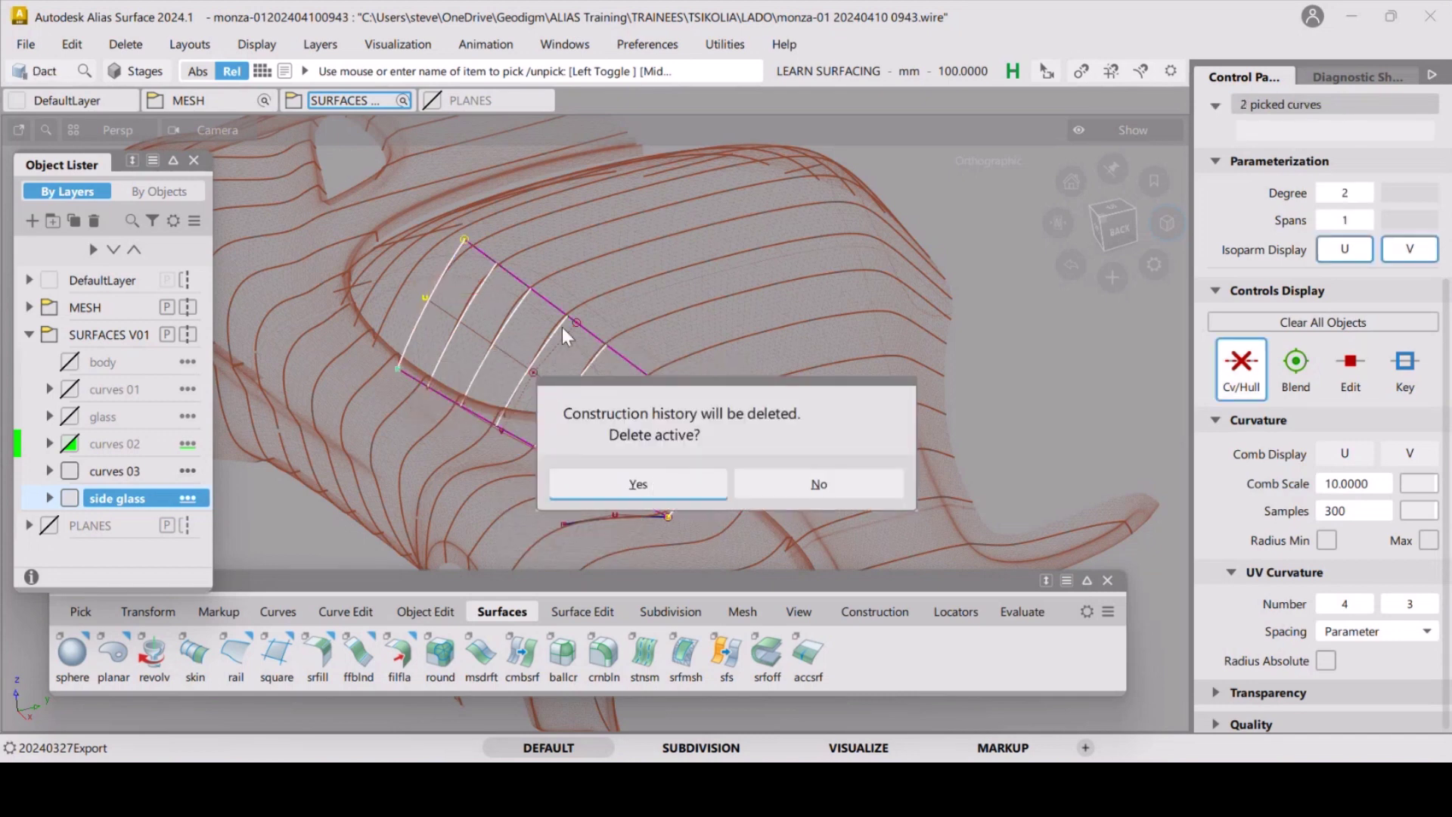
click(674, 499)
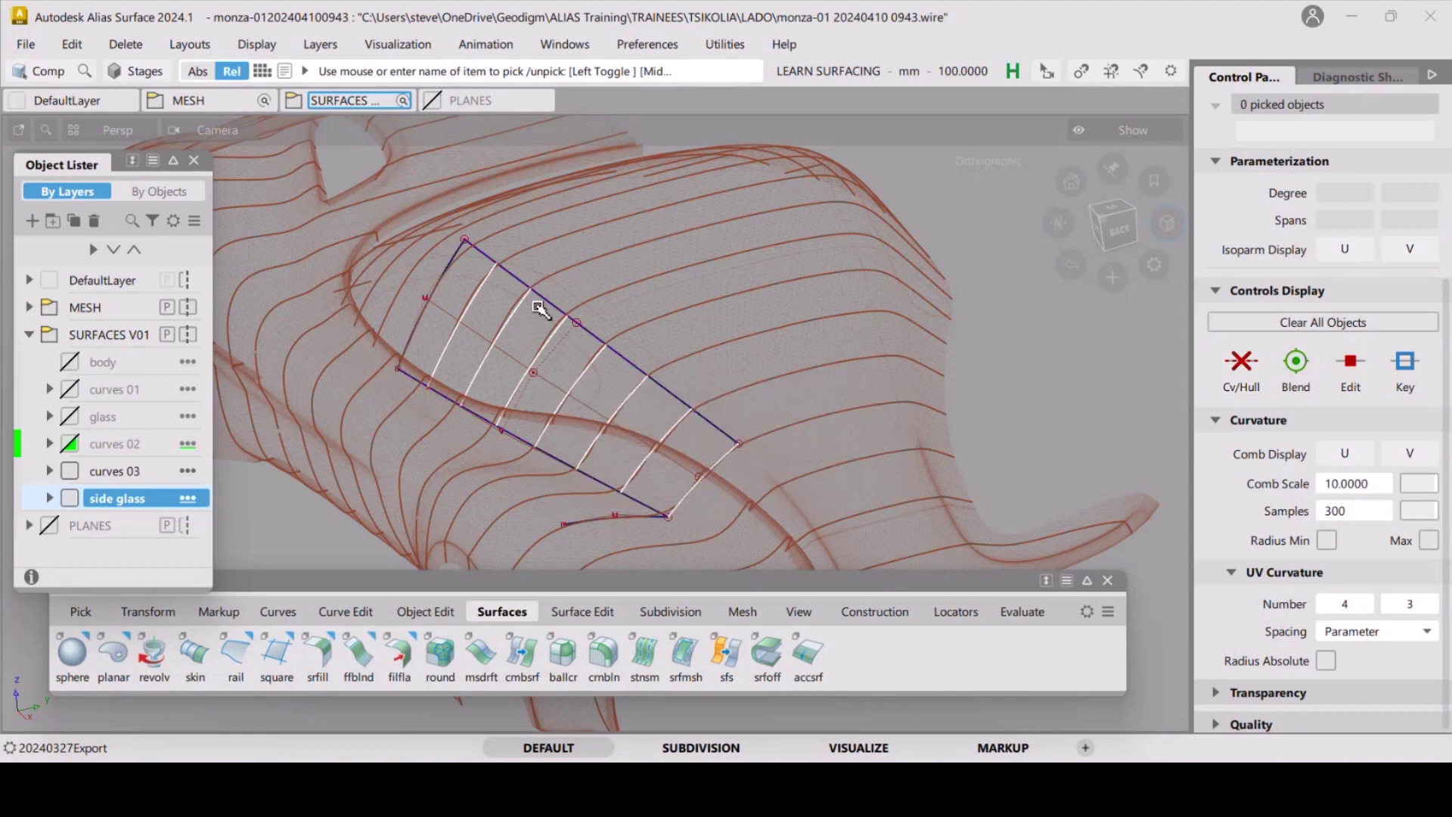
Extend the side glass surface by about 135 mm at the end away from the remaining short curve.
alt+shift+drag(538, 308, 532, 316)
ctrl+shift+middle_drag(532, 316, 447, 307)
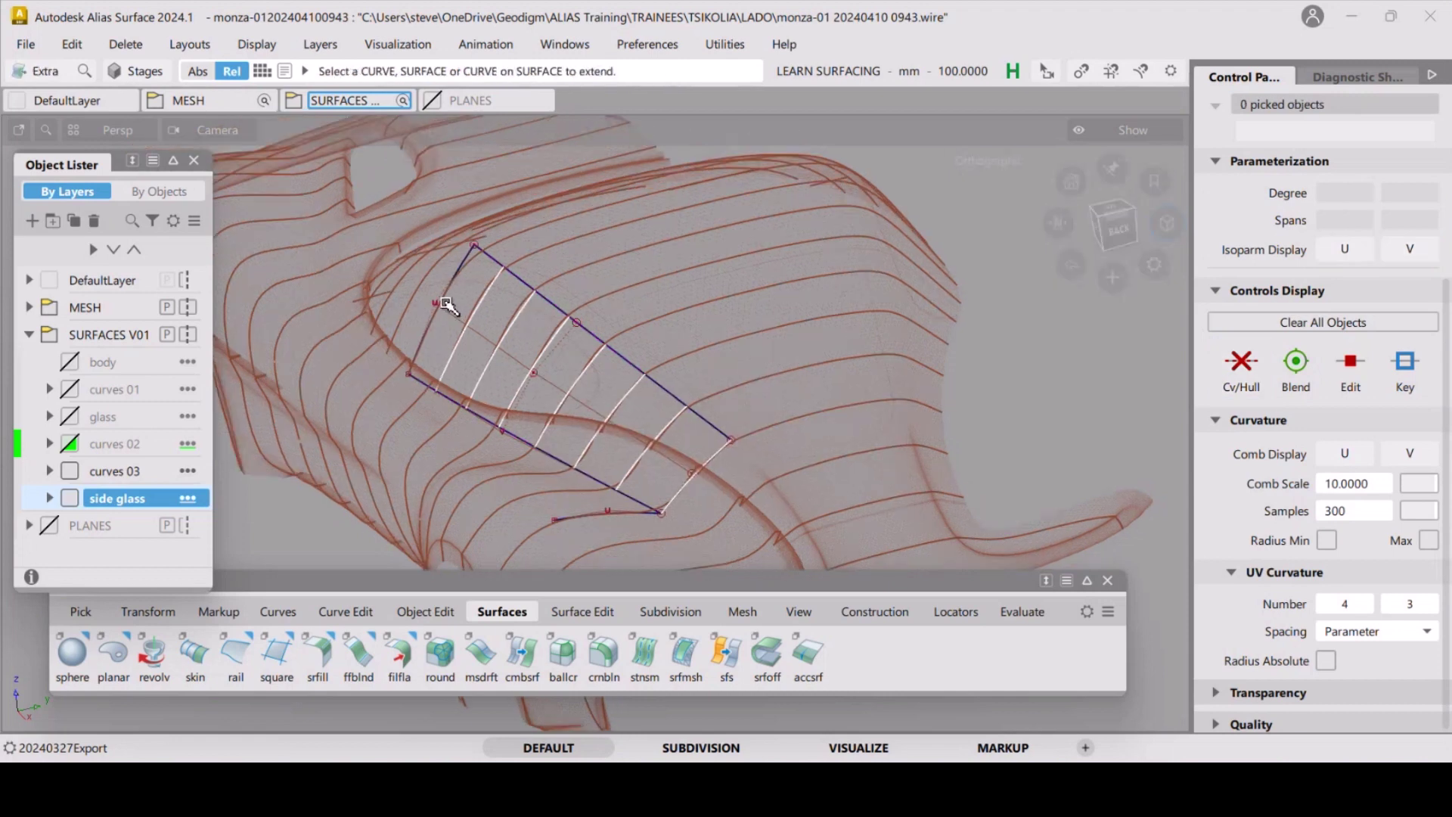
click(447, 306)
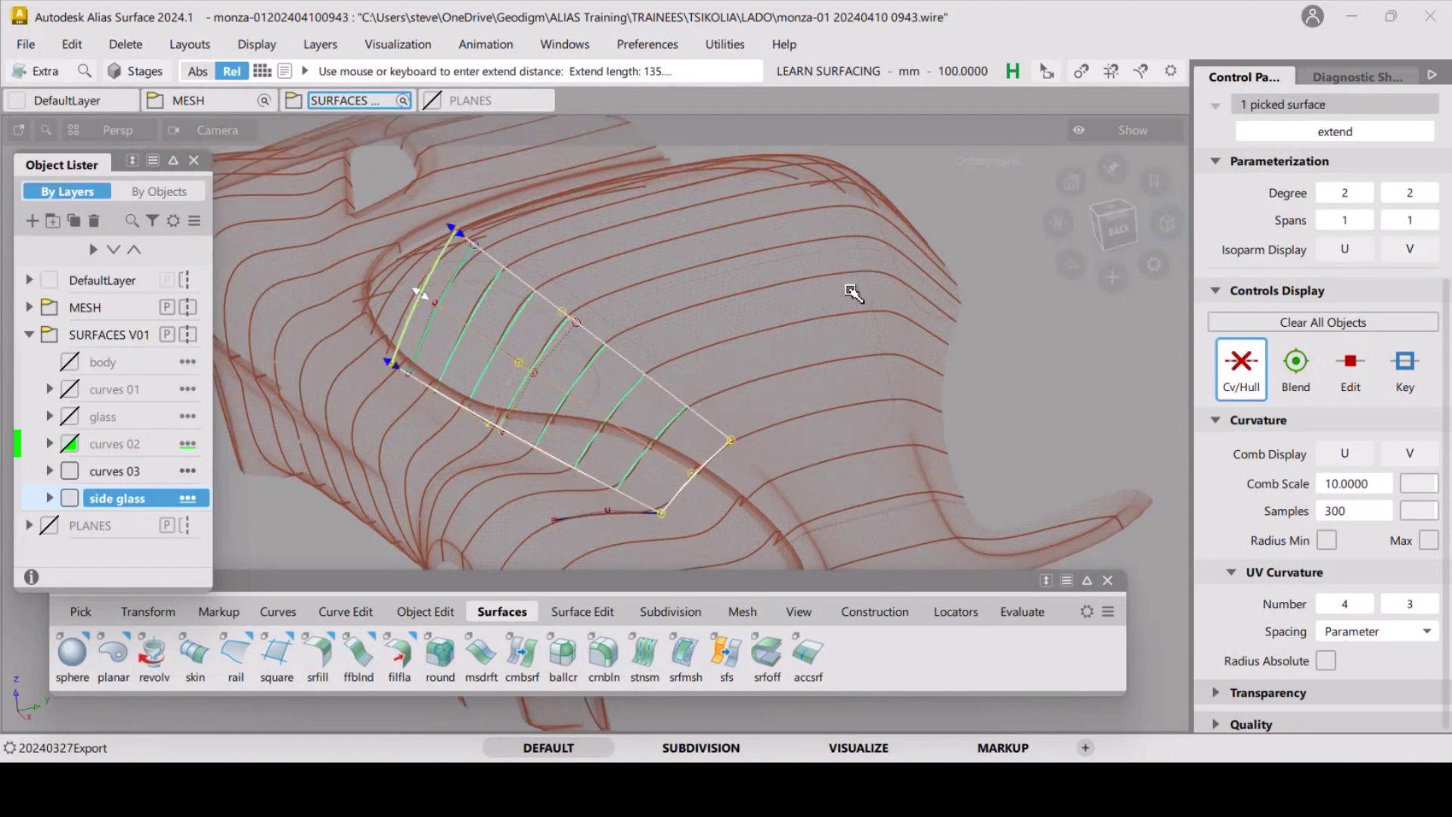
click(619, 311)
alt+shift+drag(486, 291, 685, 333)
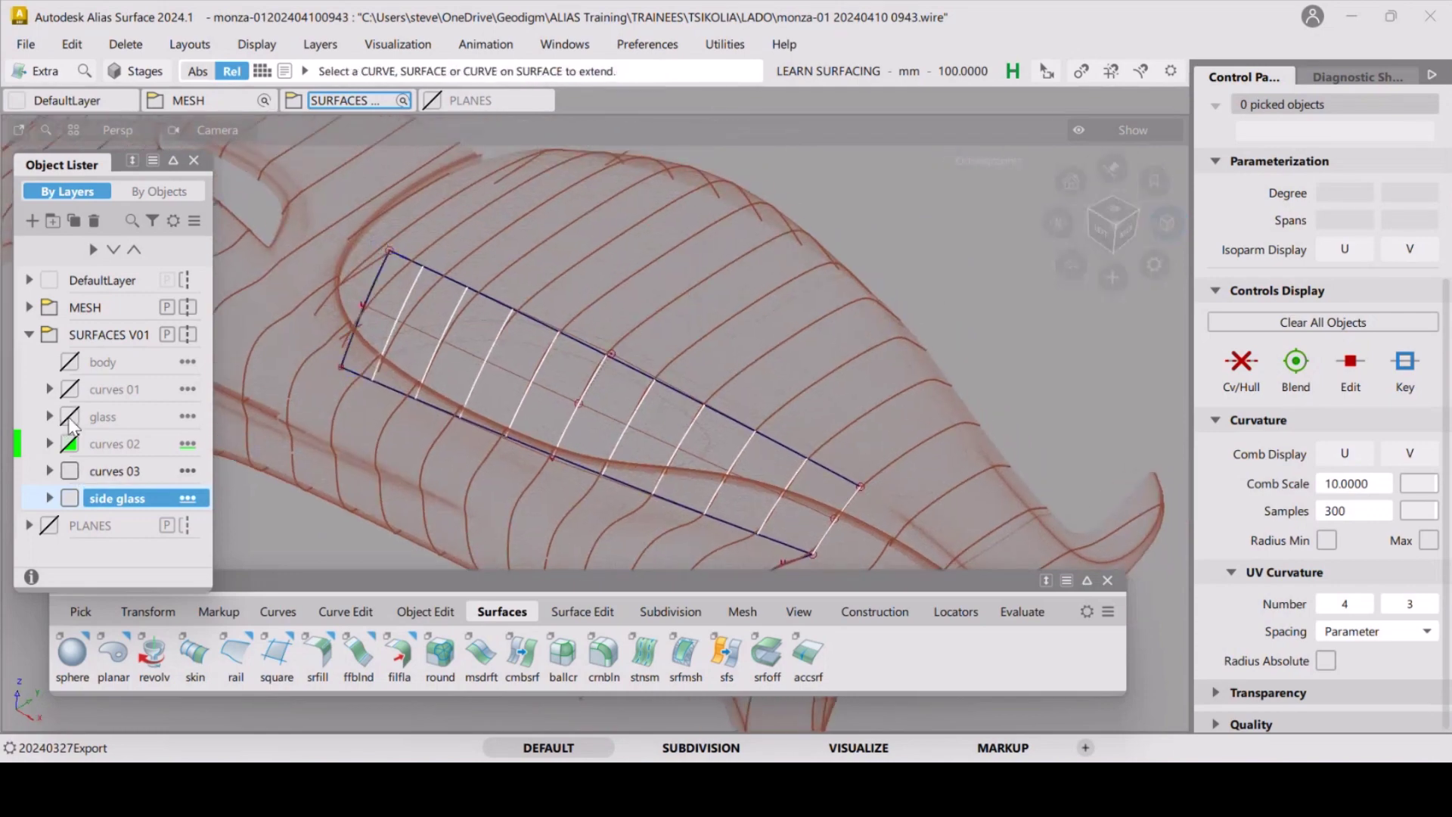
Show the glass layer and compare the side glass surface with the main canopy glass.
click(69, 417)
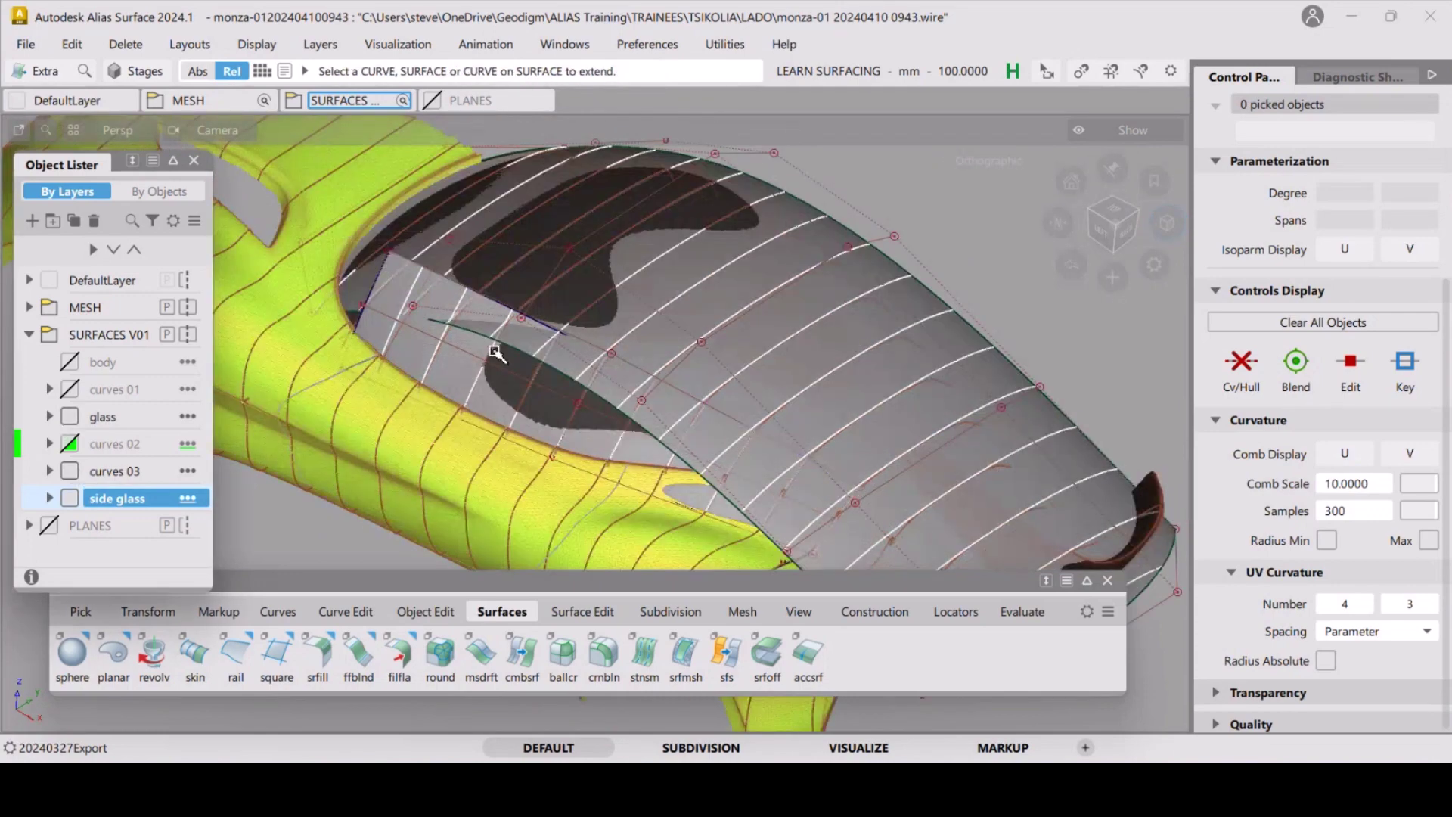
alt+shift+drag(496, 352, 631, 370)
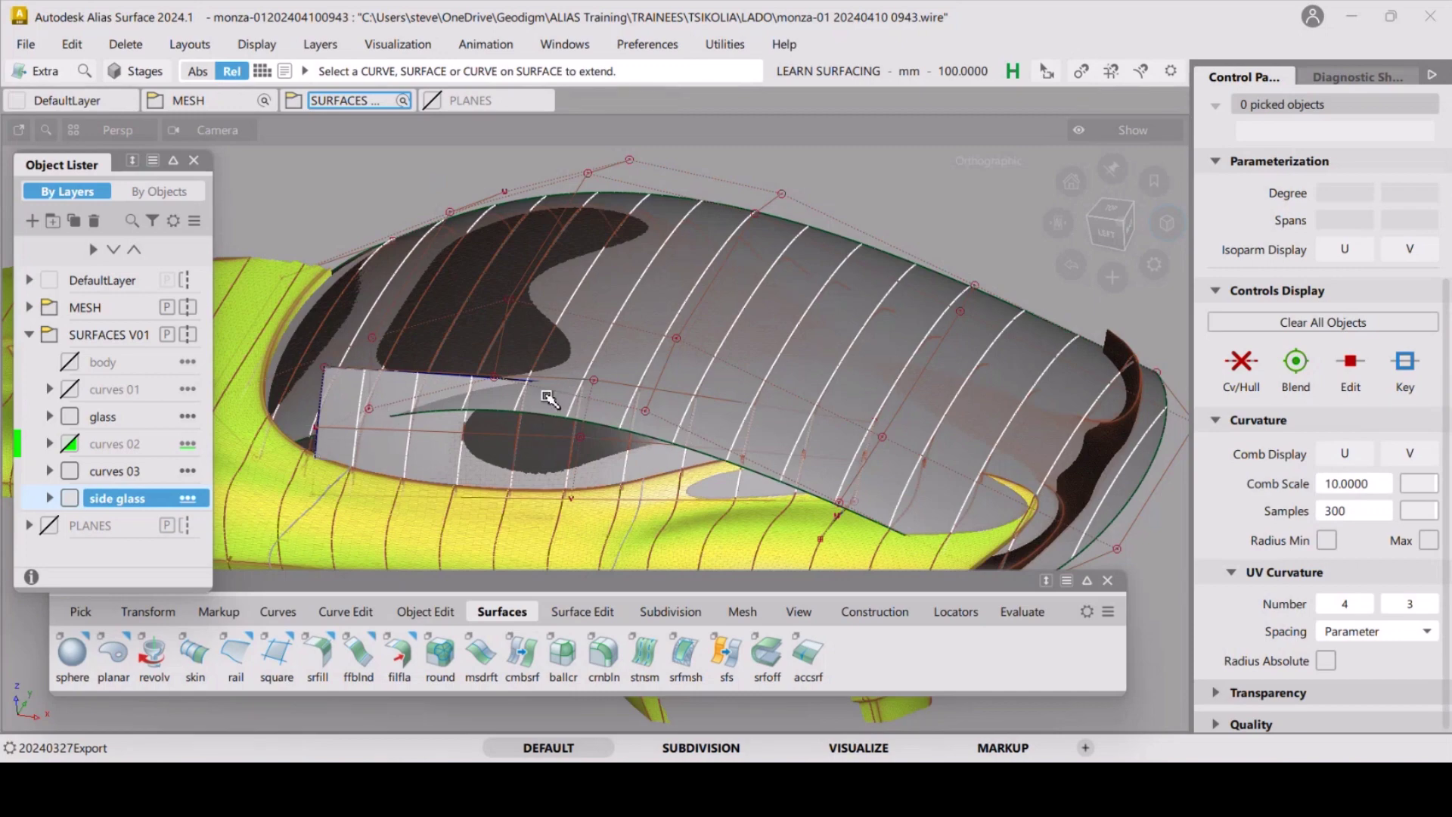
alt+shift+drag(549, 400, 424, 405)
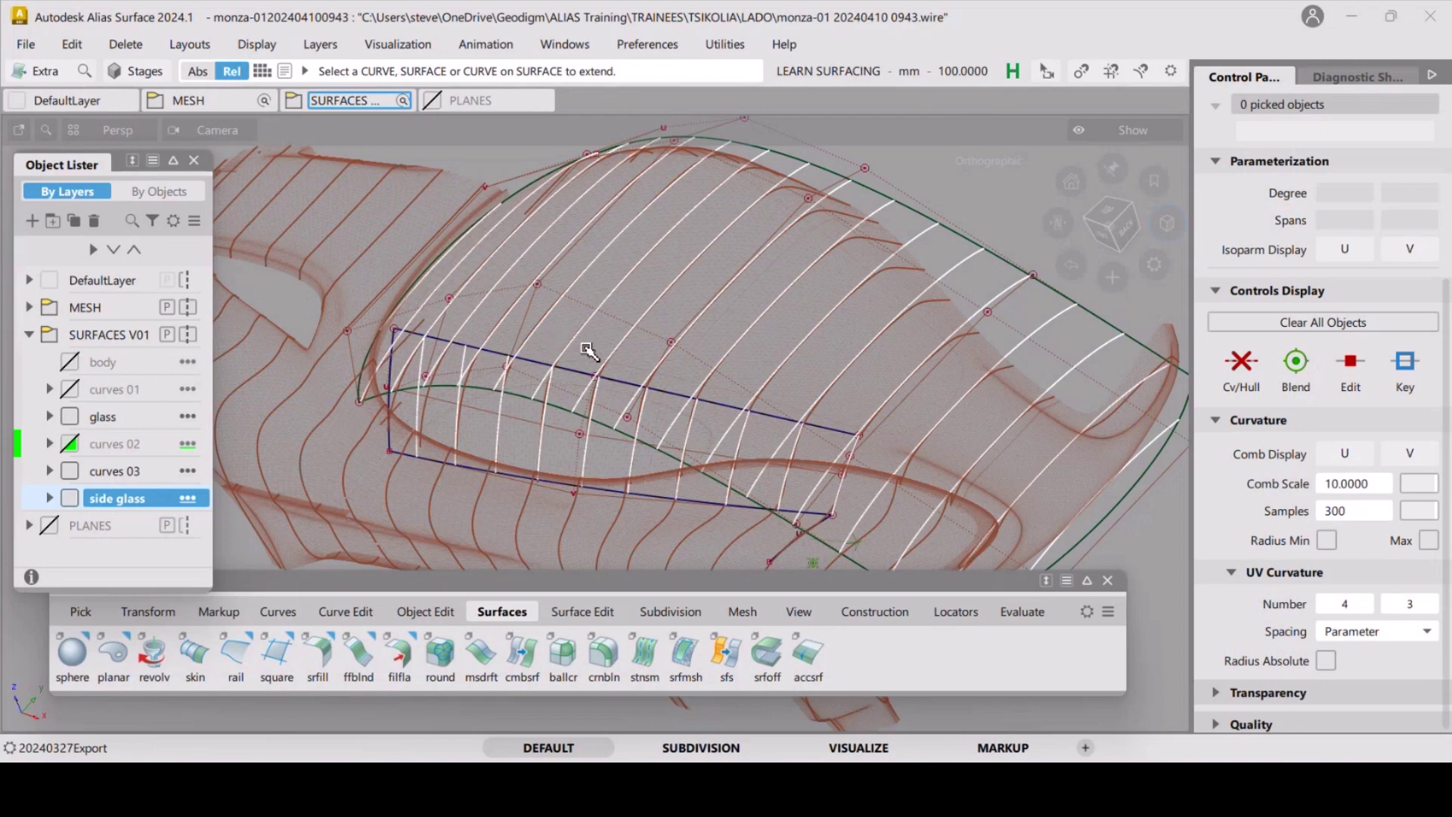
mouse_move(589, 350)
alt+shift+mouse_down()
mouse_move(488, 348)
mouse_move(503, 338)
mouse_move(656, 401)
mouse_move(657, 389)
alt+shift+mouse_up()
click(492, 340)
alt+shift+right_drag(656, 388, 618, 413)
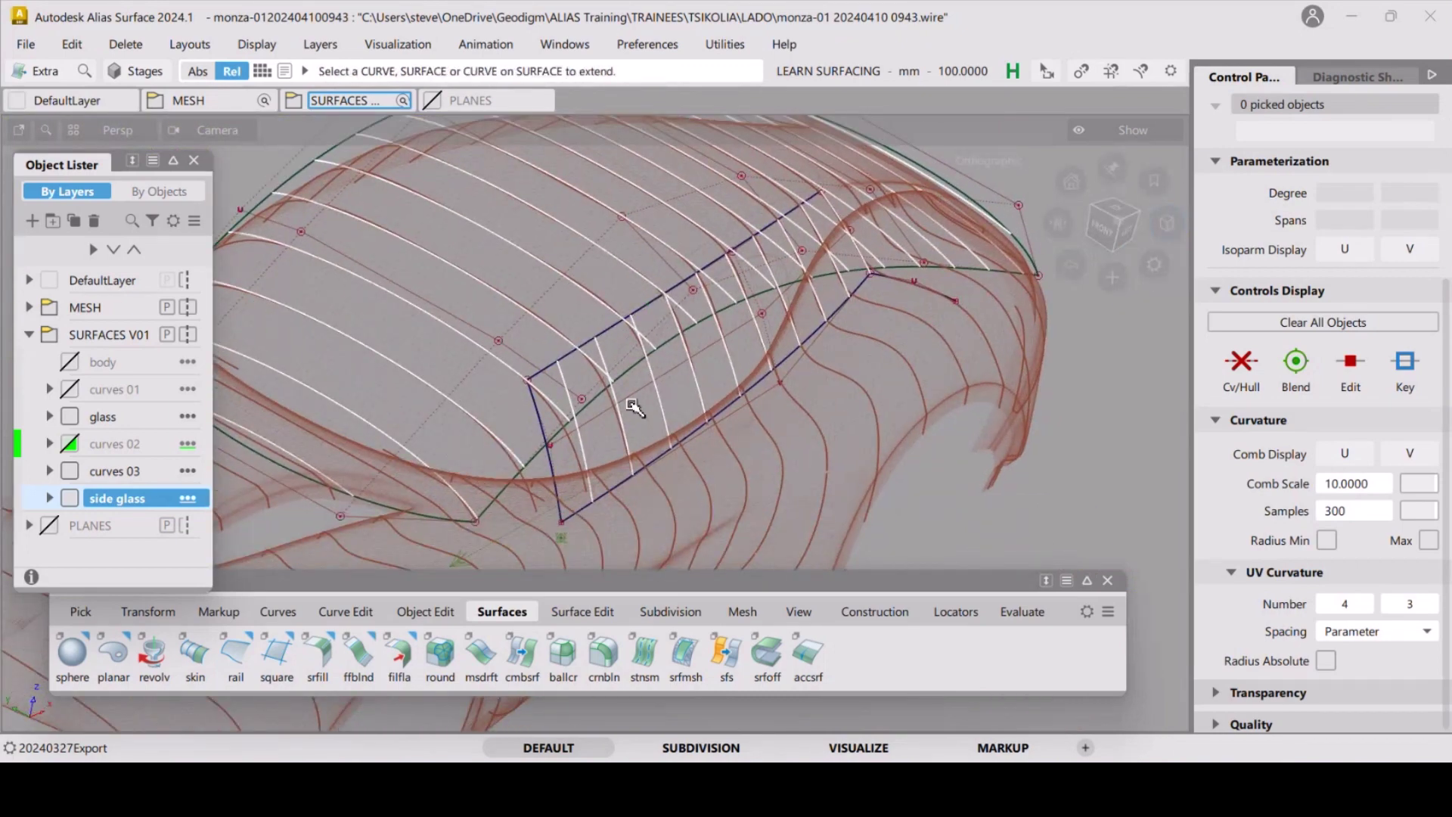
Extend the same end of the side glass surface by about 444 mm, past the corner of the canopy glass.
click(542, 424)
mouse_move(1025, 469)
mouse_down()
mouse_move(804, 508)
mouse_move(648, 477)
mouse_up()
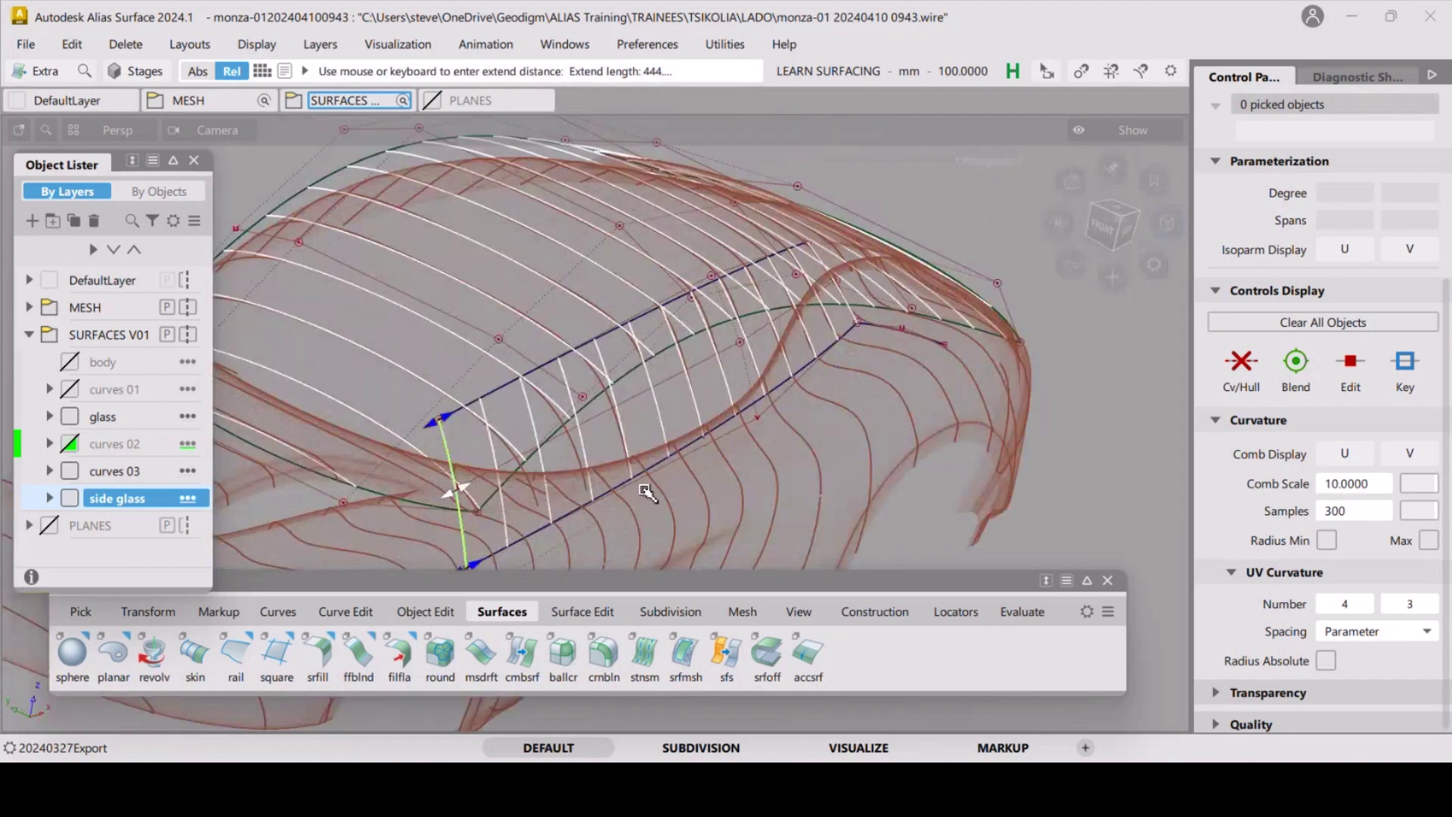
click(655, 403)
Check the canopy glass surface against the extended side glass and hide the curves 03 layer.
alt+shift+drag(655, 402, 620, 349)
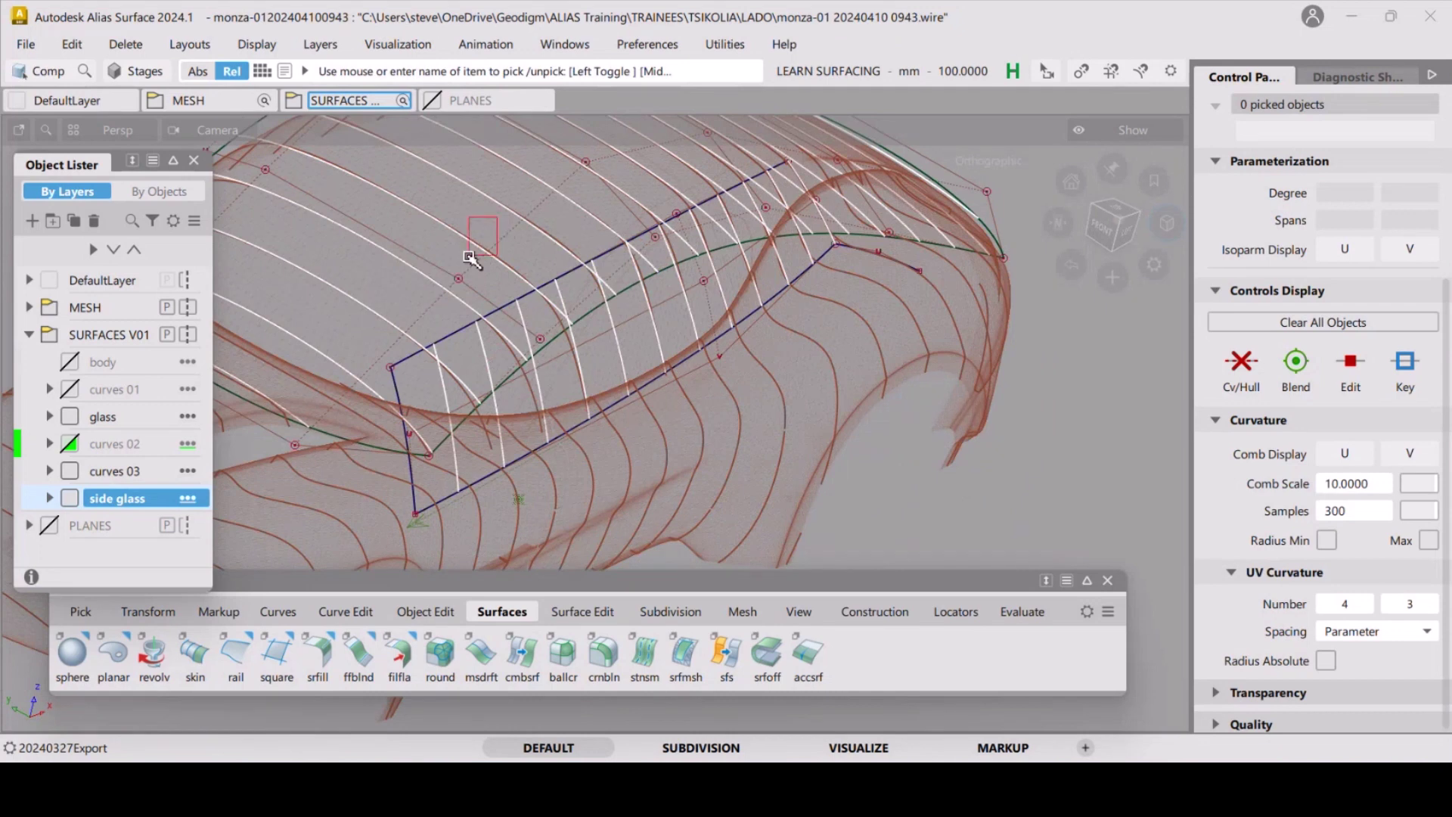
click(501, 227)
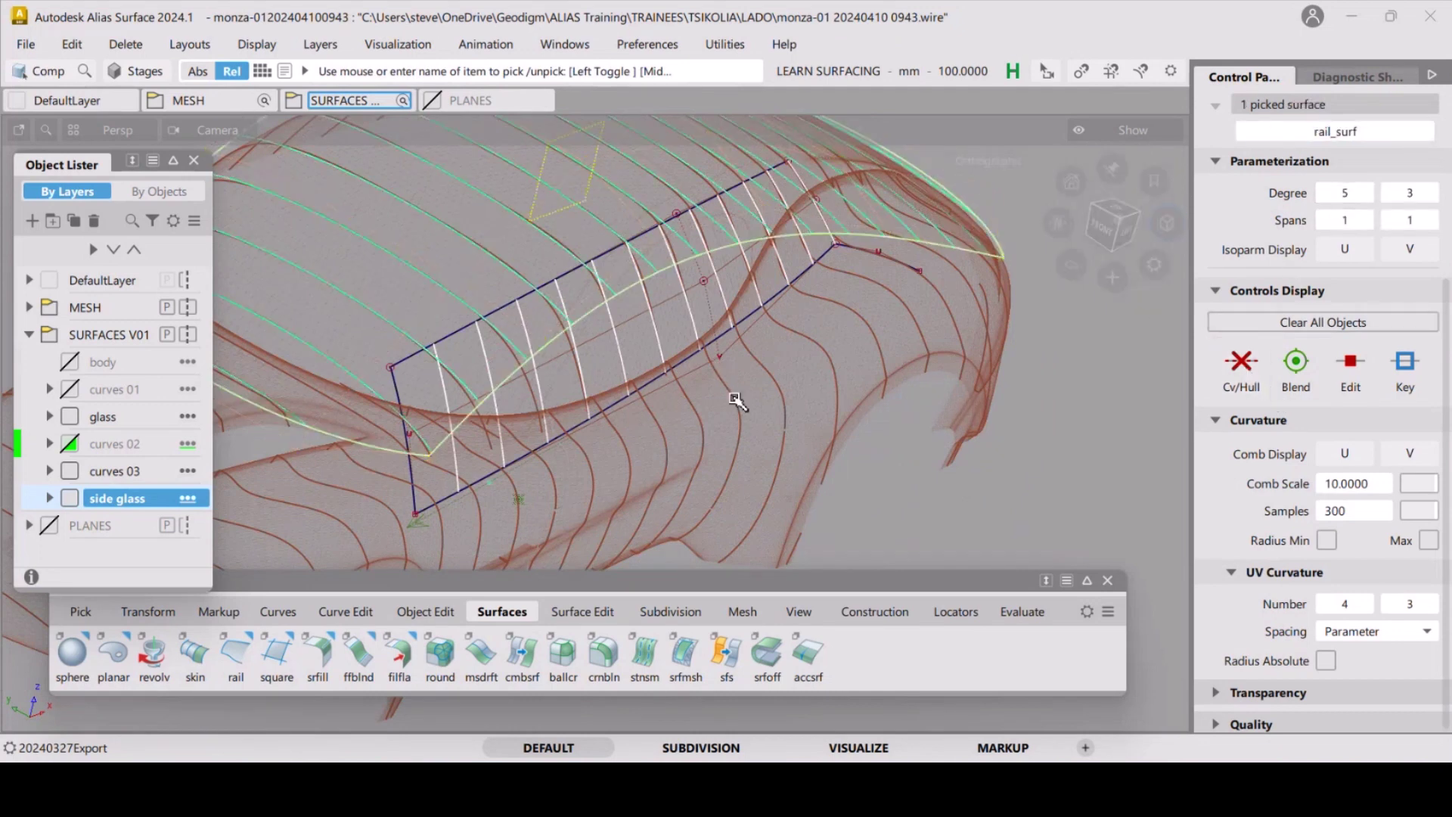
click(896, 301)
alt+shift+drag(895, 301, 1067, 377)
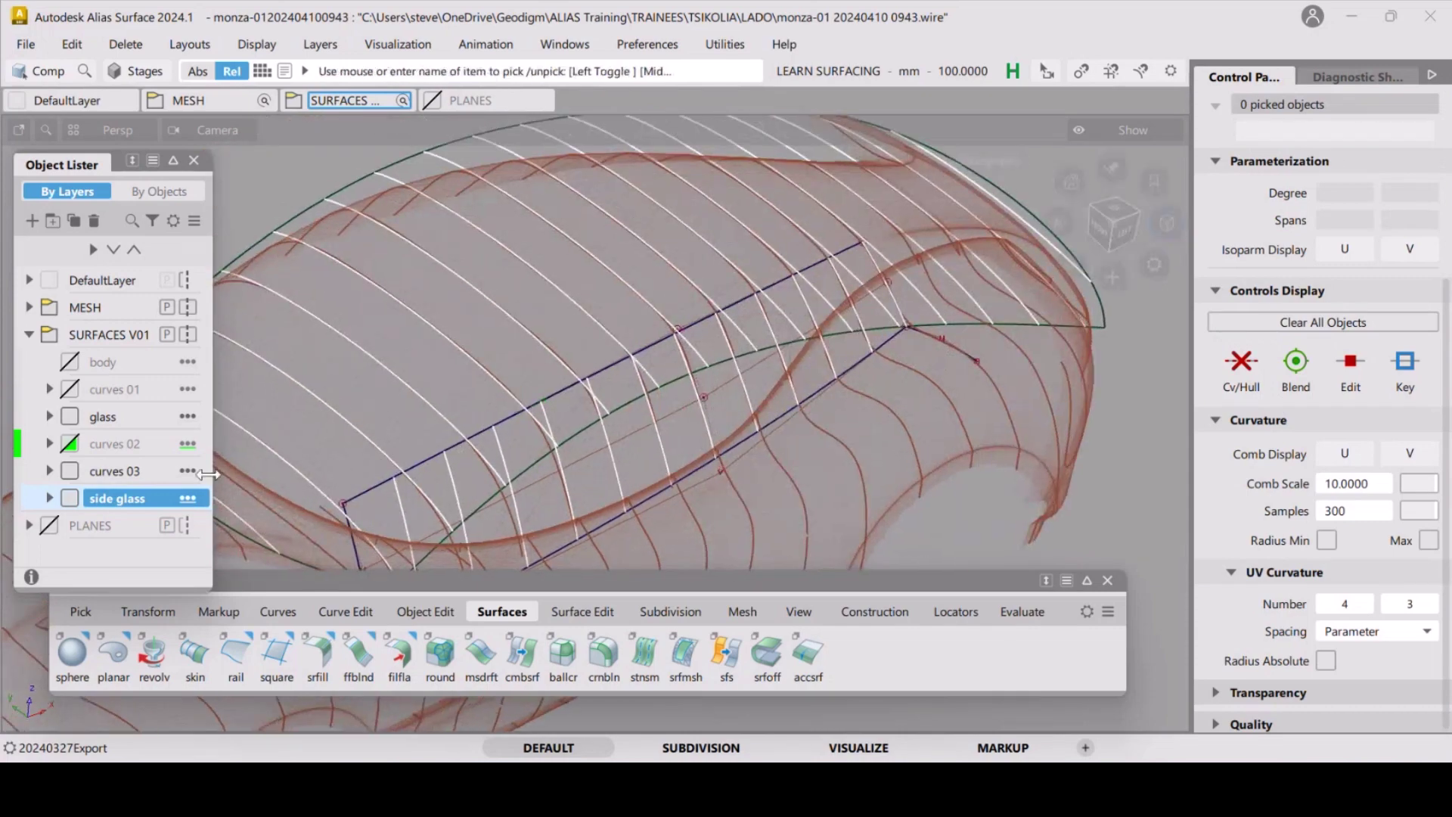
click(67, 472)
Extend the rear end of the side glass surface by about 628 mm.
alt+shift+drag(905, 331, 928, 310)
key(e)
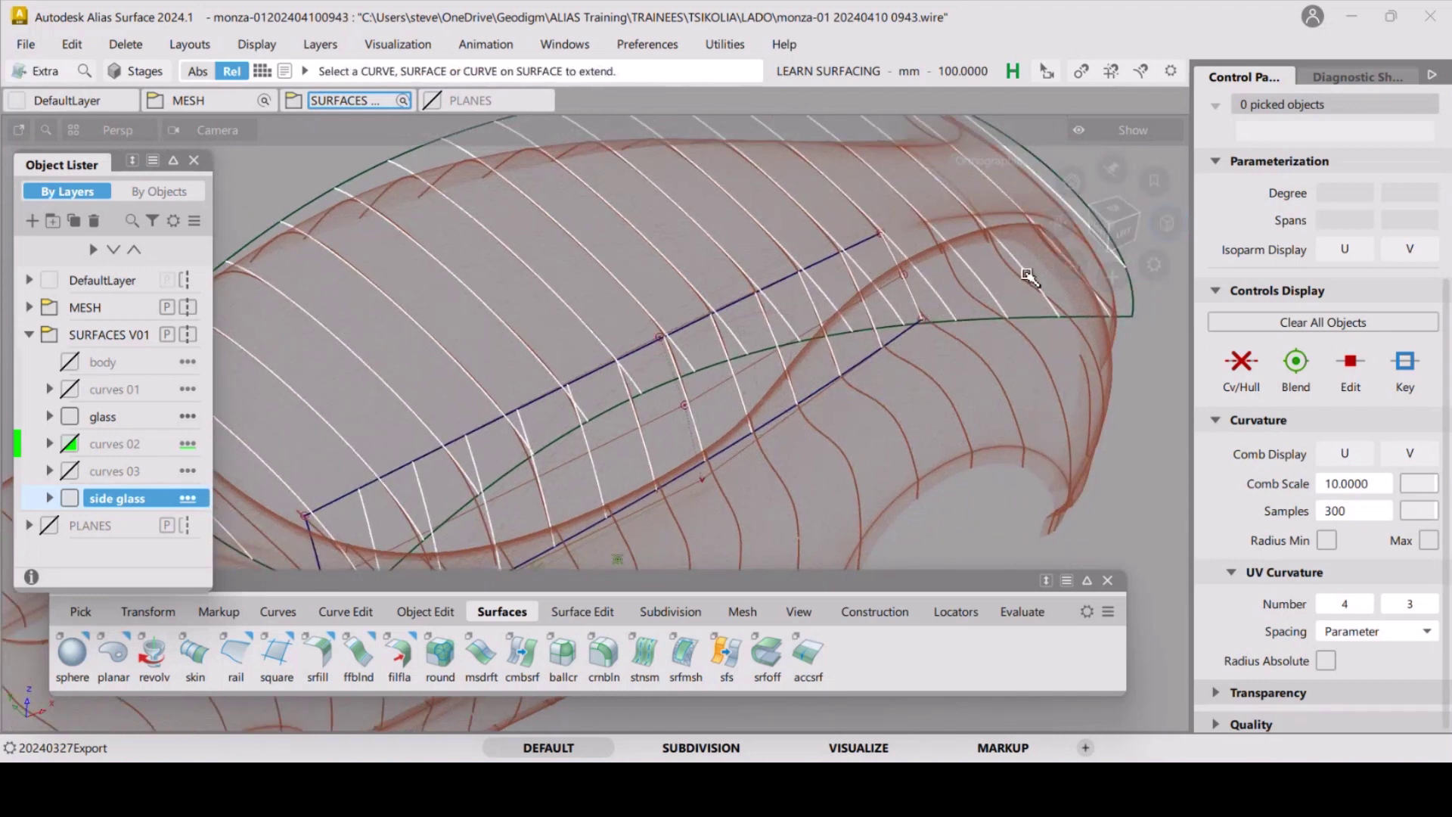
click(916, 296)
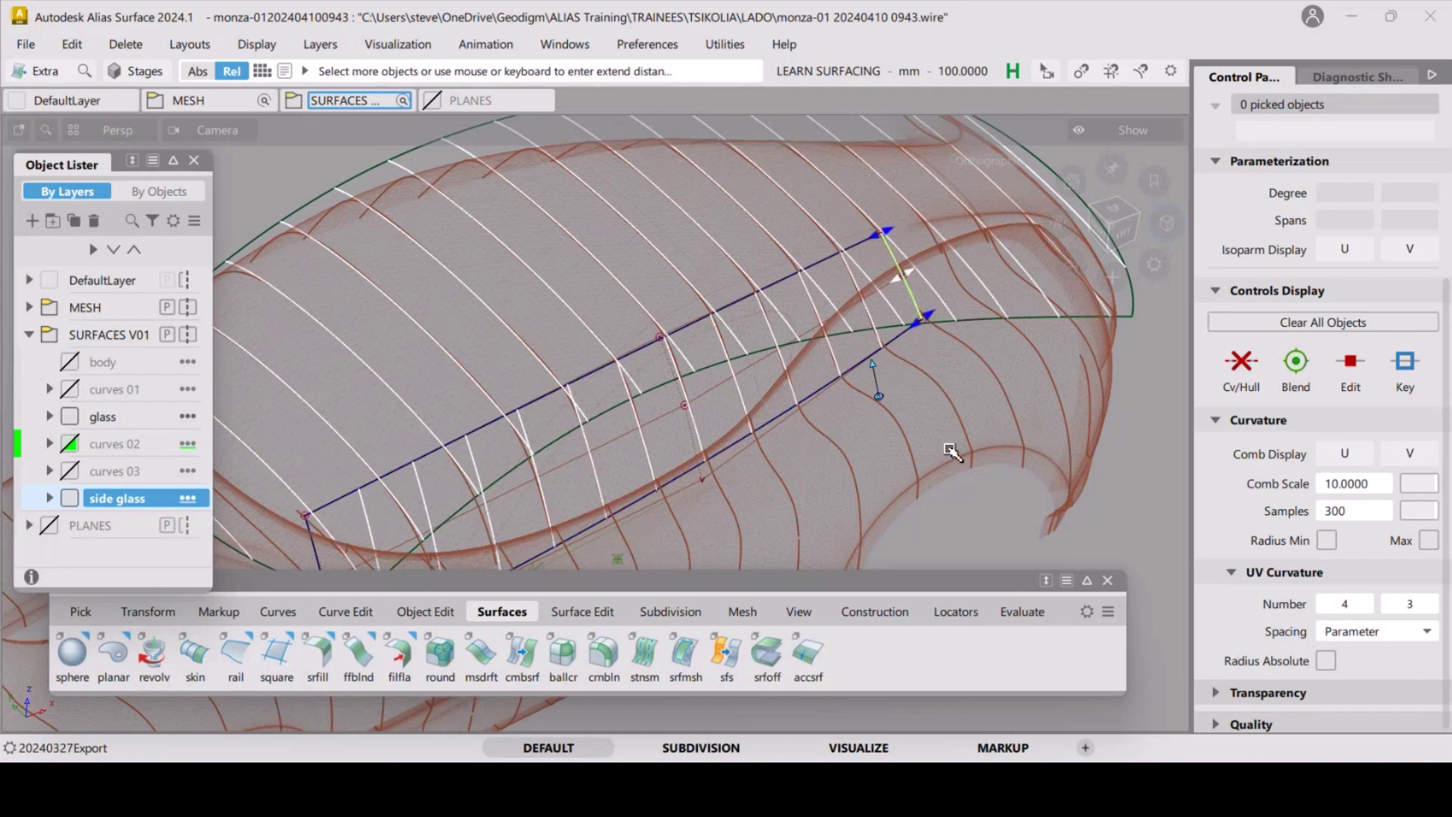
drag(956, 556, 729, 390)
scroll(711, 370, up, 3)
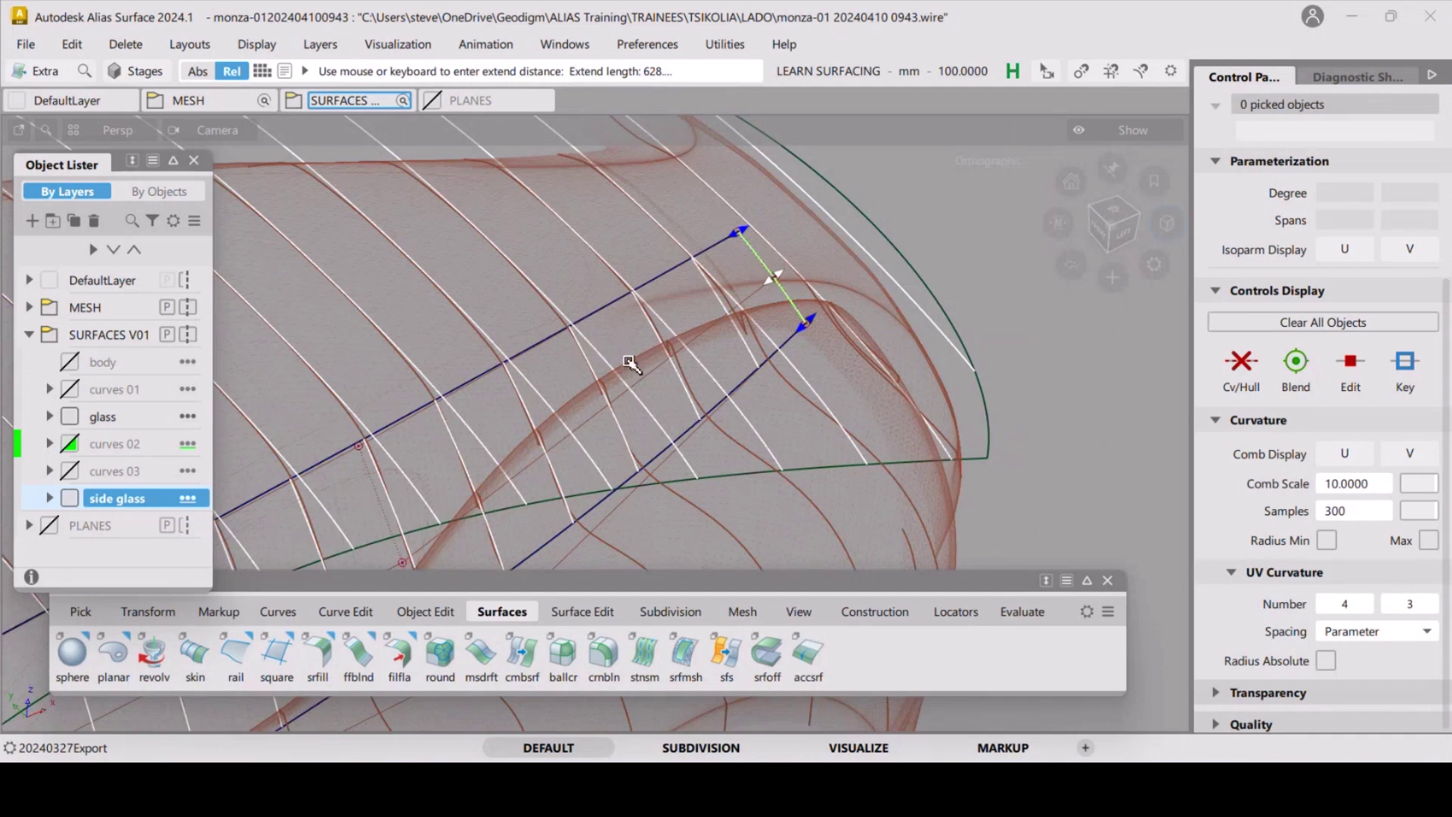
Increase the rear extension of the side glass surface to about 806 mm.
key(shift+alt)
alt+shift+drag(679, 338, 798, 333)
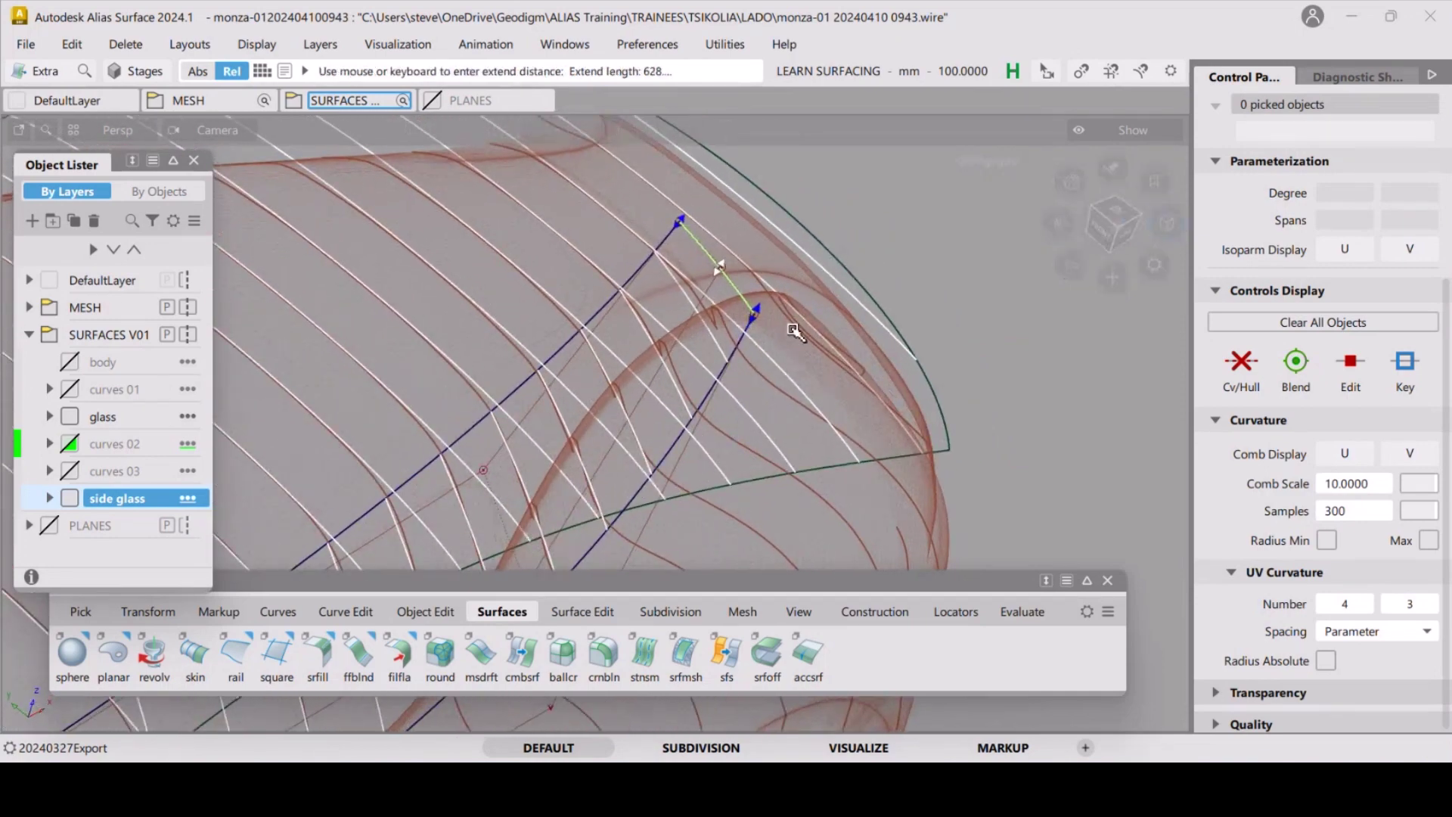
drag(1006, 524, 704, 256)
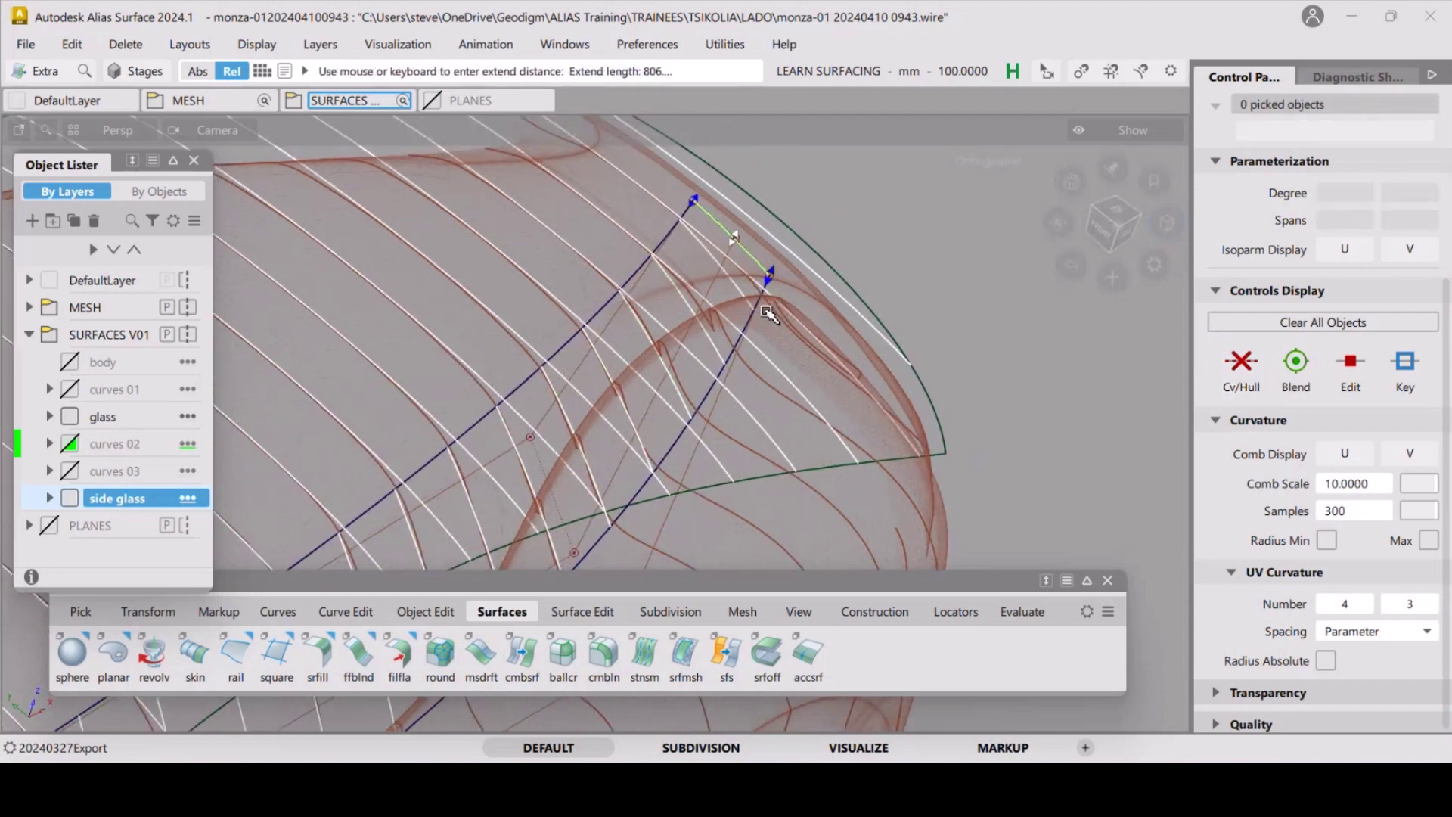
Shorten the rear extension of the side glass surface to about 513 mm, near the tip of the window outline.
alt+shift+drag(769, 313, 748, 318)
alt+shift+drag(767, 317, 790, 437)
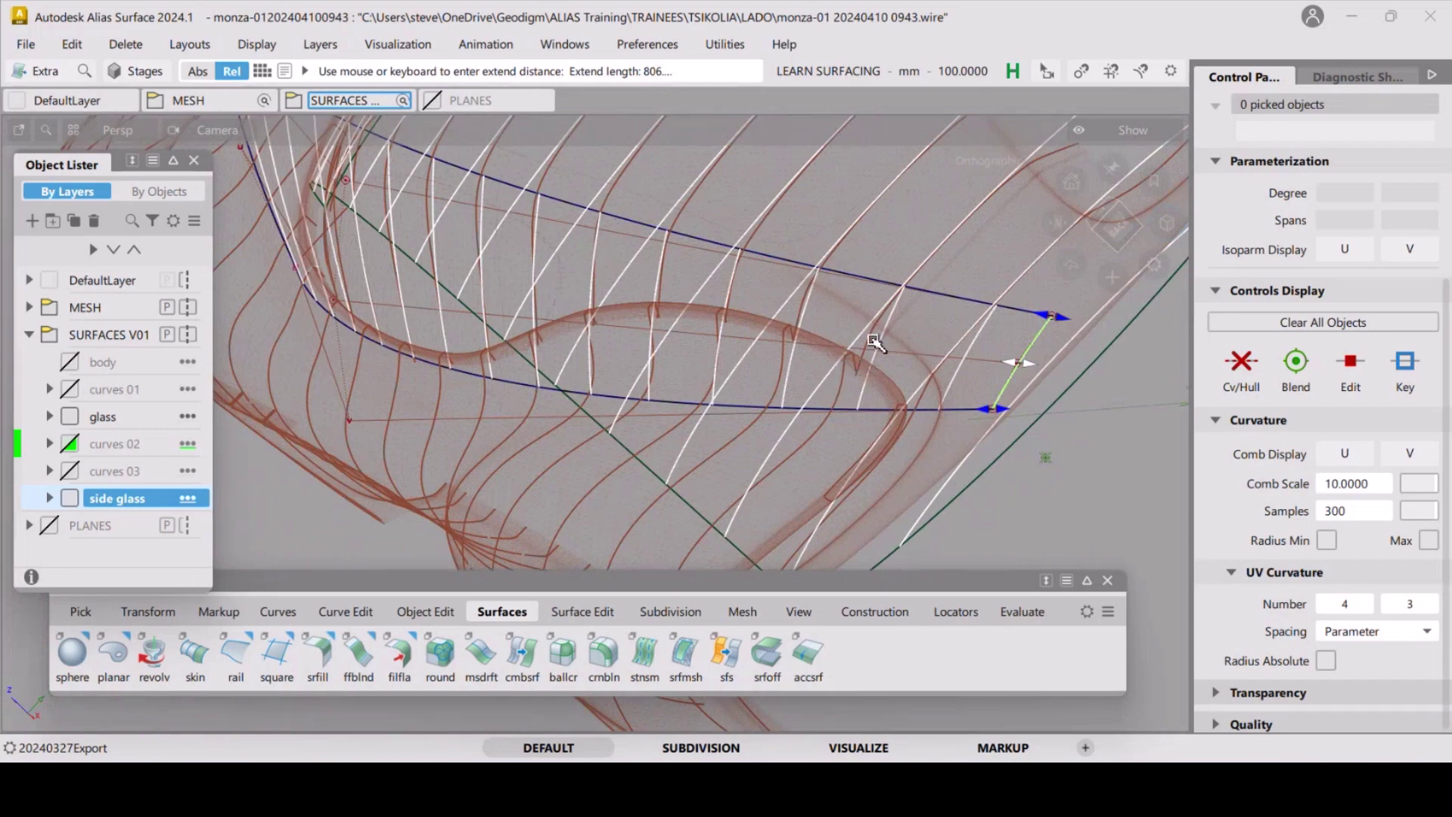
alt+shift+drag(876, 325, 998, 453)
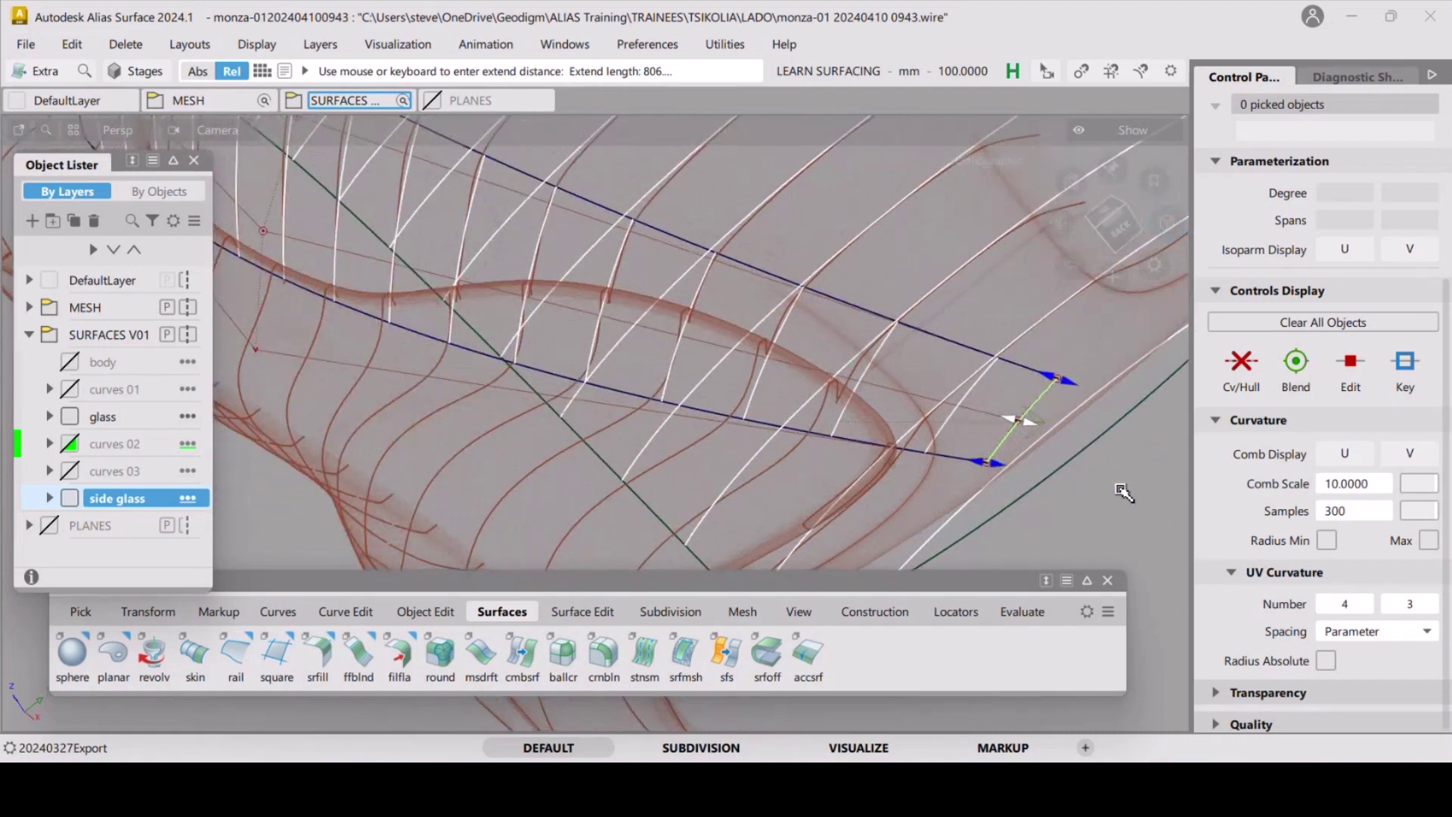
click(999, 454)
click(866, 409)
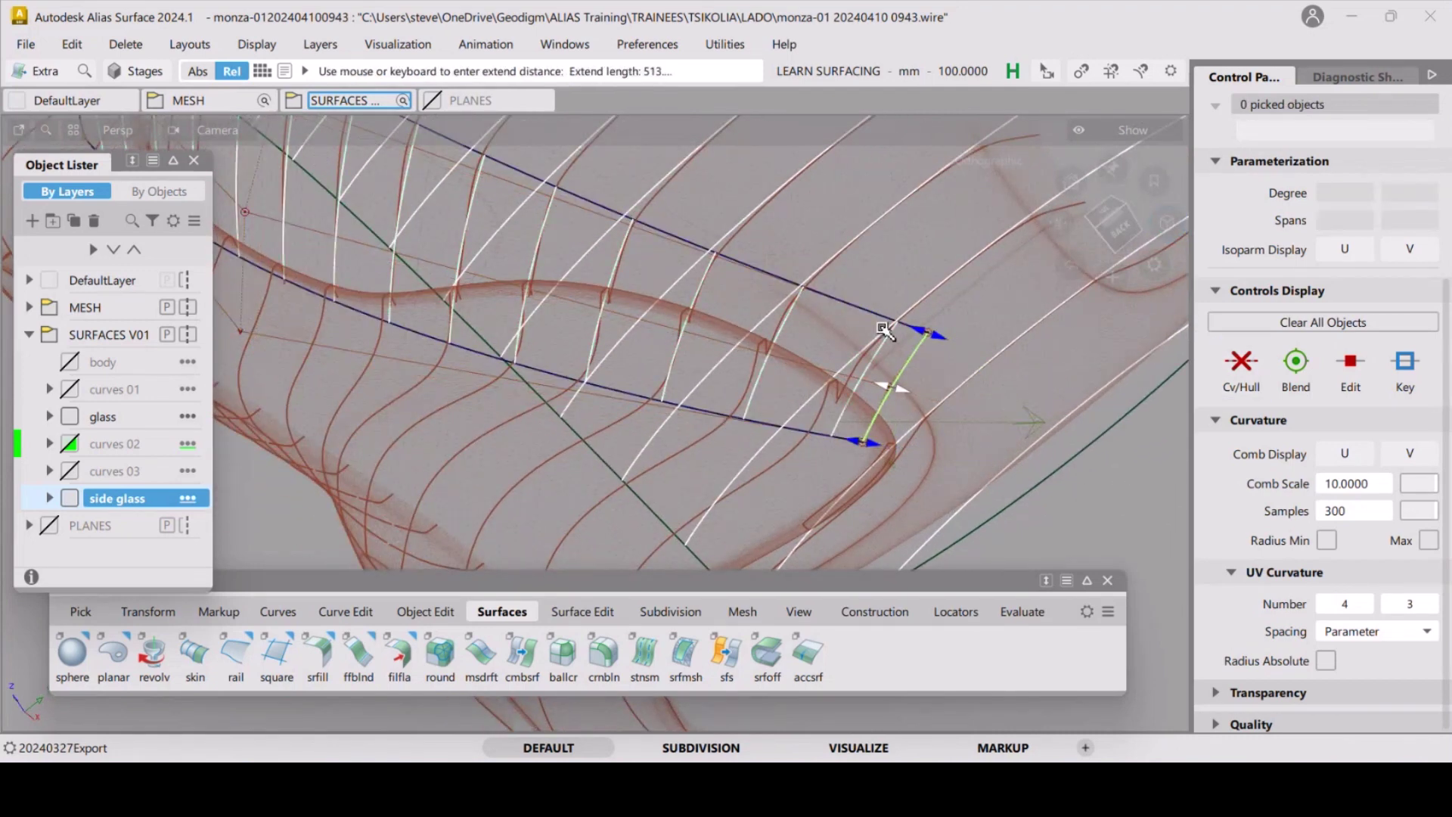
Examine the extended side glass surface against the mesh and canopy glass in the back, left and angled views.
alt+shift+drag(728, 346, 680, 342)
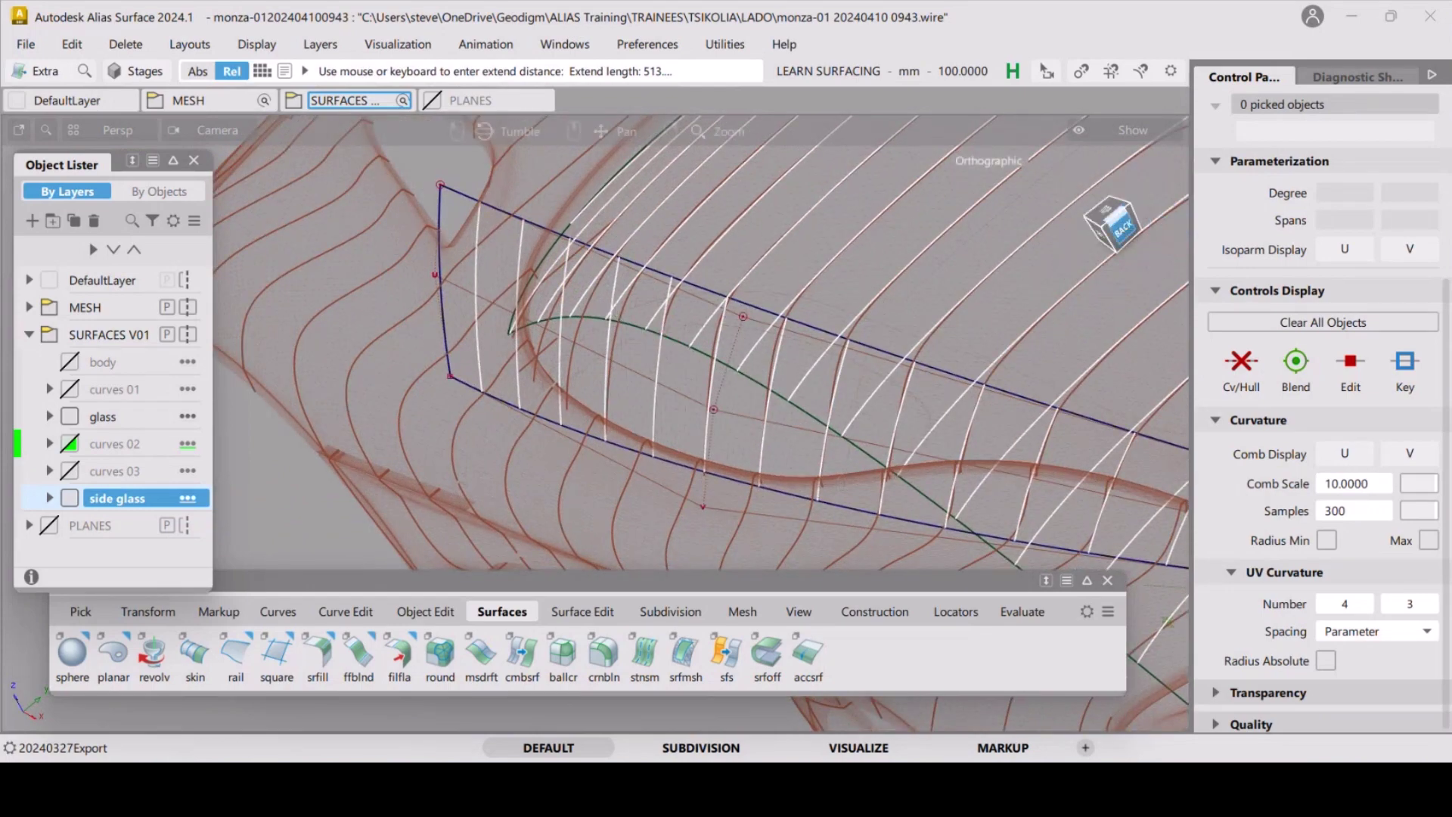
click(1114, 223)
click(1087, 224)
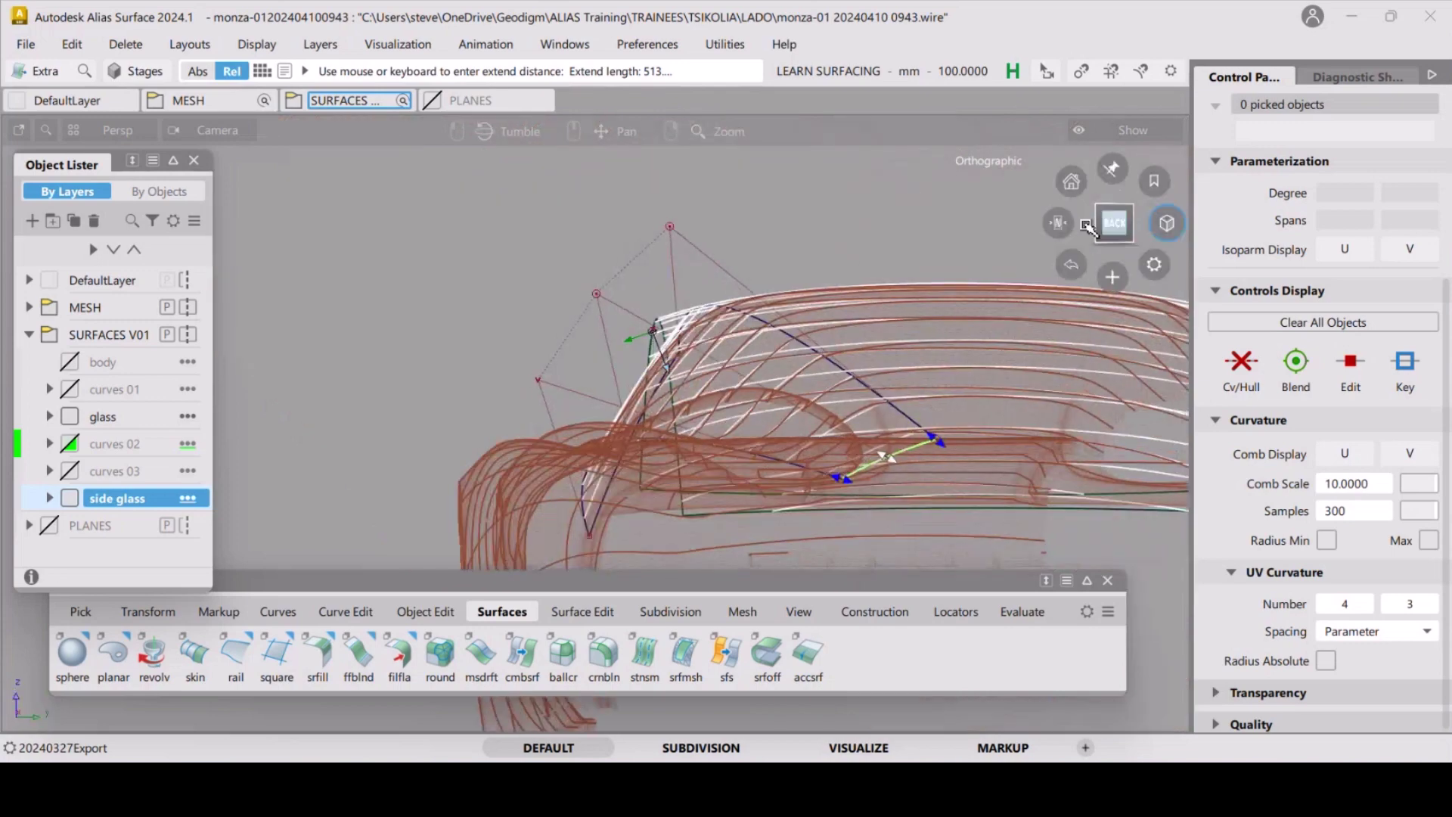
alt+shift+right_drag(835, 285, 817, 380)
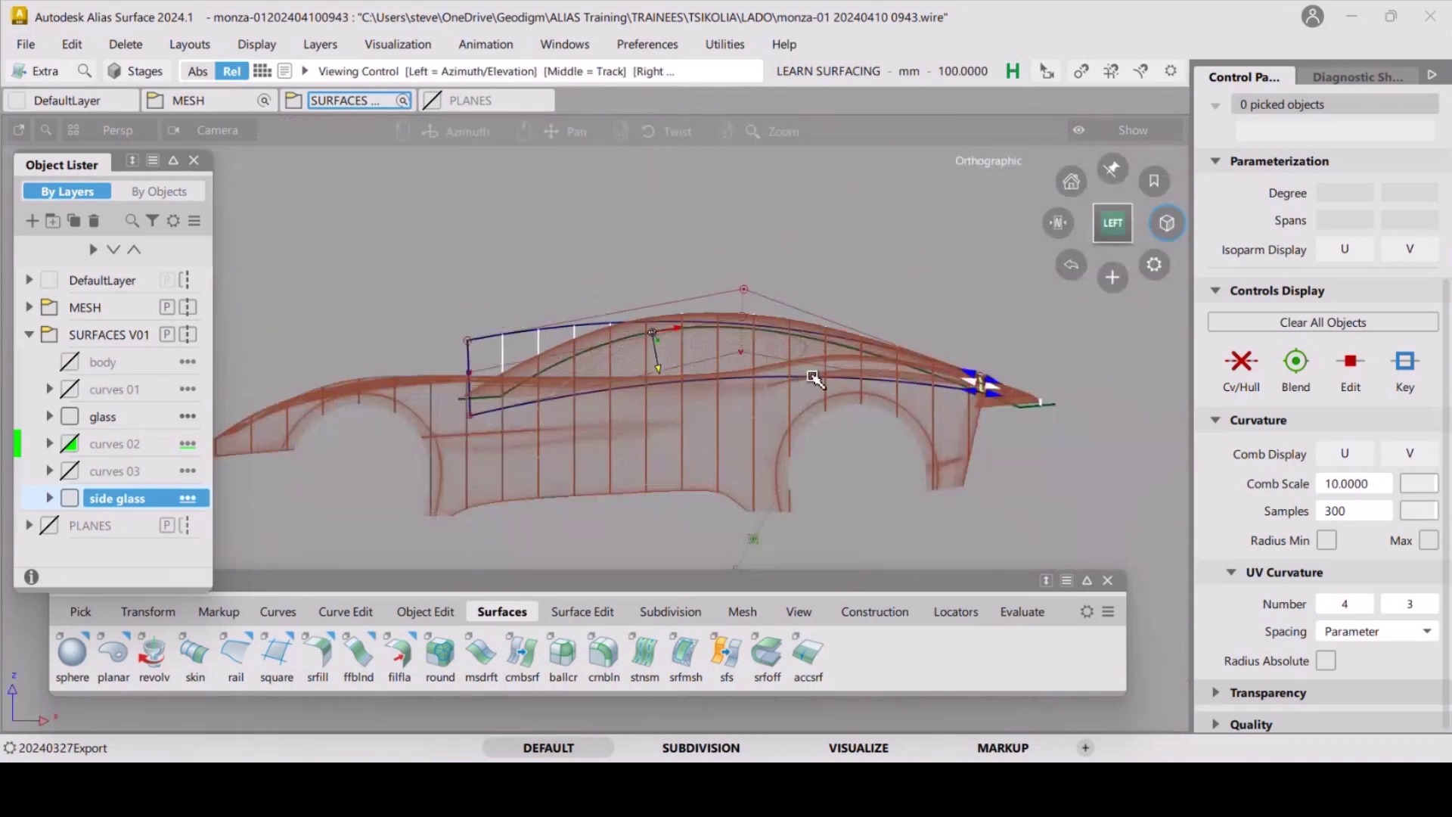
alt+shift+drag(790, 360, 622, 366)
alt+shift+right_drag(622, 366, 655, 451)
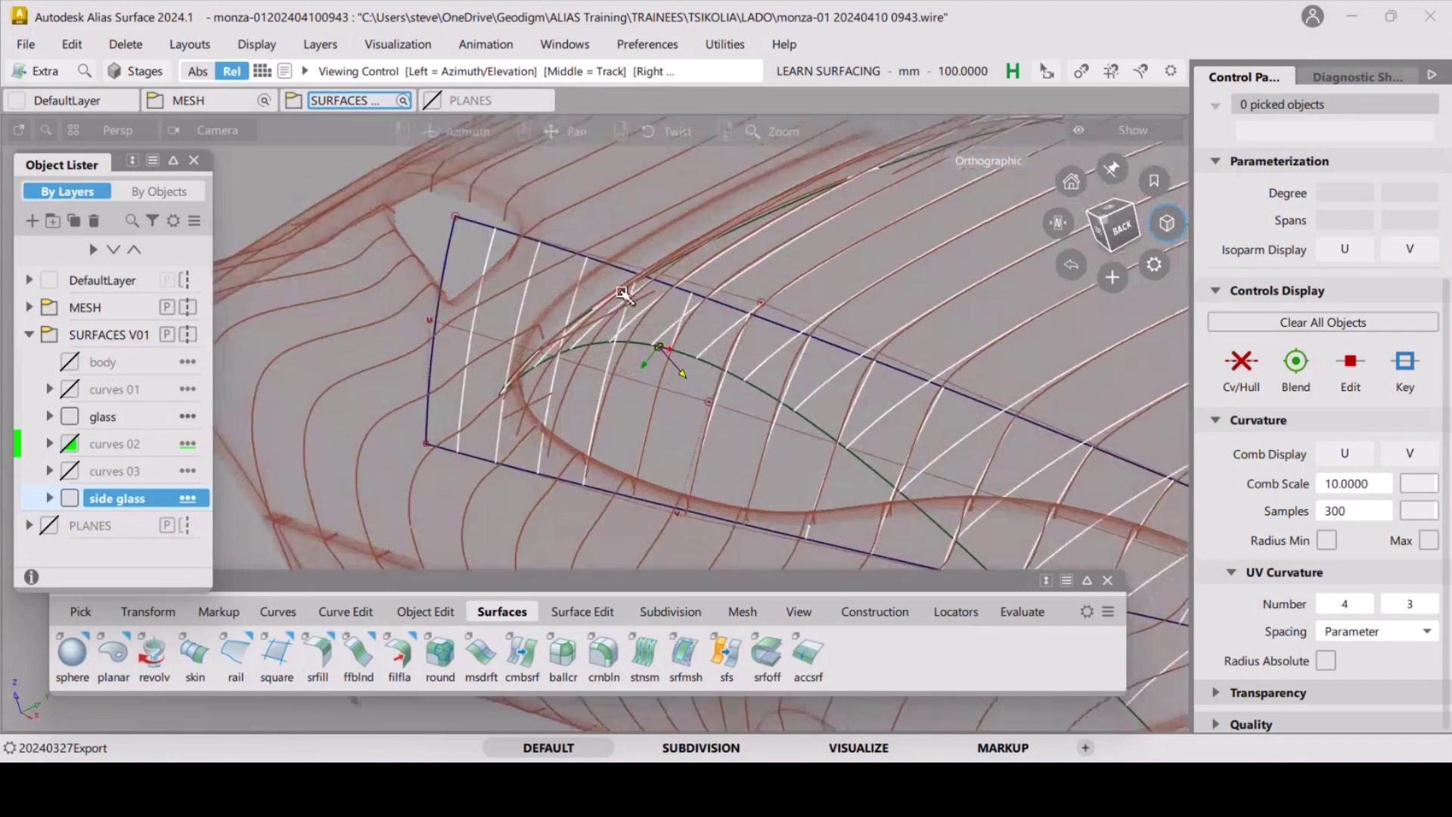
click(646, 360)
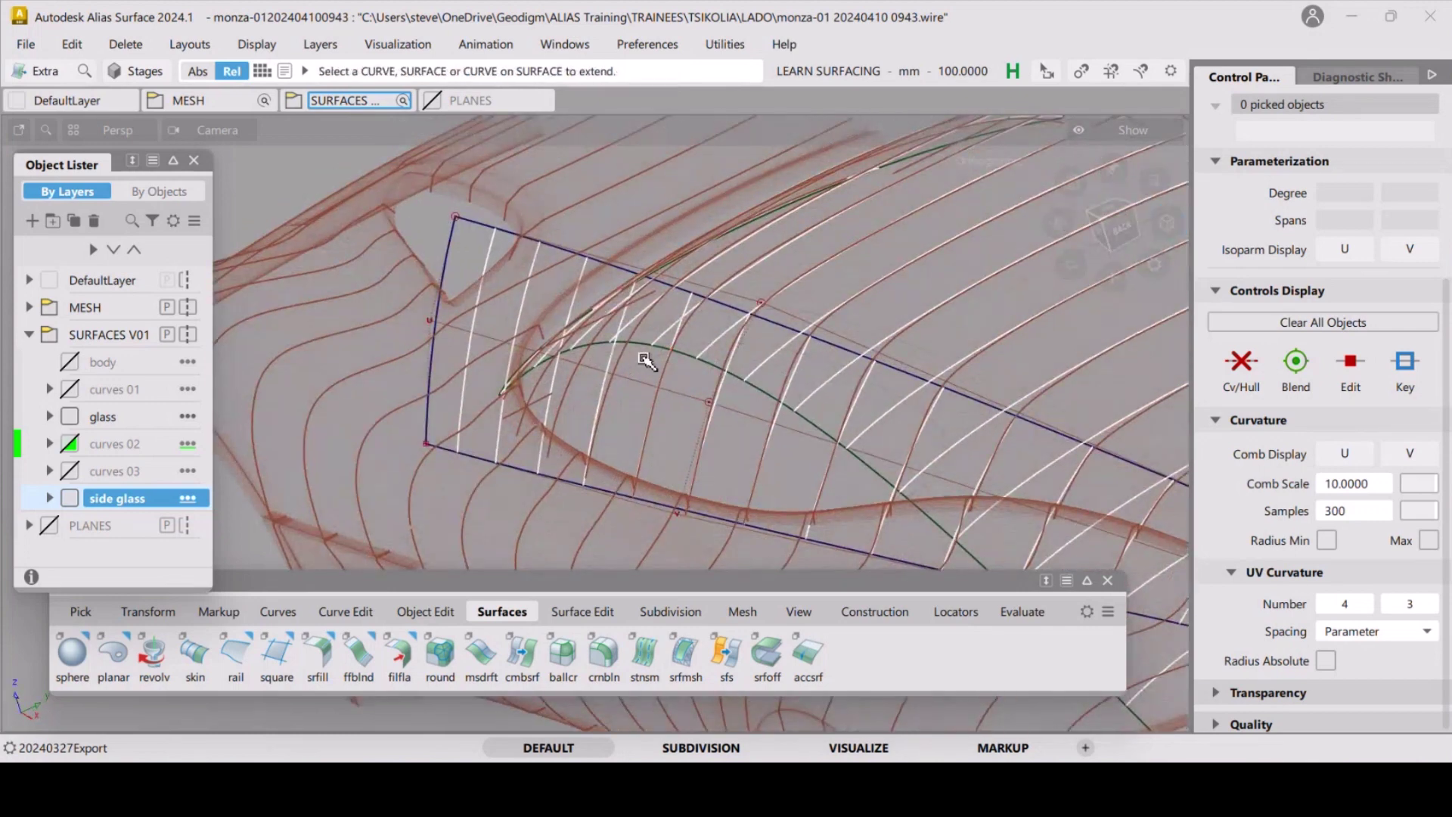
Set the move sensitivity to 5 and move the upper front corner CV of the side glass about 11 mm in Y.
key(m)
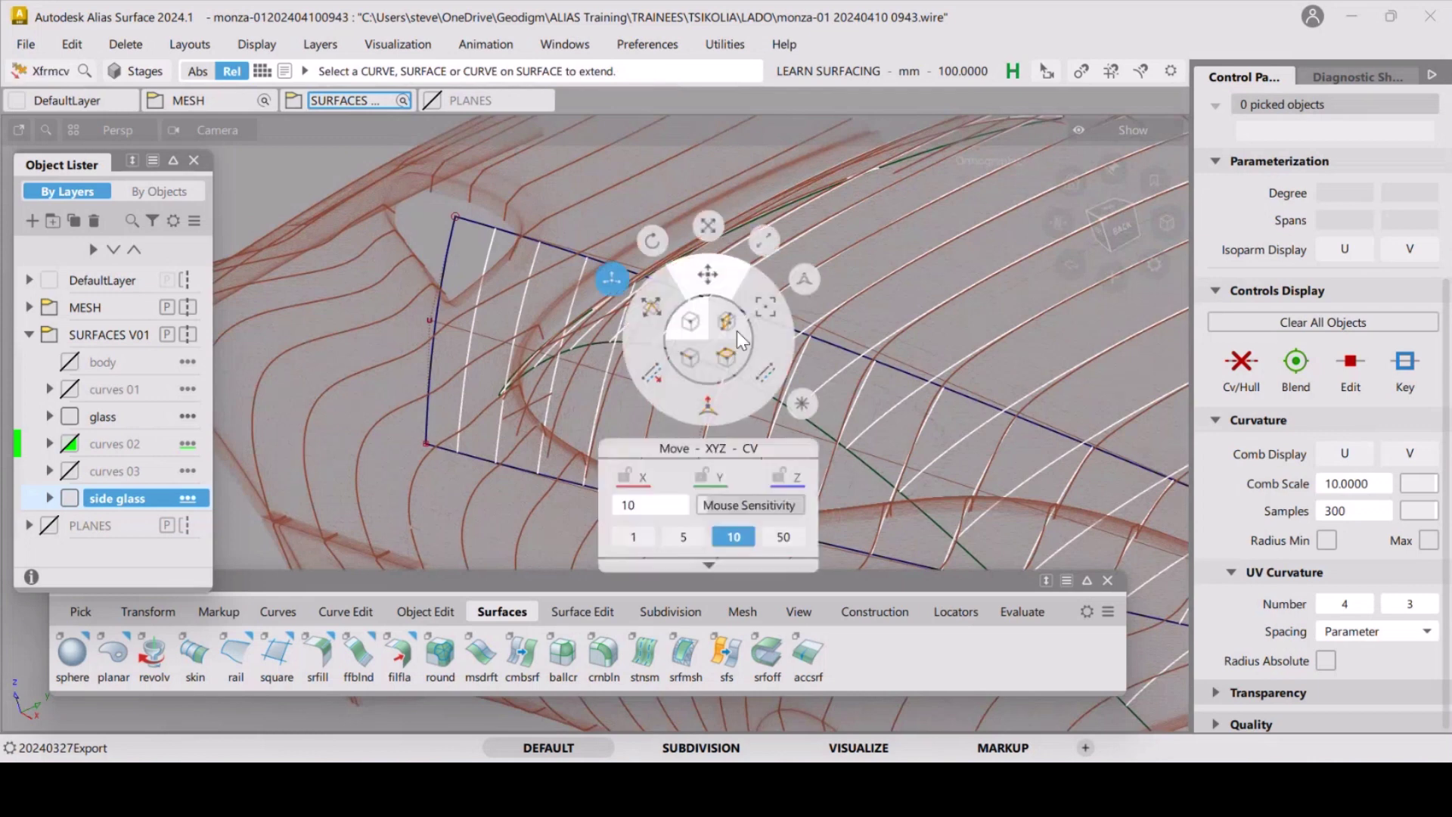
click(683, 537)
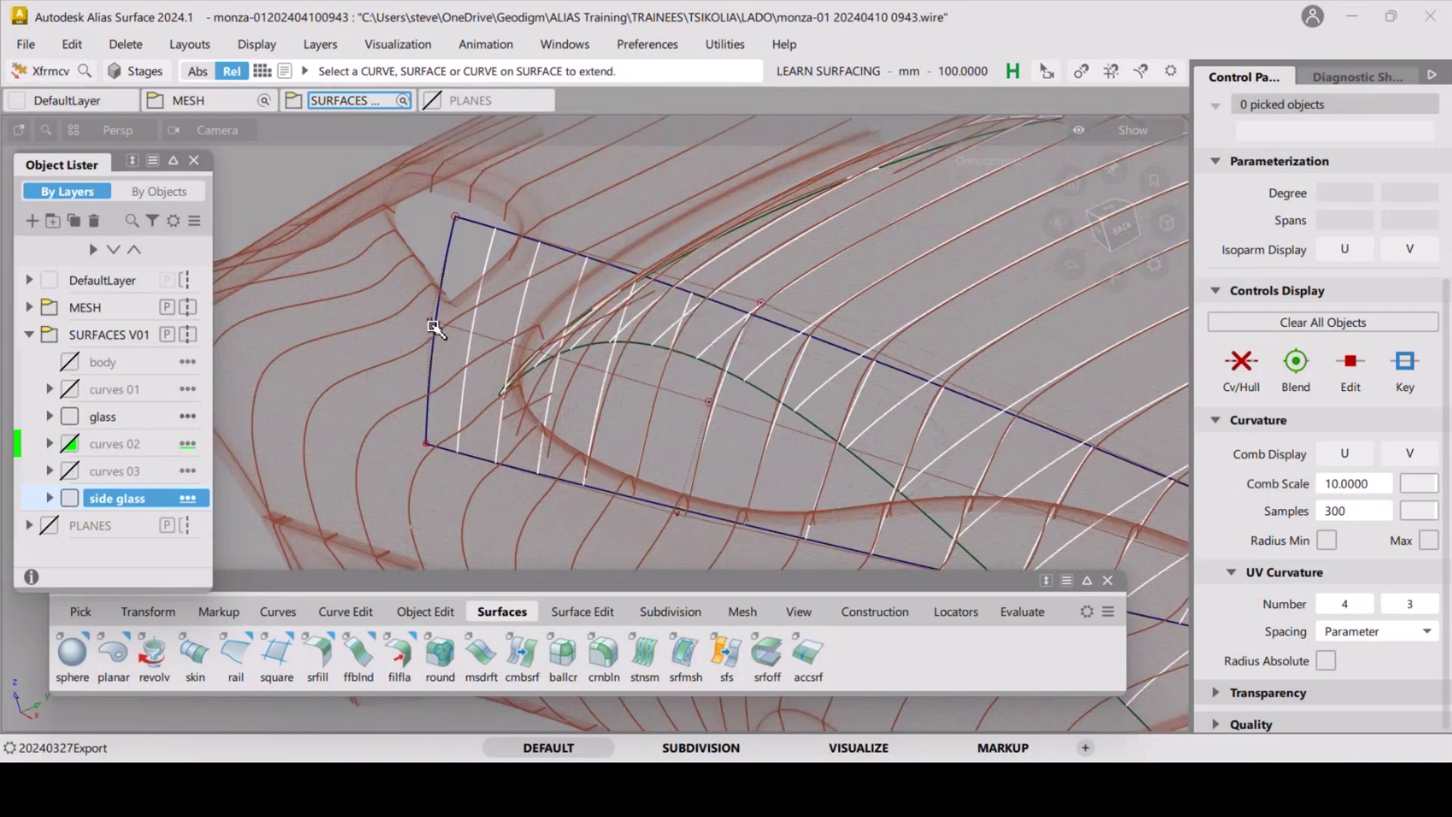
click(458, 218)
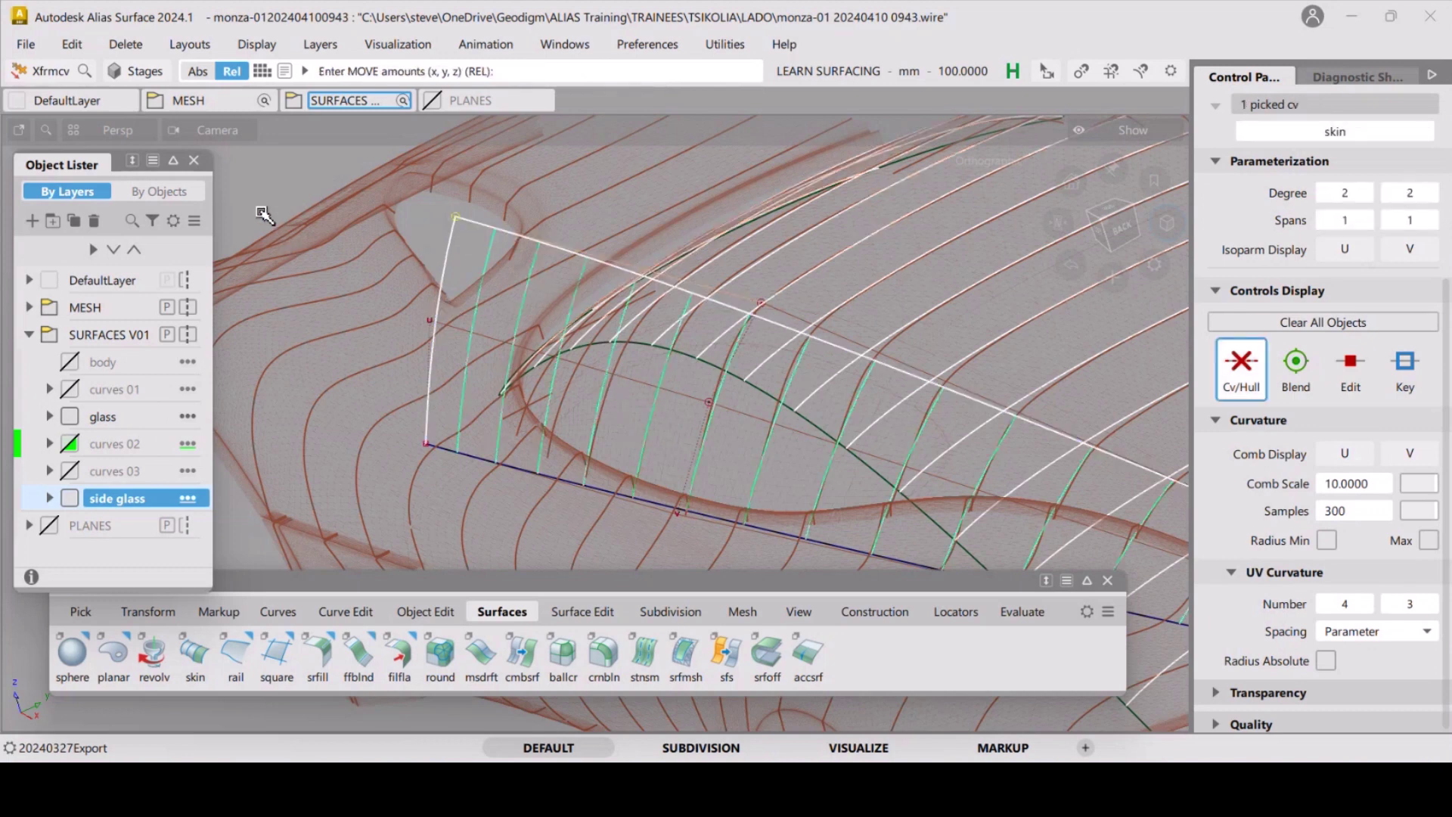
key(shift+alt)
alt+shift+drag(409, 226, 342, 279)
middle_drag(343, 279, 454, 303)
middle_drag(344, 282, 344, 282)
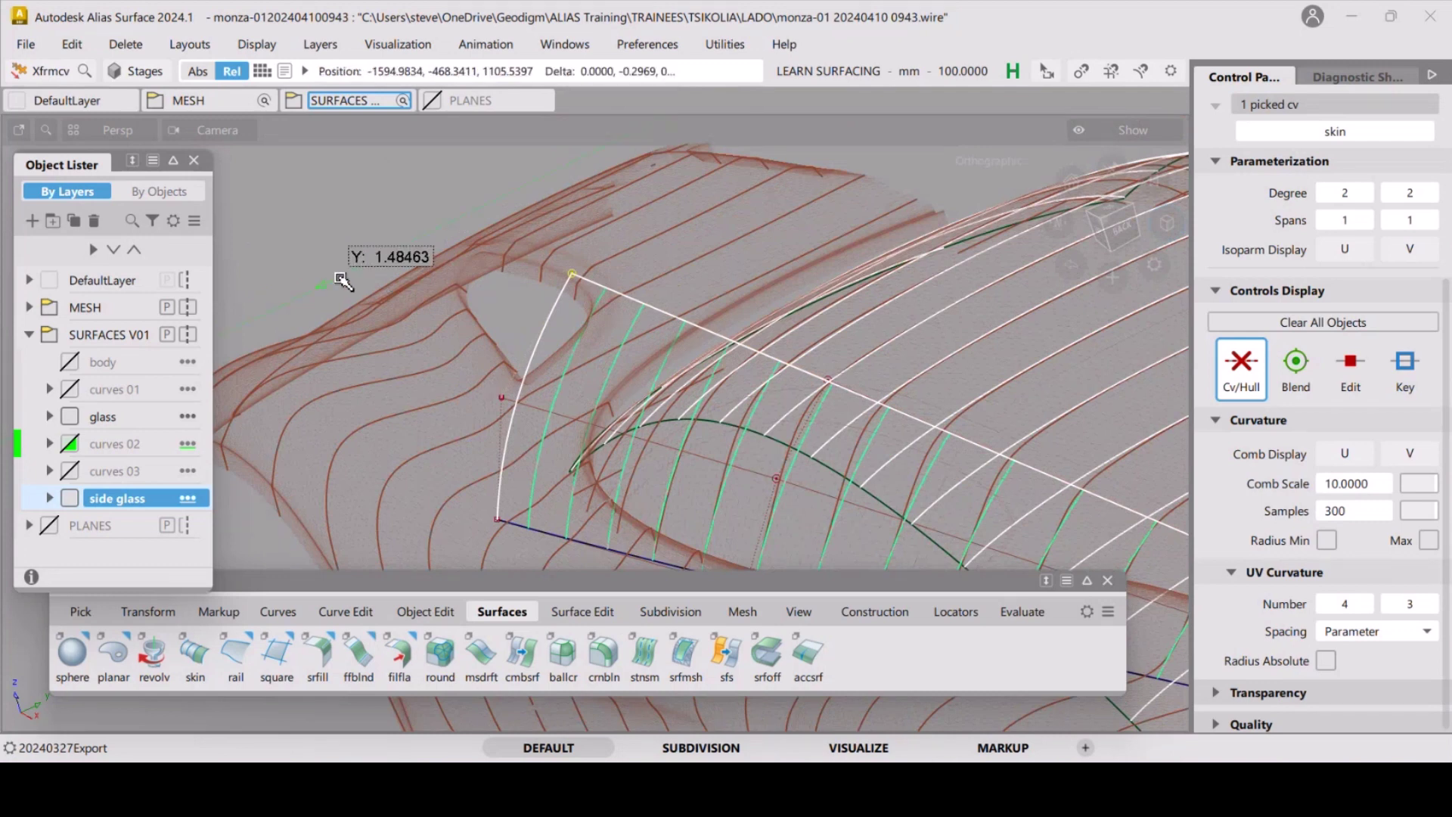
middle_drag(341, 280, 387, 283)
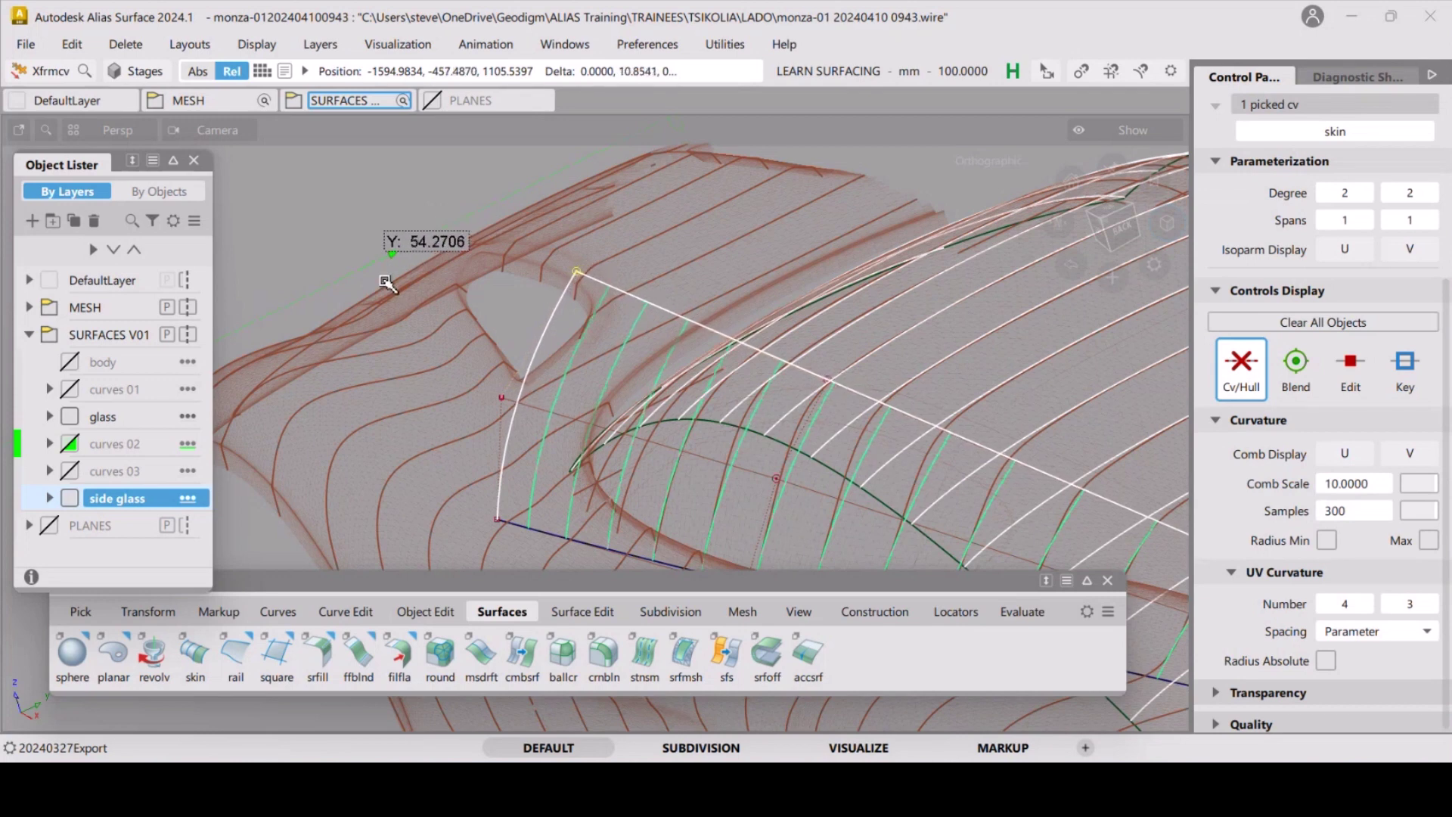
middle_drag(387, 283, 388, 282)
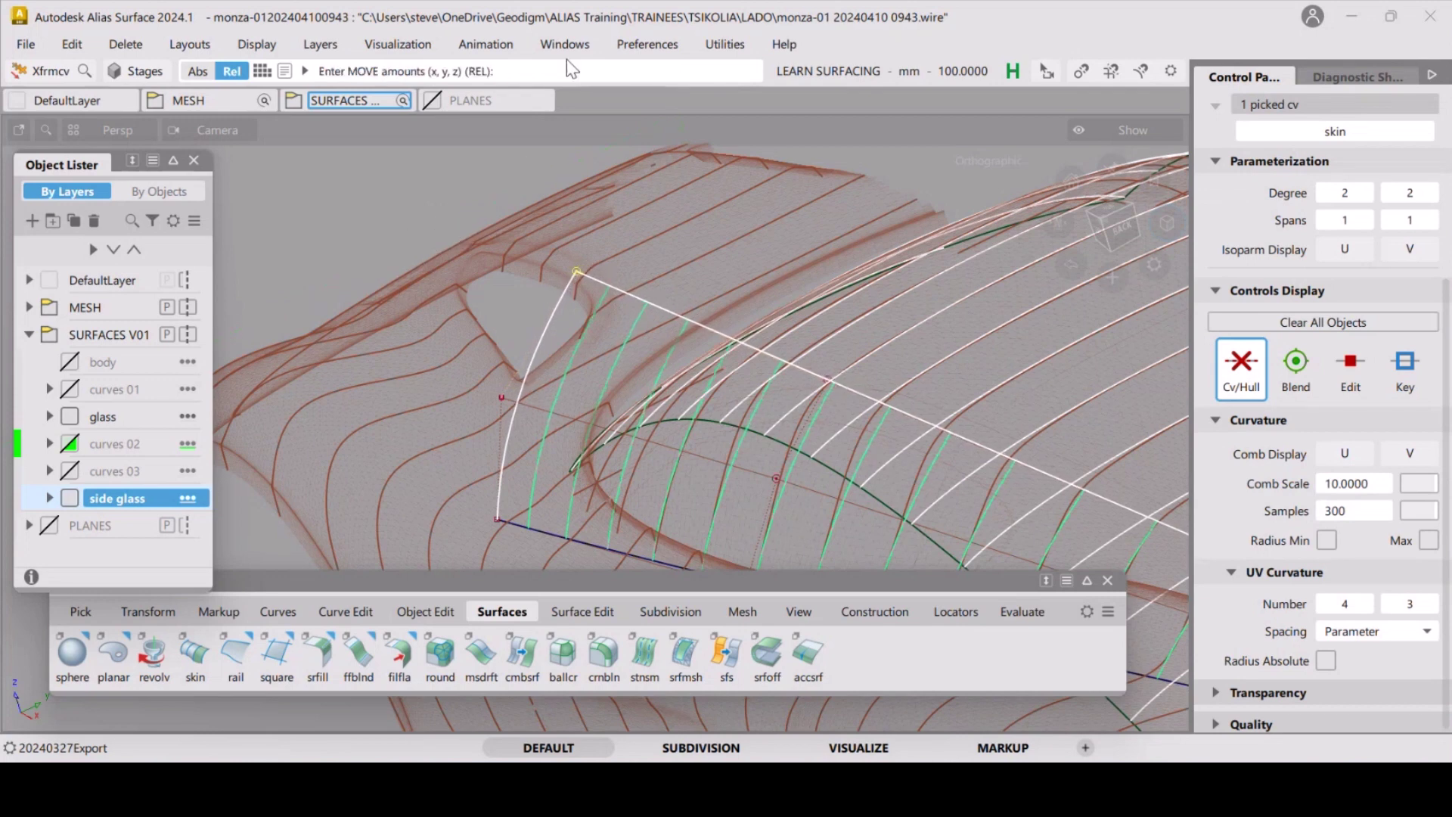
Check the Move On Ground Plane mouse mapping options in the modeling section of the general preferences.
click(585, 50)
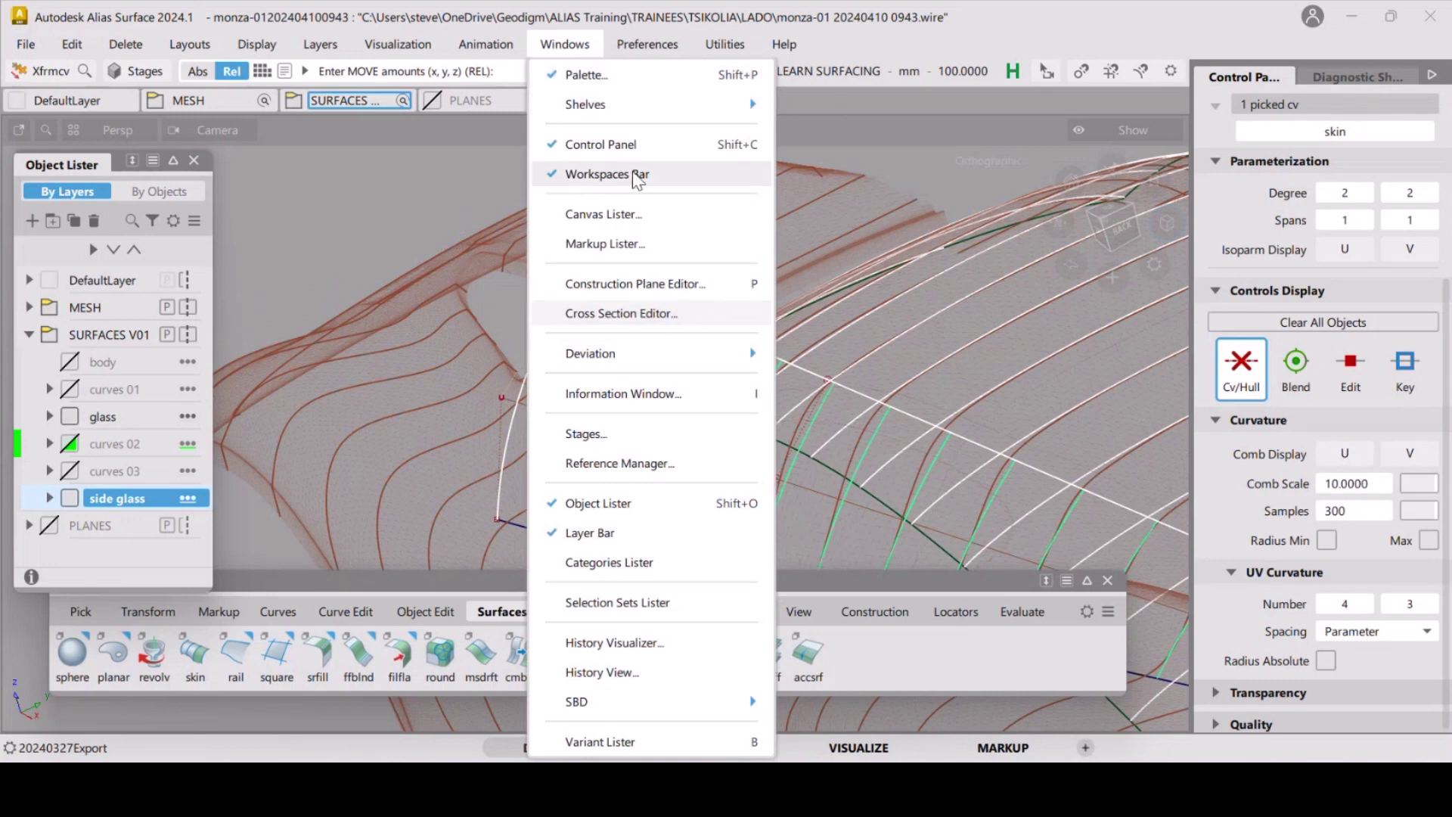
mouse_move(647, 44)
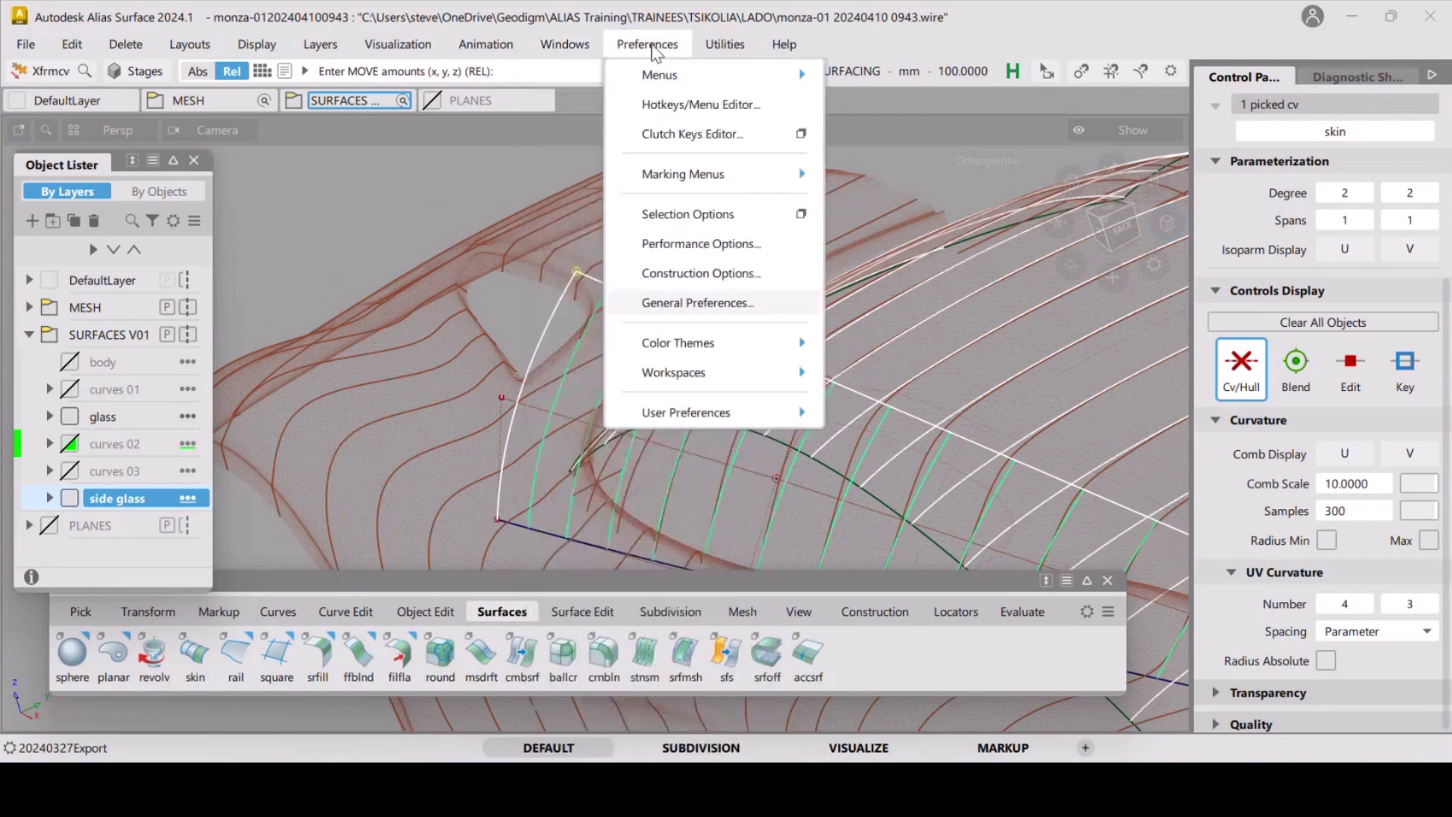
click(697, 303)
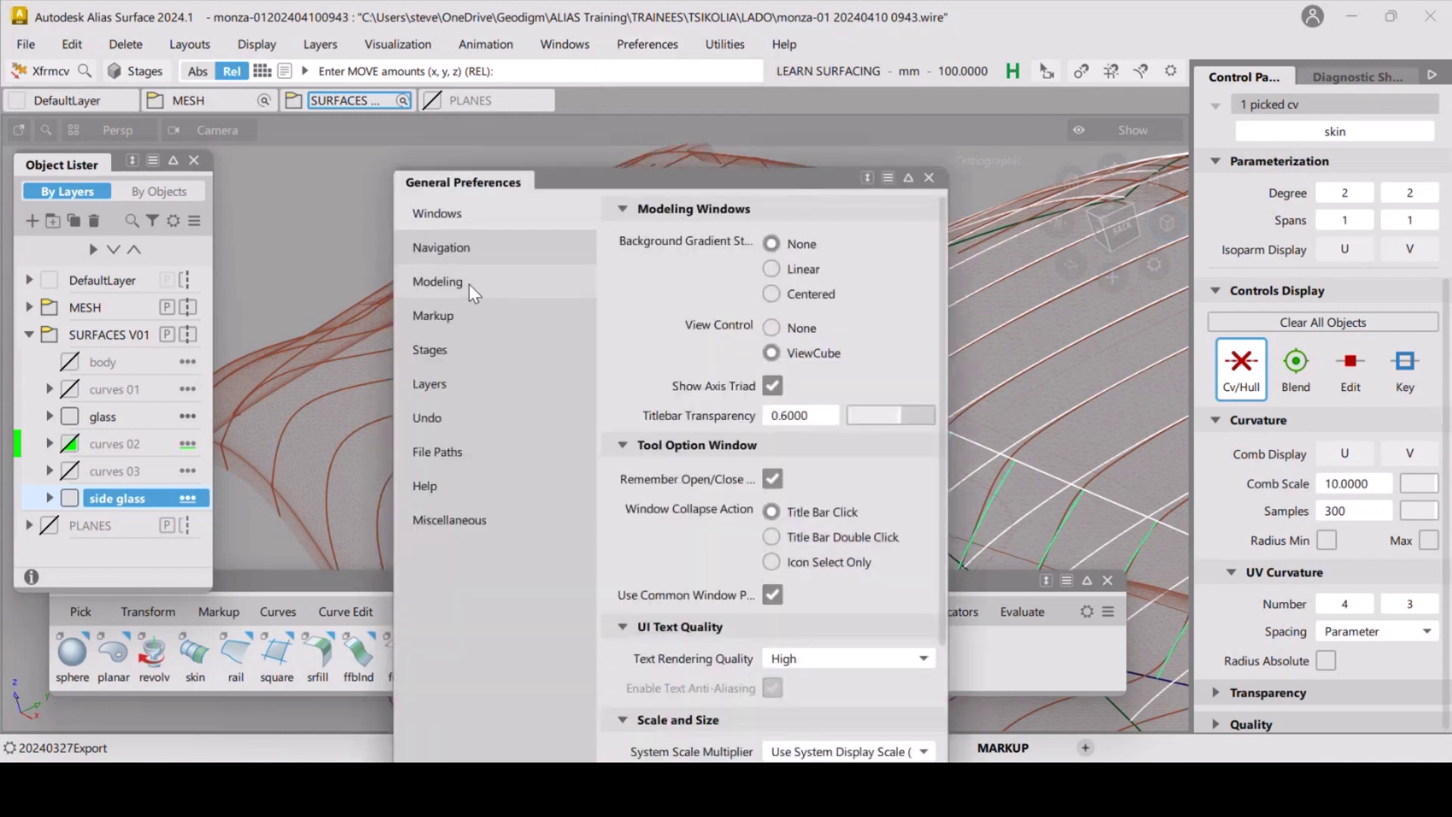
click(467, 284)
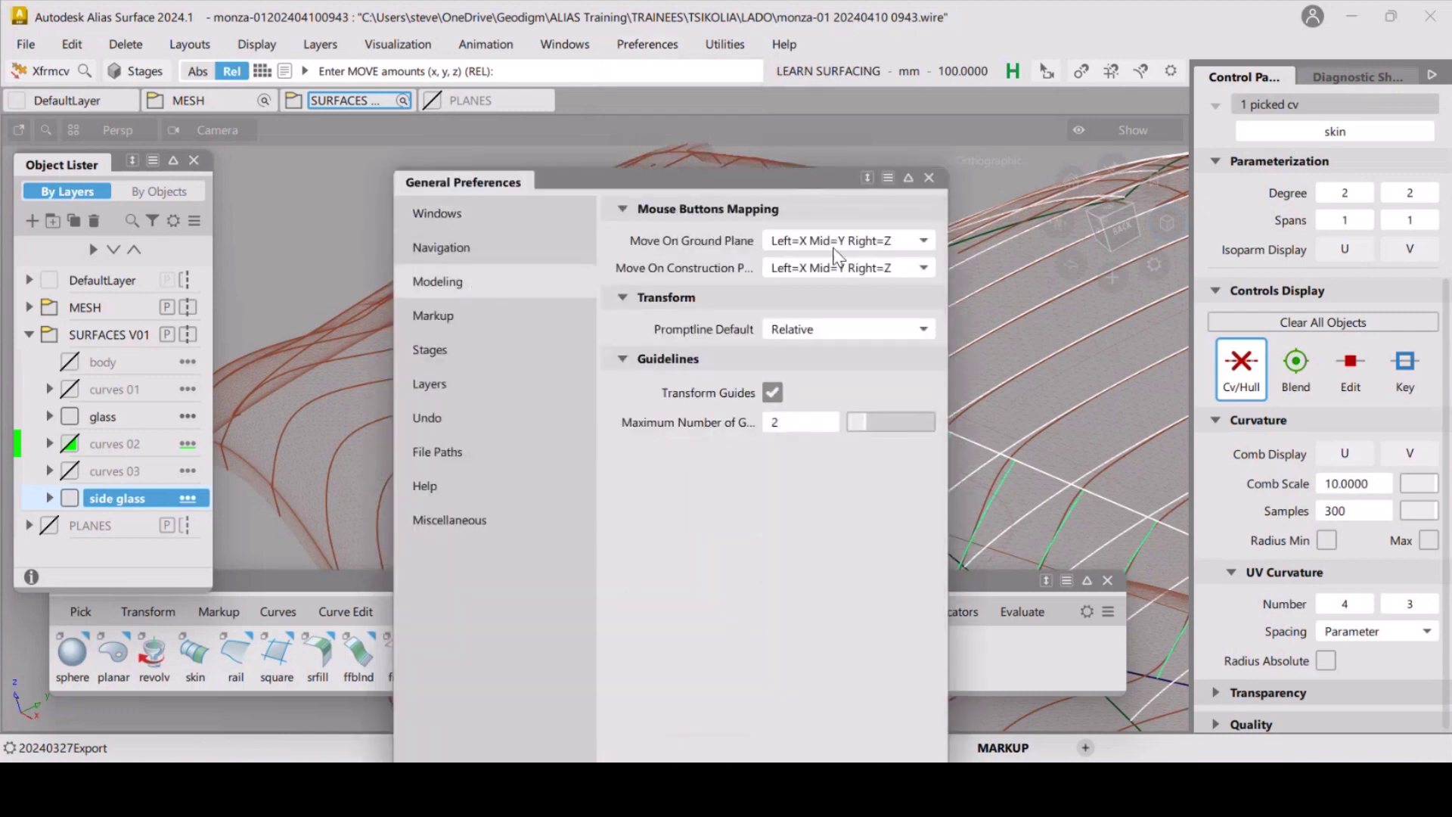
click(919, 242)
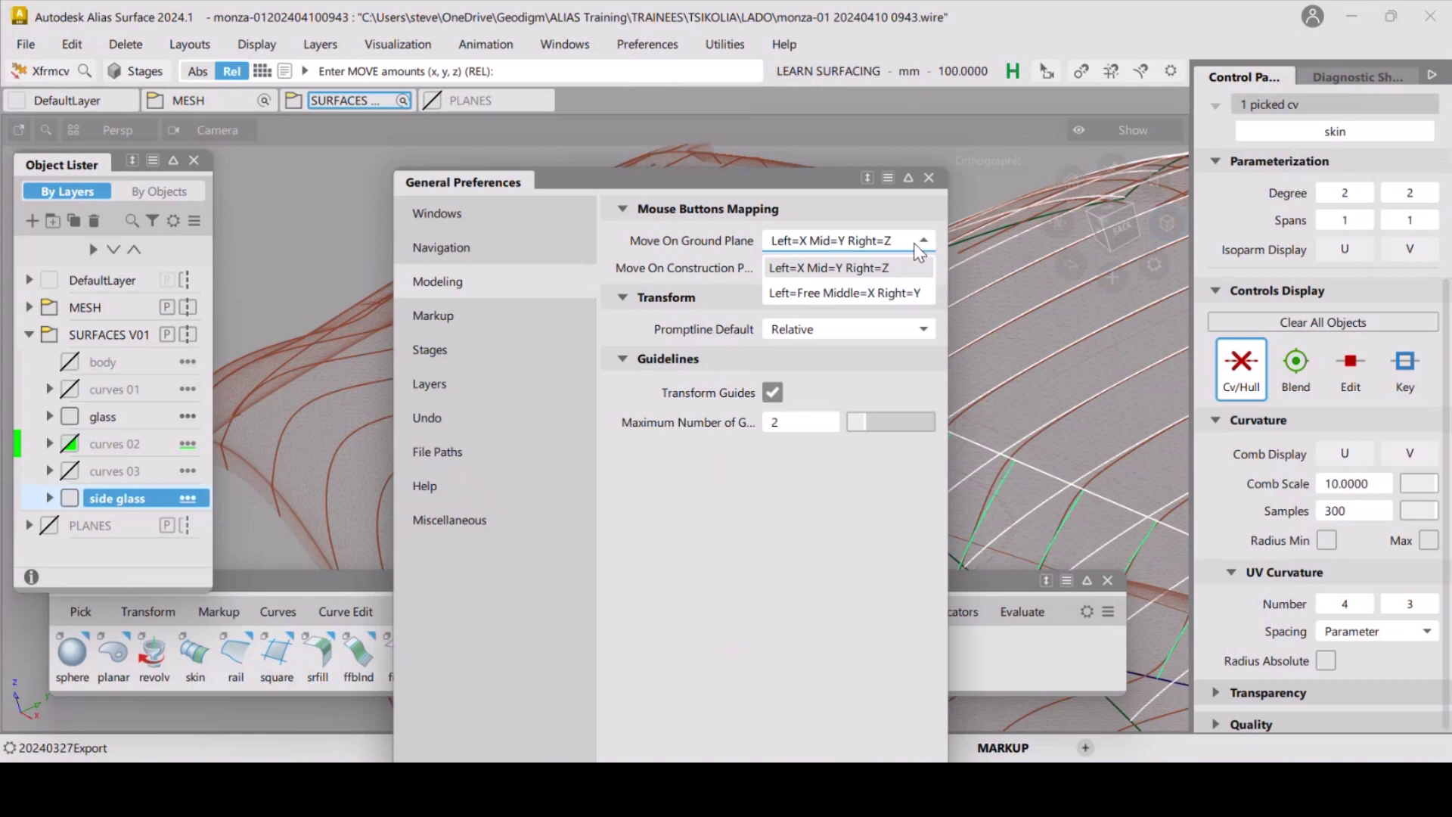
click(927, 178)
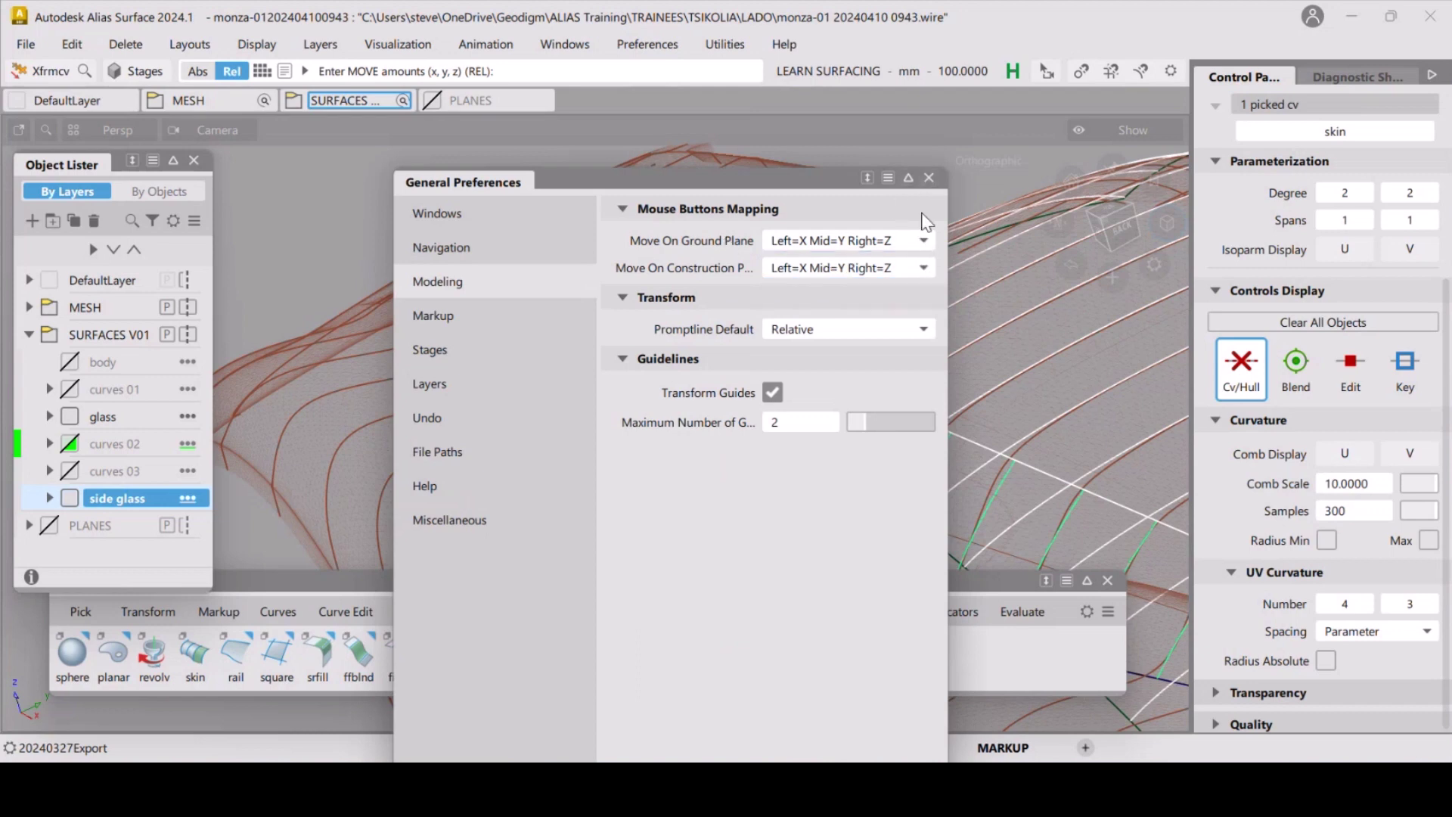
click(930, 178)
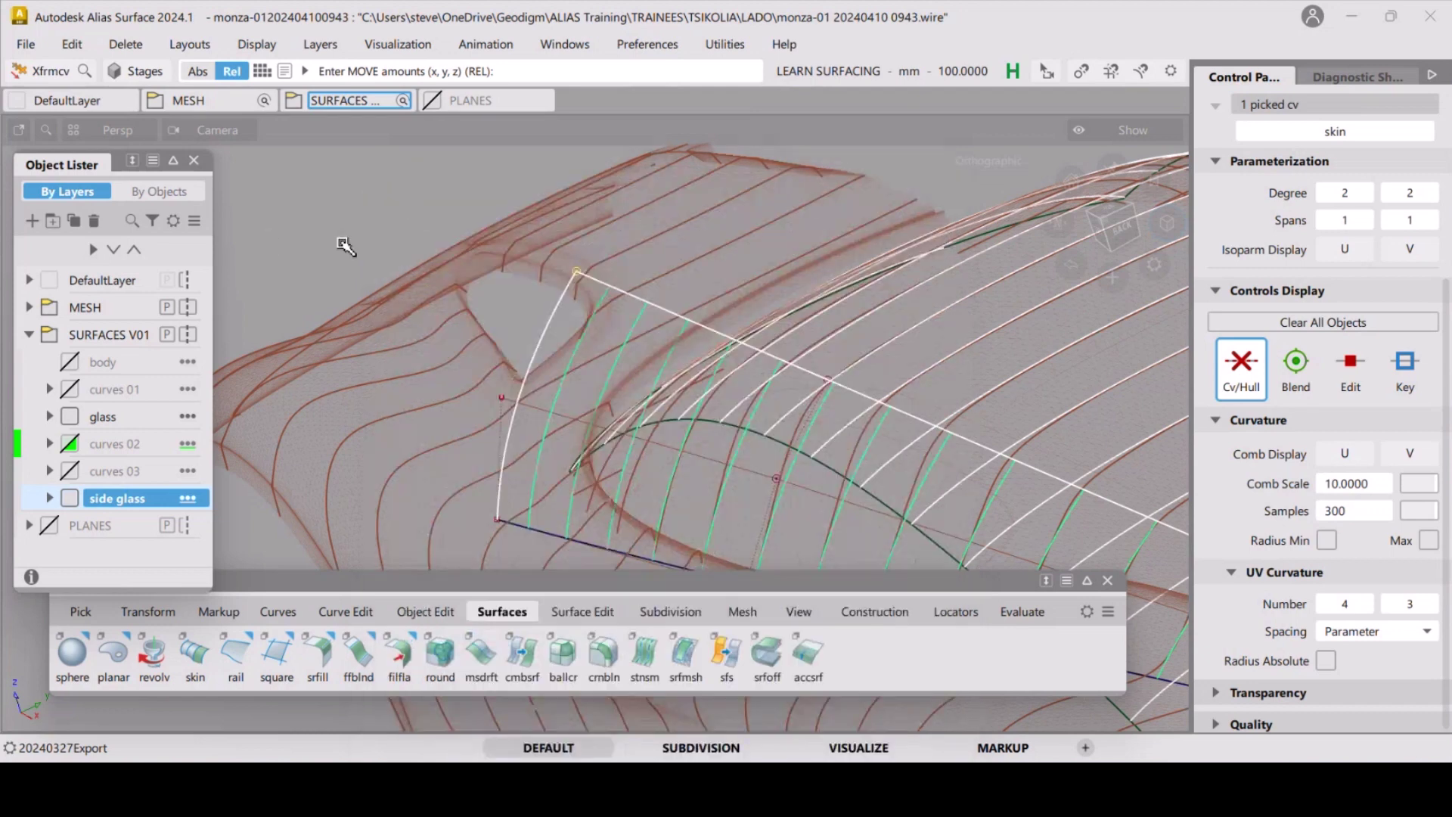
Adjust the upper front corner CV in Y and move the front edge's middle CV in Y to reduce the edge's crown.
middle_drag(347, 247, 390, 246)
alt+shift+drag(390, 246, 393, 340)
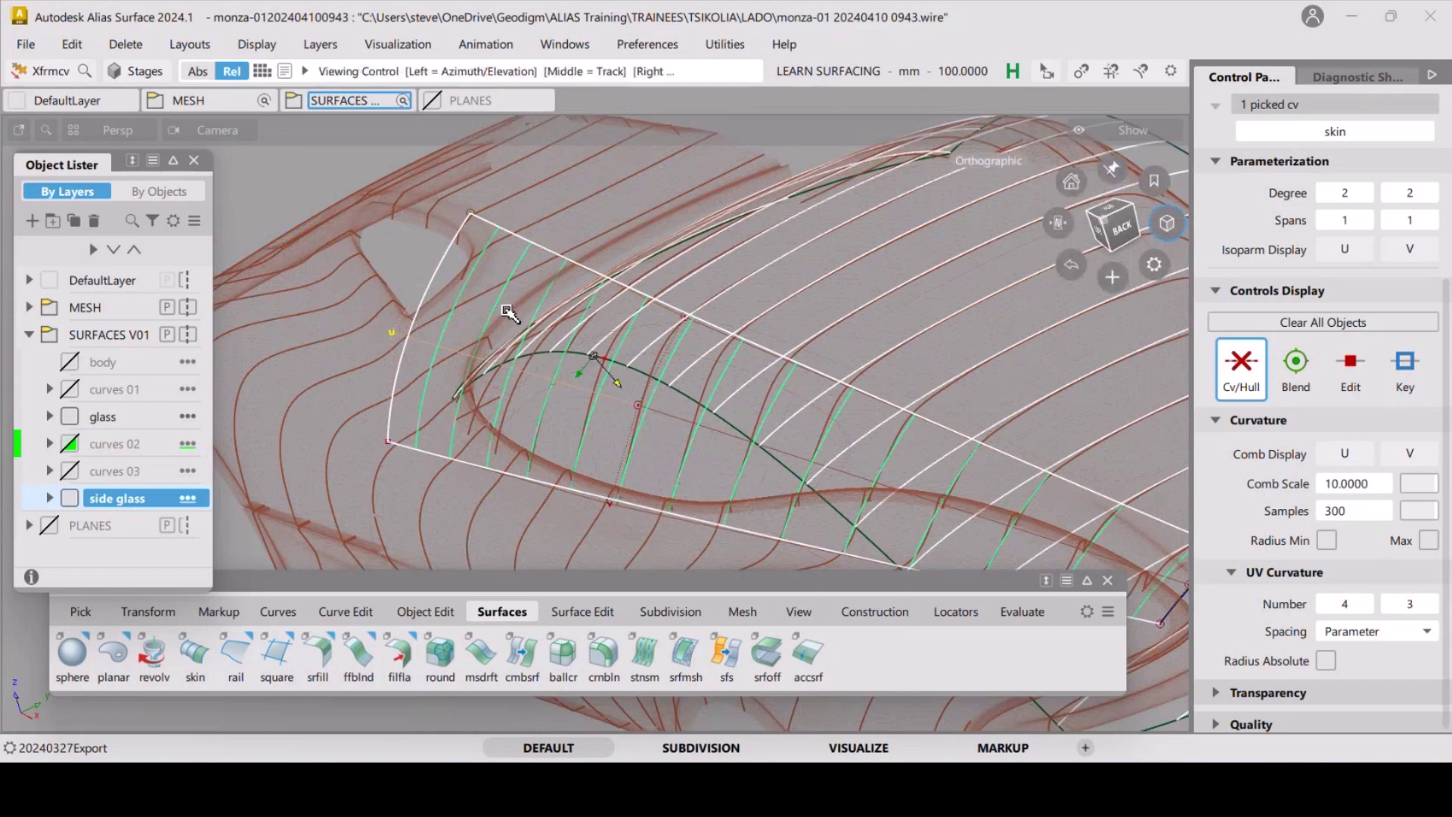
alt+shift+drag(505, 314, 435, 293)
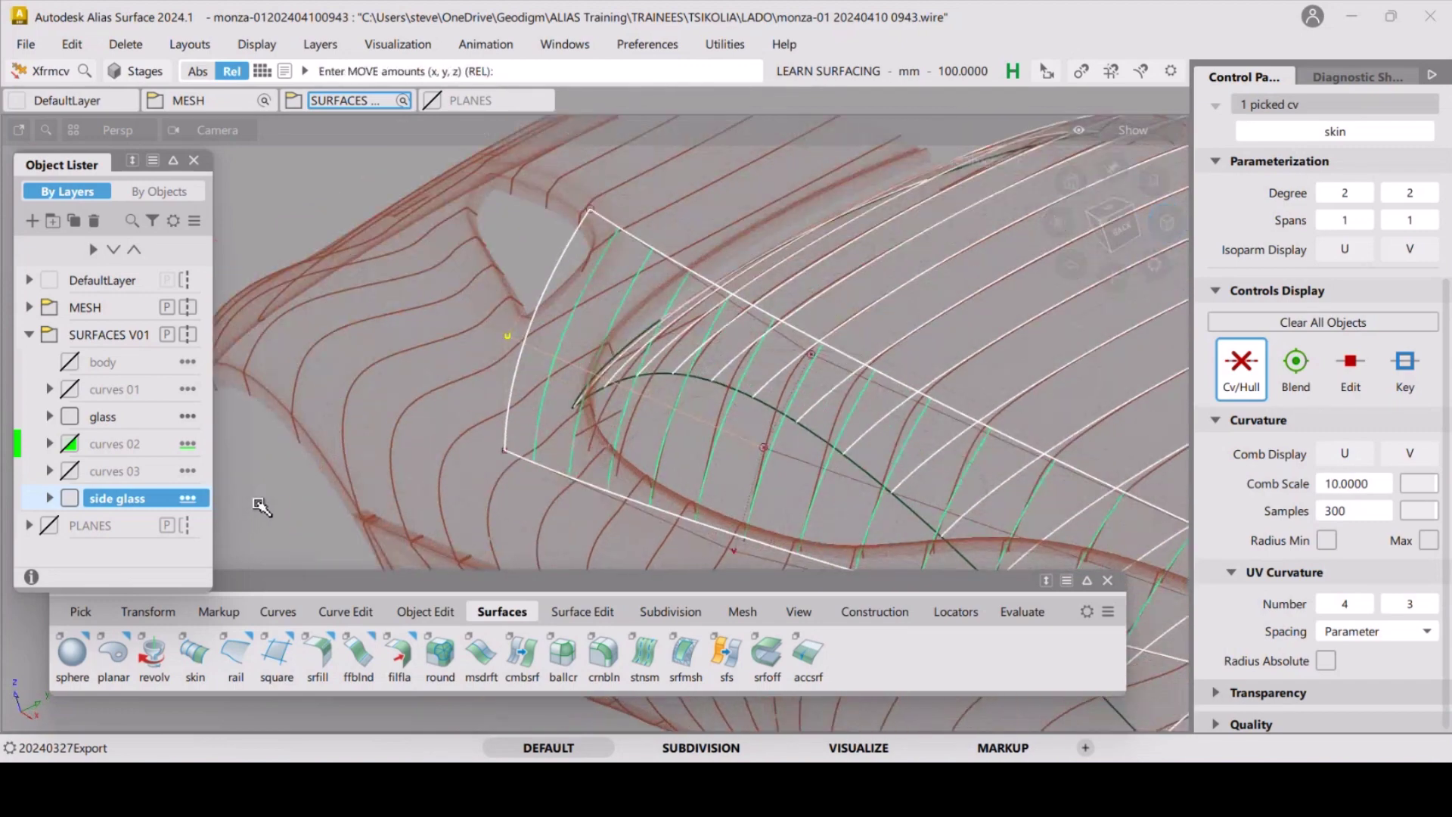
middle_drag(262, 505, 371, 481)
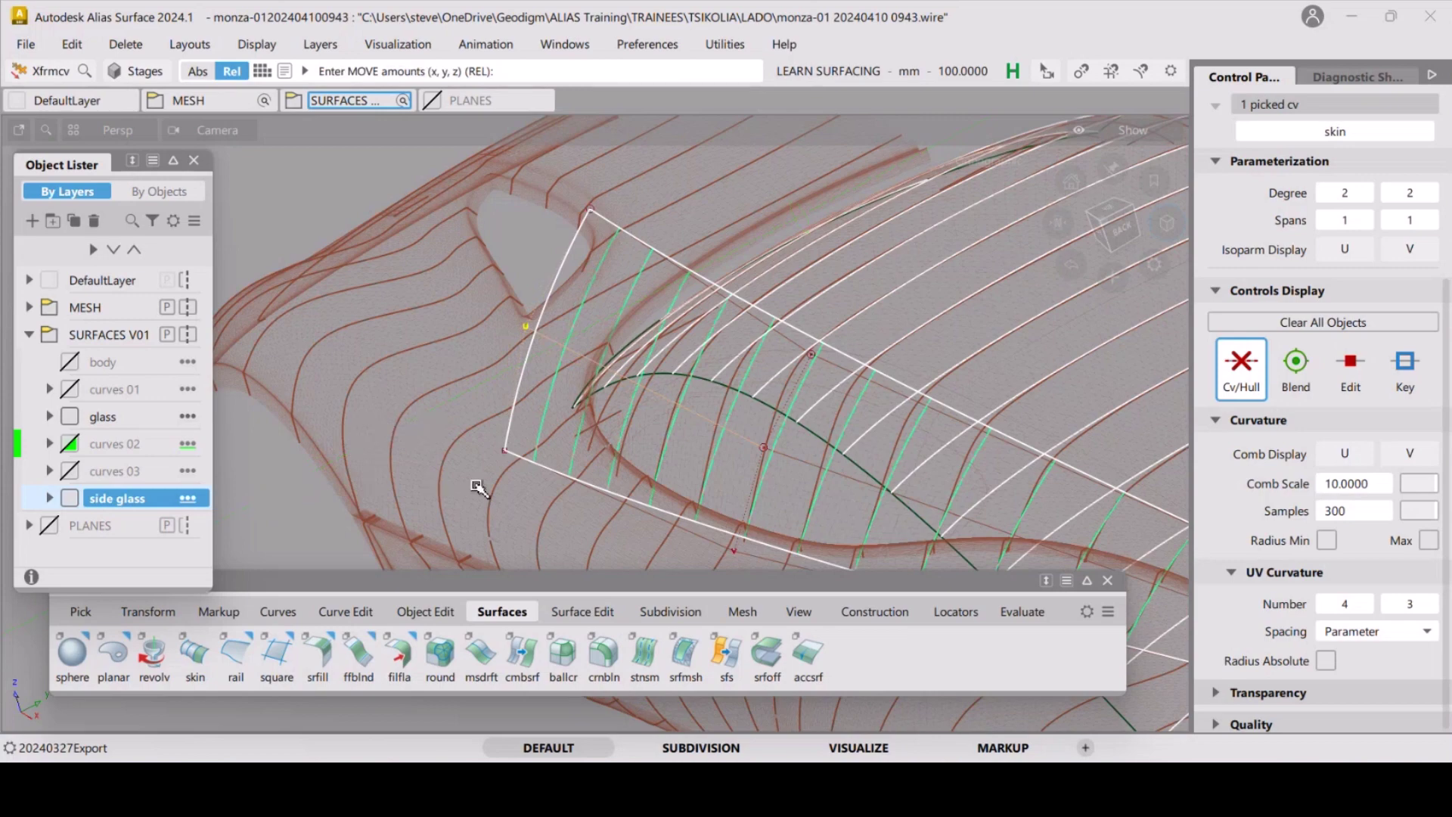
key(shift+alt)
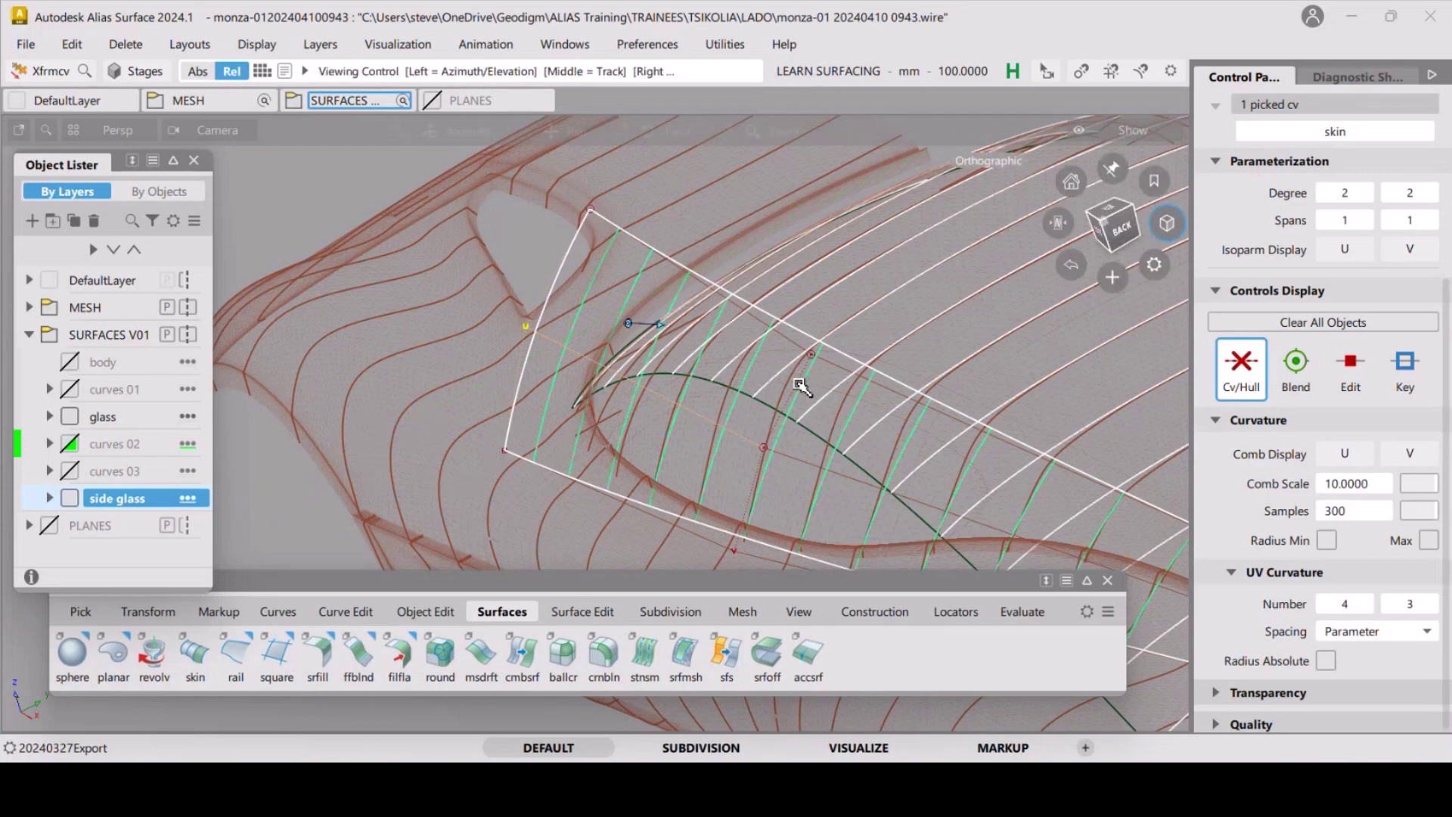
Adjust the upper and central CVs at mid-length of the side glass surface in Y to match the mesh.
alt+shift+middle_drag(802, 387, 500, 326)
alt+shift+drag(762, 438, 538, 420)
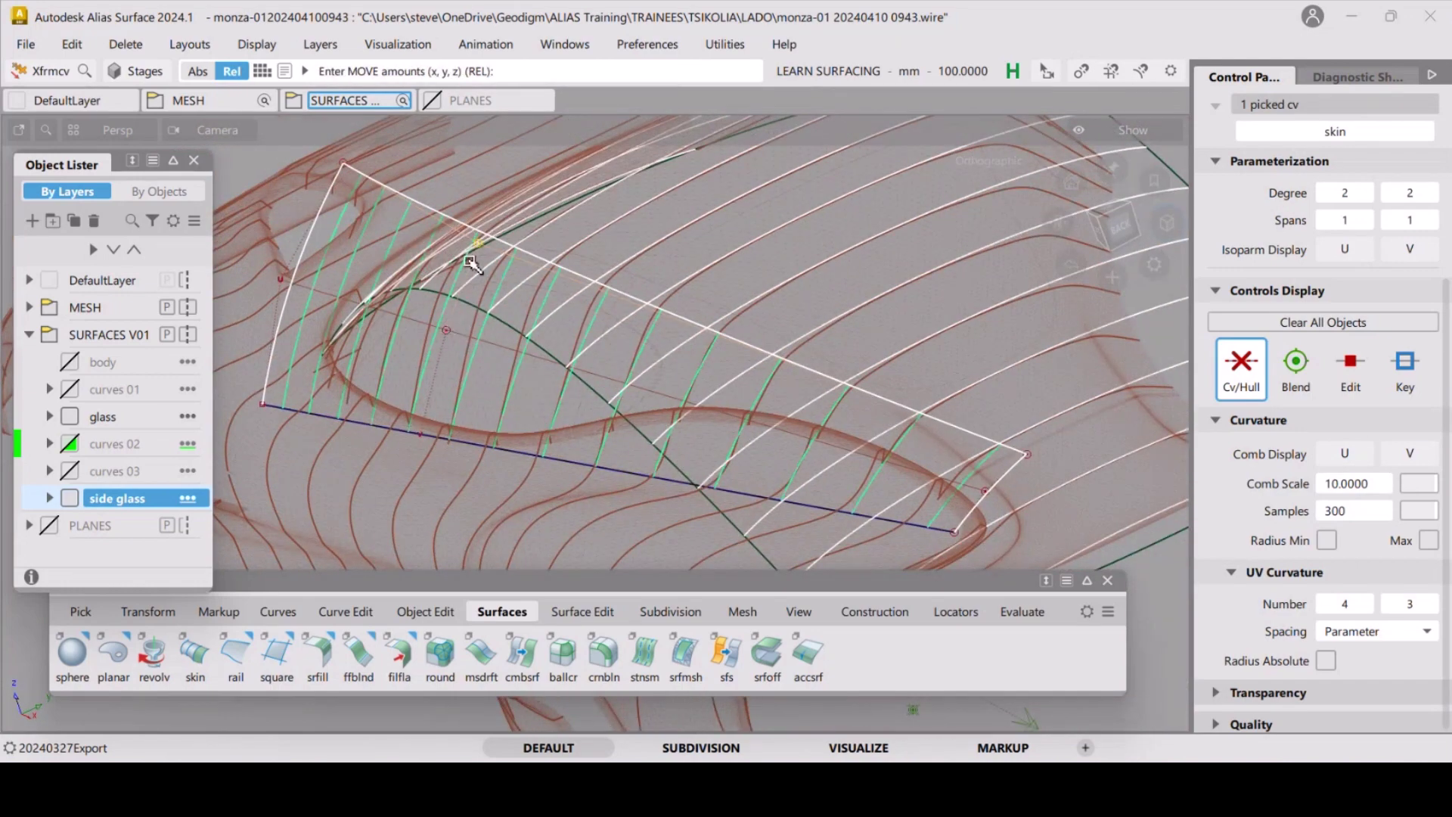
middle_drag(626, 232, 387, 356)
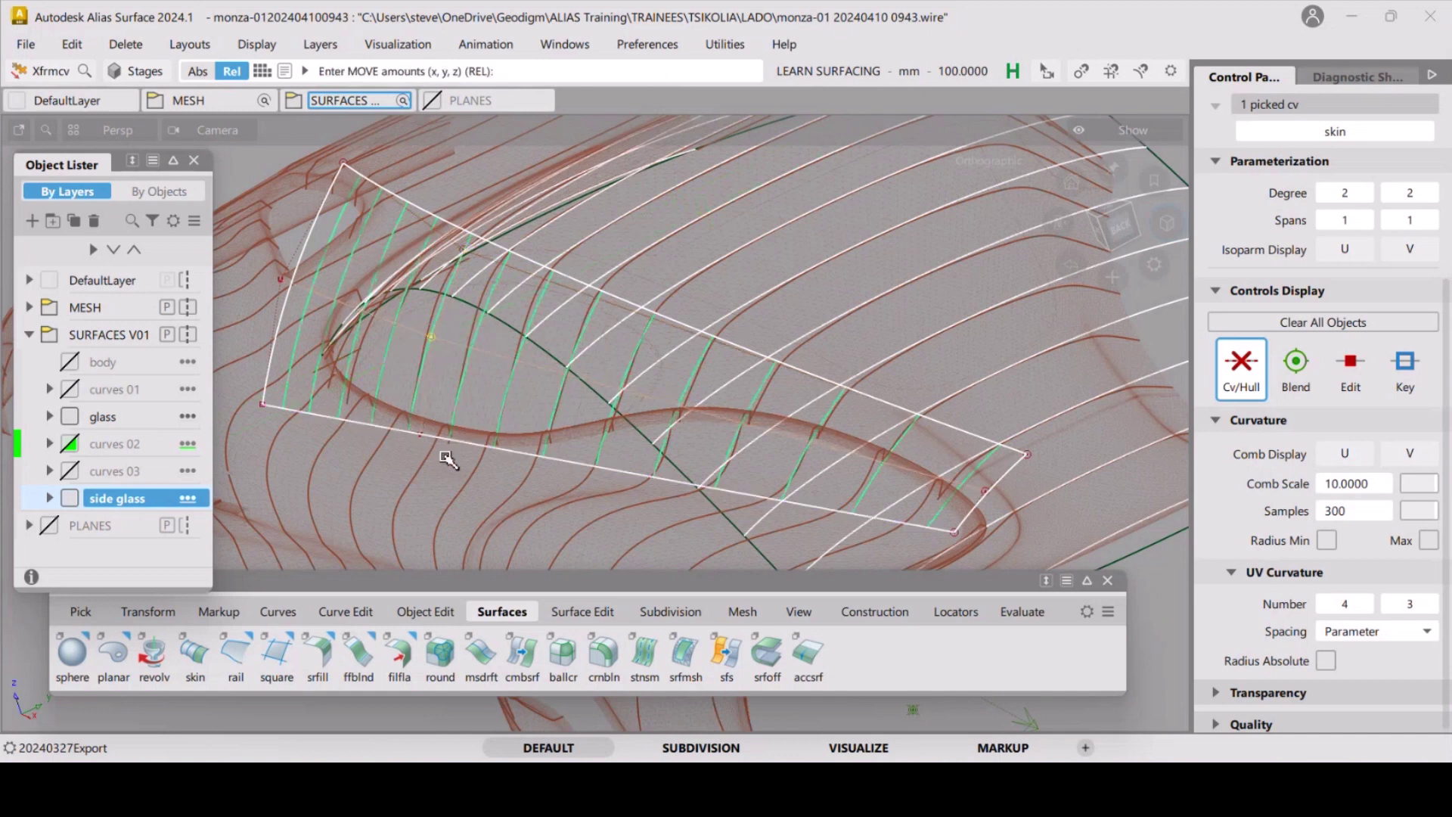
Fine-tune the lower, upper and central CVs at mid-length of the side glass surface in Y.
click(422, 436)
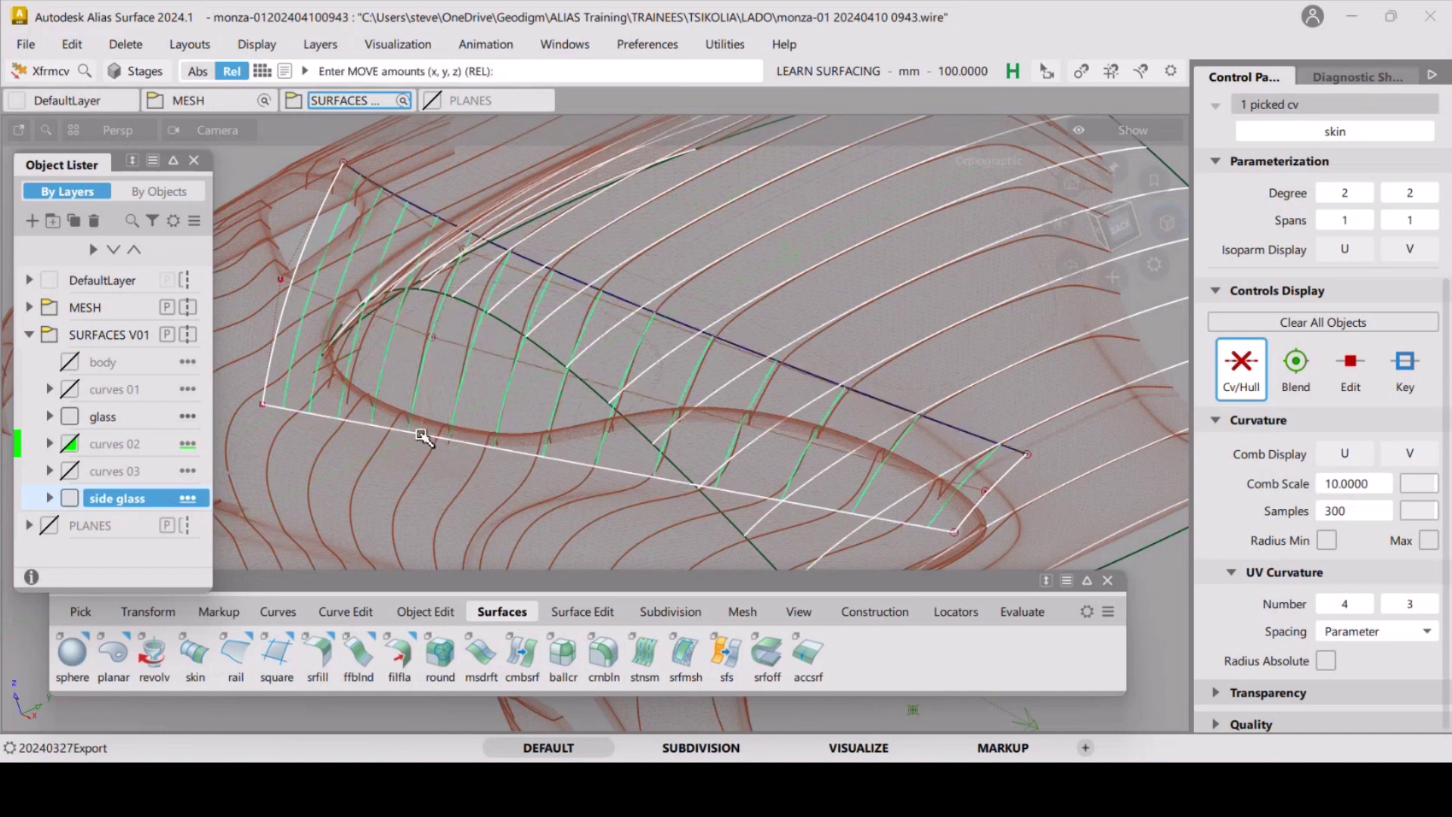
middle_drag(468, 248, 447, 242)
click(428, 339)
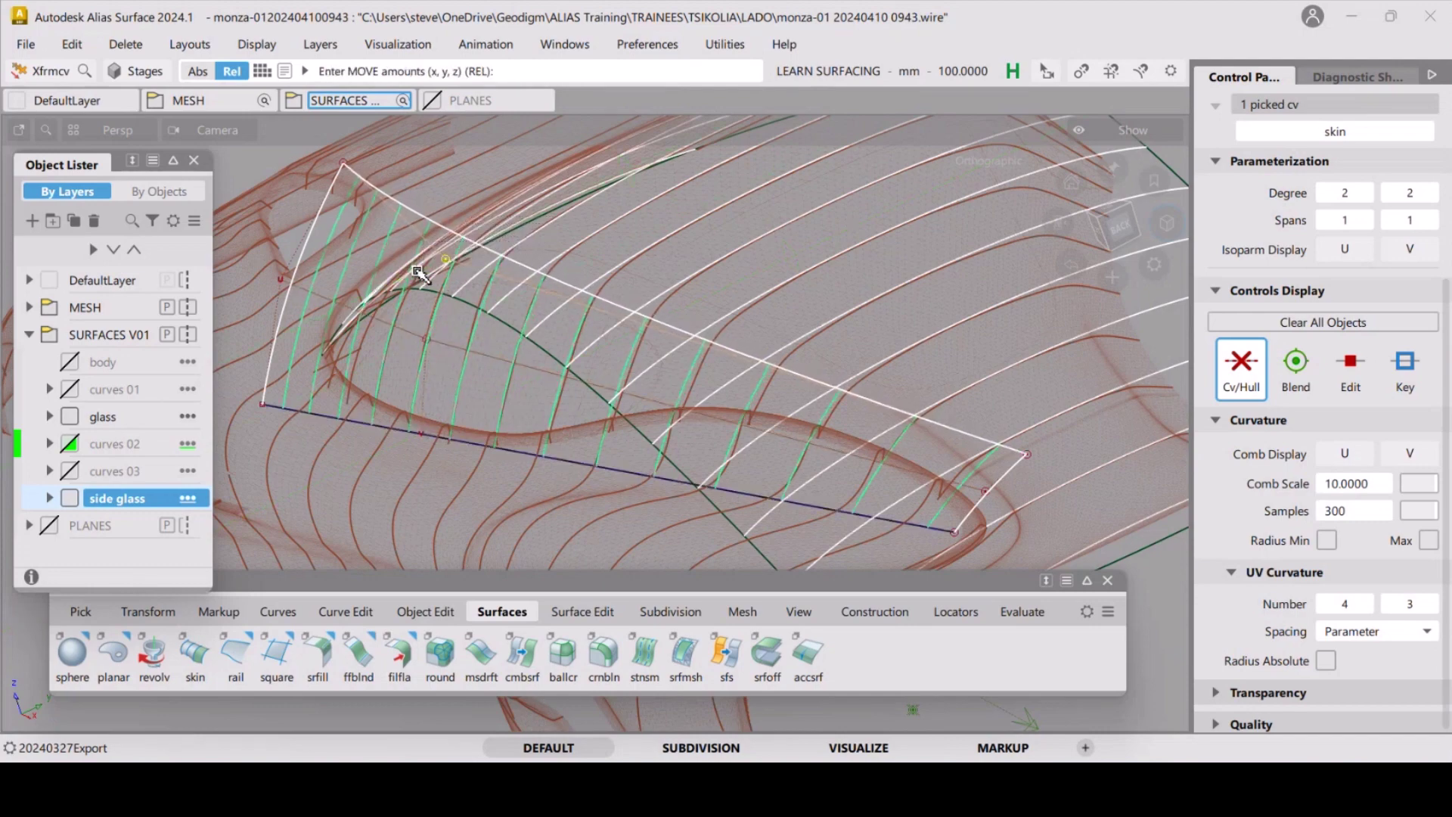
Move the upper corner, lower corner and middle CVs at the narrow end of the side glass in Y to match the mesh.
alt+shift+right_drag(505, 301, 771, 405)
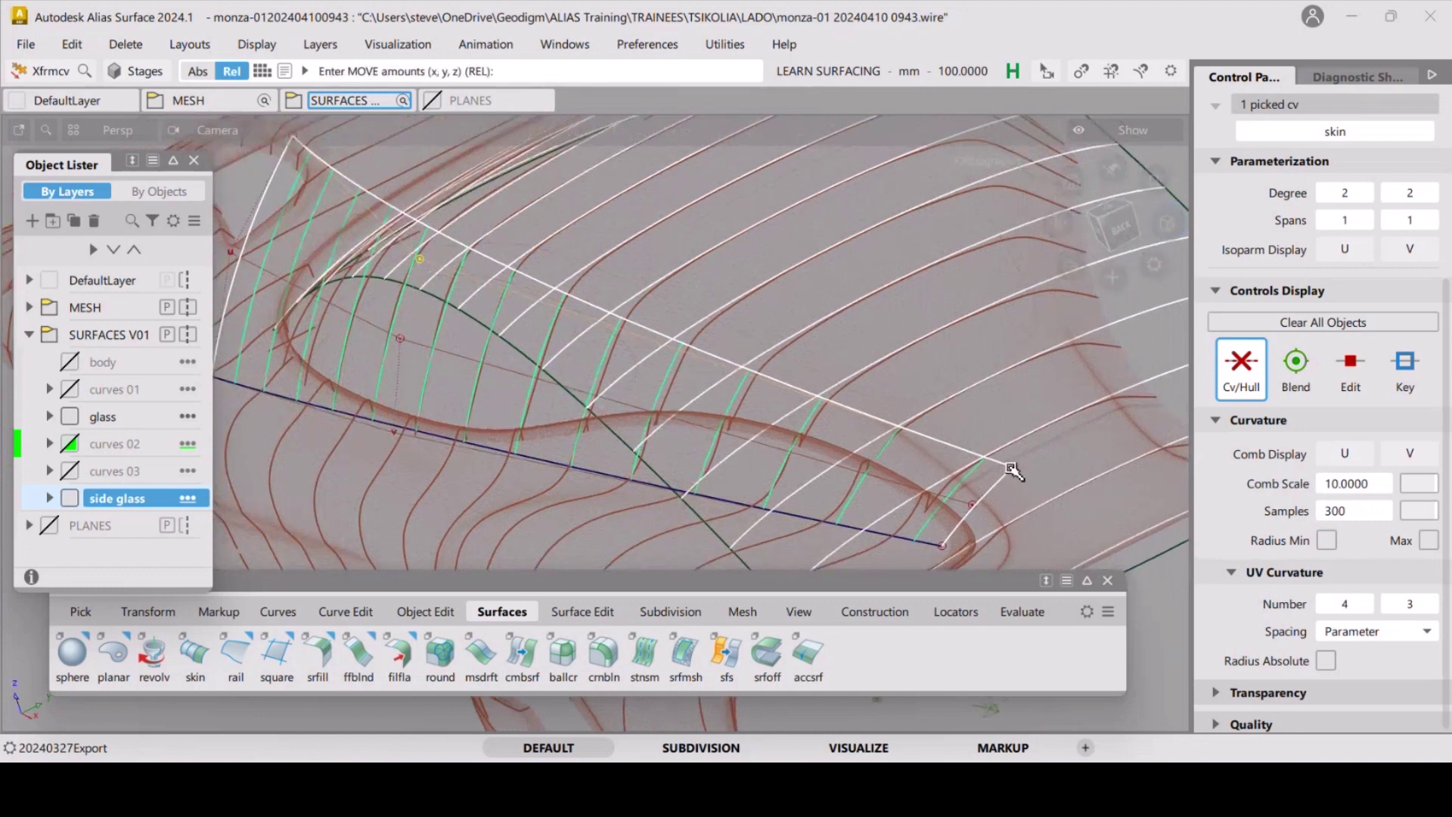
middle_drag(1014, 471, 1089, 443)
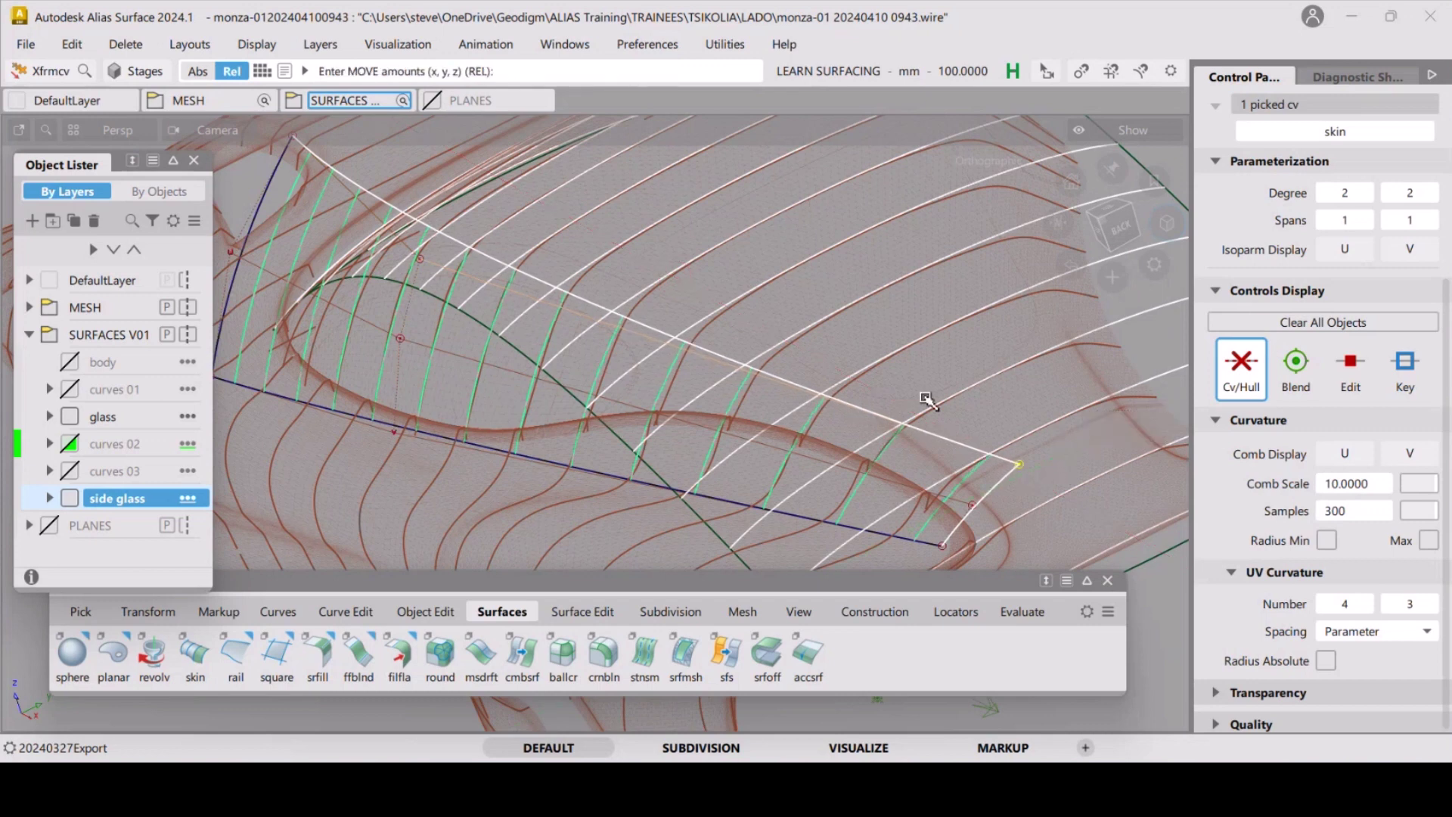
click(974, 508)
mouse_move(973, 508)
middle_down()
mouse_move(976, 486)
mouse_move(956, 533)
mouse_move(983, 522)
middle_up()
click(945, 548)
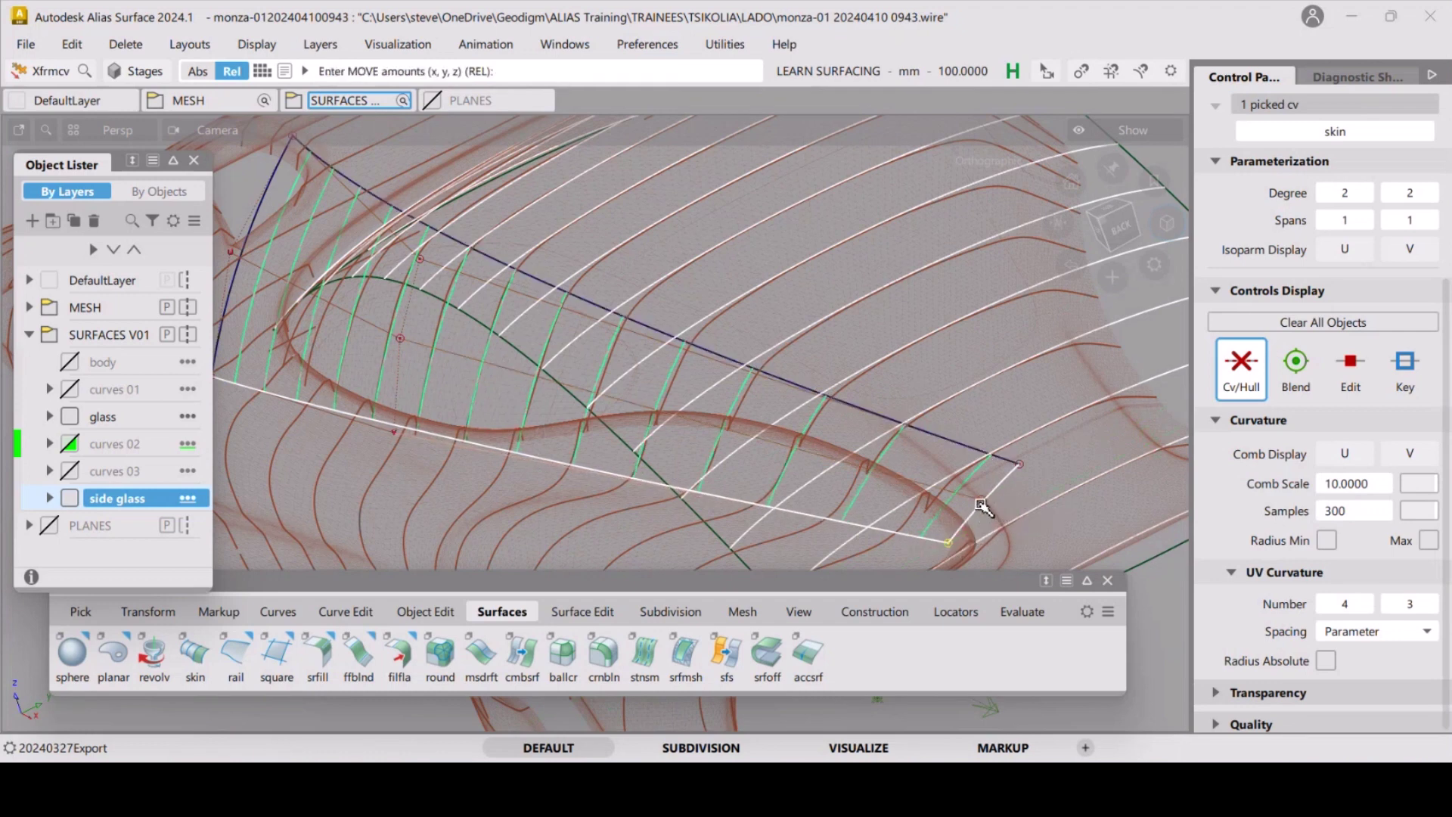
click(983, 505)
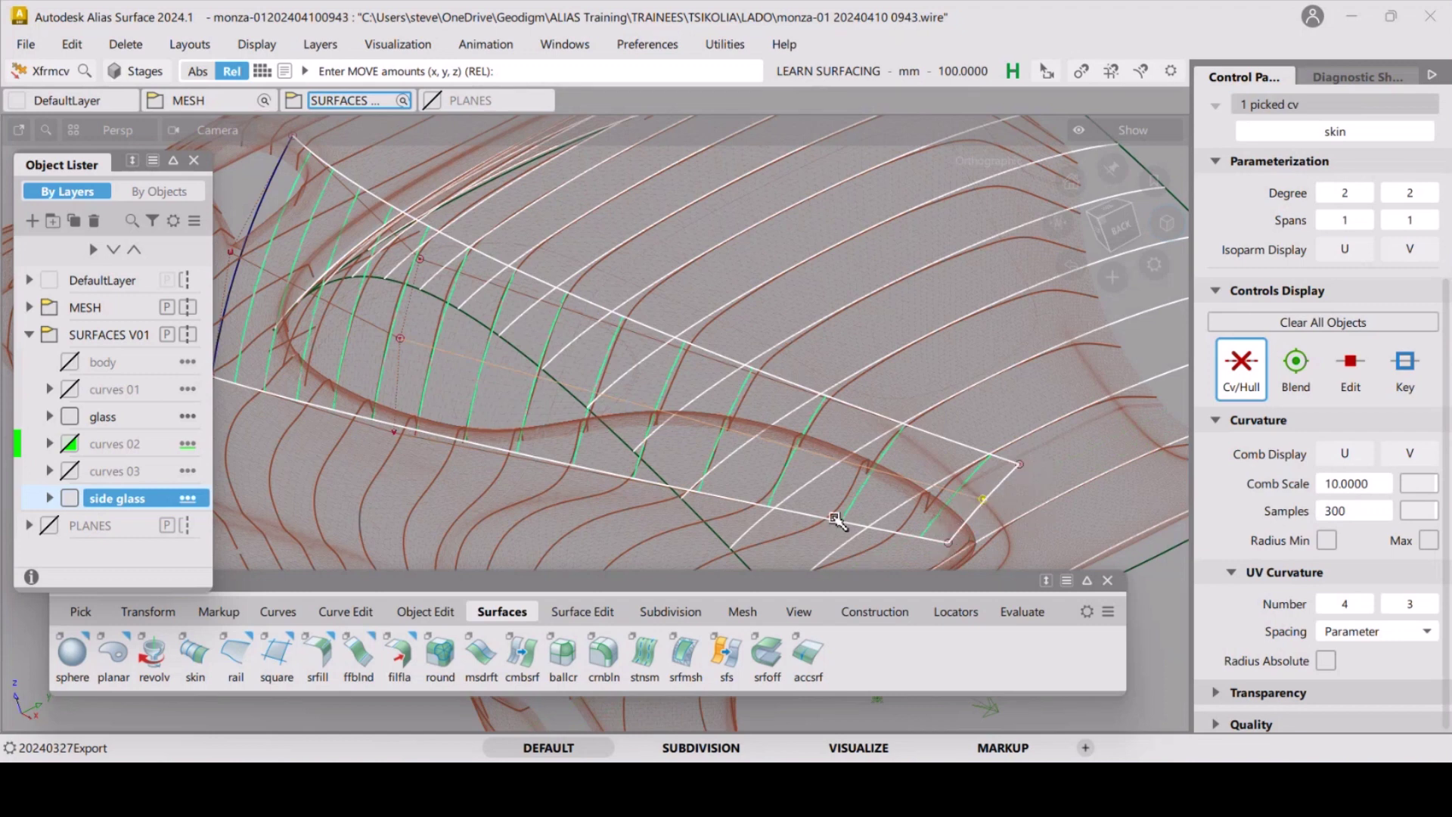
Try shifting the middle CV of the side glass's narrow end edge in Z.
alt+shift+drag(670, 439, 540, 411)
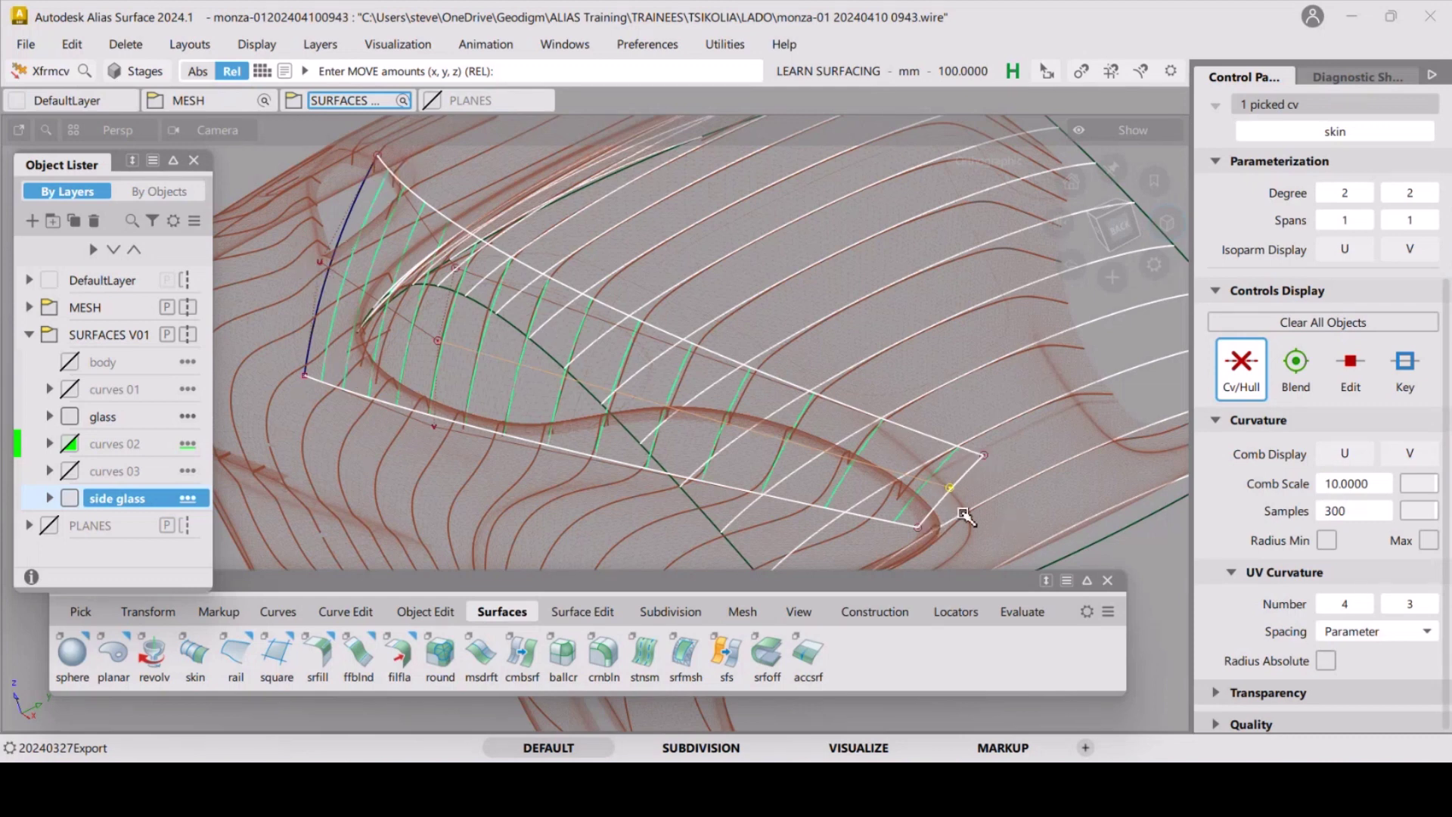
alt+shift+drag(965, 517, 925, 478)
alt+shift+middle_drag(925, 479, 532, 314)
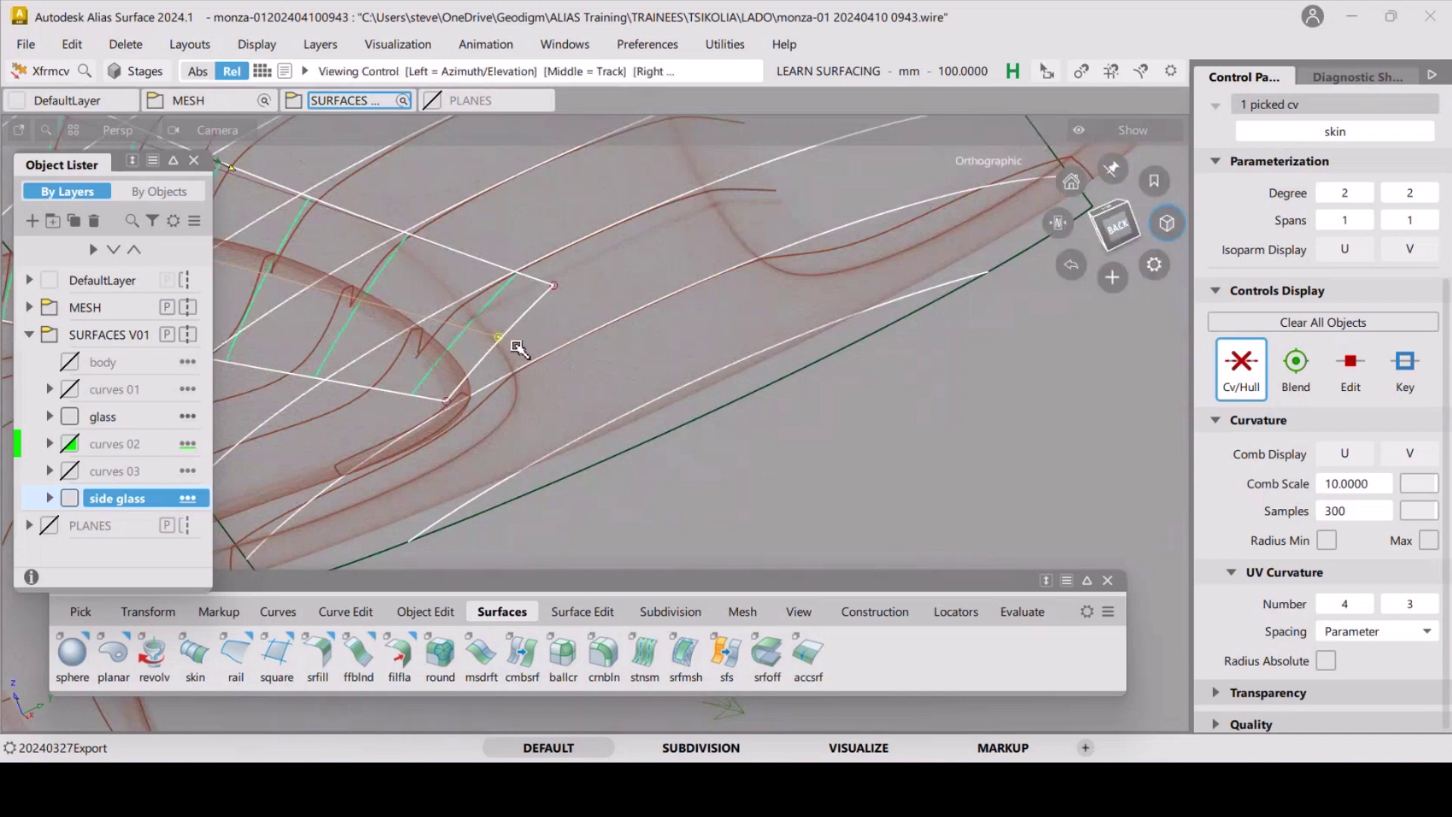
alt+shift+right_drag(517, 368, 649, 427)
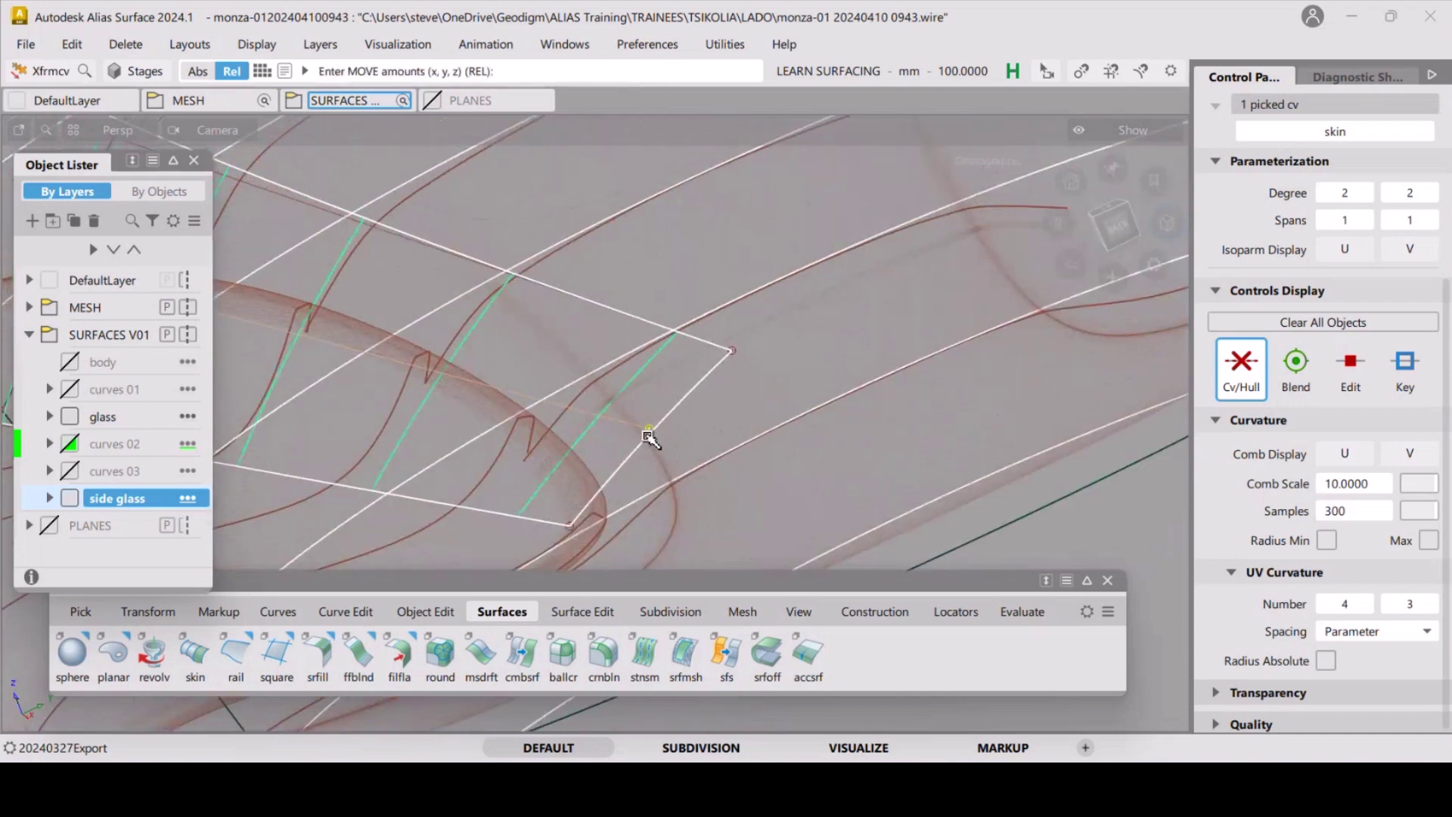
alt+shift+right_drag(847, 456, 882, 455)
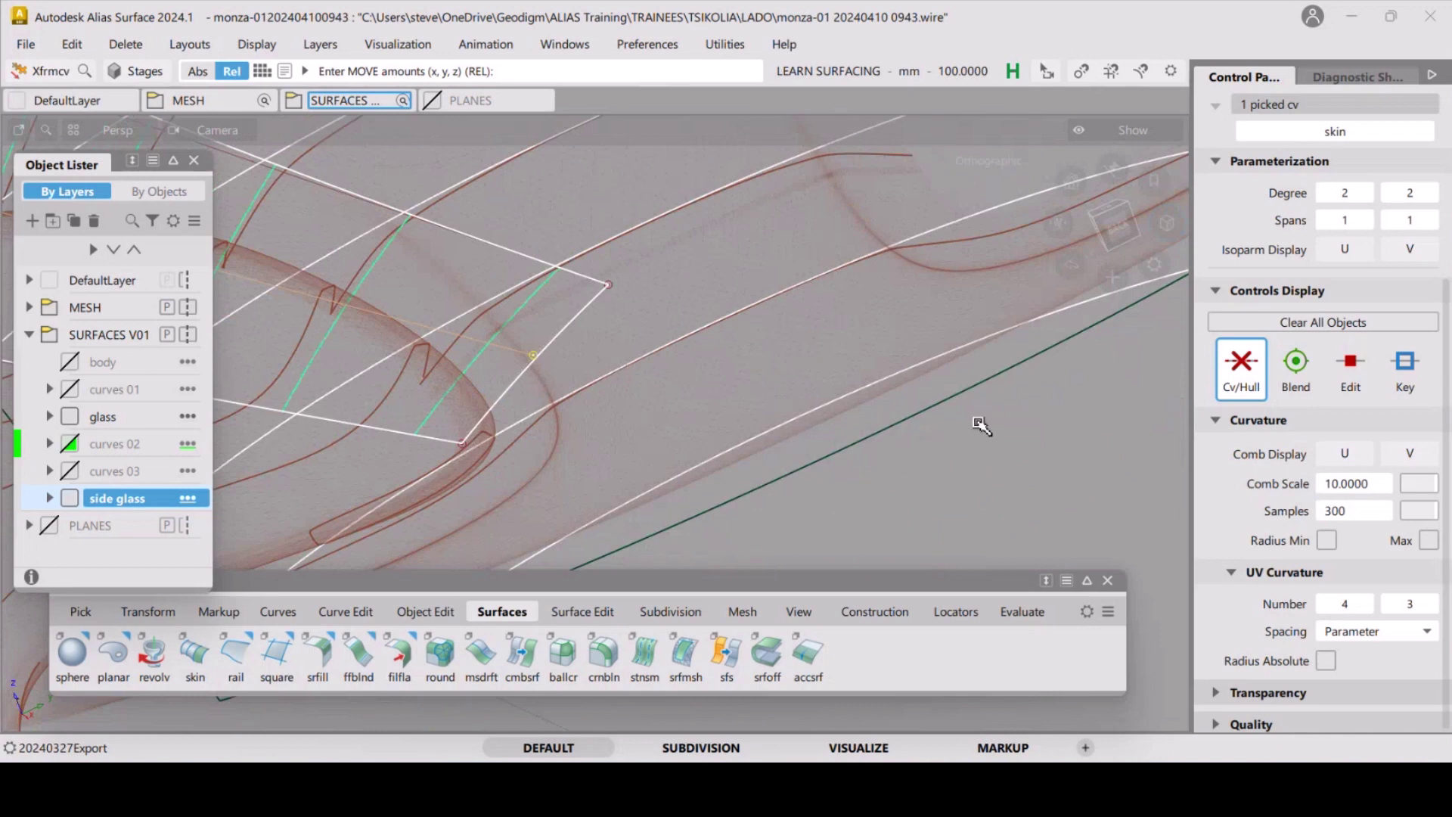
right_drag(985, 420, 981, 476)
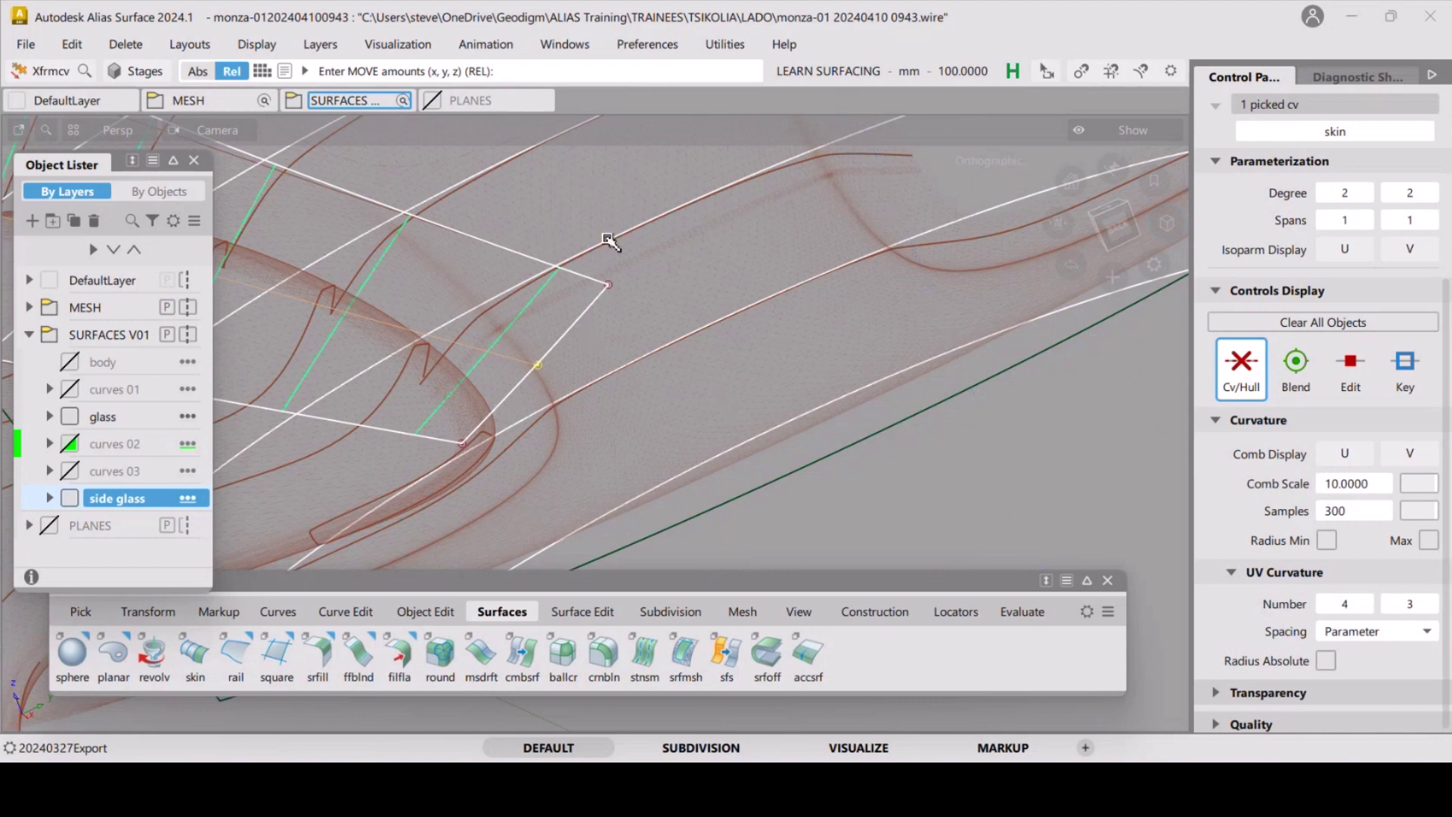
right_drag(895, 521, 930, 442)
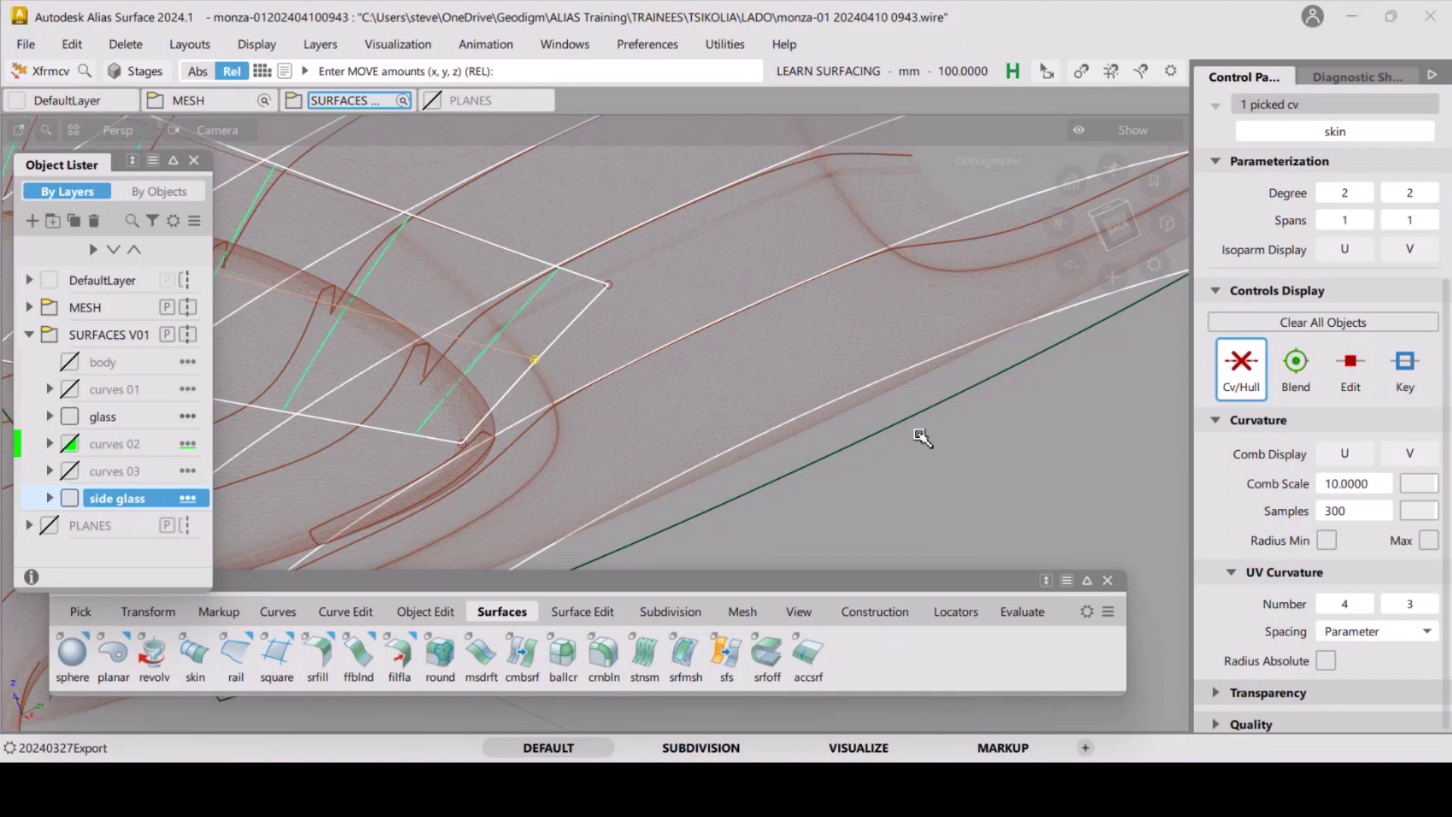
drag(933, 461, 832, 420)
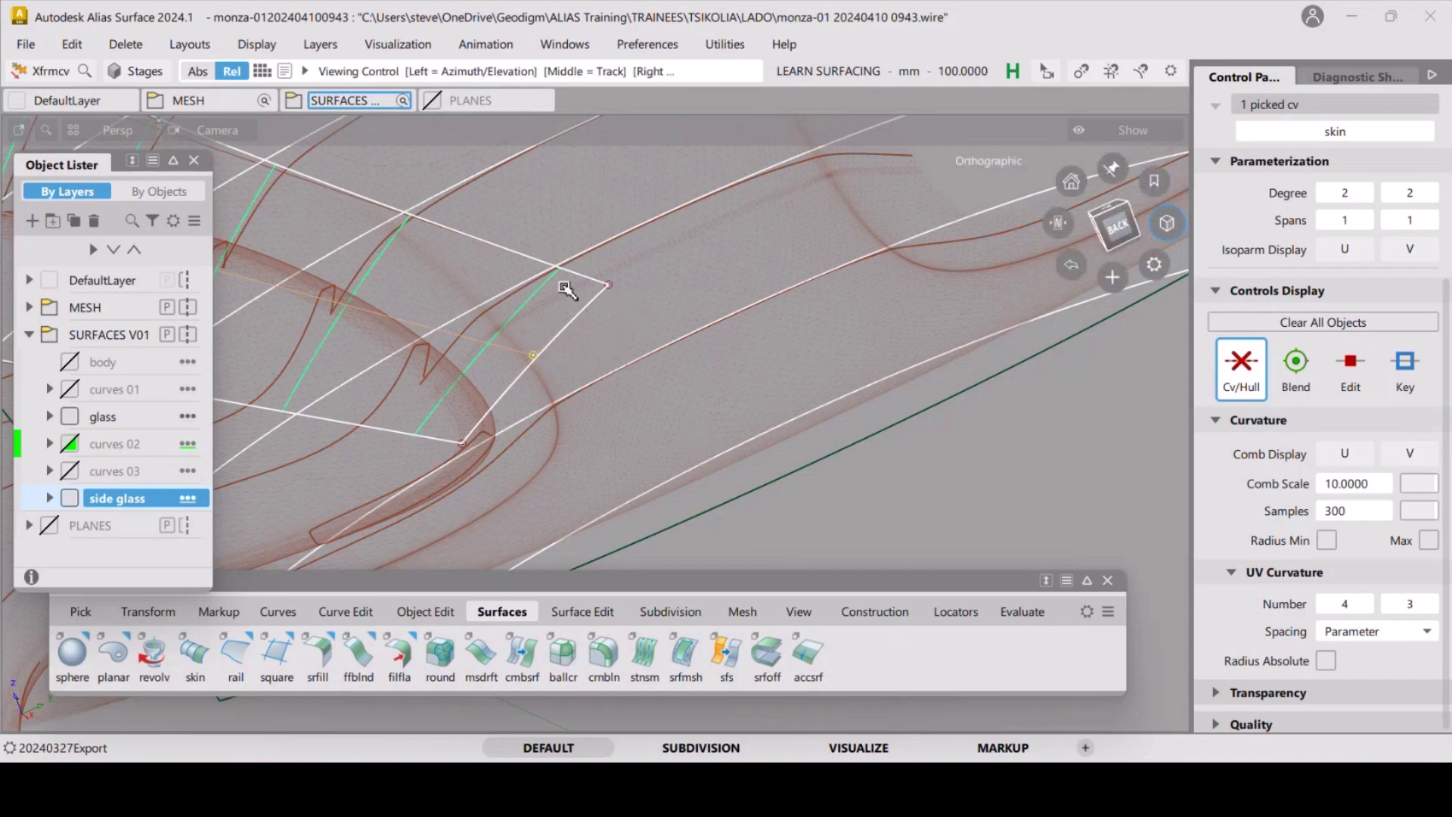
Adjust the upper corner CV and the edge's middle CV at the wide end of the side glass in Y.
alt+shift+drag(609, 346, 467, 298)
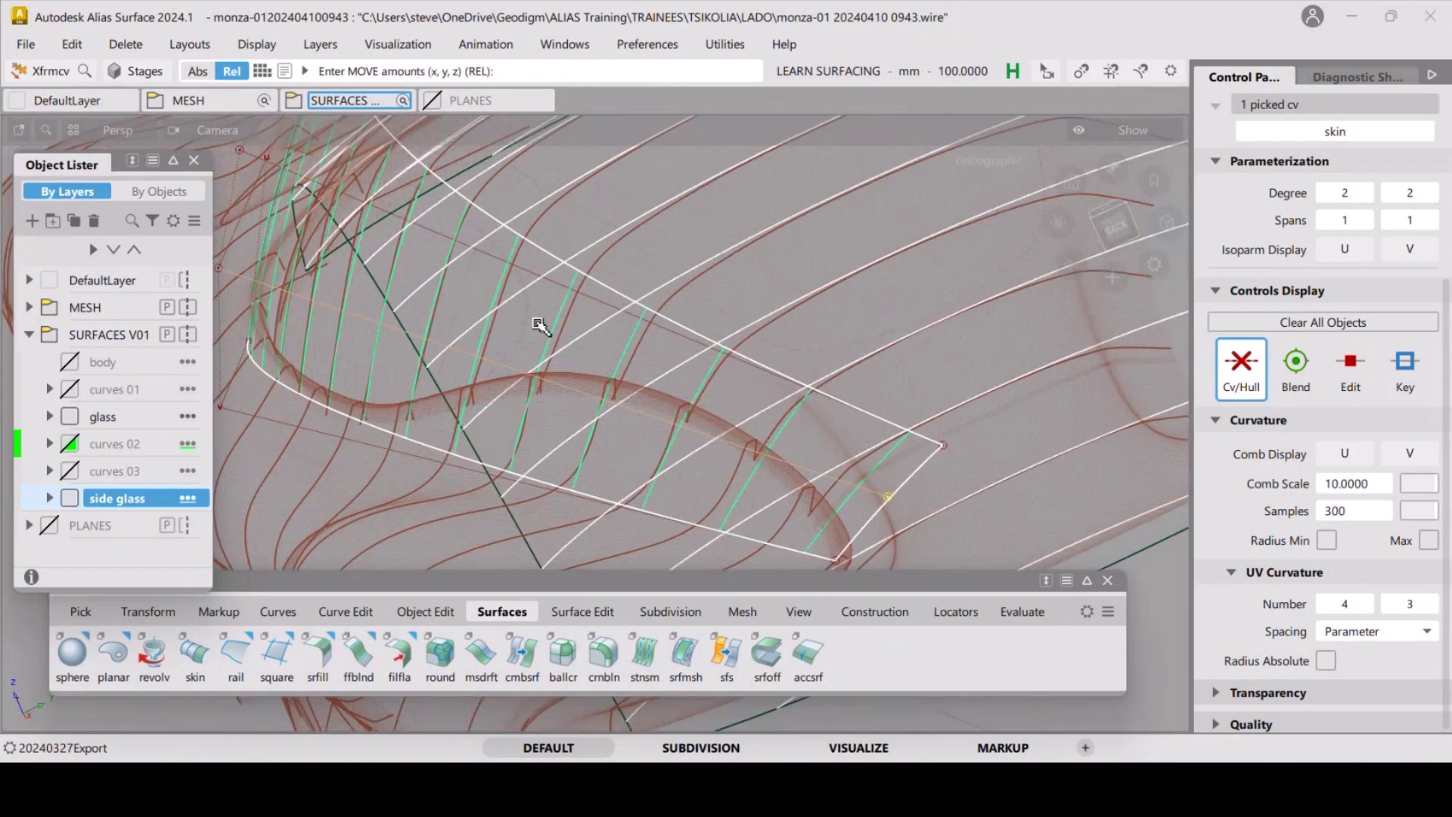
alt+shift+drag(541, 327, 351, 229)
middle_drag(350, 227, 347, 299)
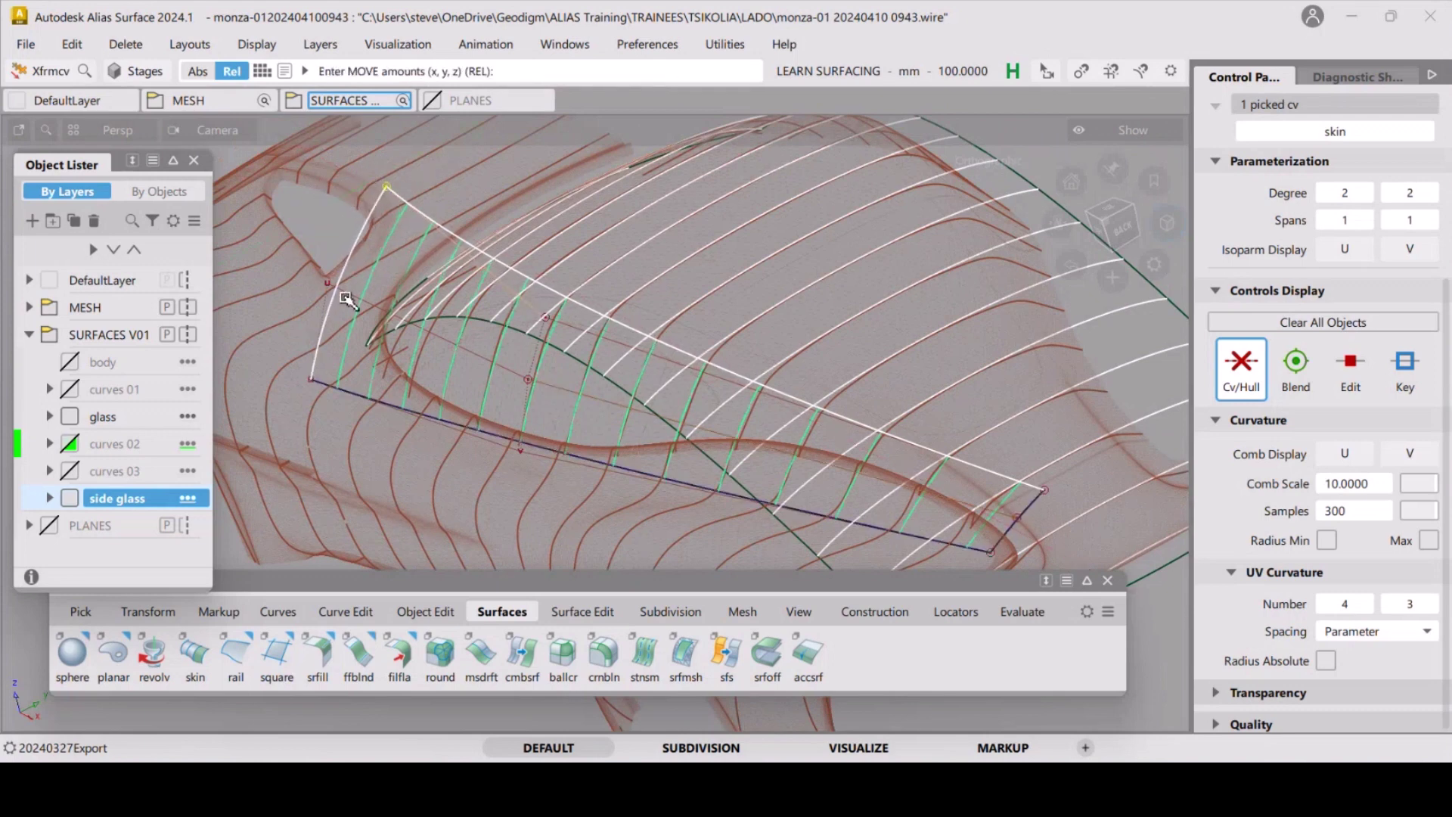
click(331, 288)
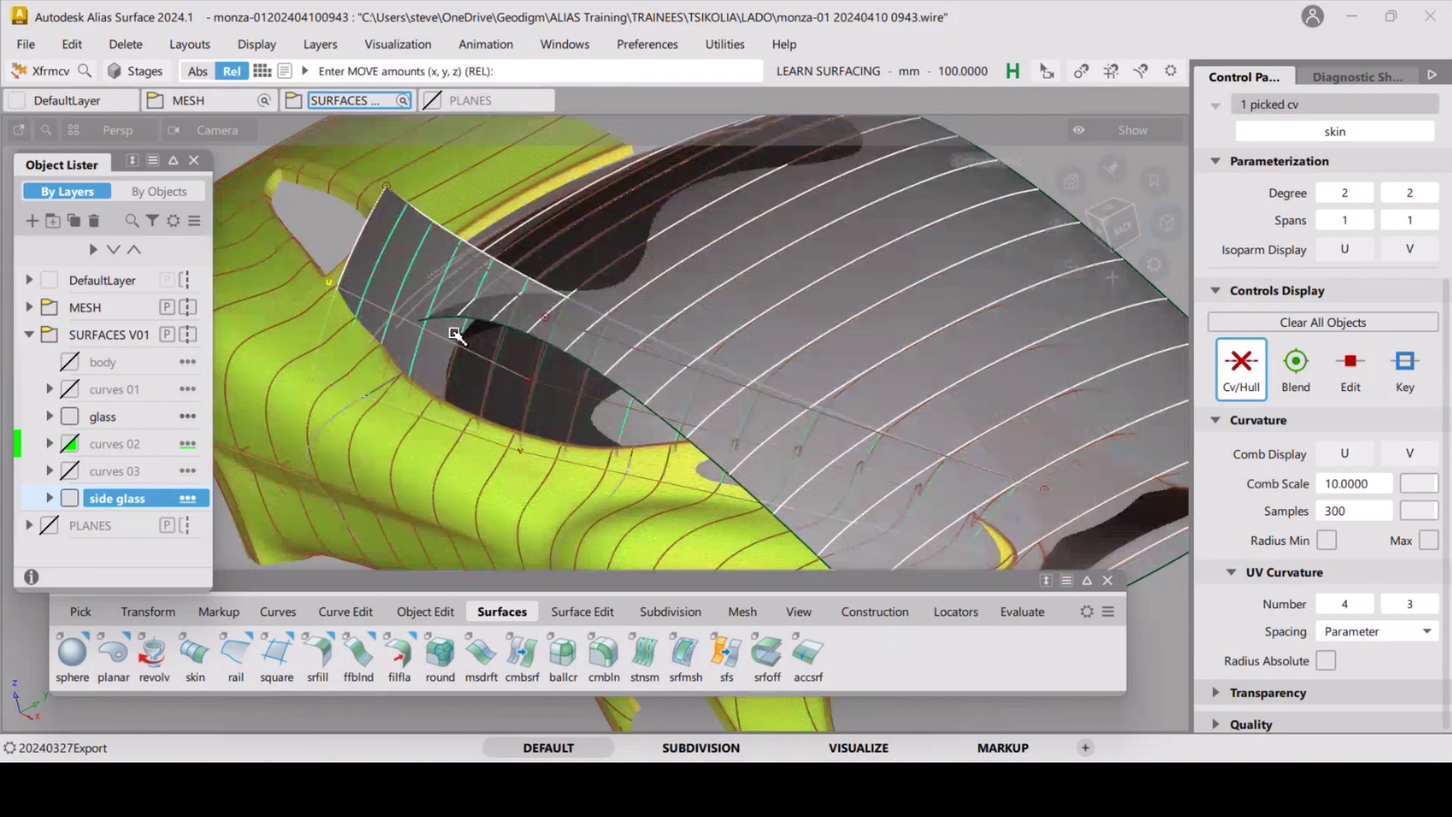
alt+shift+drag(517, 359, 449, 326)
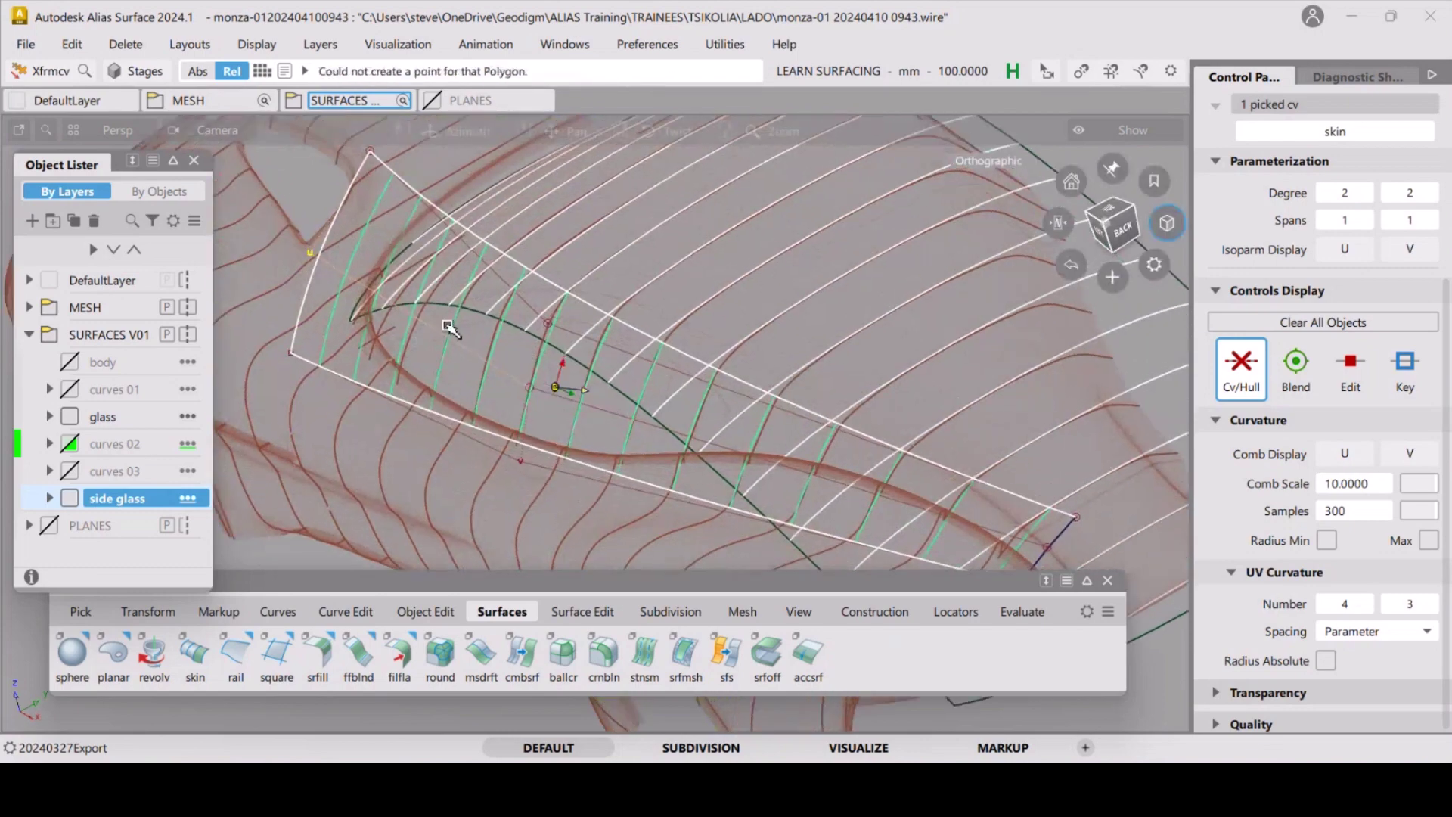
alt+shift+drag(650, 413, 605, 363)
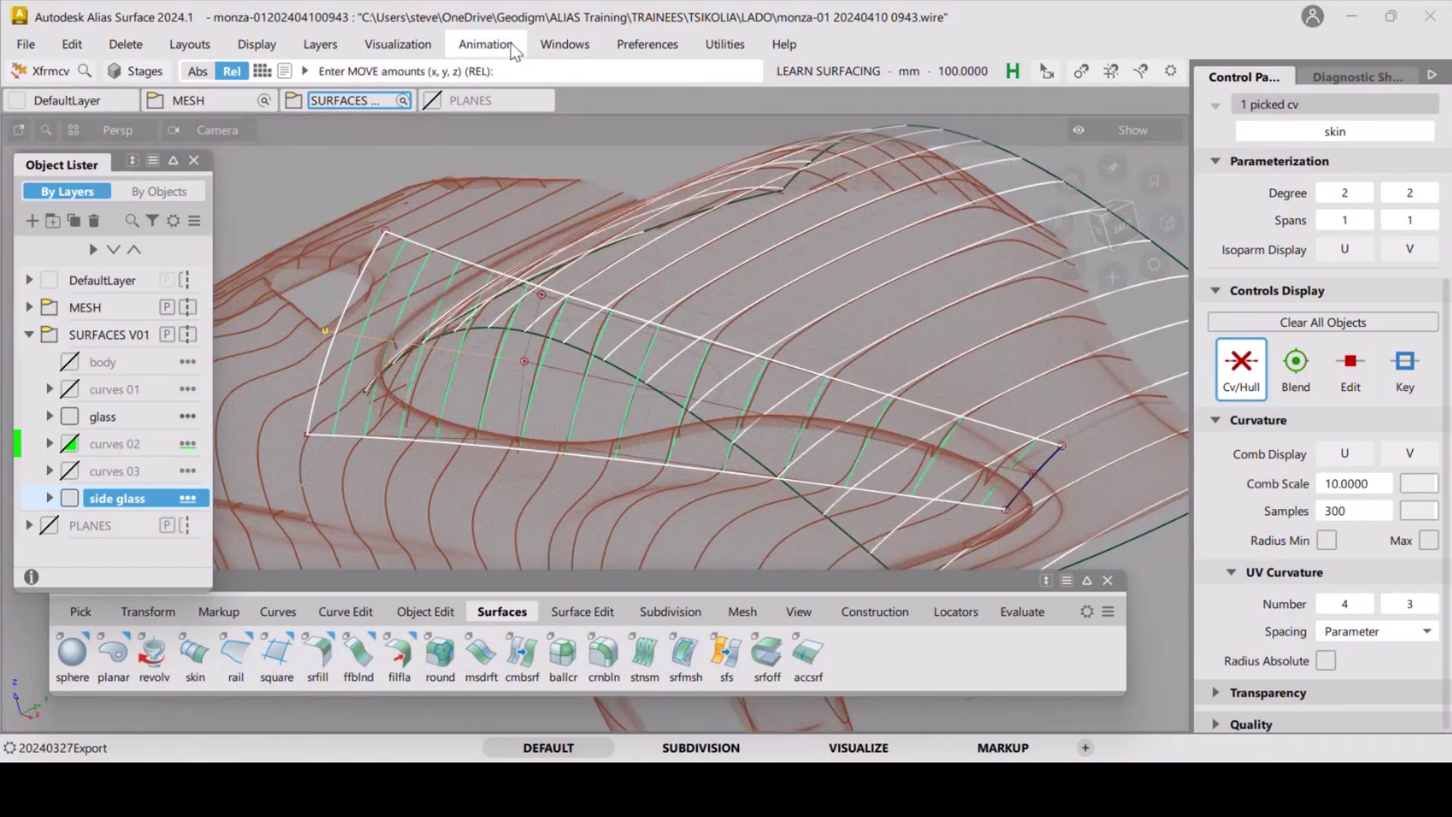
Turn on the Z axis aligned cross sections alongside the X axis aligned ones in the Cross Section Editor.
click(567, 47)
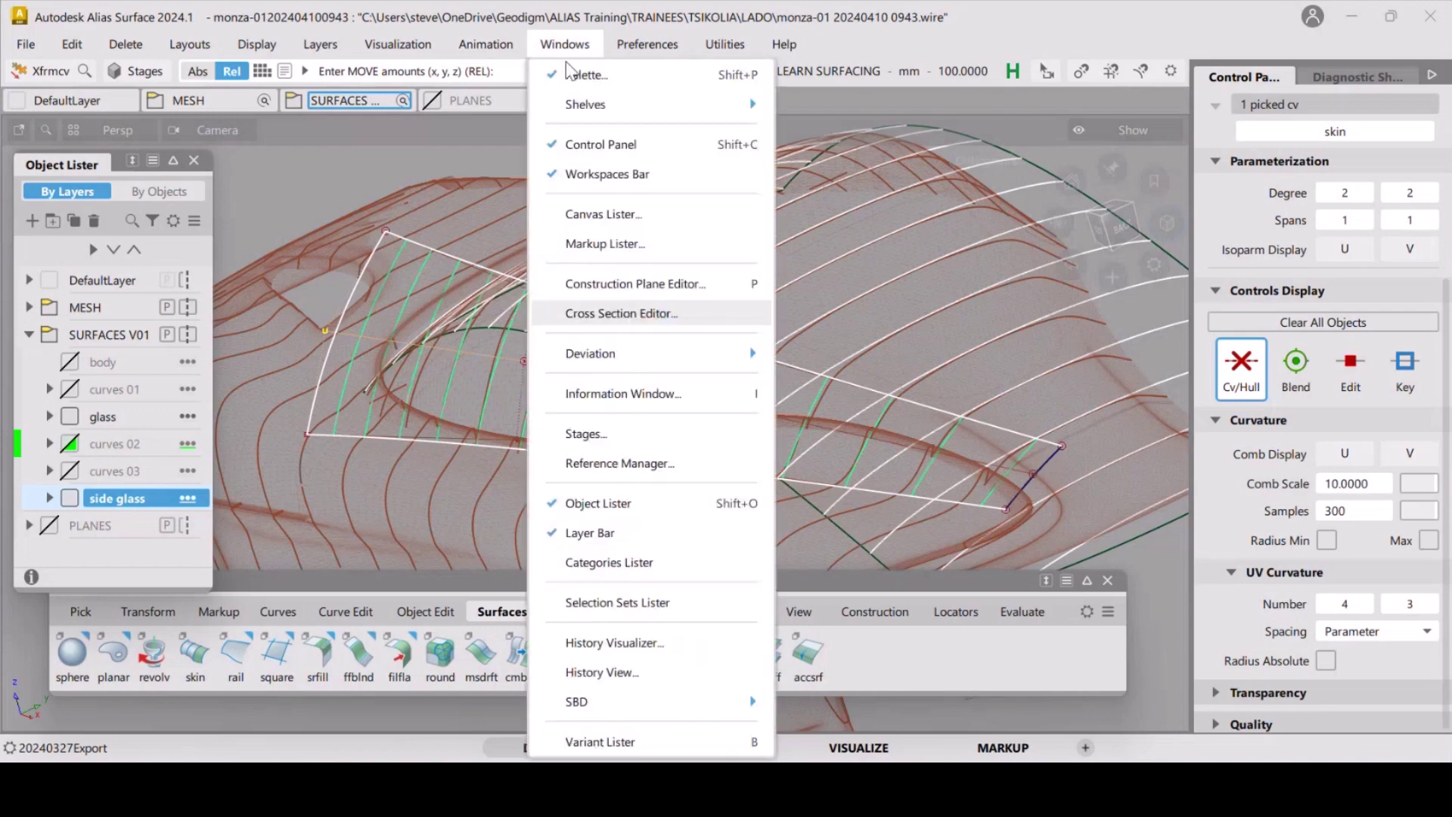
click(667, 316)
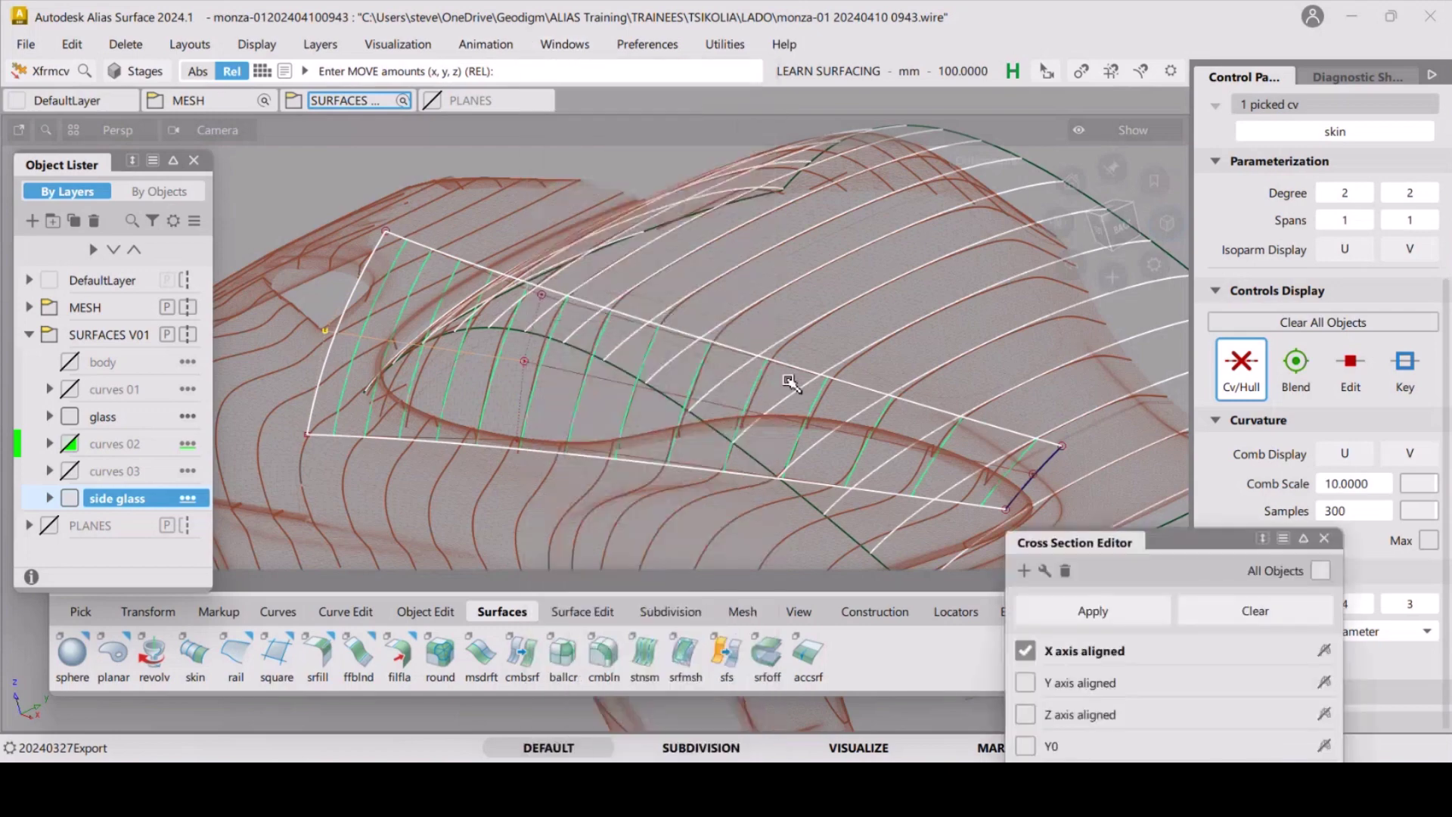
click(1027, 715)
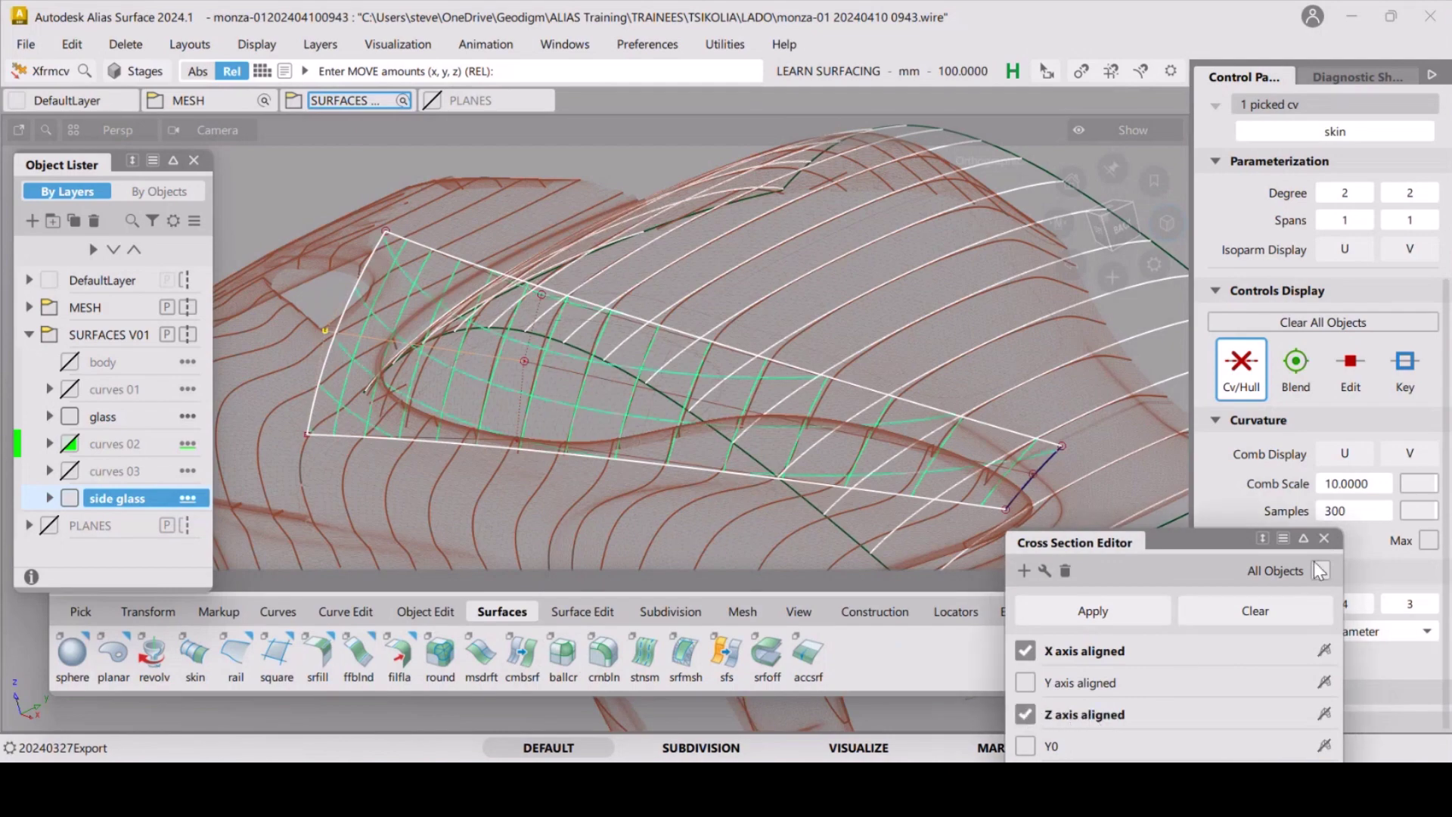
click(1323, 538)
key(shift+alt)
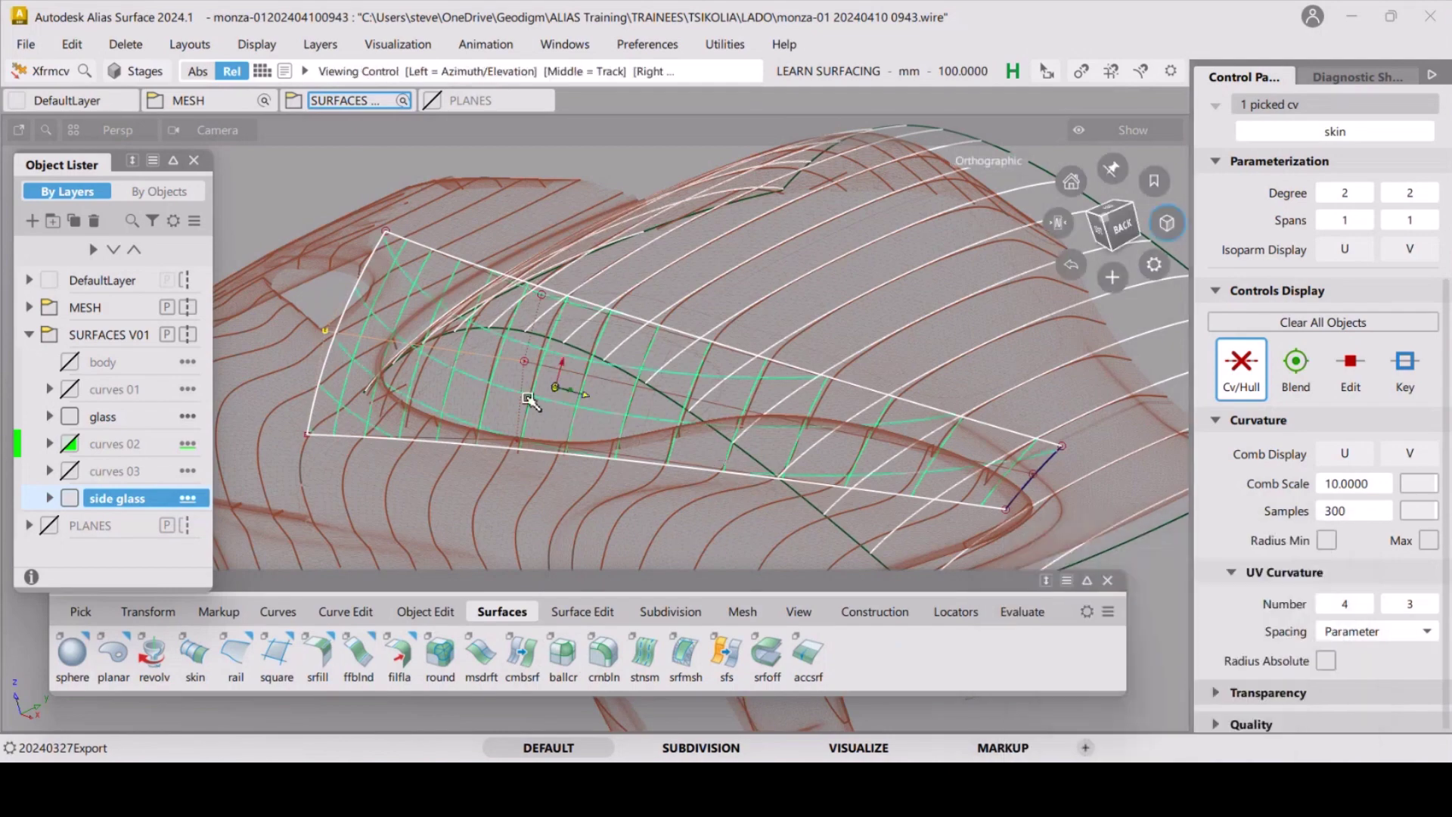
alt+shift+drag(529, 401, 516, 392)
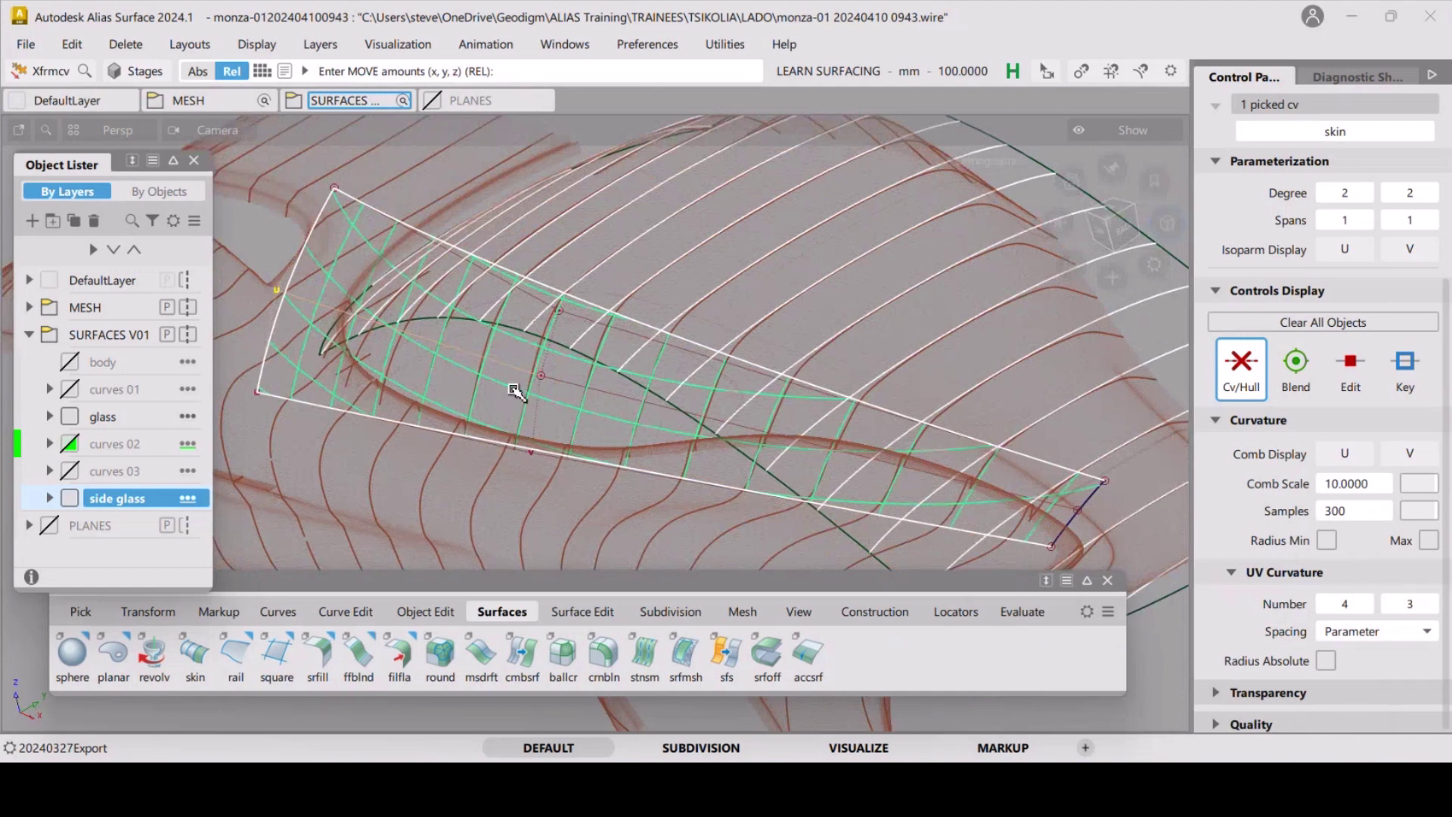
Apply the Z axis aligned cross sections to all objects and turn the X axis aligned sections back on.
click(564, 44)
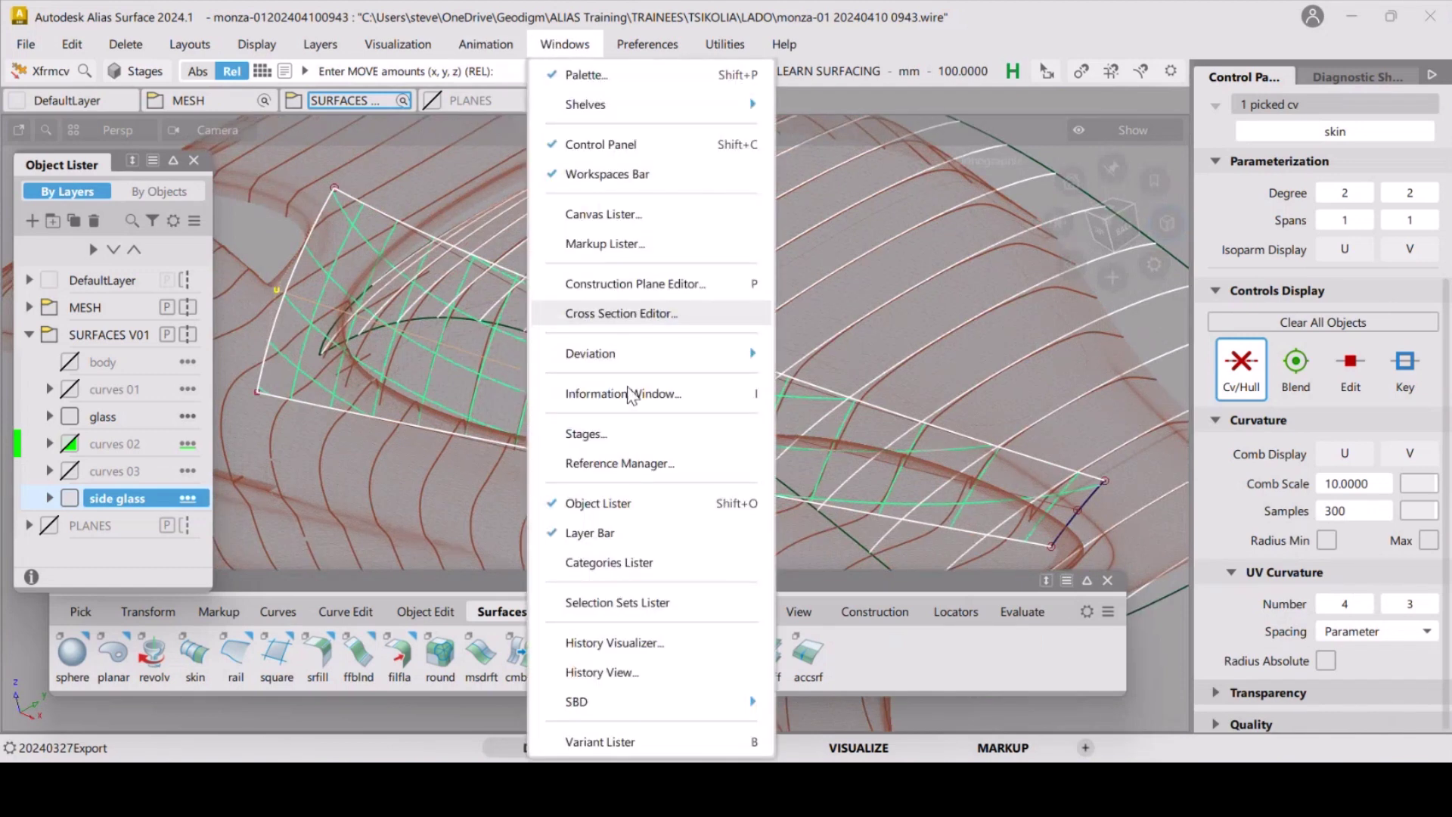
click(645, 320)
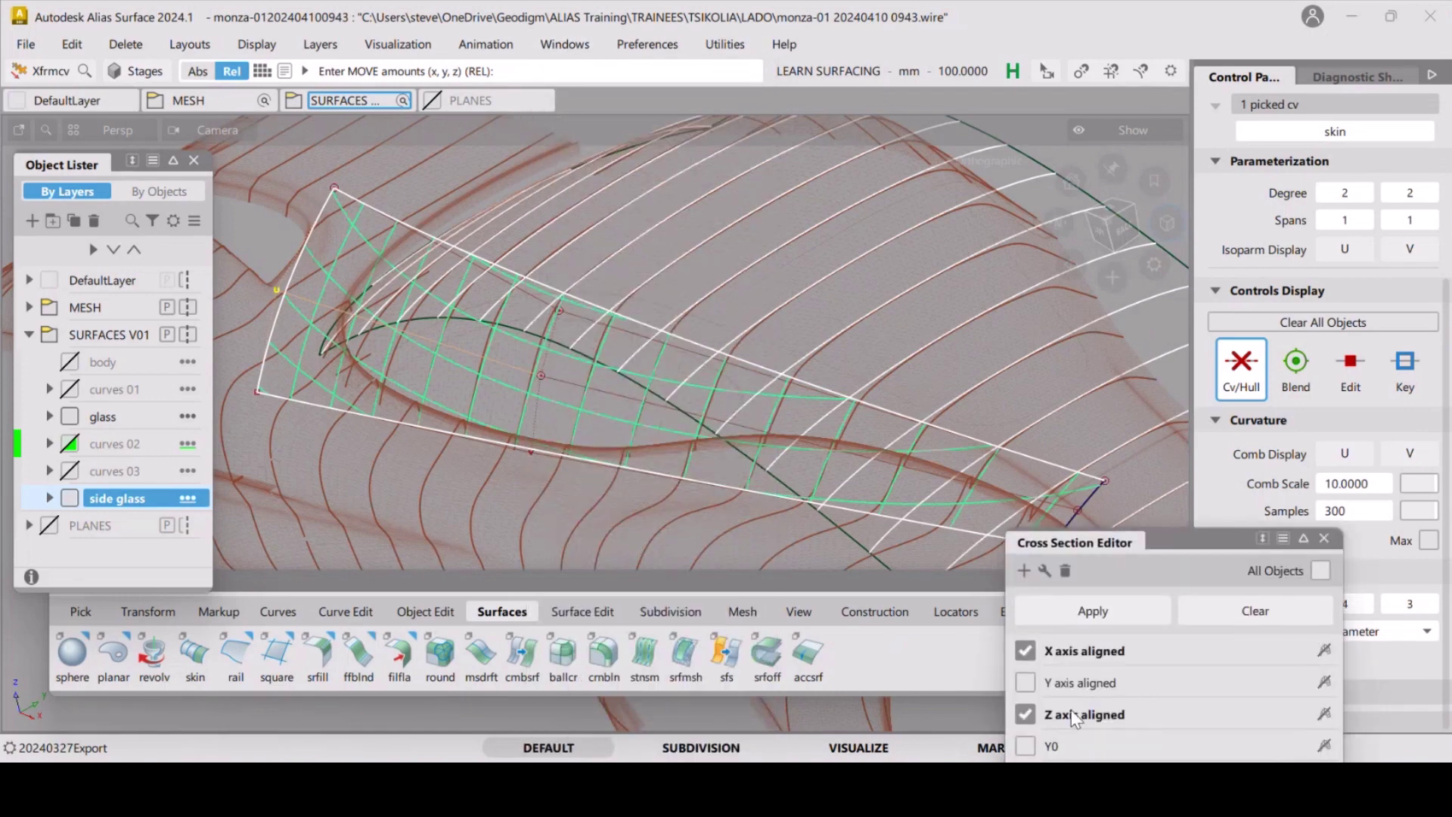
click(1074, 718)
click(1320, 571)
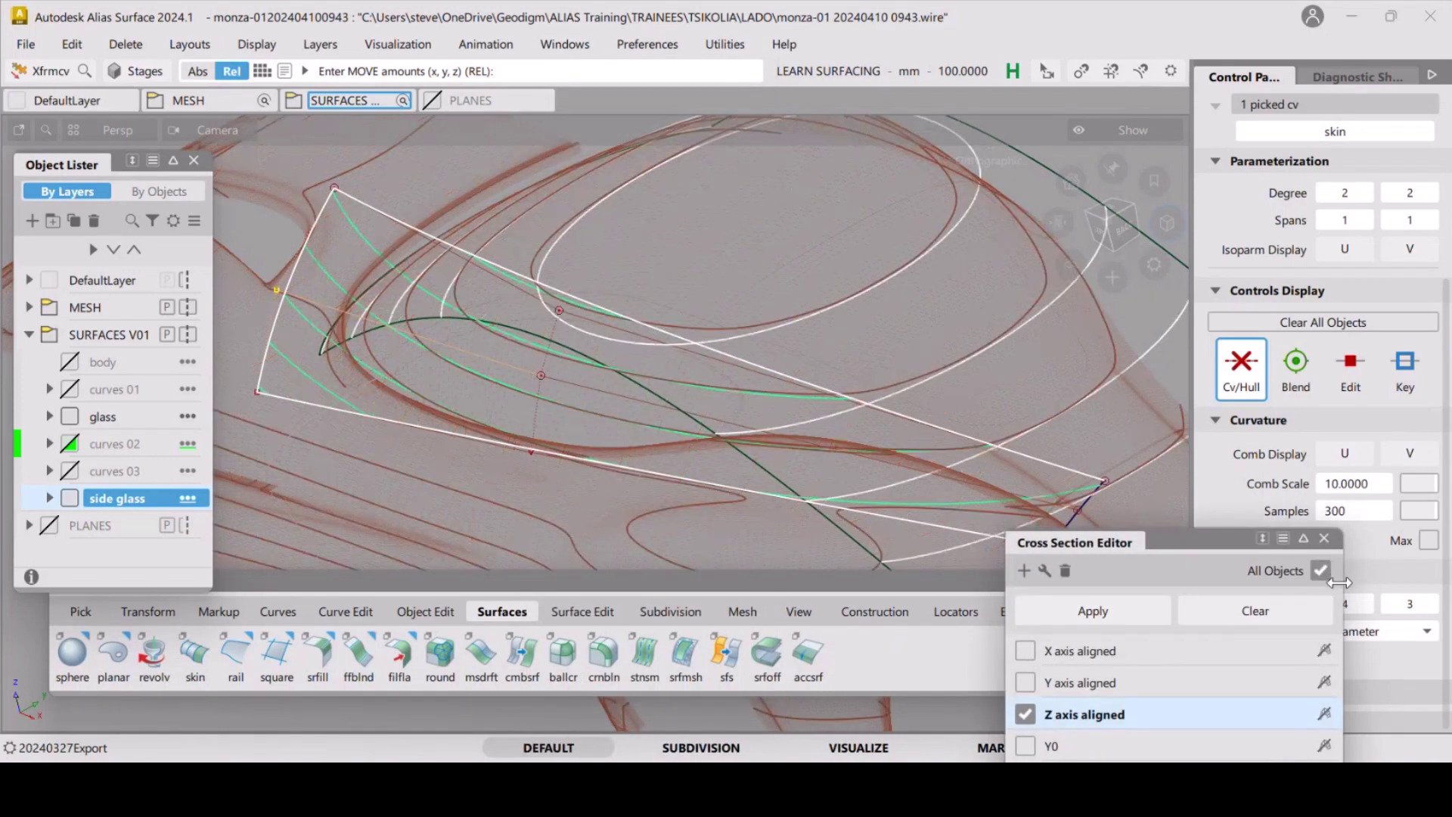
click(1025, 652)
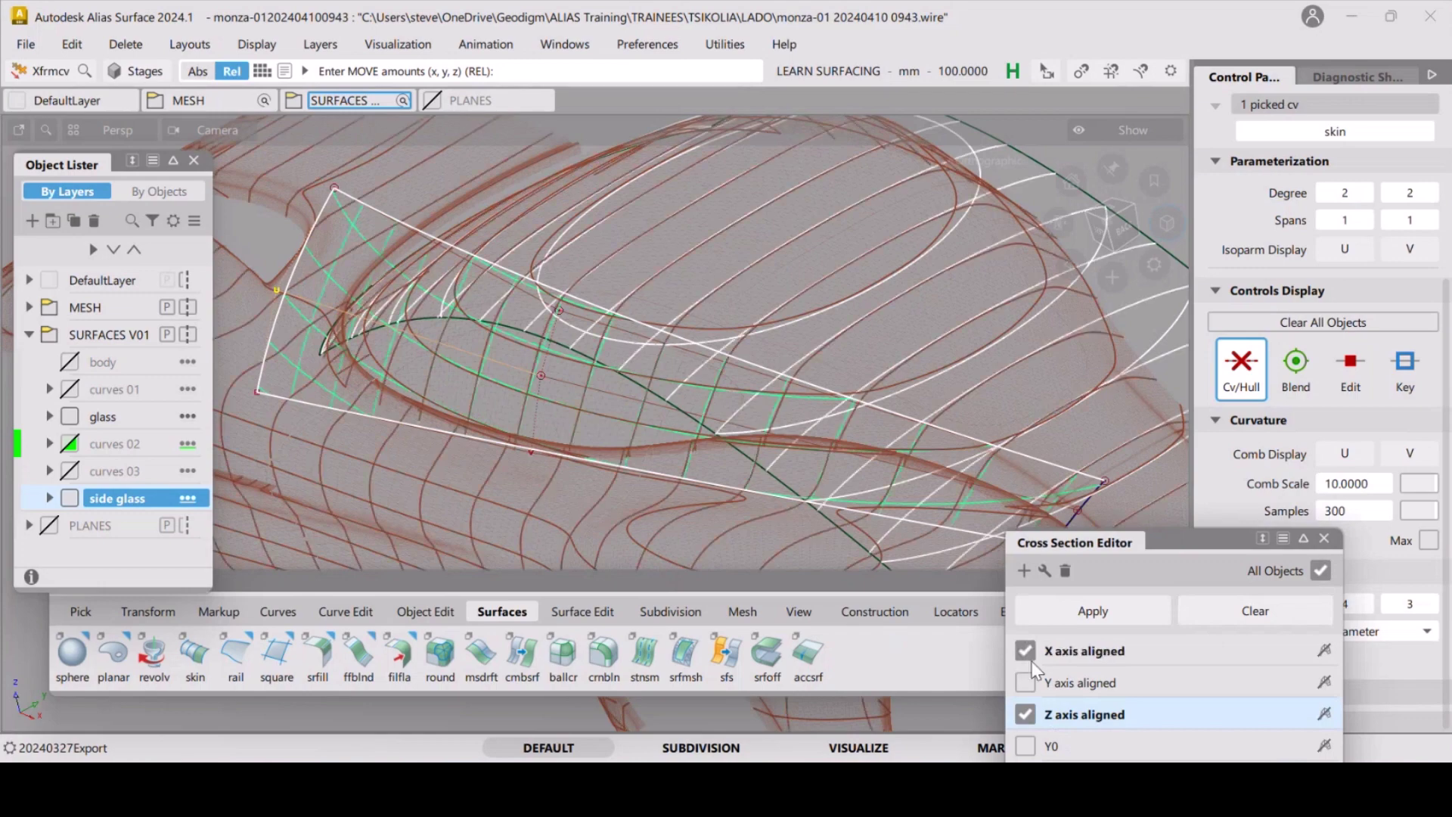
click(1324, 539)
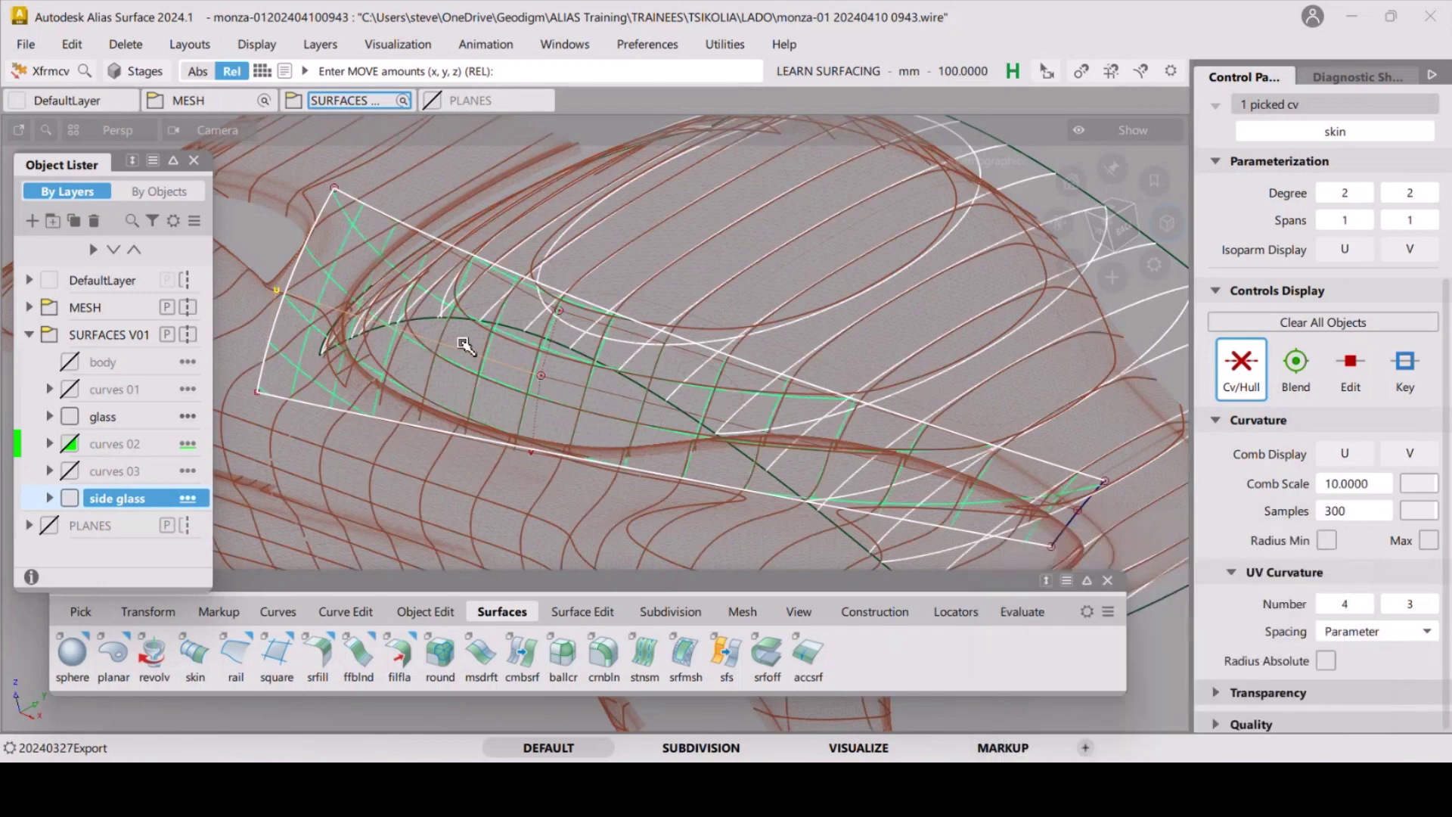
Examine the X and Z section lines of the side glass and the mesh around the glass's wide end.
alt+shift+drag(467, 346, 606, 366)
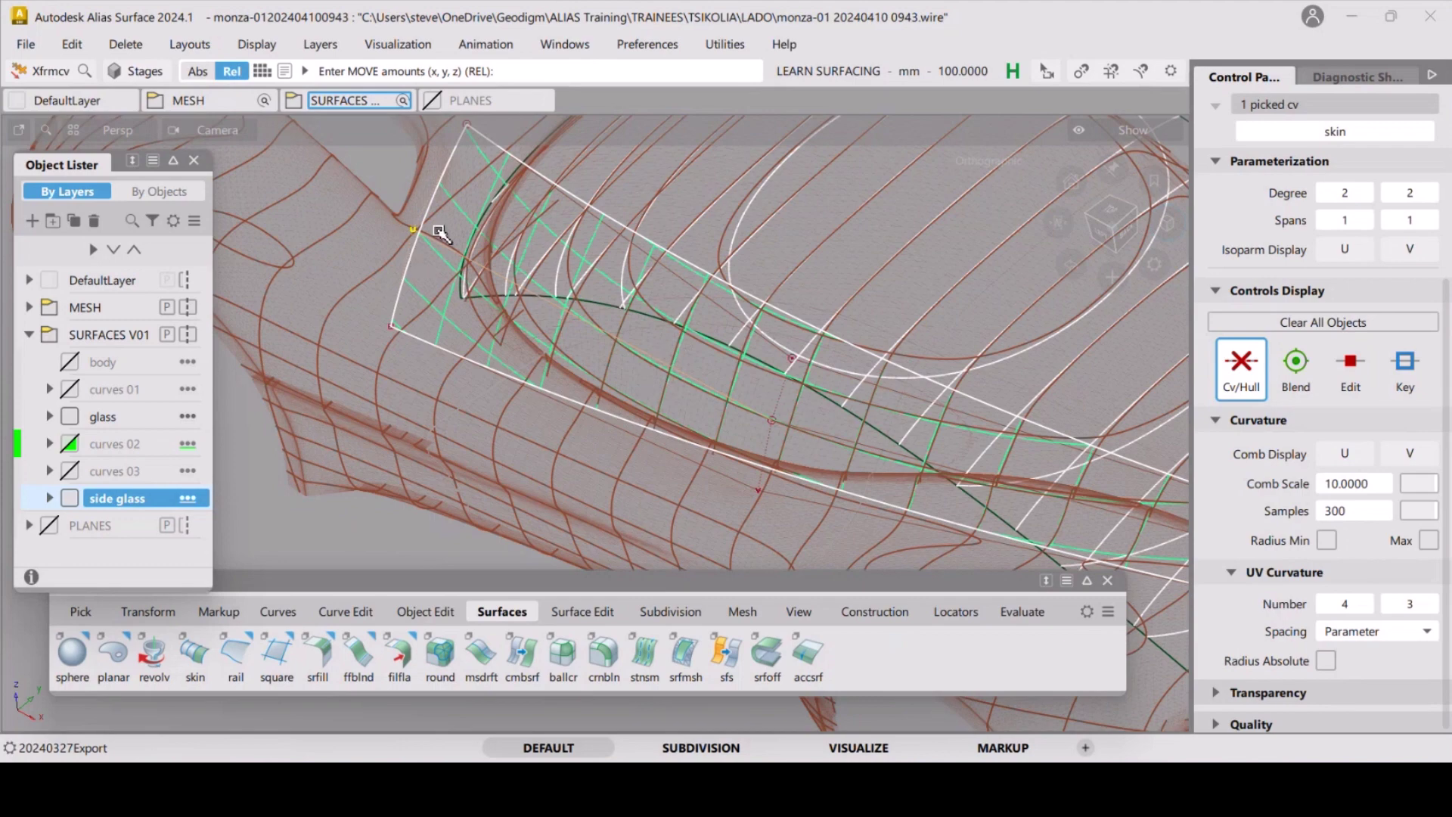
alt+shift+drag(495, 253, 578, 409)
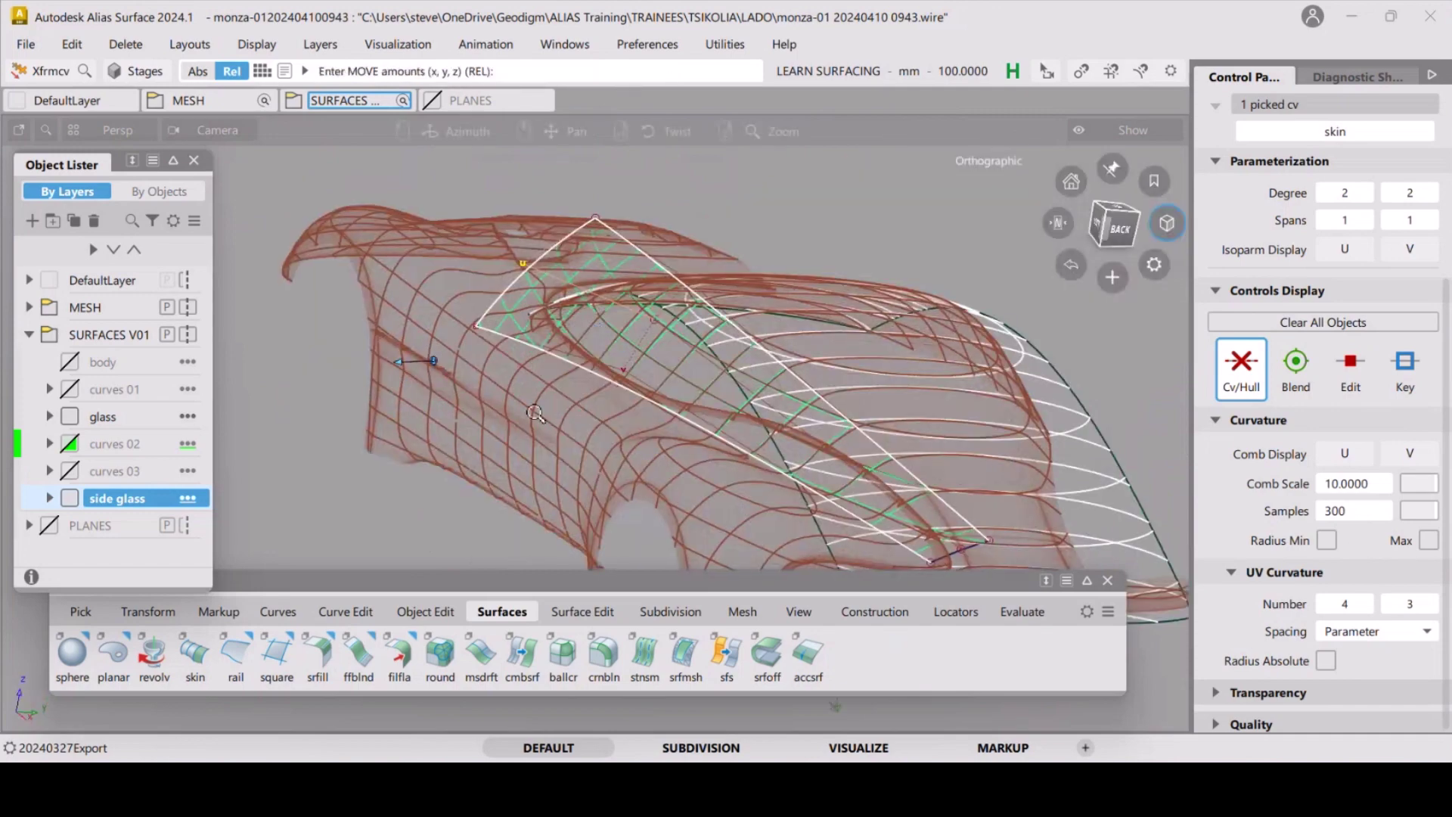
scroll(575, 412, up, 5)
scroll(571, 424, up, 5)
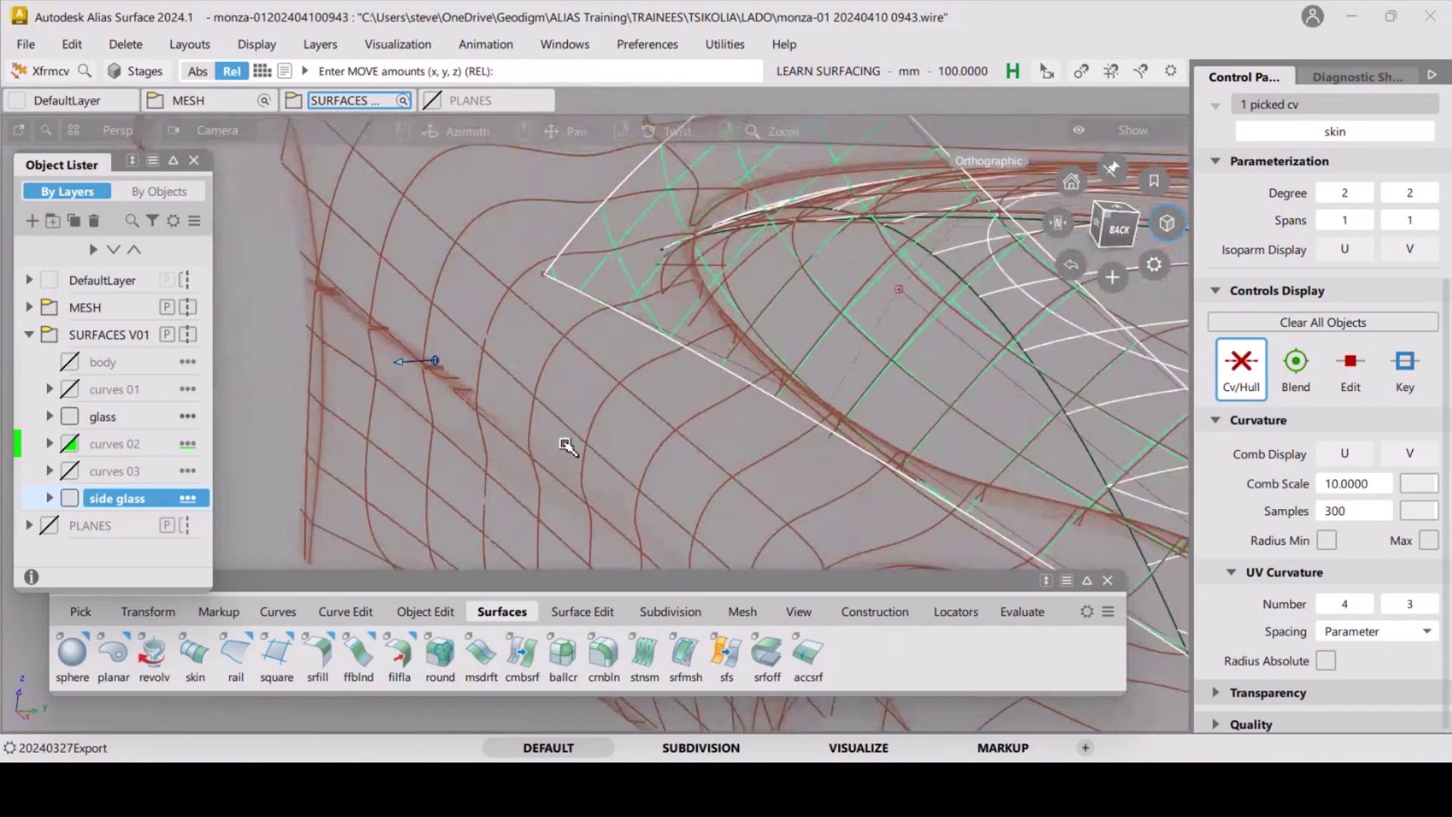
scroll(522, 326, up, 3)
scroll(523, 342, down, 4)
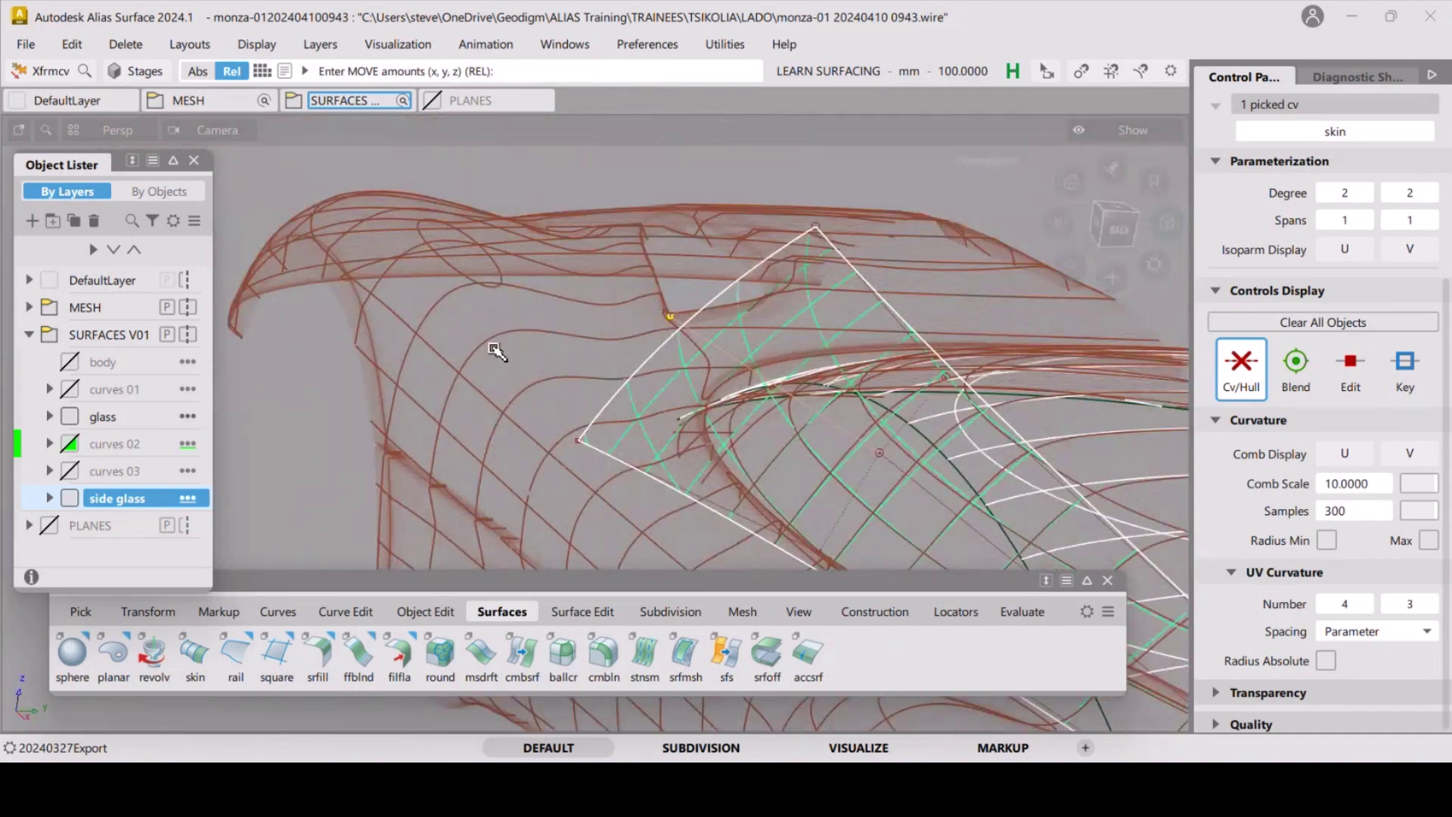
scroll(373, 350, up, 6)
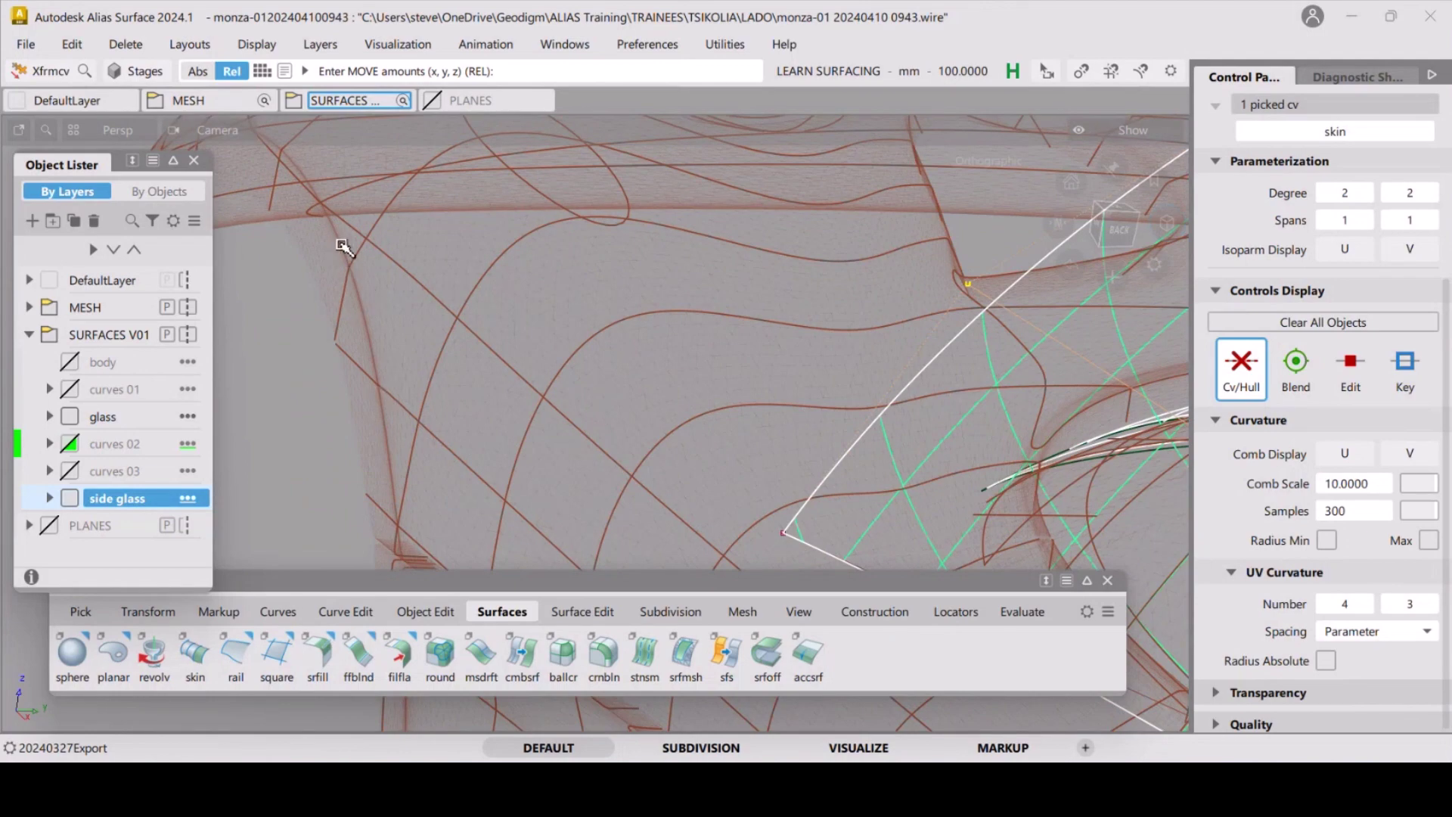
alt+shift+middle_drag(522, 363, 632, 337)
alt+shift+right_drag(472, 438, 677, 328)
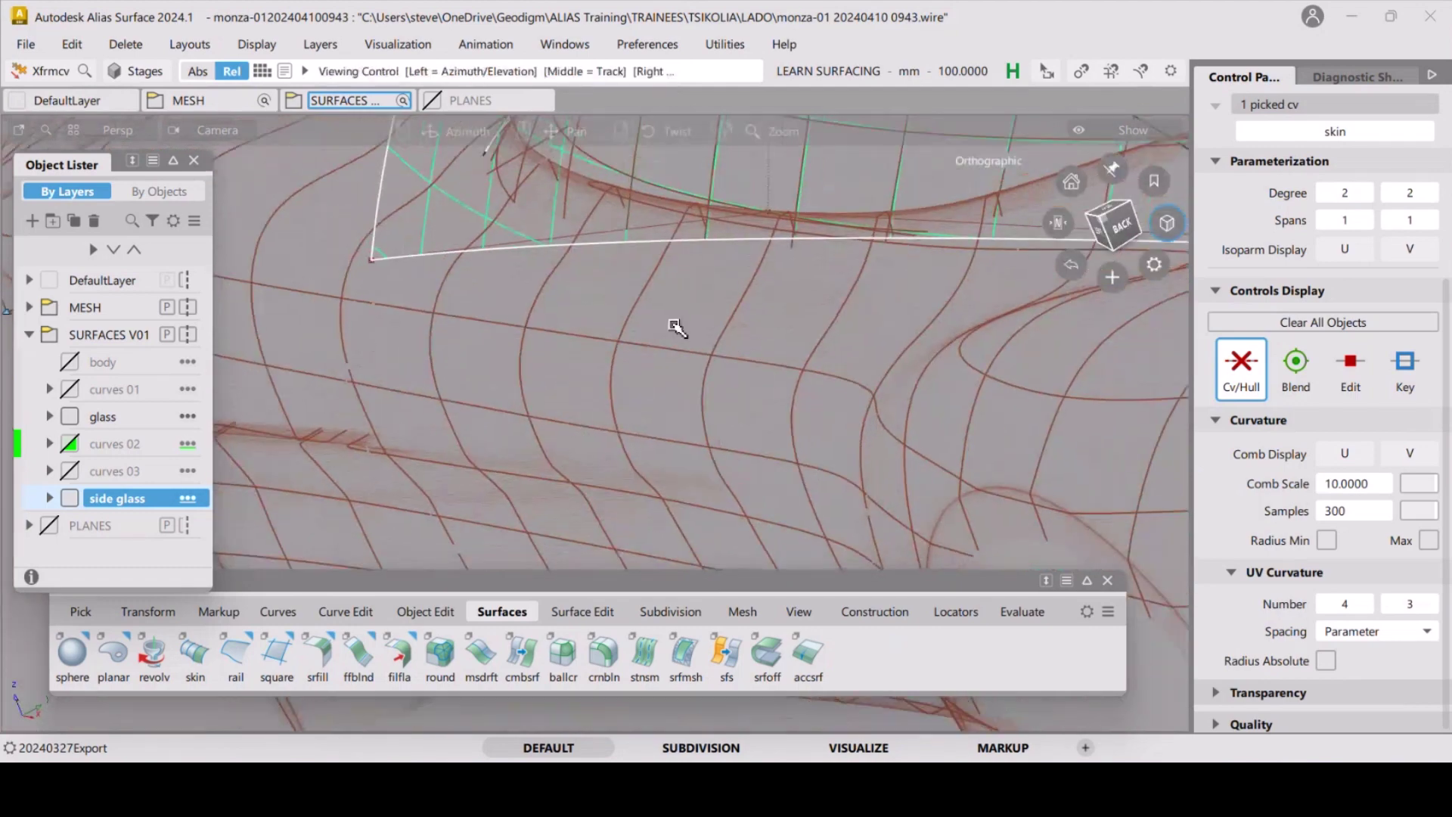
alt+shift+middle_drag(677, 328, 840, 378)
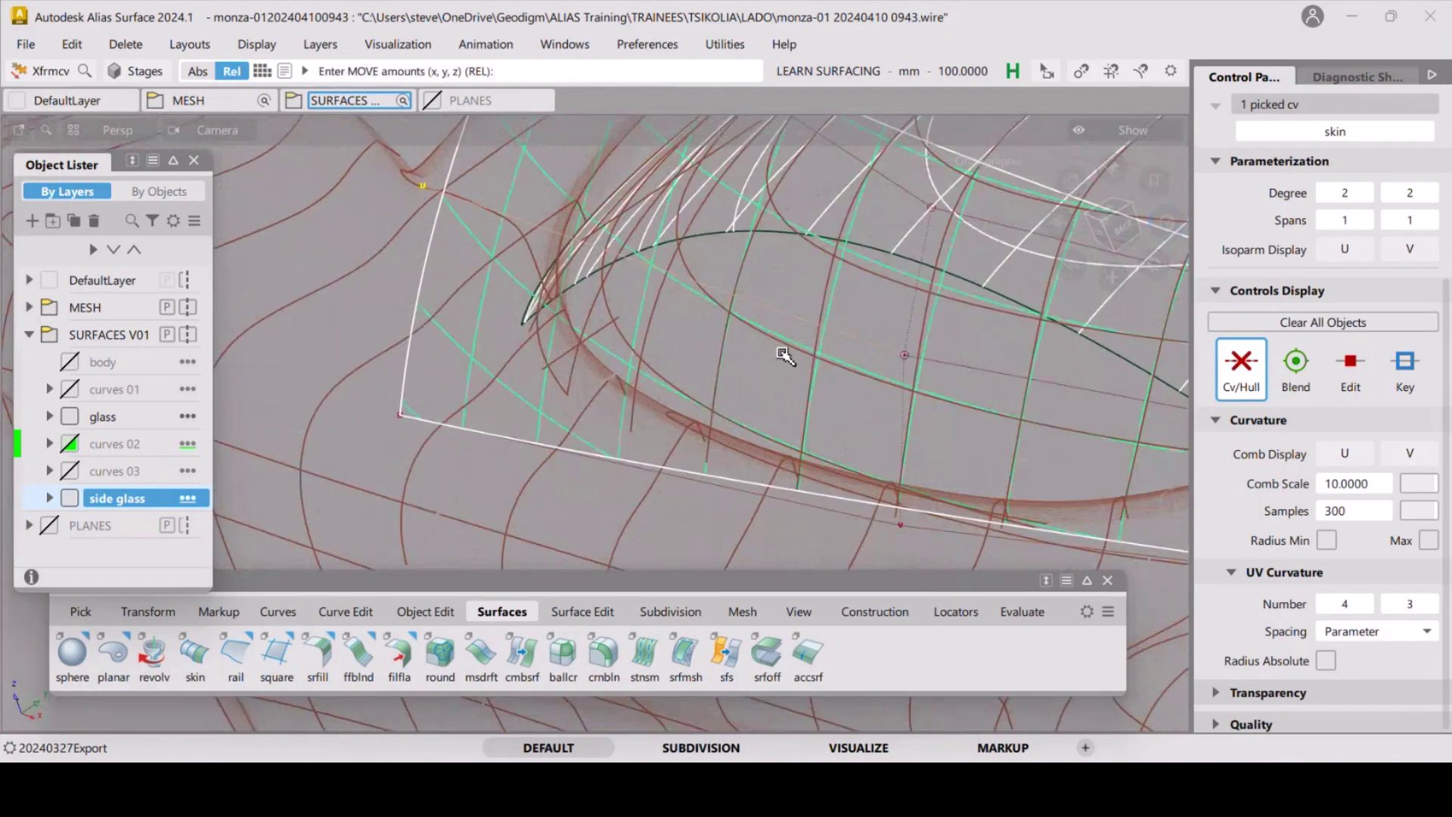
Adjust the three CVs of the side glass's middle row in Y to follow the mesh sections.
alt+shift+drag(738, 333, 571, 366)
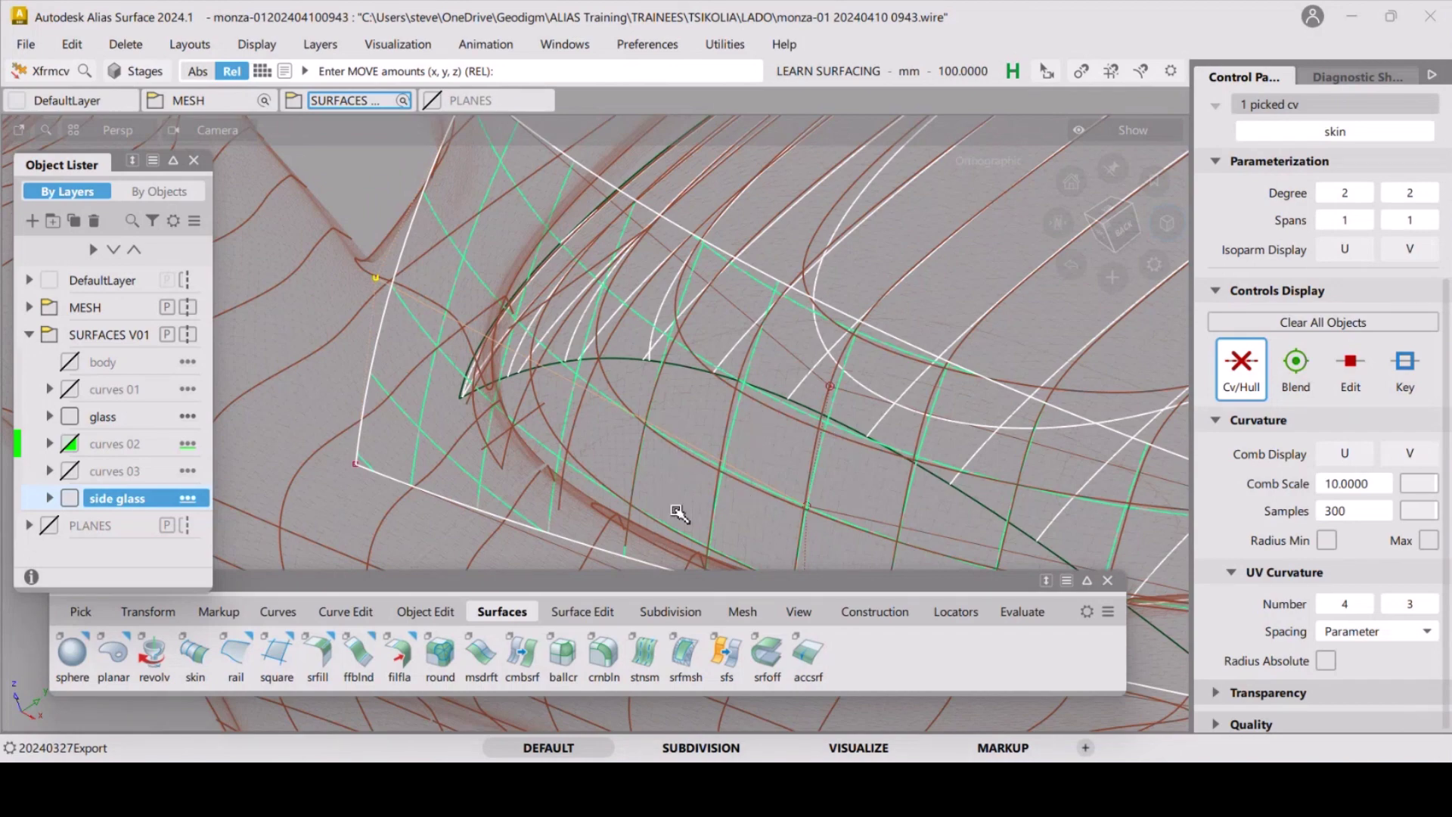
key(shift+alt)
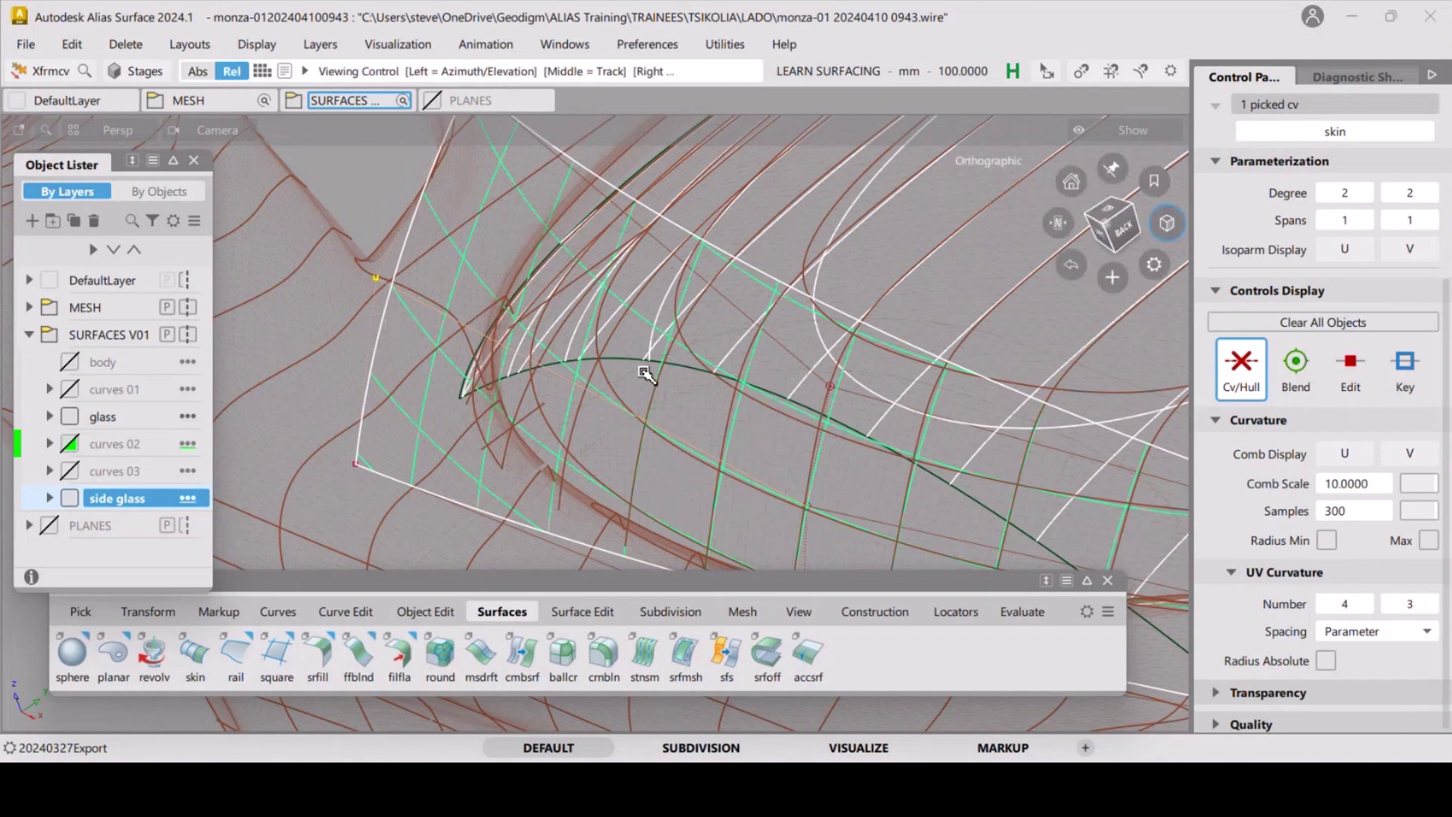
mouse_move(645, 373)
alt+shift+middle_down()
mouse_move(522, 328)
mouse_move(625, 366)
alt+shift+middle_up()
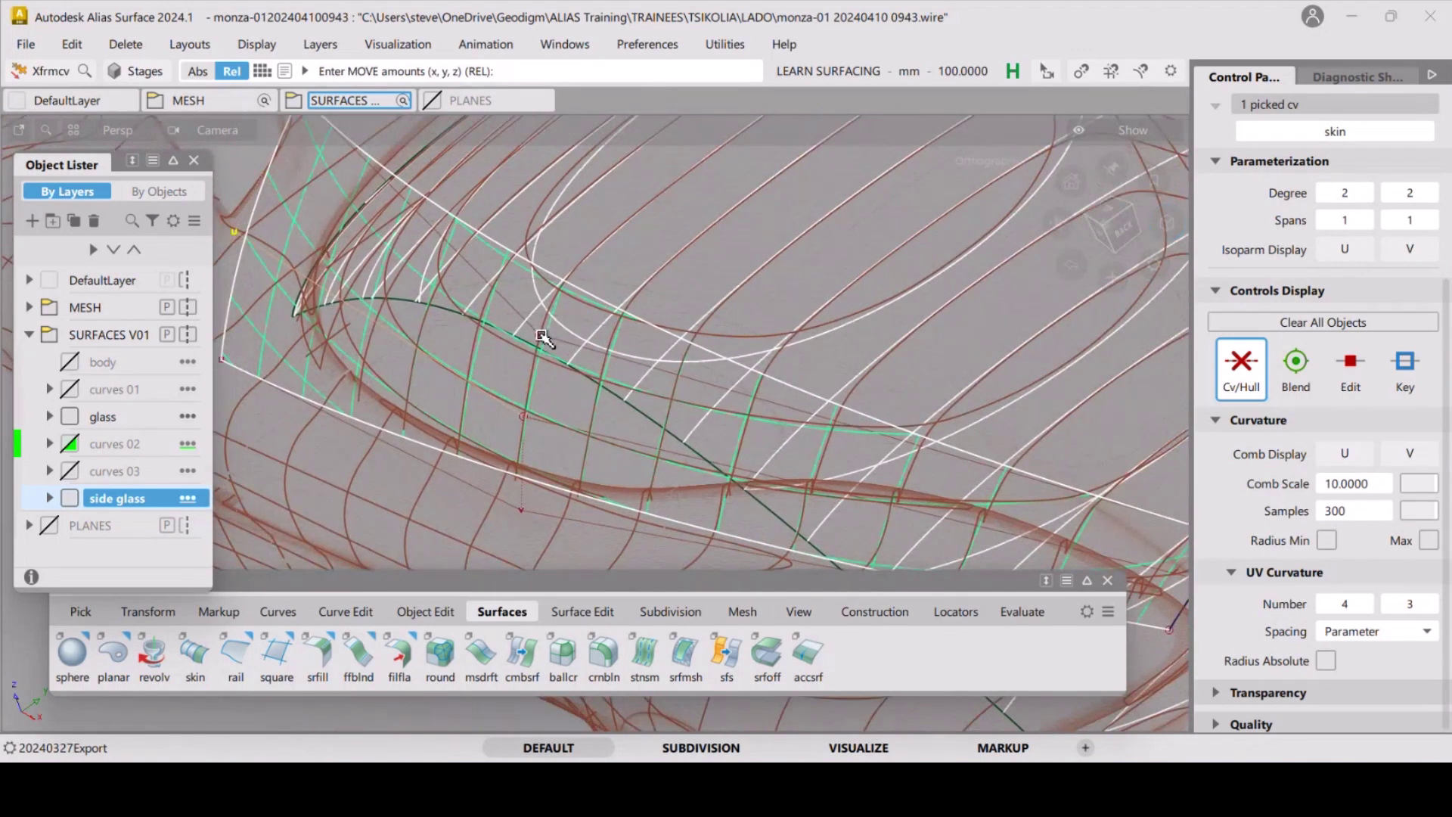
mouse_move(636, 268)
middle_down()
mouse_move(649, 243)
mouse_move(622, 261)
middle_up()
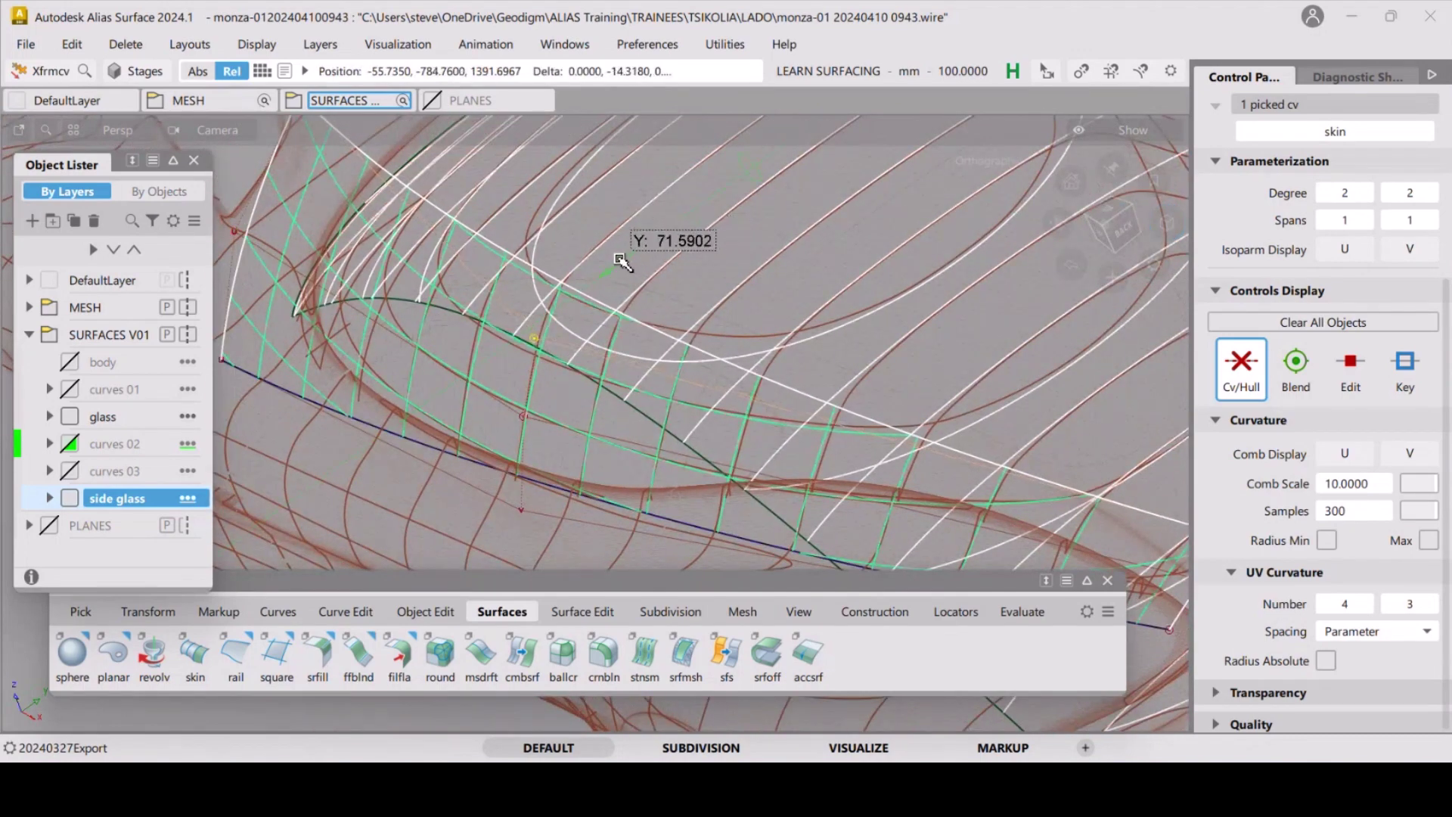
middle_drag(681, 224, 655, 255)
middle_drag(528, 421, 531, 527)
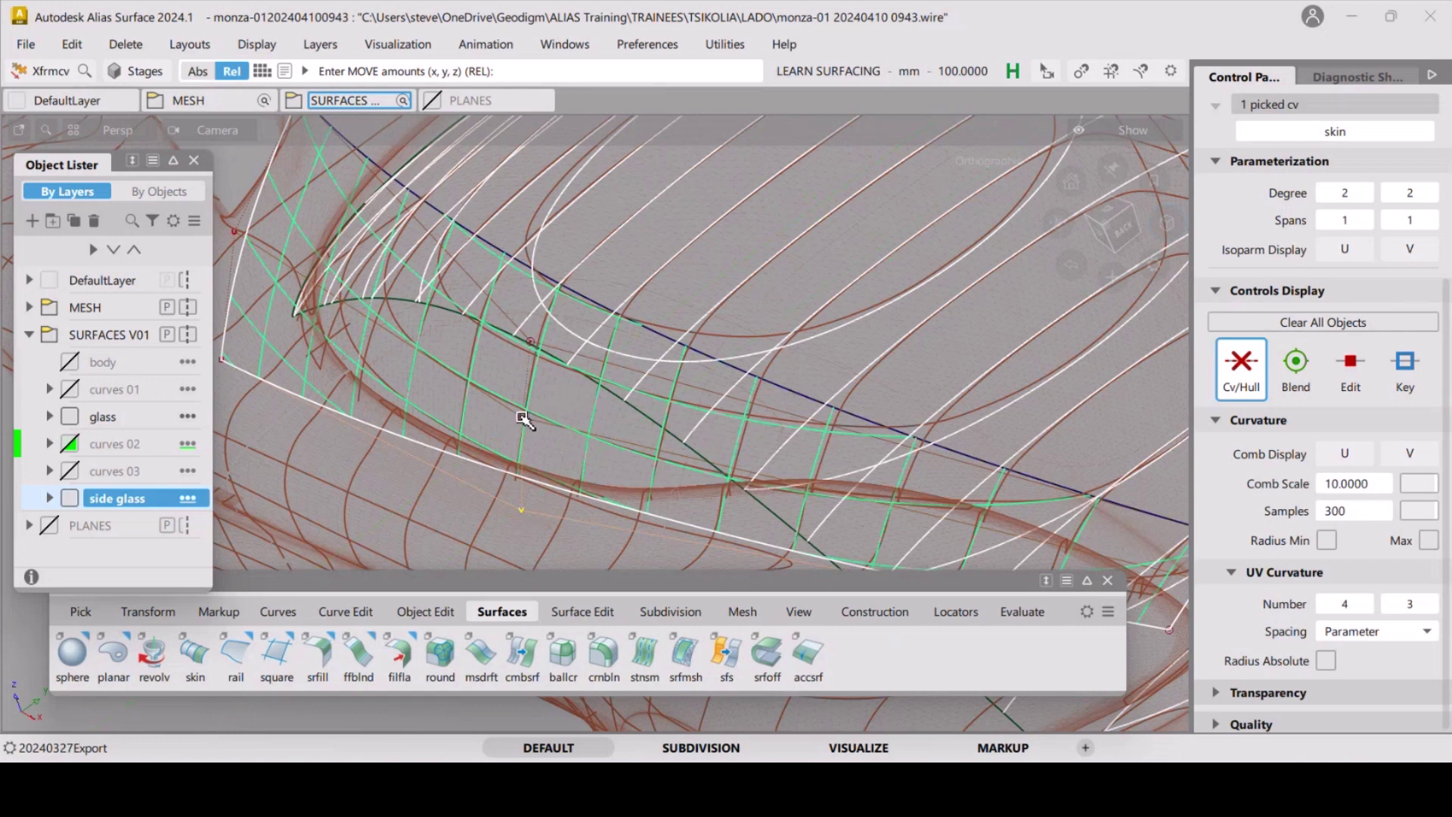
middle_drag(531, 345, 643, 249)
middle_drag(524, 421, 599, 288)
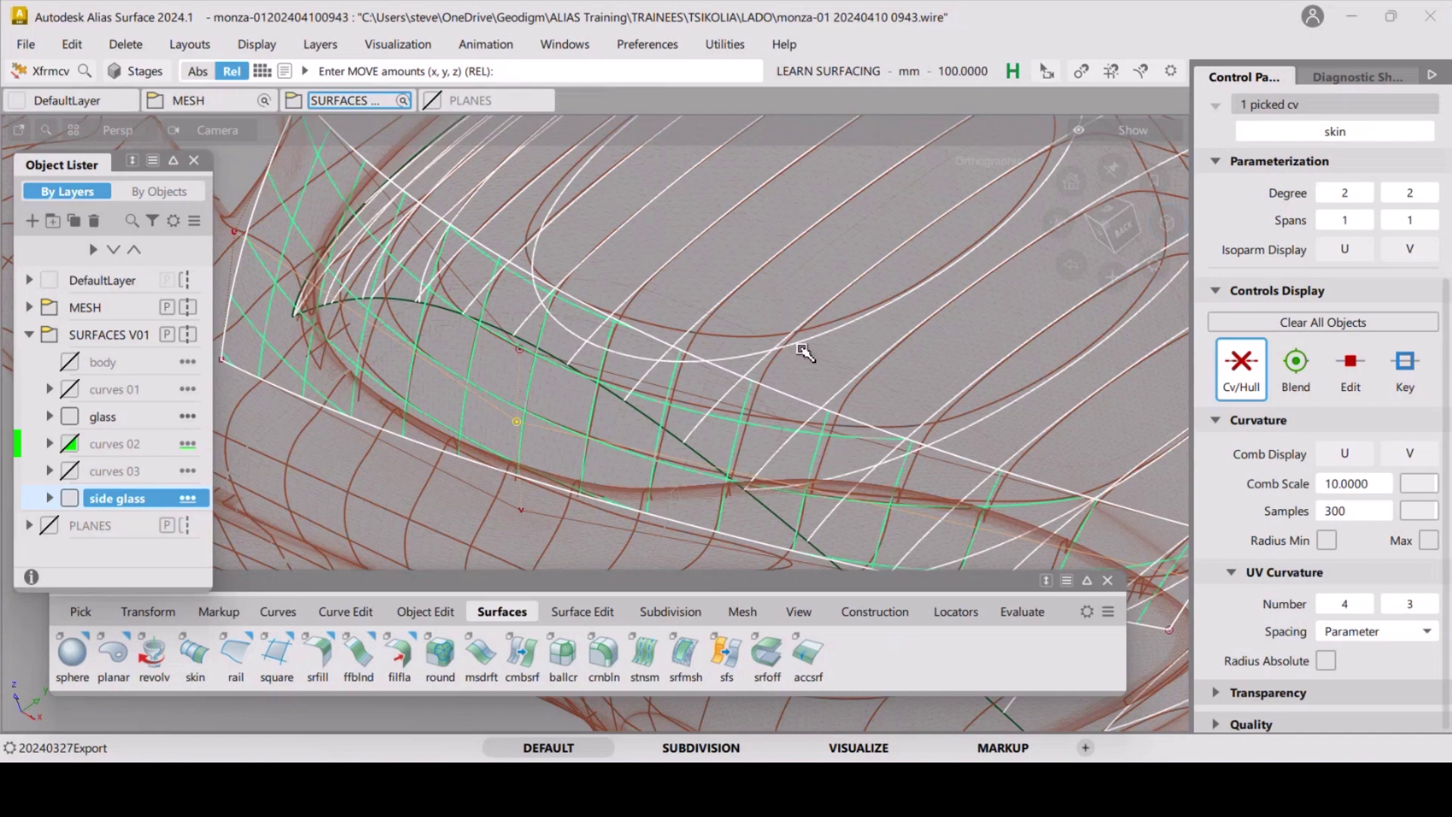
Pick the side glass surface and raise its V degree to 3.
alt+shift+drag(801, 351, 644, 374)
alt+shift+drag(551, 349, 669, 408)
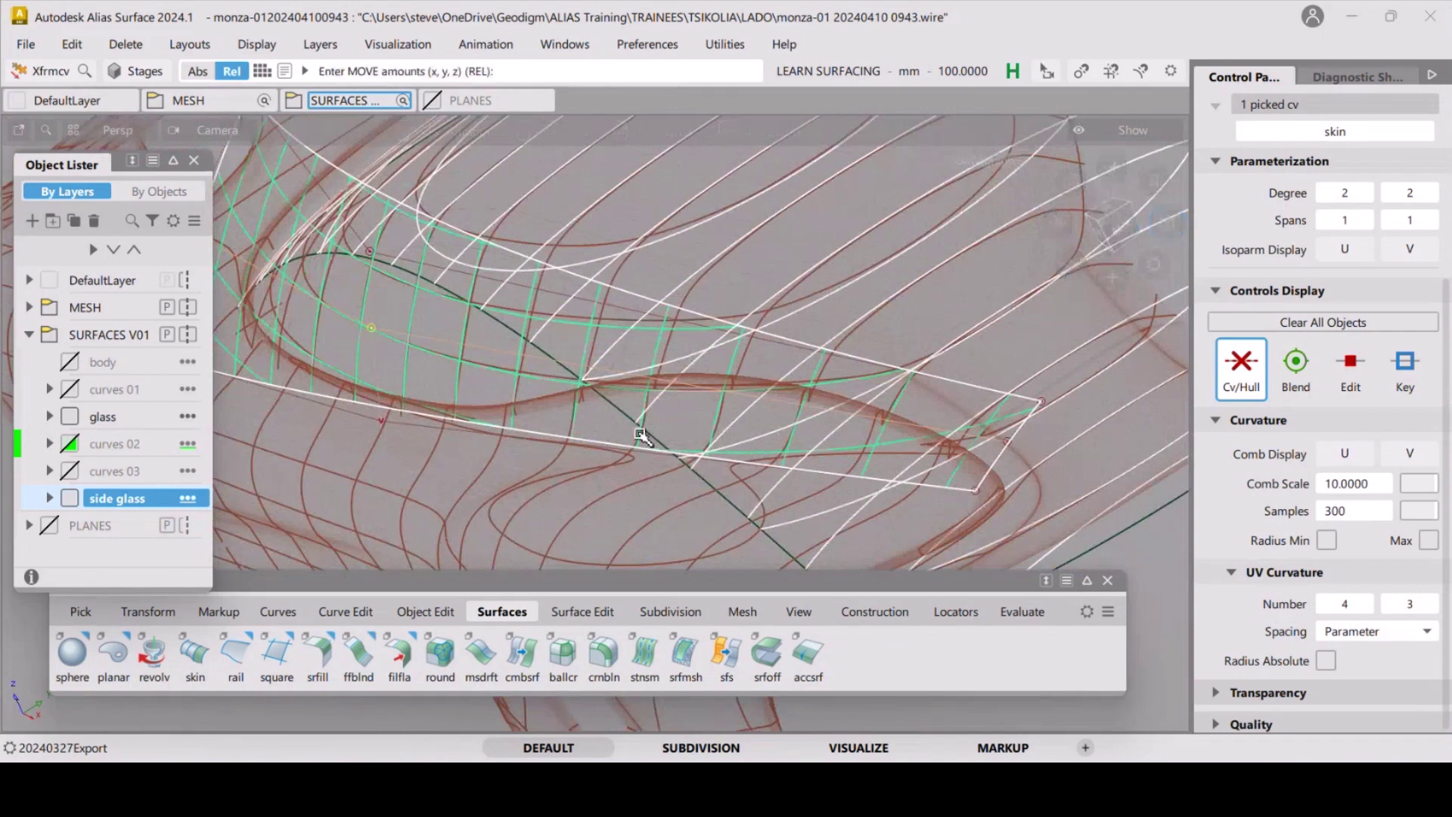
ctrl+shift+click(577, 416)
ctrl+shift+drag(576, 416, 579, 454)
click(551, 442)
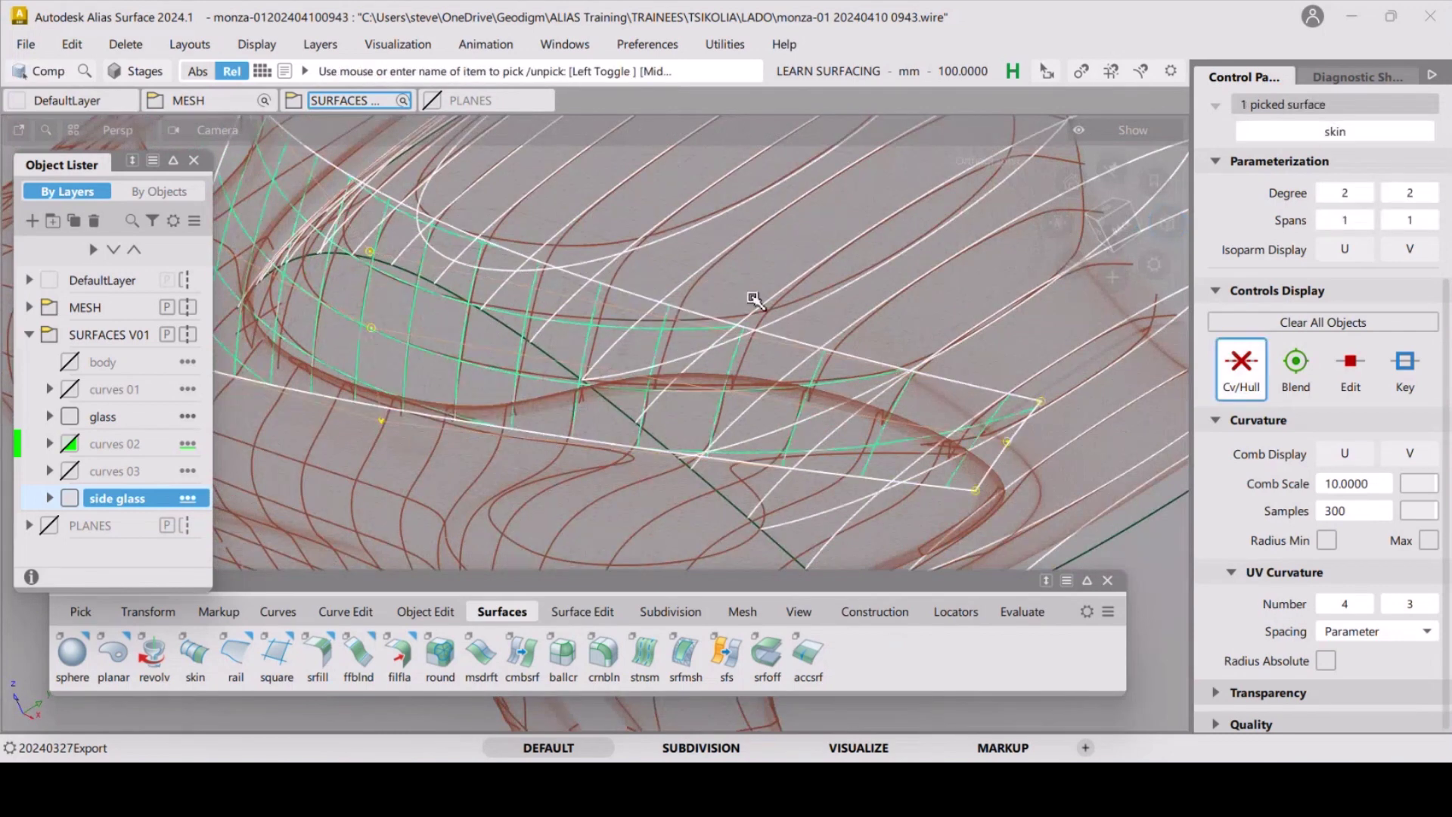
alt+shift+drag(754, 298, 403, 386)
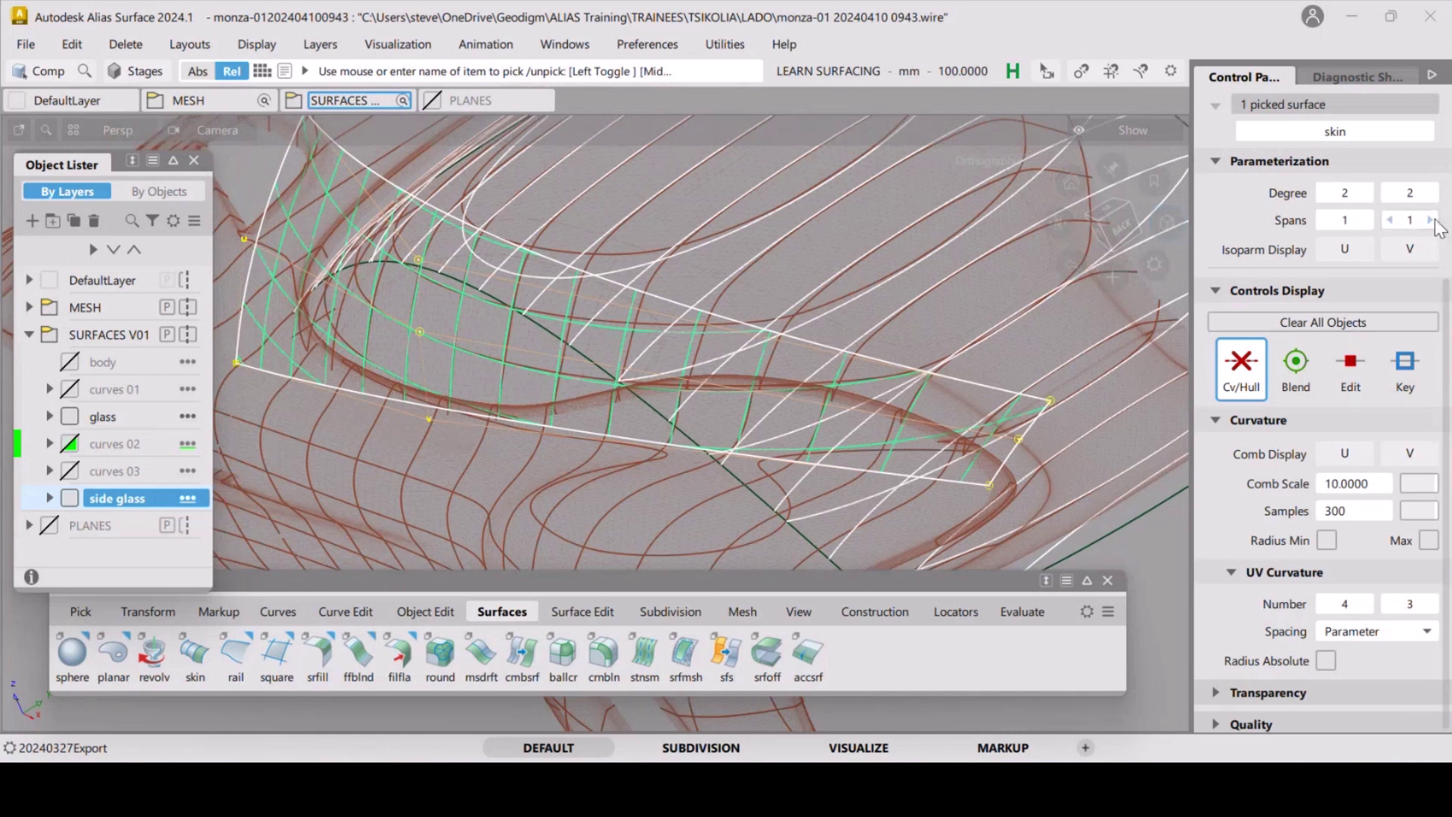
click(1430, 195)
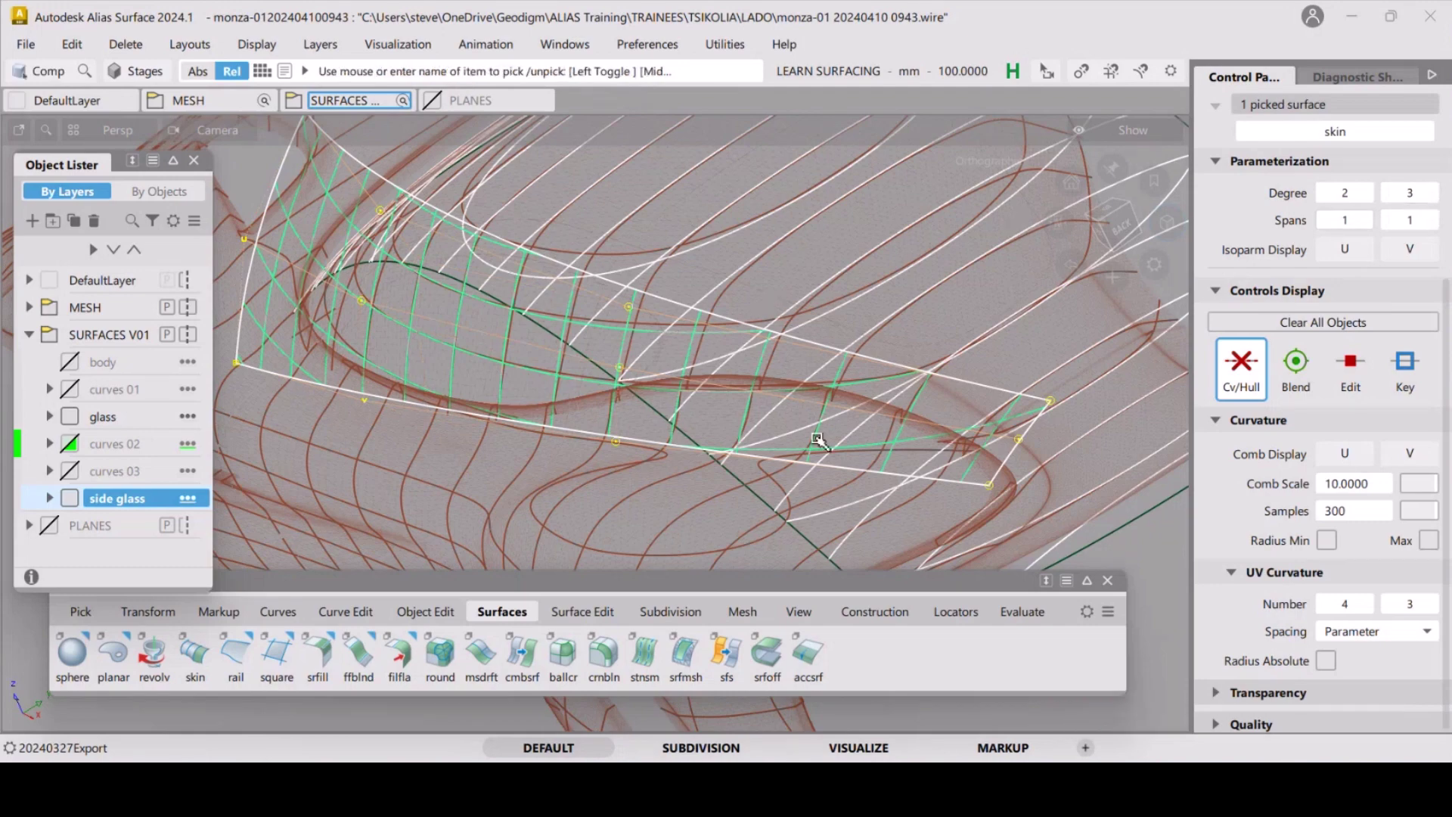
click(619, 347)
ctrl+shift+drag(532, 373, 460, 371)
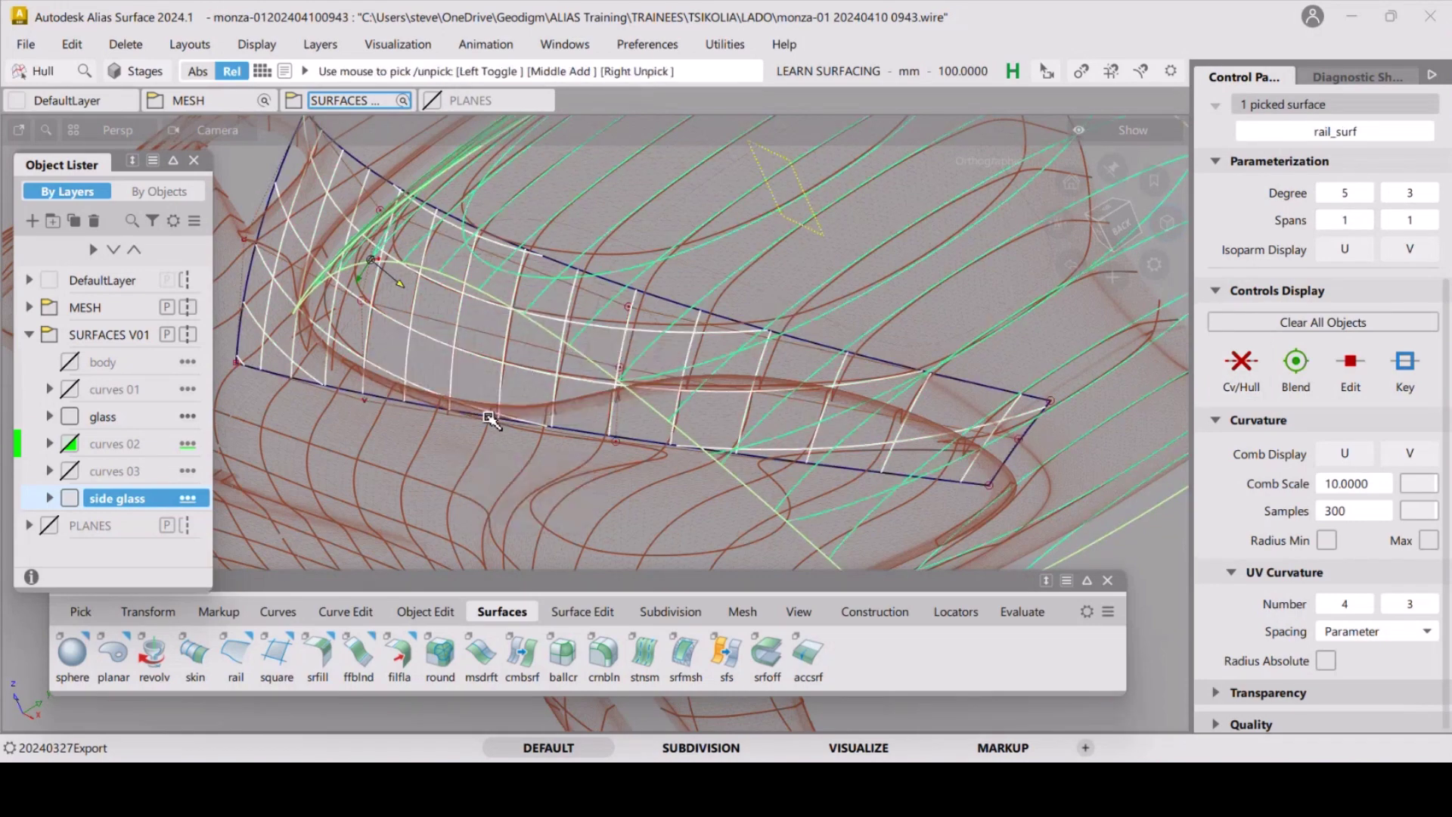
click(381, 403)
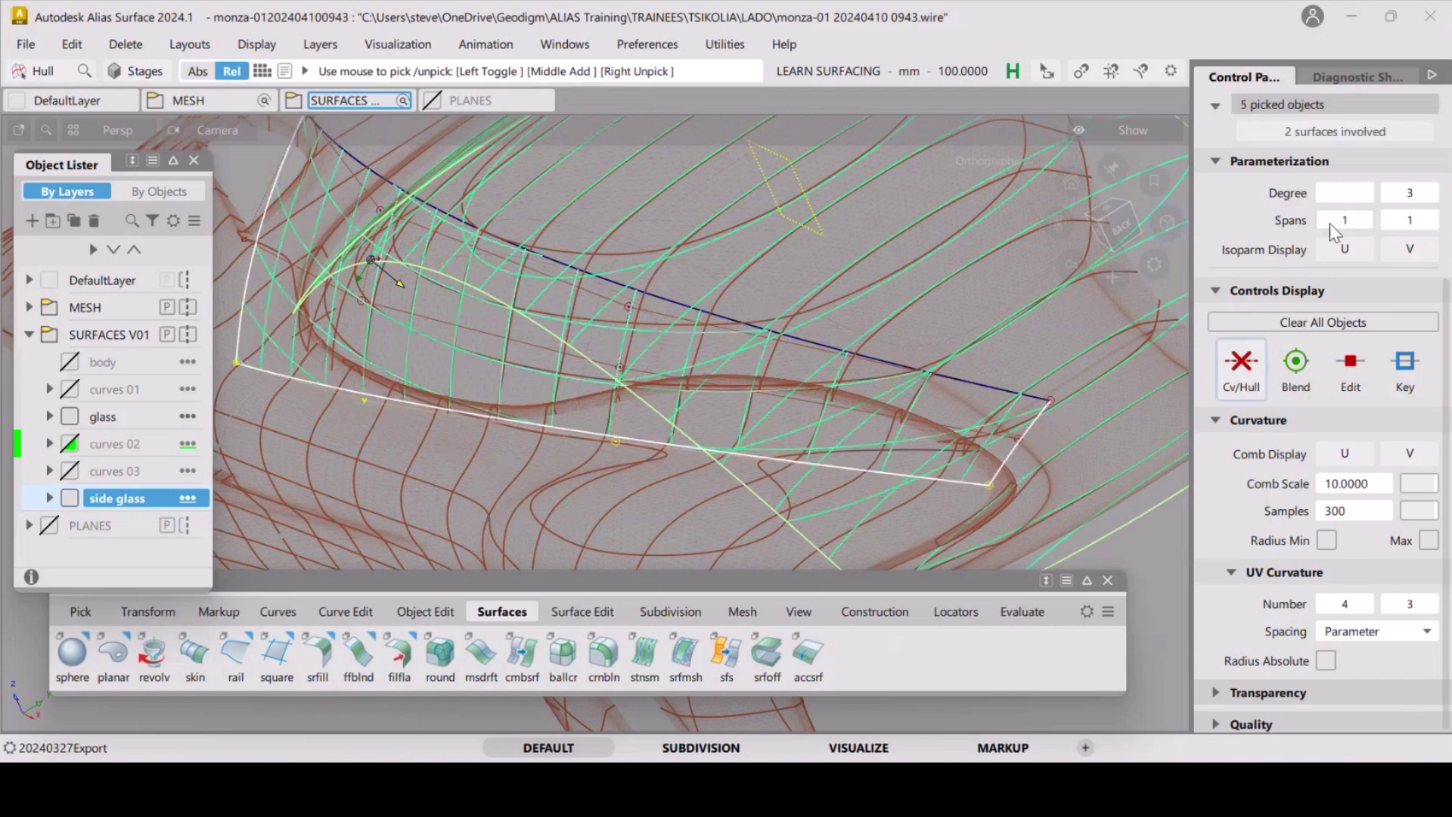
ctrl+shift+drag(666, 388, 626, 384)
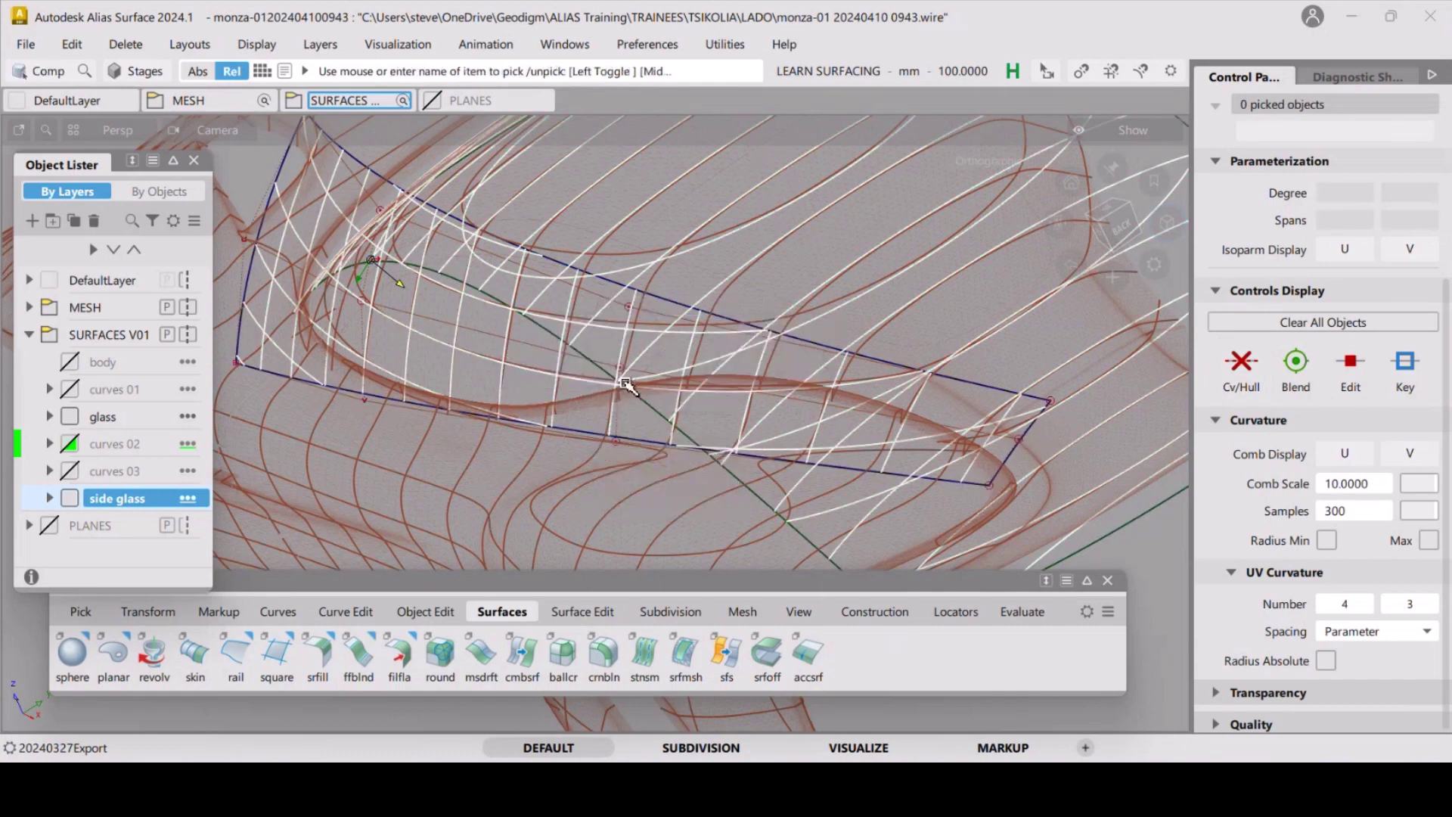
click(630, 443)
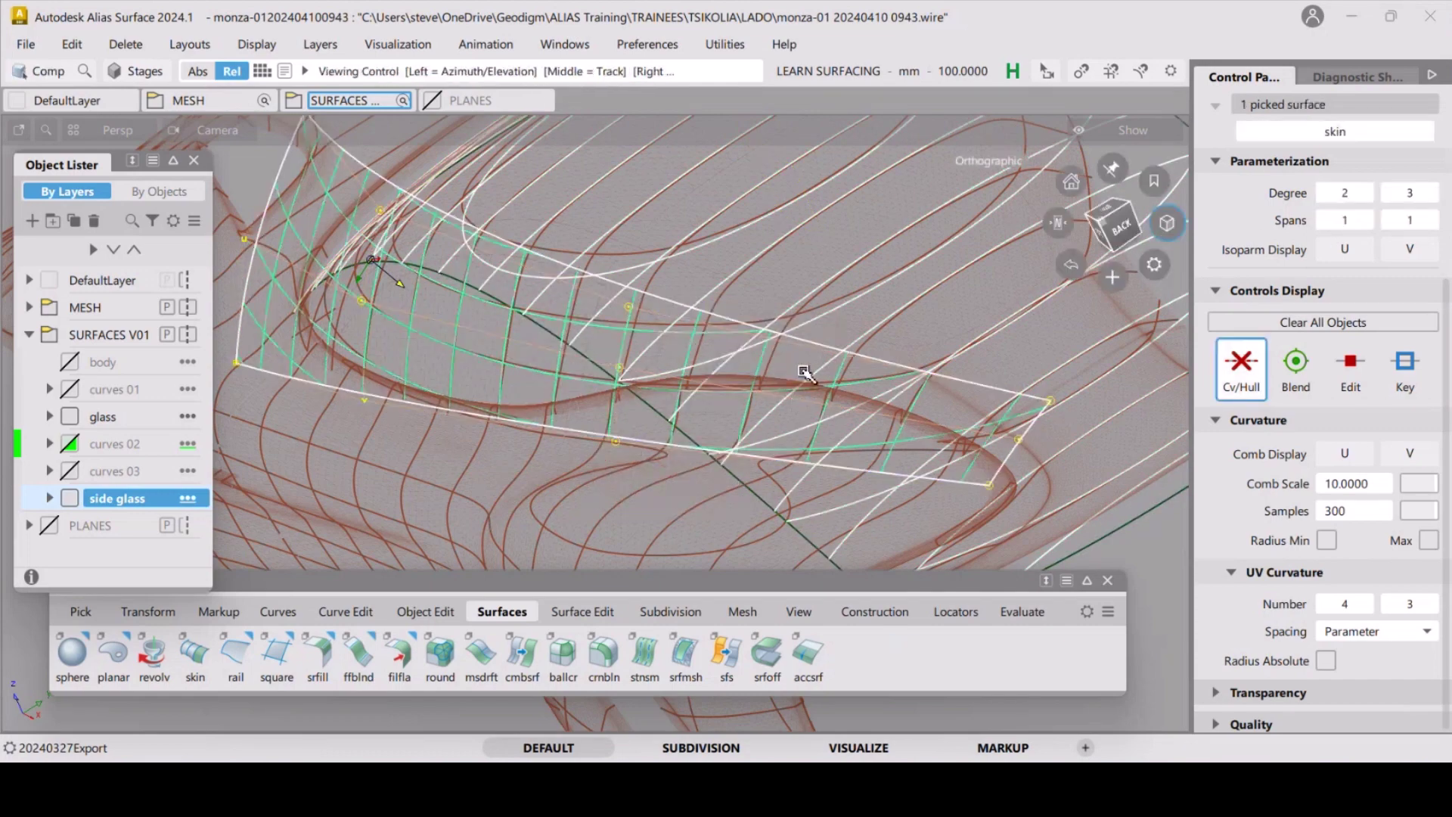
Extend the side glass's upper edge by about 85 mm so that it passes through the main glass surface.
mouse_move(805, 372)
alt+shift+mouse_down()
mouse_move(761, 371)
mouse_move(783, 369)
alt+shift+mouse_up()
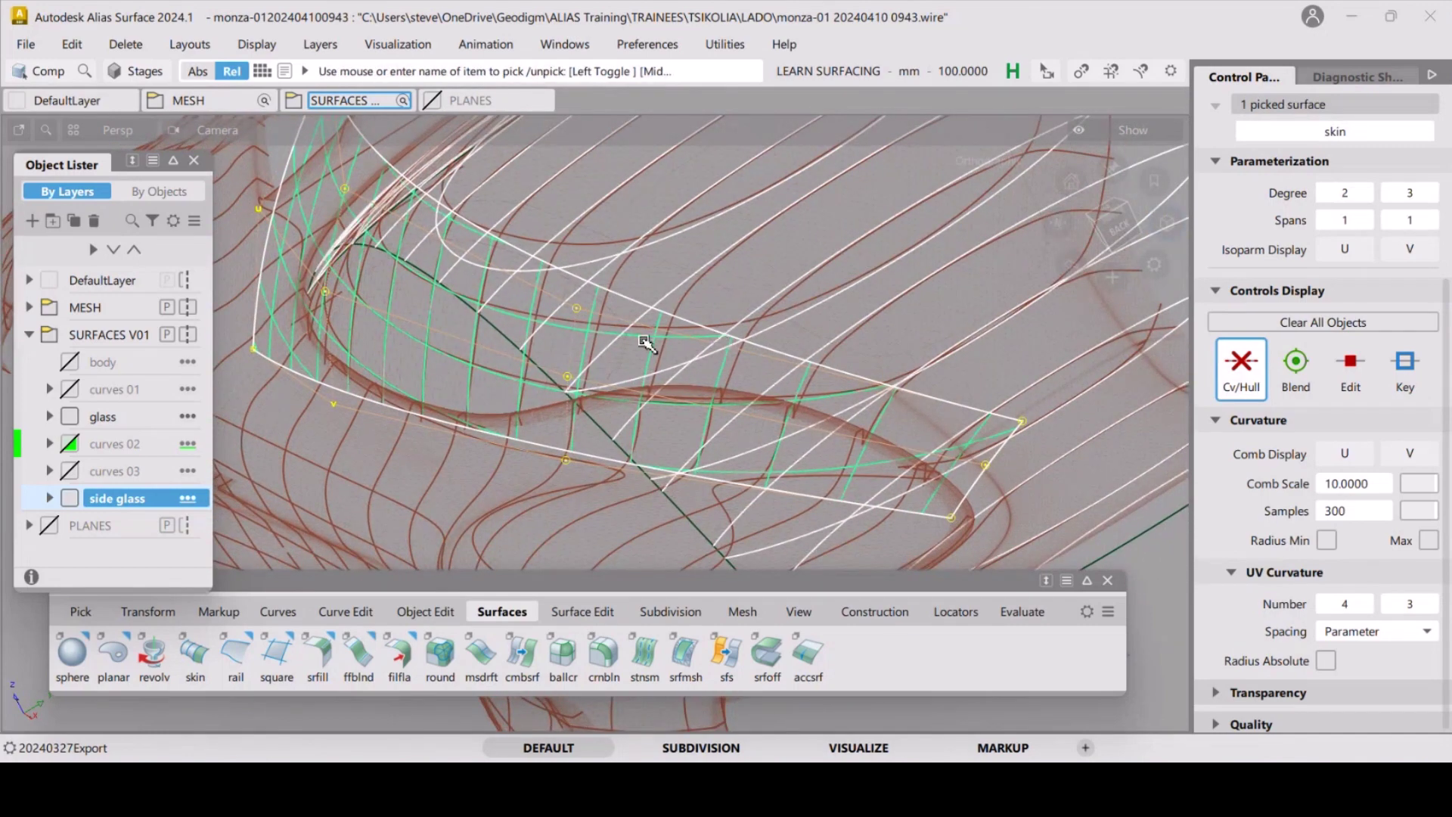
mouse_move(645, 342)
alt+shift+mouse_down()
mouse_move(792, 304)
mouse_move(772, 344)
alt+shift+mouse_up()
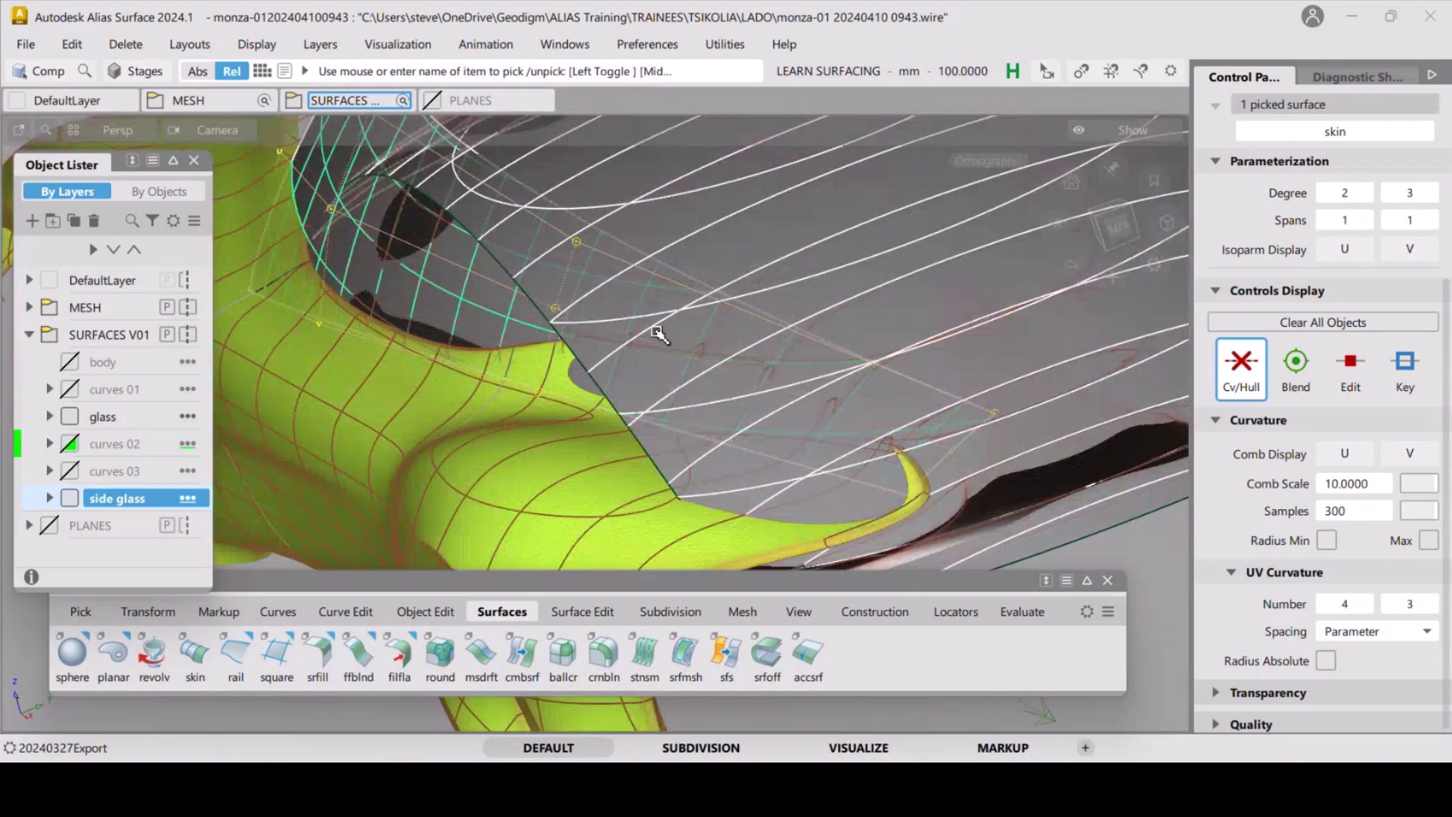
key(ctrl+shift+s)
click(824, 332)
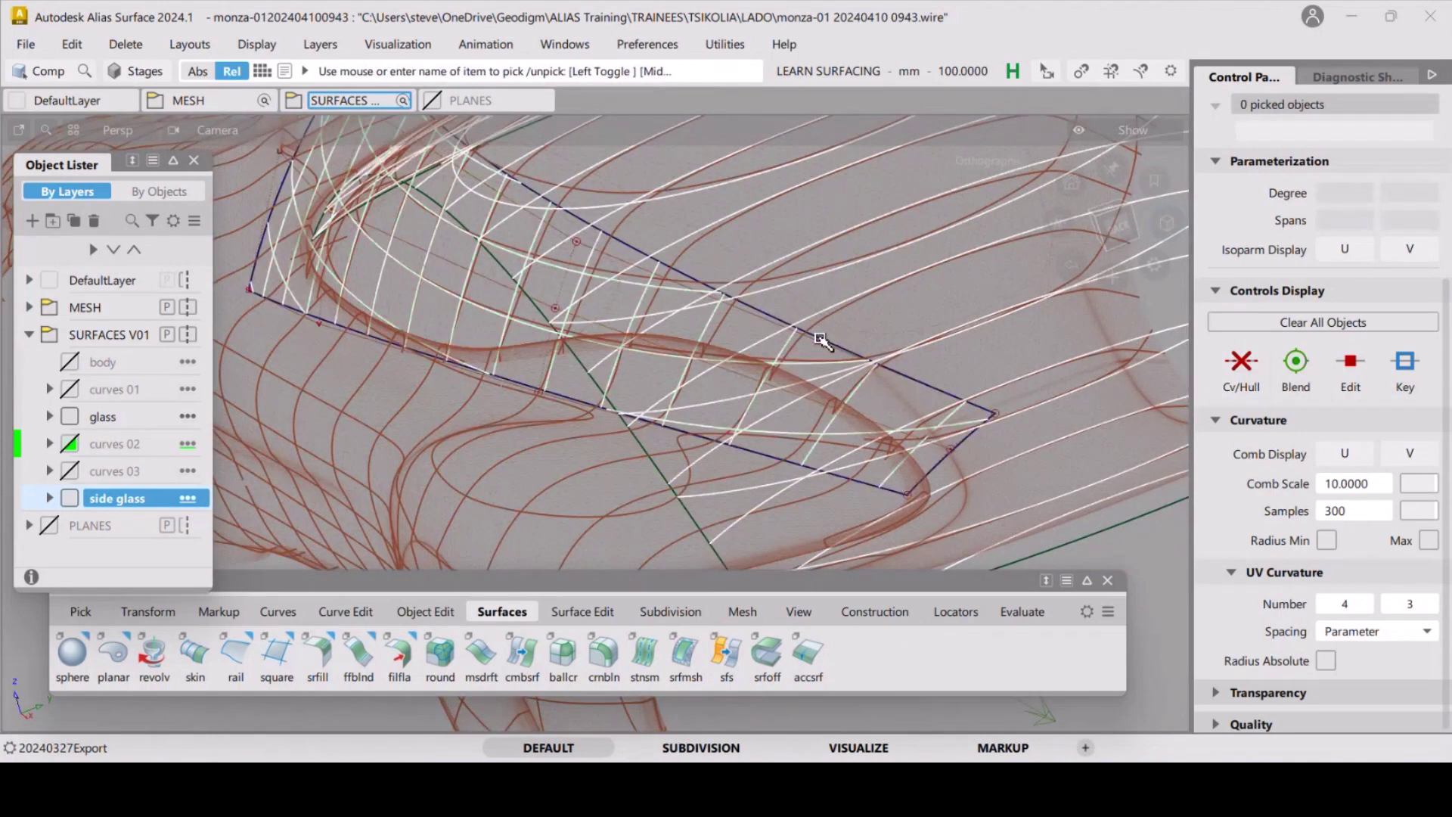
click(822, 339)
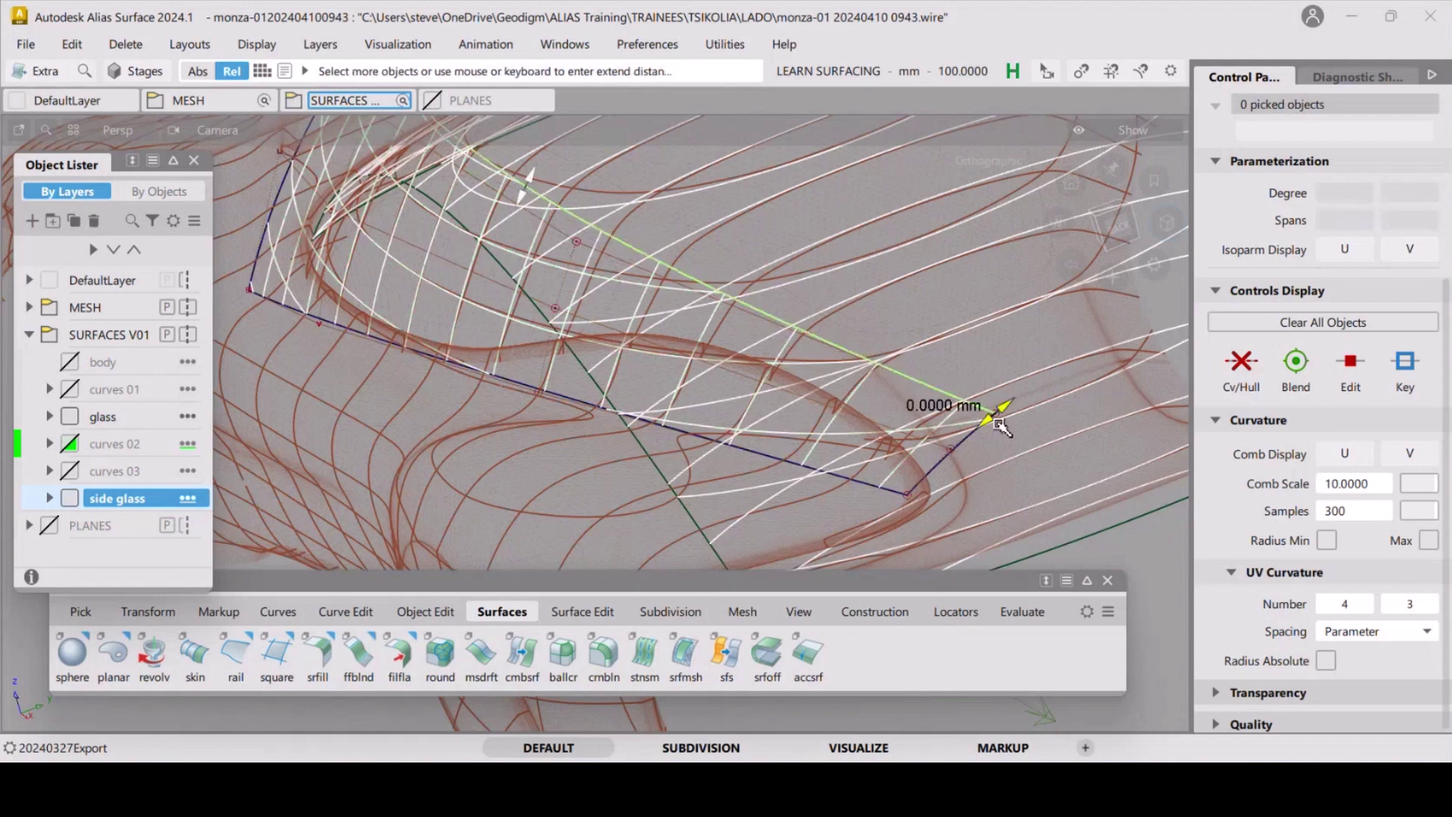
mouse_move(927, 377)
alt+shift+mouse_down()
mouse_move(951, 507)
mouse_move(981, 481)
alt+shift+mouse_up()
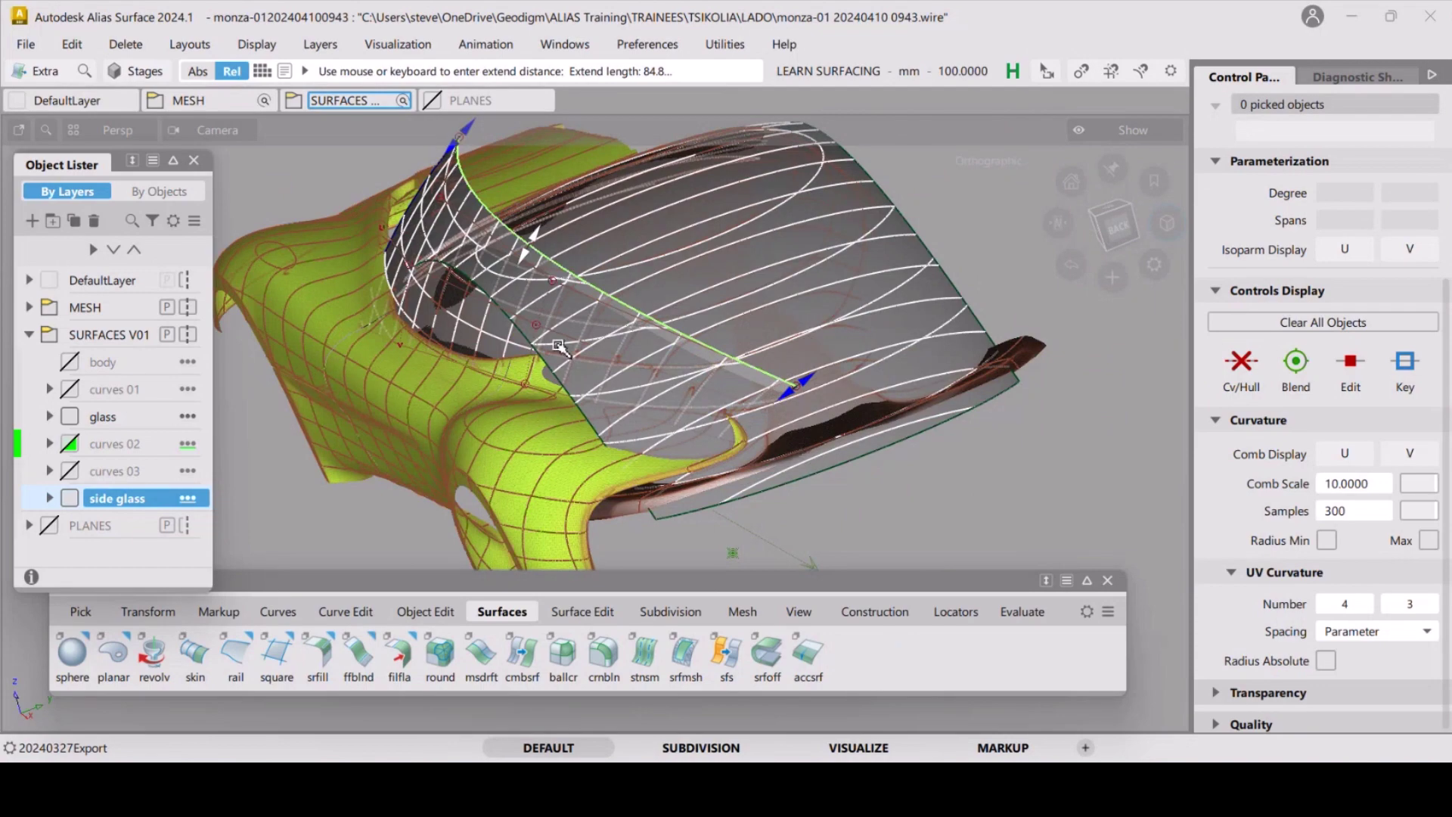
Intersect the side glass with the main glass surface, creating curves on both surfaces with history.
alt+shift+drag(560, 347, 555, 424)
alt+shift+right_drag(522, 351, 362, 226)
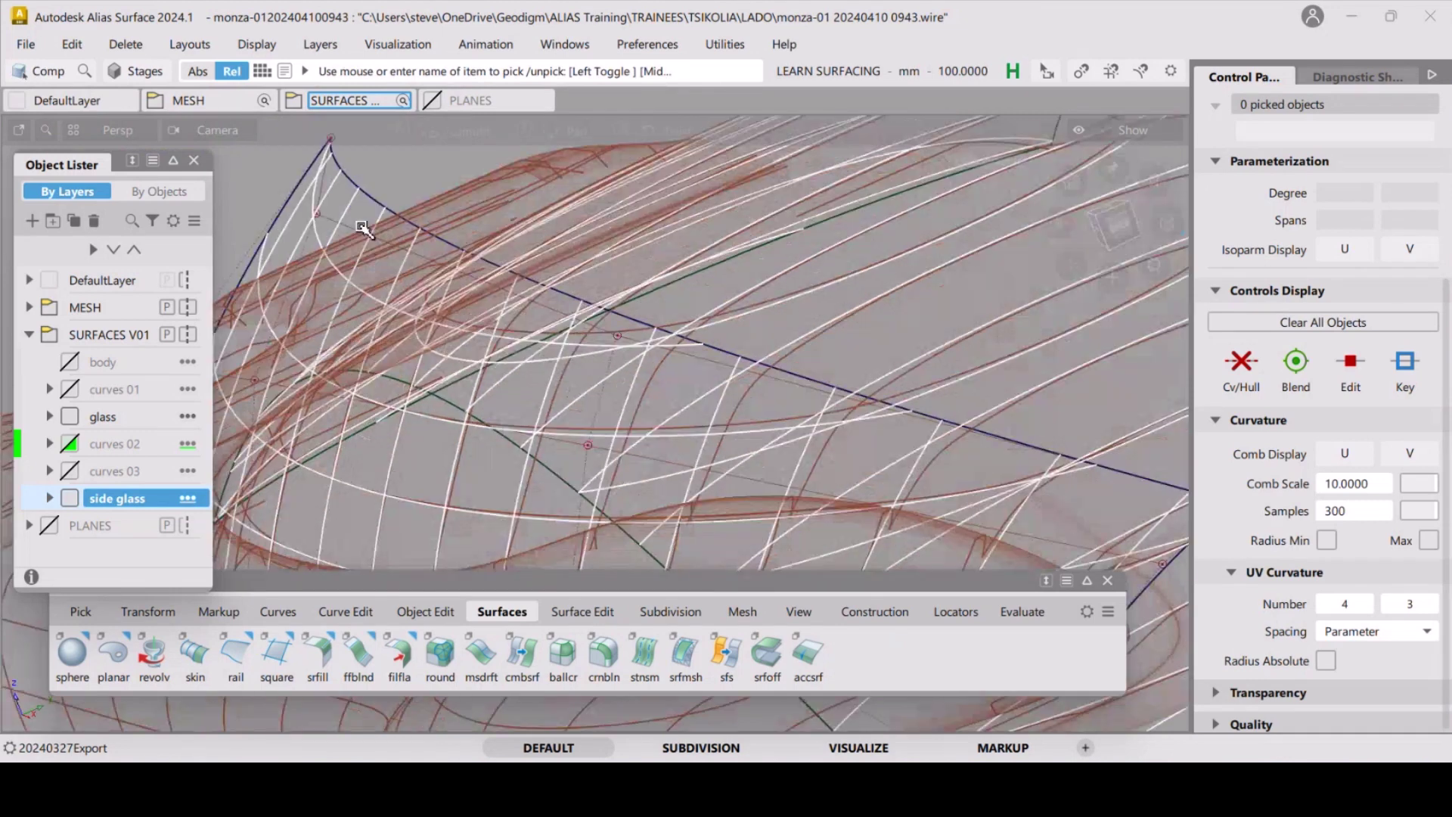
click(361, 226)
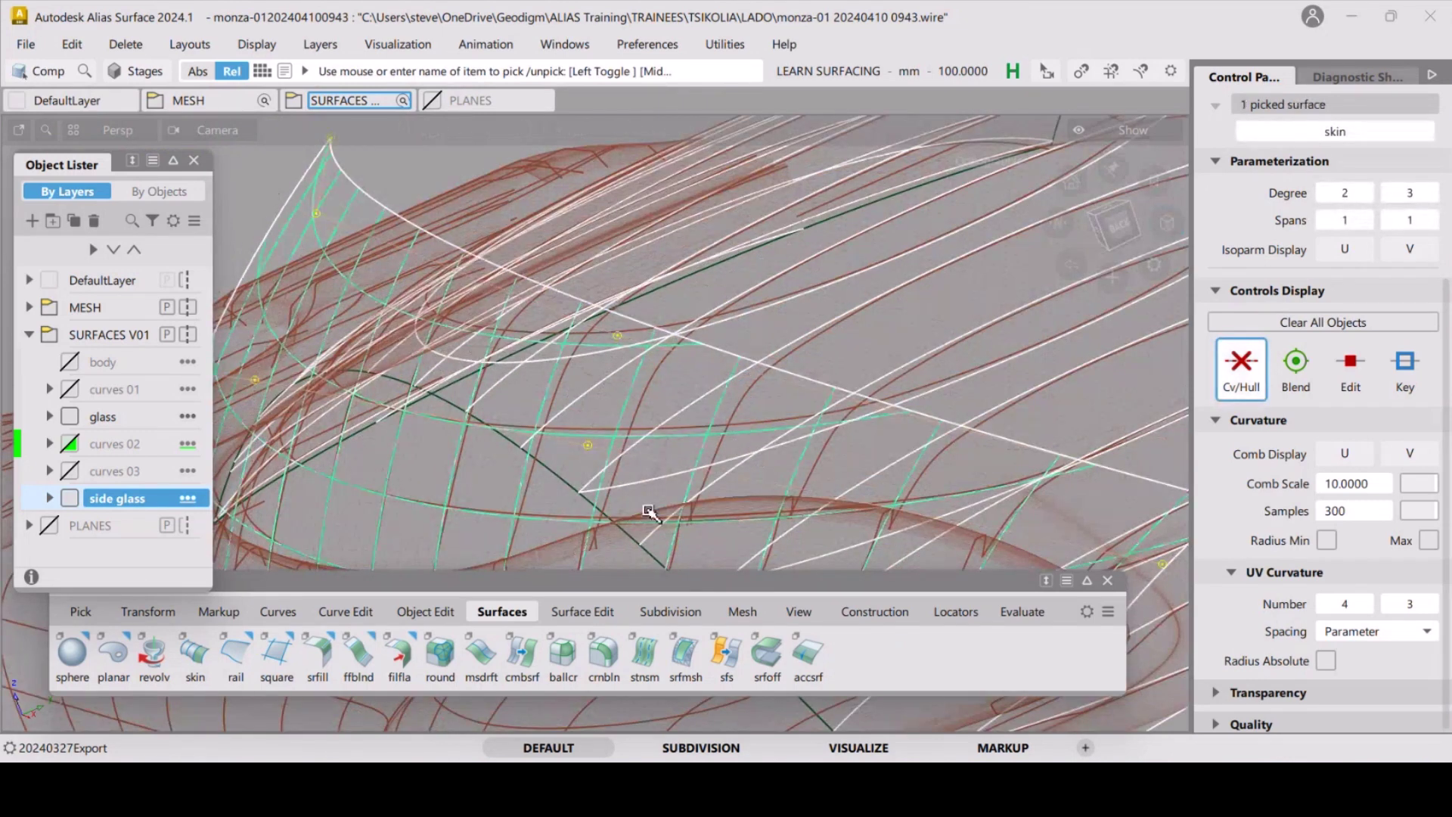
click(568, 612)
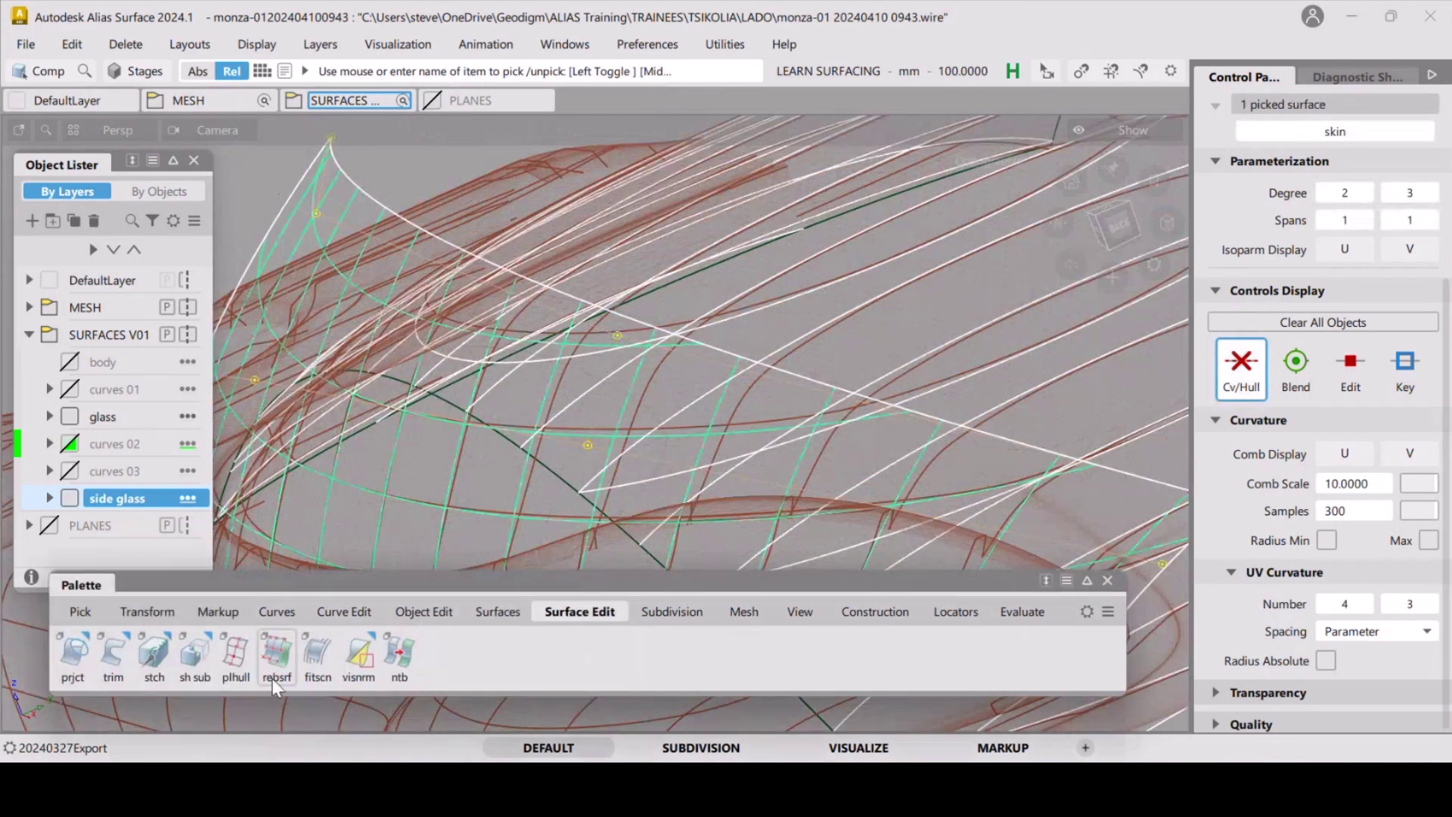
drag(80, 661, 115, 696)
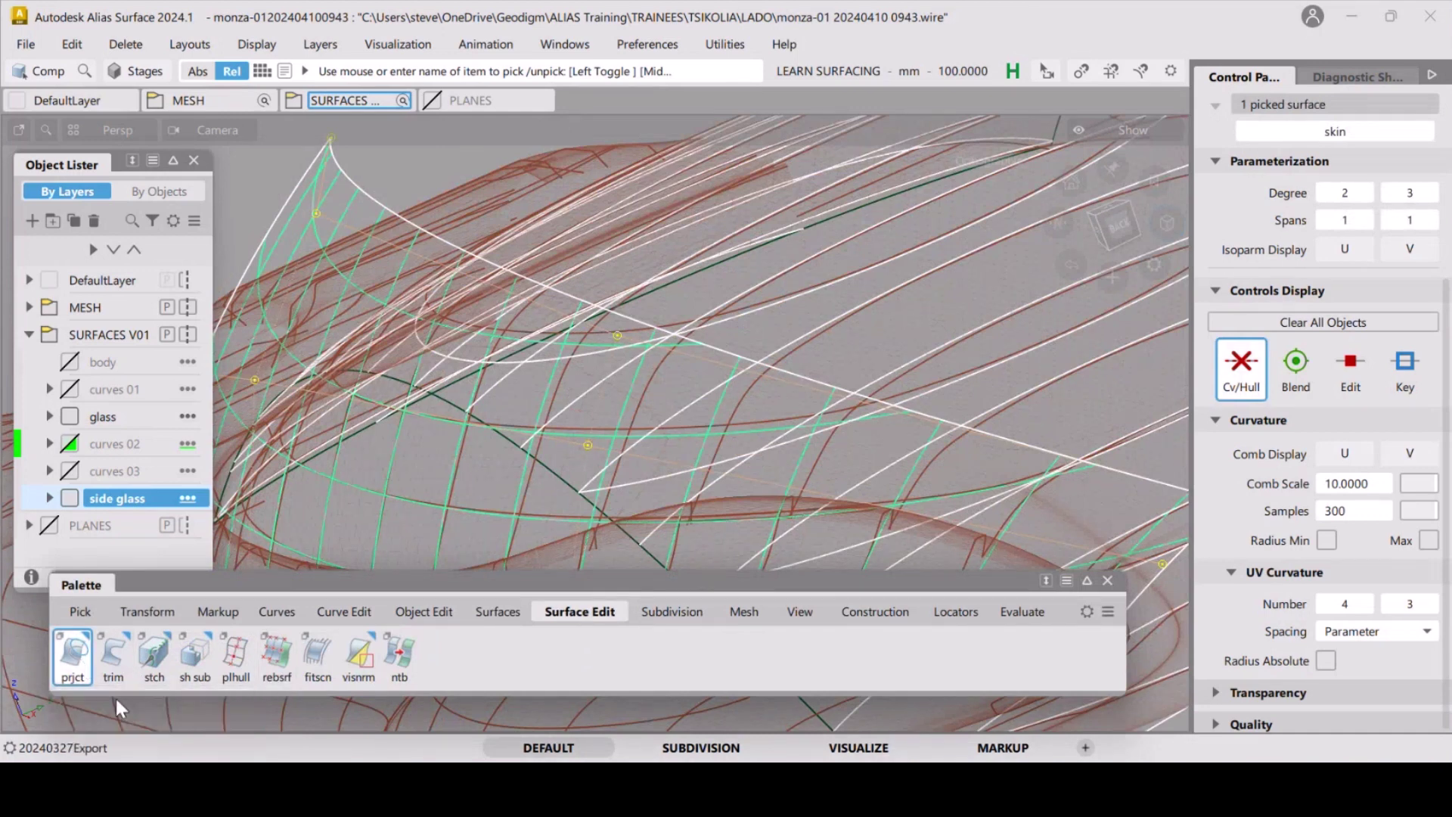
drag(73, 652, 121, 677)
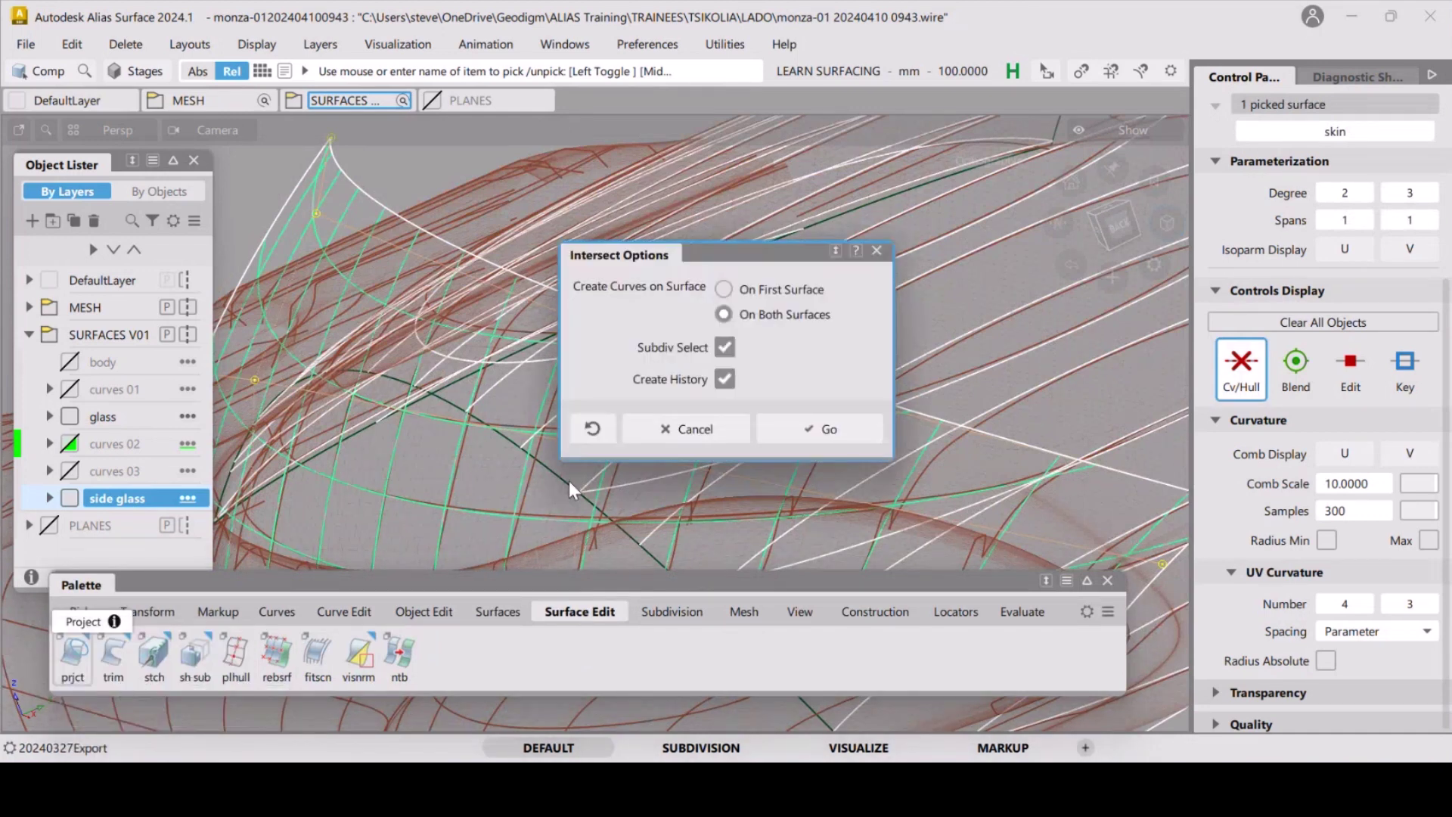
click(826, 429)
alt+shift+drag(809, 268, 1054, 334)
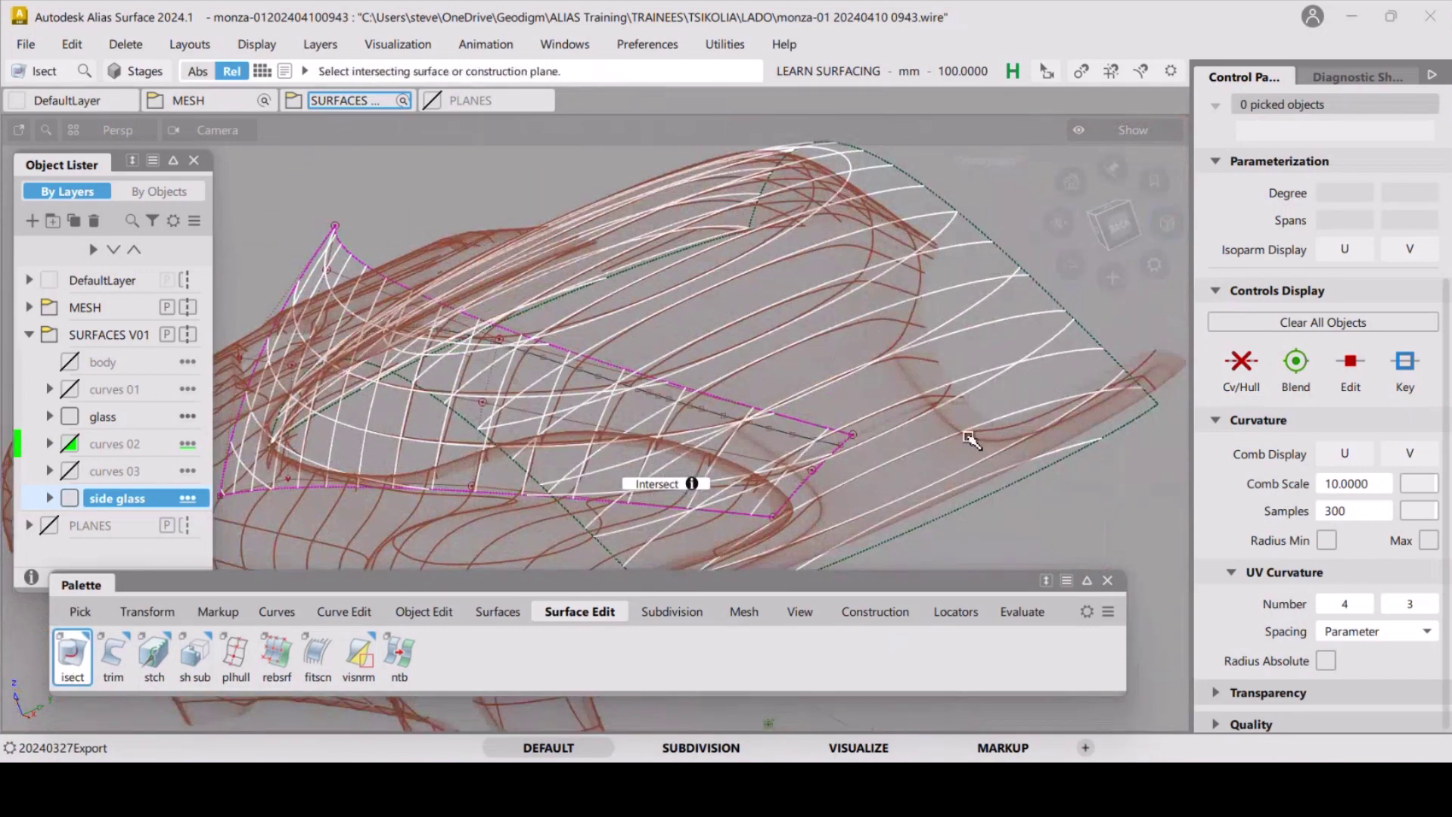
mouse_move(672, 383)
alt+shift+mouse_down()
mouse_move(642, 402)
mouse_move(658, 404)
alt+shift+mouse_up()
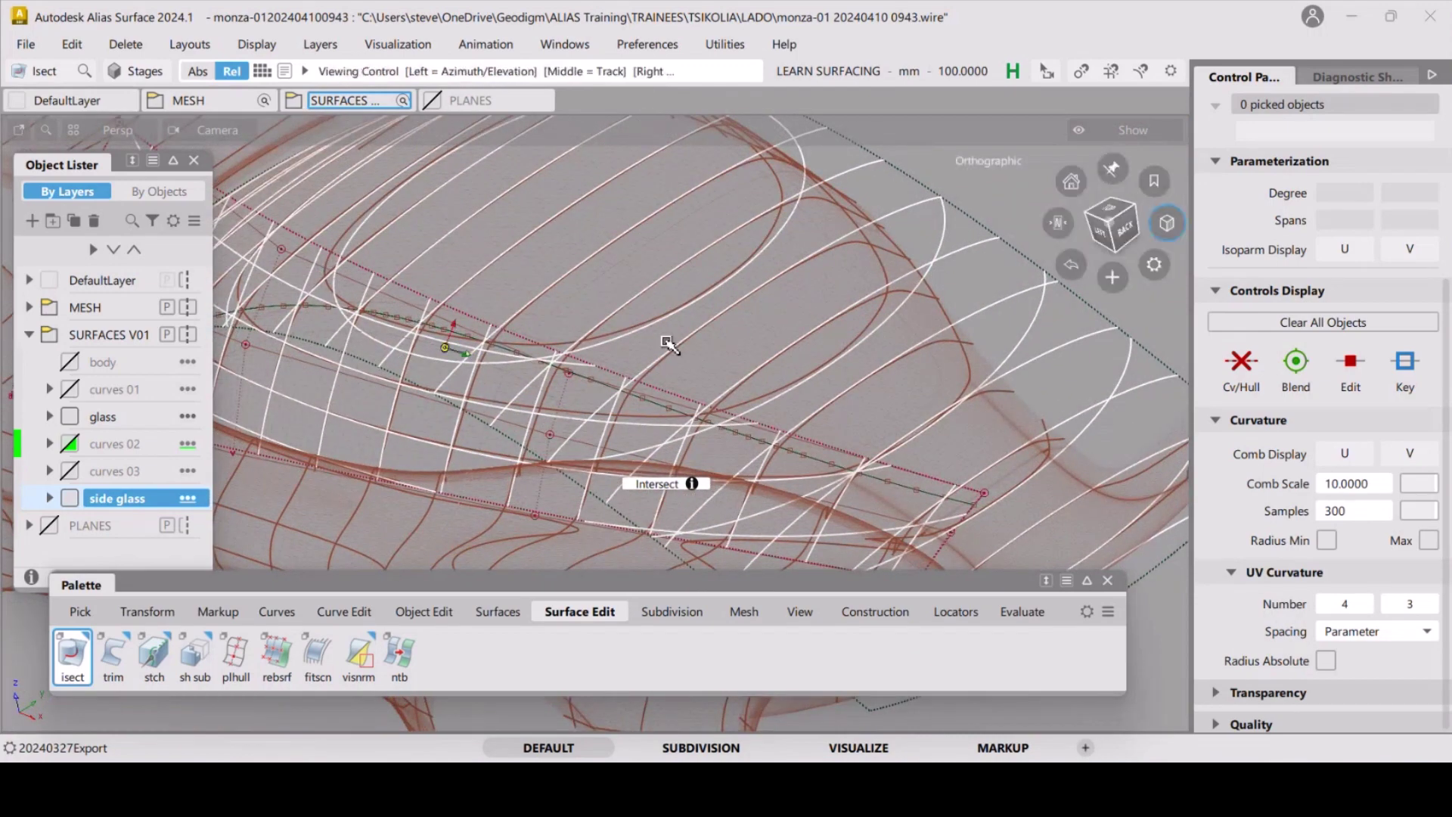
Adjust the CVs of the side glass's inner row nearer the narrow end to refine its fit and the intersection line.
mouse_move(801, 354)
alt+shift+mouse_down()
mouse_move(678, 334)
mouse_move(747, 349)
mouse_move(764, 371)
alt+shift+mouse_up()
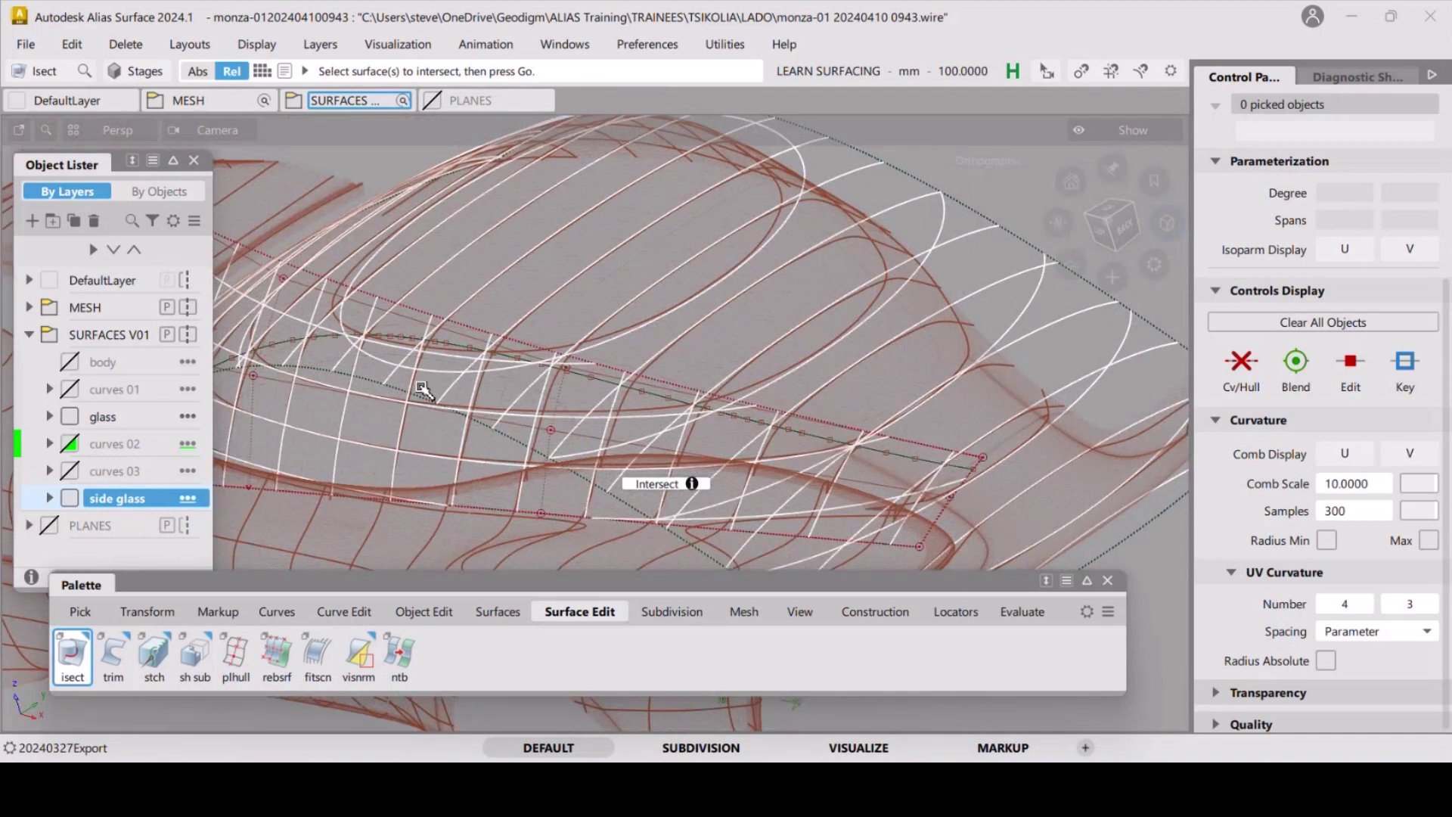
mouse_move(794, 400)
alt+shift+mouse_down()
mouse_move(828, 437)
mouse_move(779, 363)
mouse_move(713, 348)
mouse_move(783, 400)
alt+shift+mouse_up()
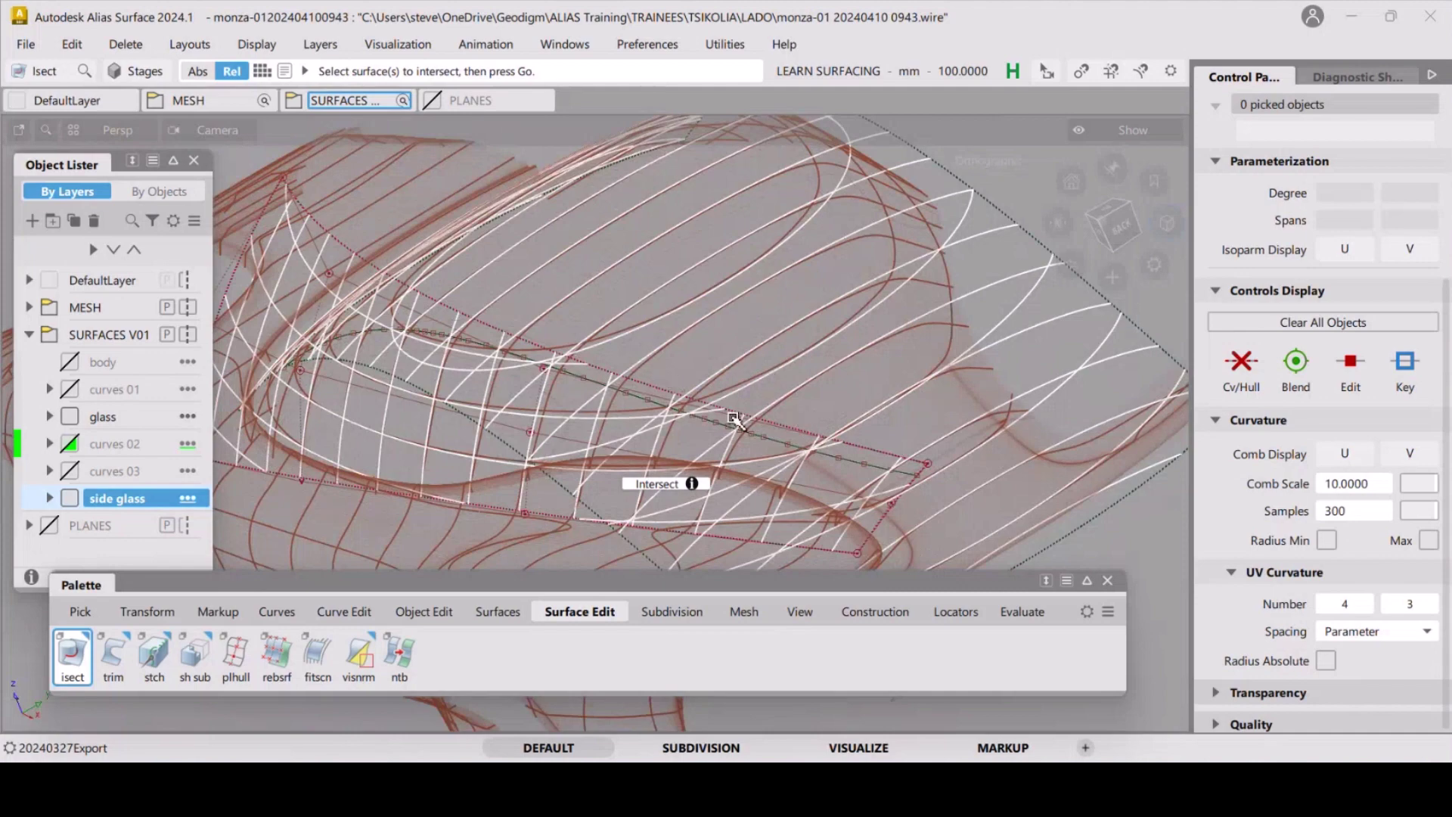
alt+shift+drag(641, 377, 614, 390)
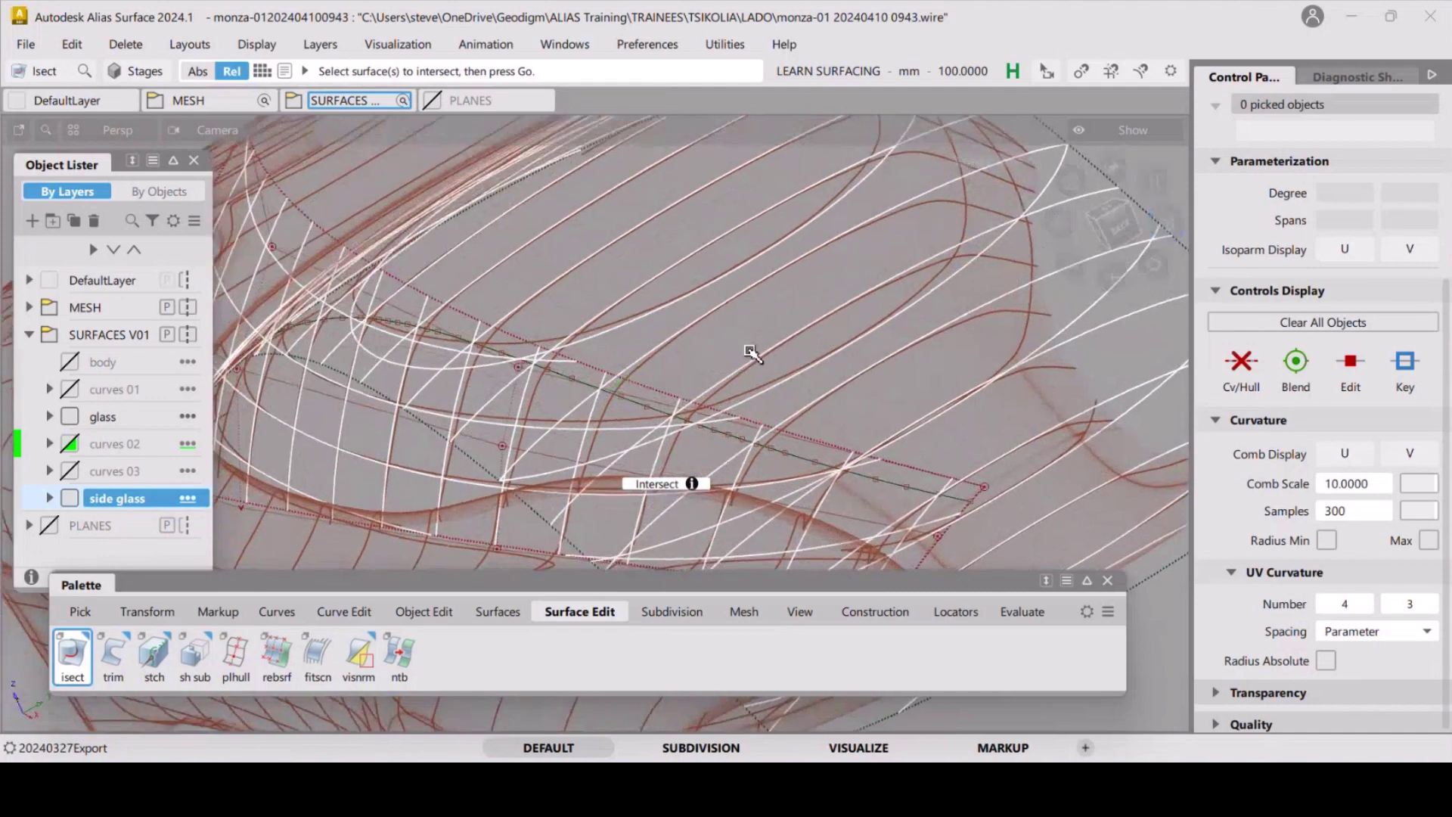
click(520, 369)
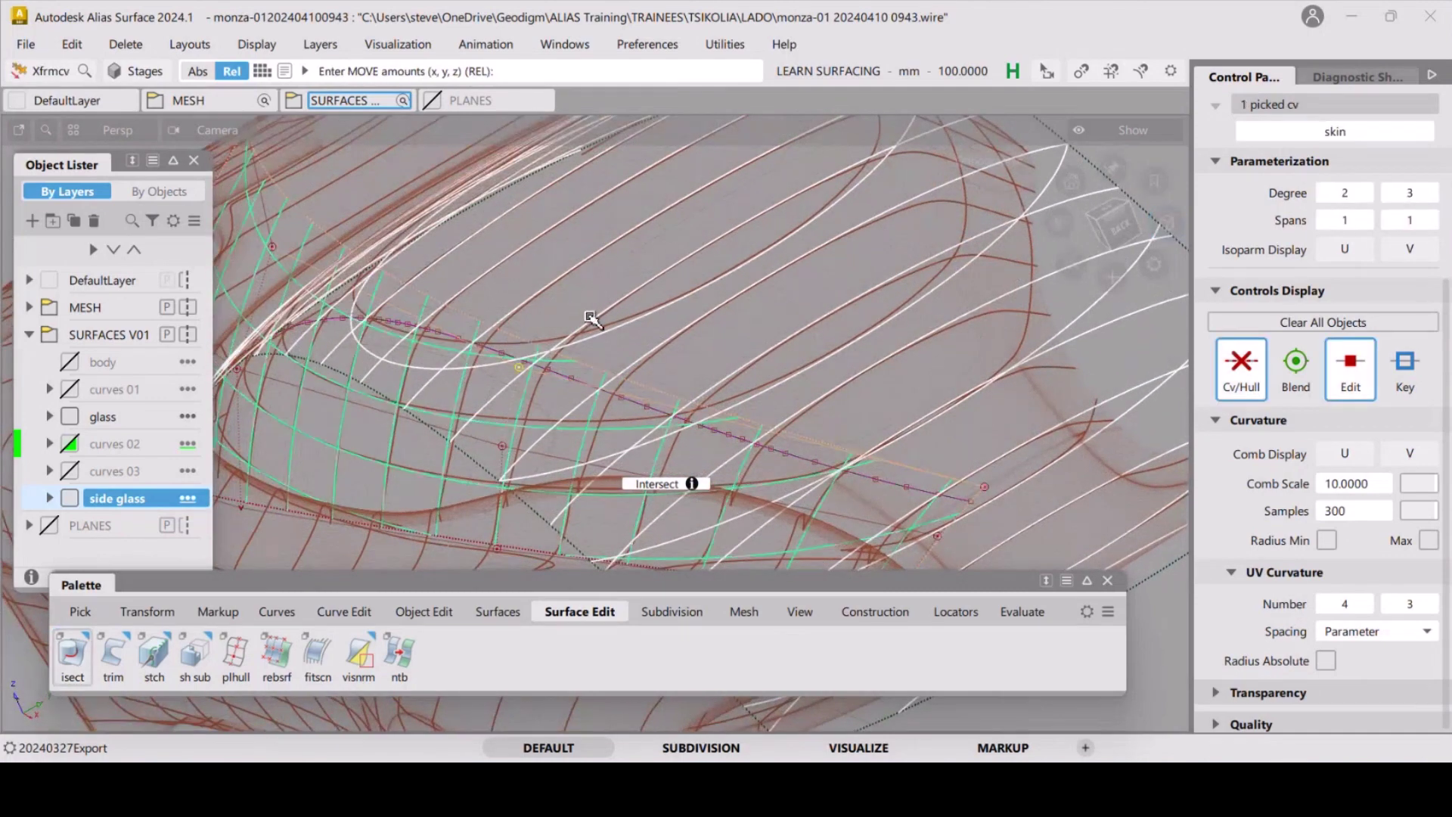
middle_drag(573, 299, 631, 284)
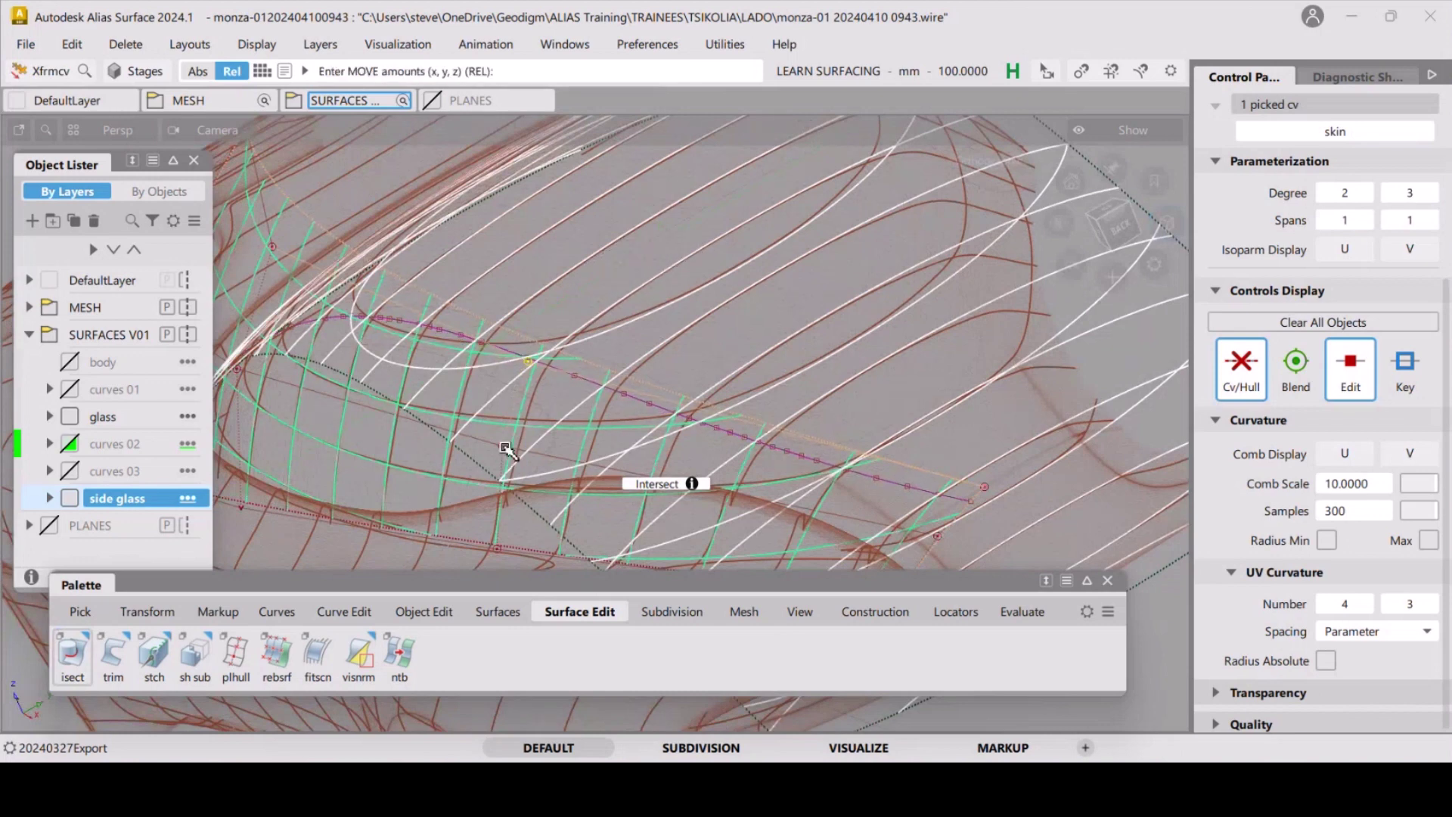
right_drag(502, 437, 519, 529)
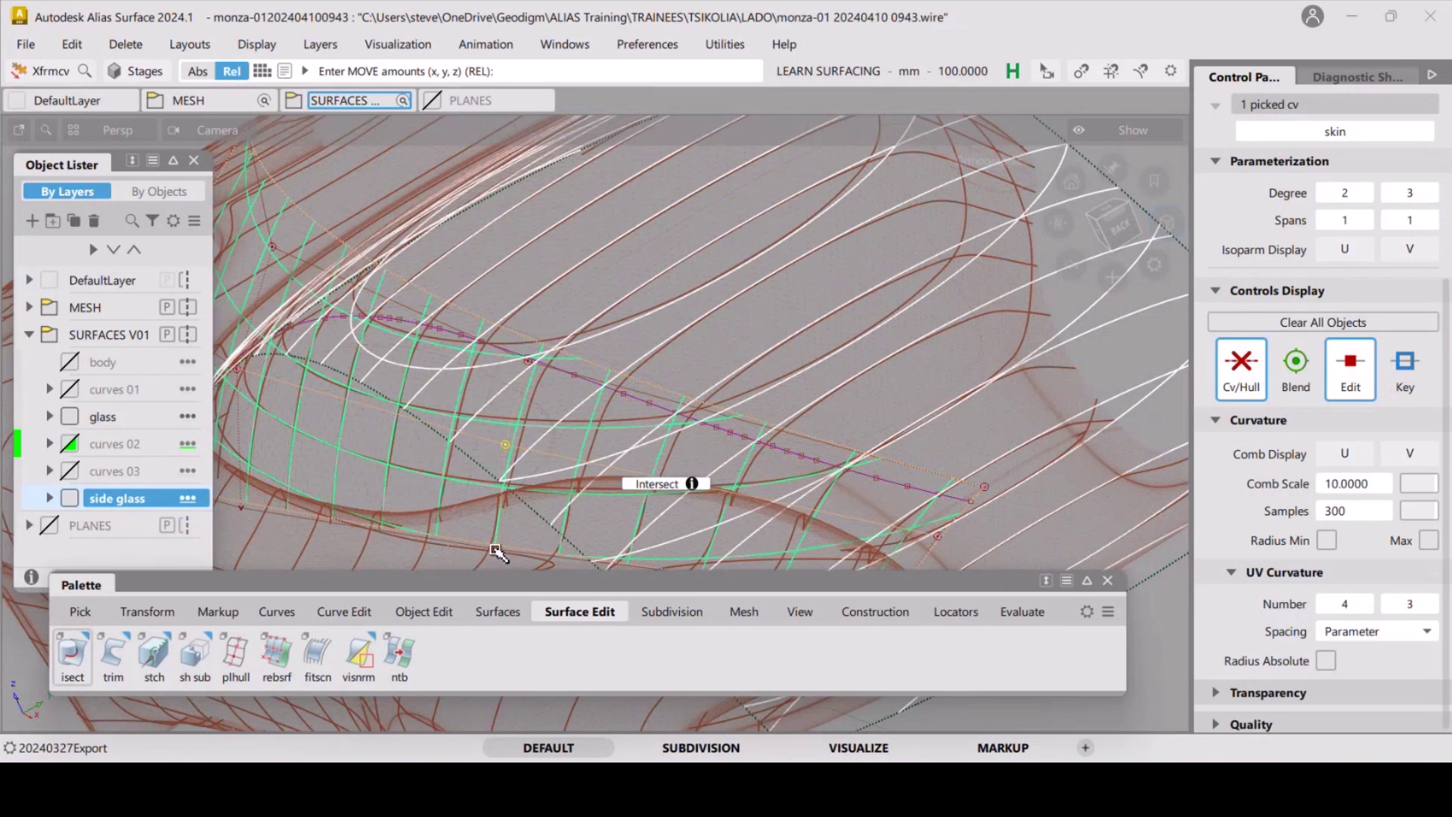
alt+shift+drag(681, 465, 743, 343)
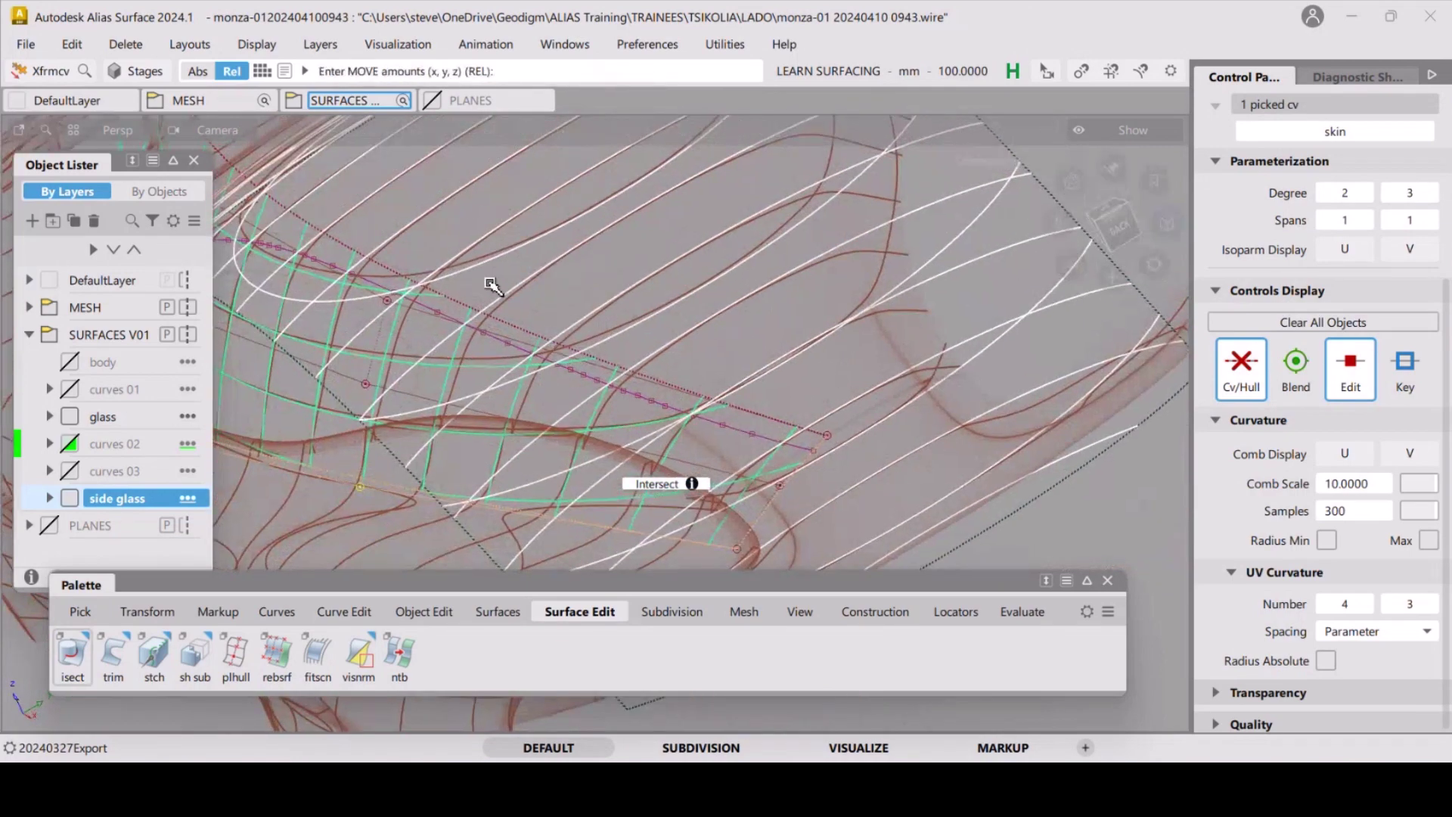
key(shift+alt)
alt+shift+drag(665, 342, 650, 378)
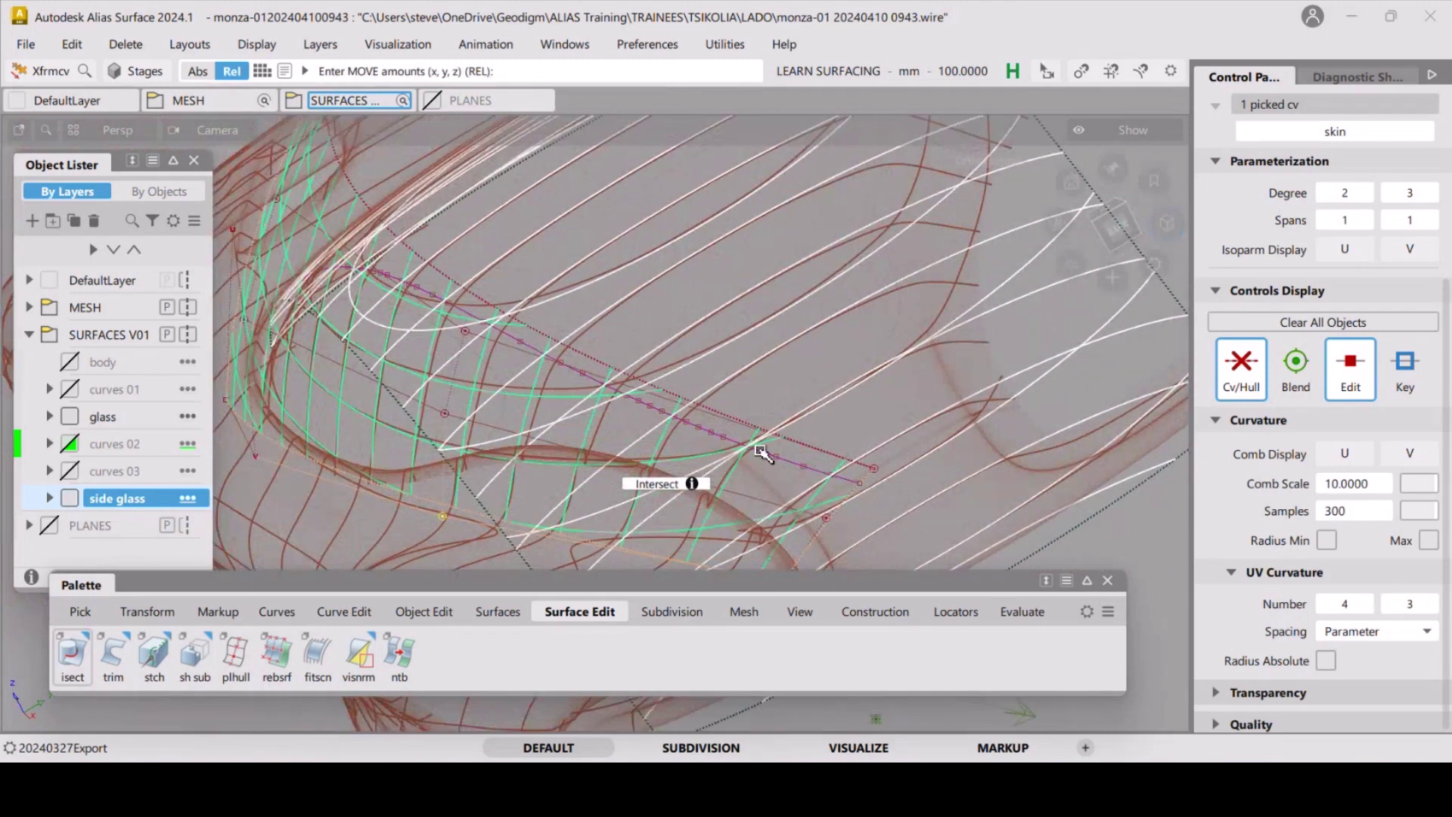
key(shift+alt)
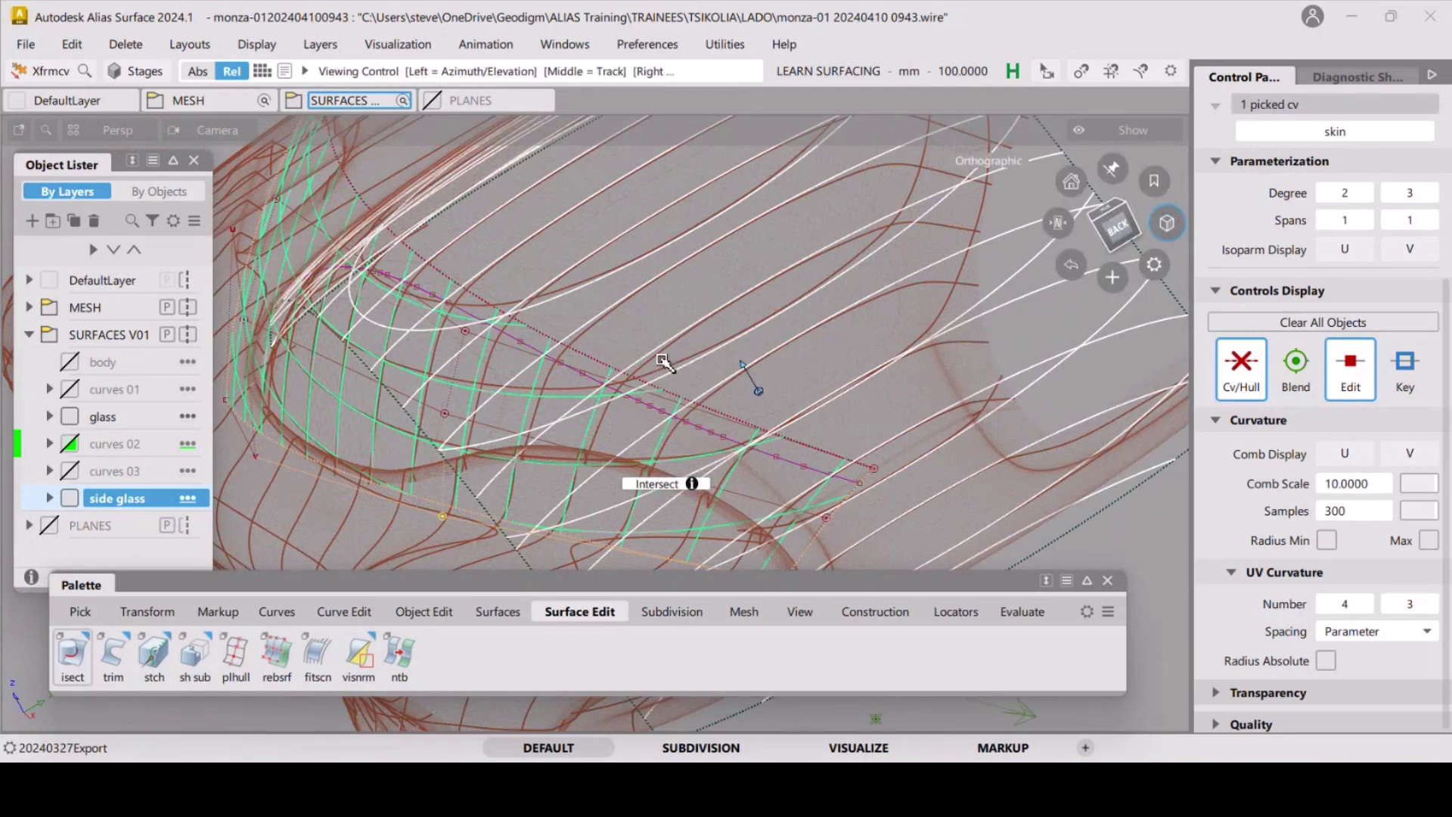
Examine how the side glass and its intersection line sit against the mesh and the main glass from several angles.
alt+shift+drag(664, 362, 665, 343)
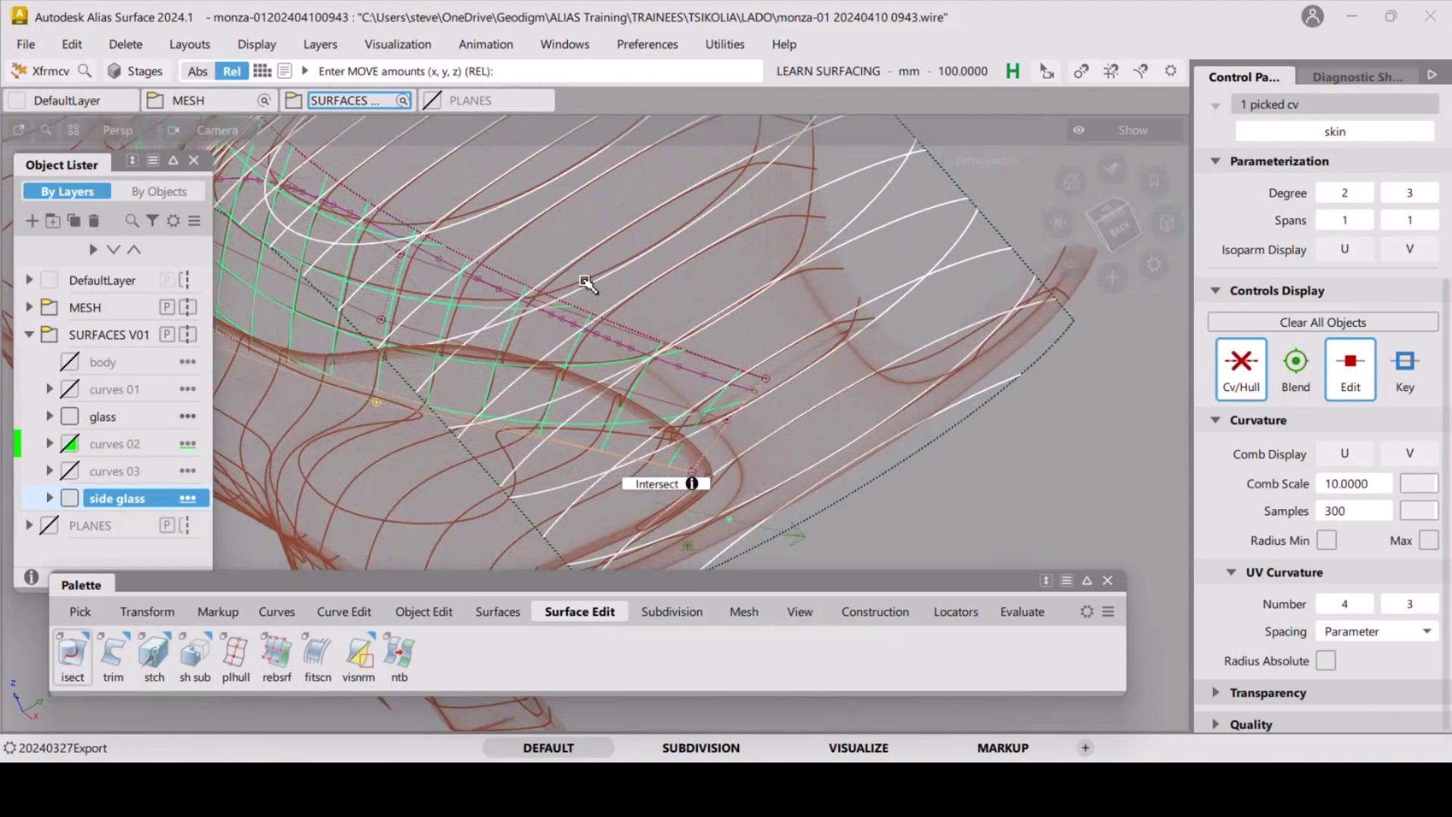
alt+shift+drag(642, 302, 561, 301)
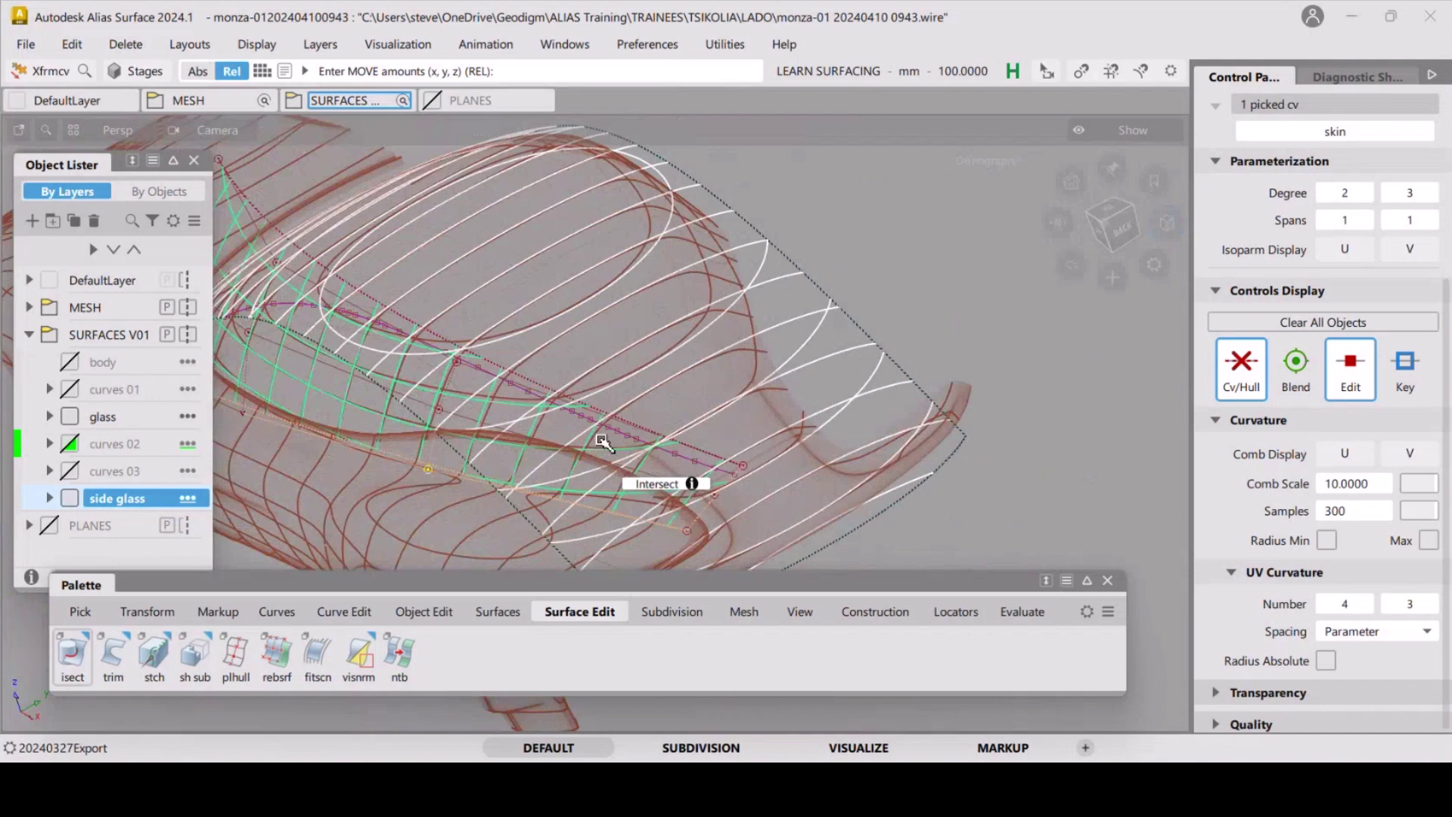
alt+shift+right_drag(600, 444, 370, 418)
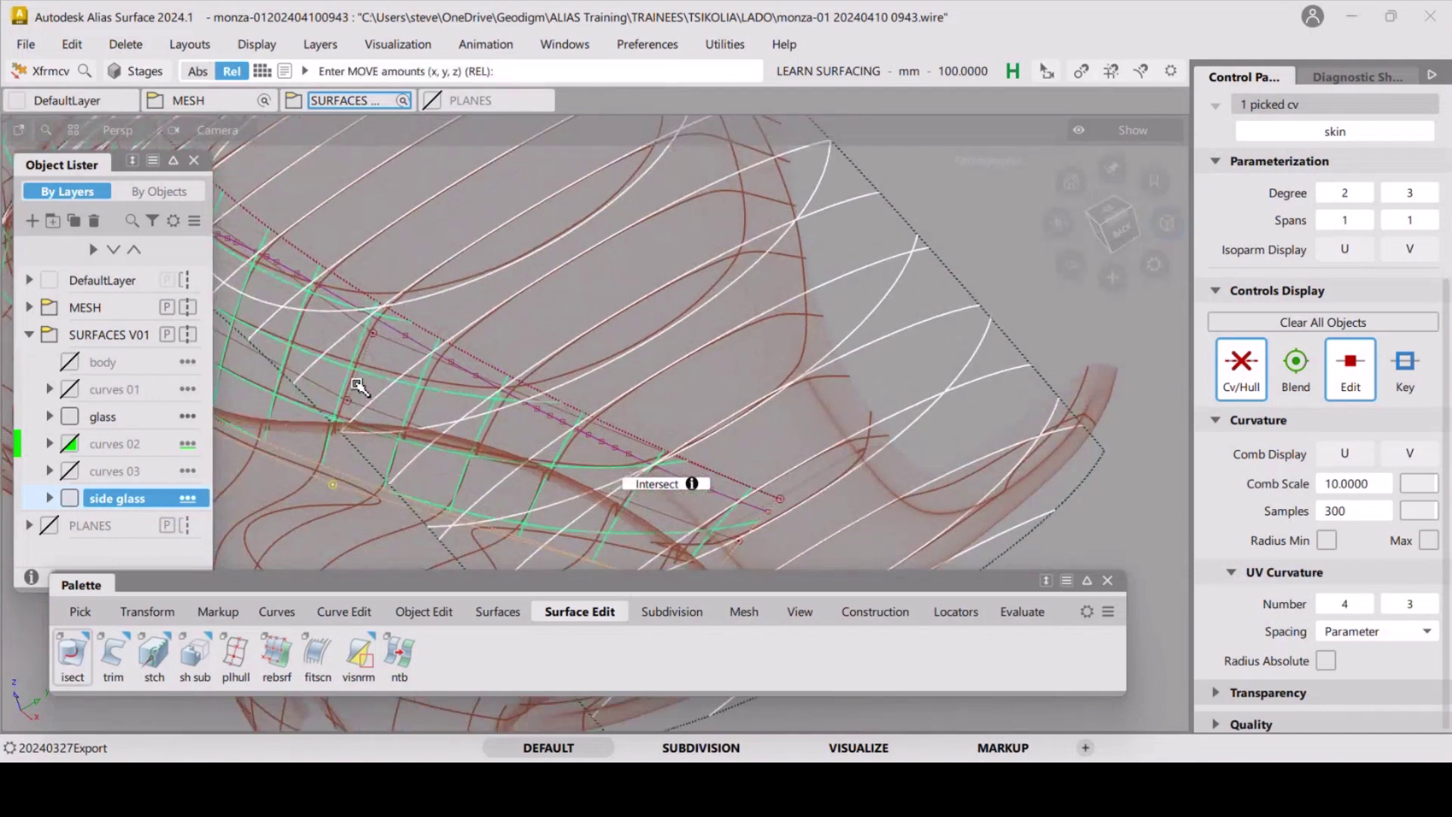
alt+shift+middle_drag(502, 366, 738, 278)
alt+shift+drag(738, 278, 801, 361)
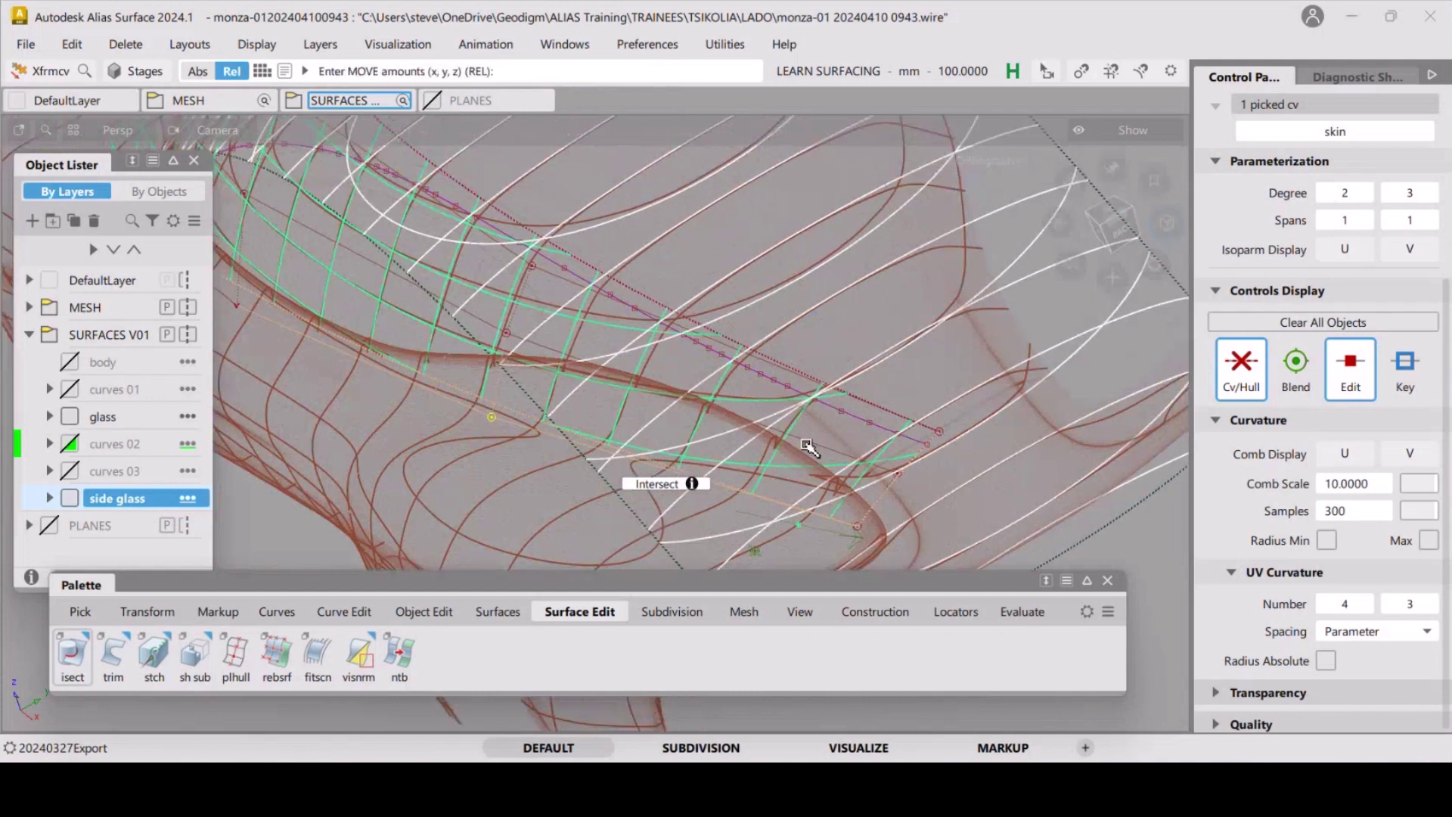
alt+shift+drag(755, 328, 620, 346)
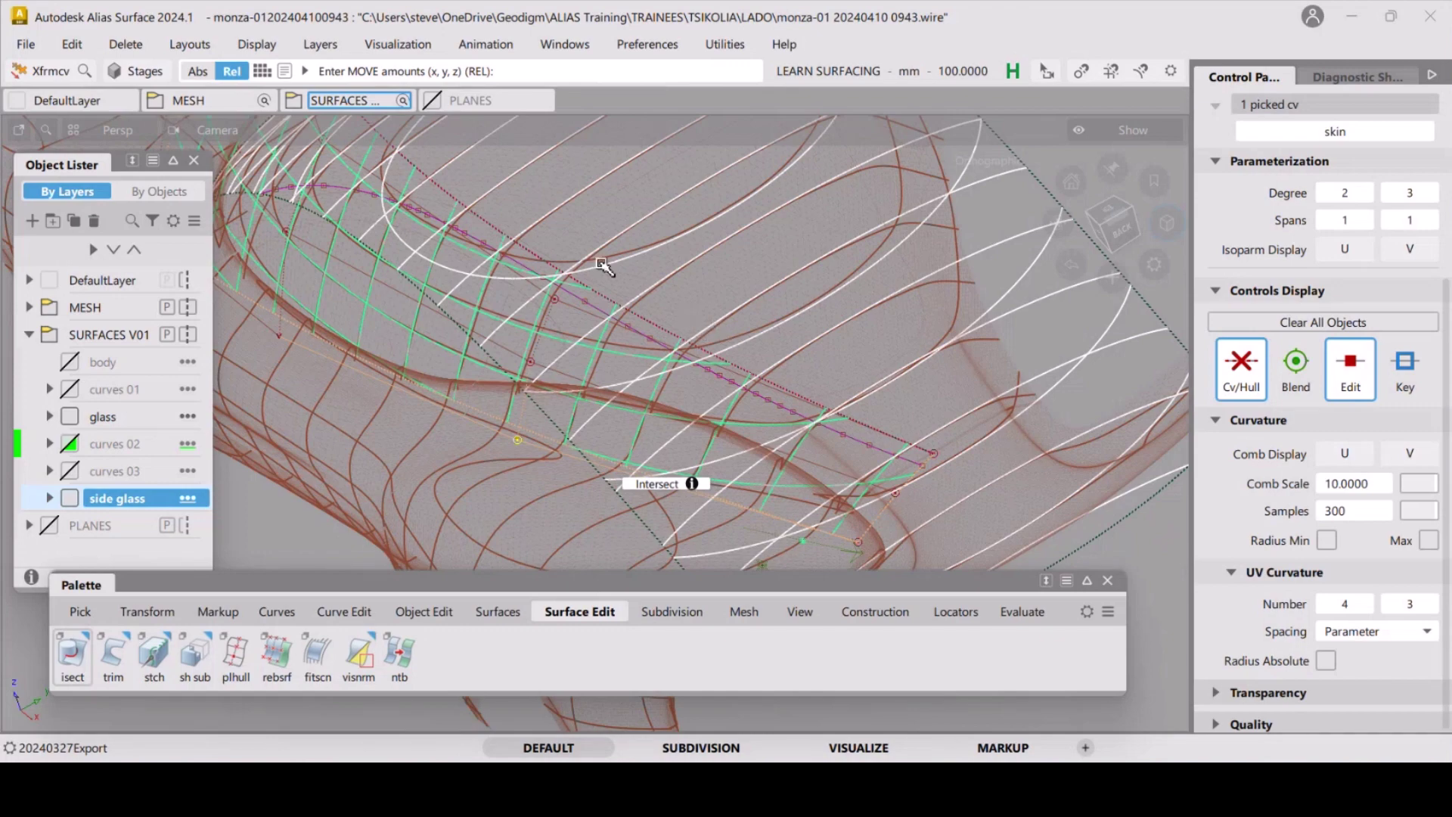
alt+shift+drag(720, 326, 637, 368)
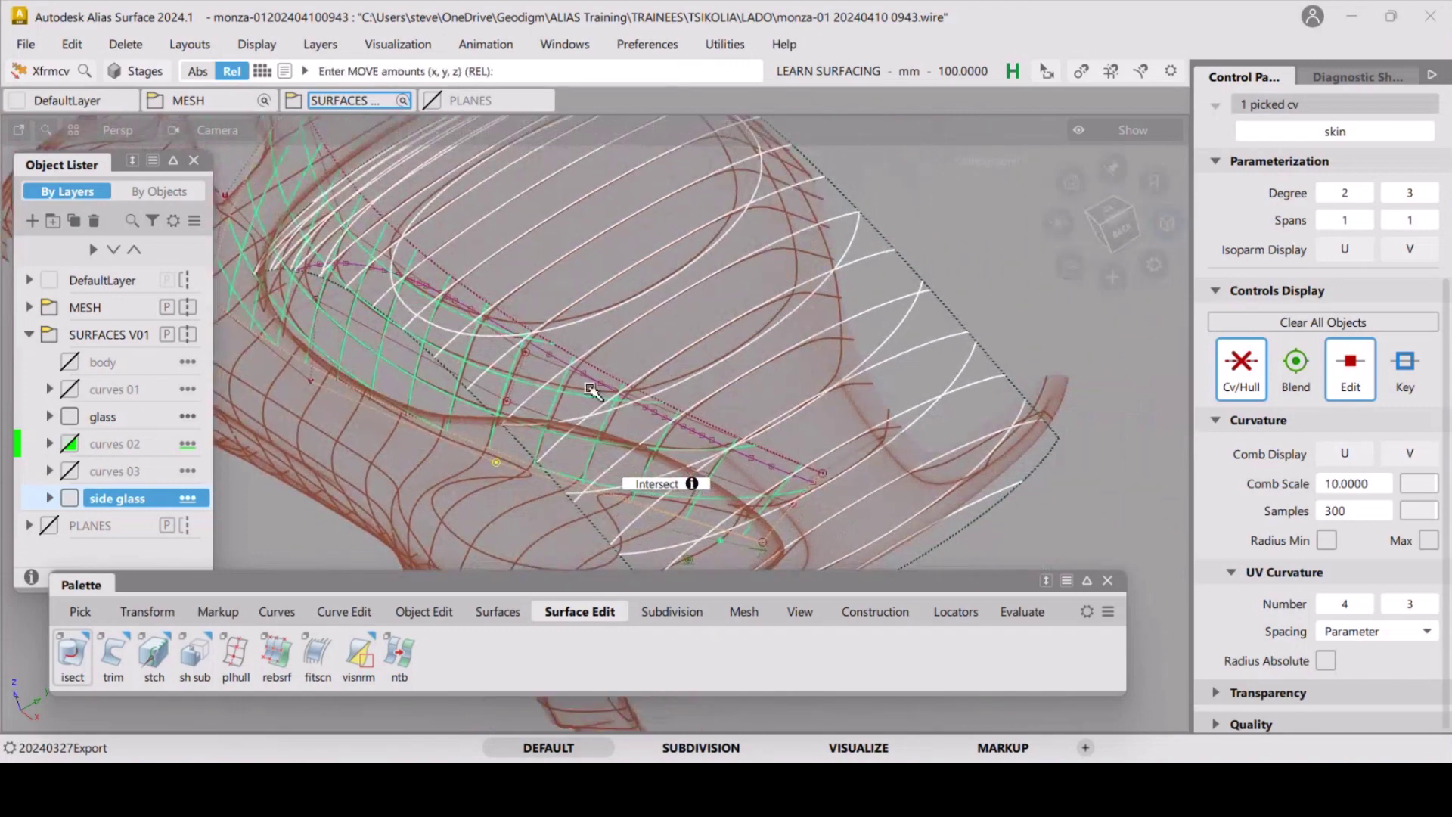
Restart moving CVs freely in XYZ and adjust the side glass's upper-row CV nearer the narrow end.
click(546, 354)
scroll(546, 354, up, 2)
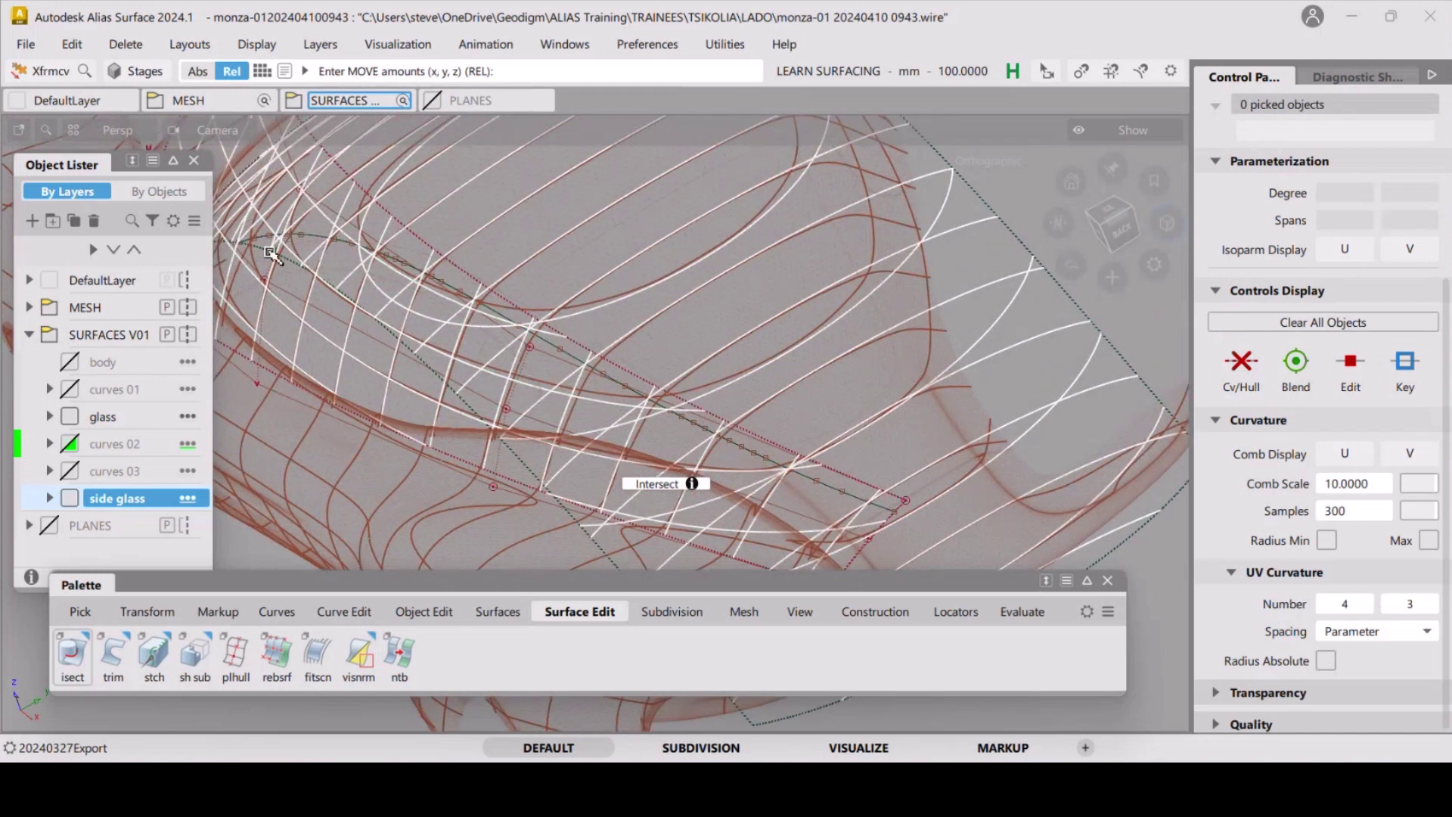
alt+shift+drag(493, 310, 692, 402)
scroll(663, 389, up, 2)
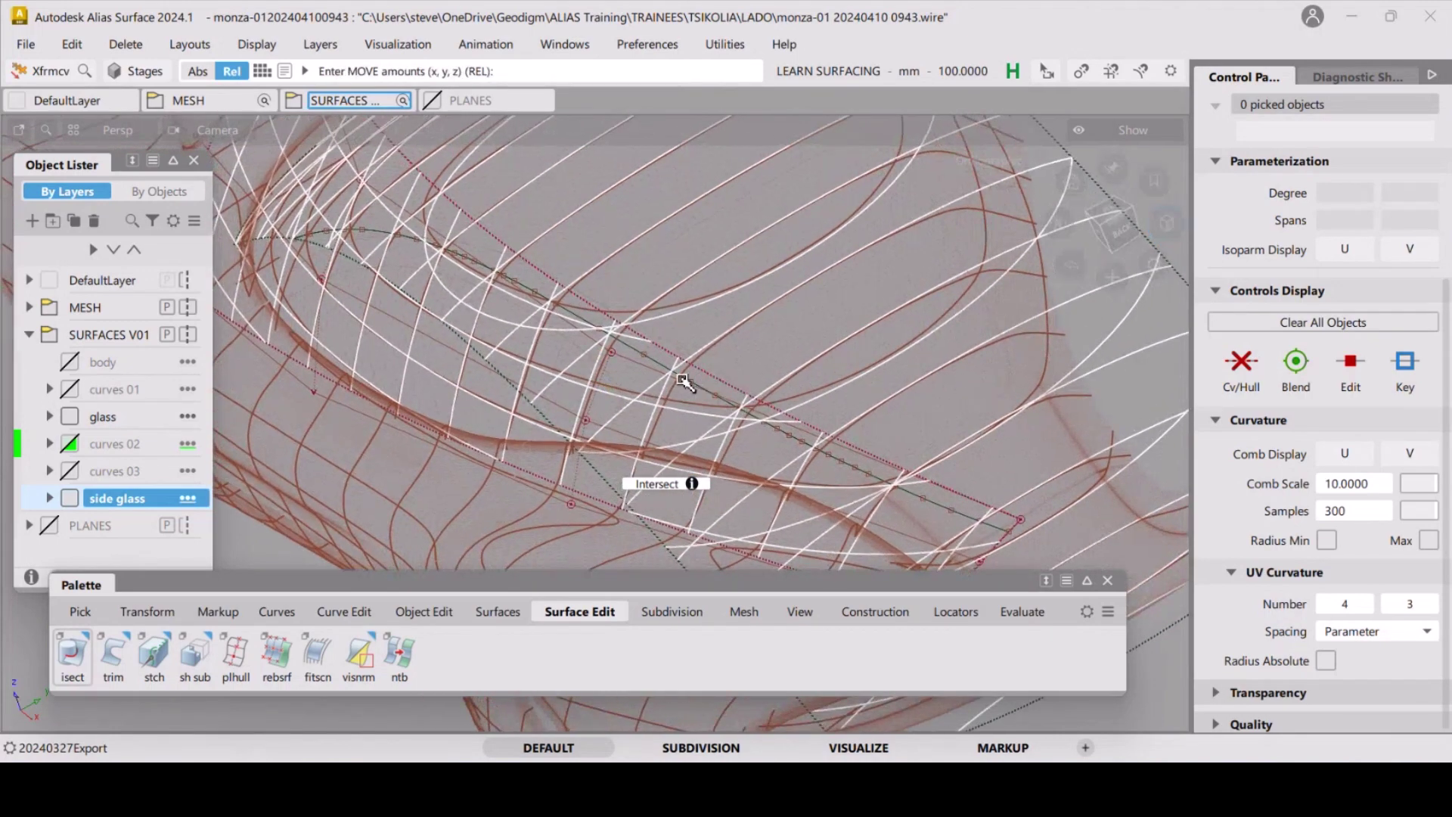
right_click(686, 363)
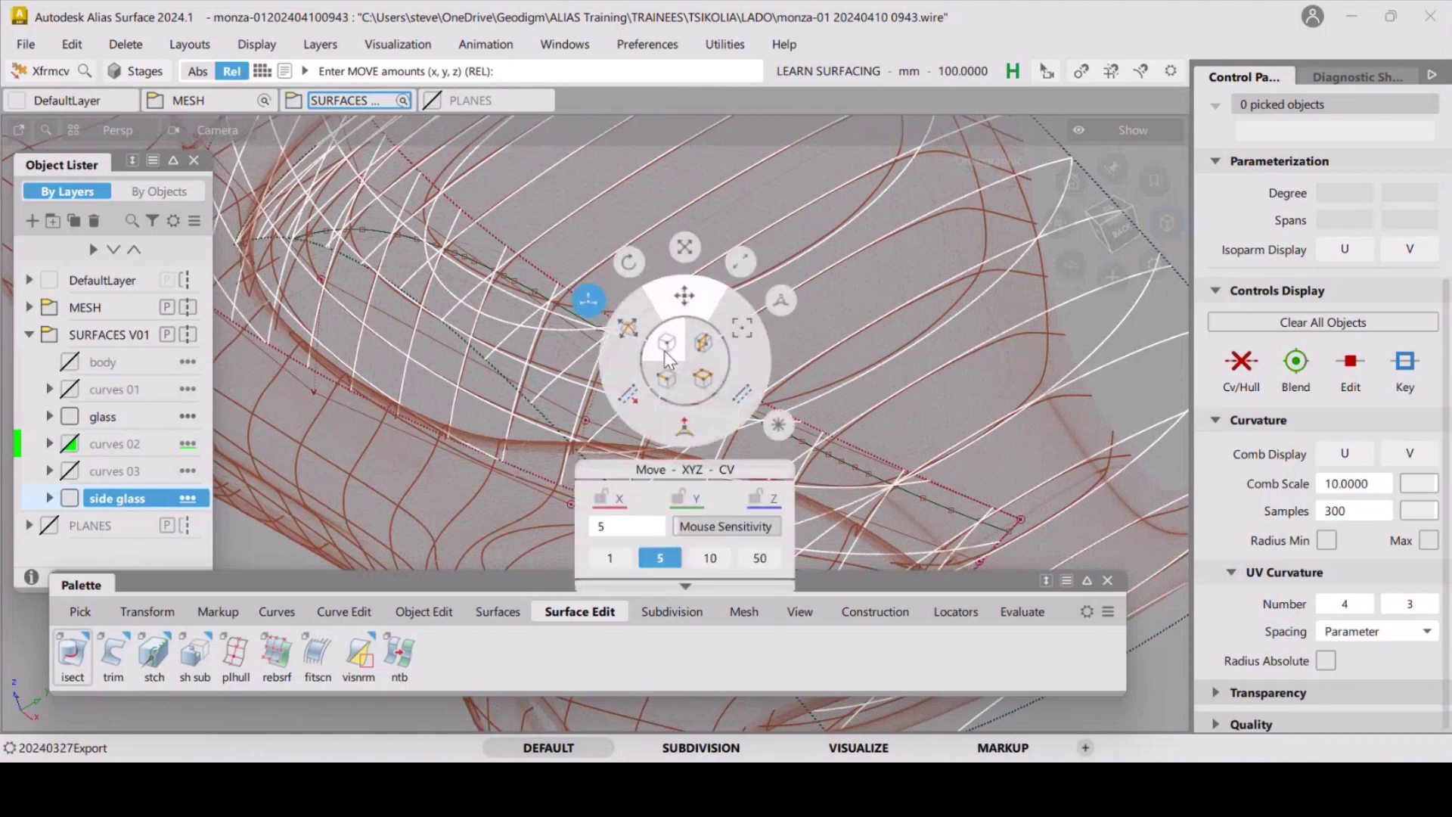
click(666, 353)
click(611, 352)
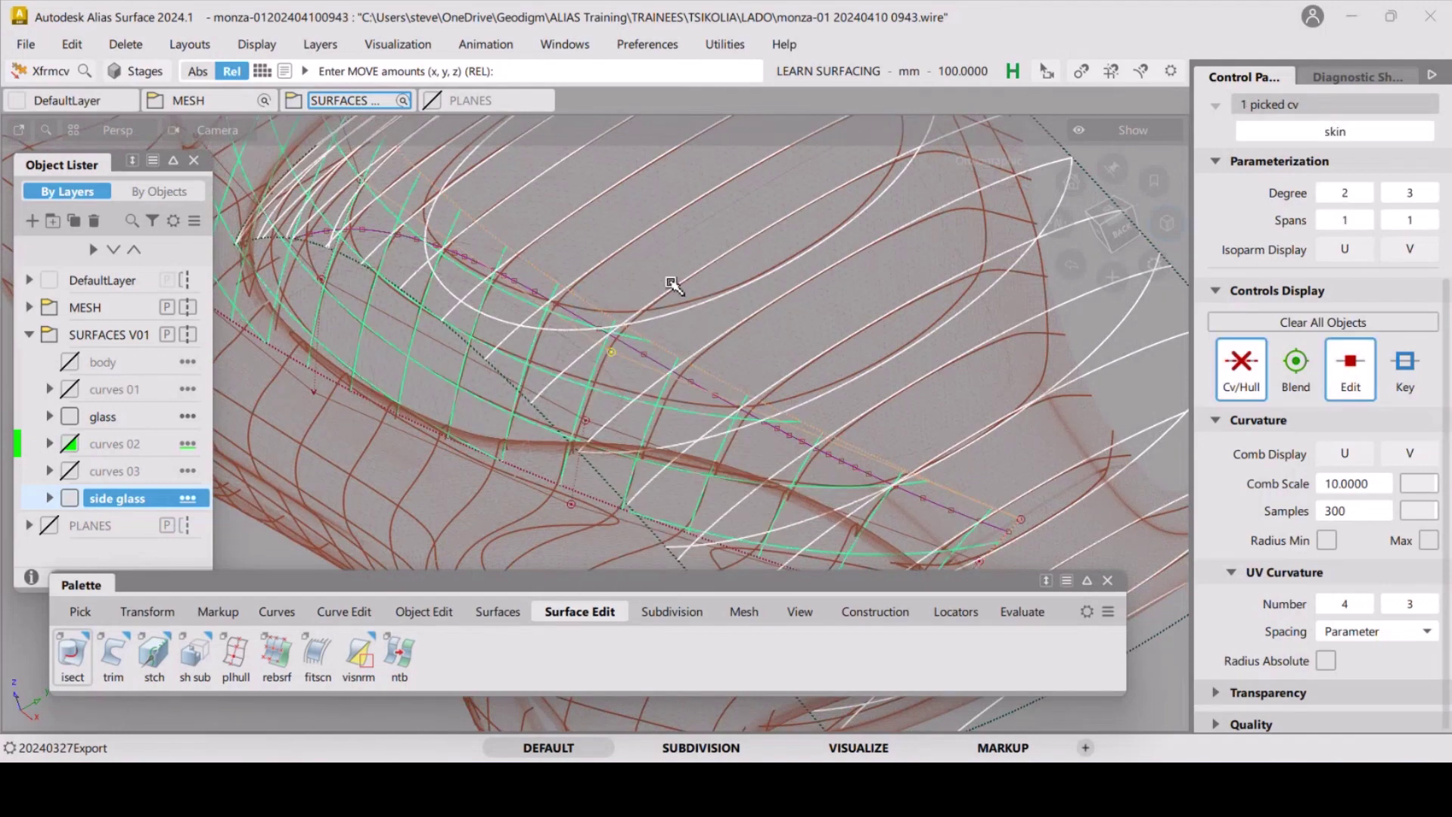
alt+shift+drag(669, 340, 454, 257)
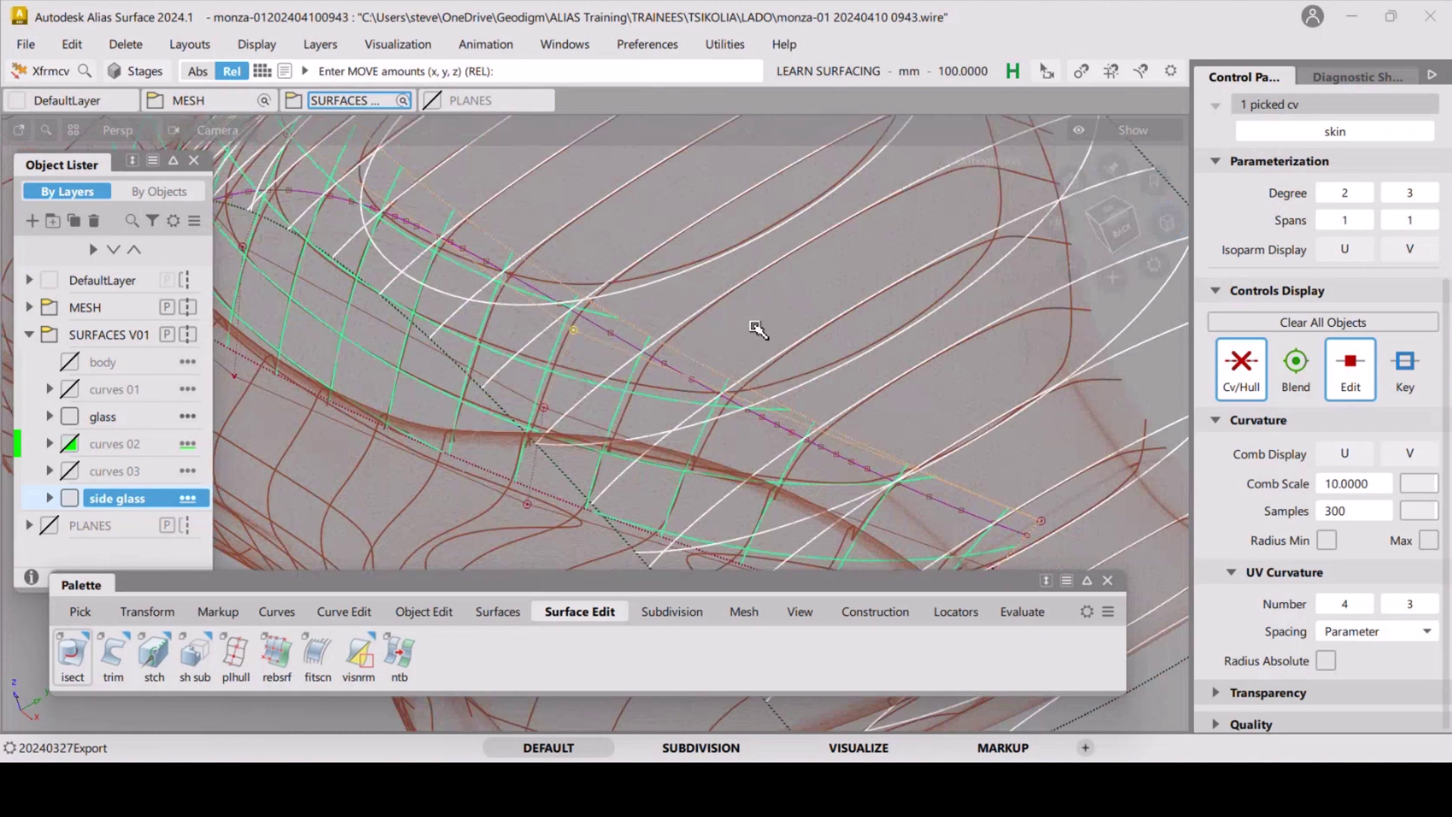
middle_drag(761, 326, 779, 299)
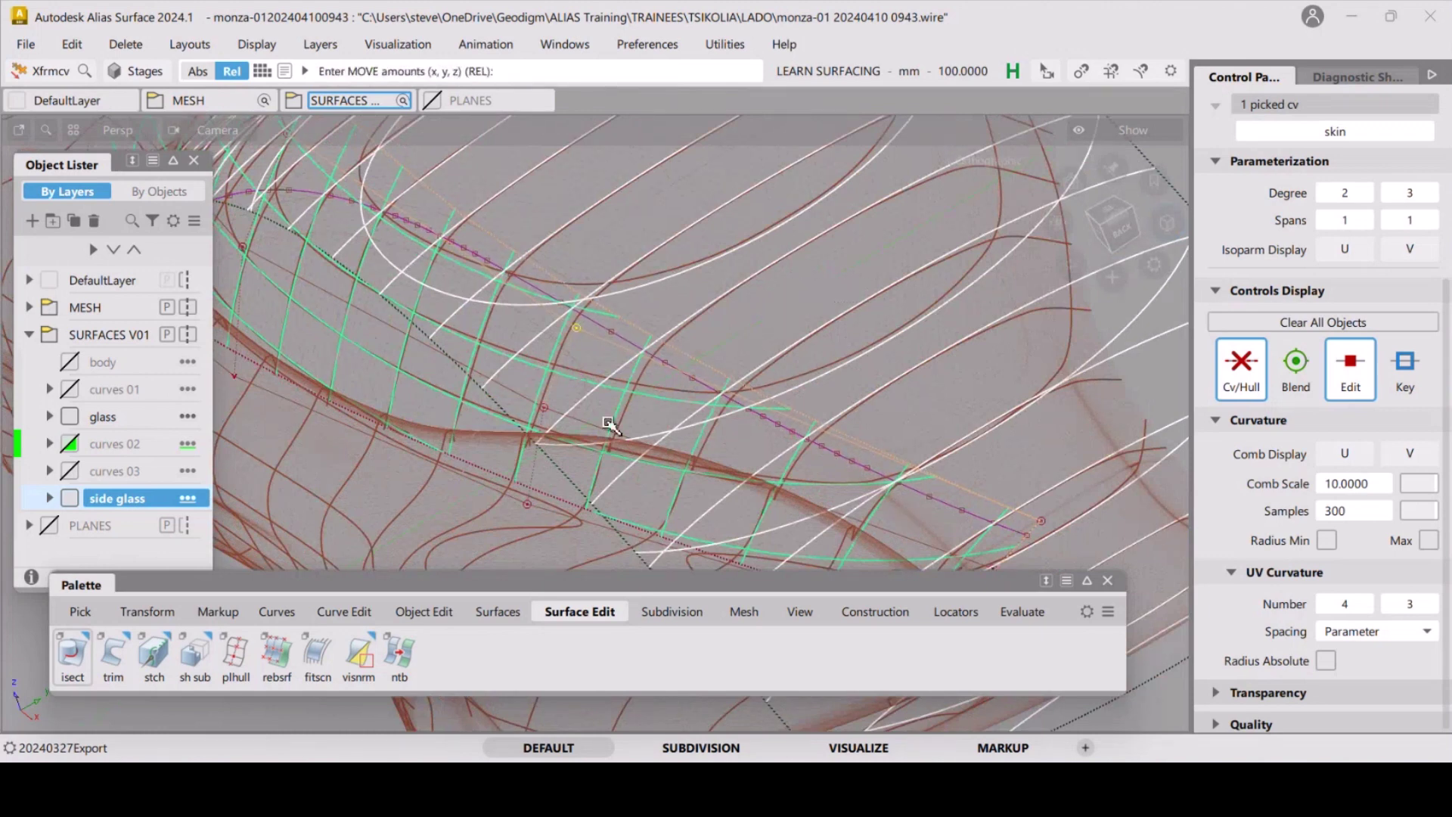
click(544, 409)
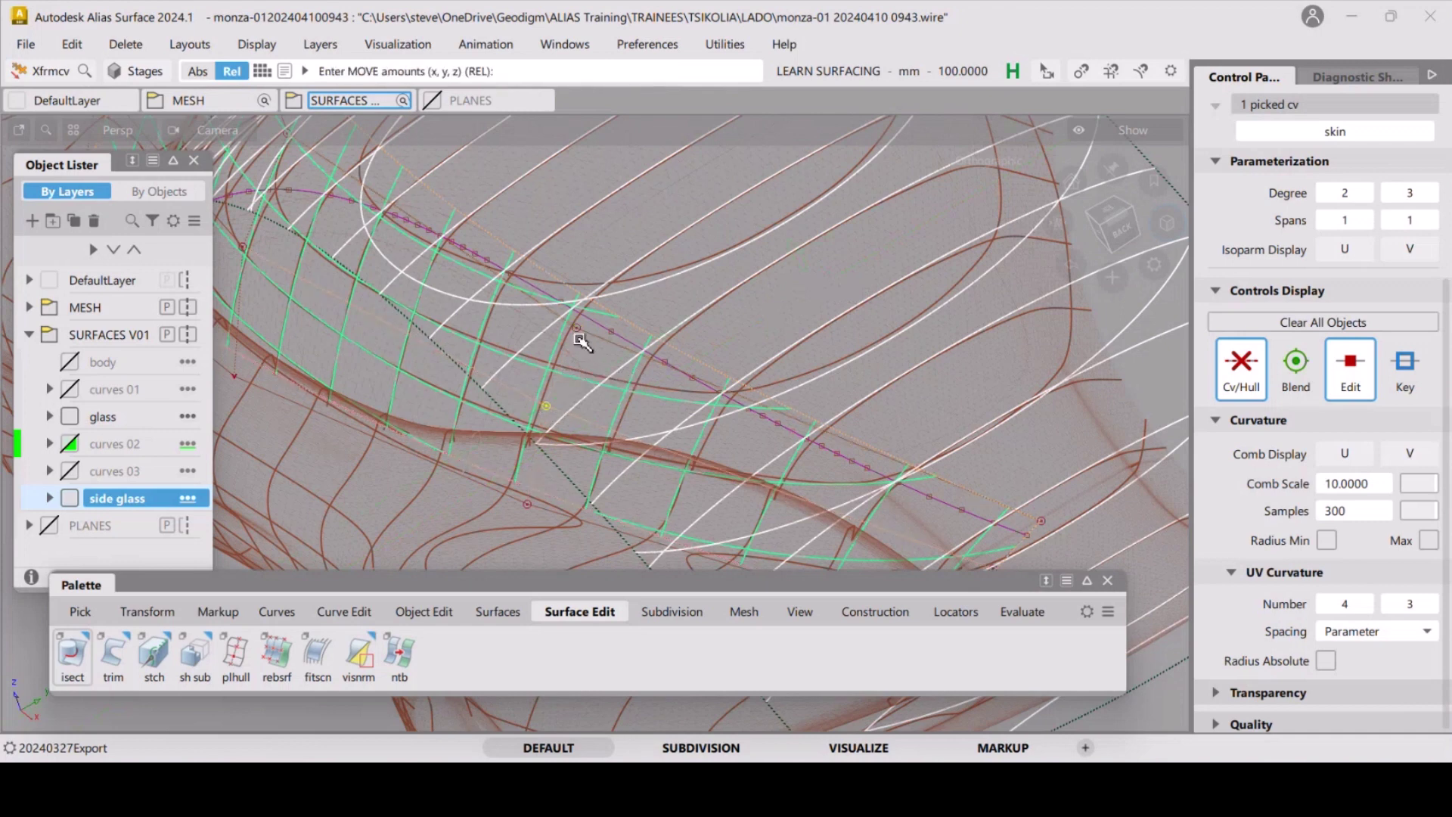
click(578, 336)
middle_drag(578, 336, 640, 296)
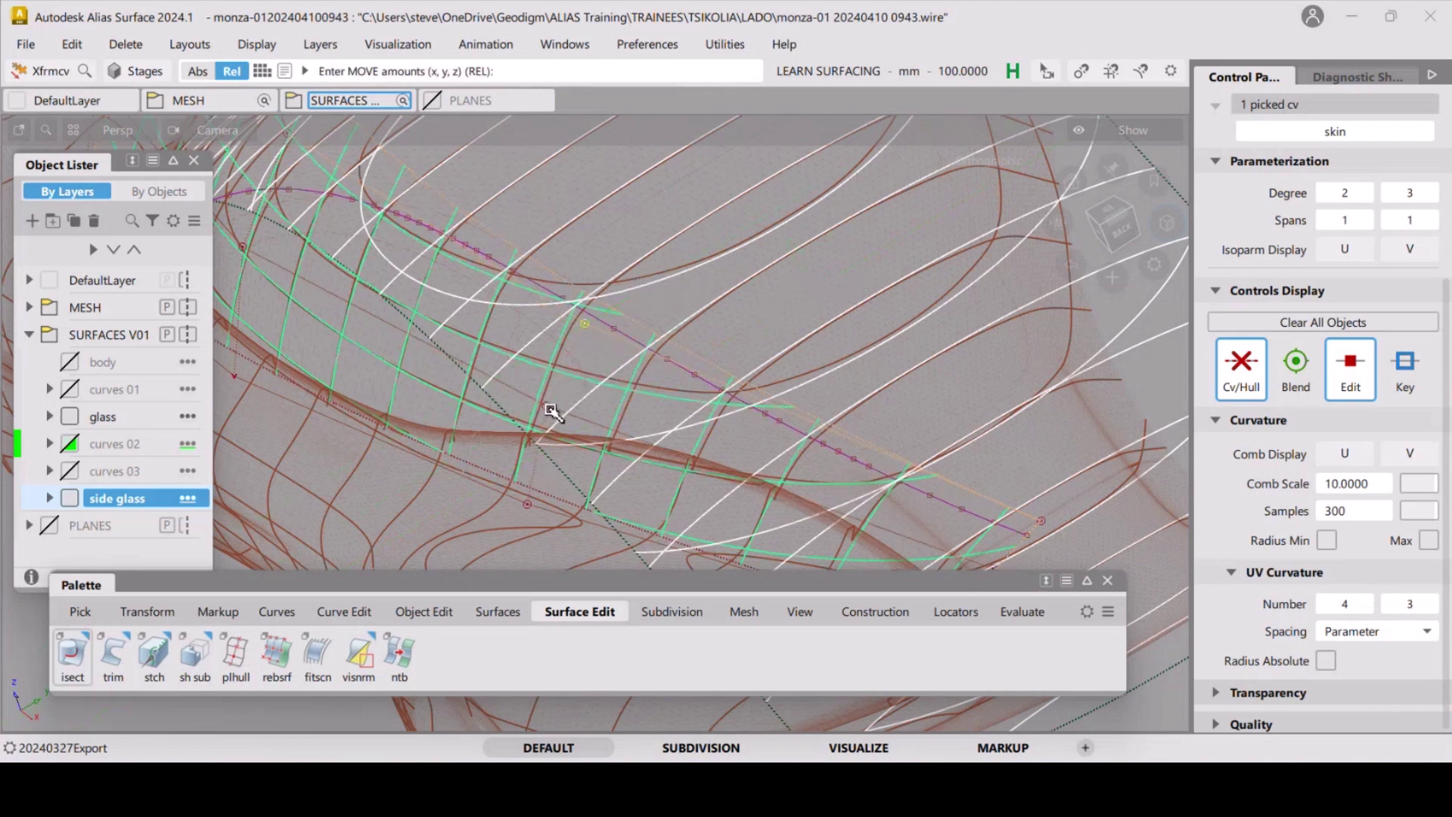
Fine-tune the inner-row and upper-row CVs nearer the narrow end alternately to fit the side glass to the mesh.
click(552, 410)
middle_drag(552, 411, 566, 420)
click(588, 328)
middle_drag(588, 328, 602, 308)
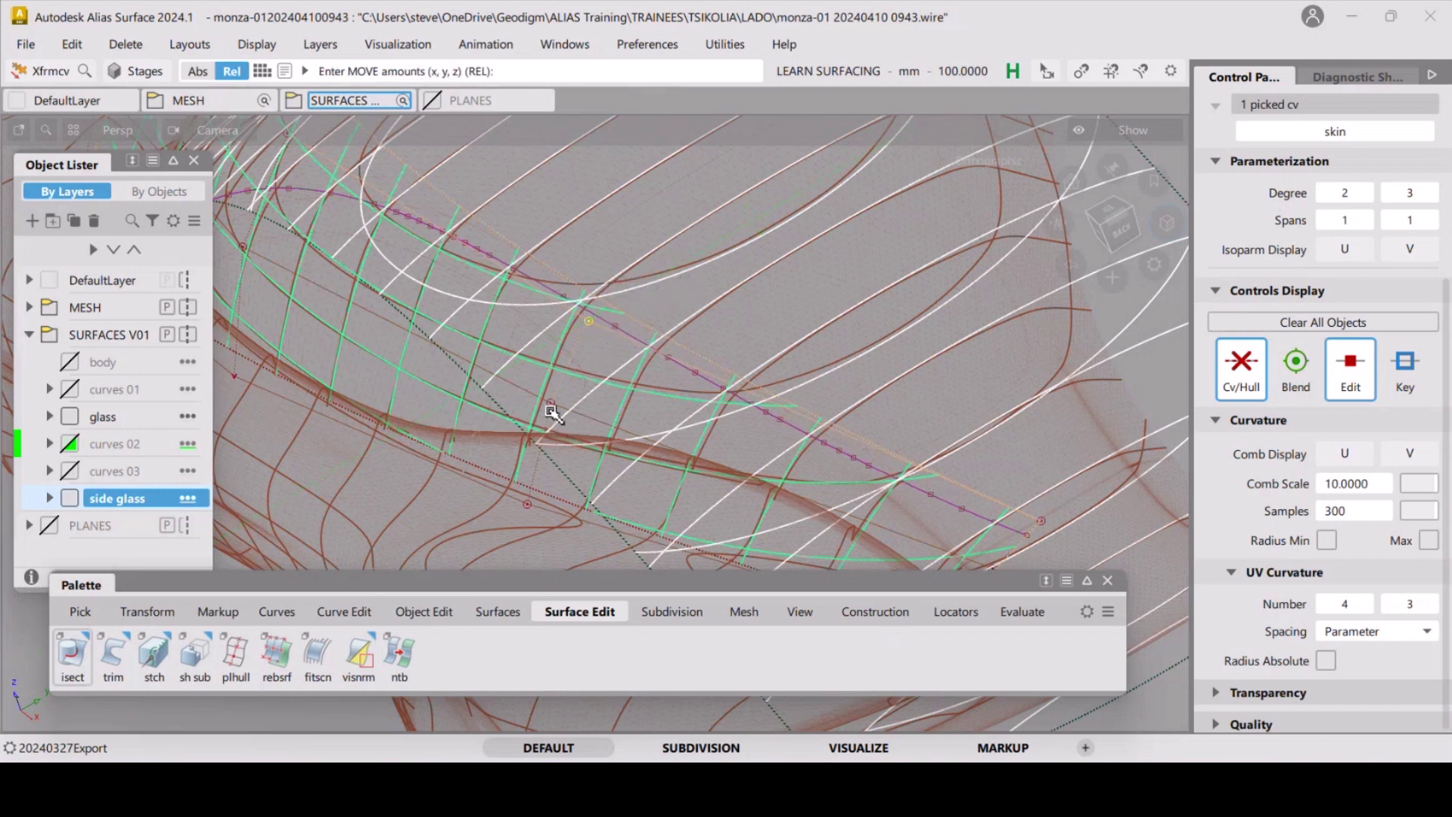
click(551, 405)
middle_drag(550, 405, 659, 392)
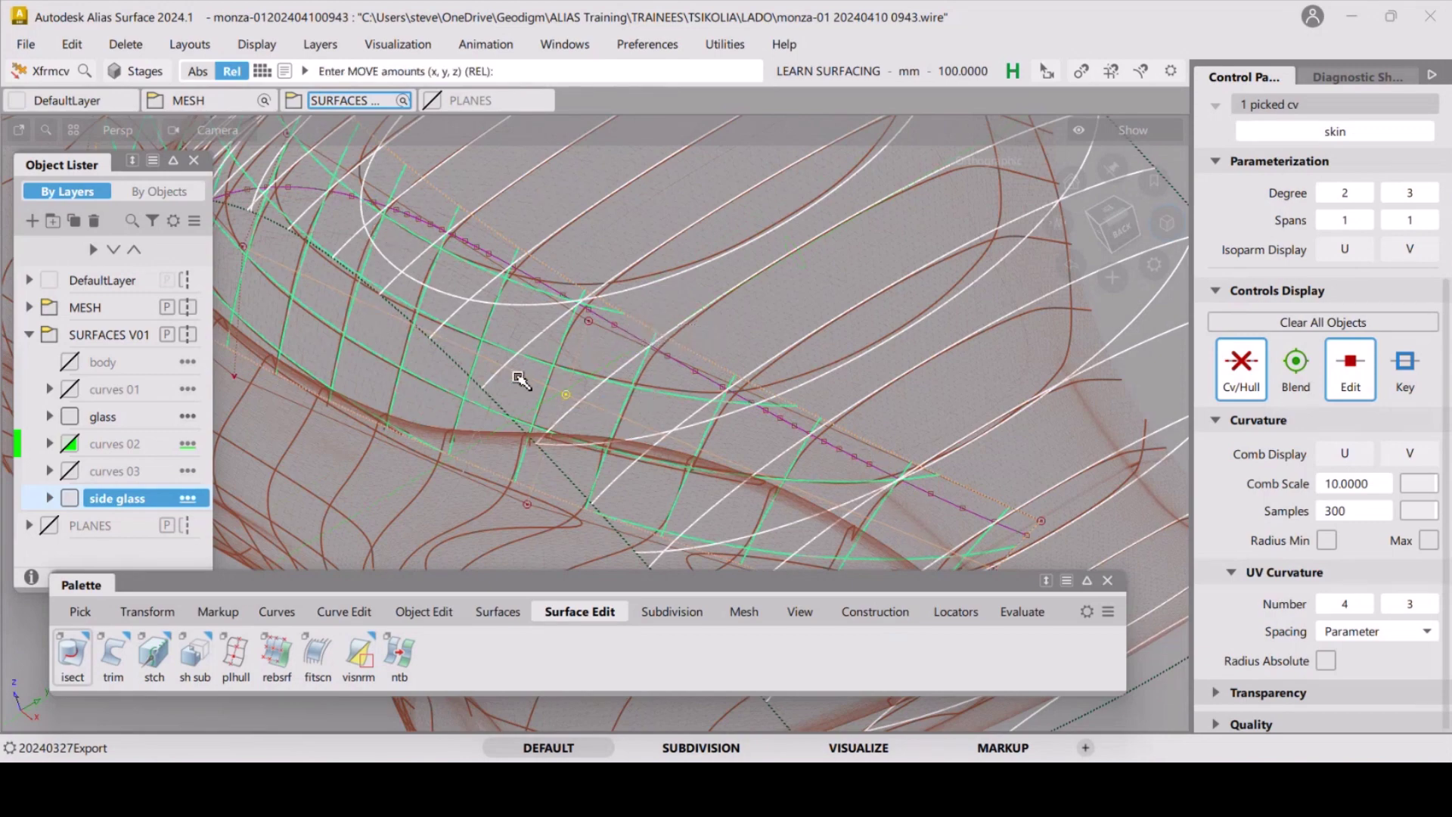
Adjust the side glass's upper-row CV nearer the wide end to refine the intersection line there.
alt+shift+drag(448, 274, 359, 255)
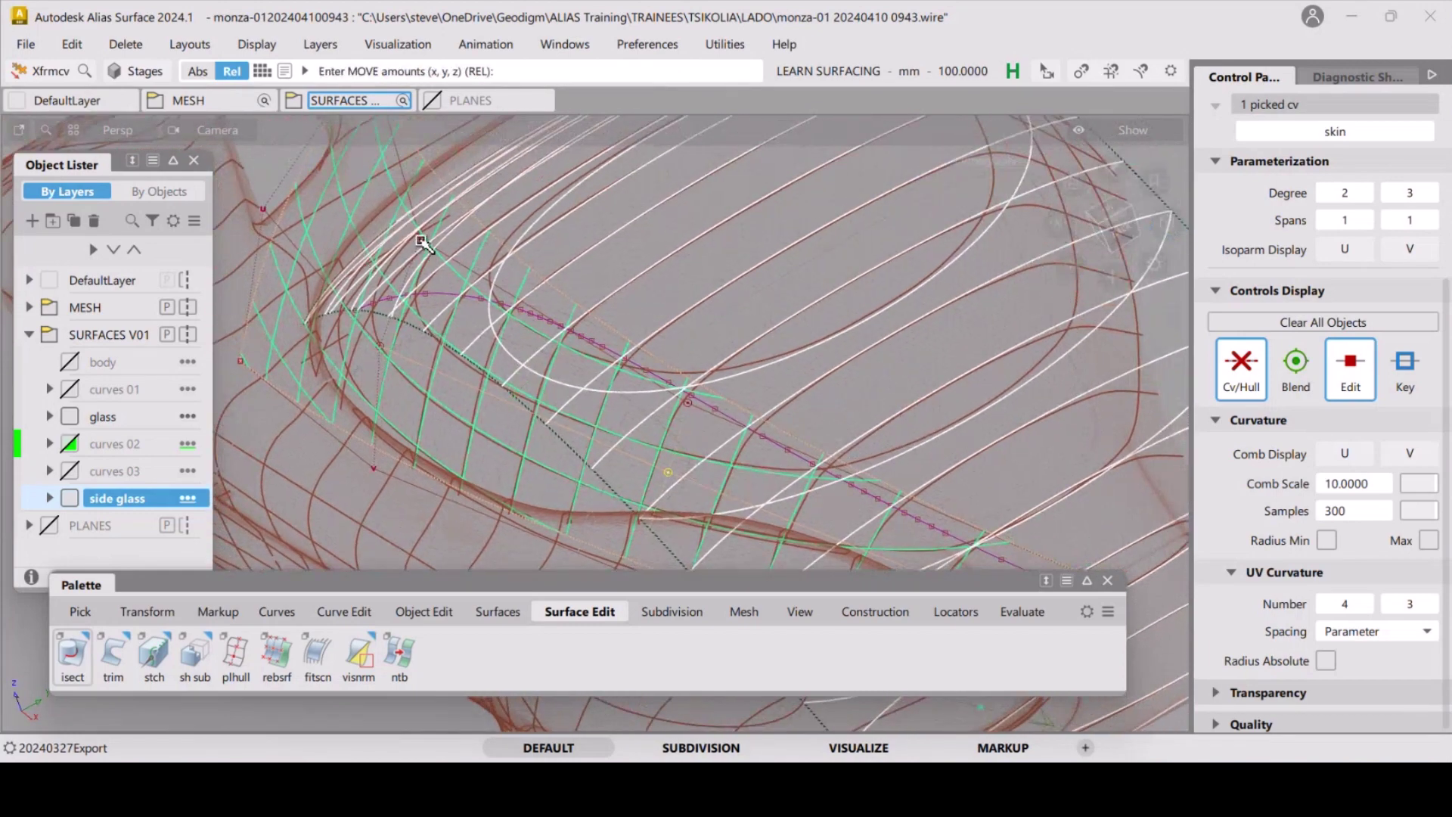
middle_drag(422, 242, 377, 285)
middle_drag(388, 352, 406, 246)
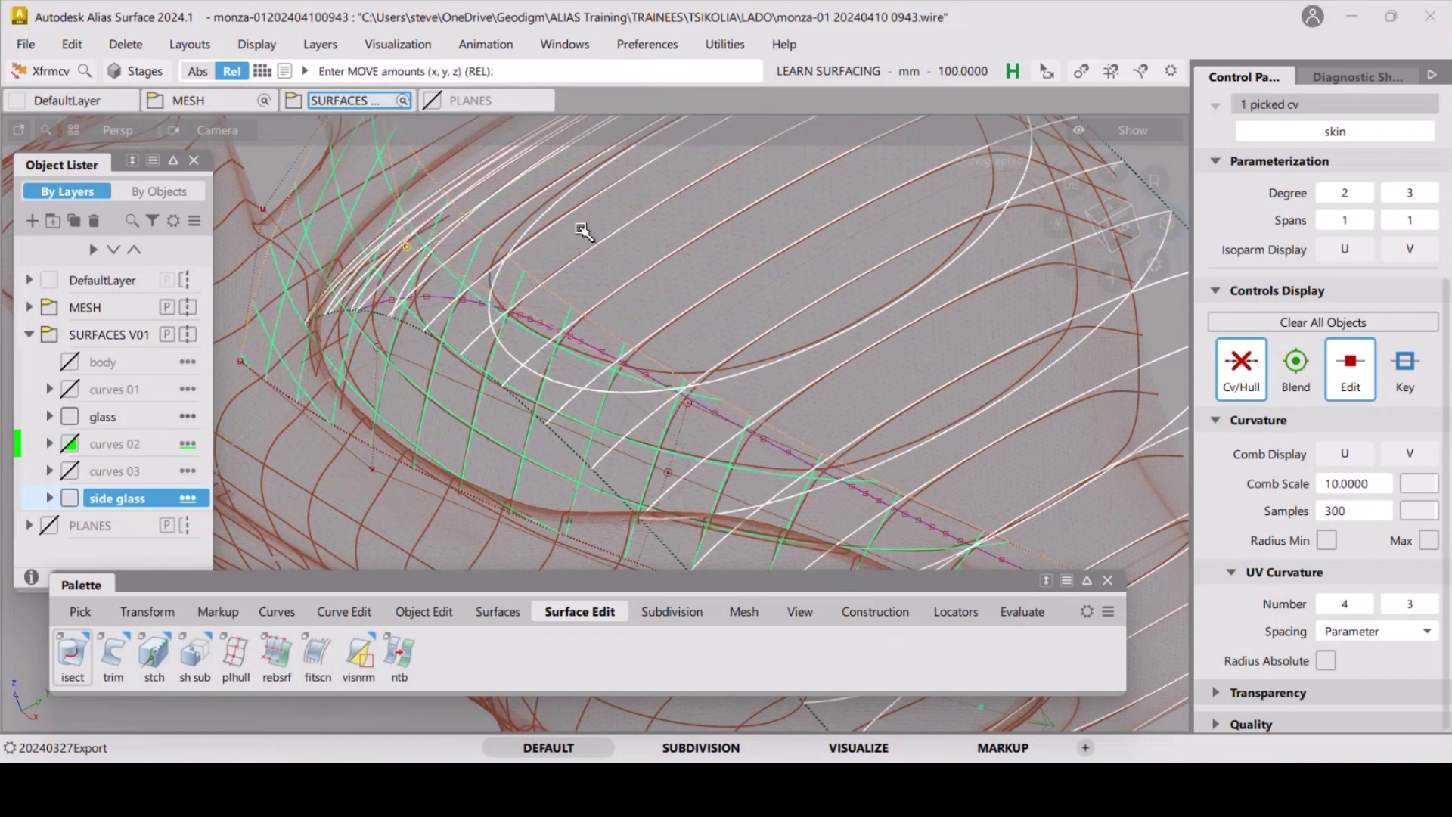
middle_drag(593, 227, 573, 236)
Adjust the upper-row and lower-row CVs nearer the side glass's narrow end.
middle_drag(691, 411, 730, 382)
alt+shift+drag(730, 382, 609, 446)
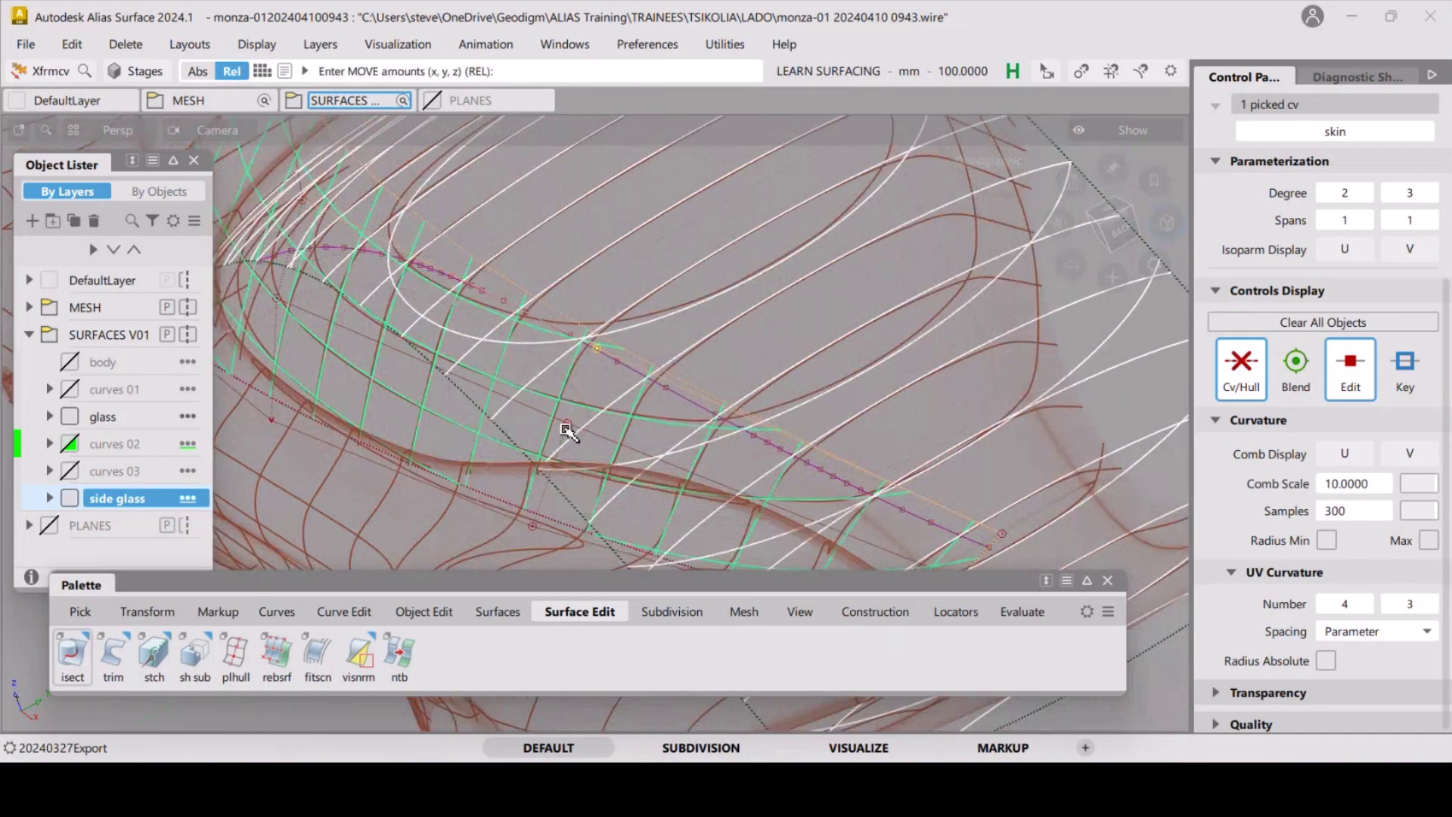
middle_drag(534, 528, 556, 496)
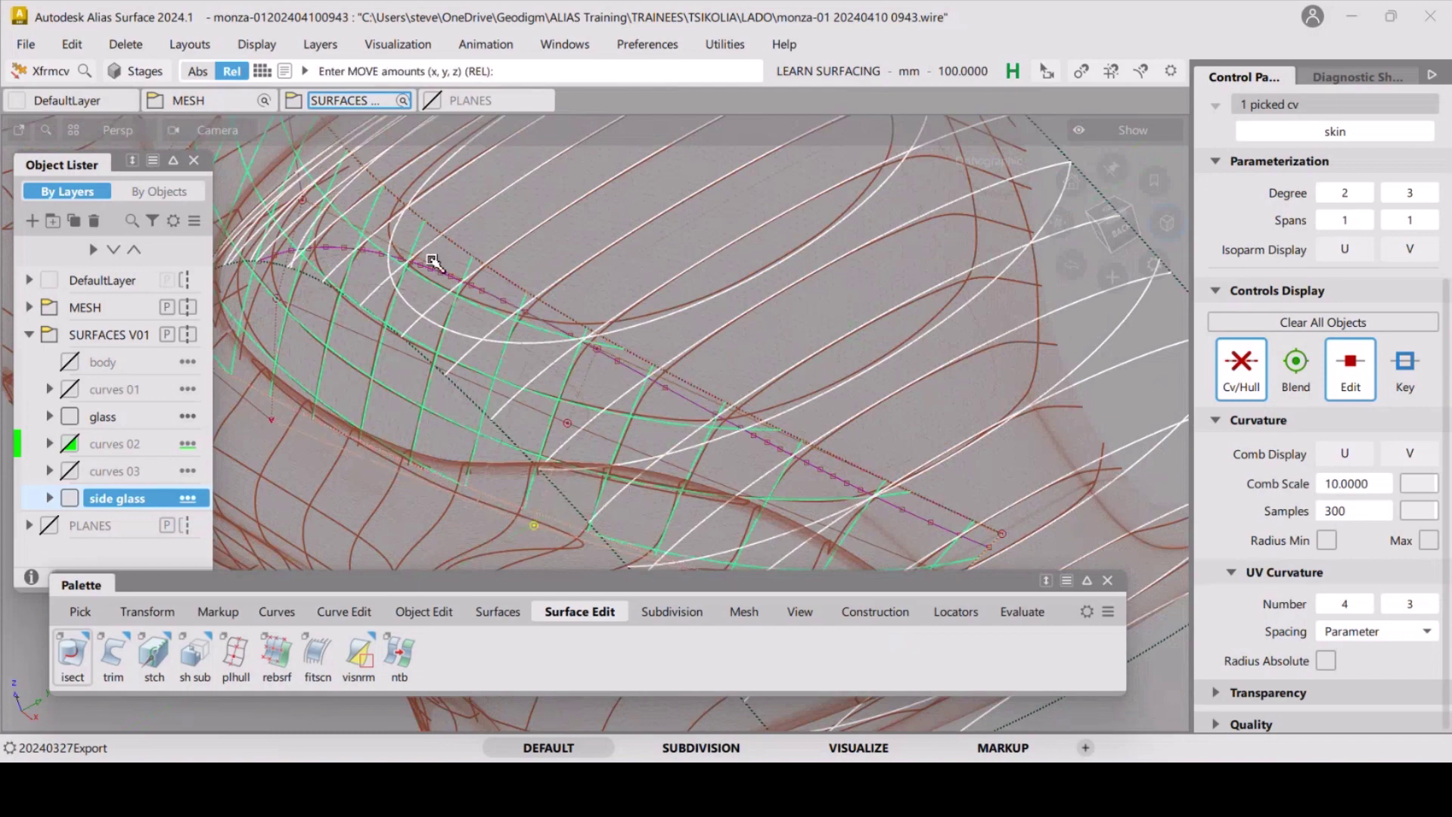
Readjust the upper-row CV nearer the side glass's wide end together with the inner-row CV below it.
alt+shift+drag(431, 259, 569, 384)
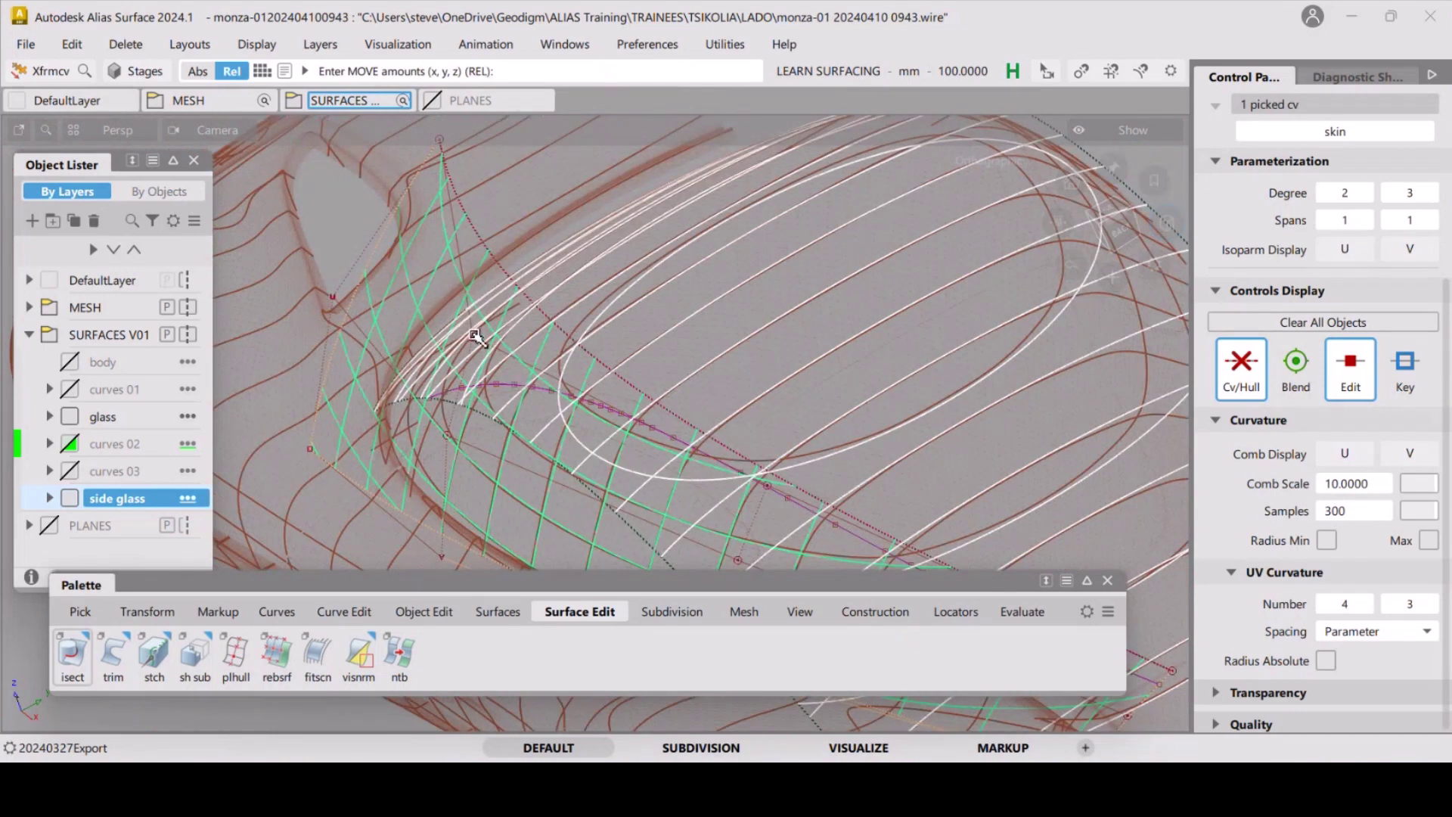
middle_drag(477, 335, 425, 382)
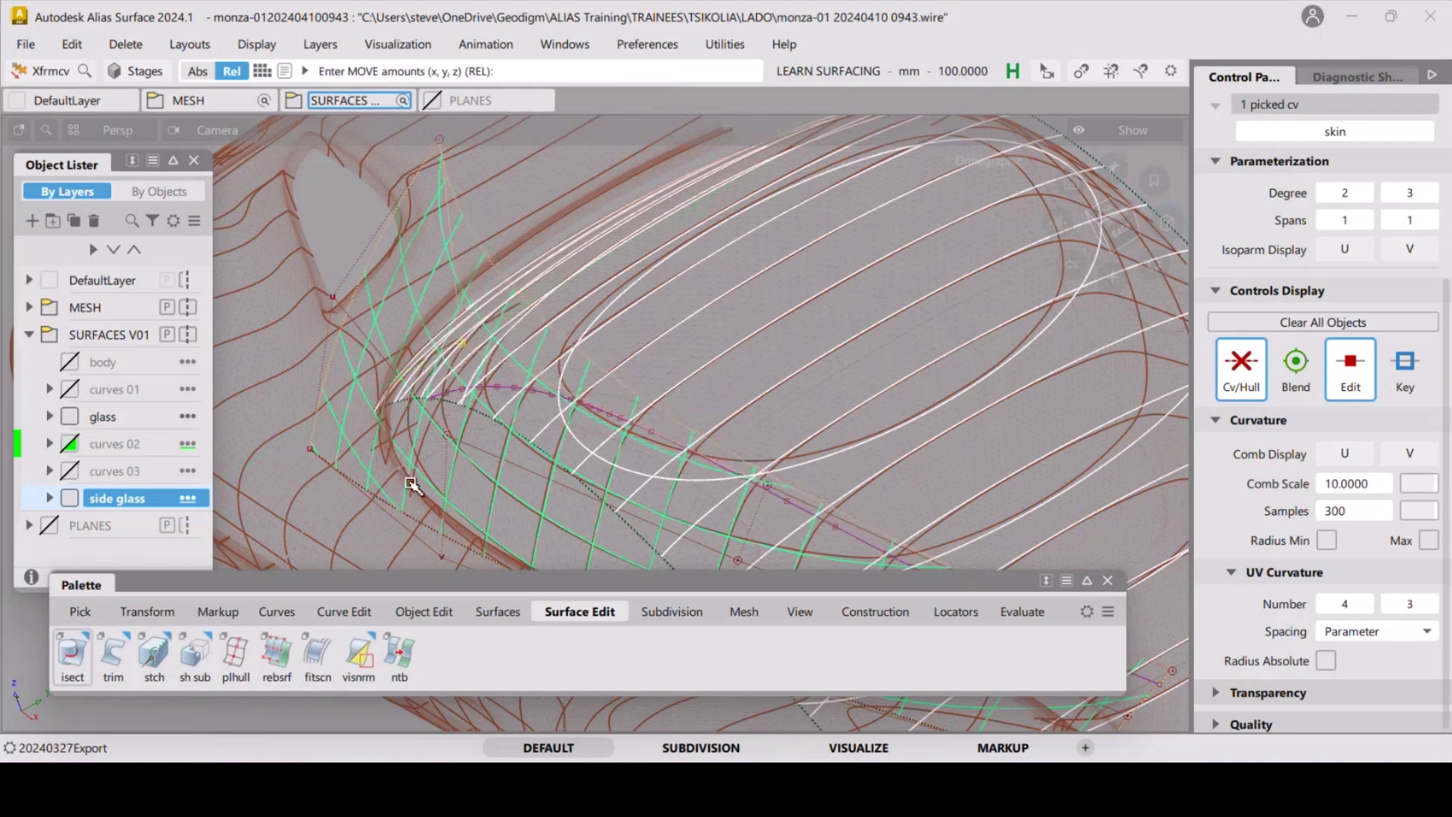
click(445, 438)
middle_drag(462, 345, 474, 432)
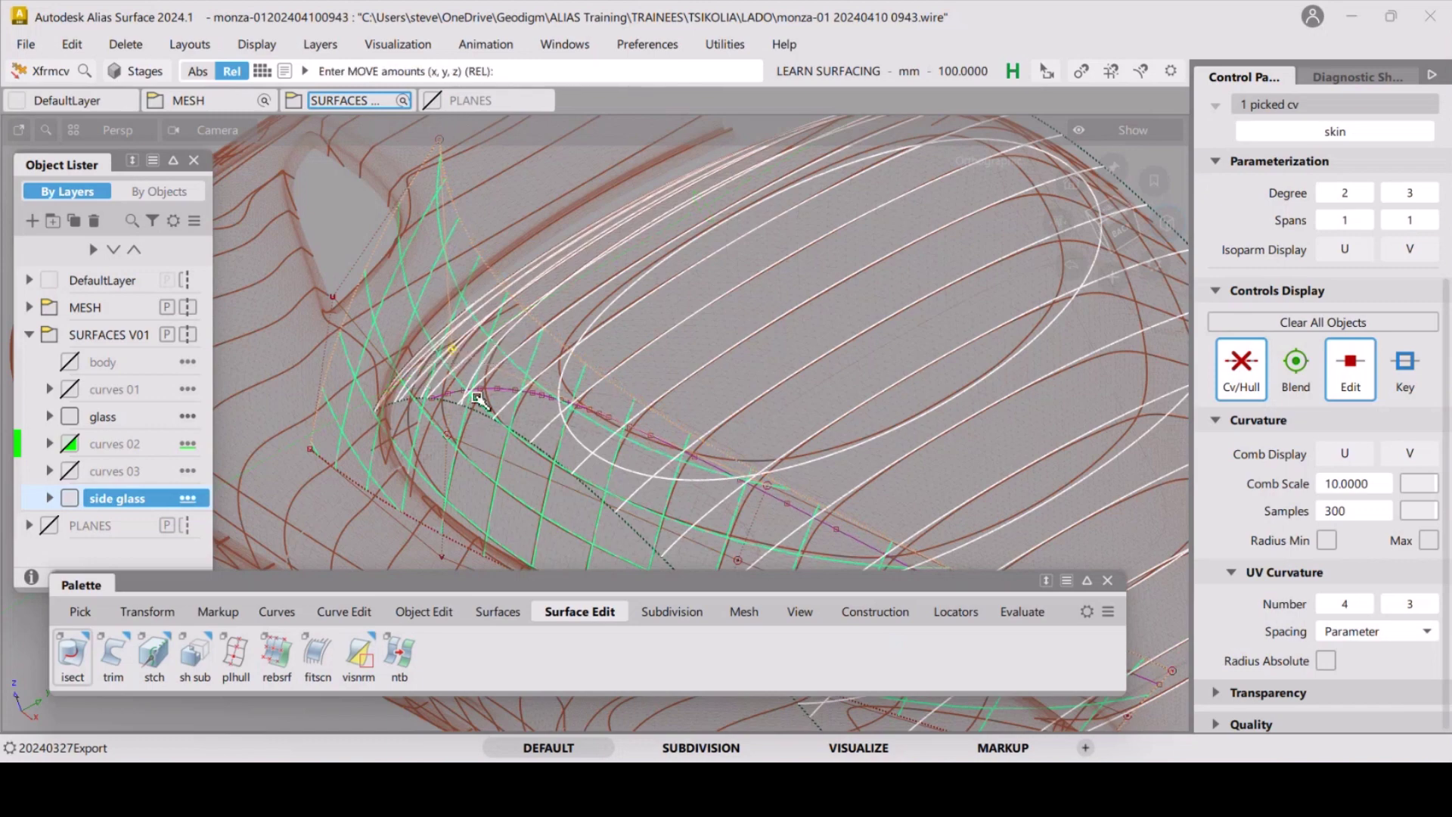
alt+shift+drag(597, 454, 434, 415)
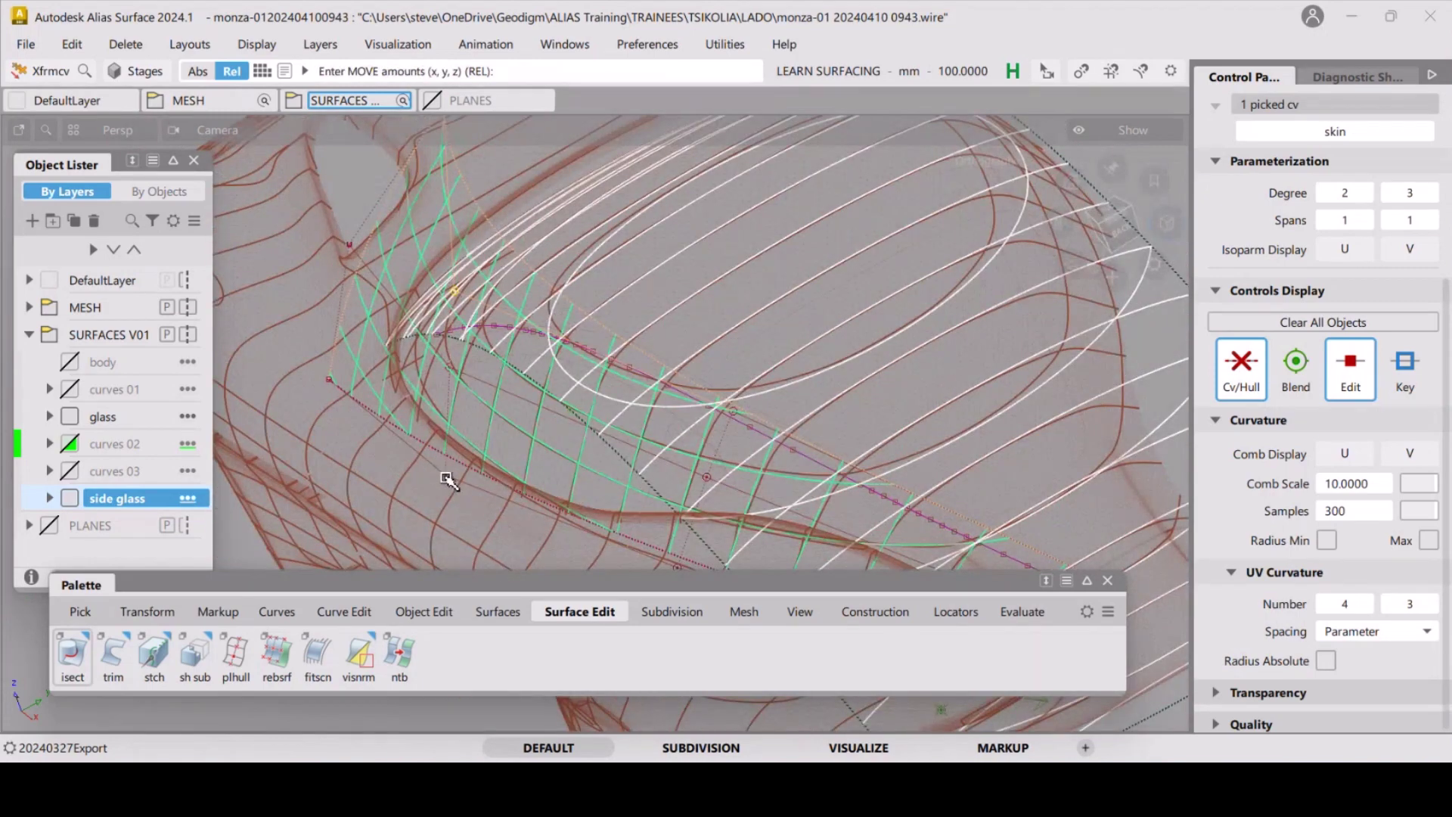
Fine-tune the lower, inner and upper CVs of the column nearer the side glass's wide end against the mesh.
drag(448, 480, 453, 371)
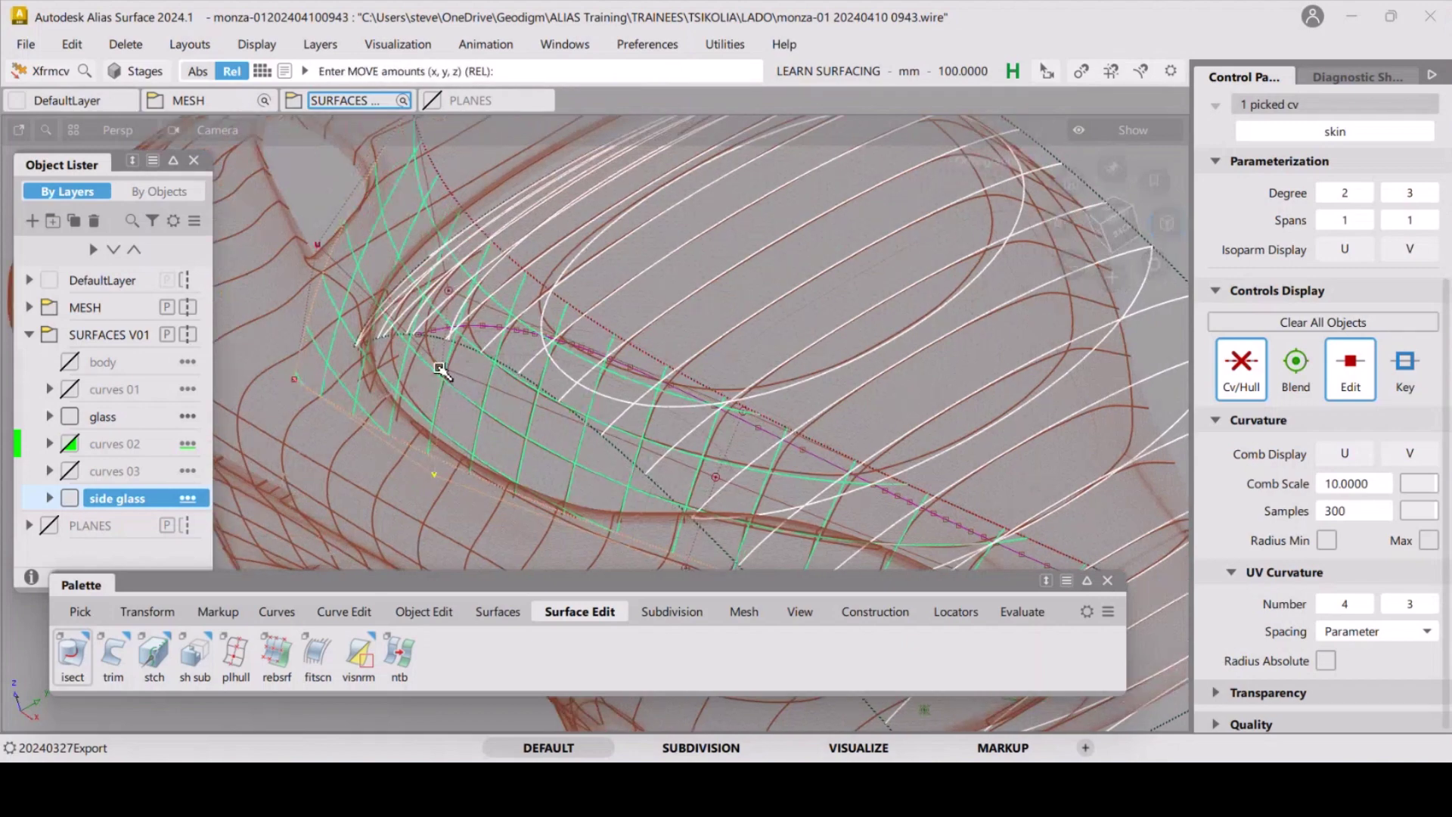
click(441, 371)
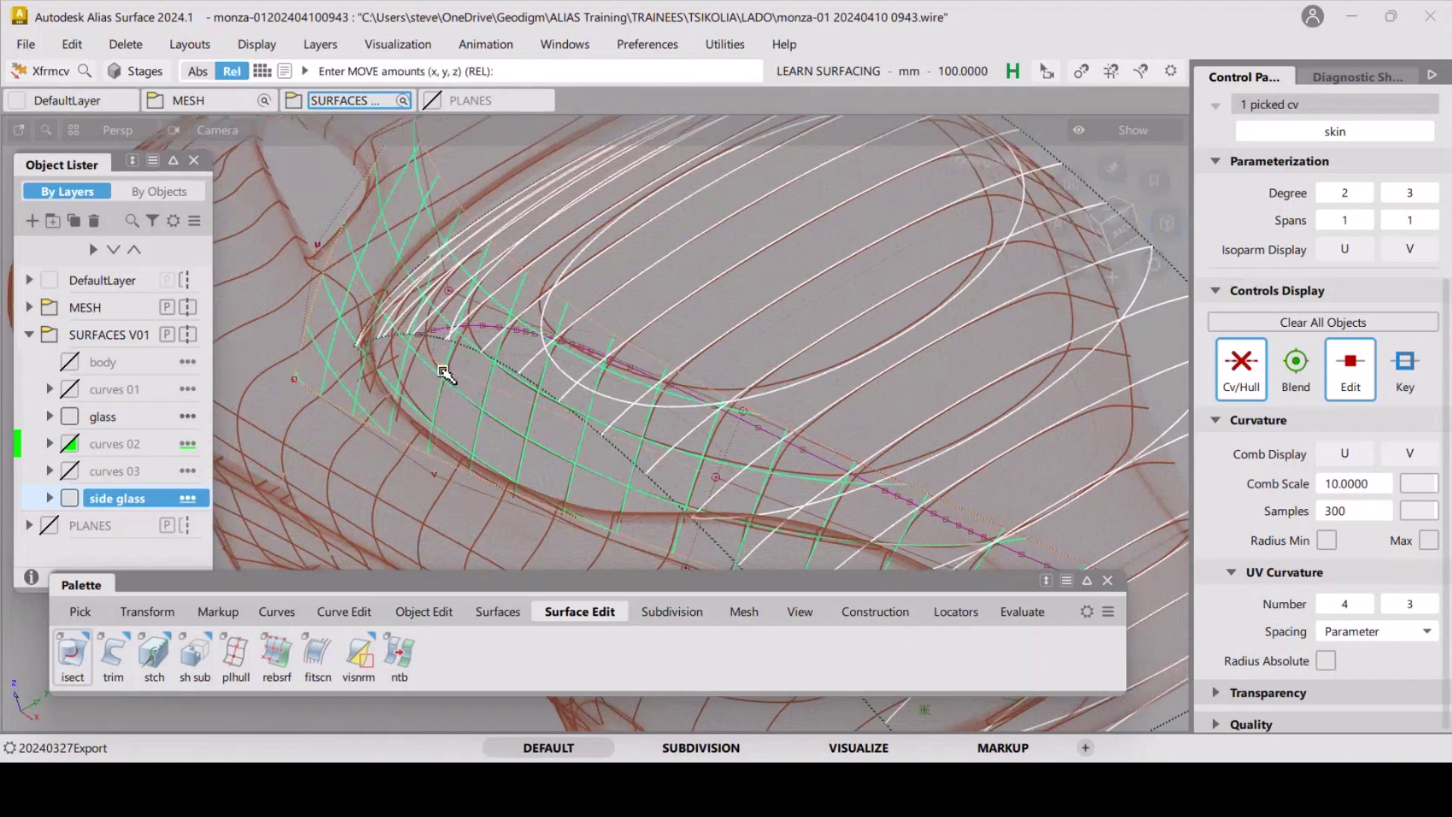
click(451, 290)
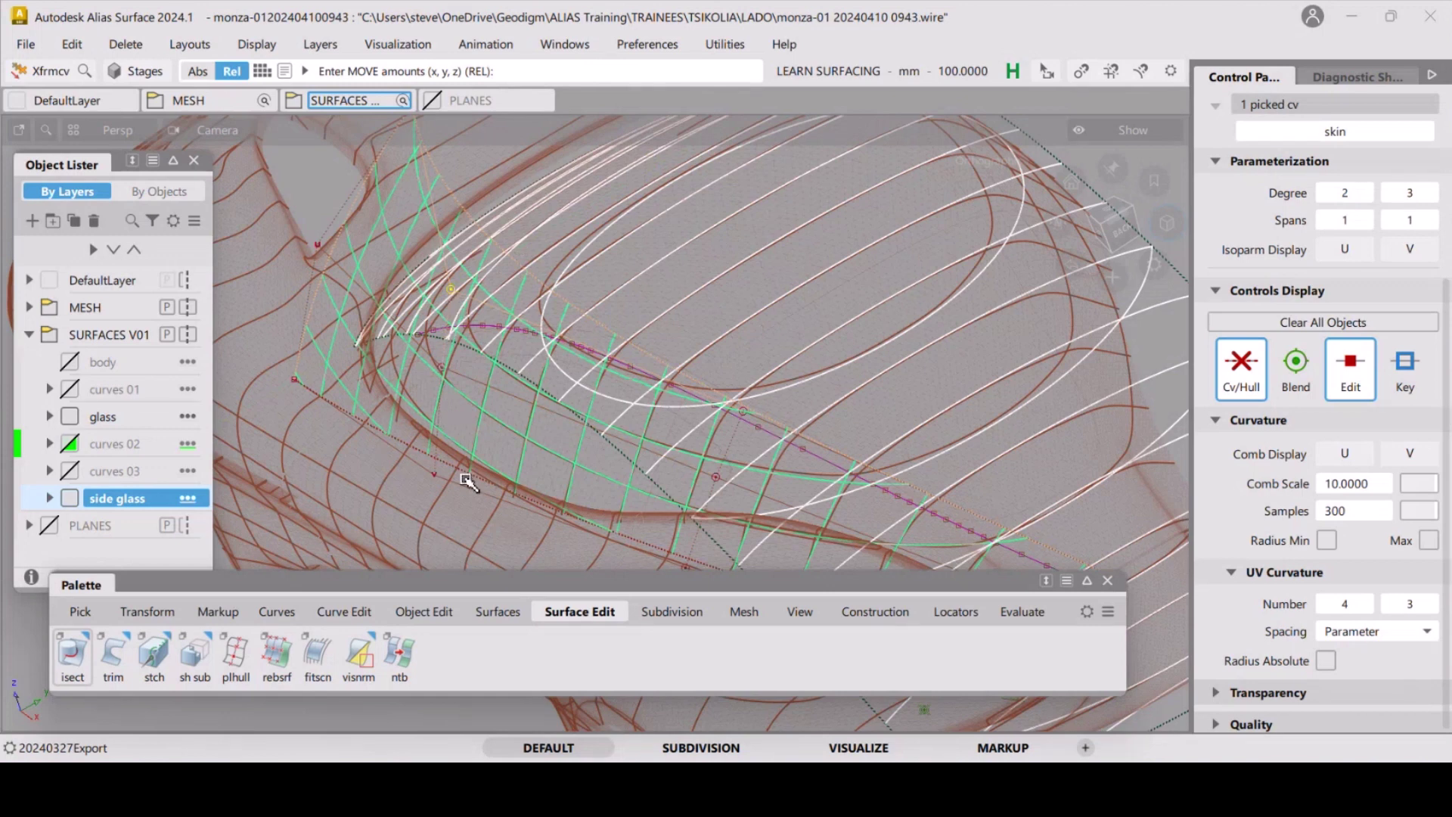
click(445, 369)
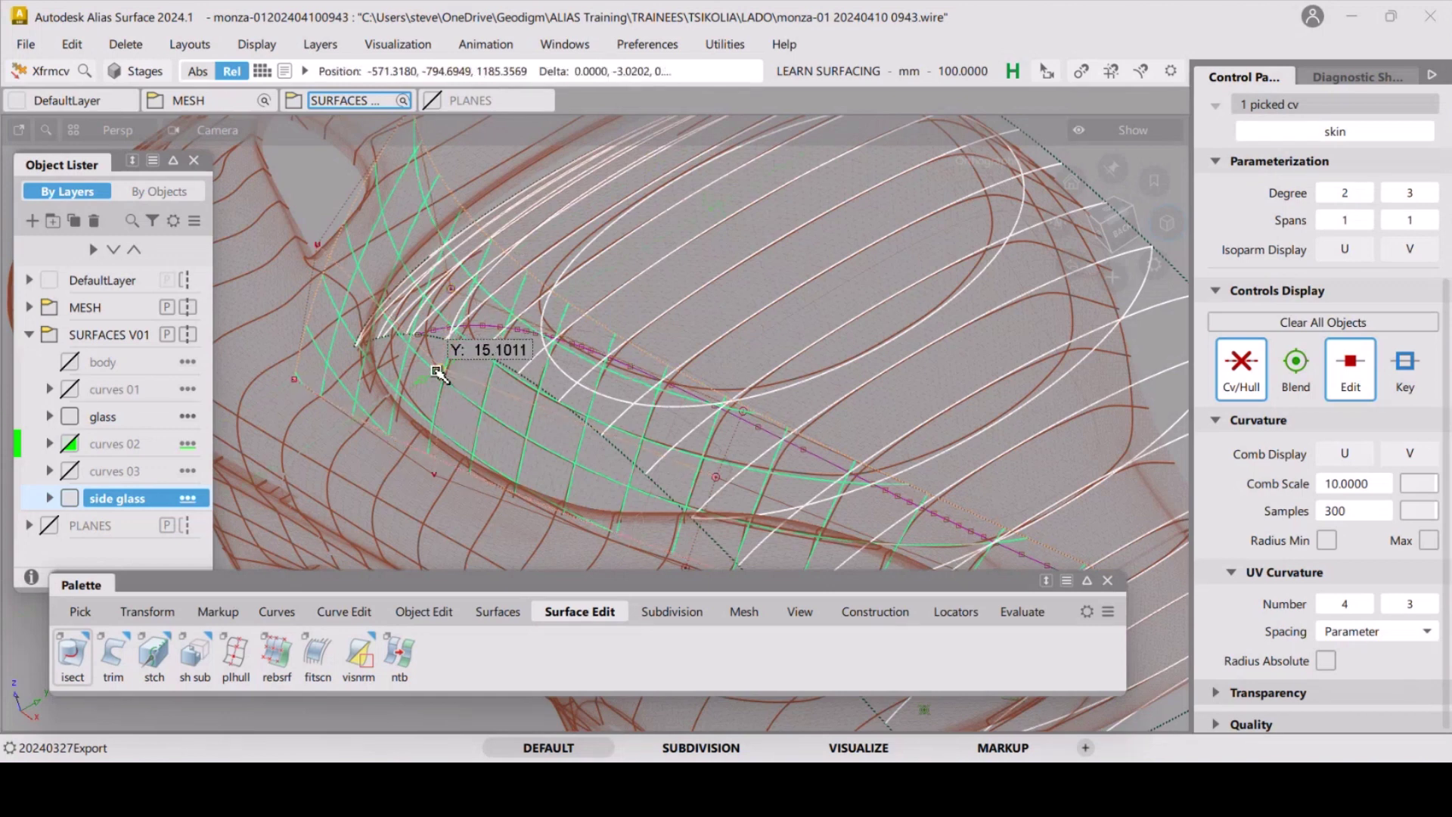
click(453, 290)
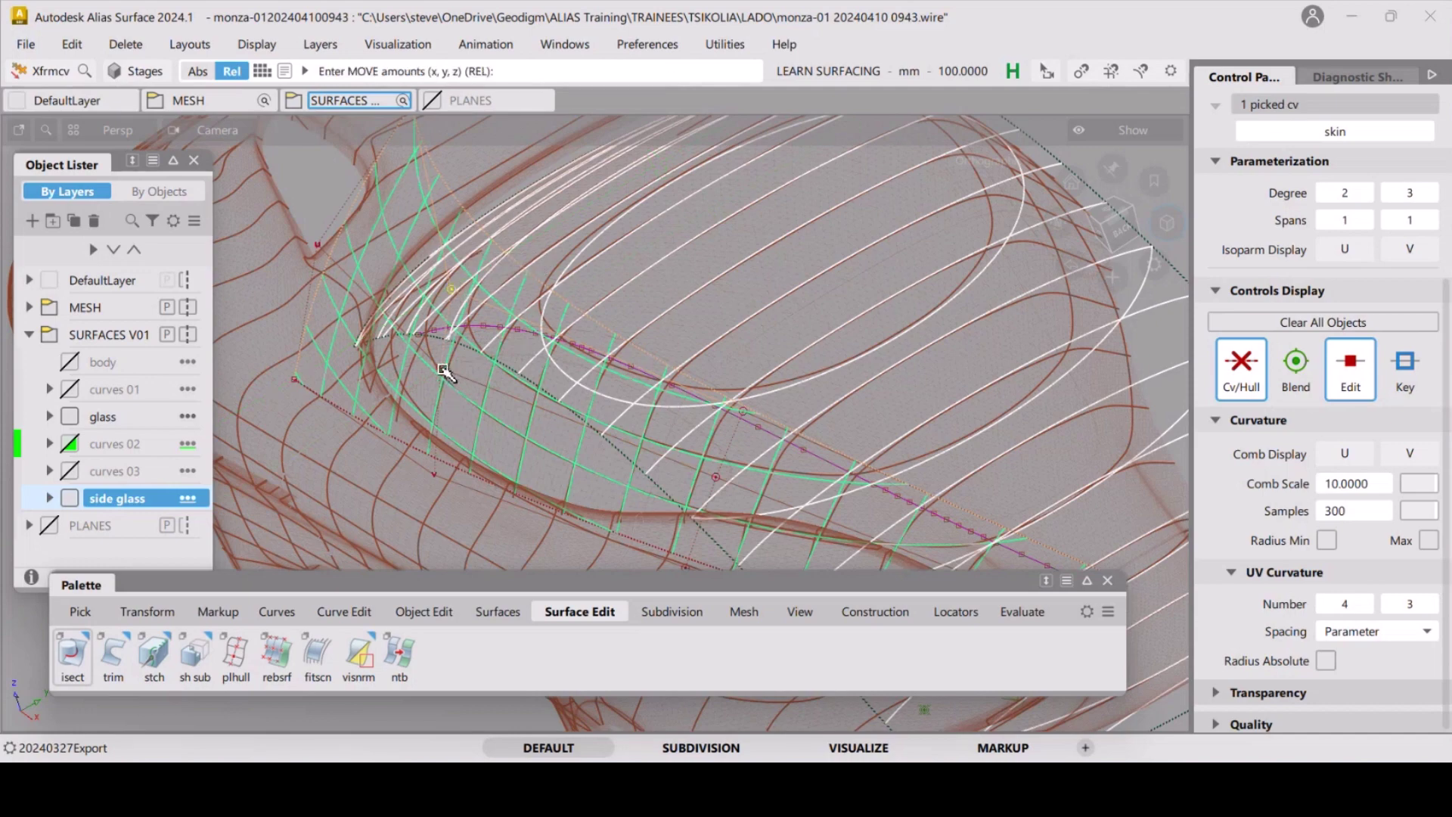
click(433, 475)
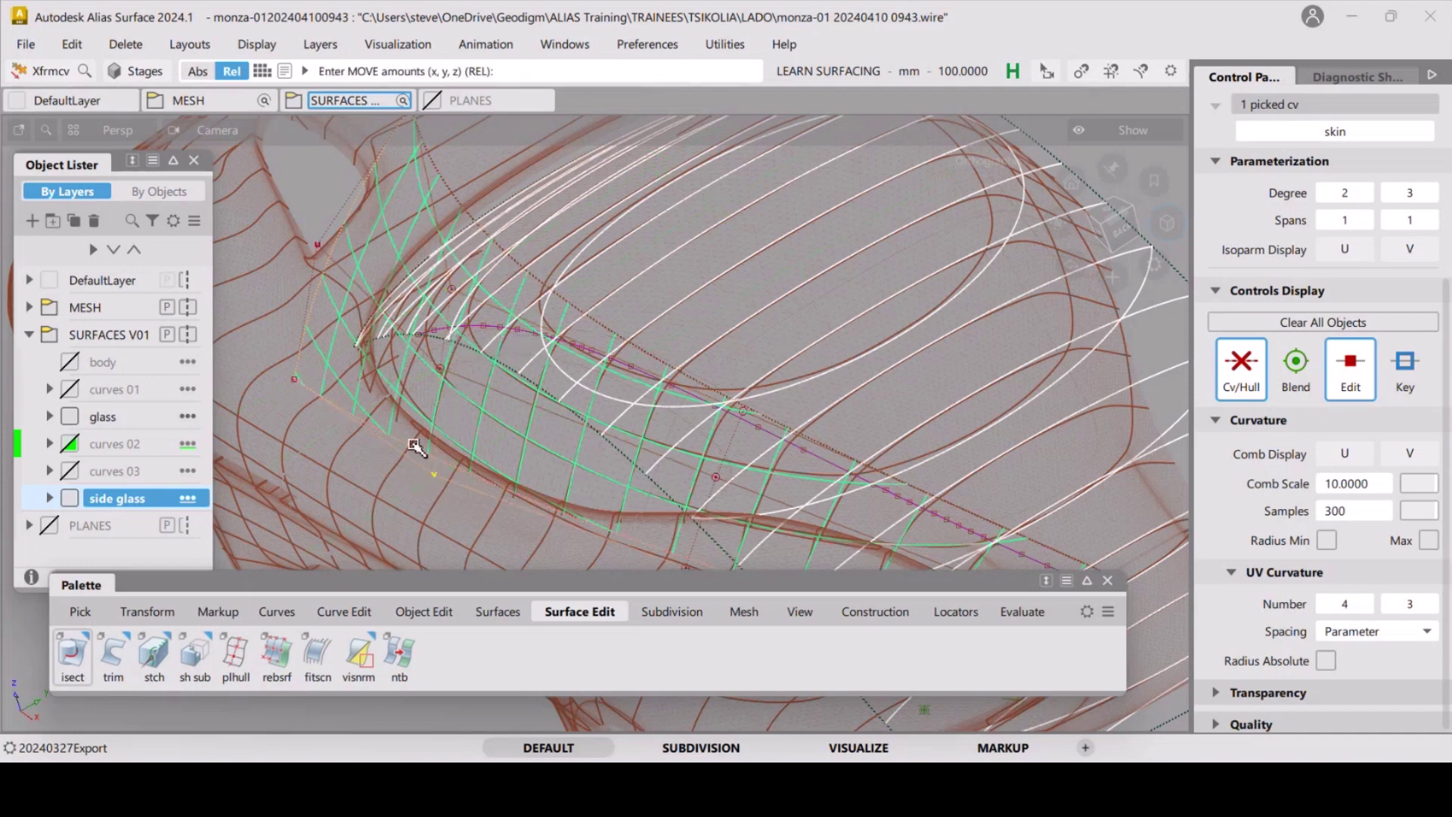
mouse_move(483, 388)
alt+shift+mouse_down()
mouse_move(551, 392)
mouse_move(495, 392)
alt+shift+mouse_up()
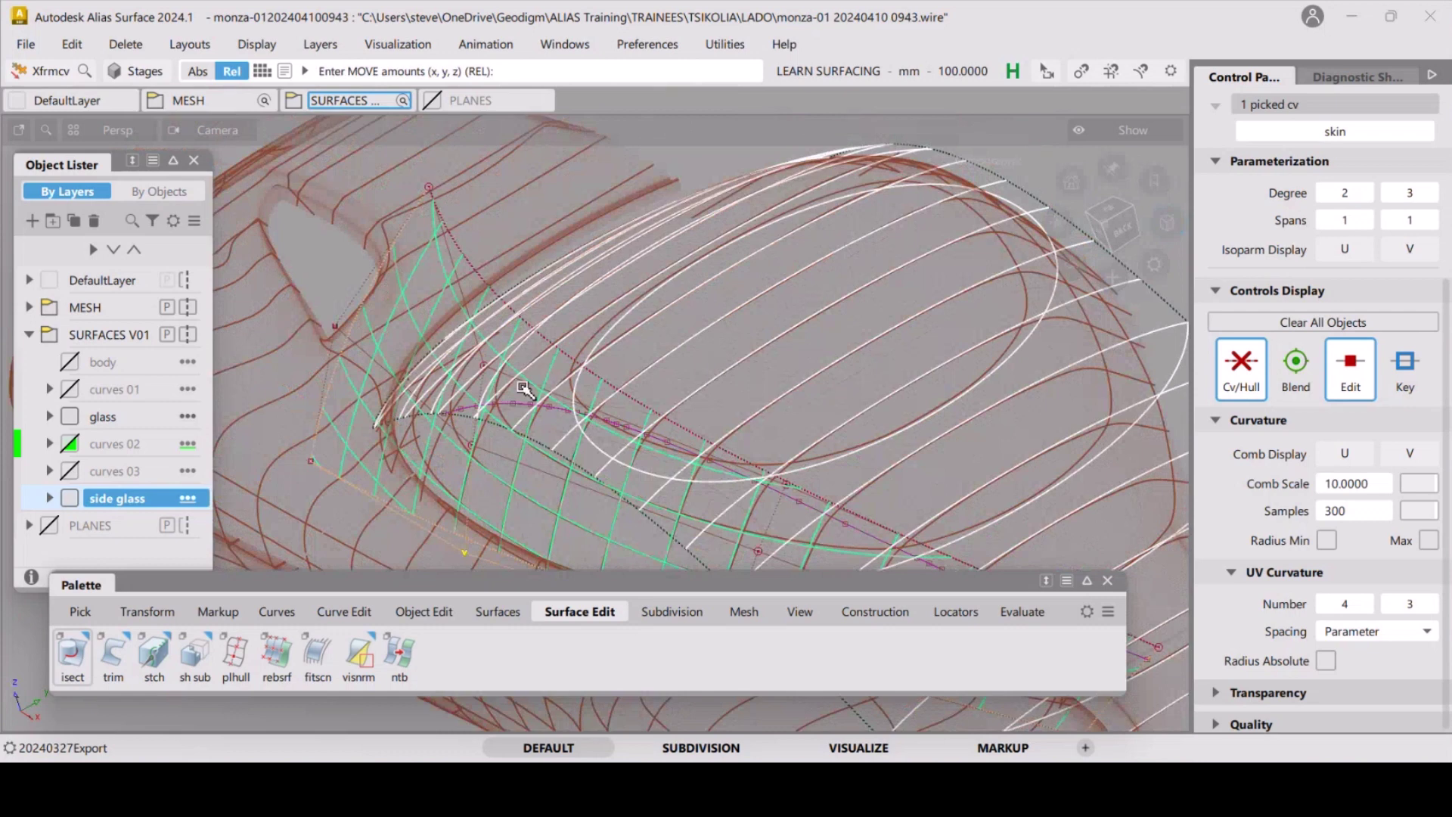
Move the side glass's upper corner CV at the wide end slightly downward, undoing the additional shift tried on it.
click(429, 198)
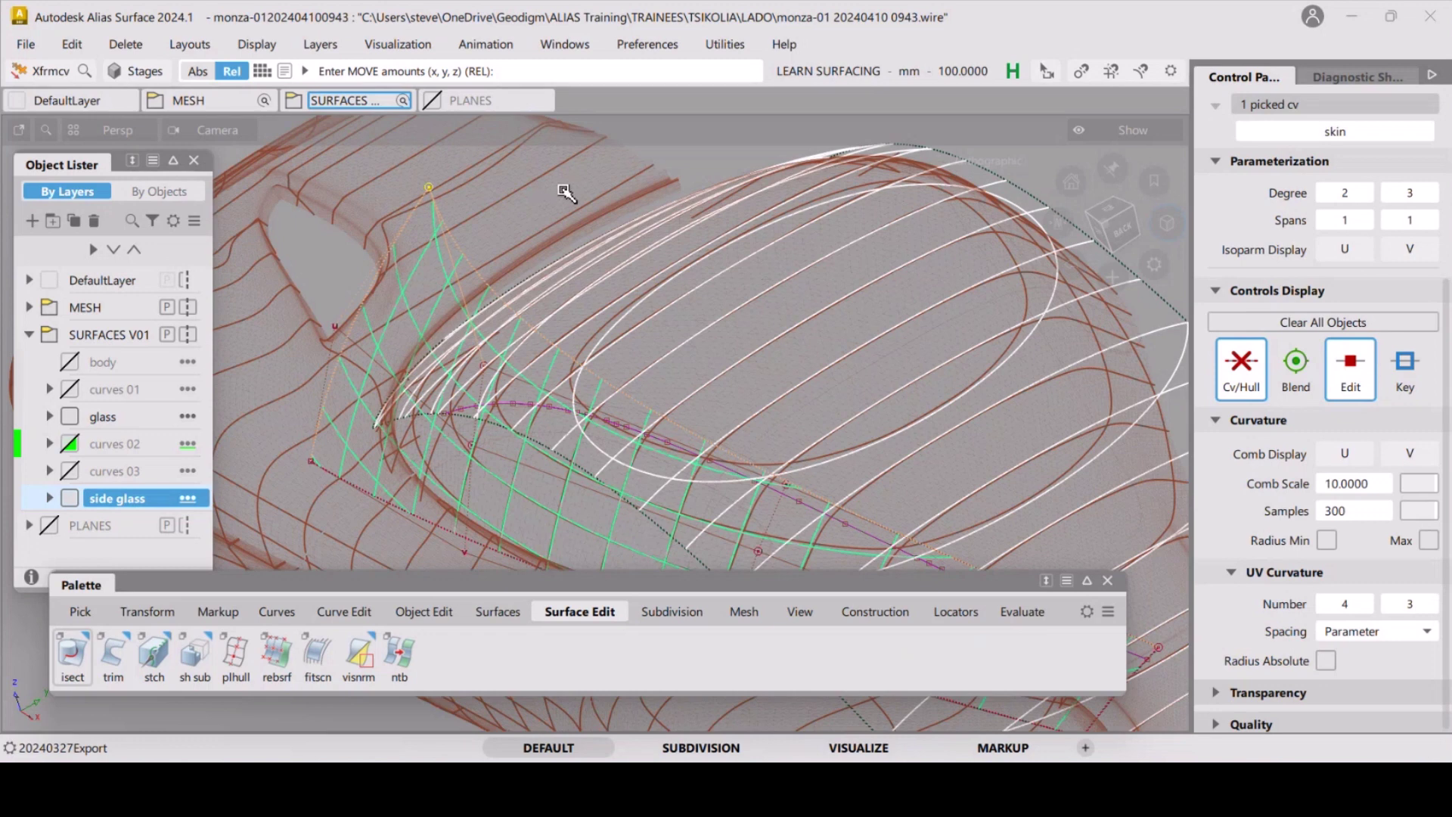
right_drag(564, 192, 572, 269)
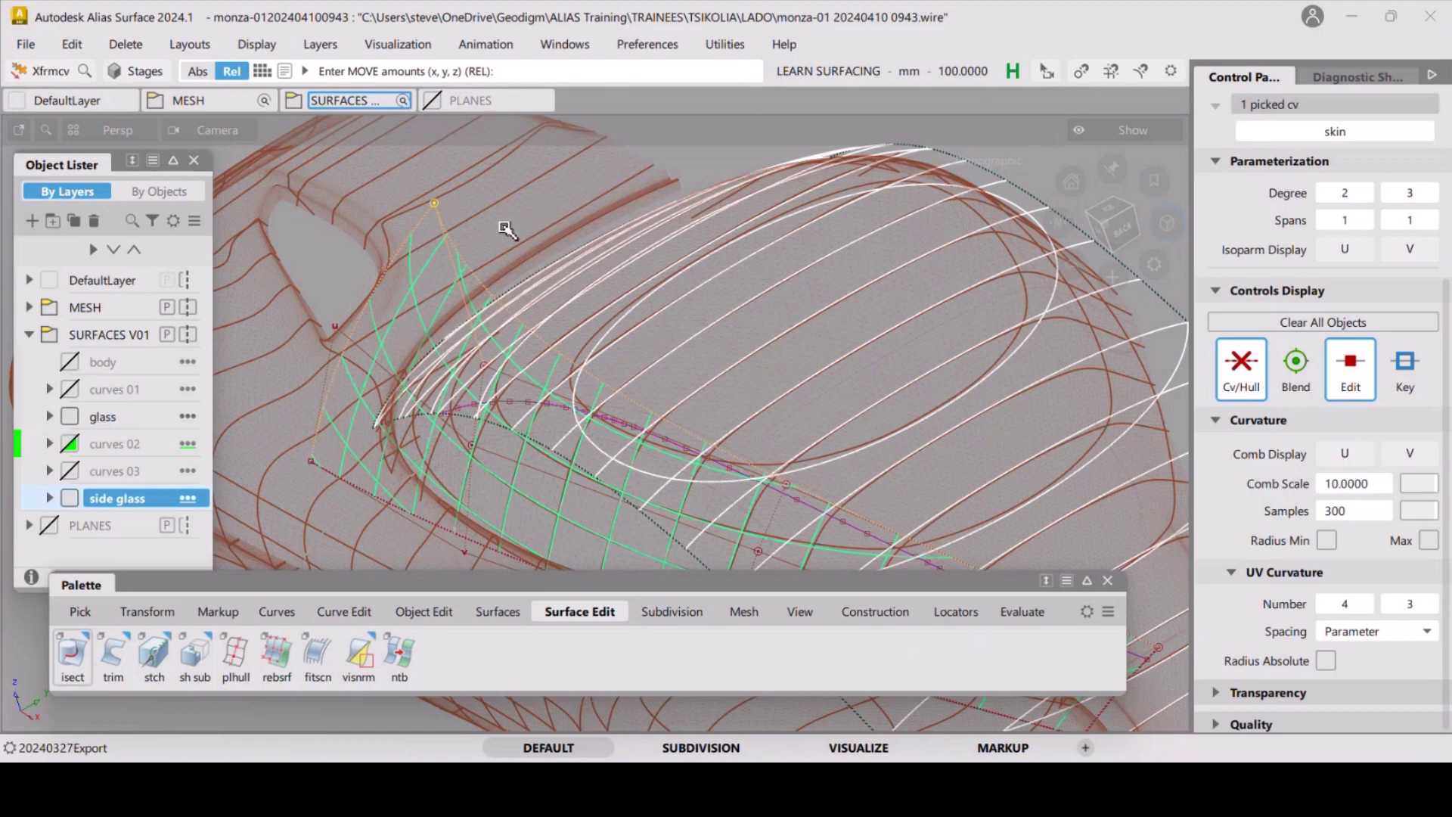
drag(505, 229, 491, 168)
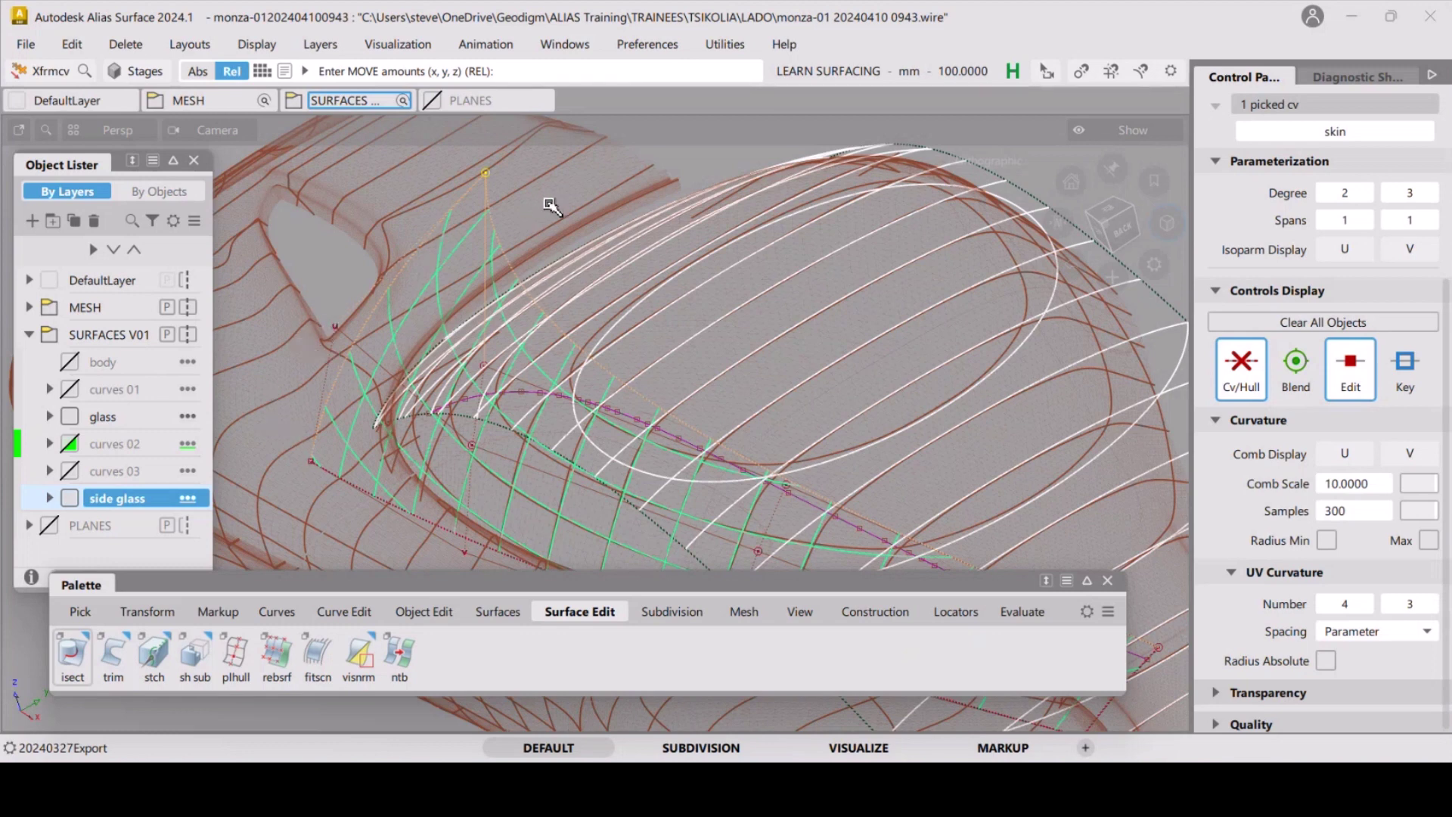
key(ctrl+z)
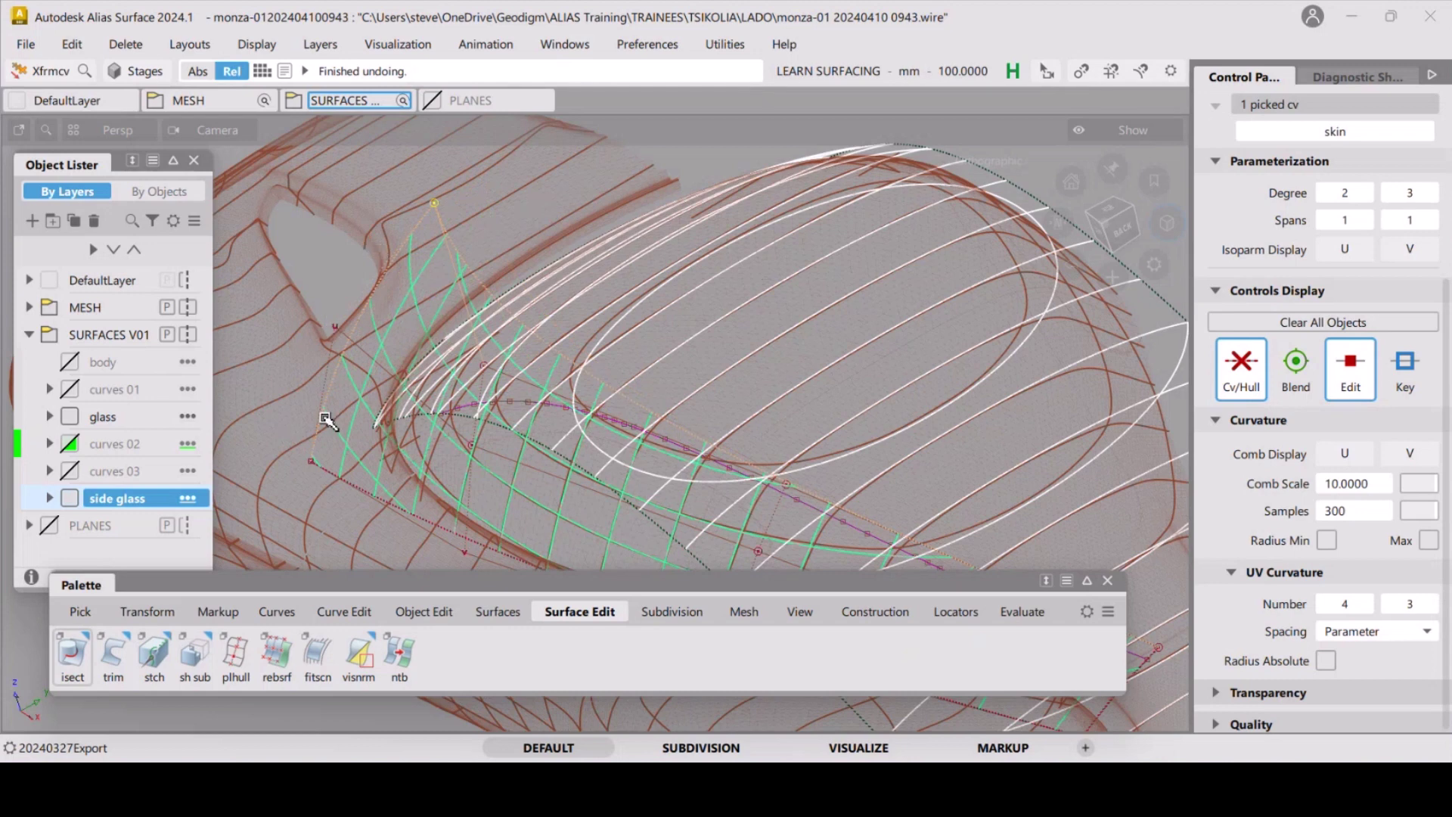
Lower the side glass's upper corner CV at the wide end and pick the inner-row CV beneath it.
right_drag(530, 214, 538, 354)
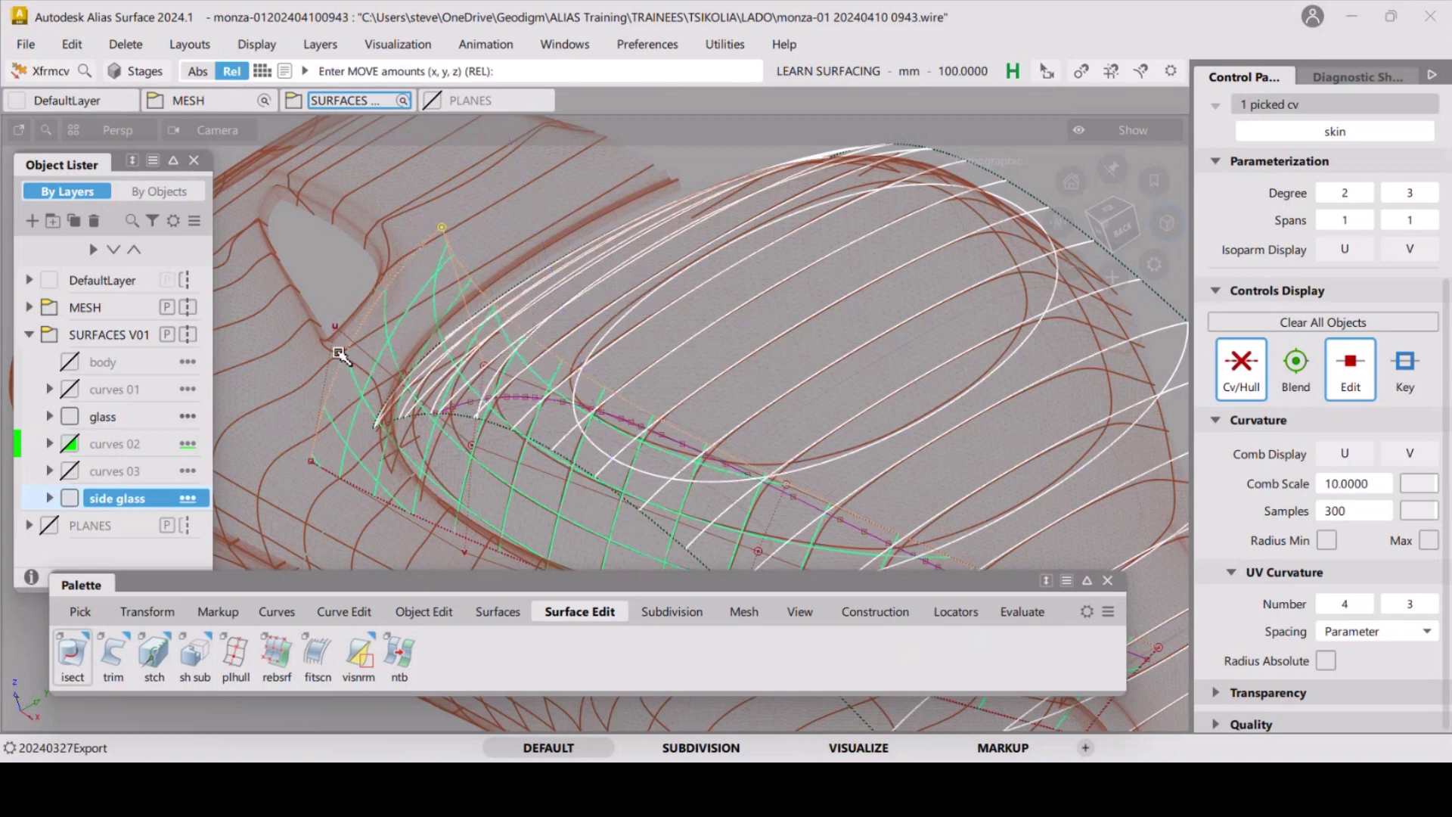
right_drag(339, 353, 331, 295)
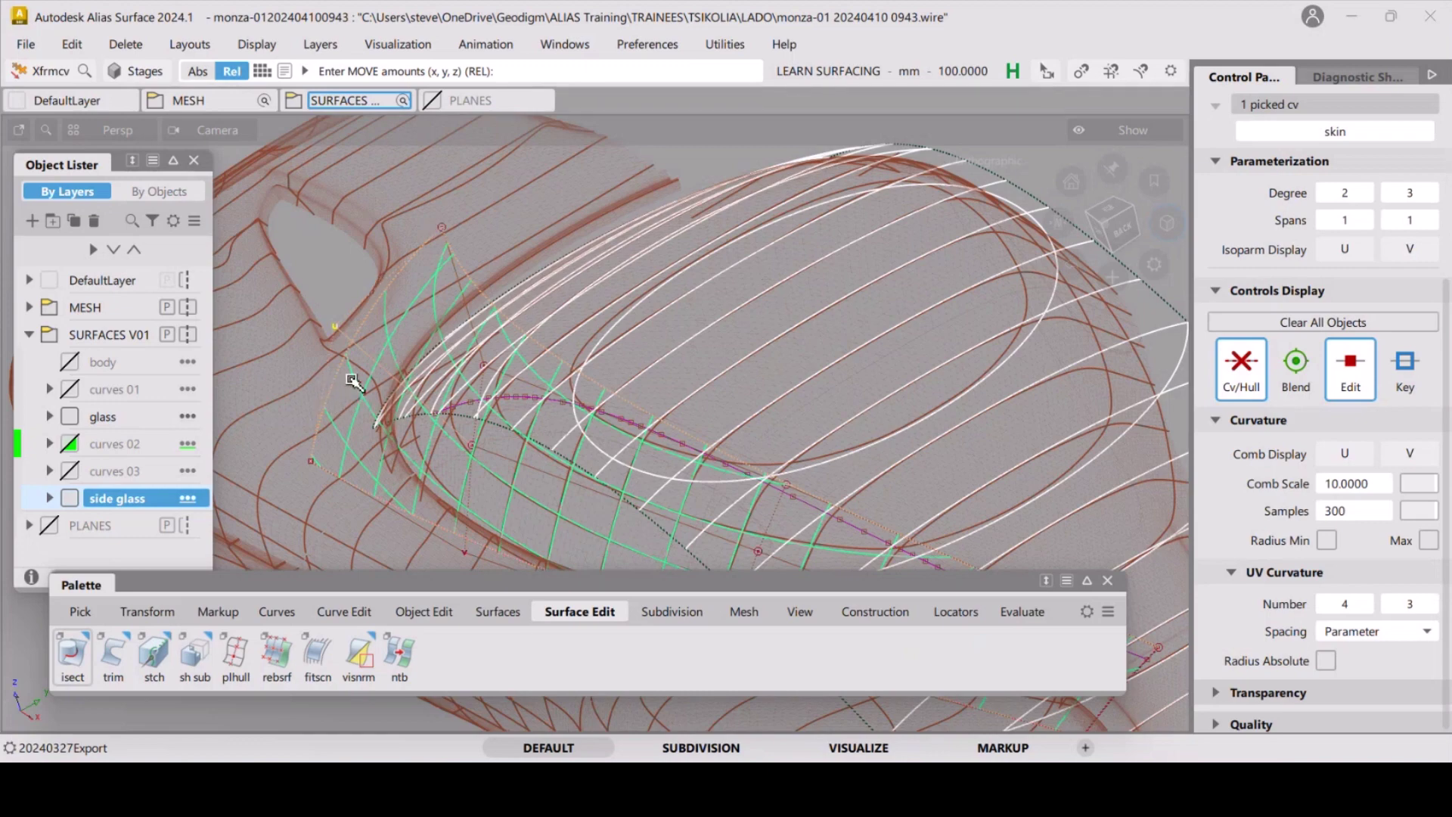
Isolate the side glass surface with its intersection curve in the left orthographic view by hiding everything unselected.
click(1116, 225)
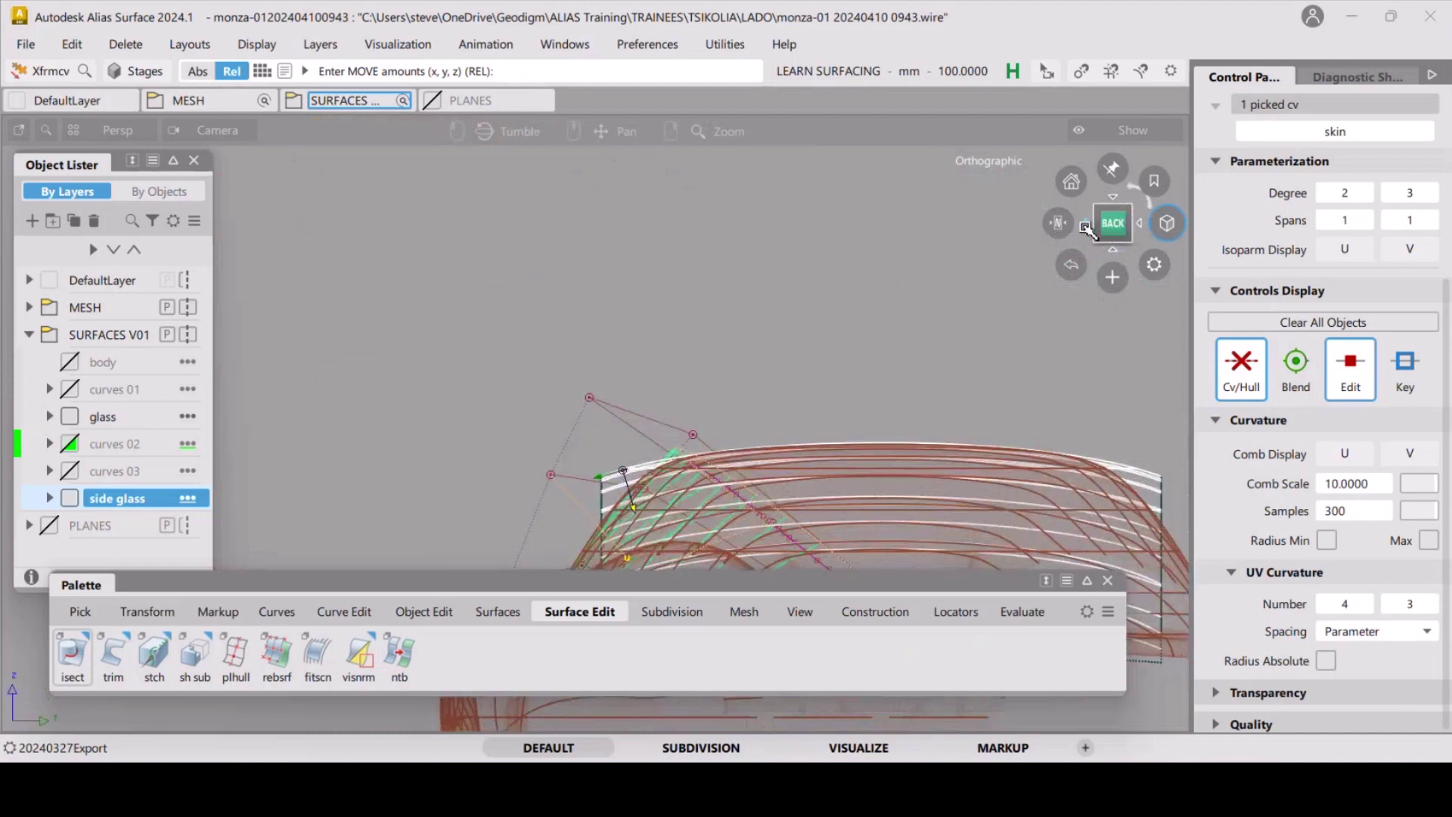
click(1086, 226)
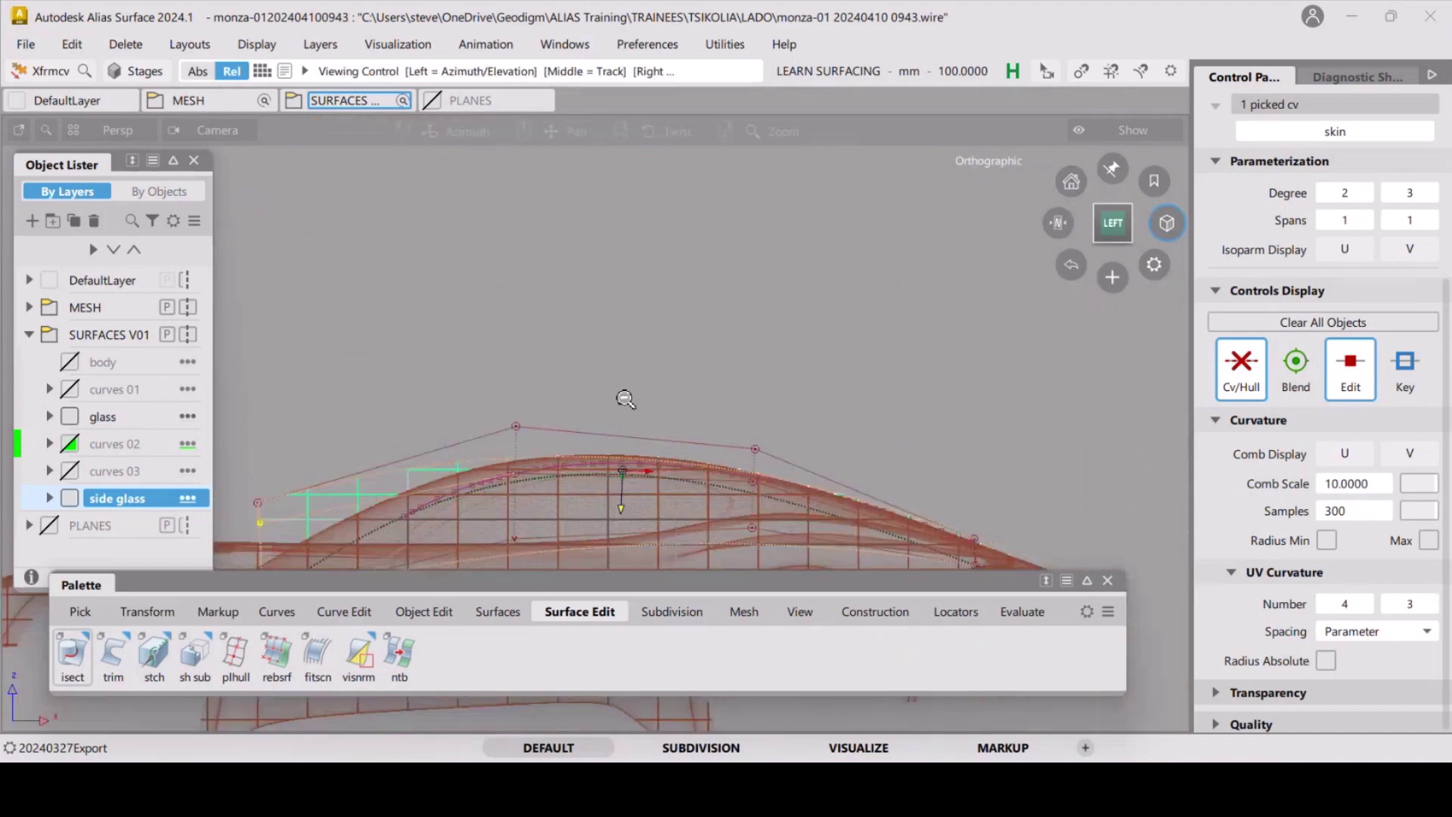
alt+shift+right_drag(626, 399, 642, 237)
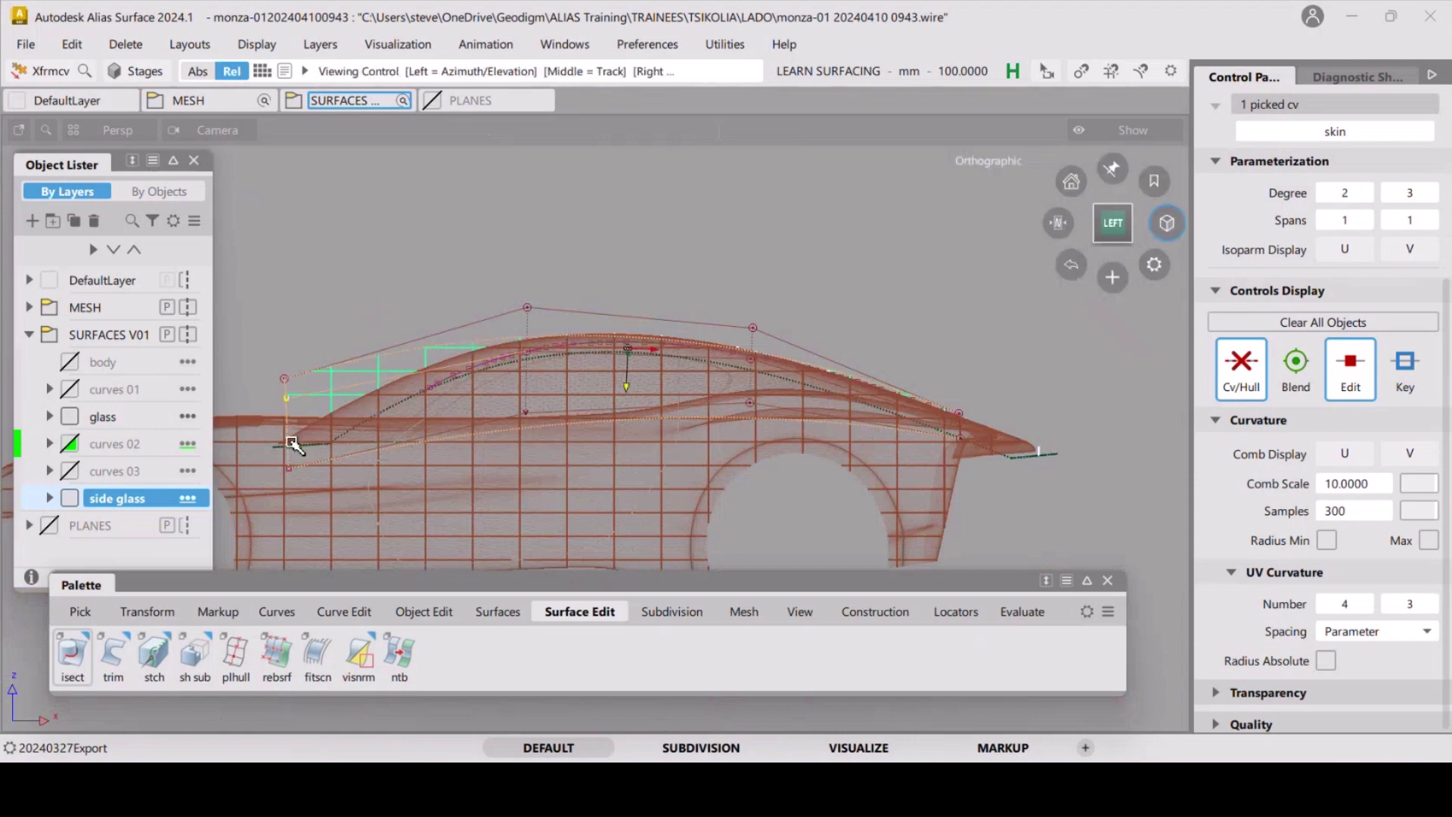
alt+shift+right_drag(303, 441, 459, 419)
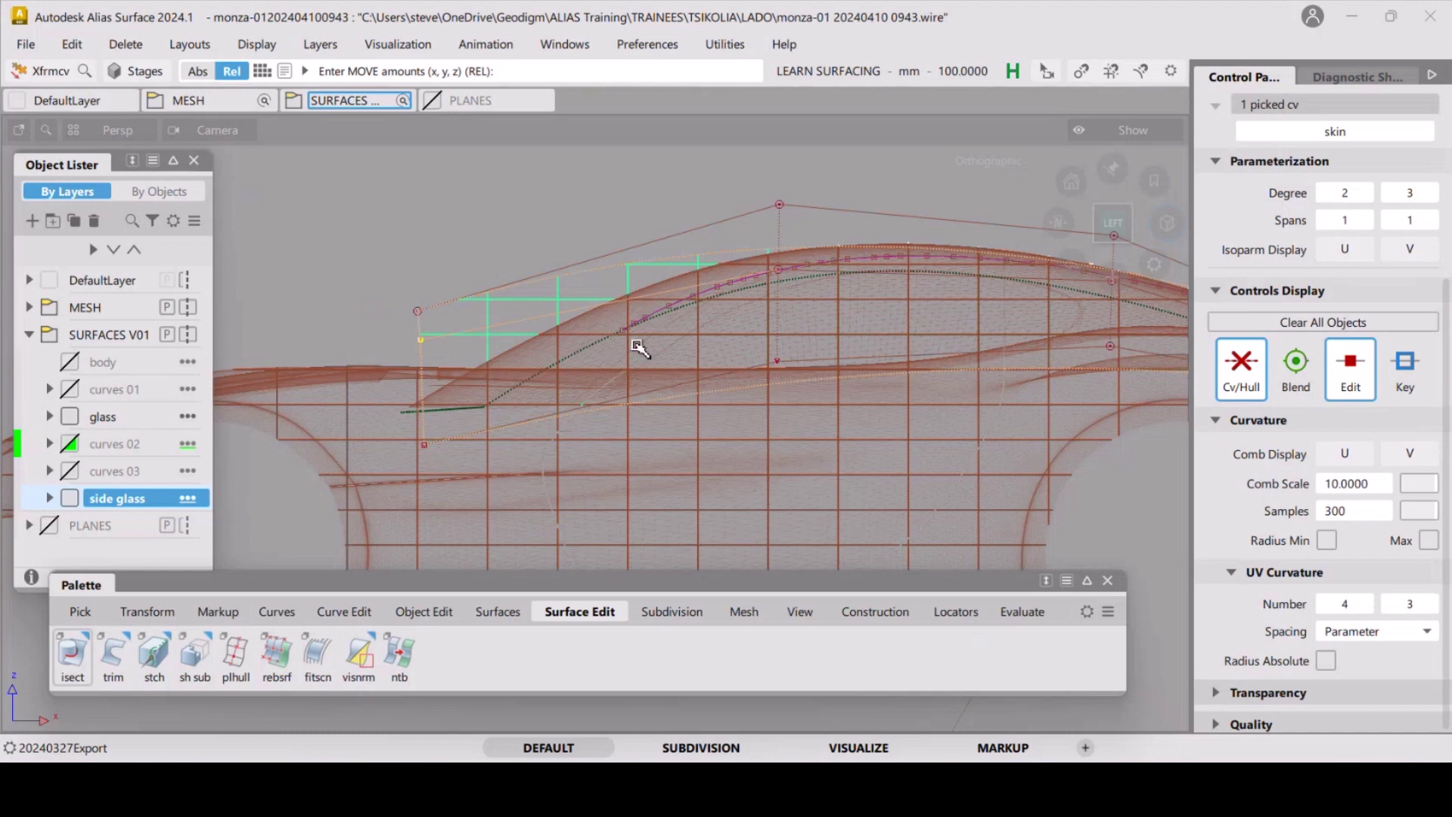
key(shift+alt)
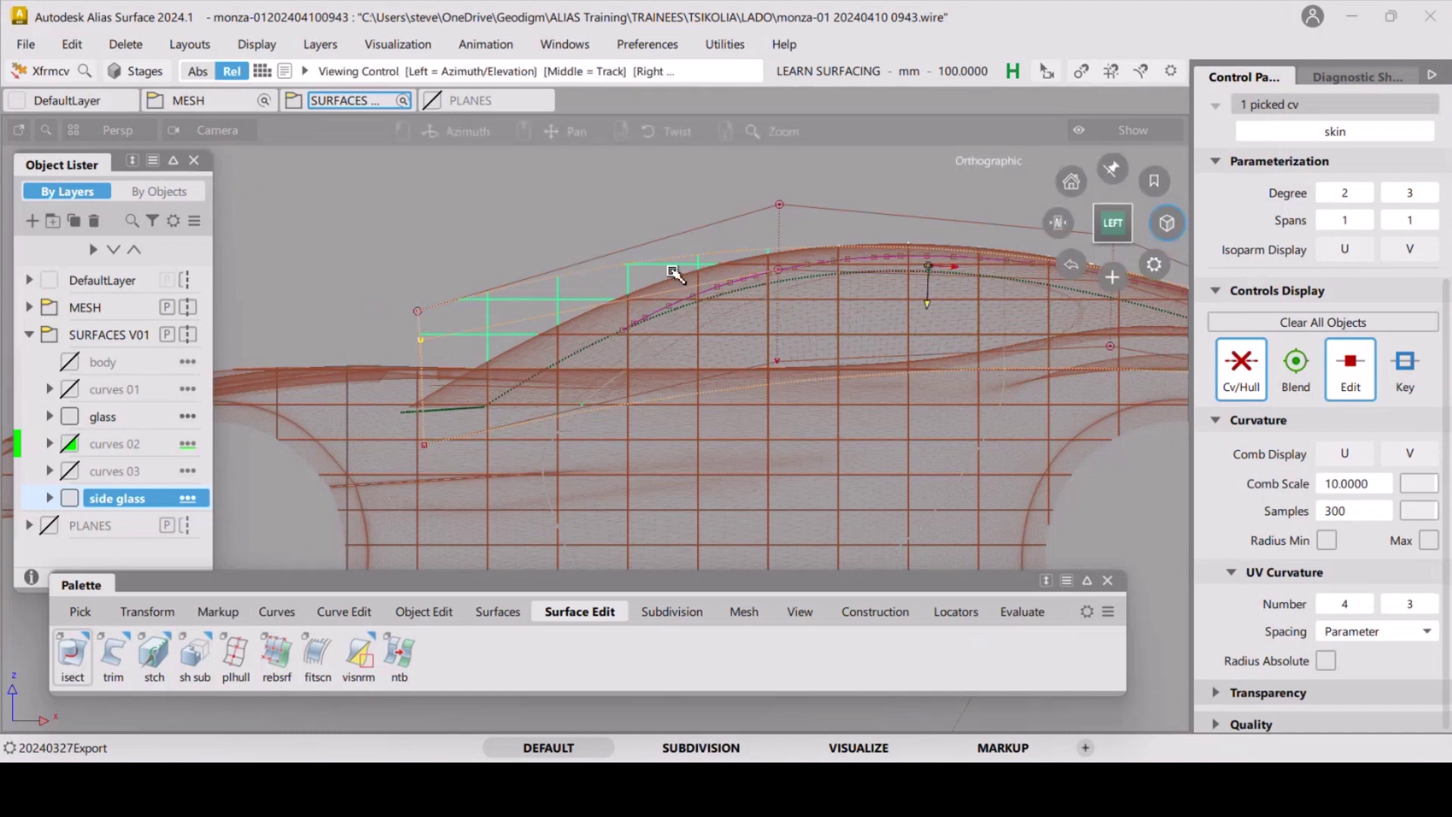
ctrl+shift+drag(678, 366, 642, 292)
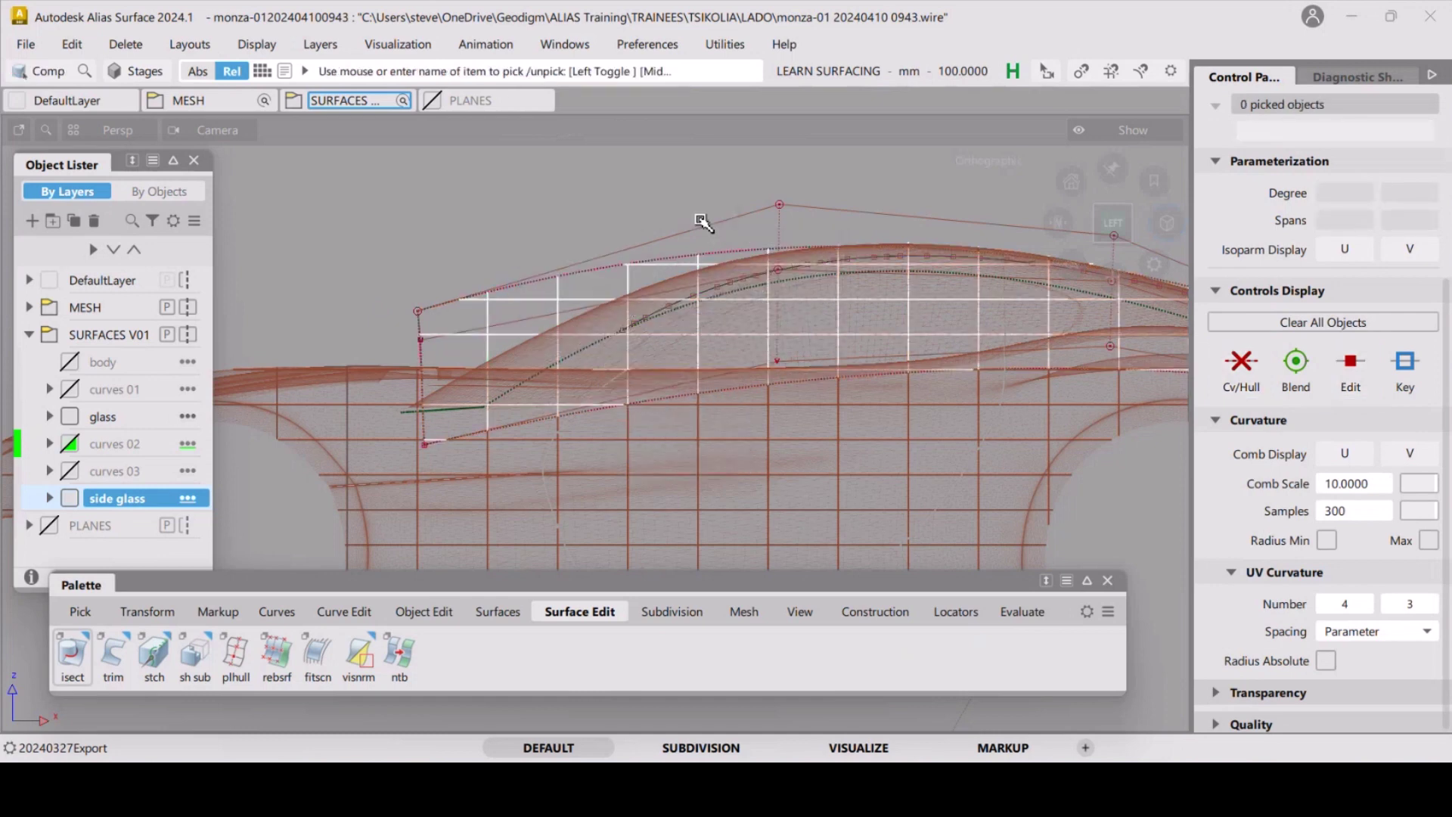
click(766, 246)
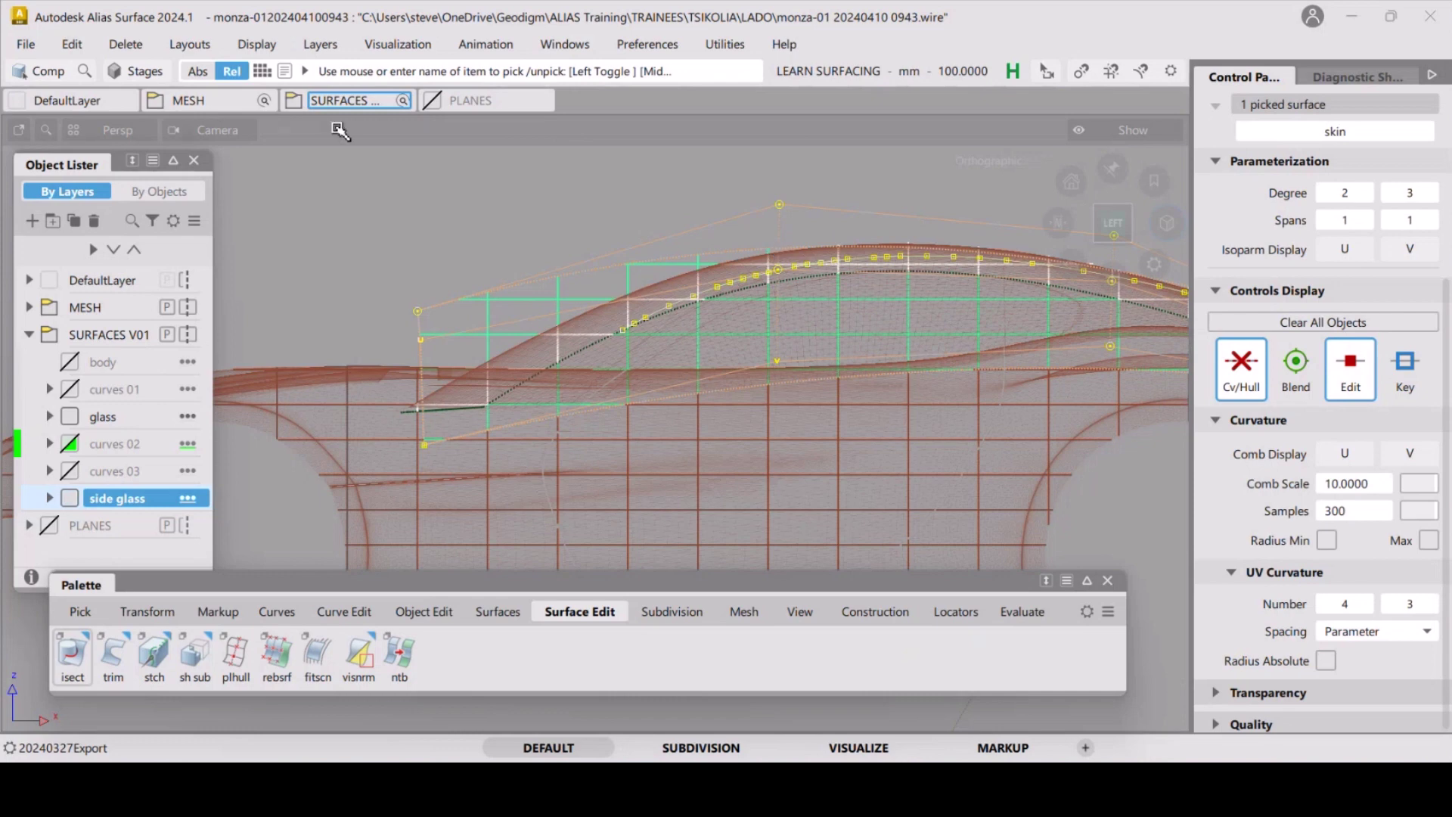
click(258, 46)
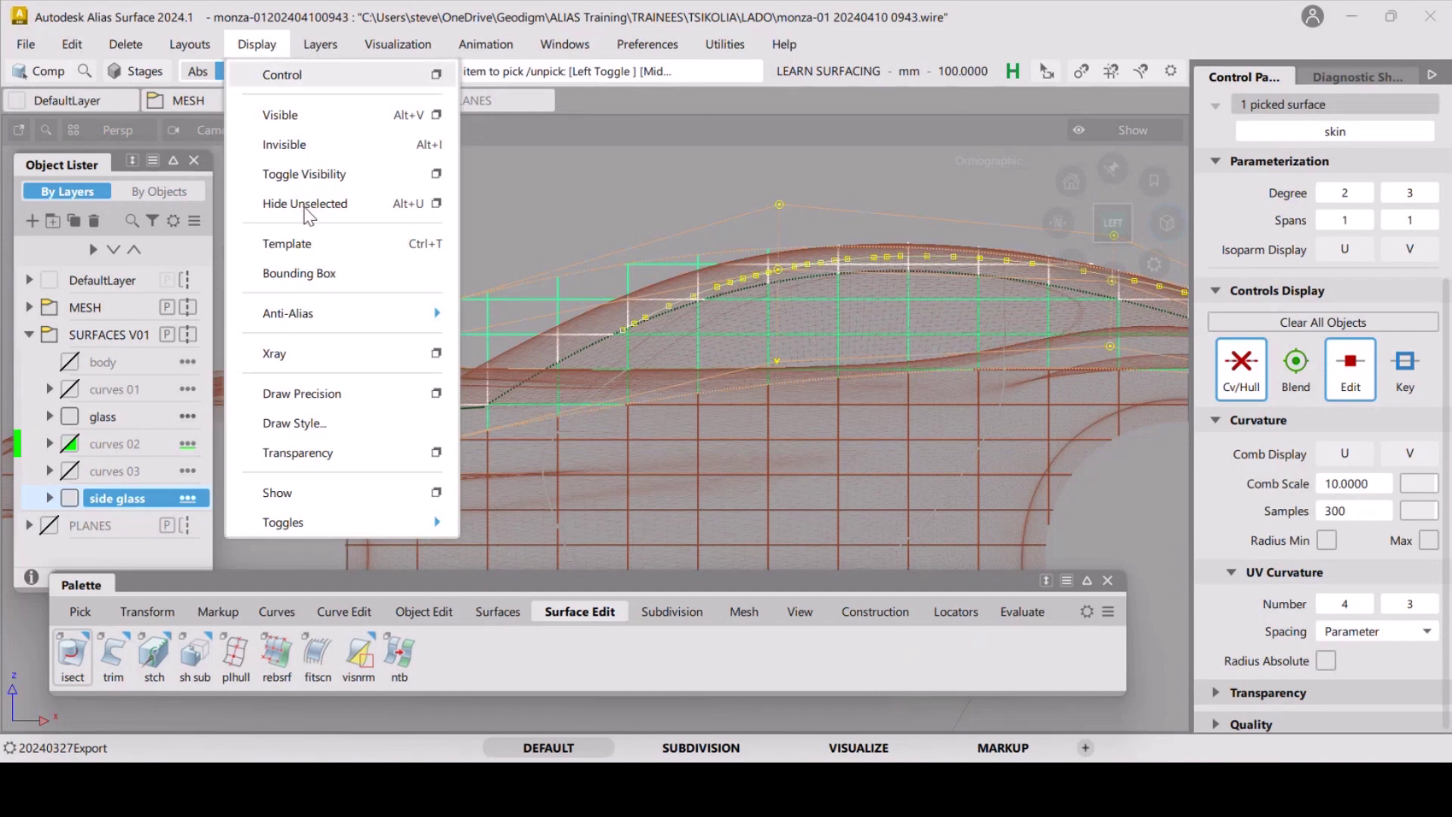
click(518, 185)
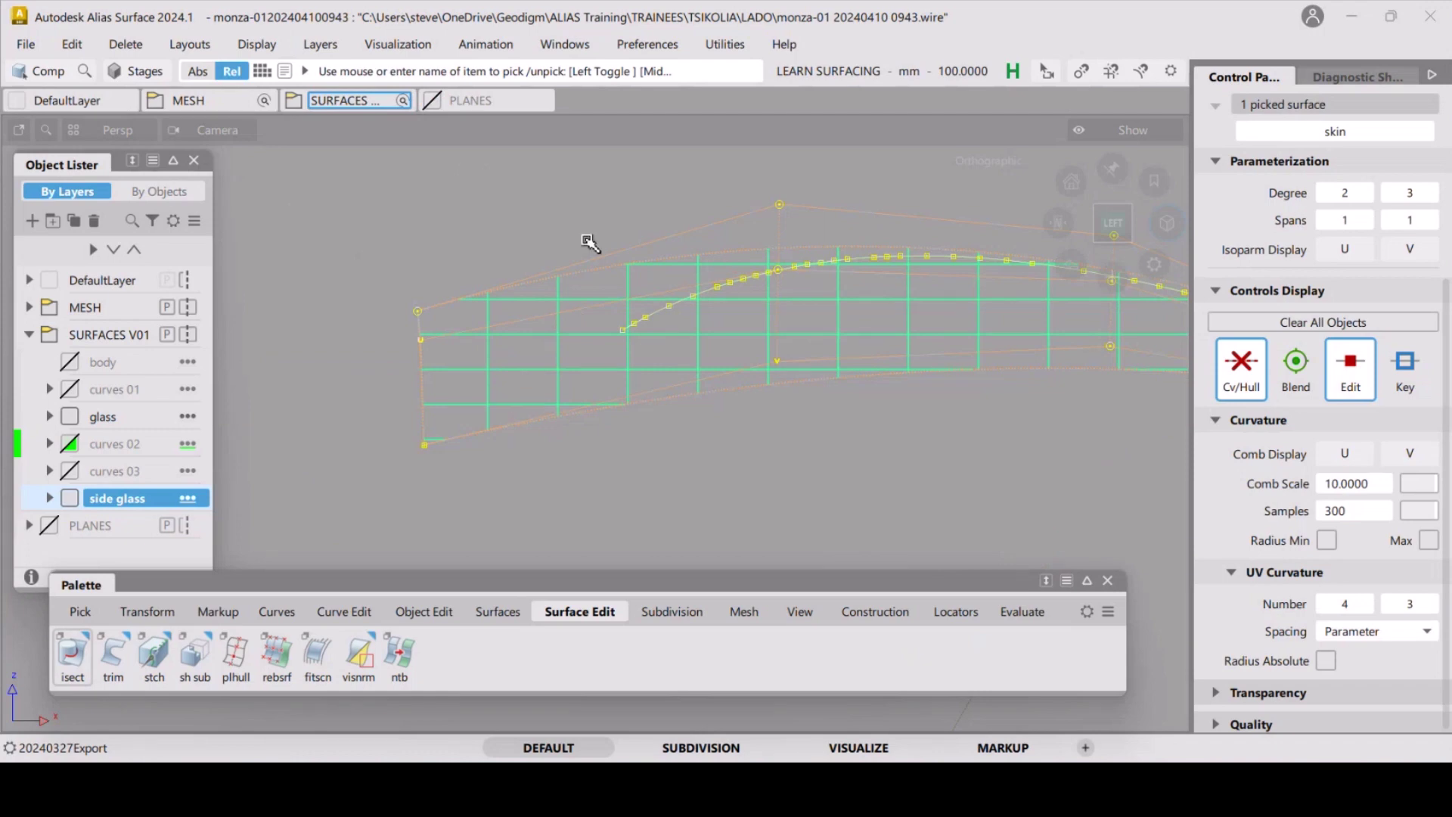
alt+shift+right_drag(587, 236, 665, 324)
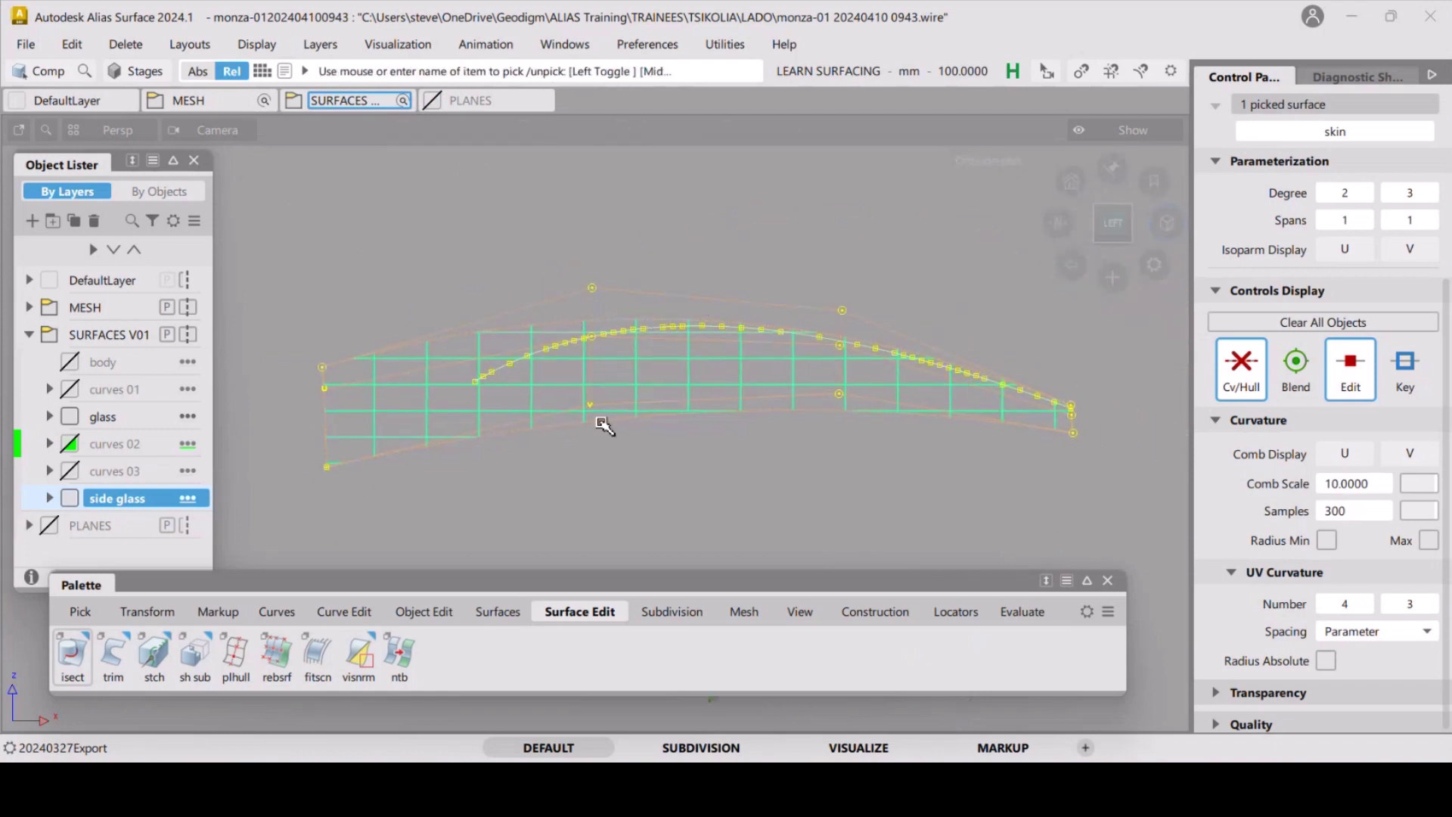
click(439, 357)
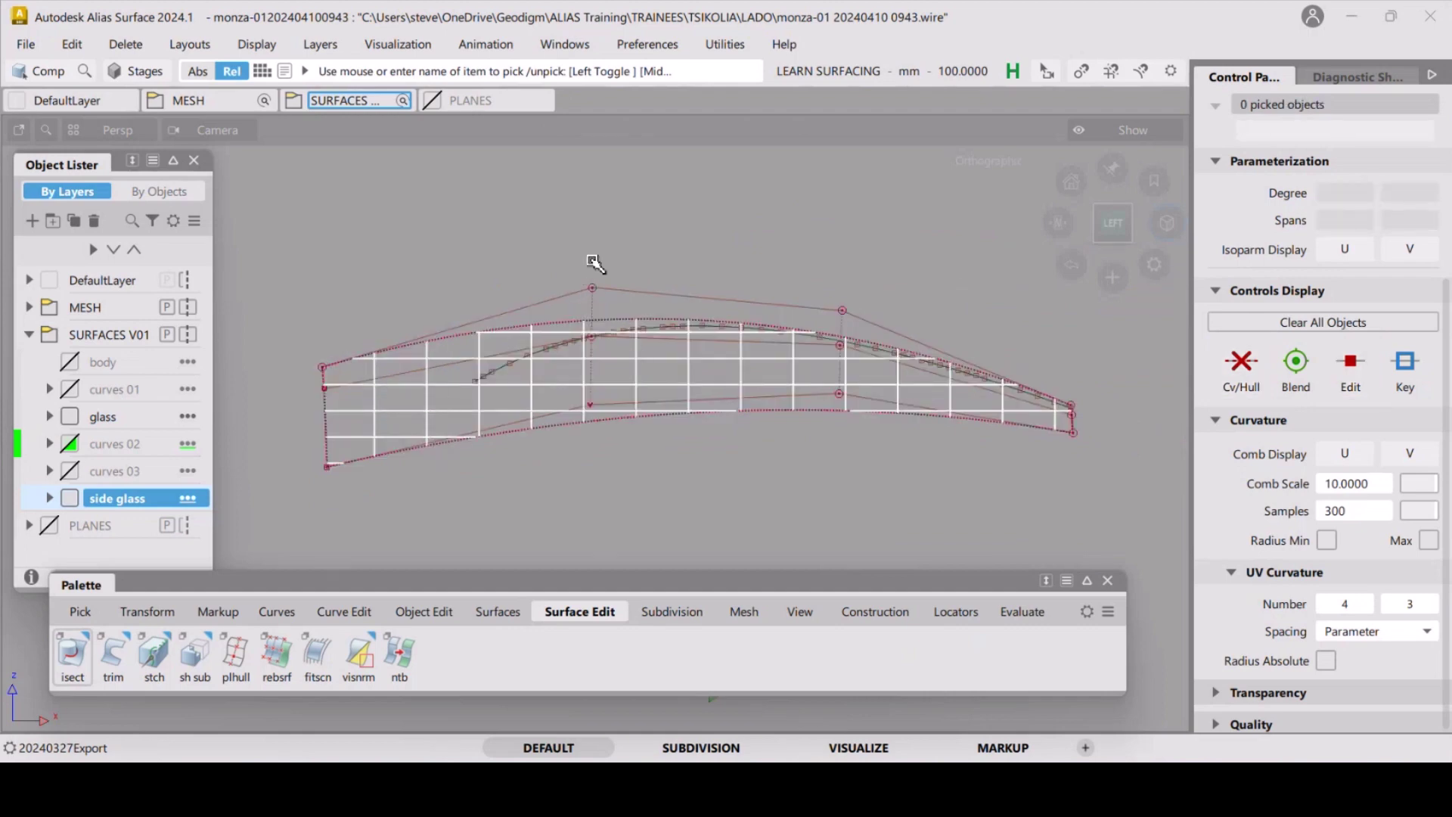
Shift the upper and inner CVs at the side glass's wide end horizontally until they align vertically with the lower corner CV.
ctrl+shift+drag(352, 337, 408, 348)
drag(304, 342, 366, 428)
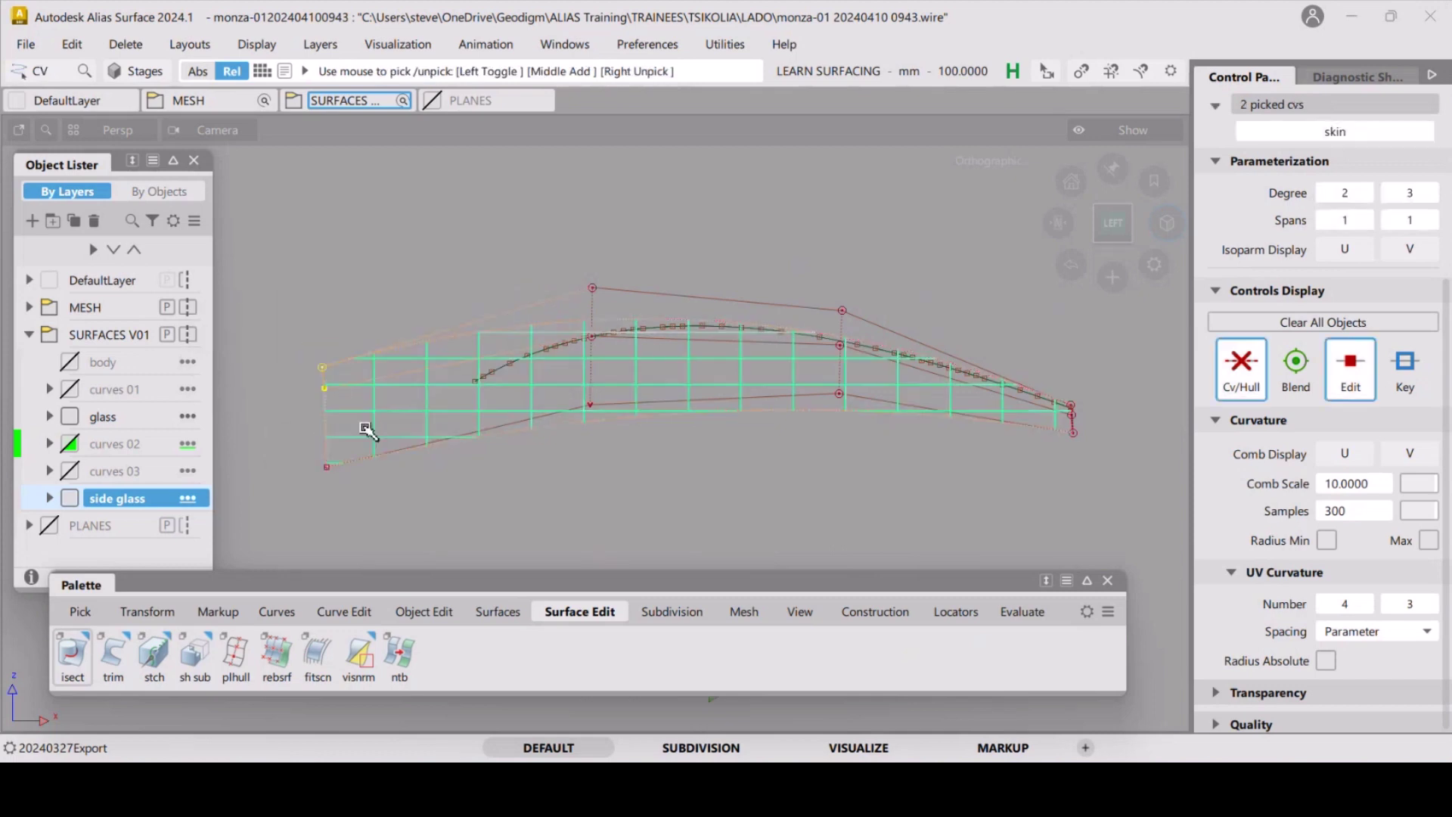
ctrl+shift+middle_drag(350, 294, 342, 257)
mouse_move(382, 261)
mouse_down()
mouse_move(346, 263)
mouse_move(377, 274)
mouse_up()
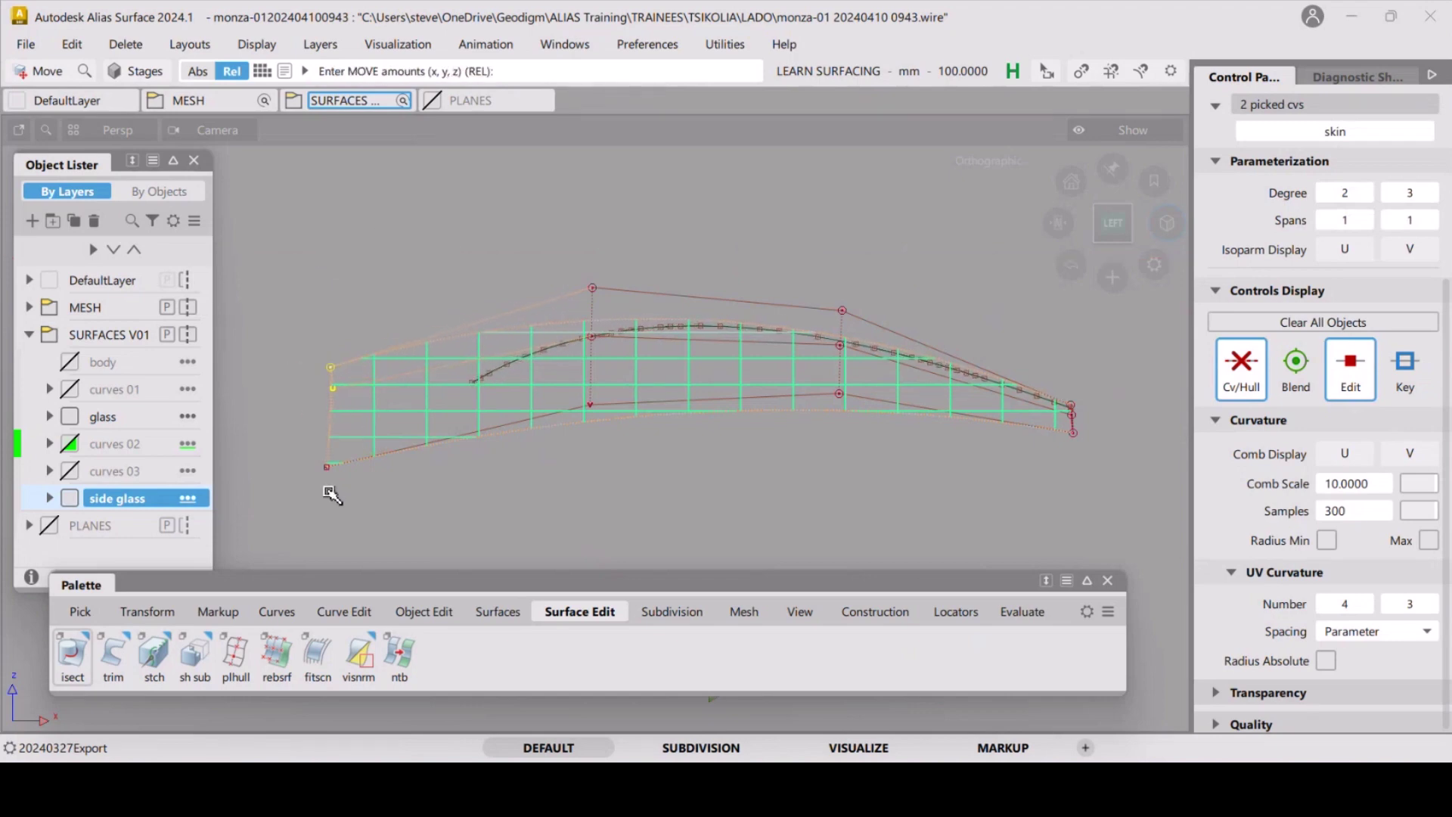
drag(331, 492, 327, 506)
Align the upper and inner CVs of the column nearer the wide end vertically with that column's lower CV.
ctrl+shift+drag(726, 540, 733, 387)
drag(563, 266, 626, 357)
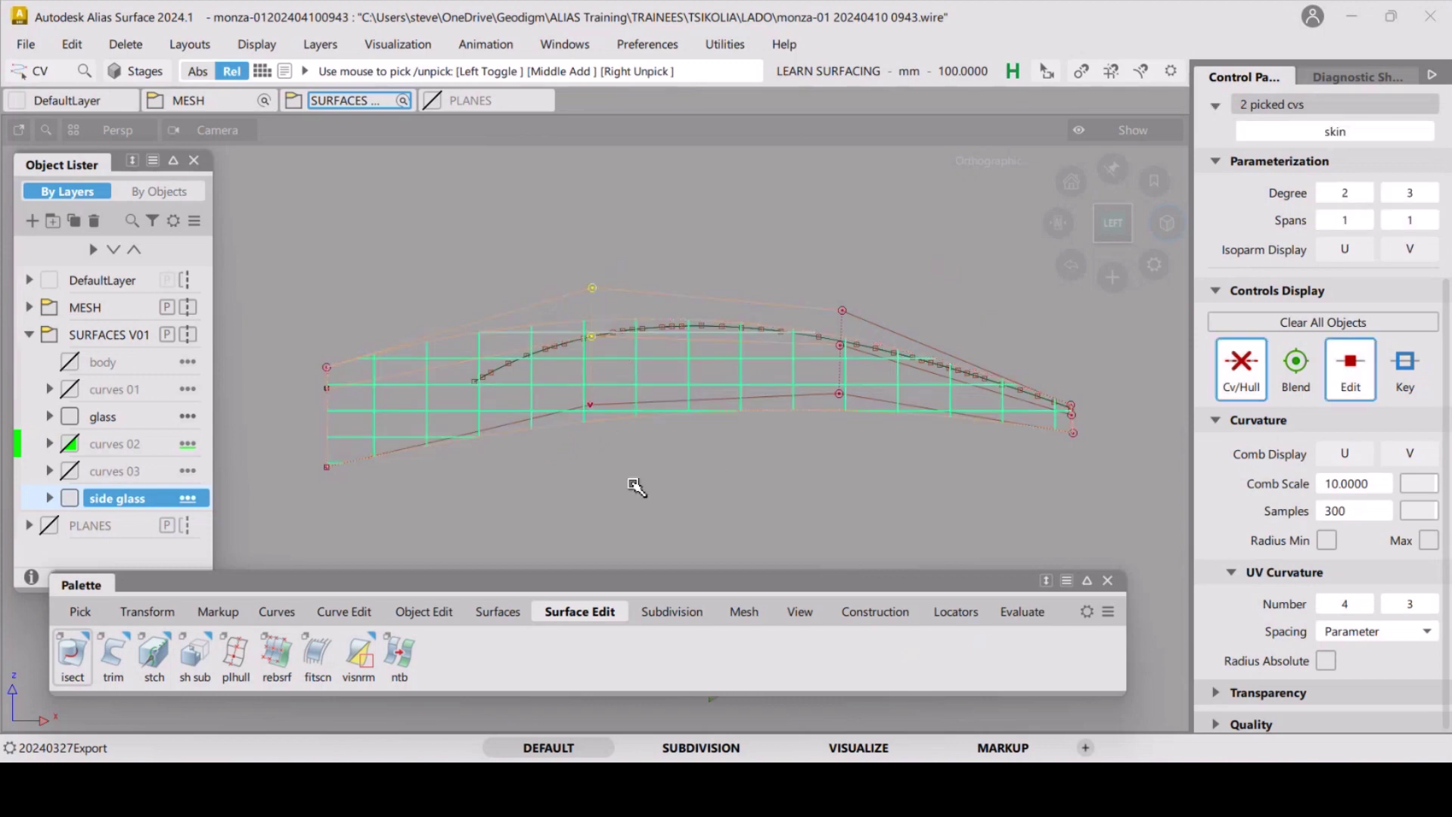
ctrl+shift+middle_drag(638, 487, 639, 448)
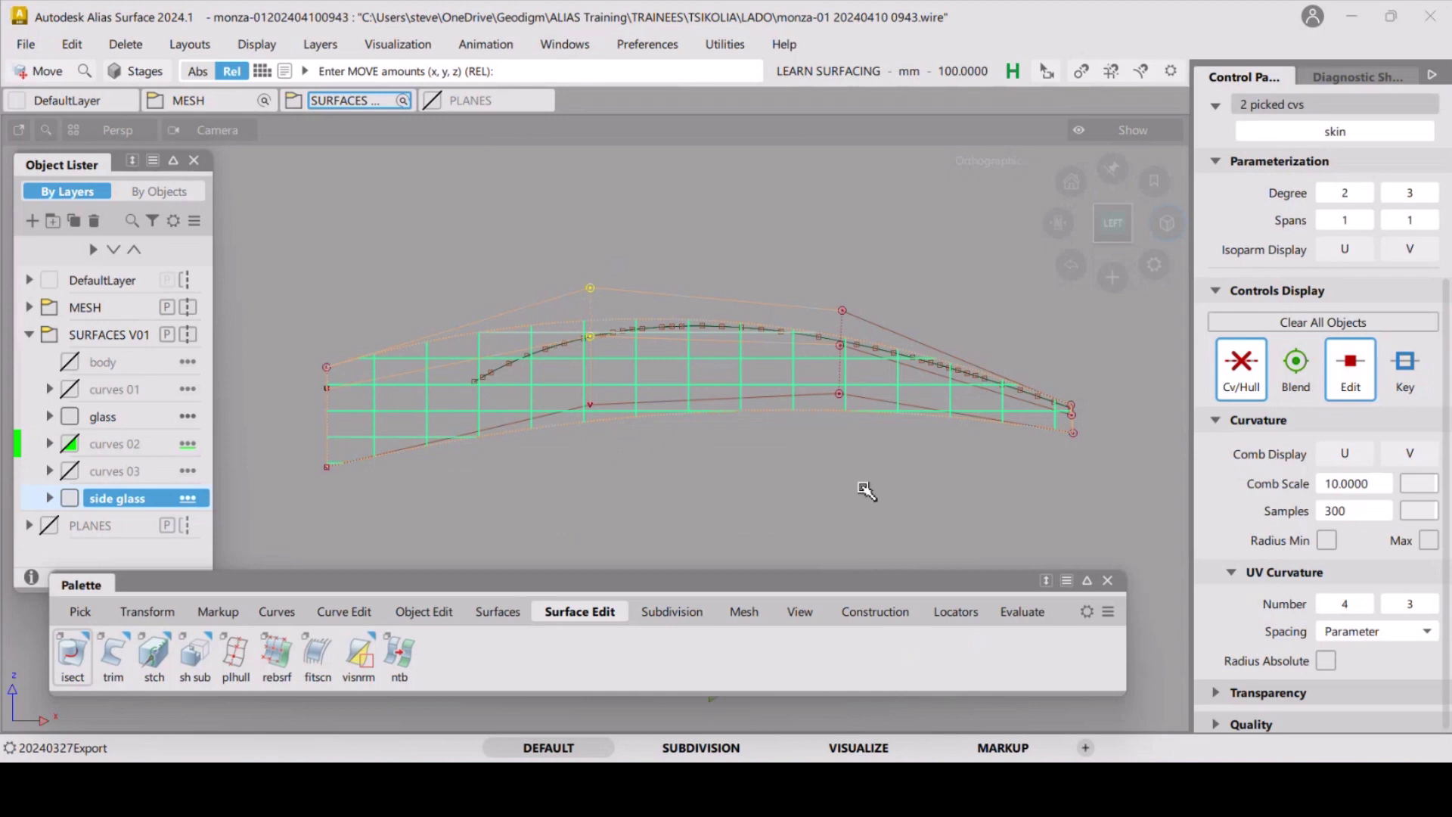
key(ctrl+z)
Align the upper and inner CVs of the column nearer the narrow end vertically above its lower CV.
ctrl+shift+drag(798, 321, 873, 363)
ctrl+shift+middle_drag(882, 291, 897, 236)
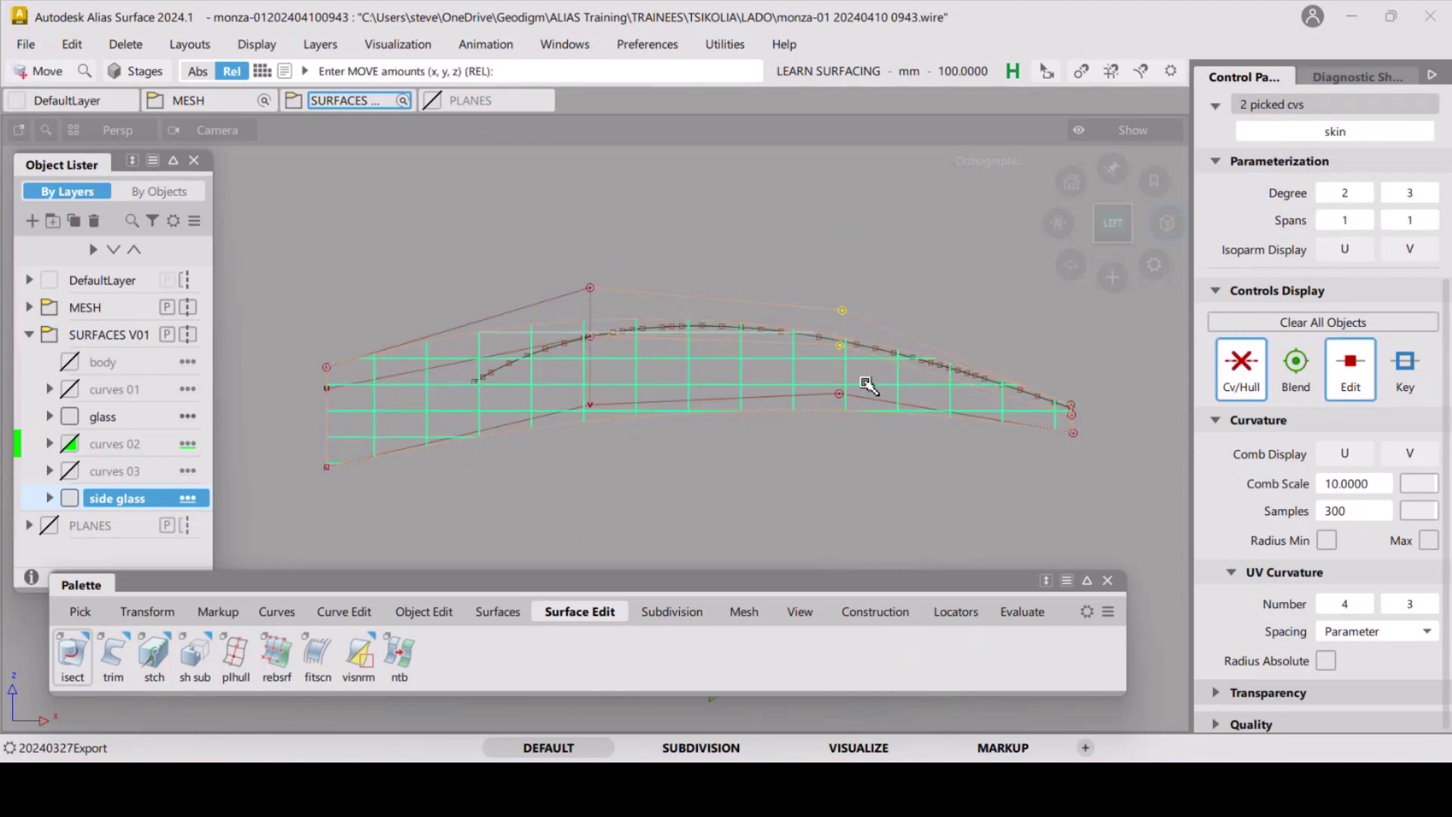
ctrl+shift+drag(1062, 446, 1078, 424)
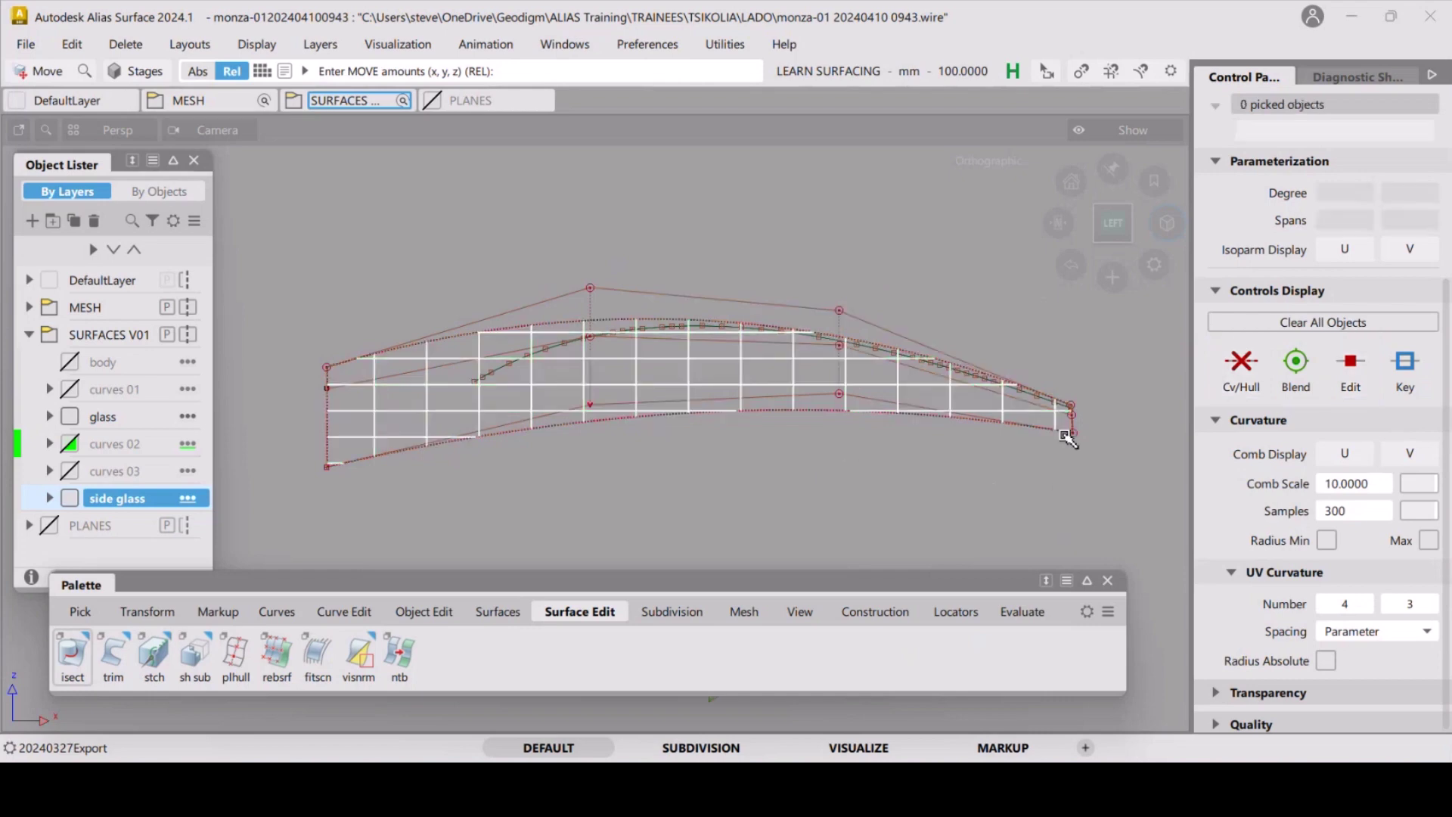
Align the upper and inner CVs on the side glass's narrow end edge with the lower corner CV, then clear the selection.
alt+shift+middle_drag(1077, 415, 872, 419)
scroll(874, 418, up, 5)
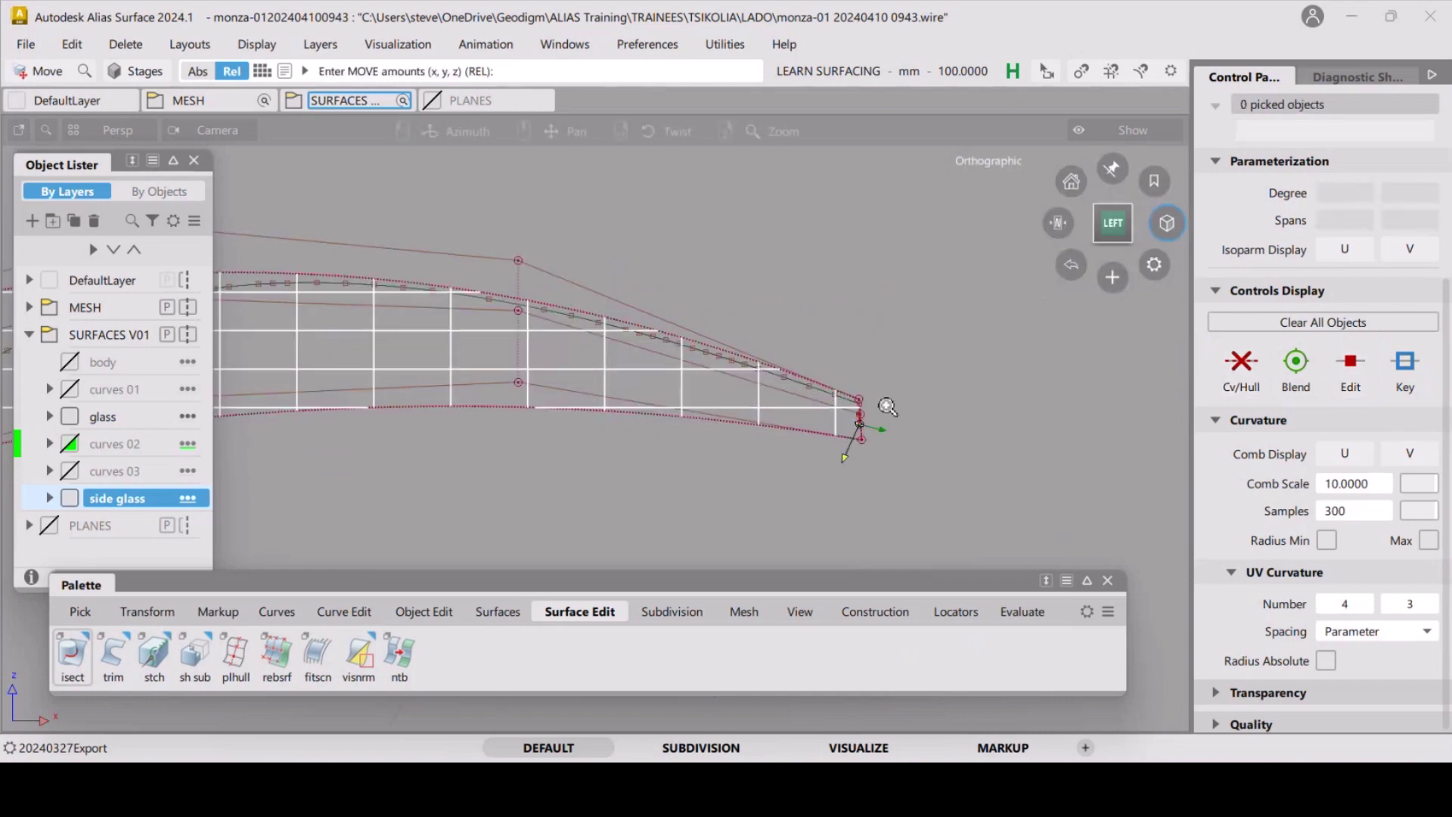
ctrl+shift+drag(923, 395, 1014, 395)
drag(834, 348, 860, 386)
ctrl+shift+middle_drag(917, 415, 917, 366)
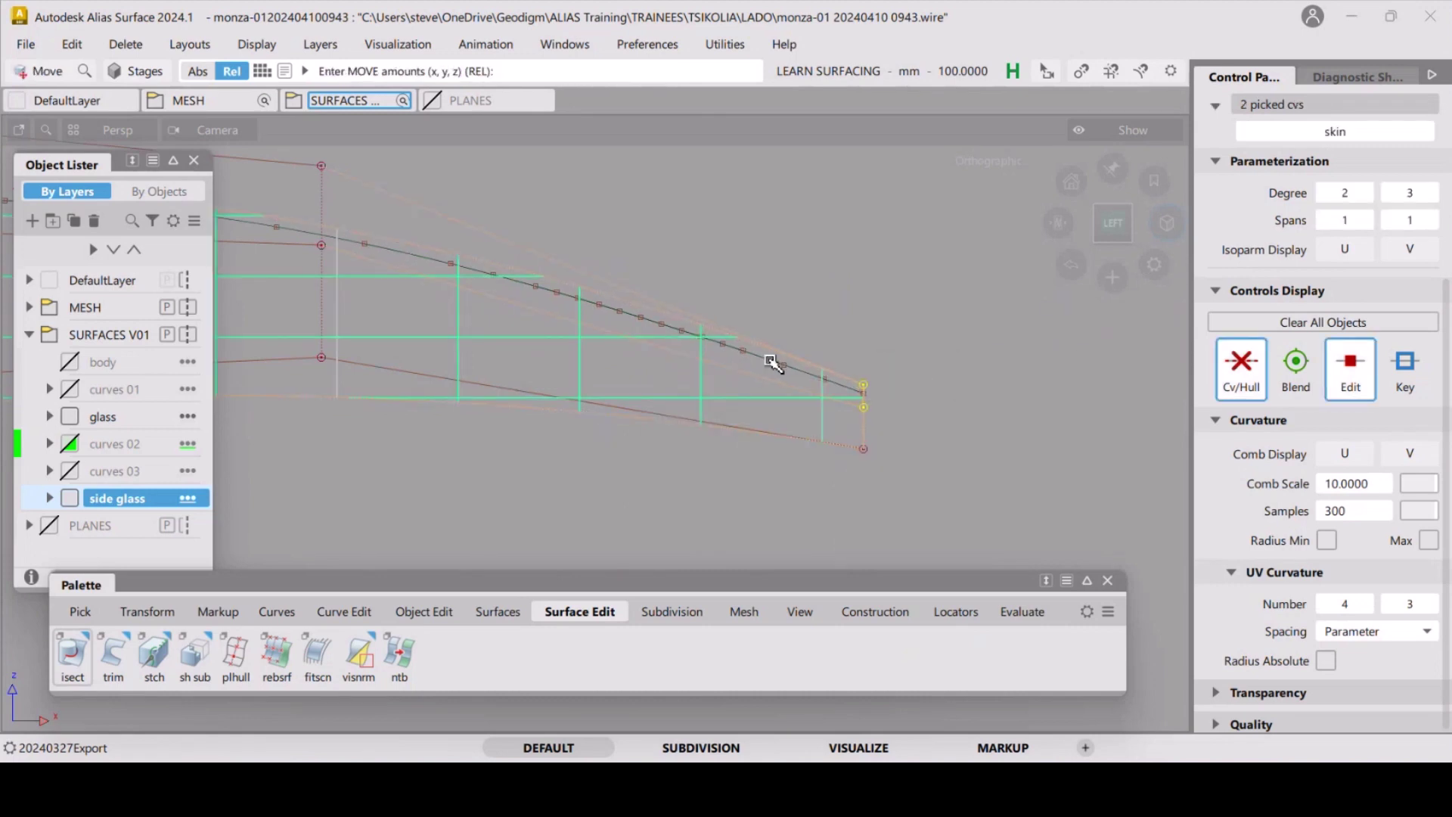
alt+shift+right_drag(768, 356, 809, 423)
ctrl+shift+drag(711, 503, 500, 355)
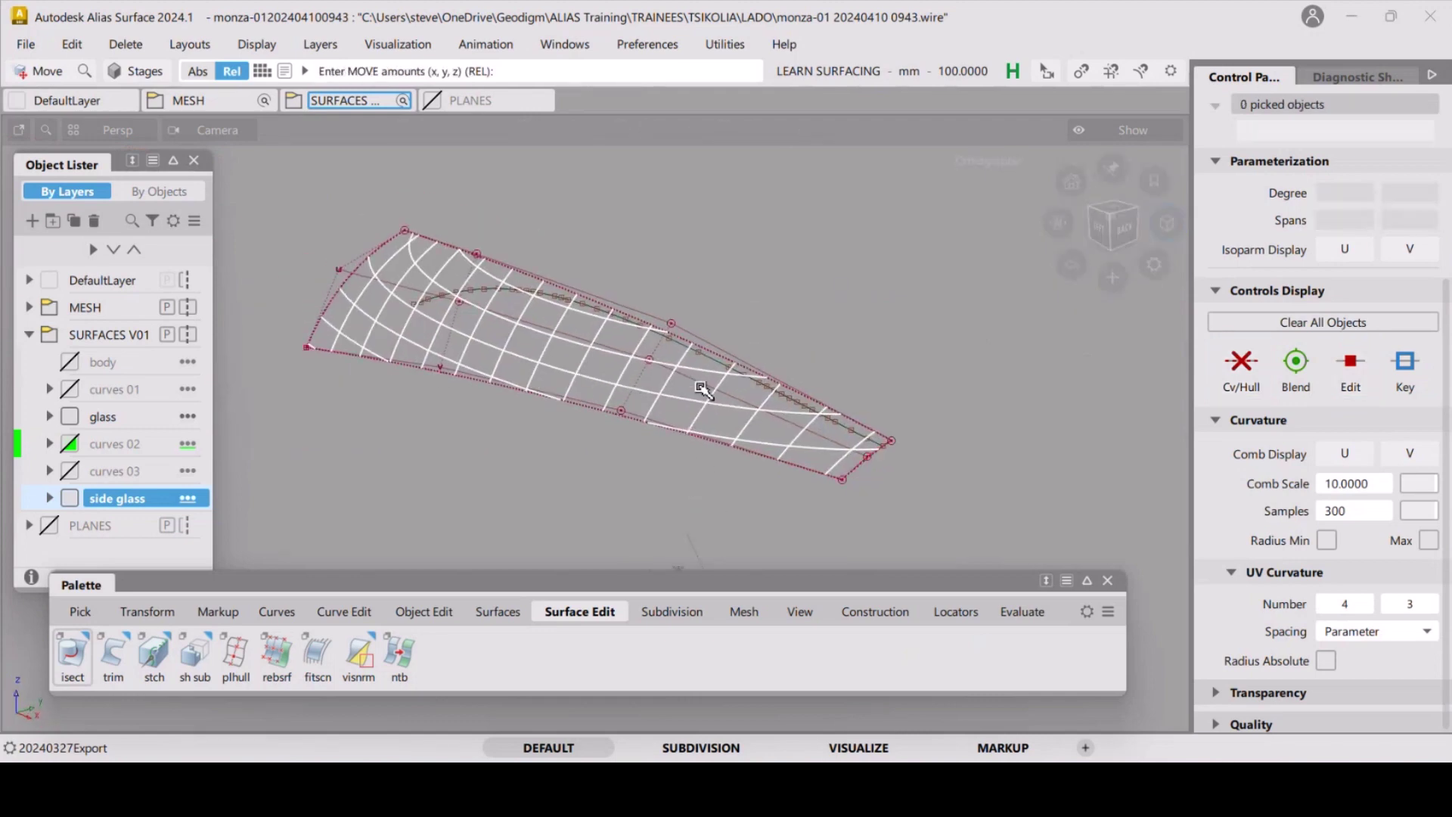
Turn off the display of the green reference markers below the side glass.
alt+shift+drag(704, 390, 662, 483)
click(257, 44)
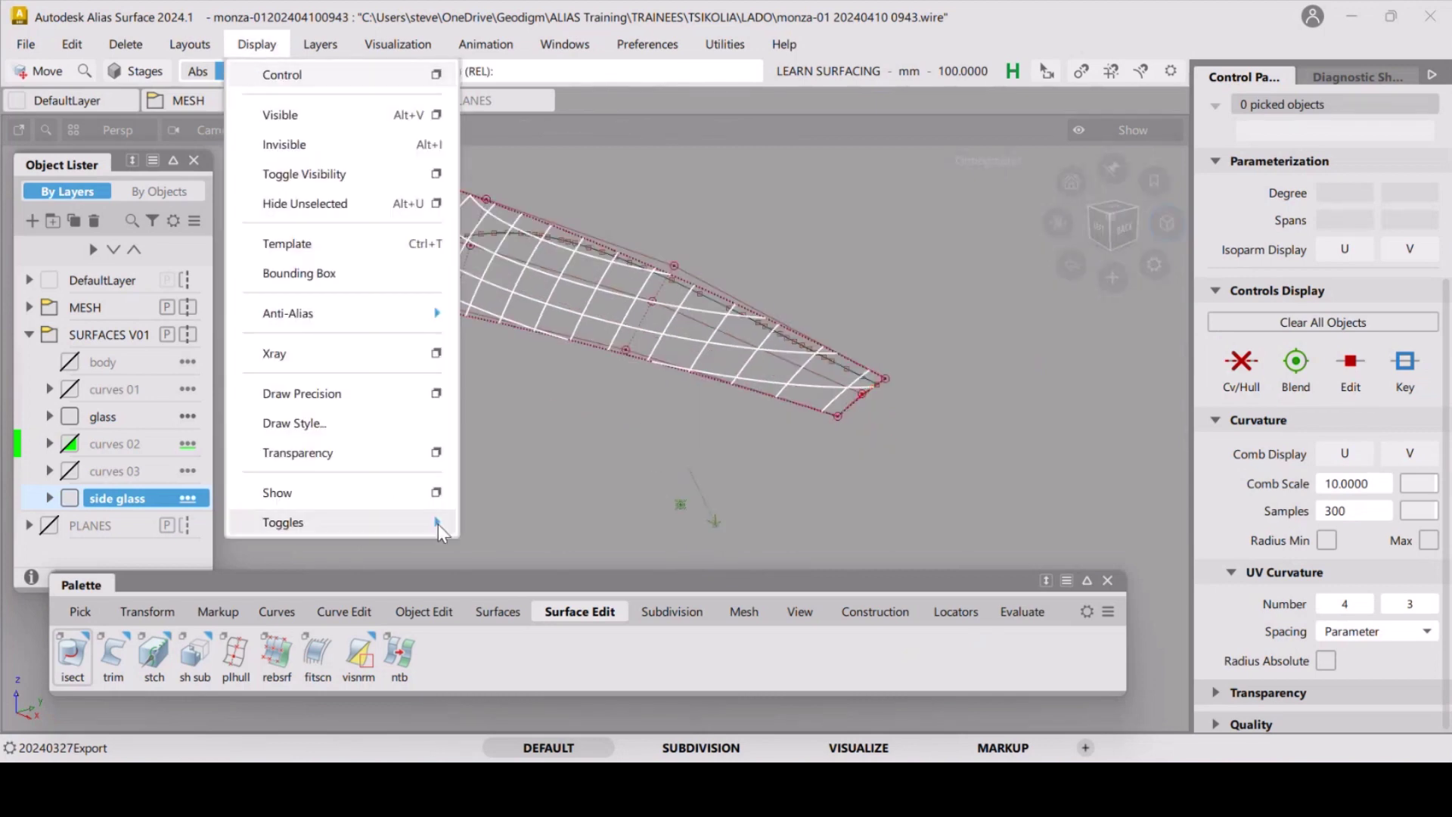
mouse_move(438, 528)
click(491, 712)
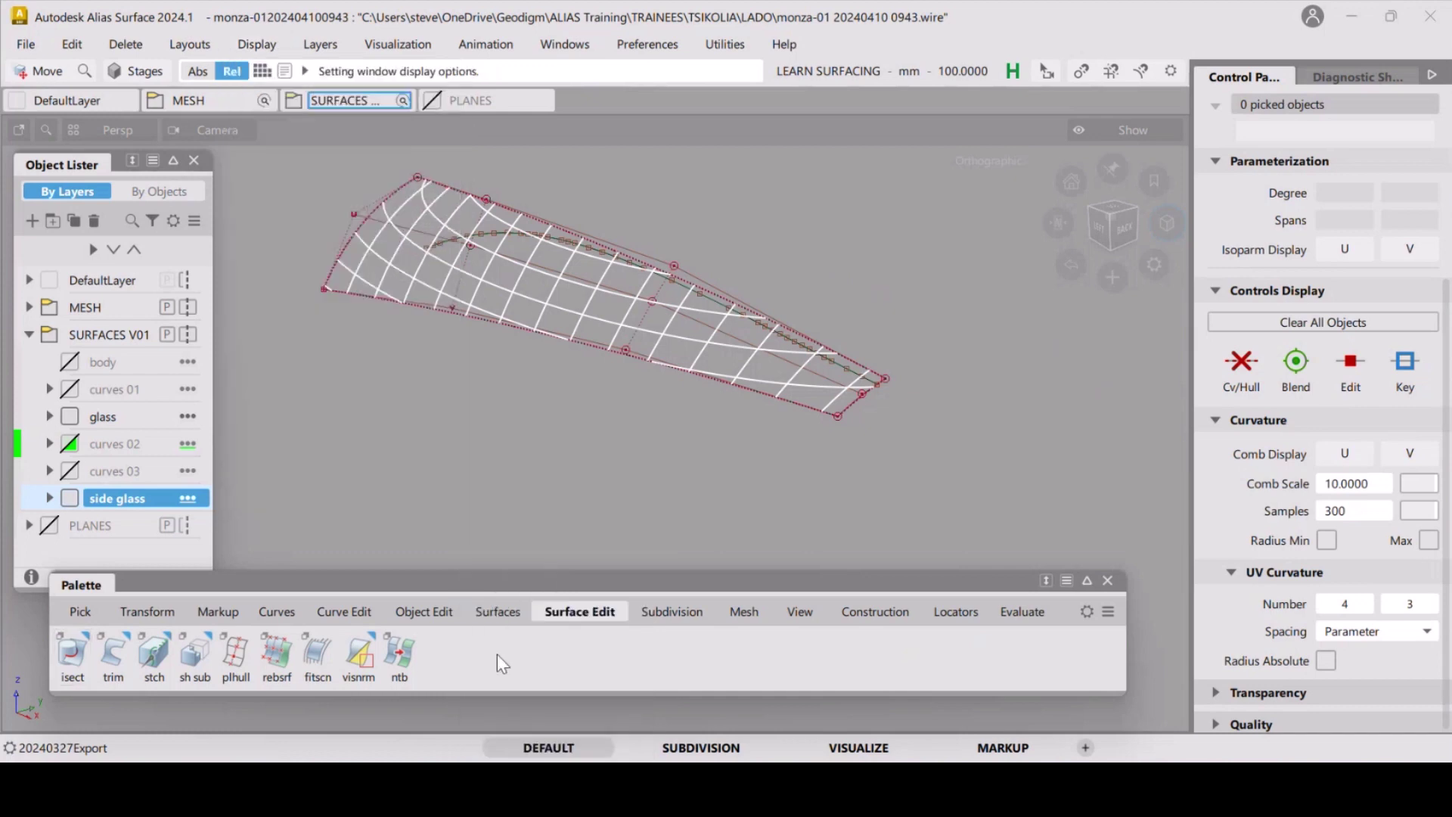
ctrl+shift+drag(613, 497, 601, 420)
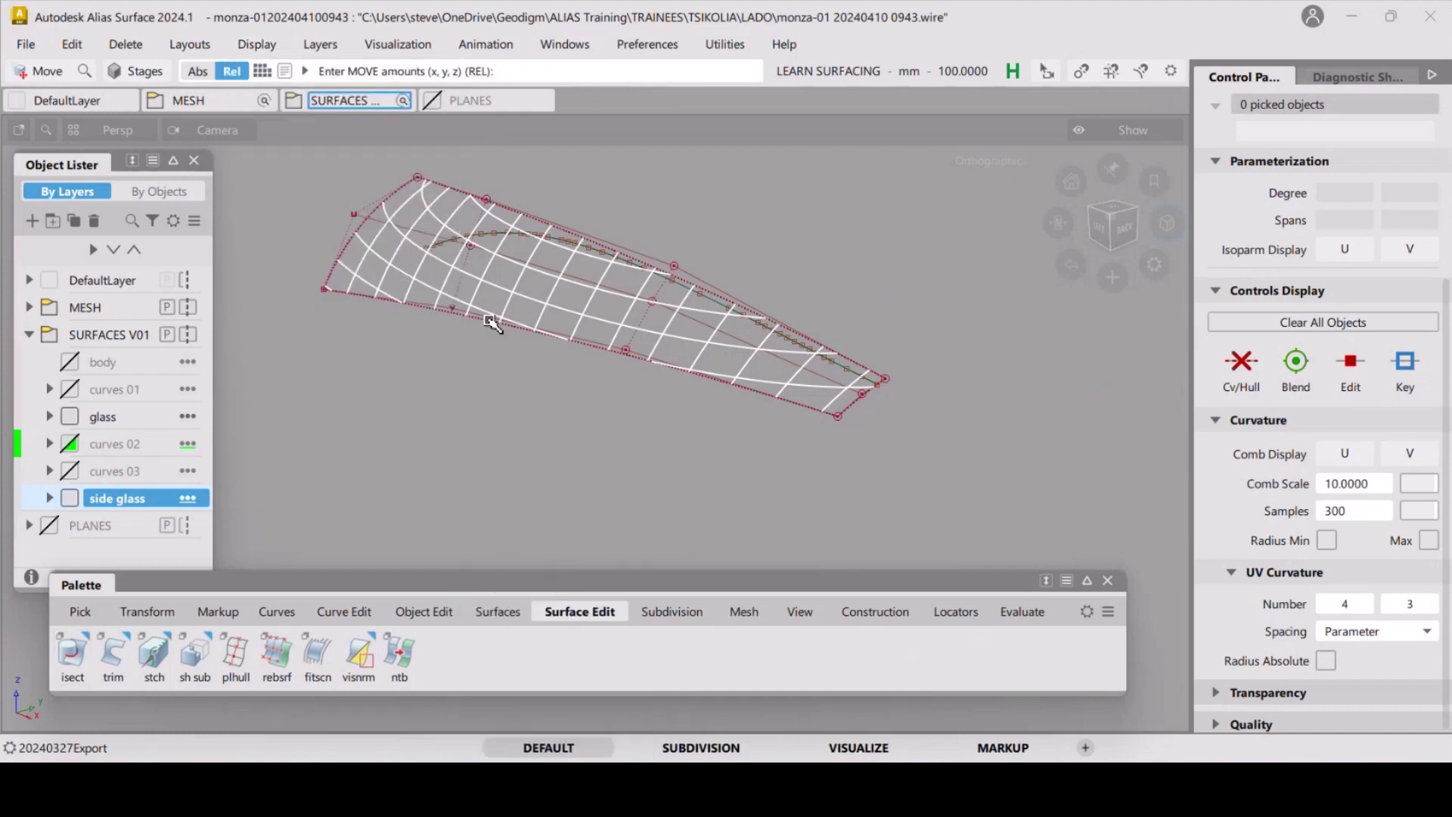
click(25, 44)
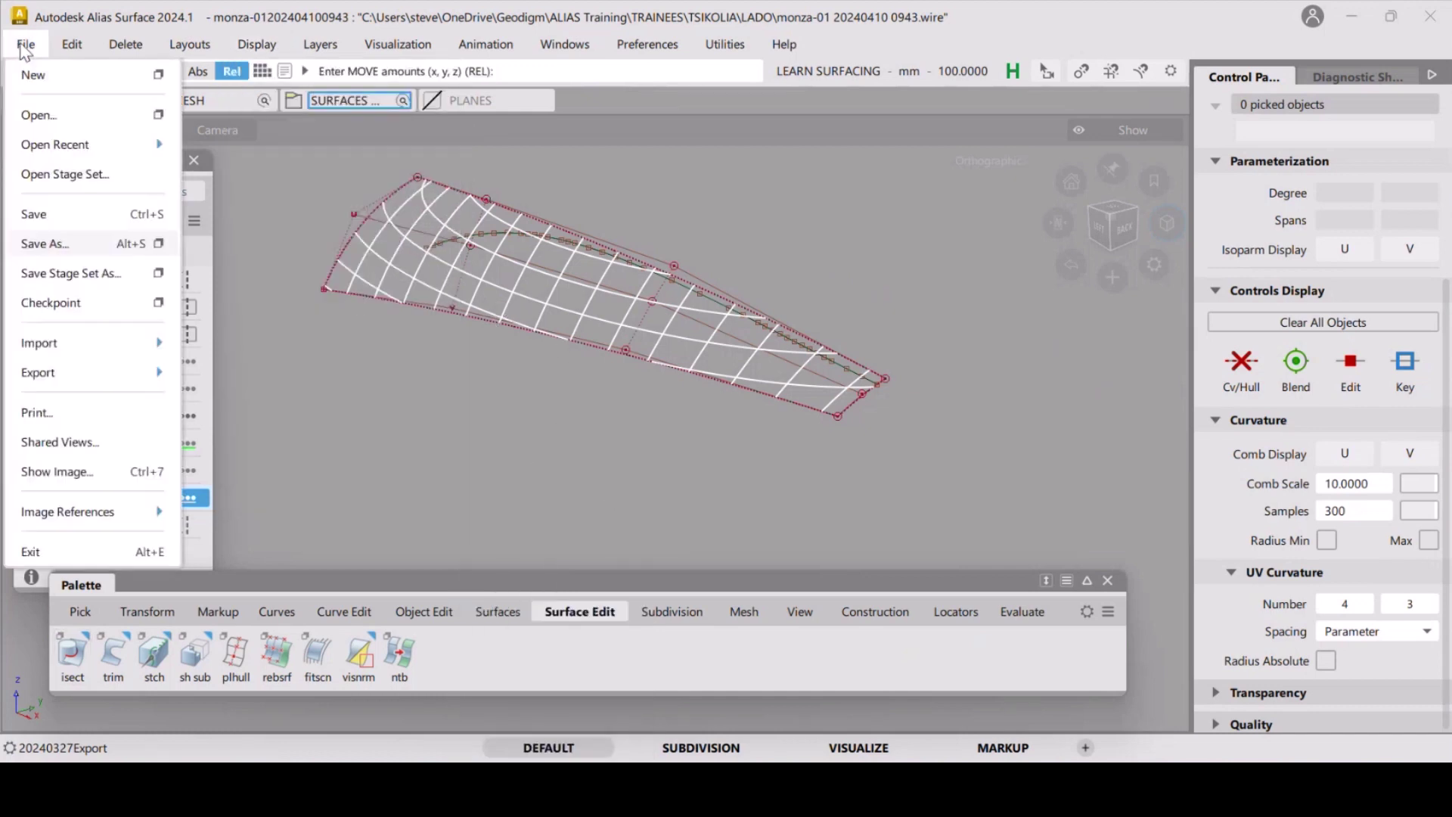
click(66, 244)
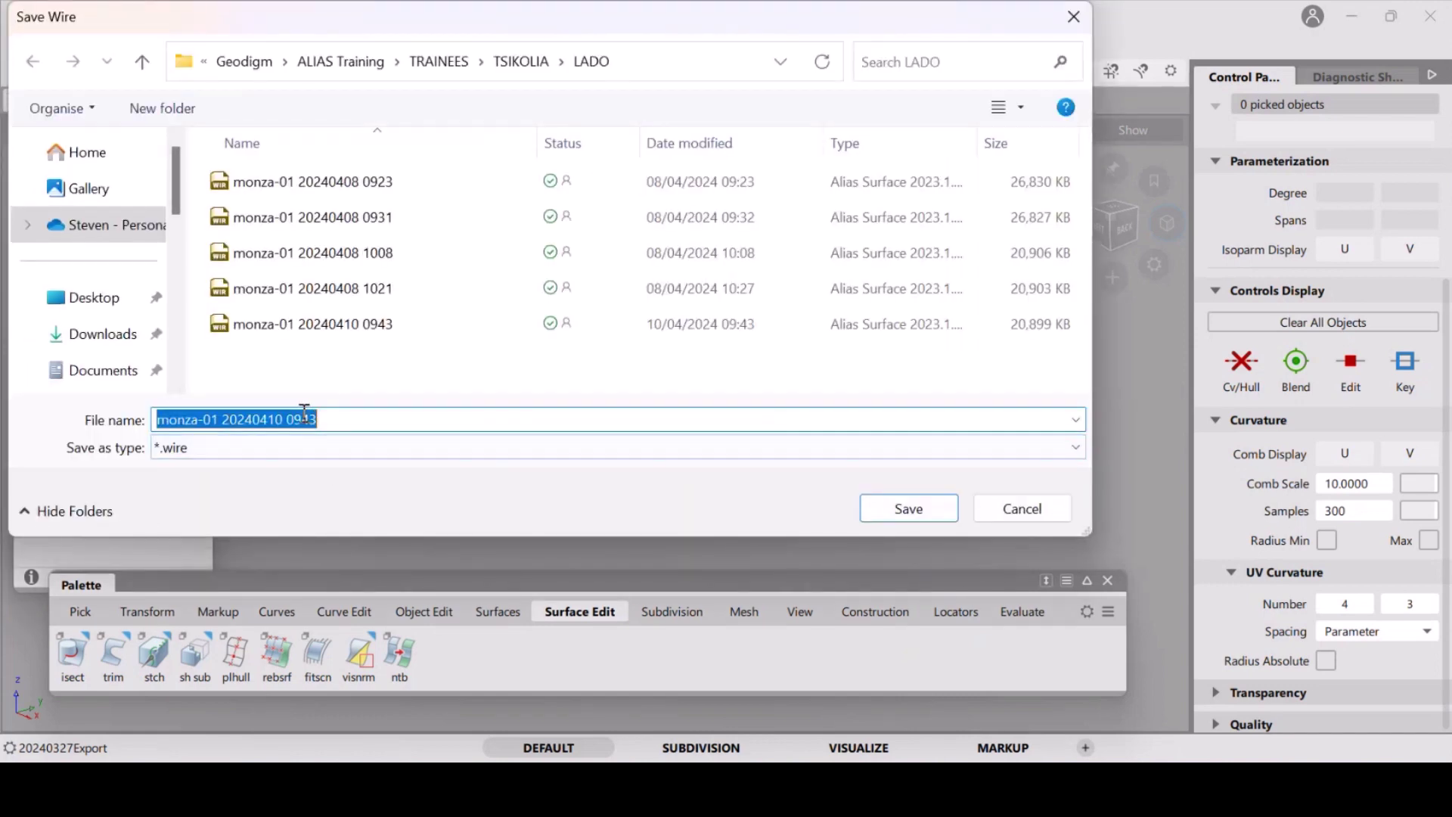
click(307, 418)
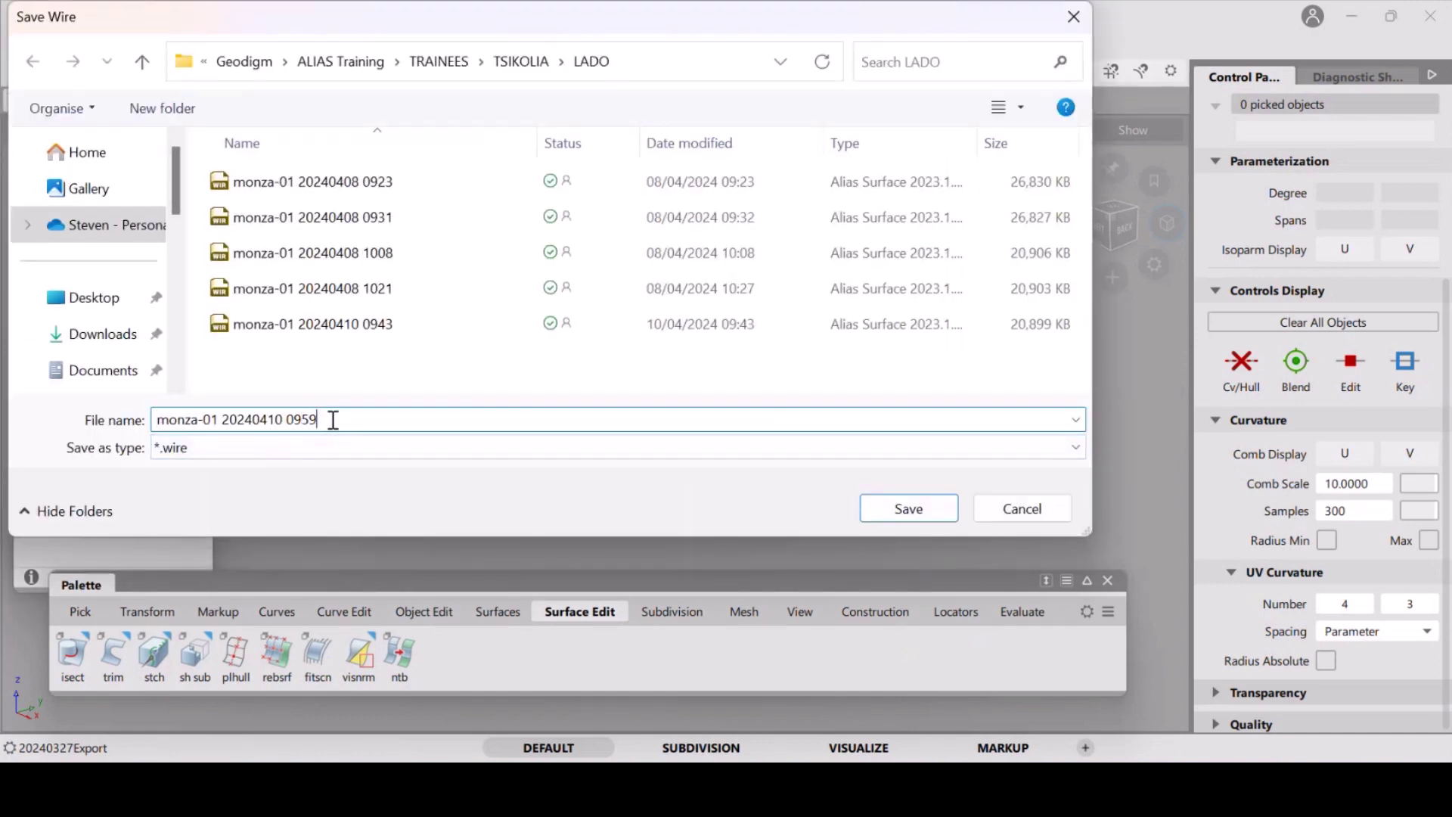
text(59)
key(Return)
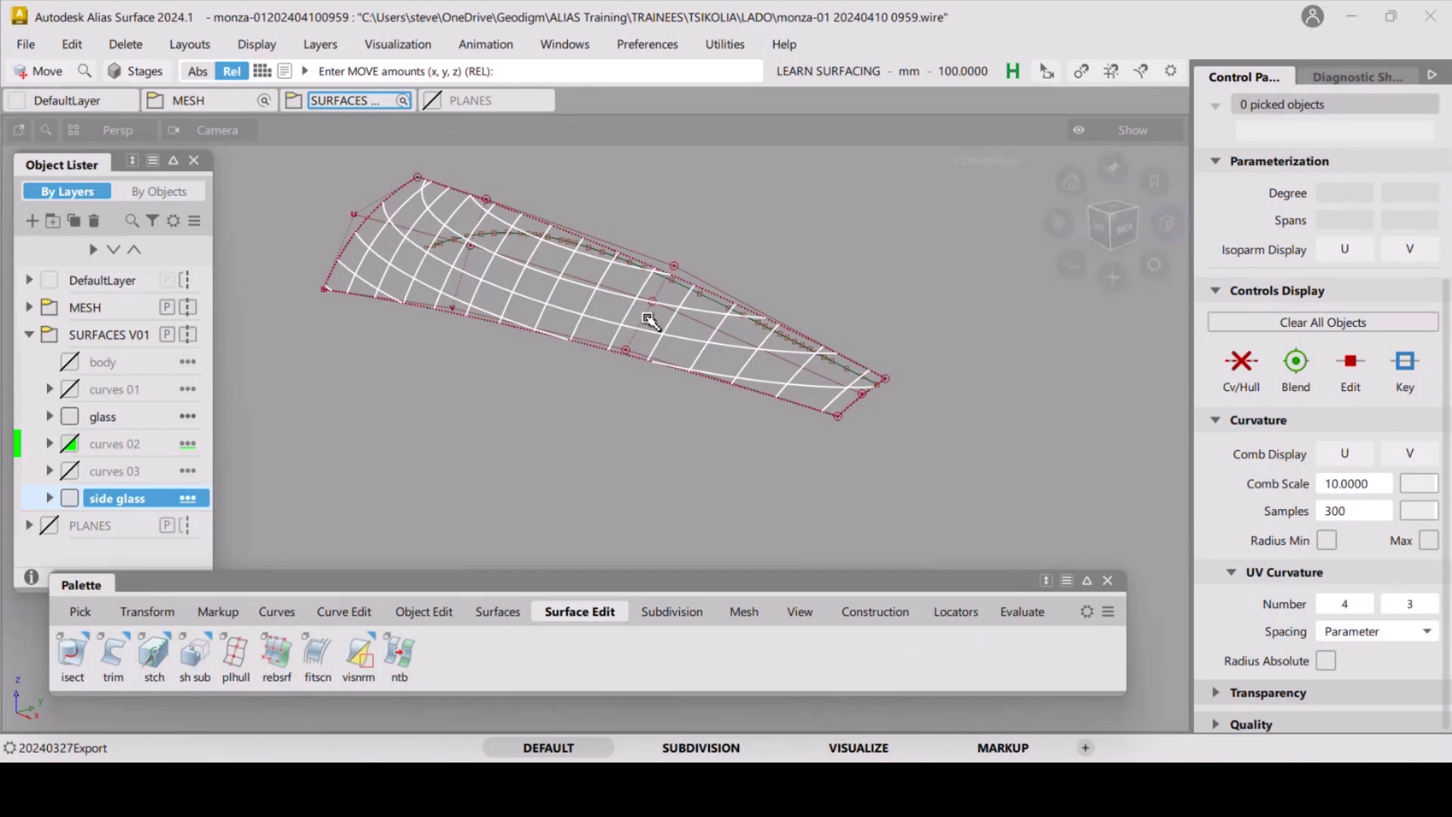
Switch off the X axis aligned and Z axis aligned cross sections in the Cross Section Editor.
key(alt+w)
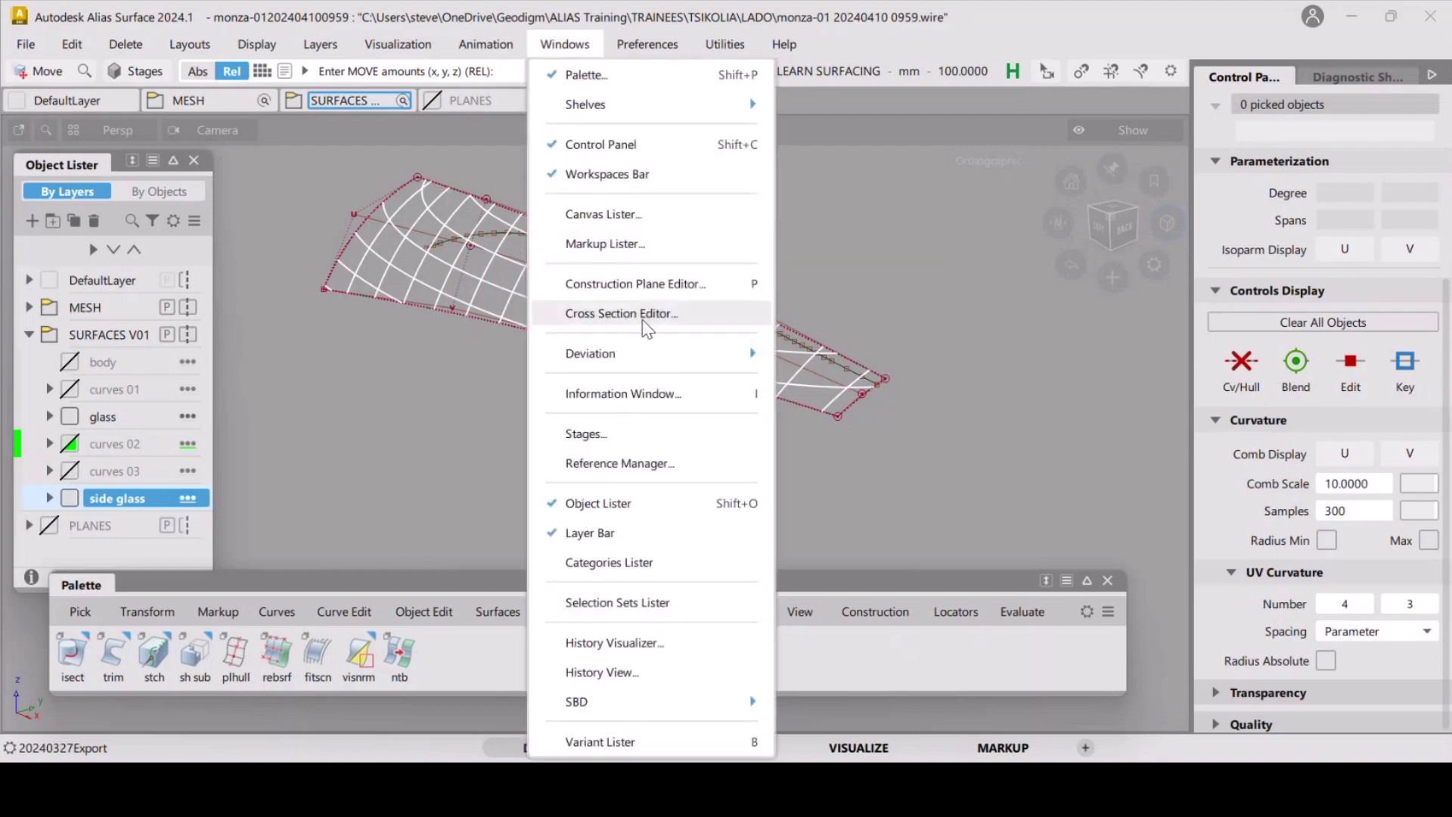
click(649, 313)
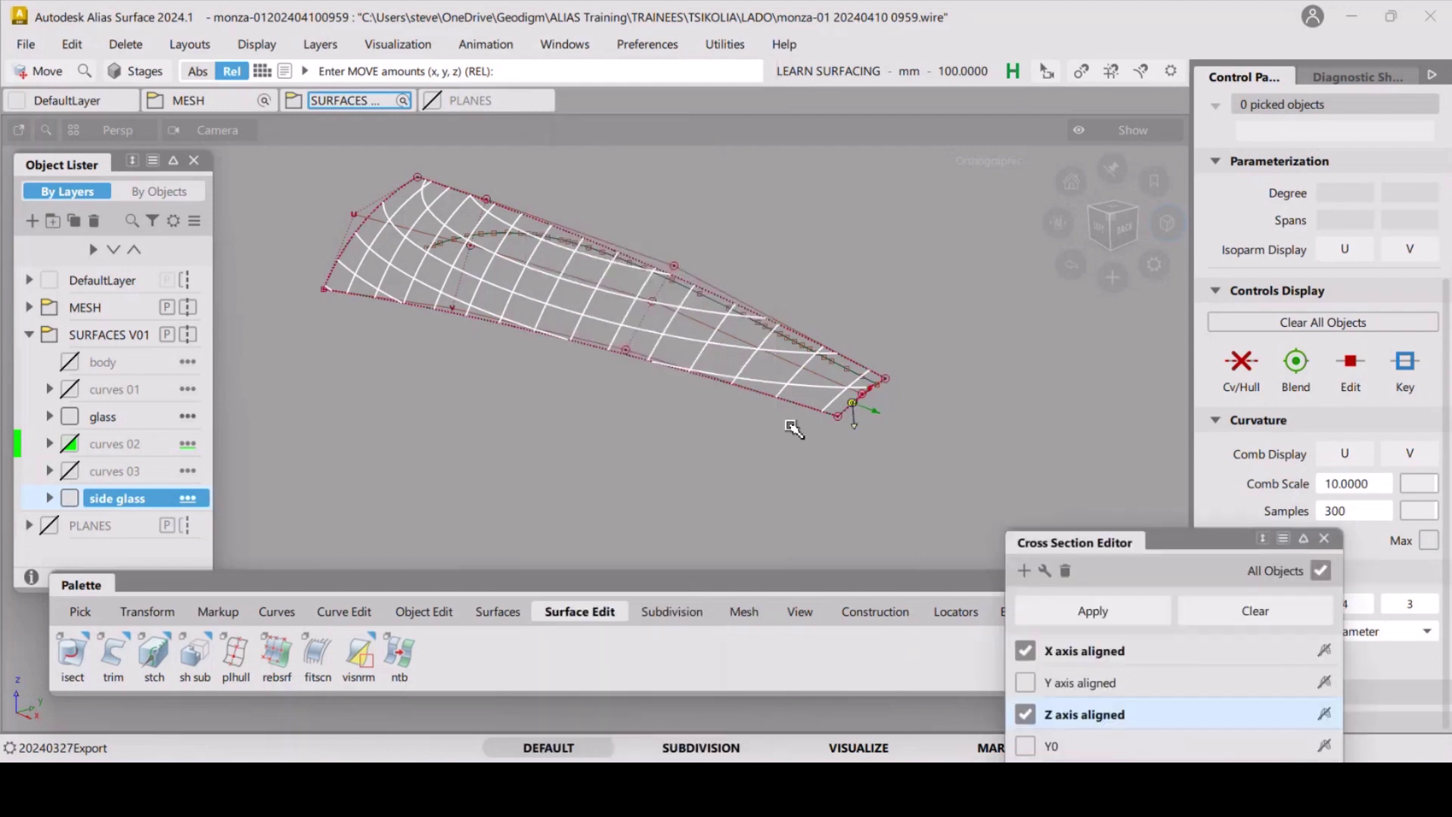
click(1036, 653)
click(1025, 716)
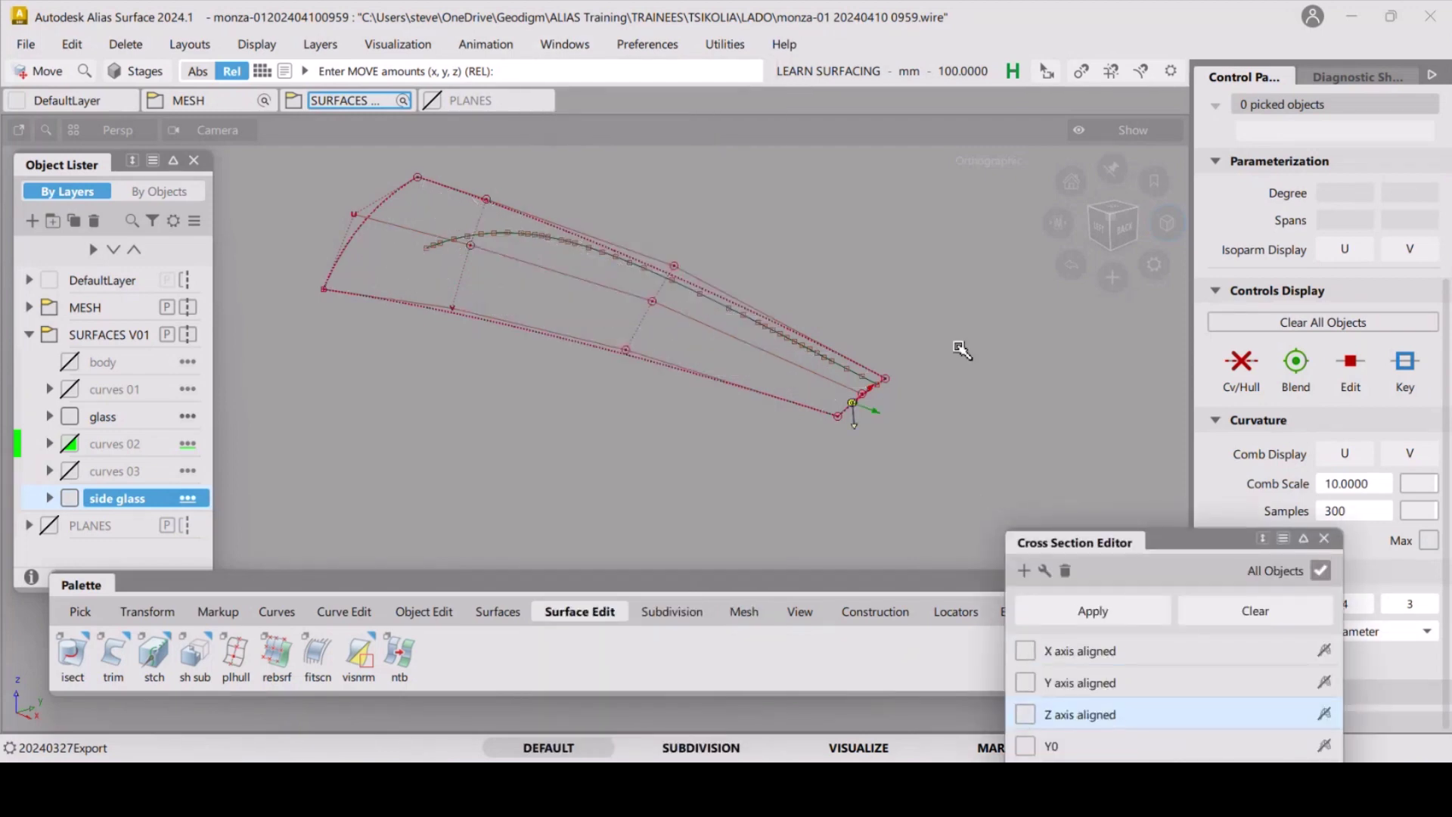
Examine the side glass's CV hull and boundary edges in the back orthographic view.
click(1125, 225)
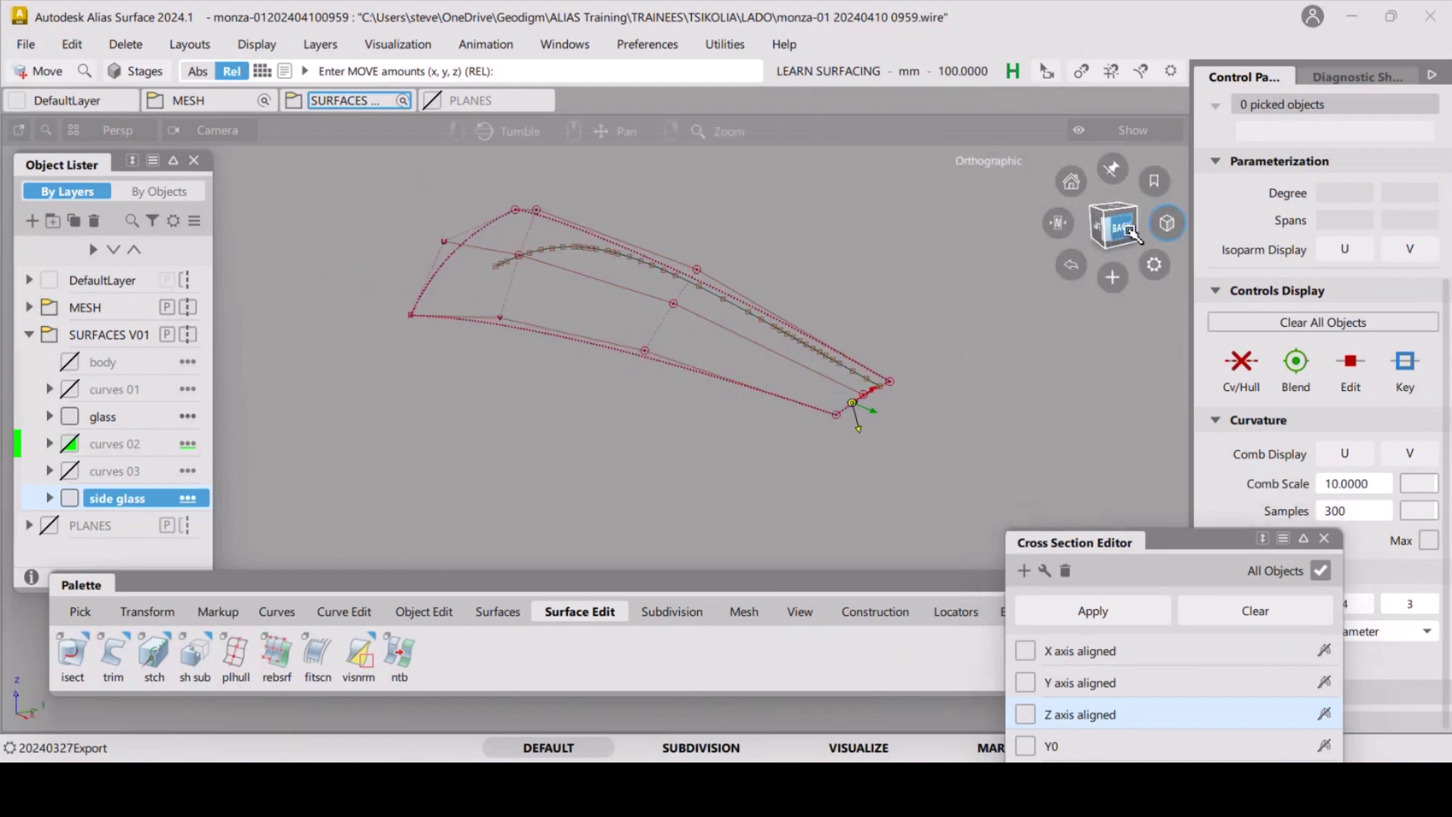
alt+shift+drag(951, 356, 950, 336)
alt+shift+right_drag(950, 335, 810, 295)
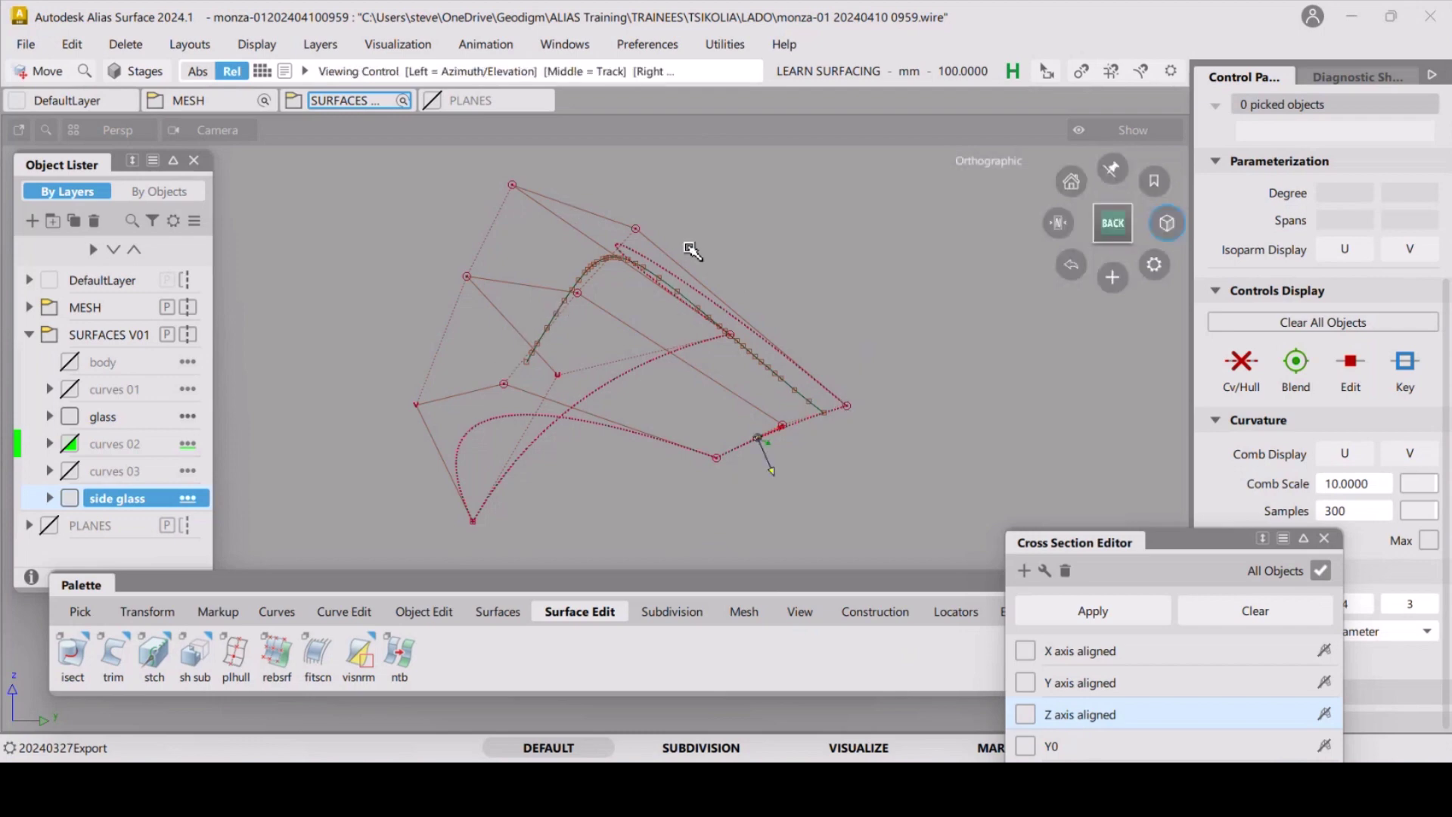
alt+shift+right_drag(687, 249, 685, 378)
click(1113, 225)
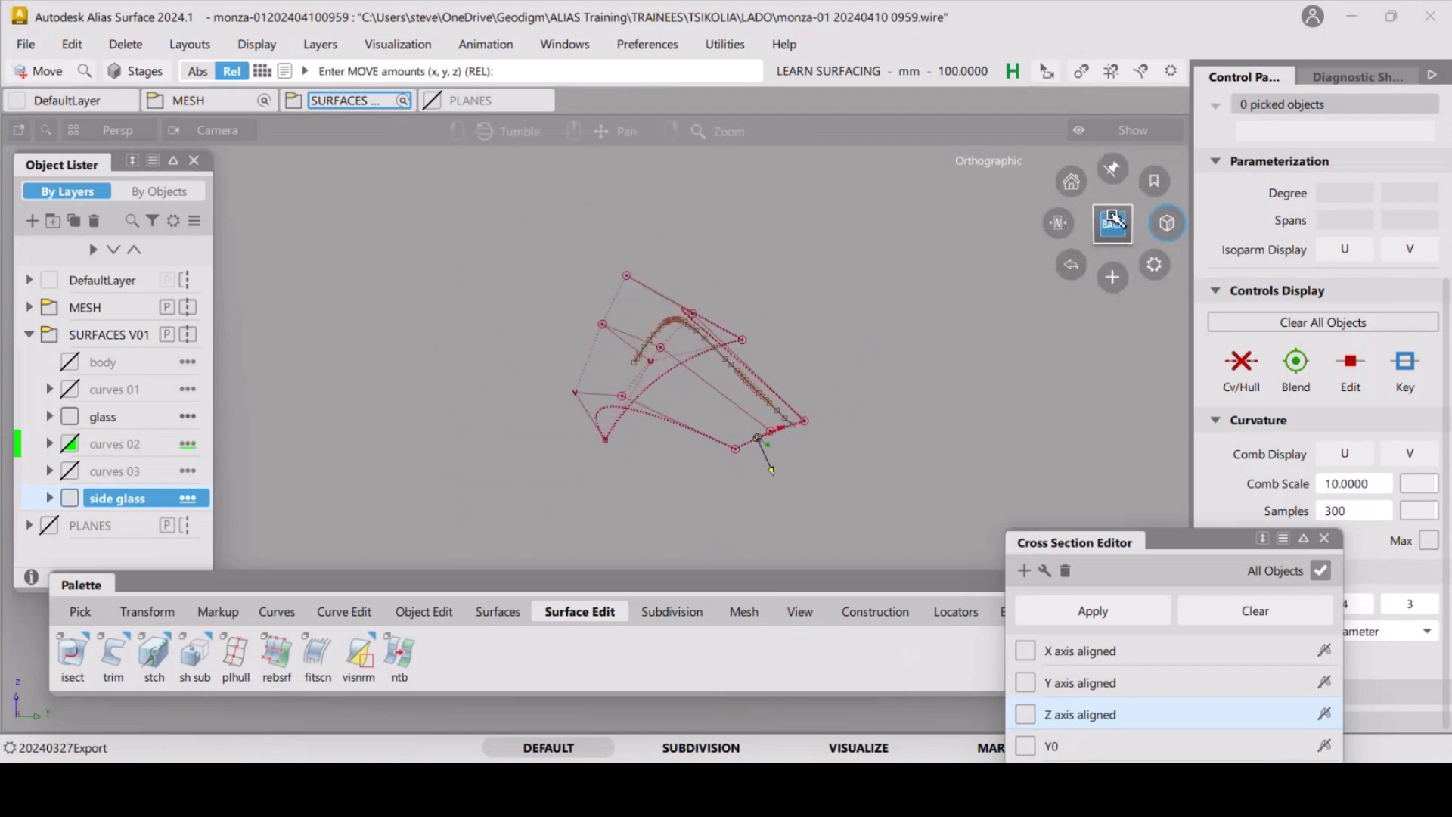
Check the side glass CVs against the mesh in top view and switch on the Z axis aligned and X axis aligned cross sections.
click(1115, 199)
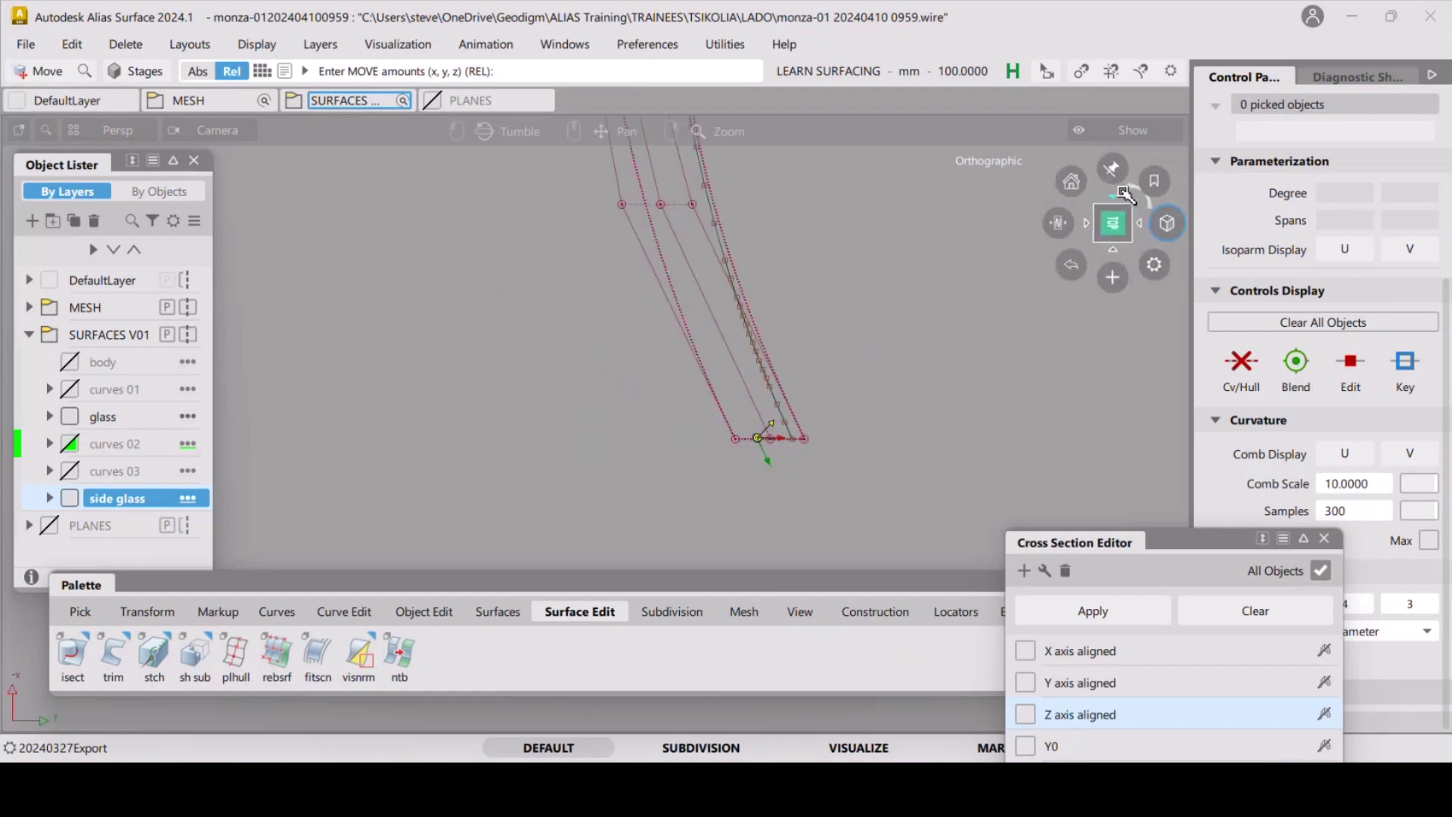
click(1130, 191)
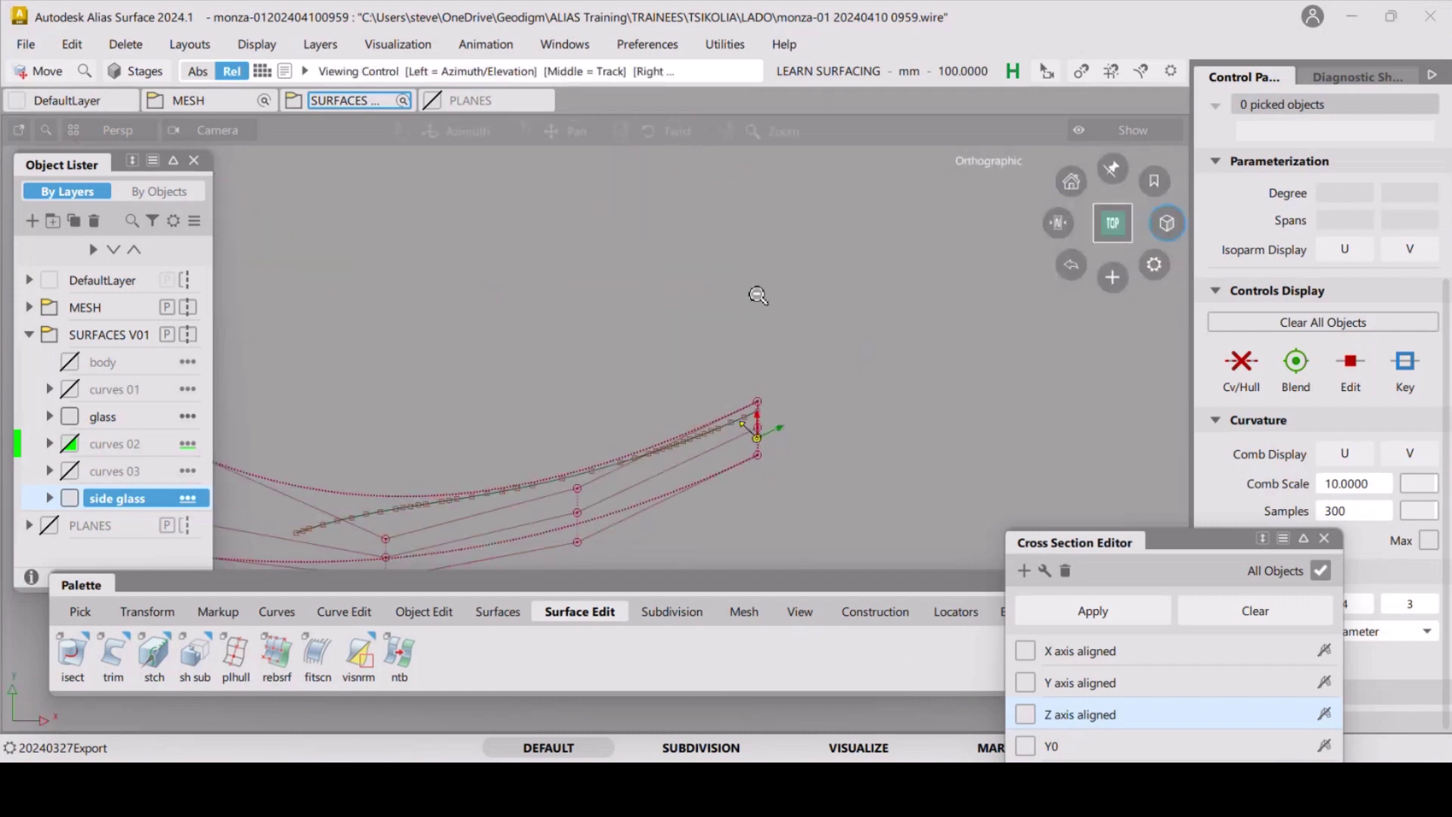
alt+shift+middle_drag(726, 265, 877, 216)
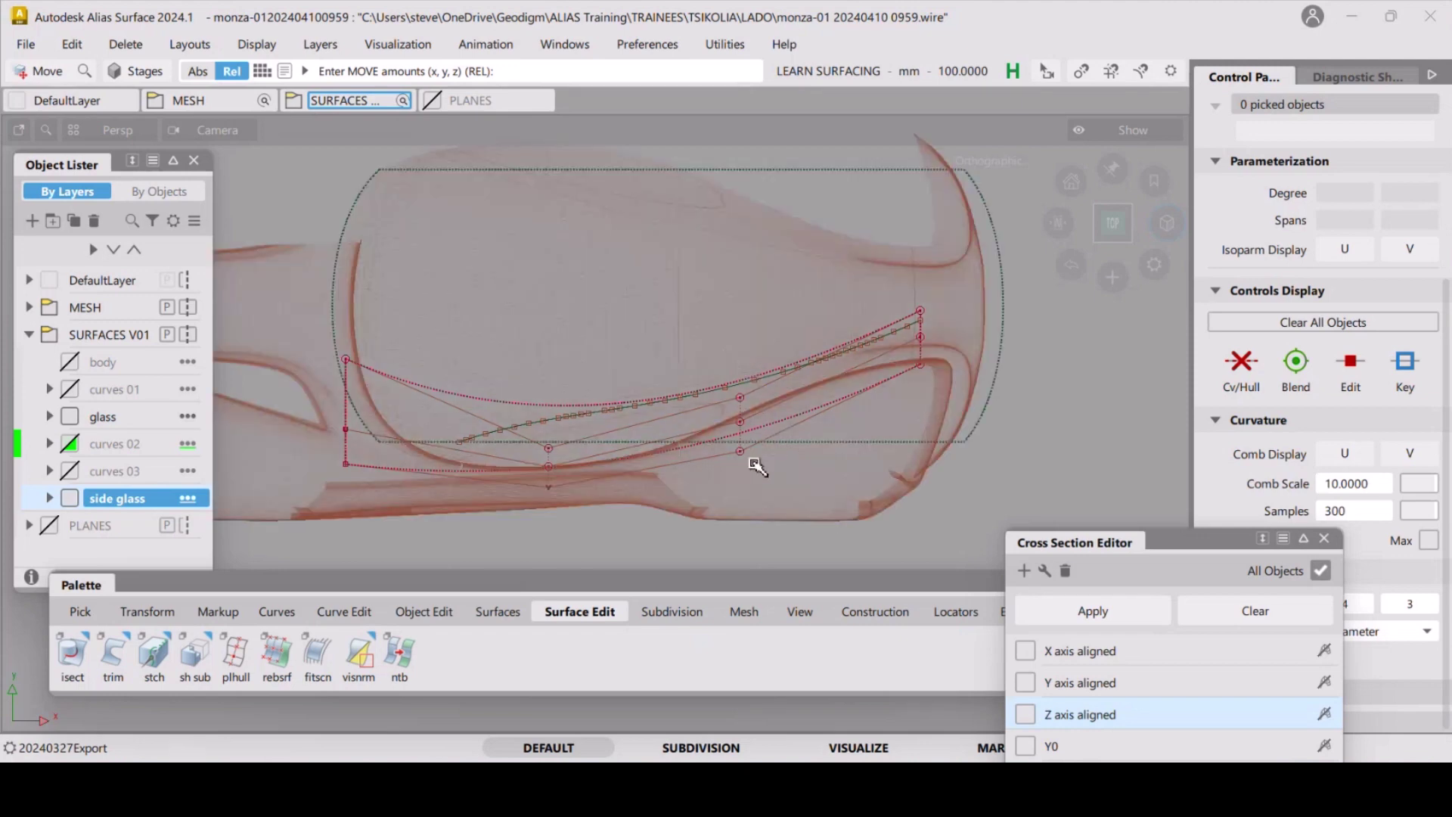
click(1026, 714)
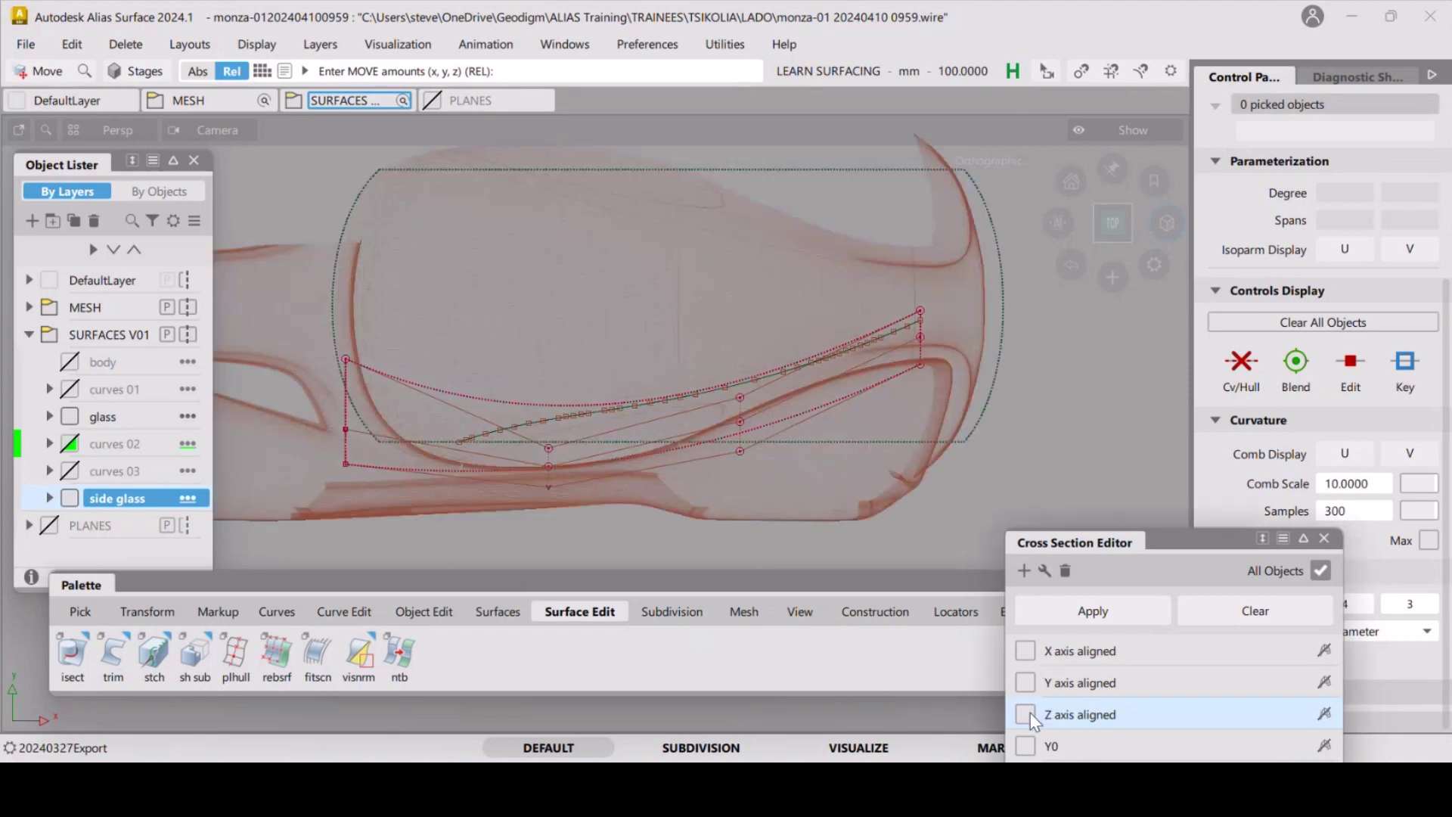
click(1027, 652)
Nudge the middle CV of the end column at the side glass's wide end with Transform CV.
alt+shift+drag(814, 459, 738, 492)
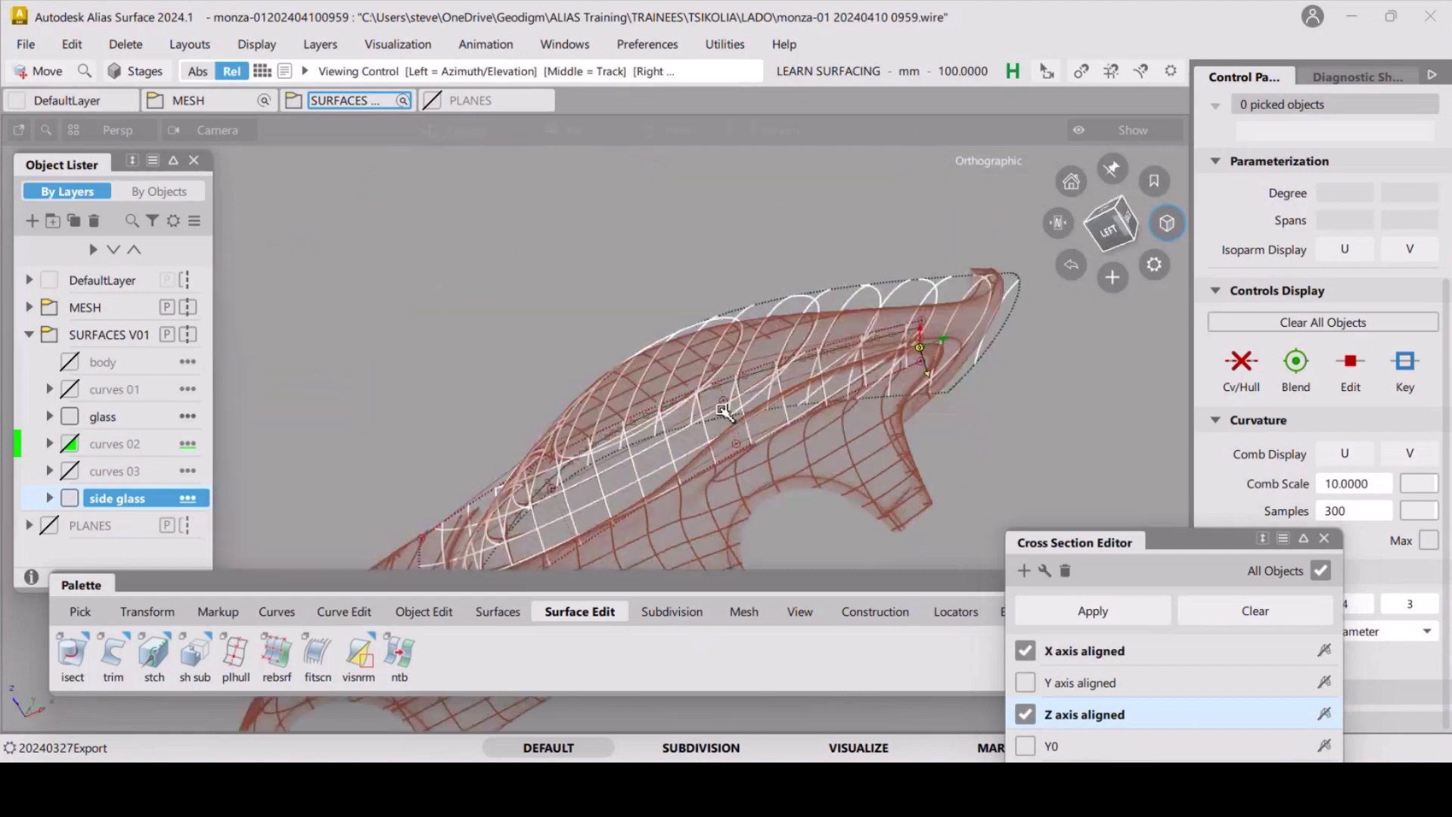
scroll(694, 411, up, 5)
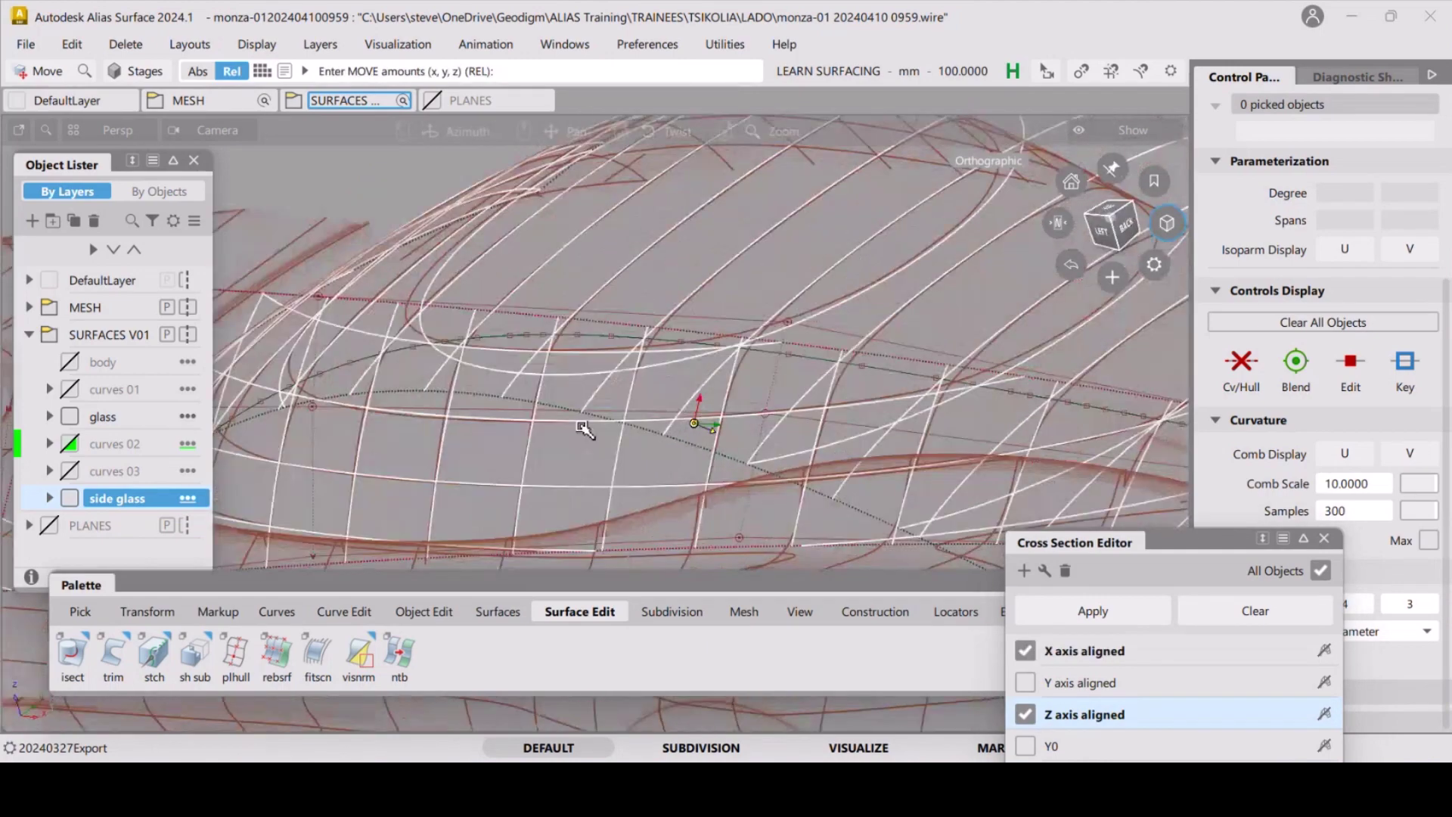
scroll(640, 393, up, 2)
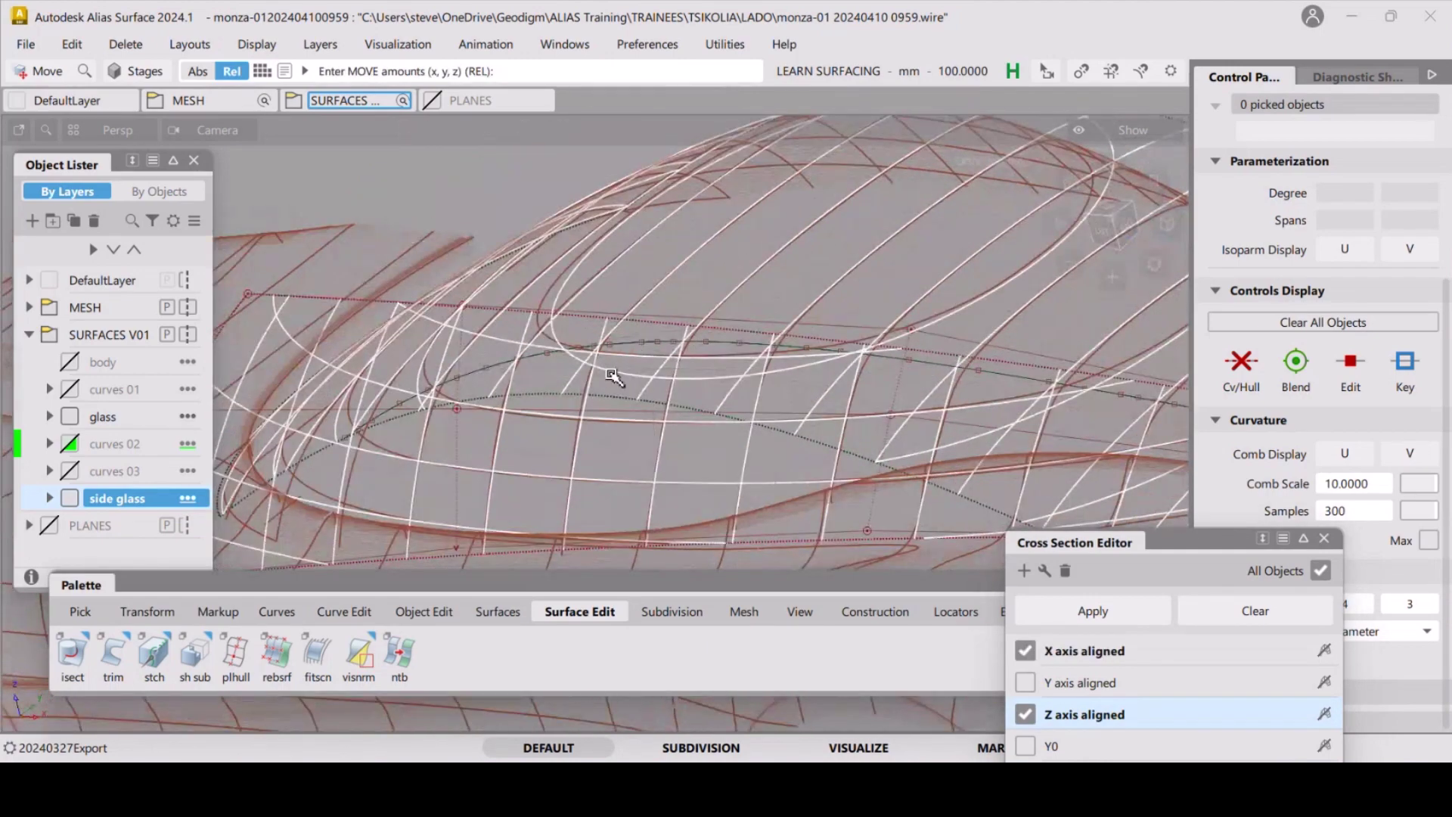
alt+shift+drag(643, 397, 652, 416)
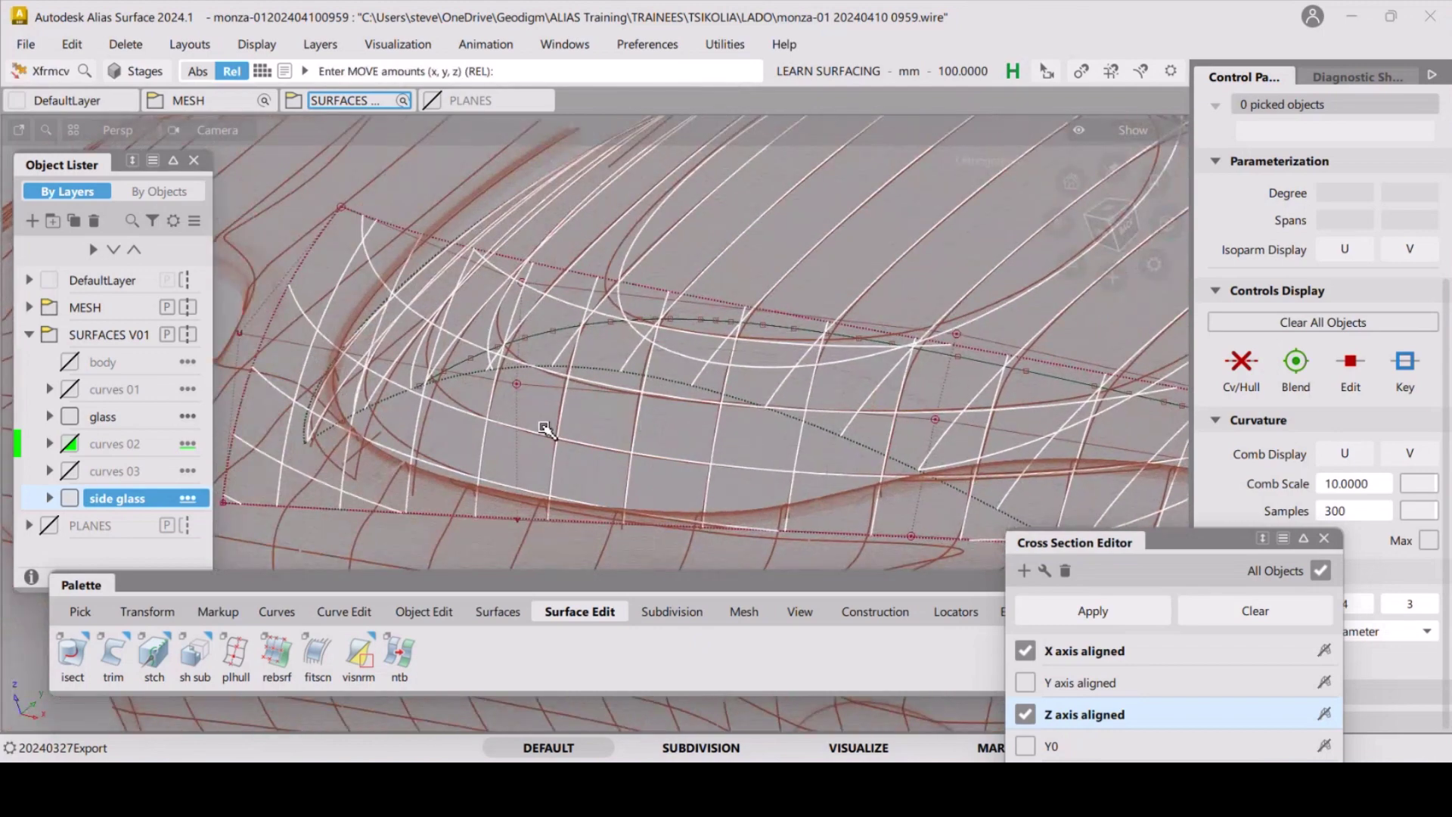
key(ctrl+x)
click(518, 386)
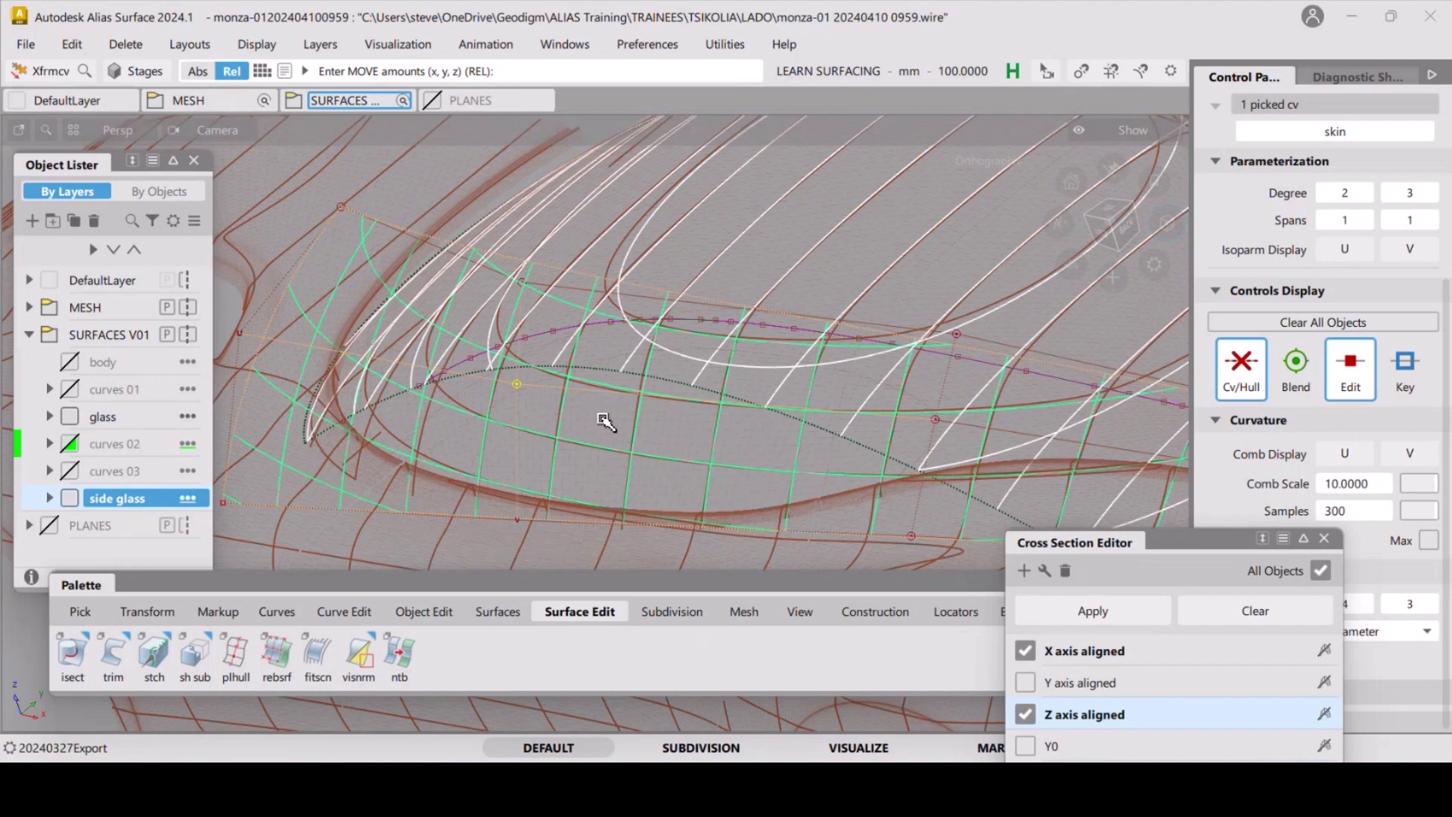
alt+shift+drag(496, 363, 392, 342)
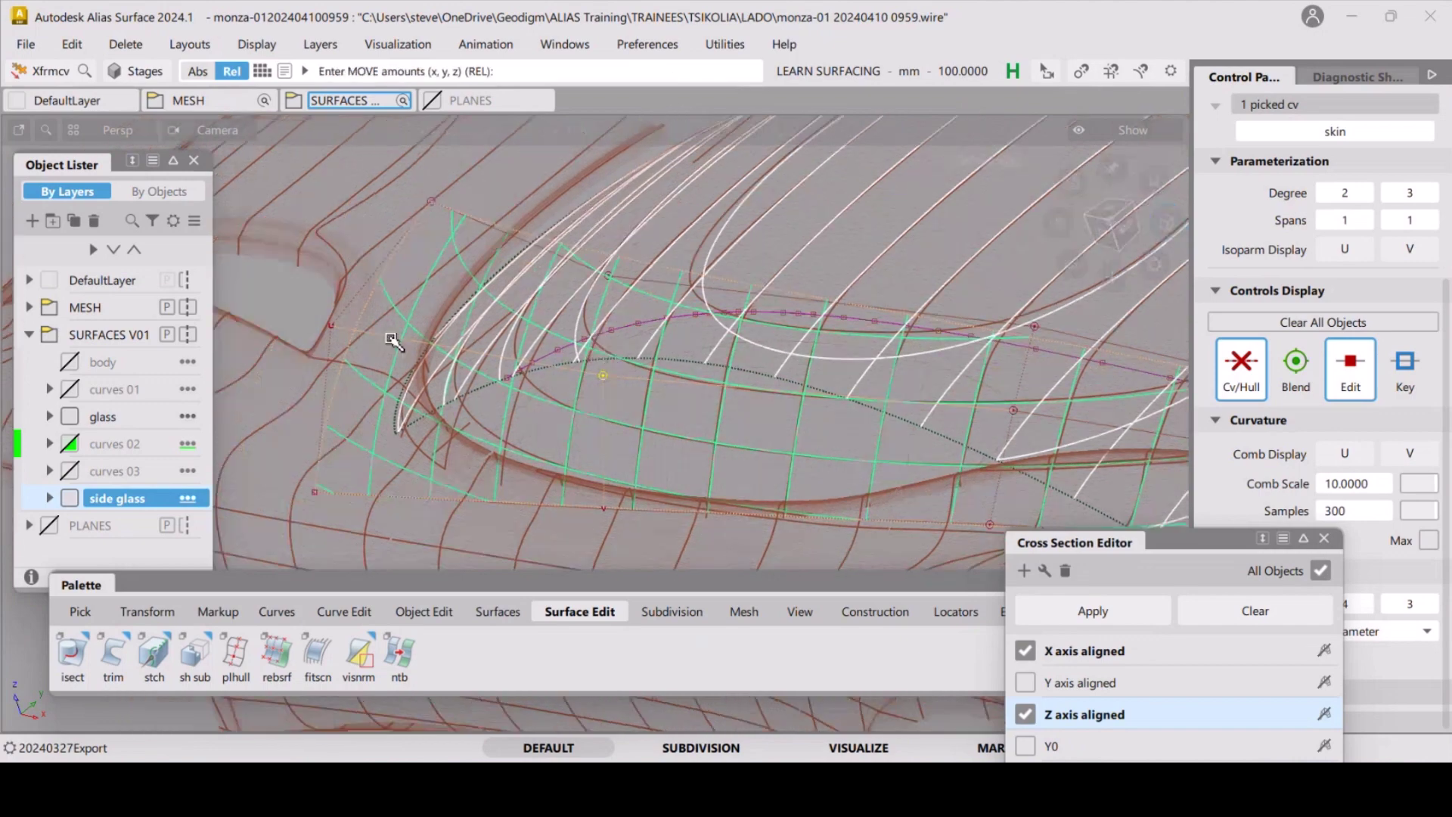
click(333, 326)
middle_drag(283, 303, 329, 302)
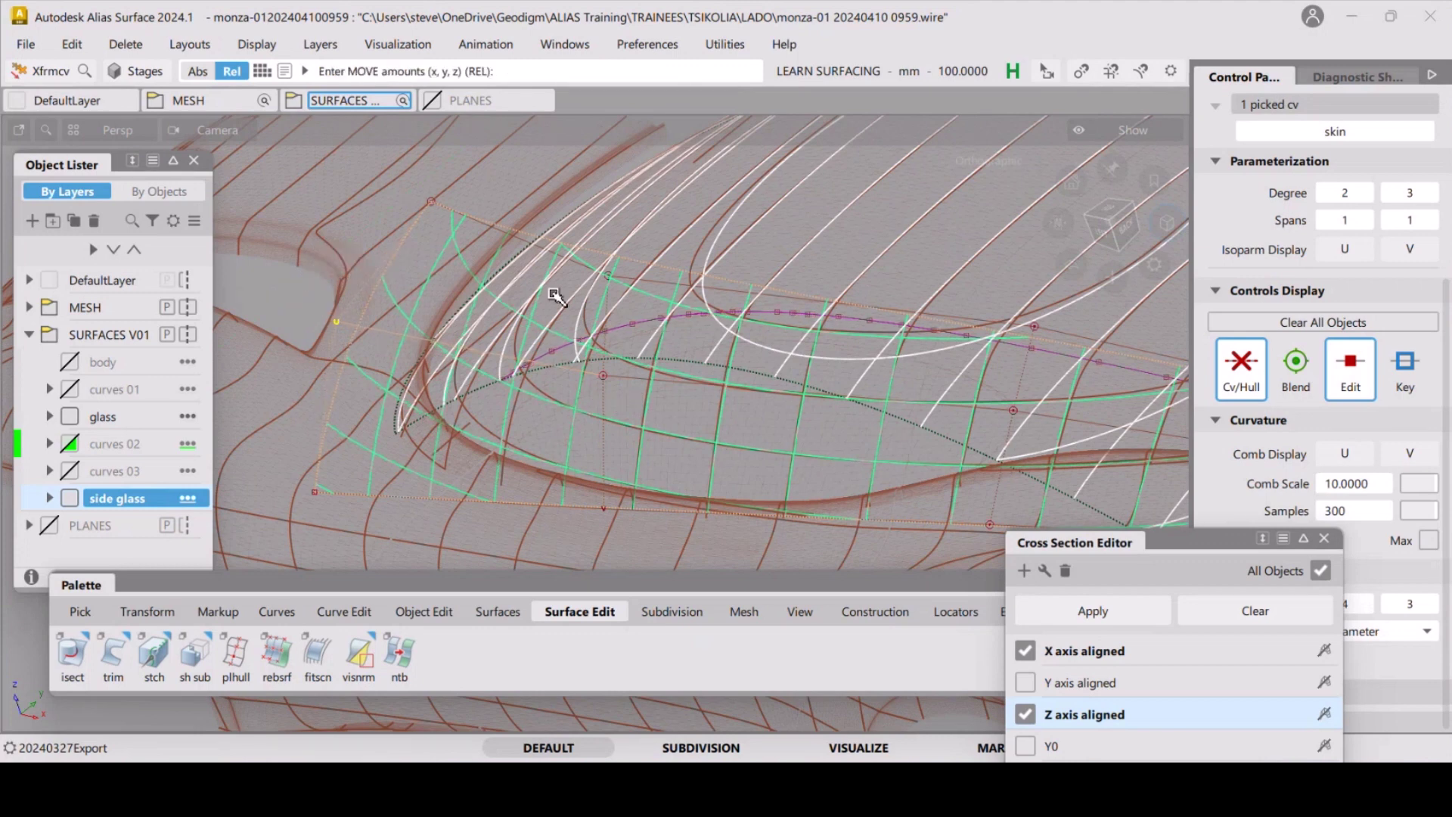
Fine-tune the upper, middle and lower CVs of the side glass's inner column nearest the wide end against the mesh sections.
click(604, 377)
click(598, 509)
middle_drag(598, 508, 599, 511)
click(611, 281)
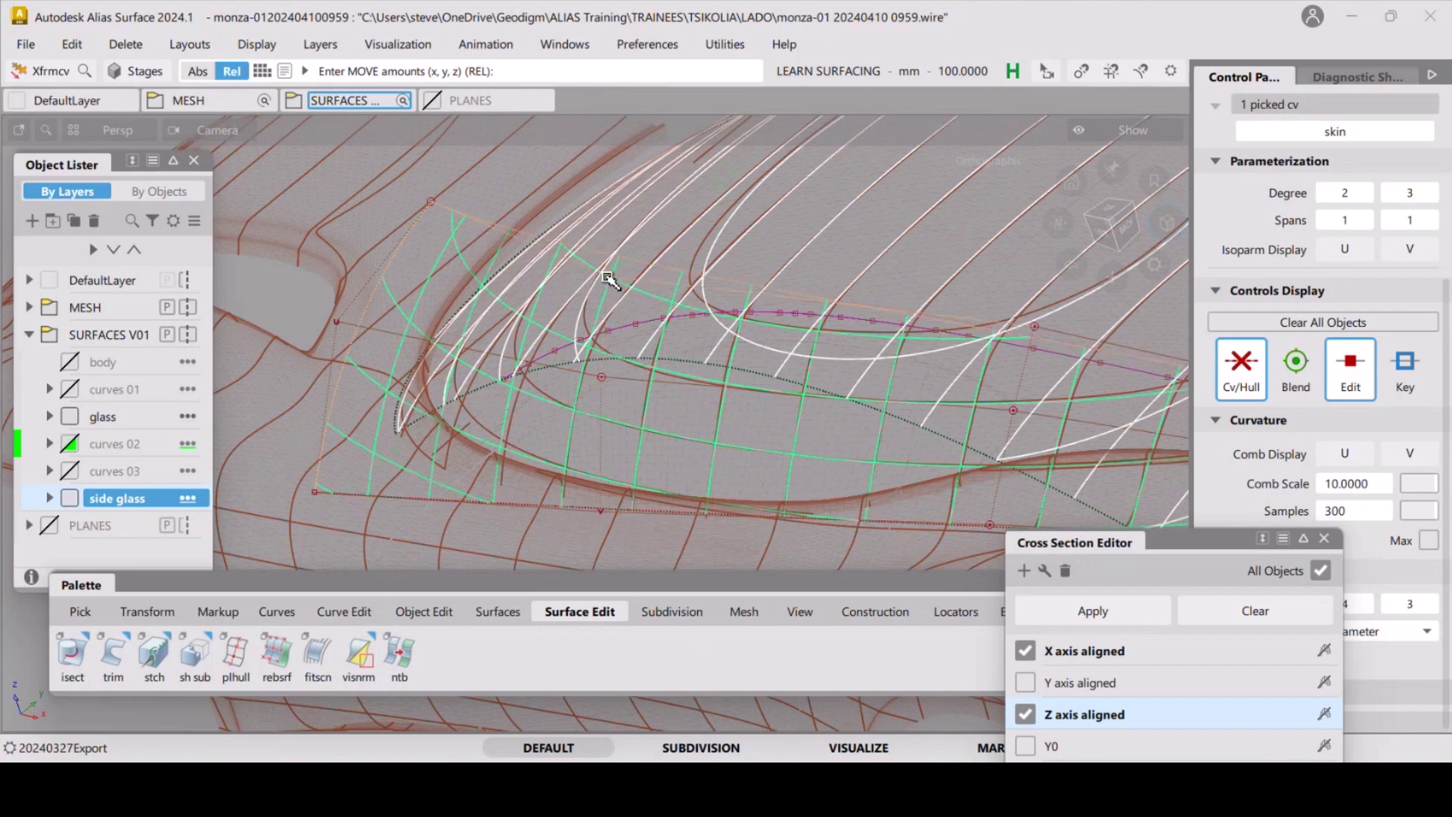
middle_drag(612, 281, 609, 280)
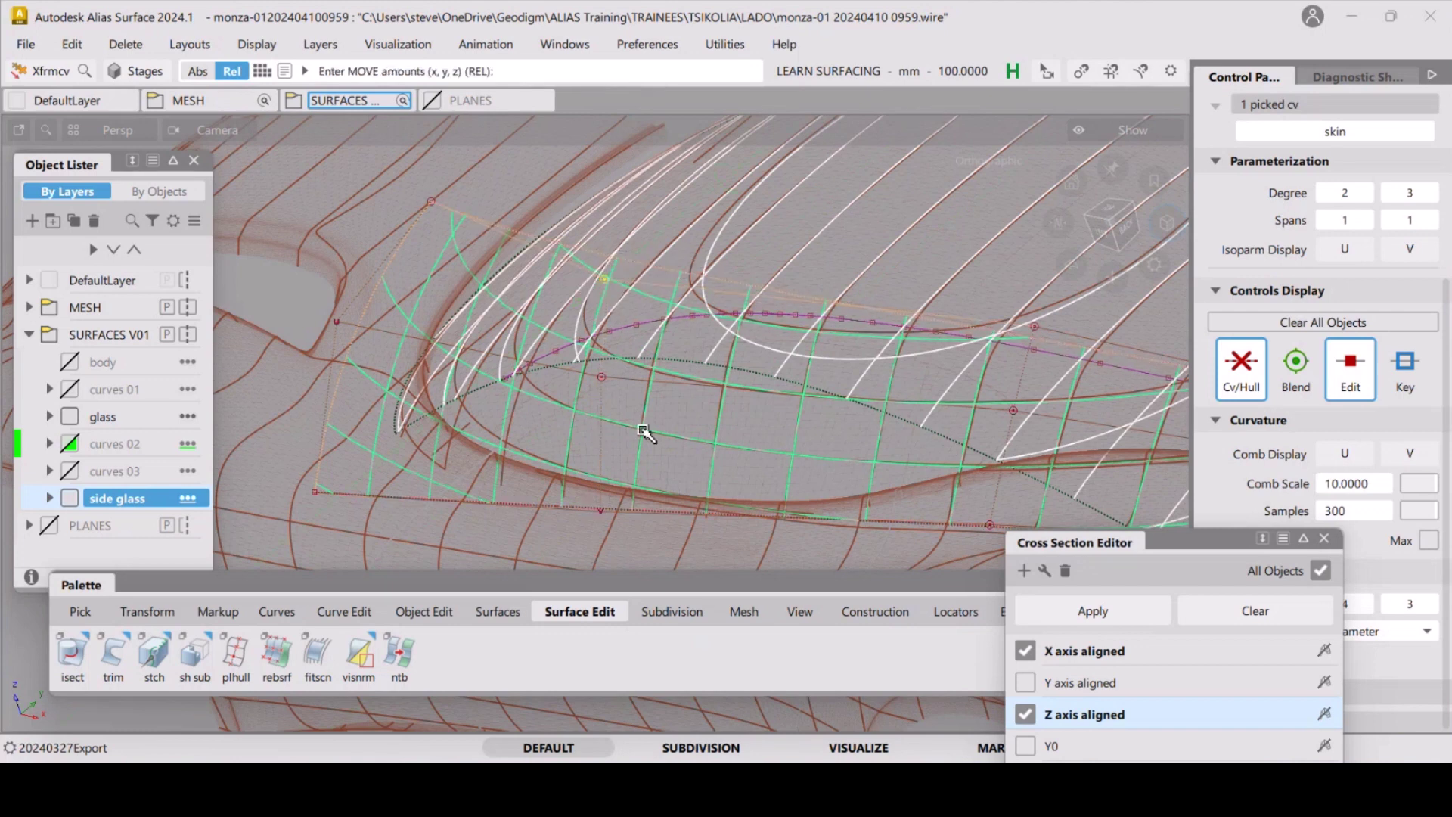
click(603, 378)
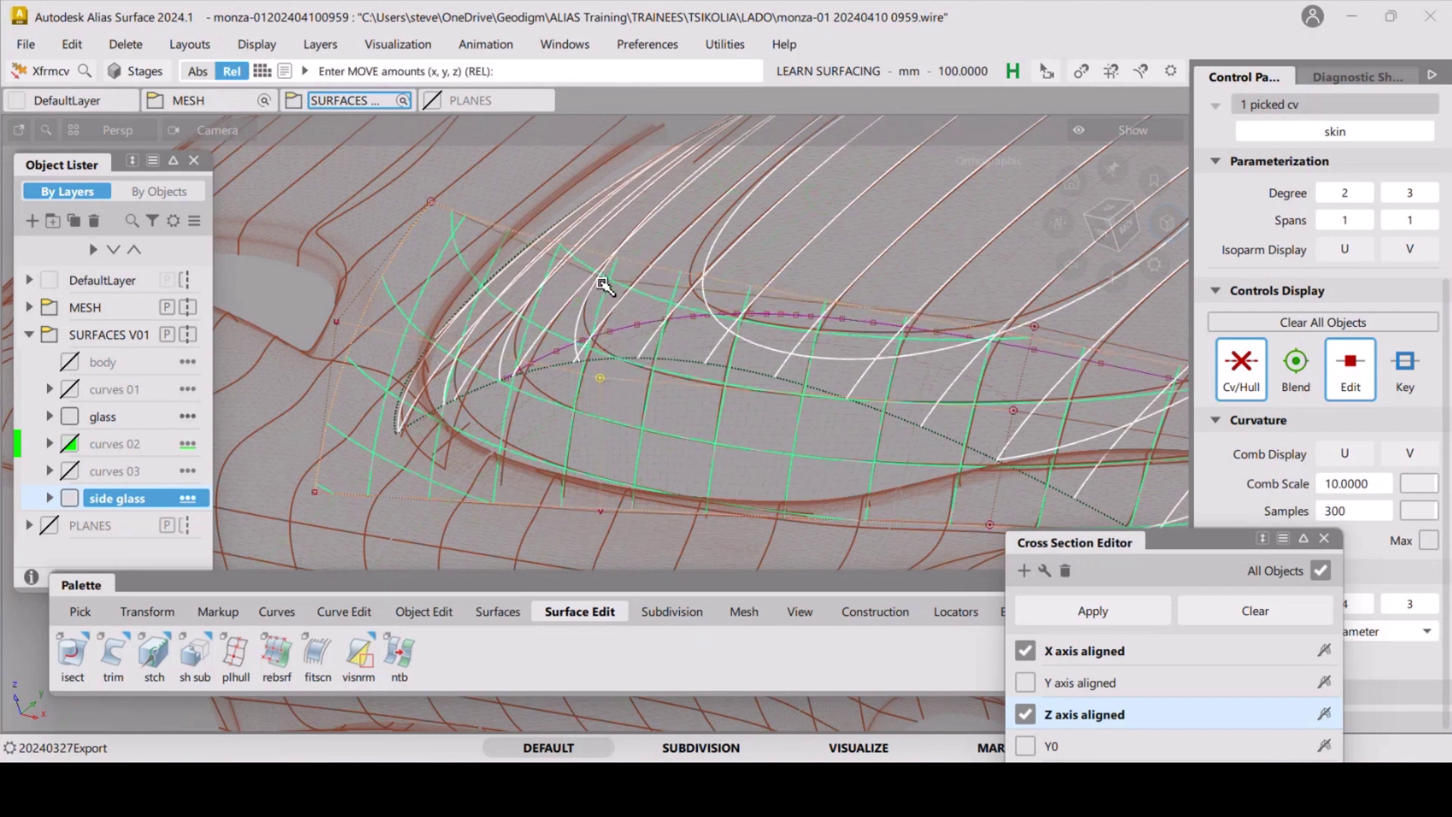
middle_drag(605, 286, 571, 295)
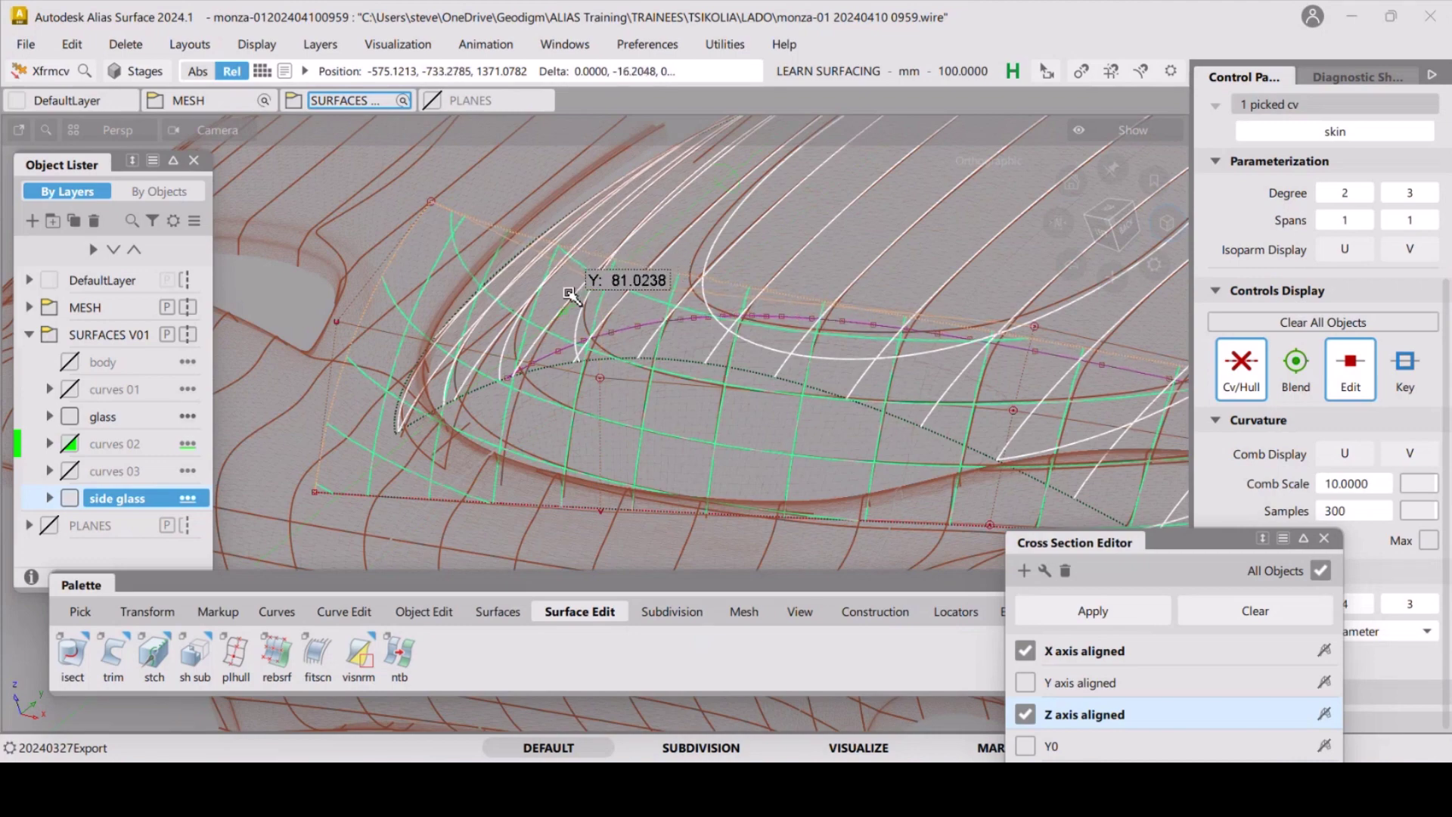
click(600, 512)
middle_drag(600, 512, 601, 512)
Using the Edge Loop selection mode, move the side glass's inner three-CV column nearest the narrow end slightly to fit the mesh sections.
alt+shift+drag(601, 512, 726, 393)
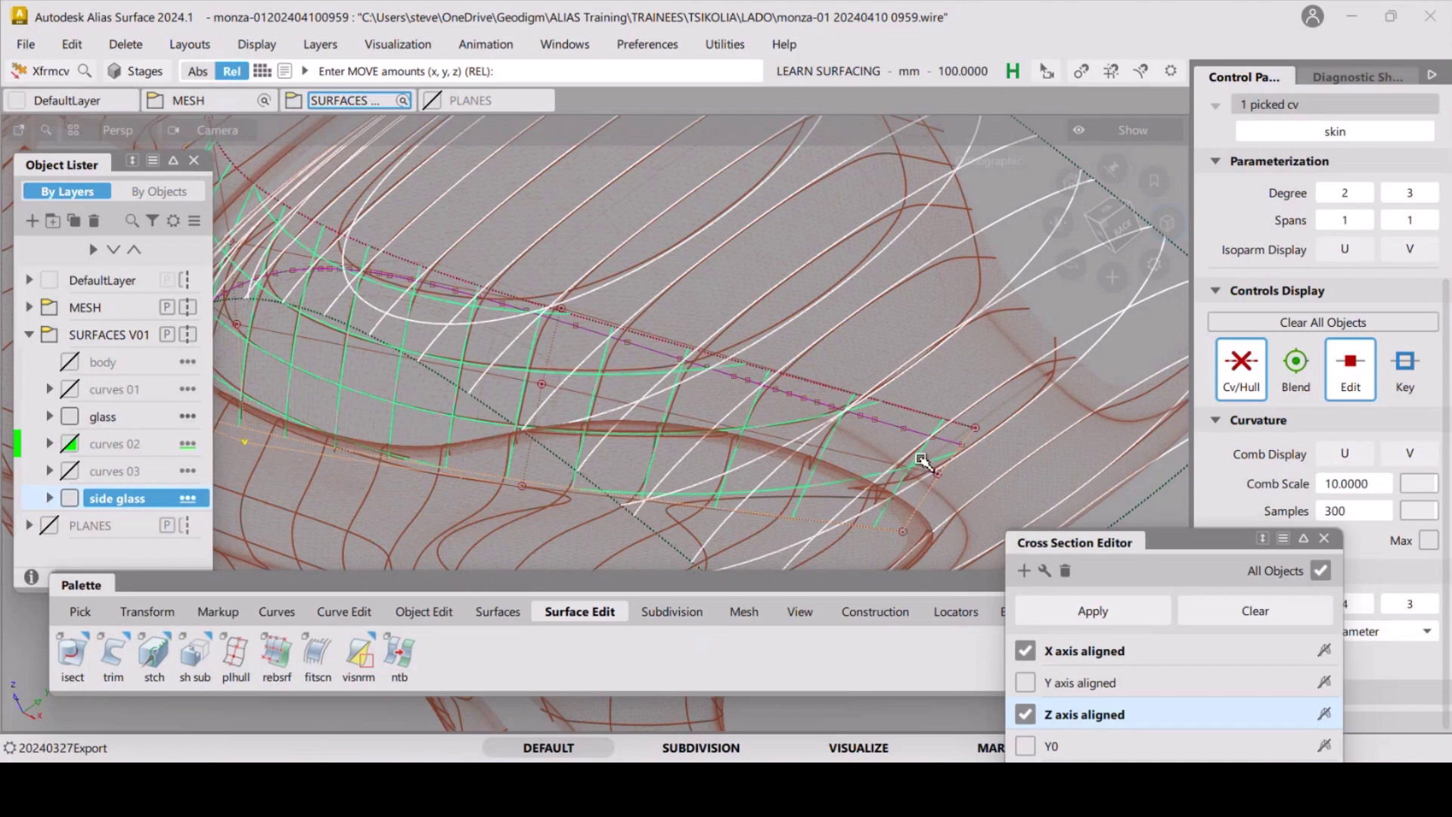
alt+shift+drag(741, 428, 758, 424)
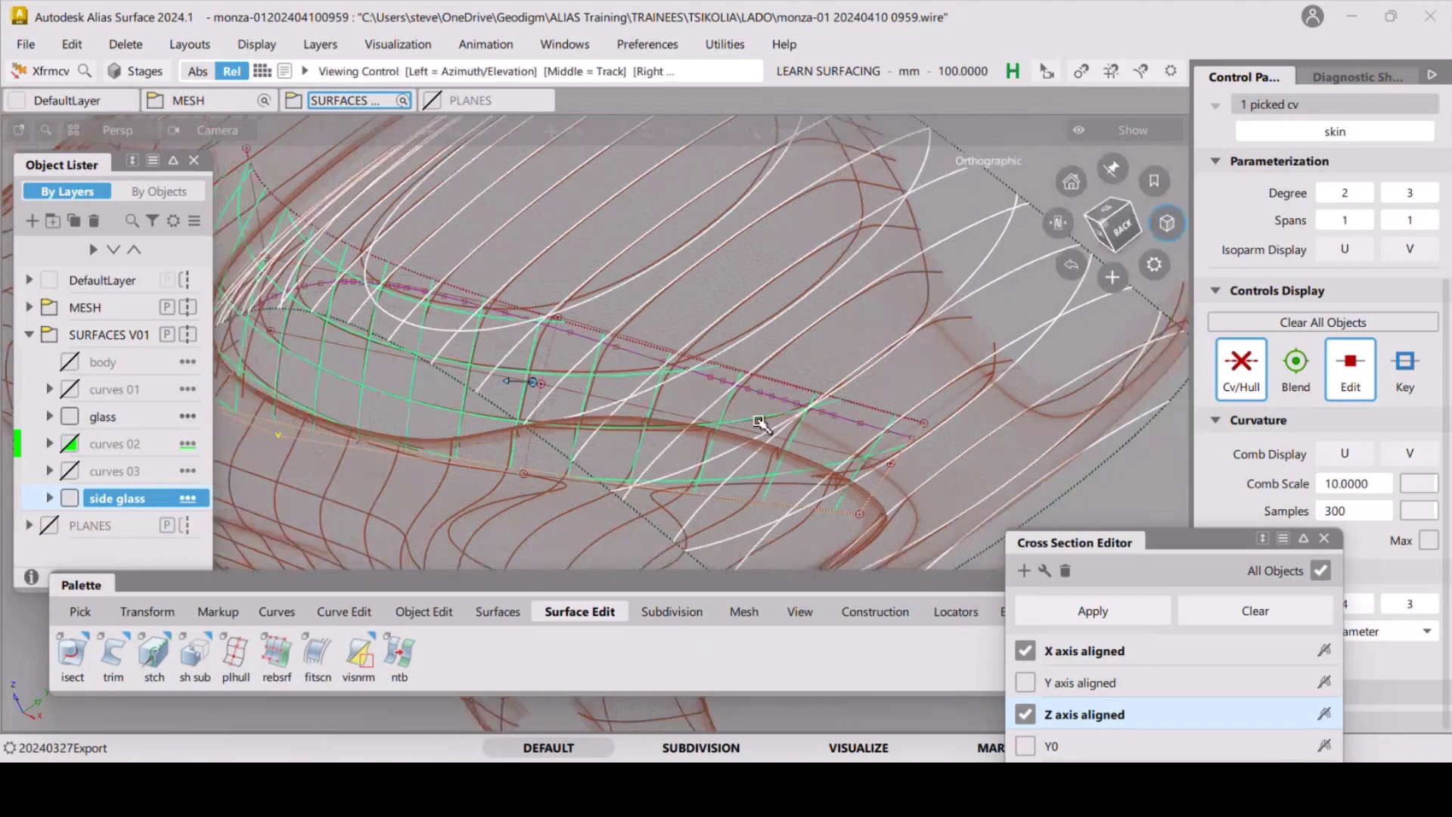
alt+shift+drag(743, 476, 571, 463)
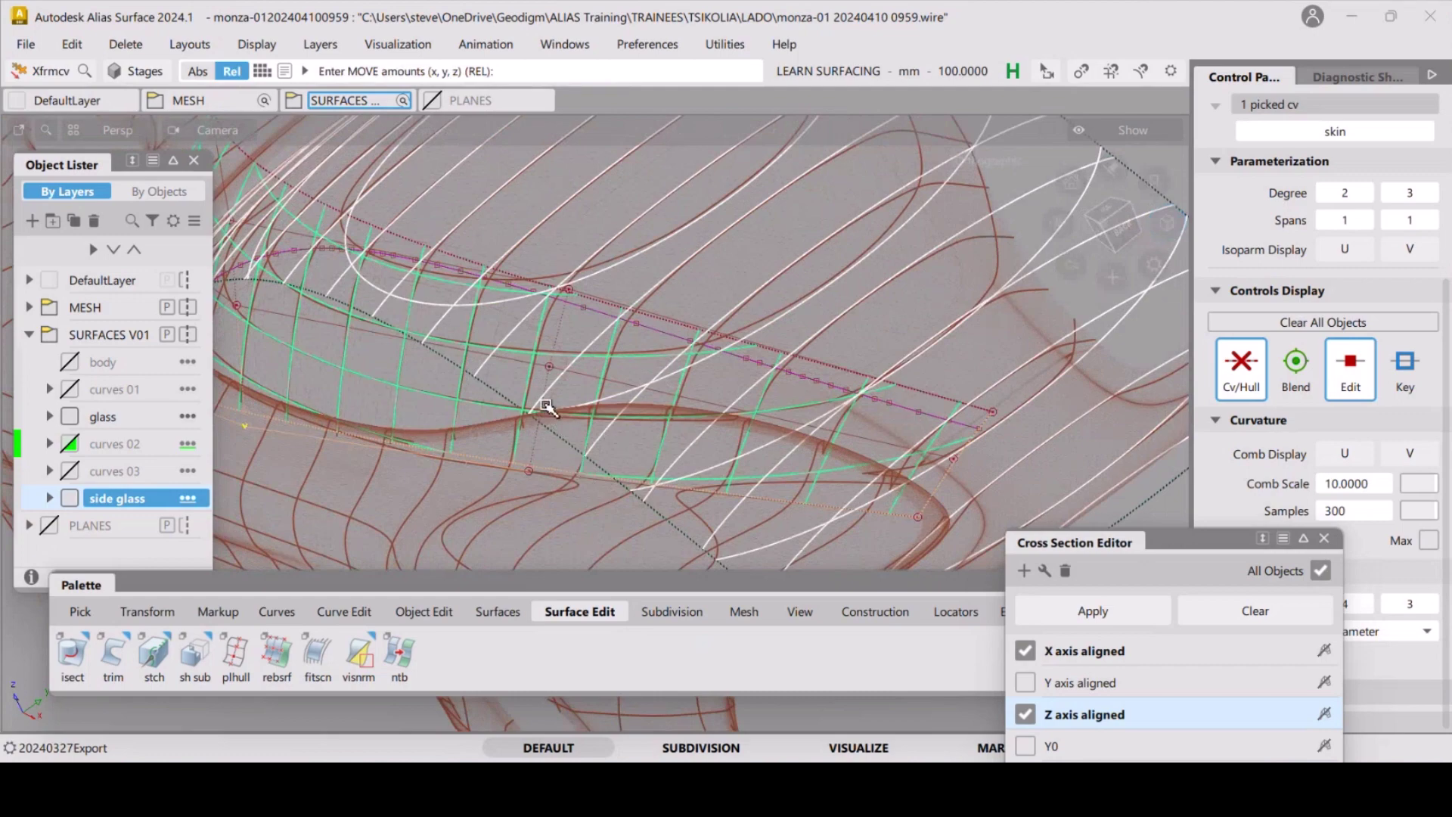
click(664, 370)
alt+shift+drag(664, 371, 757, 397)
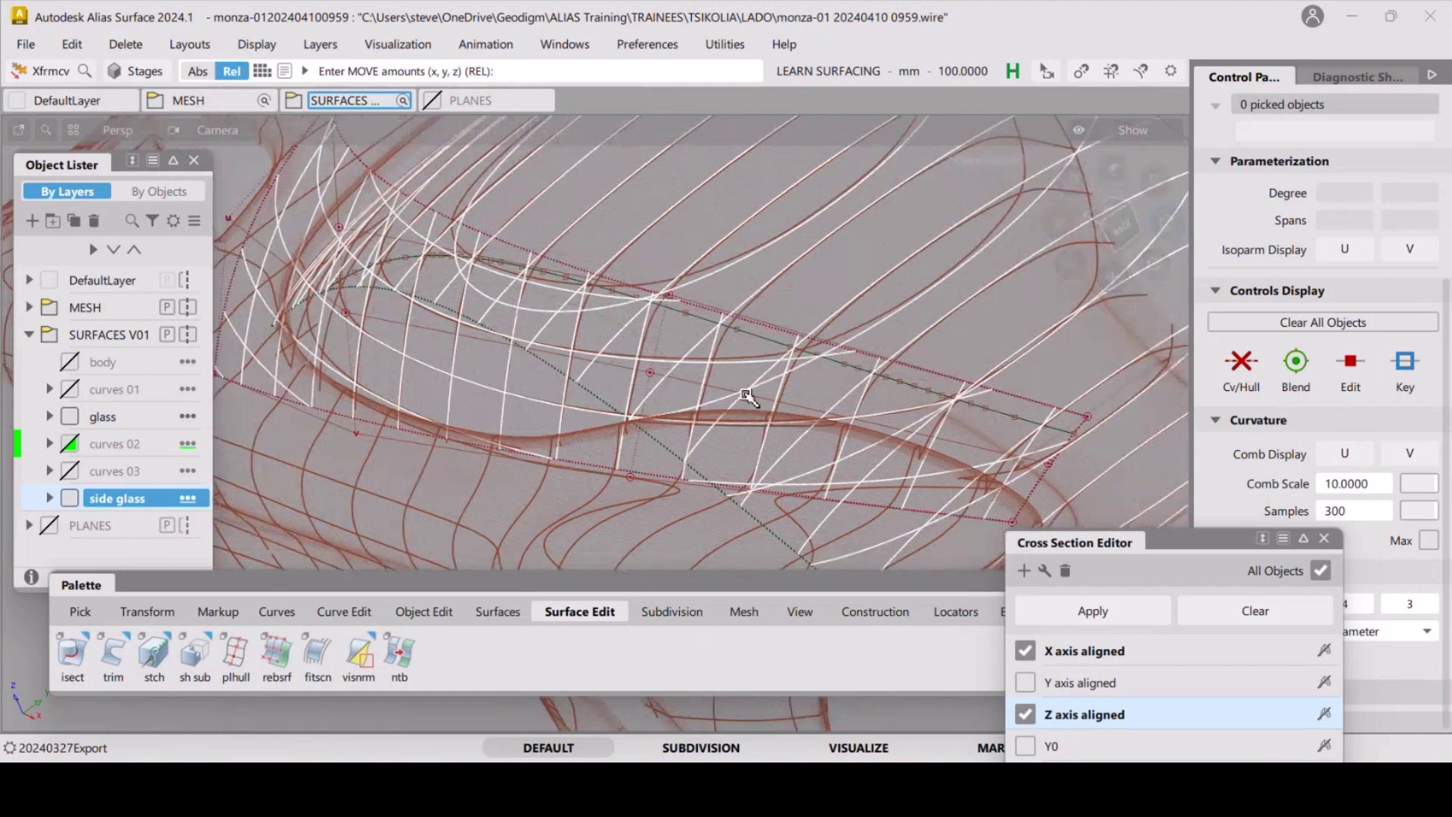
right_click(842, 412)
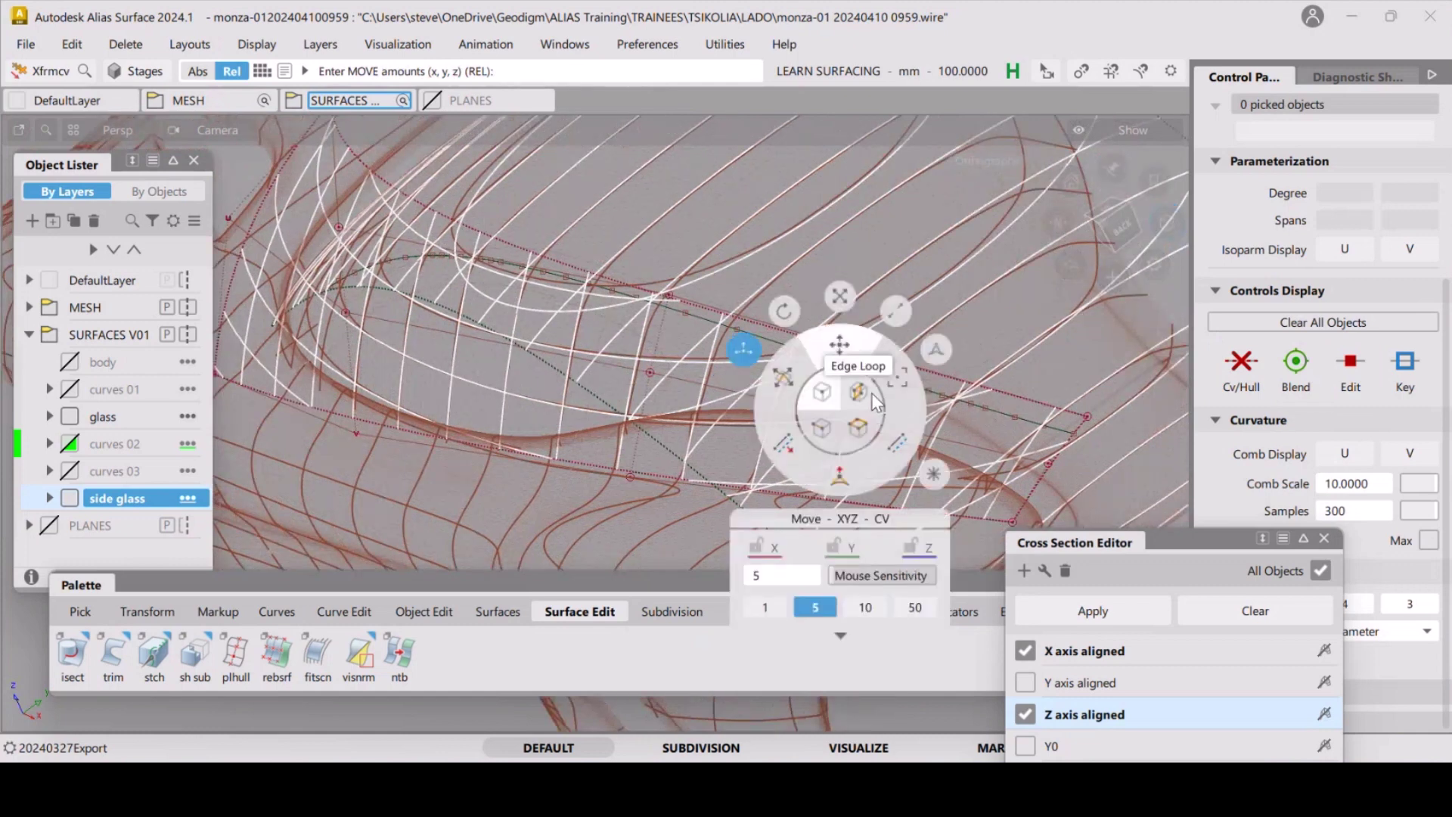
click(858, 391)
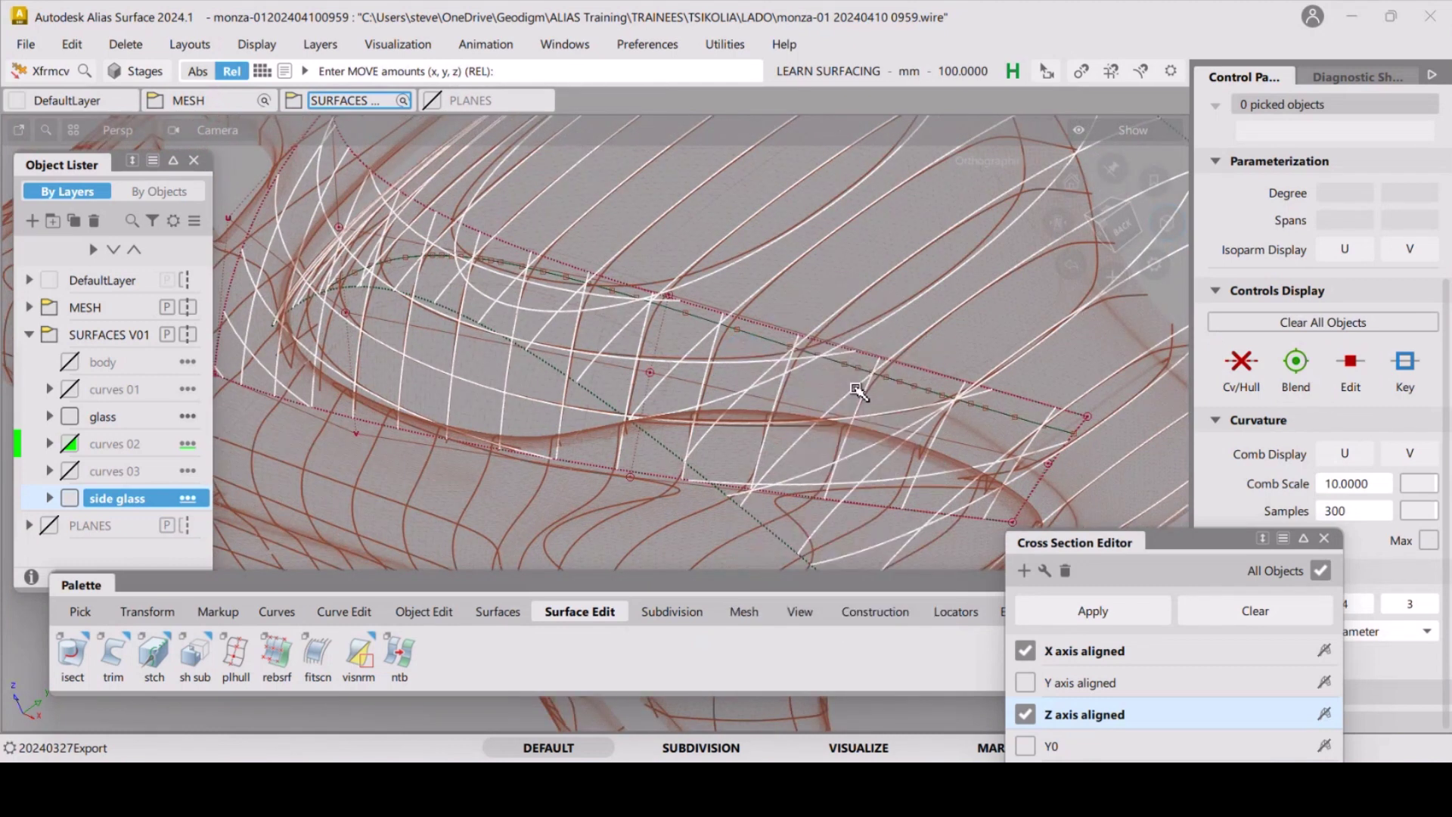
click(652, 391)
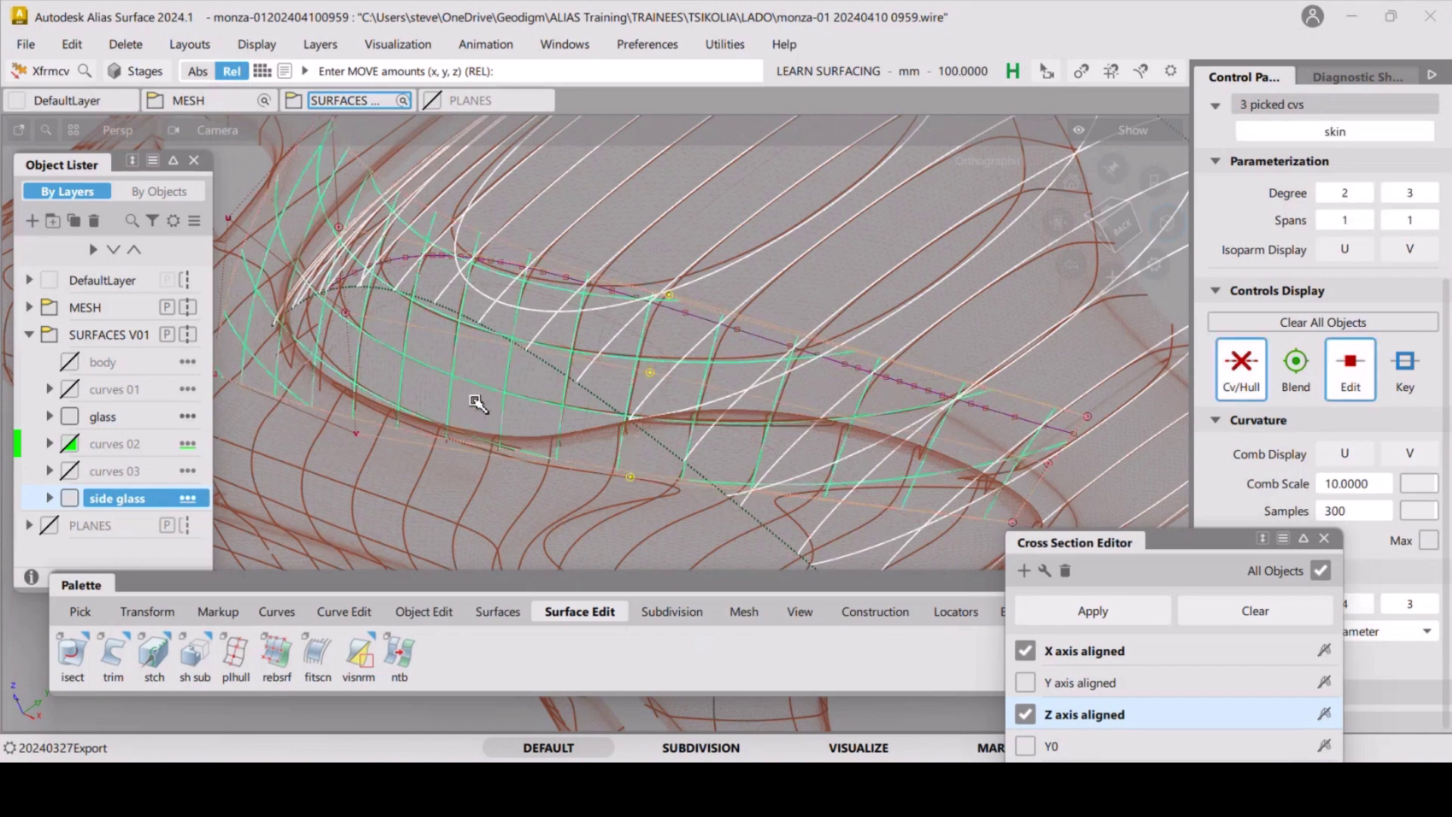
key(ctrl+z)
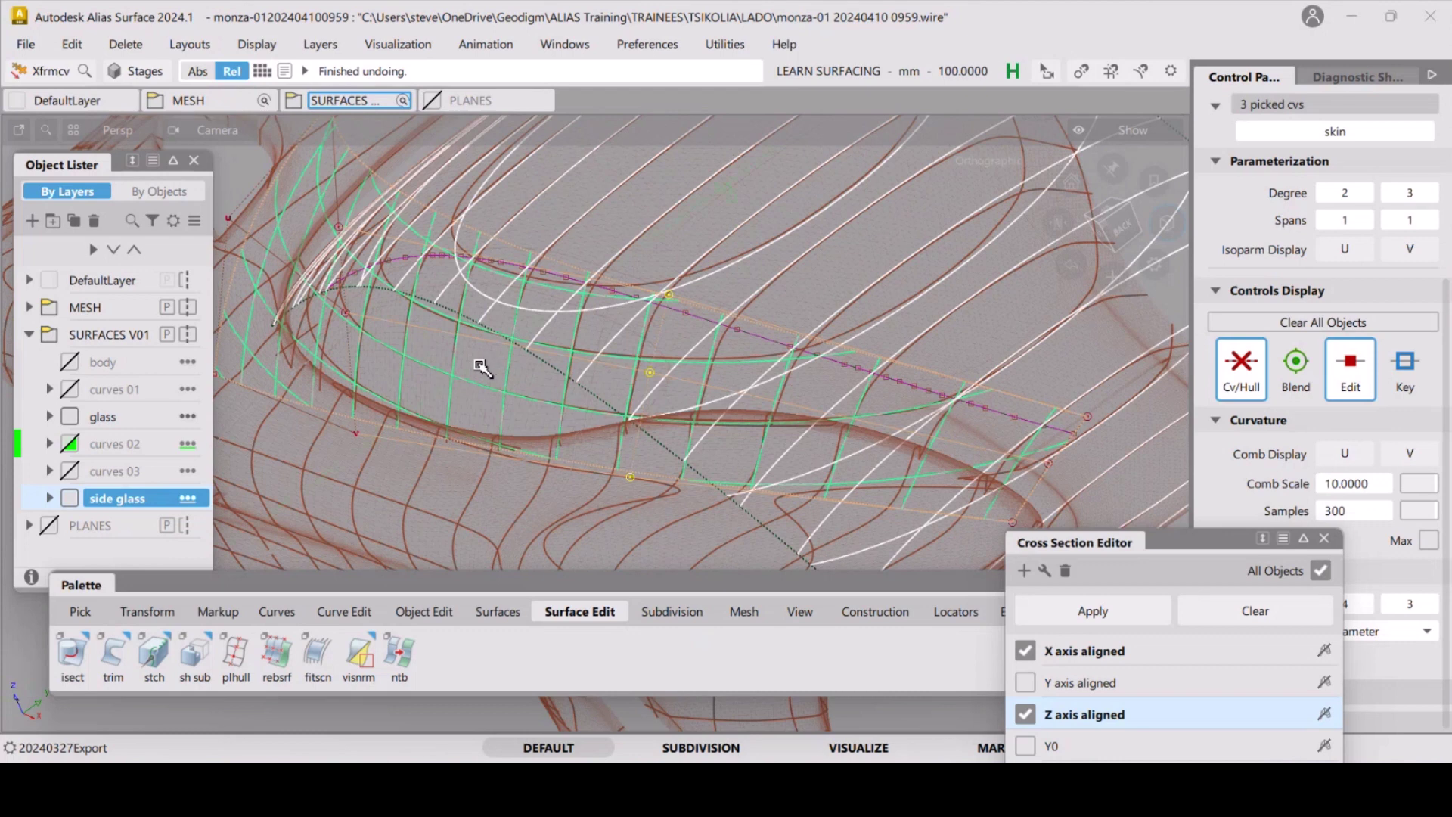
middle_drag(481, 367, 530, 348)
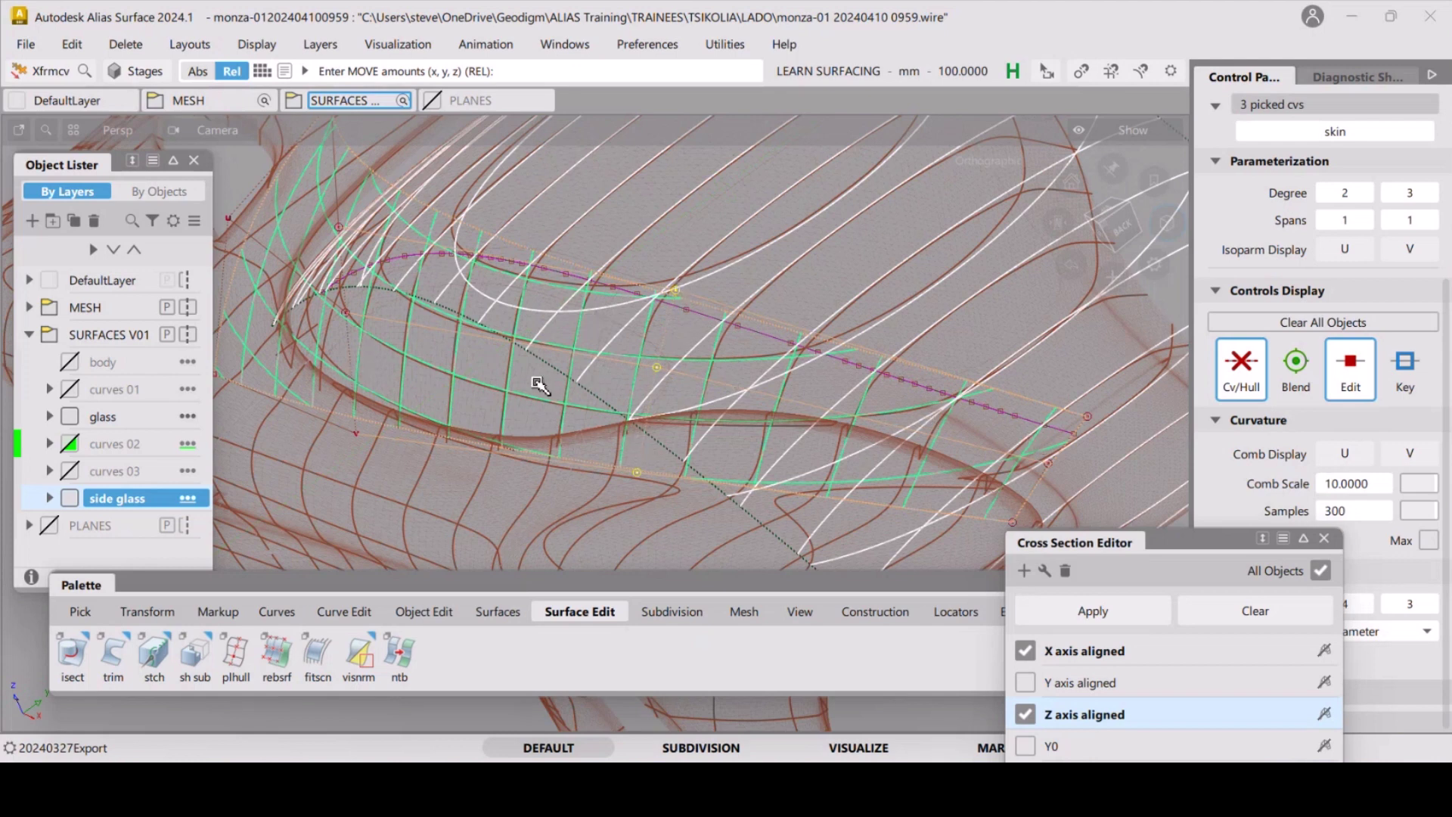
middle_drag(538, 383, 581, 393)
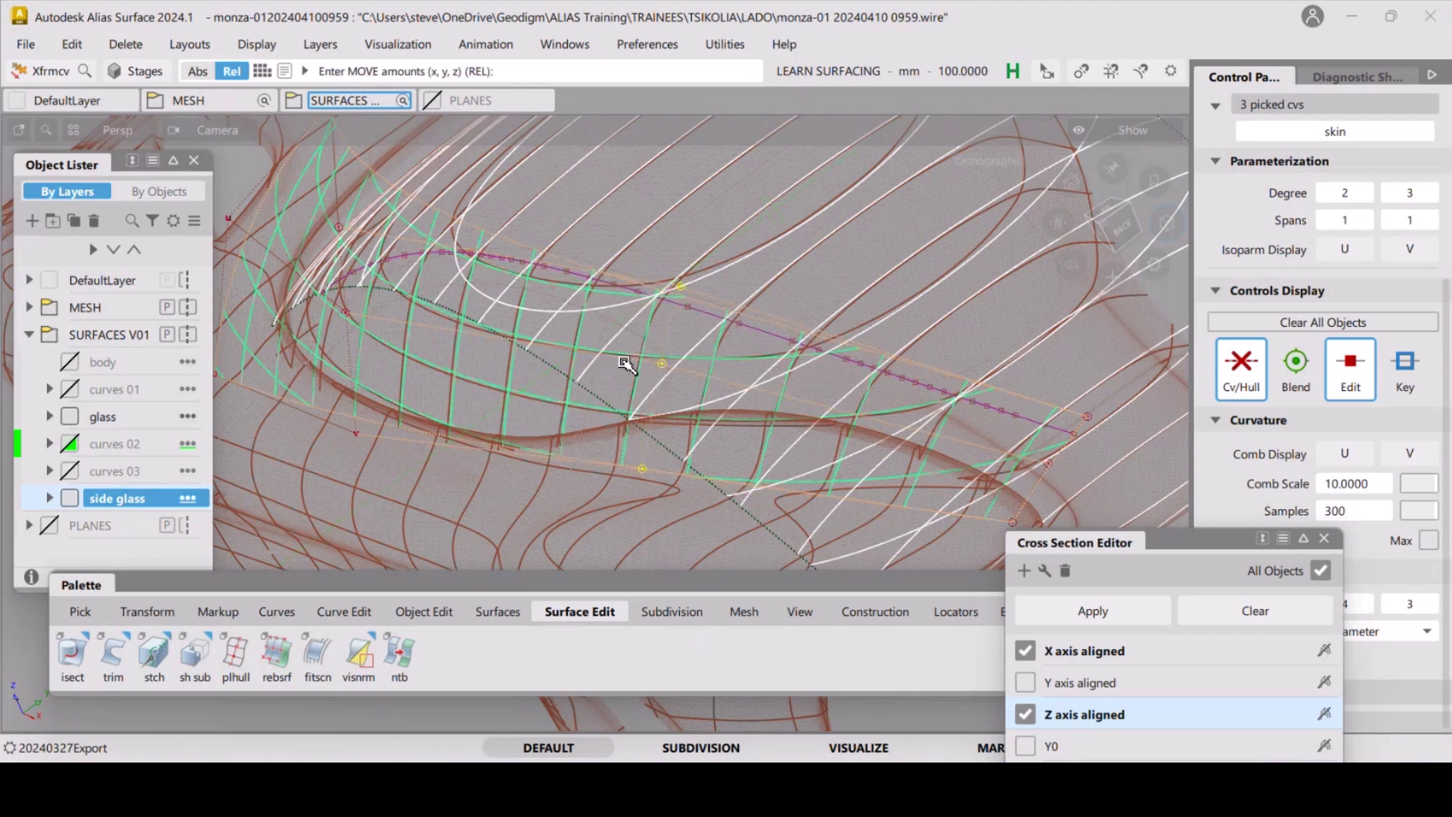
Shift the three-CV inner column nearest the side glass's wide end slightly outward and review the whole car.
click(352, 371)
middle_drag(387, 378, 349, 409)
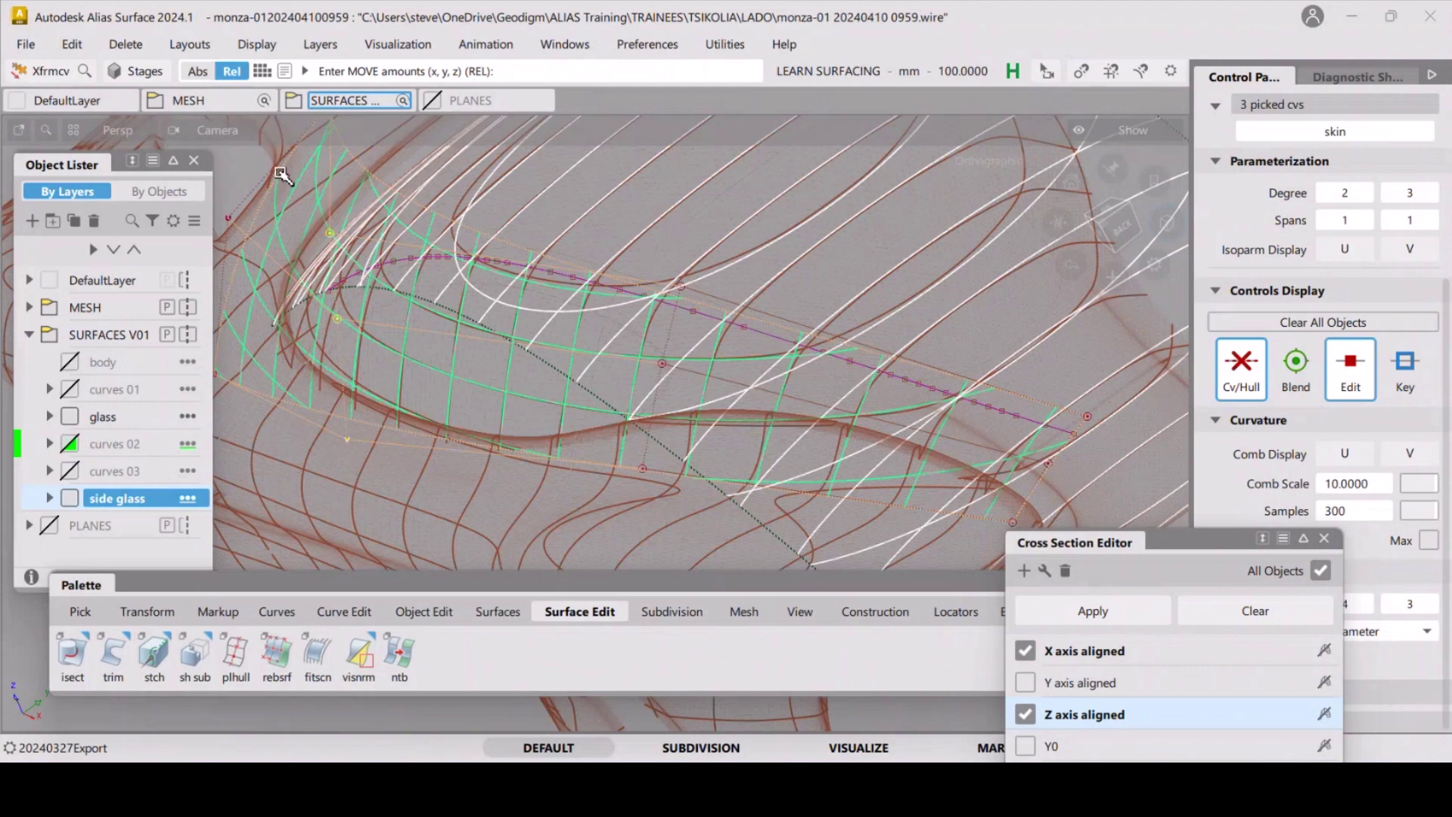
alt+shift+drag(586, 239, 709, 284)
alt+shift+right_drag(709, 283, 776, 370)
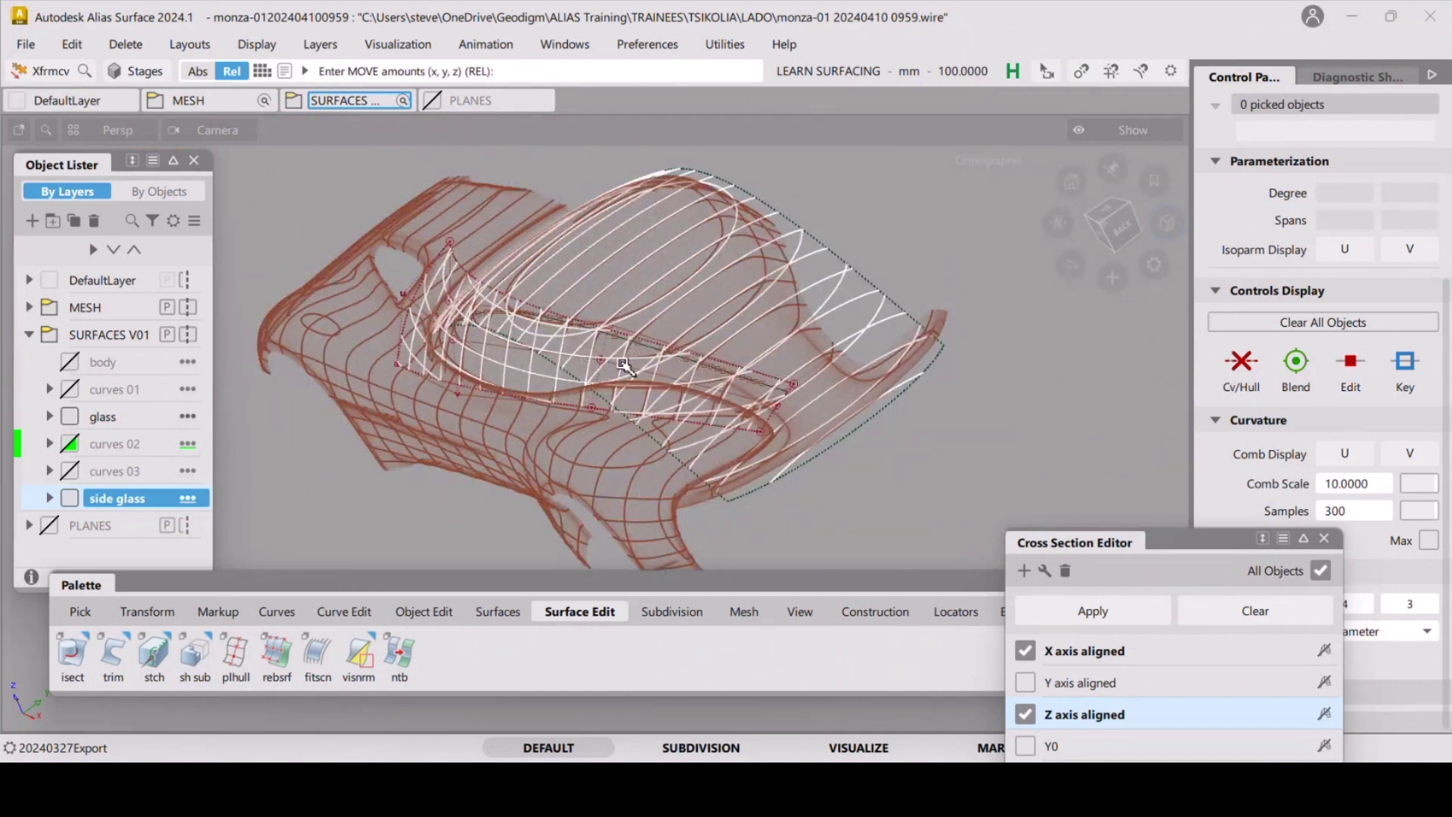
Hide the main glass layer to see the side glass sections against the mesh at the narrow end.
key(shift+alt)
alt+shift+right_drag(610, 372, 745, 378)
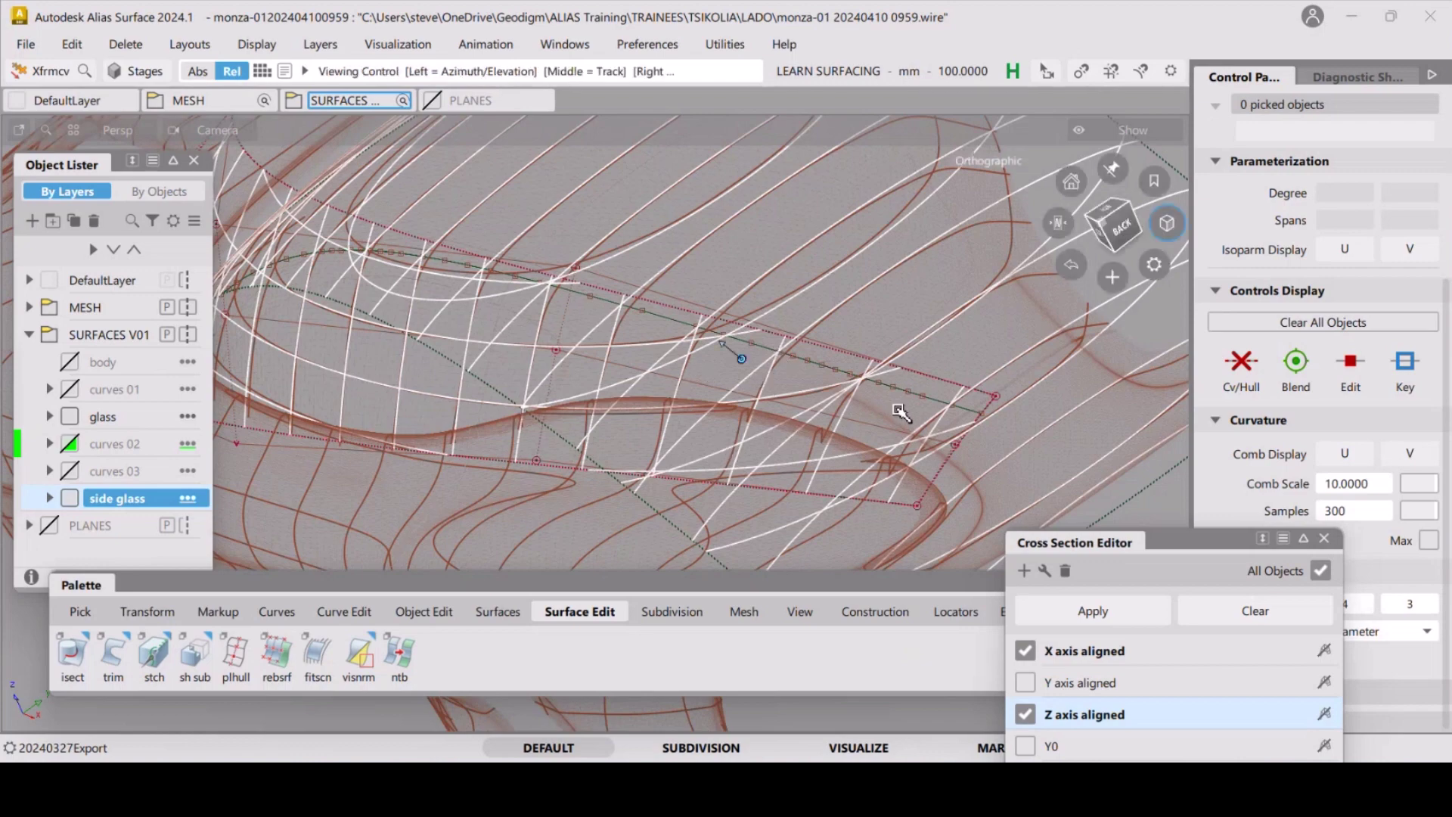
alt+shift+drag(894, 406, 756, 423)
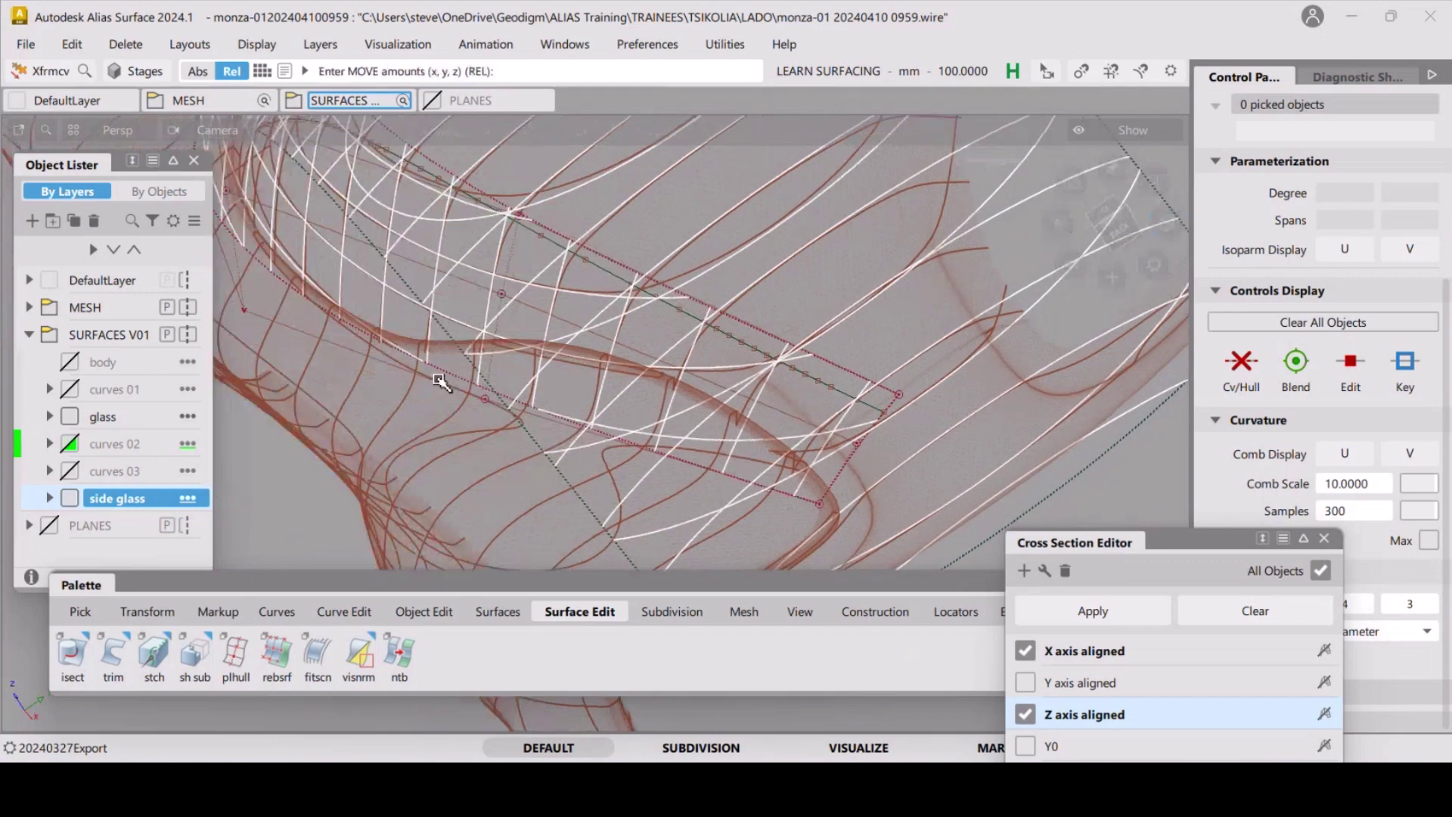
click(69, 417)
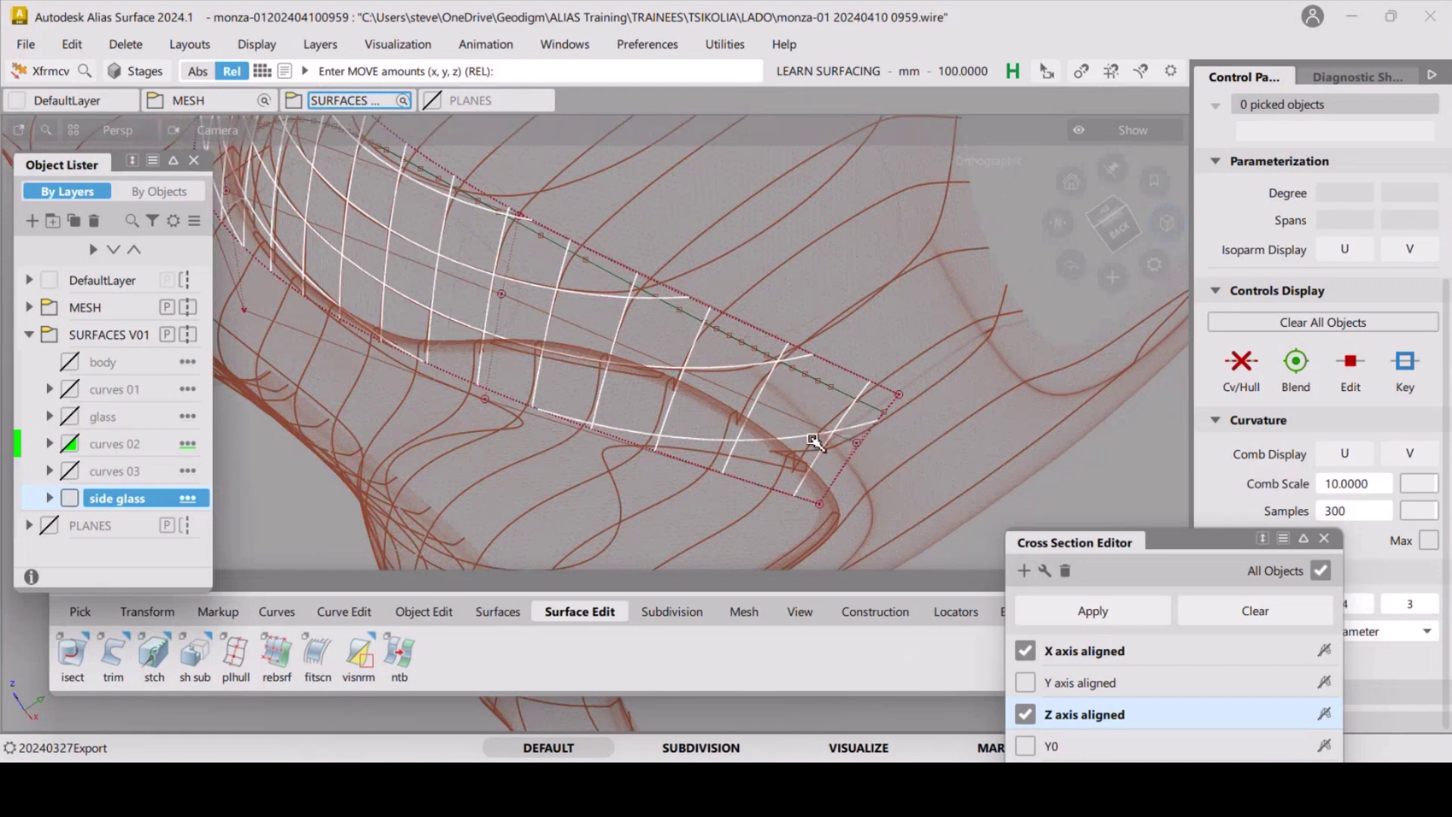
alt+shift+drag(870, 439, 764, 454)
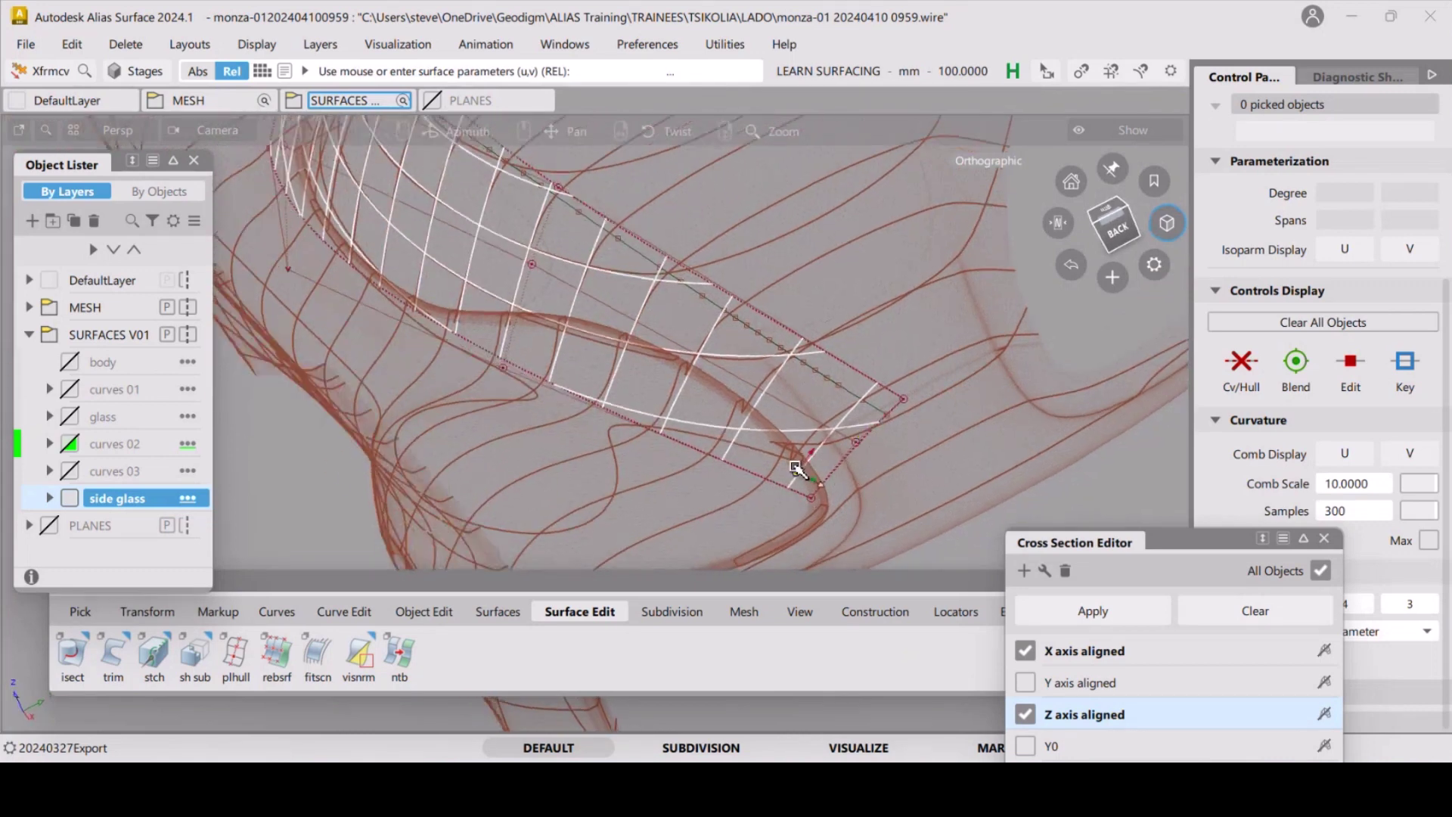
Move the three-CV end column at the side glass's narrow end slightly to bring its sections onto the mesh.
right_click(841, 475)
click(842, 458)
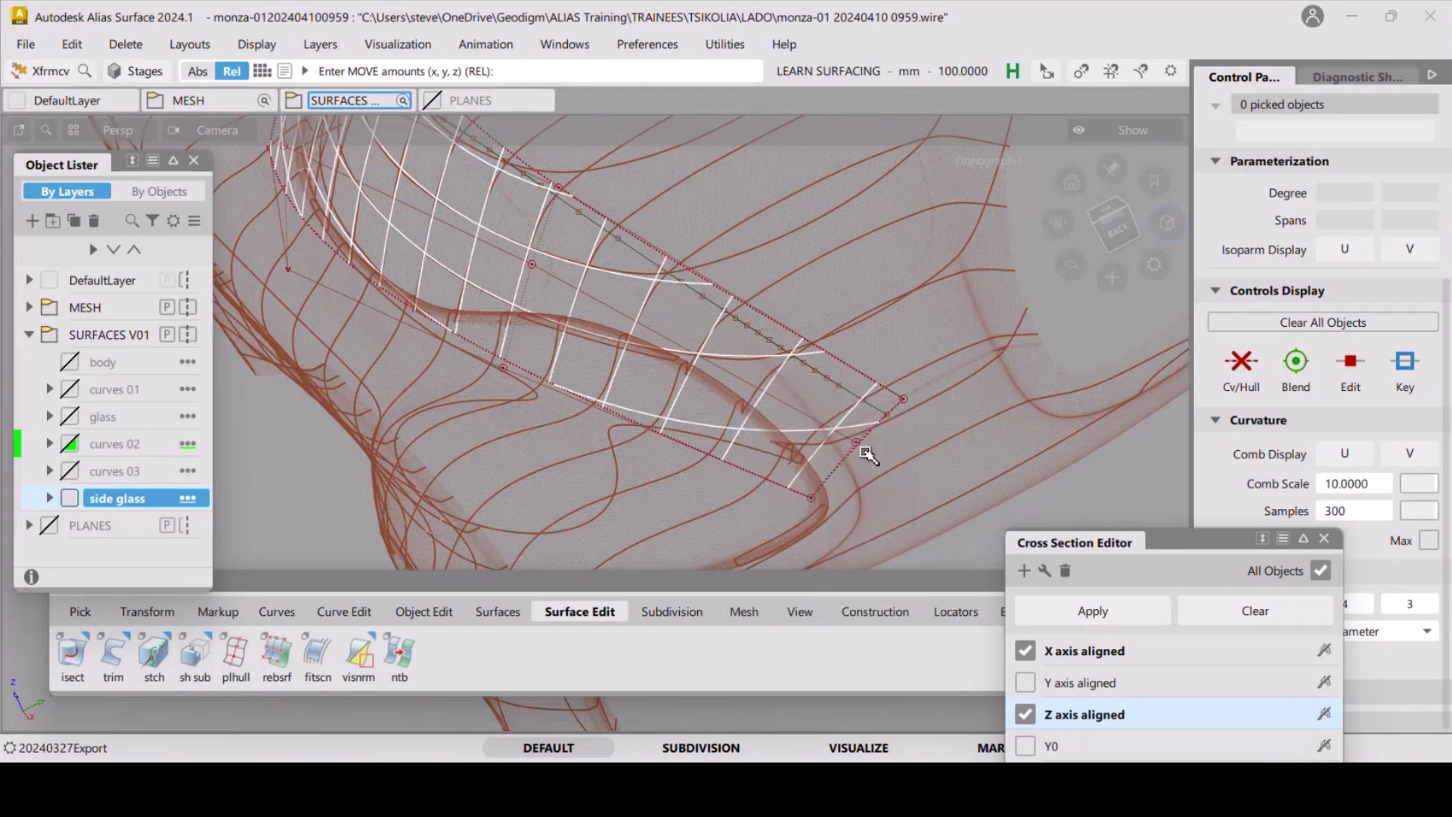
click(859, 458)
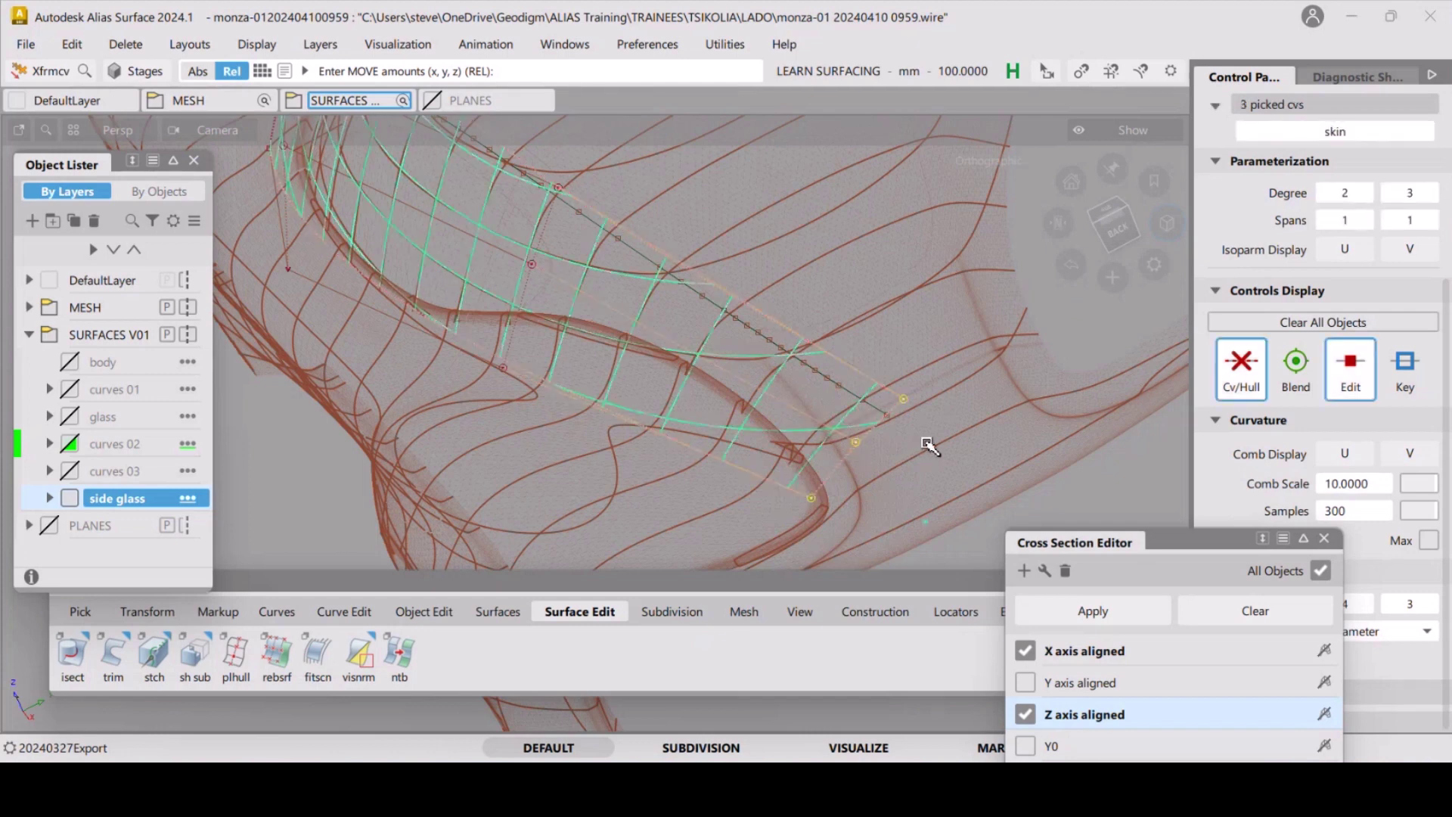
middle_drag(929, 435, 813, 444)
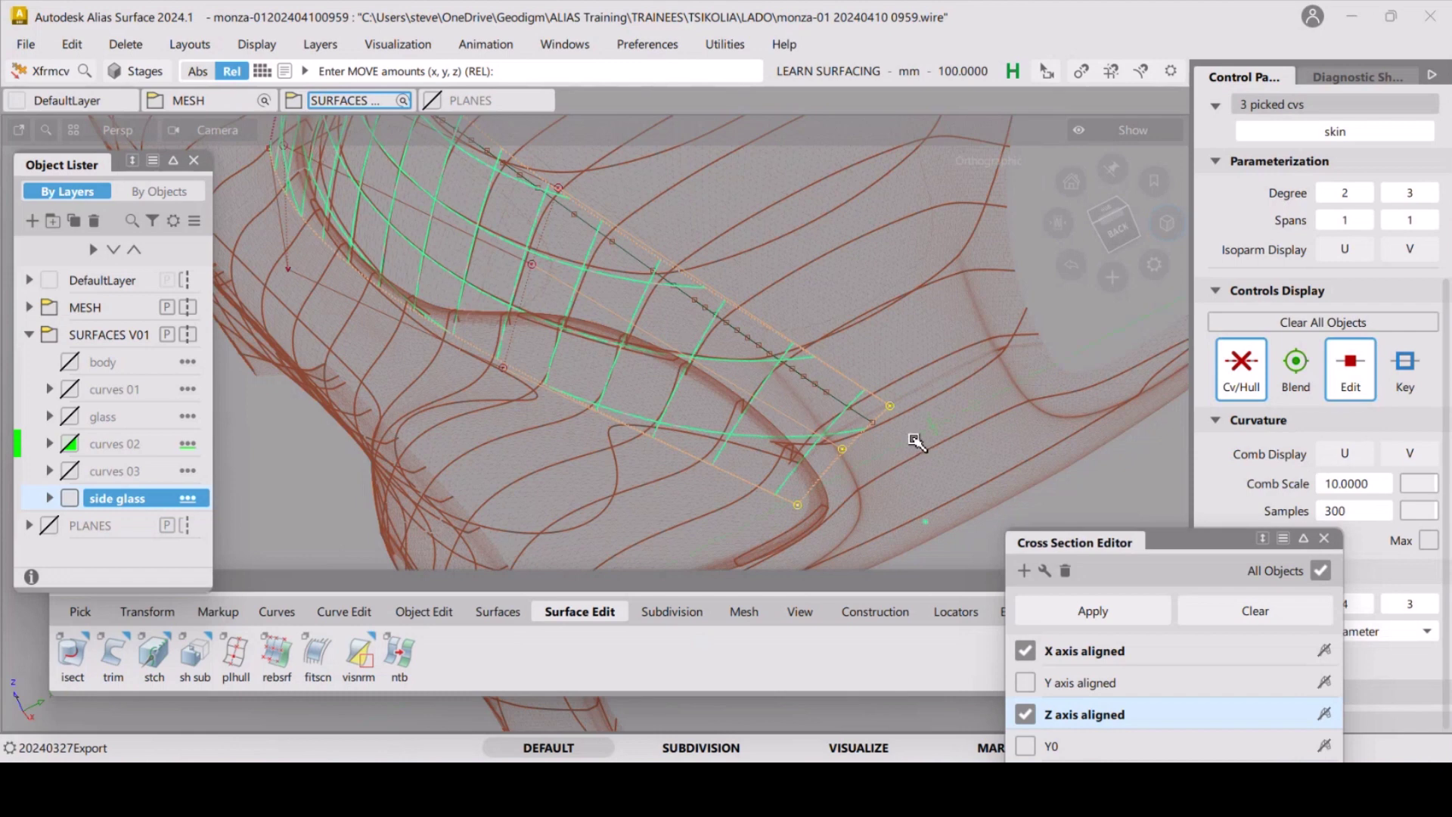
drag(914, 444, 893, 420)
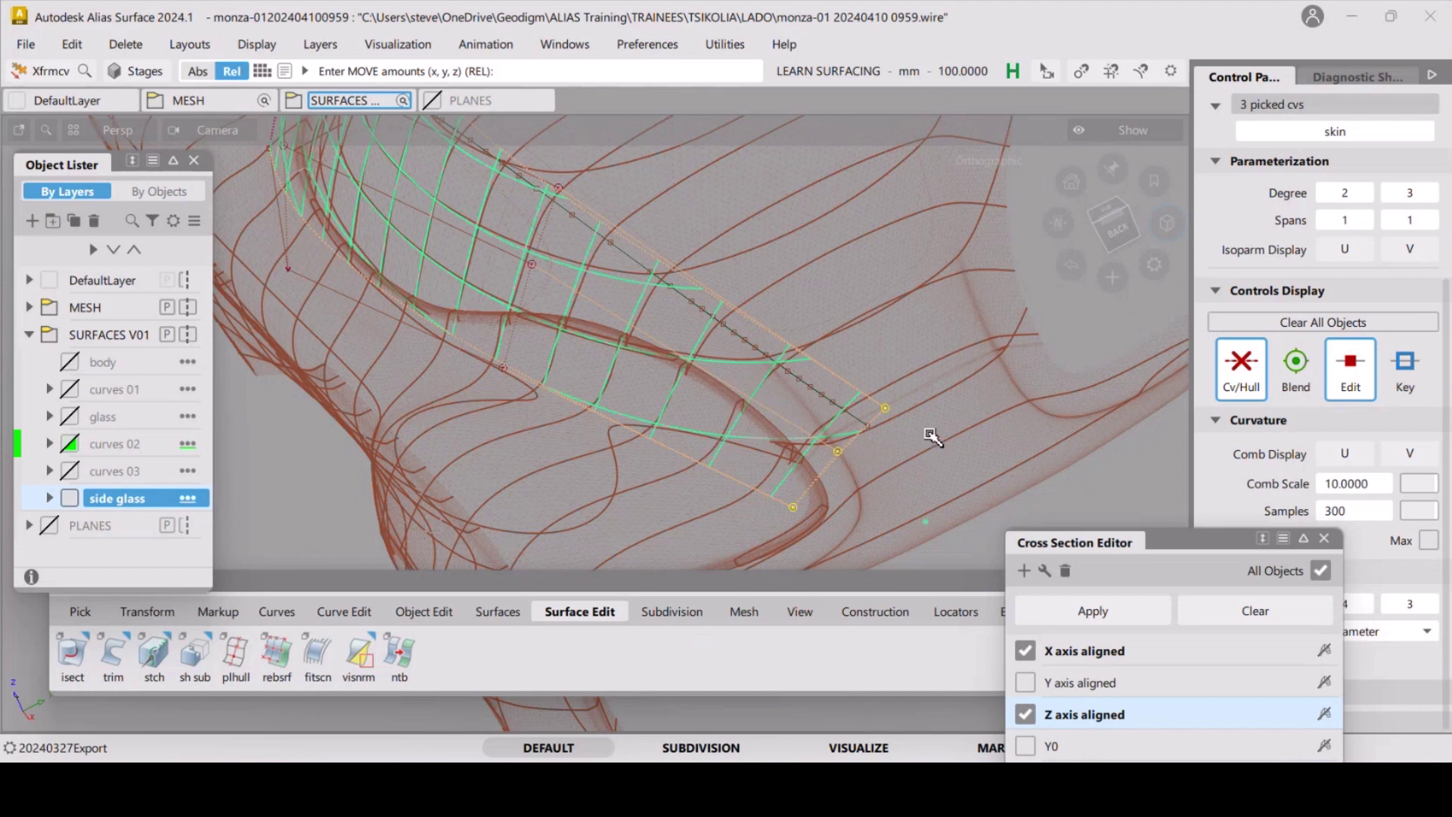
Fine-tune the three-CV end column at the side glass's narrow end and the inner column beside it to follow the mesh sections.
drag(932, 436, 919, 442)
middle_drag(922, 444, 923, 447)
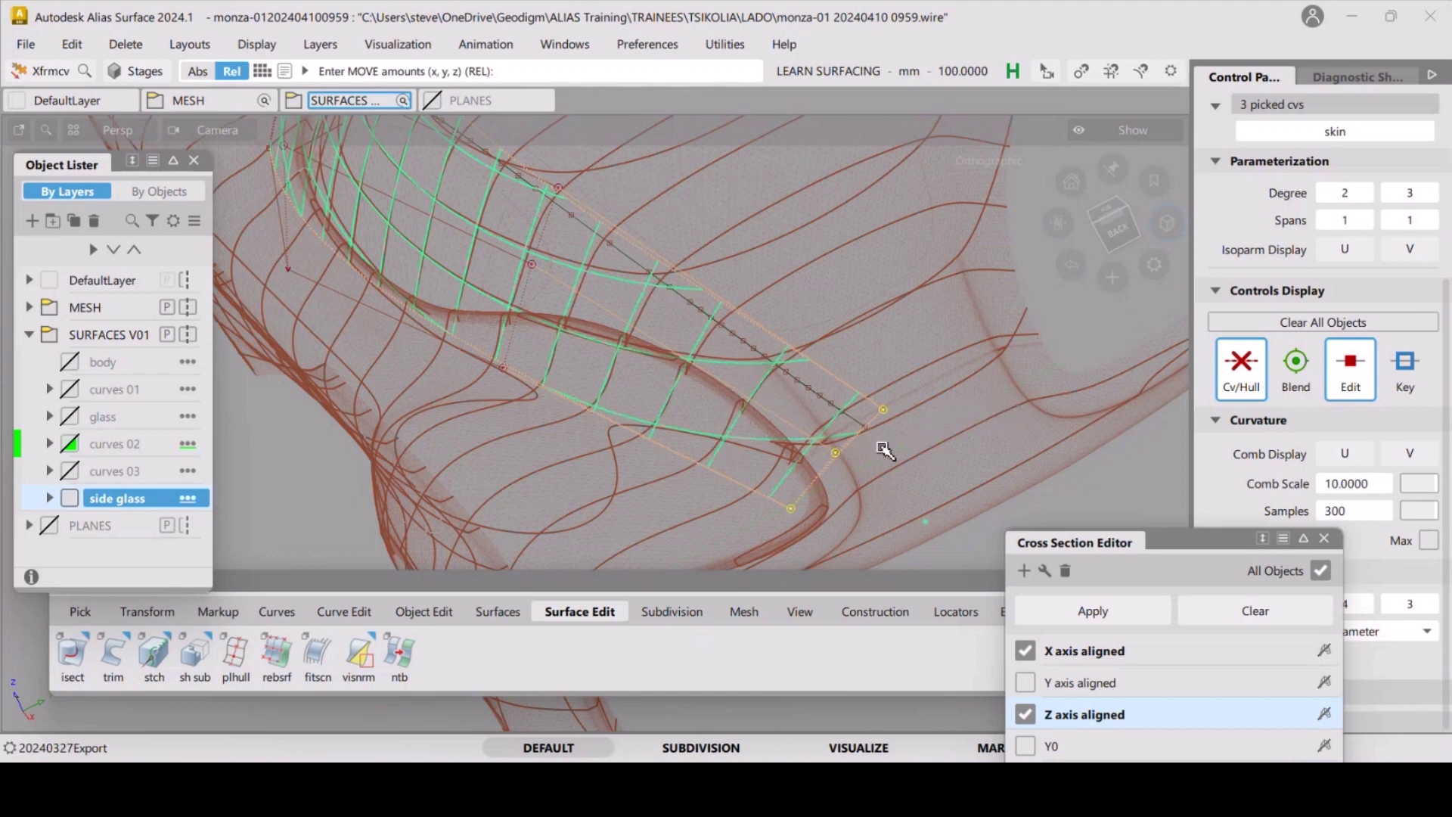
click(527, 286)
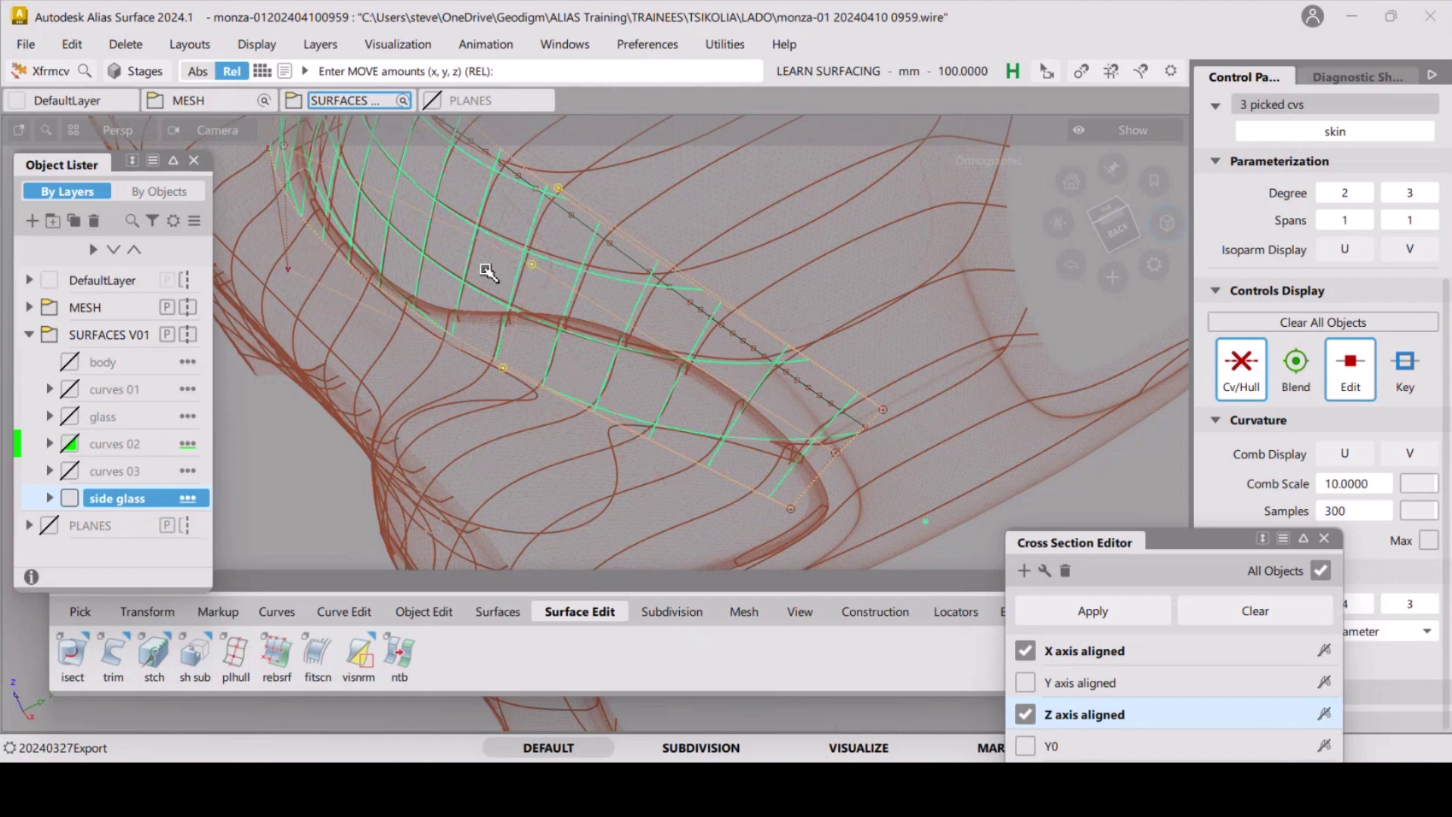
middle_drag(300, 501, 348, 483)
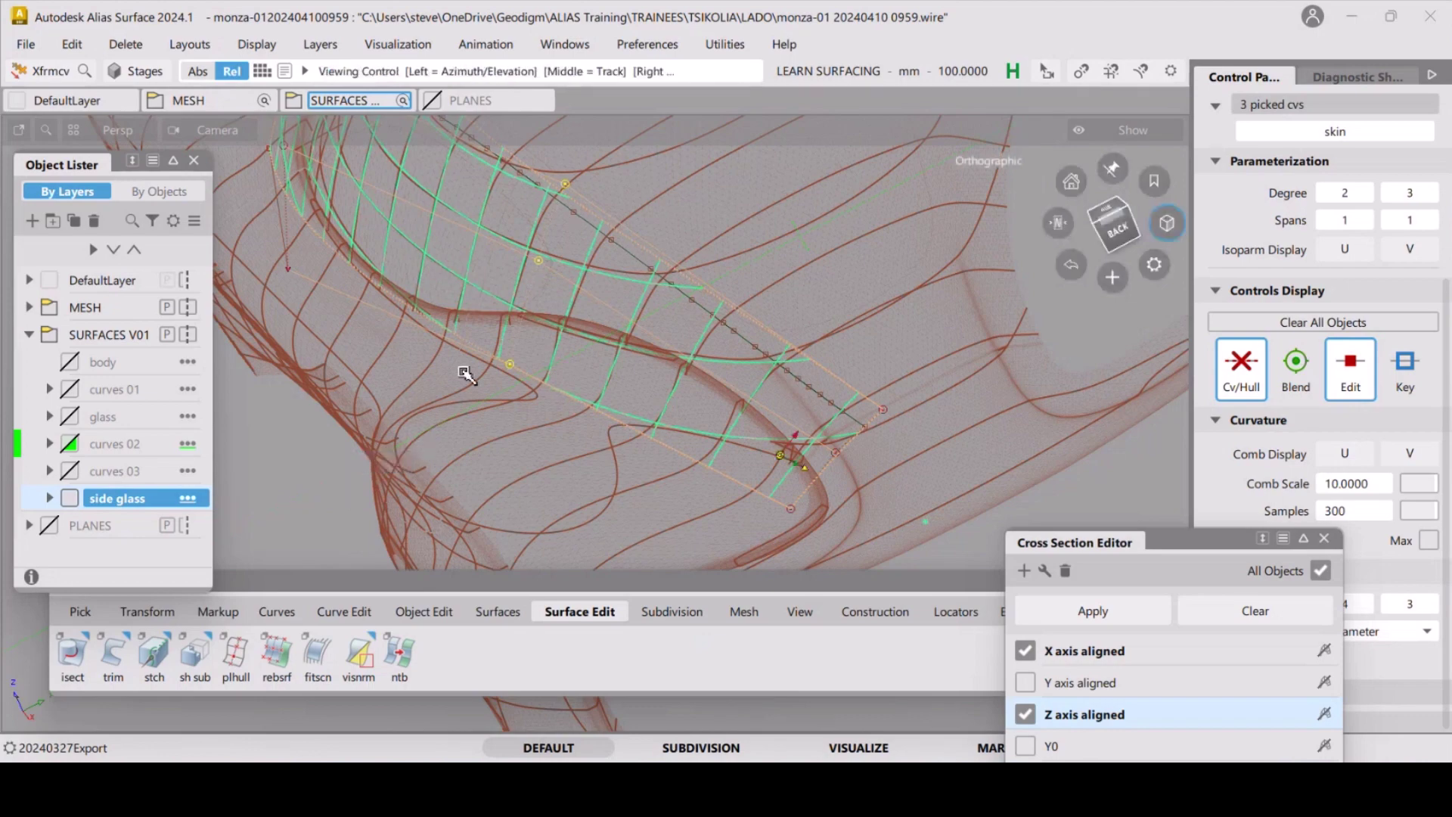
alt+shift+drag(348, 483, 412, 518)
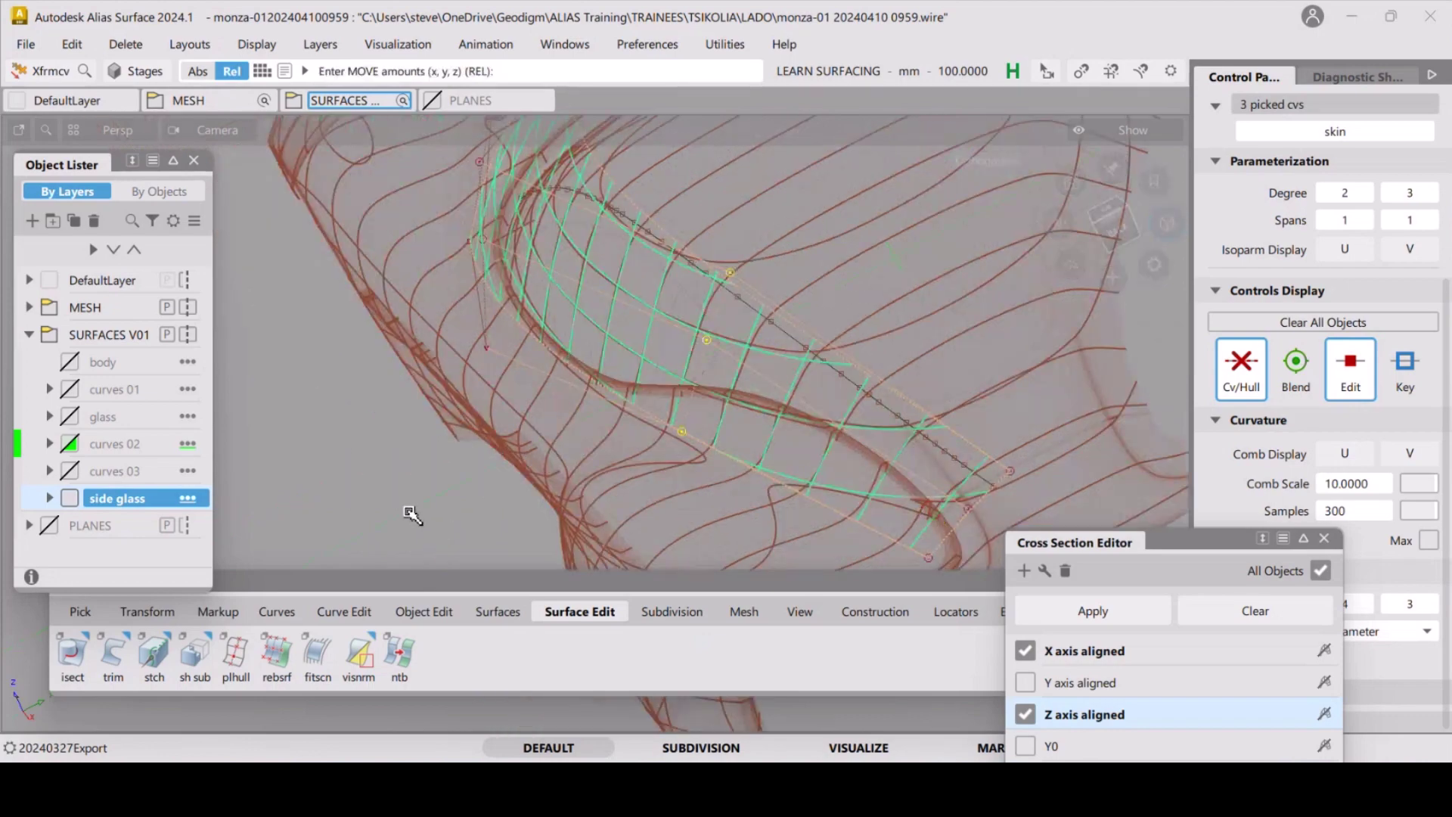
middle_drag(412, 515, 439, 484)
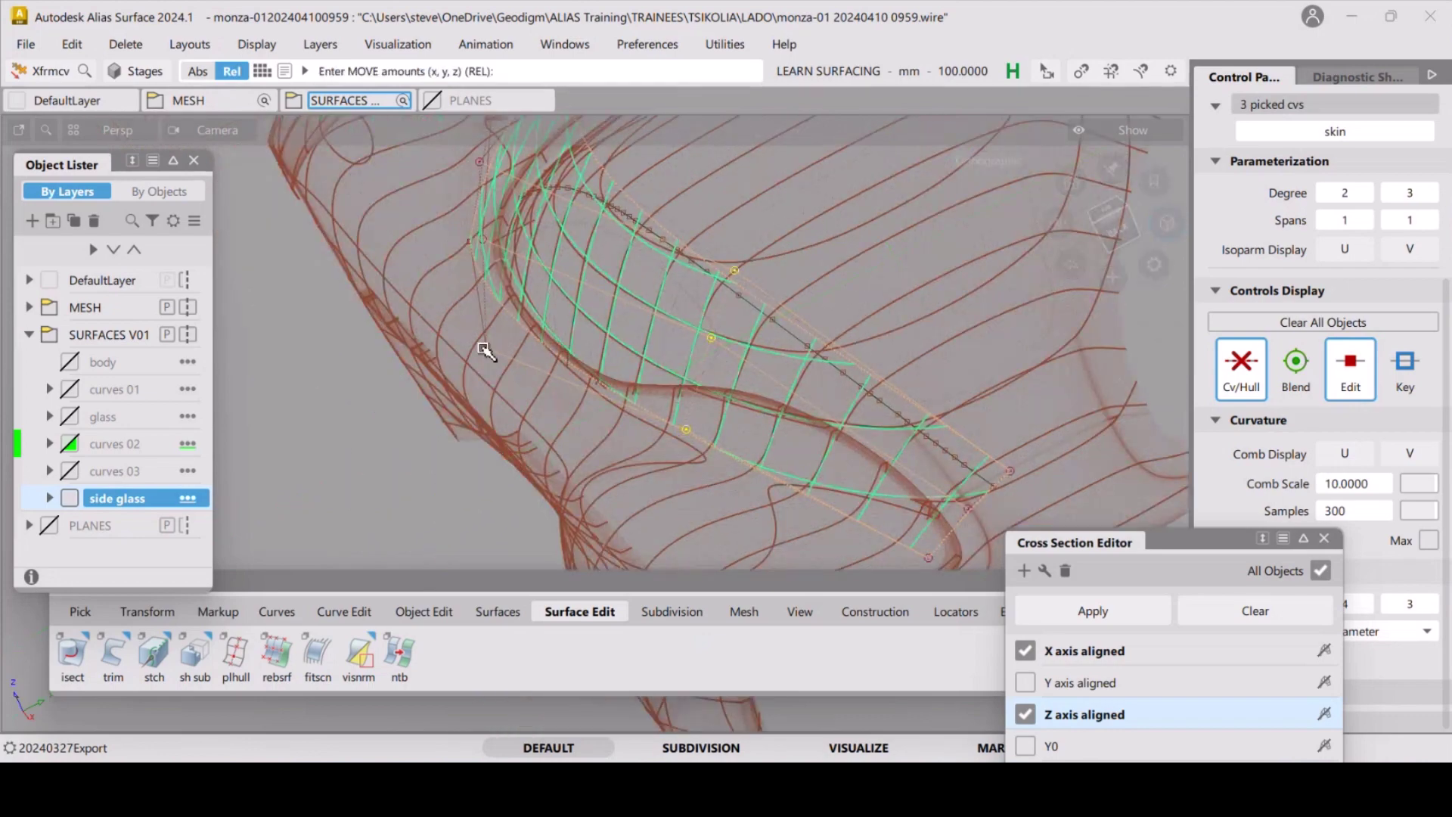
Nudge the inner CV column nearest the side glass's wide end, and slightly adjust the inner column nearest the narrow end.
alt+shift+drag(490, 319, 450, 342)
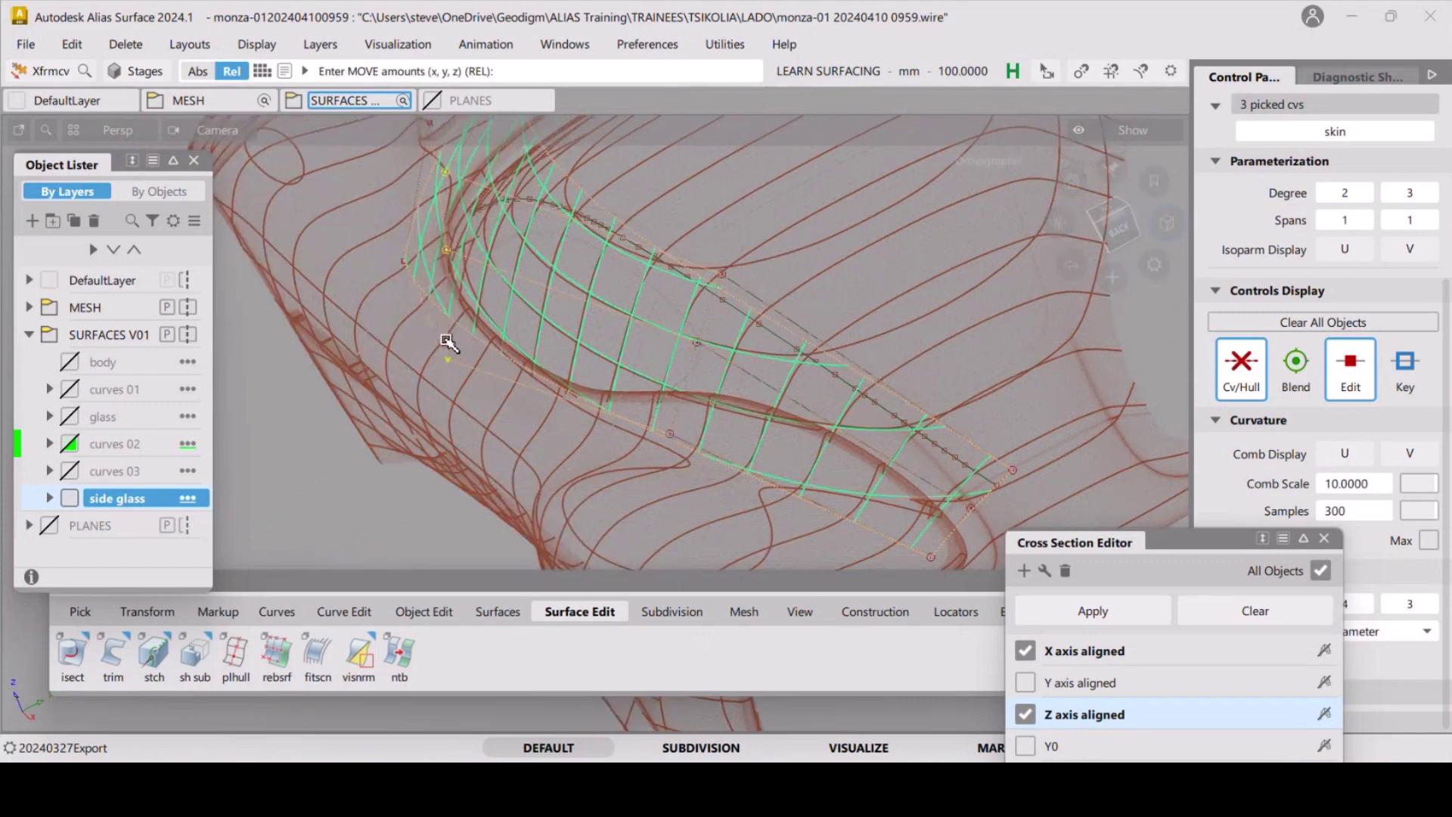
middle_drag(399, 507, 363, 509)
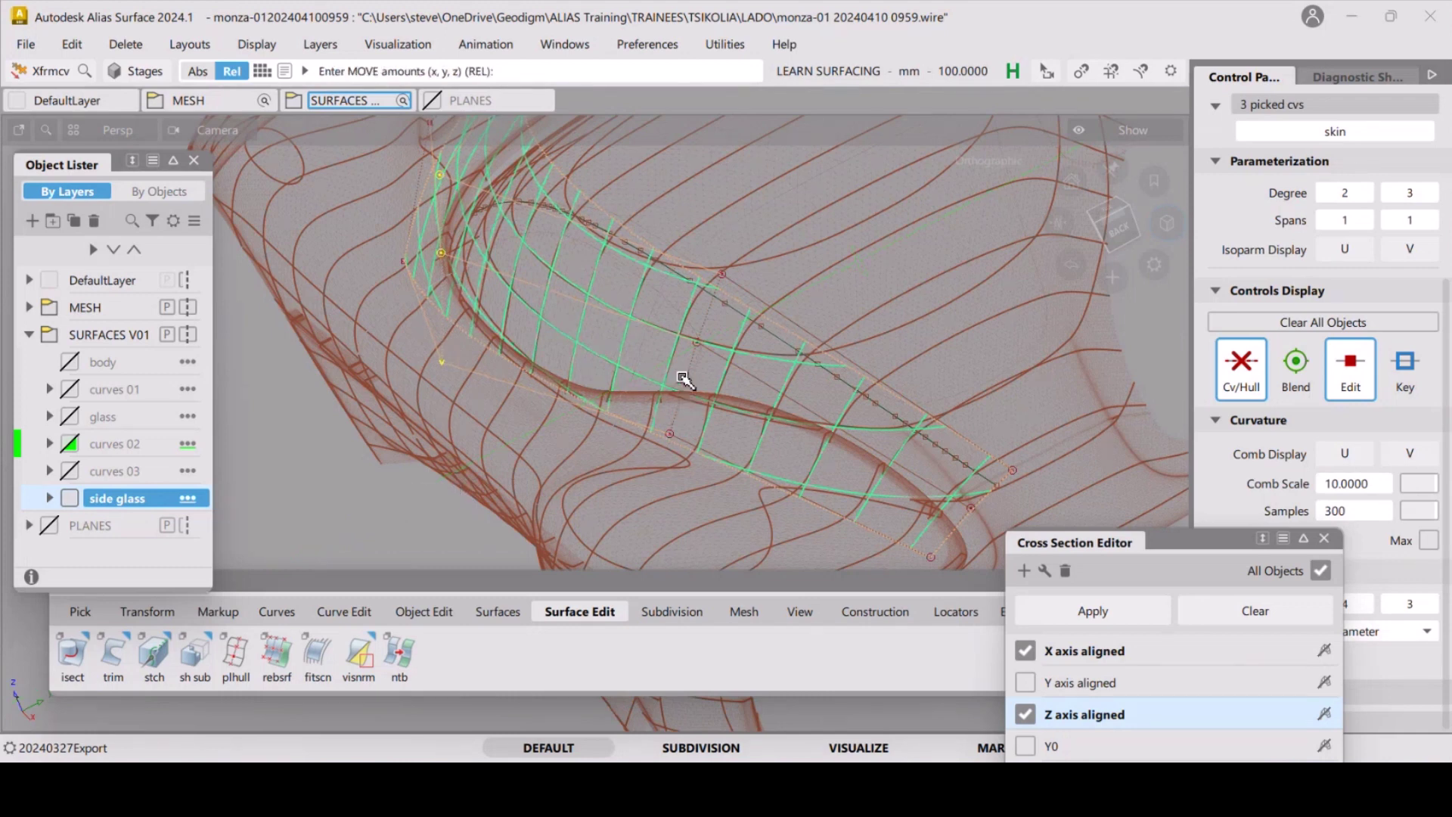
click(685, 379)
middle_drag(684, 376, 690, 344)
click(446, 335)
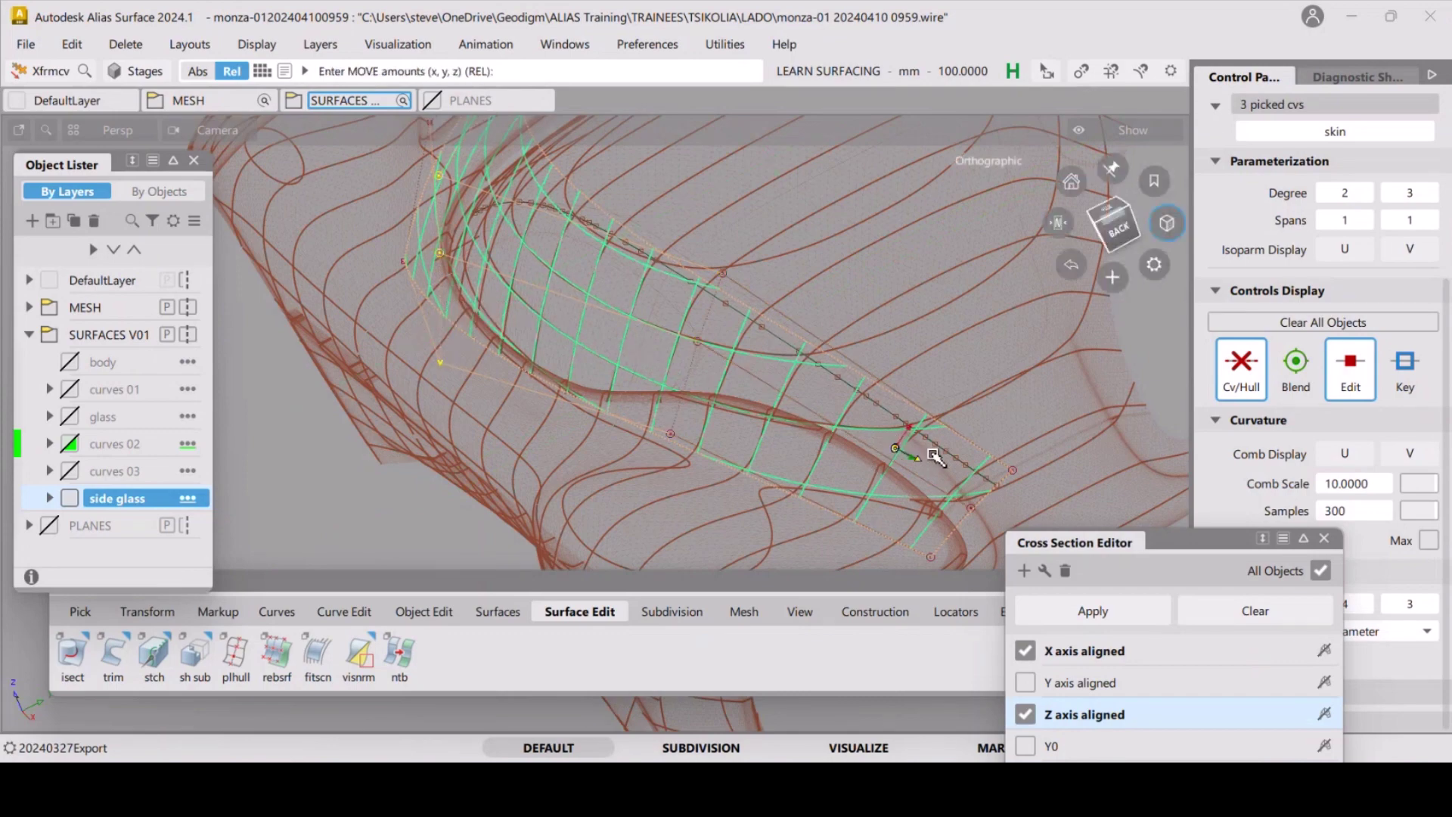
Make a last small shift of the side glass's narrow-end CV column and its neighbouring inner column against the mesh sections.
alt+shift+middle_drag(897, 442, 857, 490)
click(867, 479)
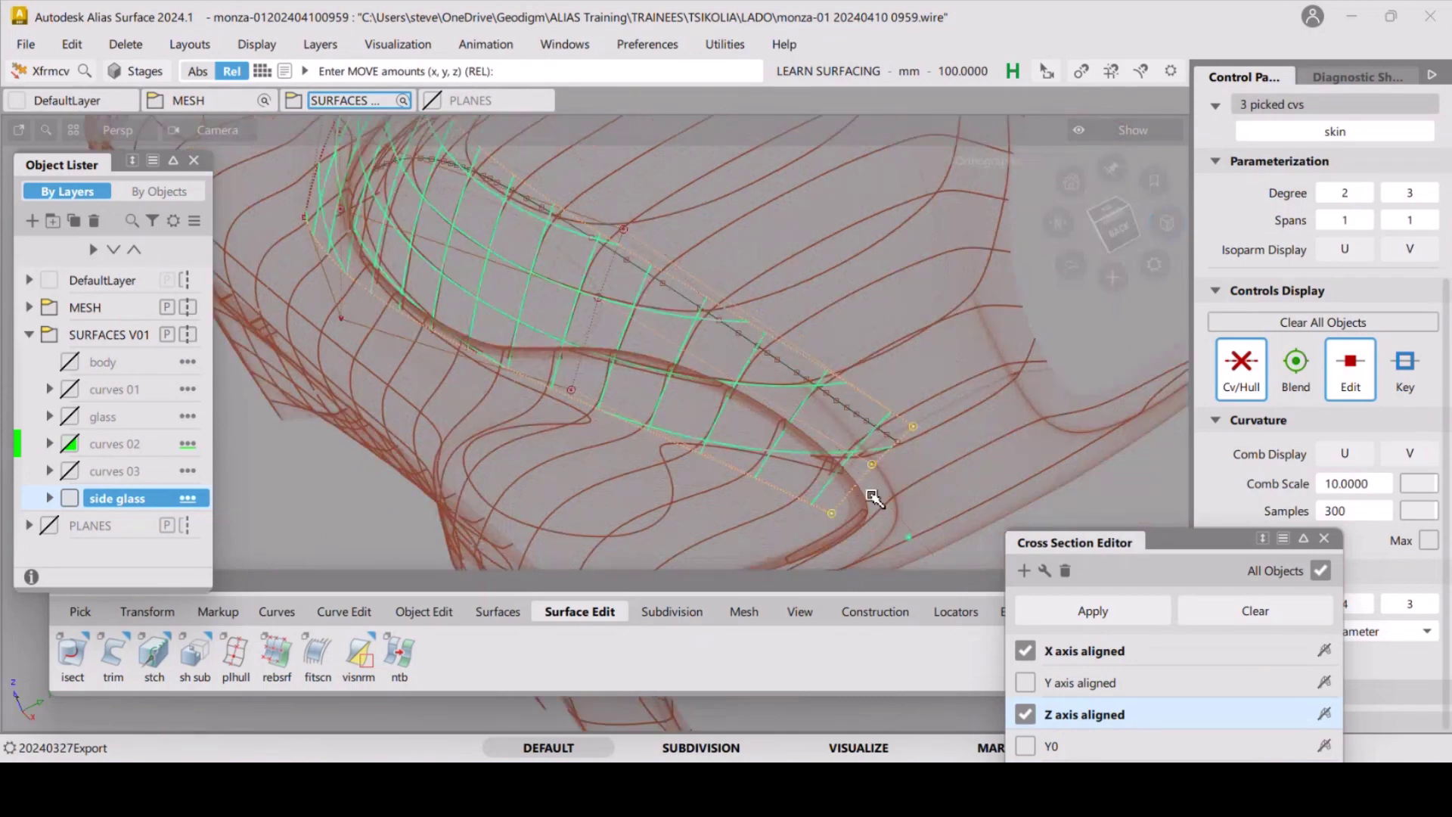
middle_drag(930, 460, 959, 460)
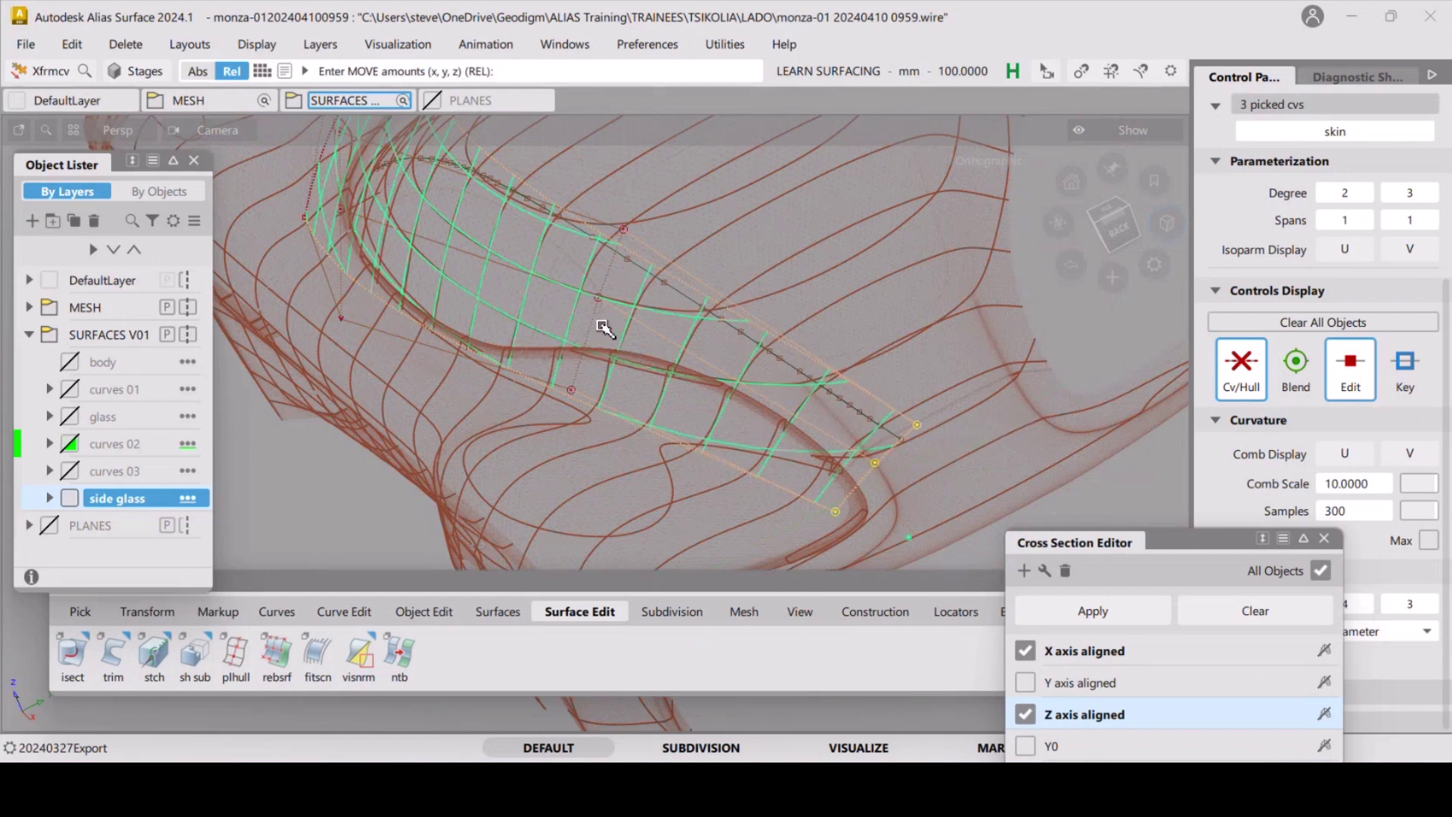
click(592, 324)
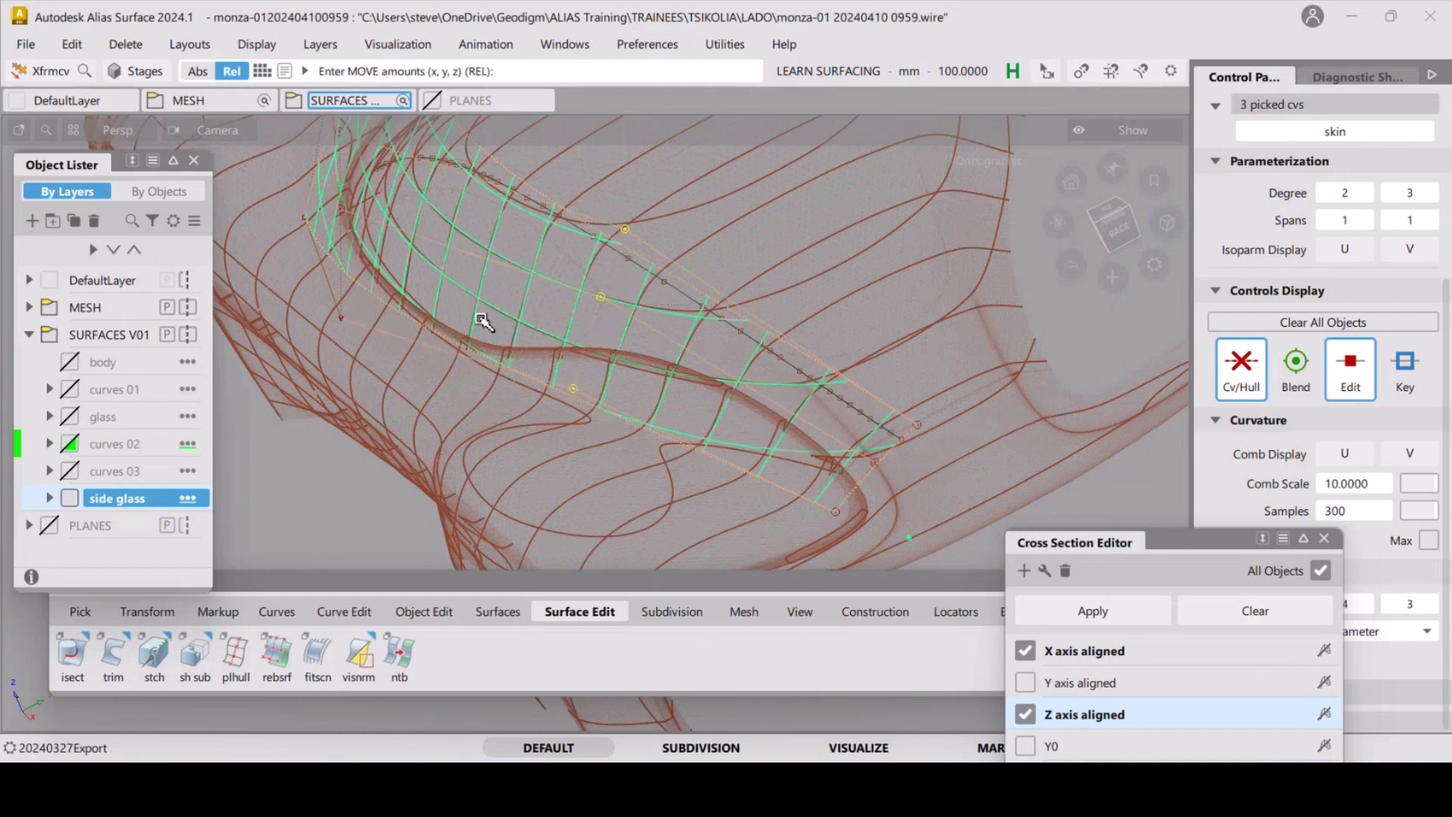
click(346, 286)
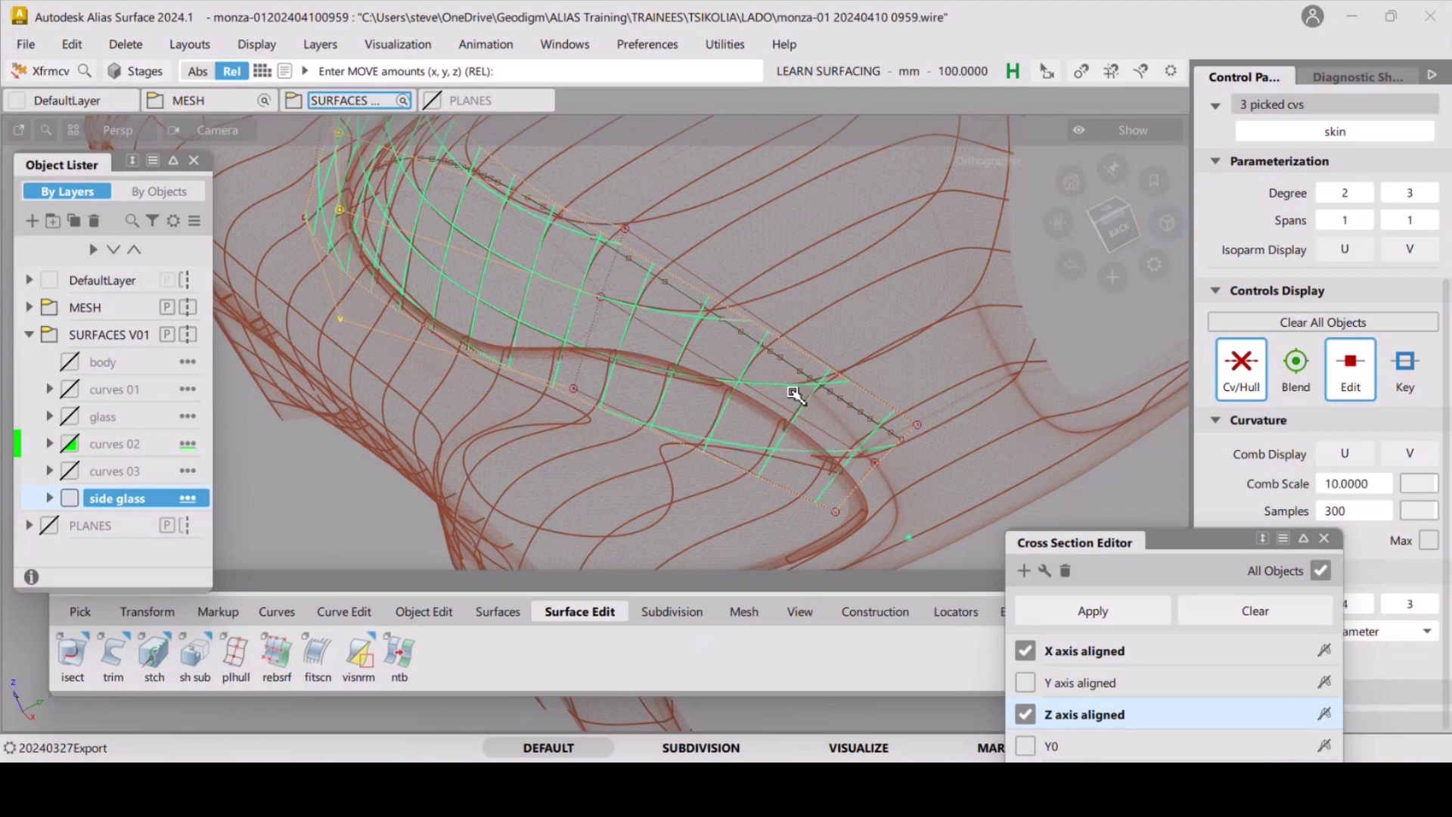
Clear the CV selection and show the main glass layer again alongside the side glass and shaded mesh.
click(514, 352)
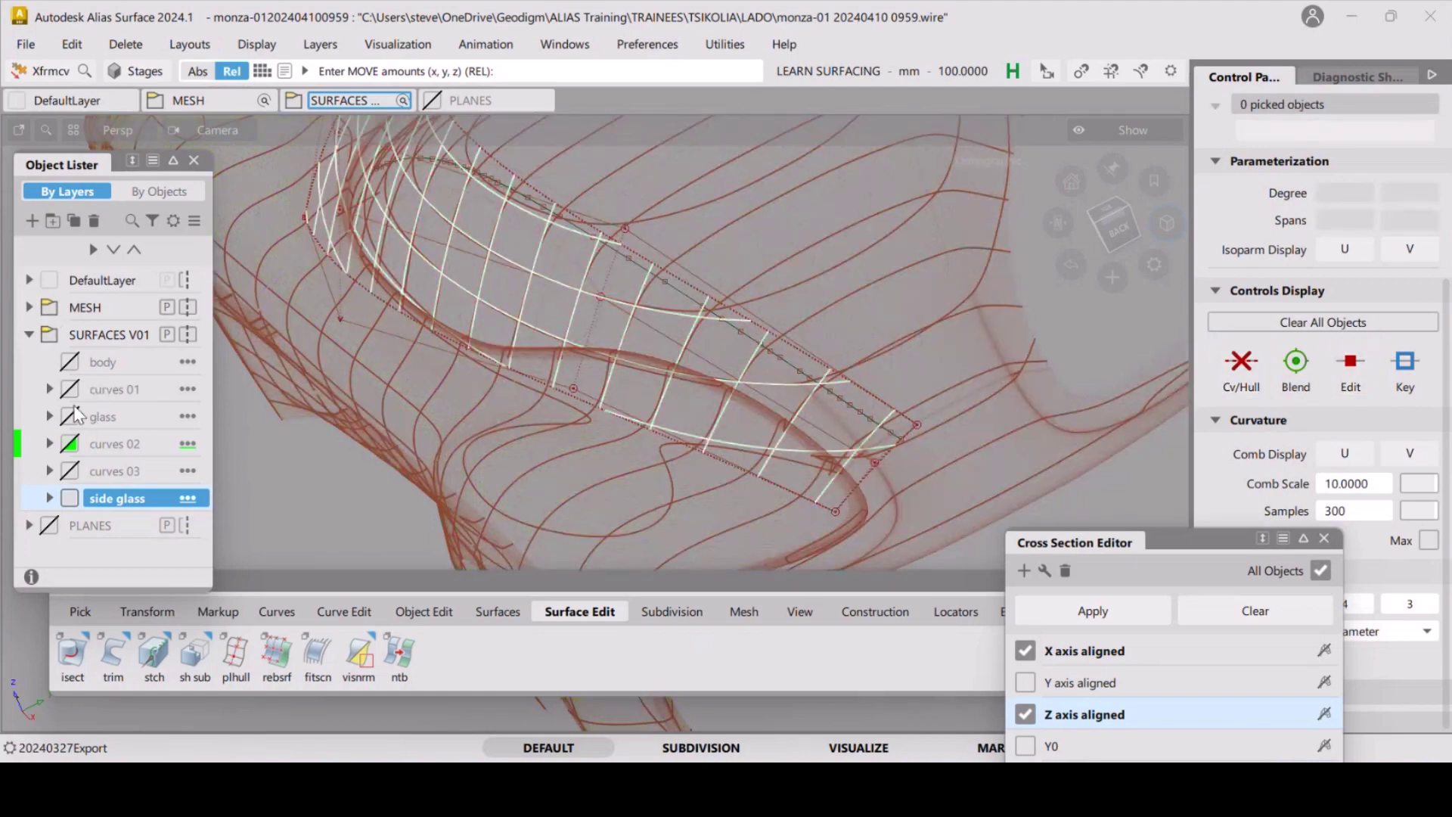
click(70, 416)
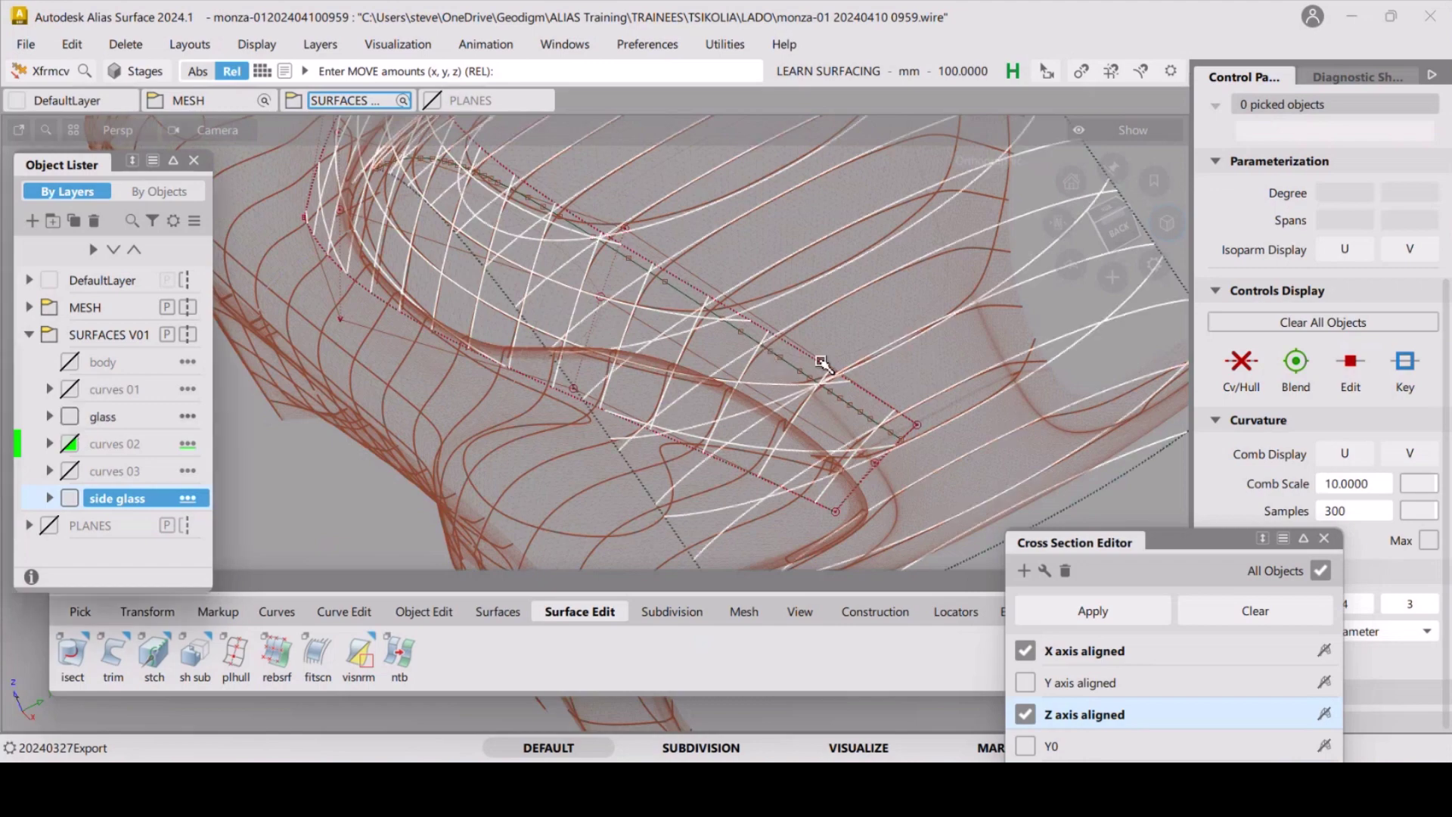
alt+shift+drag(824, 360, 756, 363)
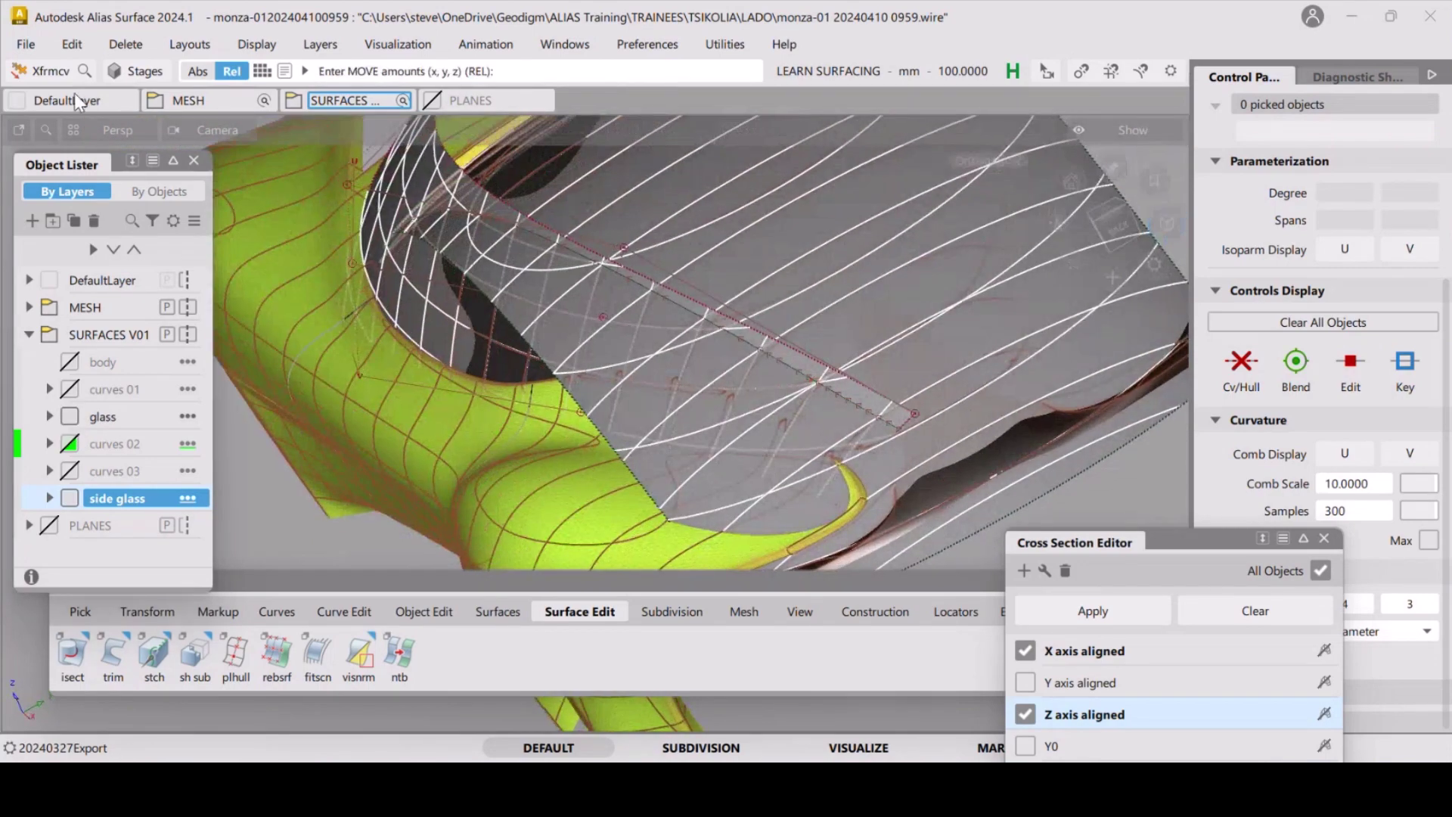
click(36, 50)
click(68, 240)
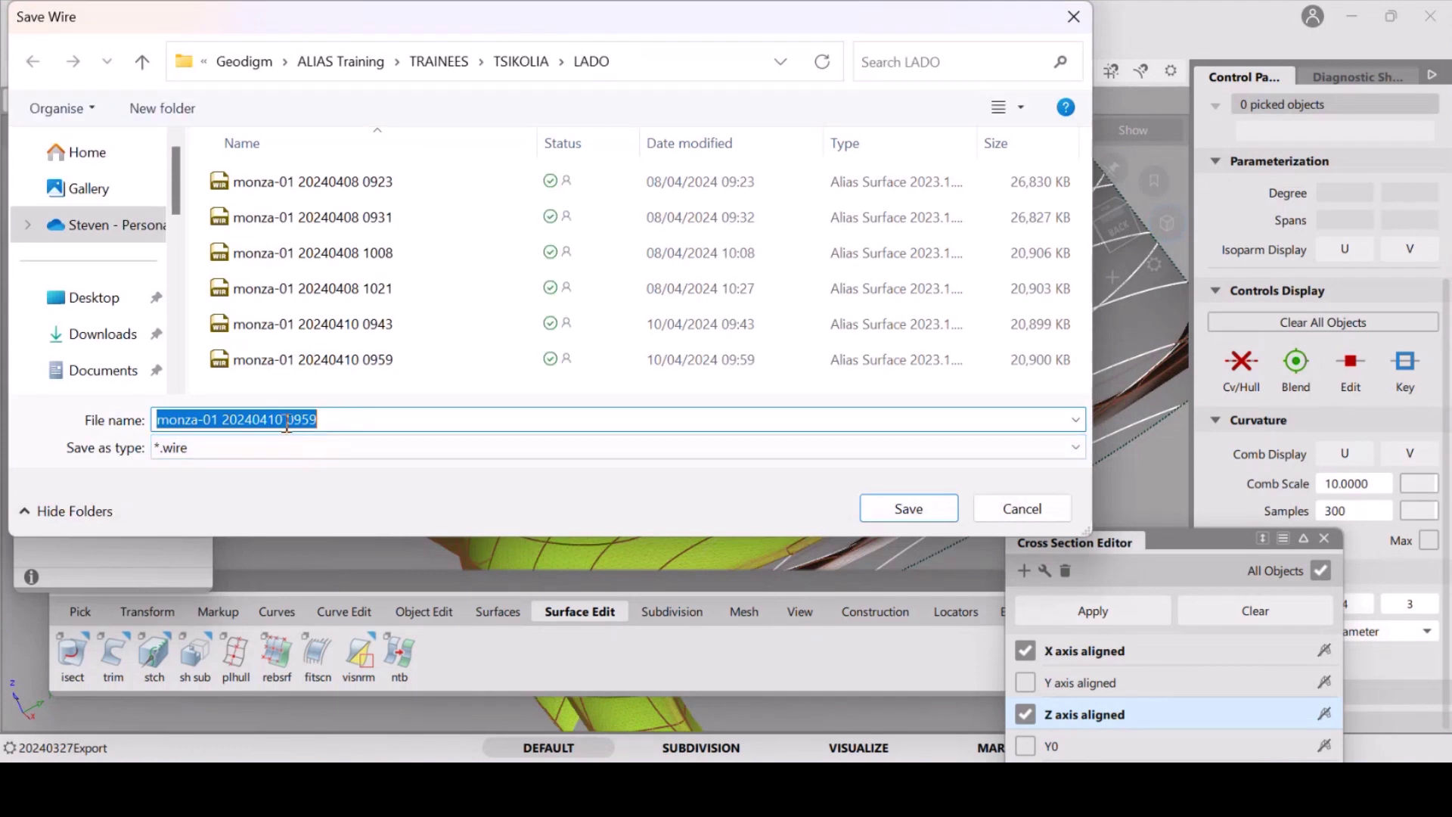
drag(288, 414, 373, 411)
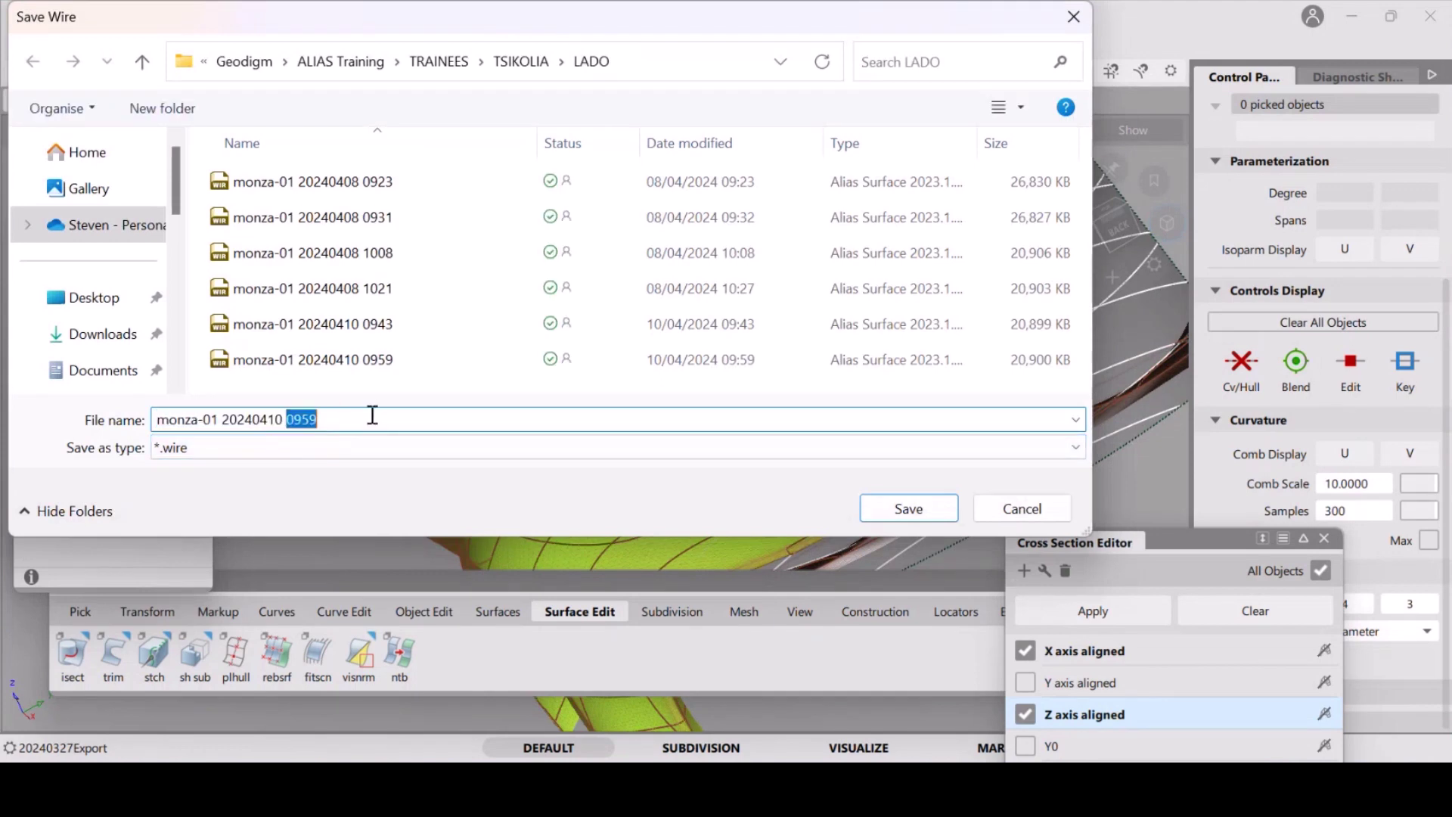
text(1004)
key(Return)
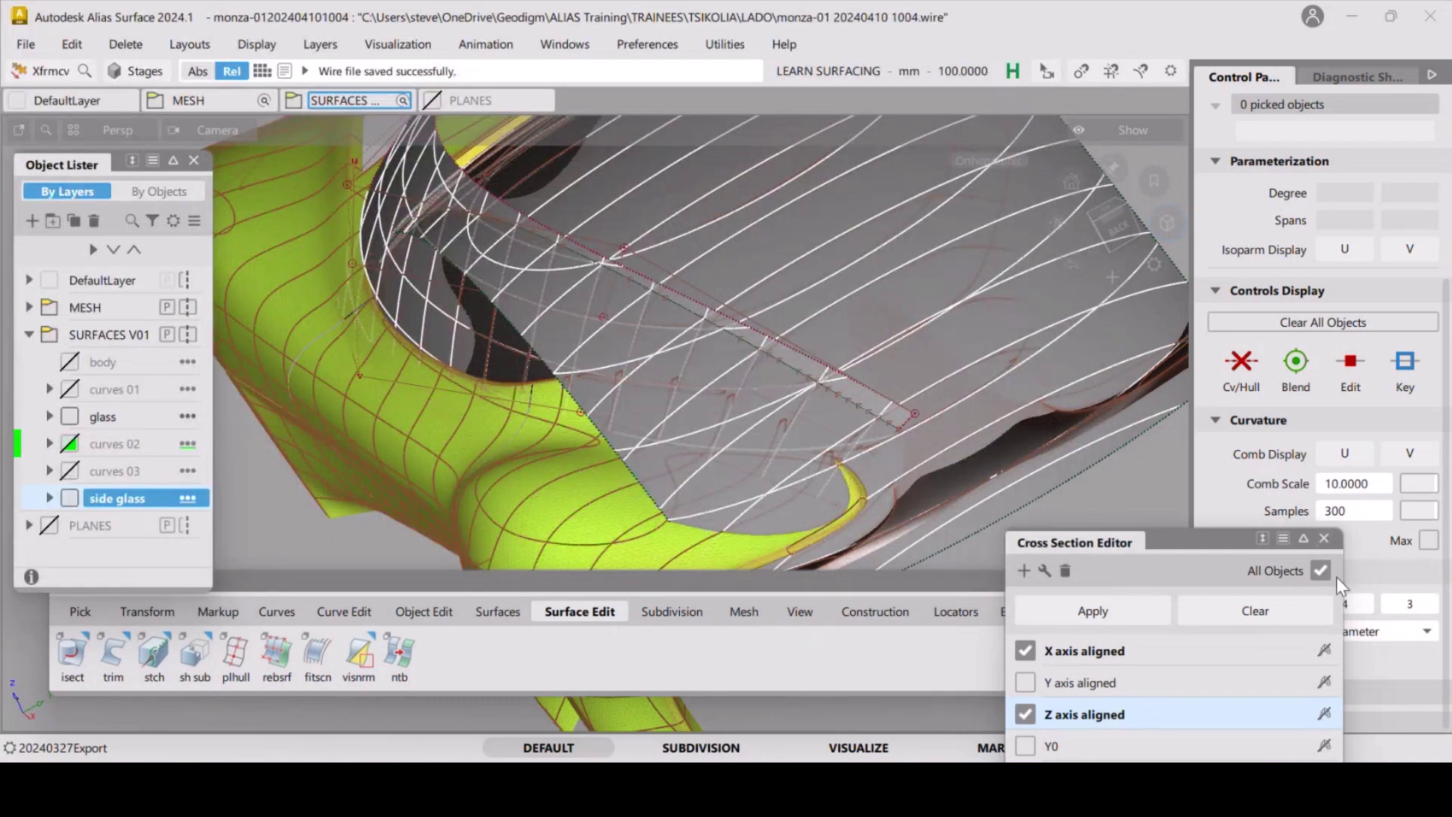
Close the Cross Section Editor and examine how the side glass and main glass overlap along the body, in shaded and wireframe display.
click(1325, 538)
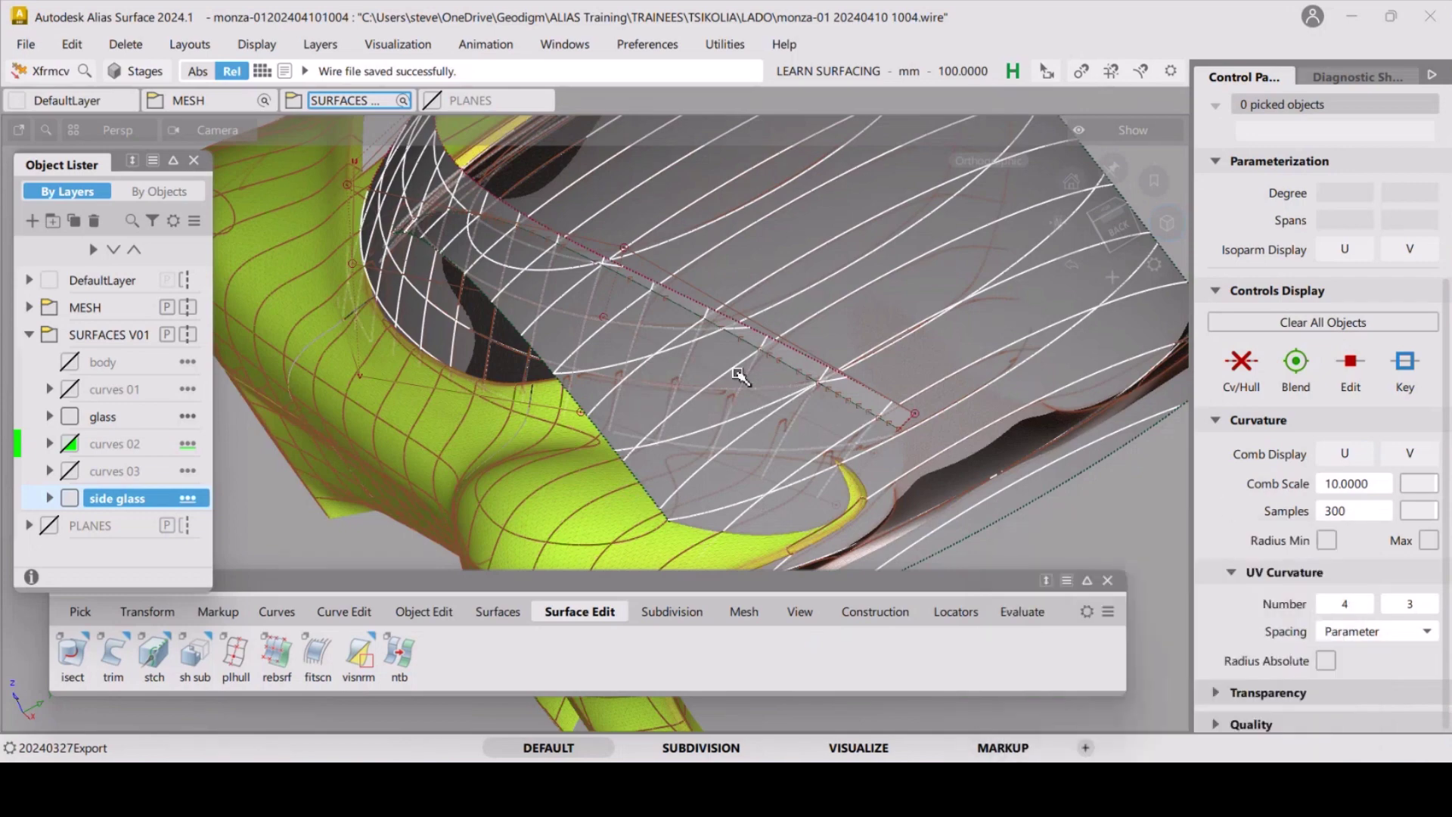
mouse_move(740, 375)
alt+shift+mouse_down()
mouse_move(990, 341)
mouse_move(796, 348)
mouse_move(563, 434)
mouse_move(524, 388)
alt+shift+mouse_up()
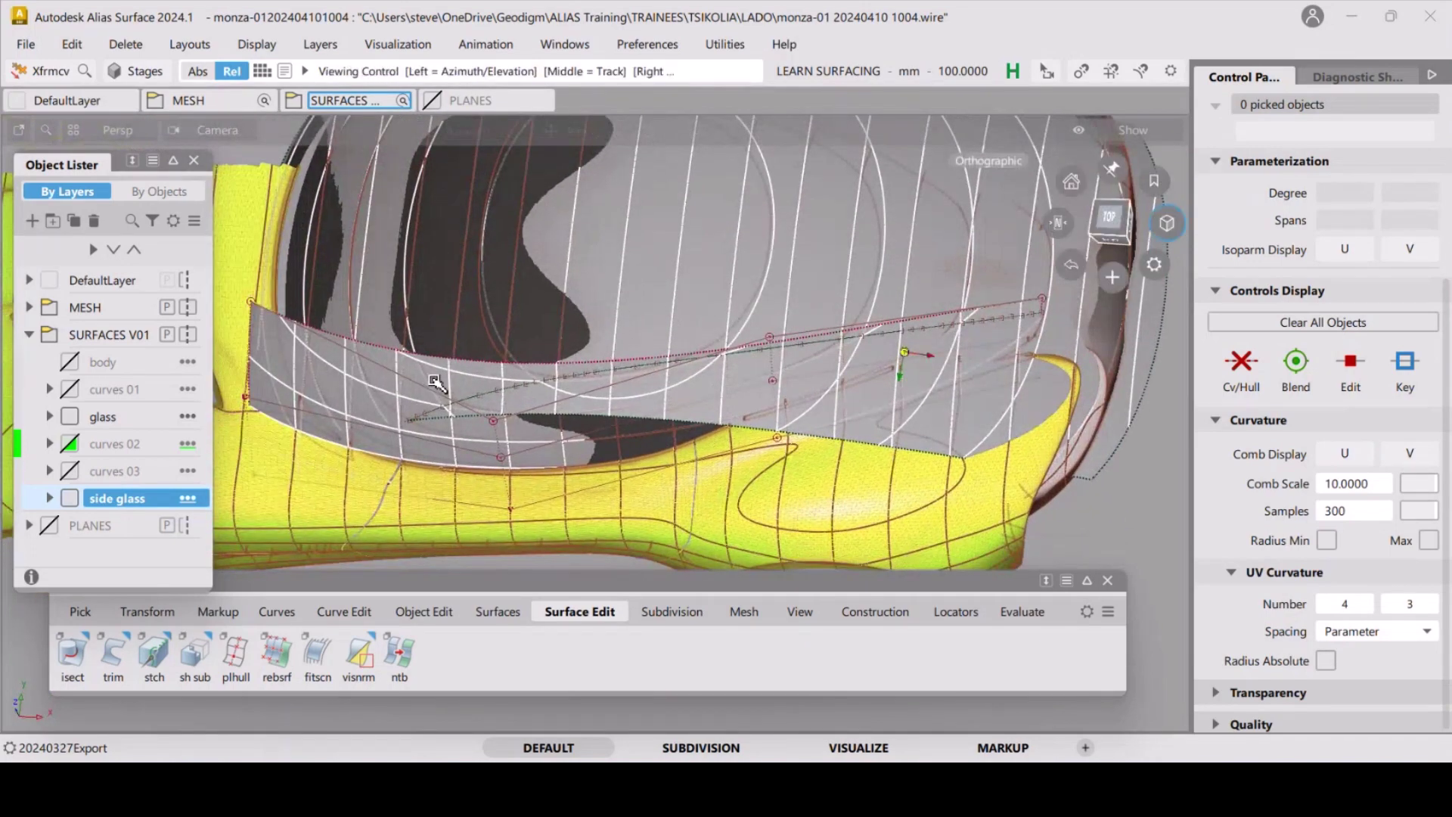
alt+shift+drag(433, 384, 649, 282)
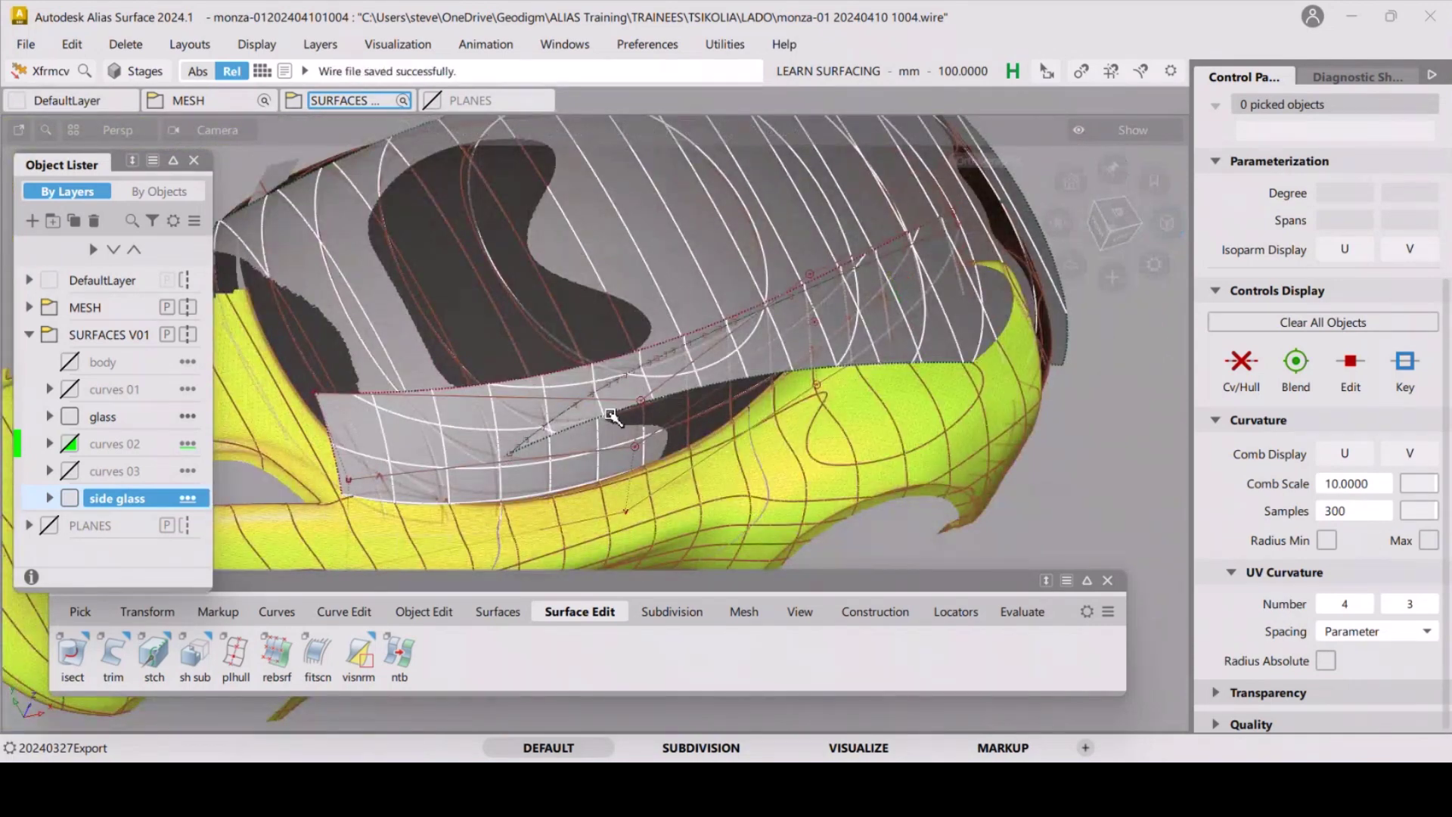
alt+shift+drag(587, 412, 668, 422)
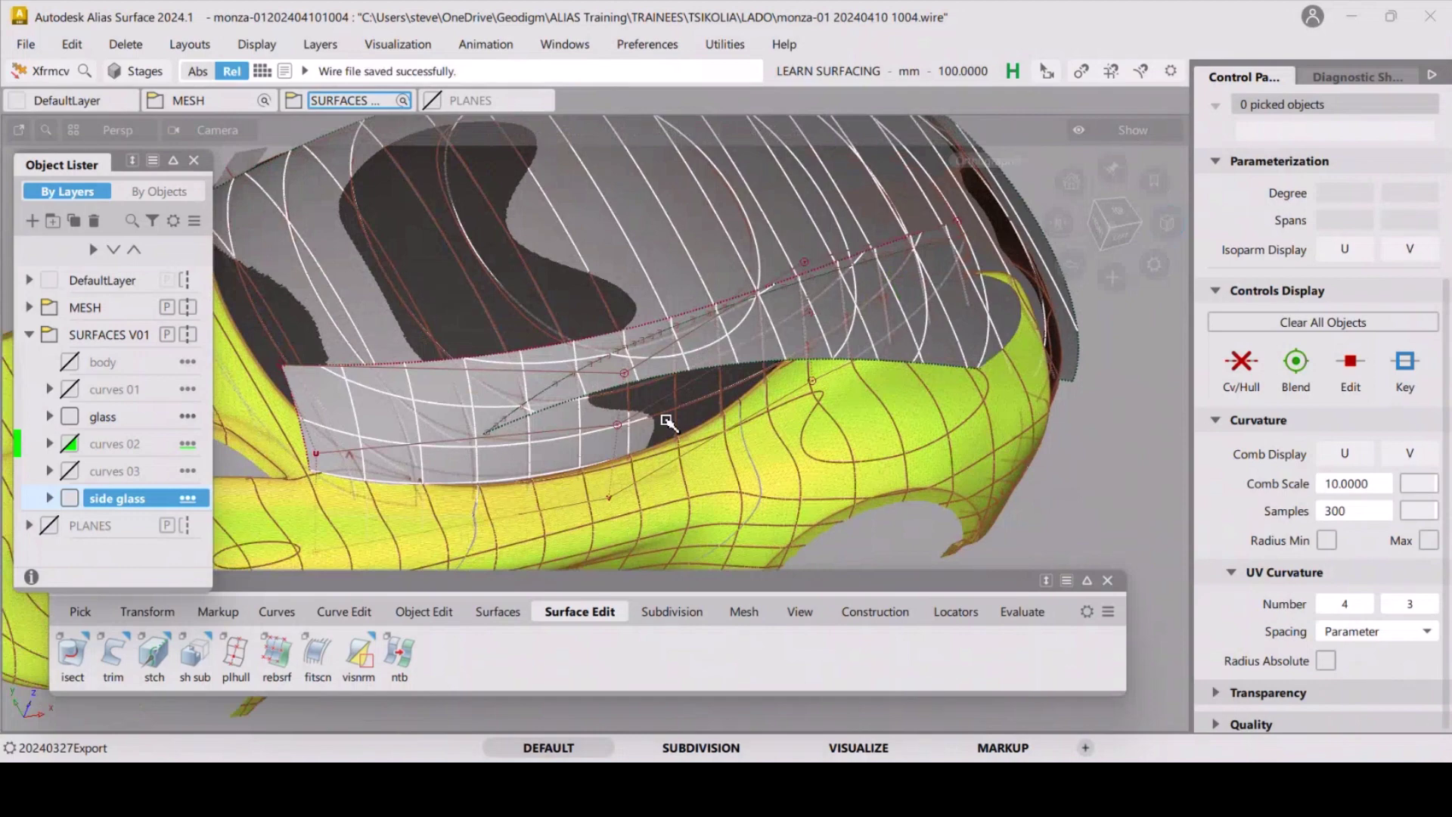
key(ctrl+shift+s)
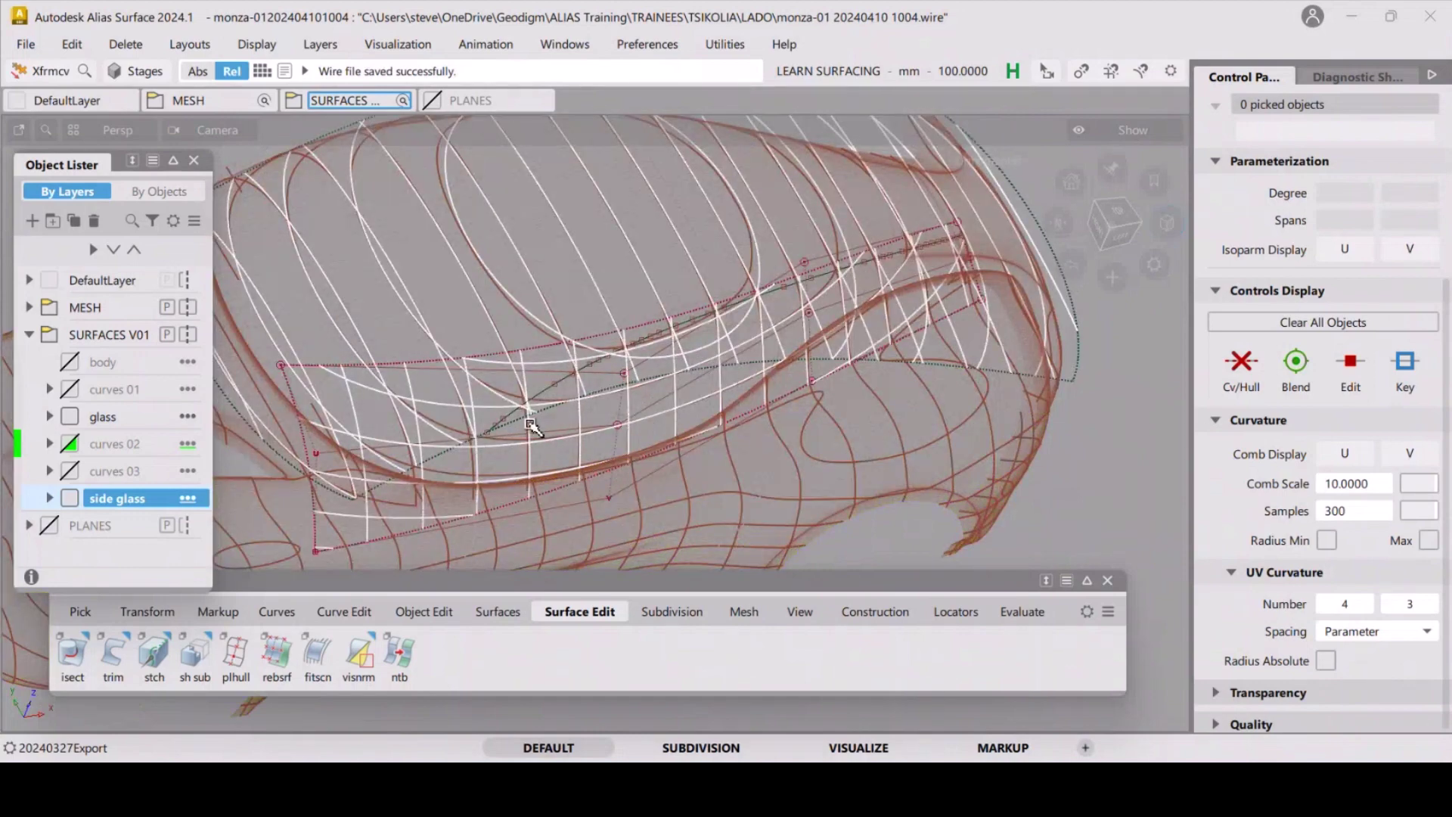
mouse_move(529, 420)
alt+shift+mouse_down()
mouse_move(585, 388)
mouse_move(538, 409)
mouse_move(512, 452)
mouse_move(560, 443)
mouse_move(595, 411)
alt+shift+mouse_up()
key(ctrl+shift+s)
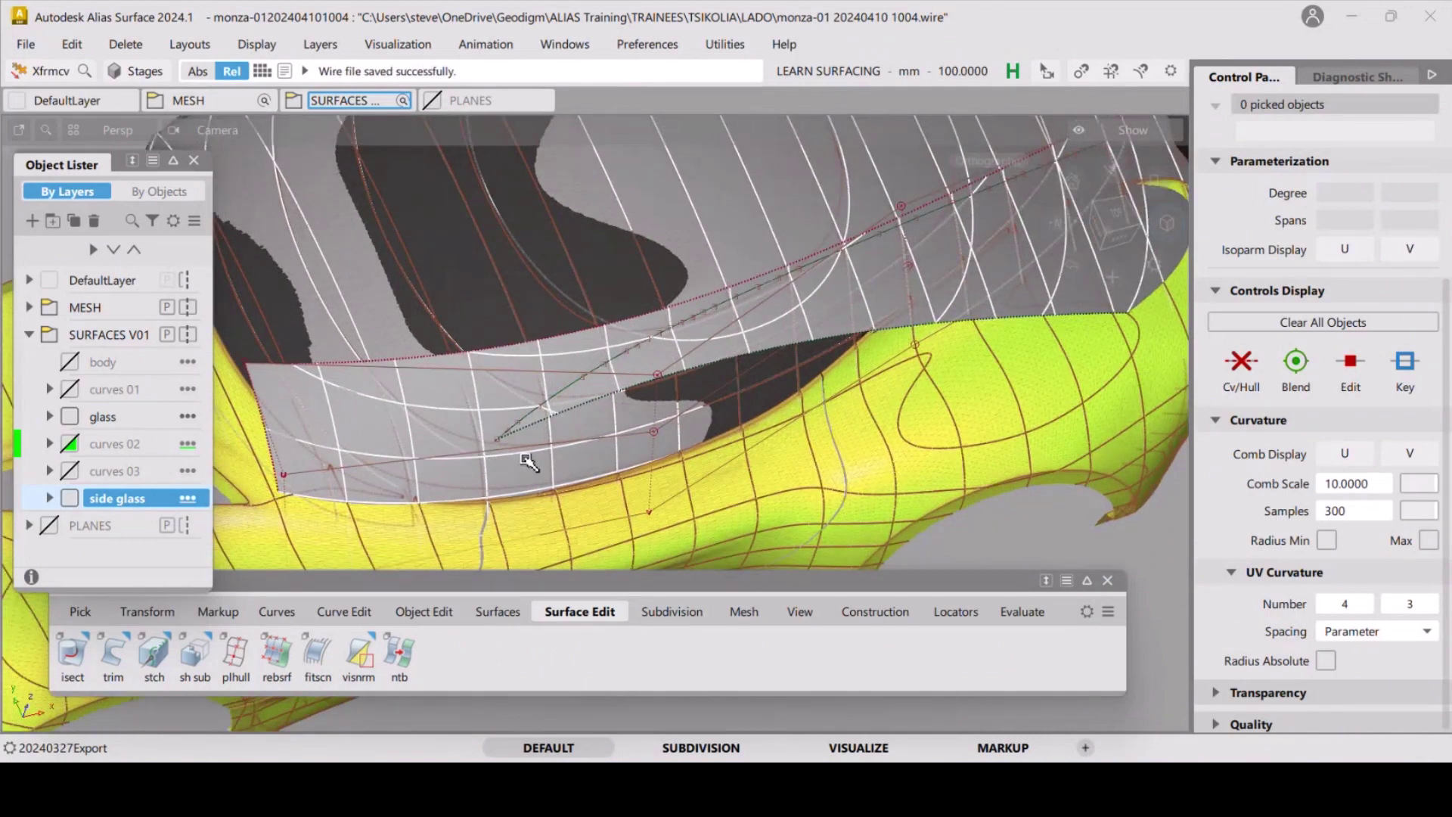
key(ctrl+4)
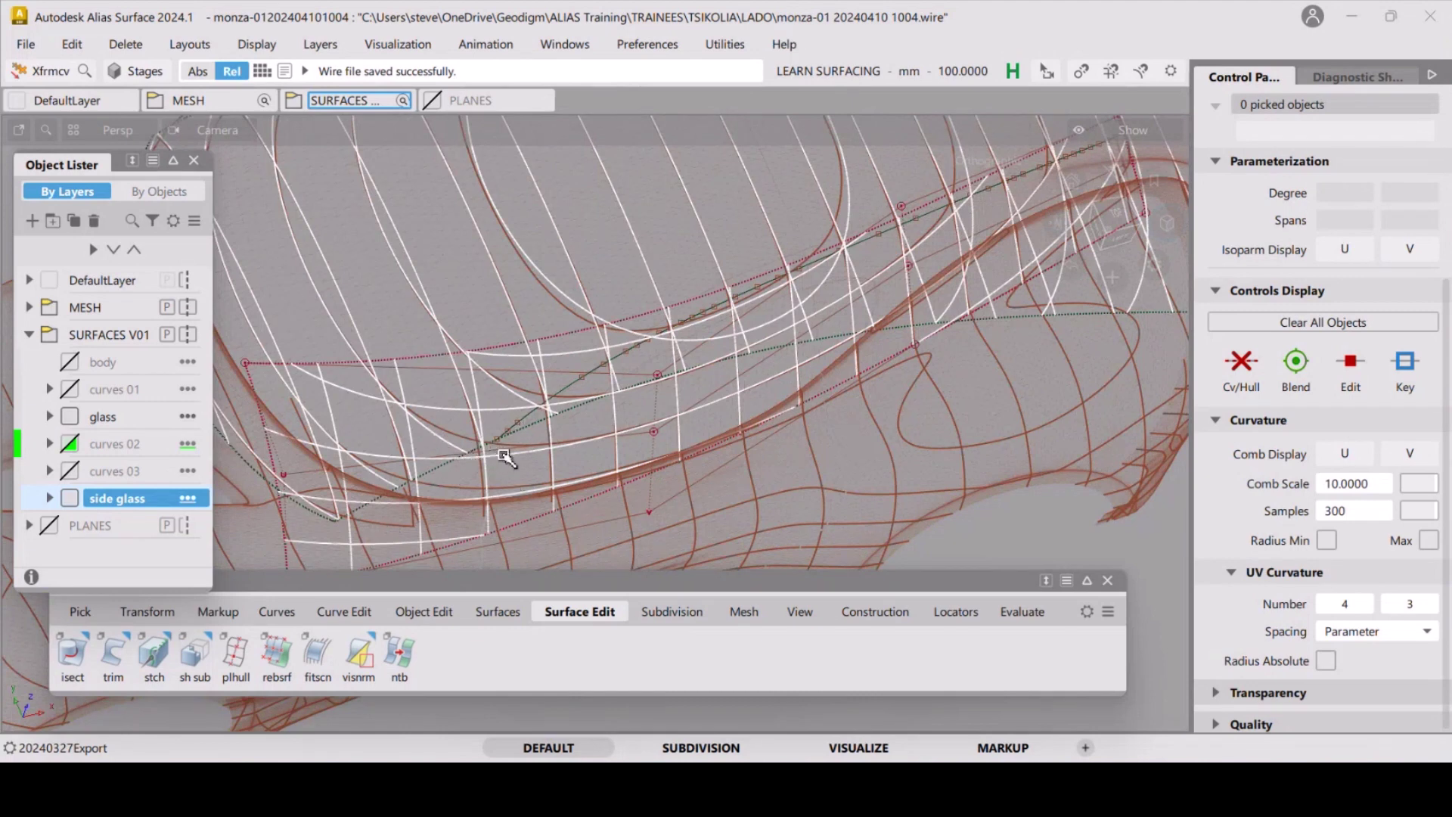
mouse_move(507, 459)
alt+shift+mouse_down()
mouse_move(575, 325)
mouse_move(430, 360)
alt+shift+mouse_up()
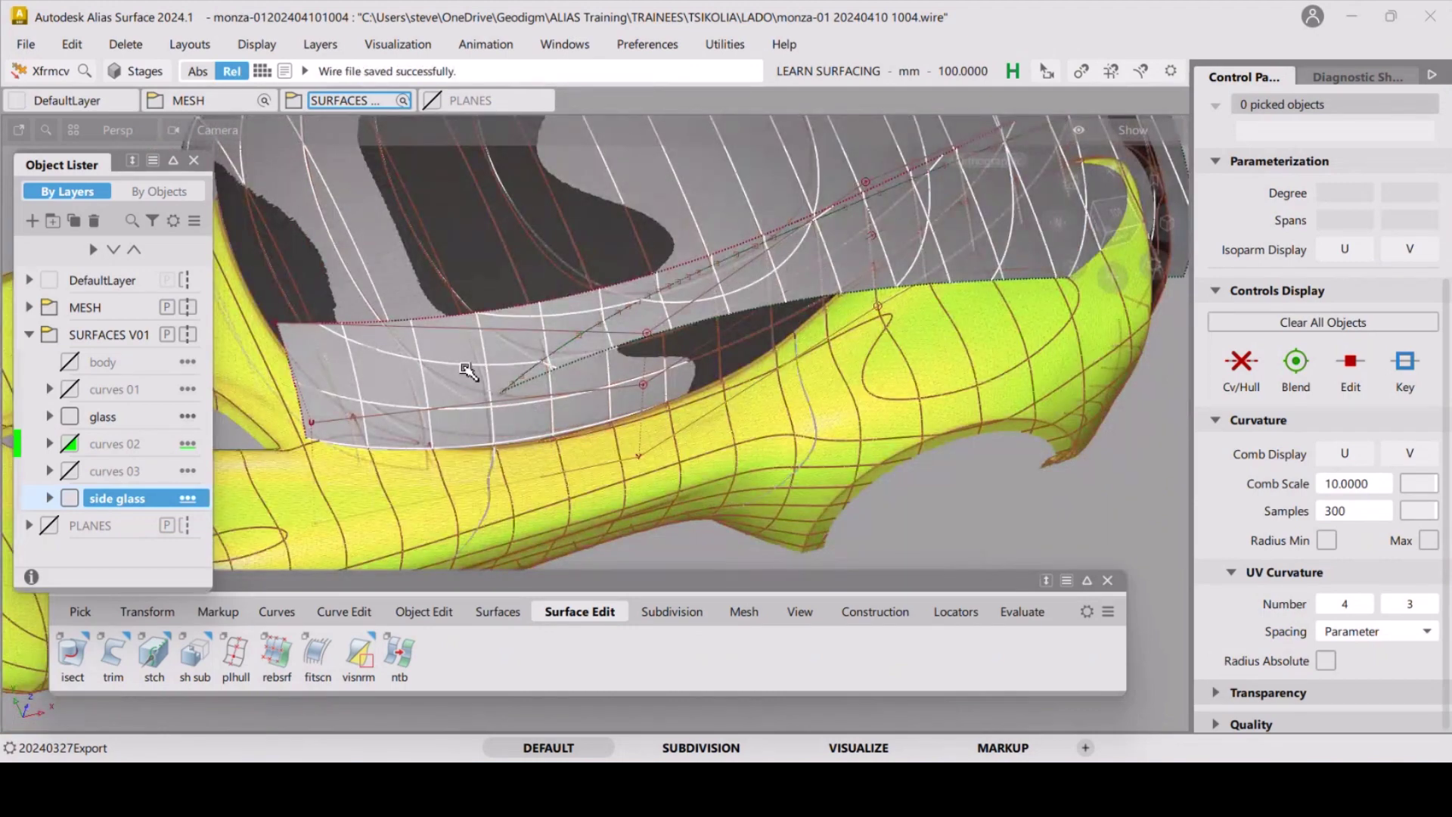
alt+shift+drag(617, 336, 617, 338)
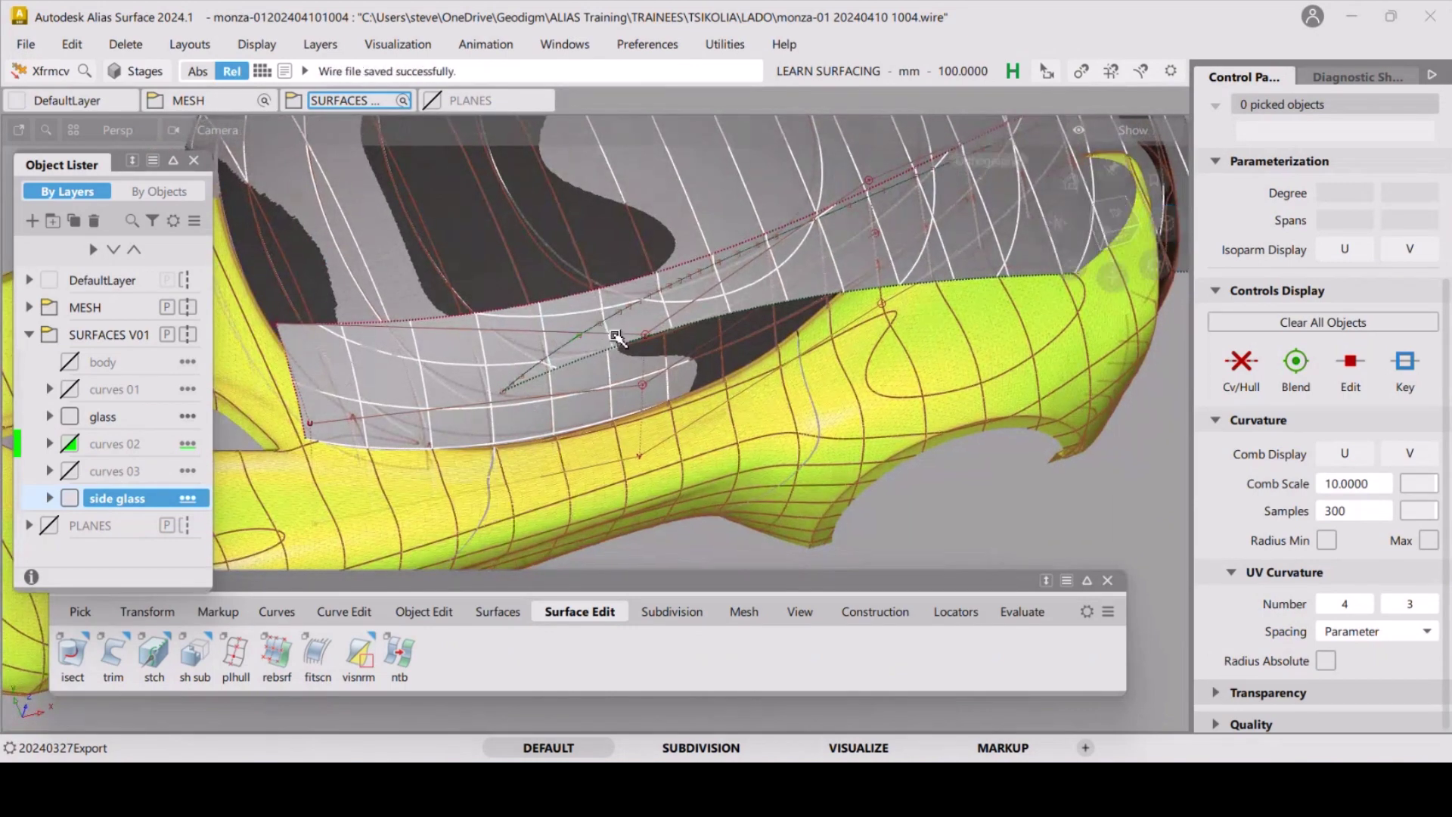
Extend the main glass surface's lower edge beside the side glass by about 122 mm.
key(e)
click(691, 331)
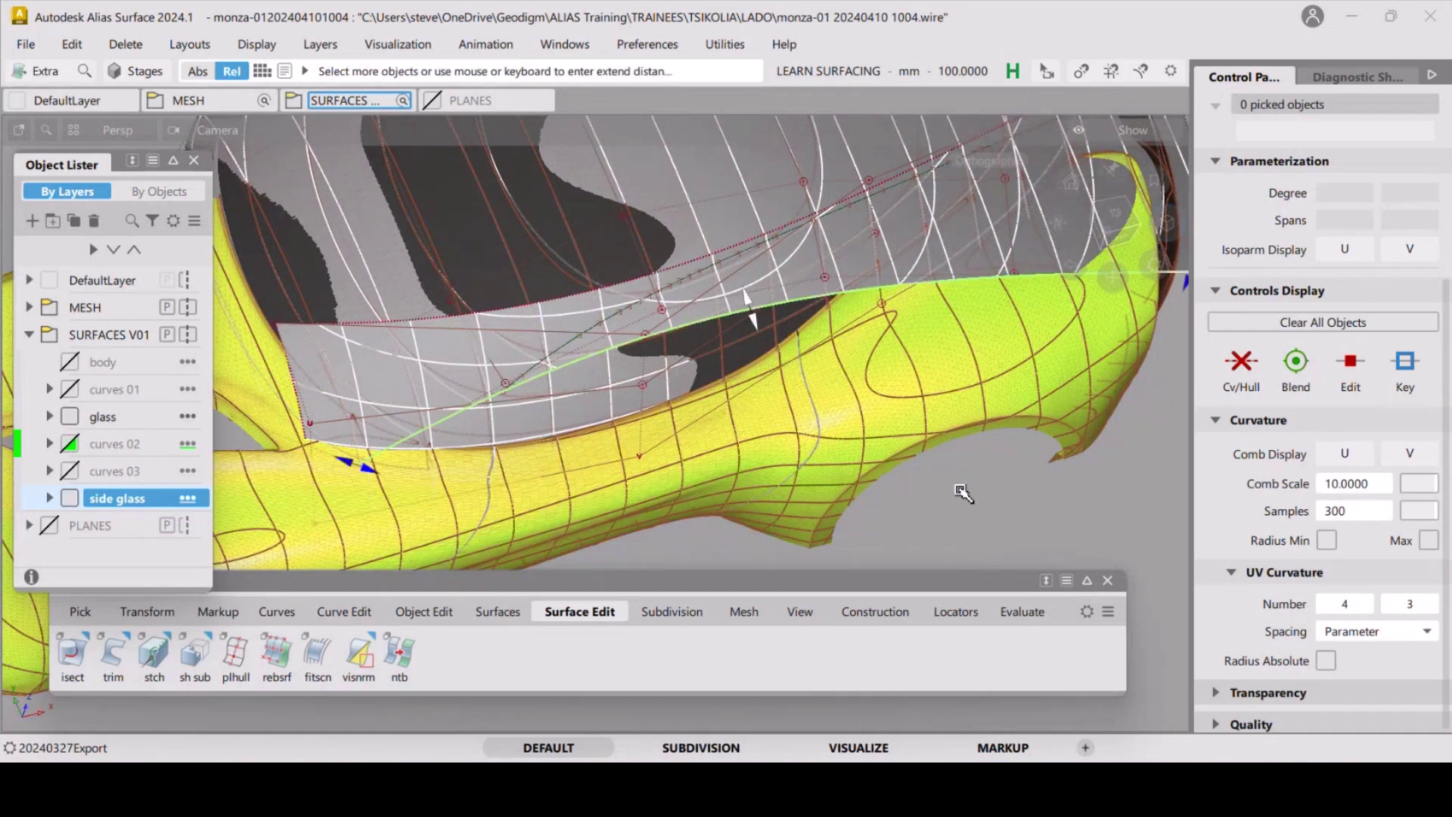
mouse_move(963, 492)
mouse_down()
mouse_move(1067, 564)
mouse_move(1009, 506)
mouse_move(938, 521)
mouse_move(953, 526)
mouse_up()
key(ctrl+alt+s)
key(ctrl+alt+s)
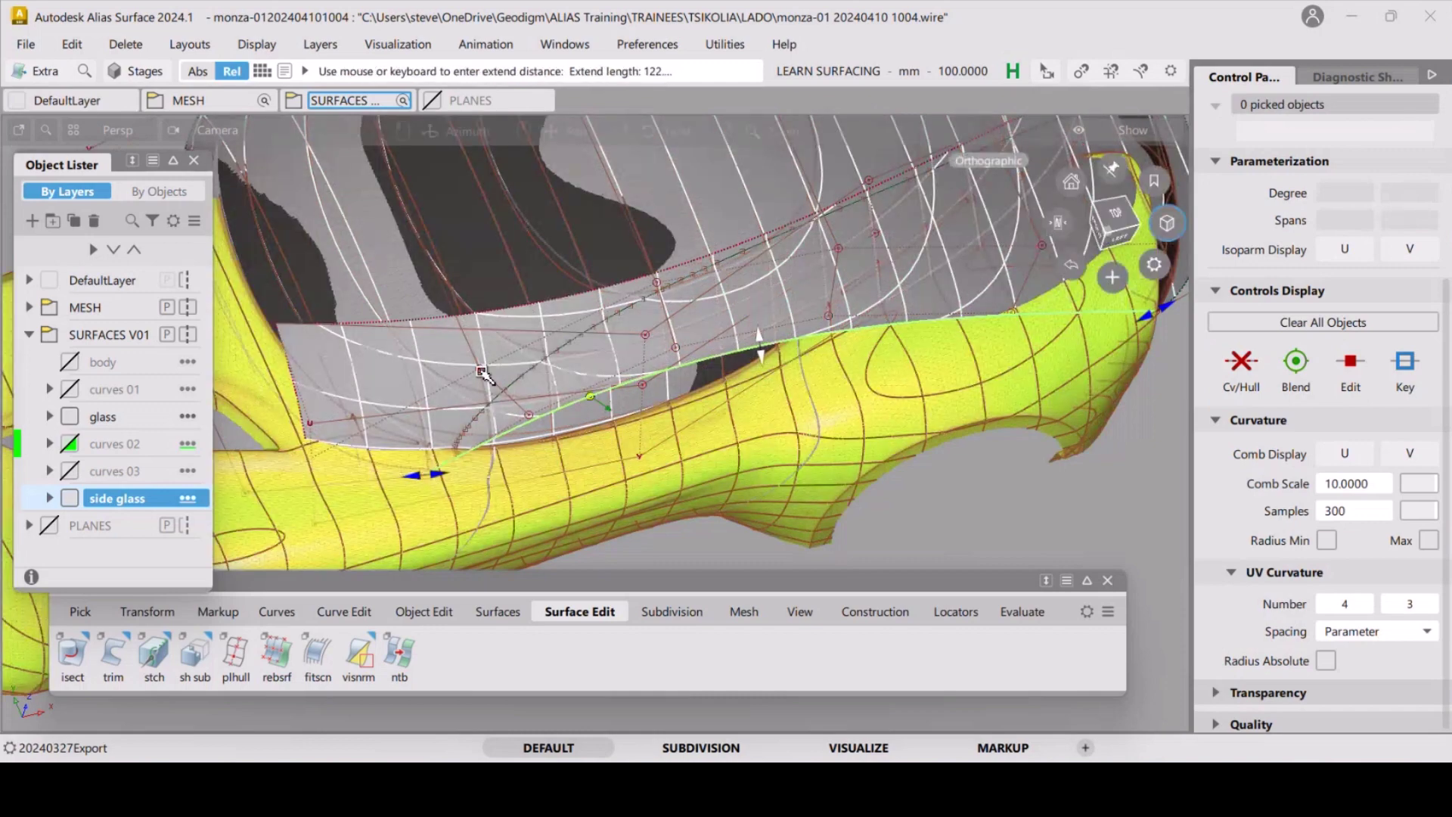
Pick the main glass surface, isolate it in the view and display its CVs and hulls.
alt+shift+drag(482, 371, 666, 355)
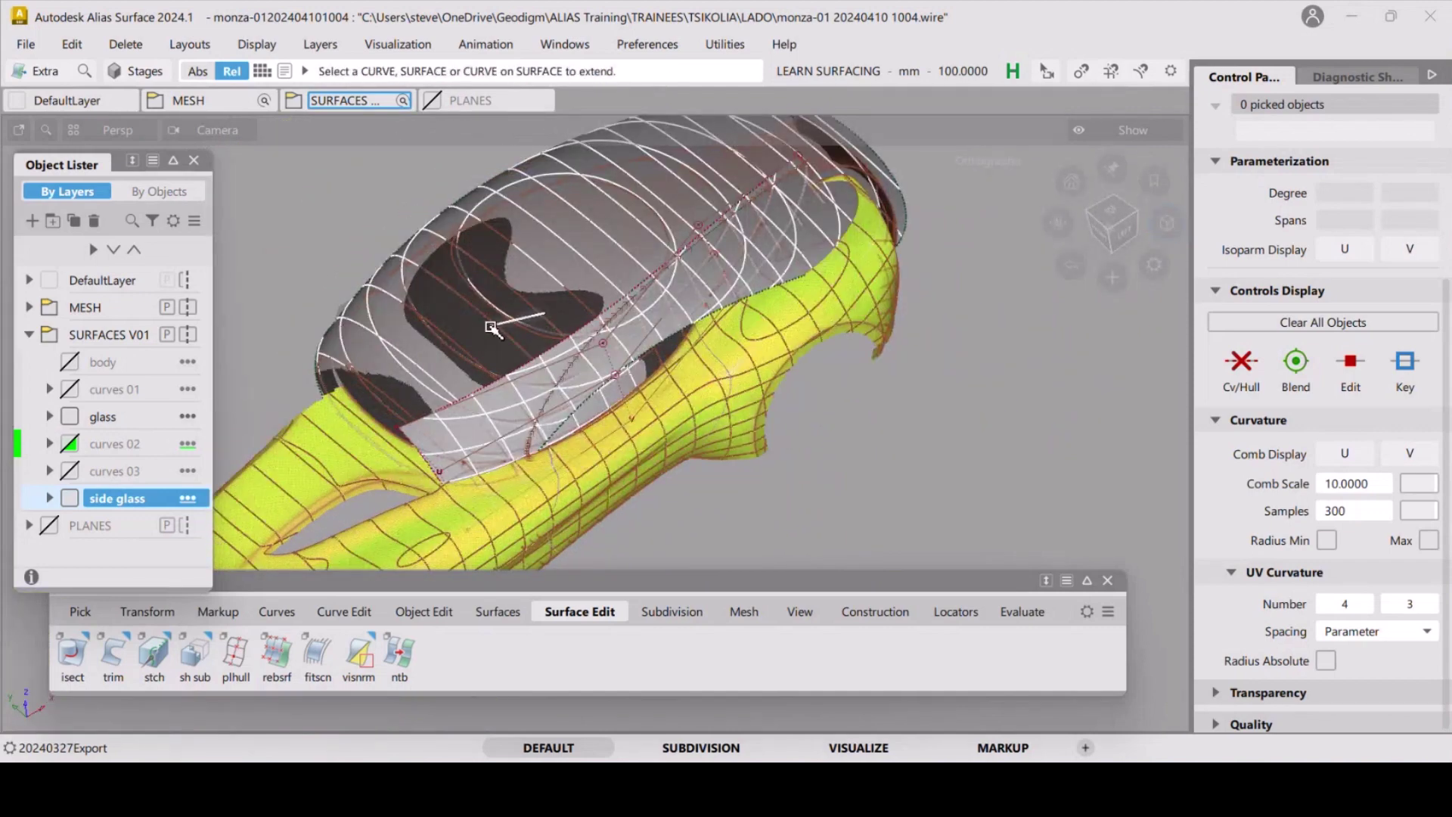
ctrl+shift+drag(491, 326, 360, 379)
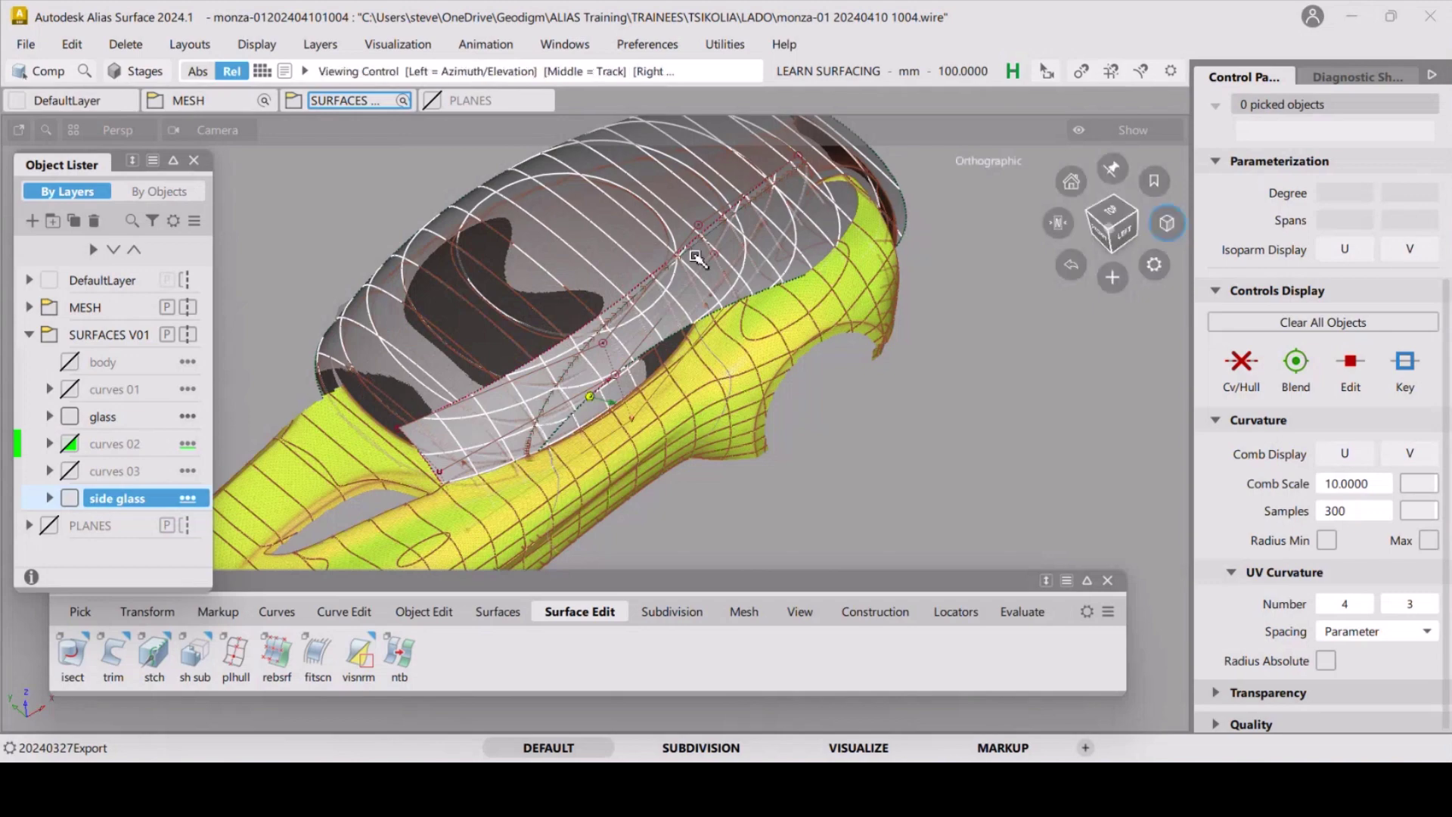
alt+shift+drag(575, 314, 828, 320)
click(617, 340)
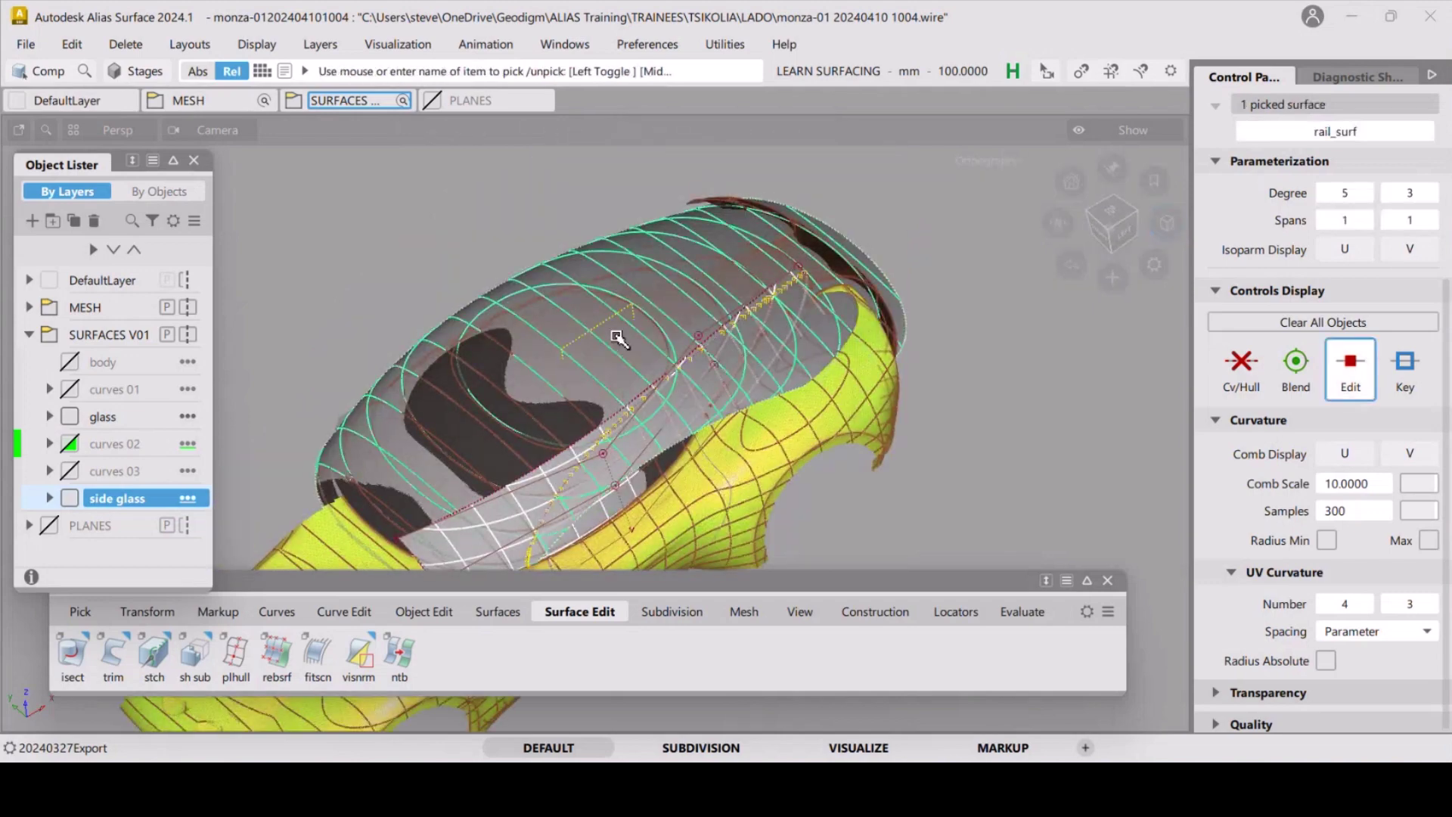
alt+shift+drag(606, 366, 631, 350)
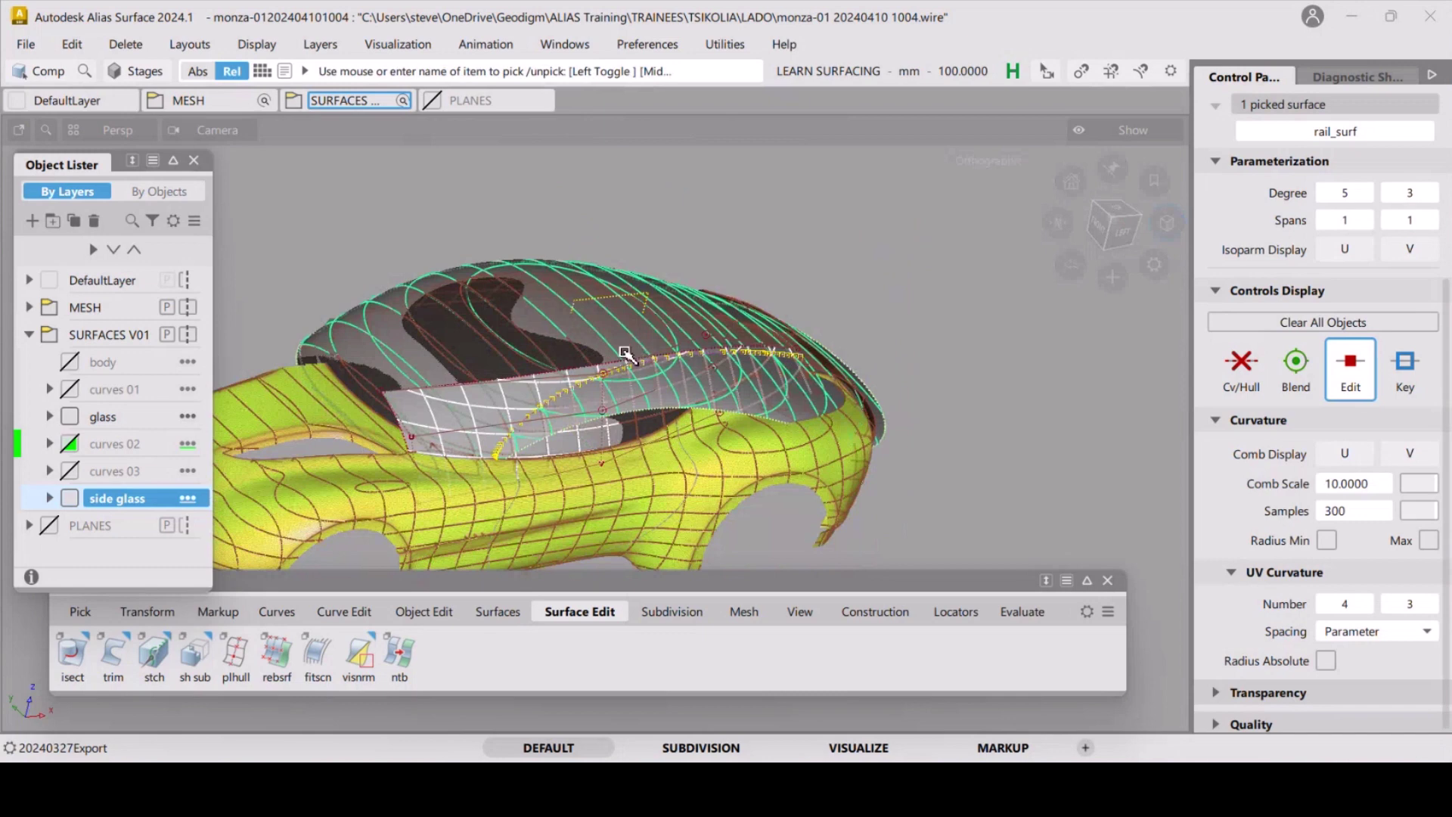
alt+shift+drag(625, 353, 624, 352)
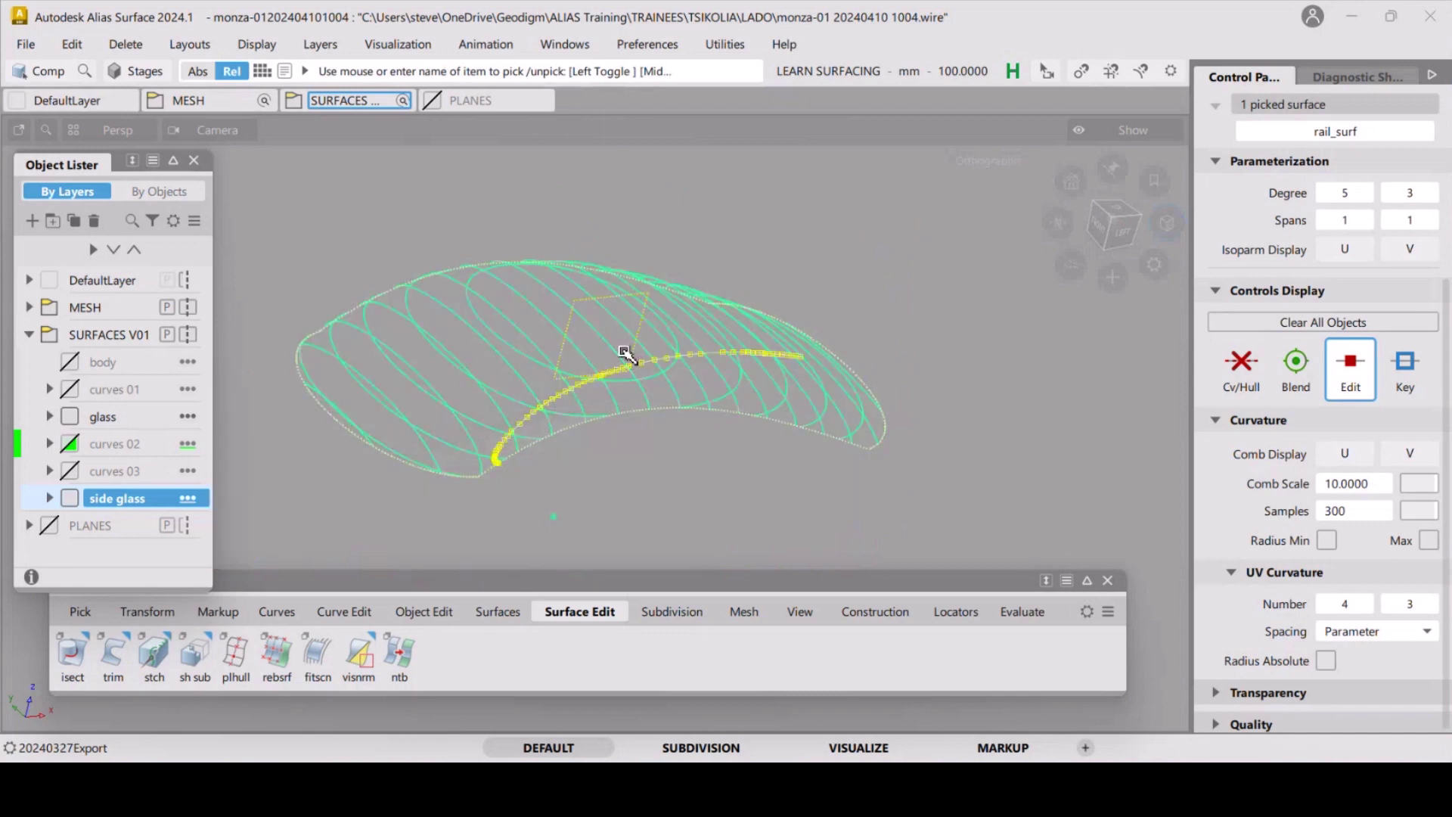
click(1241, 371)
alt+shift+drag(528, 366, 508, 437)
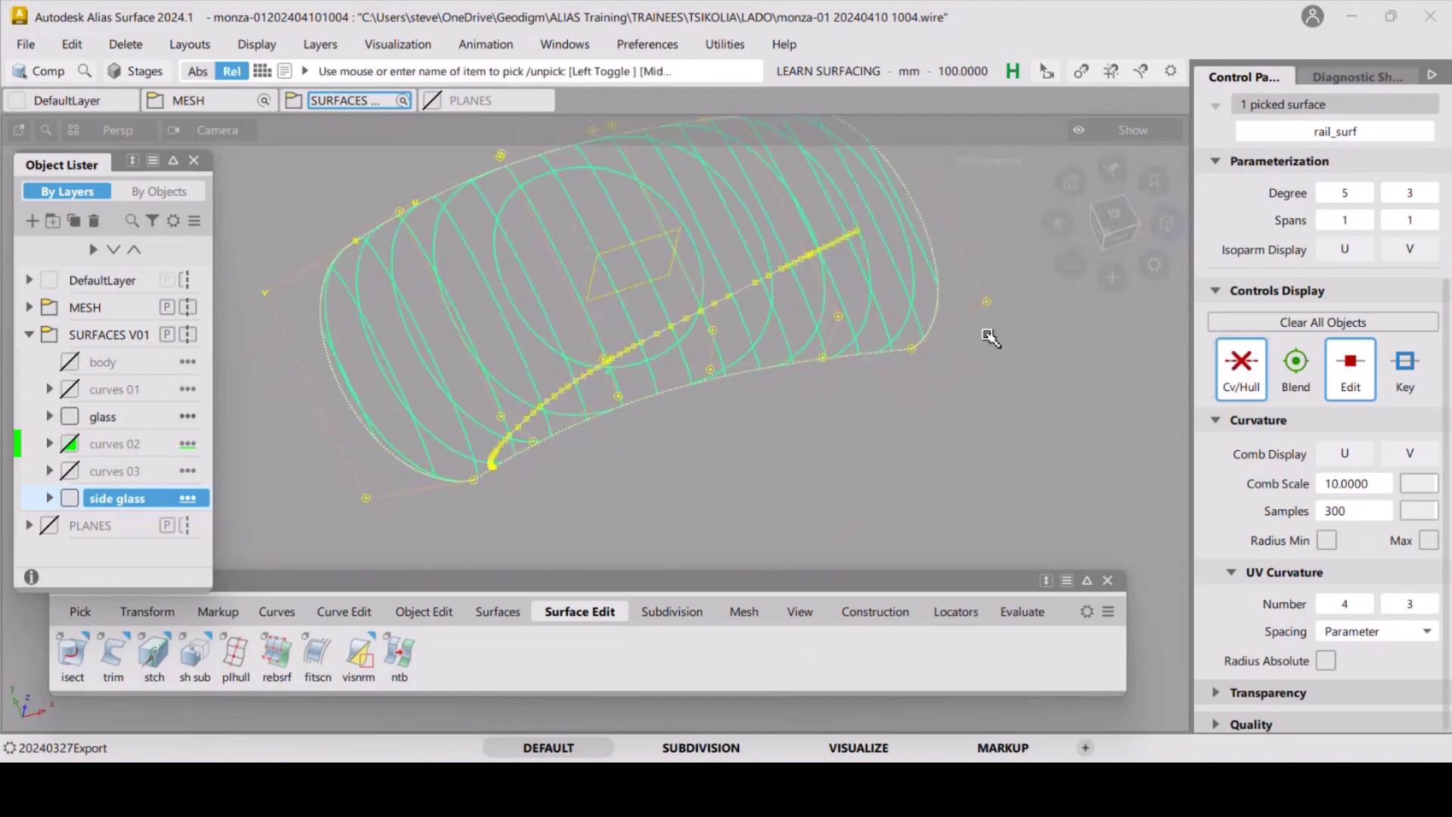
Examine the intersection line across the isolated main glass surface from above and at an angle in shaded display.
click(1118, 219)
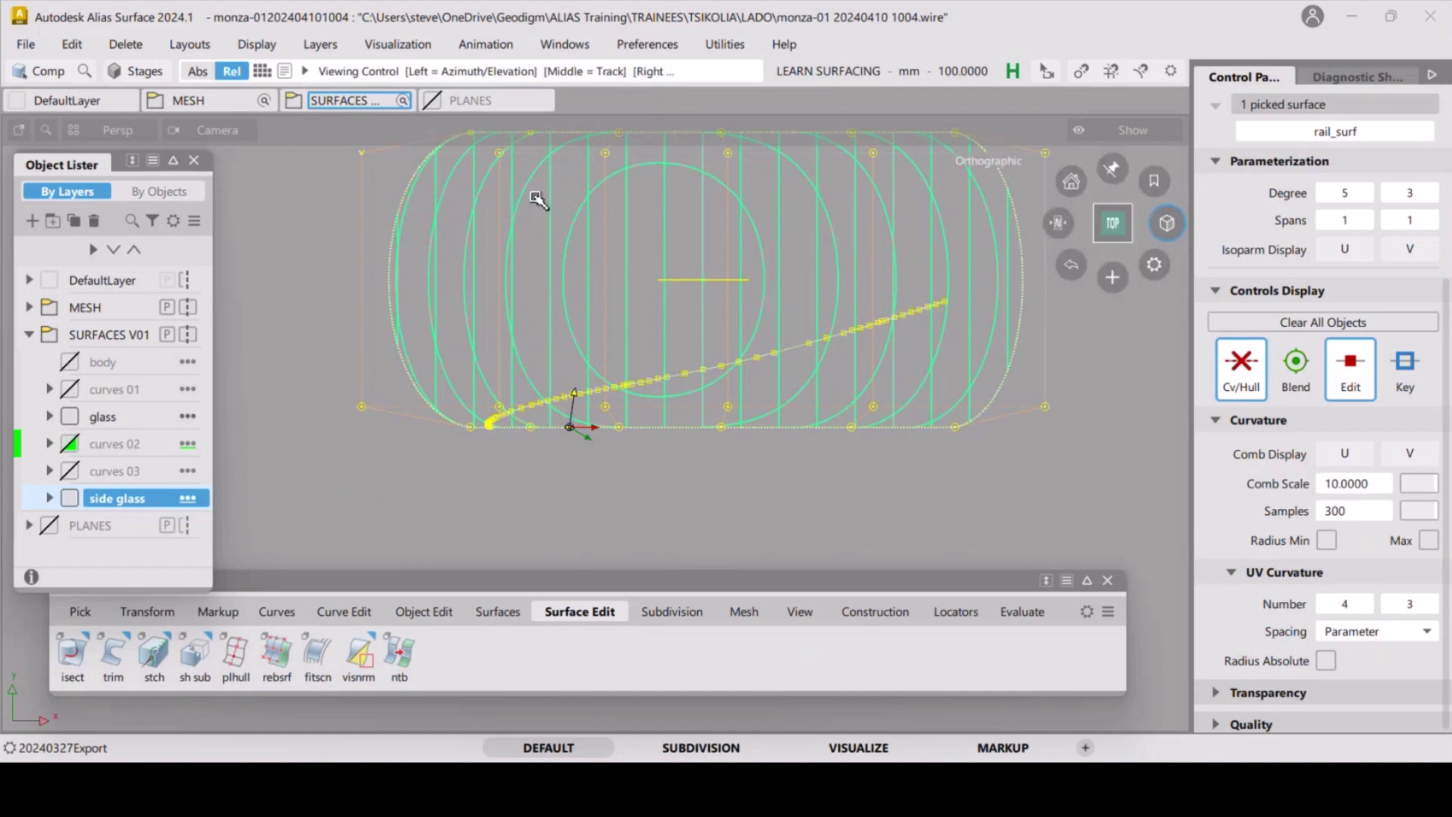
alt+shift+middle_drag(356, 248, 377, 352)
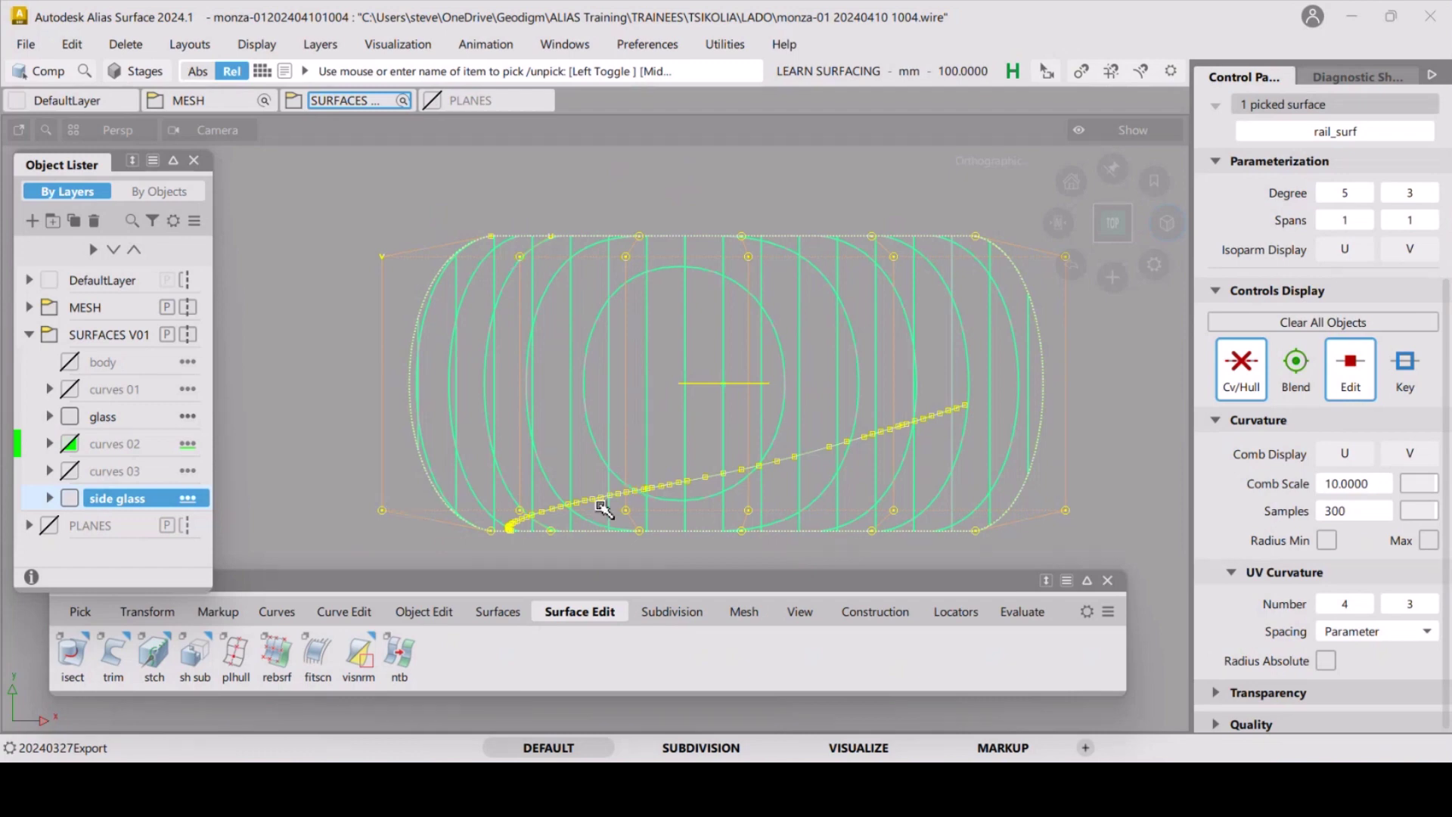
key(5)
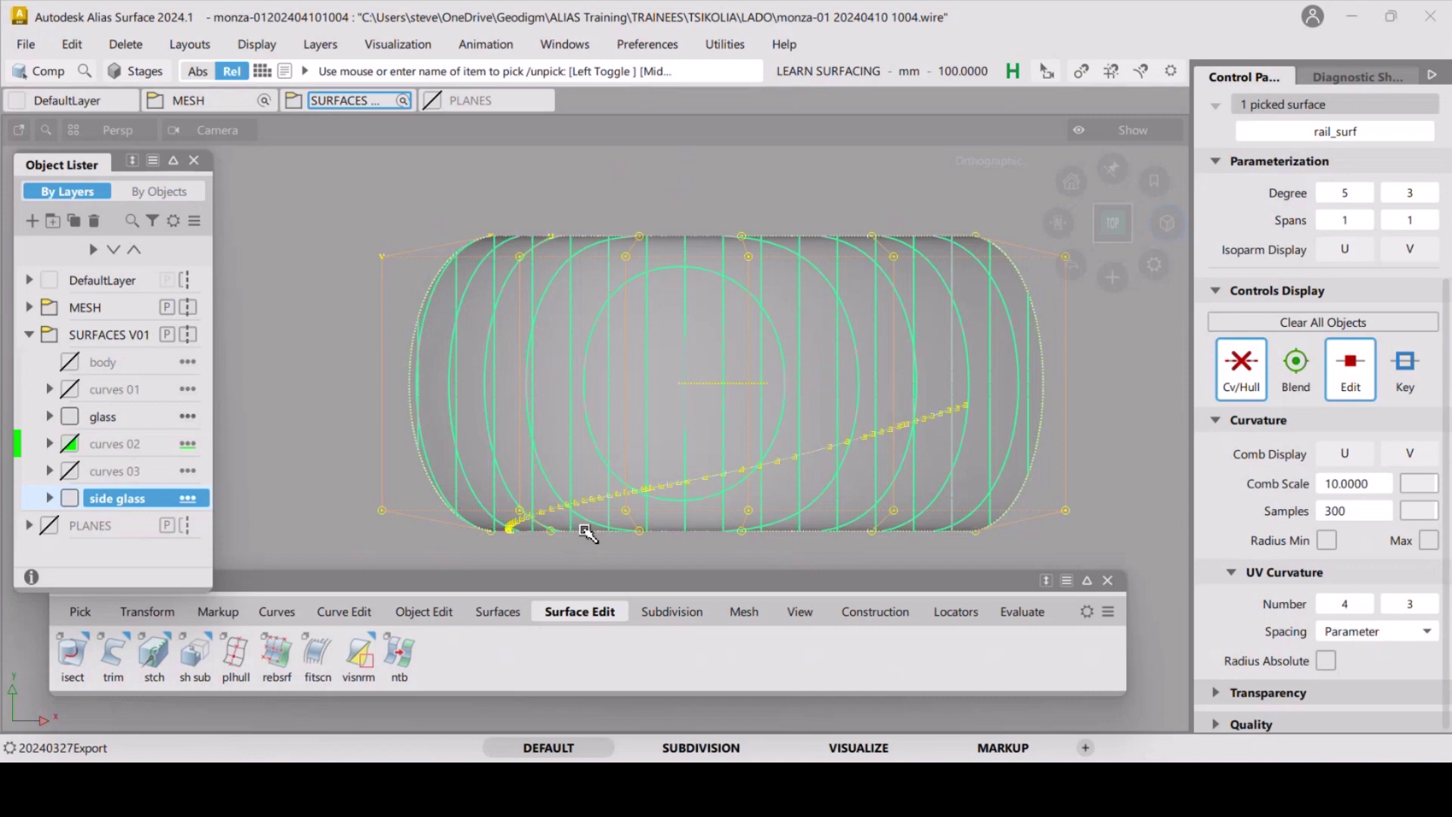
alt+shift+drag(765, 502, 675, 441)
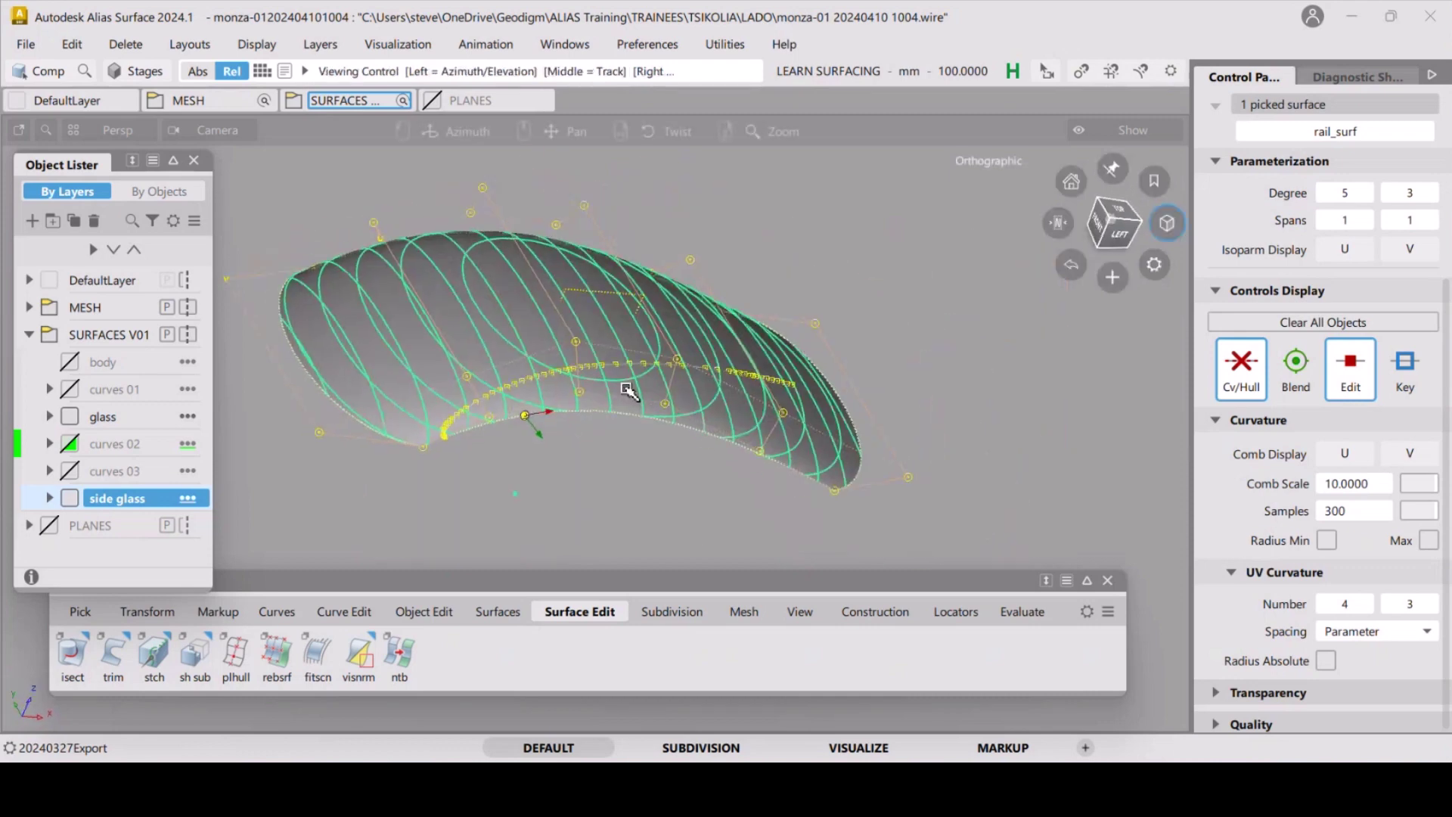
alt+shift+drag(586, 441, 462, 451)
alt+shift+right_drag(461, 451, 458, 407)
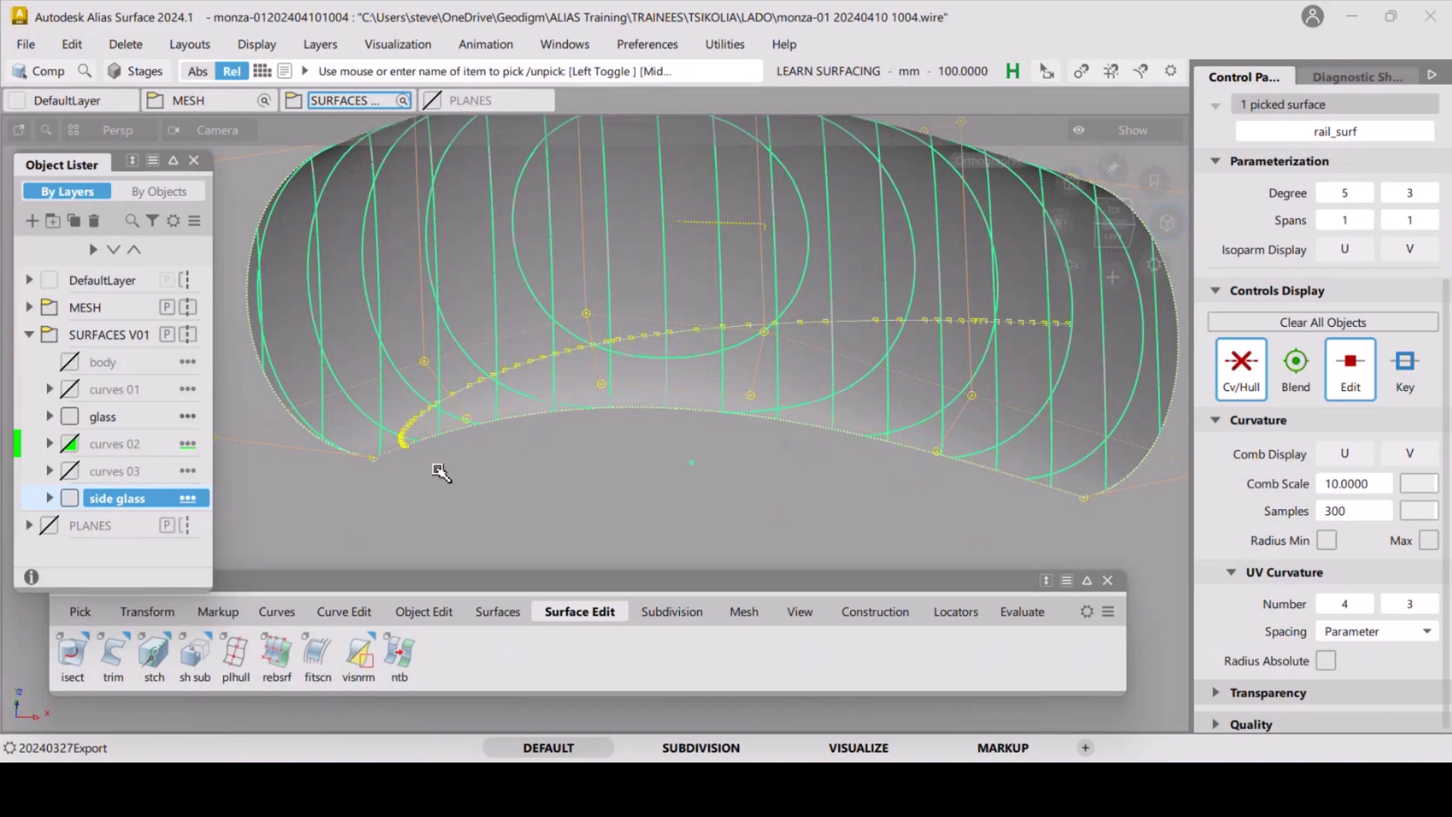
Show all objects again and examine where the side glass crosses the main glass near the body, in shaded side view and in wireframe.
alt+shift+right_drag(382, 428, 414, 318)
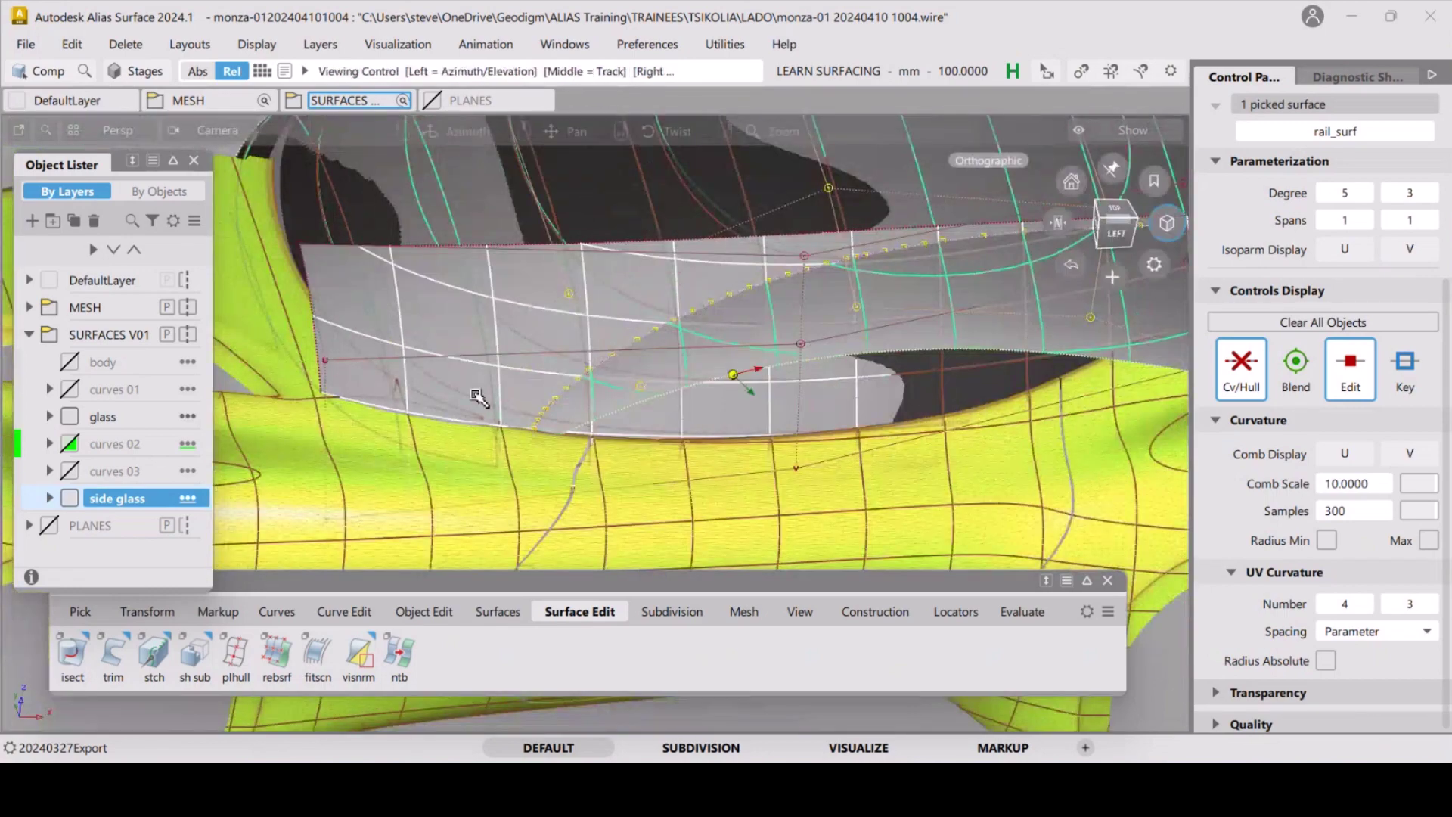
alt+shift+drag(477, 396, 698, 387)
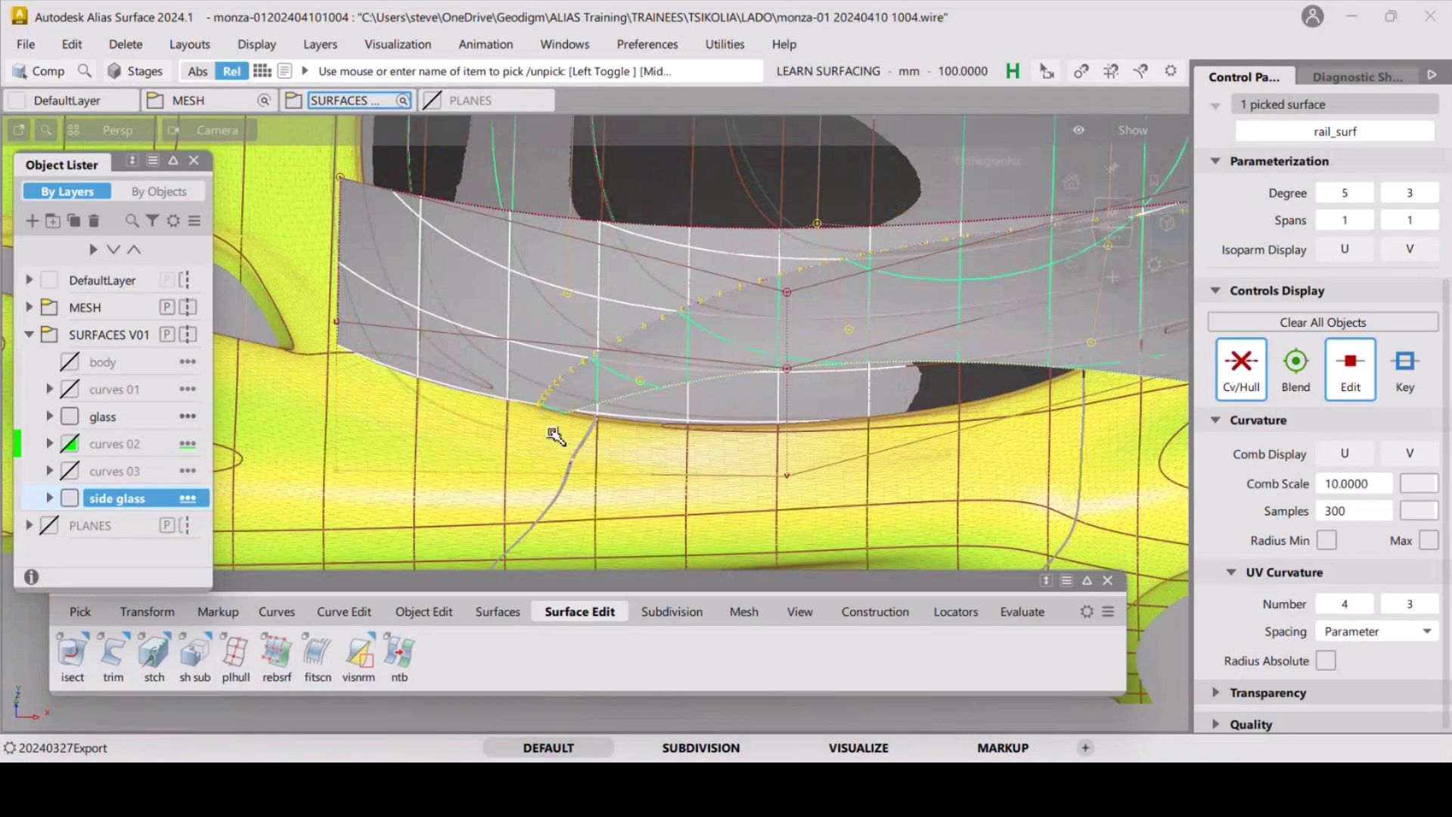
alt+shift+drag(555, 436, 619, 463)
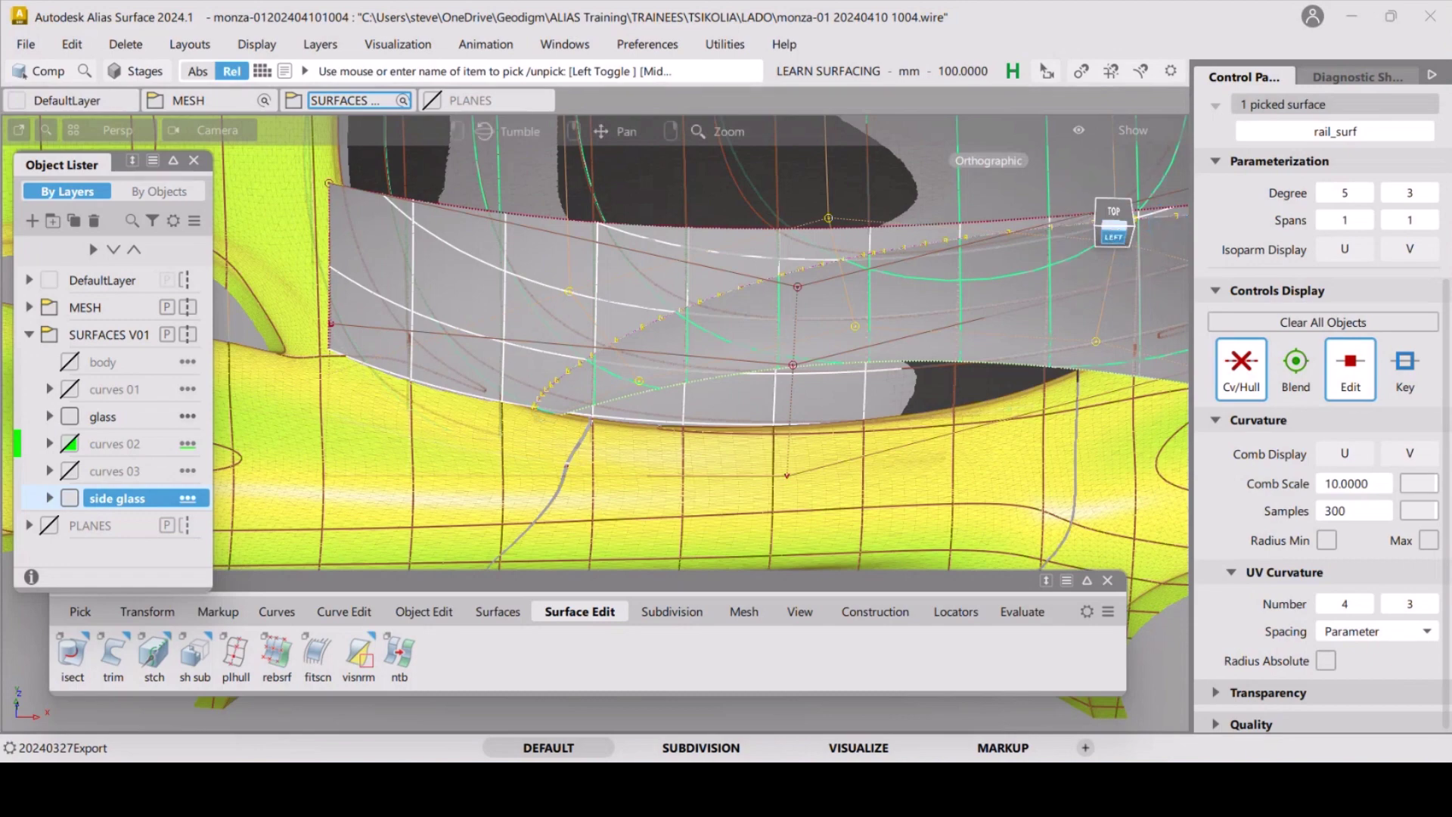
click(1114, 235)
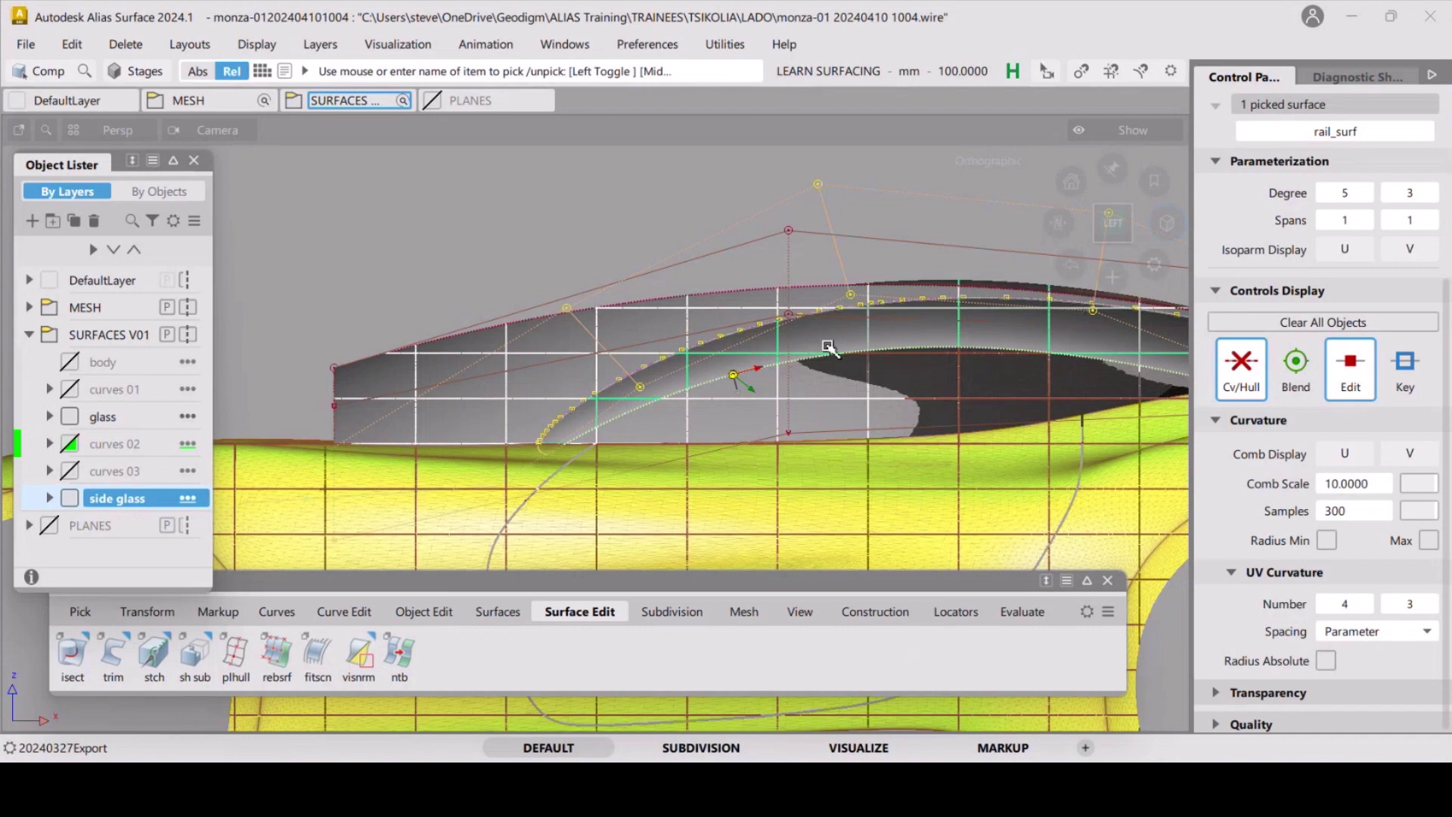
key(shift+alt)
alt+shift+drag(634, 367, 641, 429)
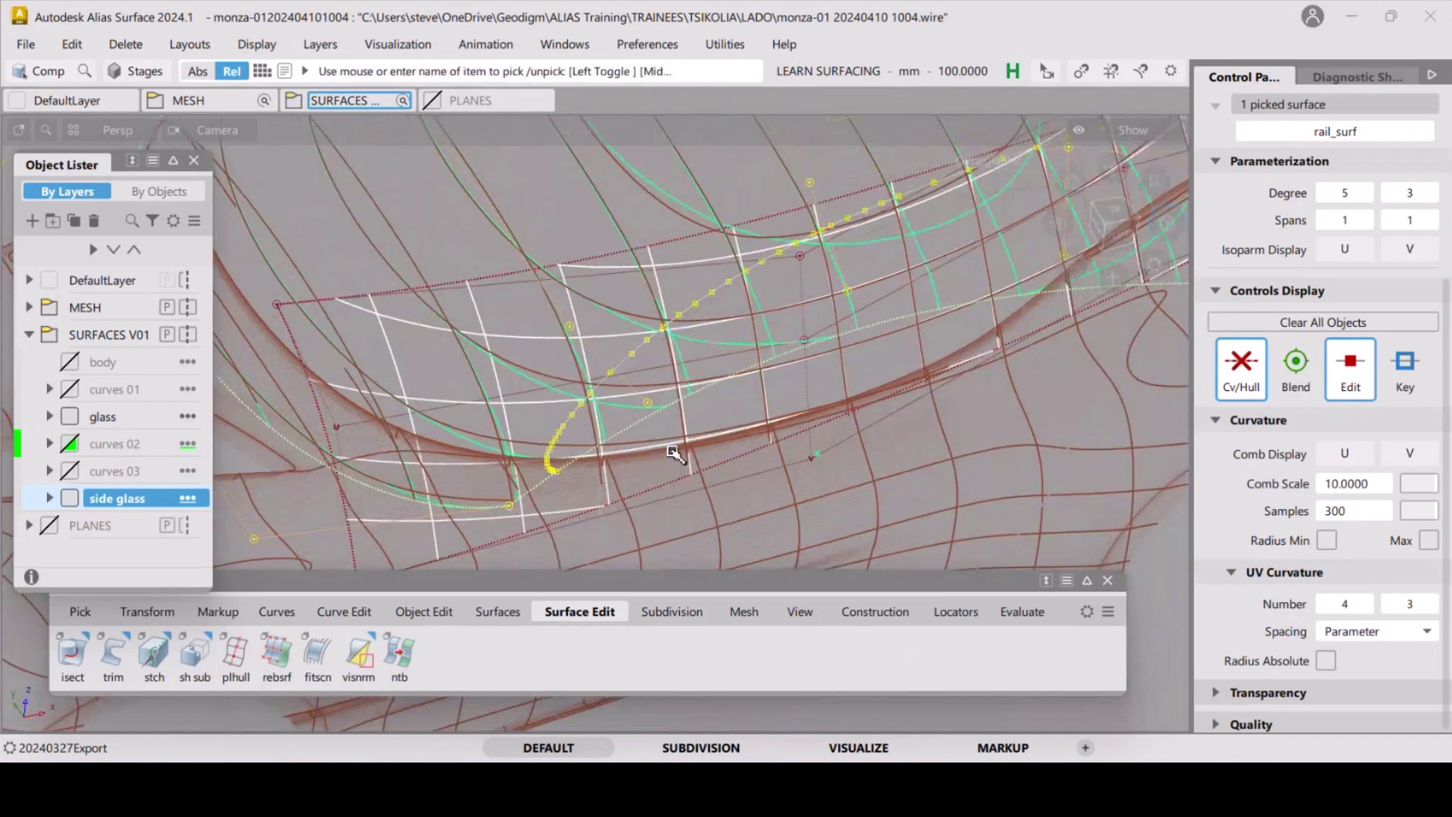
Pick both glass surfaces, isolate them in the top view to check their overlap, and show all other objects again.
click(700, 390)
alt+shift+drag(703, 387, 541, 371)
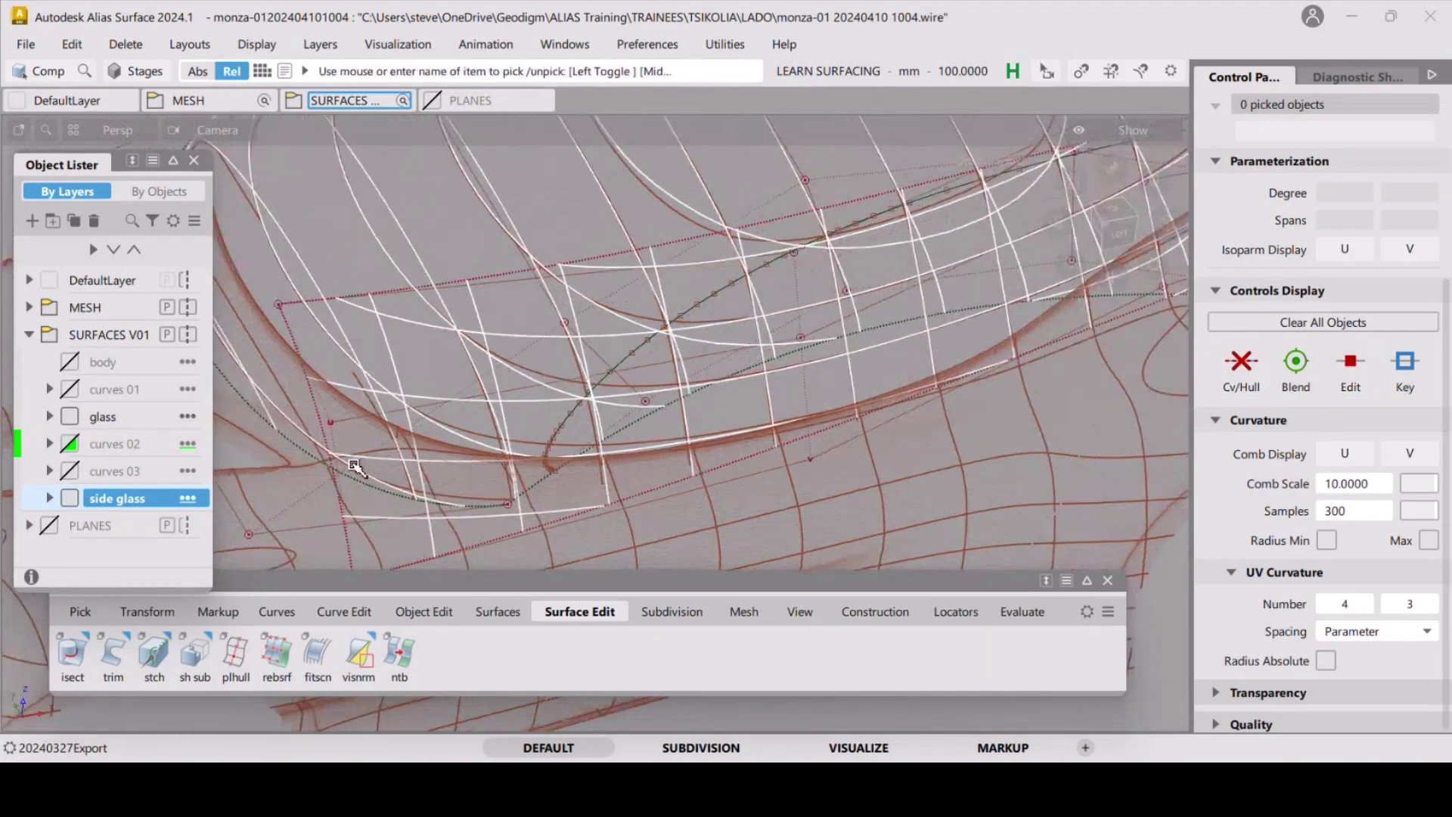
ctrl+shift+drag(439, 335, 397, 361)
drag(409, 277, 810, 304)
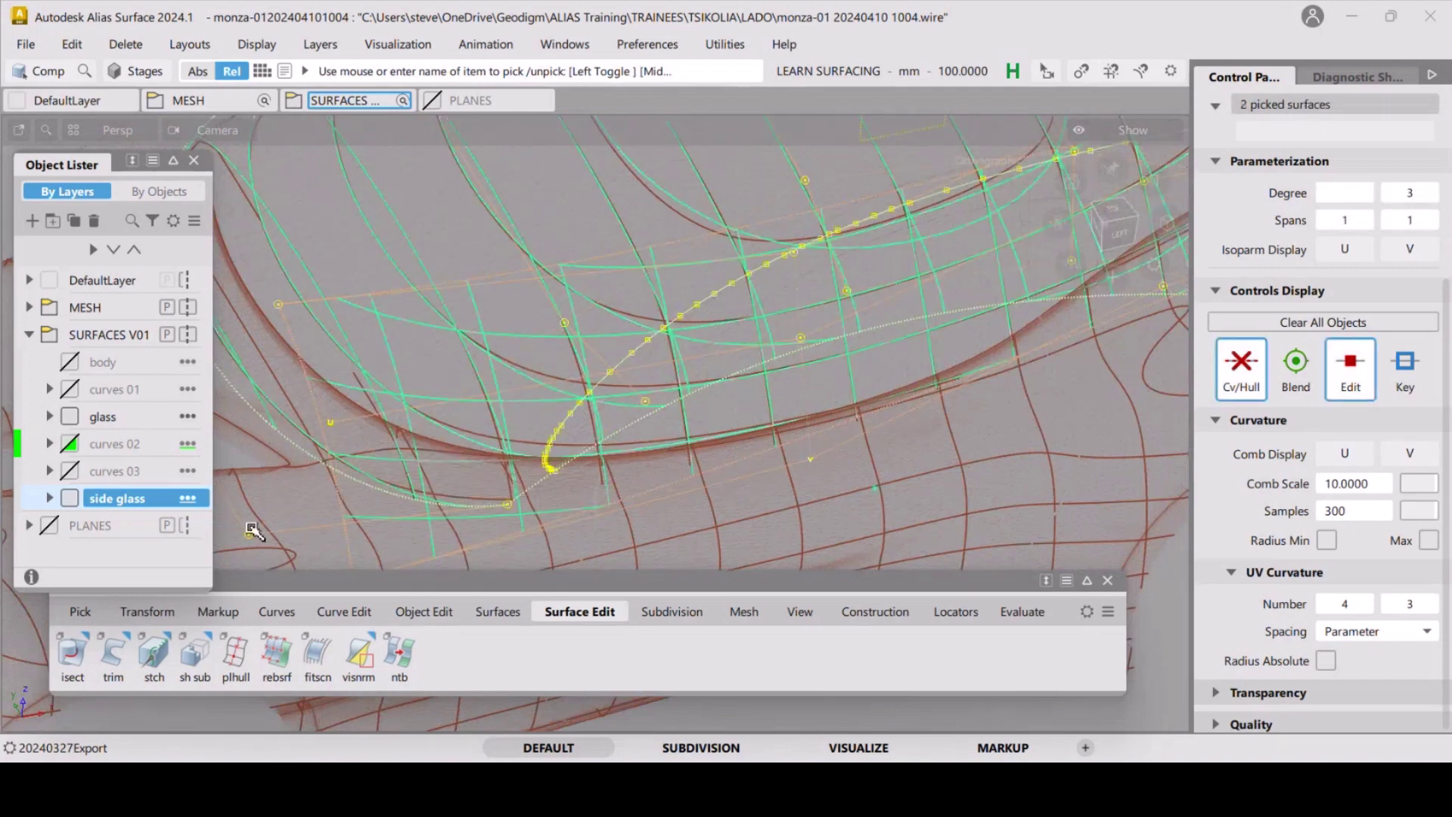
click(268, 533)
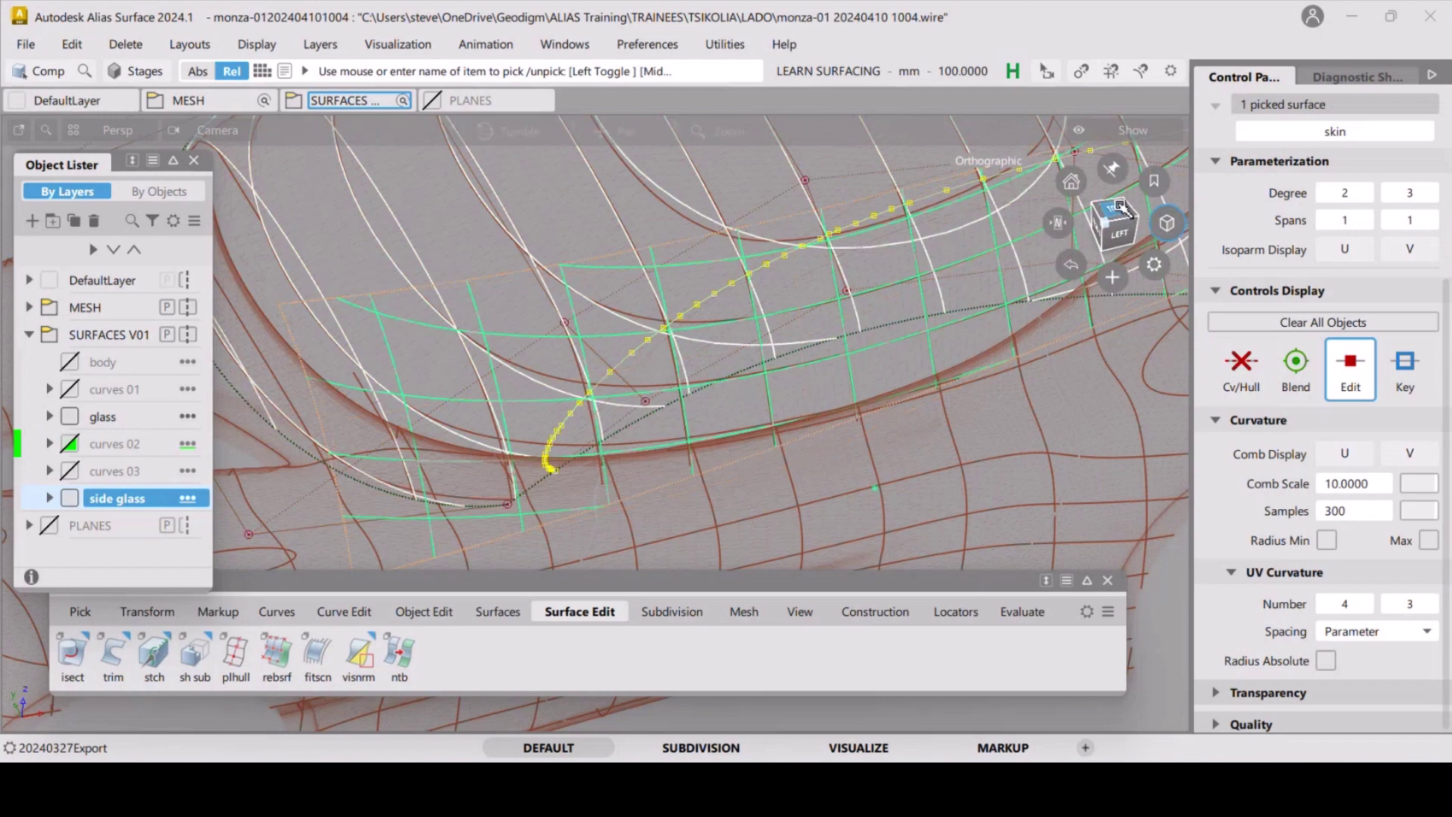
click(1106, 224)
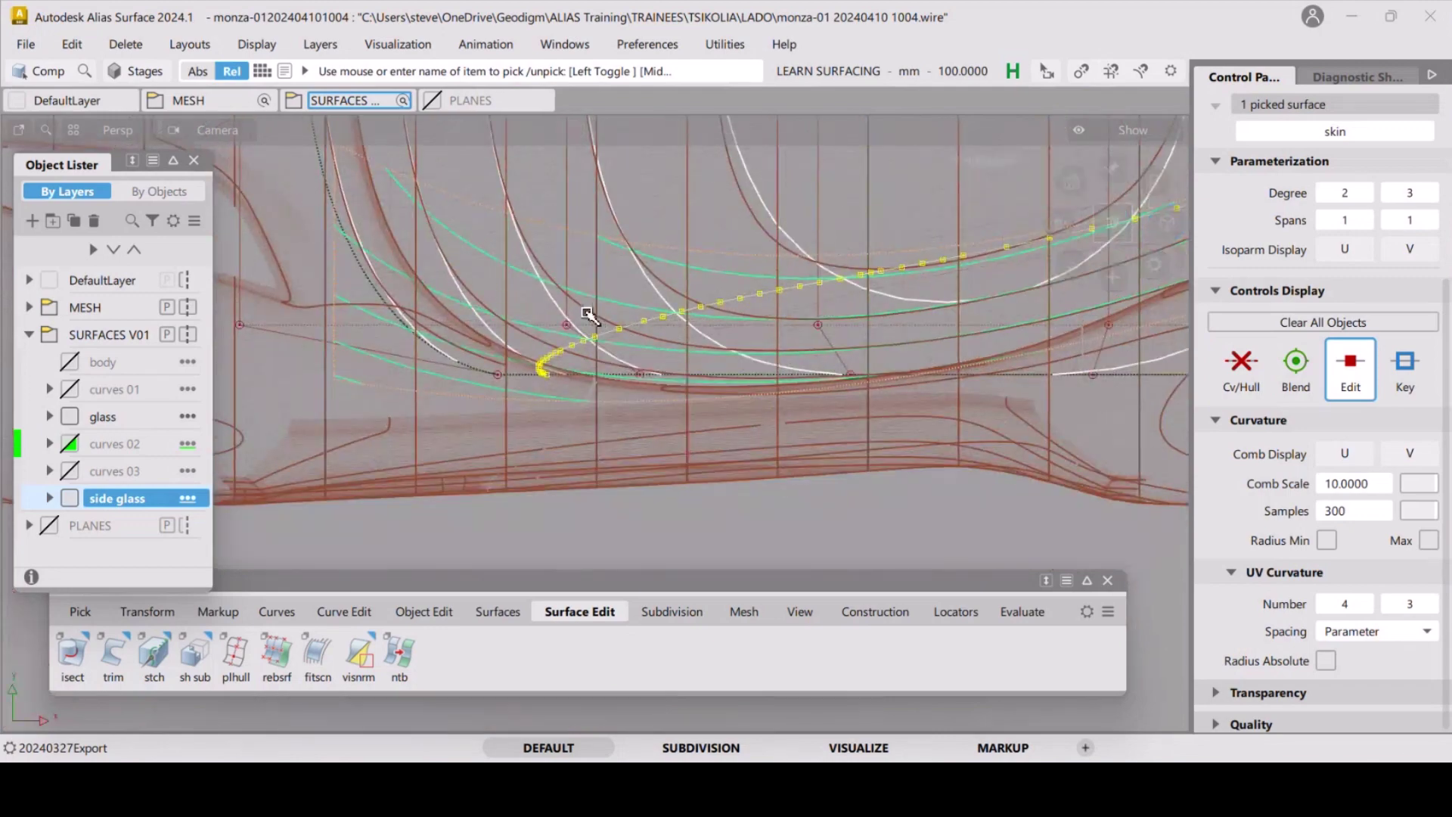
ctrl+shift+drag(590, 314, 546, 244)
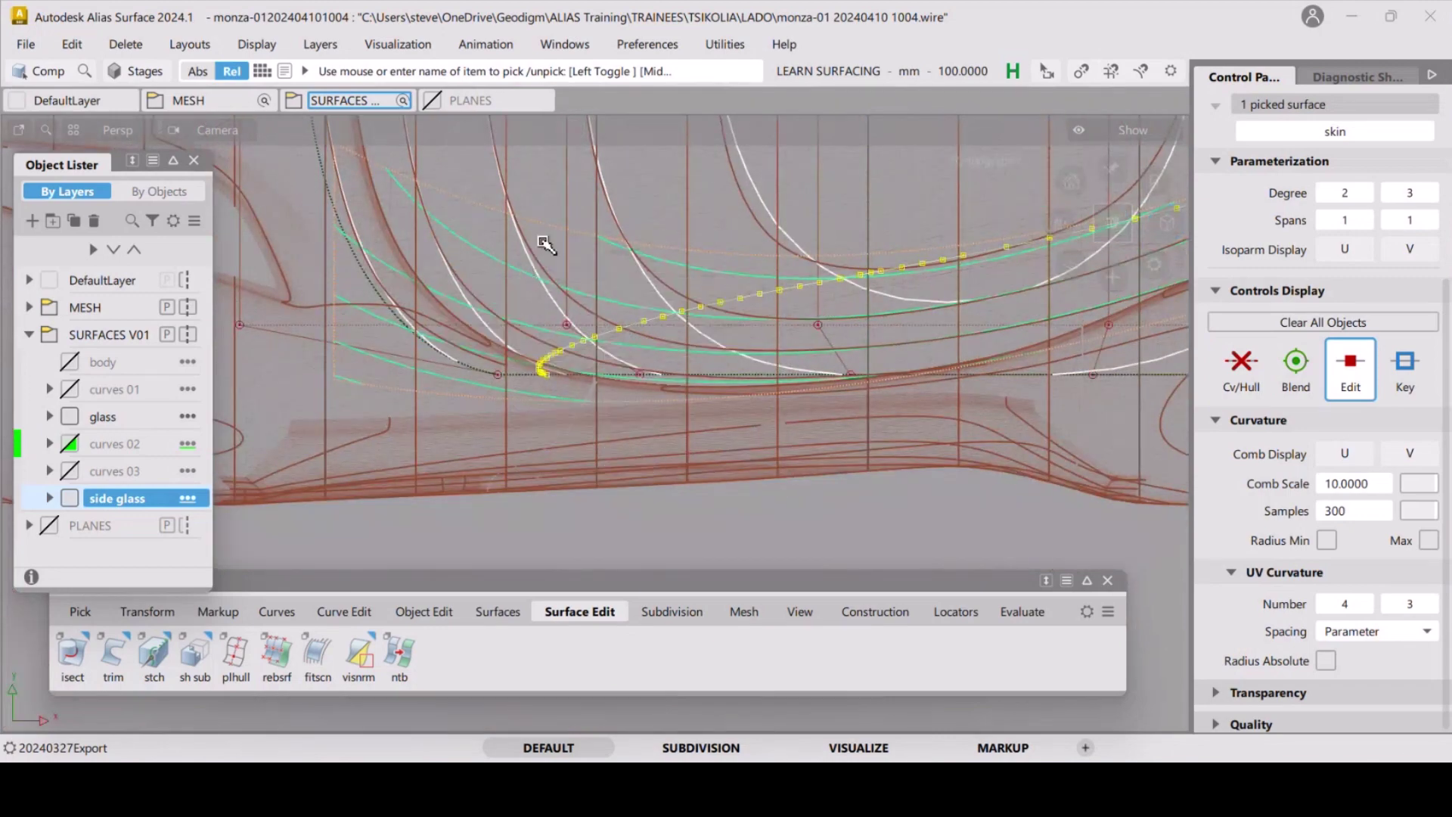
click(291, 328)
key(ctrl+h)
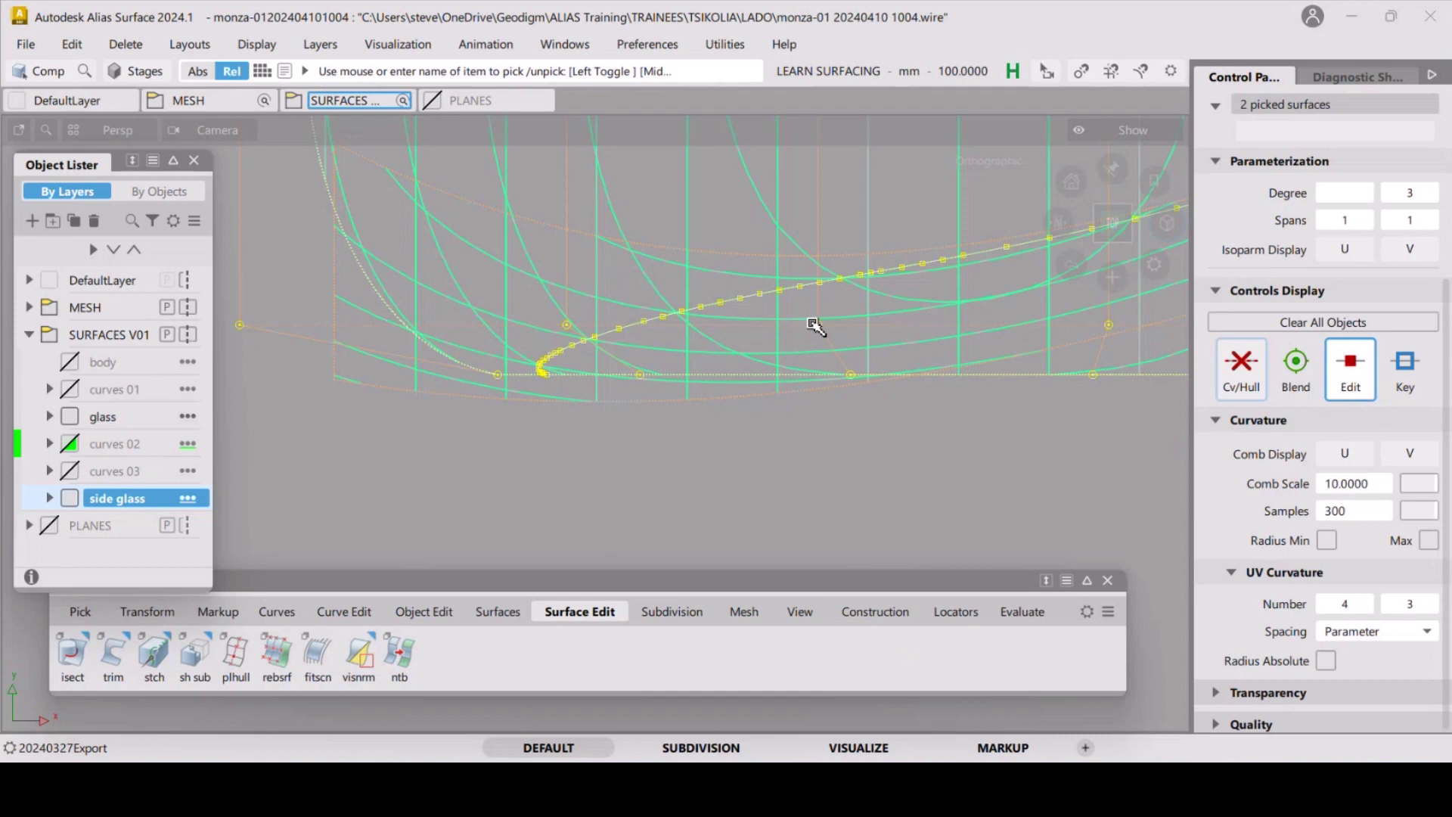
key(ctrl+shift+h)
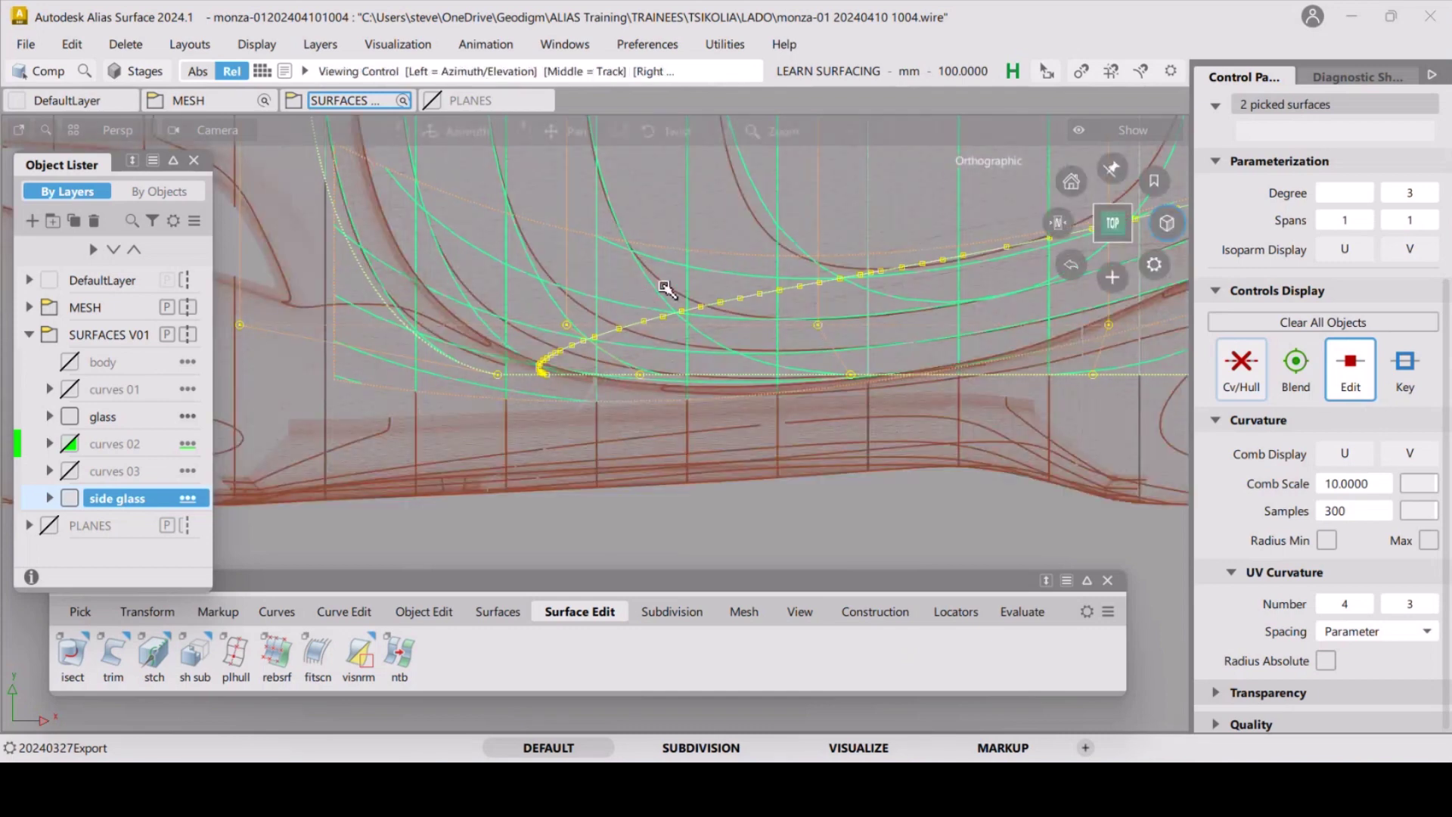
Clear the selection and examine the end of the glass intersection line beside the body from several angles.
ctrl+shift+right_drag(704, 448, 697, 357)
alt+shift+drag(697, 357, 687, 425)
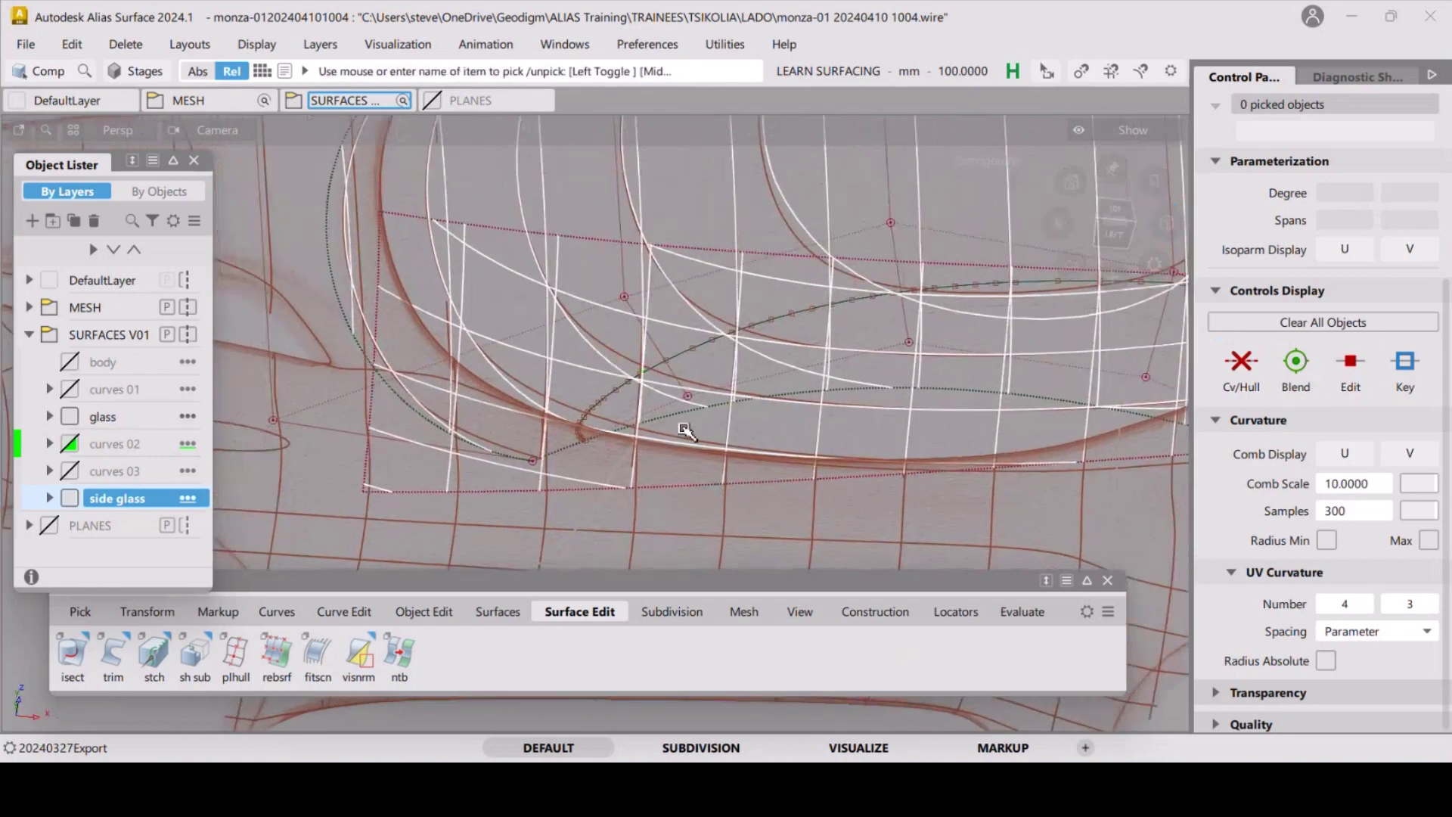
alt+shift+drag(606, 401, 477, 374)
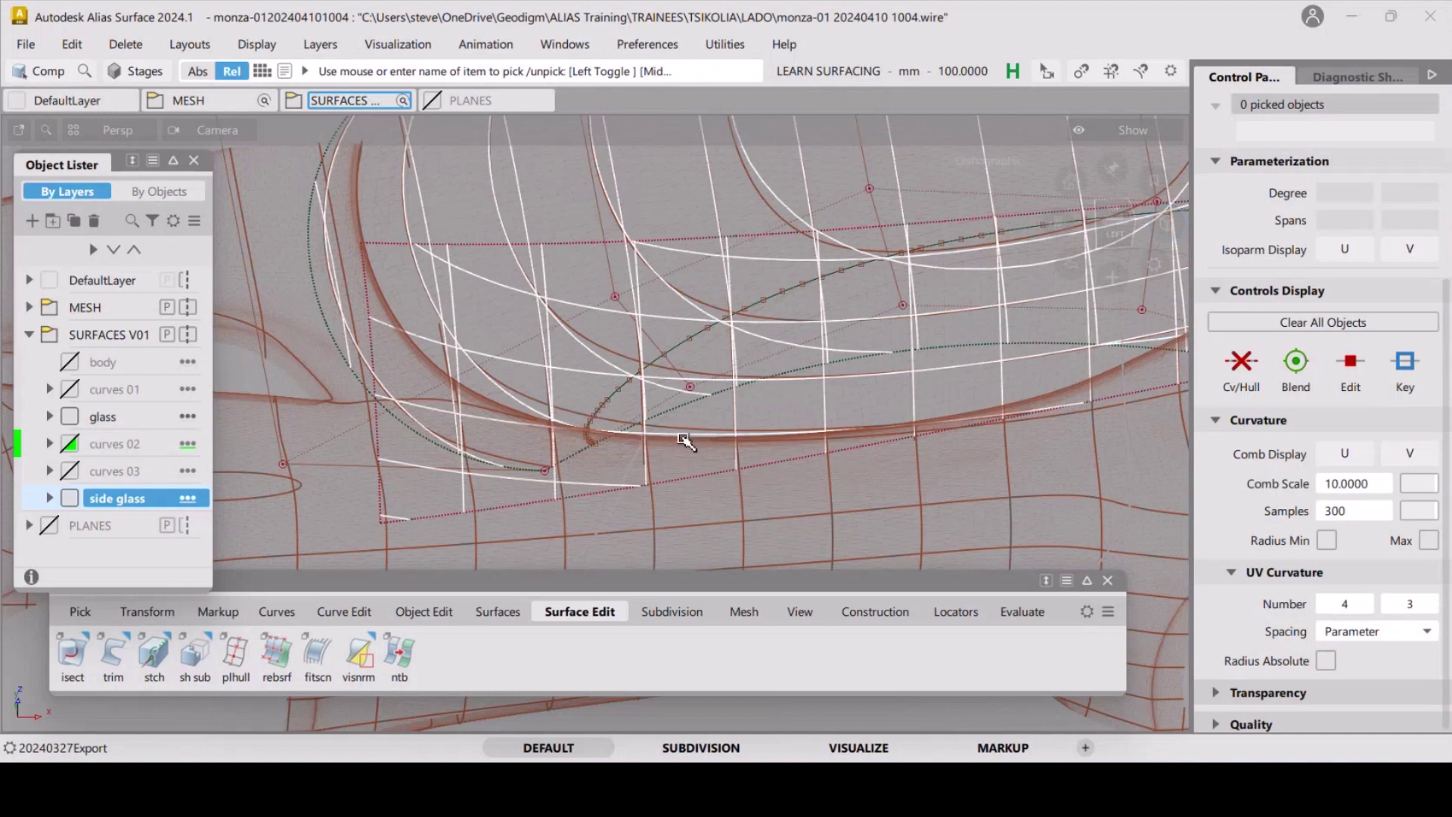
key(alt+shift)
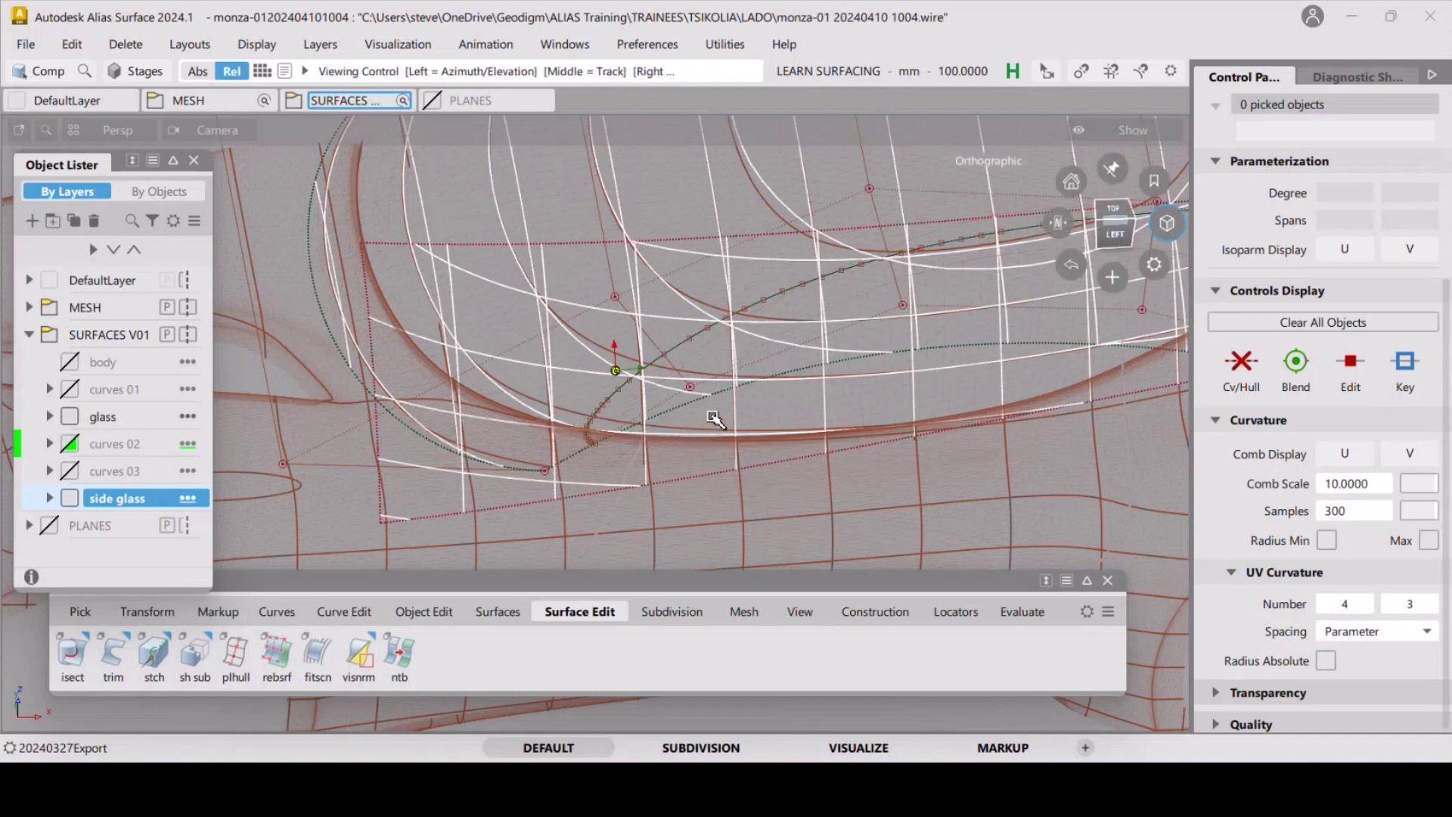
alt+shift+drag(713, 419, 673, 429)
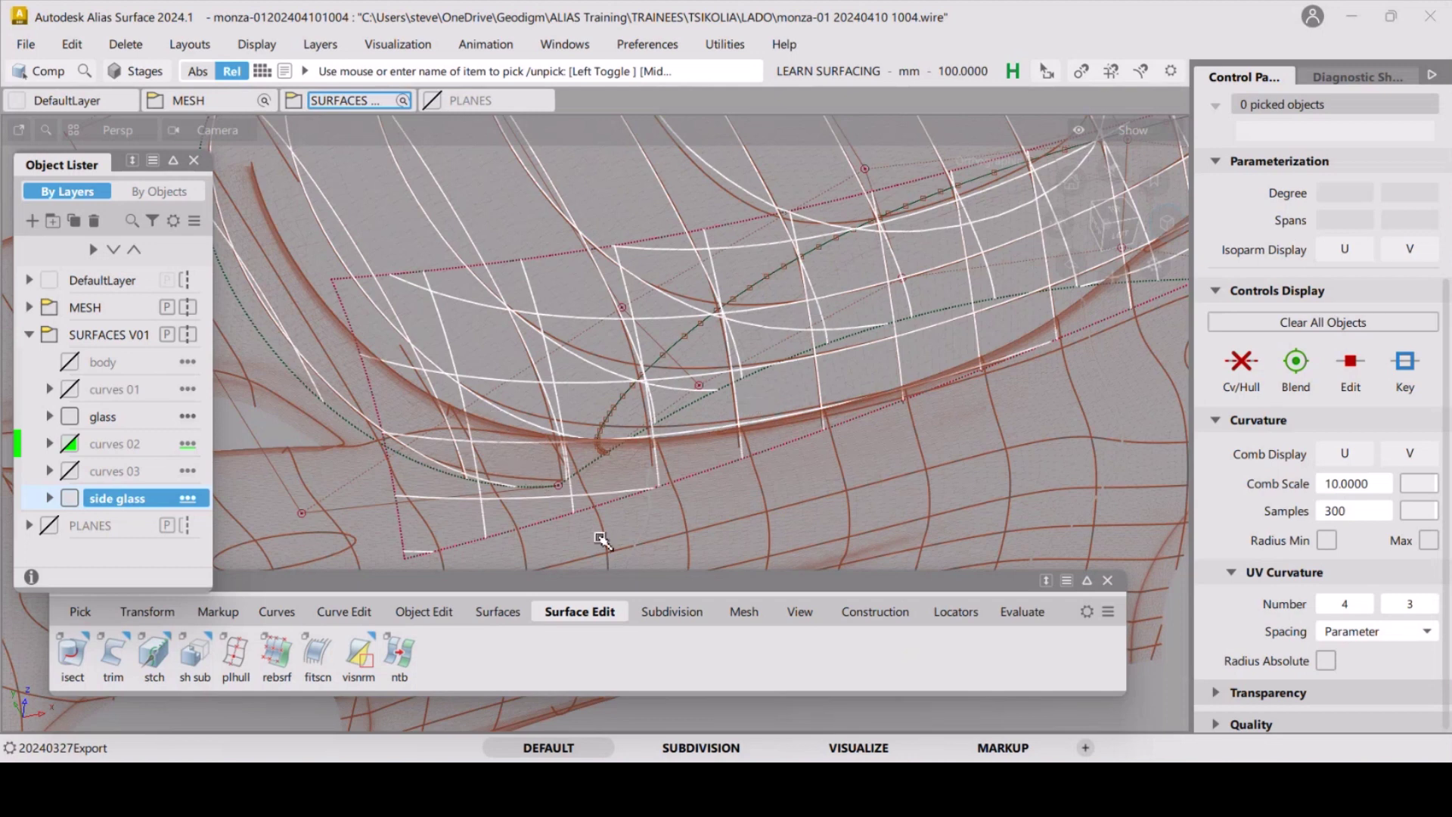
Hide the CVs and hulls of both glass surfaces, and display them only on the side glass surface.
ctrl+shift+drag(564, 456, 568, 419)
click(411, 477)
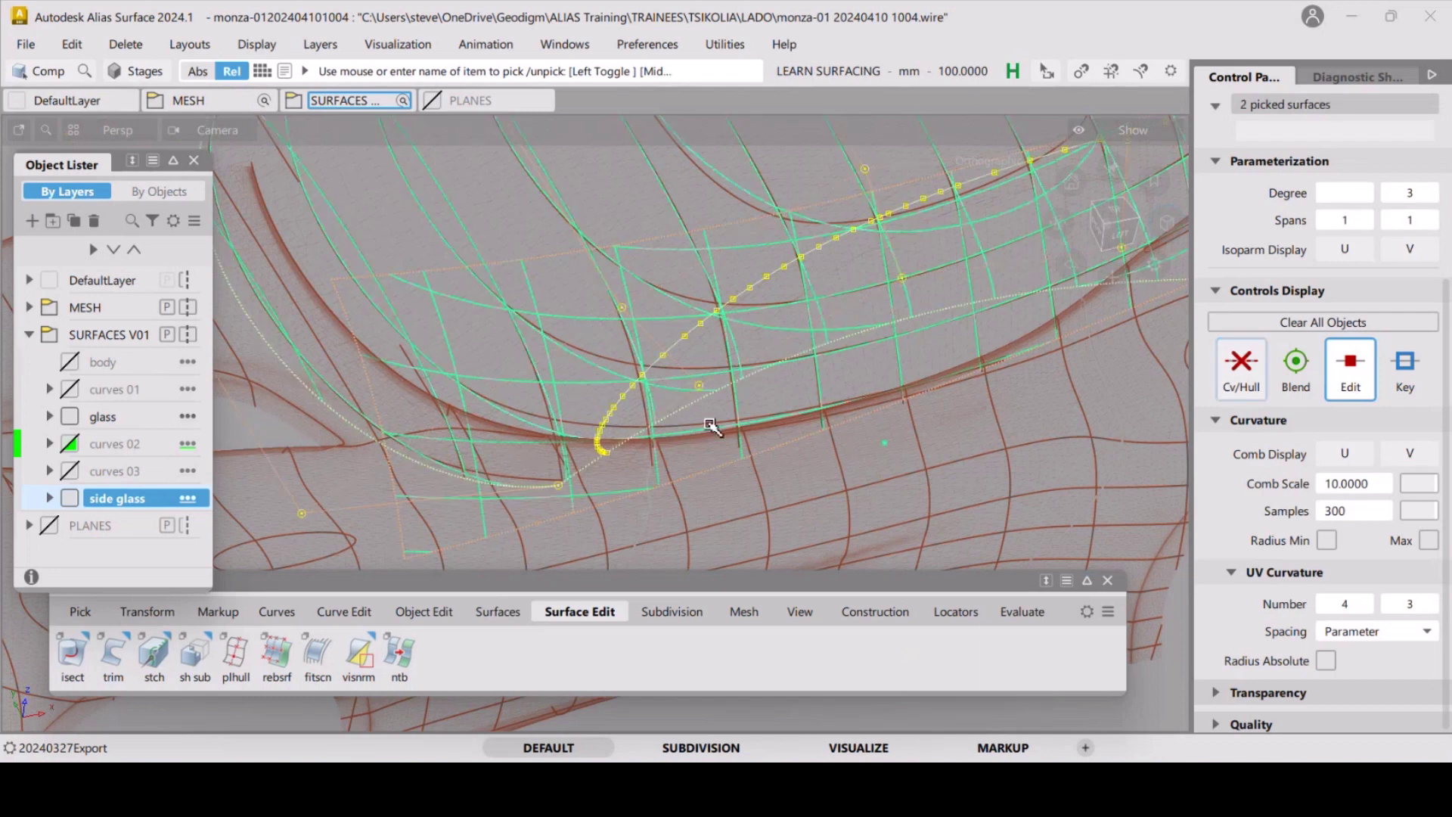
click(1242, 378)
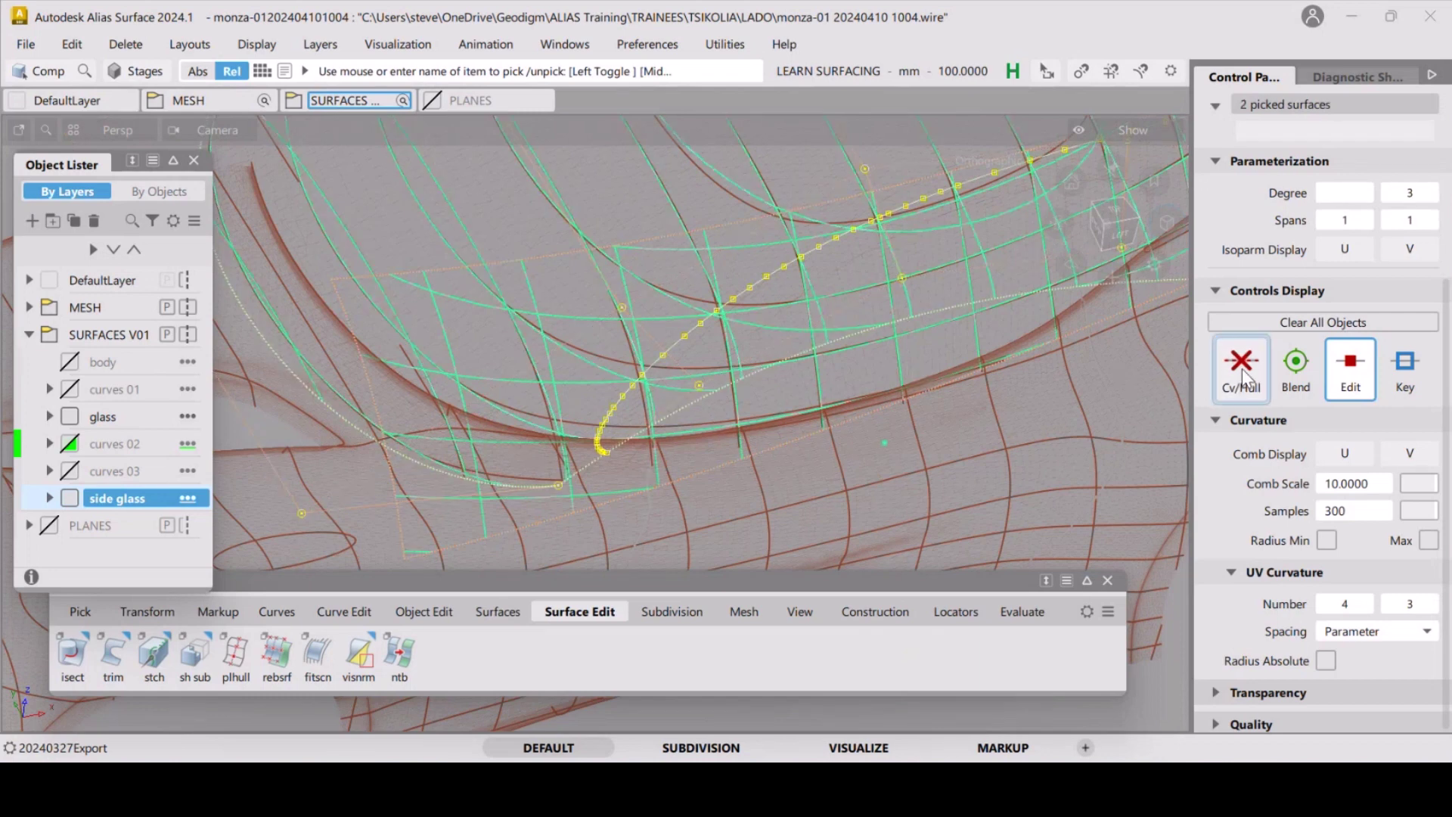
ctrl+shift+drag(1008, 452, 992, 380)
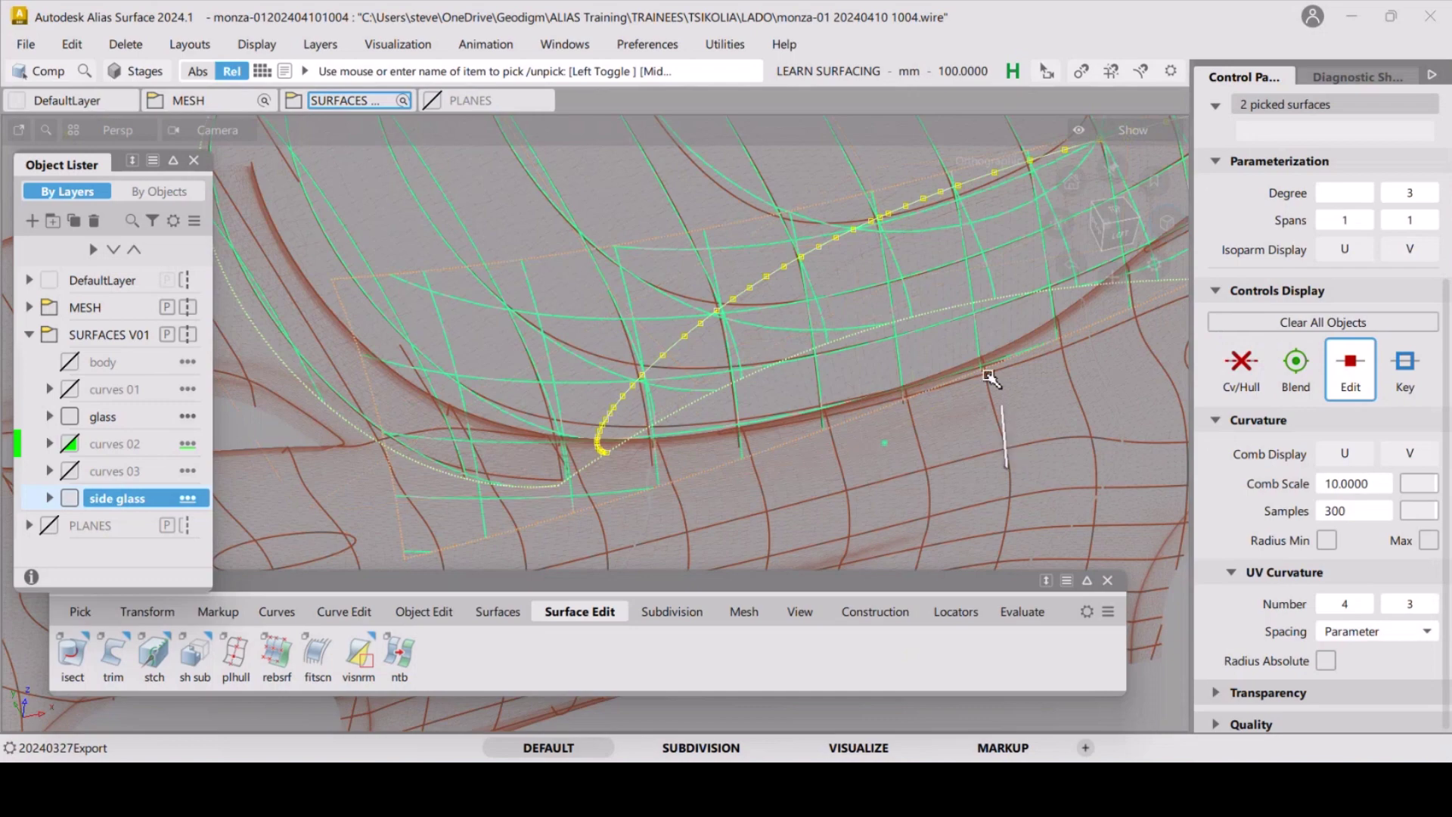
ctrl+shift+drag(321, 465, 269, 492)
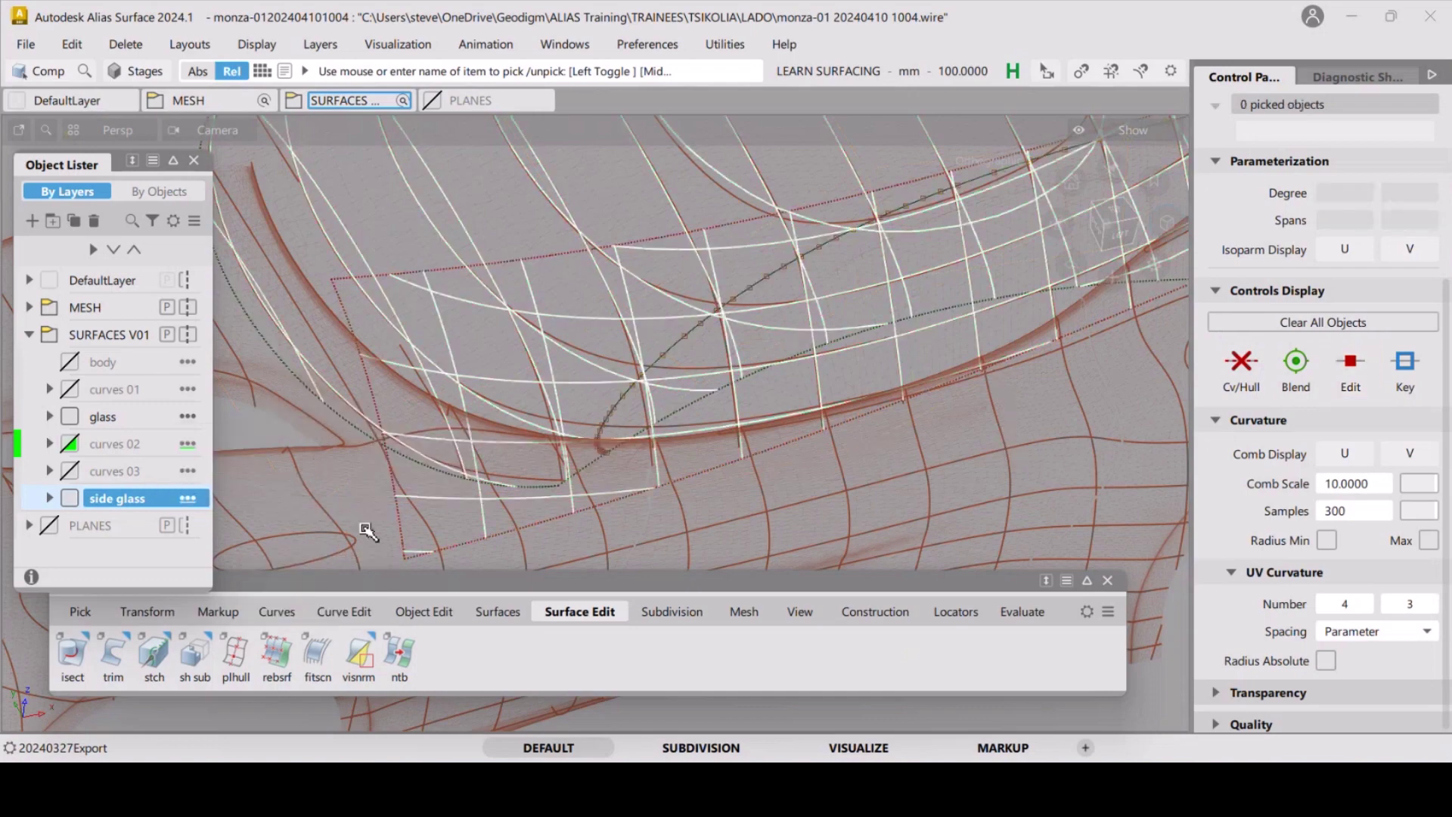
click(420, 541)
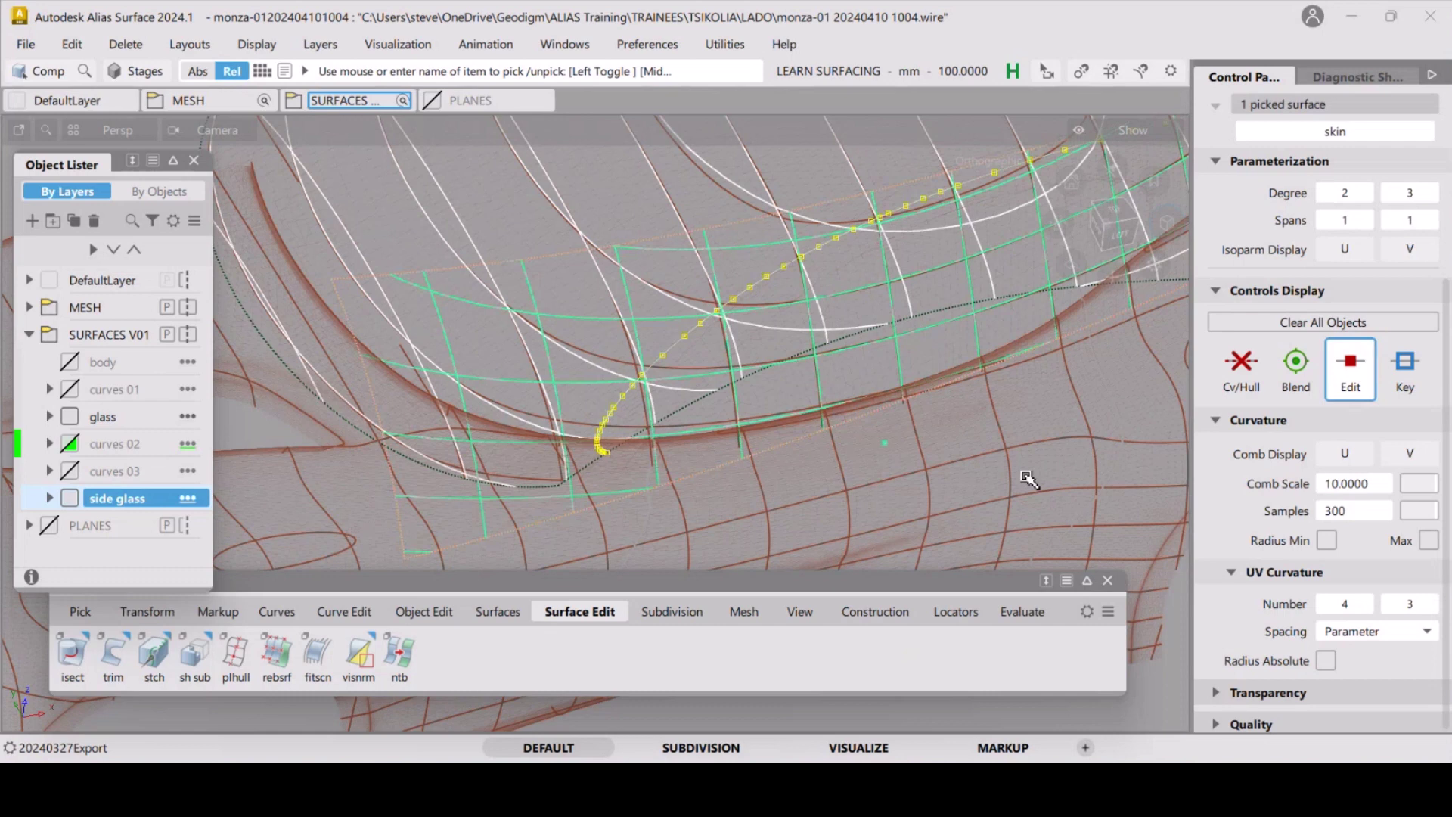
click(1242, 372)
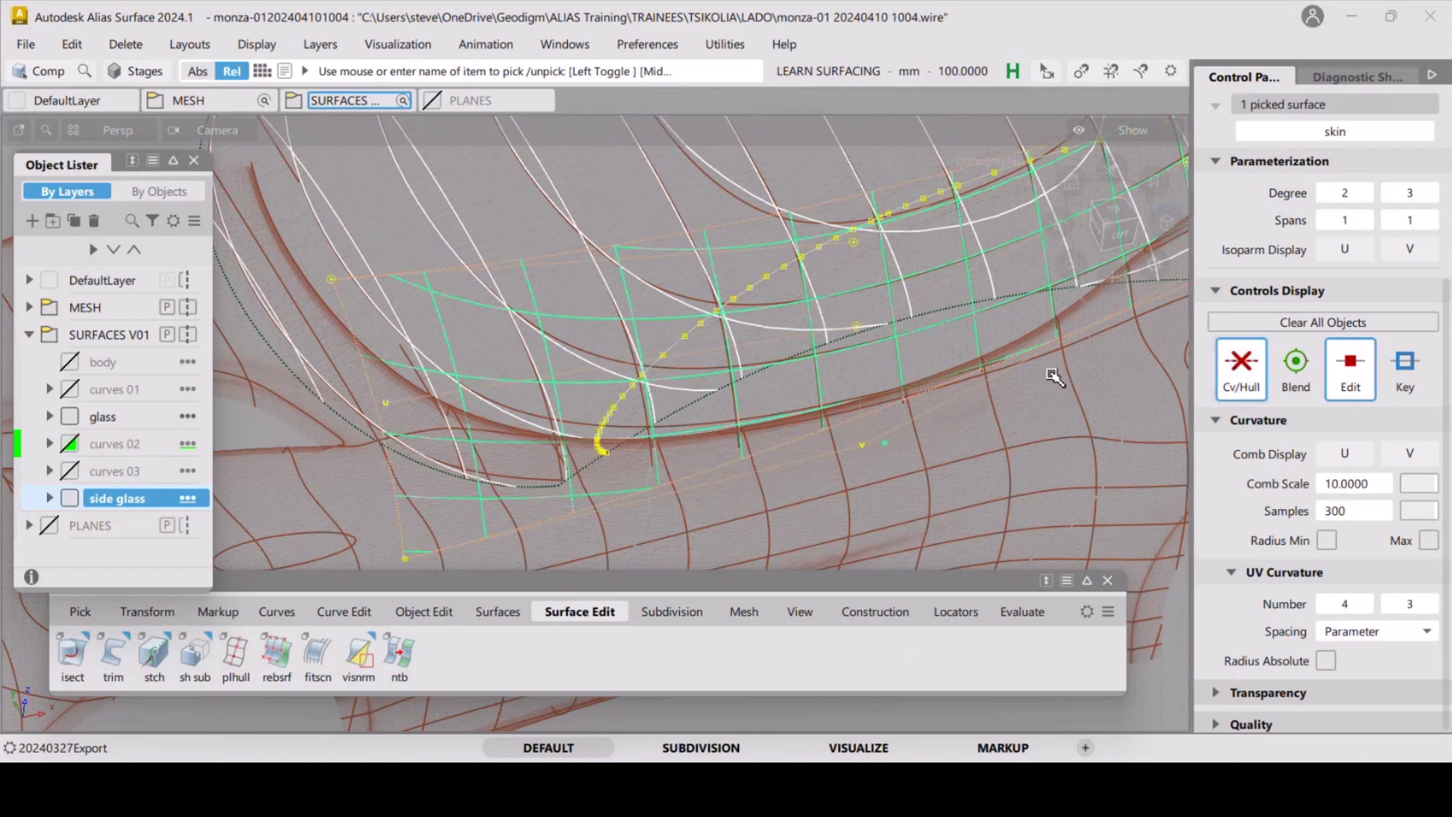
ctrl+shift+drag(756, 458, 738, 427)
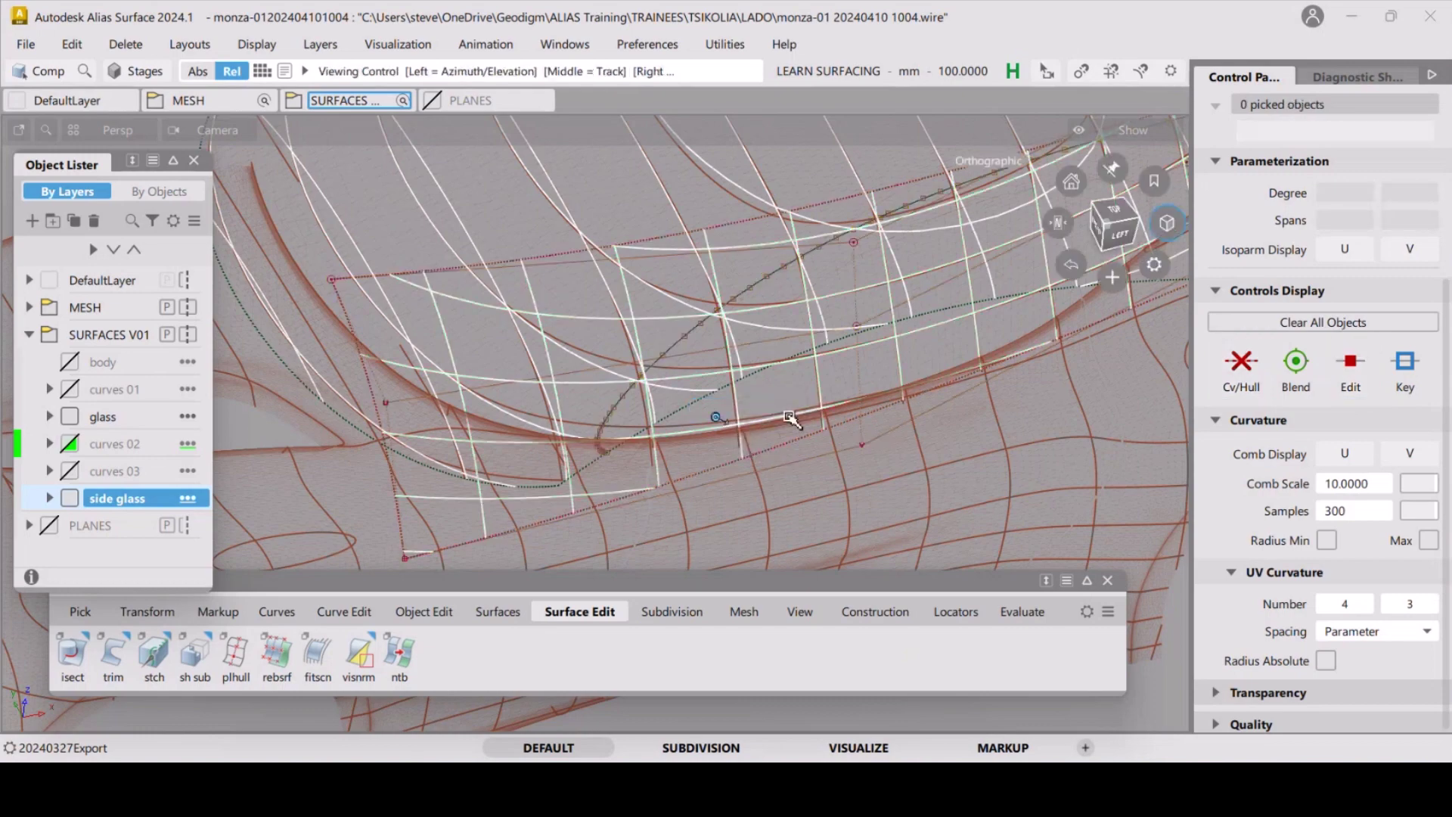
Move the side glass's lower corner CV and lower-edge middle CV with Transform CV to adjust its intersection with the main glass.
alt+shift+middle_drag(740, 445, 705, 400)
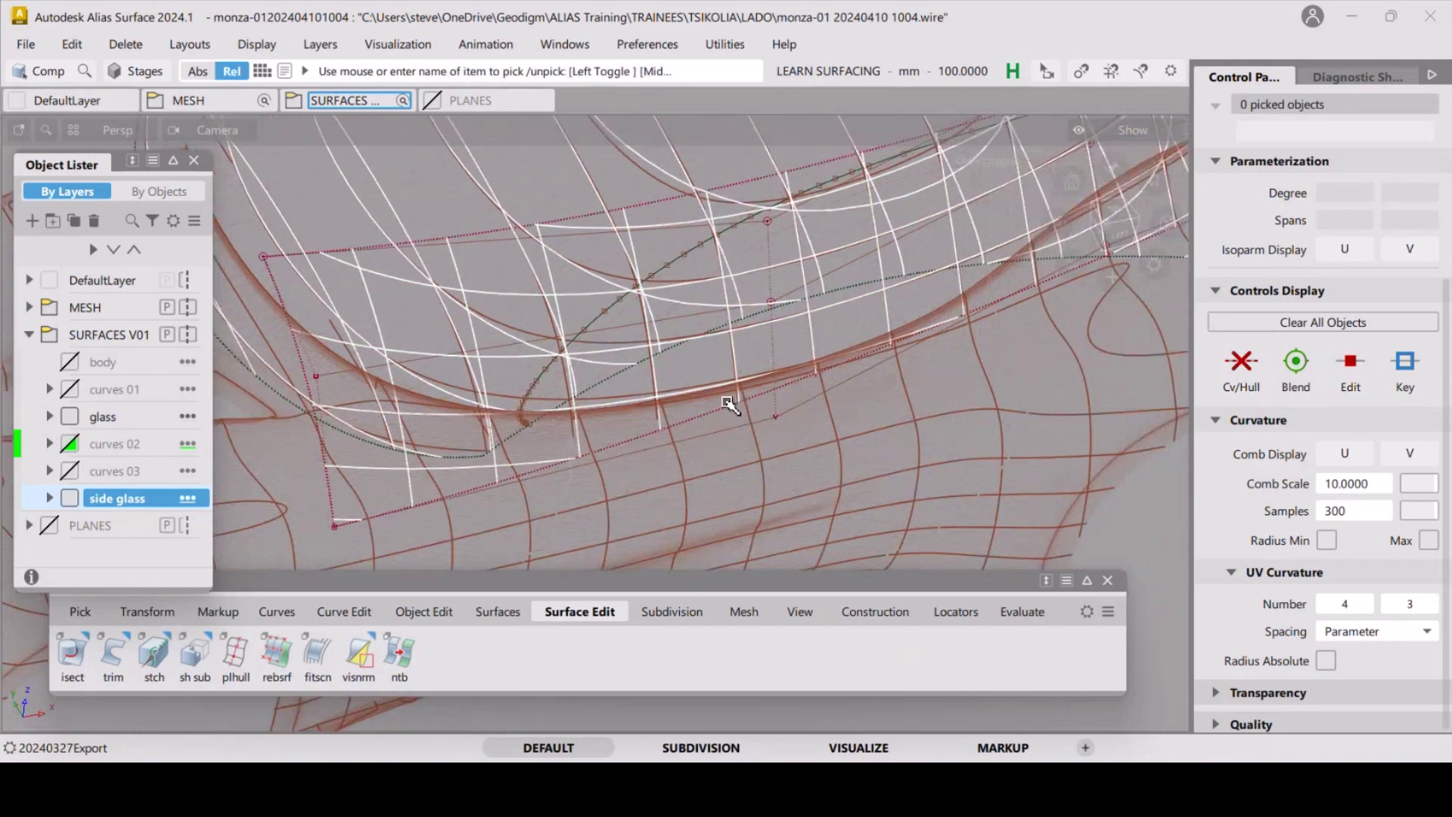
key(x)
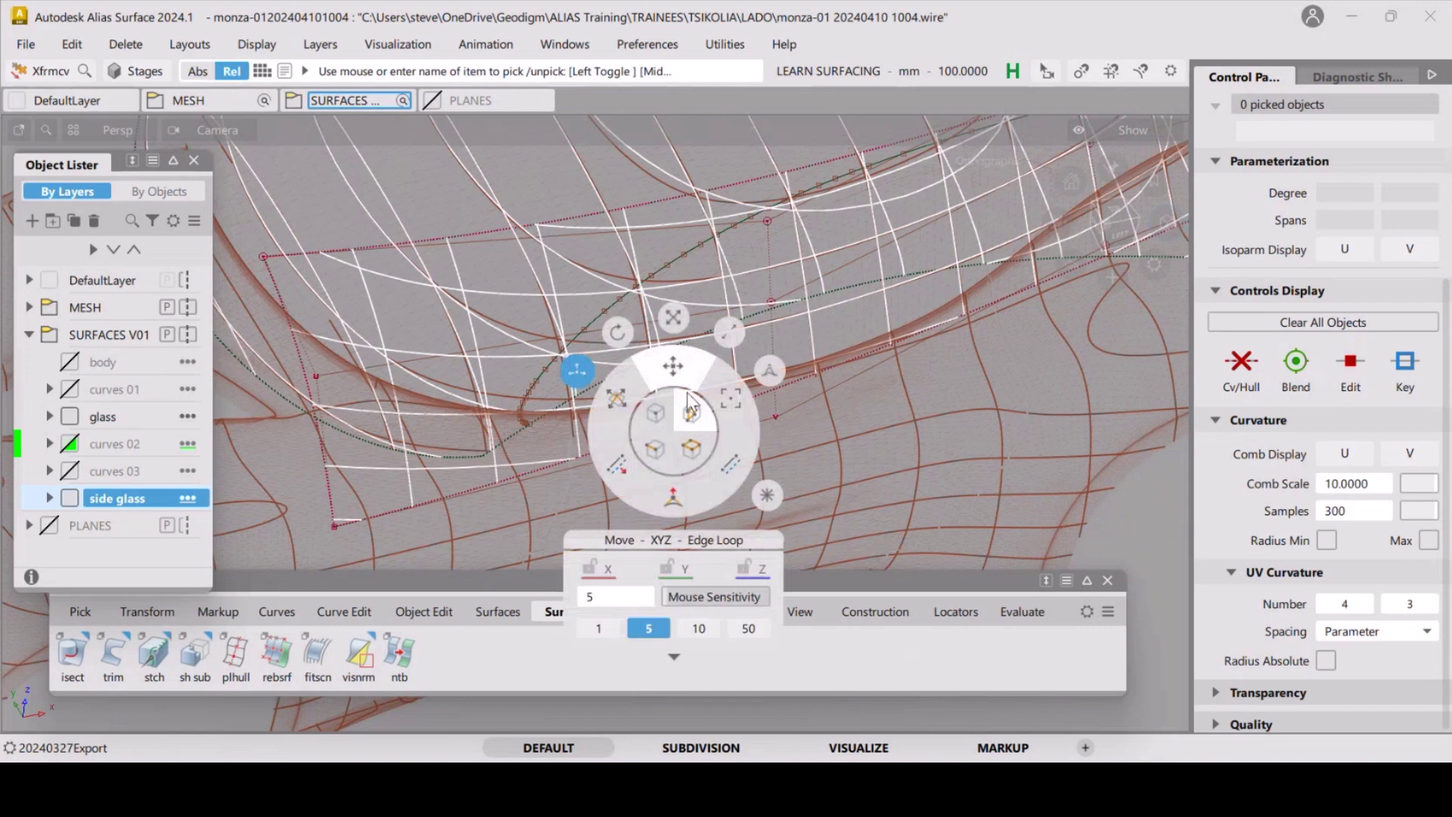
click(655, 410)
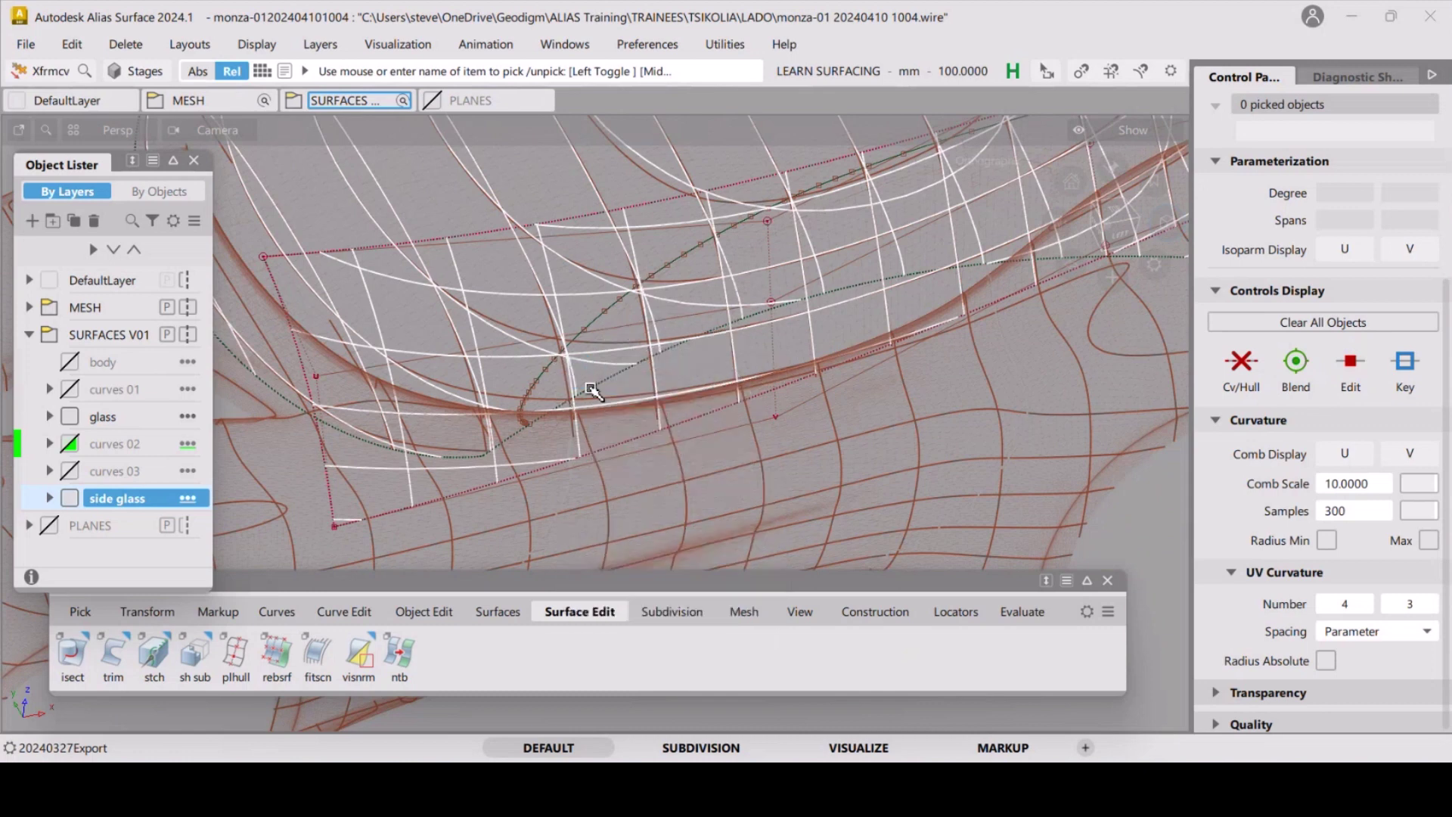
alt+shift+right_drag(593, 389, 506, 463)
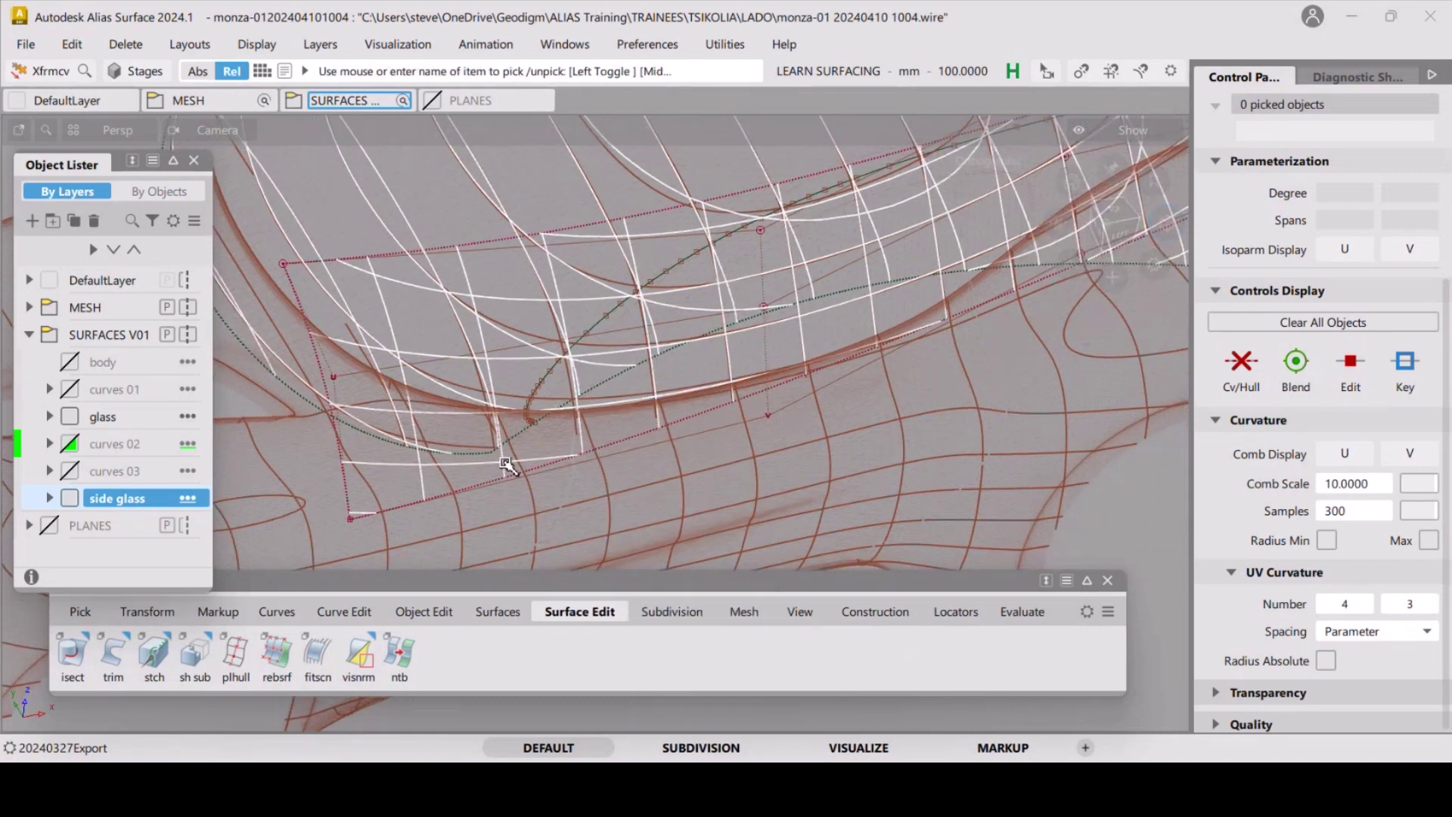
click(351, 519)
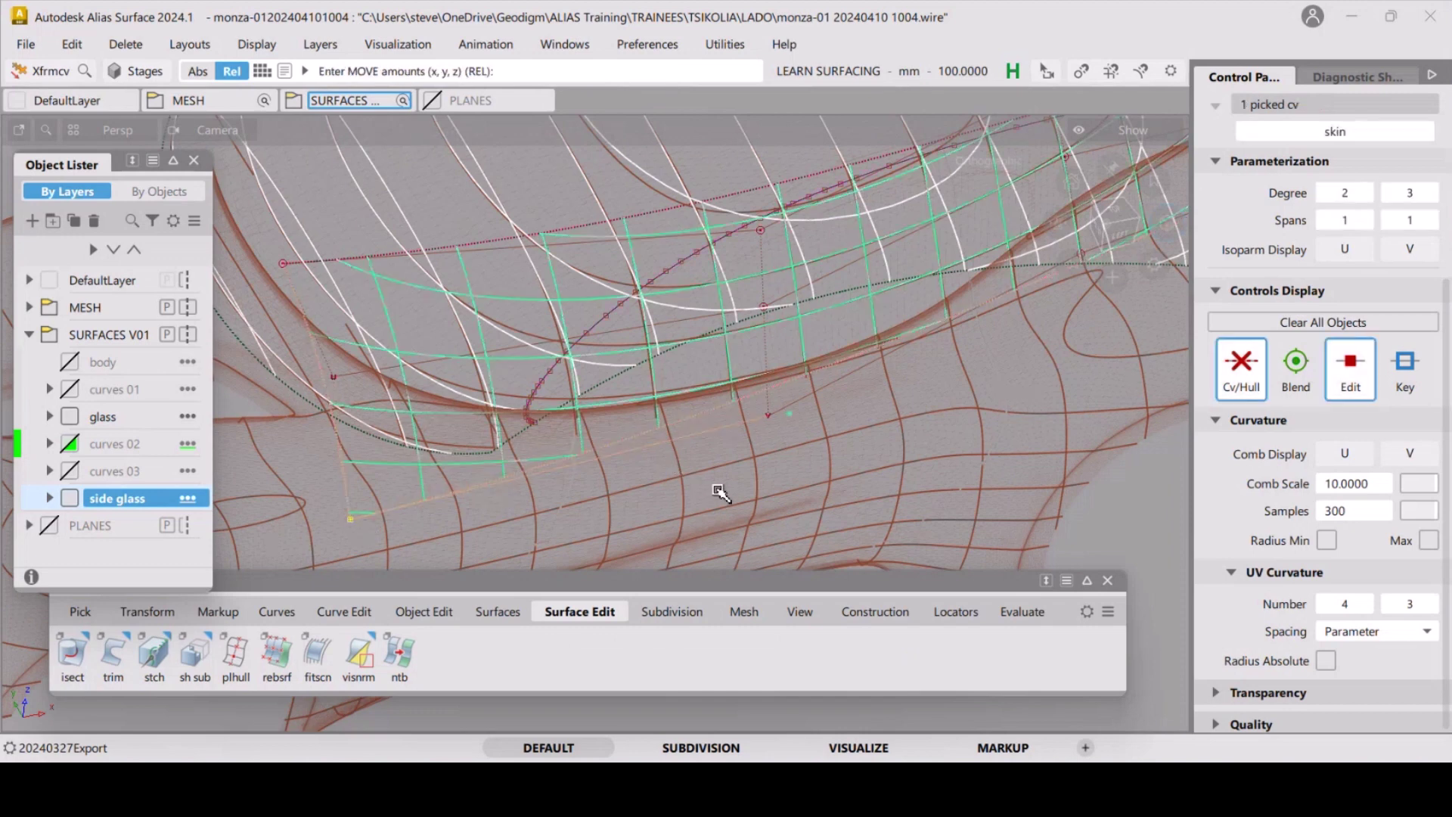
middle_drag(712, 489, 692, 394)
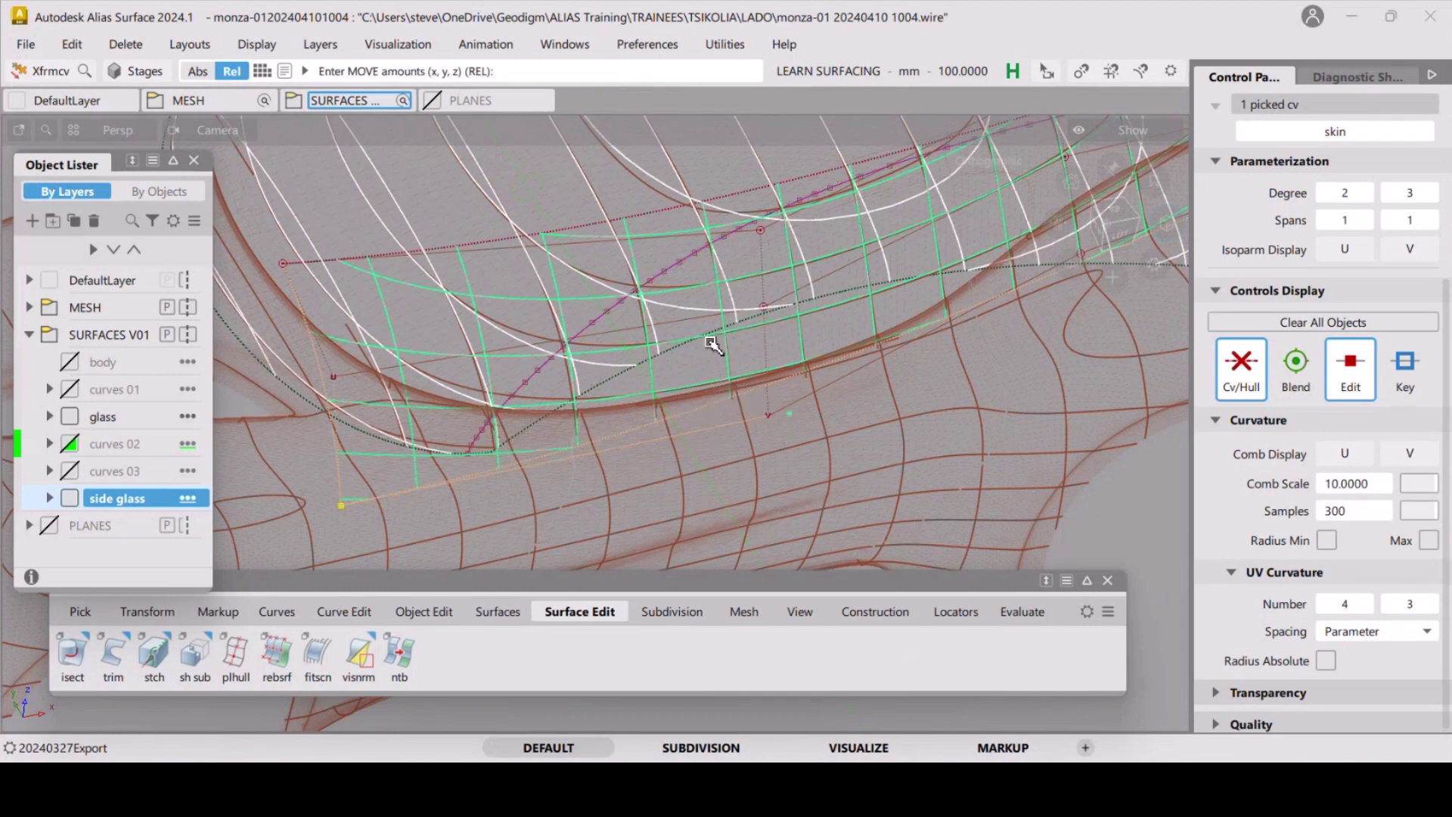
click(772, 420)
middle_drag(772, 421, 800, 431)
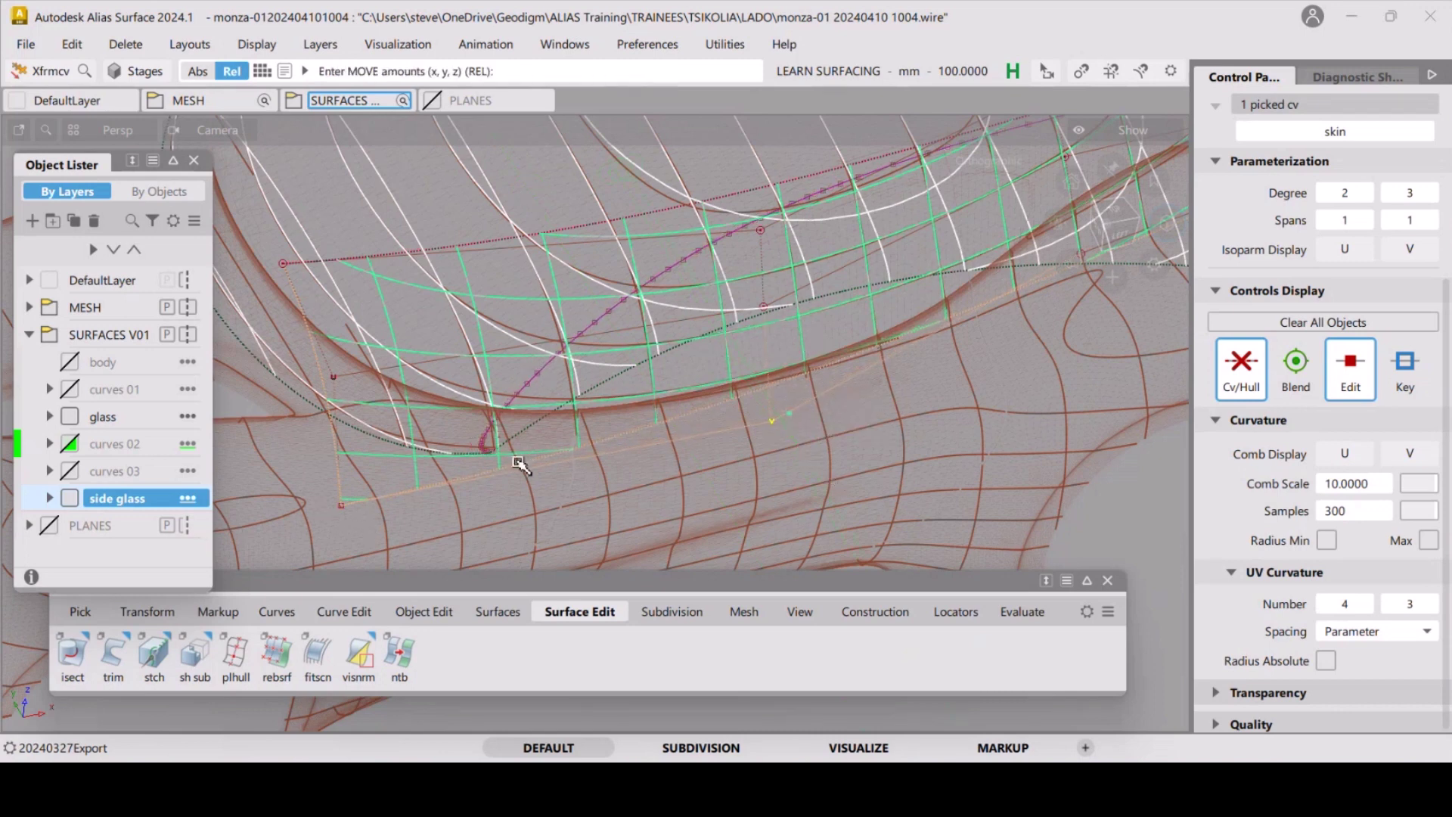
Fine-tune the side glass's lower corner CV to refine its intersection with the main glass, and clear the CV selection.
click(344, 510)
middle_drag(344, 510, 367, 530)
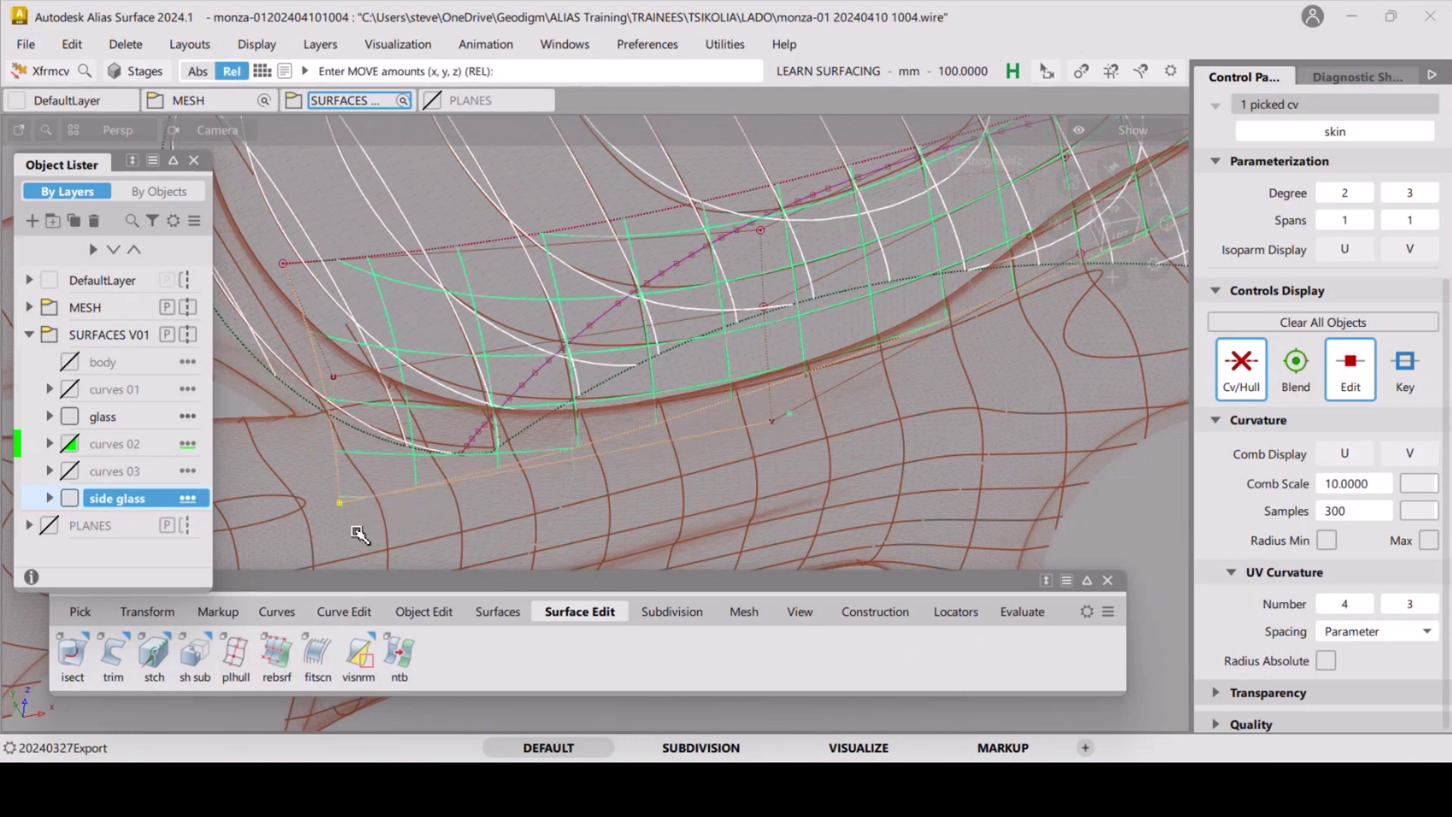
middle_drag(355, 532, 352, 530)
click(1130, 239)
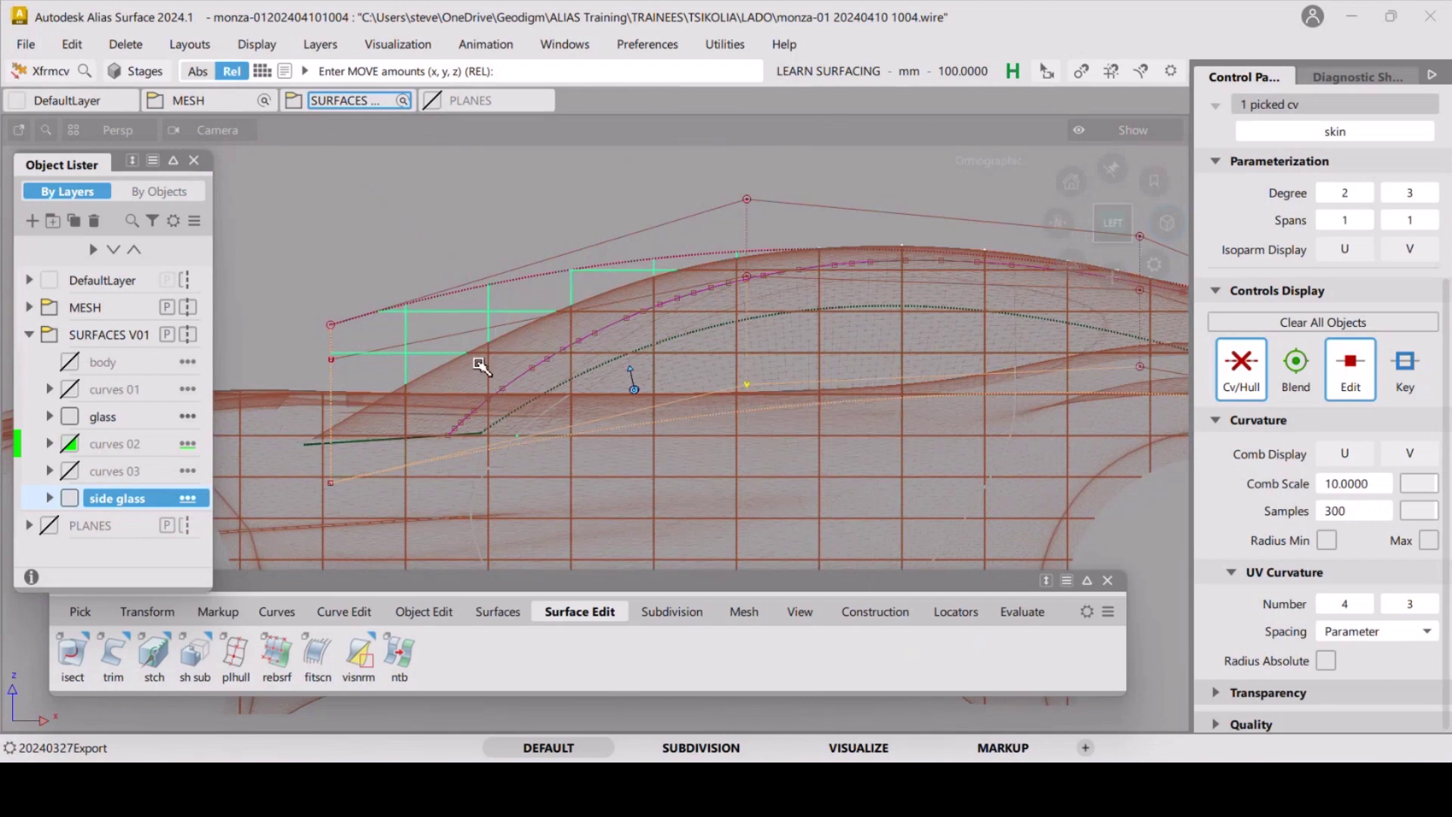
alt+shift+drag(480, 365, 715, 448)
click(711, 466)
alt+shift+drag(674, 401, 706, 400)
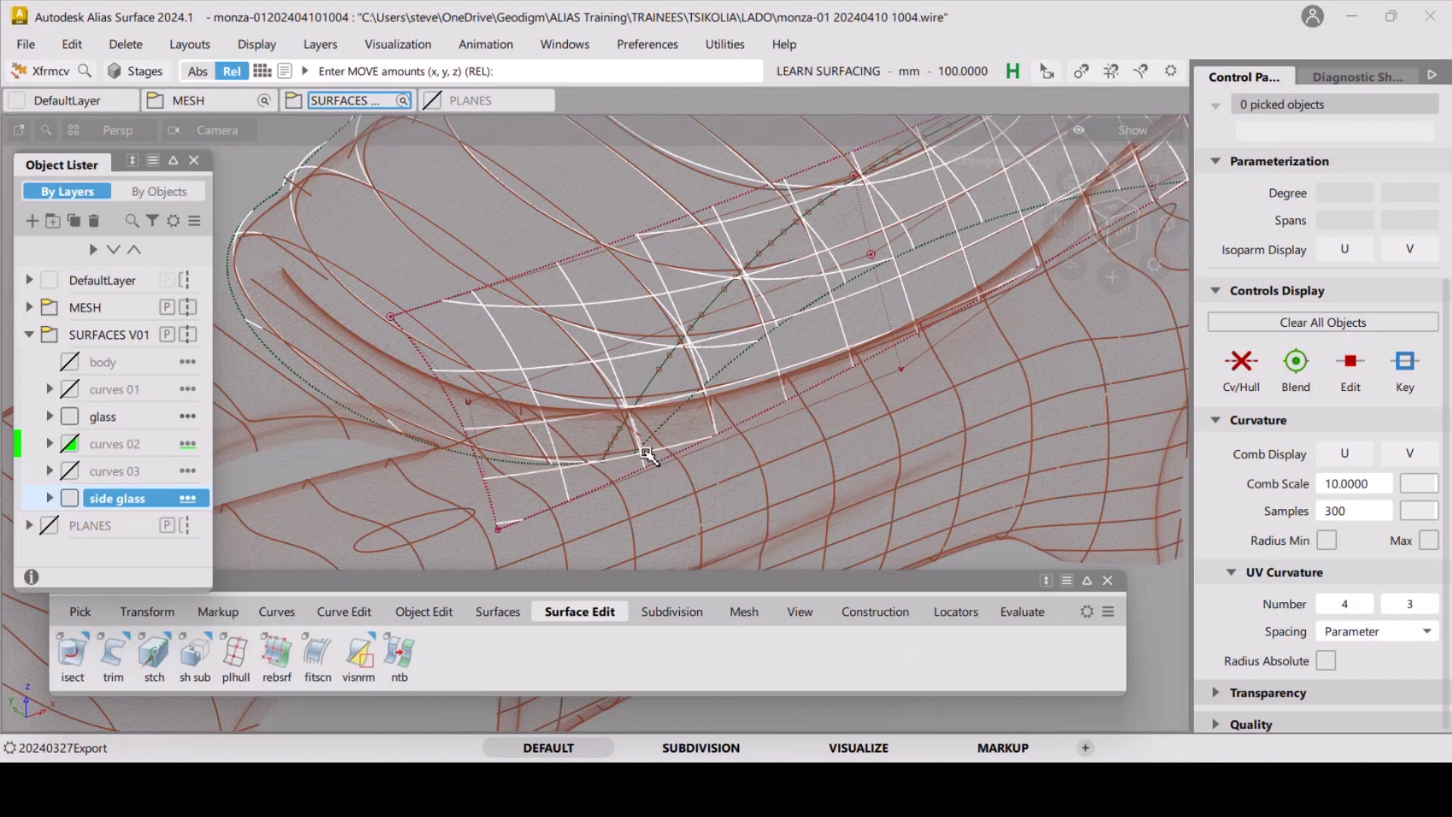
Pick the side glass surface and raise its V degree to 4.
ctrl+shift+drag(646, 454, 541, 474)
click(766, 490)
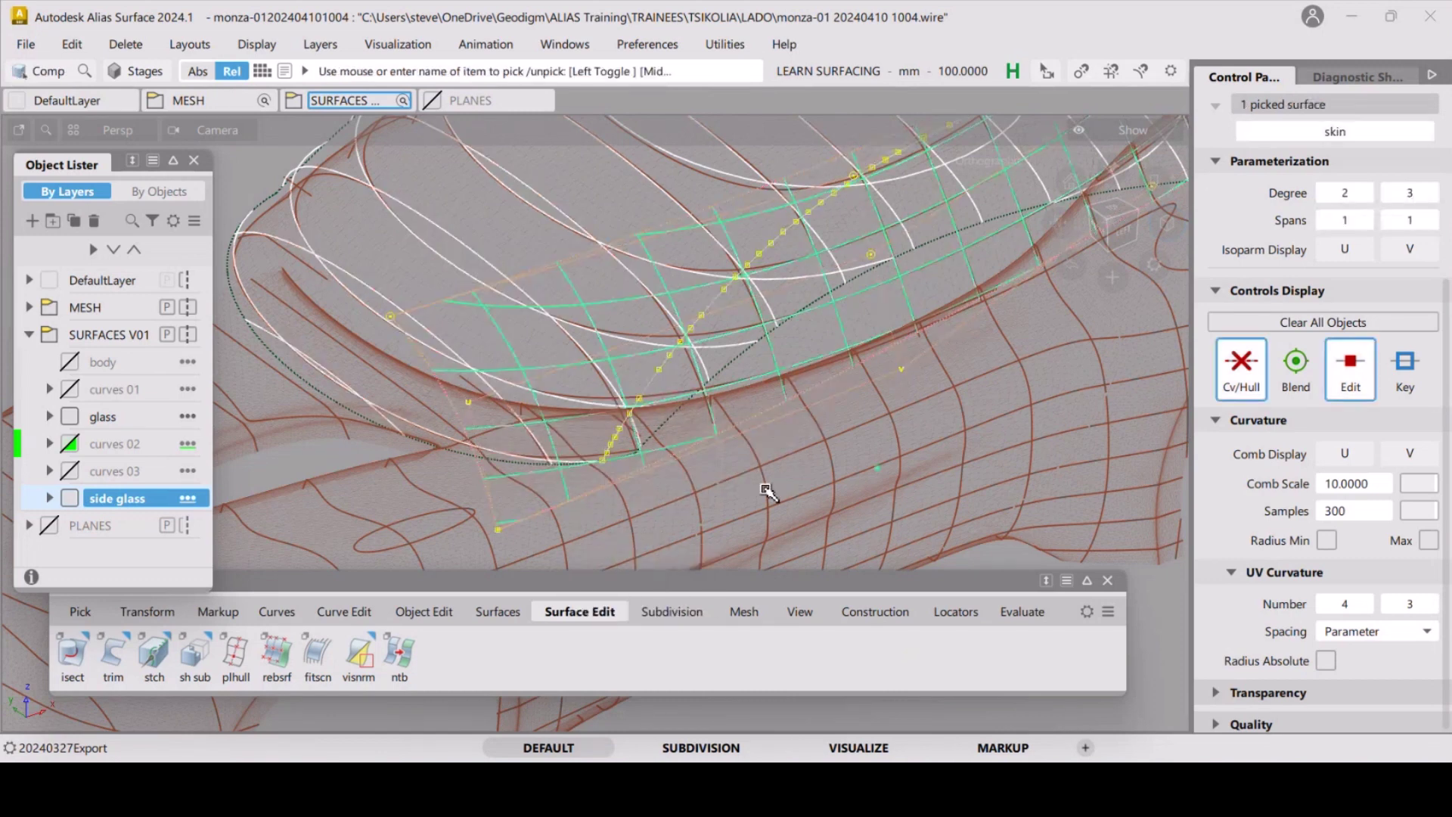
mouse_move(1436, 195)
click(1431, 193)
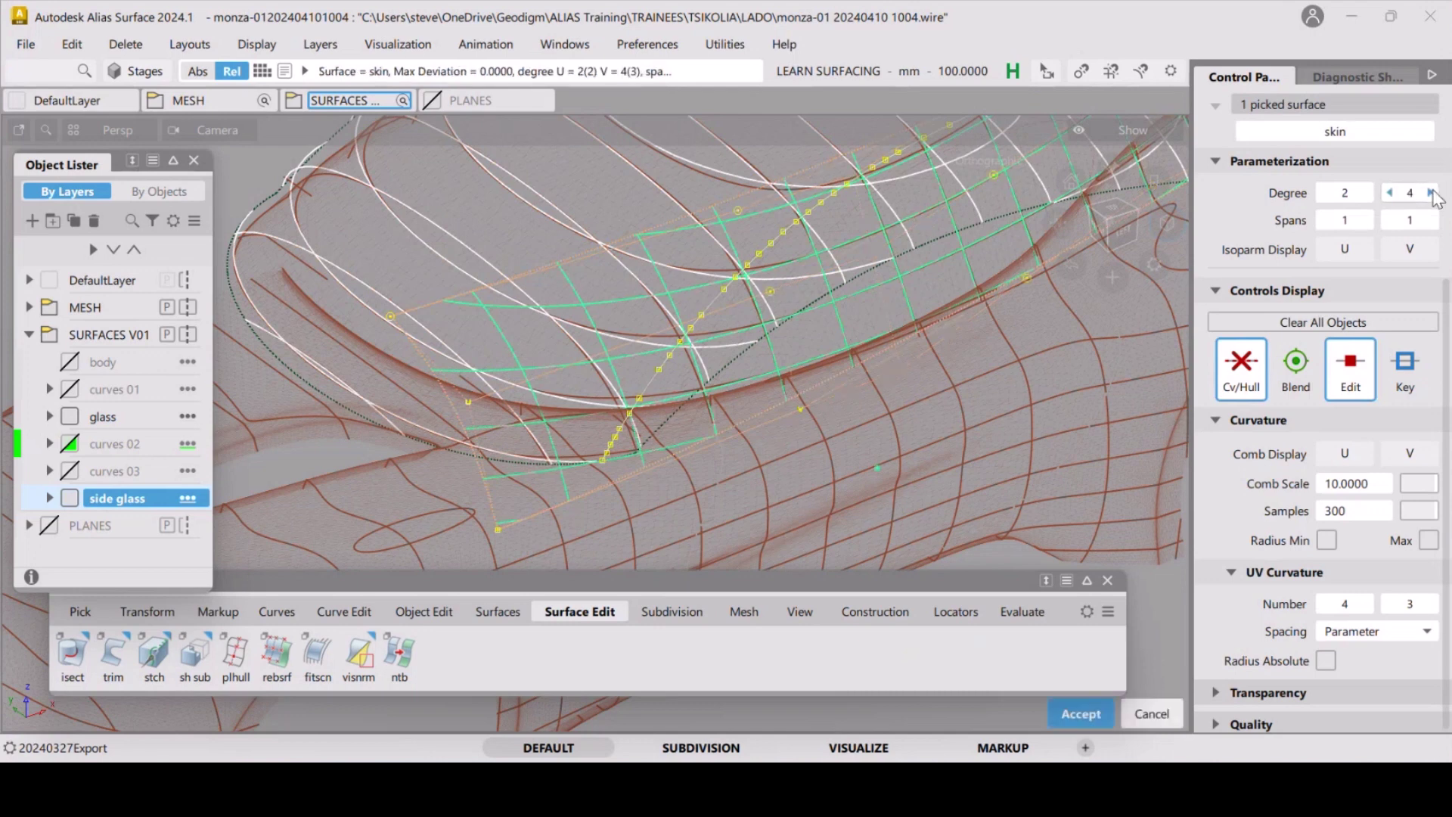
click(880, 390)
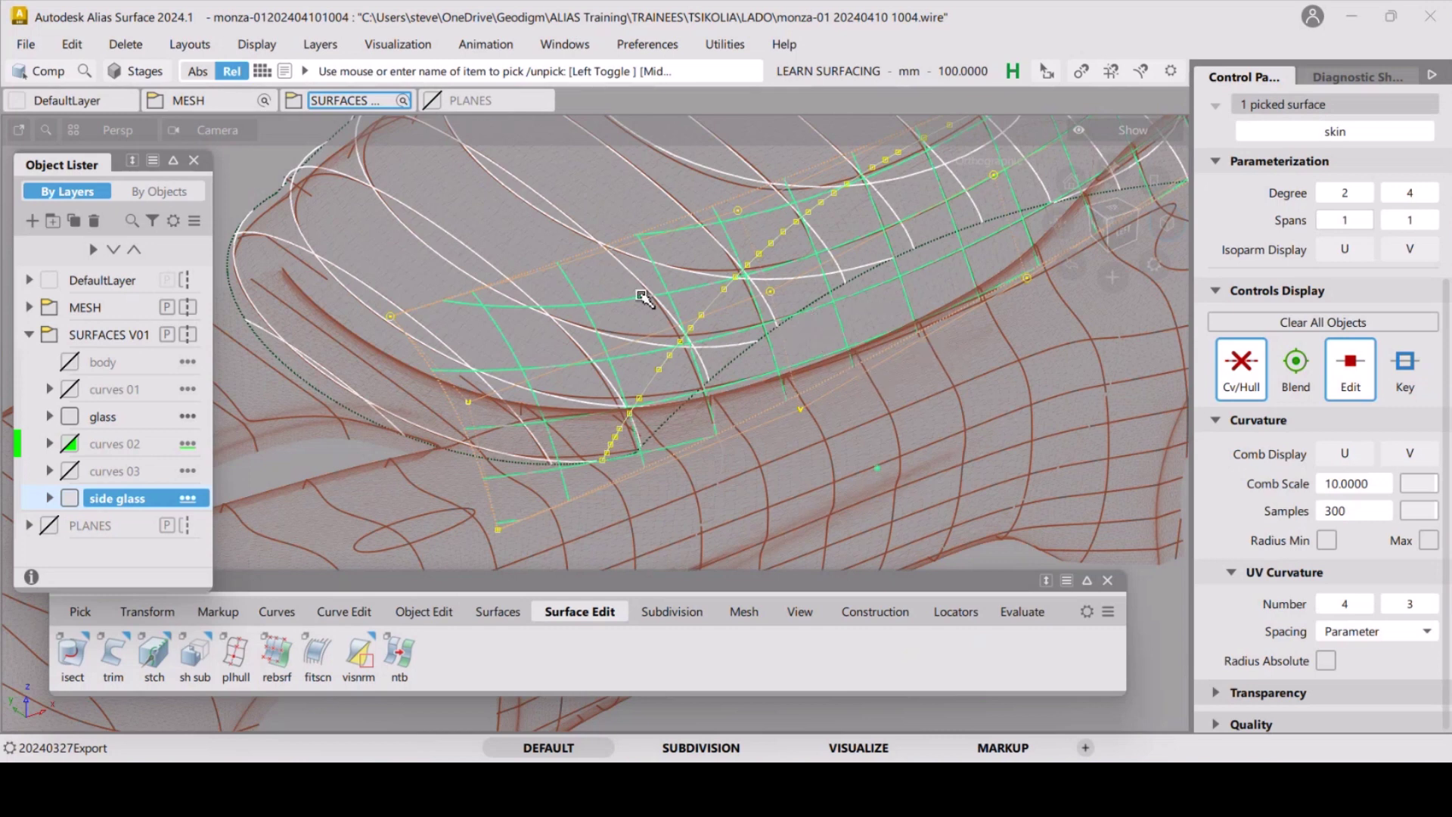
Clear the selection and examine the side glass's CV layout and its intersection line in angled and left views.
alt+shift+right_drag(637, 263, 660, 359)
click(705, 392)
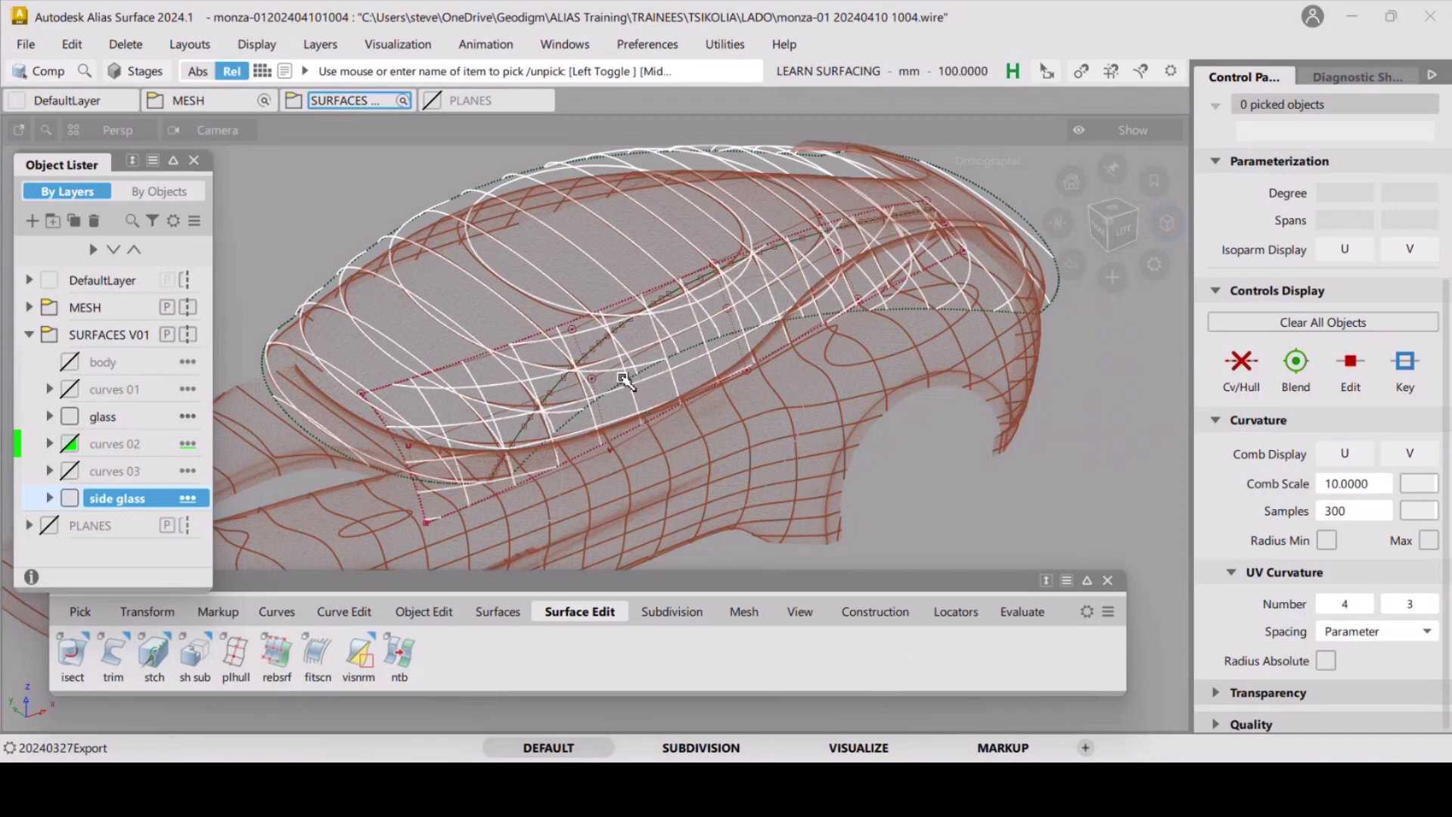
scroll(617, 389, up, 3)
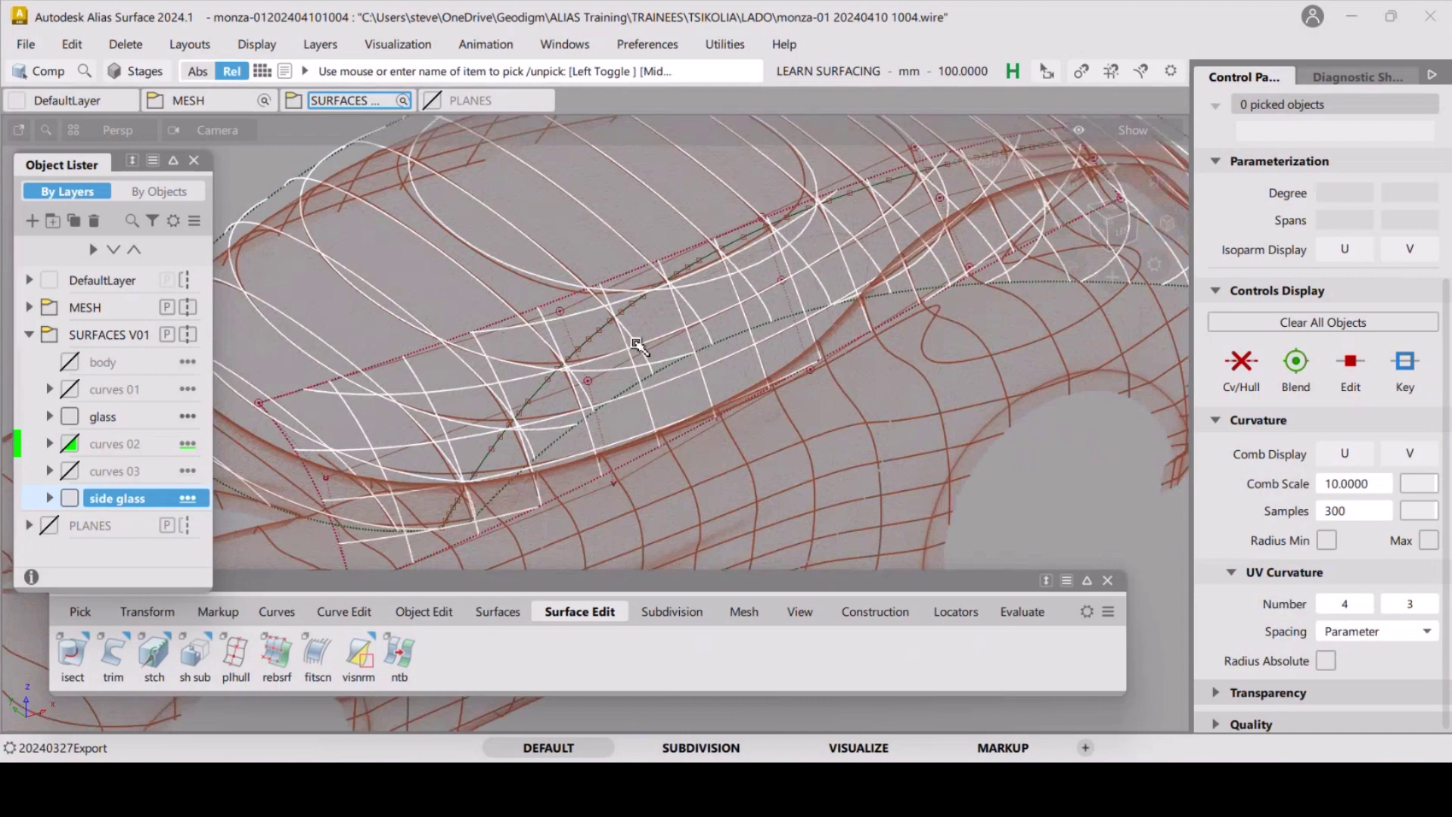
alt+shift+drag(641, 348, 700, 375)
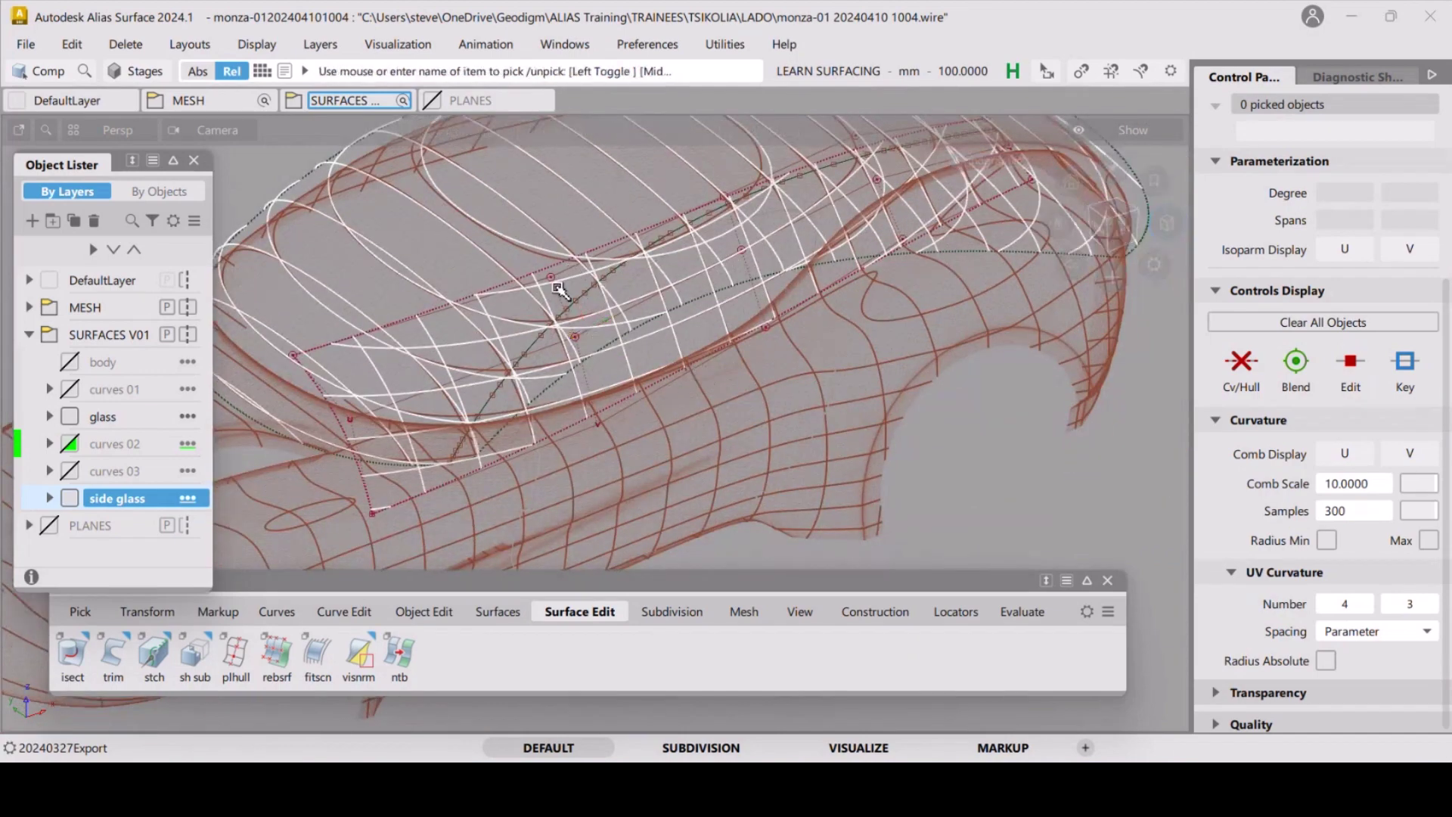
mouse_move(1119, 223)
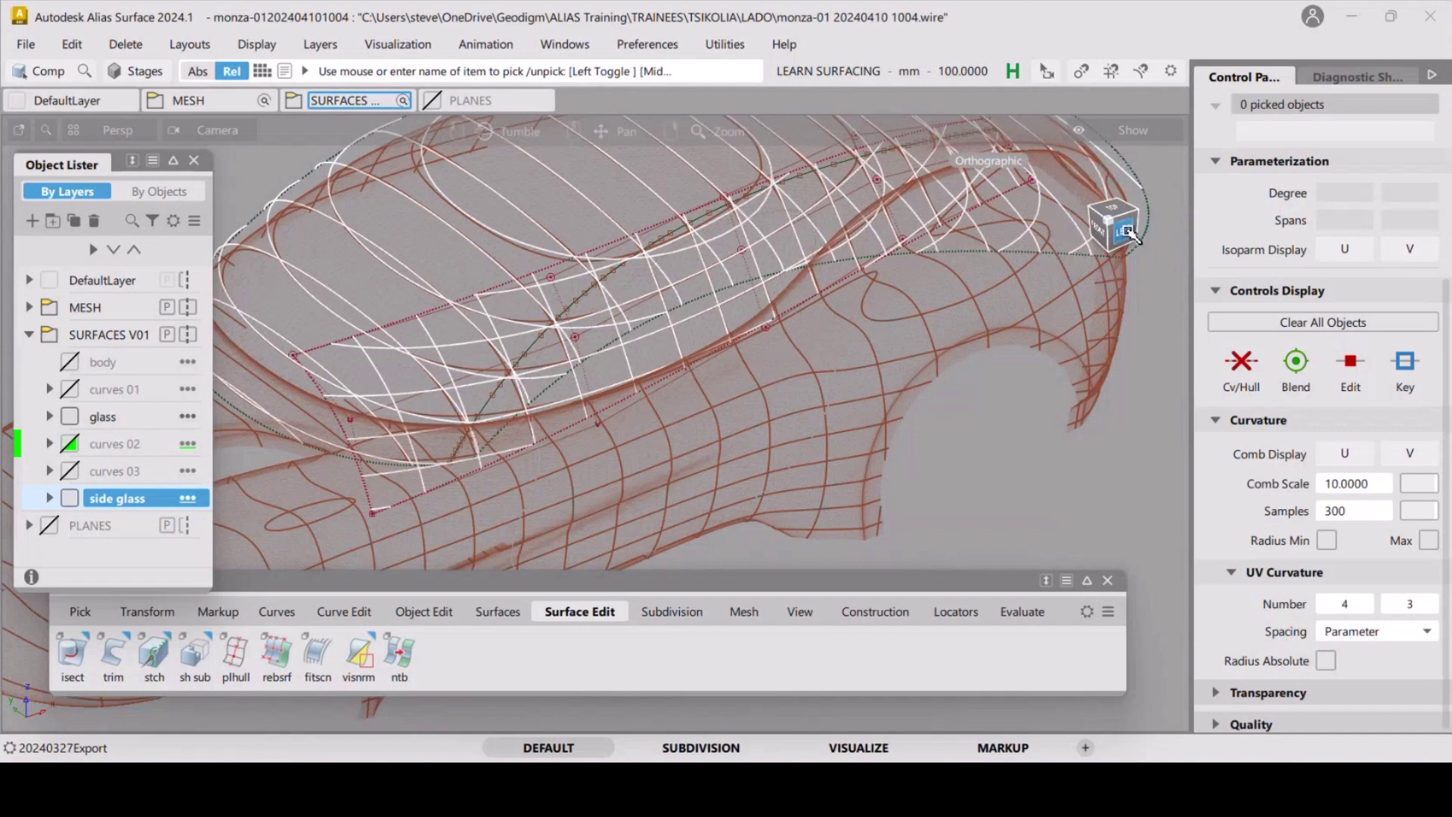
click(1128, 231)
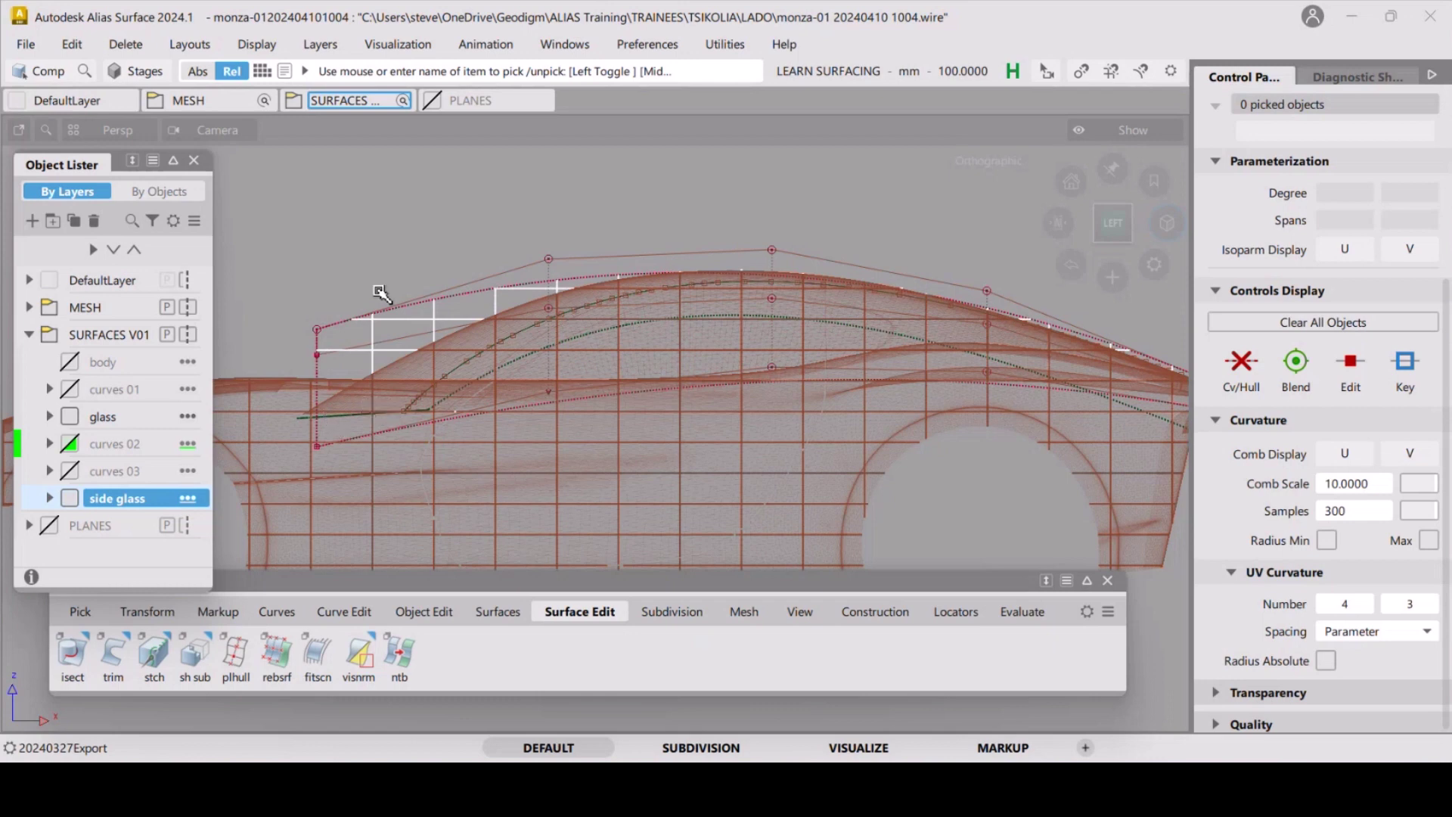
key(shift+alt)
alt+shift+drag(484, 369, 528, 367)
click(25, 43)
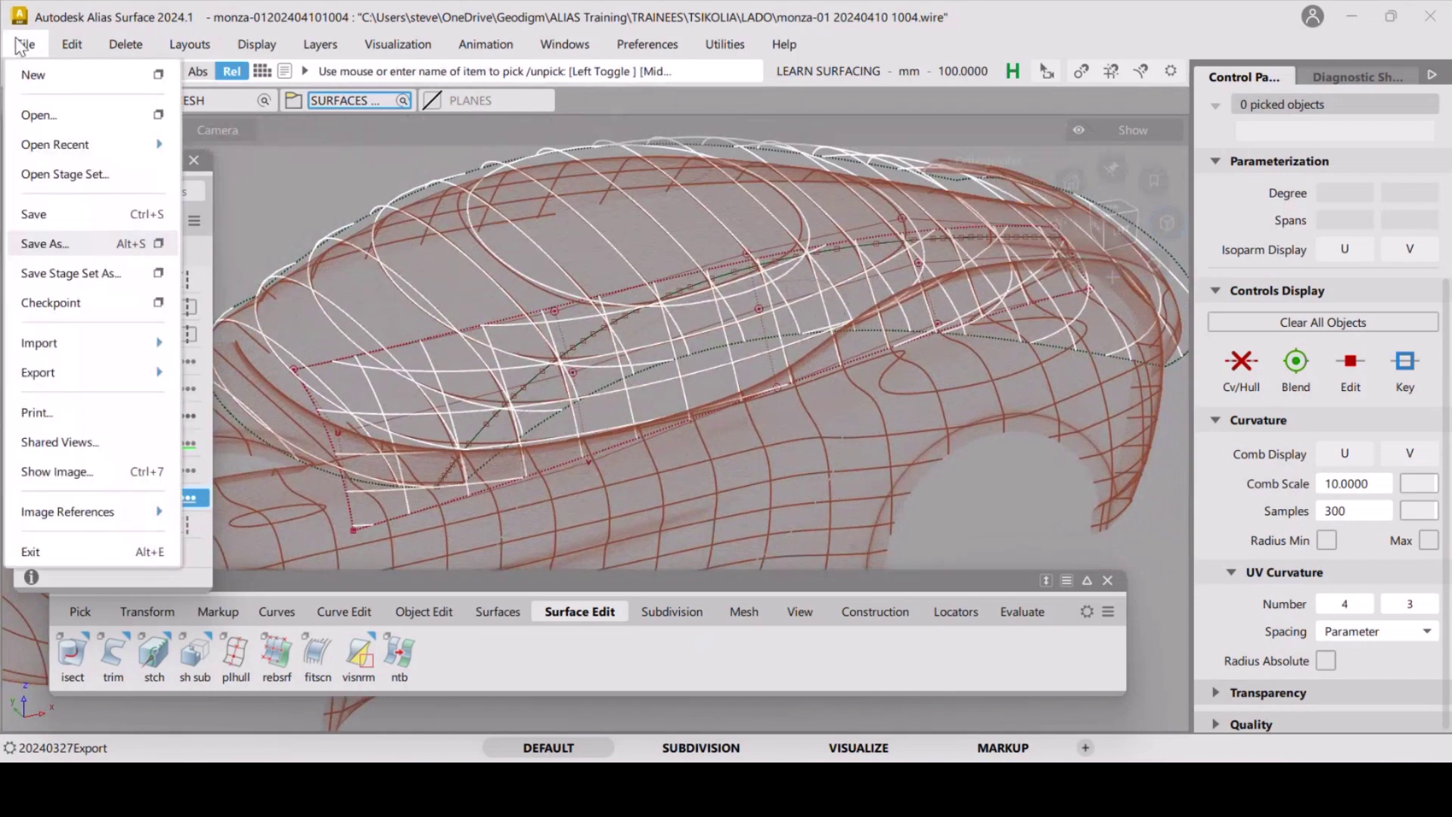
click(68, 249)
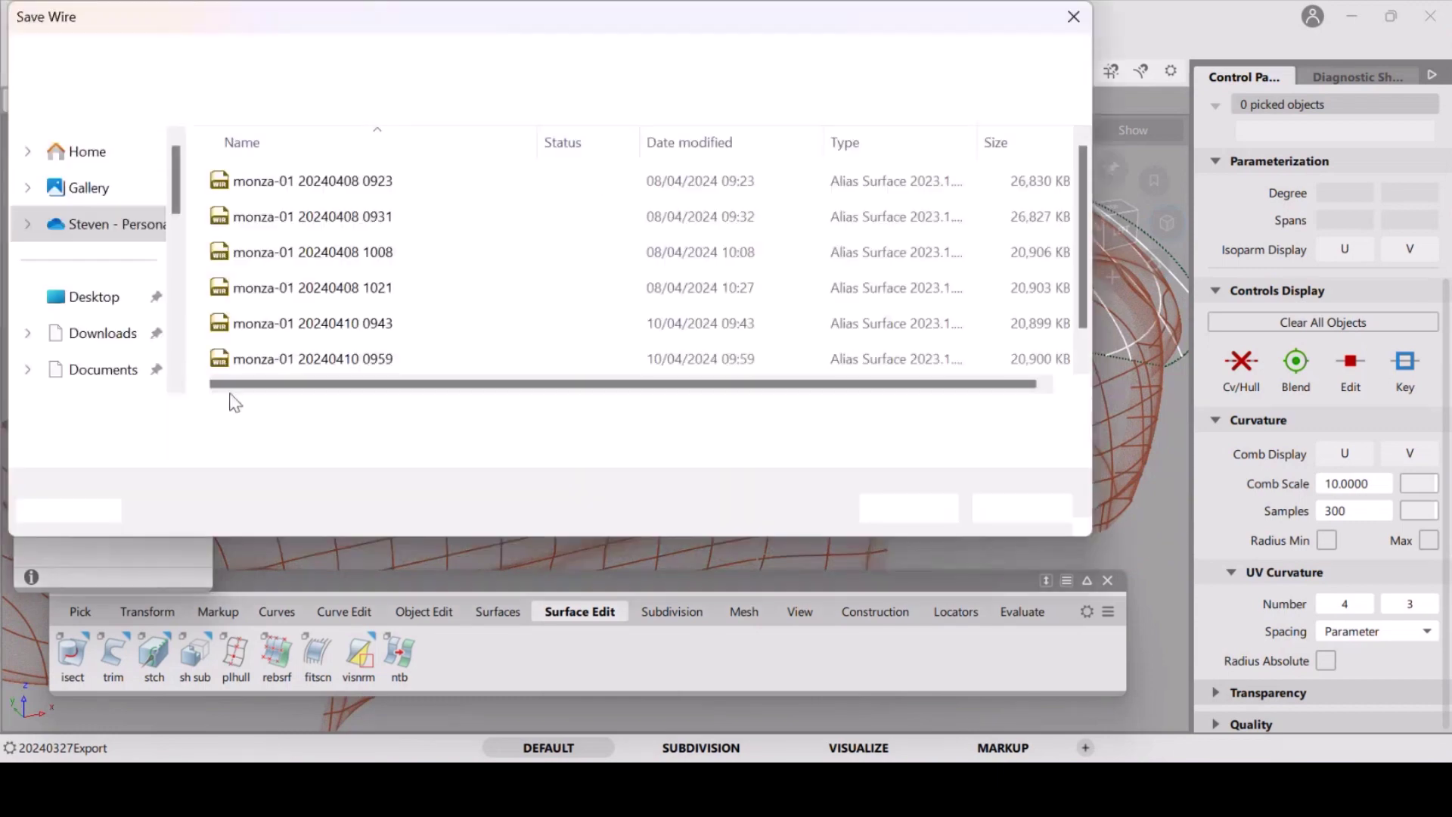
drag(299, 418, 373, 419)
text(1 20240410 101)
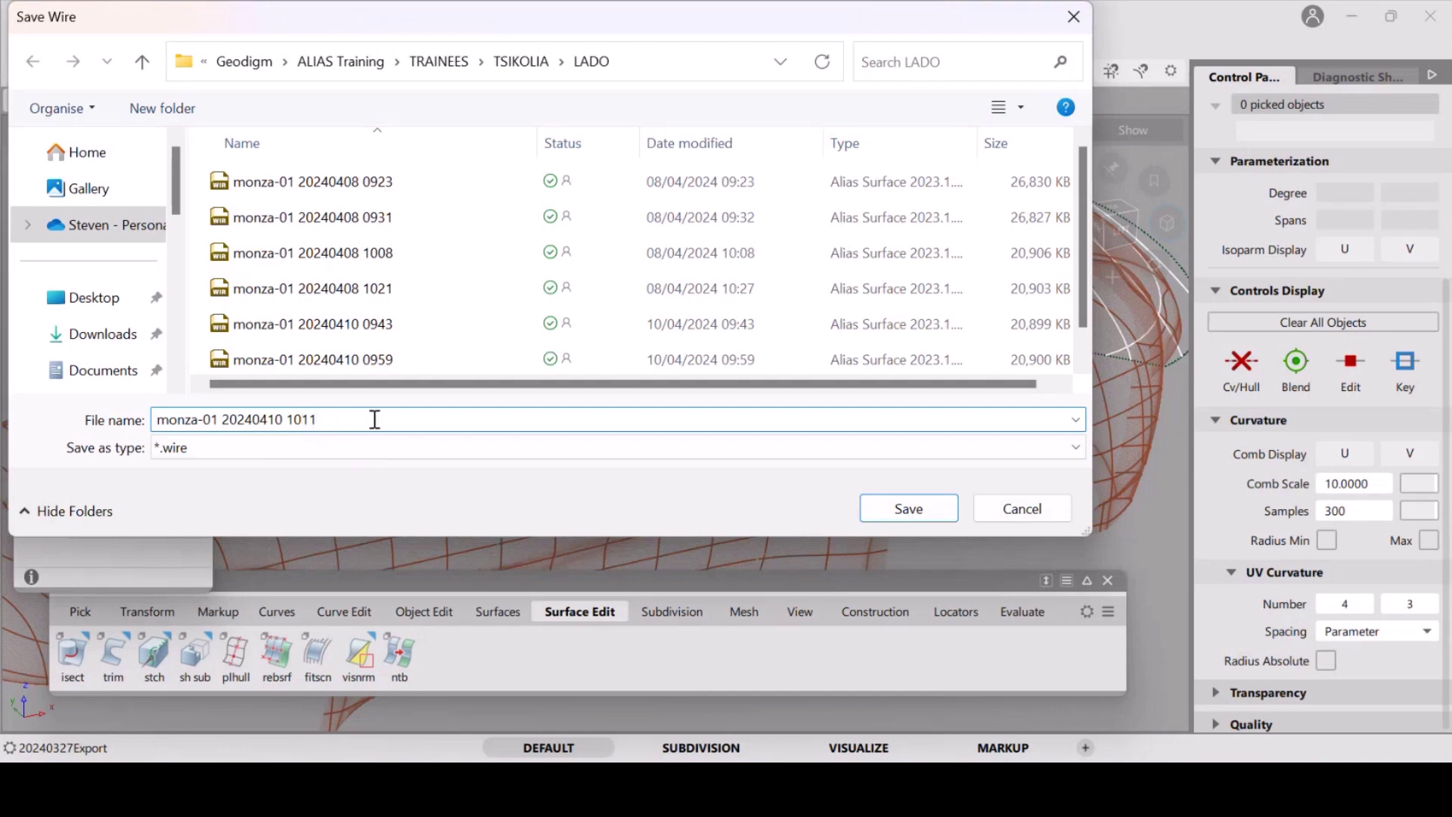
text(1)
key(Return)
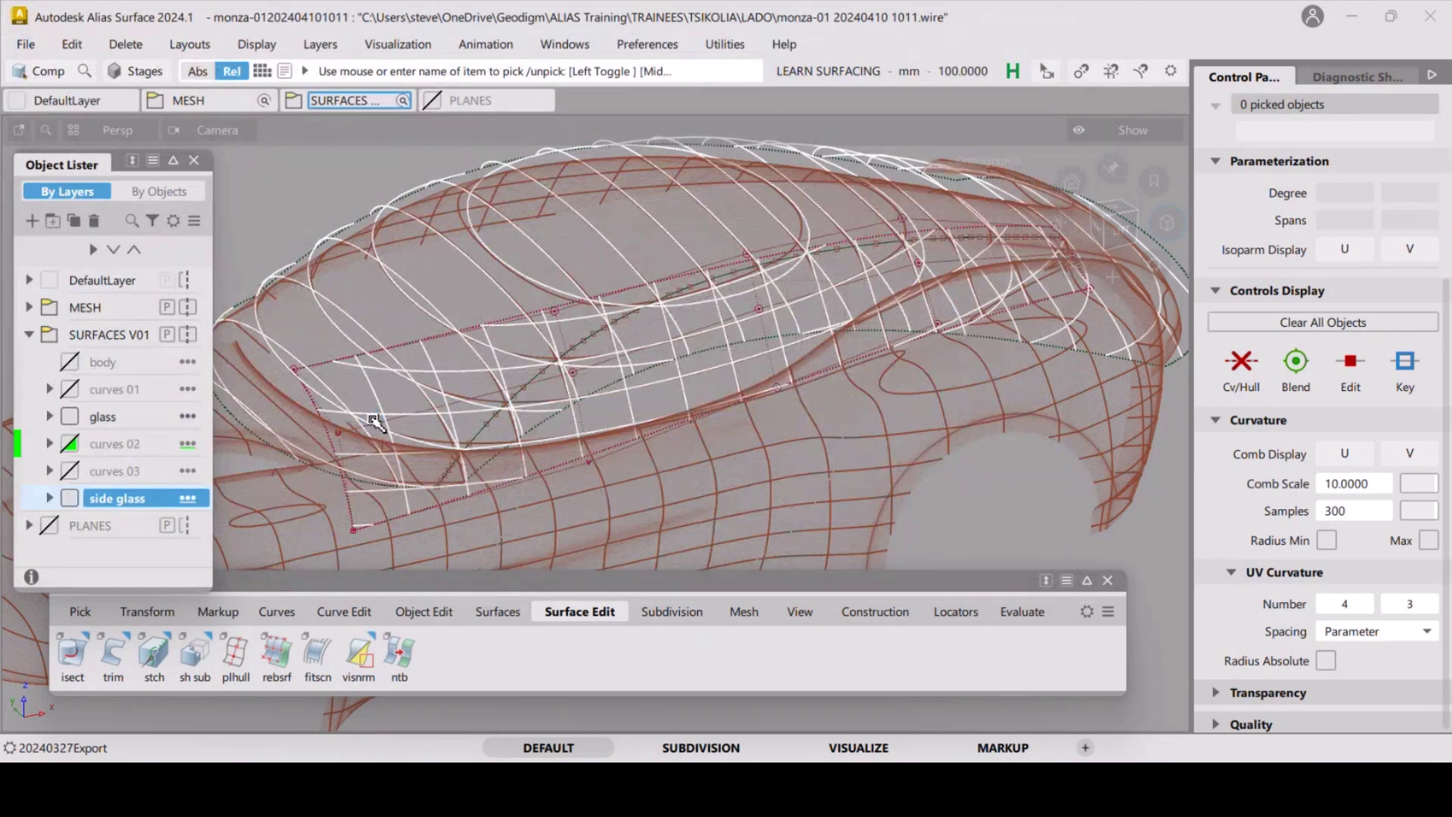
Pick the whole row of three CVs across the side glass's front end as a hull.
key(ctrl+shift+n)
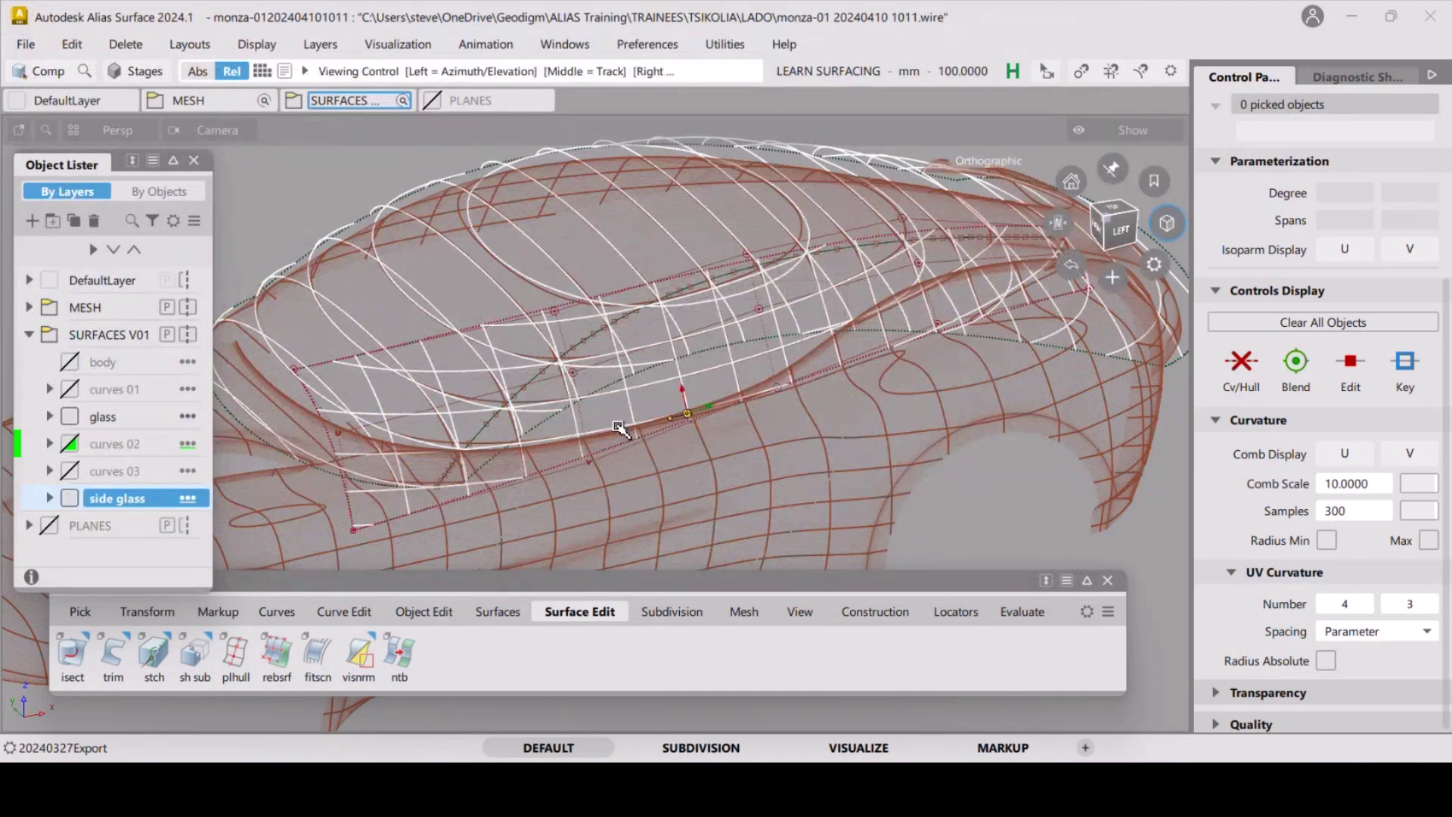
alt+shift+drag(605, 454, 703, 382)
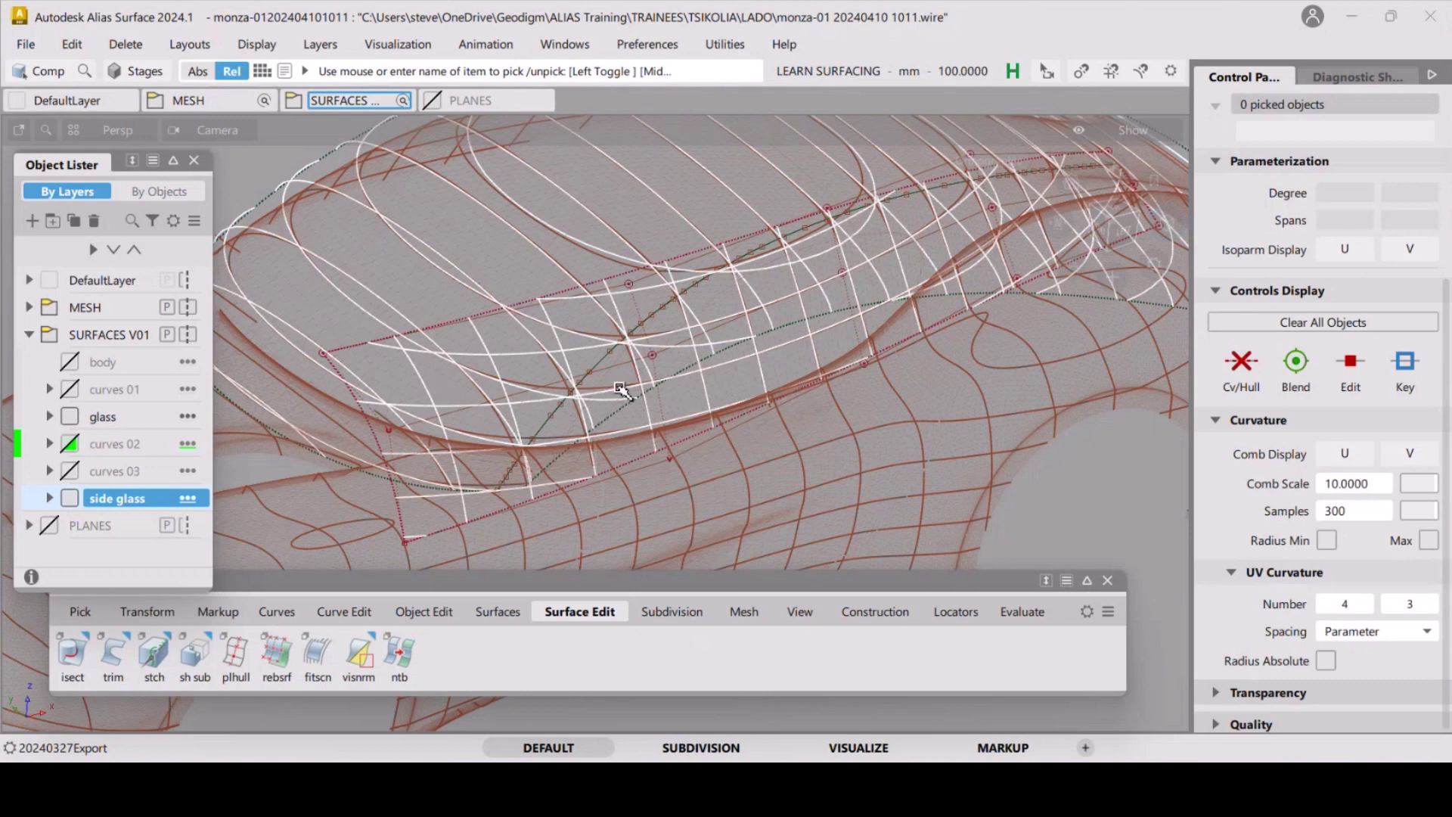
ctrl+shift+drag(620, 388, 566, 396)
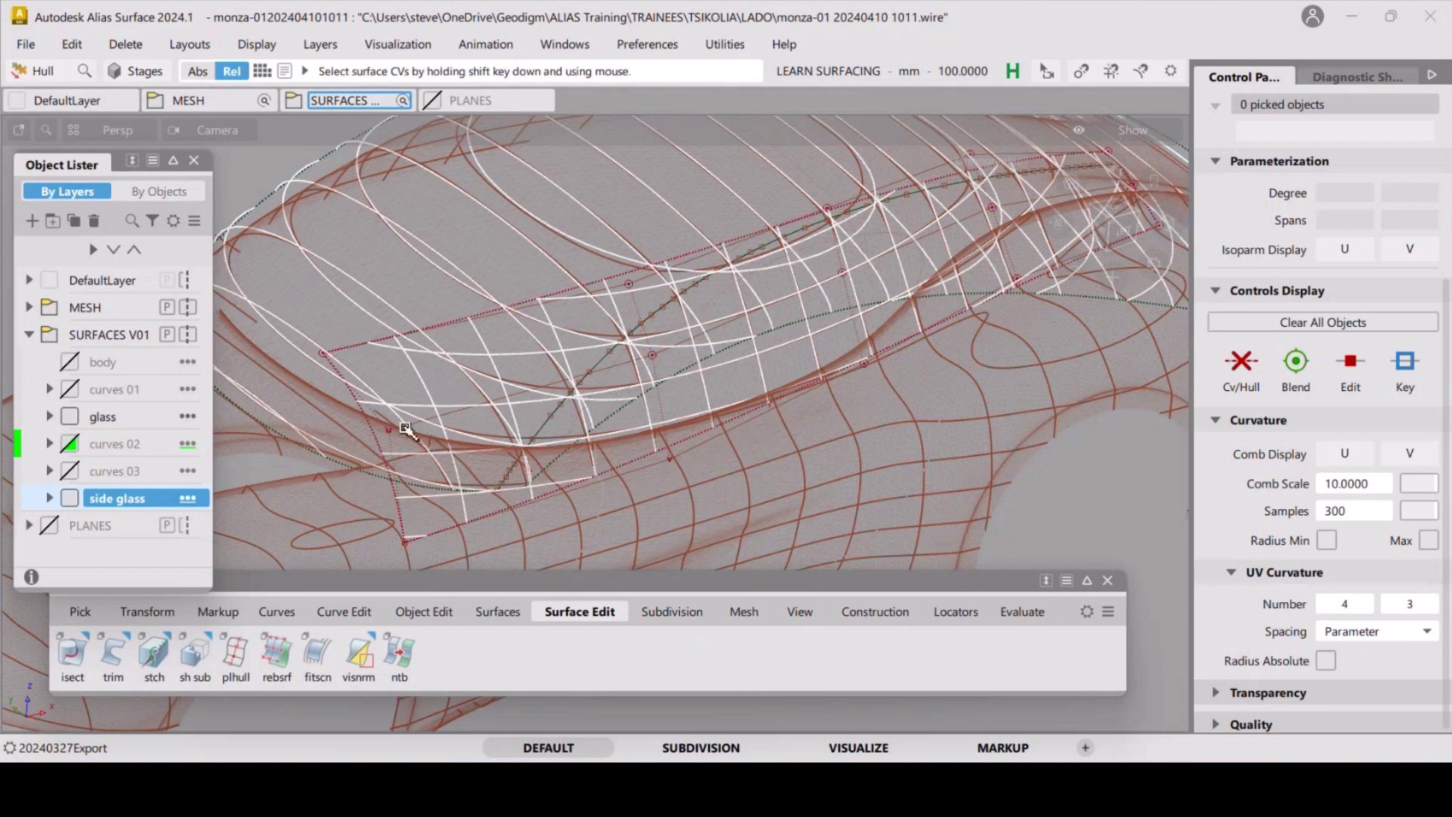
shift+click(362, 395)
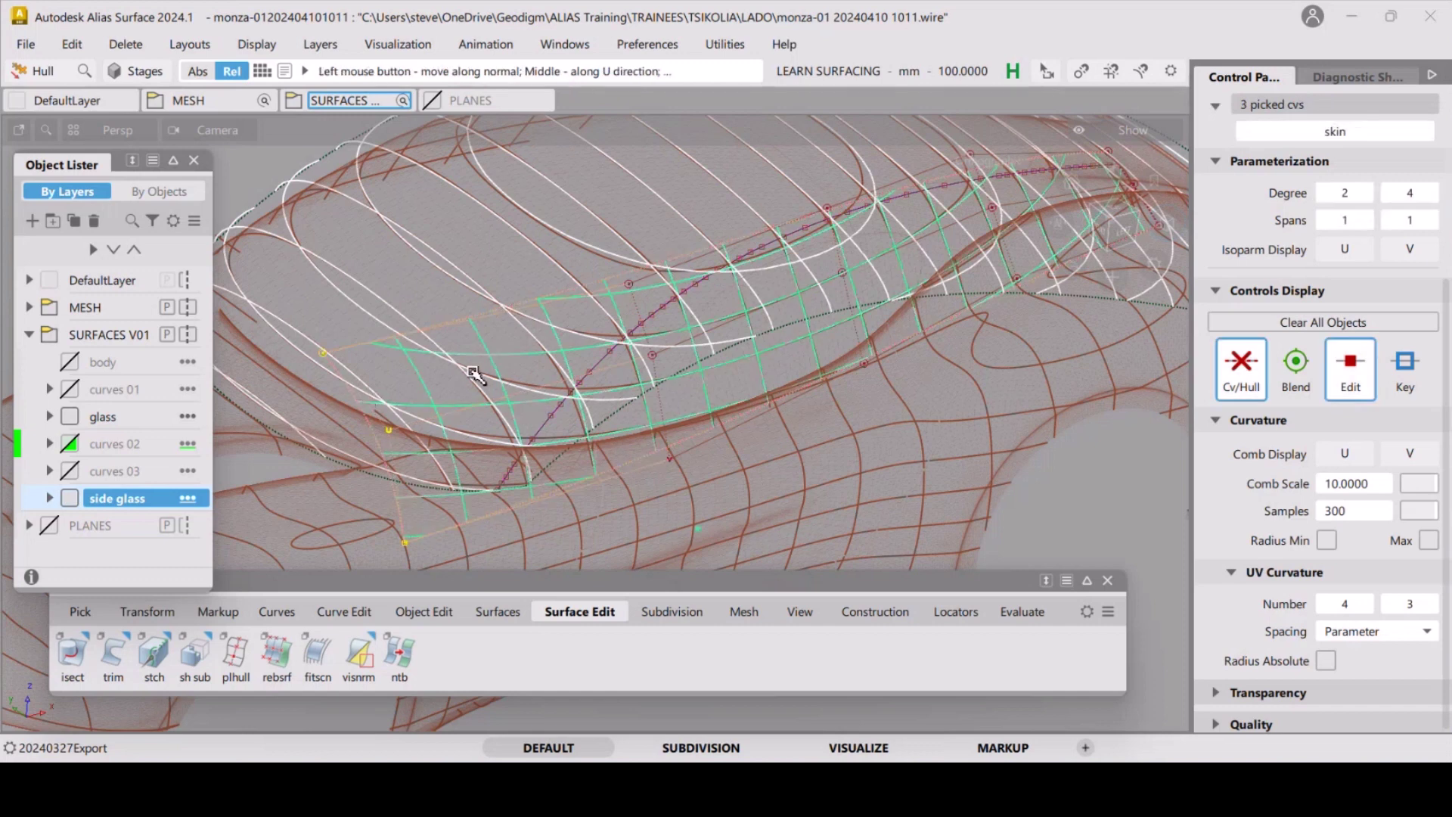
Try to move the picked front-end CV row lengthwise toward the middle of the side glass in XYZ mode.
ctrl+shift+drag(475, 374, 484, 382)
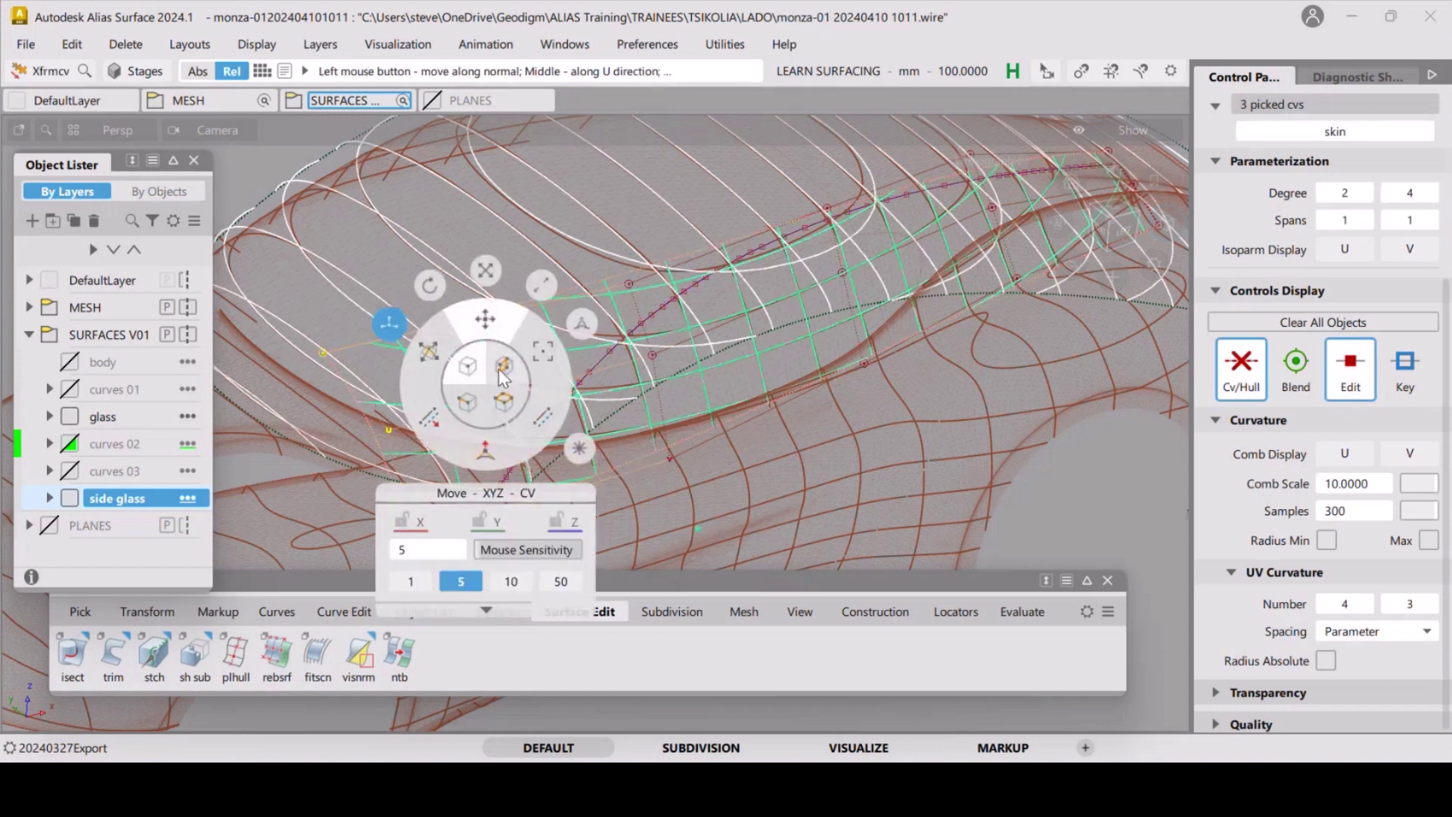
click(500, 368)
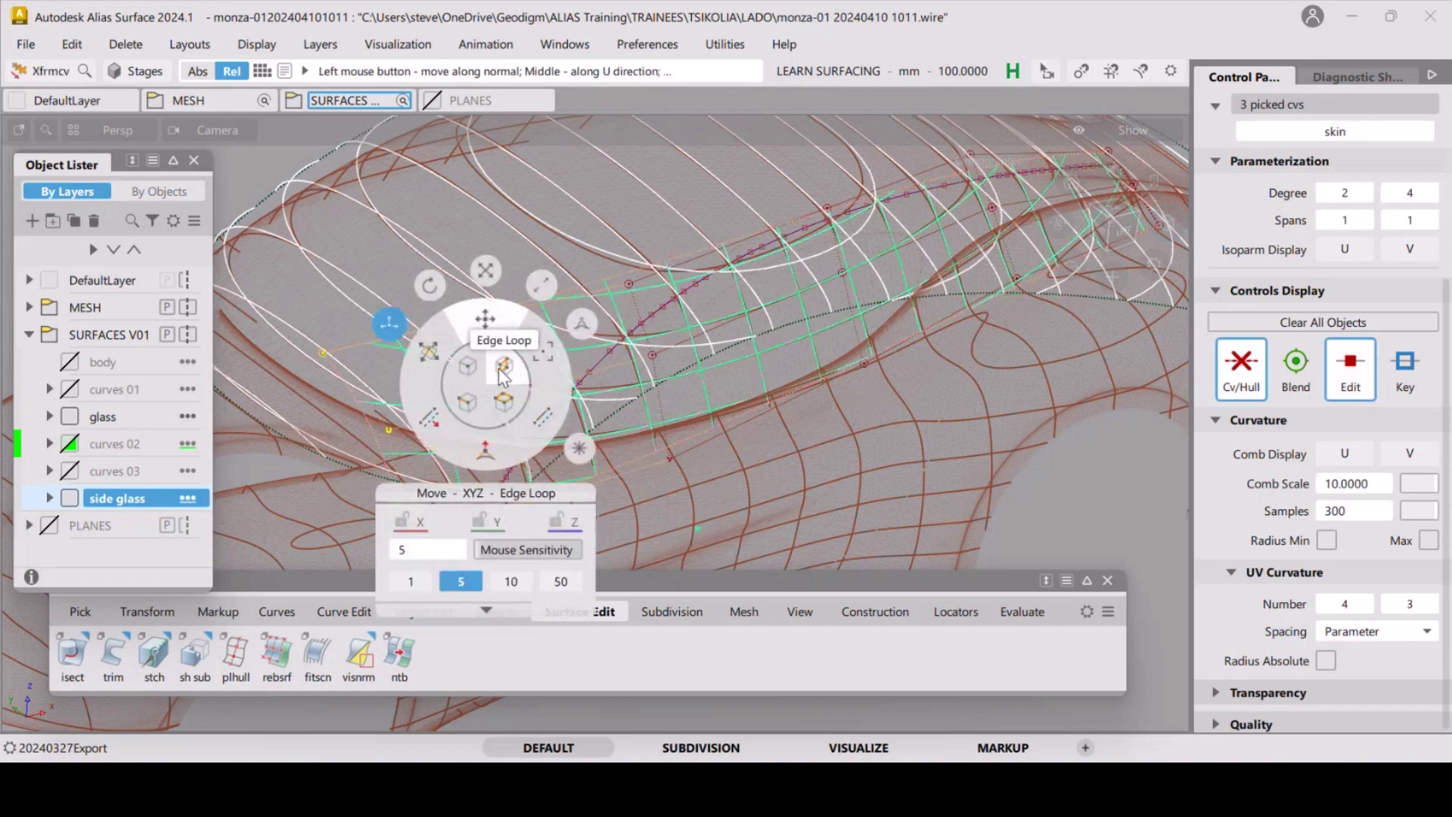
click(506, 317)
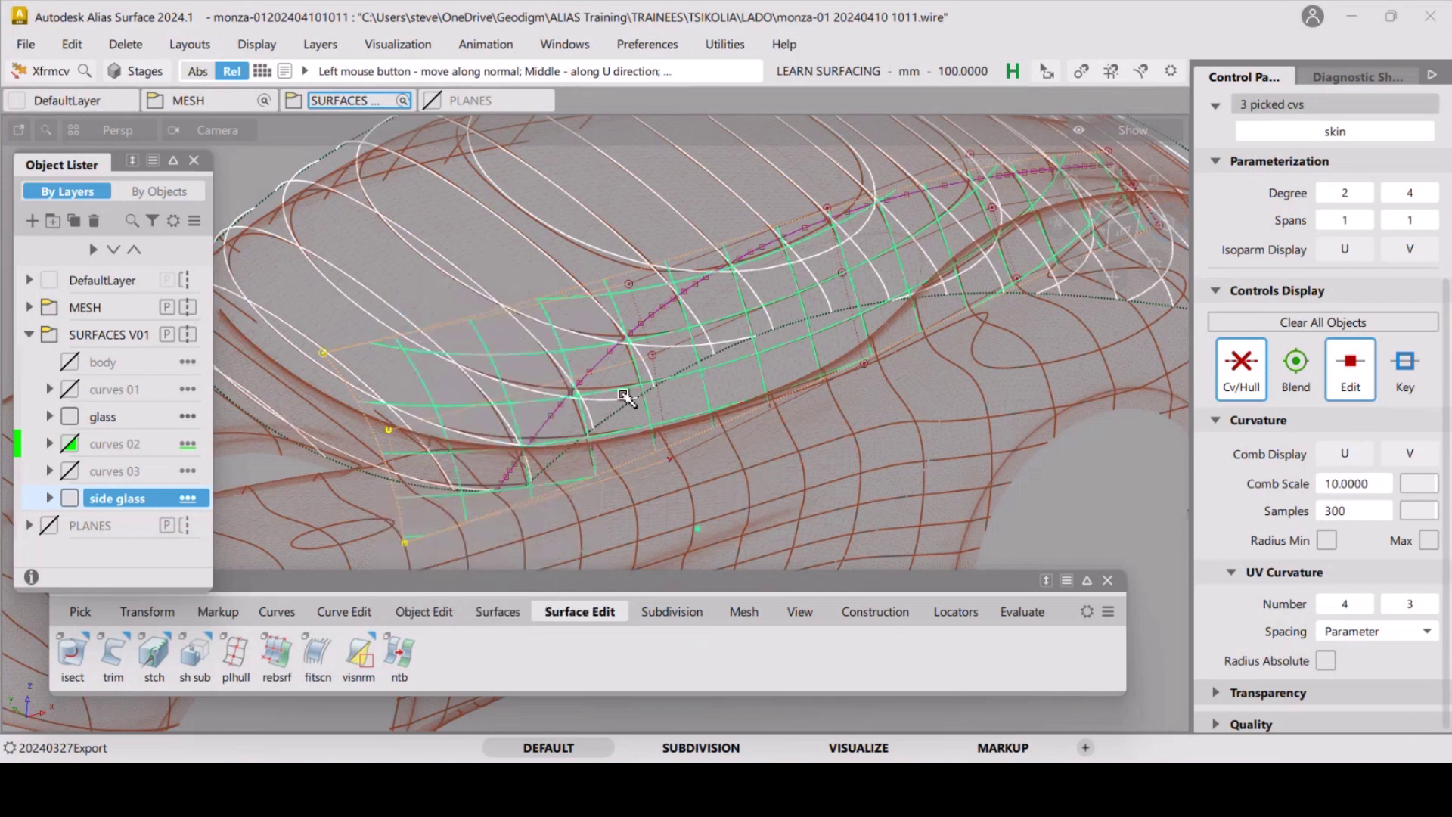
drag(720, 493, 1048, 347)
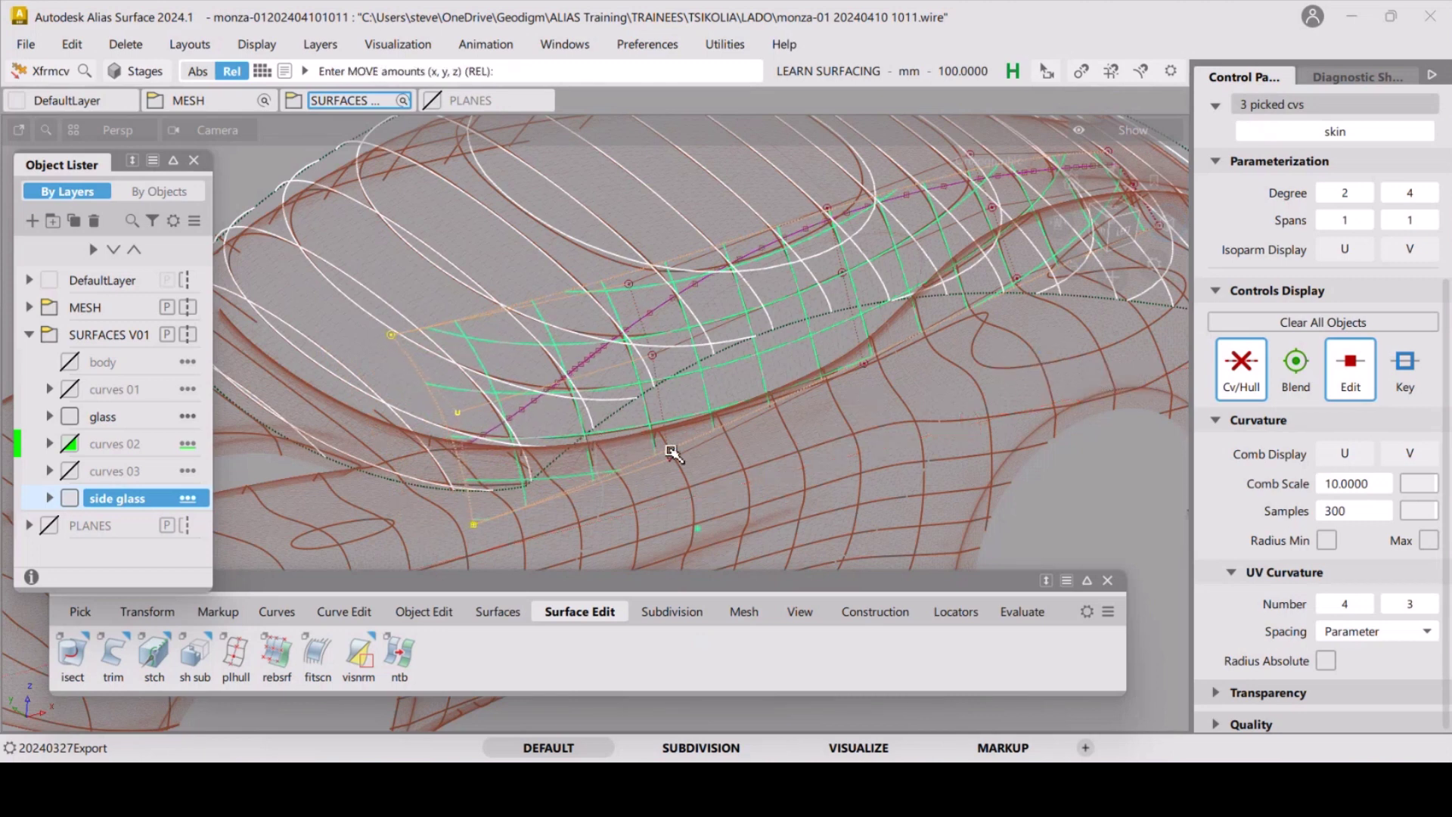
key(ctrl+z)
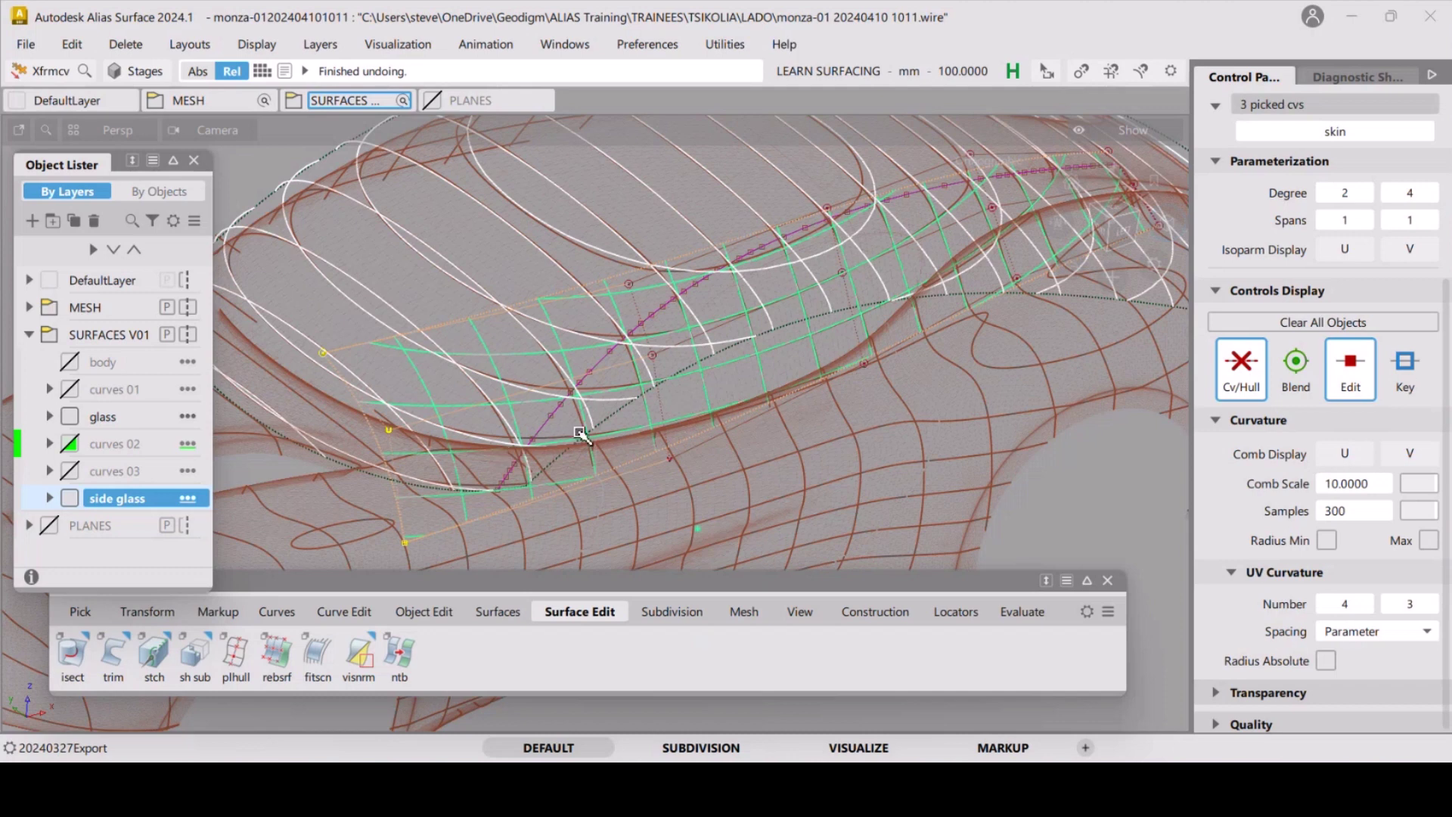
Slide the side glass's front-end CV row inward along its hulls with Transform CV, and shift the row in Y using XYZ mode.
ctrl+shift+right_drag(433, 416, 375, 386)
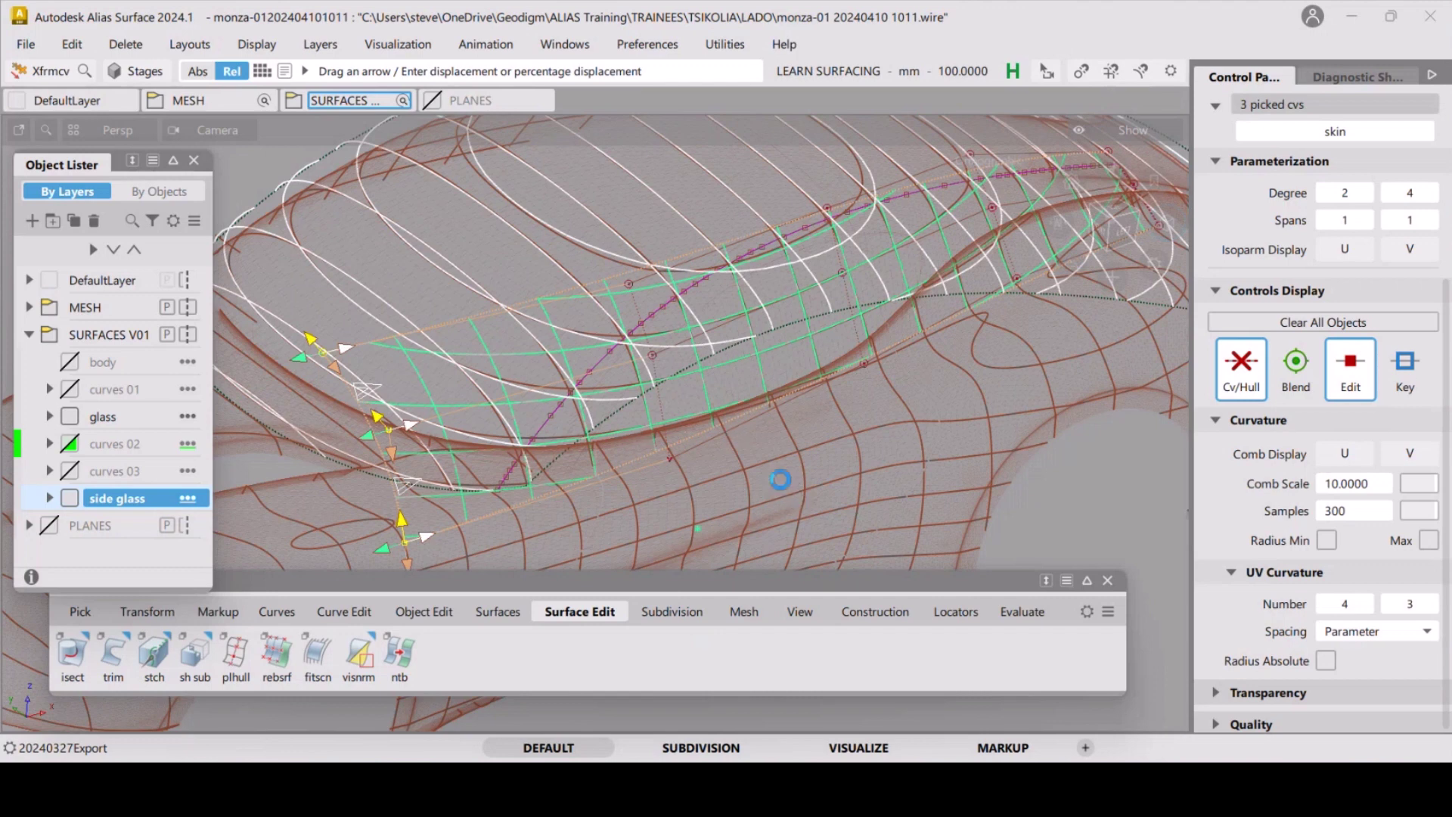
drag(783, 480, 954, 419)
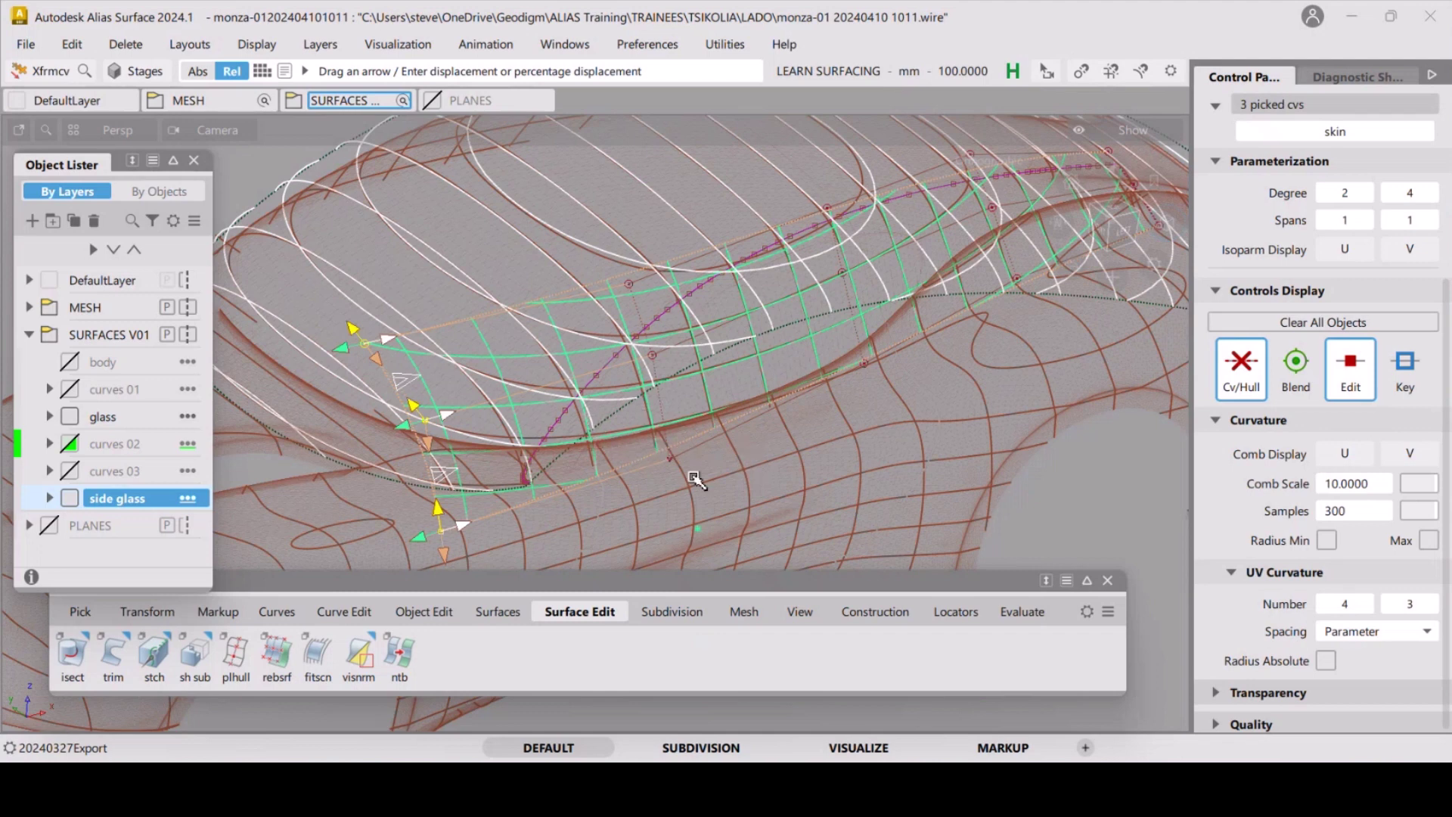
right_click(765, 475)
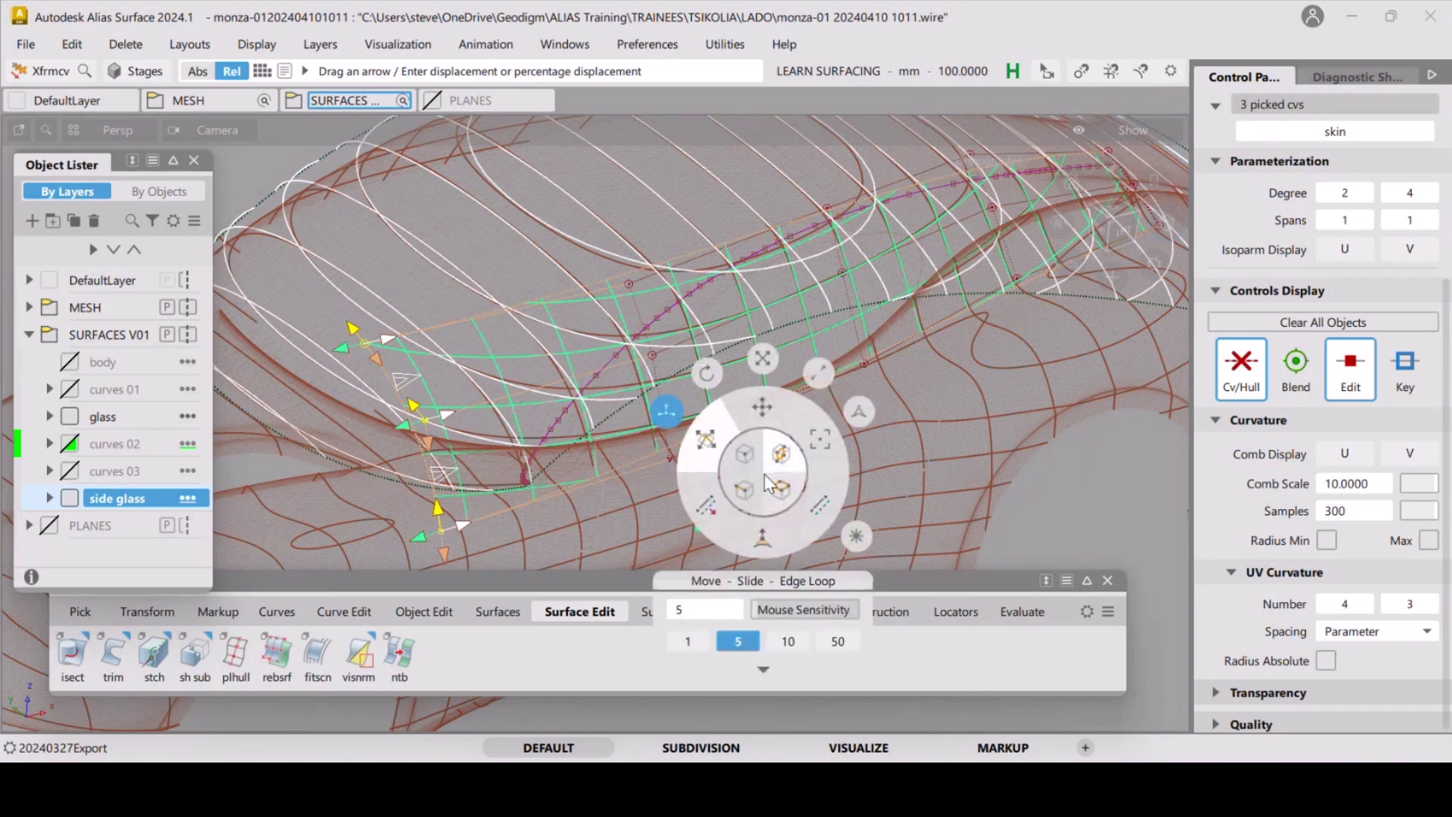
click(763, 411)
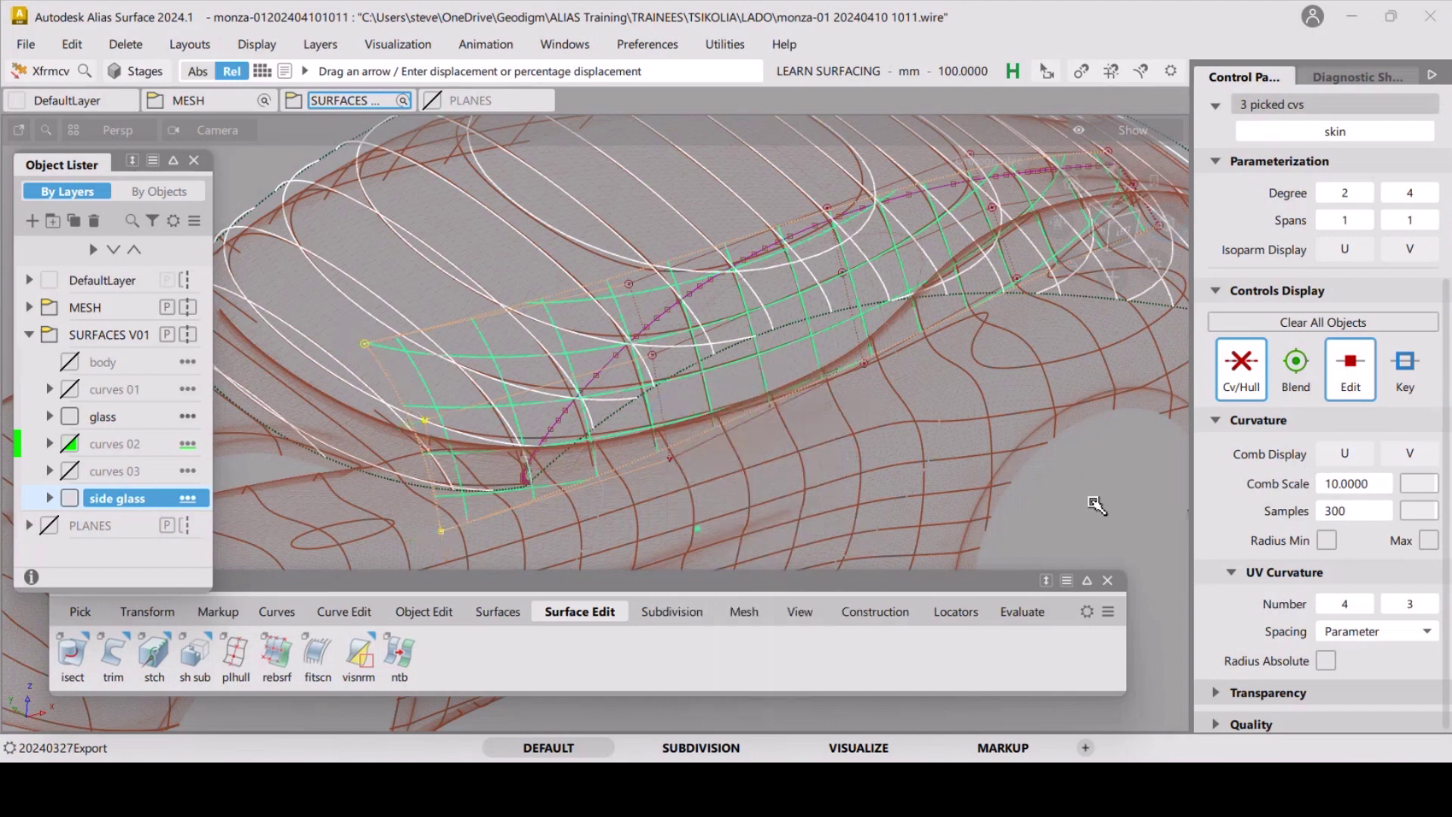
middle_drag(1112, 507, 1087, 500)
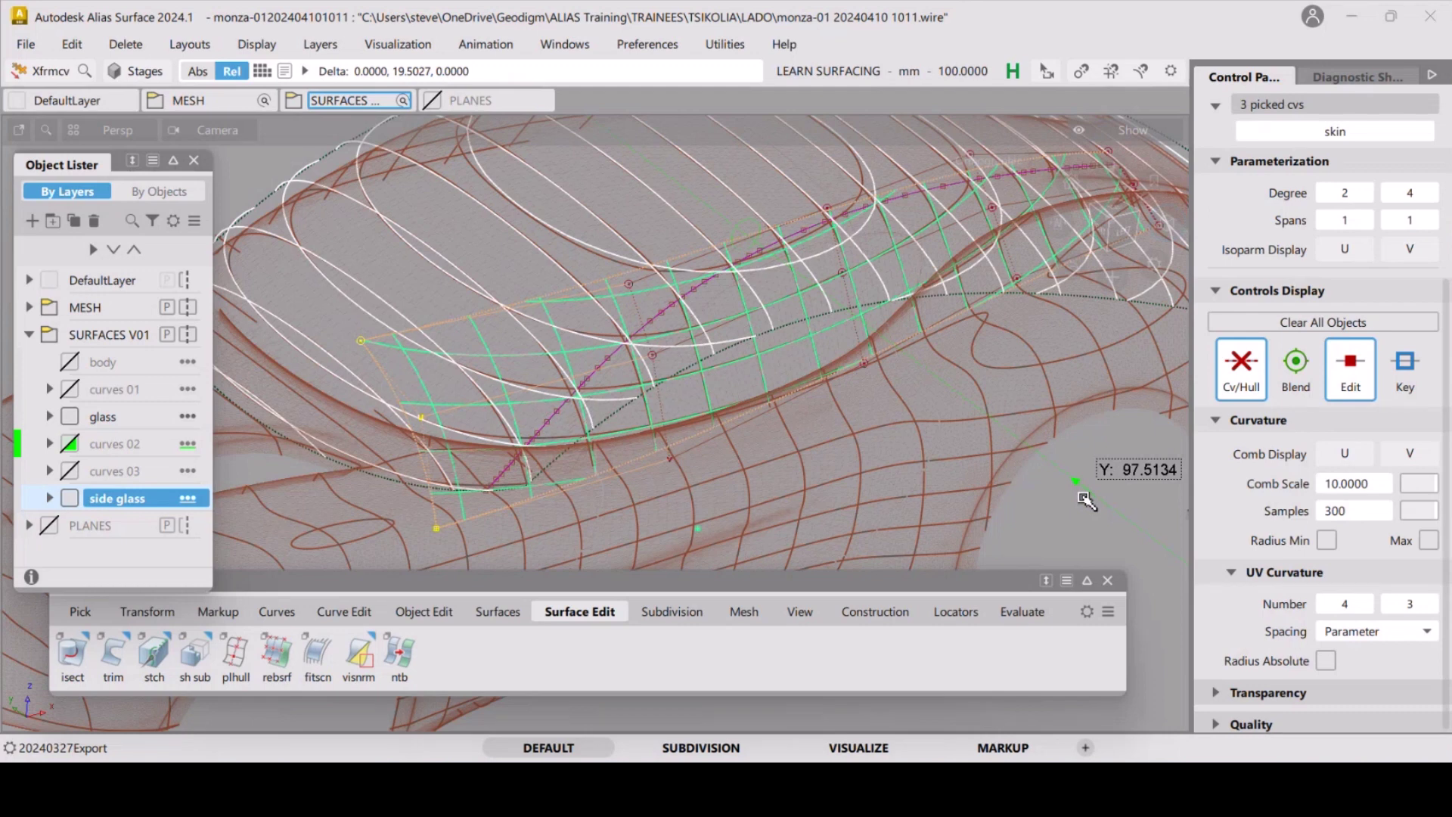
middle_drag(1086, 500, 1080, 496)
Examine the shaded side glass's fit to the mesh and its intersection with the main glass from the left, back and above.
key(shift+alt)
alt+shift+drag(723, 369, 681, 385)
click(1120, 238)
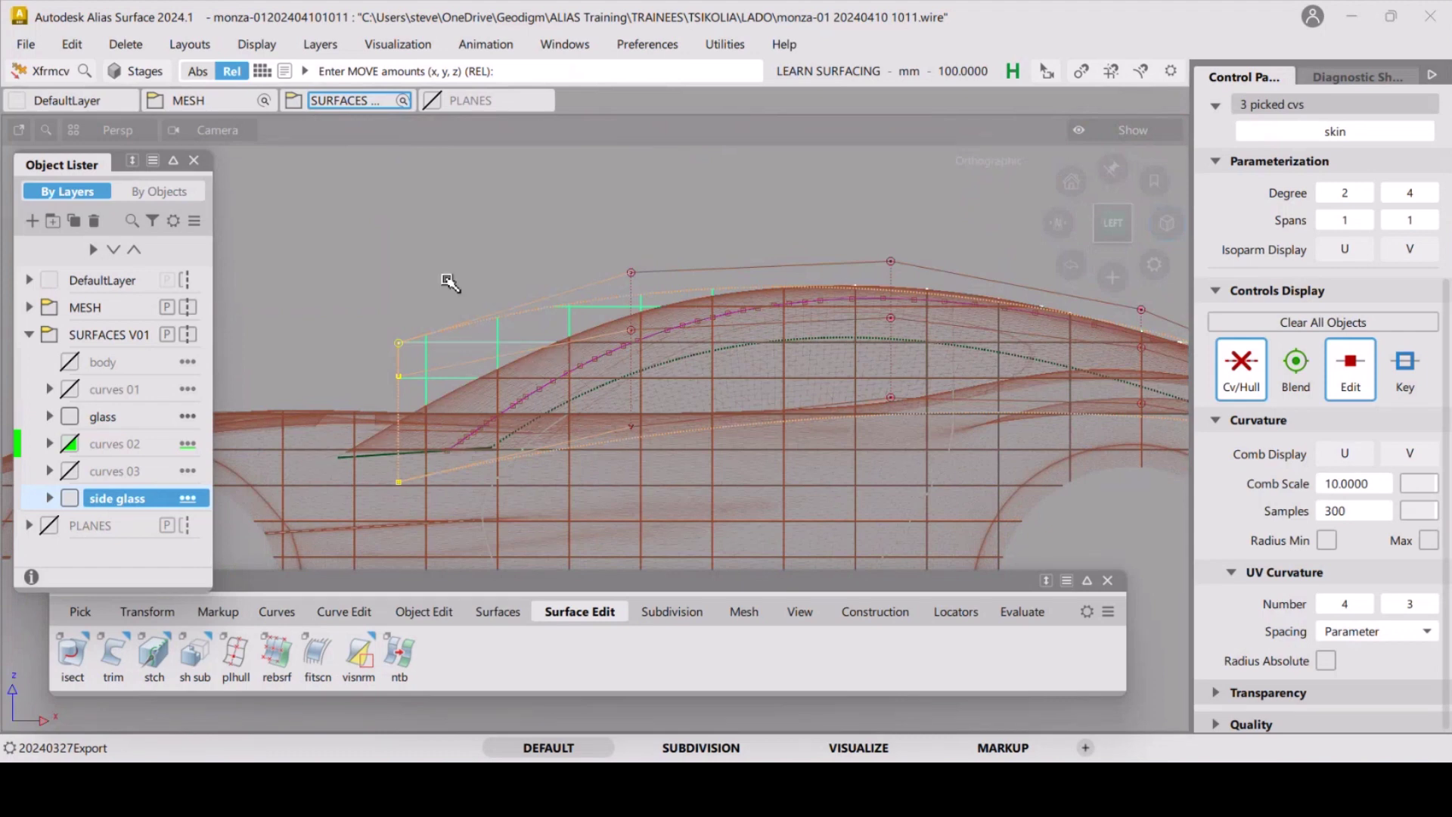
key(shift+alt)
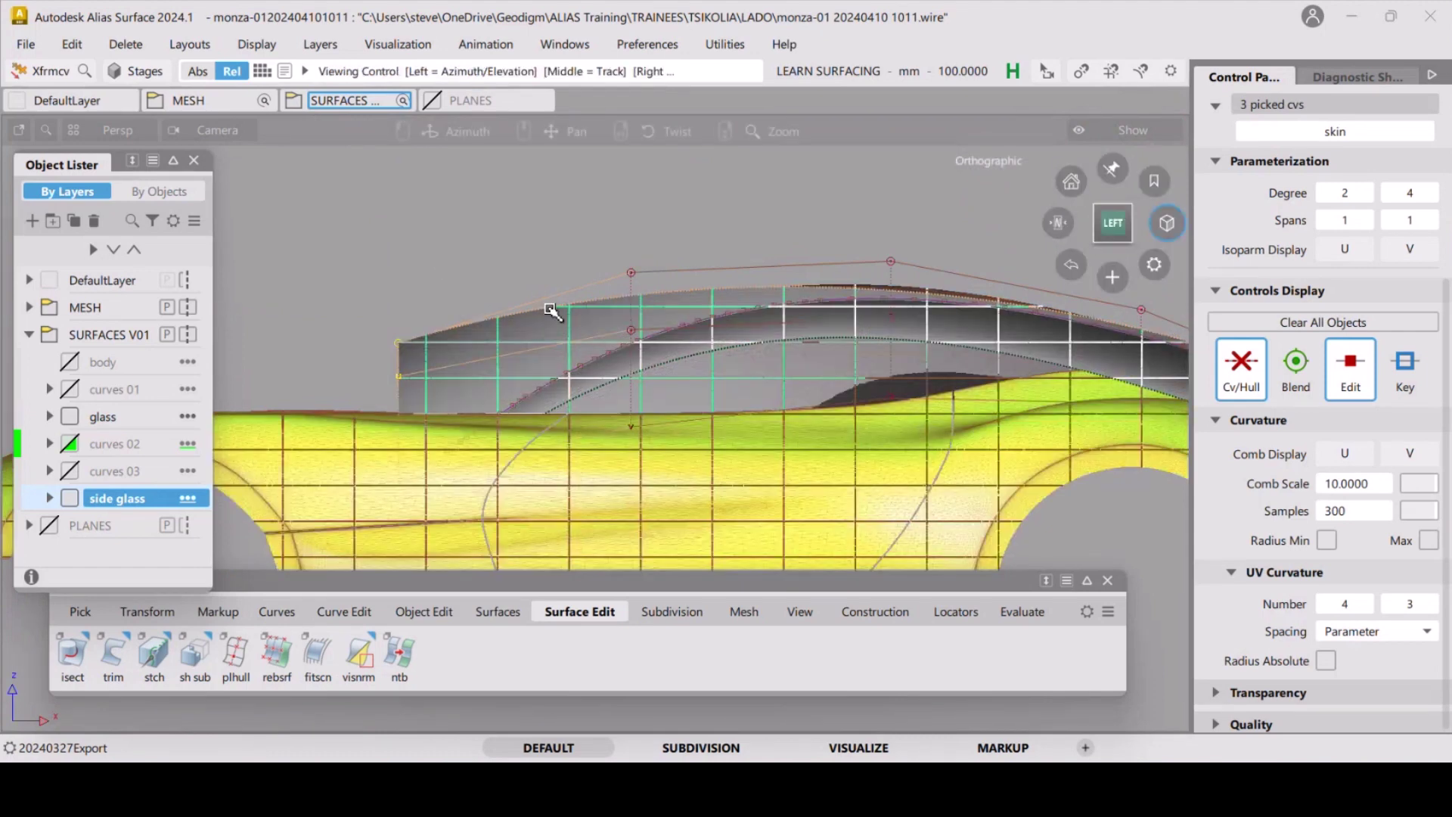
mouse_move(476, 259)
alt+shift+mouse_down()
mouse_move(697, 399)
mouse_move(665, 271)
alt+shift+mouse_up()
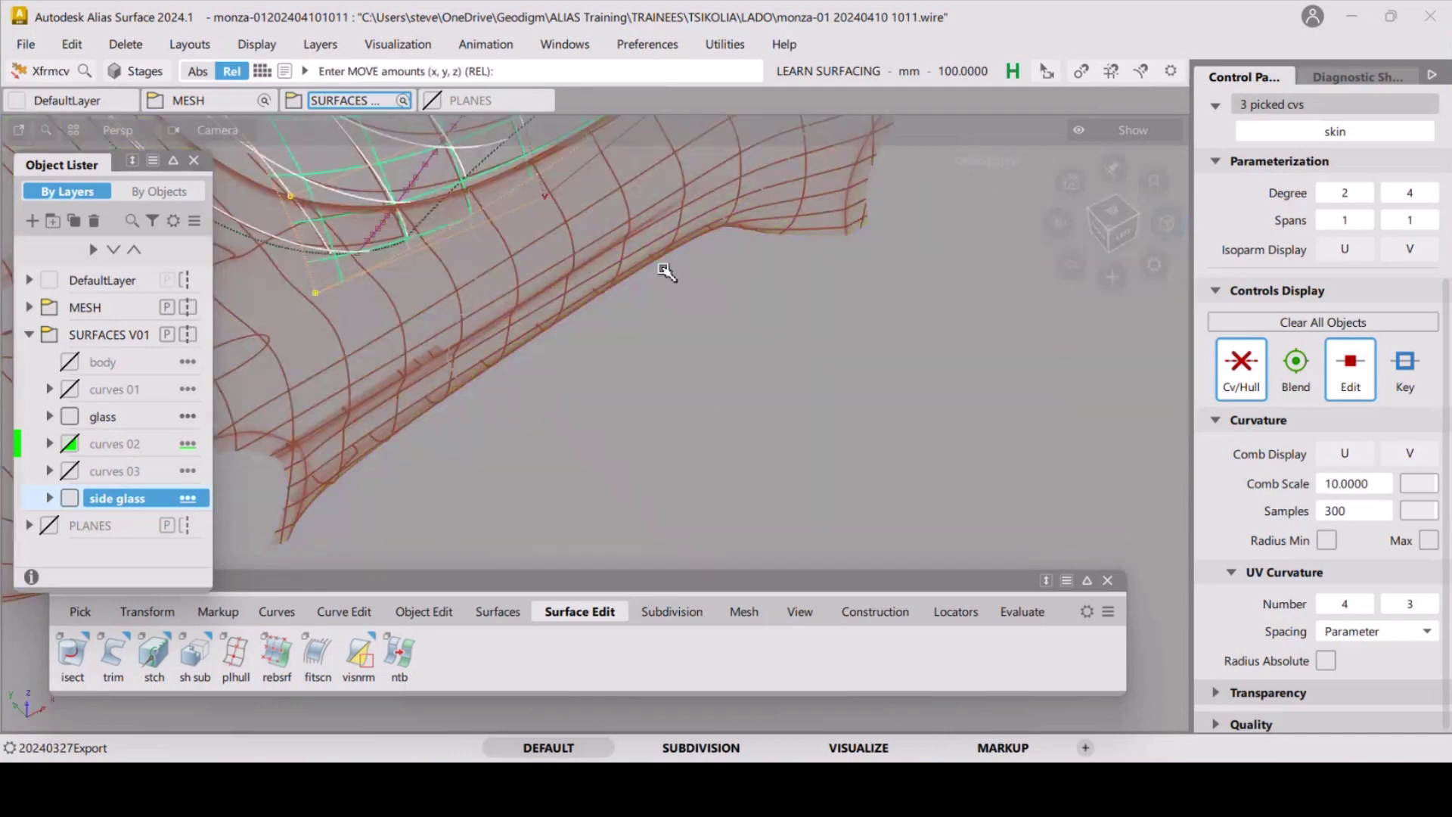
alt+shift+drag(671, 327, 770, 386)
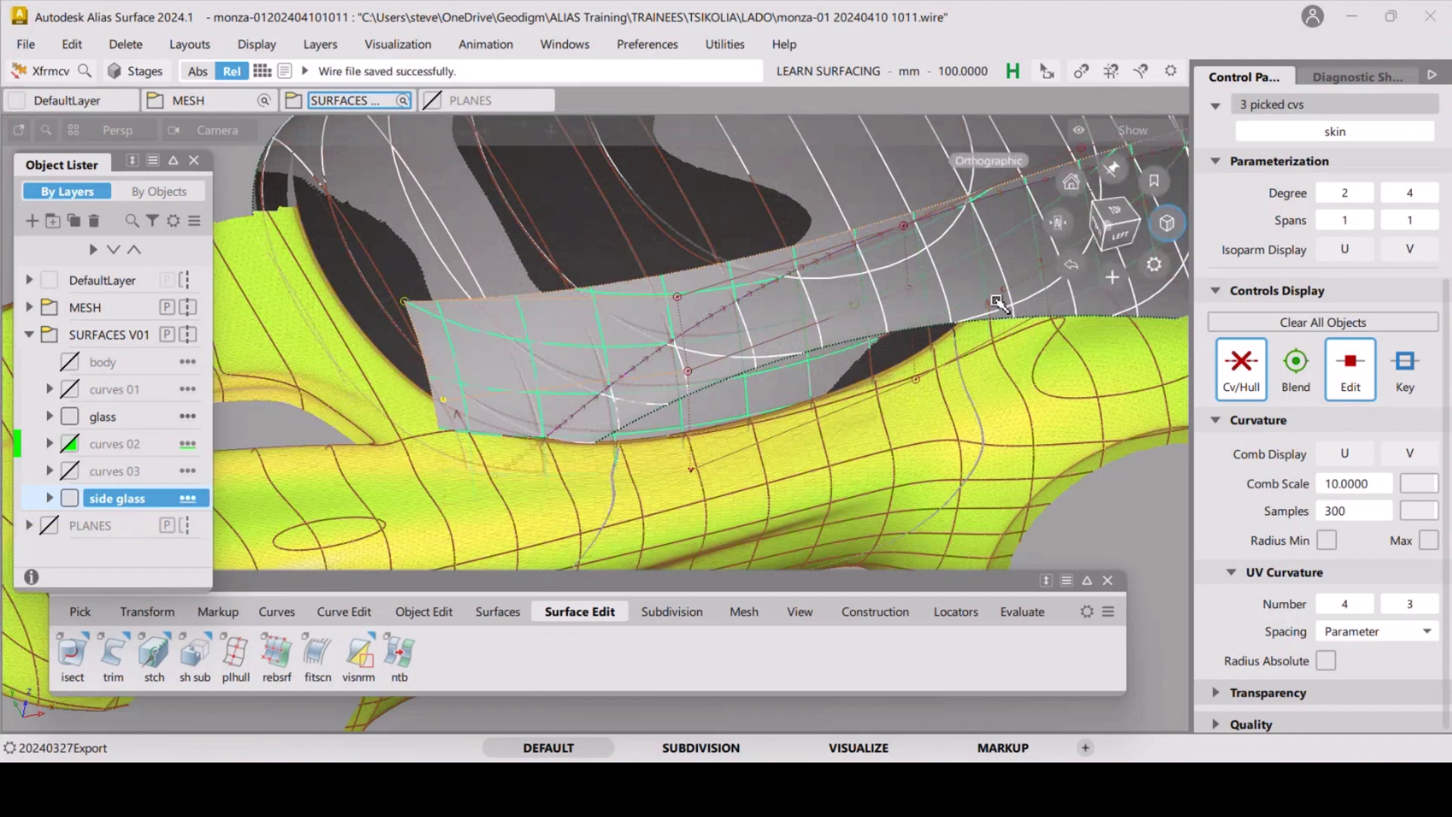
alt+shift+drag(999, 302, 708, 333)
alt+shift+right_drag(708, 333, 730, 306)
alt+shift+drag(730, 306, 735, 299)
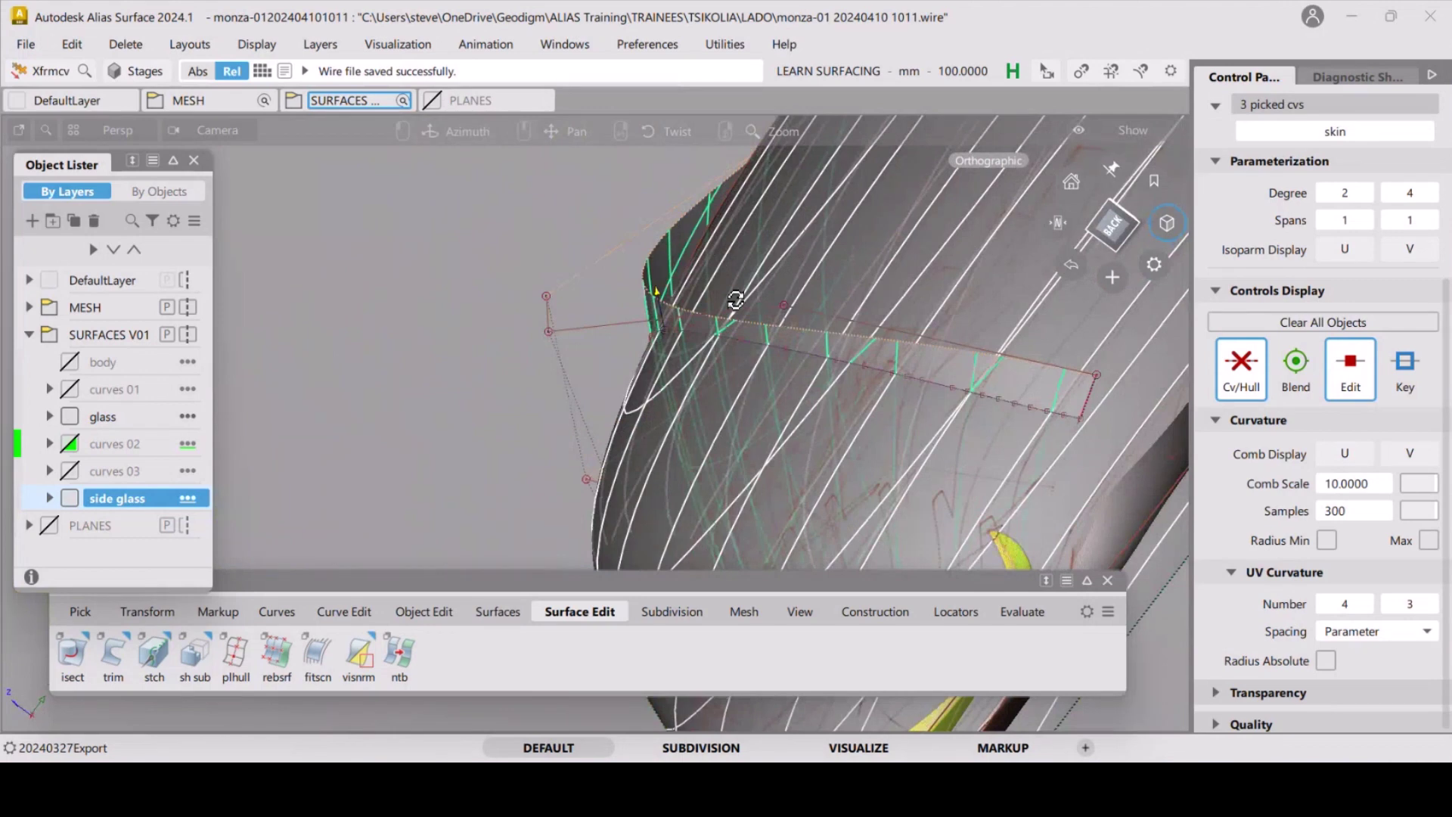
alt+shift+drag(736, 299, 823, 445)
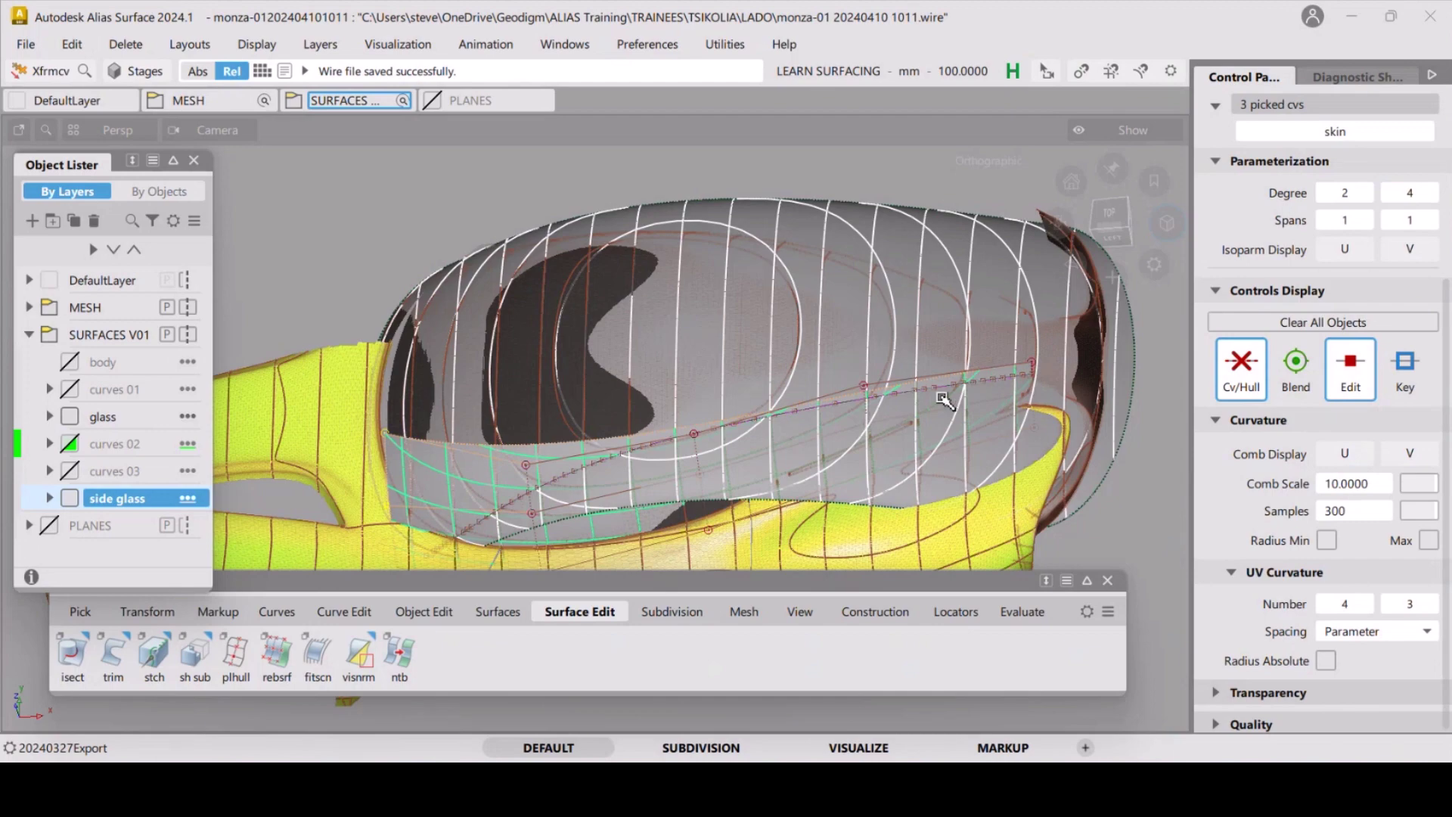
Turn on the Y axis aligned cross sections alongside the X and Z ones, and close the Cross Section Editor.
alt+shift+drag(944, 395, 870, 372)
key(ctrl+s)
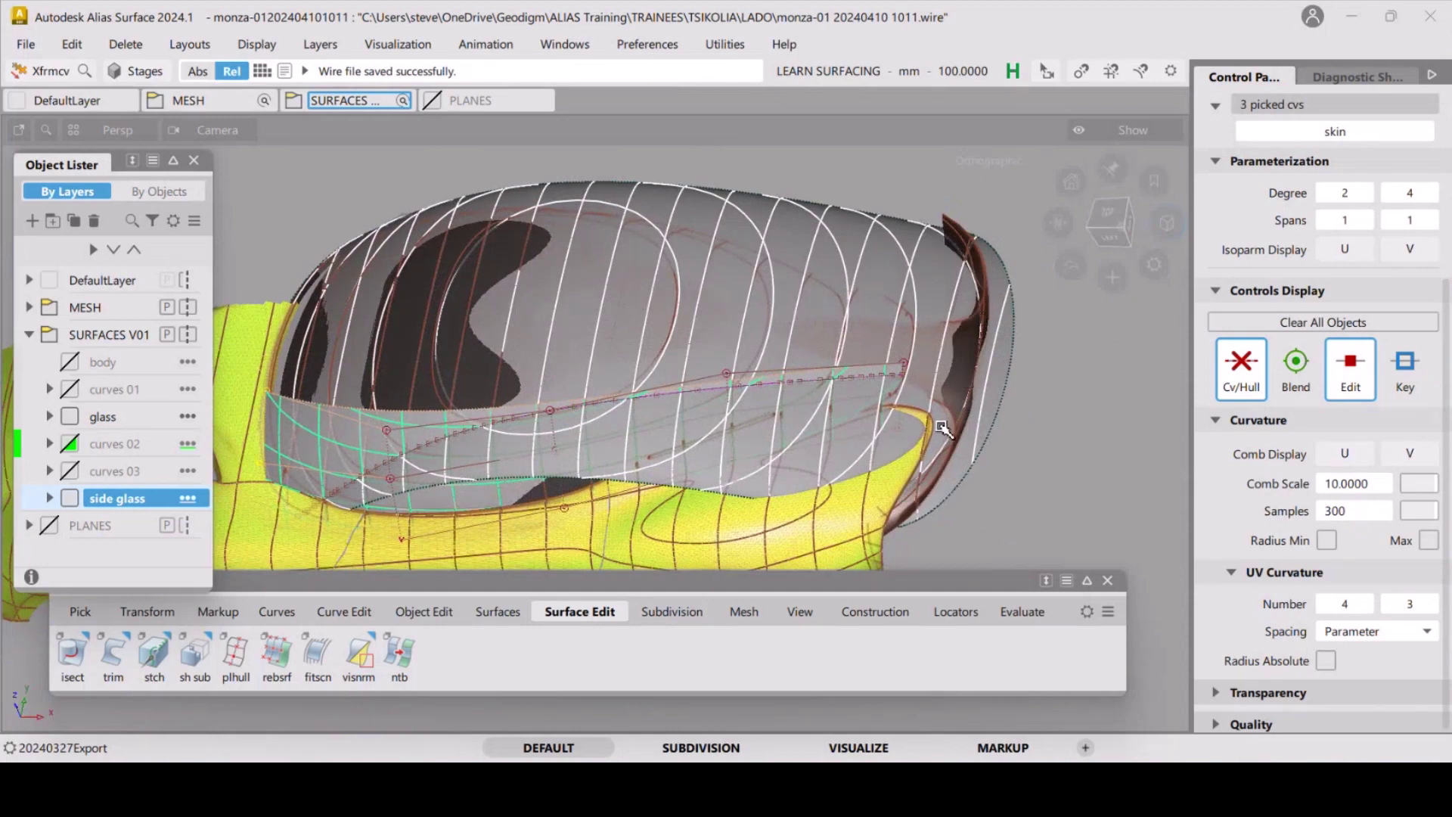
alt+shift+drag(944, 429, 983, 387)
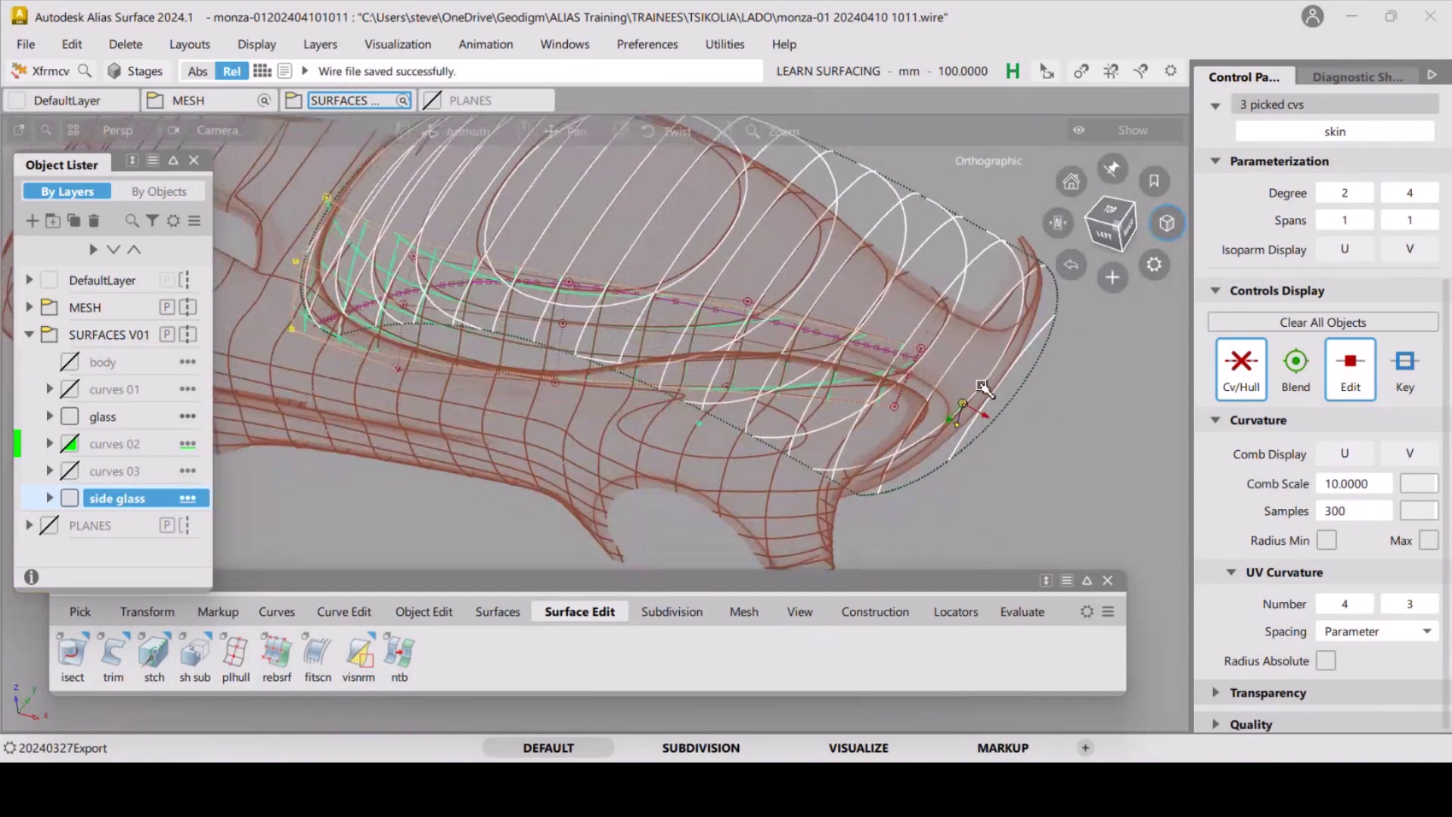
alt+shift+right_drag(983, 387, 869, 408)
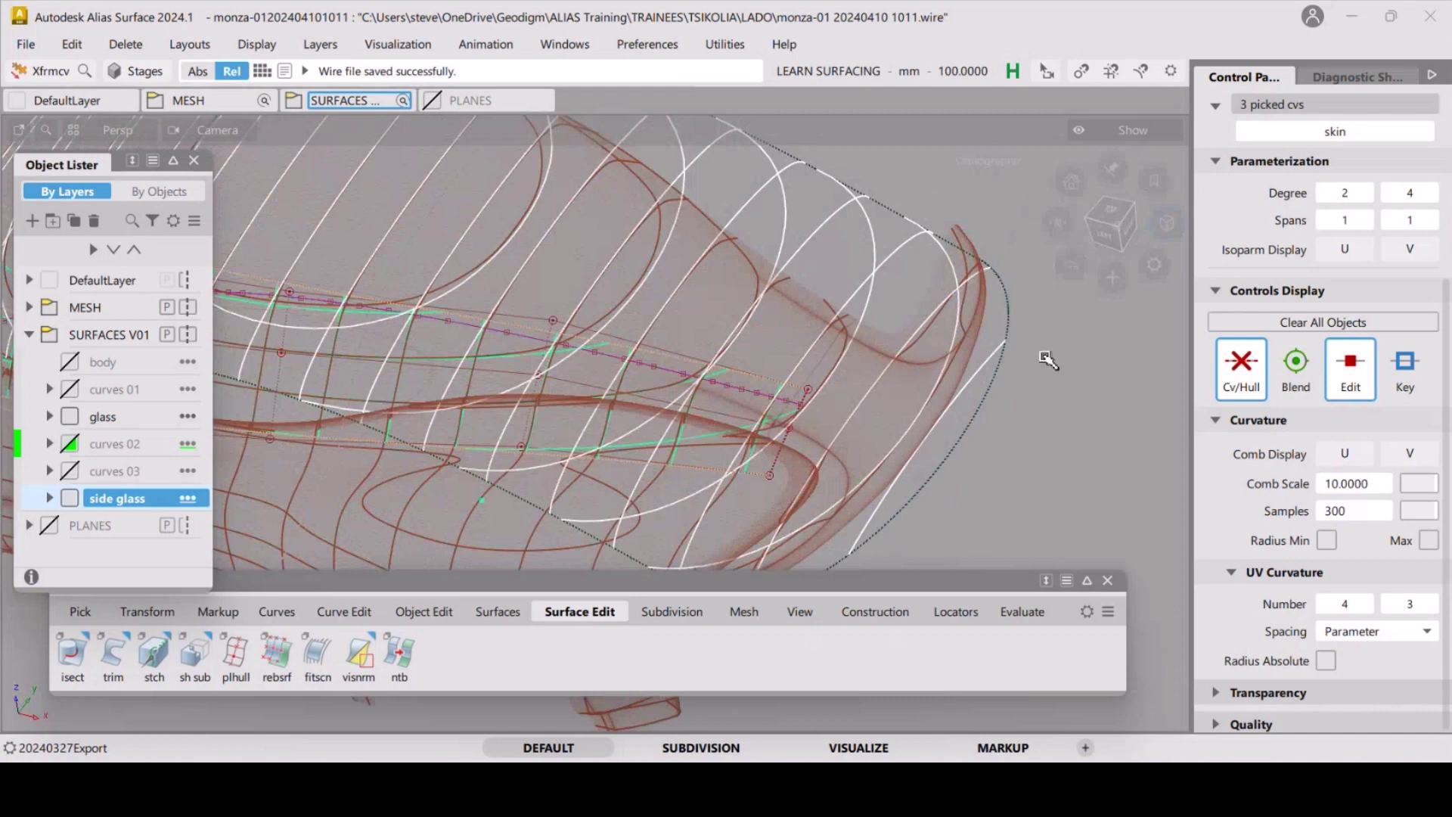
click(575, 43)
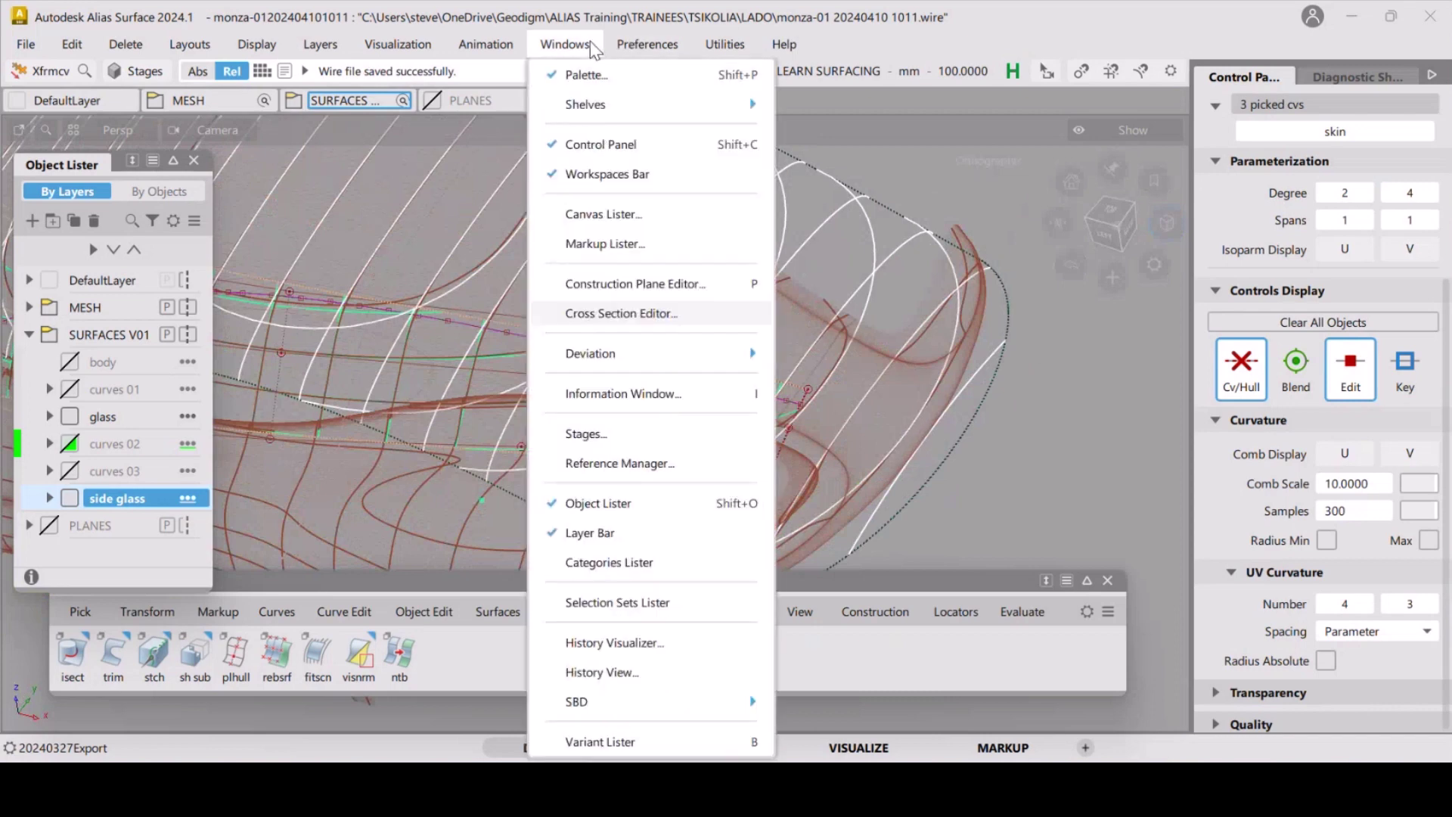
click(628, 323)
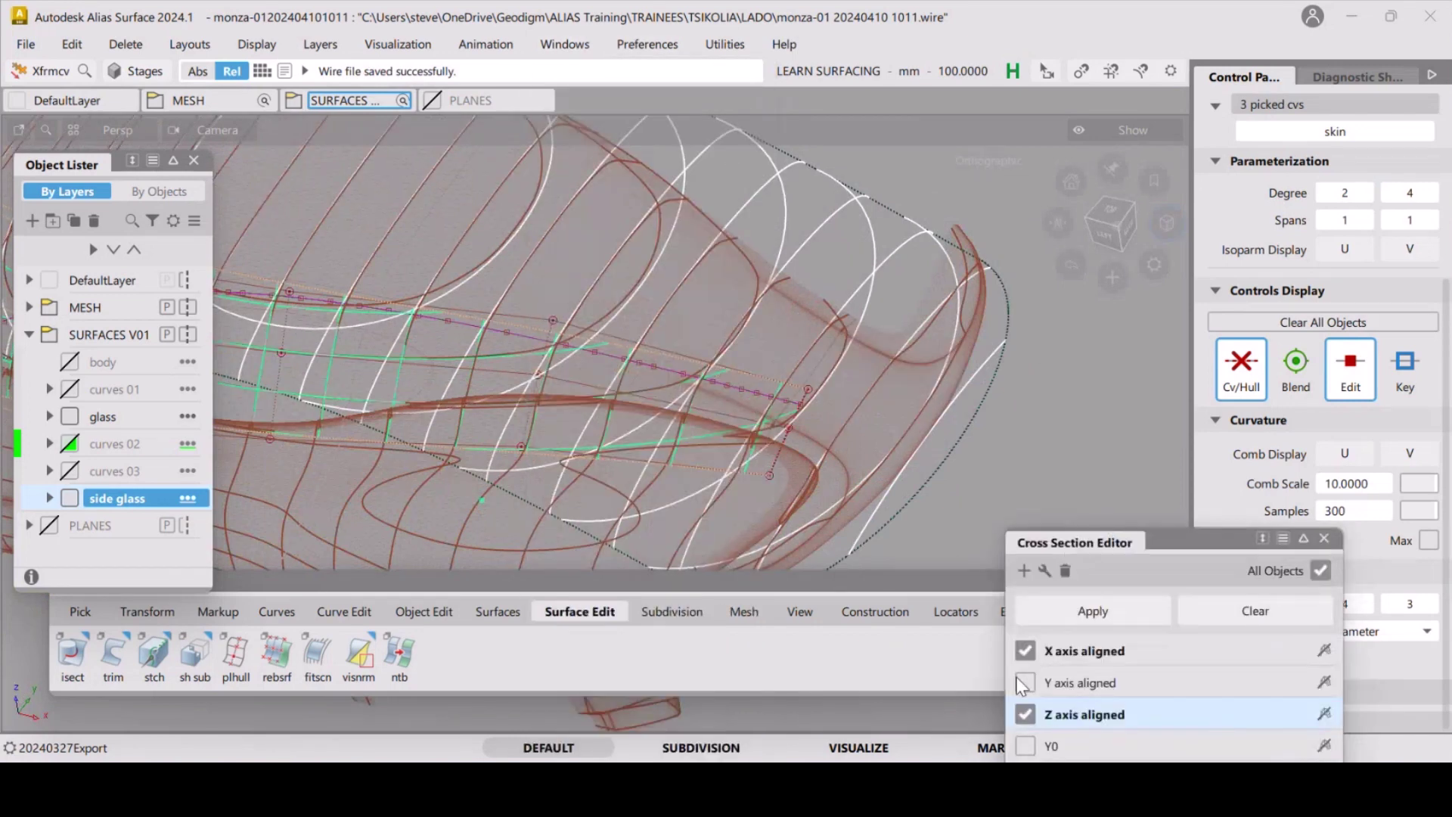
click(1024, 683)
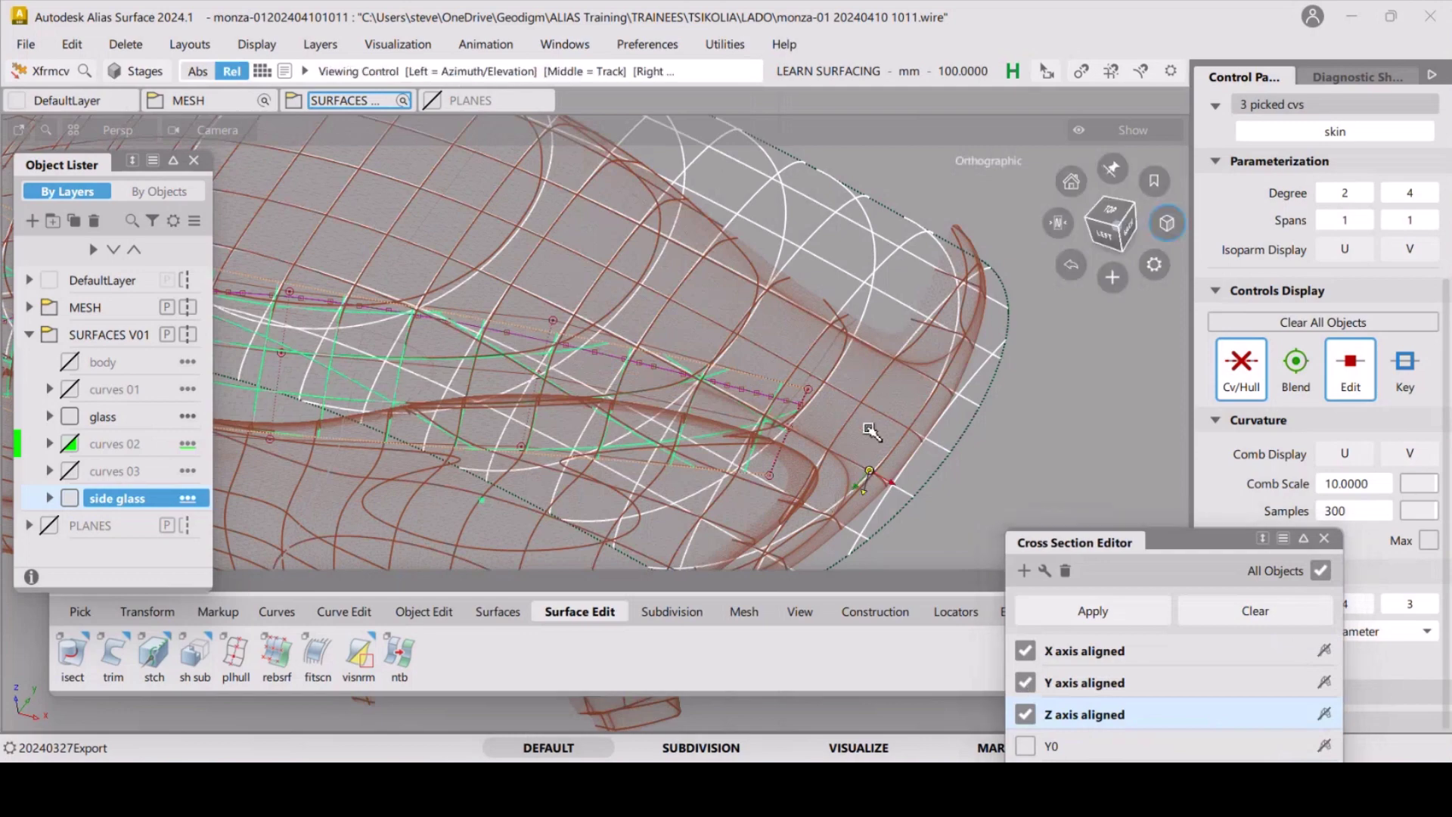
alt+shift+drag(871, 431, 860, 416)
key(ctrl+s)
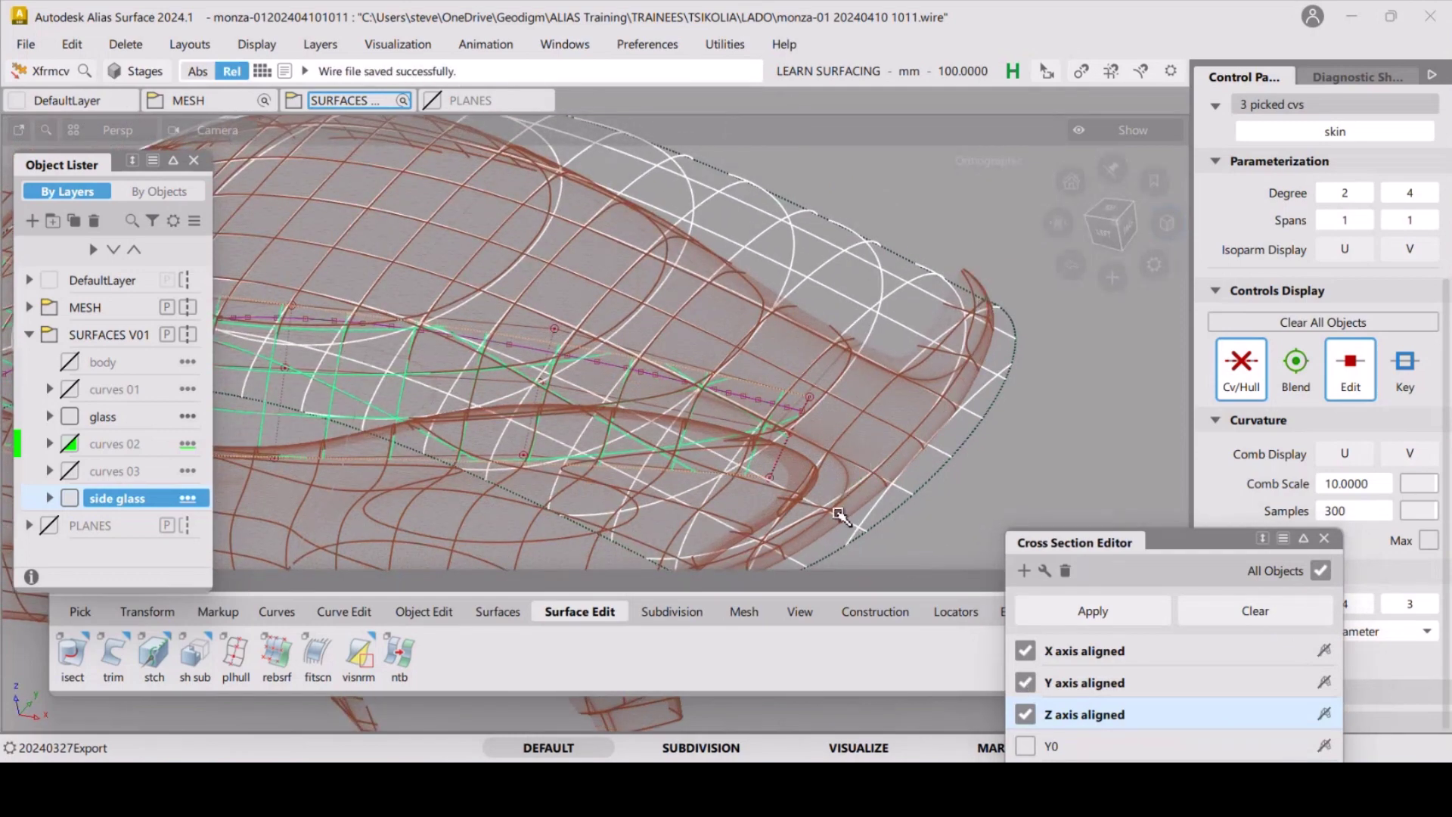
click(1324, 538)
Examine the side glass's intersection with the main glass and its fit to the mesh sections, from several angles in shaded and wireframe display.
alt+shift+drag(847, 374, 801, 401)
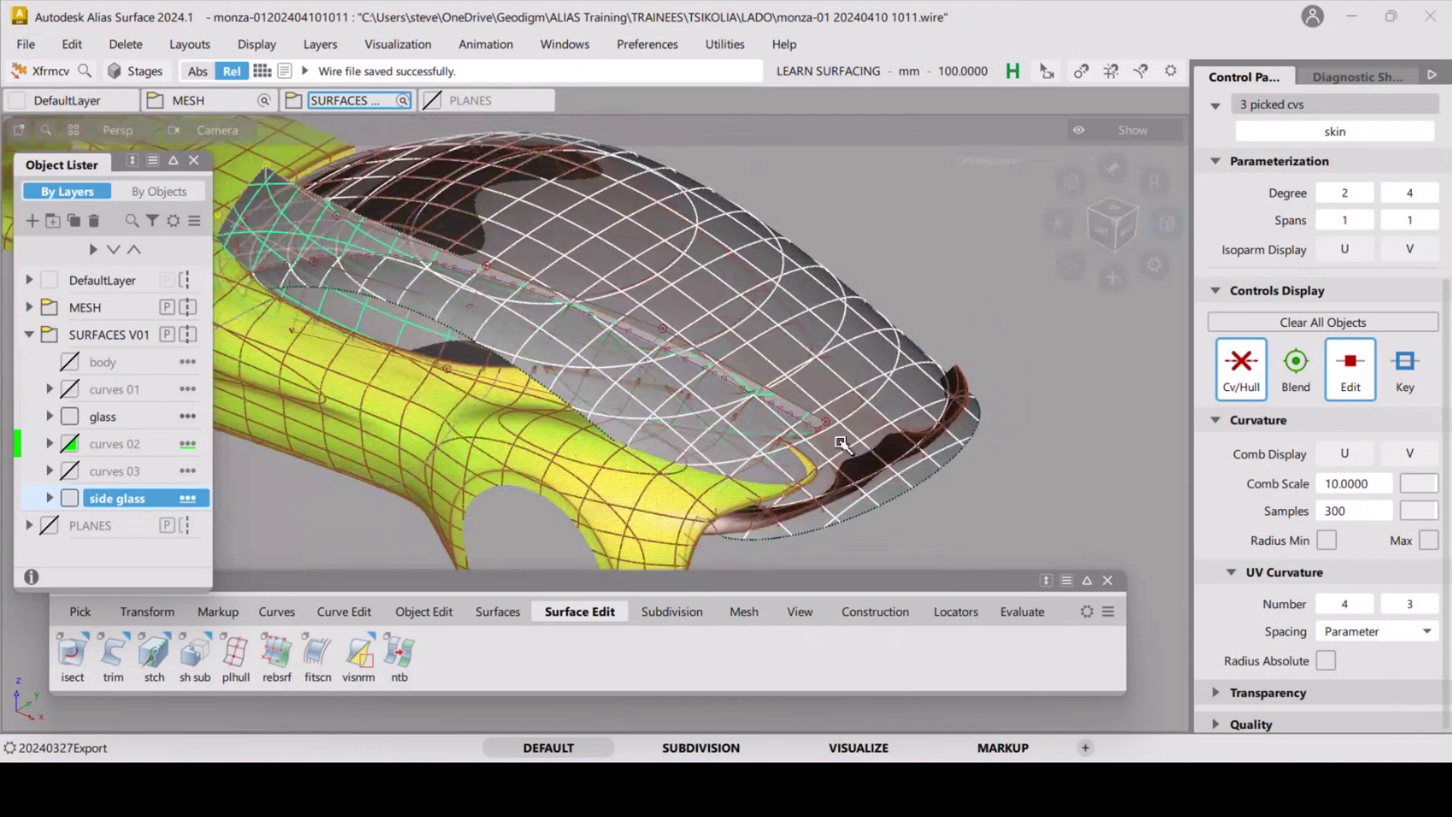
alt+shift+drag(853, 444, 410, 281)
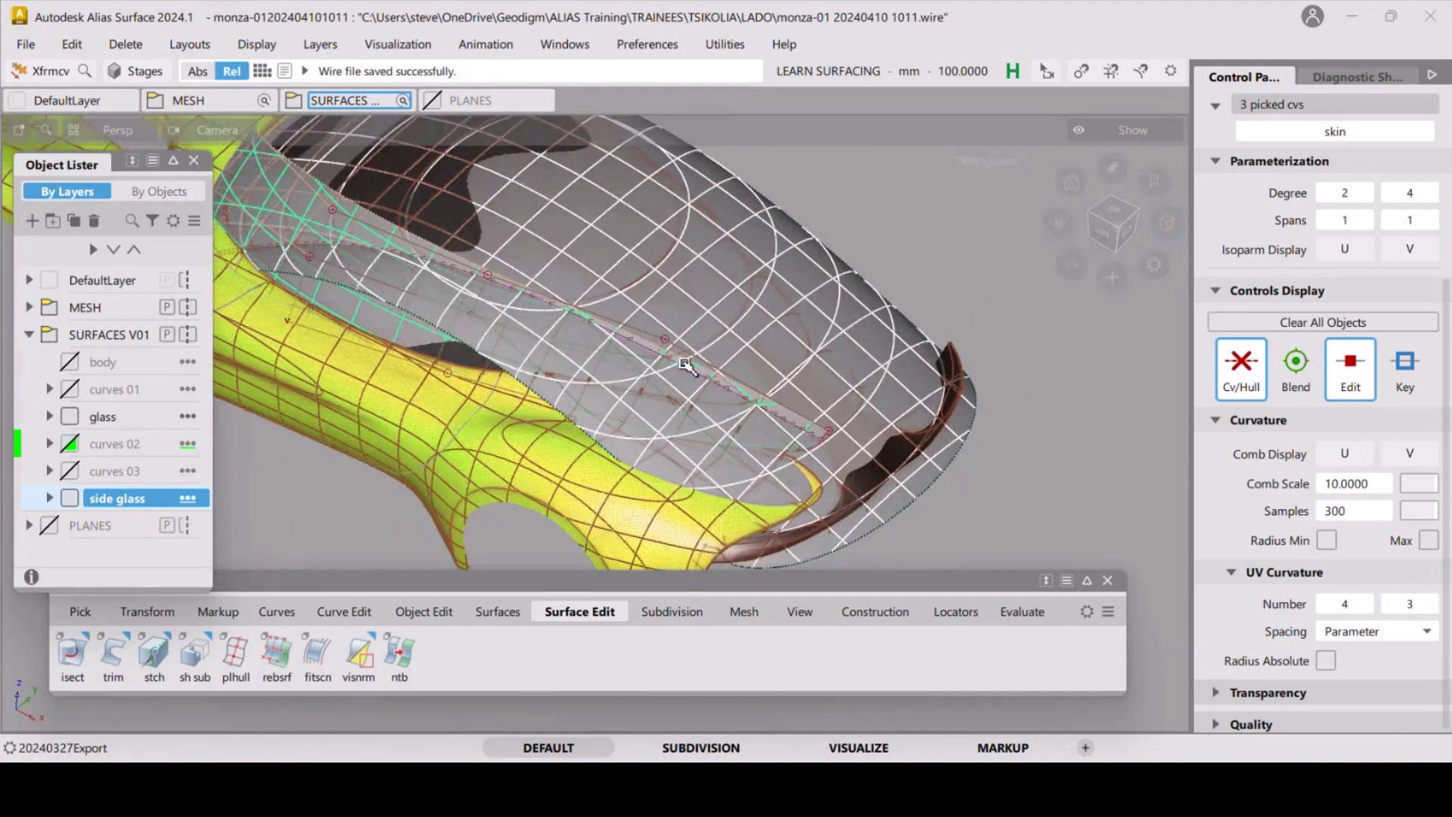
alt+shift+drag(764, 443, 647, 395)
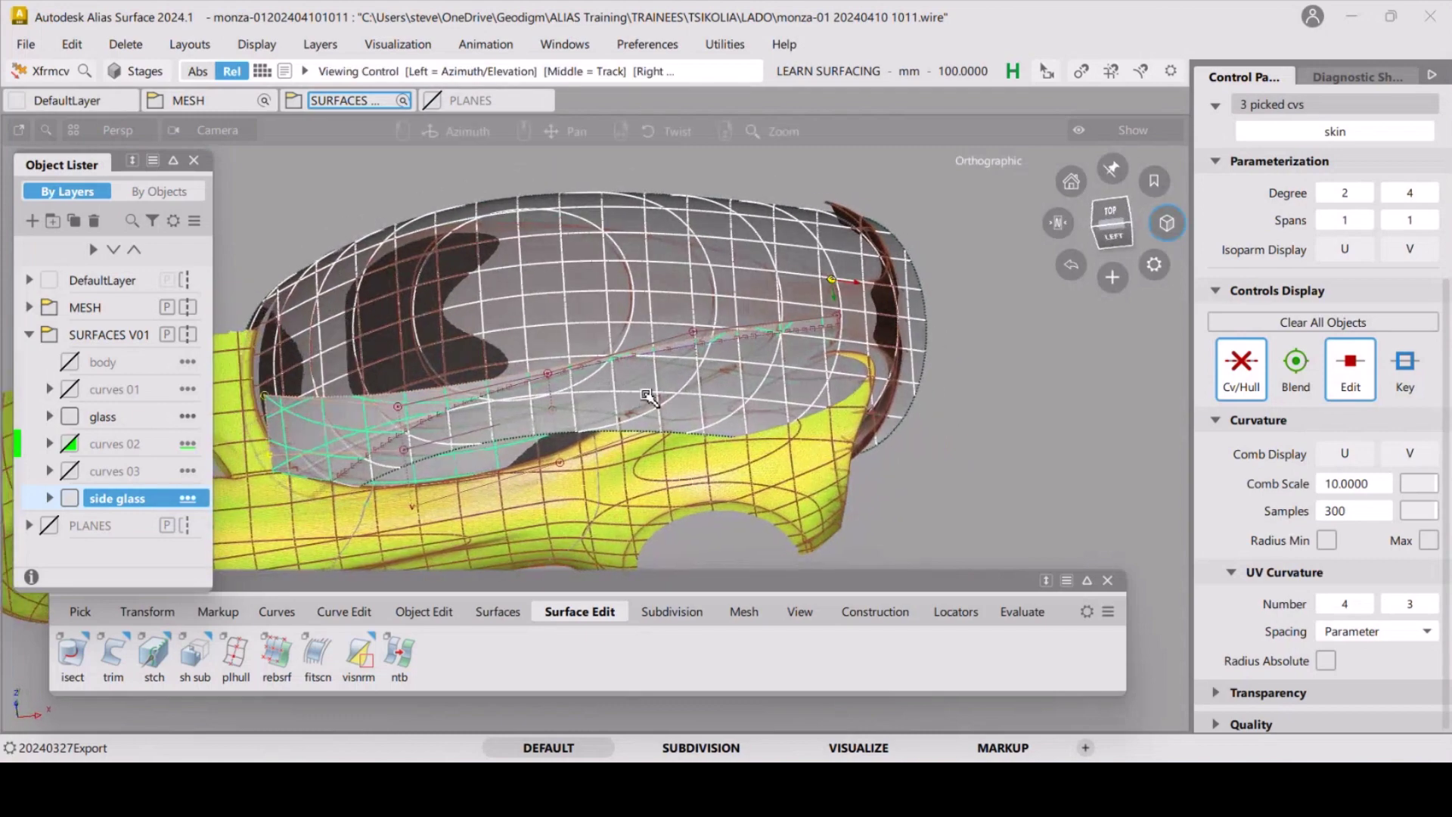
key(ctrl+s)
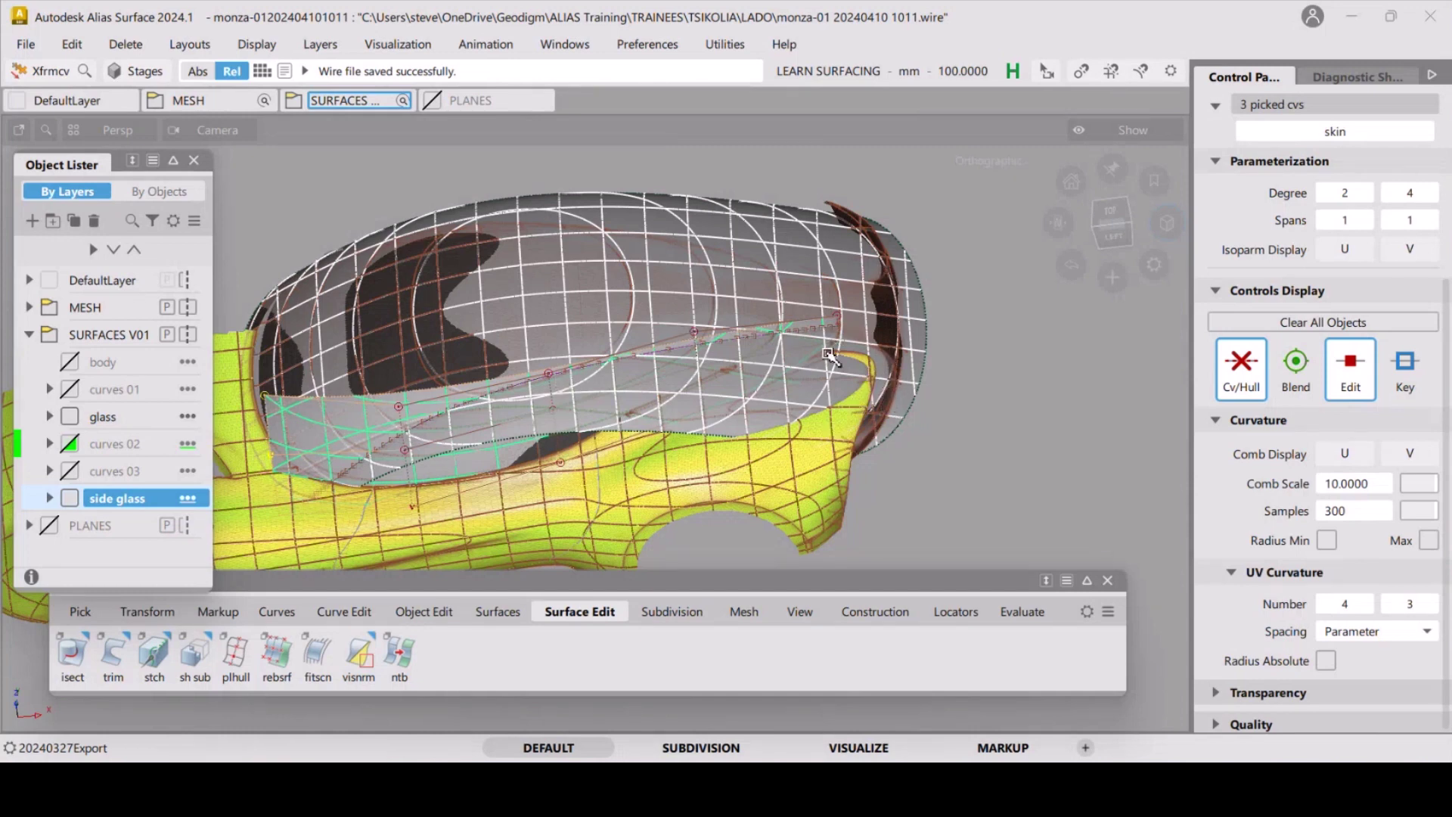
key(shift+alt)
alt+shift+drag(932, 361, 863, 352)
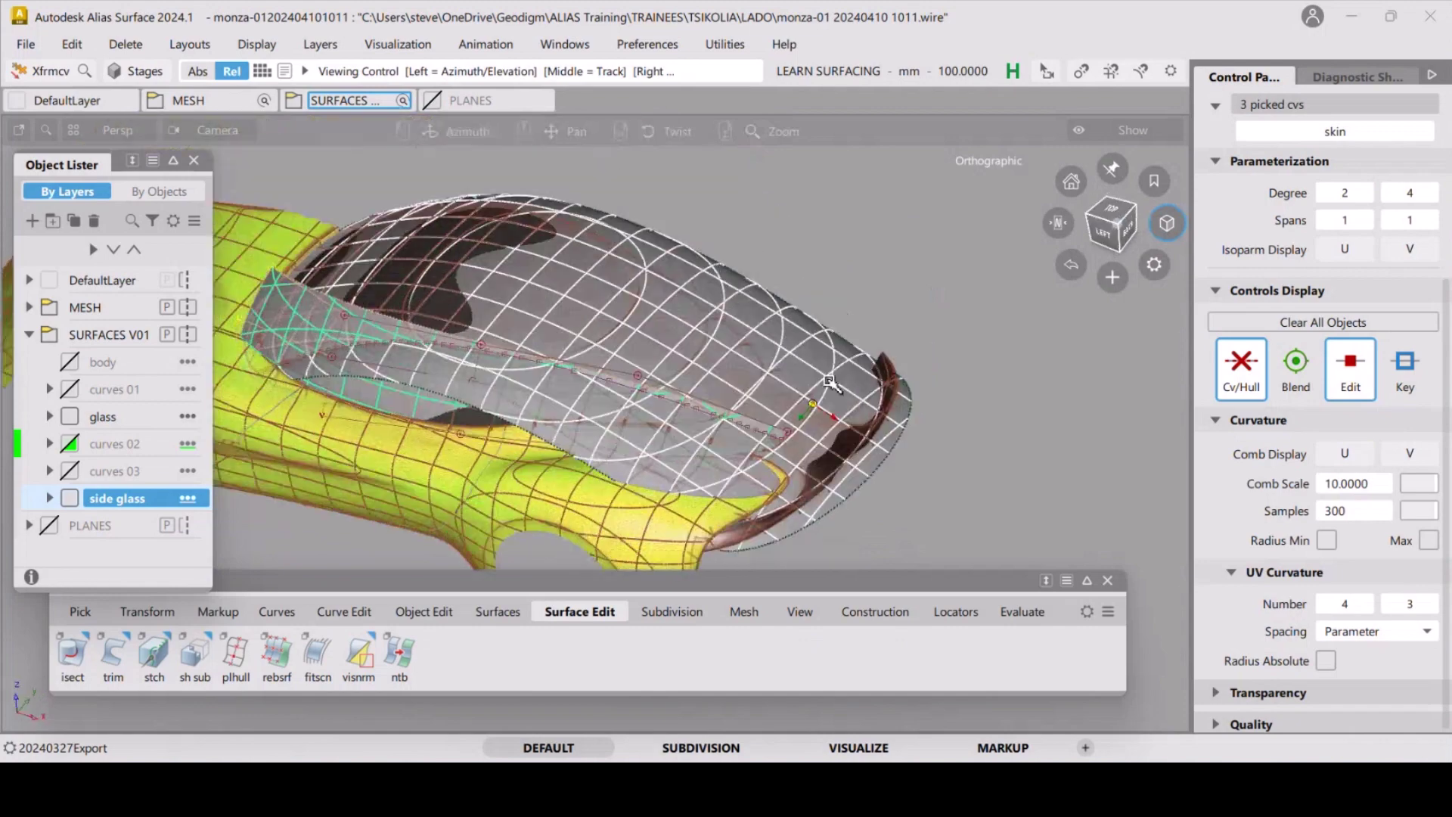
key(ctrl+s)
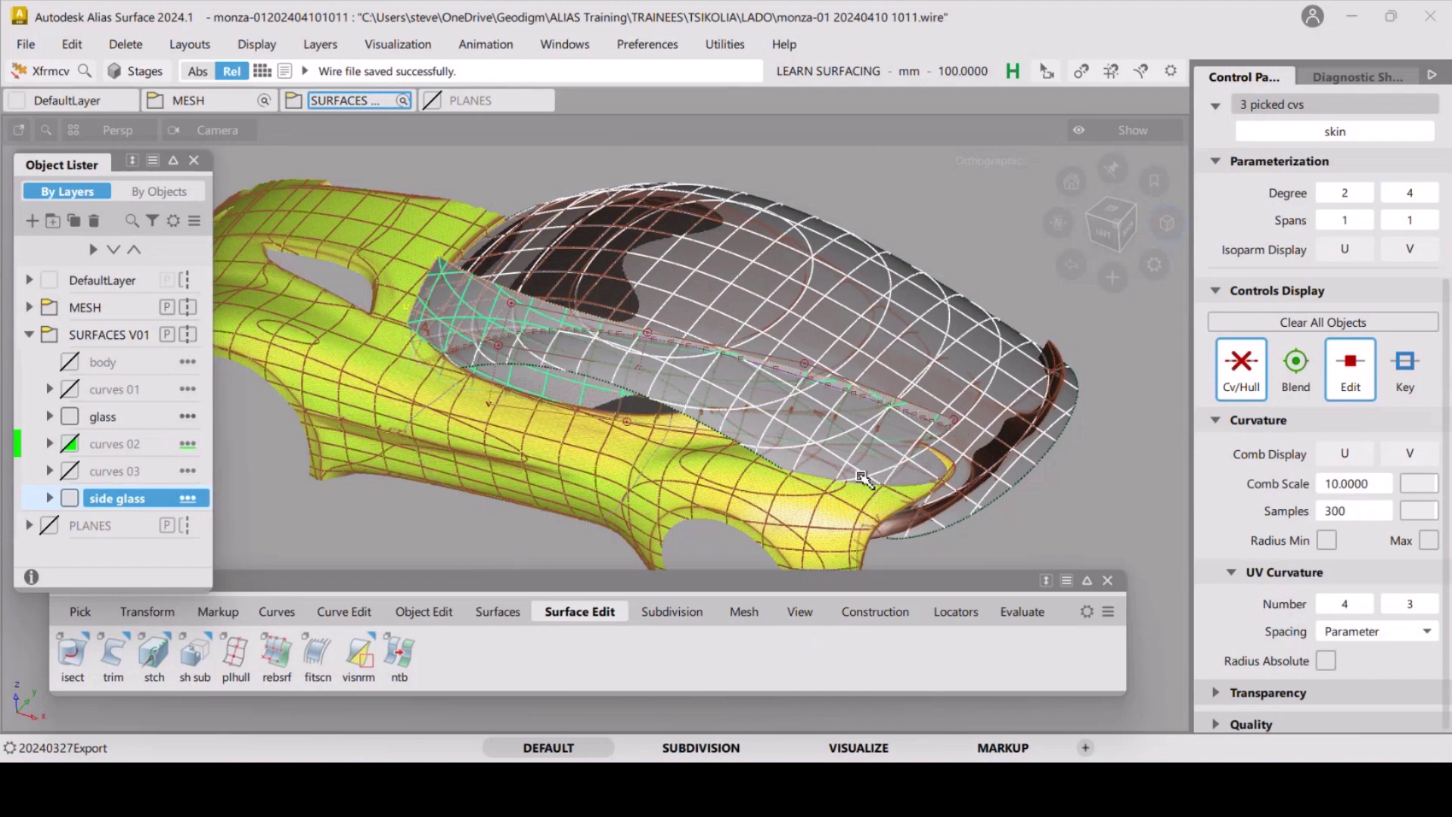
key(4)
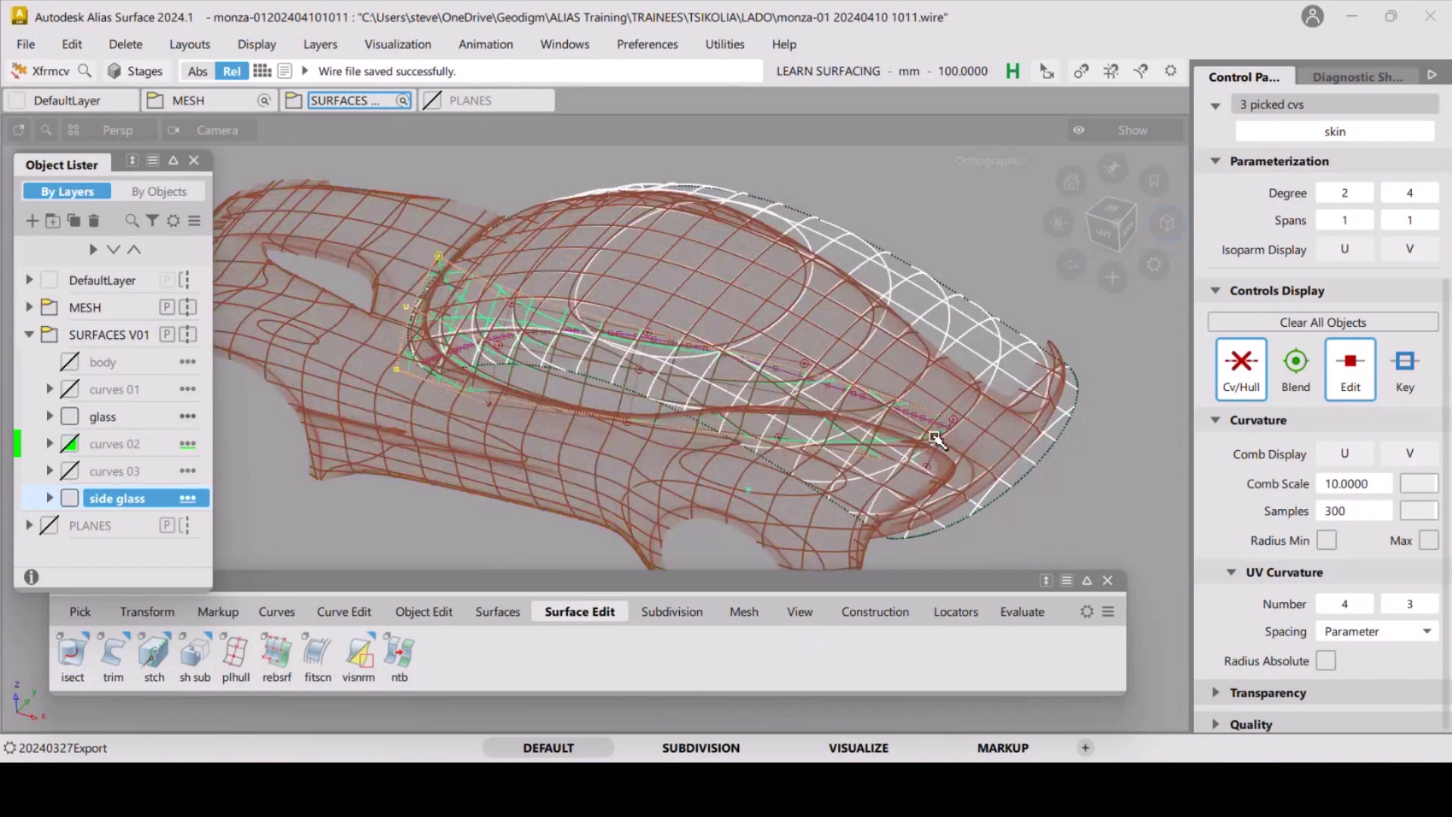
mouse_move(938, 441)
alt+shift+mouse_down()
mouse_move(813, 343)
mouse_move(816, 446)
mouse_move(814, 434)
alt+shift+mouse_up()
key(ctrl+s)
key(4)
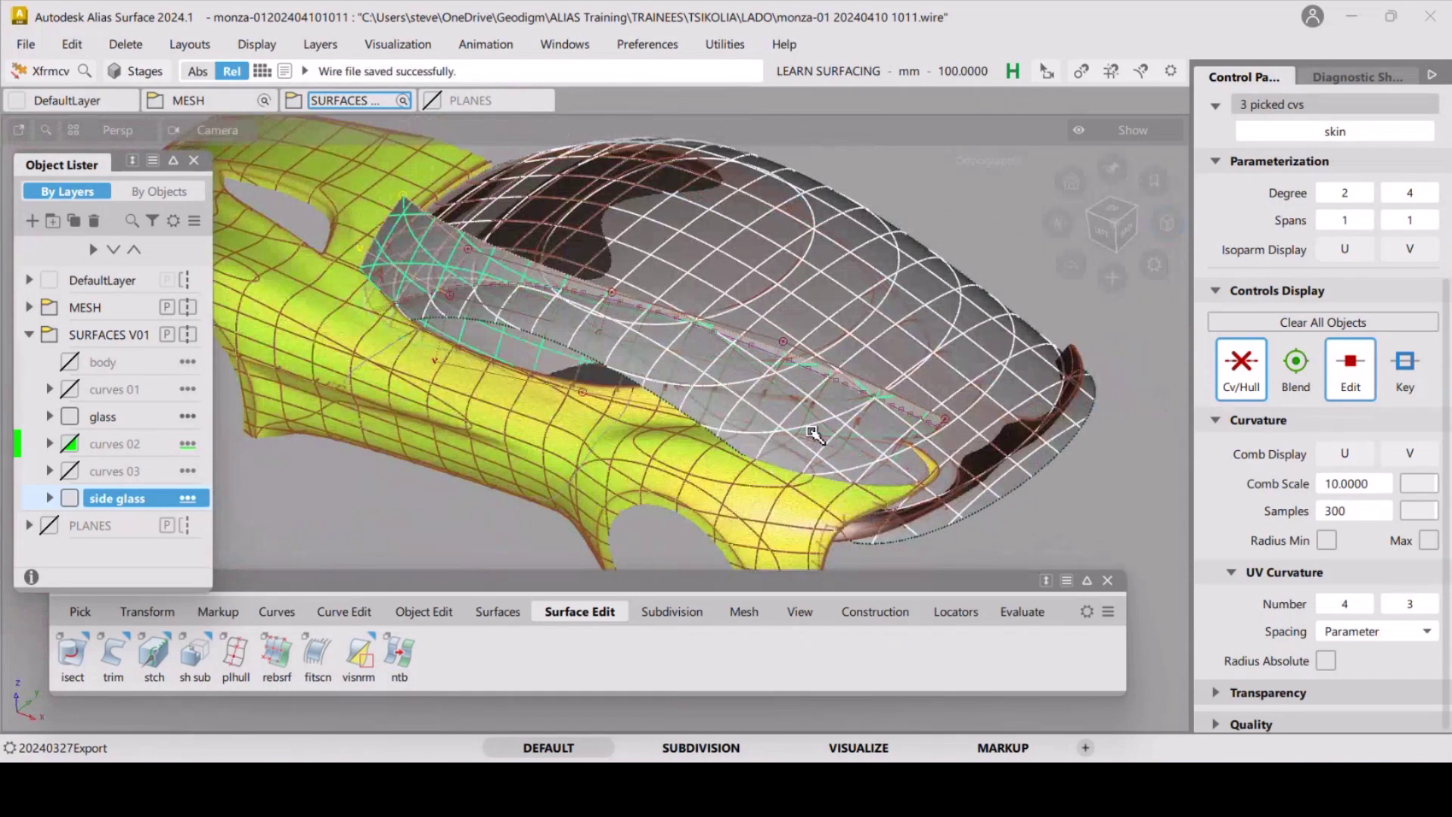